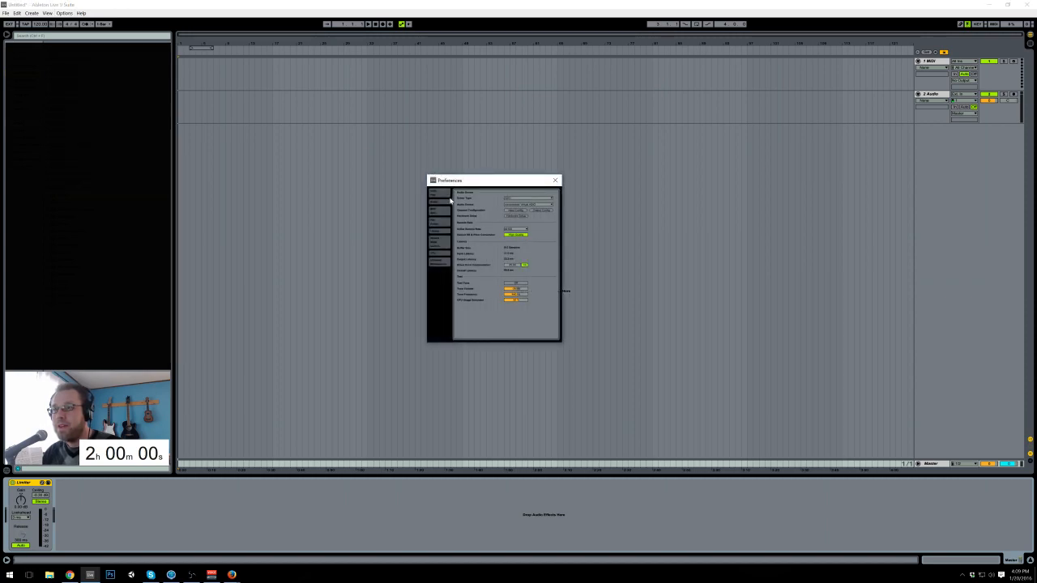
Step: Save the current Live set as the default in the file and folder preferences
{"action": "left_click", "coordinate": [444, 222]}
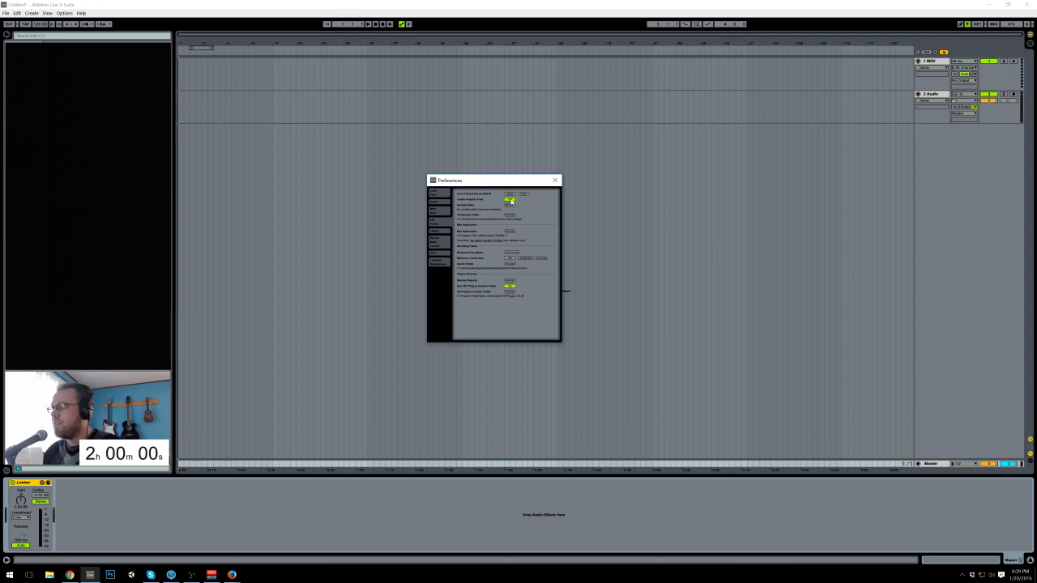
{"action": "mouse_move", "coordinate": [469, 181]}
{"action": "left_mouse_down"}
{"action": "mouse_move", "coordinate": [496, 132]}
{"action": "mouse_move", "coordinate": [476, 180]}
{"action": "left_mouse_up"}
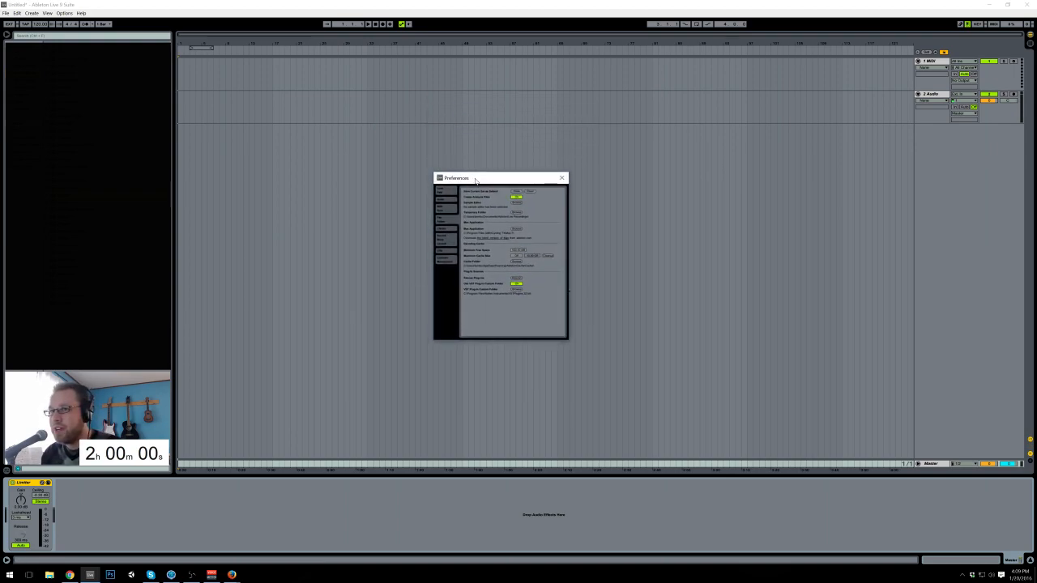
{"action": "left_click", "coordinate": [448, 192]}
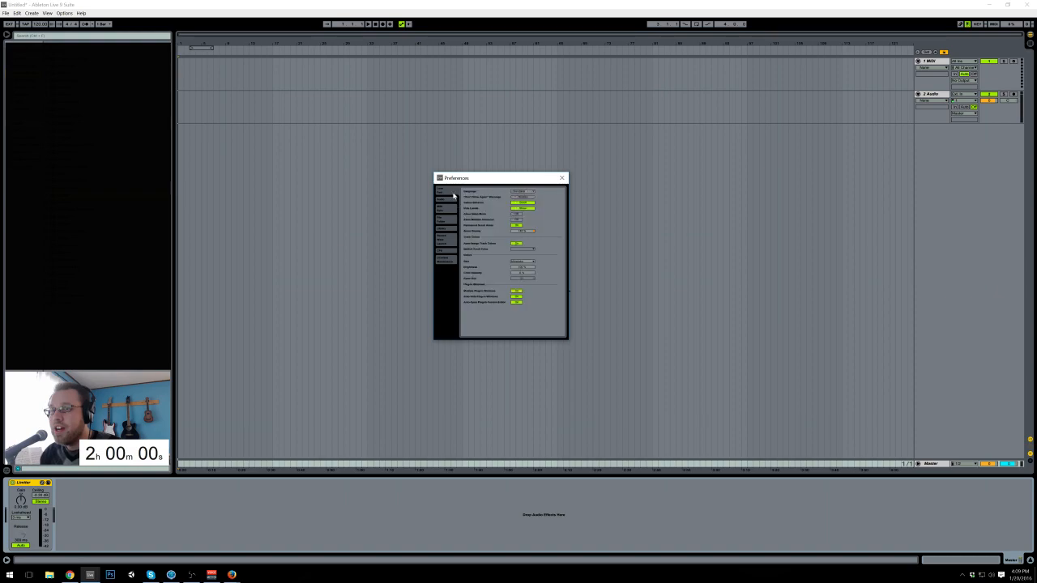
{"action": "left_click", "coordinate": [448, 240]}
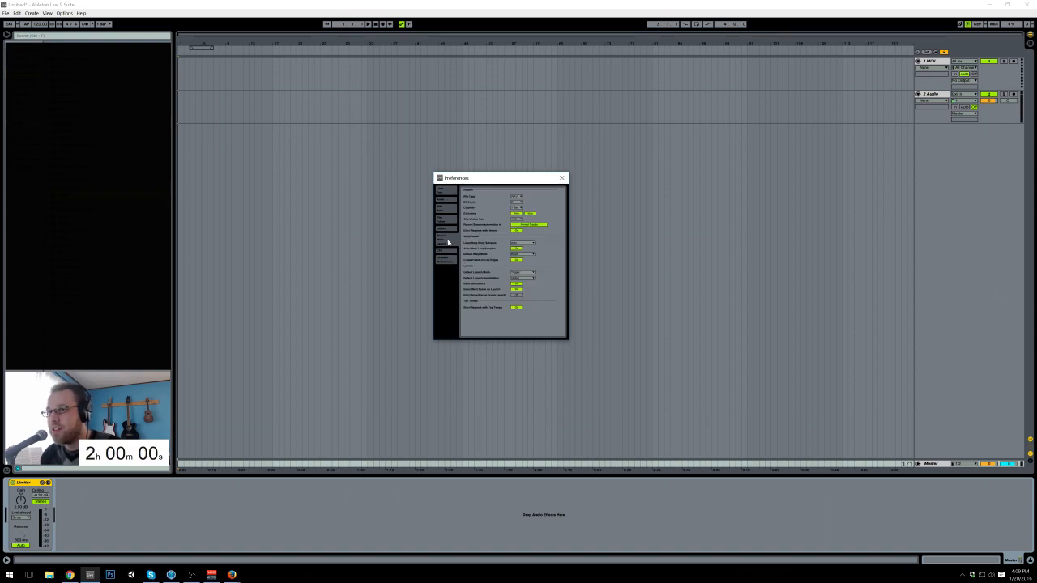
{"action": "left_click", "coordinate": [449, 231]}
{"action": "left_click", "coordinate": [448, 225]}
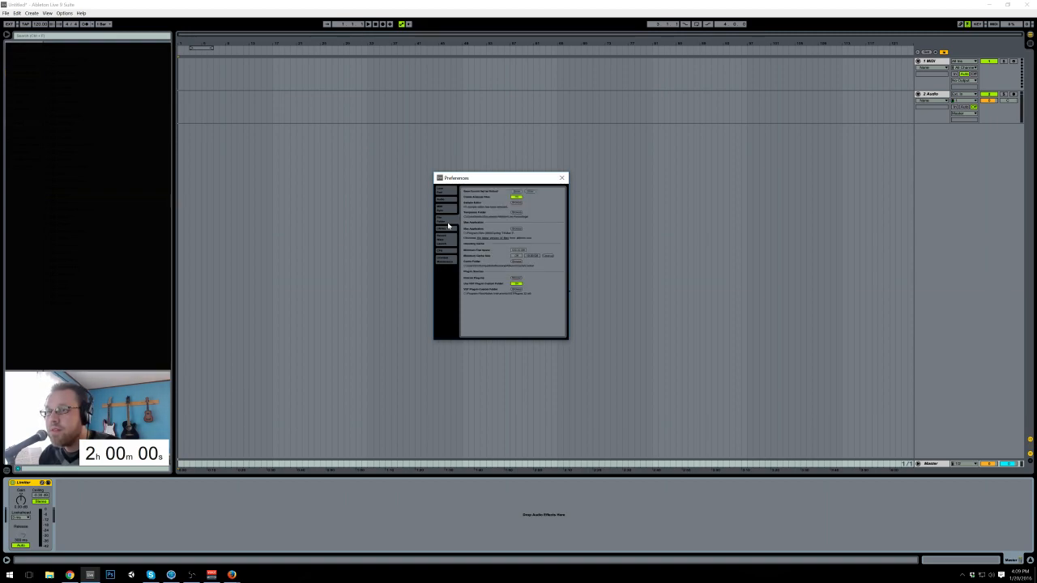
{"action": "left_click", "coordinate": [516, 191]}
{"action": "left_click", "coordinate": [502, 308]}
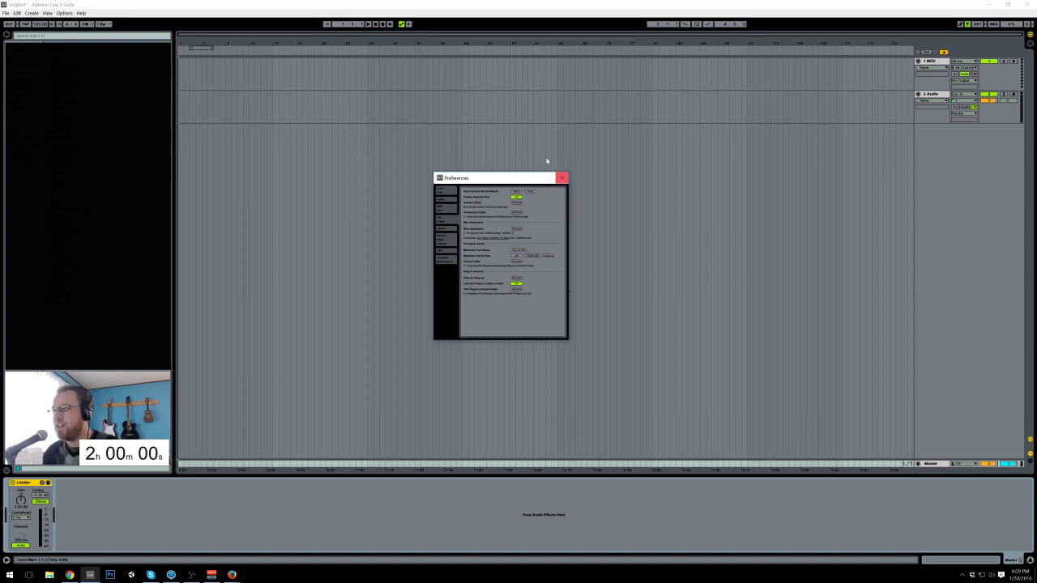
Step: Check and put away the Voicemeeter window, and close SourceTree
{"action": "left_click", "coordinate": [212, 575]}
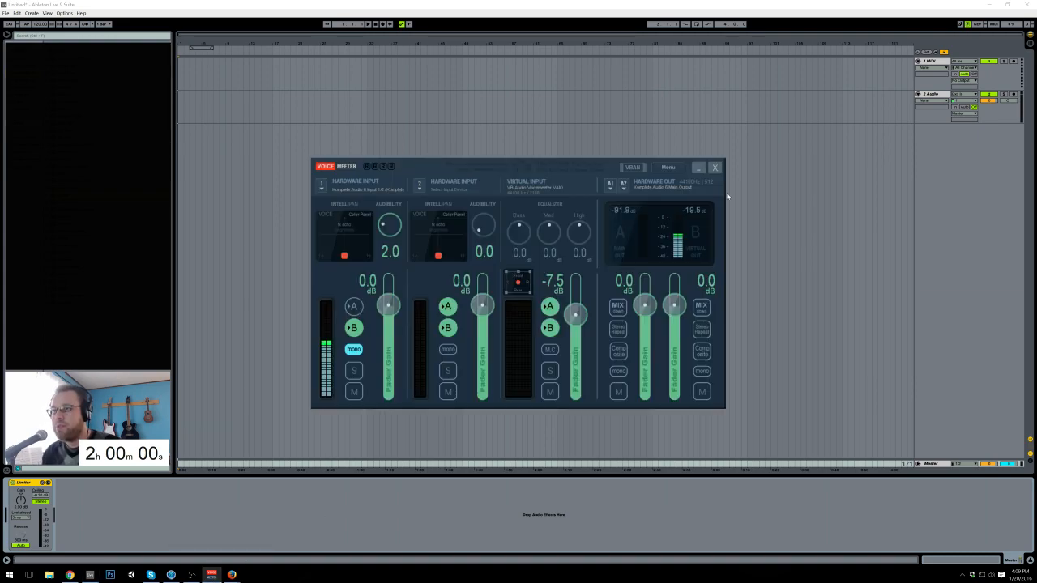
{"action": "left_click", "coordinate": [211, 575]}
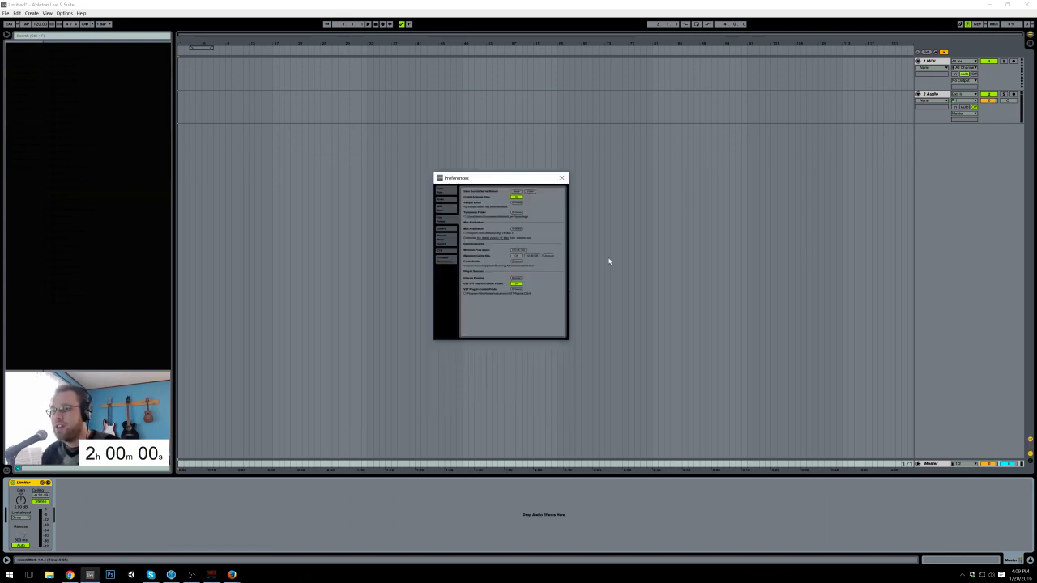
{"action": "left_click", "coordinate": [171, 576]}
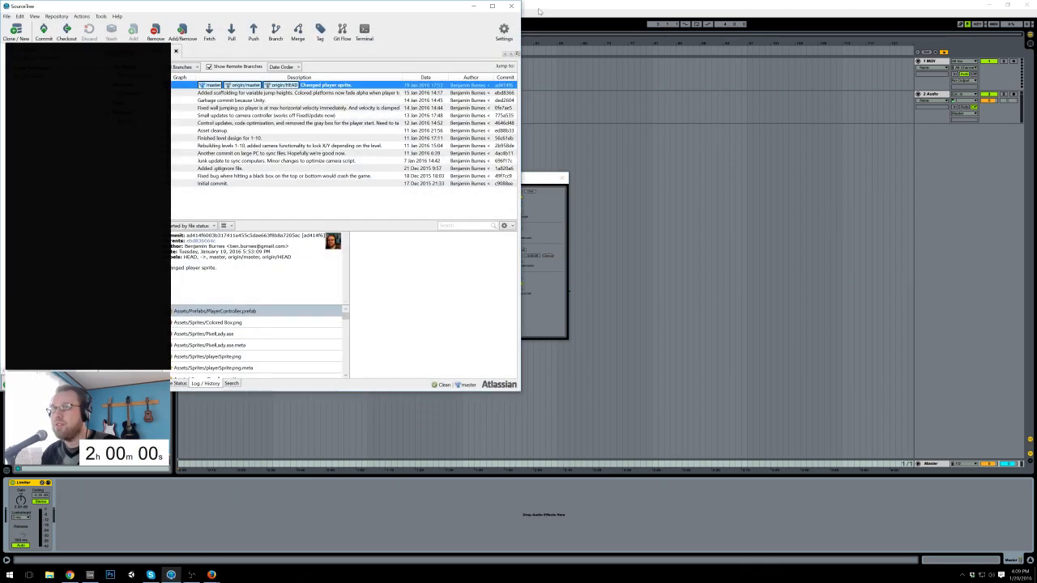
{"action": "left_click", "coordinate": [475, 7]}
{"action": "left_click", "coordinate": [171, 575]}
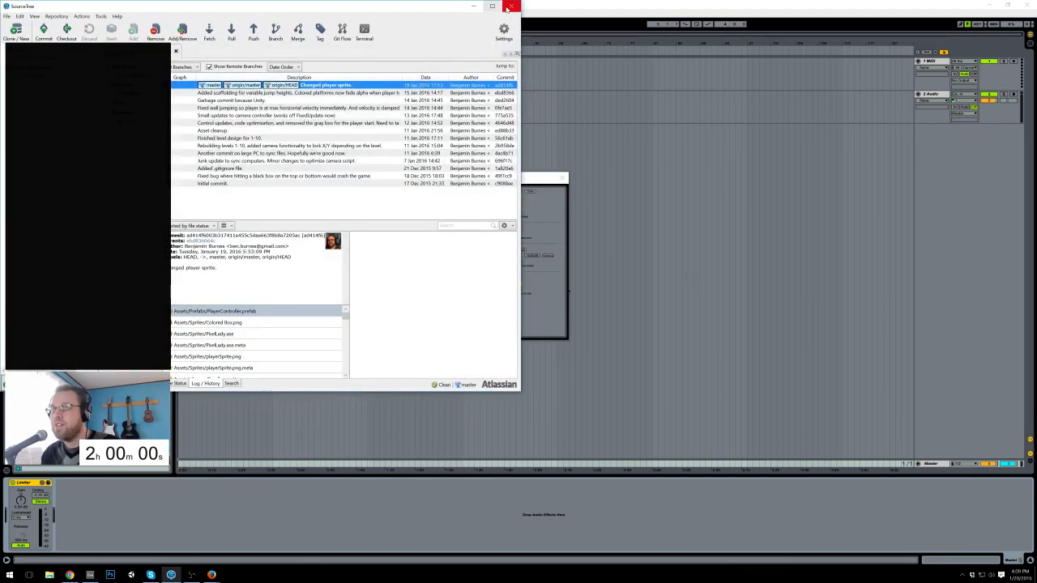
{"action": "left_click", "coordinate": [511, 6]}
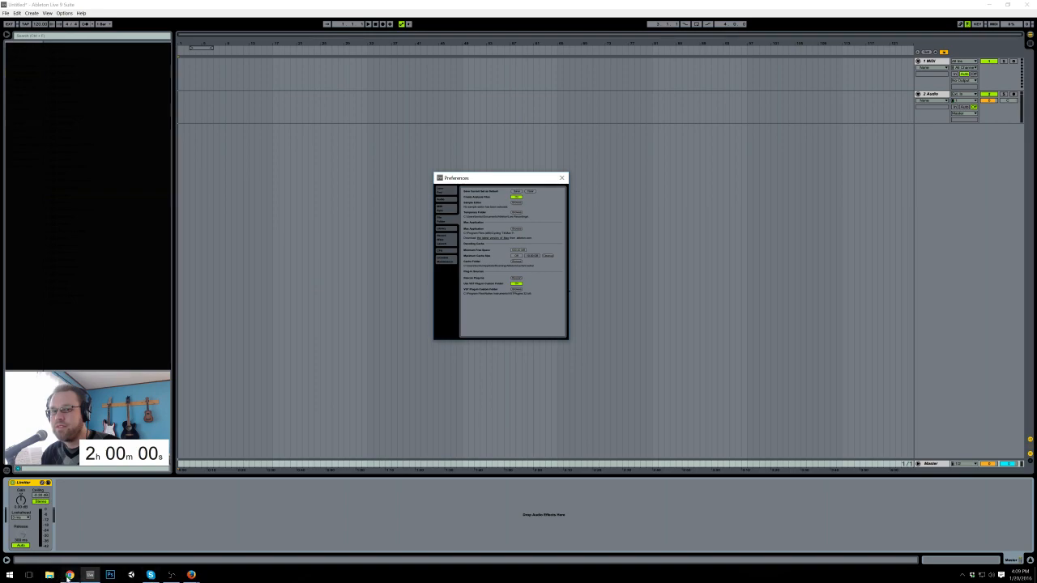
Step: Close the Preferences window to return to the empty arrangement
{"action": "mouse_move", "coordinate": [70, 576]}
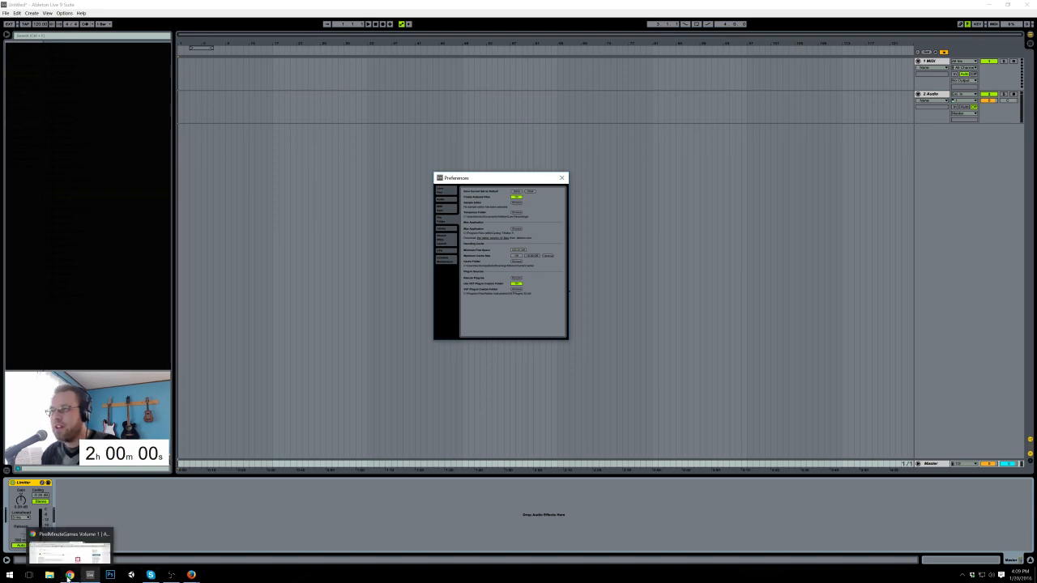
{"action": "left_click", "coordinate": [485, 3]}
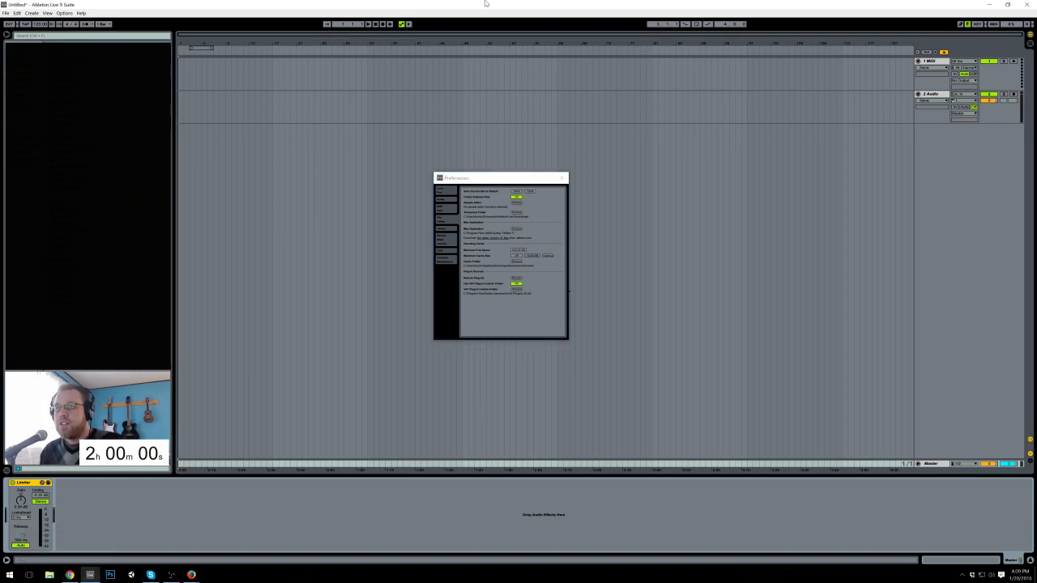
{"action": "left_click", "coordinate": [563, 179]}
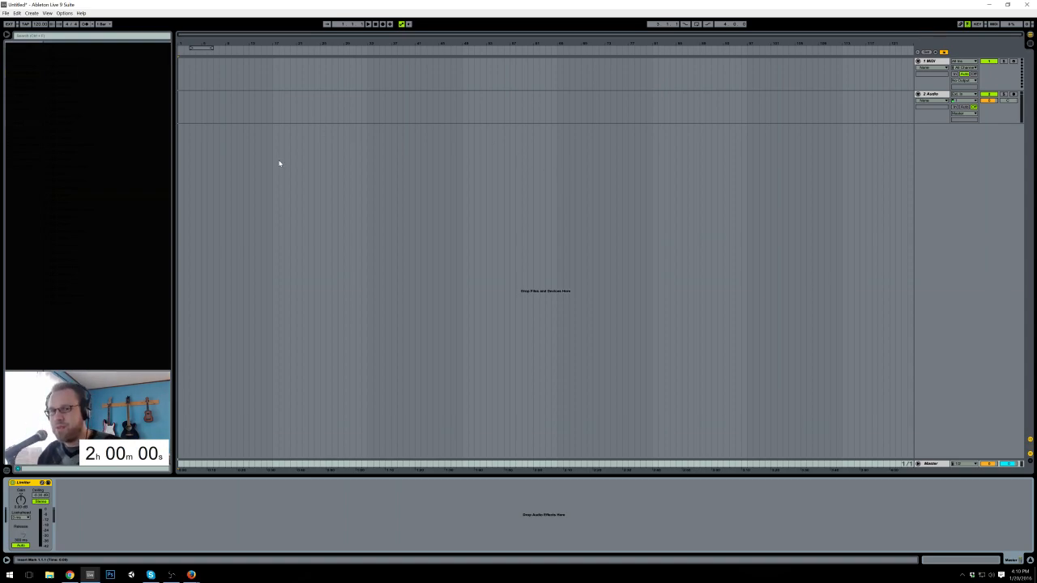
Step: Switch to Chrome, move its new-tab window onto the main screen over the arrangement, and enlarge it
{"action": "left_click", "coordinate": [69, 574]}
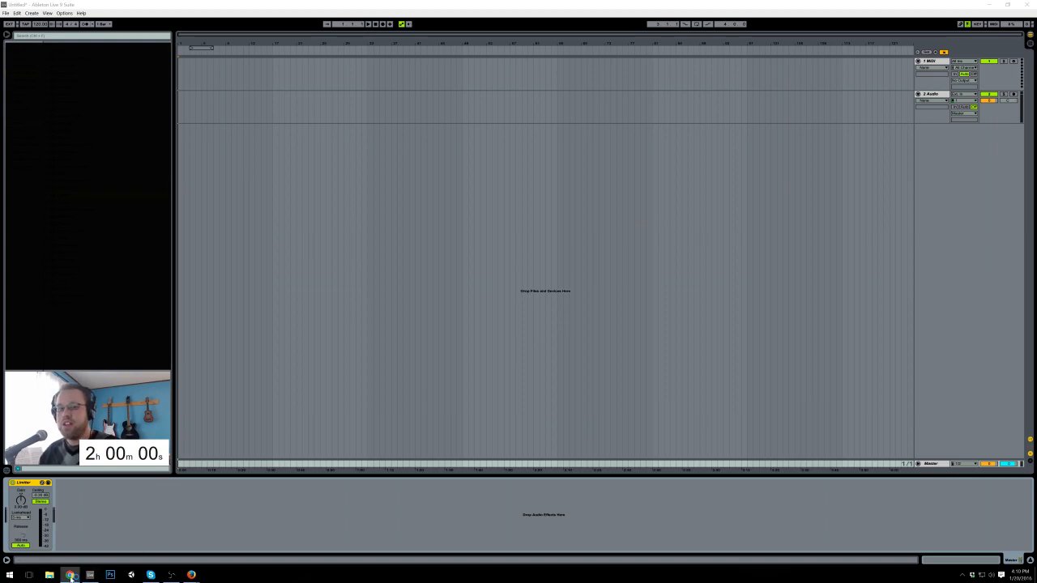
{"action": "mouse_move", "coordinate": [69, 574]}
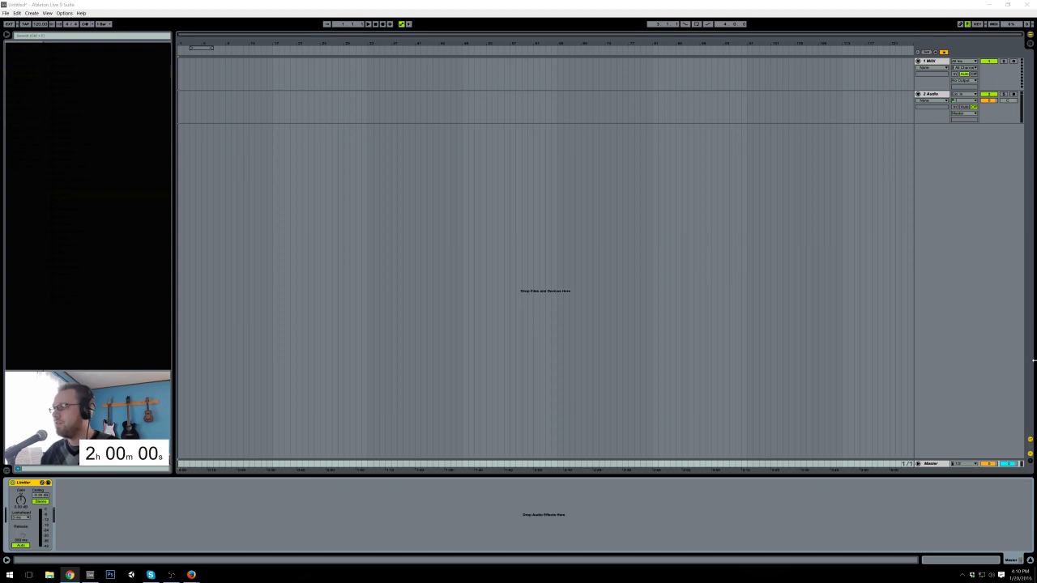
{"action": "left_click_drag", "start_coordinate": [1036, 111], "coordinate": [469, 90]}
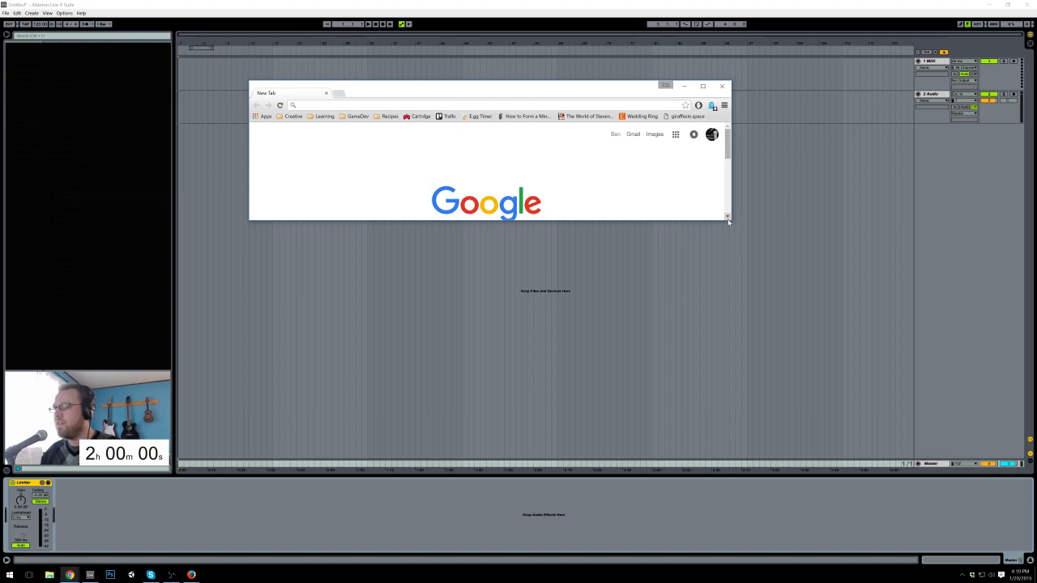
{"action": "left_click_drag", "start_coordinate": [727, 219], "coordinate": [798, 488]}
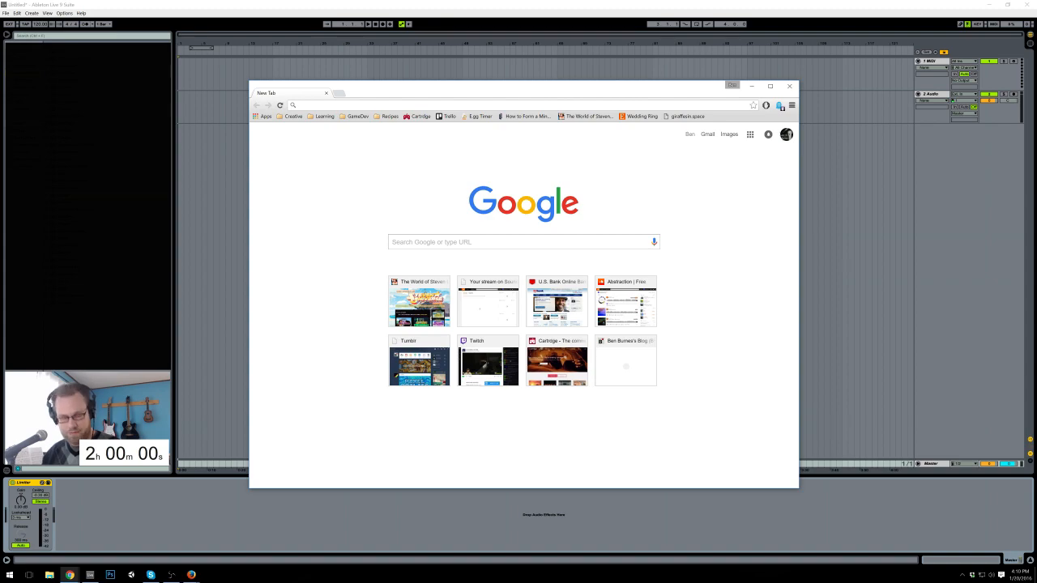
Step: Search Google for "wikipedia" and open the English Wikipedia main page
{"action": "type", "text": "wikipedia"}
{"action": "key", "text": "Return"}
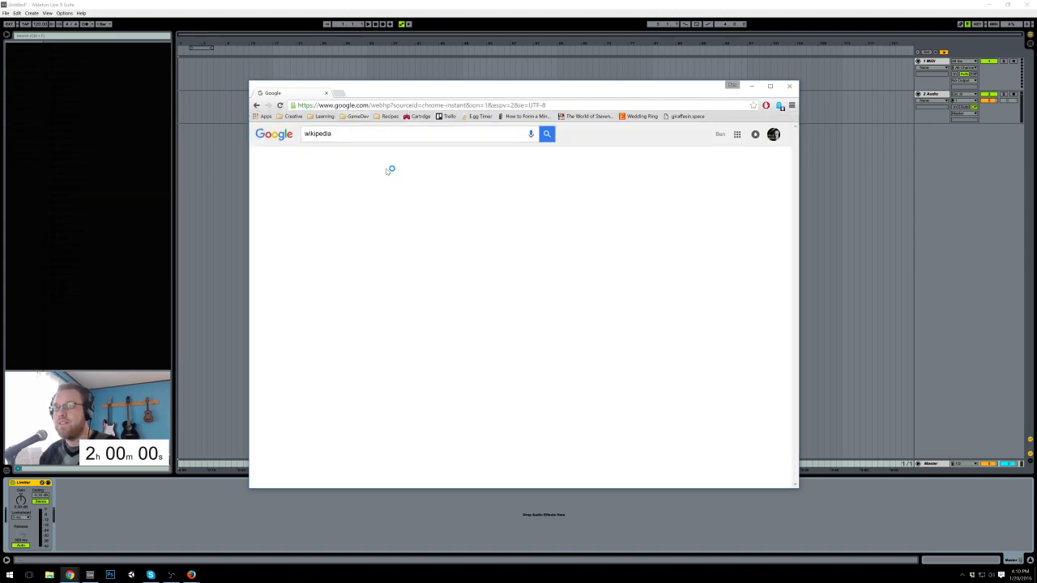
{"action": "left_click", "coordinate": [330, 199]}
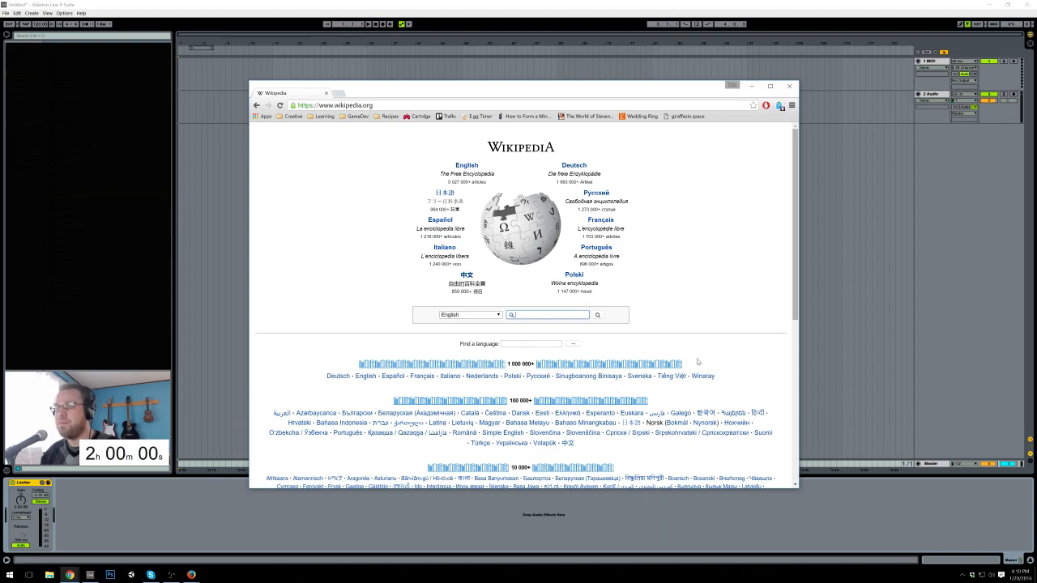
{"action": "left_click", "coordinate": [473, 171]}
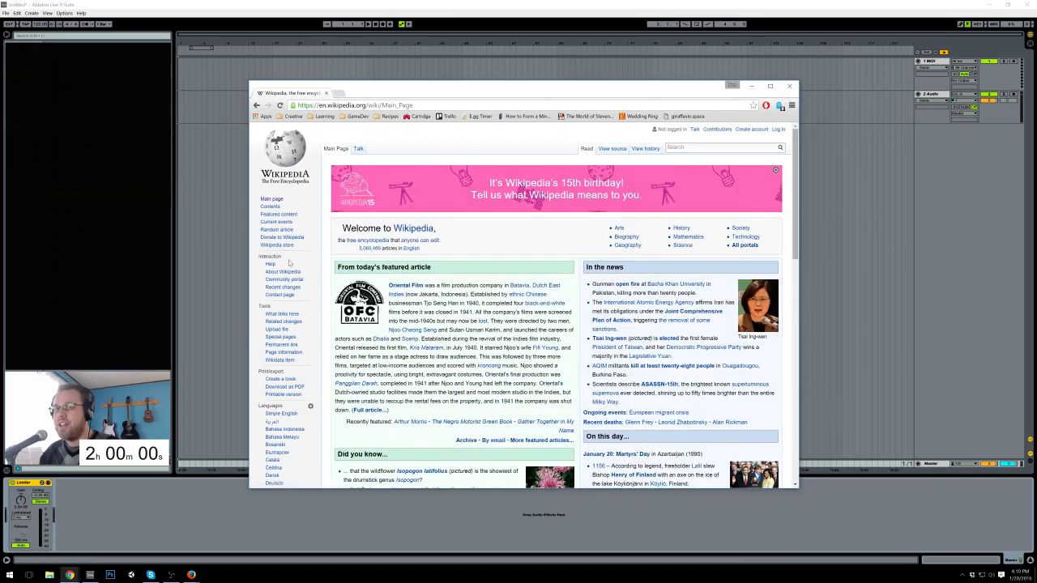
Step: Go through random Wikipedia articles one after another and examine their subjects
{"action": "left_click", "coordinate": [283, 232]}
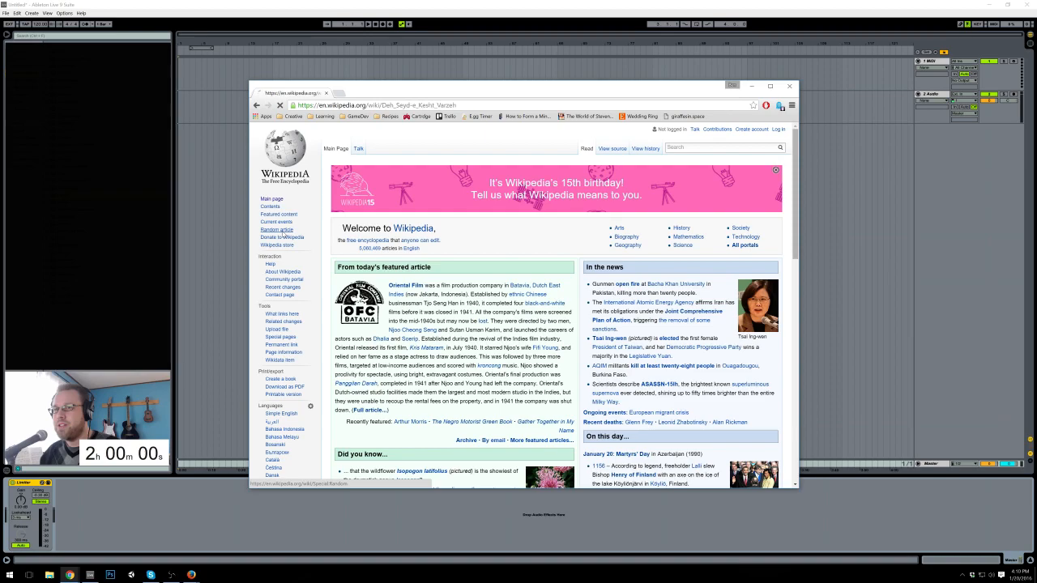
{"action": "left_click", "coordinate": [283, 233]}
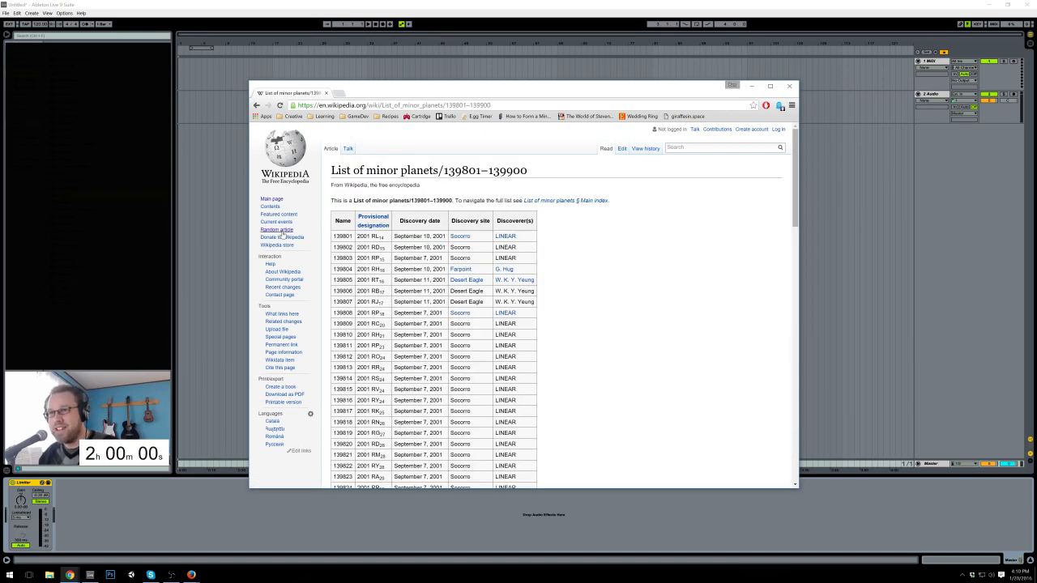
{"action": "left_click", "coordinate": [282, 233]}
{"action": "left_click", "coordinate": [283, 234]}
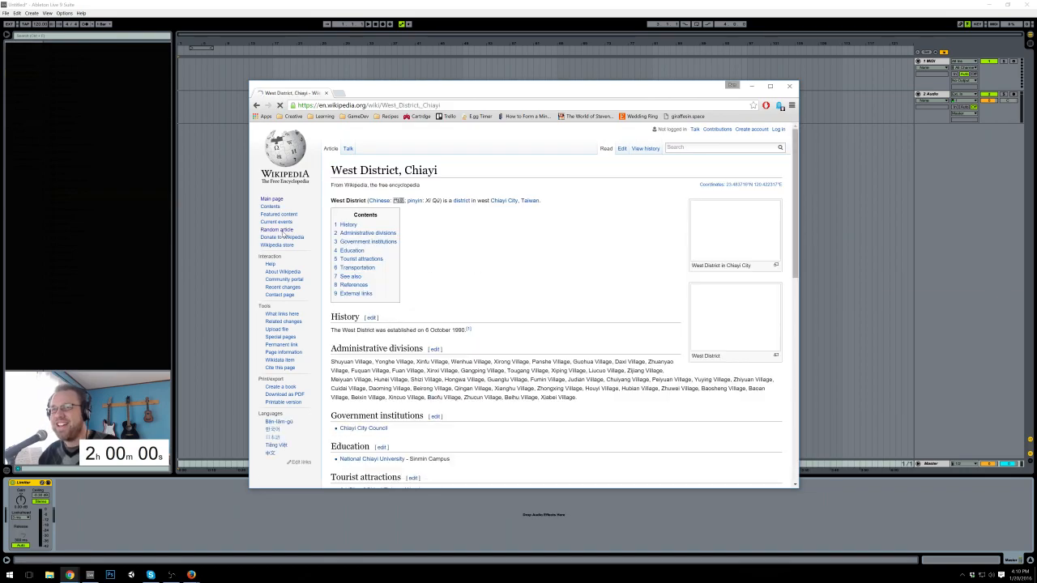
{"action": "left_click", "coordinate": [282, 234]}
{"action": "left_click", "coordinate": [282, 234]}
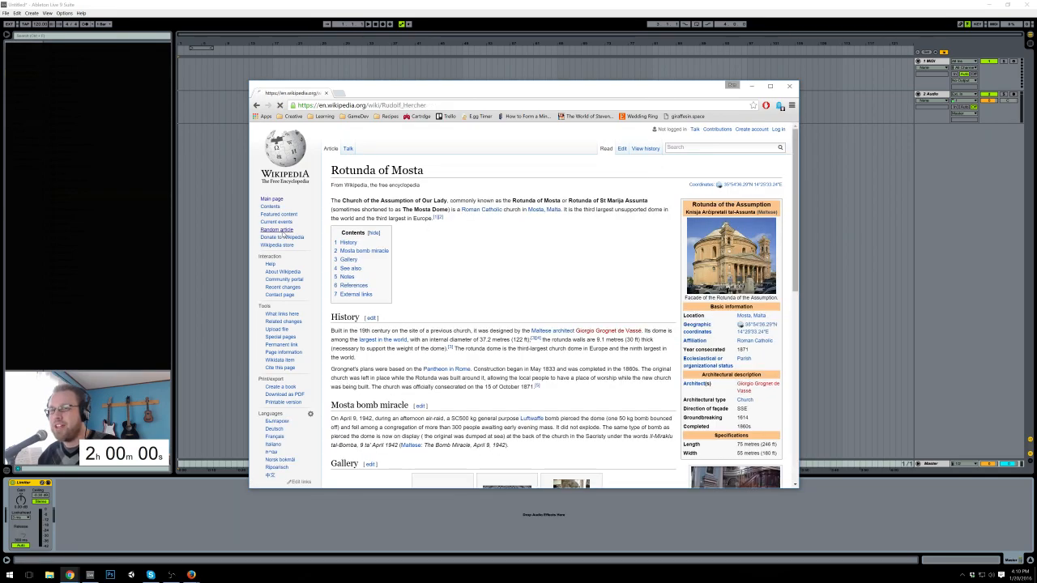
{"action": "left_click", "coordinate": [282, 235]}
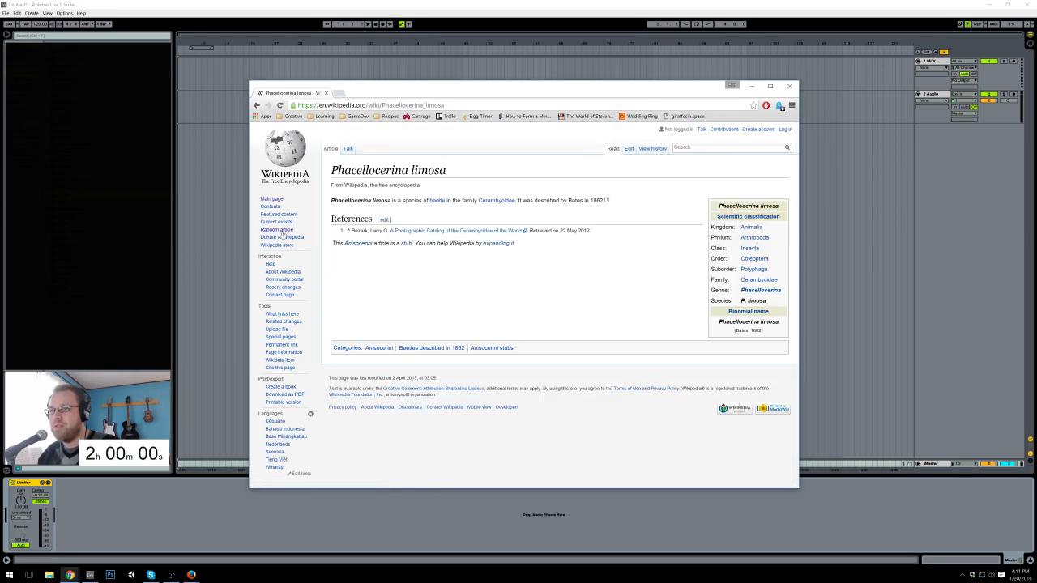
{"action": "left_click", "coordinate": [282, 234]}
{"action": "left_click", "coordinate": [283, 234]}
{"action": "left_click", "coordinate": [283, 234]}
{"action": "left_click", "coordinate": [282, 234]}
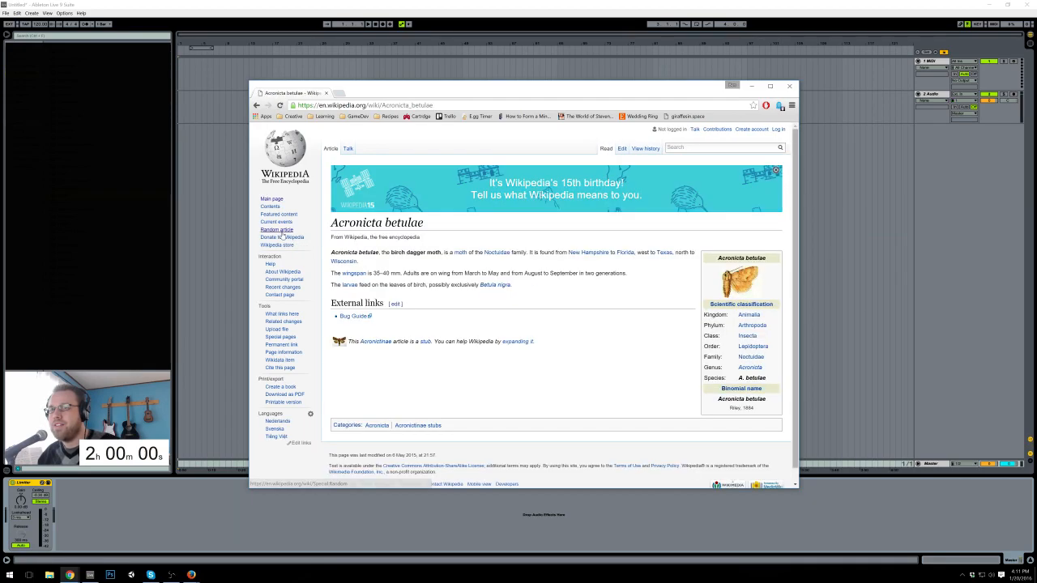
{"action": "left_click", "coordinate": [283, 234]}
{"action": "left_click", "coordinate": [283, 234]}
{"action": "left_click", "coordinate": [283, 234]}
{"action": "left_click", "coordinate": [283, 234]}
{"action": "left_click", "coordinate": [283, 234]}
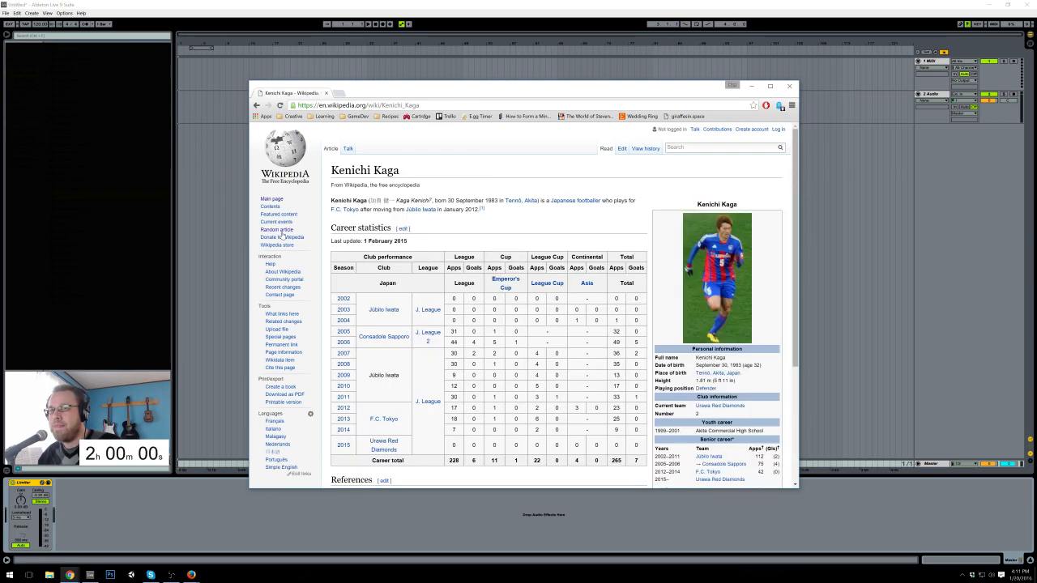
{"action": "left_click", "coordinate": [283, 234]}
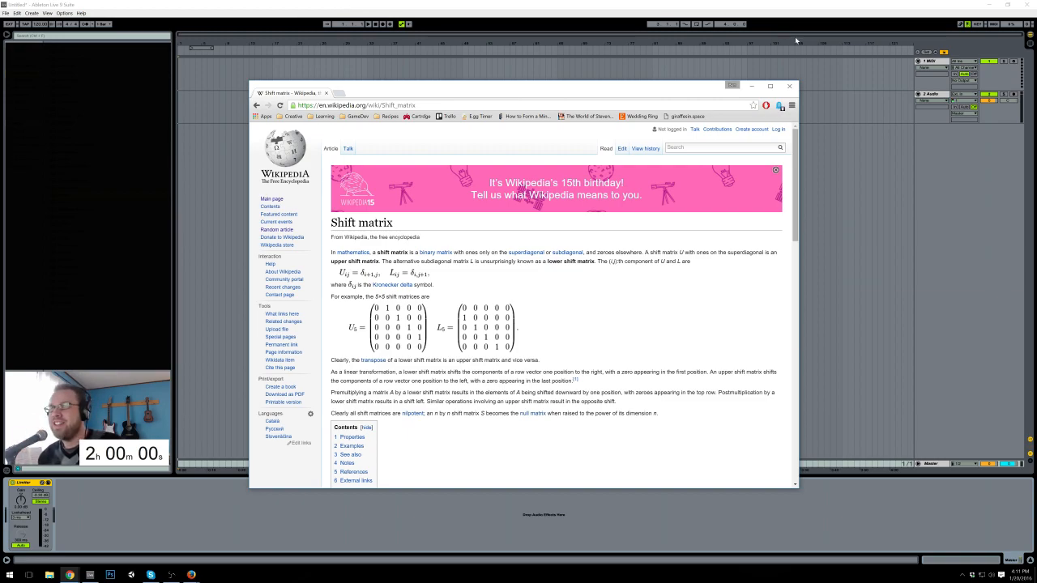
Step: Minimize Chrome and move the Firefox window with the countdown timer off the main screen
{"action": "left_click", "coordinate": [753, 86]}
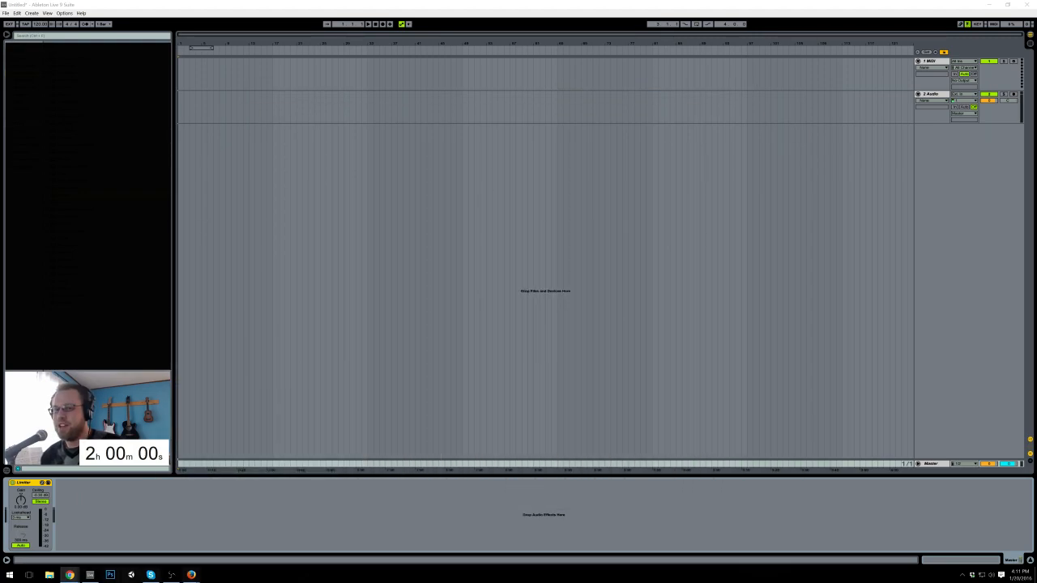
{"action": "left_click", "coordinate": [188, 557]}
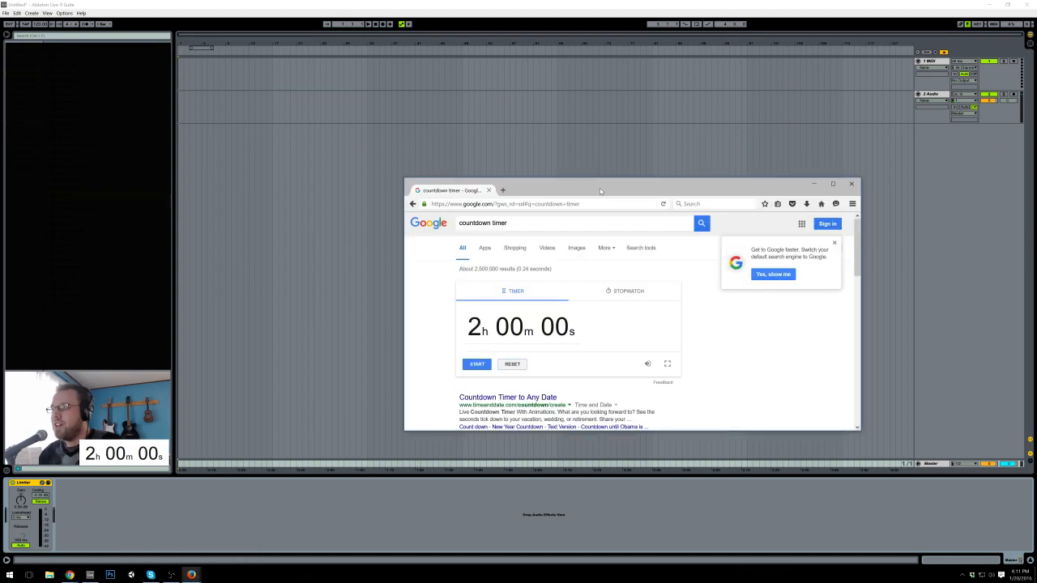
{"action": "left_click_drag", "start_coordinate": [600, 191], "coordinate": [1036, 137]}
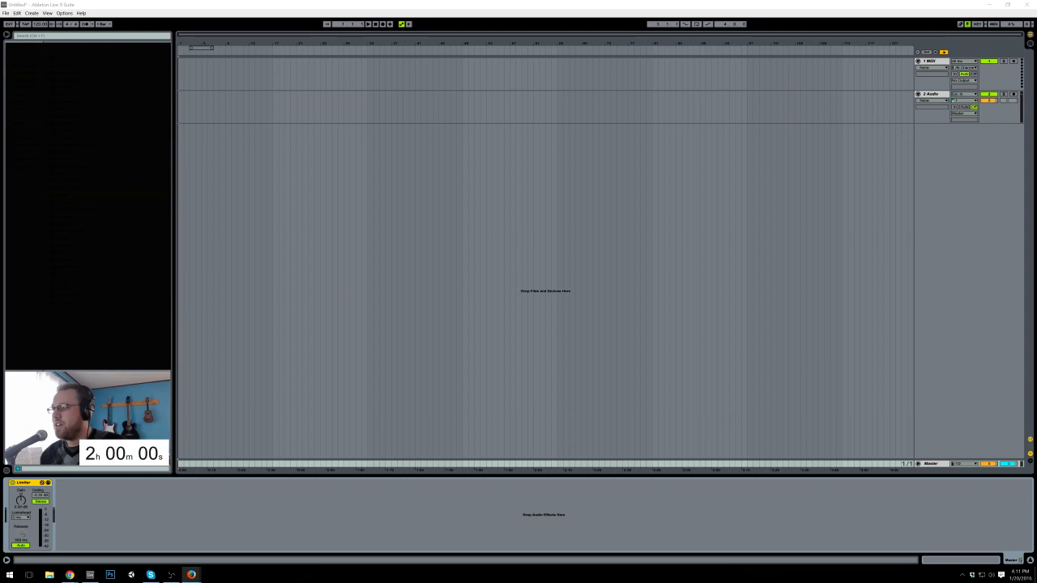
Step: Show the desktop and bring the Firefox countdown timer window back onto the main screen
{"action": "key", "text": "super+d"}
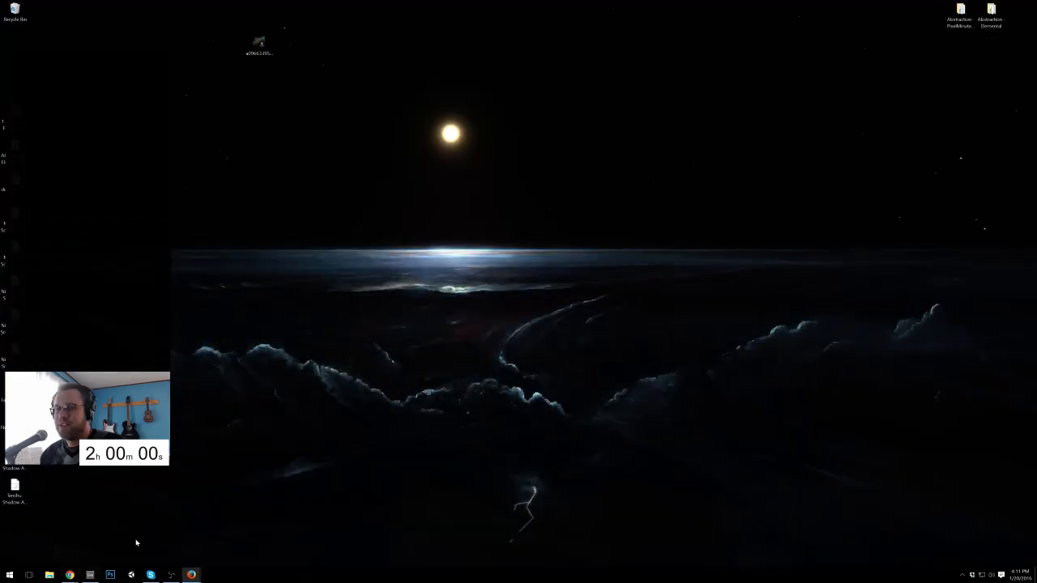
{"action": "left_click", "coordinate": [81, 577]}
{"action": "left_click", "coordinate": [169, 578]}
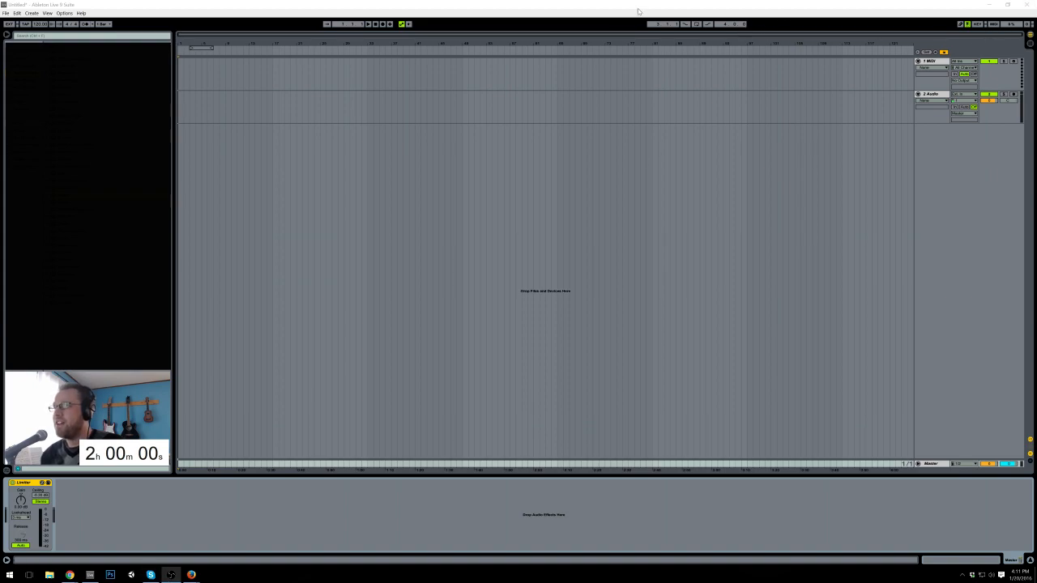
{"action": "left_click_drag", "start_coordinate": [1036, 52], "coordinate": [284, 116]}
{"action": "left_click_drag", "start_coordinate": [433, 112], "coordinate": [373, 116]}
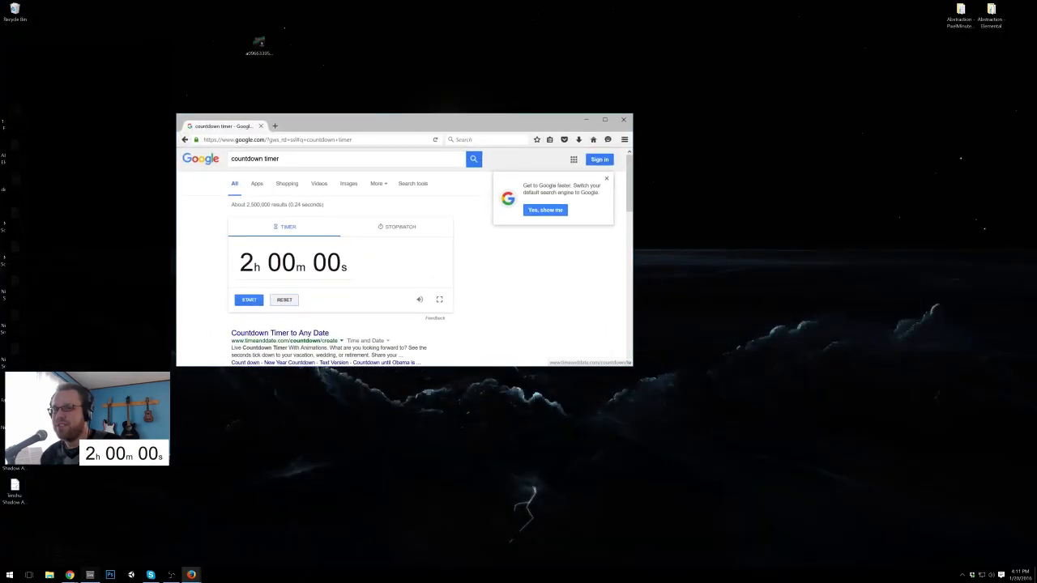
Step: Move the Firefox countdown timer window off the main screen, start the countdown and return to Ableton Live with its window maximized
{"action": "left_click", "coordinate": [131, 575]}
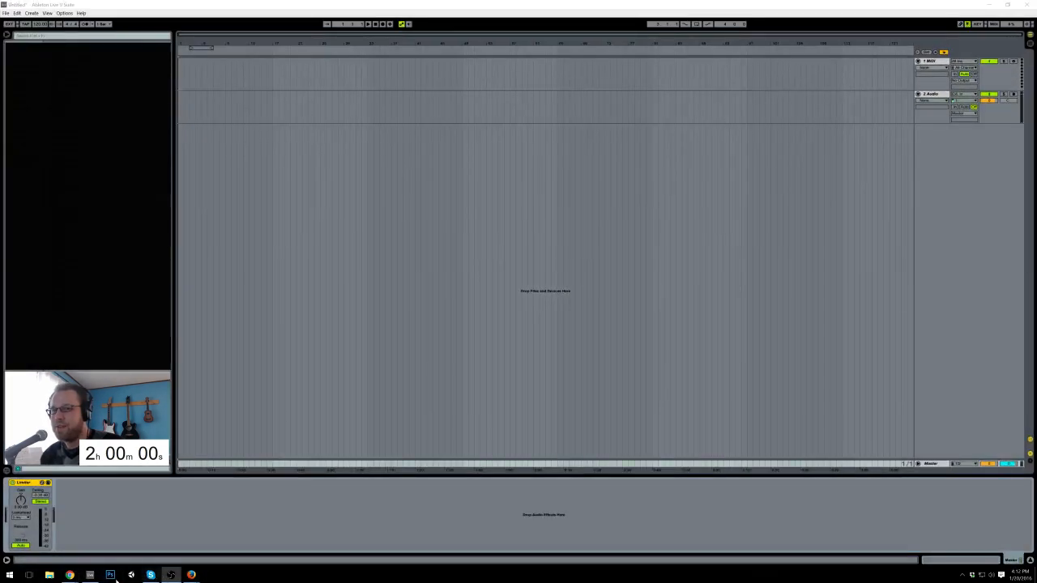
{"action": "mouse_move", "coordinate": [191, 575]}
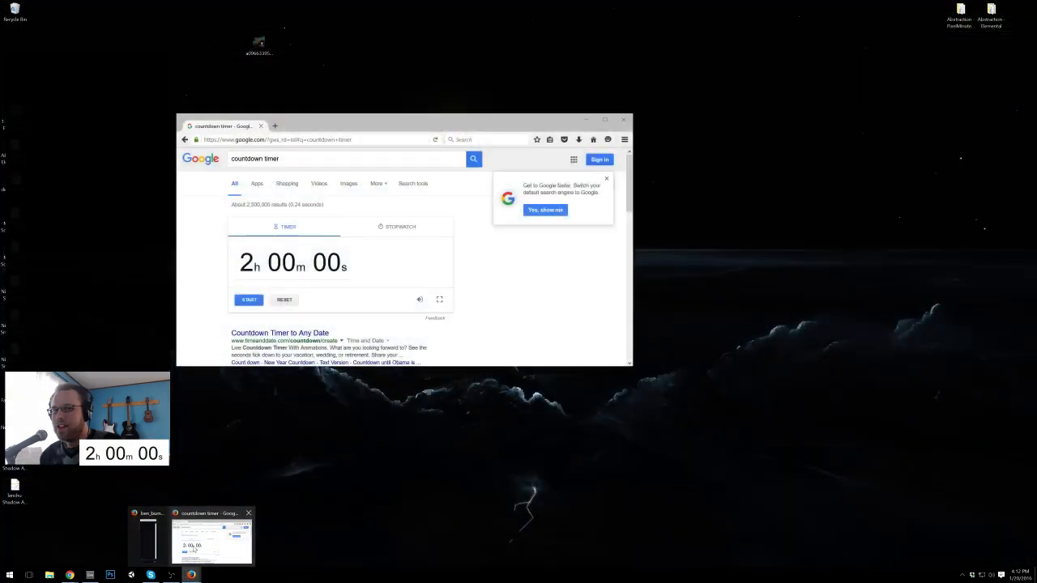
{"action": "left_click", "coordinate": [195, 542]}
{"action": "left_click_drag", "start_coordinate": [394, 124], "coordinate": [1036, 93]}
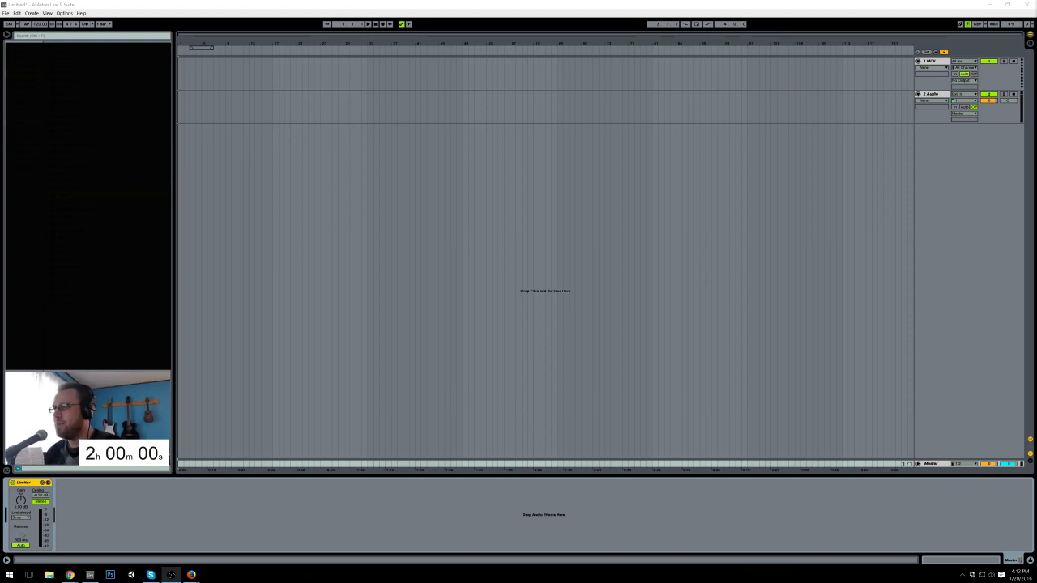
{"action": "key", "text": "alt+Tab"}
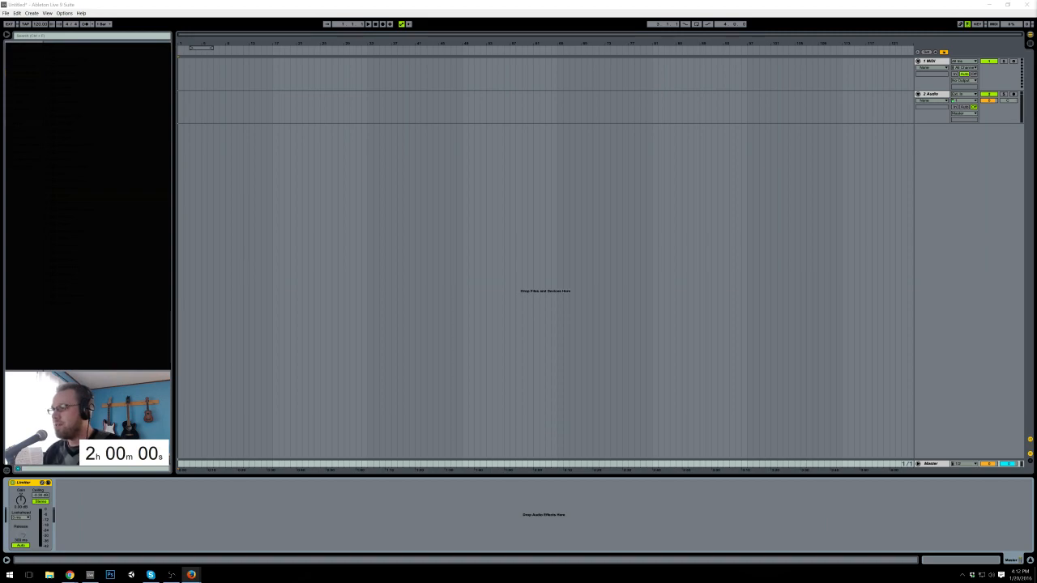
{"action": "double_click", "coordinate": [585, 3]}
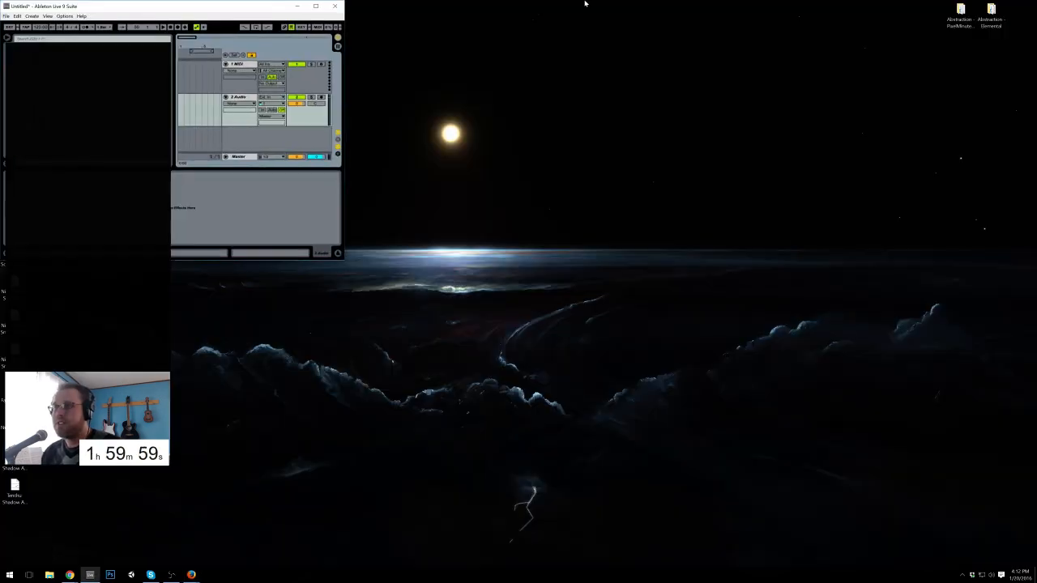
{"action": "double_click", "coordinate": [225, 14]}
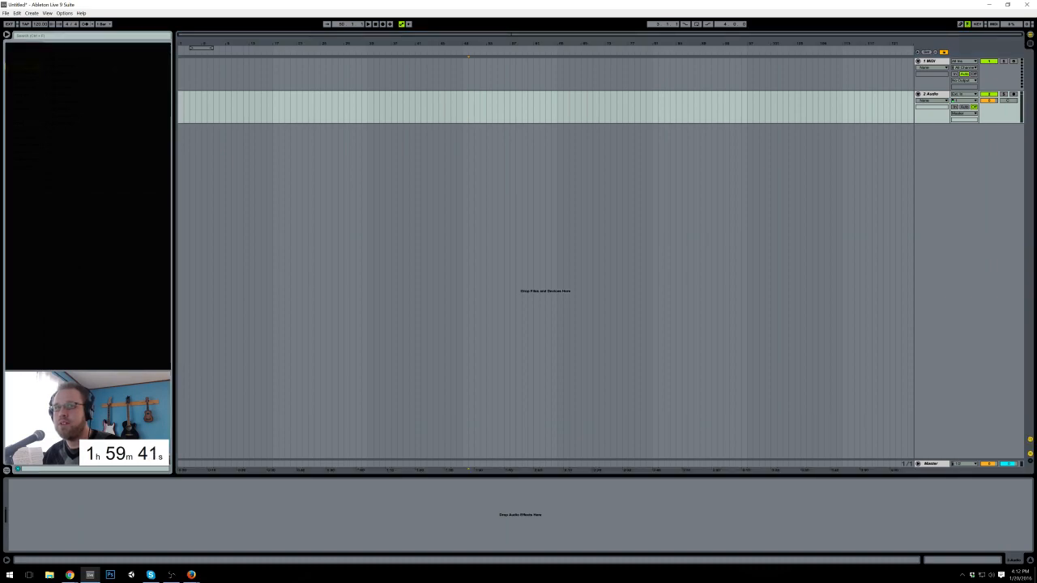
Step: Load the Analog instrument onto the MIDI track and adjust filter 1's frequency, resonance and envelope, lowering the envelope's sustain
{"action": "left_click_drag", "start_coordinate": [69, 54], "coordinate": [331, 72]}
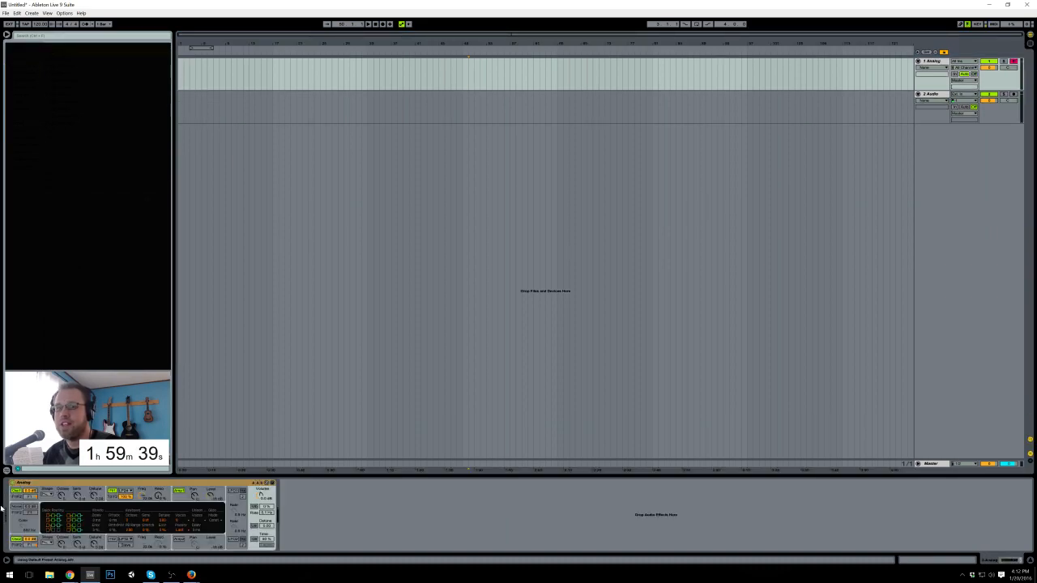
{"action": "left_click", "coordinate": [144, 495]}
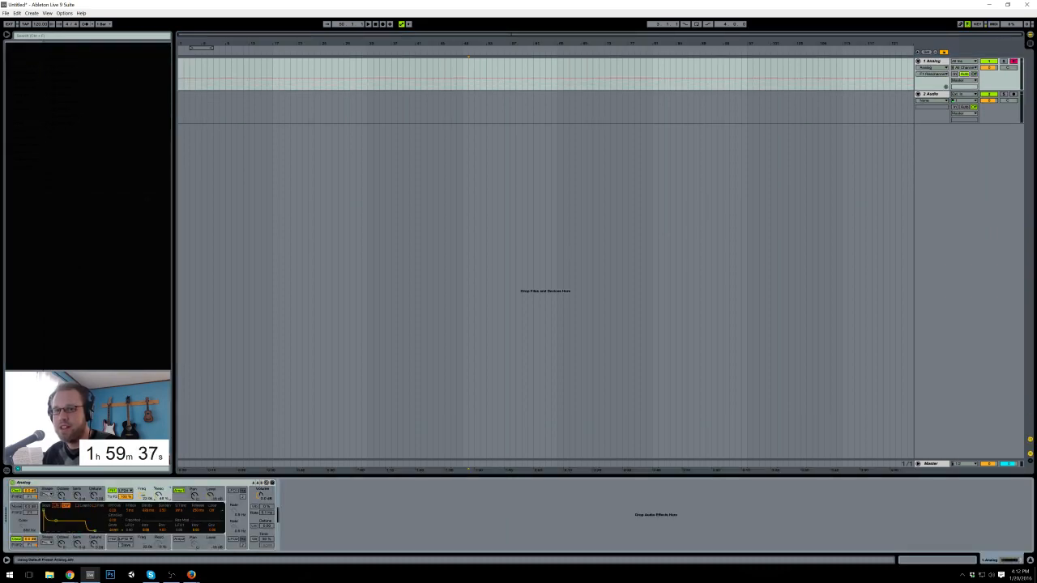
{"action": "left_click_drag", "start_coordinate": [56, 531], "coordinate": [55, 527]}
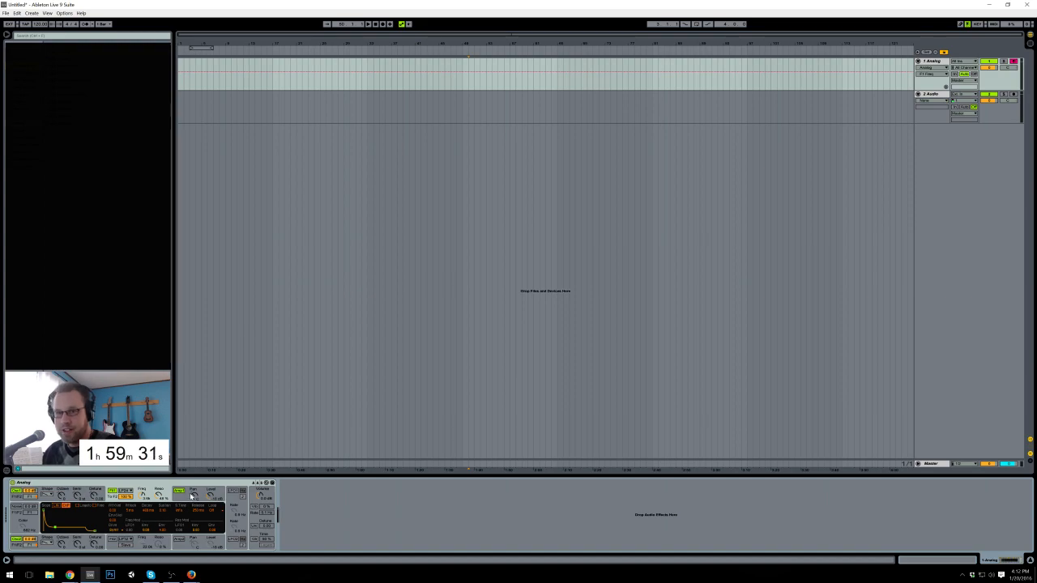
Step: Turn on Analog's unison and change oscillator 2's wave shape, lowering its octave and level
{"action": "left_click", "coordinate": [254, 526]}
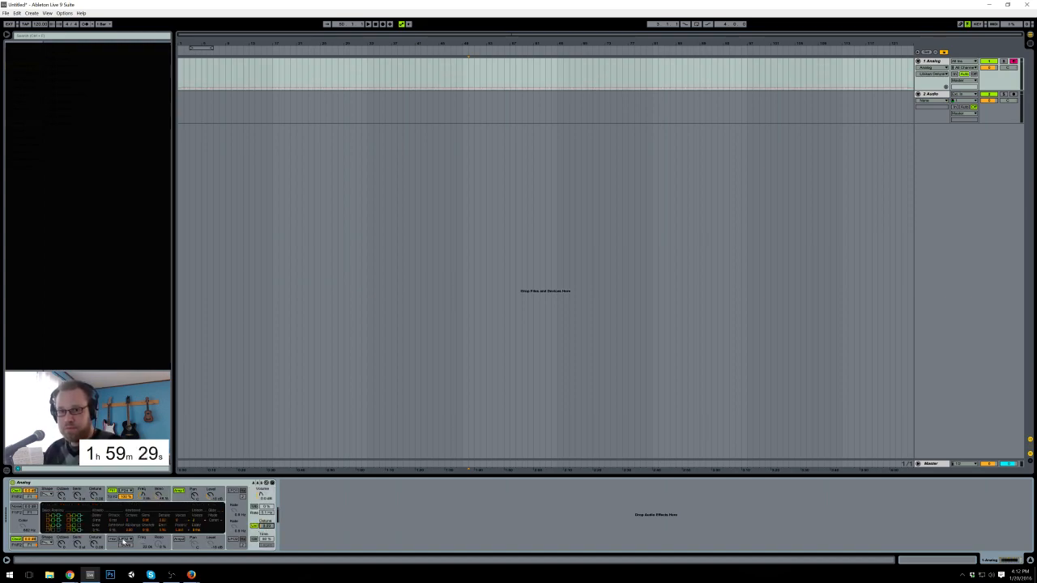
{"action": "left_click", "coordinate": [59, 547]}
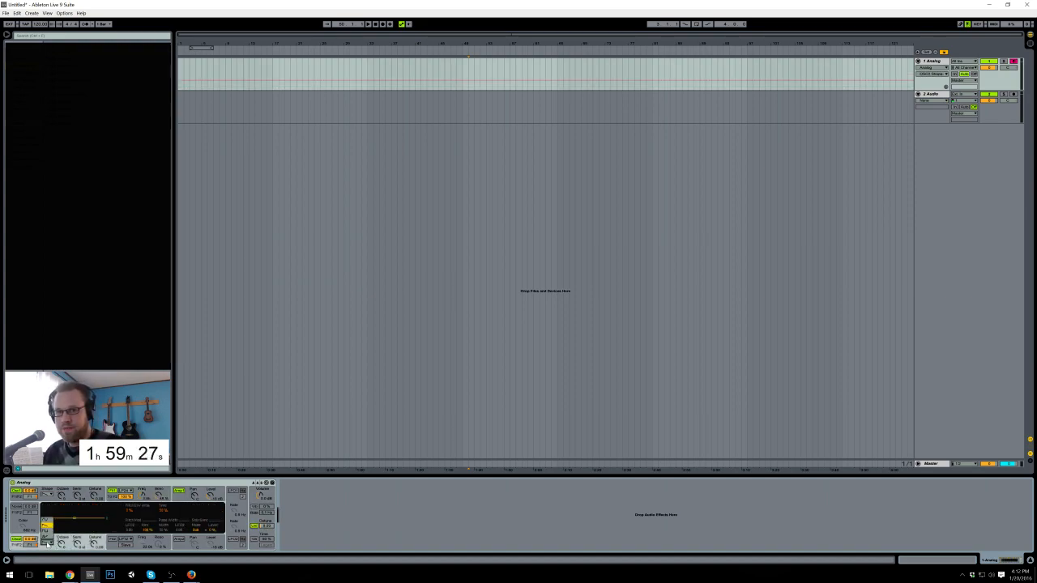
{"action": "left_click", "coordinate": [62, 546]}
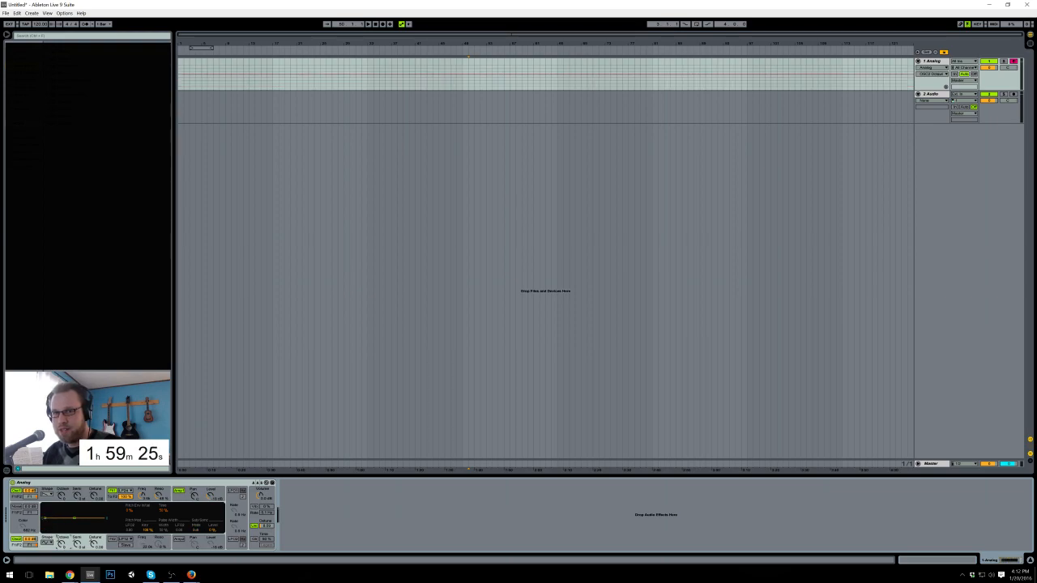
{"action": "left_click_drag", "start_coordinate": [62, 544], "coordinate": [31, 548]}
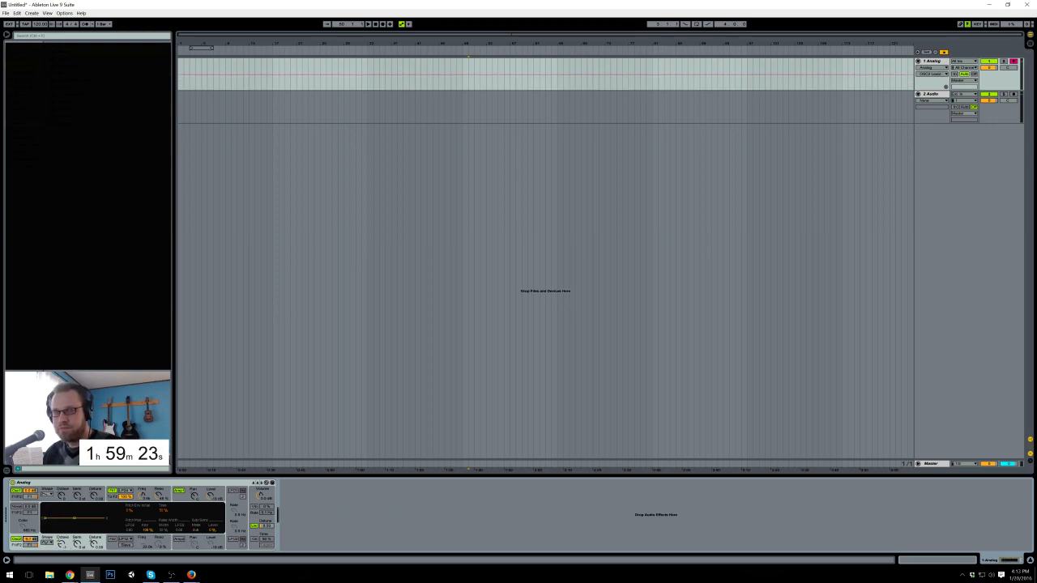
Step: Adjust filter 1's resonance, enable LFO 1 in Analog and set its rate
{"action": "left_click_drag", "start_coordinate": [158, 496], "coordinate": [158, 490]}
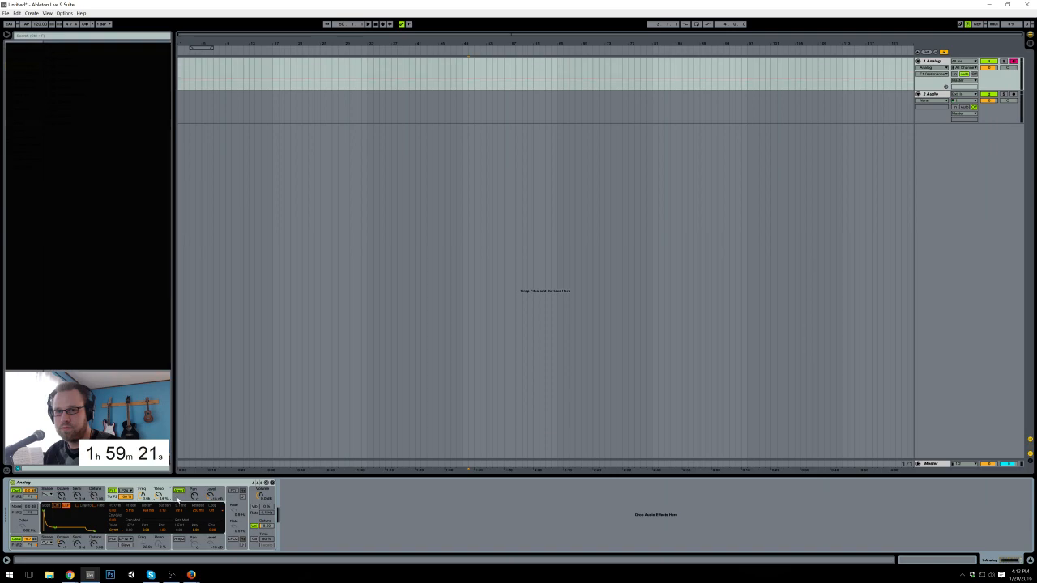
{"action": "left_click", "coordinate": [235, 495]}
{"action": "left_click", "coordinate": [233, 491]}
{"action": "left_click_drag", "start_coordinate": [234, 510], "coordinate": [233, 521]}
Step: Lower the filter 1 envelope's sustain to the minimum and adjust how strongly the envelope modulates the filter frequency
{"action": "left_click", "coordinate": [111, 499]}
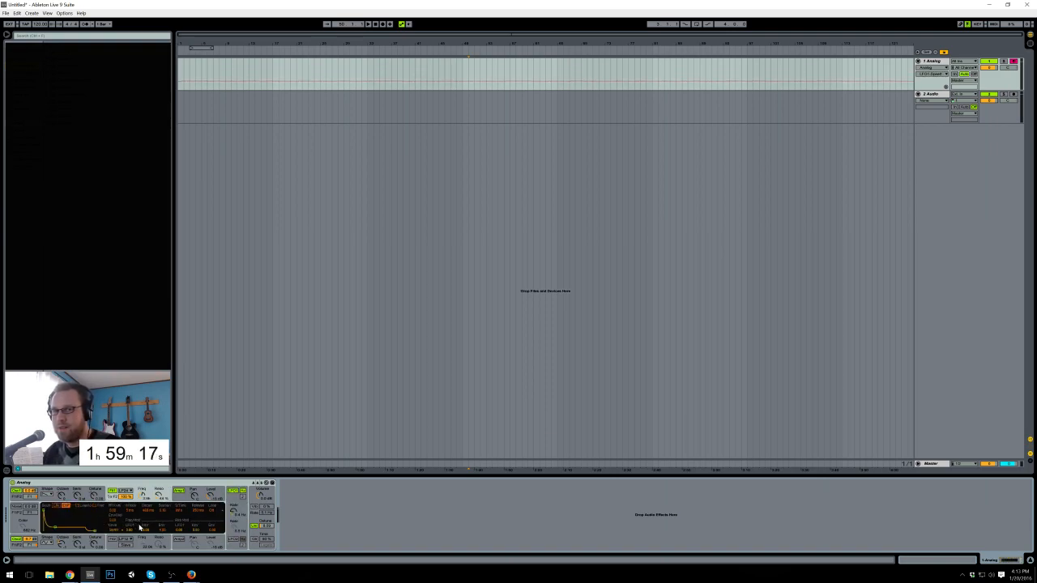
{"action": "left_click_drag", "start_coordinate": [57, 530], "coordinate": [57, 539]}
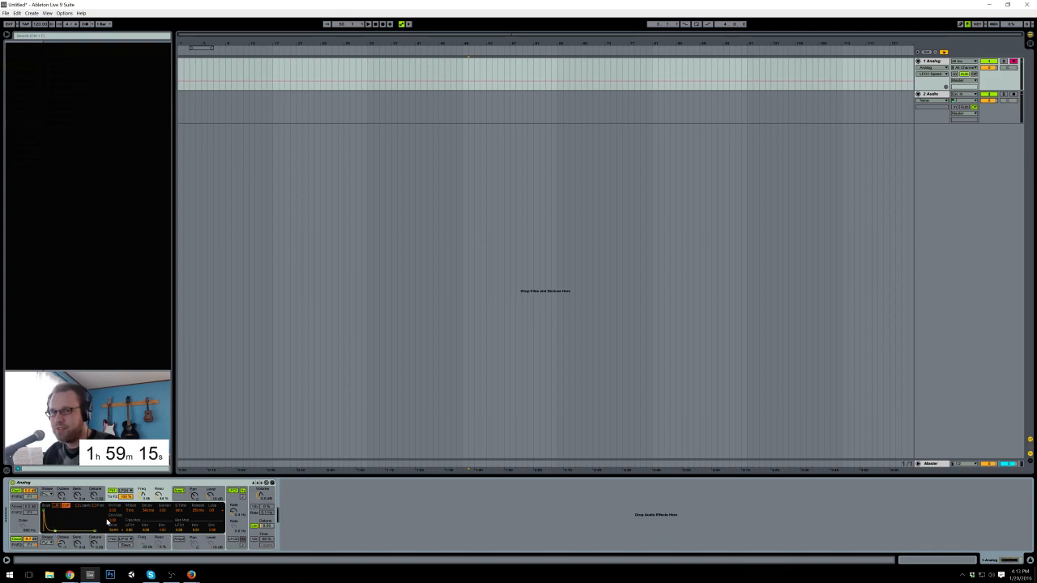
{"action": "left_click", "coordinate": [159, 532]}
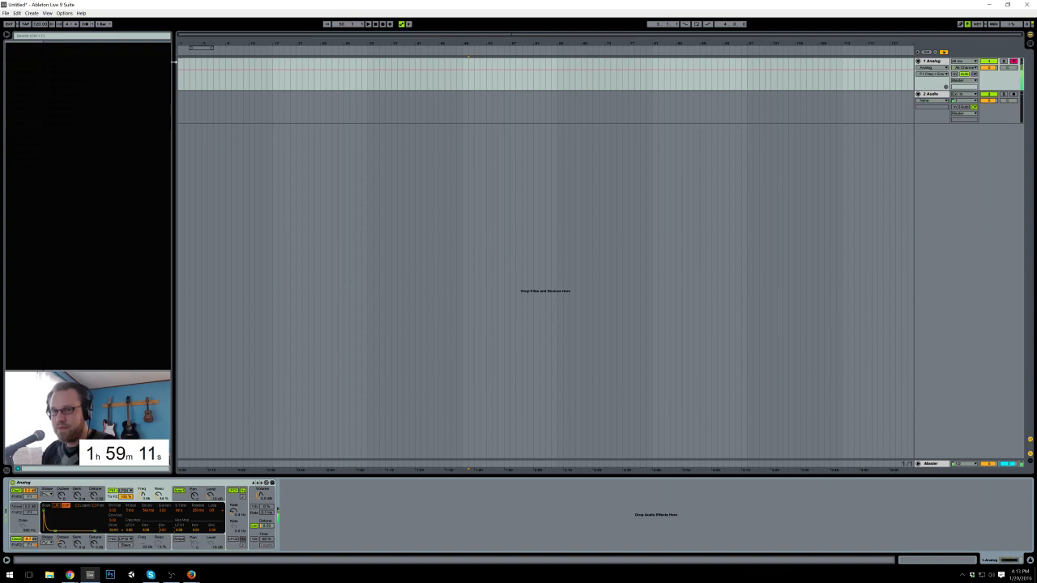
Step: Fine-tune filter 1's resonance and envelope decay, and adjust the LFO's modulation of the filter frequency
{"action": "left_click", "coordinate": [159, 496]}
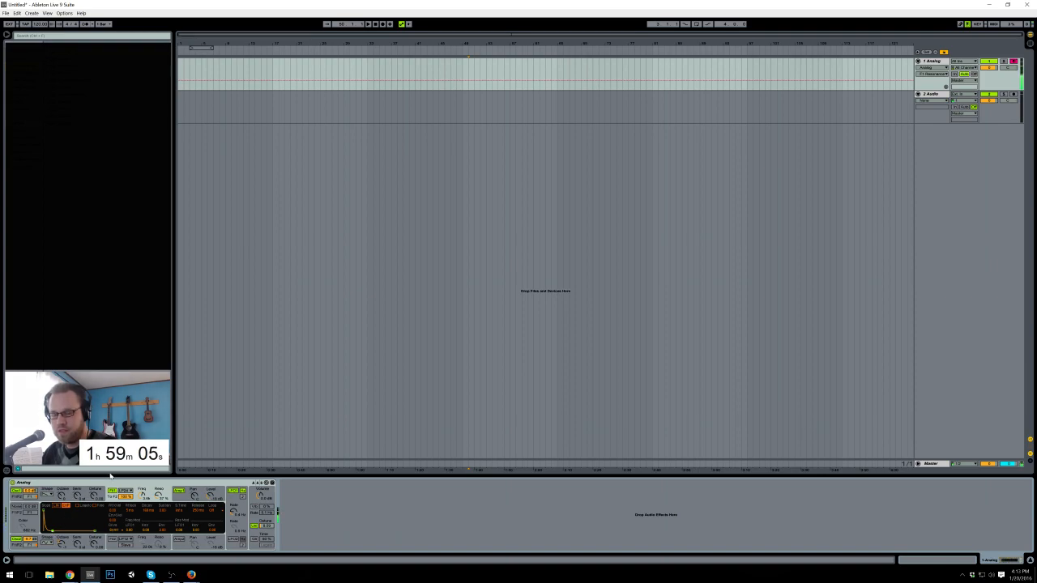
{"action": "left_click", "coordinate": [185, 501]}
{"action": "left_click_drag", "start_coordinate": [60, 520], "coordinate": [51, 532]}
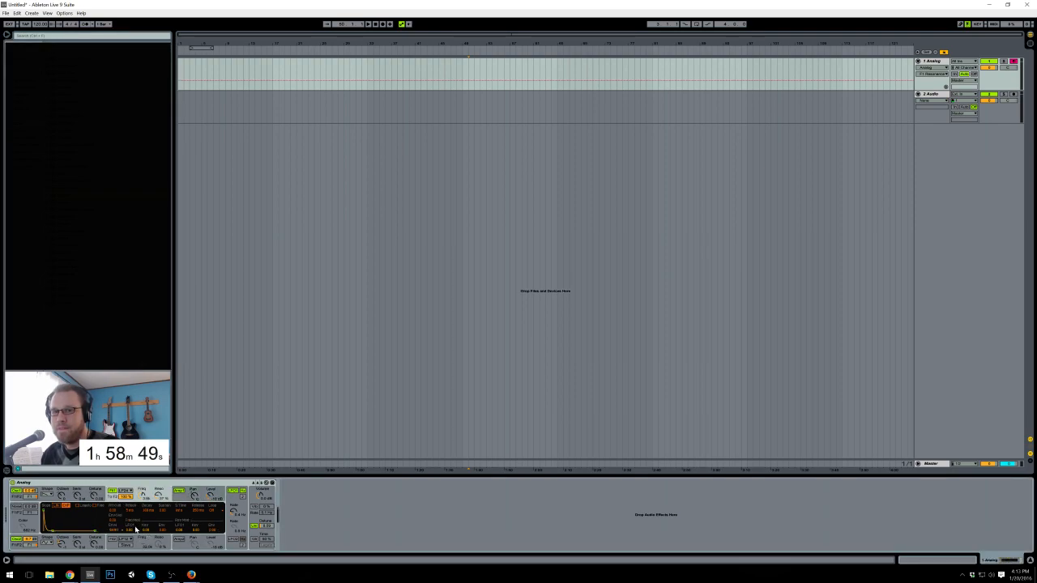
{"action": "left_click", "coordinate": [133, 530]}
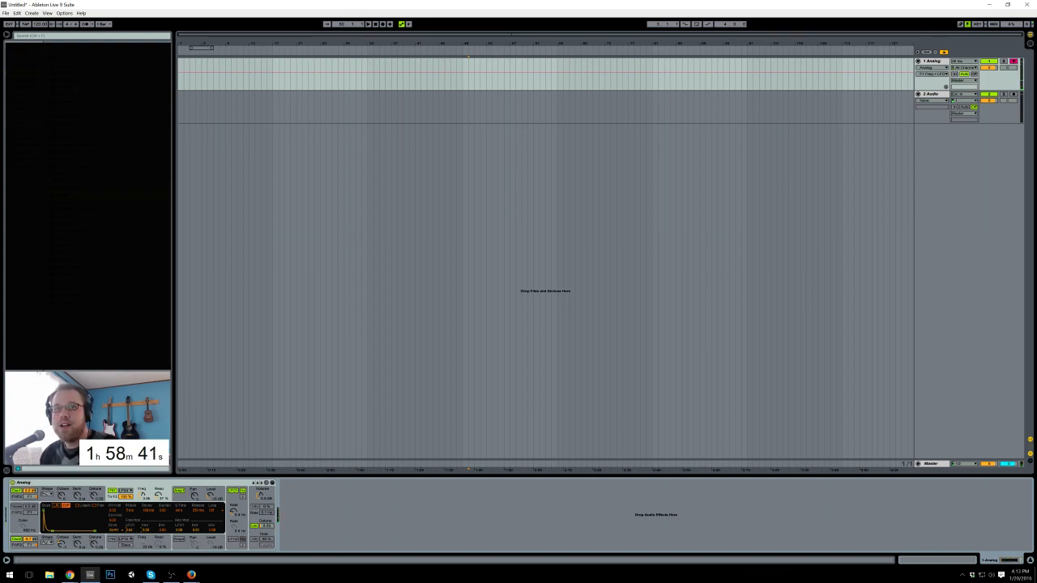
Step: Add a Chorus effect after the Analog instrument and change the song's tempo
{"action": "left_click_drag", "start_coordinate": [65, 91], "coordinate": [289, 505]}
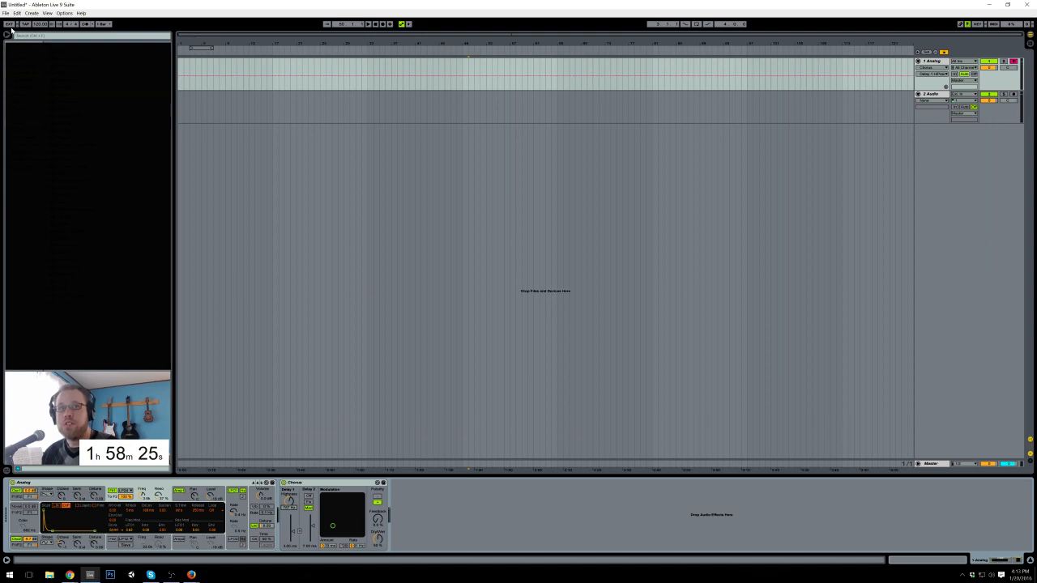
{"action": "left_click", "coordinate": [25, 24]}
{"action": "left_click", "coordinate": [29, 25]}
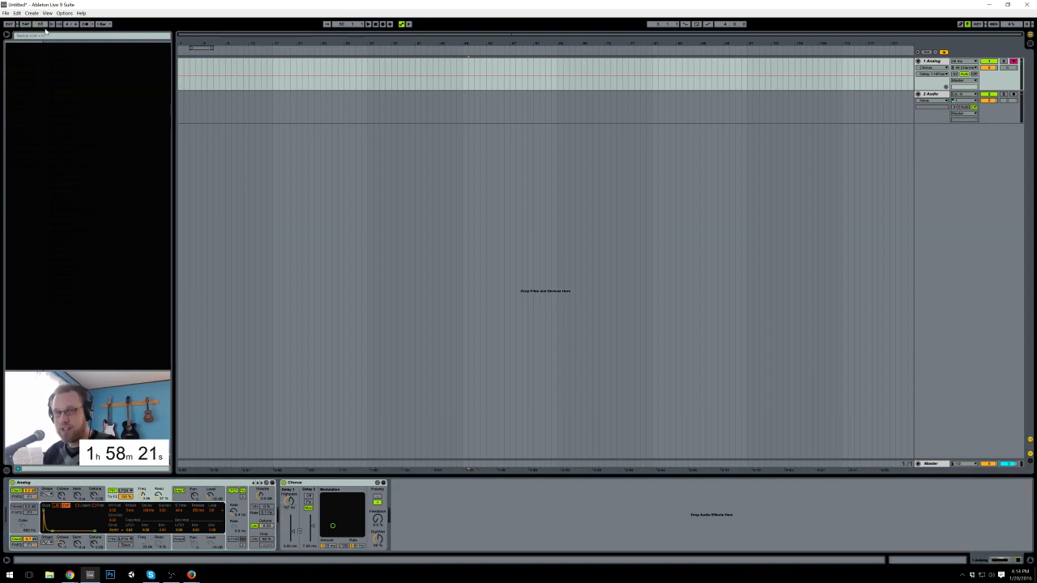
Step: Insert an empty four-bar MIDI clip on the Analog track starting at bar 9
{"action": "left_click", "coordinate": [229, 85]}
{"action": "left_click_drag", "start_coordinate": [230, 86], "coordinate": [248, 87]}
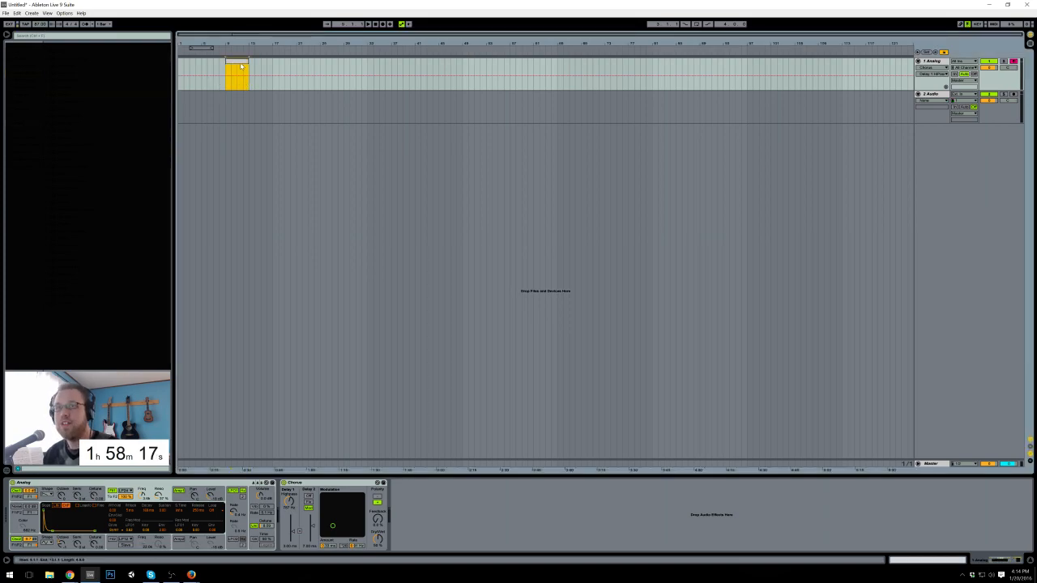
{"action": "key", "text": "ctrl+shift+m"}
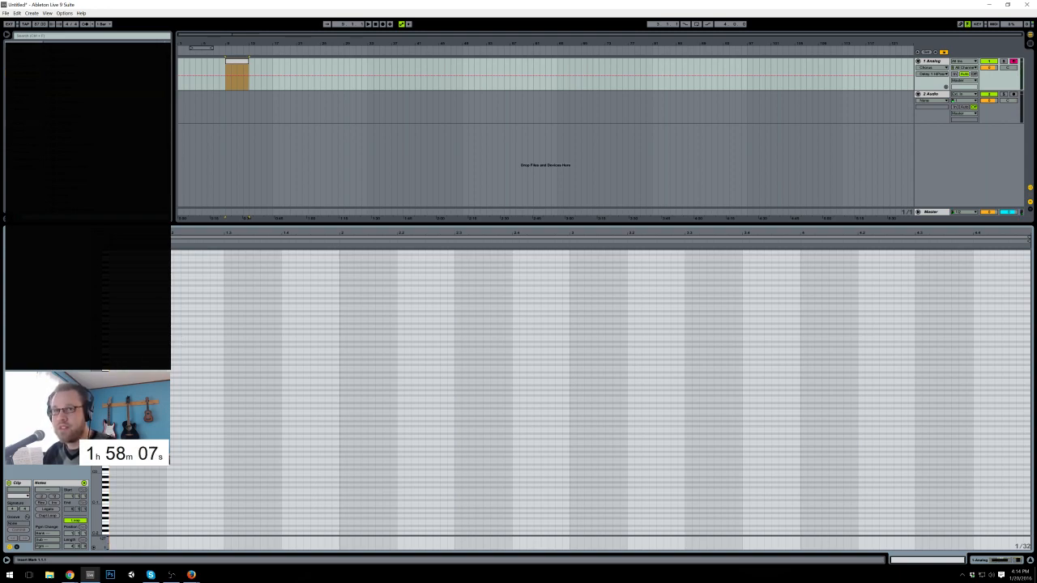
Step: Enter four sixteenth notes of the same pitch across the clip's first beat and play them back
{"action": "key", "text": "Right"}
{"action": "key", "text": "Right"}
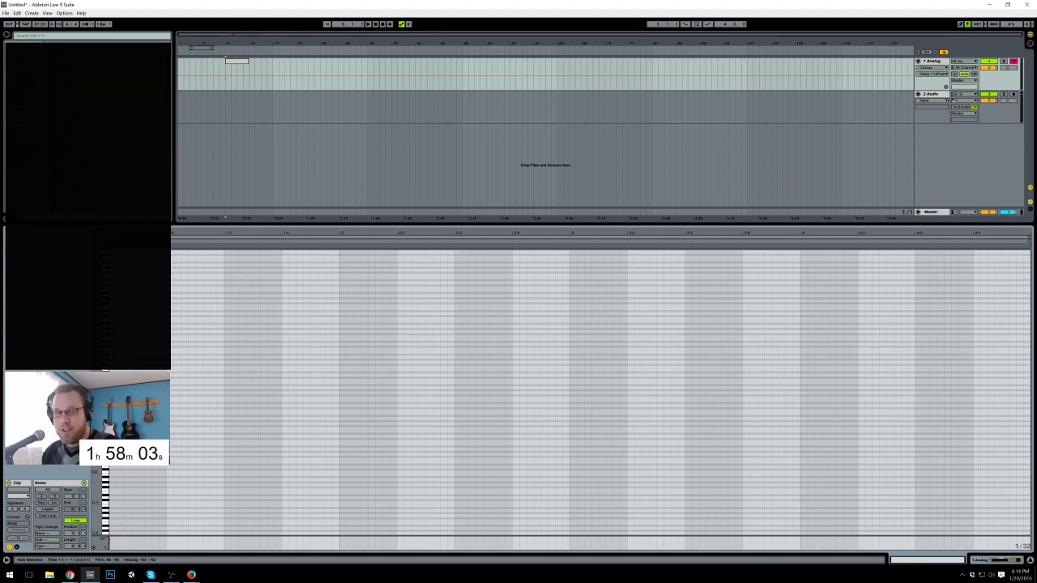
{"action": "key", "text": "Right"}
{"action": "key", "text": "Right"}
{"action": "key", "text": "Right"}
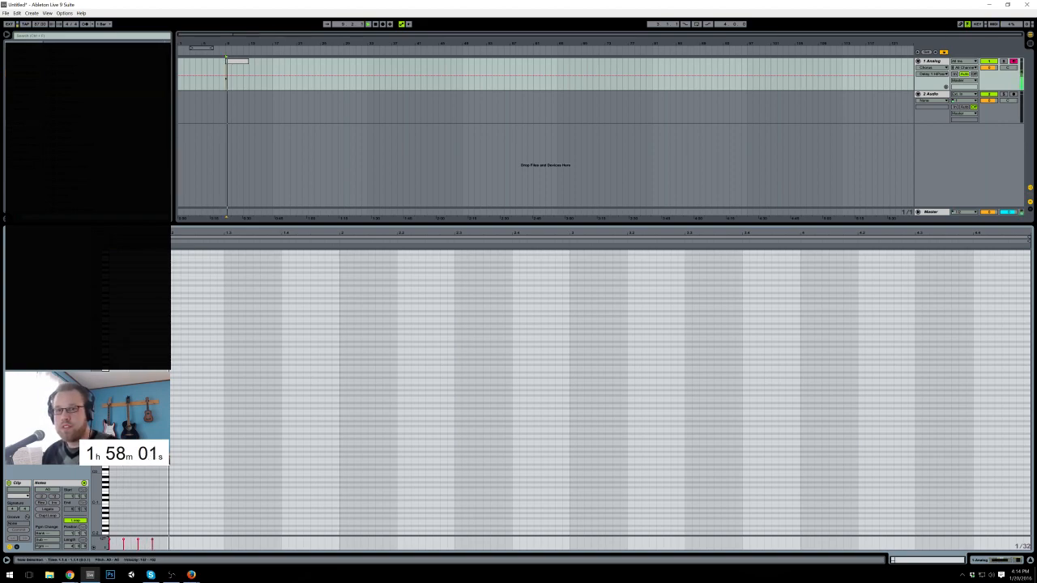
Step: Shorten the four notes on a 1/64 grid and duplicate them to fill the clip's first bar
{"action": "left_click_drag", "start_coordinate": [174, 463], "coordinate": [114, 441]}
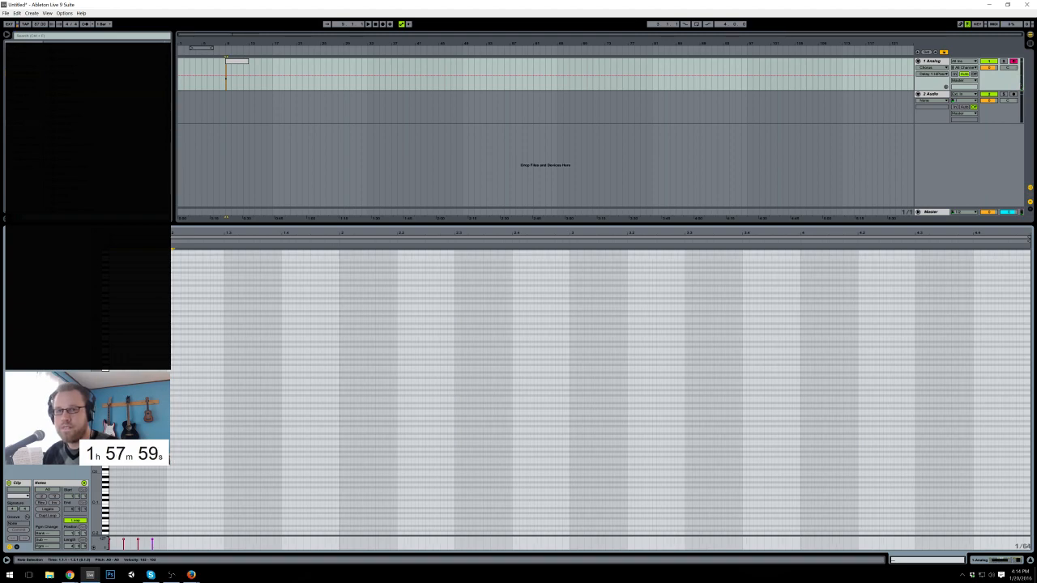
{"action": "key", "text": "shift+Left"}
{"action": "key", "text": "shift+Left"}
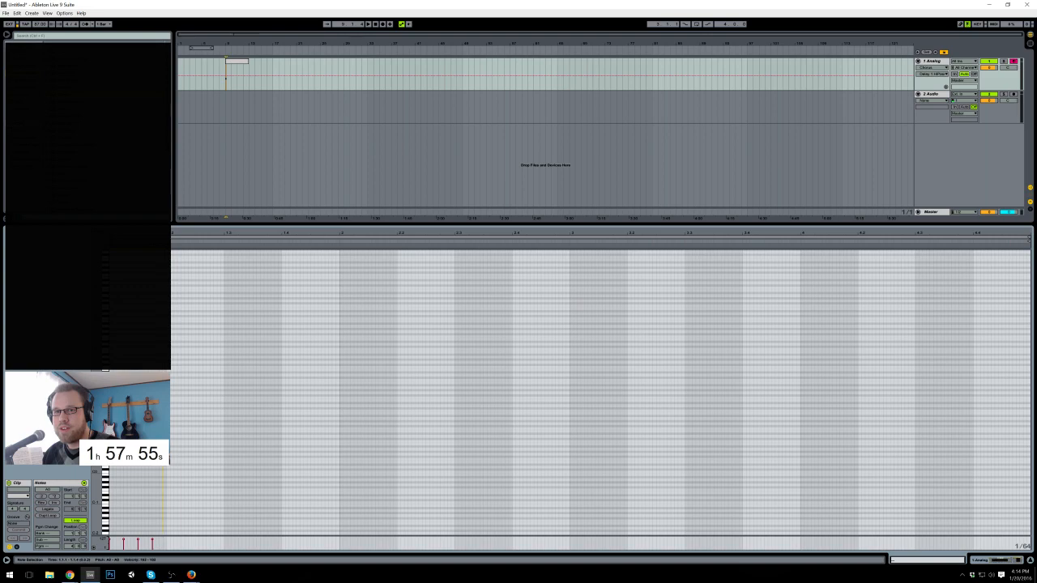
{"action": "left_click_drag", "start_coordinate": [97, 324], "coordinate": [117, 405]}
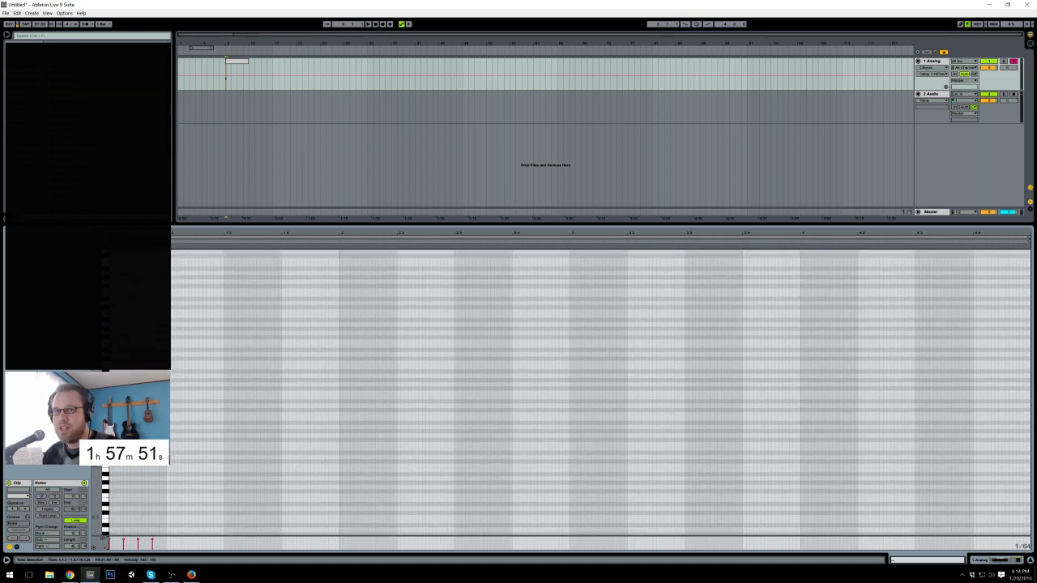
{"action": "key", "text": "ctrl+d"}
{"action": "key", "text": "ctrl+d"}
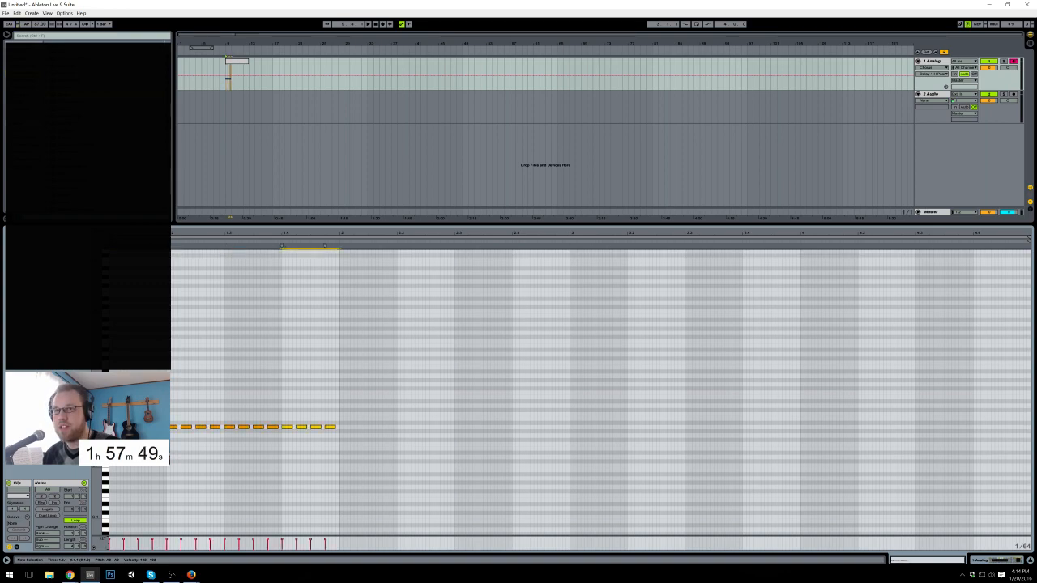
Step: Lower the velocity of every second note in the first bar and play the pattern back
{"action": "left_click", "coordinate": [228, 74]}
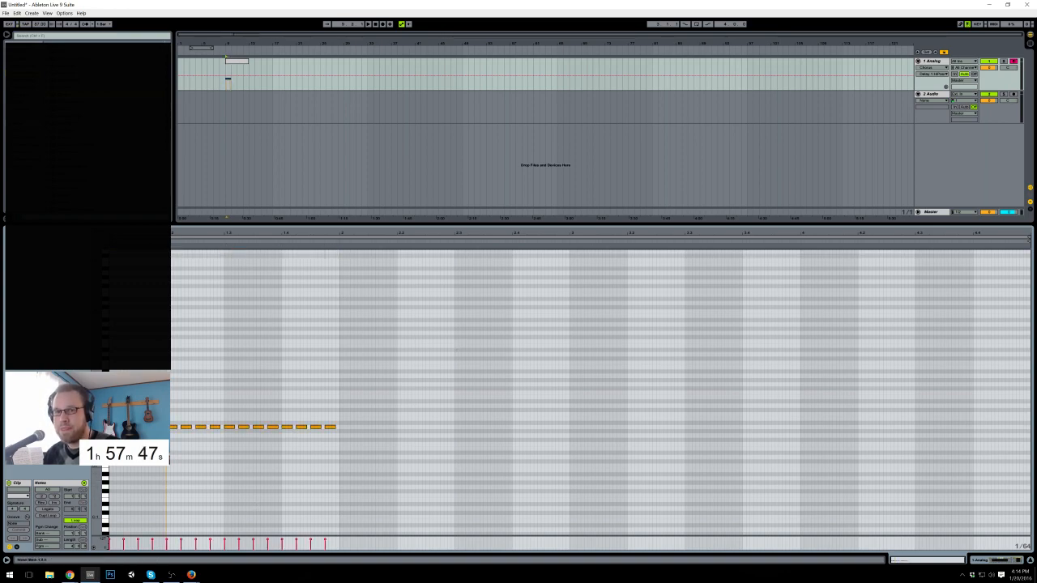
{"action": "left_click", "coordinate": [129, 427]}
{"action": "left_click_drag", "start_coordinate": [183, 415], "coordinate": [326, 438]}
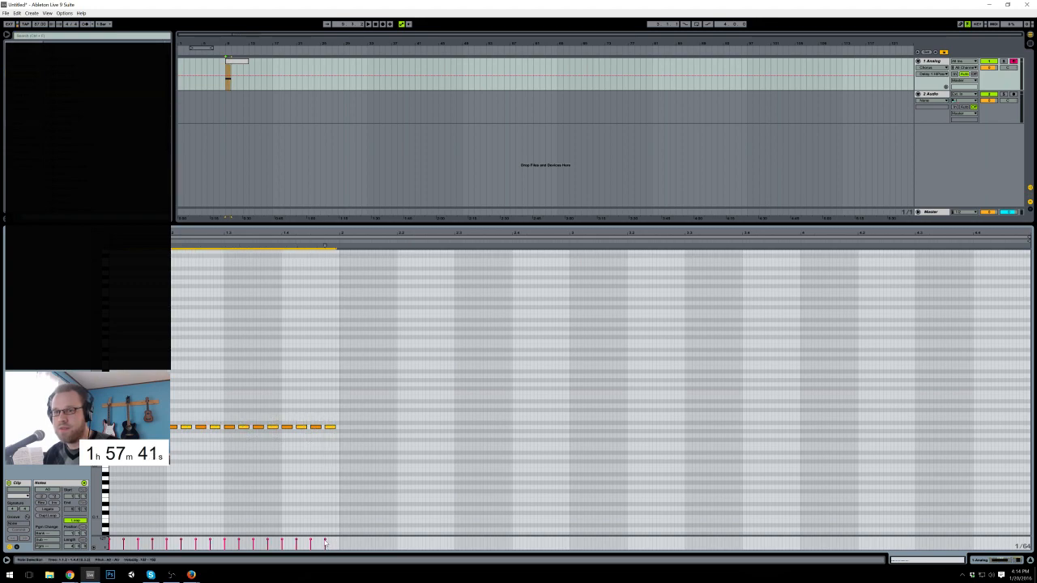
{"action": "left_click_drag", "start_coordinate": [325, 540], "coordinate": [325, 543]}
{"action": "left_click_drag", "start_coordinate": [133, 418], "coordinate": [171, 437]}
{"action": "left_click", "coordinate": [232, 419]}
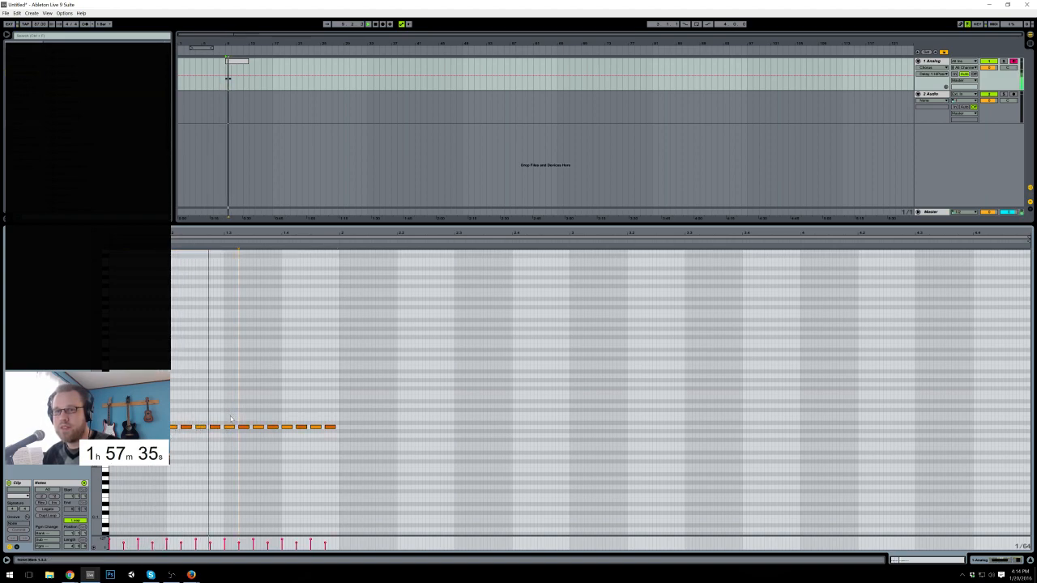
Step: Duplicate the first bar's notes through all four bars of the clip, play it and show the Analog track's devices
{"action": "left_click_drag", "start_coordinate": [342, 408], "coordinate": [111, 453]}
{"action": "key", "text": "ctrl+d"}
{"action": "key", "text": "ctrl+d"}
{"action": "key", "text": "ctrl+d"}
{"action": "key", "text": "space"}
{"action": "left_click", "coordinate": [235, 64]}
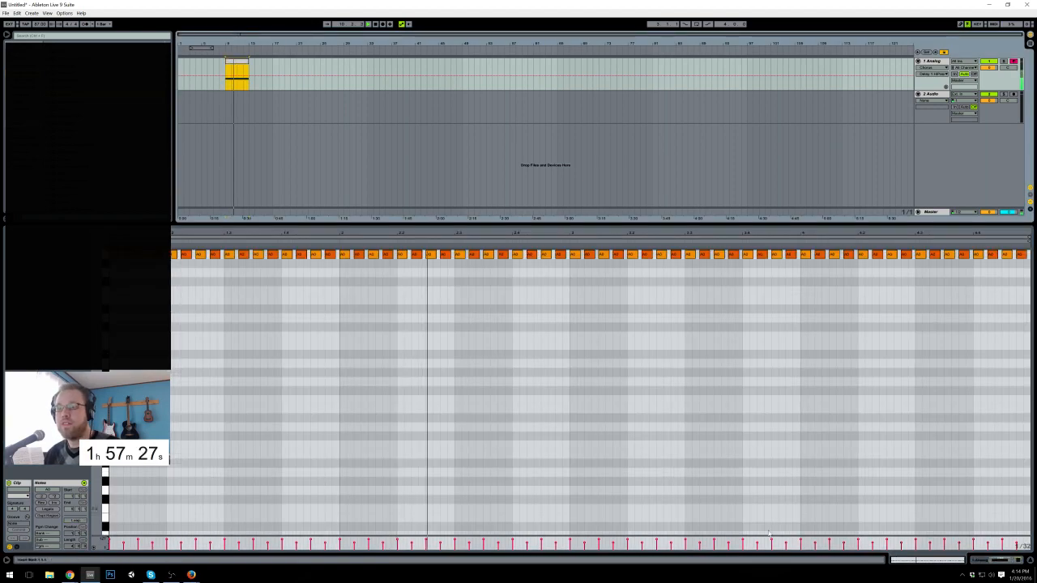
{"action": "left_click", "coordinate": [1007, 560]}
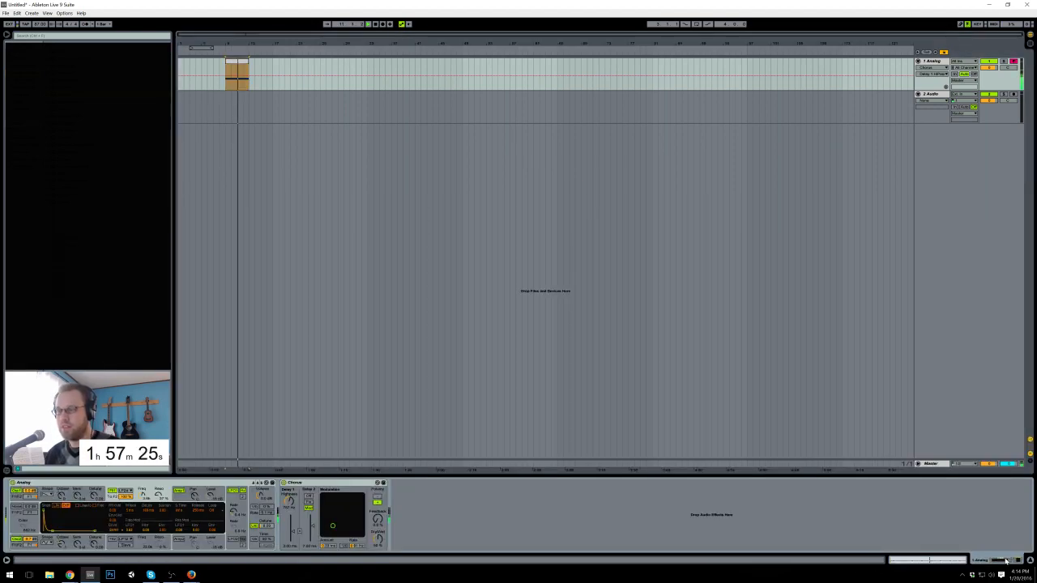
Step: Loop the Analog clip and adjust the synth's first filter frequency while the pattern plays
{"action": "left_click", "coordinate": [243, 65]}
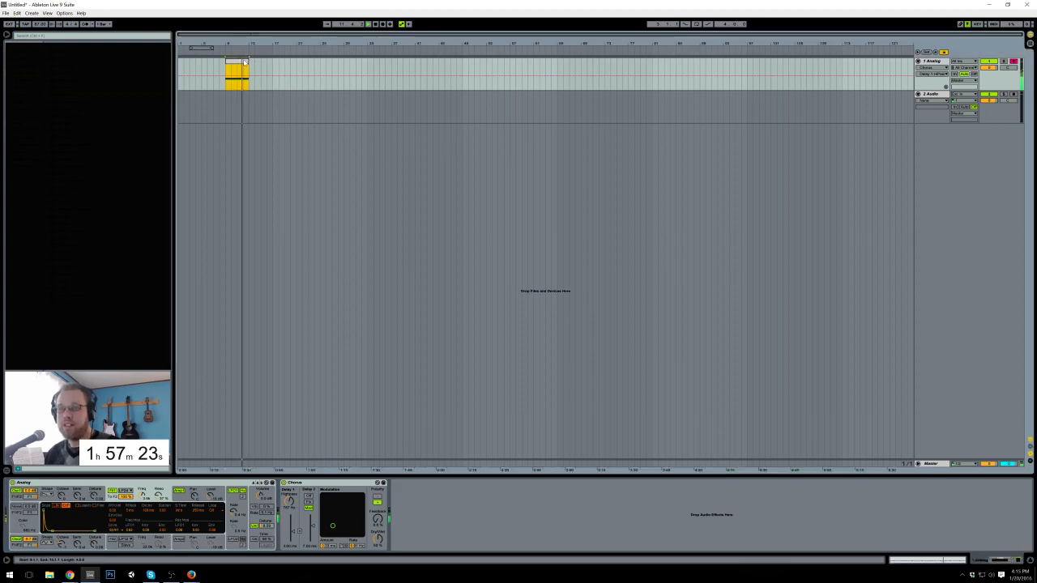
{"action": "left_click_drag", "start_coordinate": [142, 495], "coordinate": [142, 512]}
{"action": "key", "text": "space"}
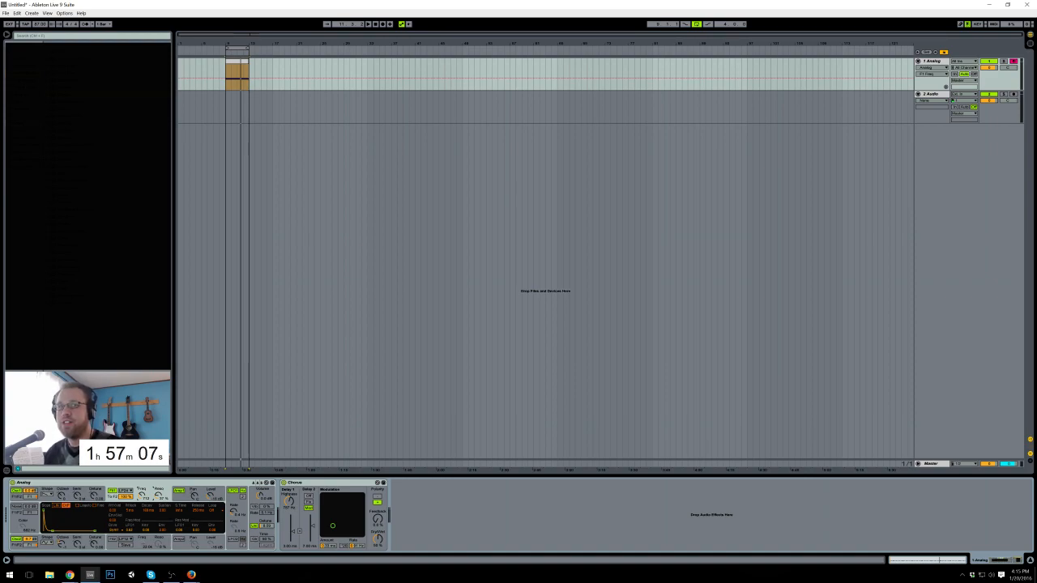
Step: Add a Reverb to the Analog track, lengthen its decay time and lower its dry/wet mix
{"action": "left_click", "coordinate": [932, 62]}
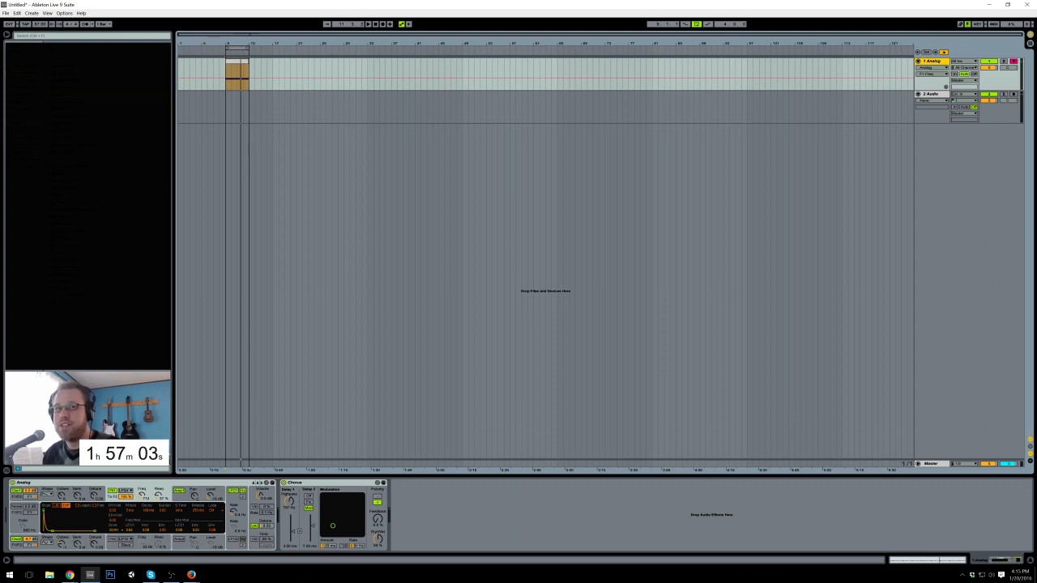
{"action": "left_click_drag", "start_coordinate": [73, 253], "coordinate": [463, 526]}
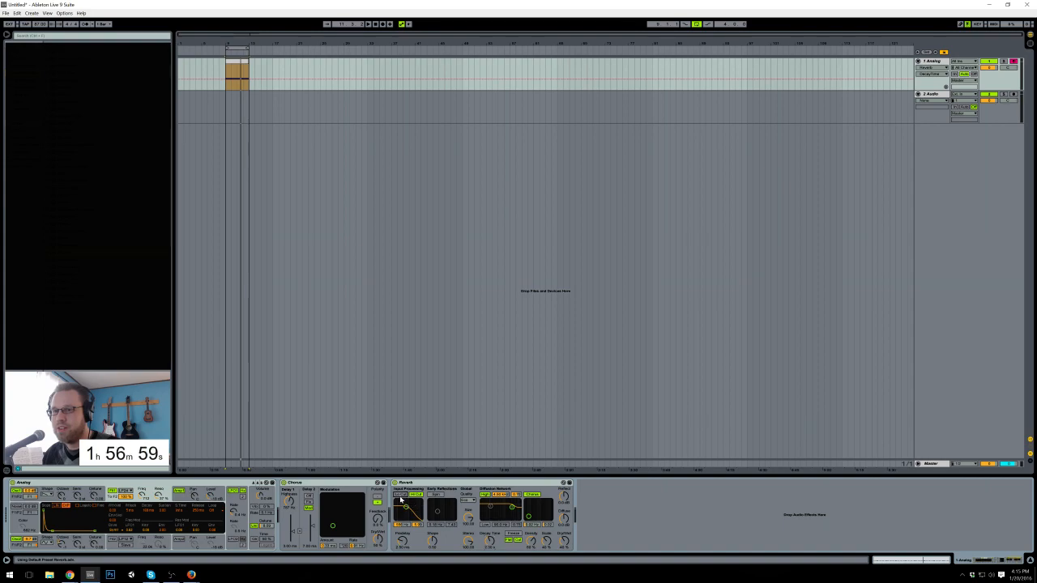
{"action": "left_click", "coordinate": [564, 542]}
{"action": "left_click", "coordinate": [490, 541]}
{"action": "left_click_drag", "start_coordinate": [489, 542], "coordinate": [488, 523]}
{"action": "left_click_drag", "start_coordinate": [565, 541], "coordinate": [565, 559]}
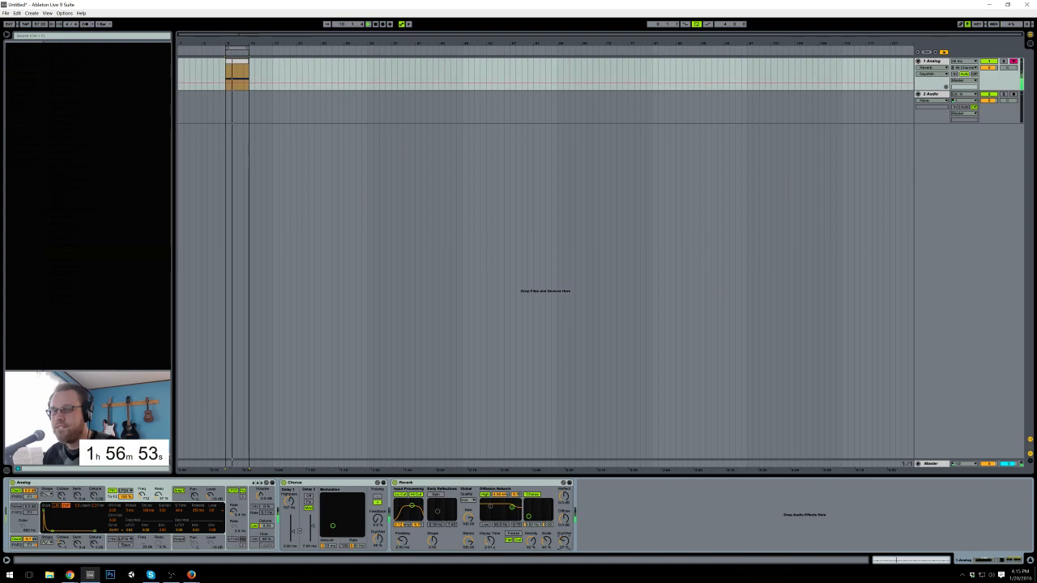
Step: Adjust the Reverb's early-reflection spin and shape
{"action": "left_click", "coordinate": [436, 495]}
{"action": "left_click_drag", "start_coordinate": [439, 512], "coordinate": [433, 539]}
{"action": "left_click", "coordinate": [435, 495]}
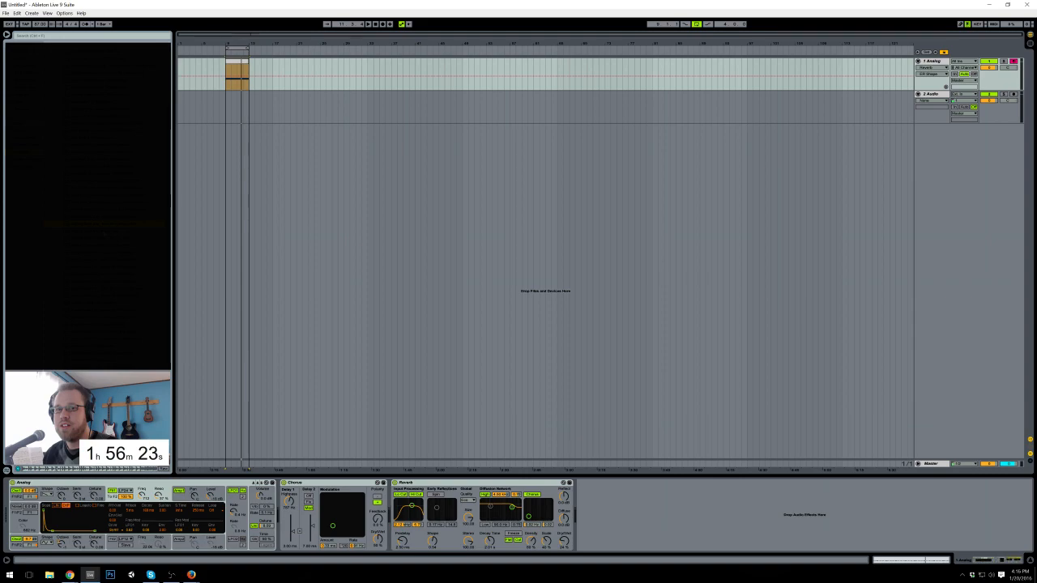
Step: Place the hip-hop beat loop with tom fill under the Analog clip on the Audio track and lower that track's volume
{"action": "left_click_drag", "start_coordinate": [188, 128], "coordinate": [233, 107]}
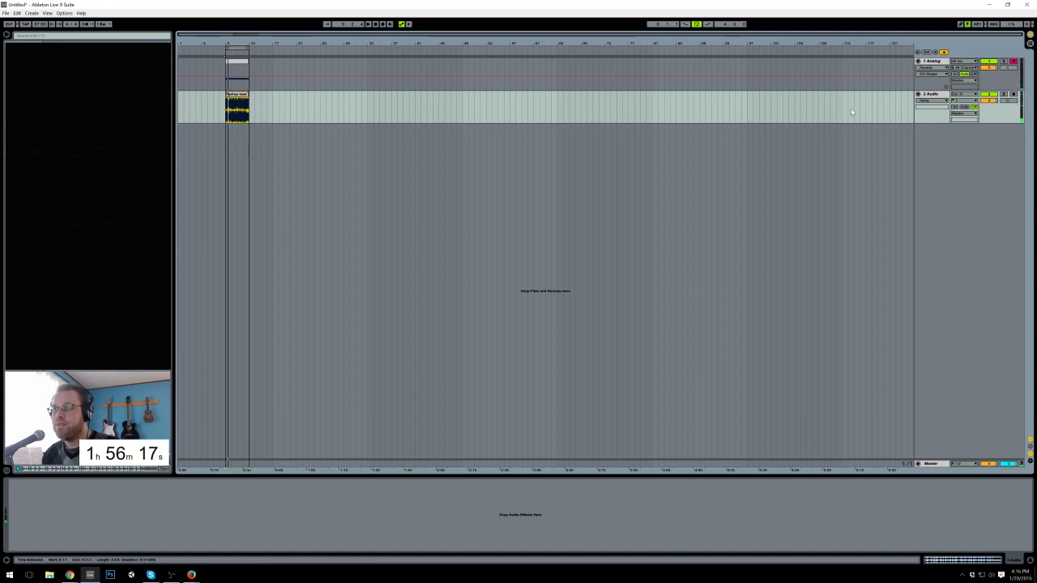
{"action": "left_click", "coordinate": [989, 101]}
{"action": "left_click_drag", "start_coordinate": [989, 101], "coordinate": [989, 115]}
{"action": "key", "text": "space"}
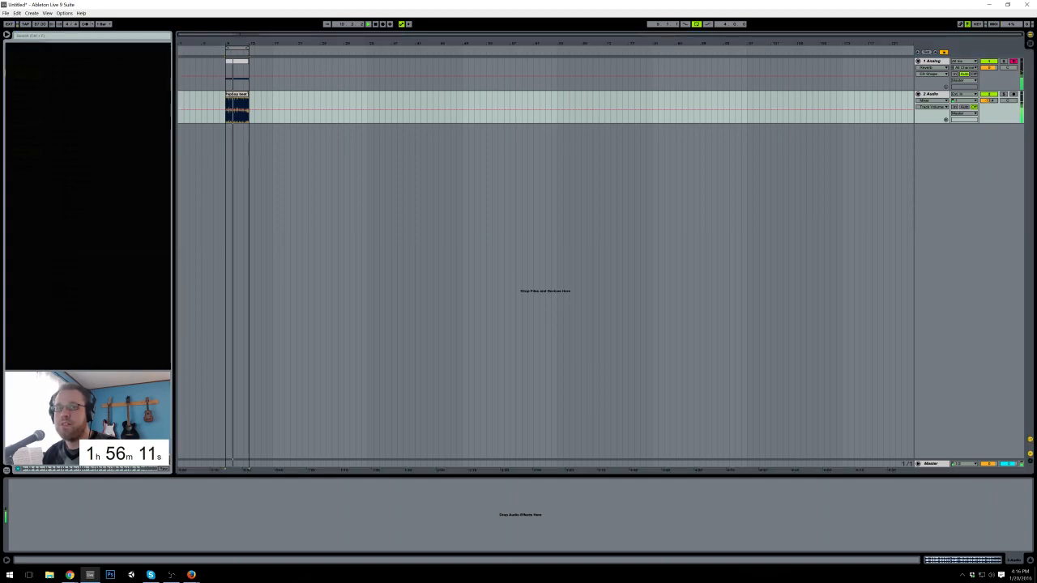
Step: Add an Auto Filter to the Audio track and try its filter types on the drum loop
{"action": "left_click_drag", "start_coordinate": [76, 62], "coordinate": [61, 520]}
{"action": "left_click", "coordinate": [43, 532]}
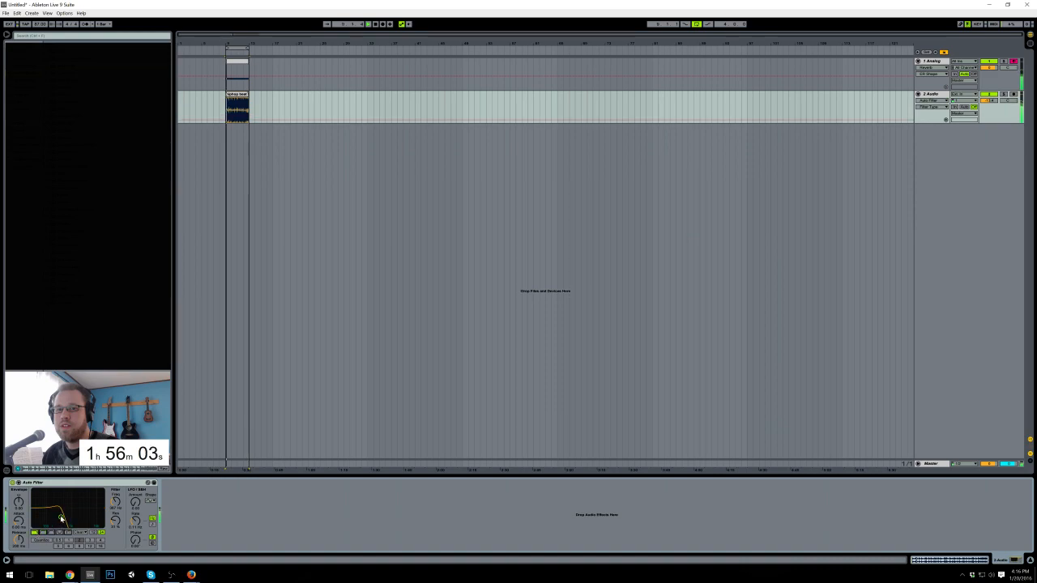
{"action": "left_click", "coordinate": [51, 532]}
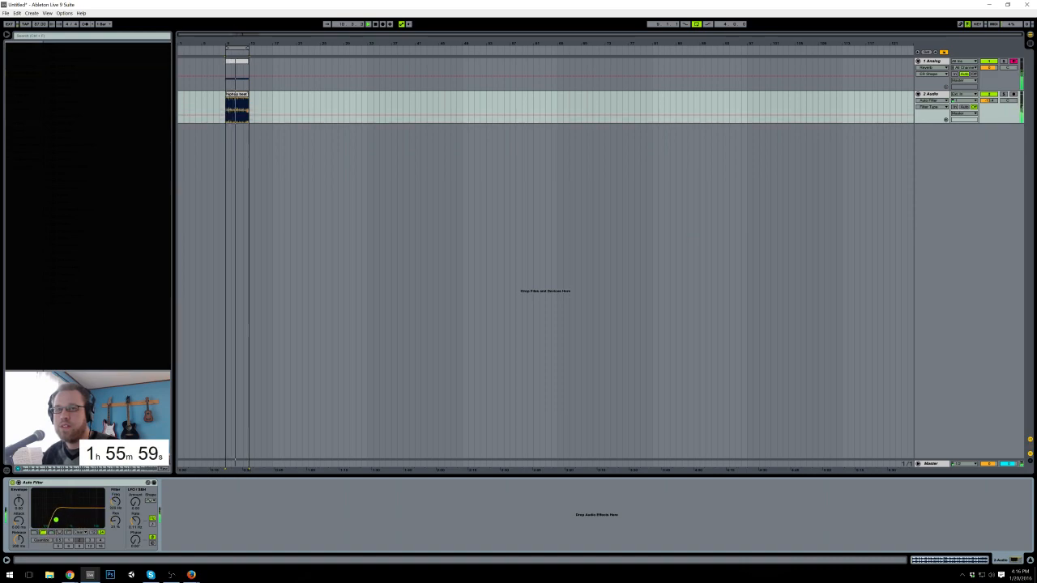
Step: Replace the Audio track's Auto Filter with an EQ Eight that cuts the lows, lifts the mids and reduces the highs
{"action": "left_click_drag", "start_coordinate": [65, 113], "coordinate": [175, 507]}
{"action": "left_click", "coordinate": [81, 483]}
{"action": "key", "text": "Delete"}
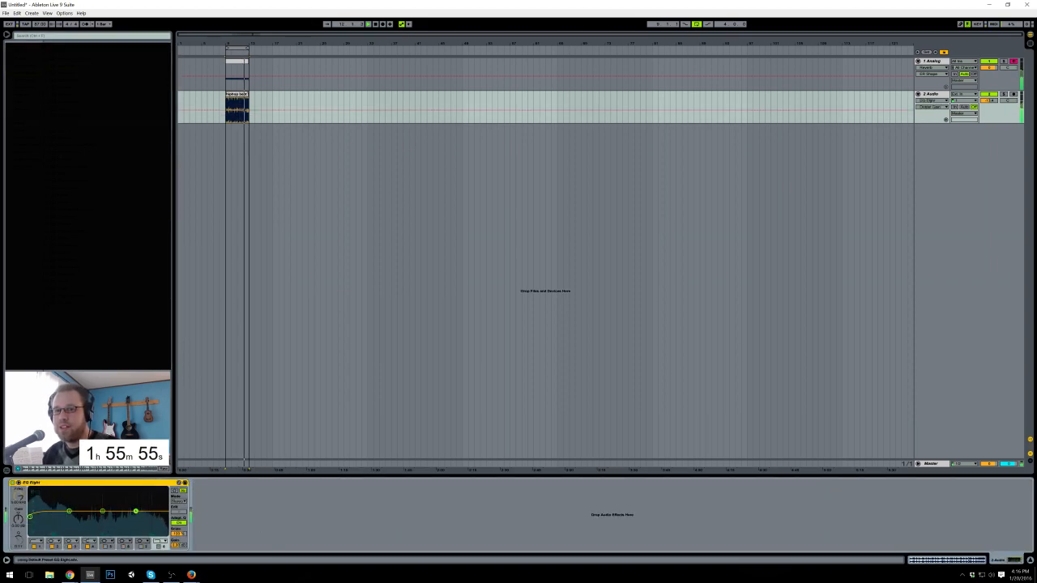
{"action": "left_click_drag", "start_coordinate": [31, 516], "coordinate": [121, 519]}
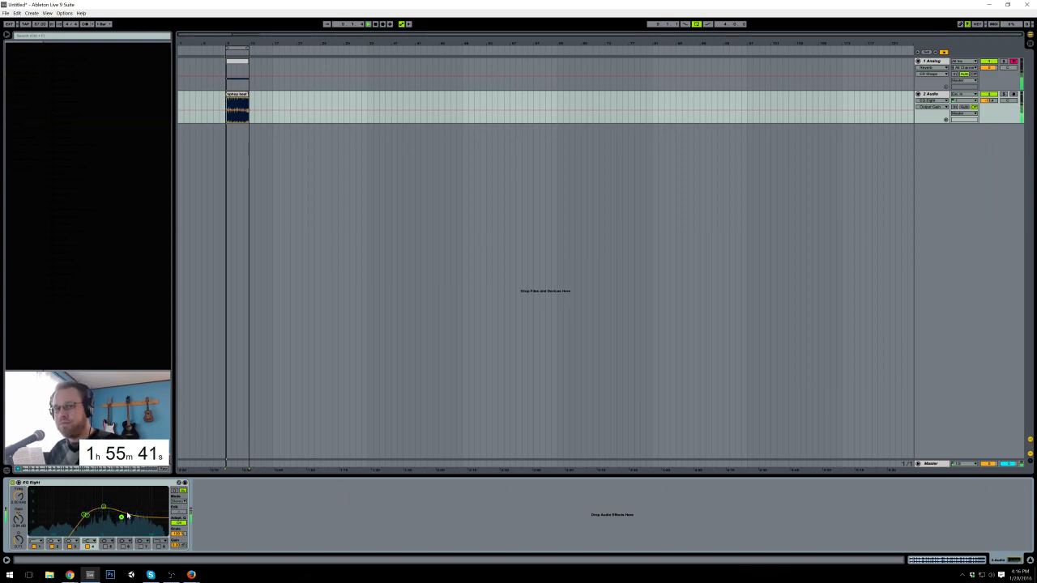
Step: Duplicate the drum loop's three-sixteenth slice at 10.3 twice and restrict the last copy to end at bar 11
{"action": "left_click_drag", "start_coordinate": [245, 35], "coordinate": [257, 114]}
{"action": "key", "text": "space"}
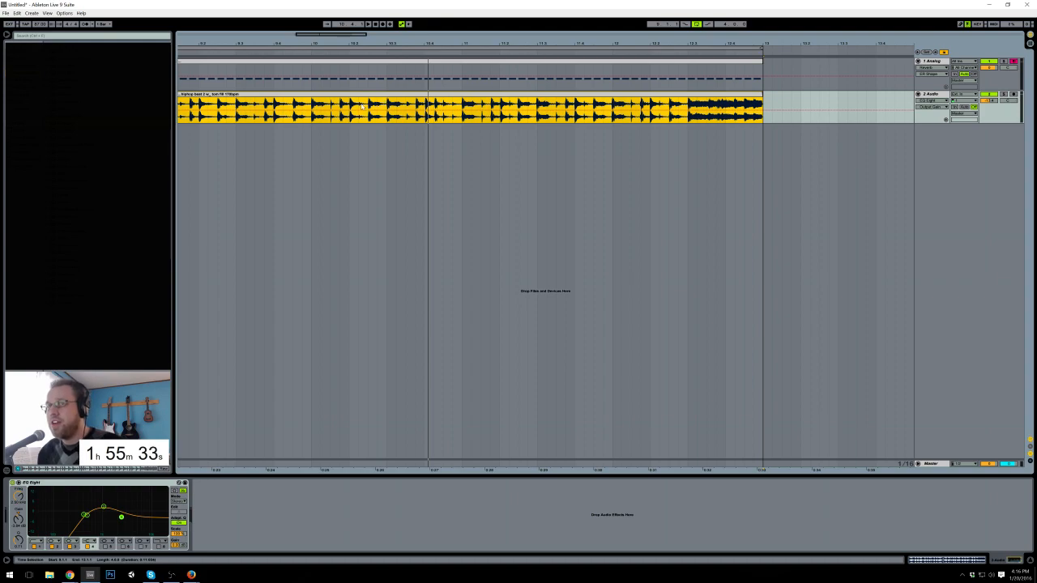
{"action": "left_click_drag", "start_coordinate": [211, 84], "coordinate": [253, 84]}
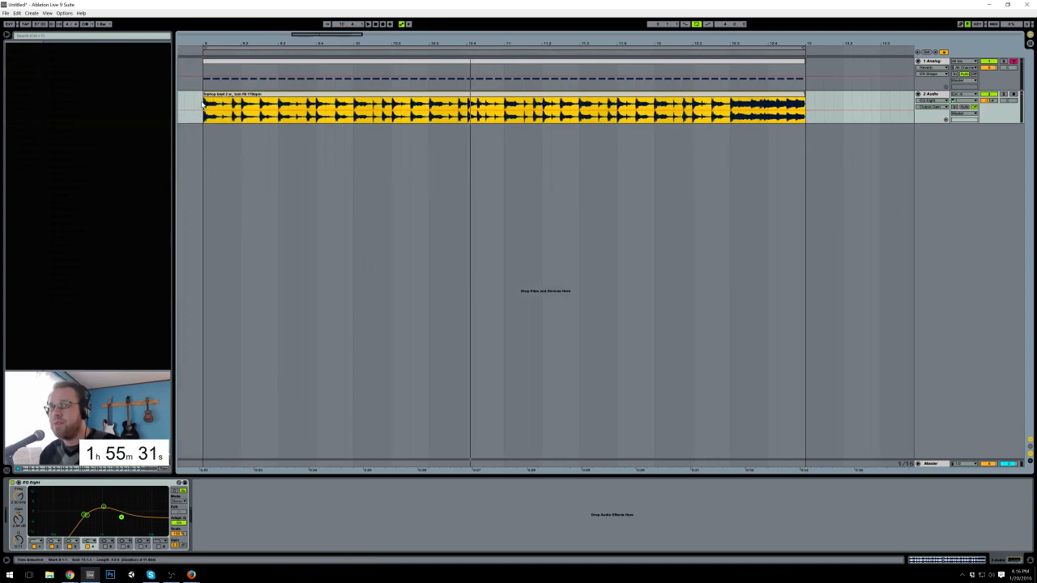
{"action": "left_click", "coordinate": [202, 103]}
{"action": "key", "text": "space"}
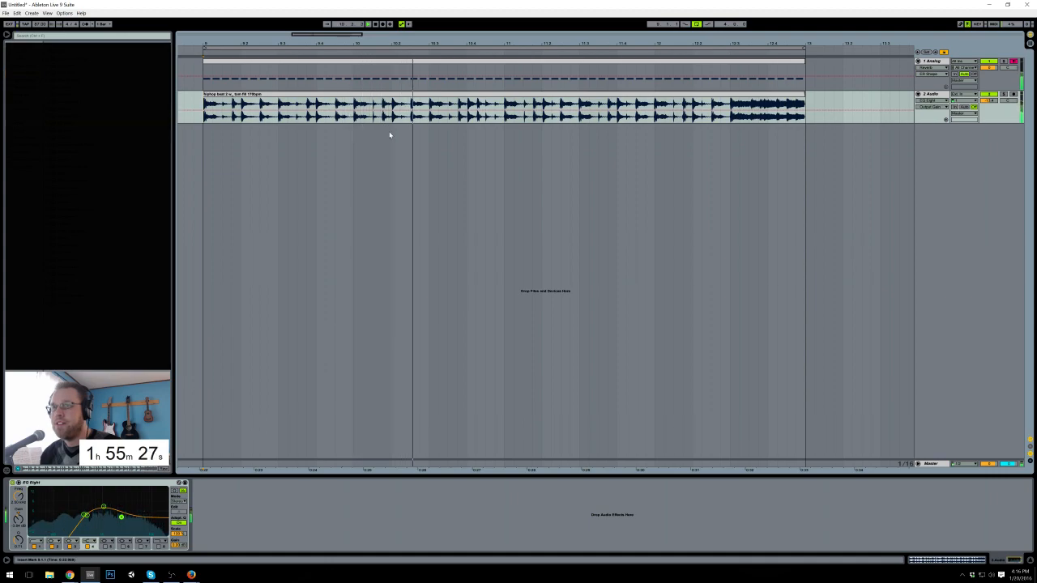
{"action": "left_click", "coordinate": [438, 104]}
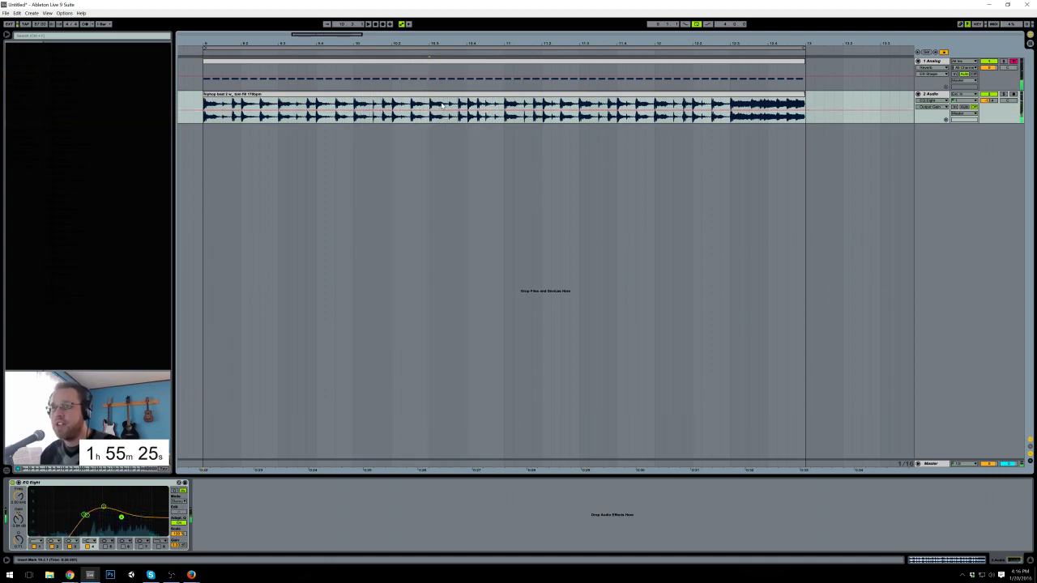
{"action": "key", "text": "ctrl+d"}
{"action": "key", "text": "ctrl+d"}
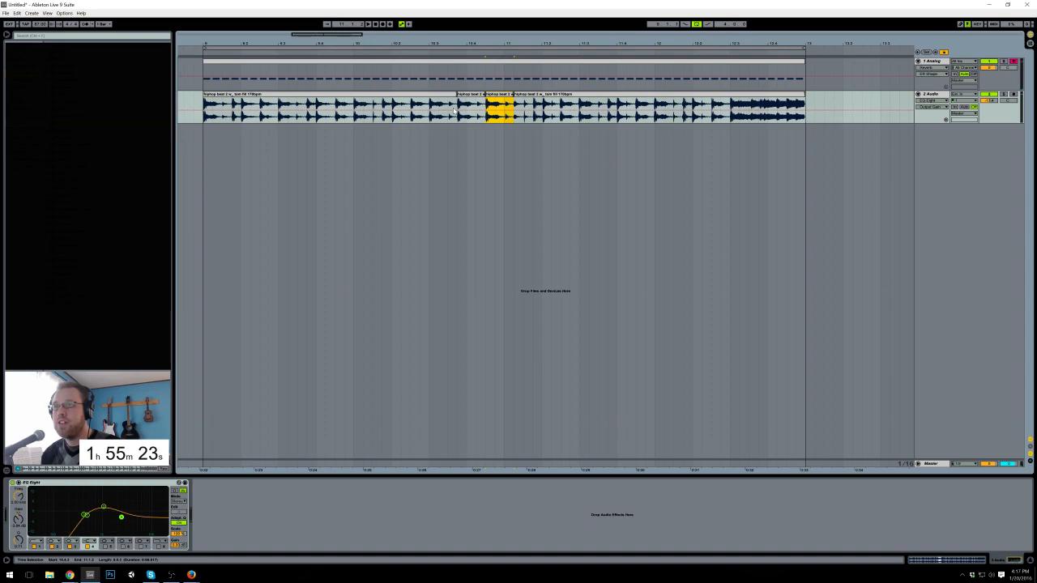
{"action": "left_click_drag", "start_coordinate": [514, 104], "coordinate": [504, 103]}
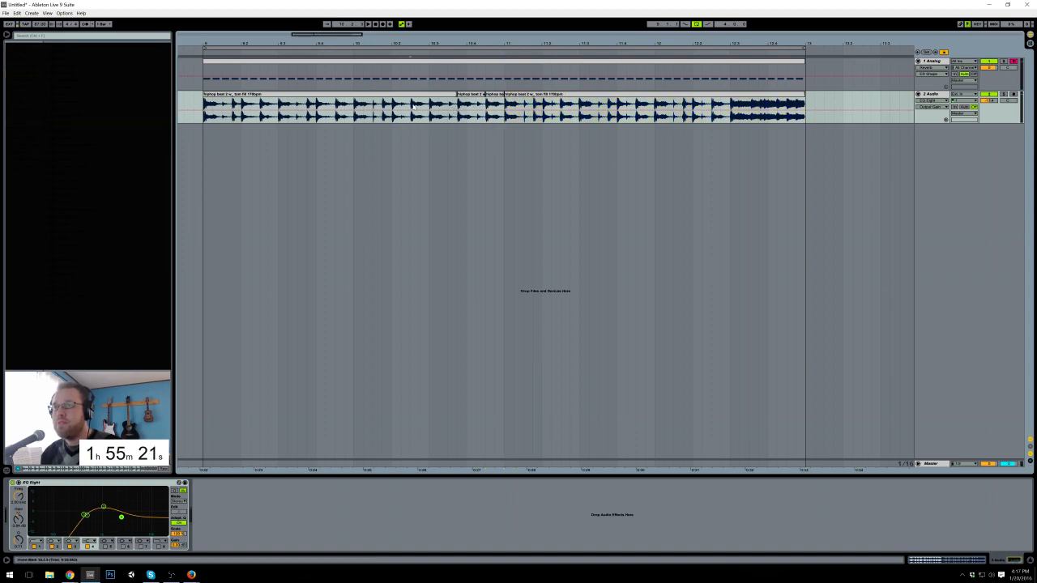
Step: Copy the drum hit at 10.2 onto the last sixteenth before bar 11 and play the section back
{"action": "key", "text": "space"}
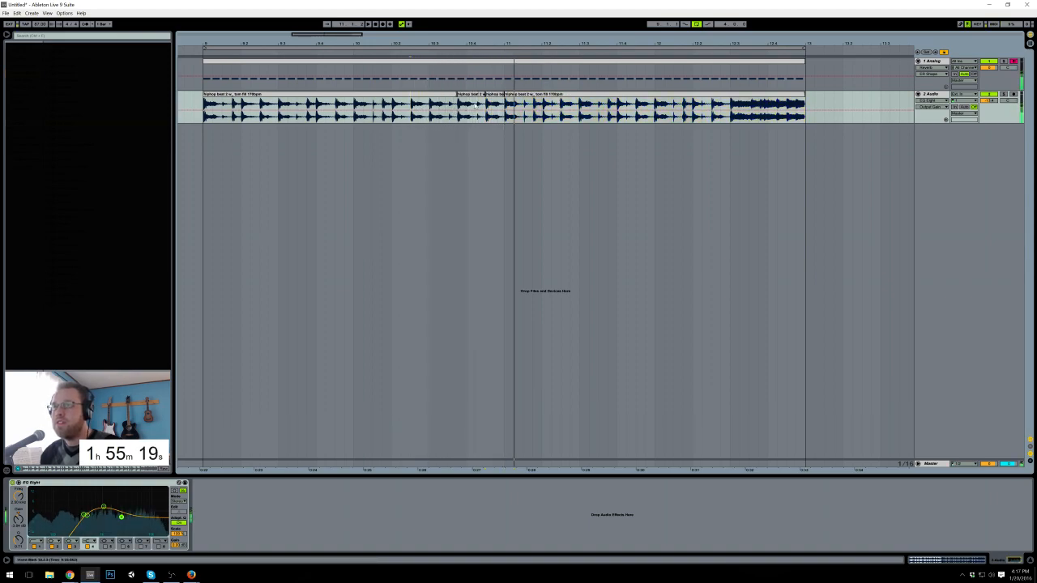
{"action": "left_click", "coordinate": [394, 106]}
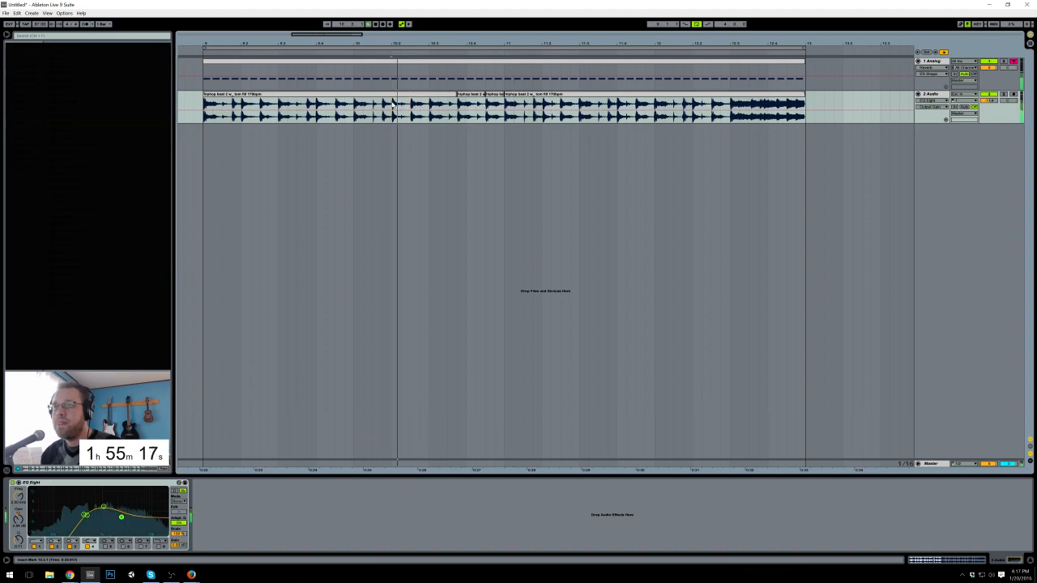
{"action": "key", "text": "space"}
{"action": "left_click_drag", "start_coordinate": [394, 105], "coordinate": [399, 106]}
{"action": "left_click_drag", "start_coordinate": [503, 109], "coordinate": [496, 109]}
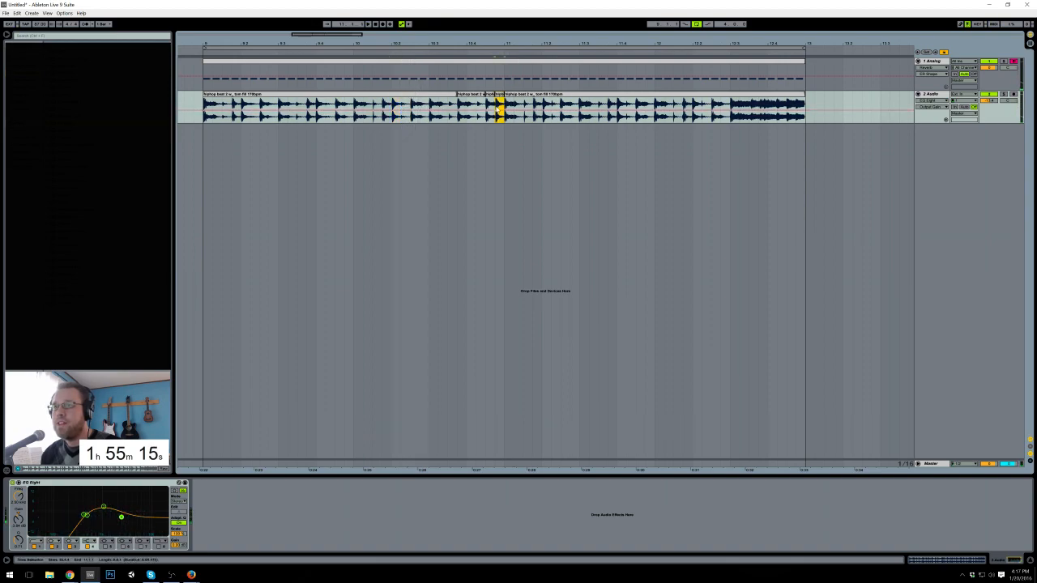
{"action": "left_click", "coordinate": [383, 105]}
{"action": "key", "text": "space"}
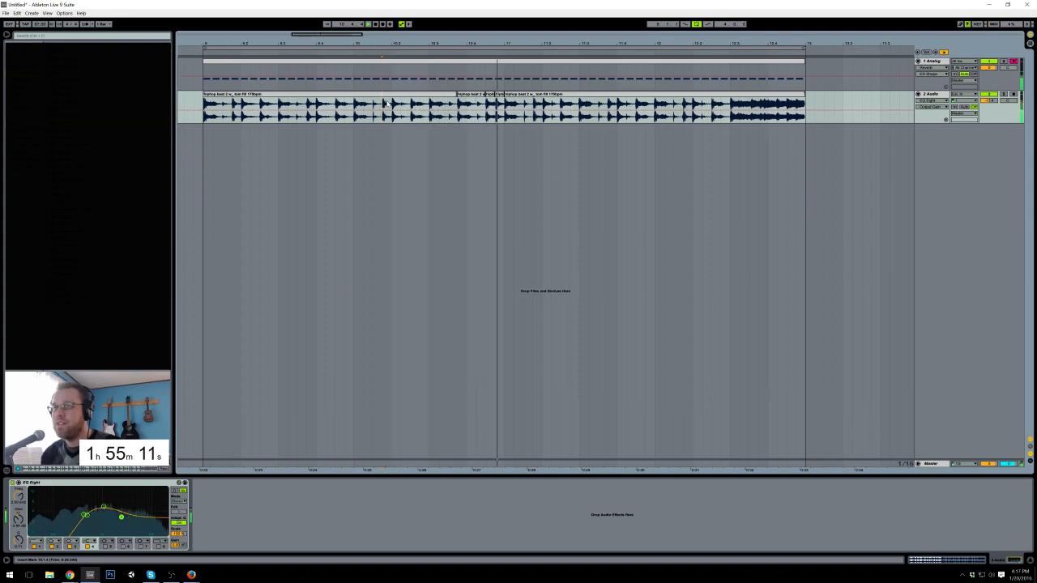
Step: Lower the clip gain of the sixteenth-note slice just before bar 11 and play the edited section
{"action": "left_click_drag", "start_coordinate": [503, 107], "coordinate": [496, 108]}
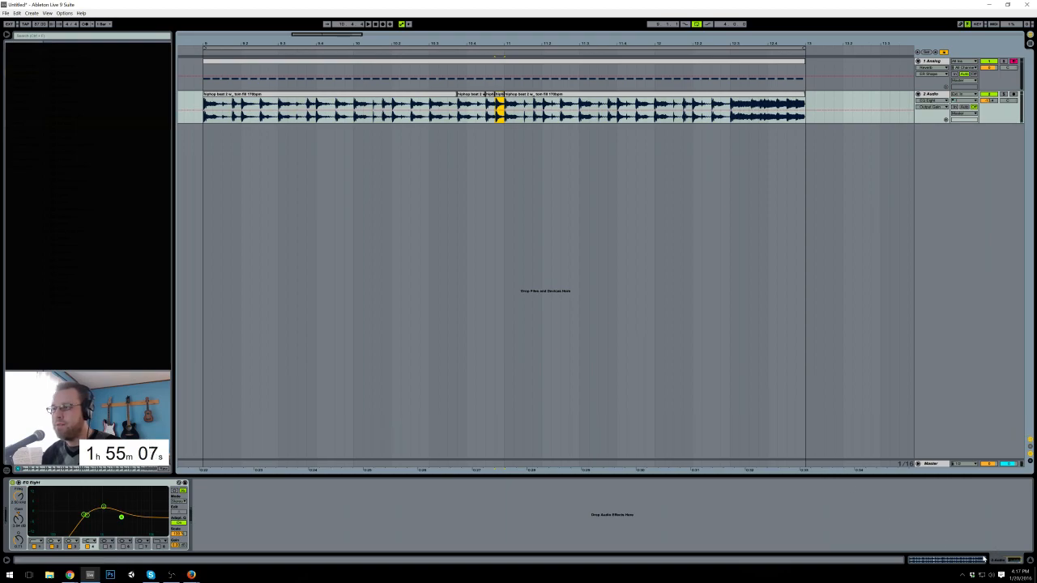
{"action": "left_click", "coordinate": [920, 565]}
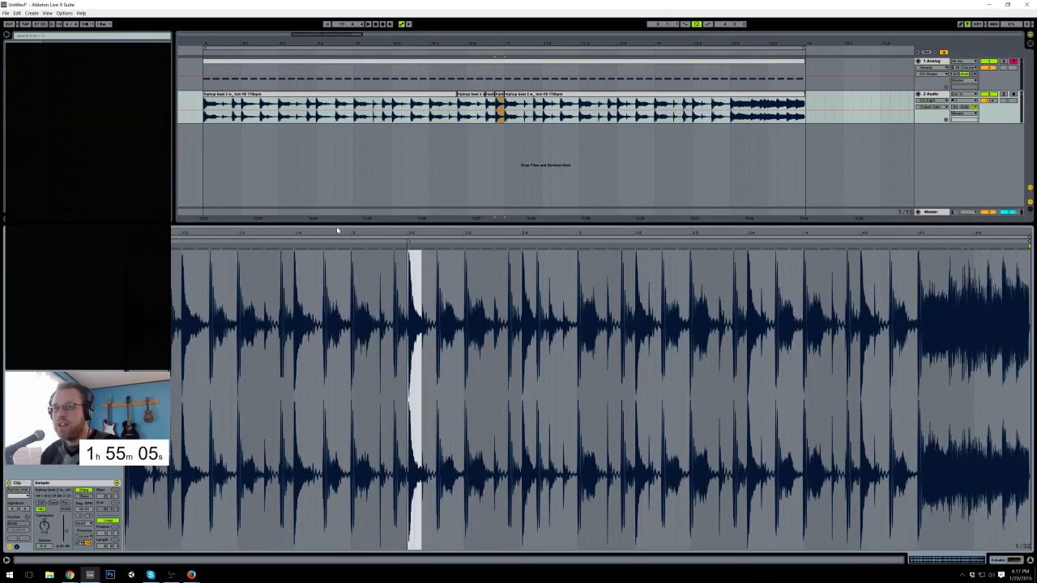
{"action": "left_click_drag", "start_coordinate": [340, 238], "coordinate": [358, 363]}
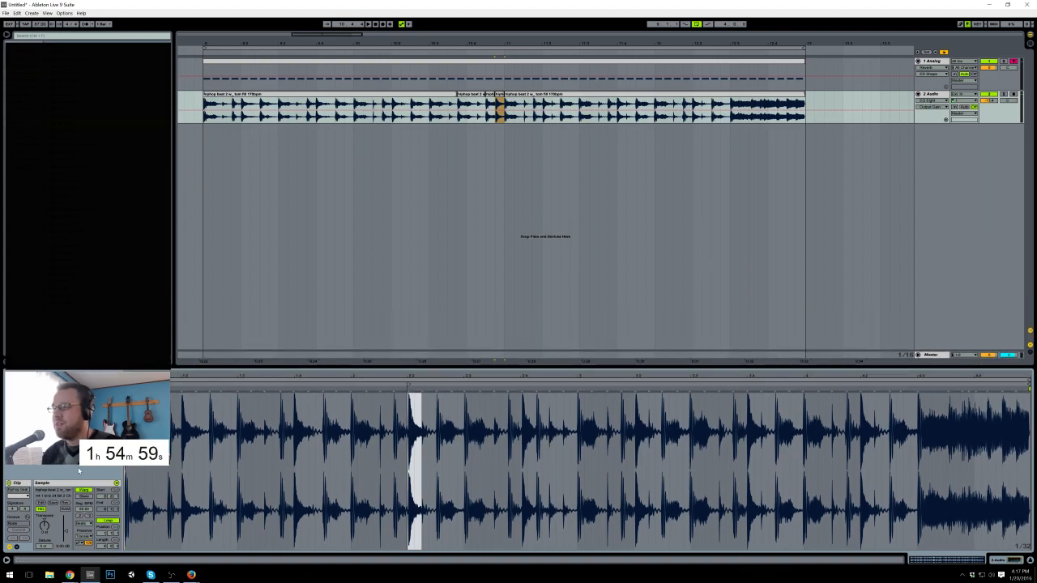
{"action": "left_click_drag", "start_coordinate": [68, 534], "coordinate": [66, 534]}
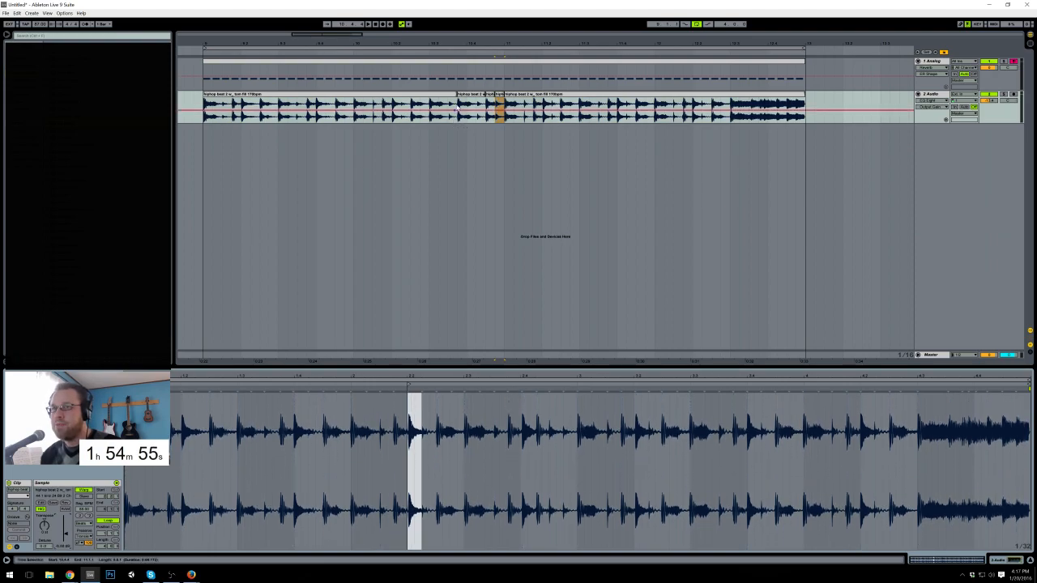
{"action": "left_click_drag", "start_coordinate": [457, 111], "coordinate": [484, 114]}
{"action": "key", "text": "space"}
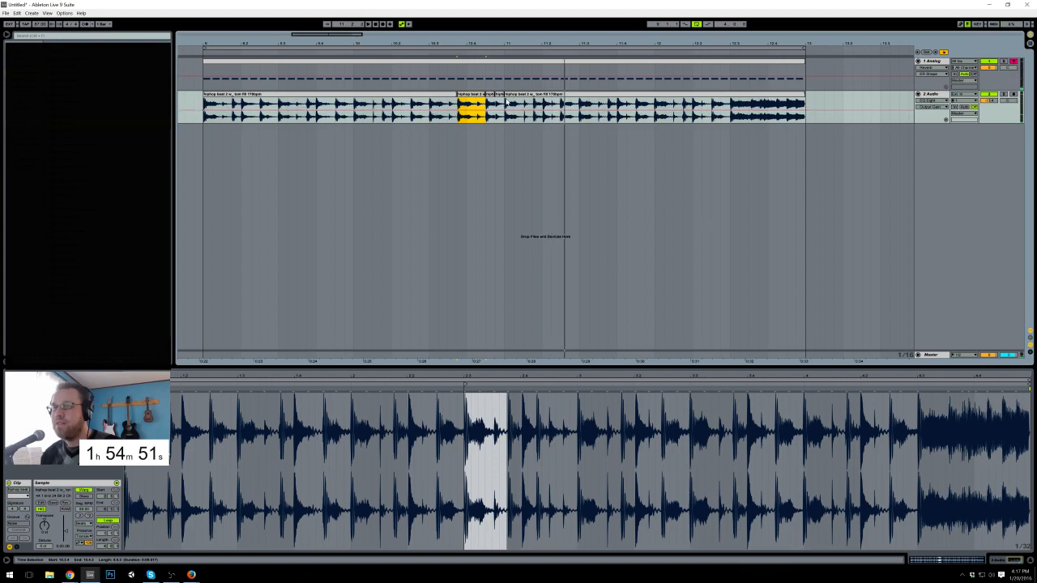
Step: Play the drums from the start, then cover the tom fill at 12.3 with eighth-note slices copied from just before it and from 12.1
{"action": "left_click", "coordinate": [206, 104]}
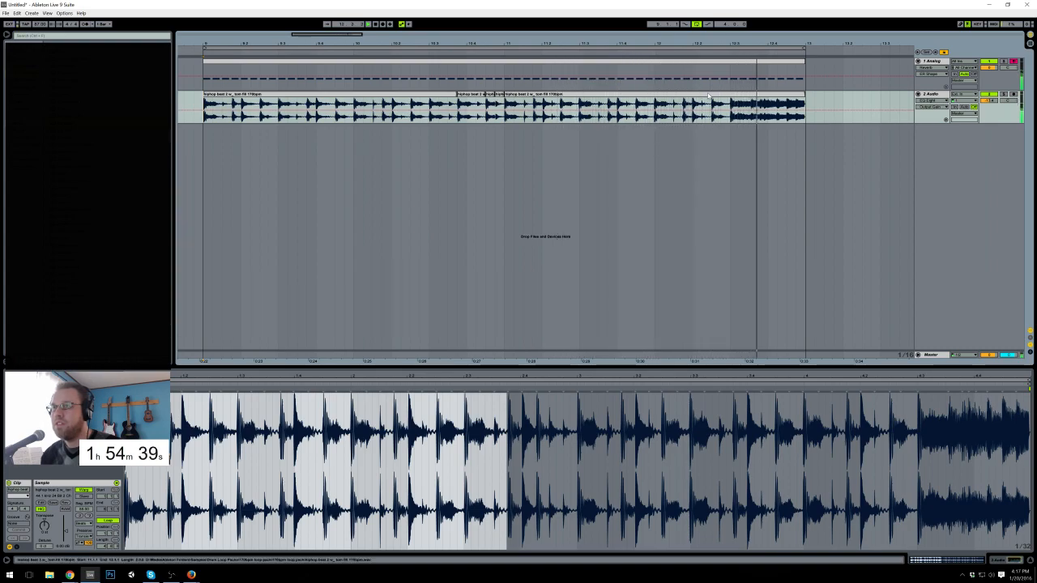
{"action": "left_click_drag", "start_coordinate": [716, 103], "coordinate": [750, 103]}
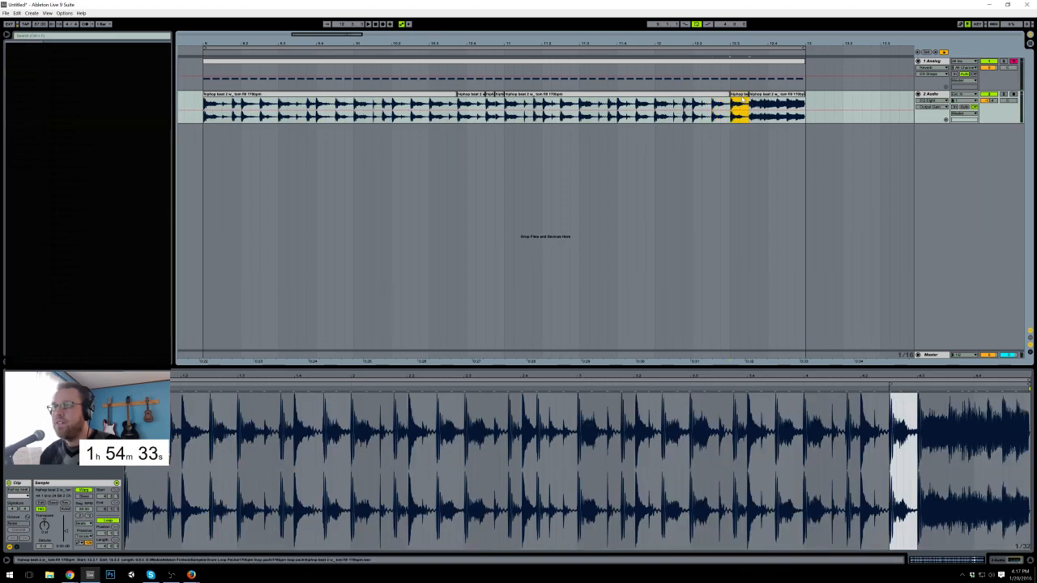
{"action": "left_click_drag", "start_coordinate": [655, 104], "coordinate": [666, 104]}
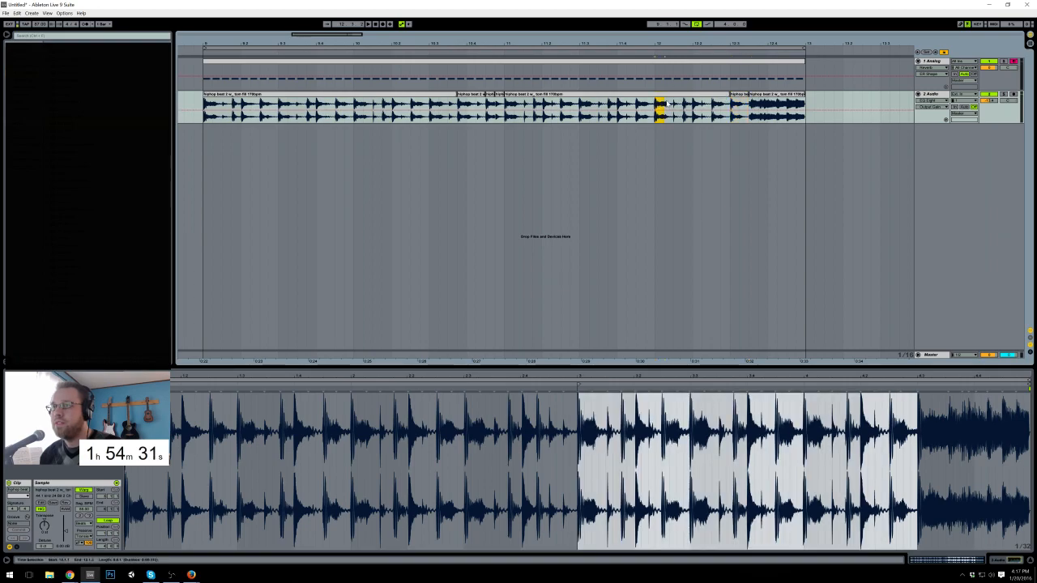
{"action": "left_click", "coordinate": [752, 105]}
{"action": "key", "text": "ctrl+v"}
{"action": "key", "text": "space"}
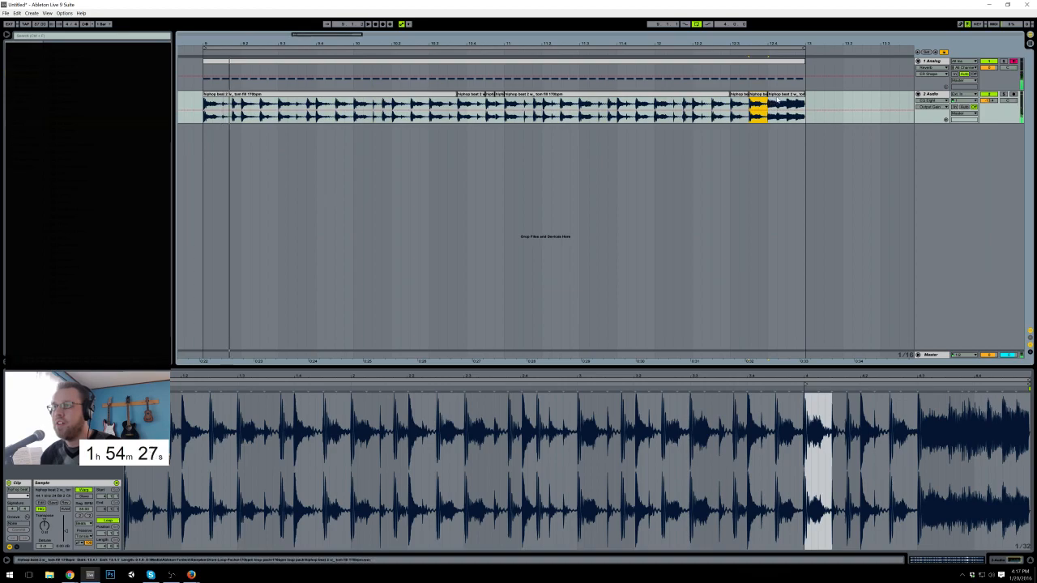
Step: Delete the remaining tom fill from 12.4 and paste the quieter sixteenth-note hit from before bar 11 there
{"action": "left_click", "coordinate": [771, 96]}
{"action": "key", "text": "Delete"}
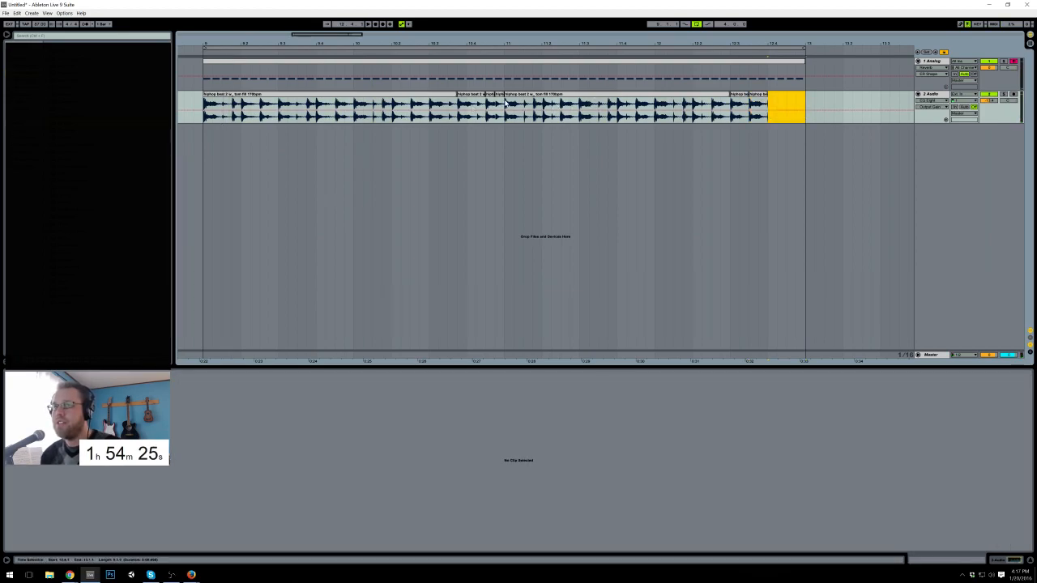
{"action": "left_click", "coordinate": [499, 96]}
{"action": "left_click", "coordinate": [768, 104]}
{"action": "key", "text": "ctrl+v"}
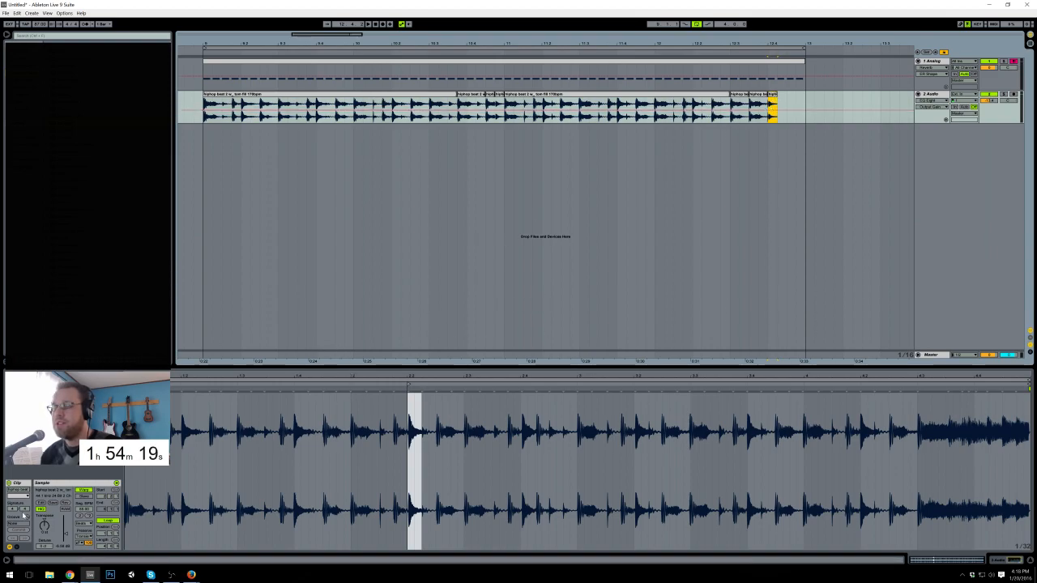
Step: Raise the pasted hit's clip gain and duplicate it to fill the last beat before bar 13
{"action": "left_click_drag", "start_coordinate": [65, 531], "coordinate": [66, 527]}
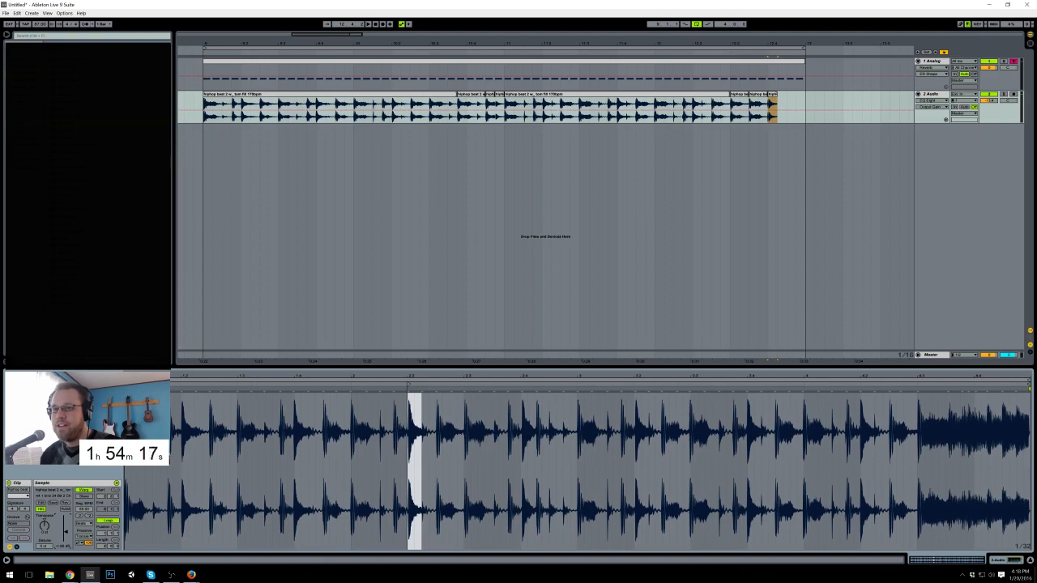
{"action": "left_click", "coordinate": [772, 96]}
{"action": "key", "text": "ctrl+d"}
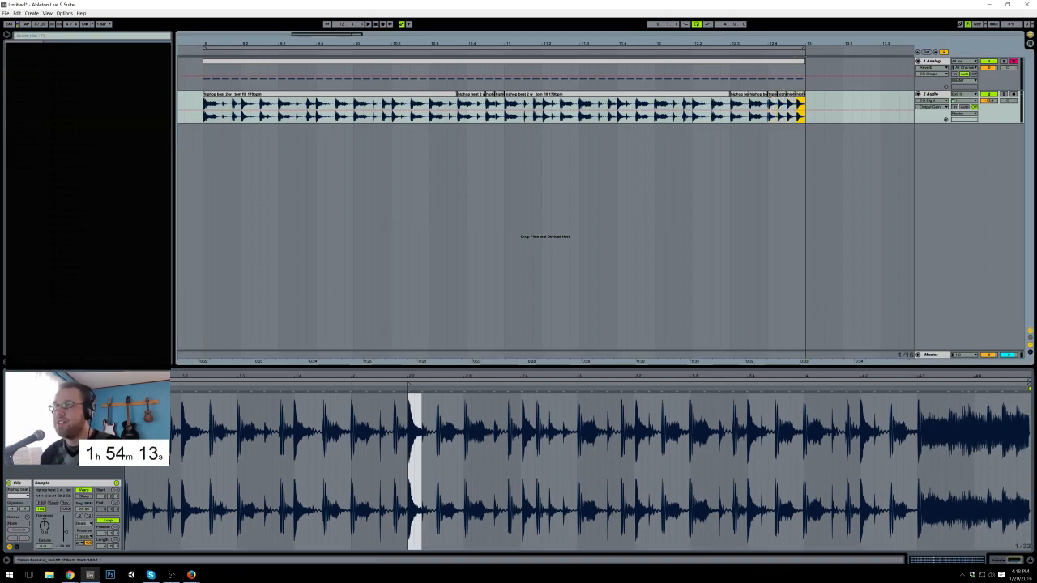
Step: Check the end of the drum loop, remove the separate sixteenth-note hit at 12.4.3 and play the result into the loop start
{"action": "left_click", "coordinate": [730, 104]}
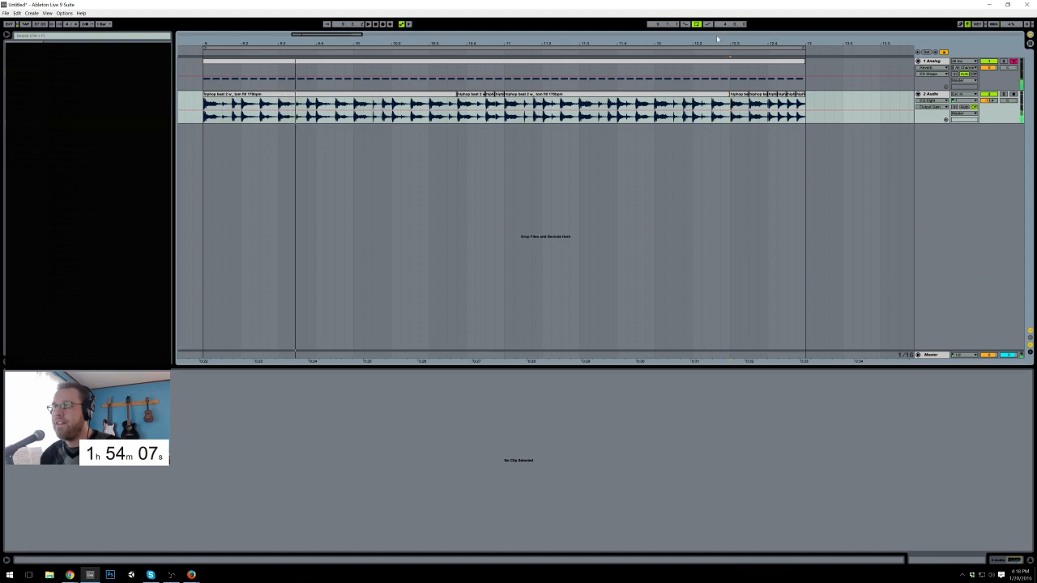
{"action": "left_click", "coordinate": [794, 108]}
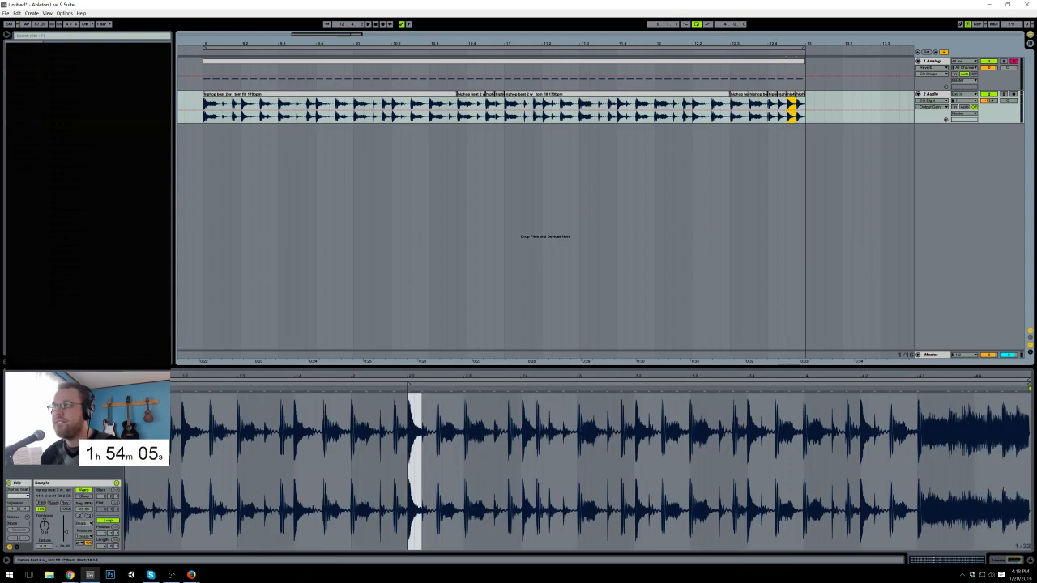
{"action": "left_click", "coordinate": [773, 106]}
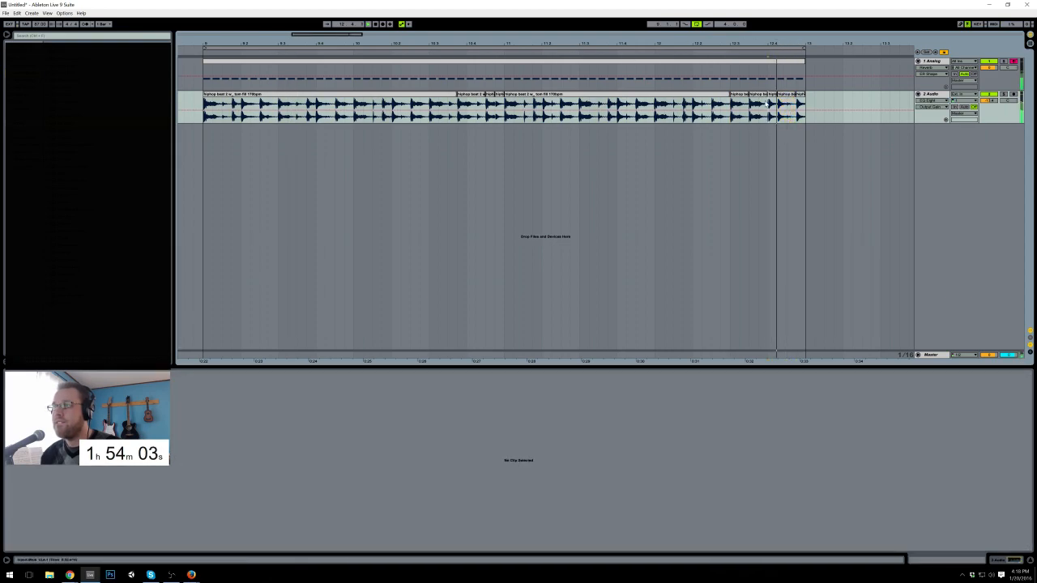
{"action": "left_click", "coordinate": [245, 114]}
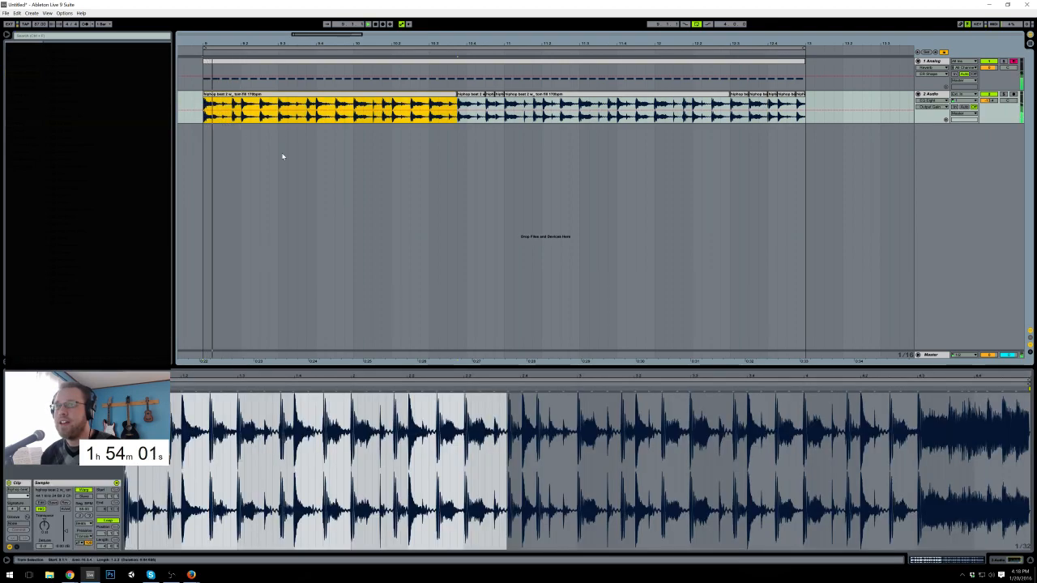
Step: Add a Saturator at the end of the Analog track's device chain, lower its output, choose Hard Curve and raise the drive
{"action": "left_click", "coordinate": [934, 61]}
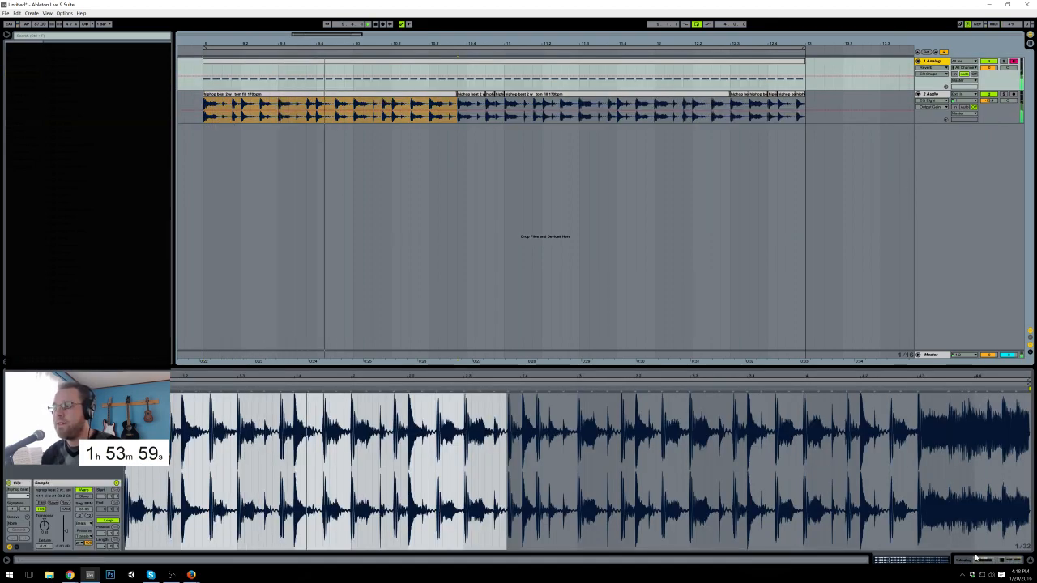
{"action": "left_click", "coordinate": [976, 561]}
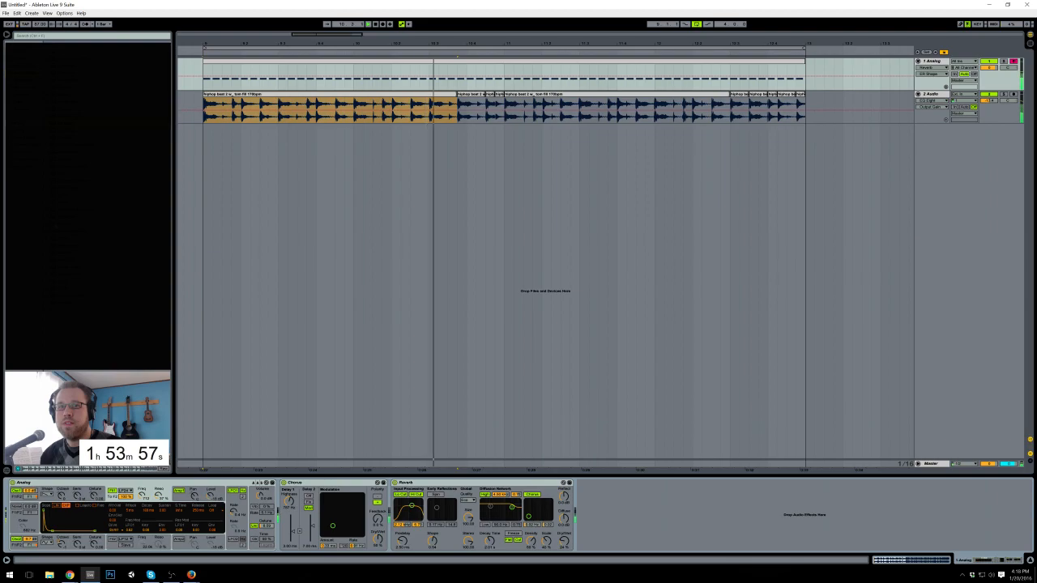
{"action": "left_click_drag", "start_coordinate": [65, 262], "coordinate": [586, 486]}
{"action": "left_click_drag", "start_coordinate": [652, 521], "coordinate": [652, 559]}
{"action": "left_click", "coordinate": [637, 522]}
{"action": "left_click", "coordinate": [621, 544]}
{"action": "left_click_drag", "start_coordinate": [586, 500], "coordinate": [586, 486]}
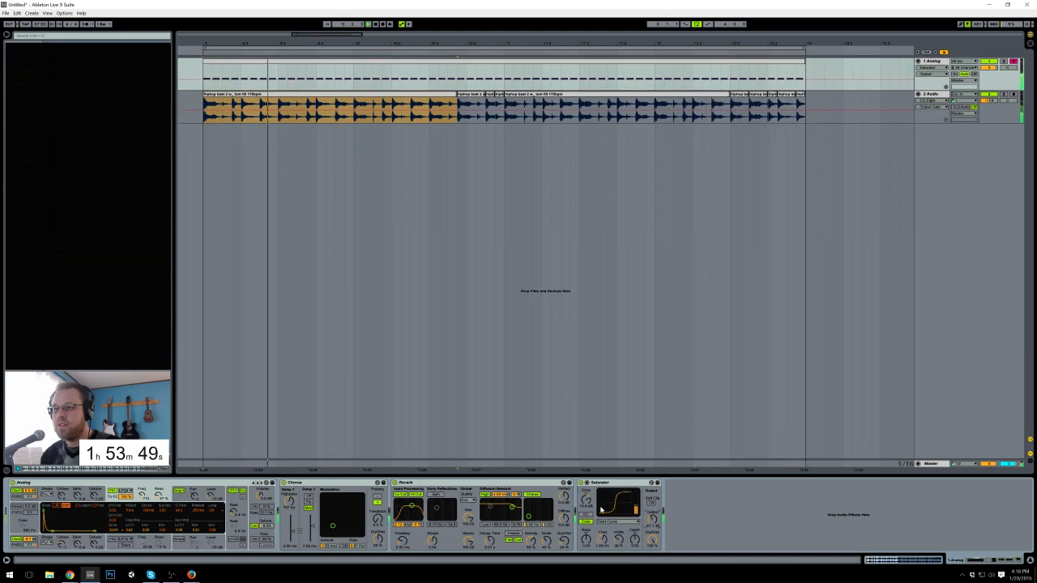
Step: Try the Saturator's Medium Curve and Sinoid Fold shapes with more drive, then remove the Saturator
{"action": "left_click", "coordinate": [619, 523]}
{"action": "left_click", "coordinate": [621, 539]}
{"action": "left_click_drag", "start_coordinate": [586, 500], "coordinate": [585, 495]}
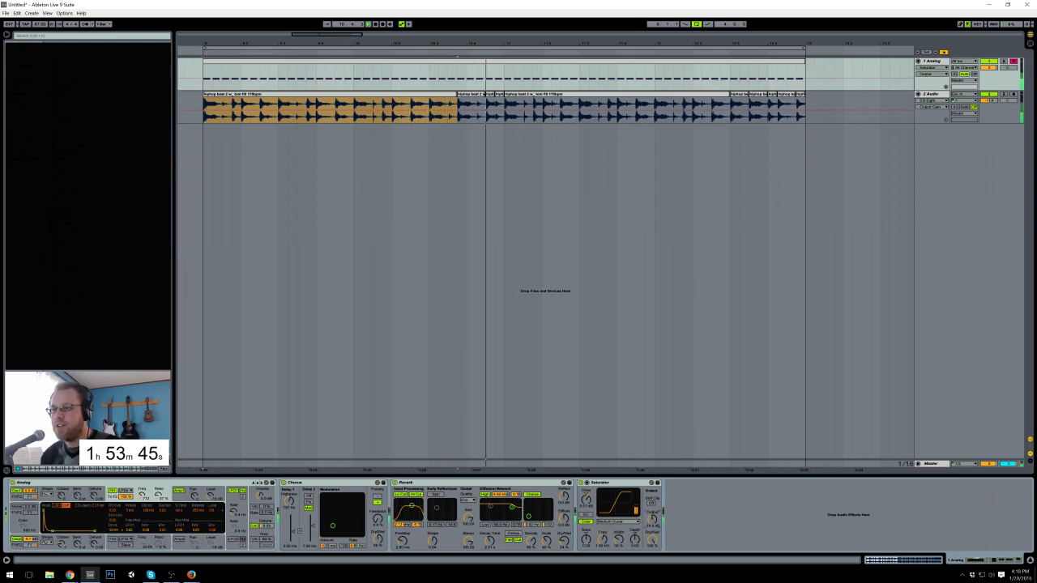
{"action": "left_click", "coordinate": [619, 523]}
{"action": "left_click", "coordinate": [624, 551]}
{"action": "left_click_drag", "start_coordinate": [585, 499], "coordinate": [586, 493]}
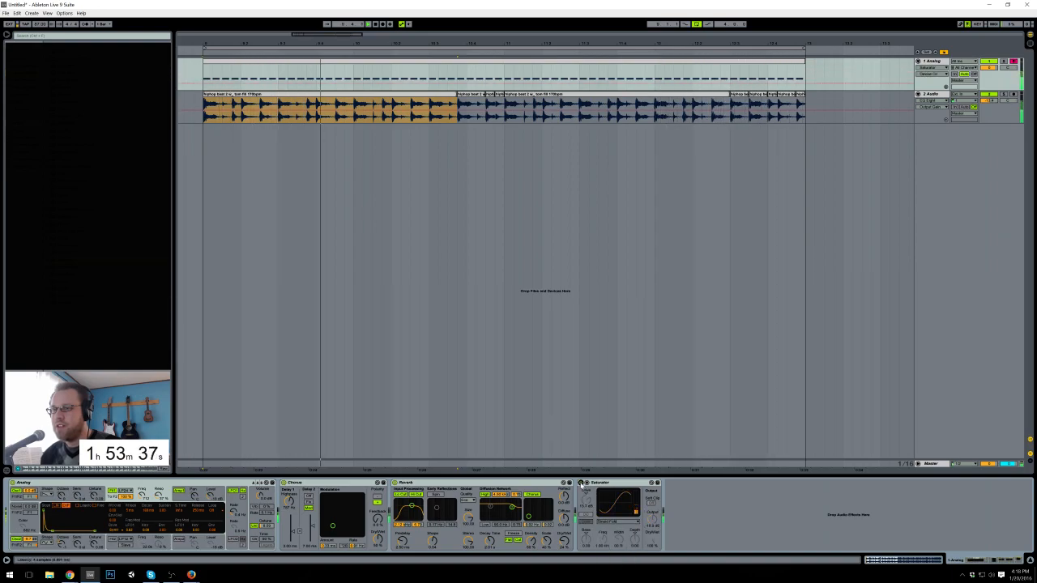
{"action": "key", "text": "Delete"}
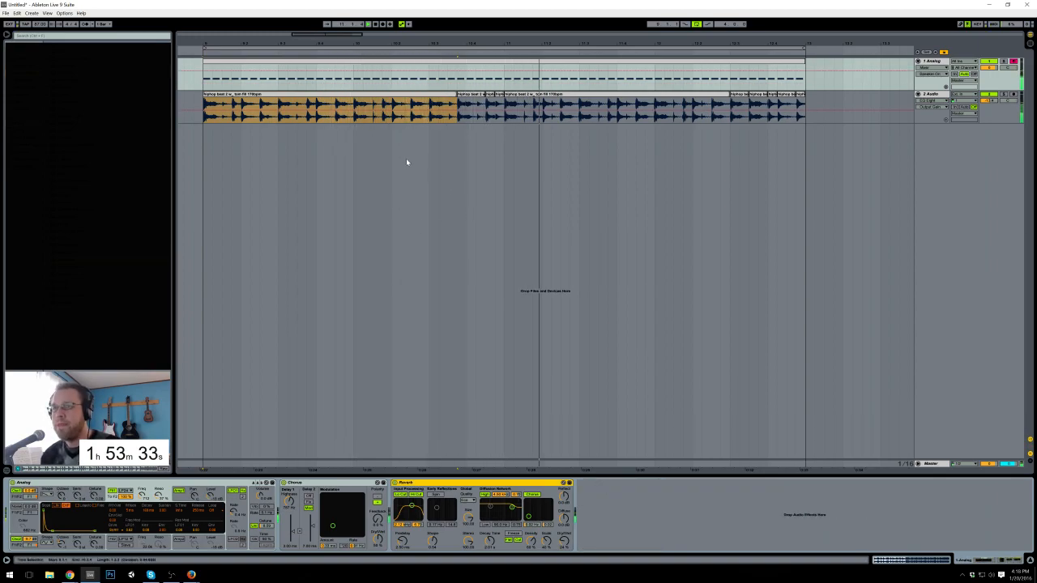
Step: Open the Analog clip and shorten all of its notes, undoing the first shortening in favour of a slightly longer note length
{"action": "left_click", "coordinate": [452, 65]}
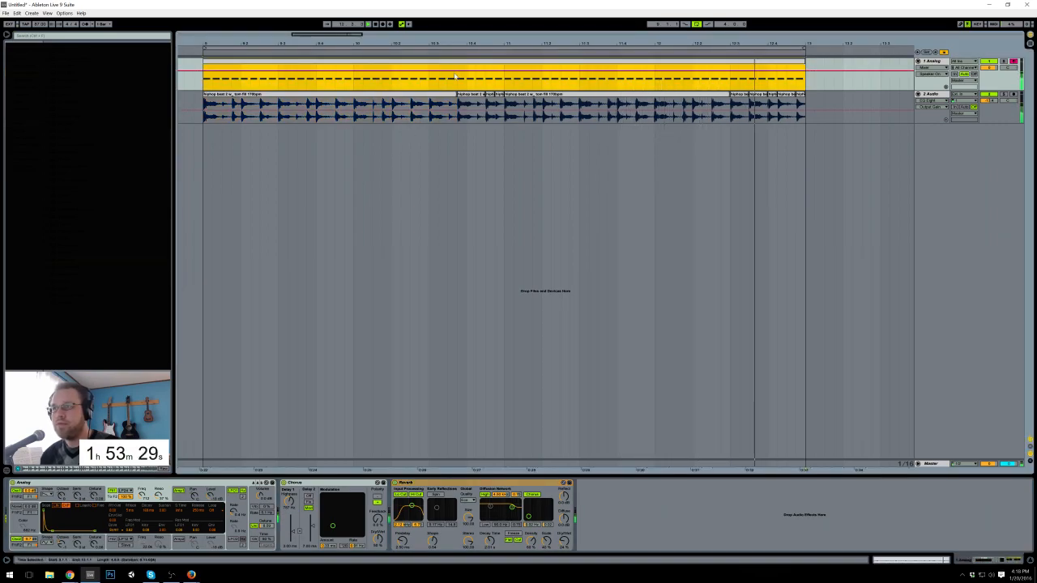
{"action": "double_click", "coordinate": [713, 61]}
{"action": "left_click", "coordinate": [260, 437]}
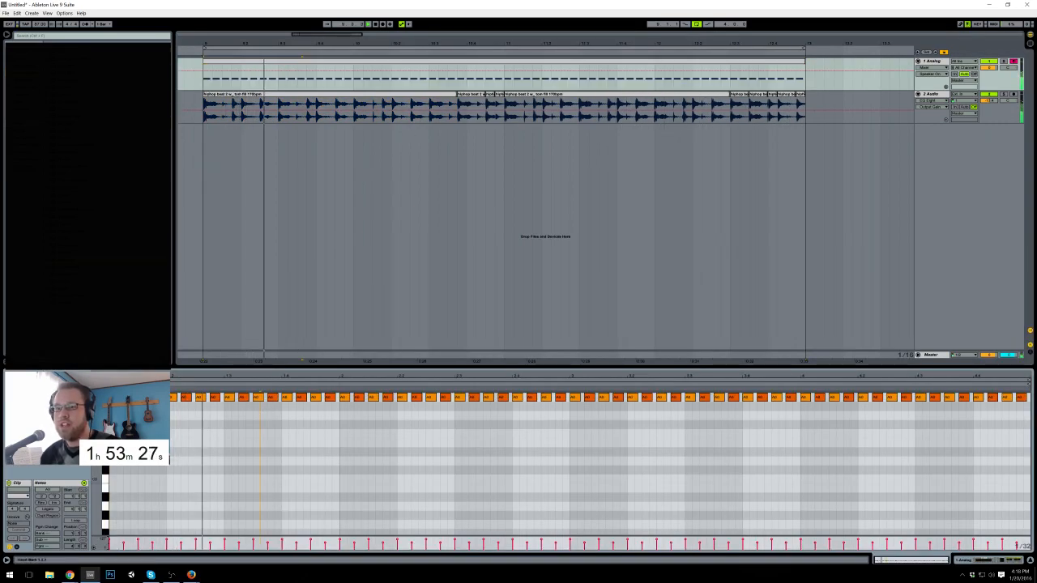
{"action": "key", "text": "ctrl+a"}
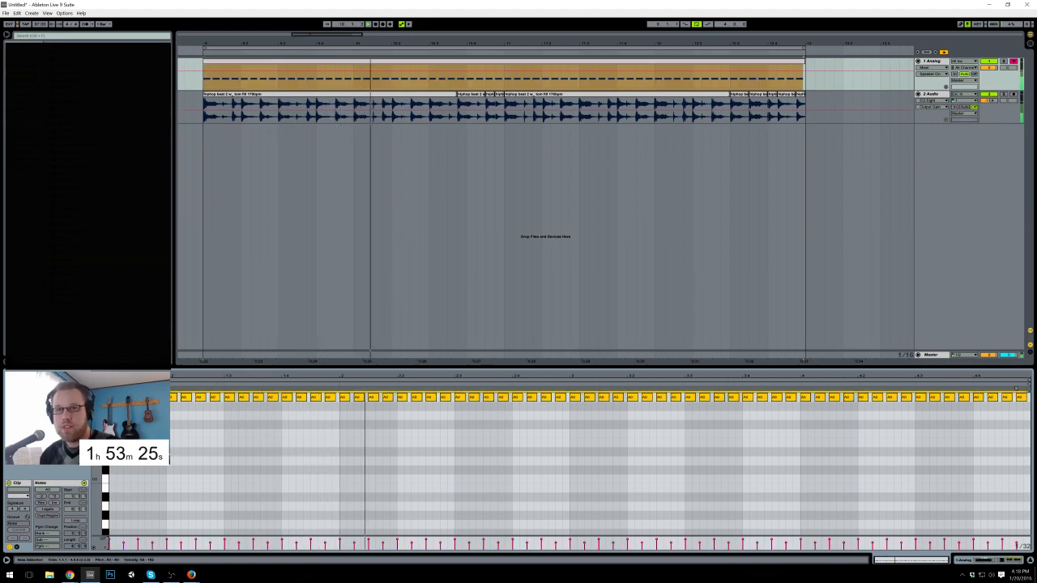
{"action": "key", "text": "shift+Left"}
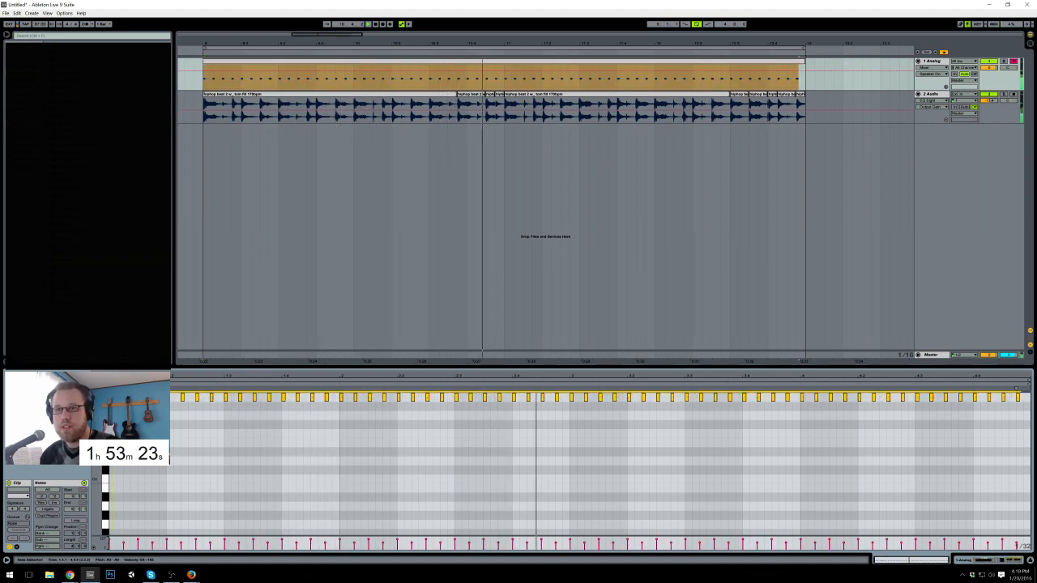
{"action": "key", "text": "ctrl+z"}
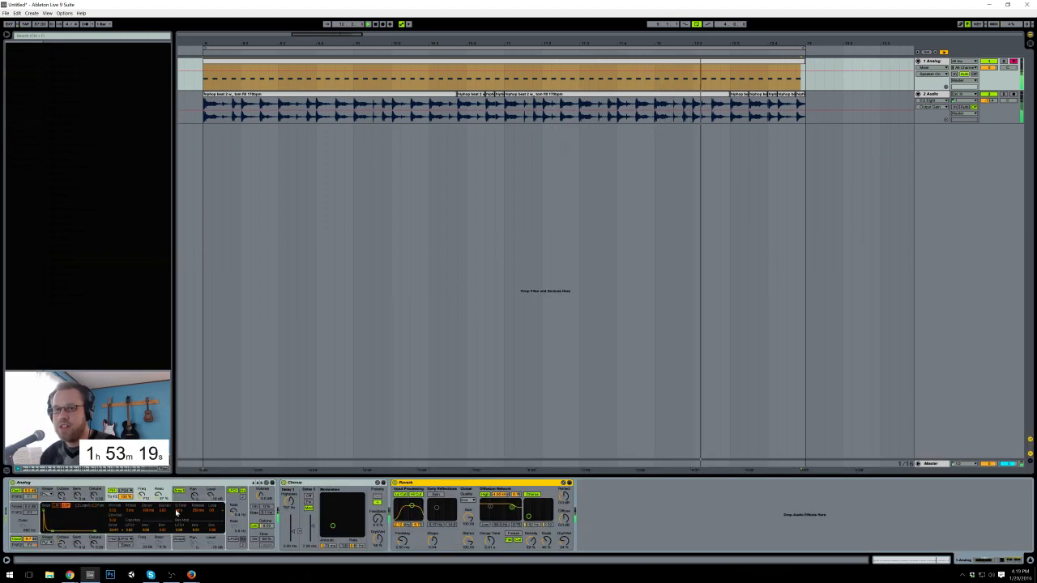
Step: Adjust Analog's amp, filter resonance and second-oscillator settings, and delete the Chorus after it
{"action": "left_click", "coordinate": [177, 500]}
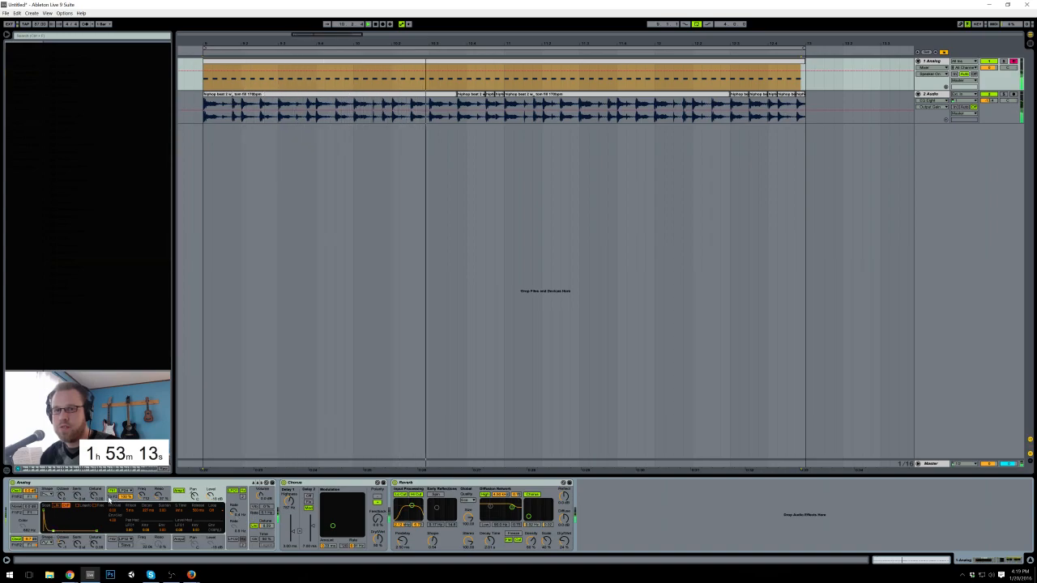
{"action": "left_click", "coordinate": [157, 493]}
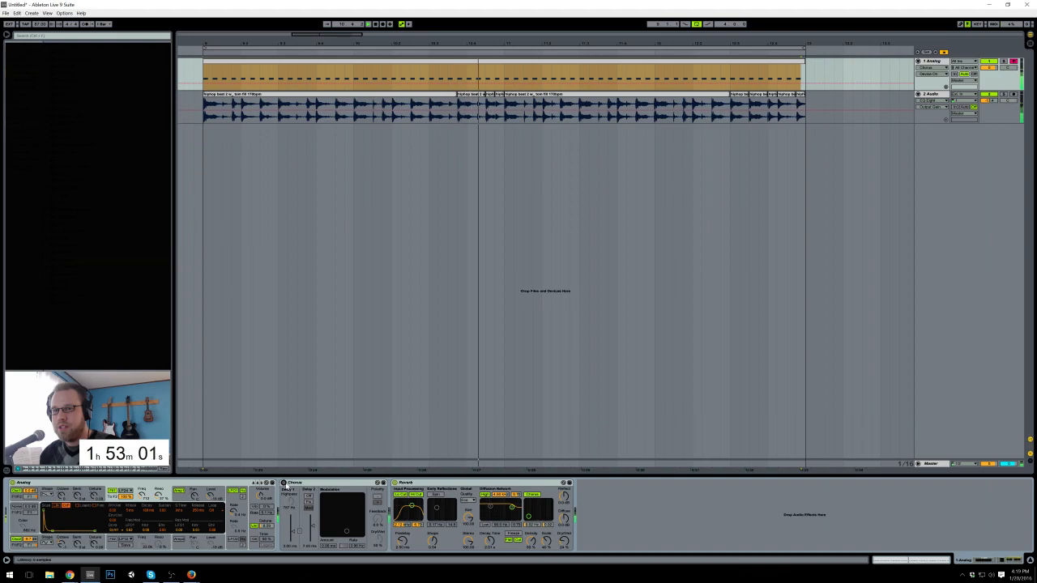
{"action": "left_click", "coordinate": [331, 485]}
{"action": "key", "text": "Delete"}
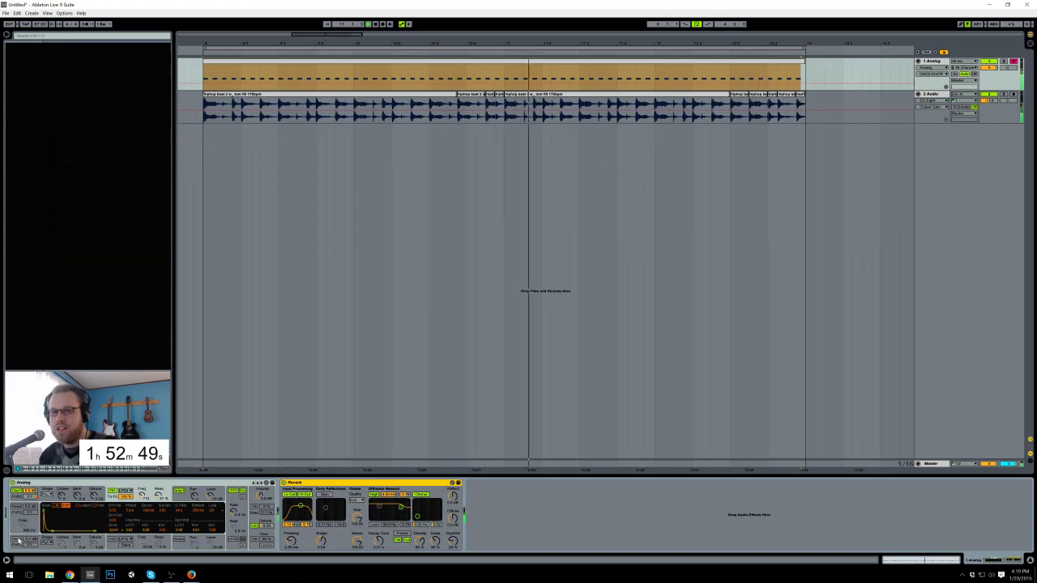
{"action": "left_click", "coordinate": [18, 539]}
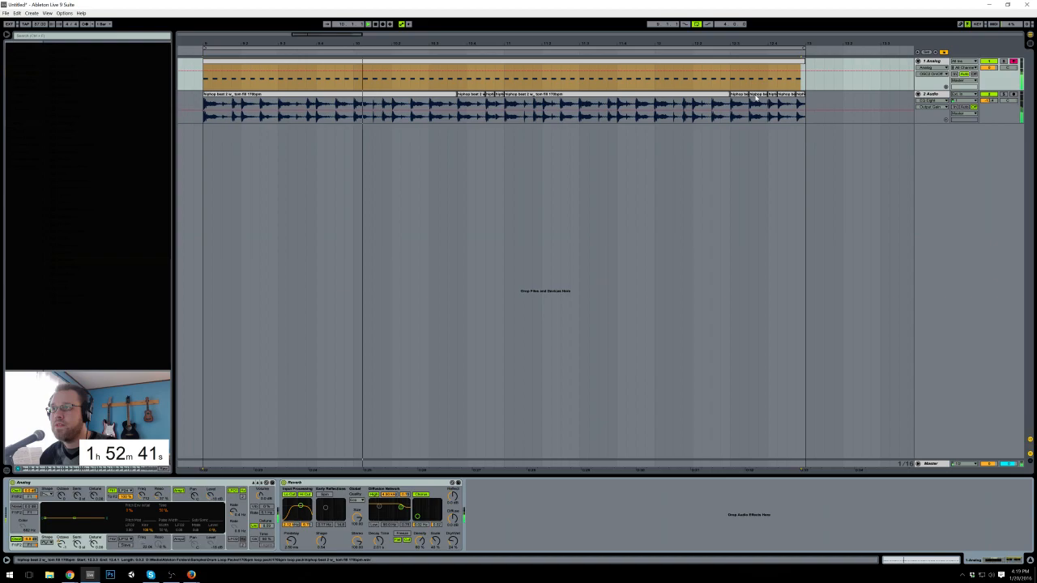
Step: Replace the drum slice at 12.4.2 with a copy of the eighth-note slice from 12.3.3
{"action": "left_click_drag", "start_coordinate": [750, 104], "coordinate": [776, 108]}
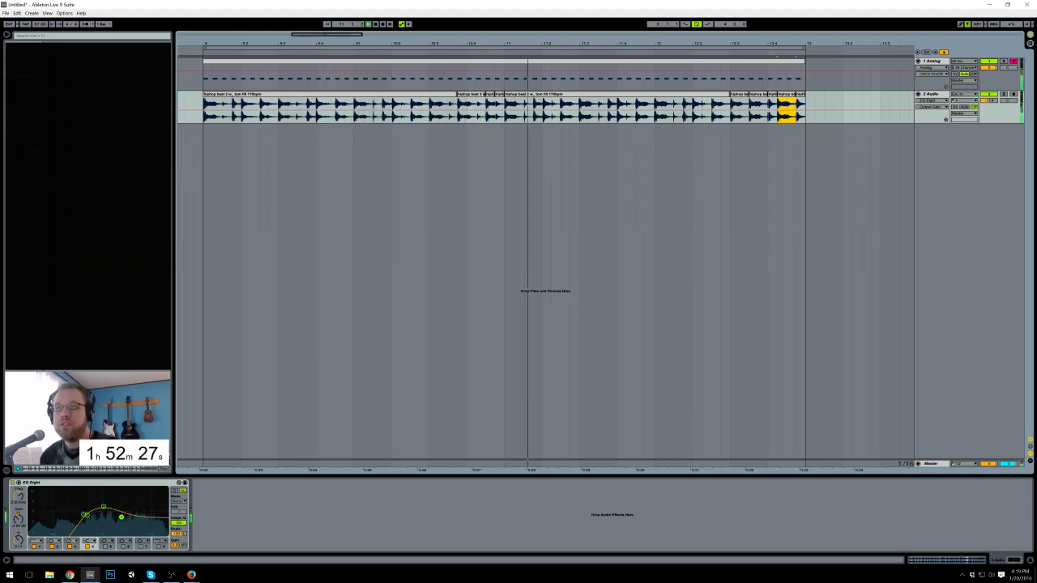
Step: Automate Analog's F1 Freq across bars 9 to 13, lowering it at bar 10 and raising it at bar 13
{"action": "left_click", "coordinate": [297, 70]}
{"action": "left_click", "coordinate": [159, 495]}
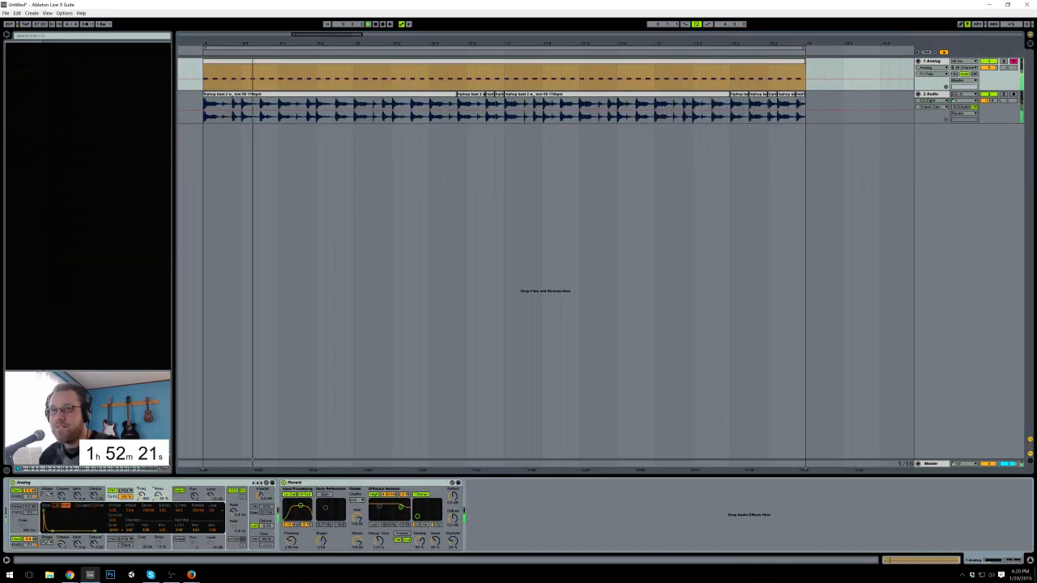
{"action": "left_click", "coordinate": [209, 90]}
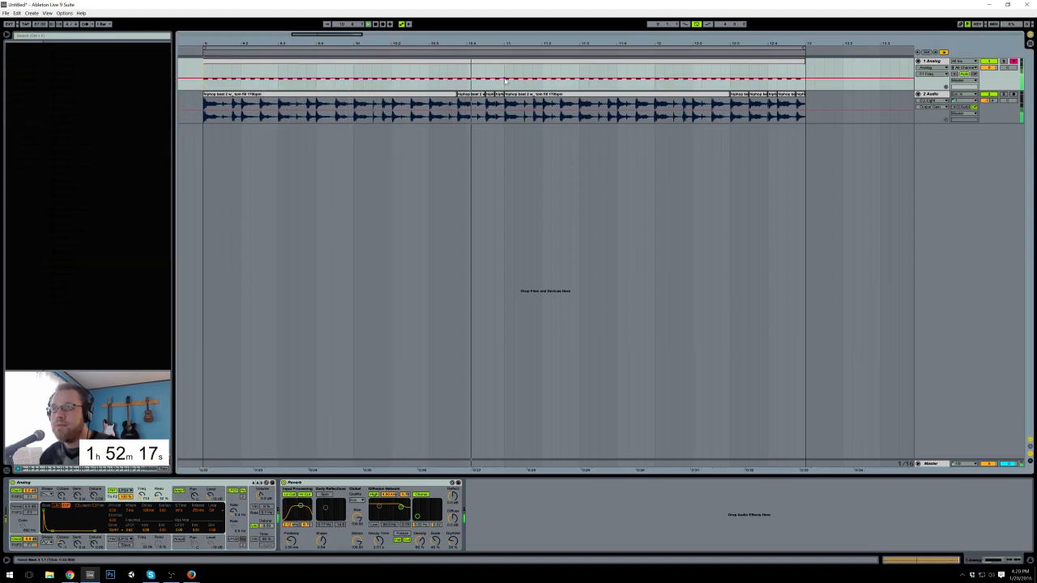
{"action": "left_click_drag", "start_coordinate": [354, 78], "coordinate": [352, 83]}
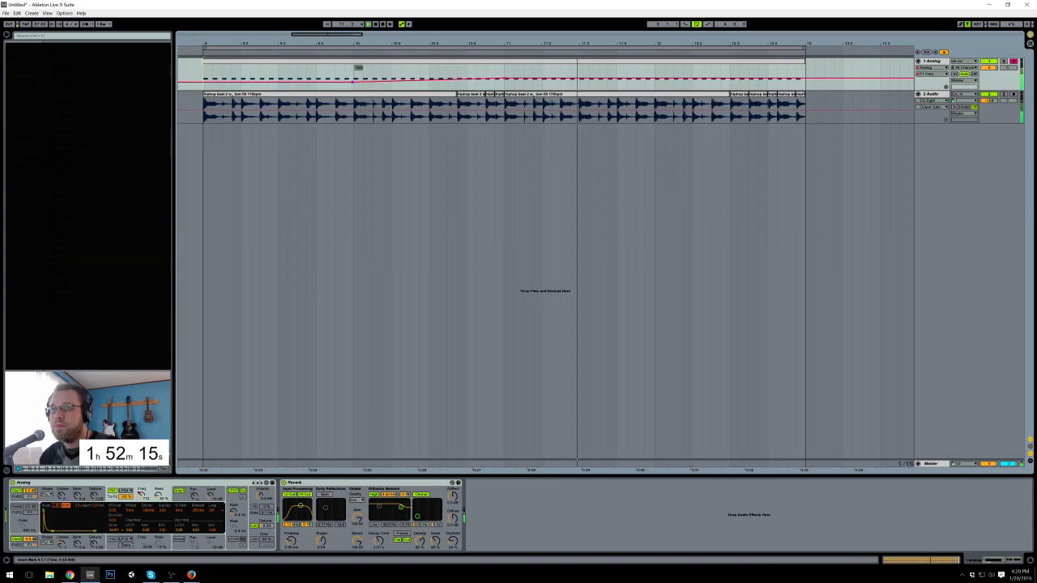
{"action": "left_click_drag", "start_coordinate": [648, 78], "coordinate": [800, 74]}
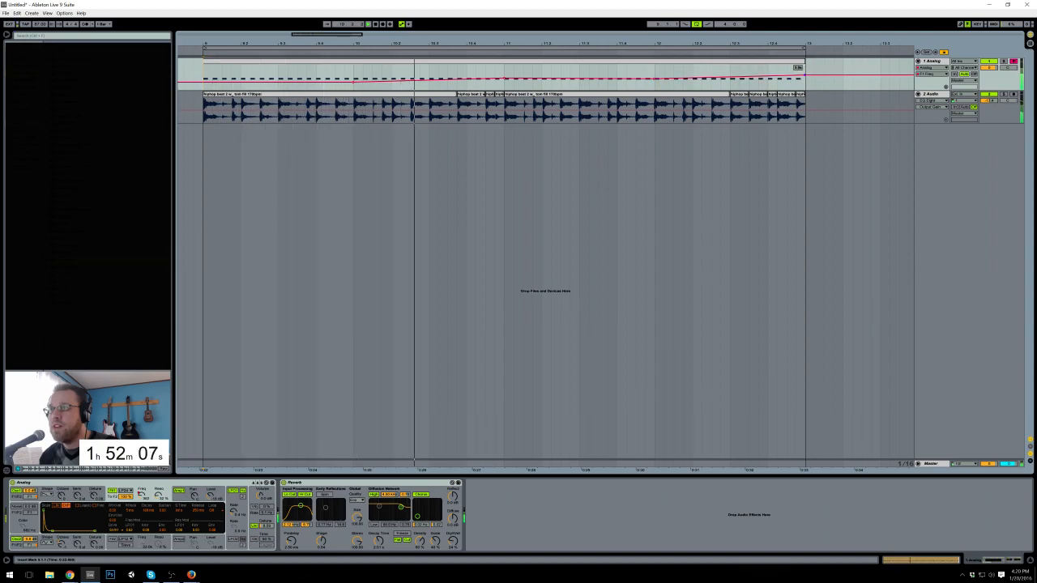
Step: Move the four-bar drum loop to bar 13 by duplicating it there and deleting the original in bars 9 to 12
{"action": "left_click_drag", "start_coordinate": [802, 81], "coordinate": [202, 126]}
{"action": "left_click_drag", "start_coordinate": [292, 34], "coordinate": [455, 114]}
{"action": "key", "text": "Delete"}
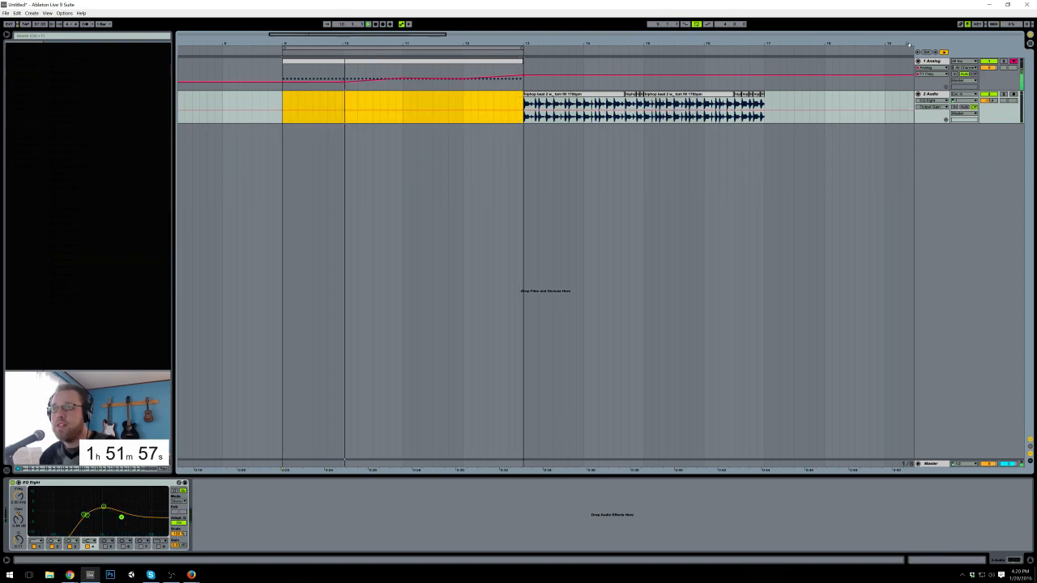
Step: Reshape Analog's F1 Freq automation to rise from bar 9 and curve up to a higher level at bar 13
{"action": "key", "text": "Up"}
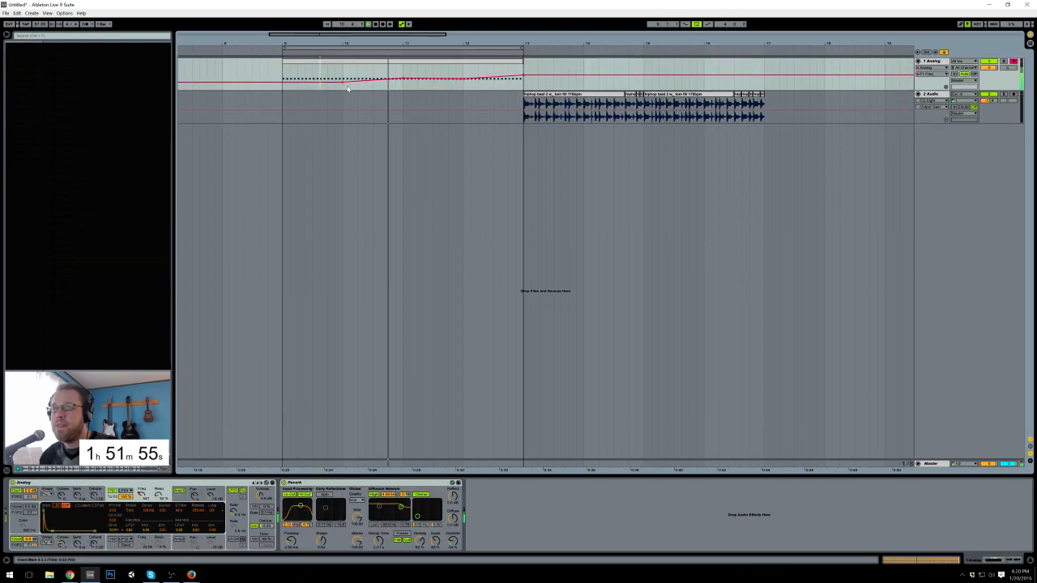
{"action": "left_click_drag", "start_coordinate": [282, 78], "coordinate": [320, 78]}
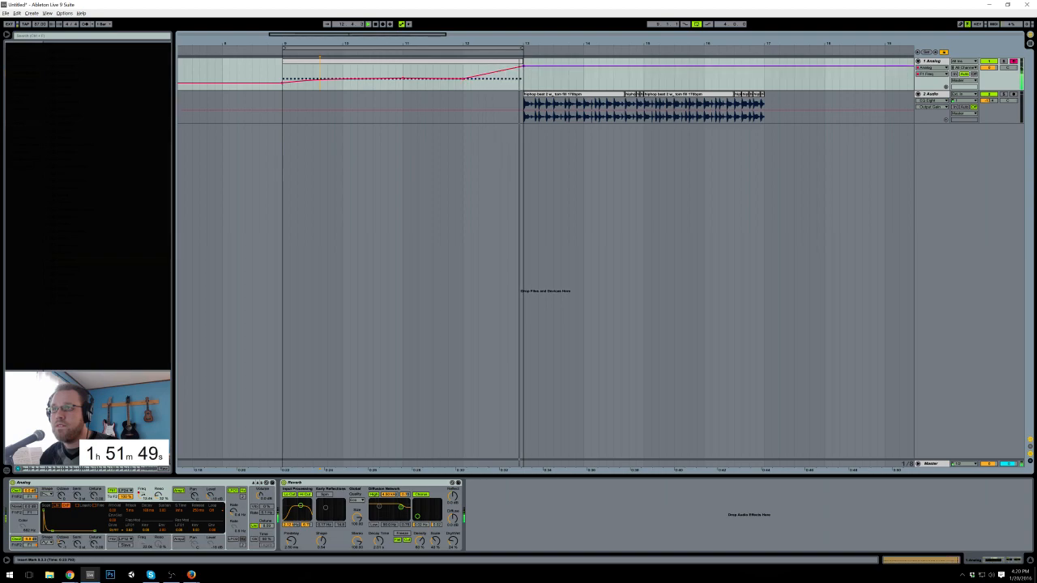
{"action": "left_click_drag", "start_coordinate": [530, 68], "coordinate": [507, 78]}
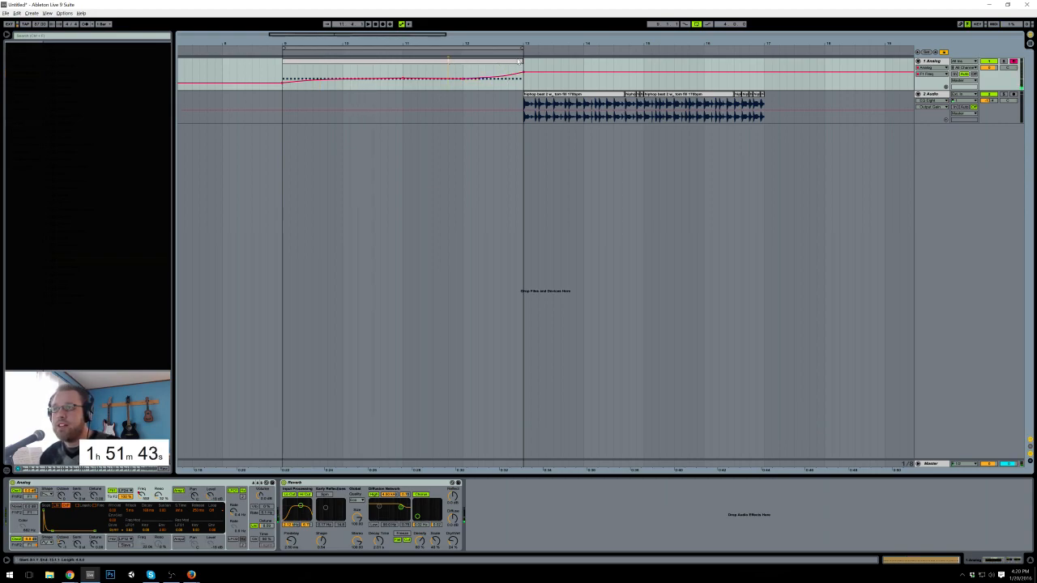
Step: Extend the Analog pattern to bar 17, trim its start to bar 11 and start the filter sweep there
{"action": "left_click_drag", "start_coordinate": [508, 64], "coordinate": [748, 70]}
{"action": "left_click_drag", "start_coordinate": [284, 64], "coordinate": [404, 70]}
{"action": "left_click", "coordinate": [381, 72]}
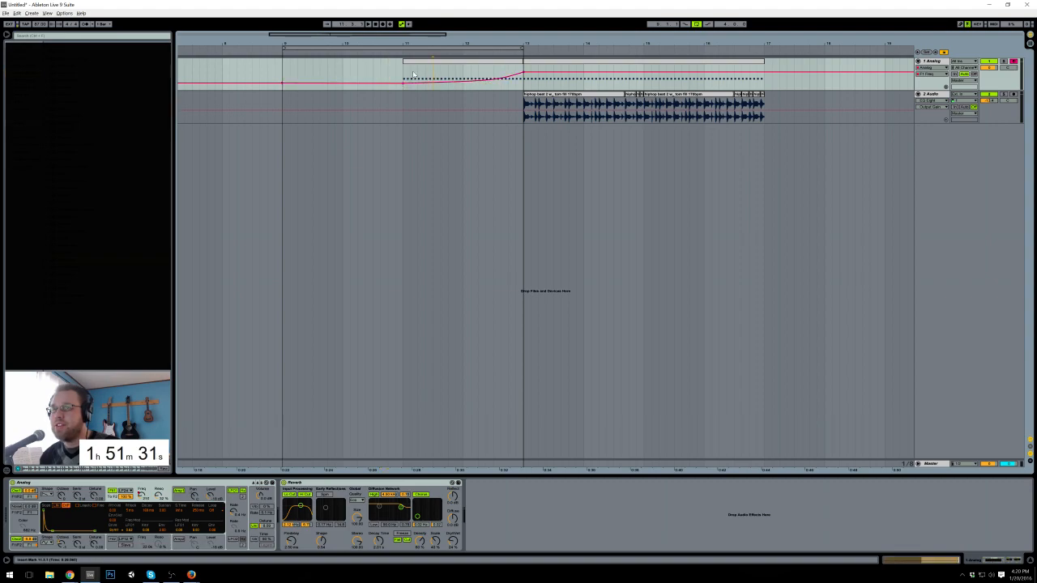
Step: Play the filter sweep from bar 11 and move the loop region to bars 13 to 17
{"action": "left_click", "coordinate": [297, 72]}
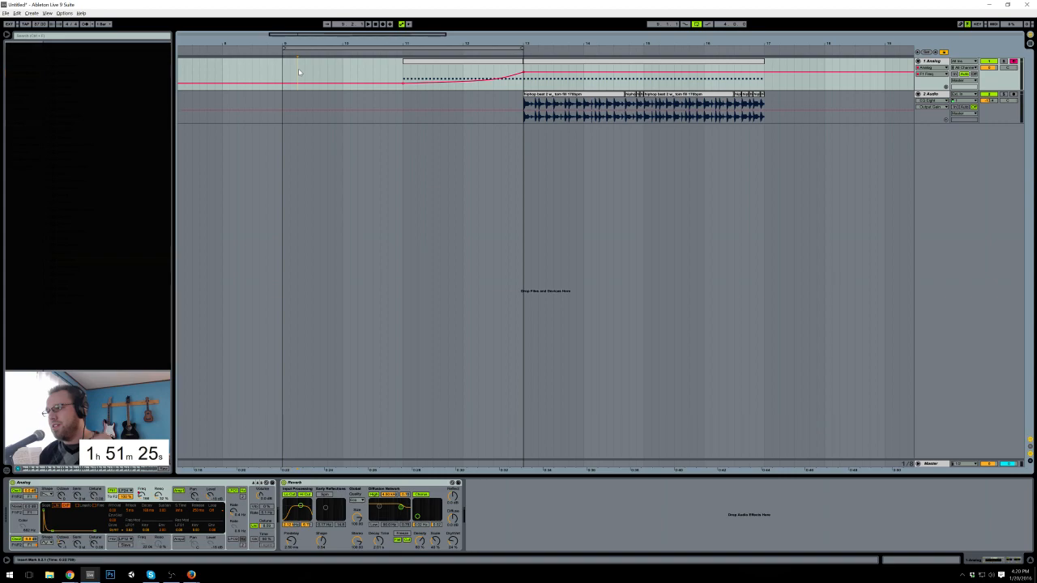
{"action": "left_click", "coordinate": [402, 74]}
{"action": "key", "text": "space"}
{"action": "left_click_drag", "start_coordinate": [486, 47], "coordinate": [727, 46]}
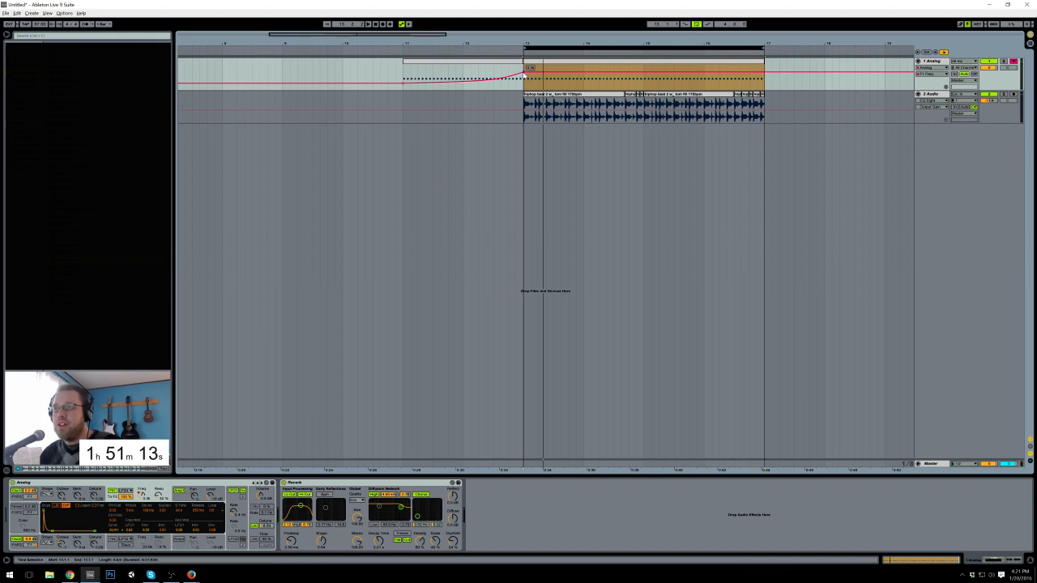
Step: Lower the F1 Freq automation across bars 13 to 17 and play the transition from bar 11 to check it
{"action": "left_click", "coordinate": [529, 77]}
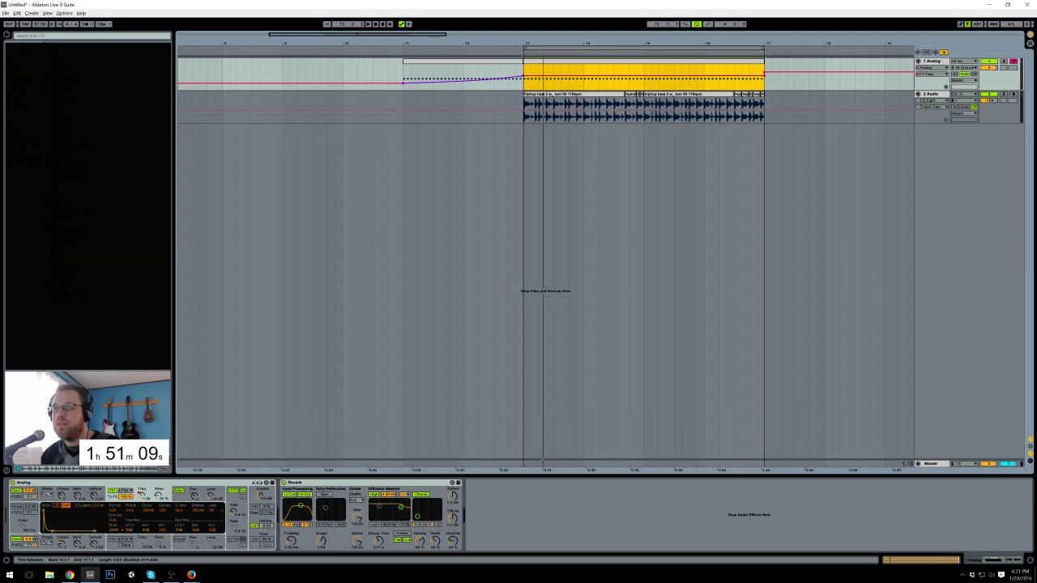
{"action": "left_click", "coordinate": [404, 74]}
{"action": "key", "text": "space"}
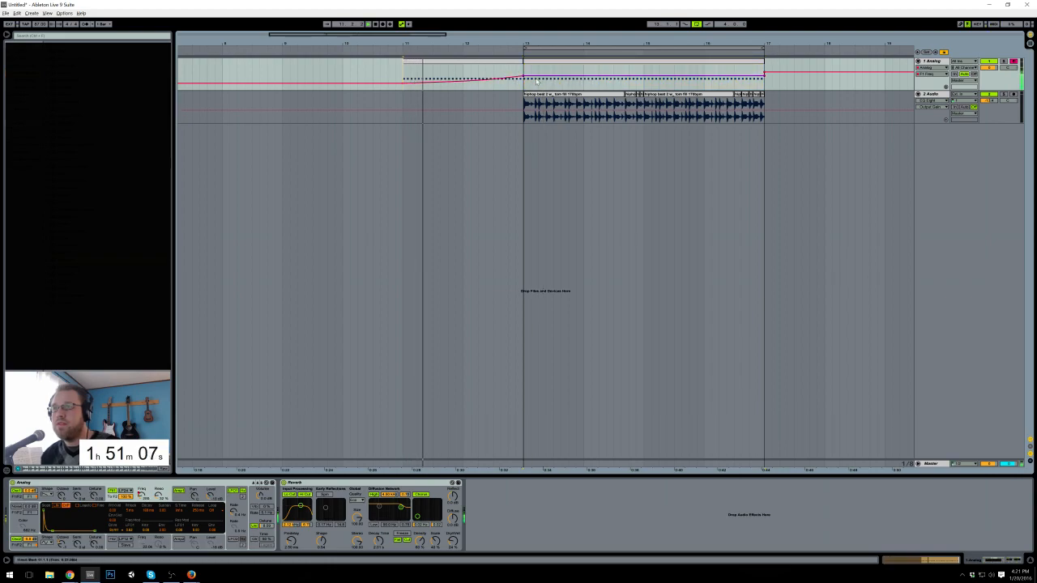
{"action": "left_click", "coordinate": [503, 75]}
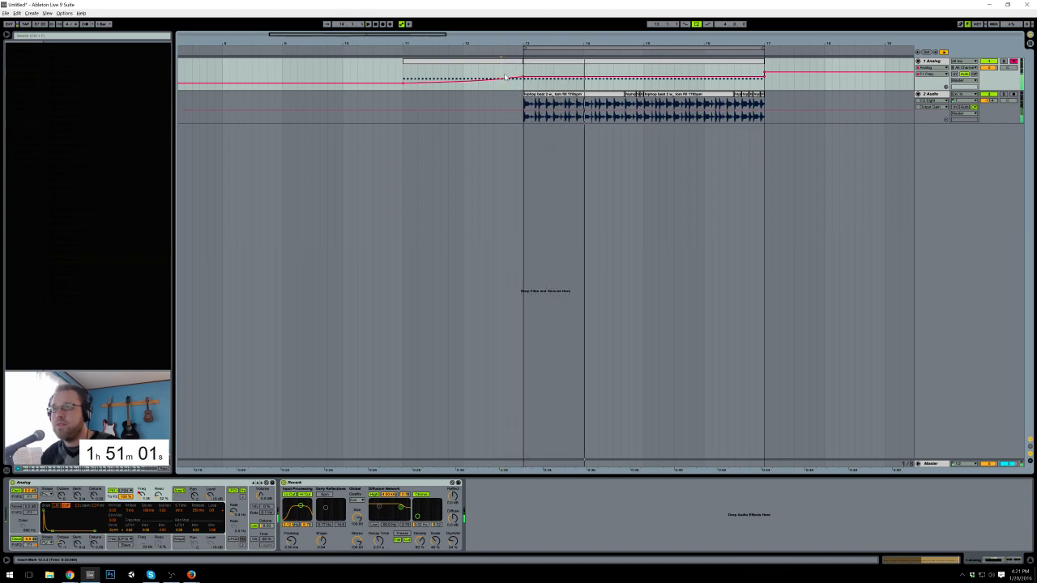
{"action": "left_click", "coordinate": [123, 509]}
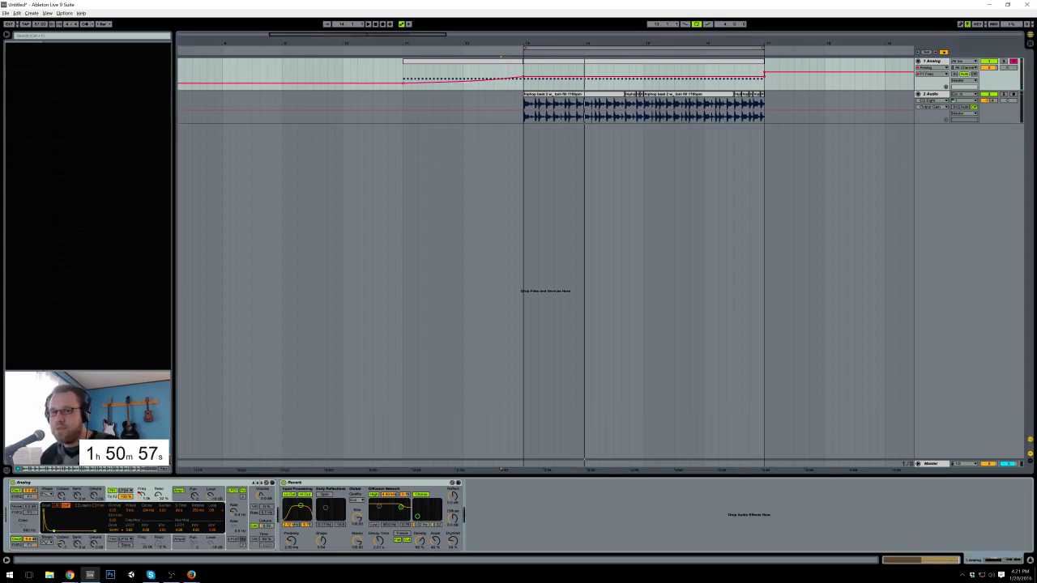
Step: Play from bar 13 while adjusting Analog's filter envelope and how strongly the envelope modulates the F1 frequency
{"action": "left_click", "coordinate": [523, 88]}
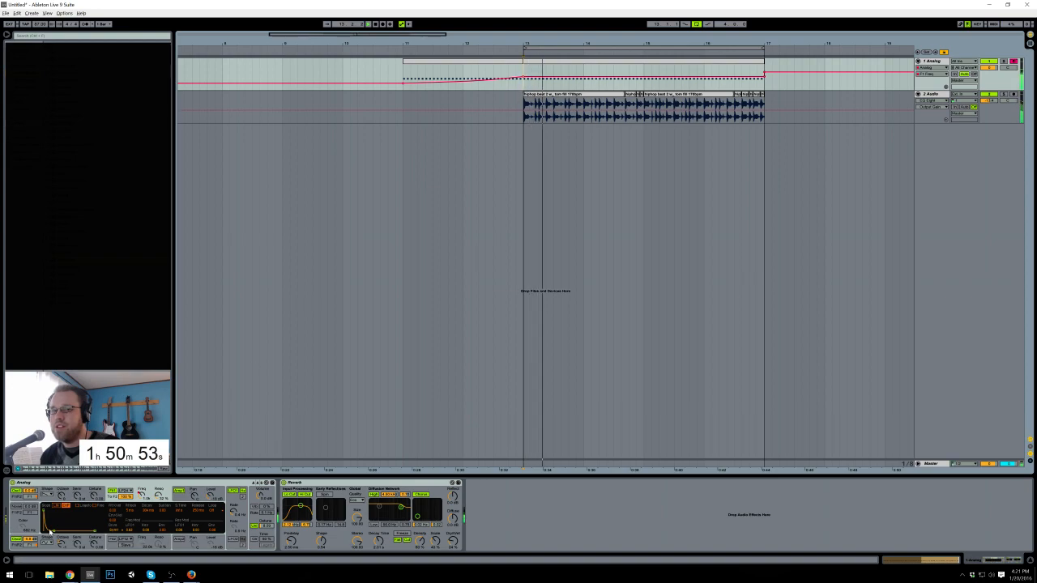
{"action": "left_click", "coordinate": [54, 535]}
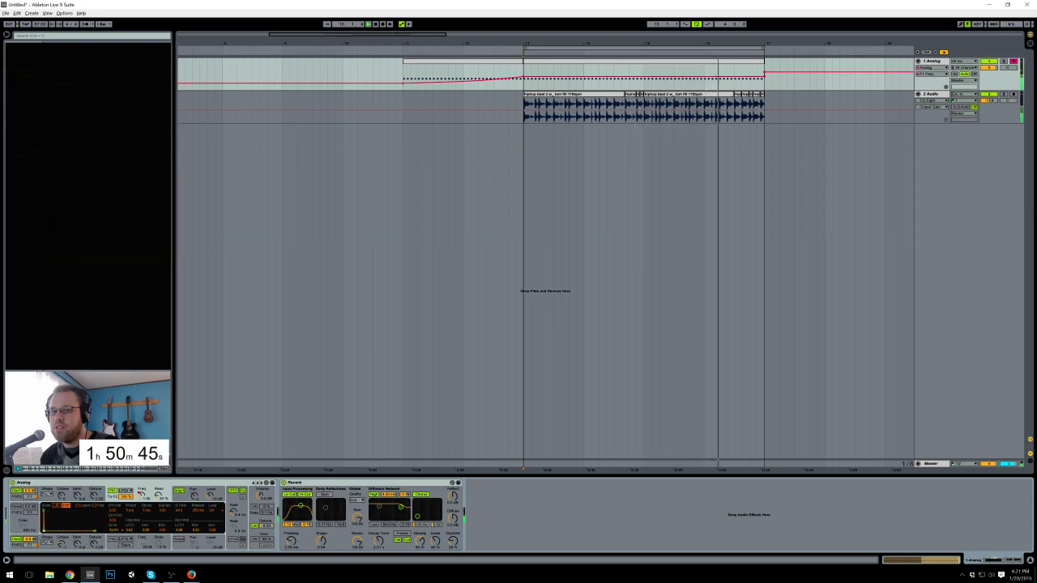
{"action": "left_click", "coordinate": [161, 531]}
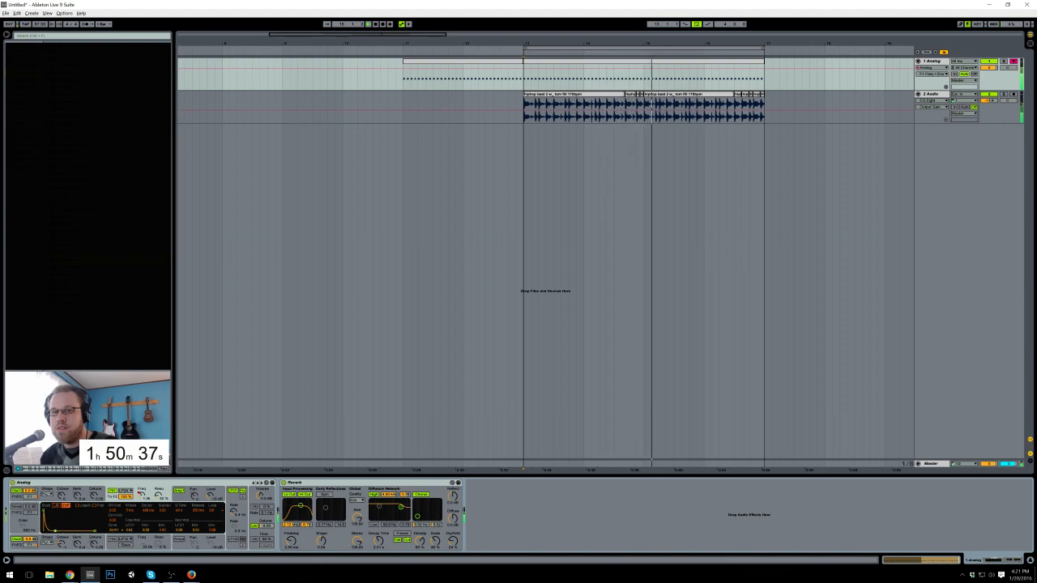
{"action": "left_click", "coordinate": [184, 499]}
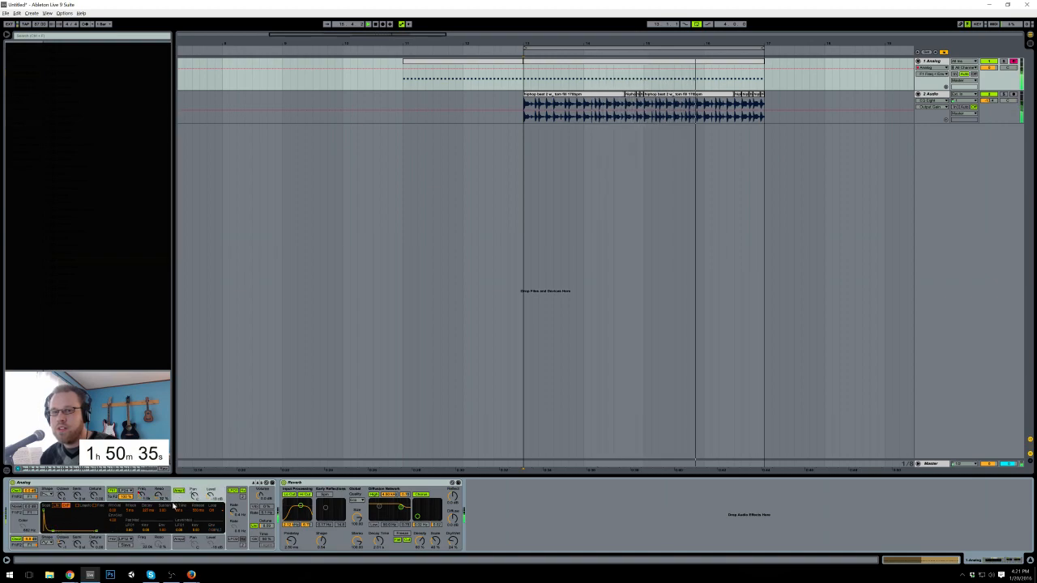
{"action": "left_click", "coordinate": [114, 502]}
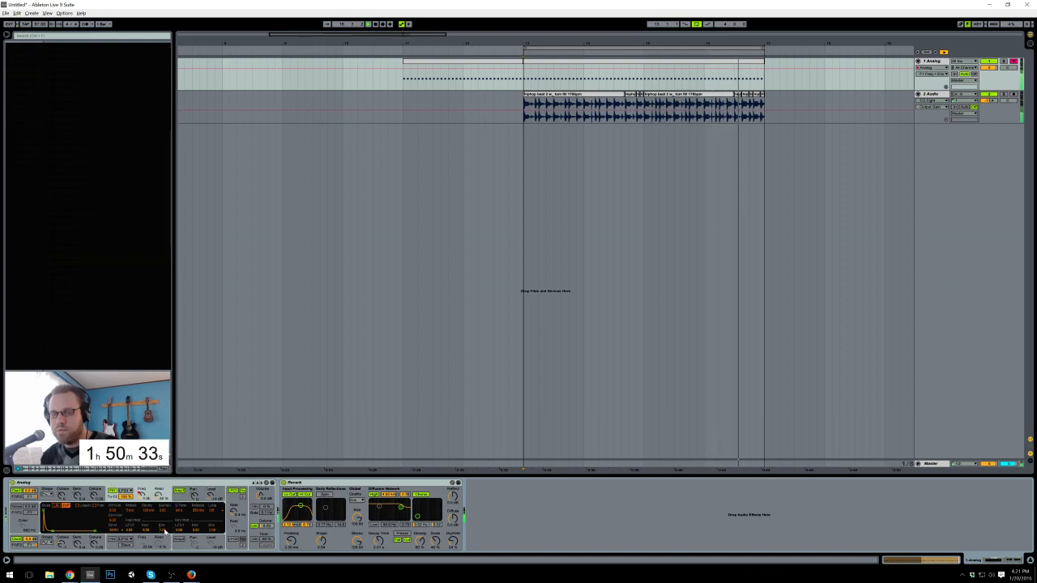
{"action": "left_click_drag", "start_coordinate": [163, 531], "coordinate": [164, 523]}
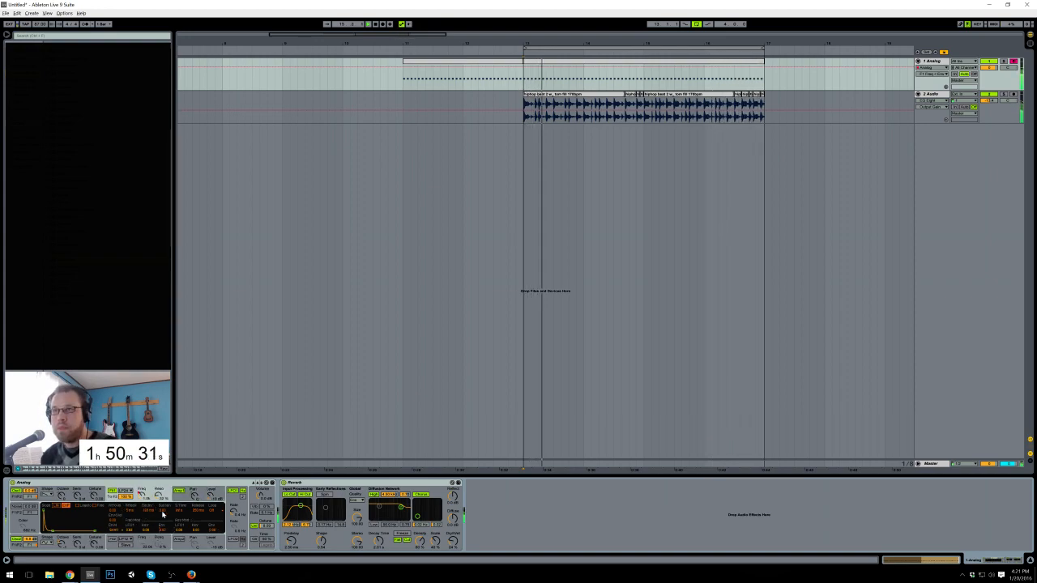
Step: Enable Analog's unison with 4 voices and adjust its detune while the track is temporarily soloed
{"action": "left_click", "coordinate": [254, 531]}
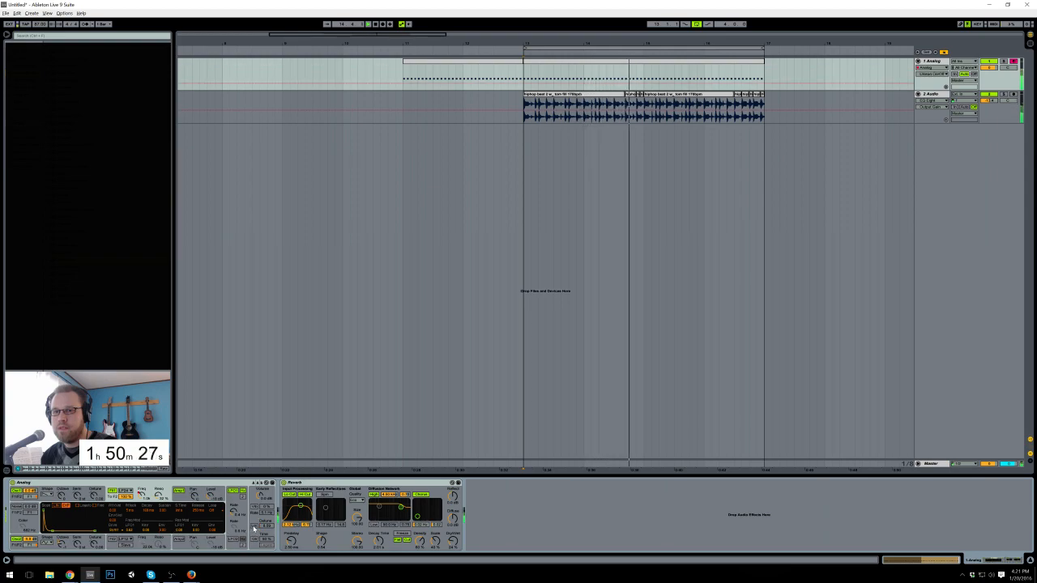
{"action": "left_click", "coordinate": [254, 526]}
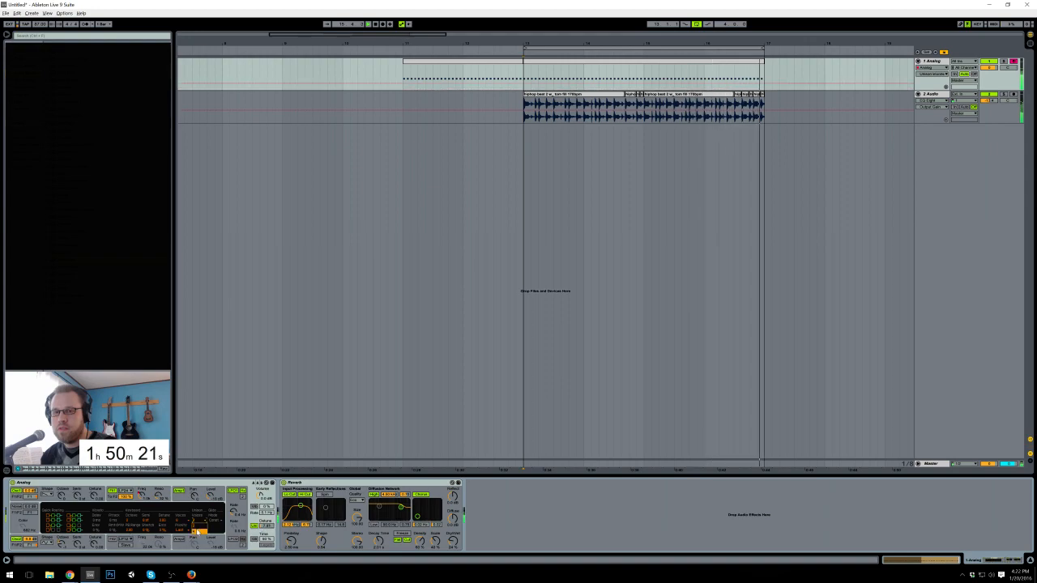
{"action": "left_click", "coordinate": [1005, 63]}
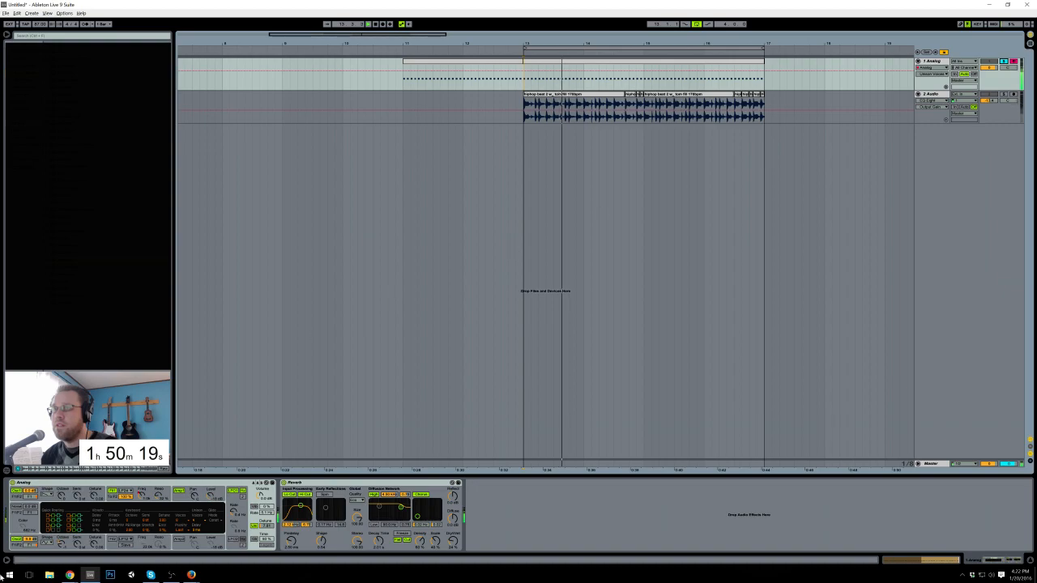
{"action": "left_click", "coordinate": [267, 525]}
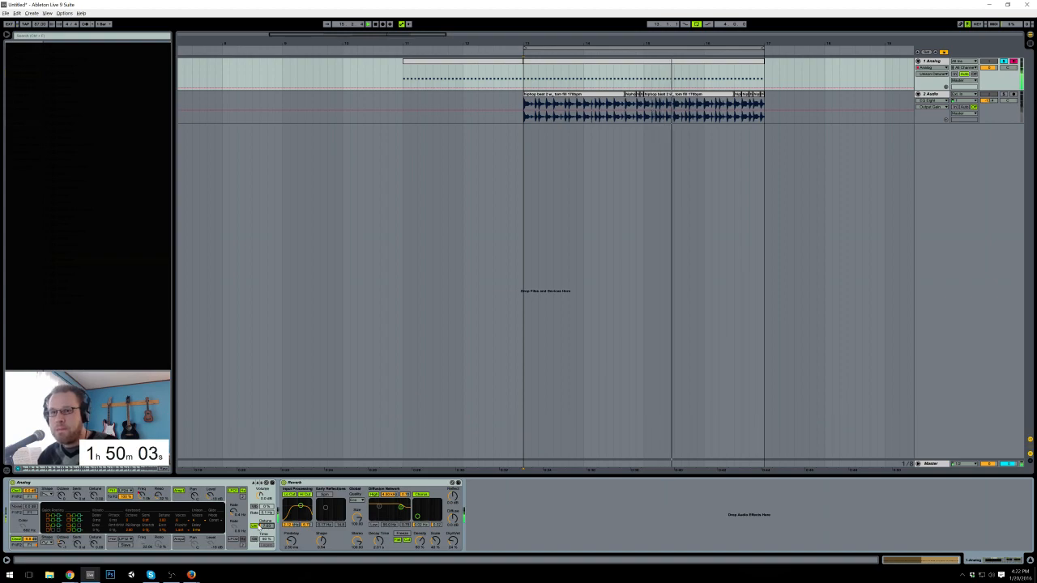
{"action": "left_click", "coordinate": [143, 498]}
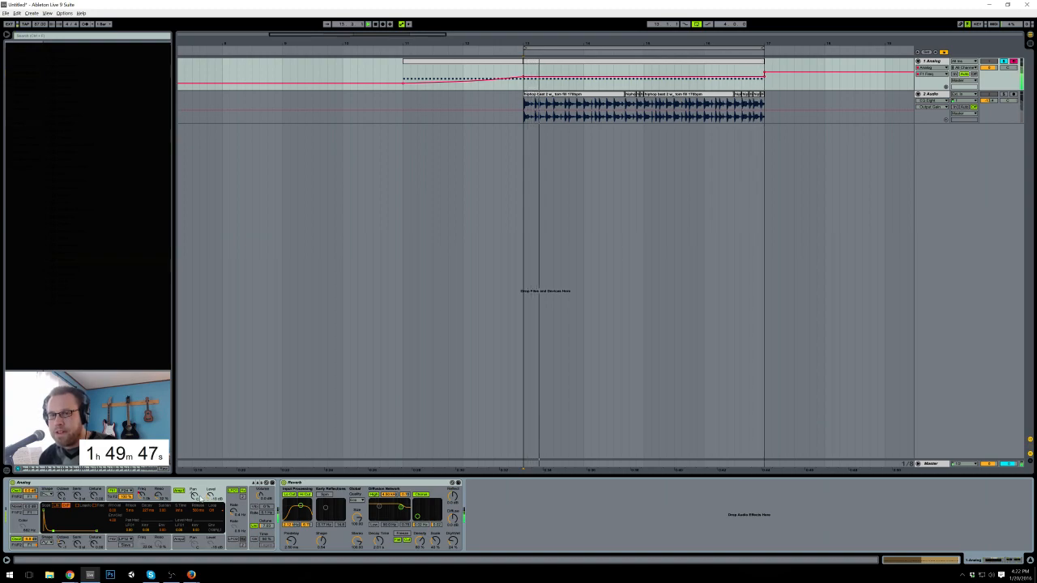
{"action": "left_click", "coordinate": [1004, 61]}
Step: Add two audio tracks with a kick sample at bar 13 and a snare sample at 13.2, and play them with the loop
{"action": "left_click", "coordinate": [526, 173]}
{"action": "key", "text": "space"}
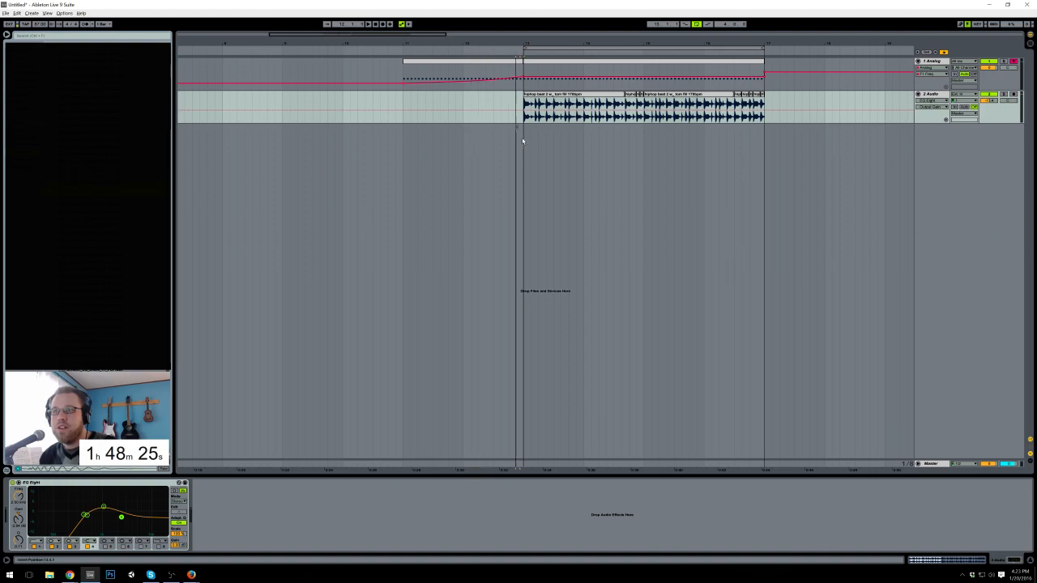
{"action": "key", "text": "ctrl+t"}
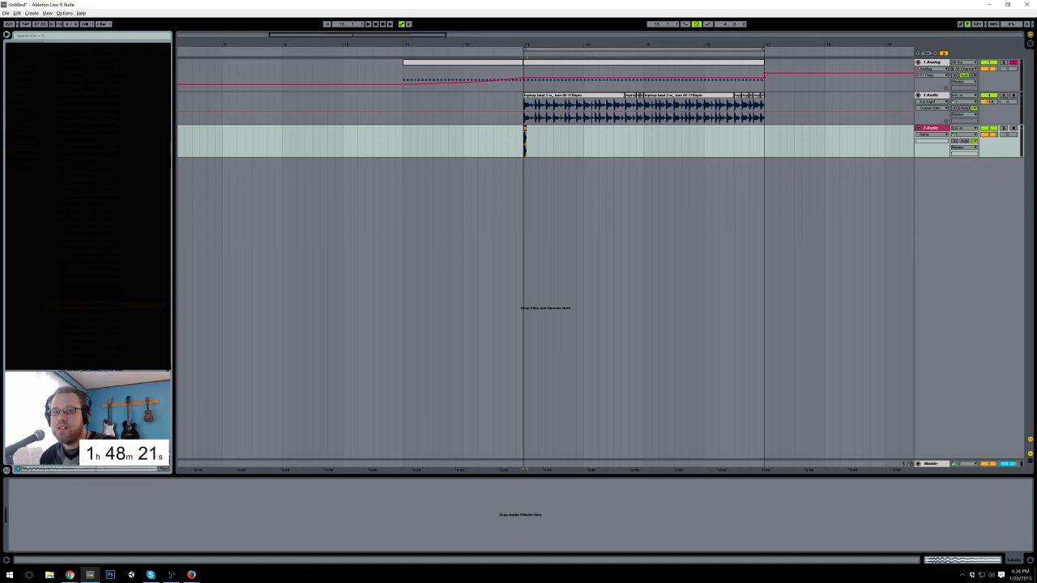
{"action": "left_click_drag", "start_coordinate": [257, 279], "coordinate": [545, 166]}
{"action": "left_click_drag", "start_coordinate": [363, 37], "coordinate": [364, 85]}
{"action": "left_click", "coordinate": [420, 156]}
{"action": "key", "text": "space"}
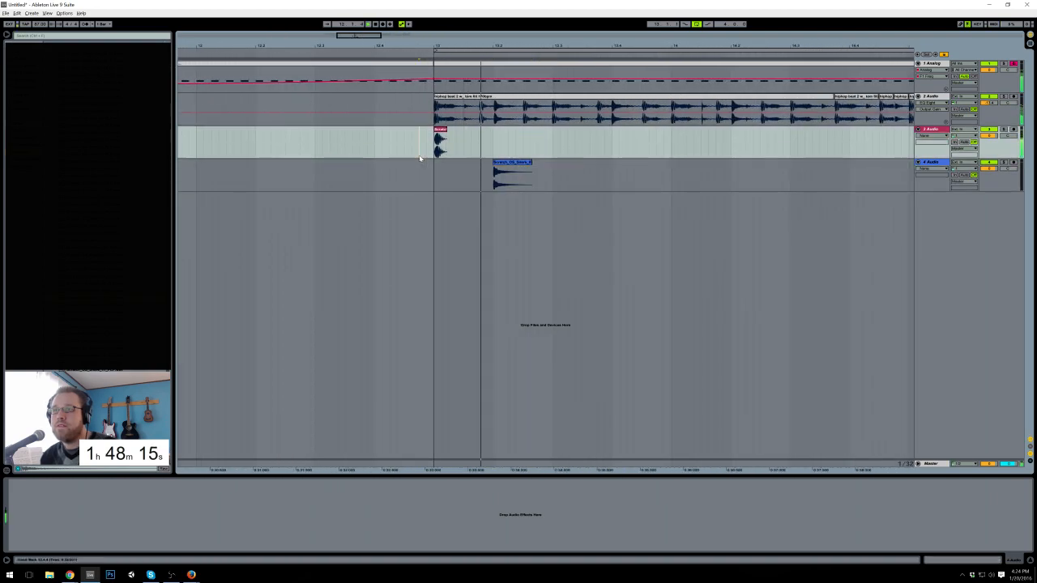
{"action": "key", "text": "space"}
Step: Duplicate the two-beat kick and snare pattern, shift its second kick to 13.3.3, and copy that kick to 13.4.3
{"action": "left_click_drag", "start_coordinate": [435, 151], "coordinate": [551, 170]}
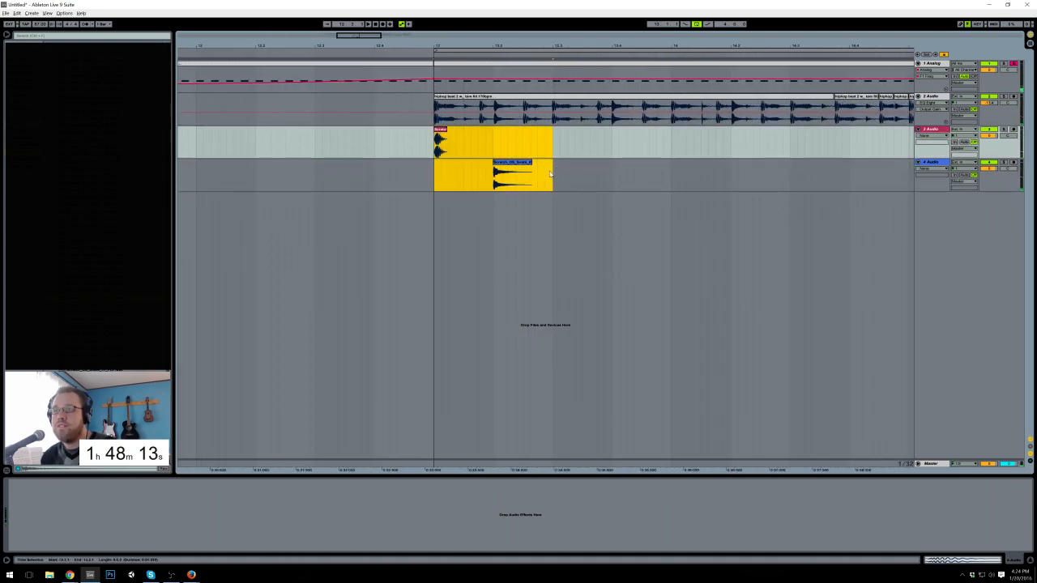
{"action": "key", "text": "ctrl+d"}
{"action": "left_click", "coordinate": [564, 153]}
{"action": "left_click_drag", "start_coordinate": [559, 130], "coordinate": [588, 130]}
{"action": "left_click_drag", "start_coordinate": [435, 143], "coordinate": [672, 177]}
{"action": "left_click", "coordinate": [613, 145]}
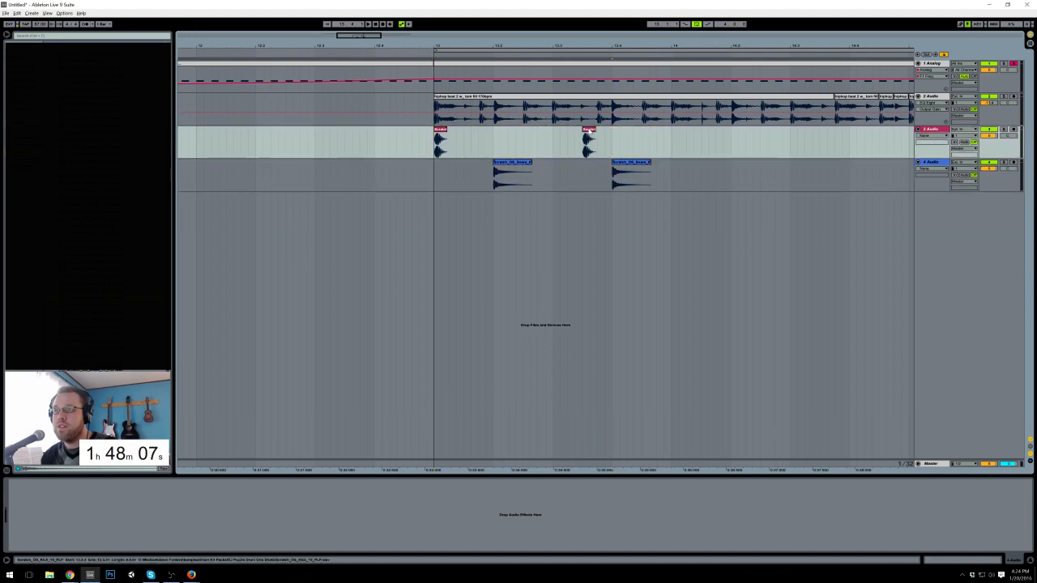
{"action": "left_click", "coordinate": [589, 138]}
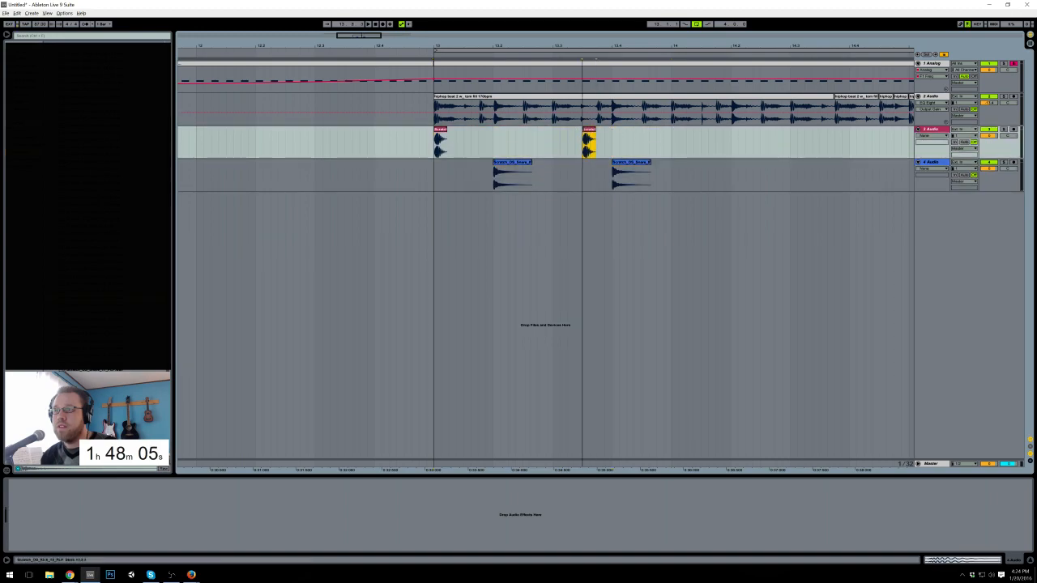
{"action": "left_click_drag", "start_coordinate": [589, 137], "coordinate": [648, 138]}
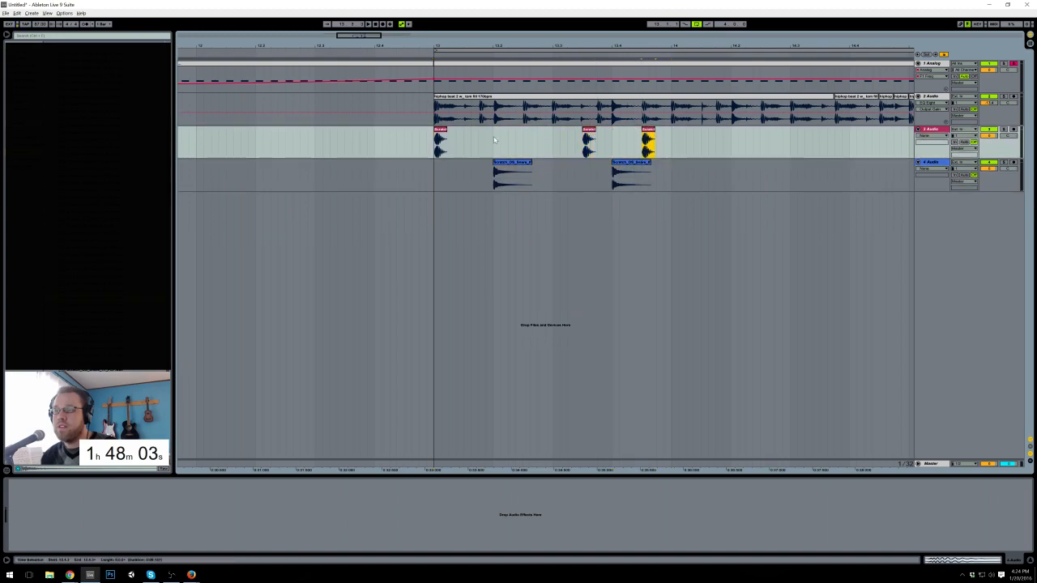
Step: Repeat the one-bar kick and snare pattern from bar 13 through to bar 17 and play it
{"action": "left_click_drag", "start_coordinate": [436, 145], "coordinate": [672, 186]}
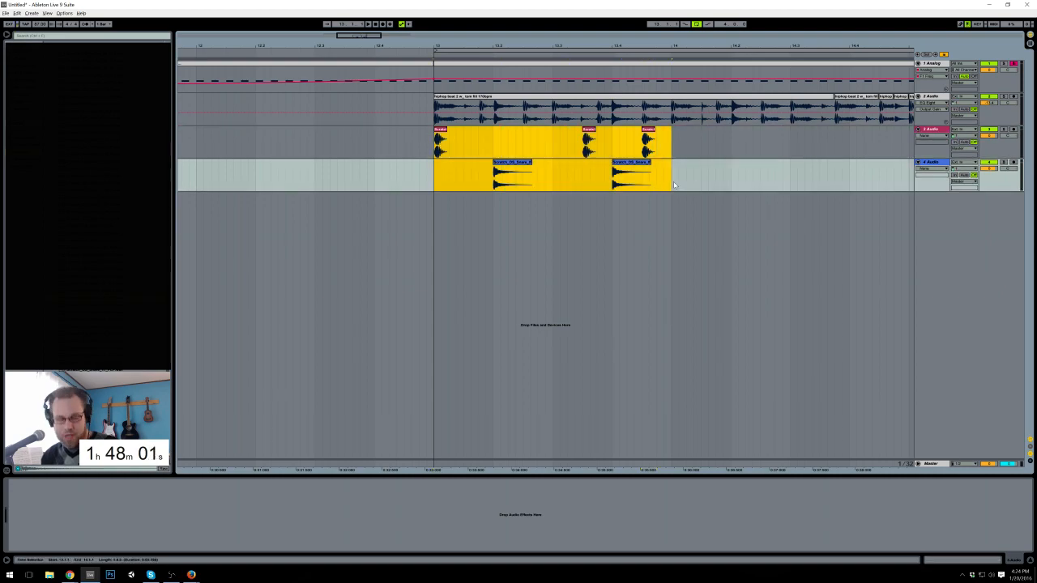
{"action": "key", "text": "ctrl+d"}
{"action": "key", "text": "ctrl+d"}
{"action": "key", "text": "ctrl+d"}
{"action": "key", "text": "space"}
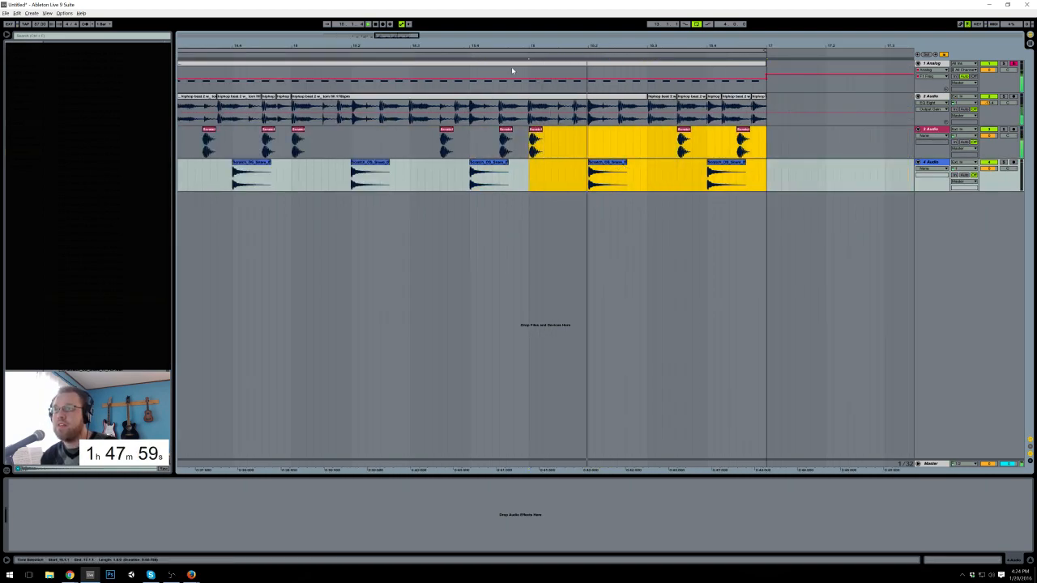
Step: Move the mid-bar kicks of bars 13 to 16 earlier, to 13.3, 14.3.2, 15.3 and 16.3.2
{"action": "left_click", "coordinate": [648, 143]}
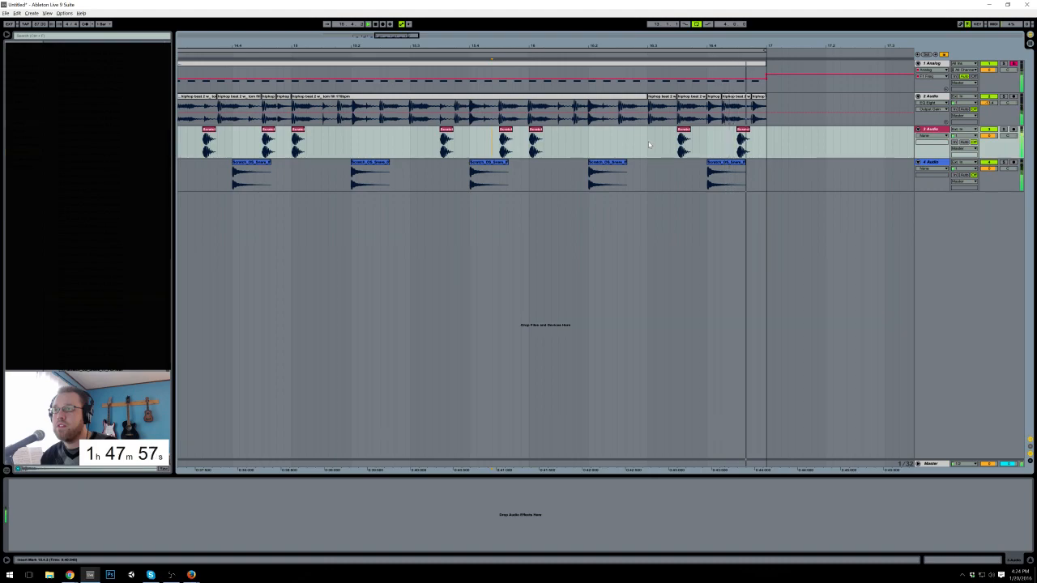
{"action": "left_click_drag", "start_coordinate": [687, 130], "coordinate": [673, 133]}
{"action": "left_click_drag", "start_coordinate": [449, 132], "coordinate": [419, 135]}
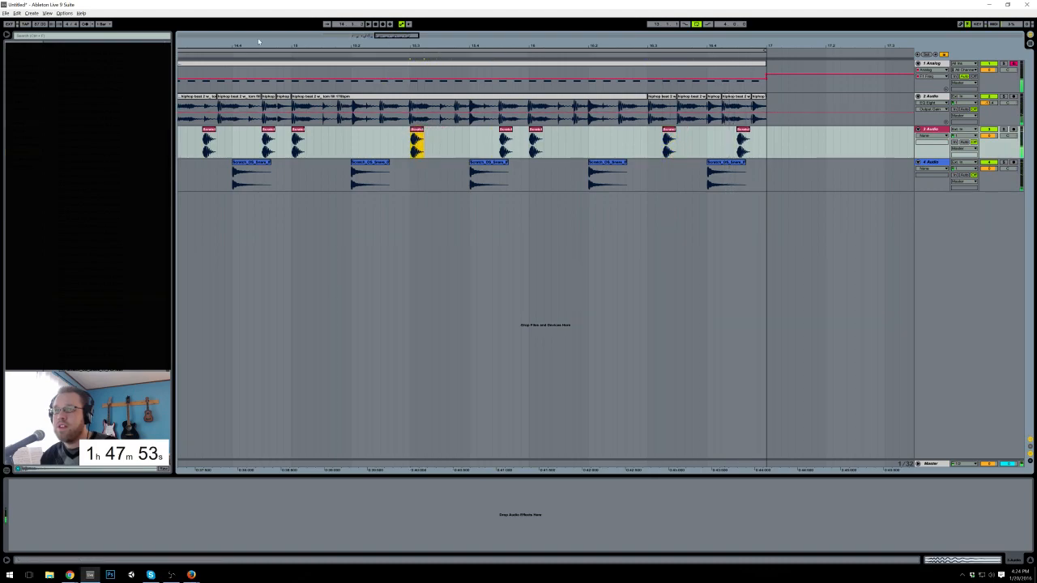
{"action": "left_click_drag", "start_coordinate": [382, 36], "coordinate": [364, 36]}
{"action": "left_click", "coordinate": [239, 140]}
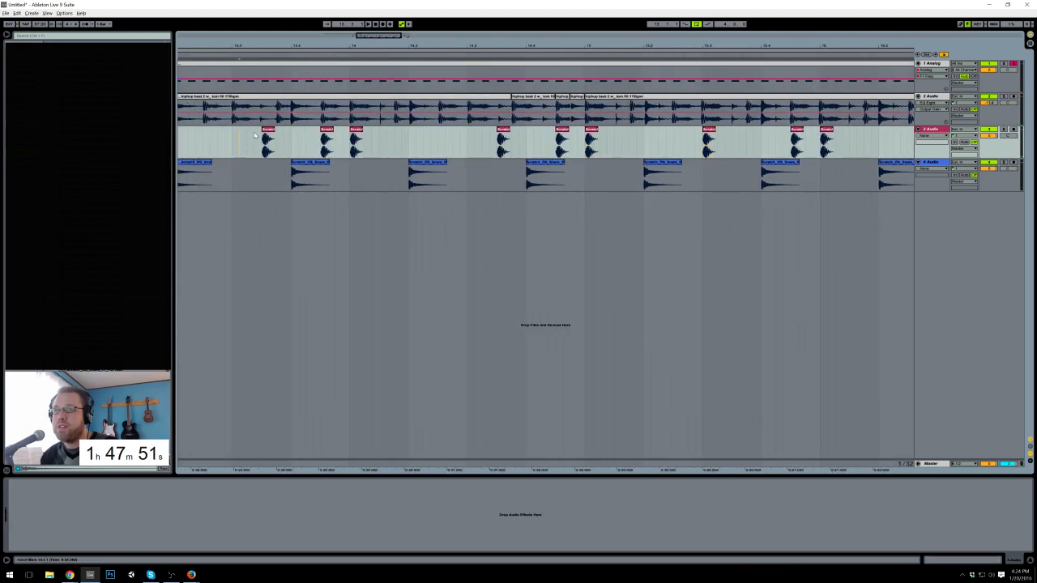
{"action": "left_click_drag", "start_coordinate": [272, 131], "coordinate": [244, 131]}
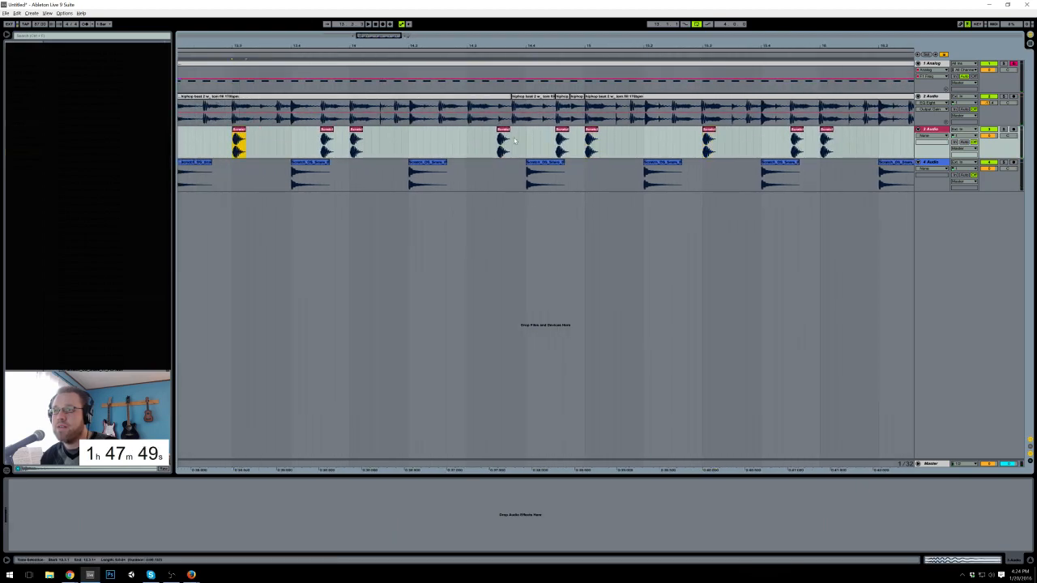
{"action": "left_click_drag", "start_coordinate": [504, 132], "coordinate": [489, 132]}
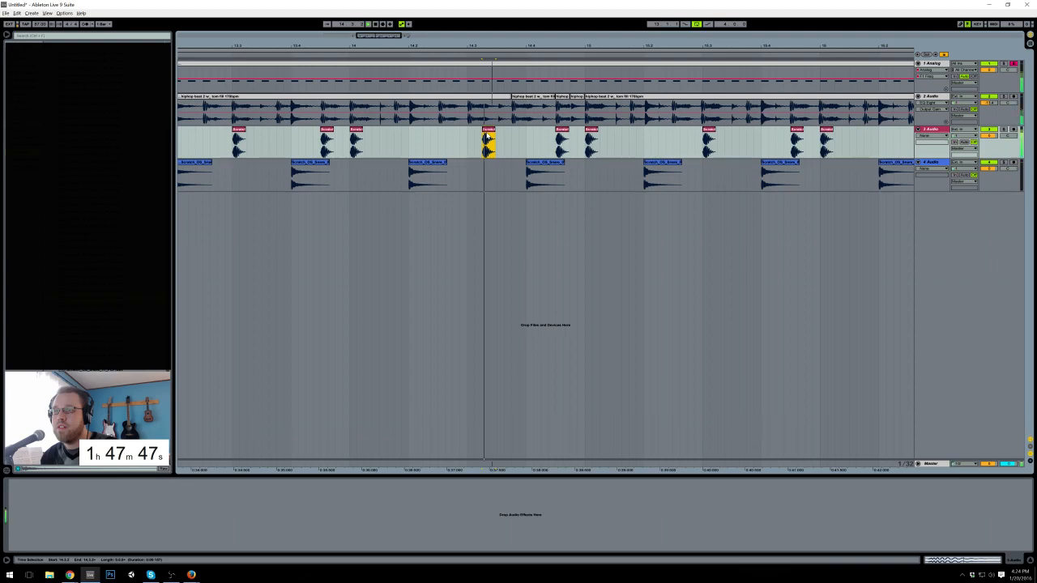
Step: Shift the mid-bar kicks of bars 13 and 15 a sixteenth note later, to 13.3.2 and 15.3.2
{"action": "scroll", "coordinate": [463, 140], "scroll_direction": "down", "scroll_amount": 3}
{"action": "left_click", "coordinate": [258, 150]}
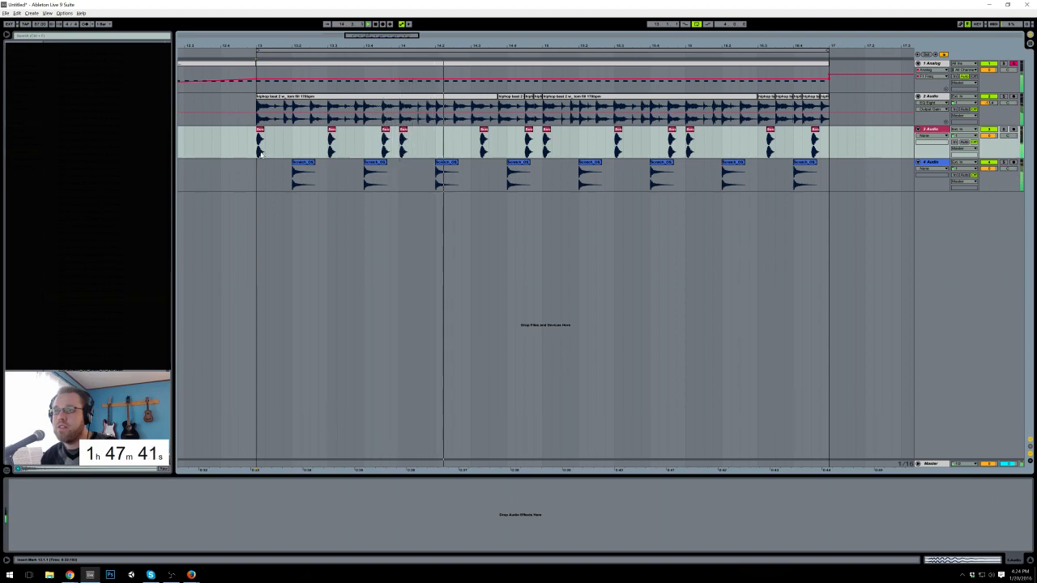
{"action": "left_click", "coordinate": [341, 144]}
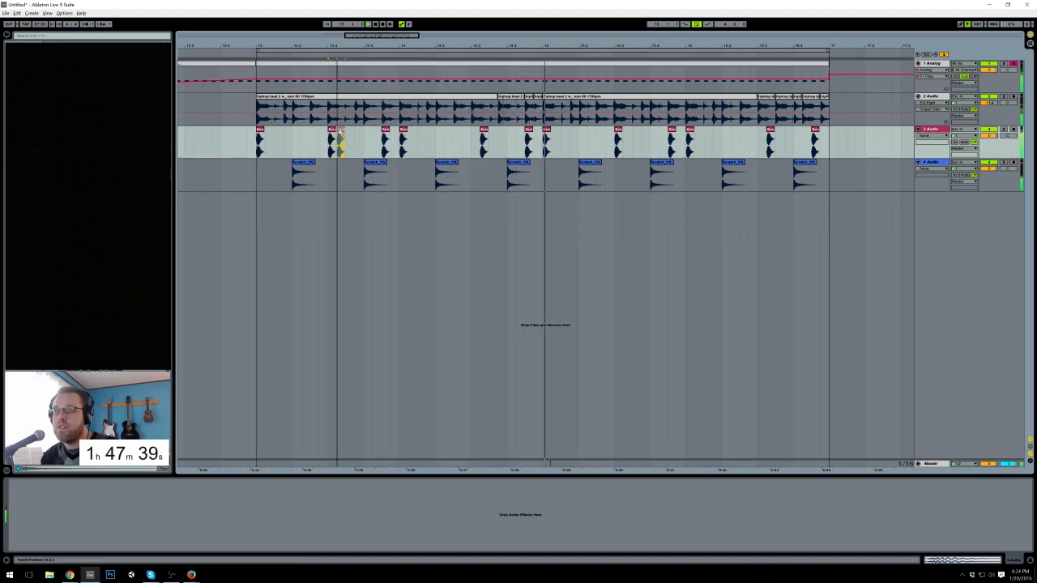
{"action": "left_click_drag", "start_coordinate": [619, 140], "coordinate": [628, 136]}
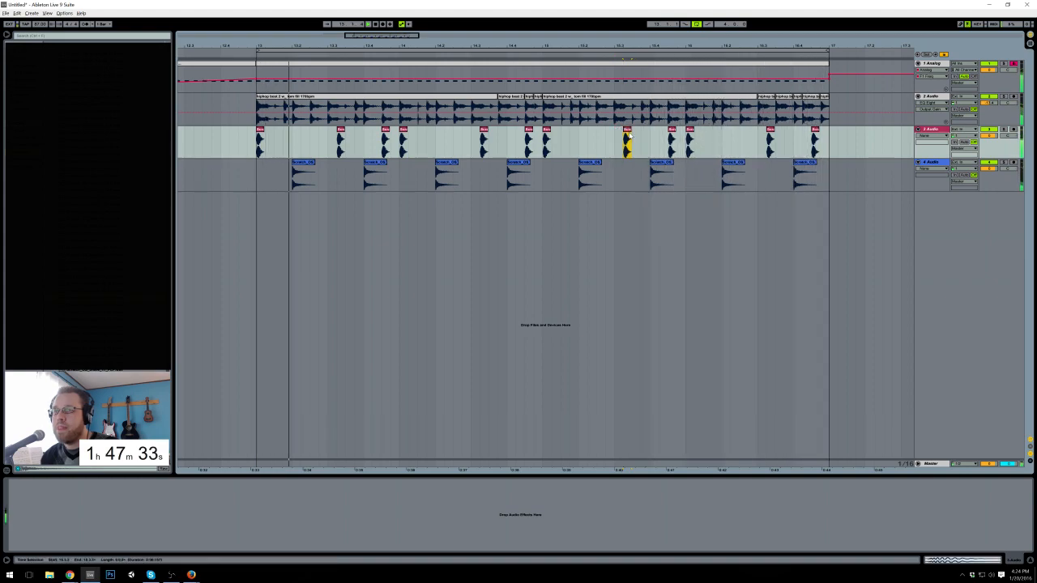
Step: Move bar 13's middle kick earlier to 13.2.3 and play the drum pattern from bar 13
{"action": "left_click", "coordinate": [340, 142]}
{"action": "left_click_drag", "start_coordinate": [339, 132], "coordinate": [317, 132]}
{"action": "key", "text": "space"}
{"action": "key", "text": "space"}
{"action": "key", "text": "space"}
{"action": "left_click", "coordinate": [258, 145]}
{"action": "key", "text": "space"}
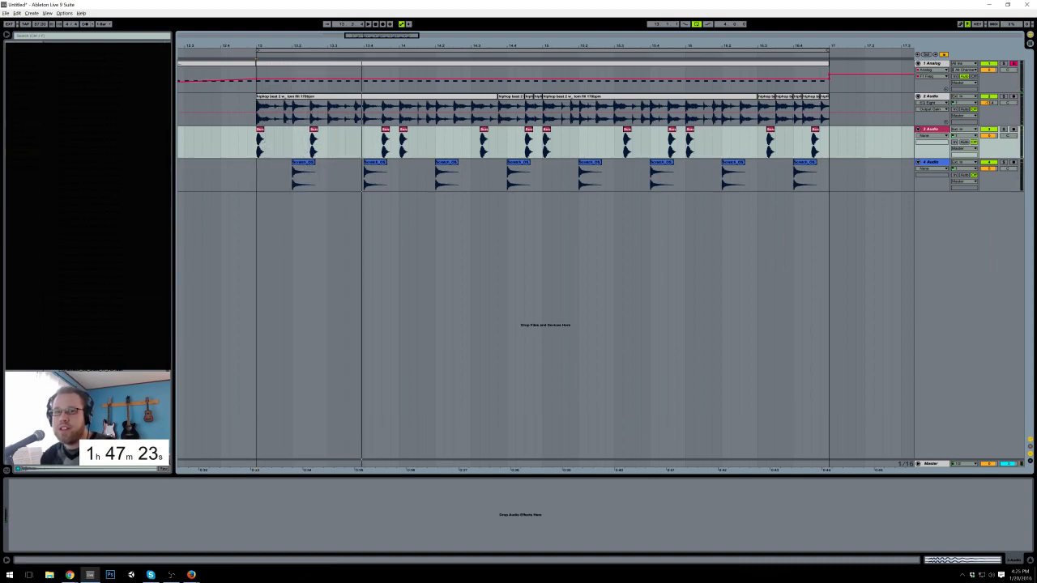
Step: Replace the kick at bar 13 with a longer kick sample and swap every other kick up to bar 17 for it
{"action": "left_click", "coordinate": [97, 69]}
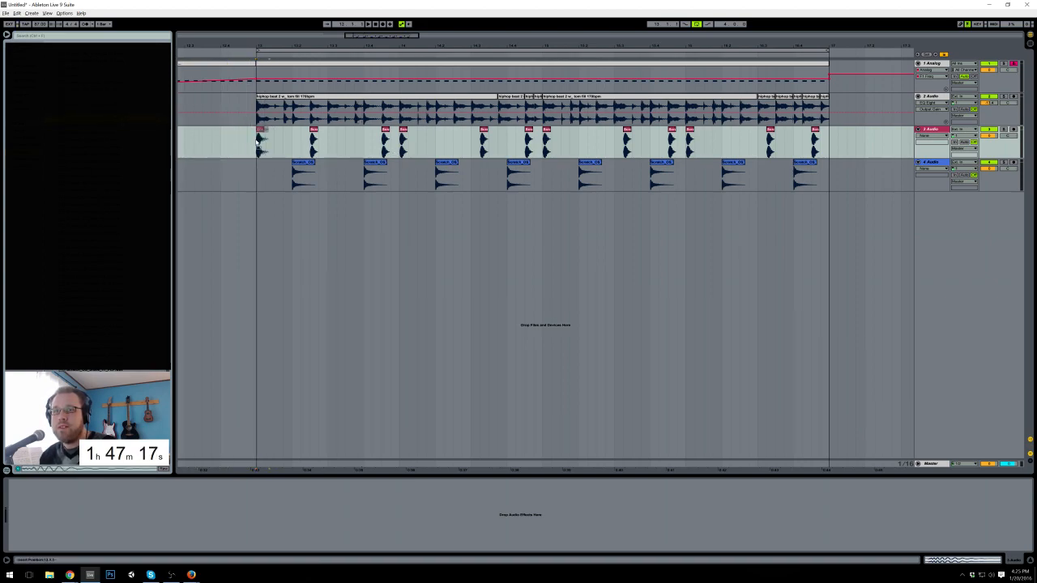
{"action": "left_click", "coordinate": [265, 141]}
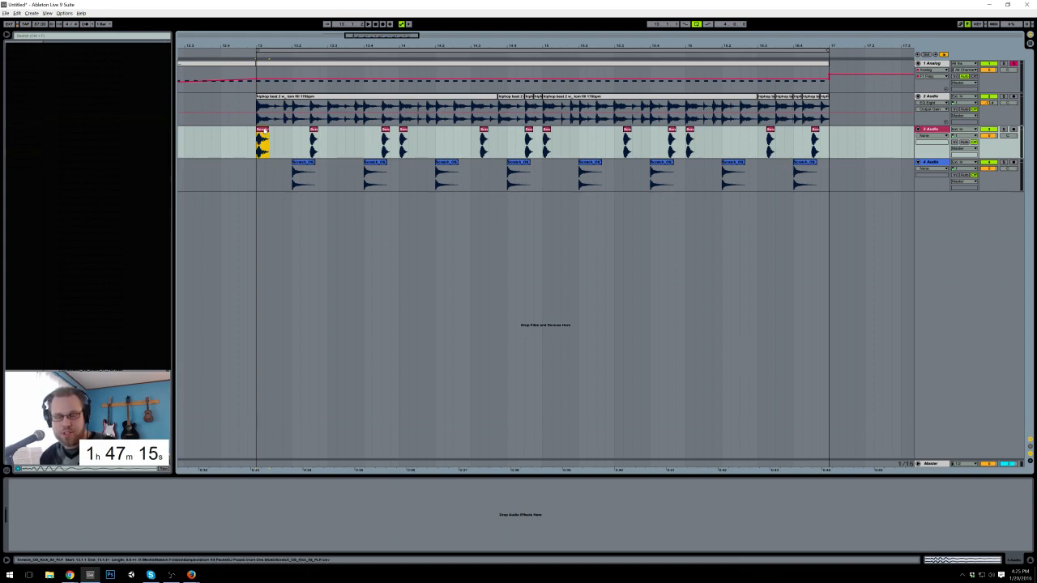
{"action": "left_click", "coordinate": [315, 142]}
{"action": "left_click", "coordinate": [386, 141]}
{"action": "left_click", "coordinate": [403, 142]}
{"action": "left_click", "coordinate": [484, 138]}
{"action": "left_click", "coordinate": [529, 136]}
{"action": "left_click", "coordinate": [548, 139]}
{"action": "left_click", "coordinate": [627, 139]}
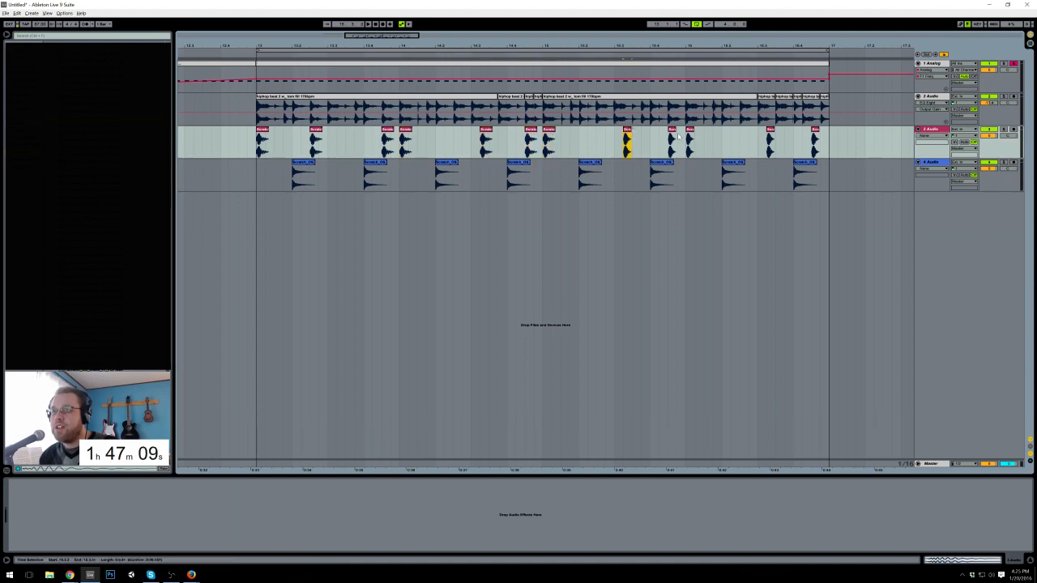
{"action": "left_click", "coordinate": [671, 139]}
{"action": "left_click", "coordinate": [689, 140]}
{"action": "left_click", "coordinate": [770, 139]}
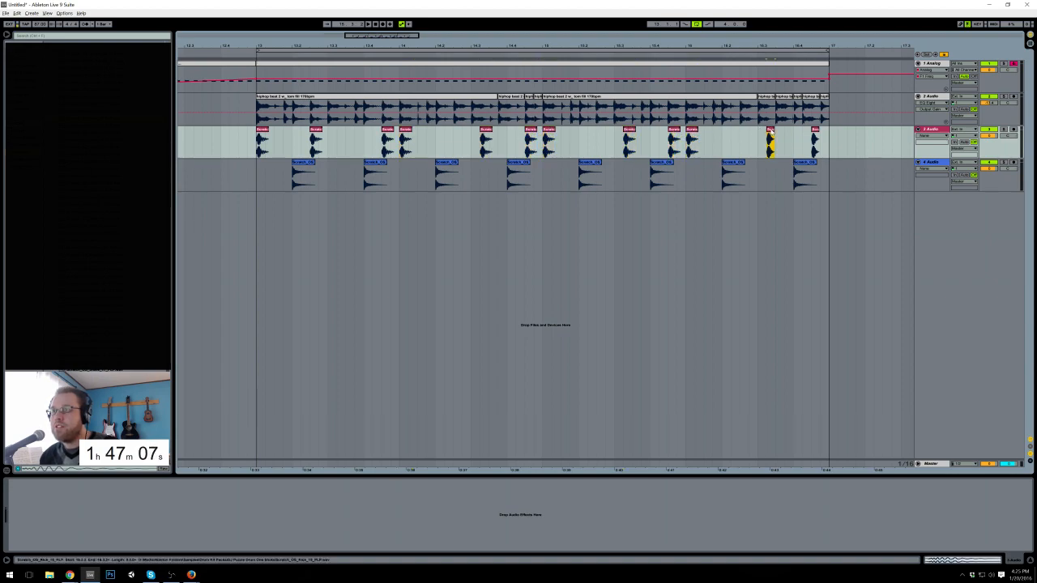
{"action": "left_click_drag", "start_coordinate": [818, 130], "coordinate": [824, 130]}
Step: Play the drum pattern with the replaced kicks from bar 13 to check how it sounds
{"action": "left_click", "coordinate": [260, 147]}
{"action": "key", "text": "space"}
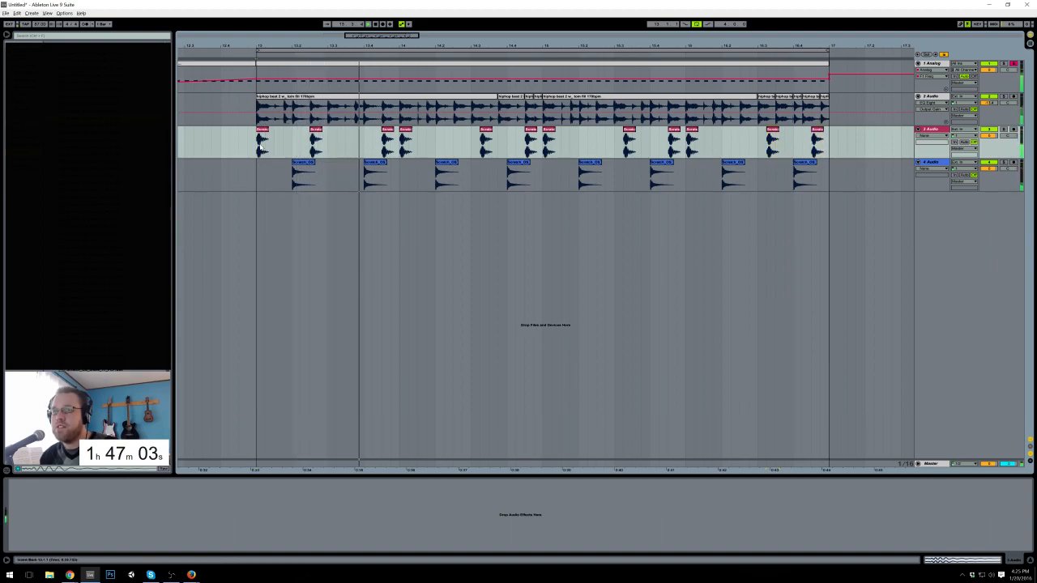
{"action": "key", "text": "space"}
{"action": "left_click", "coordinate": [313, 141]}
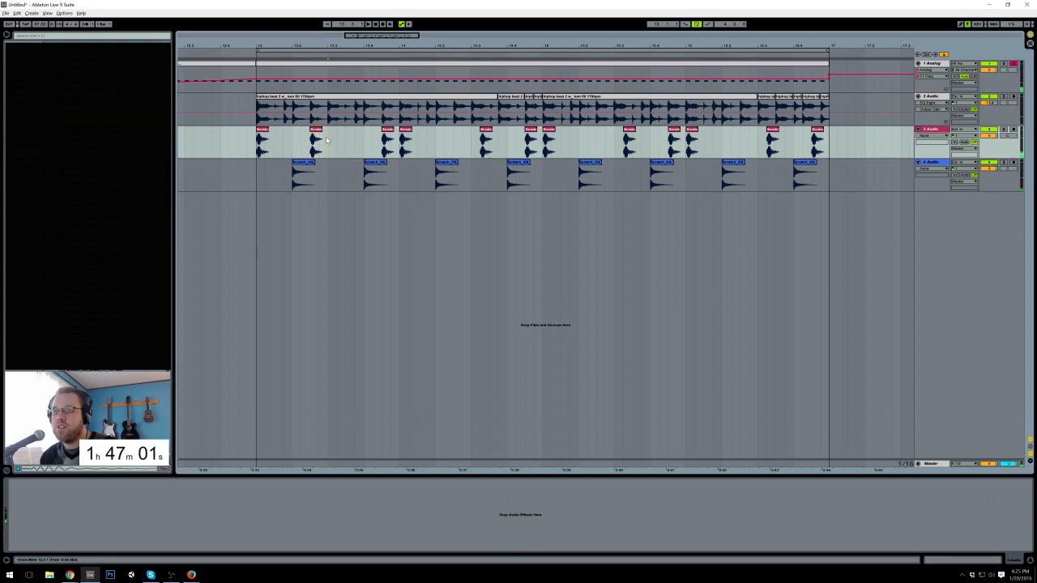
Step: Duplicate bar 13's middle kick to 13.3.1, then move bar 15's middle kick to 15.2.3 and duplicate it to 15.3.1
{"action": "key", "text": "ctrl+d"}
{"action": "key", "text": "space"}
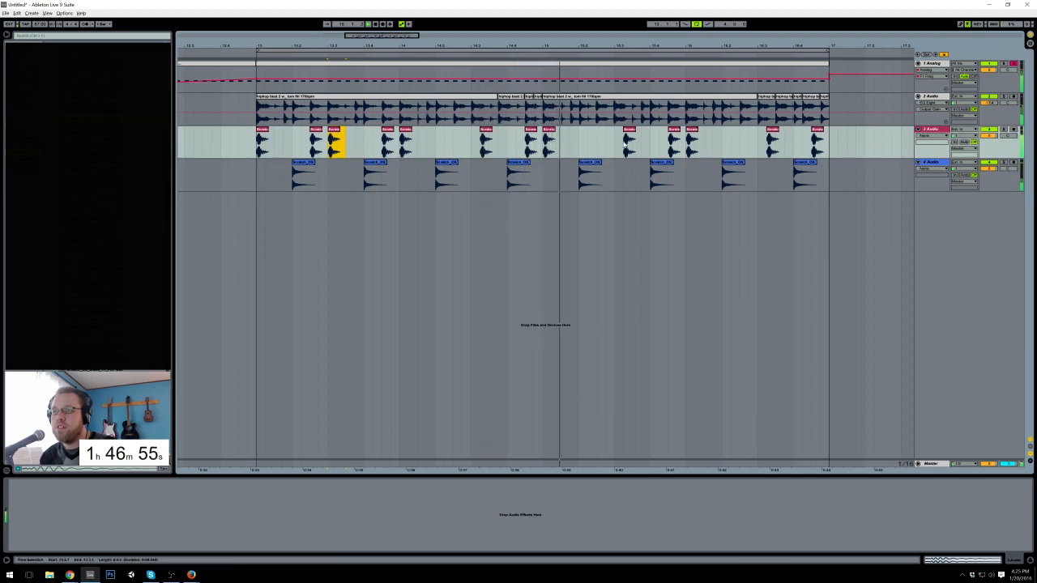
{"action": "left_click_drag", "start_coordinate": [627, 130], "coordinate": [601, 141]}
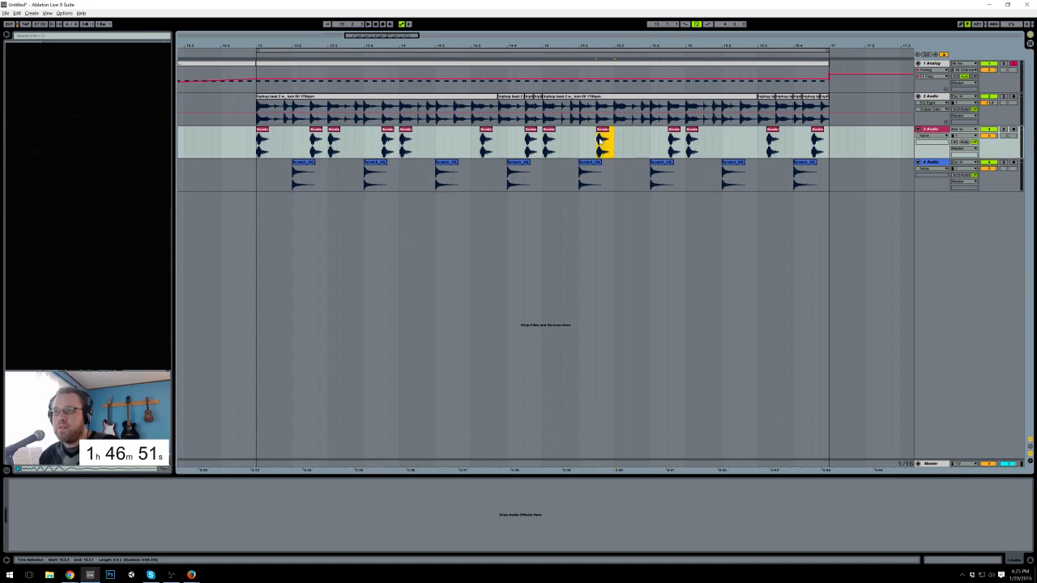
{"action": "key", "text": "ctrl+d"}
Step: Lower the clip gain of the kick at 13.2.3 and go through the kicks at 13.4.3, 14.4.3 and 15.4.3
{"action": "left_click", "coordinate": [602, 130]}
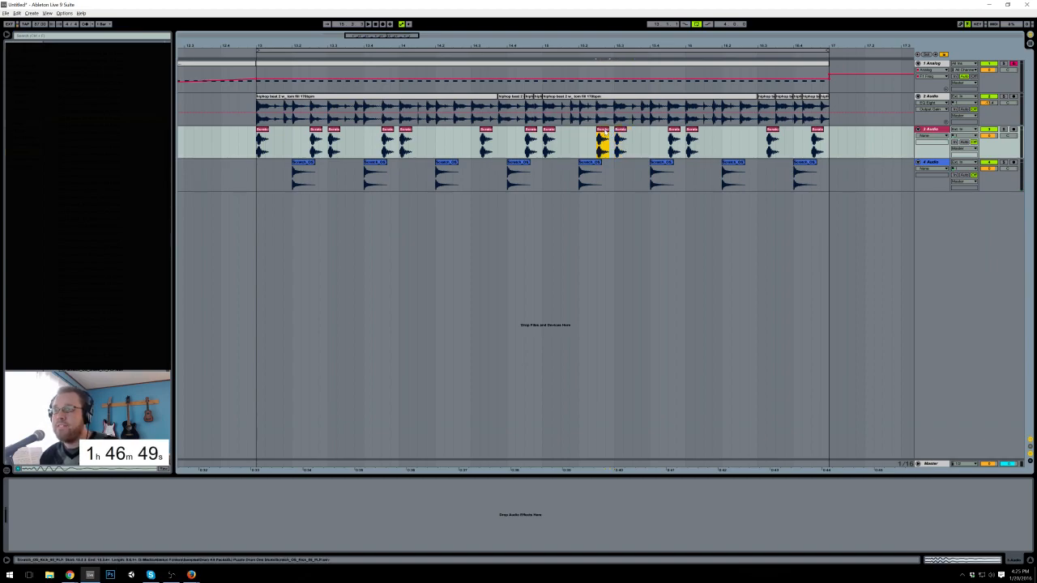
{"action": "double_click", "coordinate": [316, 141]}
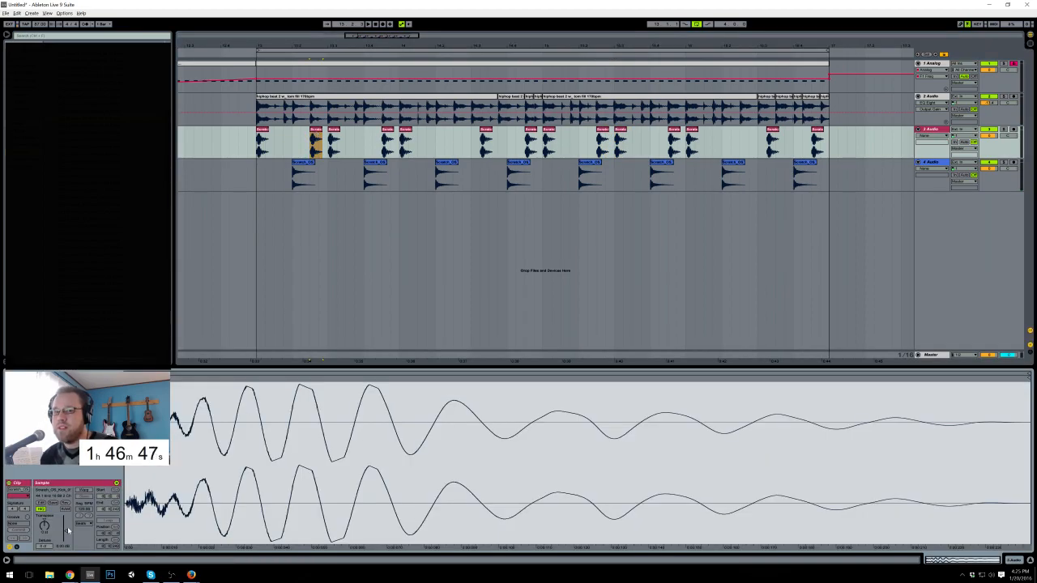
{"action": "left_click_drag", "start_coordinate": [67, 535], "coordinate": [67, 537]}
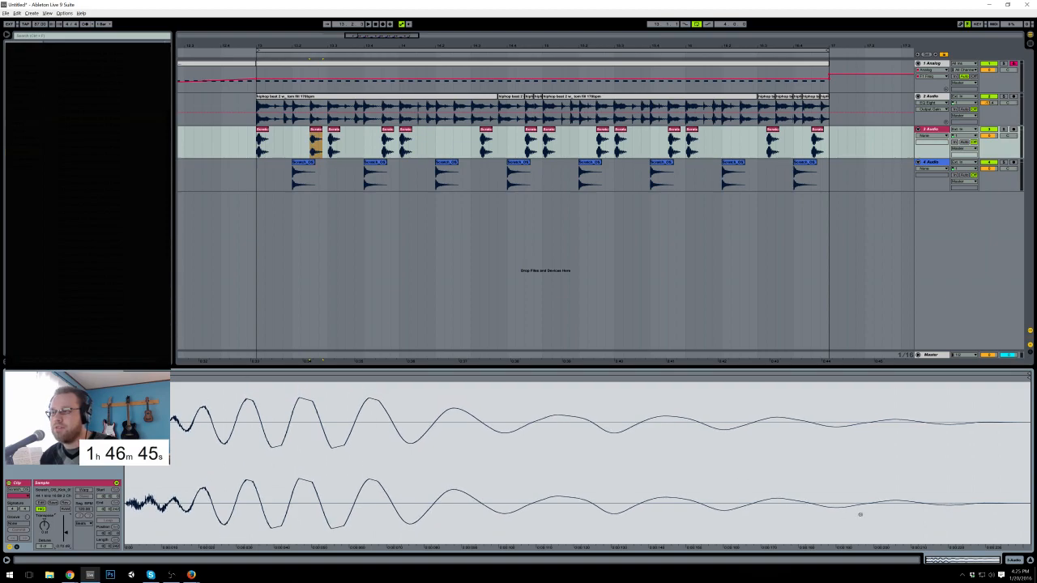
{"action": "left_click", "coordinate": [1012, 561]}
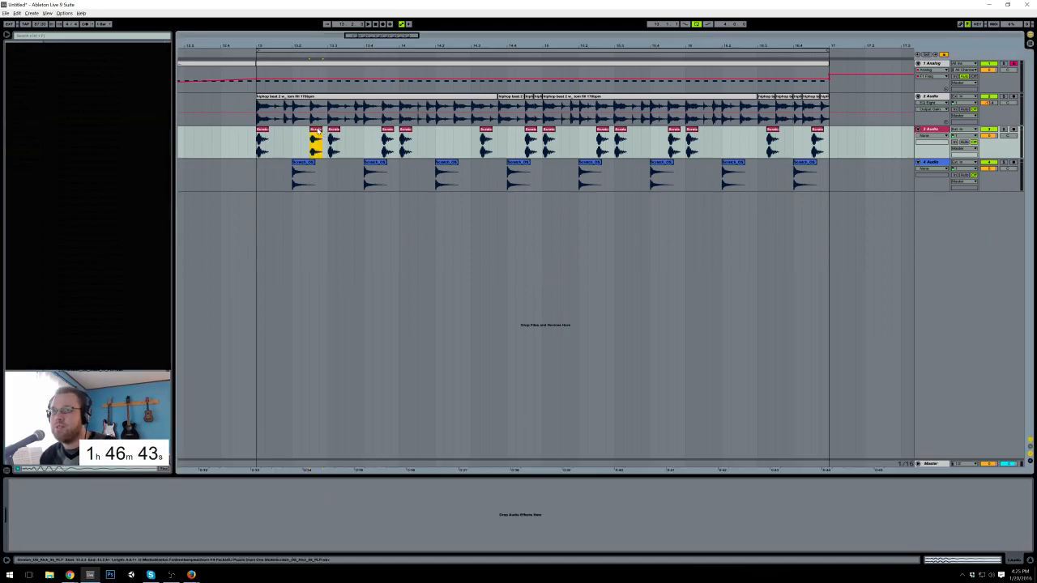
{"action": "left_click", "coordinate": [387, 142]}
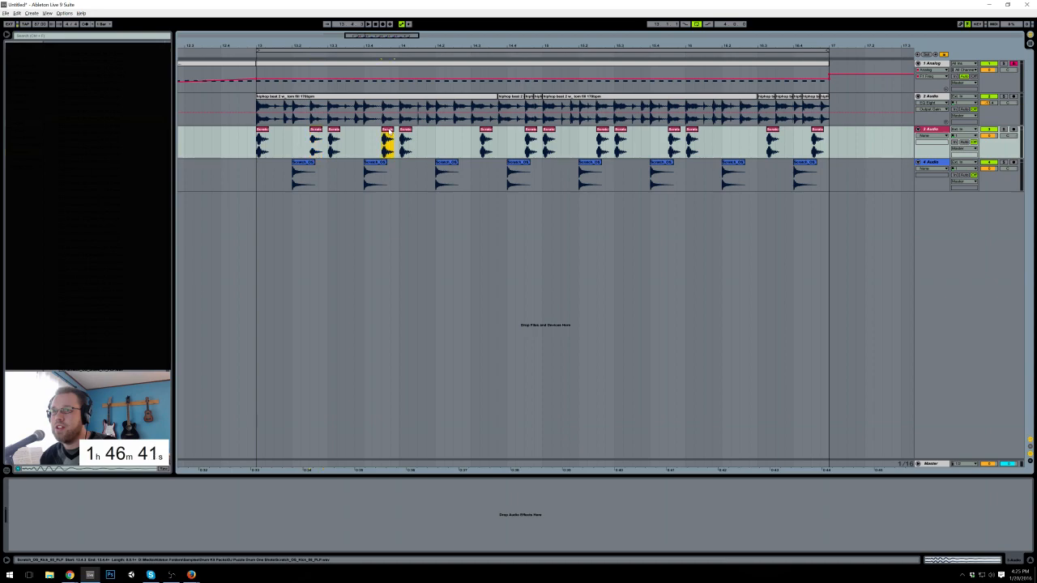
{"action": "left_click", "coordinate": [531, 141]}
{"action": "left_click", "coordinate": [674, 130]}
Step: Lower the kick track's volume and group the kick and snare tracks
{"action": "key", "text": "a"}
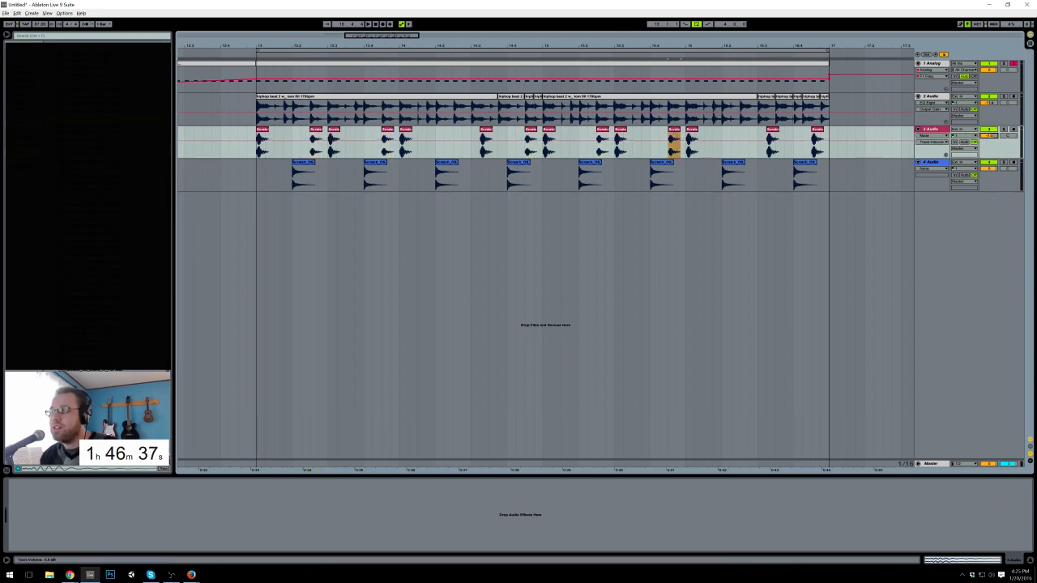
{"action": "left_click", "coordinate": [933, 167]}
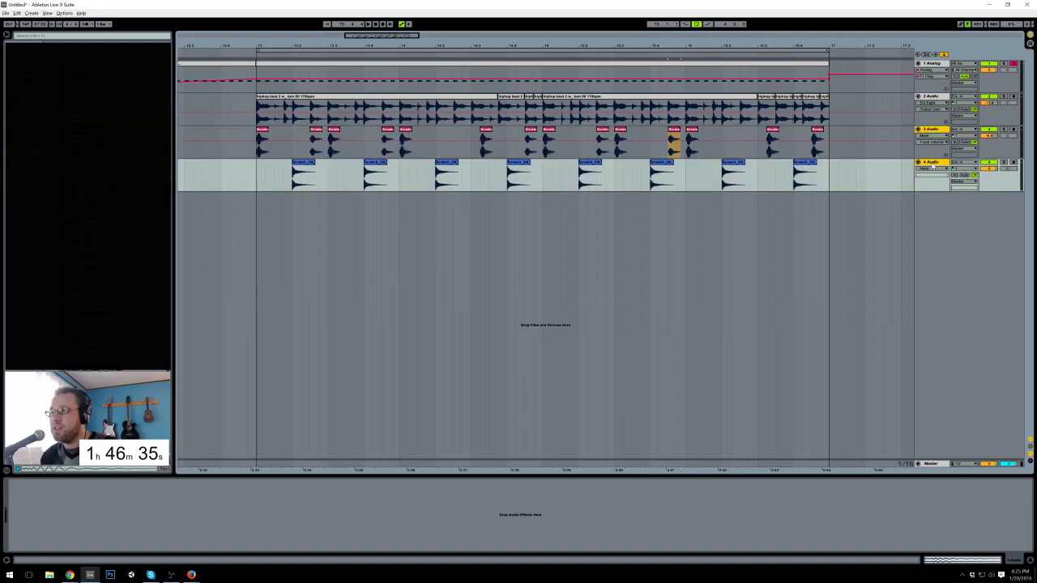
{"action": "key", "text": "ctrl+g"}
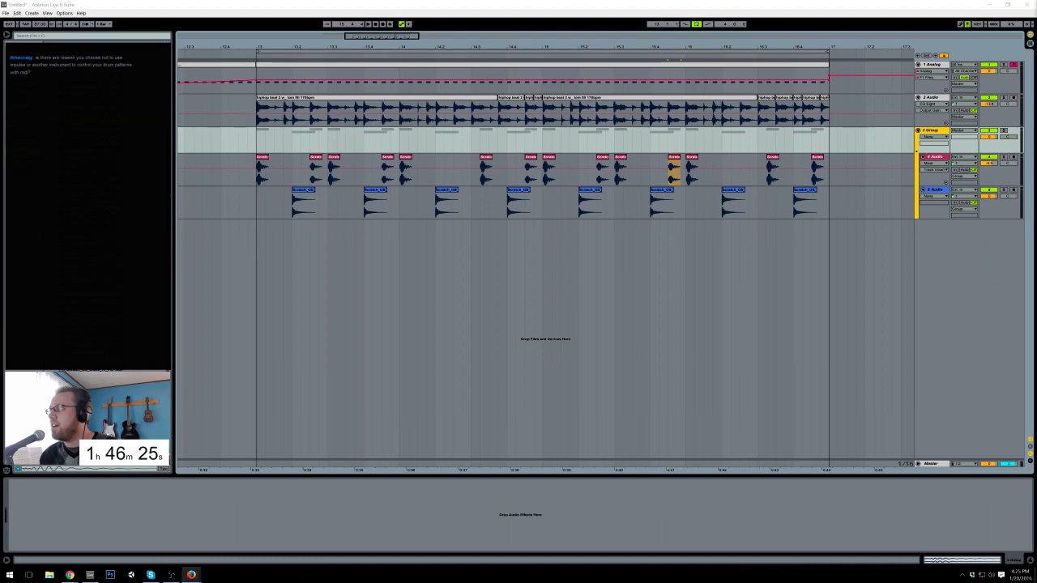
{"action": "left_click", "coordinate": [453, 5]}
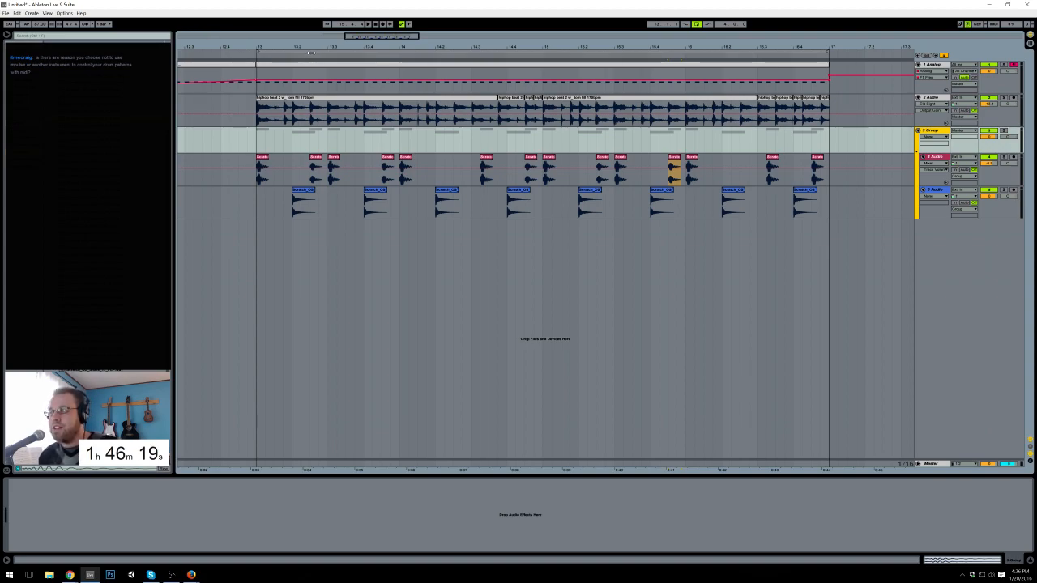
{"action": "left_click", "coordinate": [255, 109]}
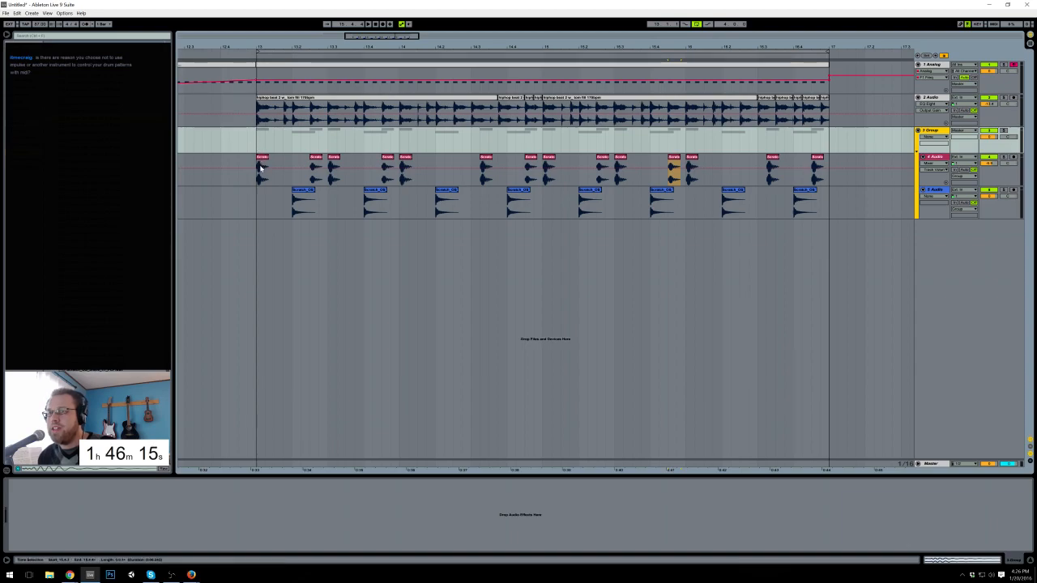
{"action": "left_click_drag", "start_coordinate": [260, 201], "coordinate": [810, 179]}
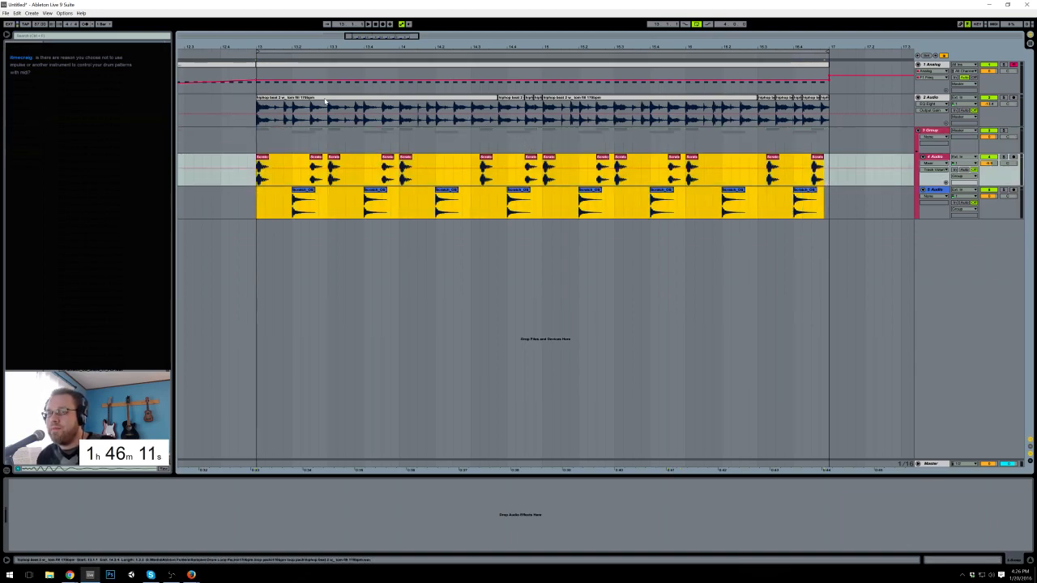
{"action": "left_click", "coordinate": [502, 107]}
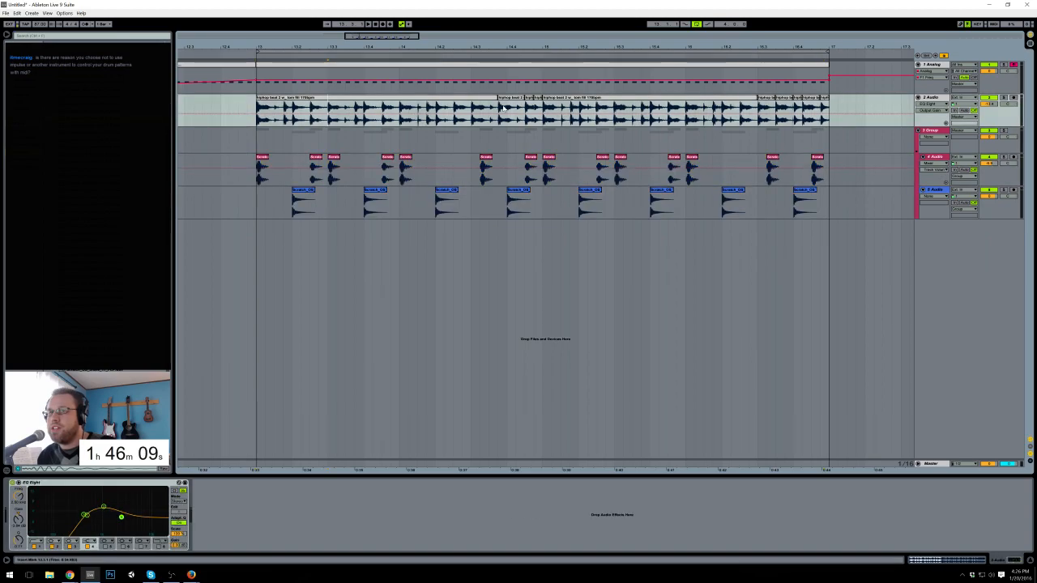
{"action": "left_click", "coordinate": [501, 113]}
{"action": "left_click", "coordinate": [565, 106]}
{"action": "left_click_drag", "start_coordinate": [472, 113], "coordinate": [827, 110]}
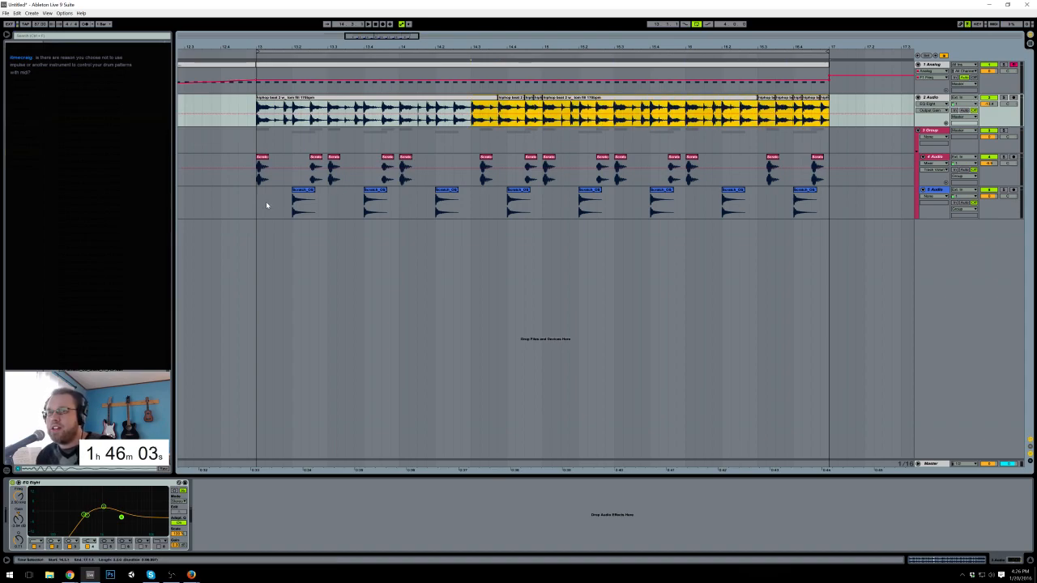
{"action": "left_click", "coordinate": [261, 203]}
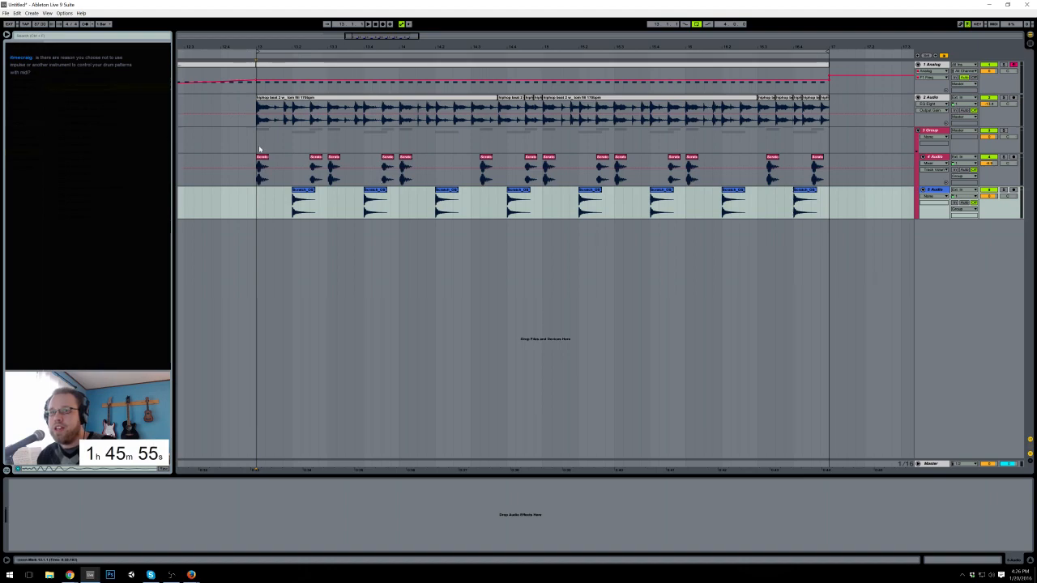
Step: Add a Compressor to the kick and snare group and play the pattern from bar 13
{"action": "left_click", "coordinate": [328, 140]}
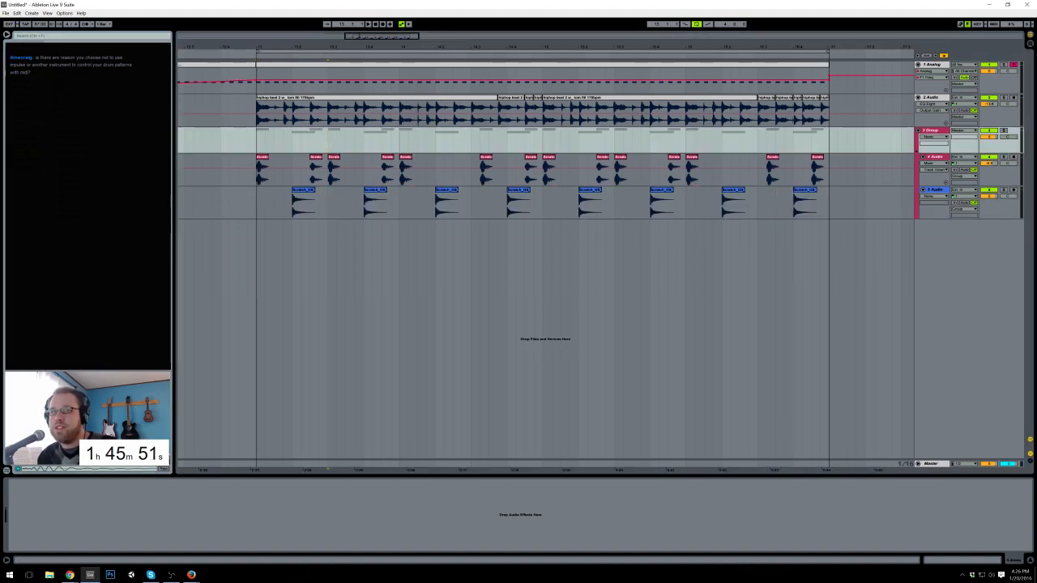
{"action": "left_click_drag", "start_coordinate": [64, 260], "coordinate": [81, 509]}
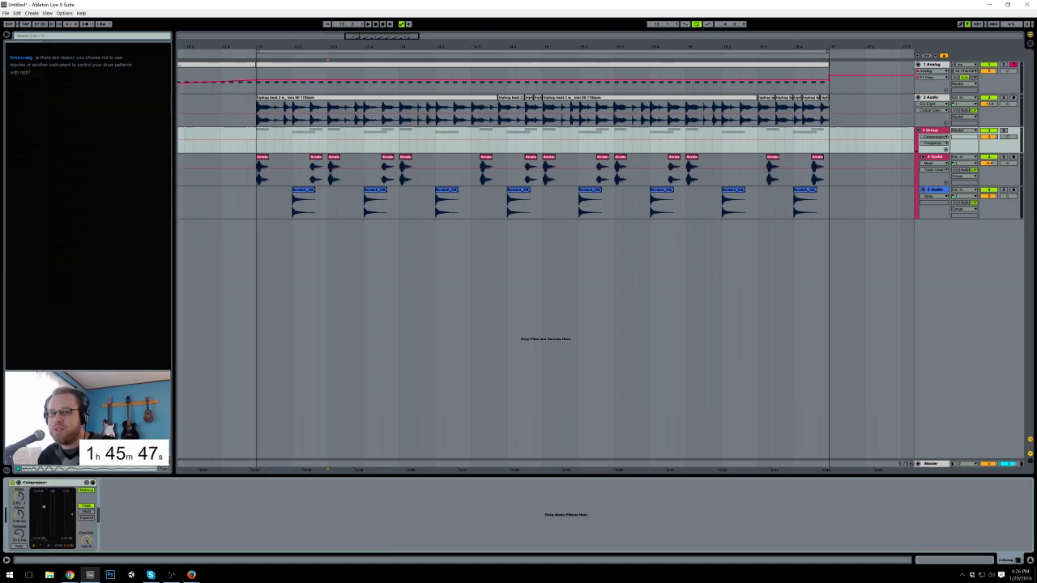
{"action": "key", "text": "space"}
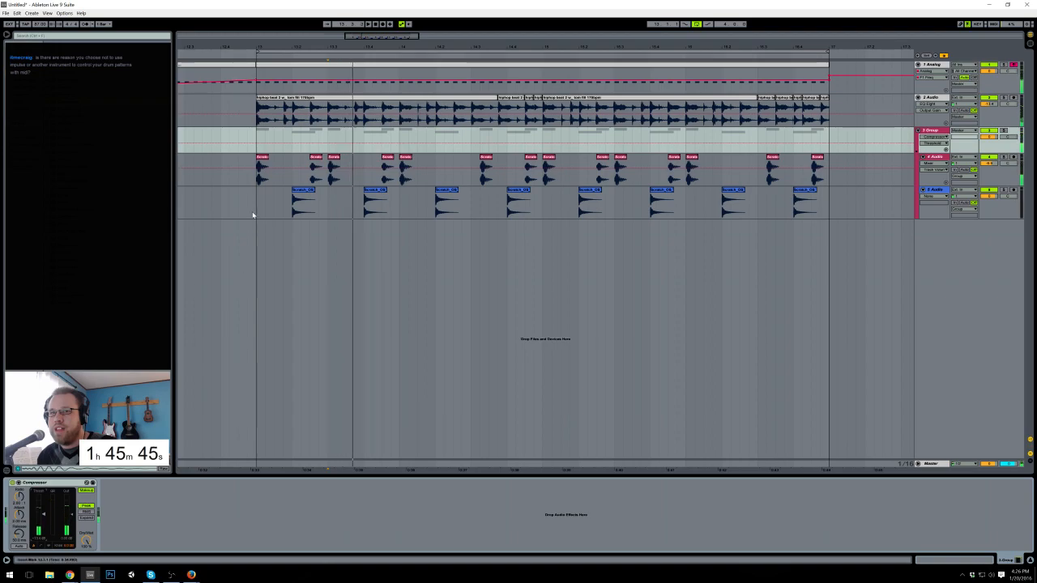
Step: Lower the volumes of the drum group and snare track and adjust the Compressor's threshold during playback
{"action": "left_click", "coordinate": [252, 211]}
{"action": "left_click", "coordinate": [587, 129]}
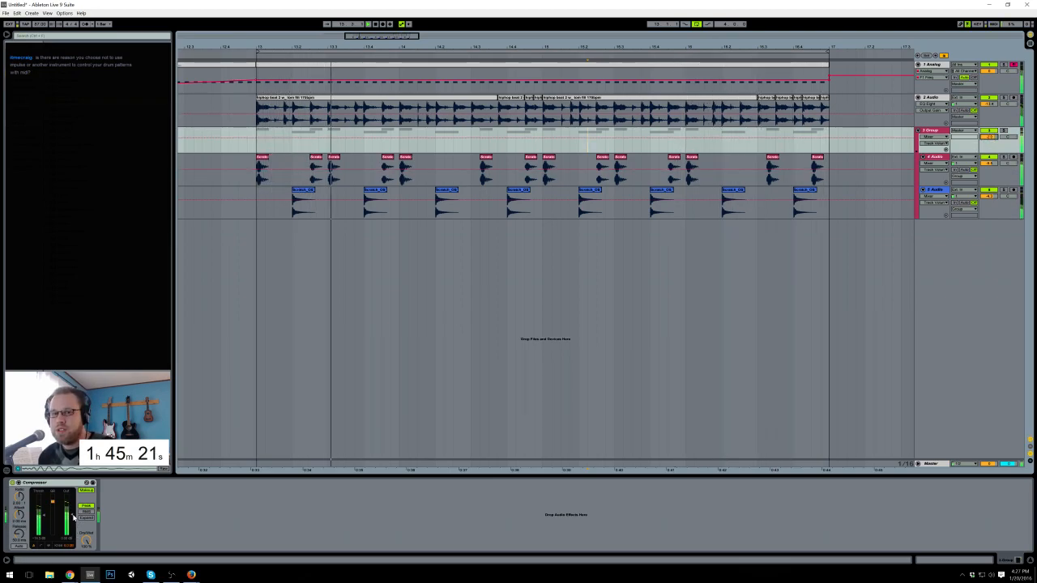
{"action": "left_click", "coordinate": [47, 519]}
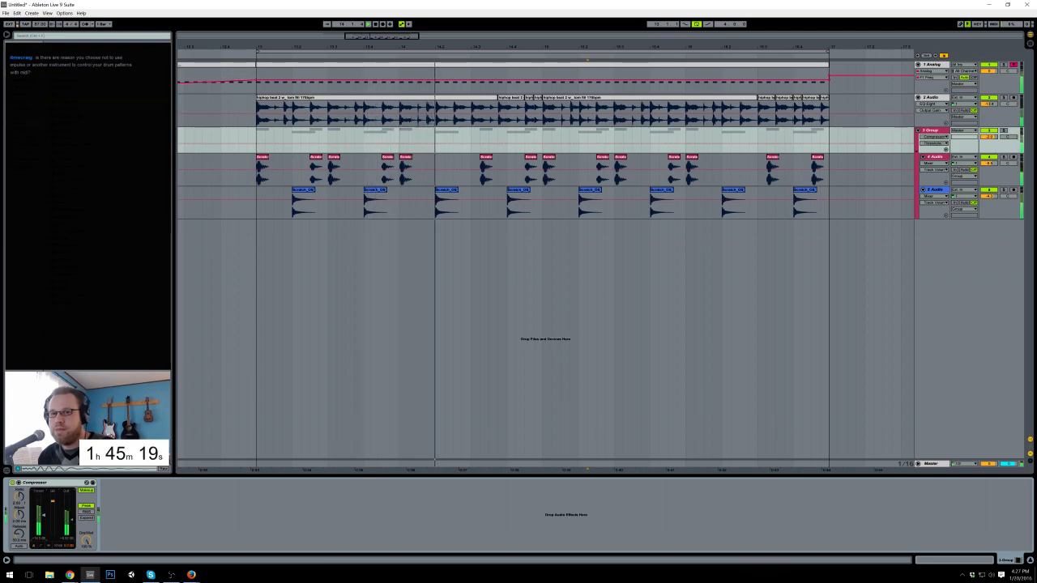
{"action": "left_click", "coordinate": [500, 268]}
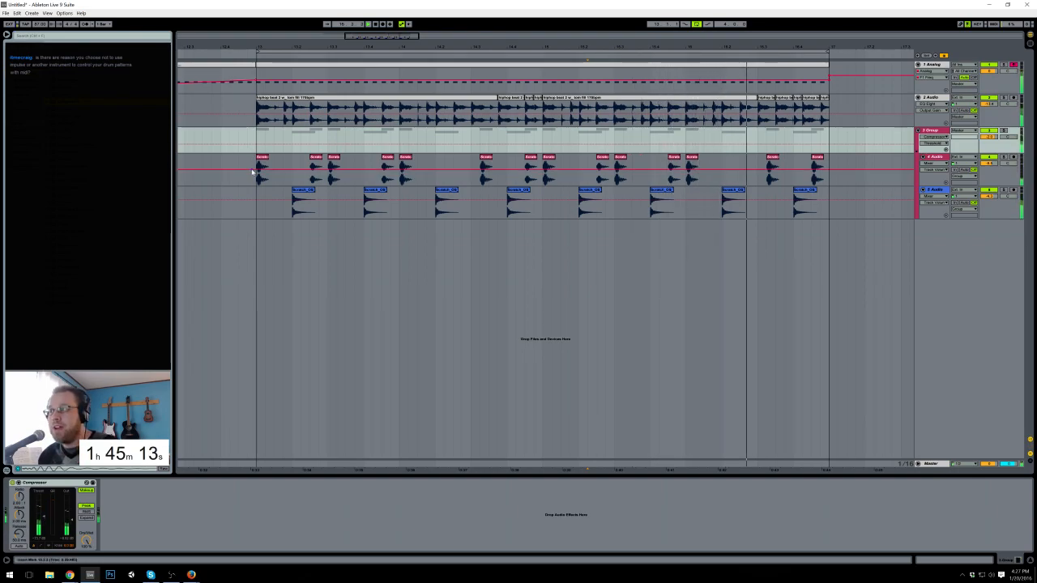
{"action": "left_click", "coordinate": [258, 182]}
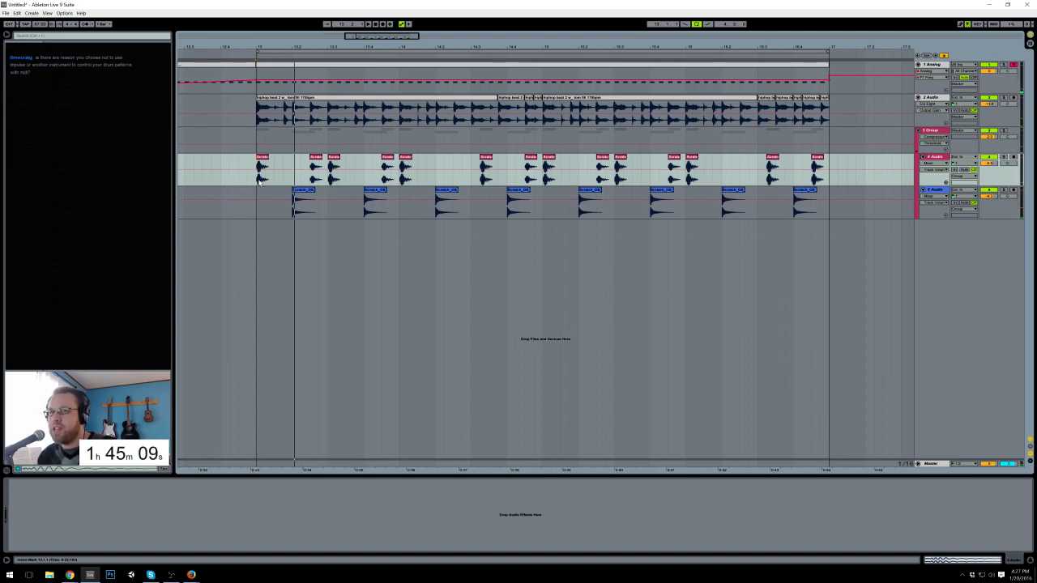
{"action": "left_click_drag", "start_coordinate": [257, 182], "coordinate": [838, 200]}
{"action": "left_click", "coordinate": [415, 209]}
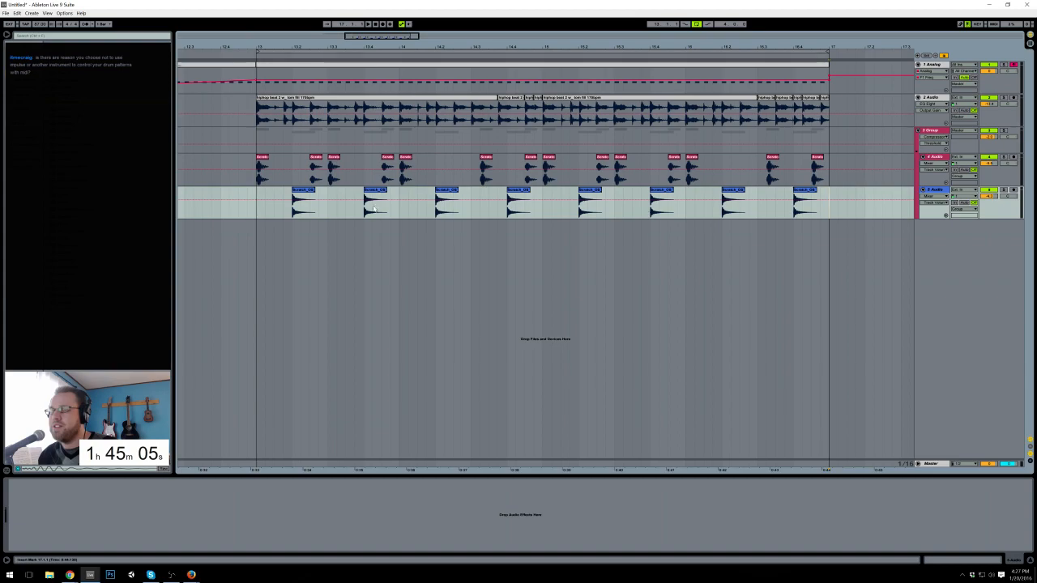
{"action": "left_click", "coordinate": [259, 182]}
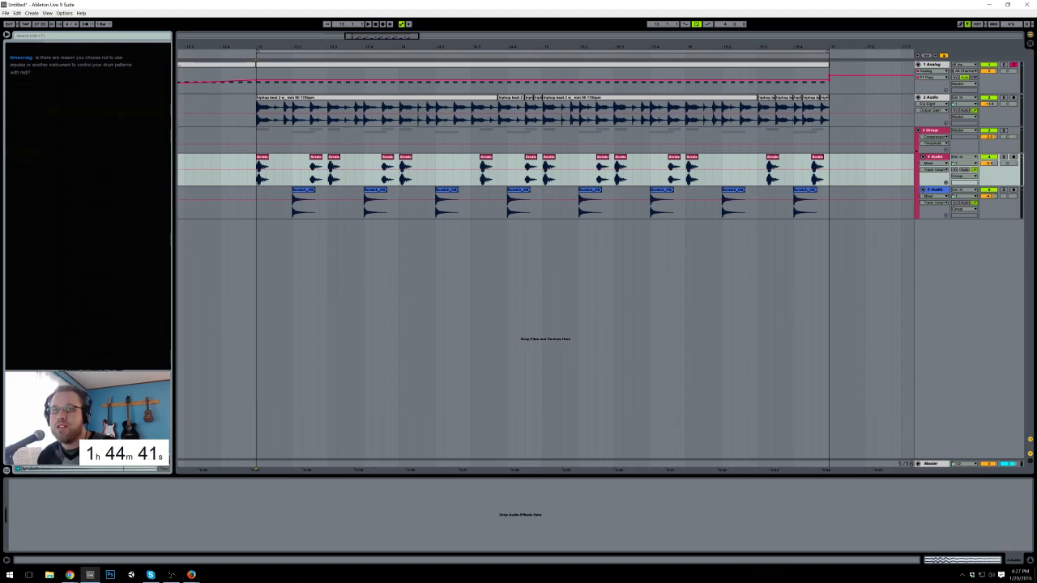
Step: Place a hi-hat sample on a new audio track at bar 13 and duplicate it to 13.1.3
{"action": "left_click", "coordinate": [256, 236]}
{"action": "mouse_move", "coordinate": [256, 236]}
{"action": "left_mouse_down"}
{"action": "mouse_move", "coordinate": [293, 237]}
{"action": "mouse_move", "coordinate": [258, 237]}
{"action": "left_mouse_up"}
{"action": "key", "text": "ctrl+d"}
{"action": "left_click", "coordinate": [297, 194]}
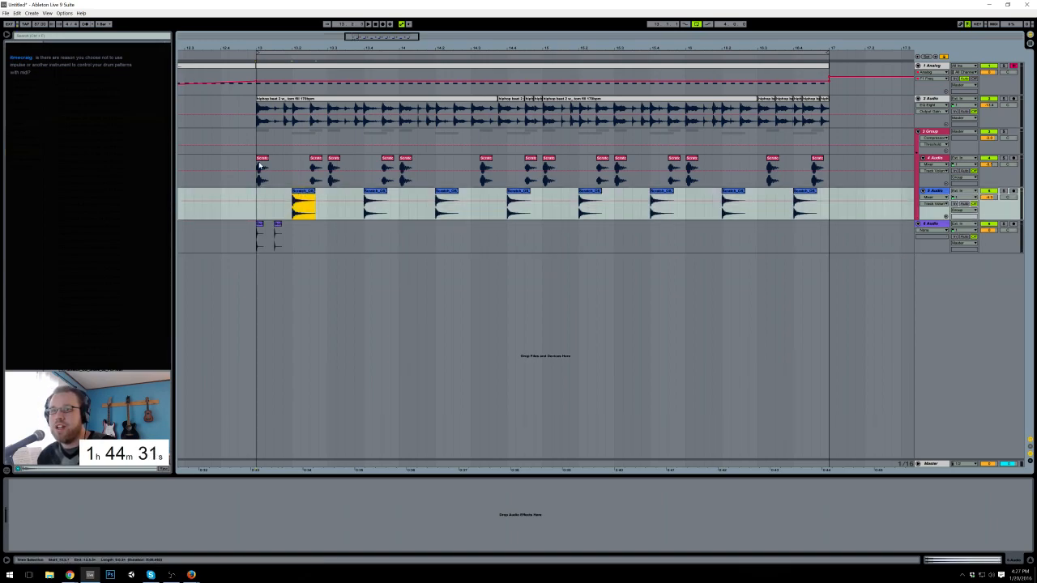
{"action": "left_click", "coordinate": [349, 69]}
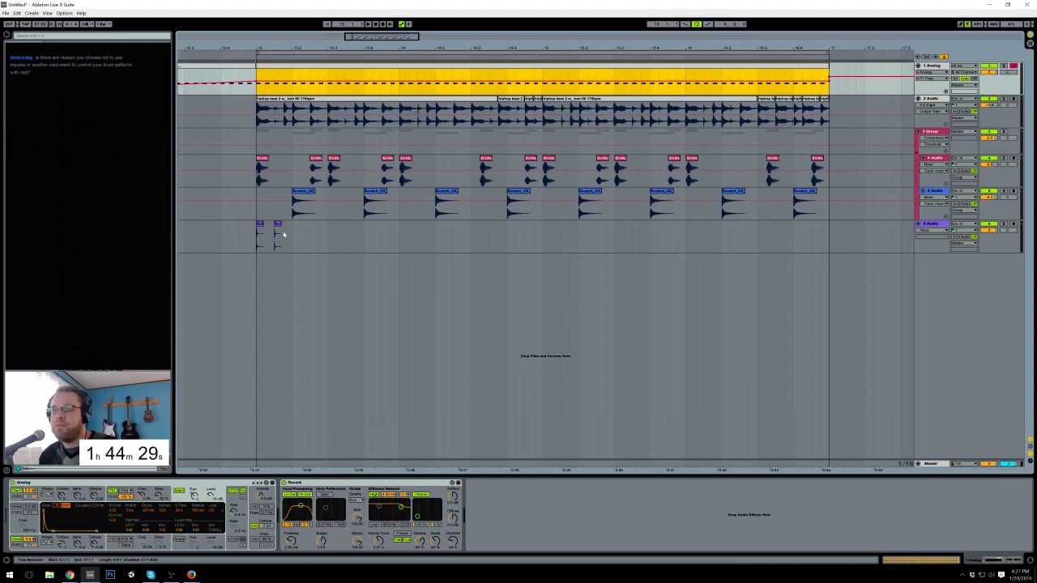
{"action": "left_click_drag", "start_coordinate": [292, 230], "coordinate": [257, 236]}
{"action": "key", "text": "ctrl+d"}
{"action": "key", "text": "ctrl+d"}
{"action": "key", "text": "ctrl+d"}
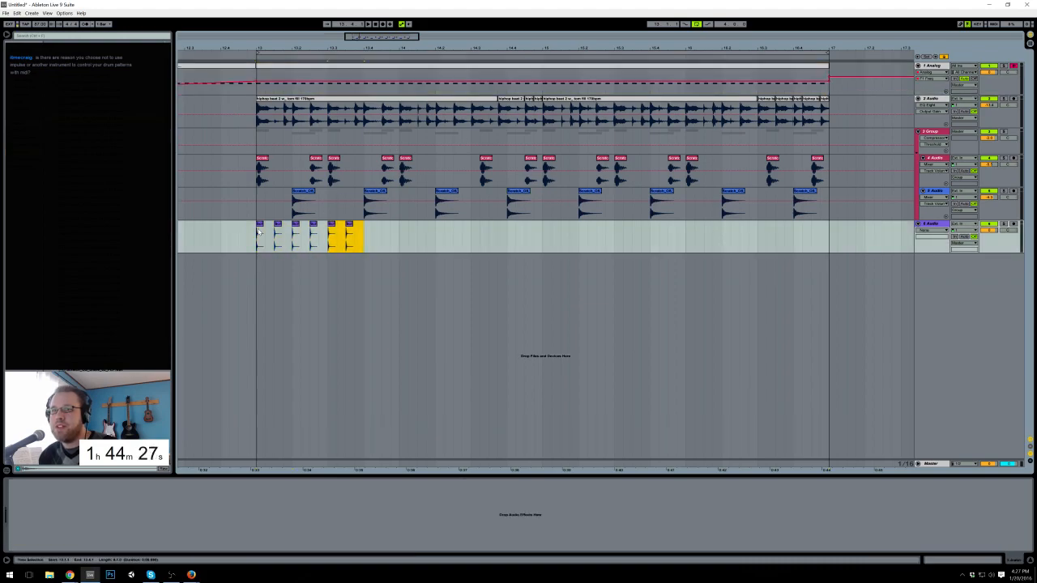
{"action": "left_click", "coordinate": [277, 233]}
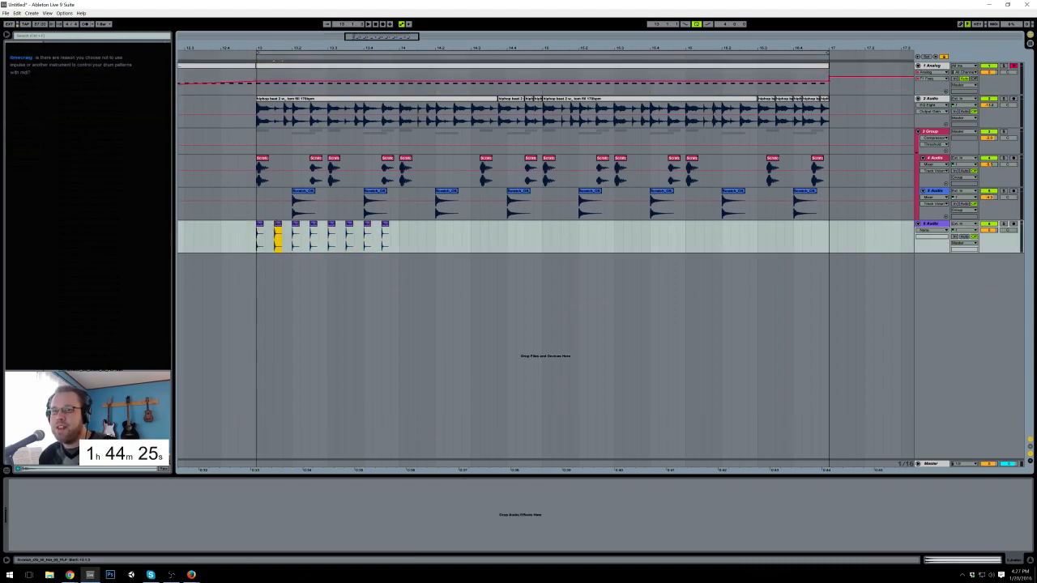
{"action": "left_click_drag", "start_coordinate": [390, 236], "coordinate": [294, 240]}
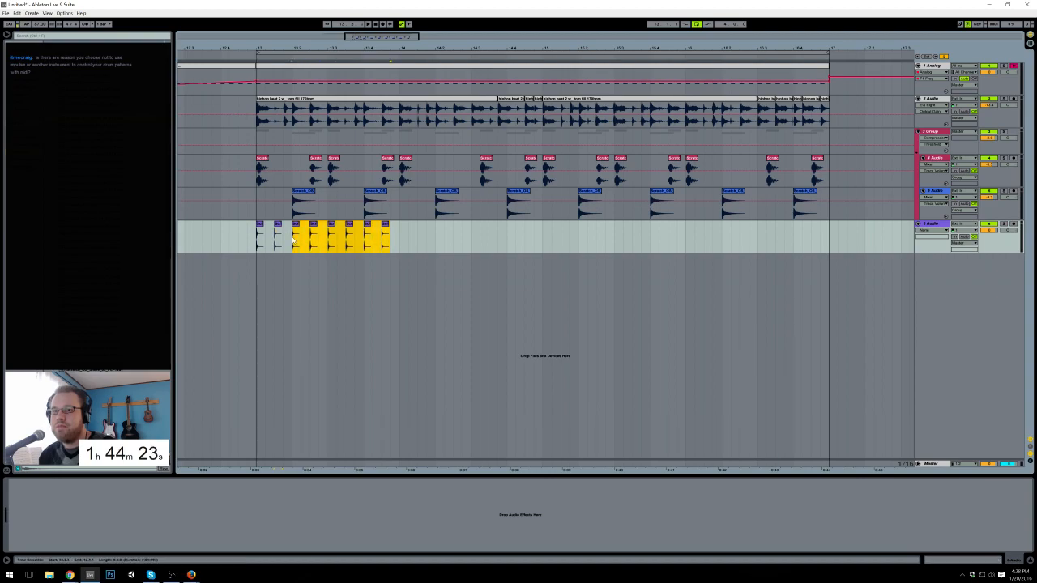
{"action": "key", "text": "Delete"}
Step: Lower the clip gain of the second hi-hat and duplicate the two-hit pair three times to fill bar 13
{"action": "double_click", "coordinate": [278, 235]}
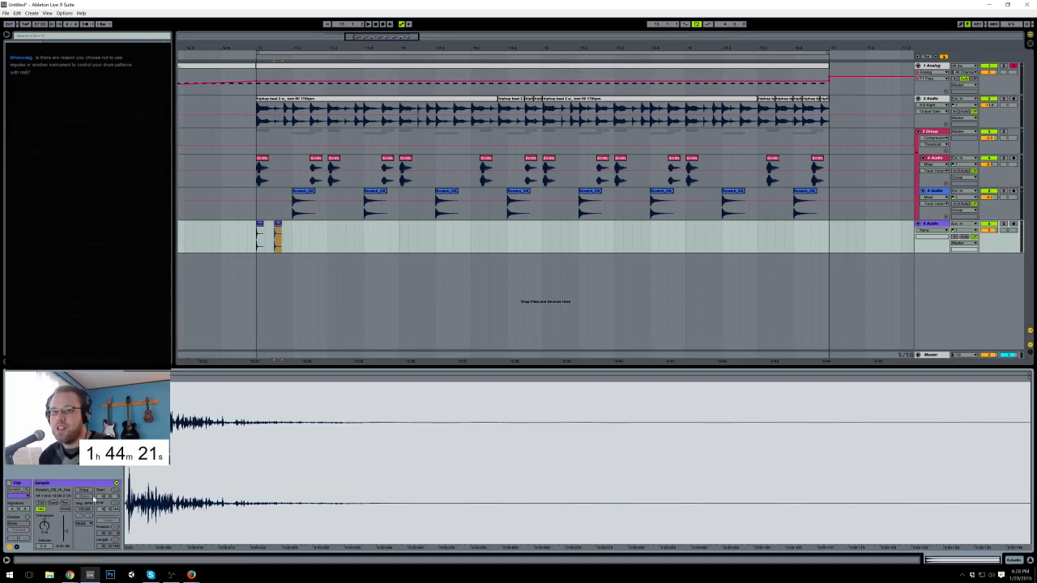
{"action": "left_click_drag", "start_coordinate": [66, 533], "coordinate": [67, 537]}
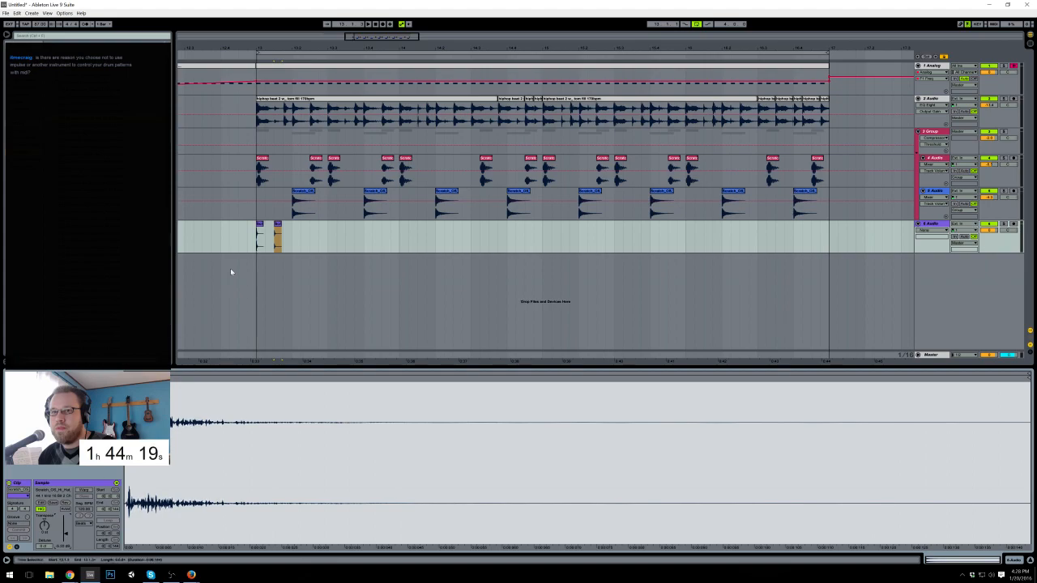
{"action": "left_click_drag", "start_coordinate": [297, 236], "coordinate": [254, 239]}
{"action": "key", "text": "ctrl+d"}
{"action": "key", "text": "ctrl+d"}
{"action": "key", "text": "ctrl+d"}
Step: Duplicate bar 13's hi-hats three times up to bar 17 and adjust the hi-hat track's panning
{"action": "left_click", "coordinate": [254, 237], "text": "shift"}
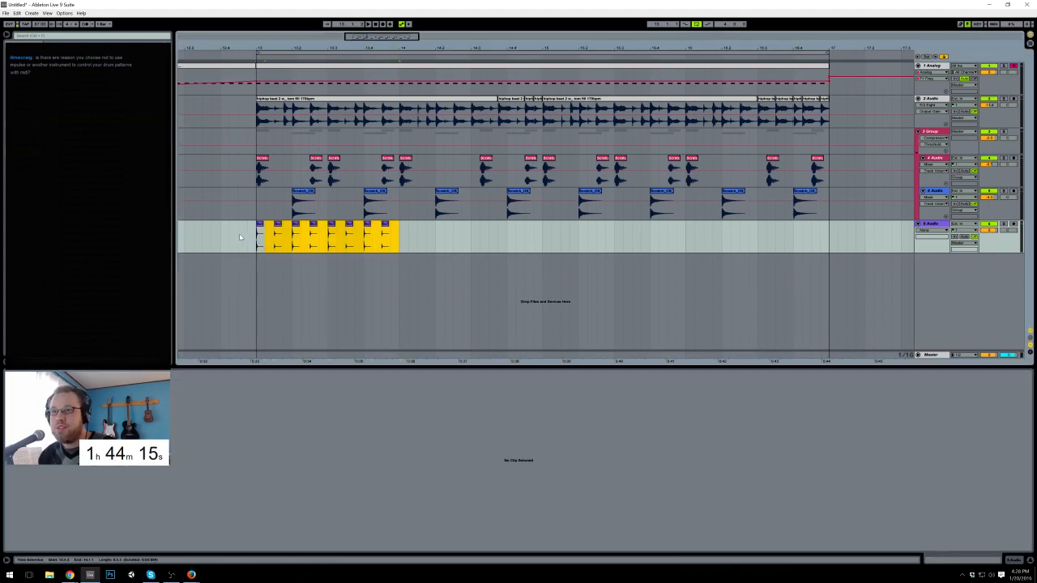
{"action": "key", "text": "ctrl+d"}
{"action": "key", "text": "ctrl+d"}
{"action": "key", "text": "ctrl+d"}
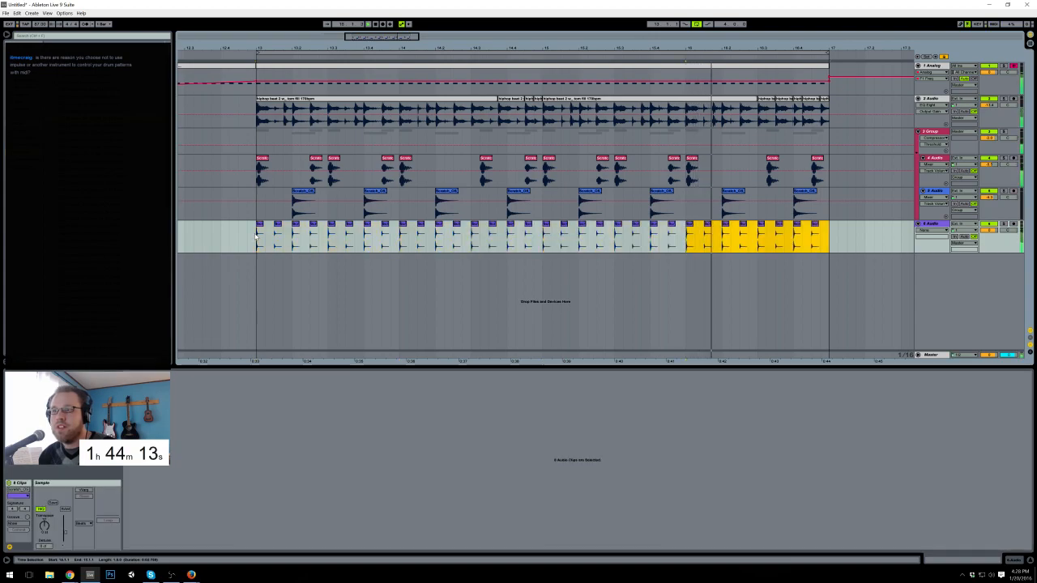
{"action": "left_click_drag", "start_coordinate": [1008, 230], "coordinate": [1008, 236]}
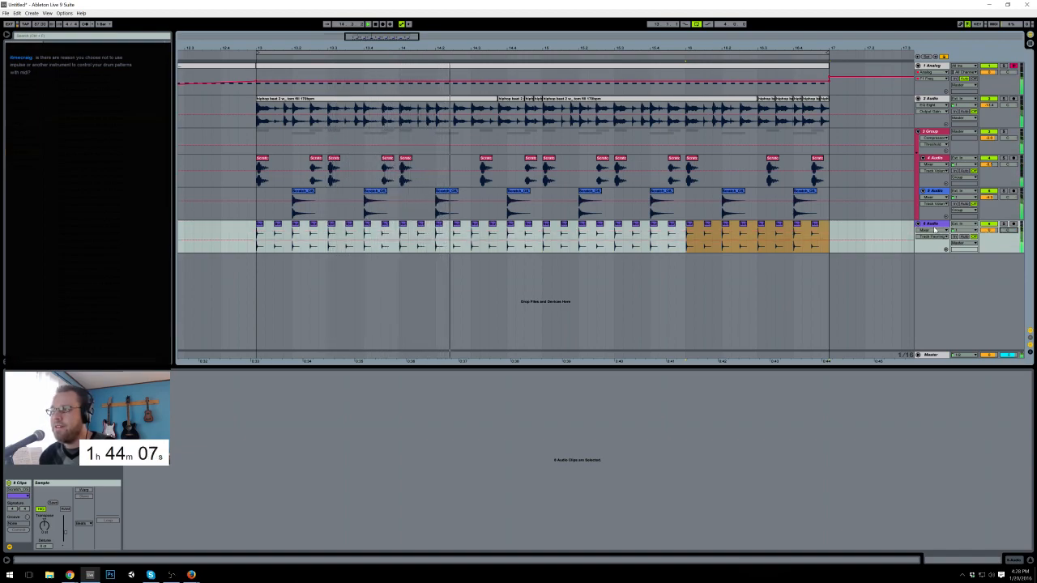
Step: Replace all the hi-hats with a different hi-hat sample placed at bar 13 and duplicated to 13.1.3
{"action": "key", "text": "shift+Tab"}
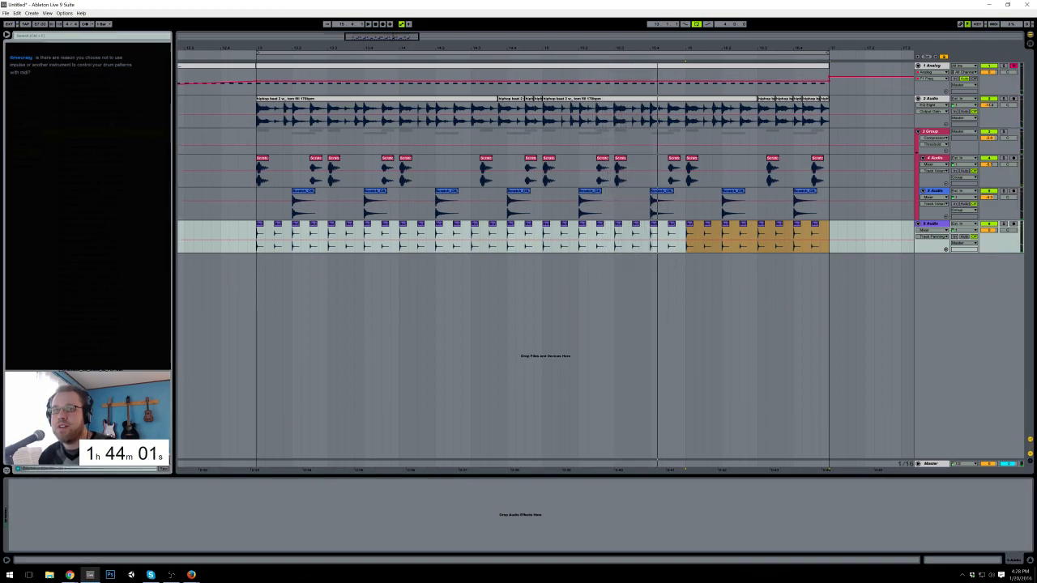
{"action": "left_click_drag", "start_coordinate": [89, 125], "coordinate": [262, 228]}
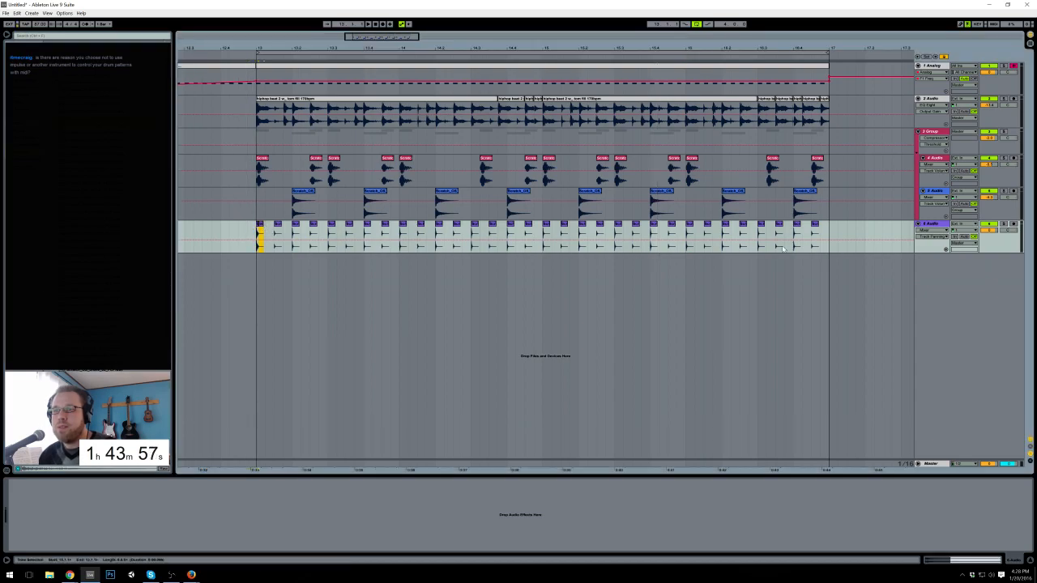
{"action": "left_click", "coordinate": [827, 230], "text": "shift"}
{"action": "key", "text": "Delete"}
{"action": "left_click", "coordinate": [275, 232]}
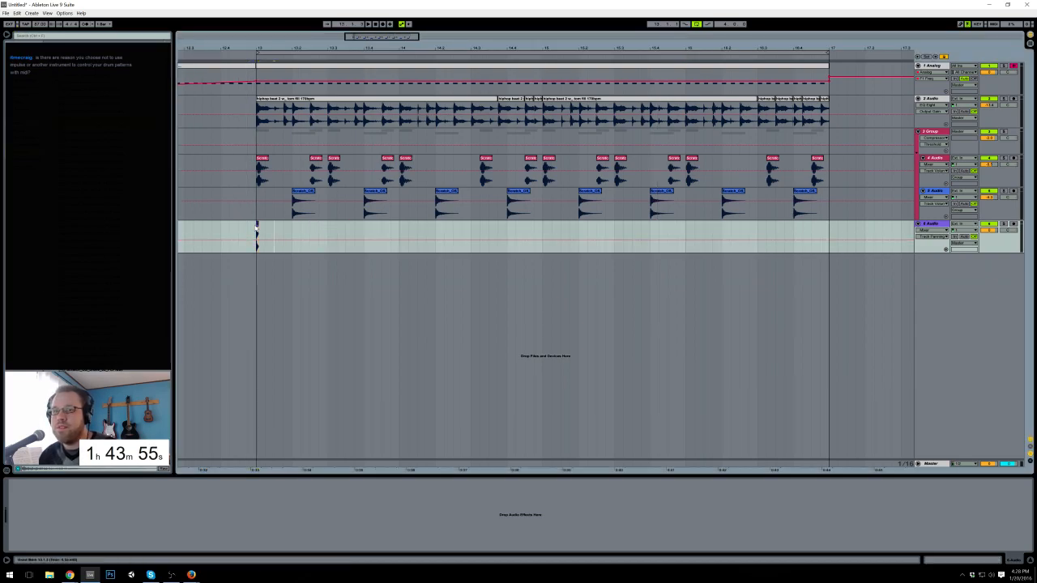
{"action": "left_click", "coordinate": [257, 224]}
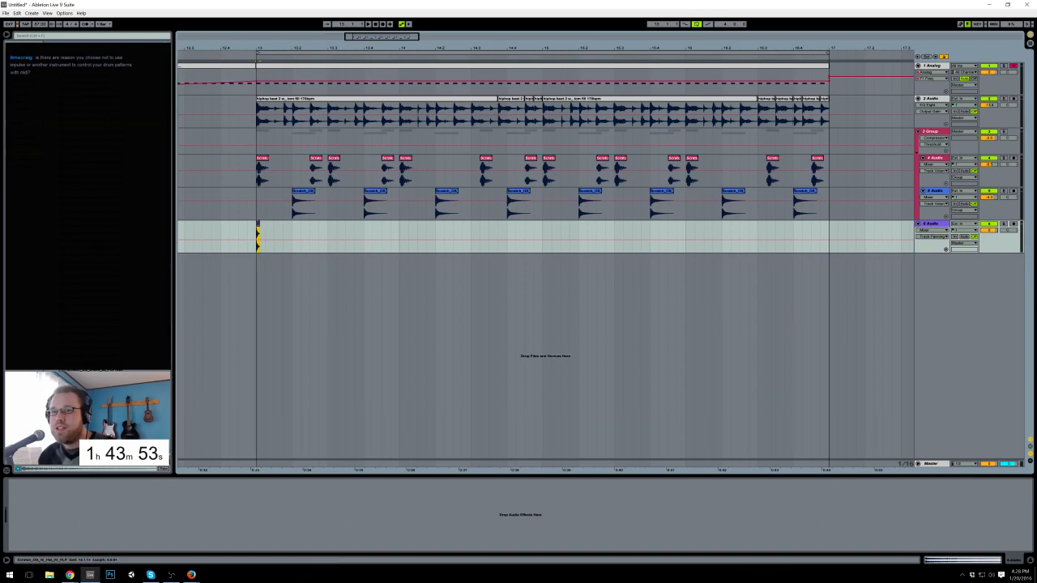
{"action": "left_click_drag", "start_coordinate": [265, 229], "coordinate": [257, 230]}
{"action": "left_click", "coordinate": [276, 230]}
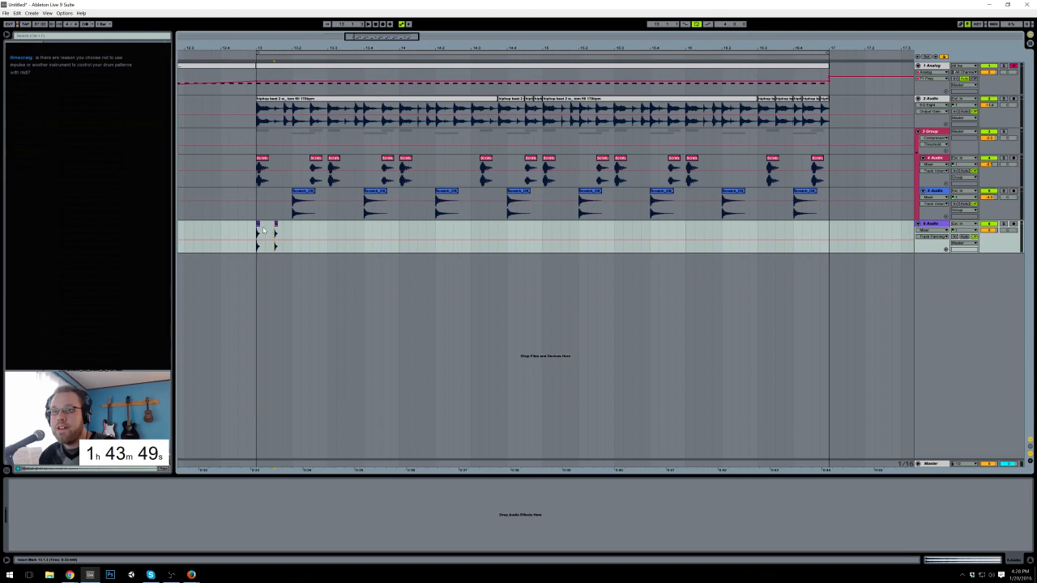
Step: Lower the clip gain of the new hi-hat at 13.1.3
{"action": "left_click", "coordinate": [276, 224]}
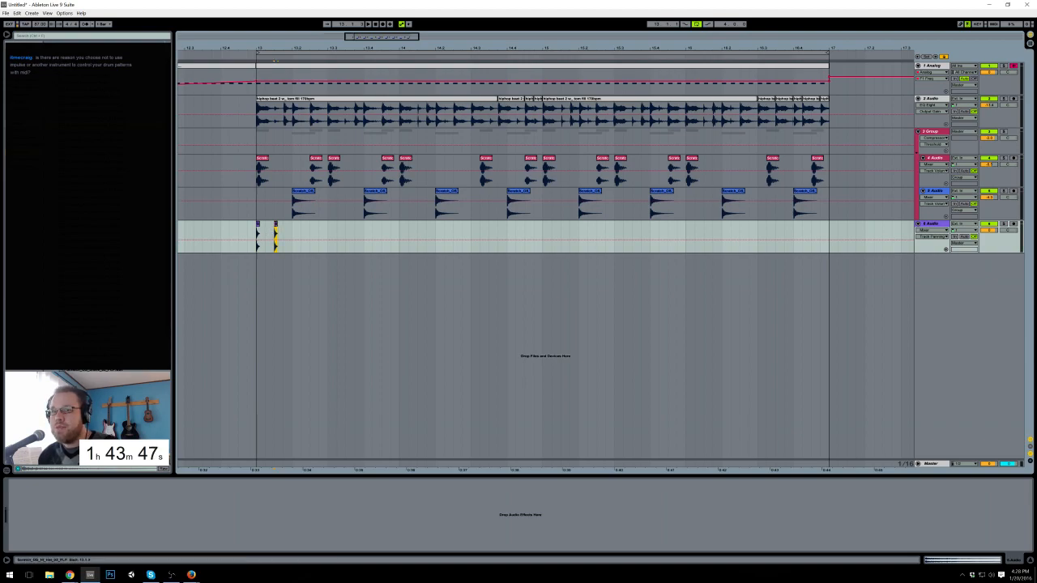
{"action": "double_click", "coordinate": [276, 224]}
{"action": "left_click_drag", "start_coordinate": [66, 531], "coordinate": [66, 536]}
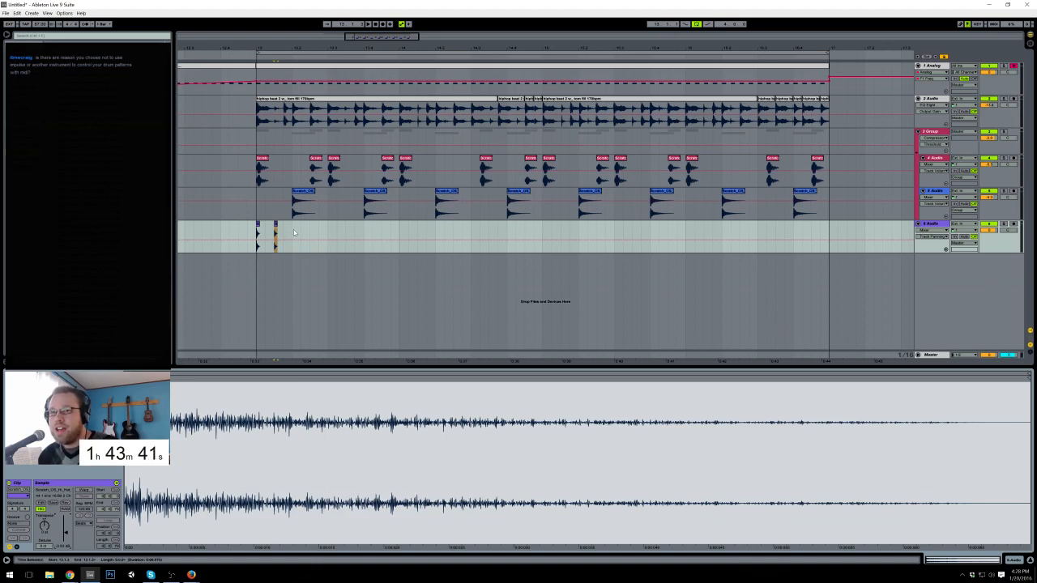
Step: Duplicate the new two-hit hi-hat pair three times to fill bar 13 and play it back
{"action": "left_click_drag", "start_coordinate": [294, 232], "coordinate": [261, 232]}
{"action": "key", "text": "ctrl+d"}
{"action": "key", "text": "ctrl+d"}
{"action": "key", "text": "ctrl+d"}
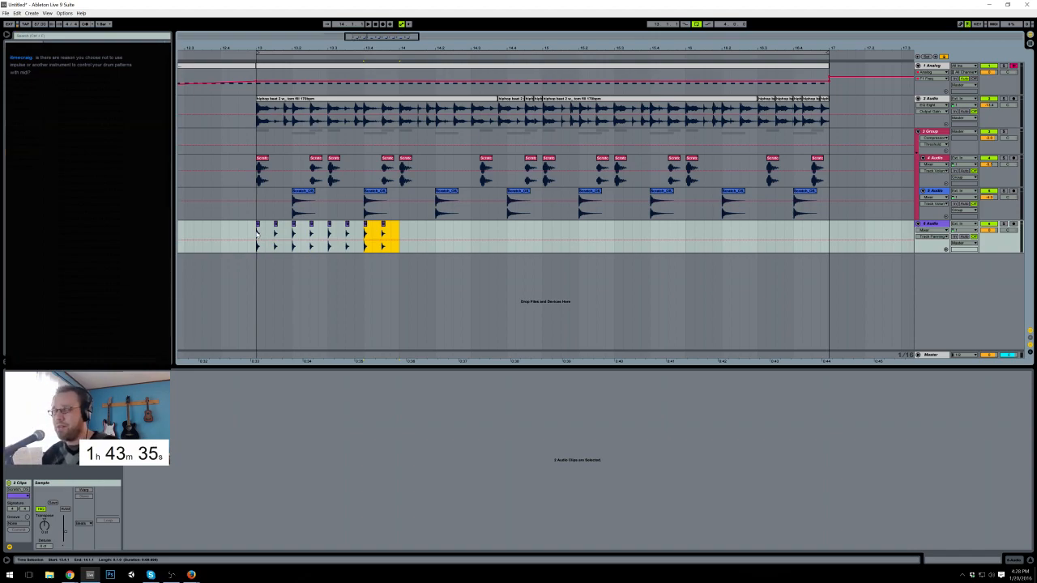
{"action": "left_click", "coordinate": [256, 234]}
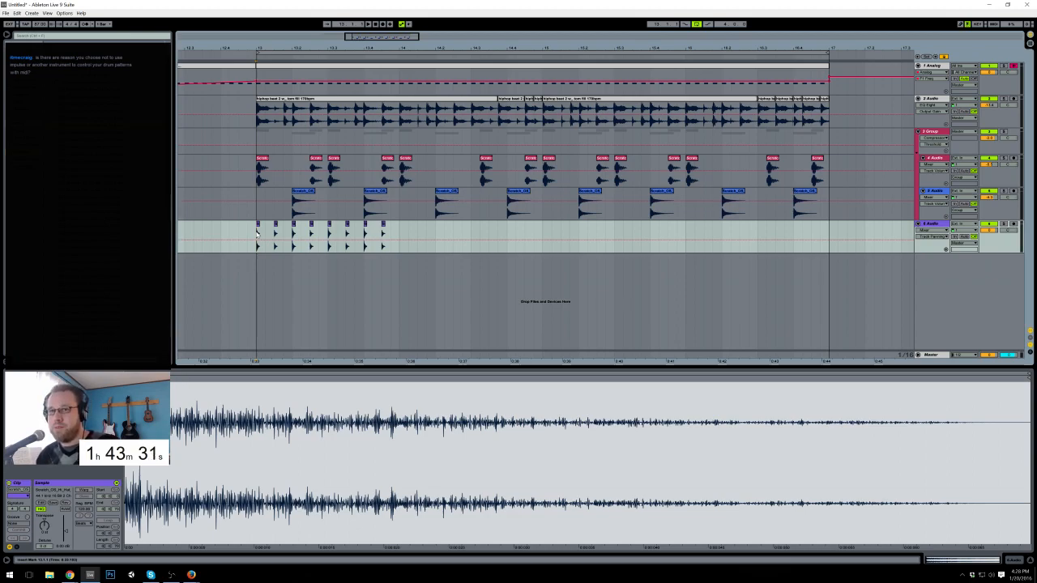
{"action": "key", "text": "space"}
{"action": "key", "text": "space"}
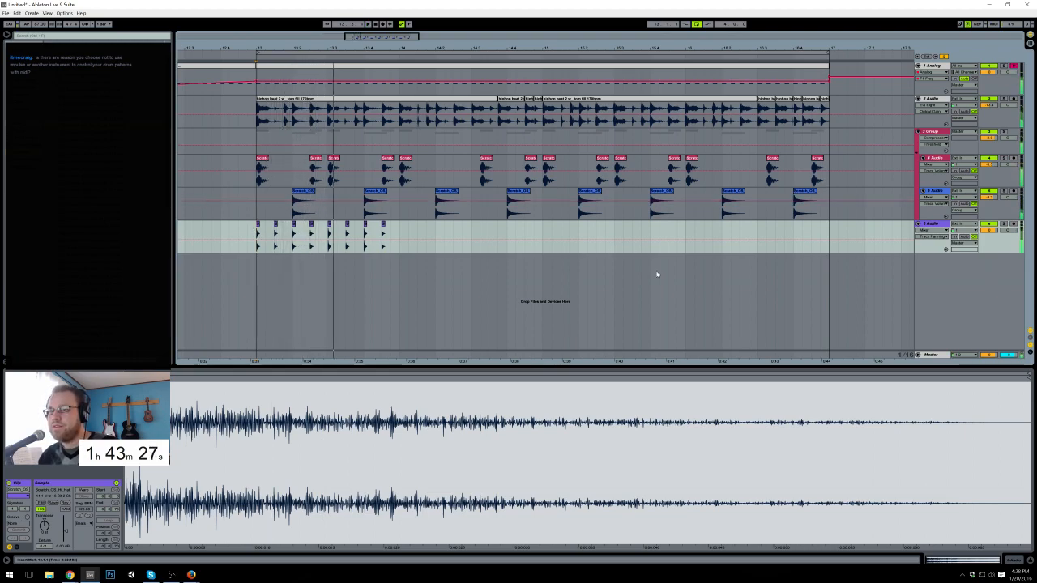
Step: Add EQ Eight to the hi-hat track and cut its low frequencies while looping bar 13
{"action": "left_click", "coordinate": [1015, 561]}
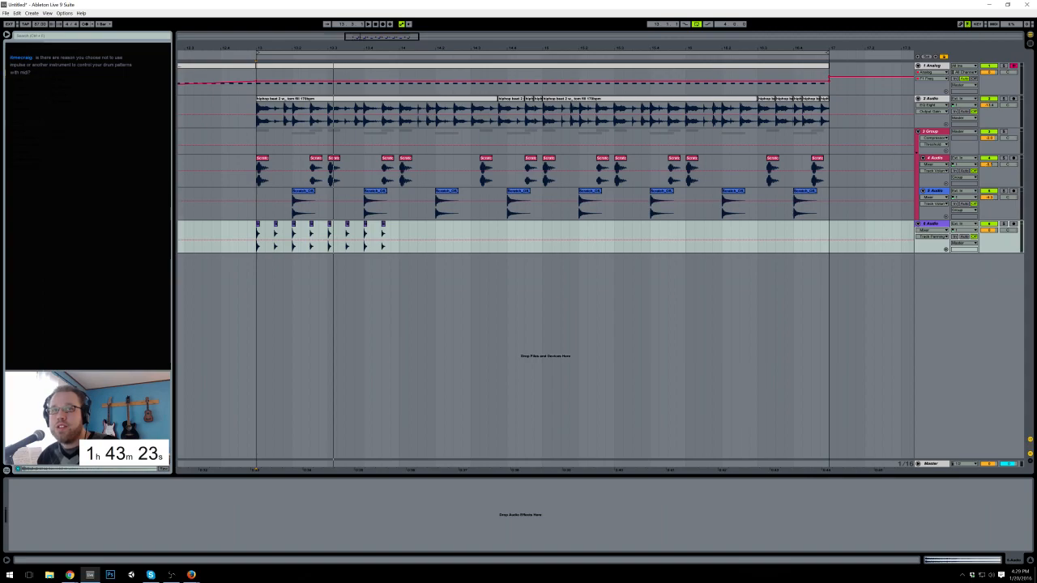
{"action": "left_click_drag", "start_coordinate": [96, 124], "coordinate": [96, 523]}
{"action": "left_click_drag", "start_coordinate": [397, 225], "coordinate": [252, 240]}
{"action": "left_click", "coordinate": [256, 237]}
{"action": "key", "text": "space"}
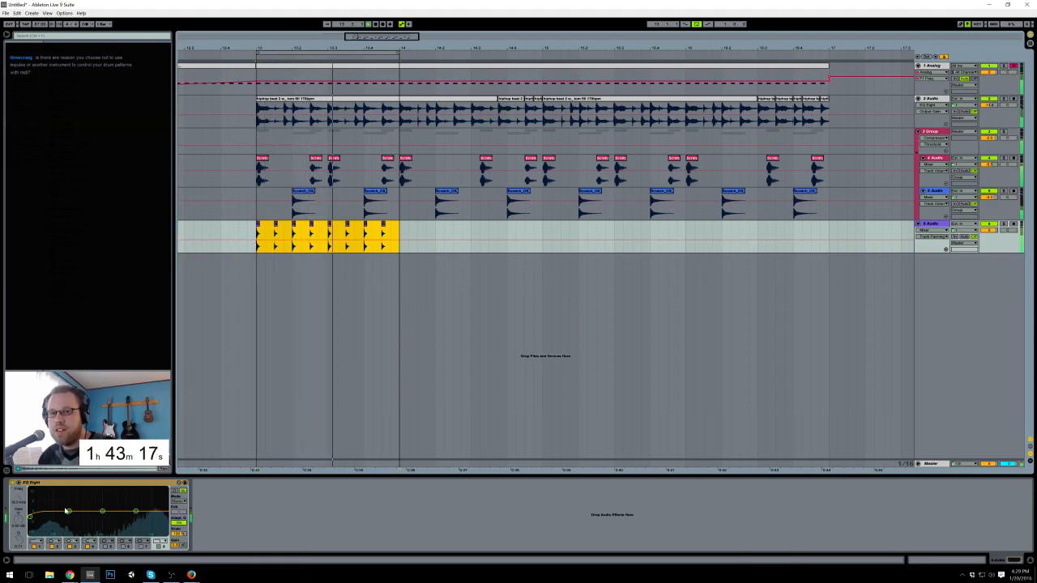
{"action": "left_click_drag", "start_coordinate": [29, 517], "coordinate": [142, 521]}
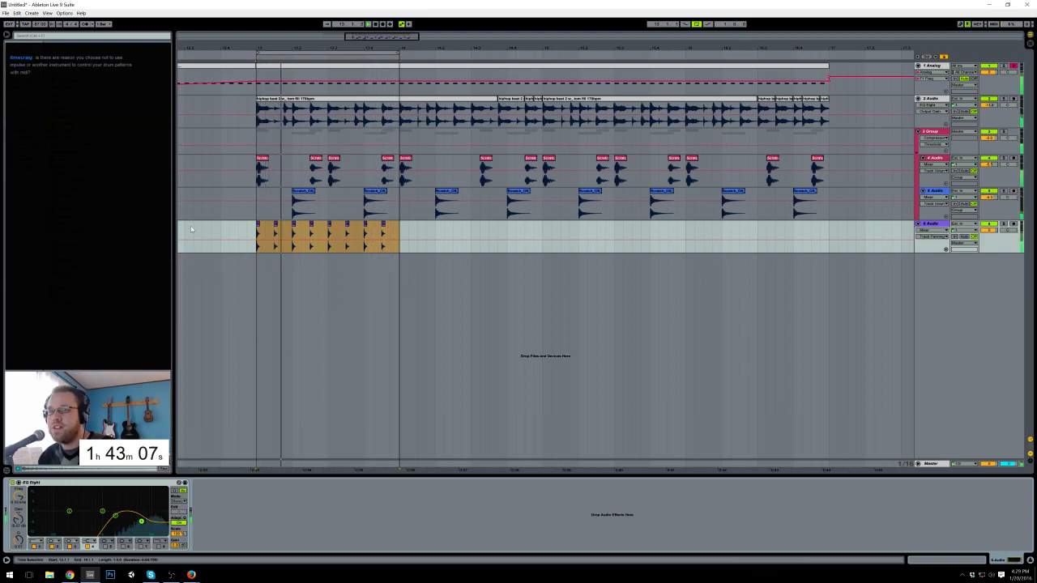
Step: Add a Compressor after the EQ Eight on the hi-hat track and lower the track's volume during playback
{"action": "left_click", "coordinate": [260, 245]}
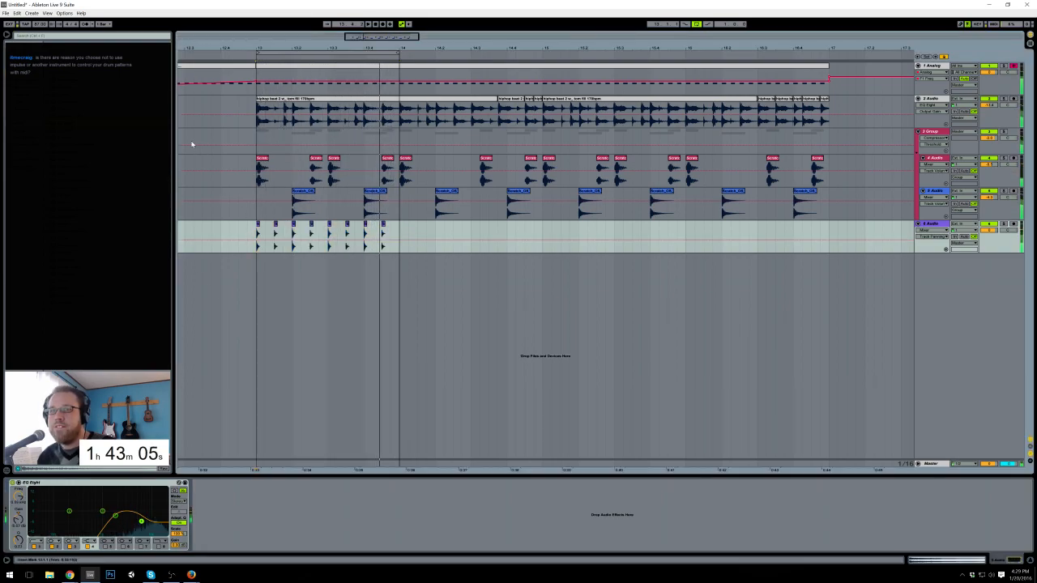
{"action": "left_click_drag", "start_coordinate": [65, 98], "coordinate": [228, 521]}
{"action": "key", "text": "space"}
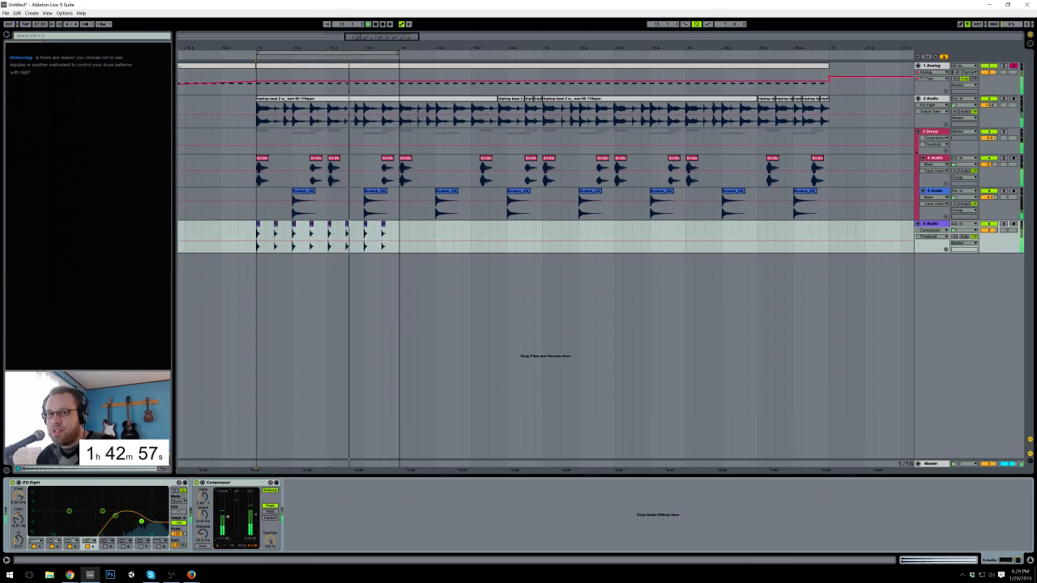
{"action": "left_click_drag", "start_coordinate": [988, 230], "coordinate": [988, 235]}
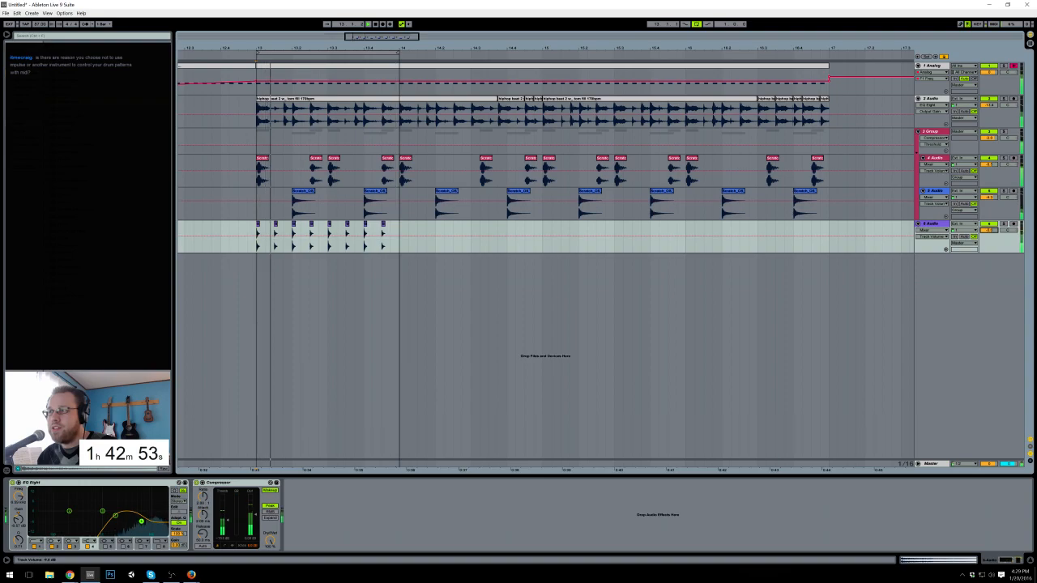
Step: Move the hi-hat track into the drum group and compare its sound with the Compressor off and on
{"action": "left_click", "coordinate": [934, 225]}
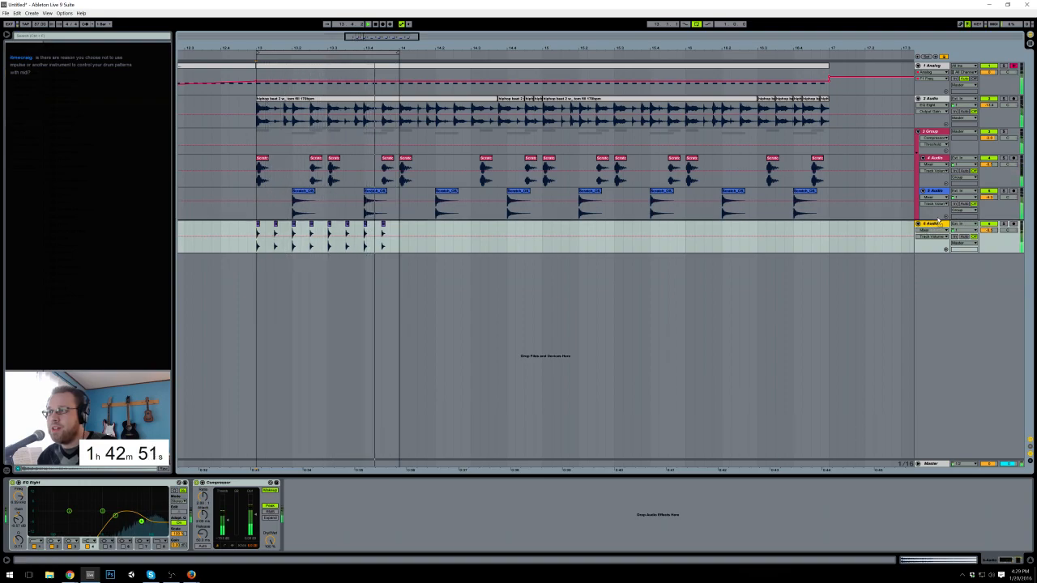
{"action": "left_click", "coordinate": [196, 484]}
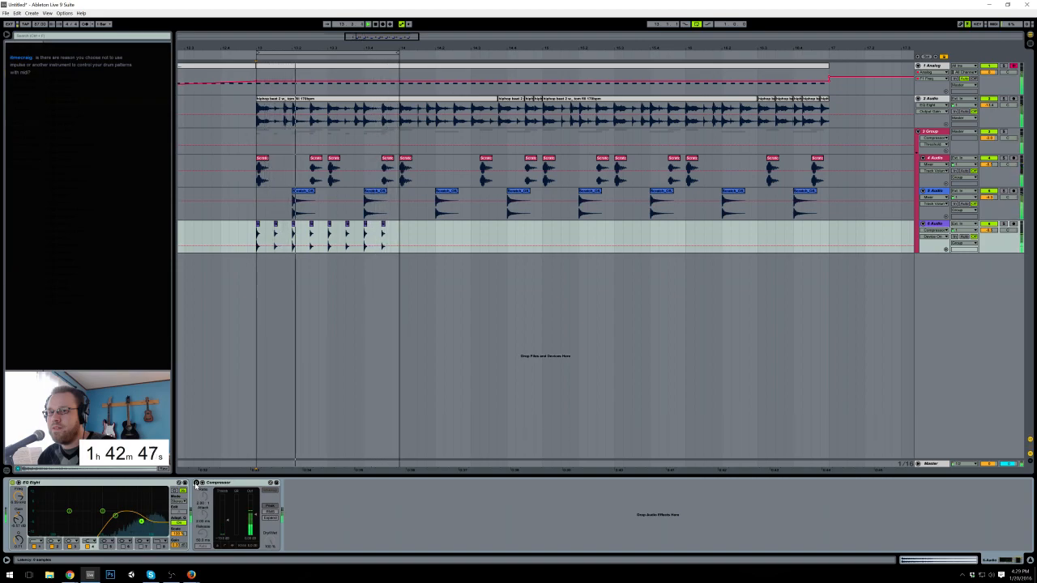
{"action": "left_click", "coordinate": [196, 483]}
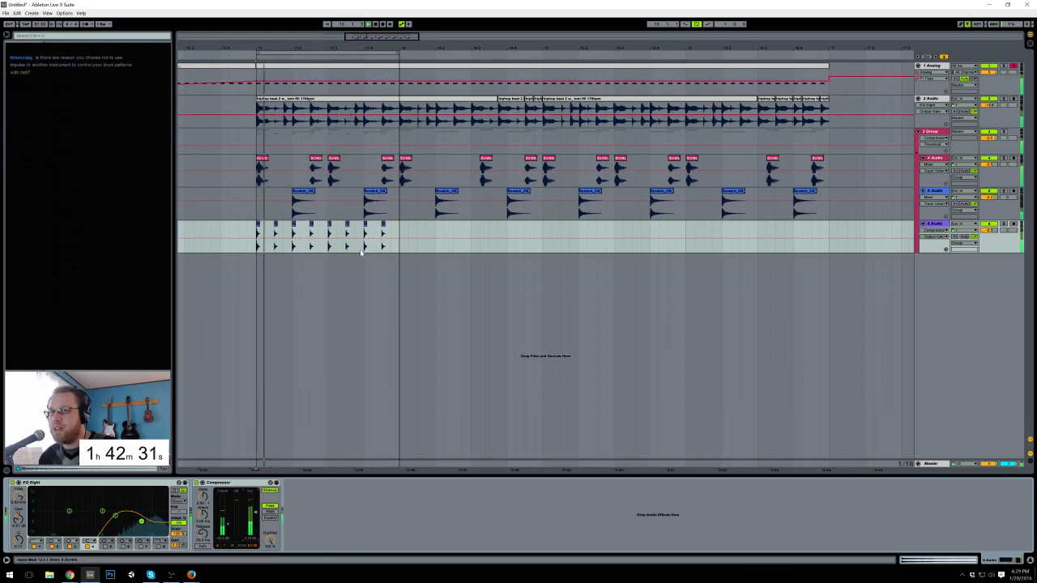
Step: Duplicate bar 13's hi-hats three times and extend the playback loop to bar 17
{"action": "left_click_drag", "start_coordinate": [398, 235], "coordinate": [258, 231]}
{"action": "key", "text": "ctrl+d"}
{"action": "key", "text": "ctrl+d"}
{"action": "key", "text": "ctrl+d"}
{"action": "left_click_drag", "start_coordinate": [399, 52], "coordinate": [829, 52]}
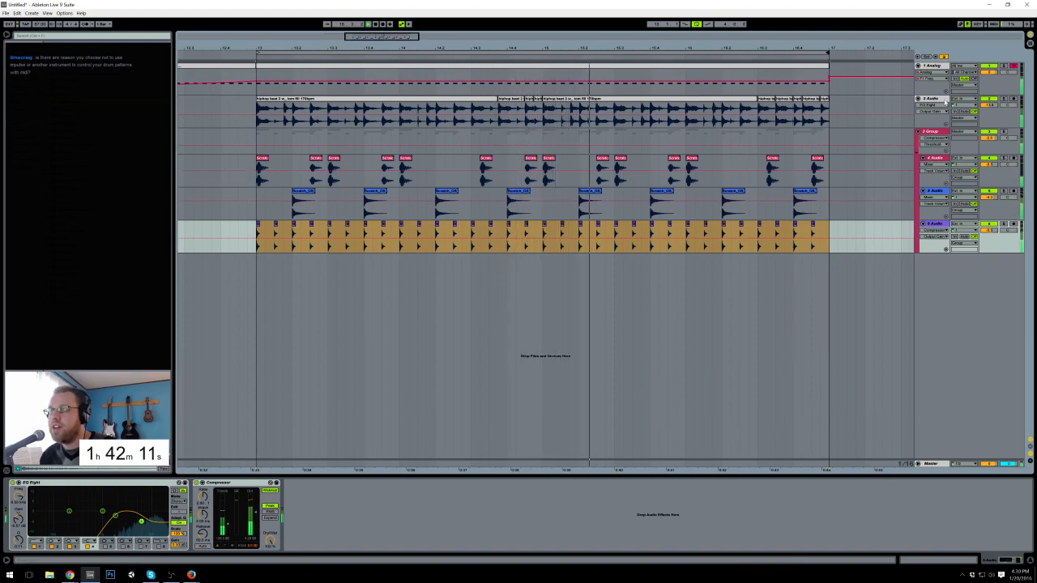
Step: Adjust the kick track's volume during loop playback
{"action": "left_click", "coordinate": [940, 160]}
{"action": "left_click_drag", "start_coordinate": [986, 187], "coordinate": [988, 185]}
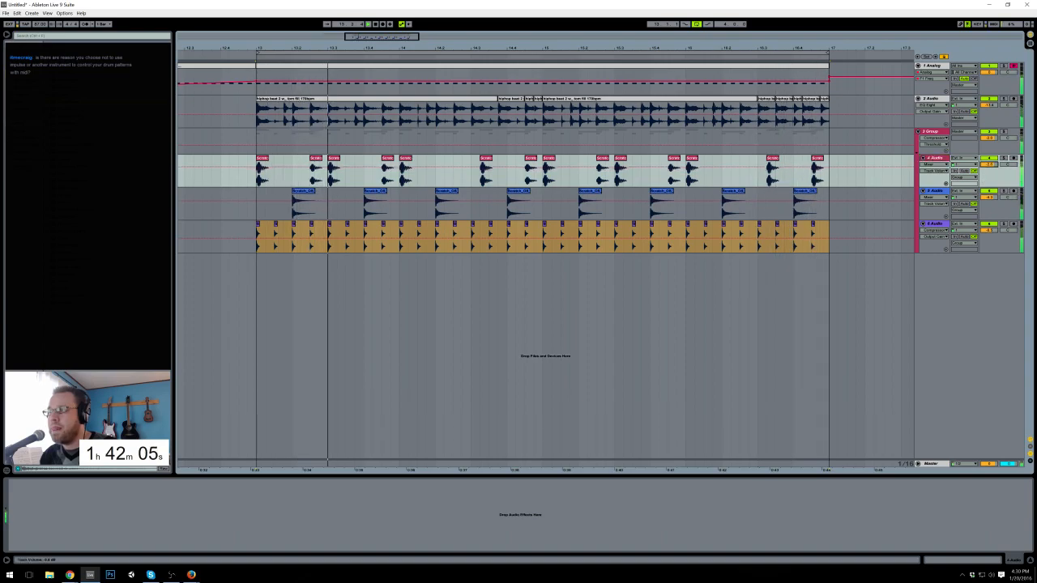
Step: Replace the drum group's Compressor with a Glue Compressor at default makeup gain and adjust the group's volume
{"action": "left_click", "coordinate": [943, 132]}
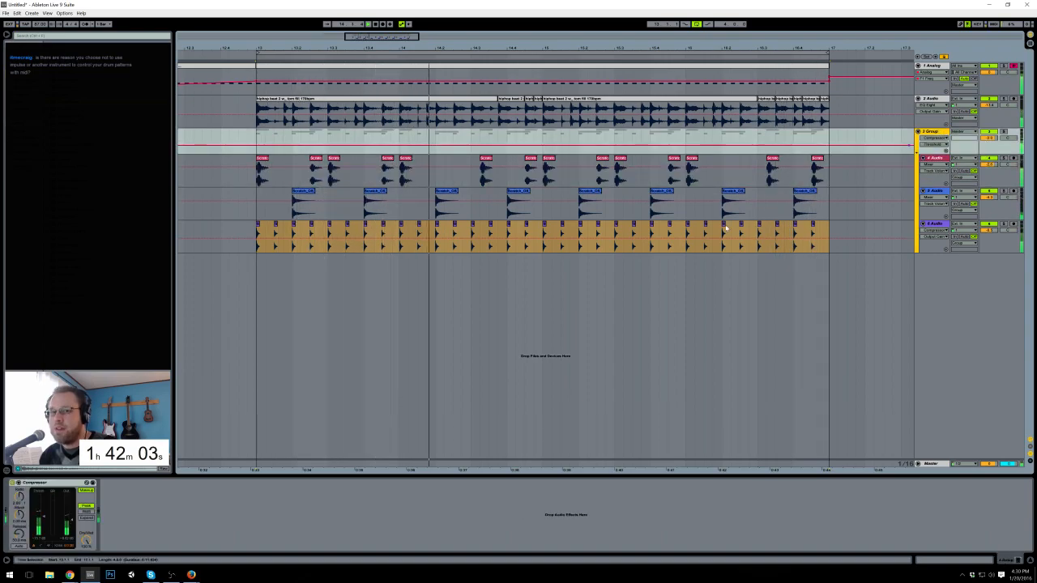
{"action": "left_click", "coordinate": [44, 516]}
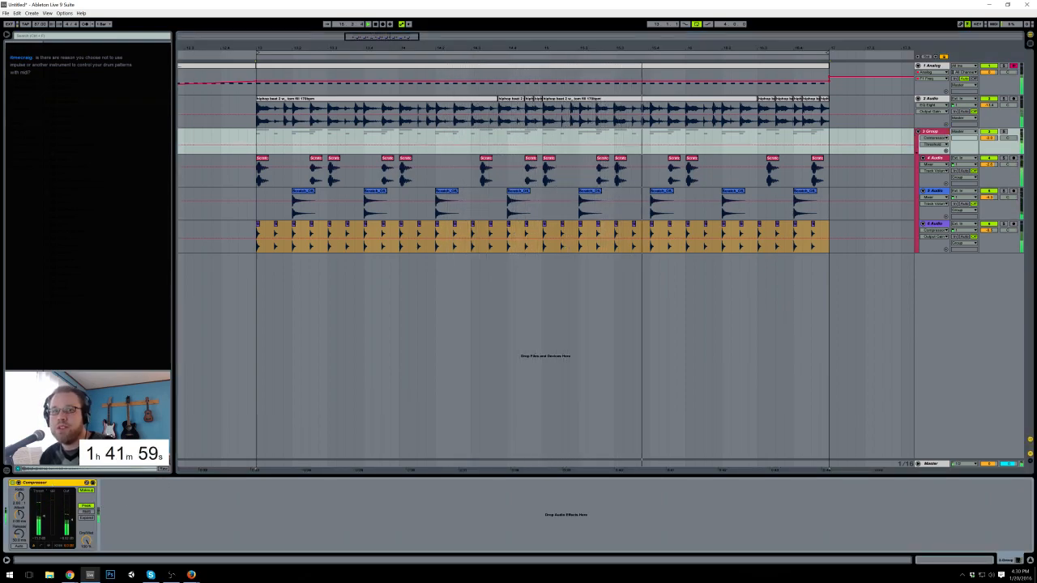
{"action": "key", "text": "Delete"}
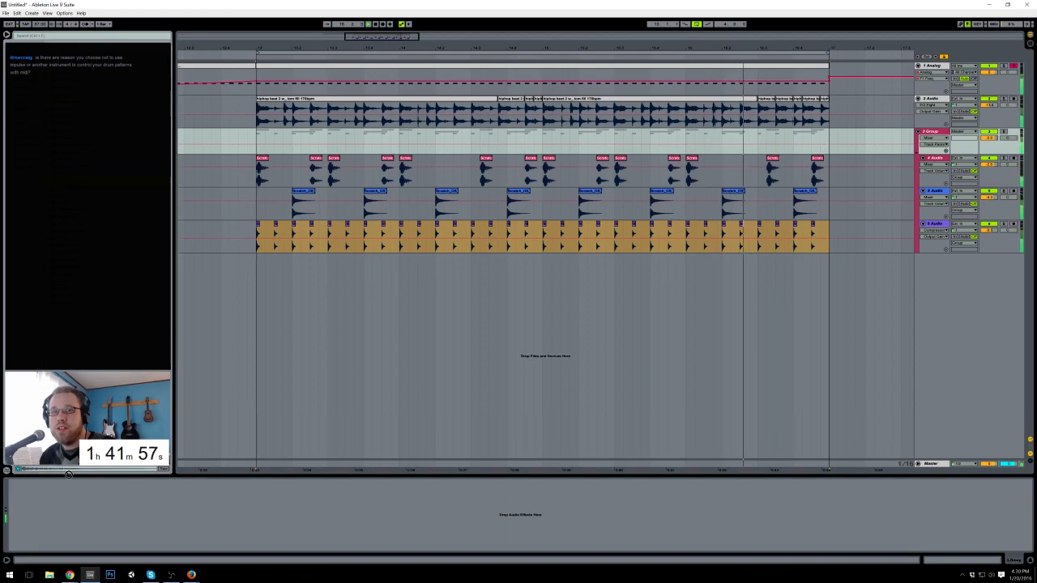
{"action": "key", "text": "ctrl+z"}
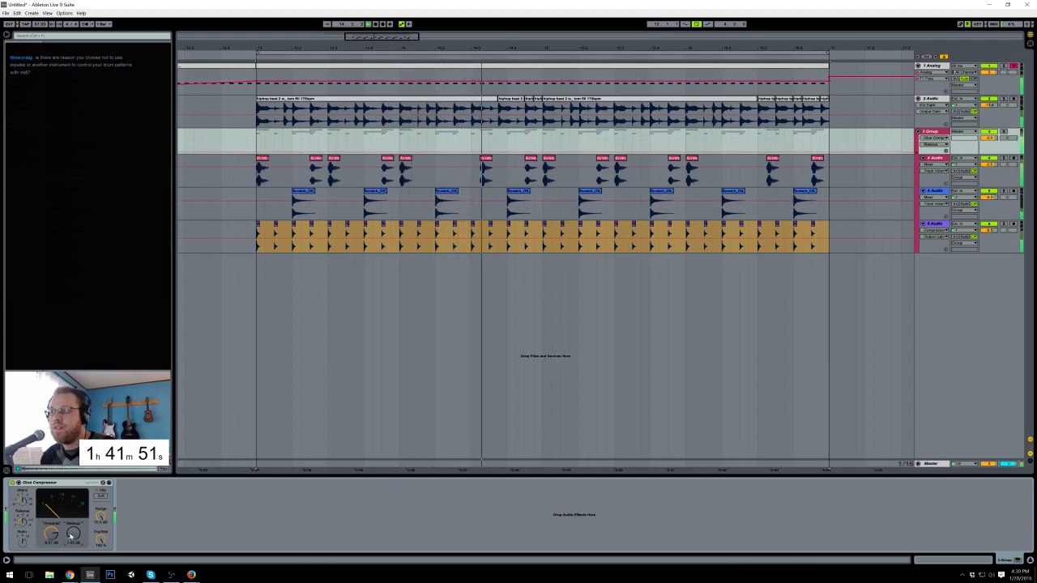
{"action": "double_click", "coordinate": [70, 536]}
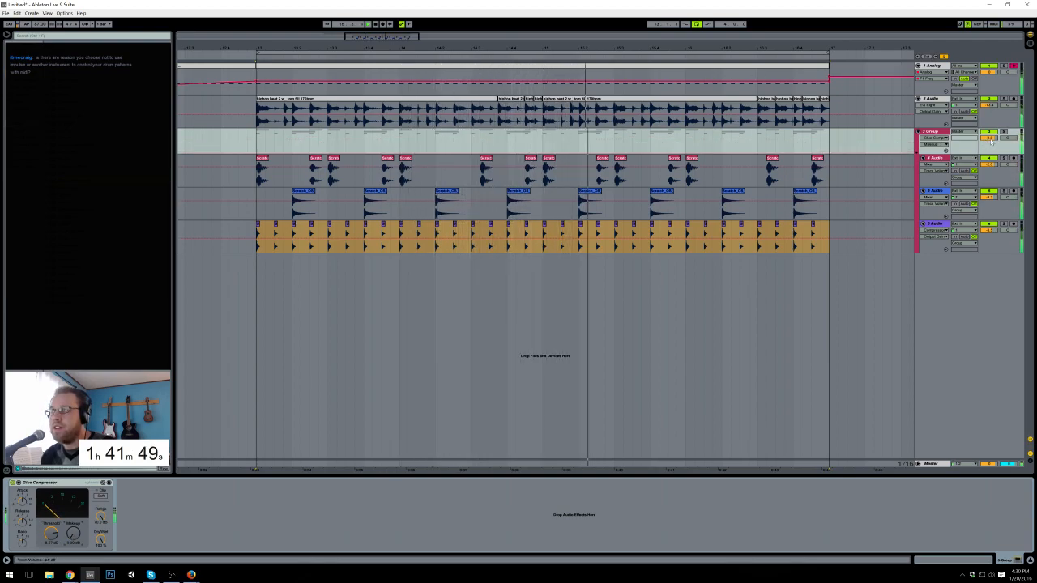
{"action": "left_click", "coordinate": [986, 138]}
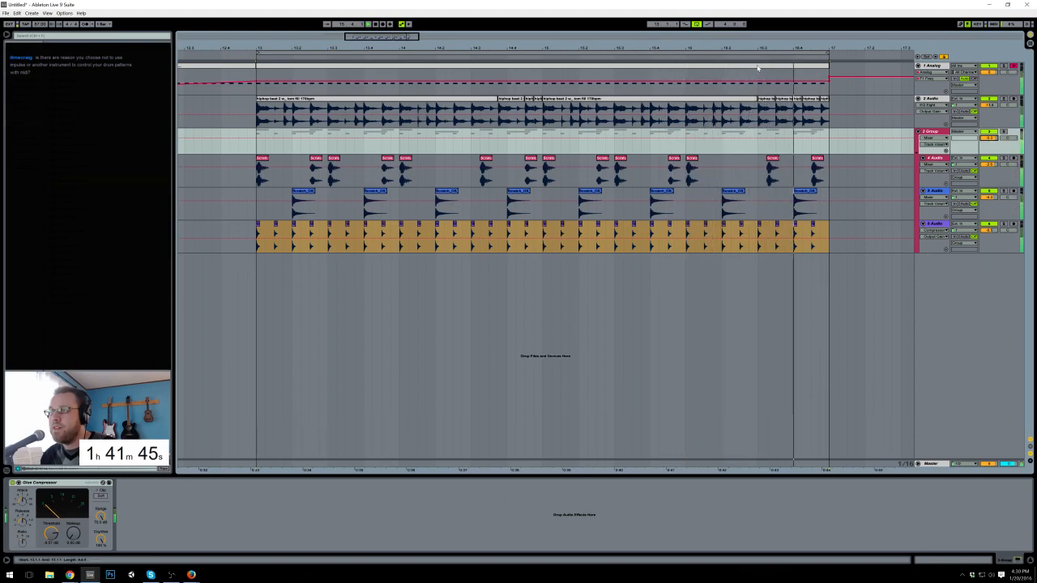
Step: Remove the jump at bar 17 in the Analog track's F1 Freq automation
{"action": "left_click", "coordinate": [786, 84]}
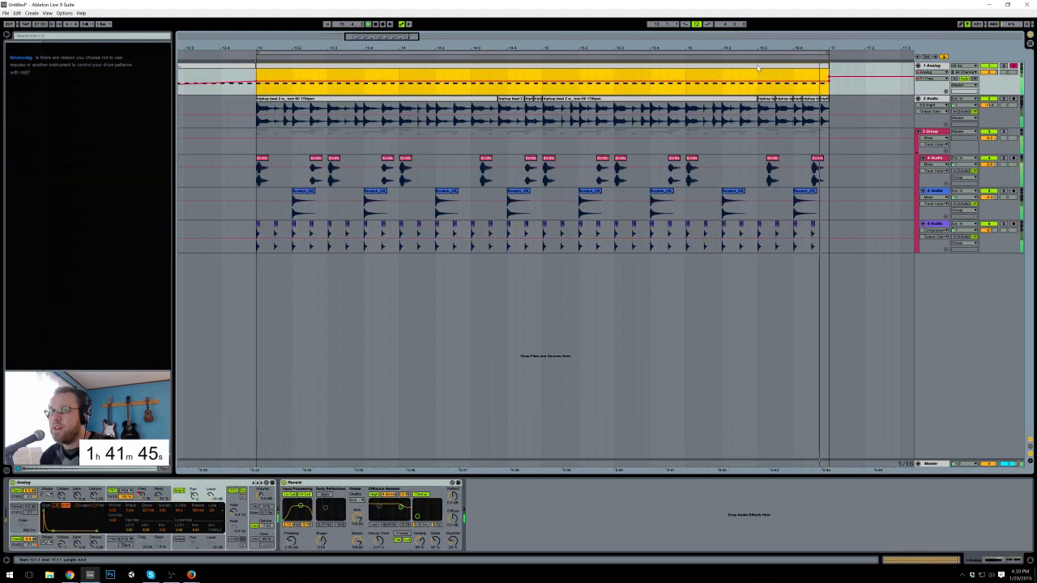
{"action": "left_click", "coordinate": [836, 81]}
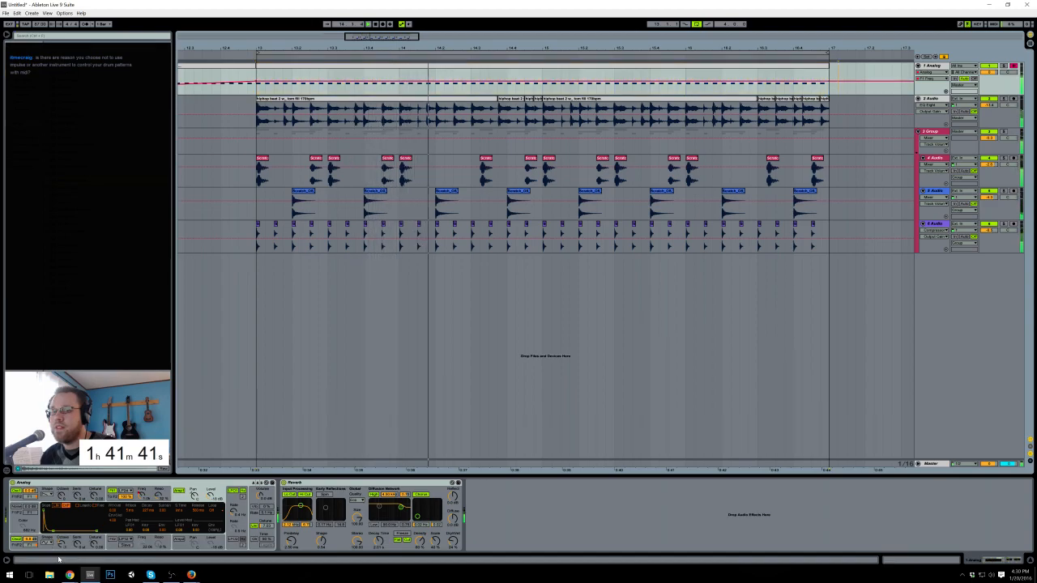
{"action": "mouse_move", "coordinate": [71, 577]}
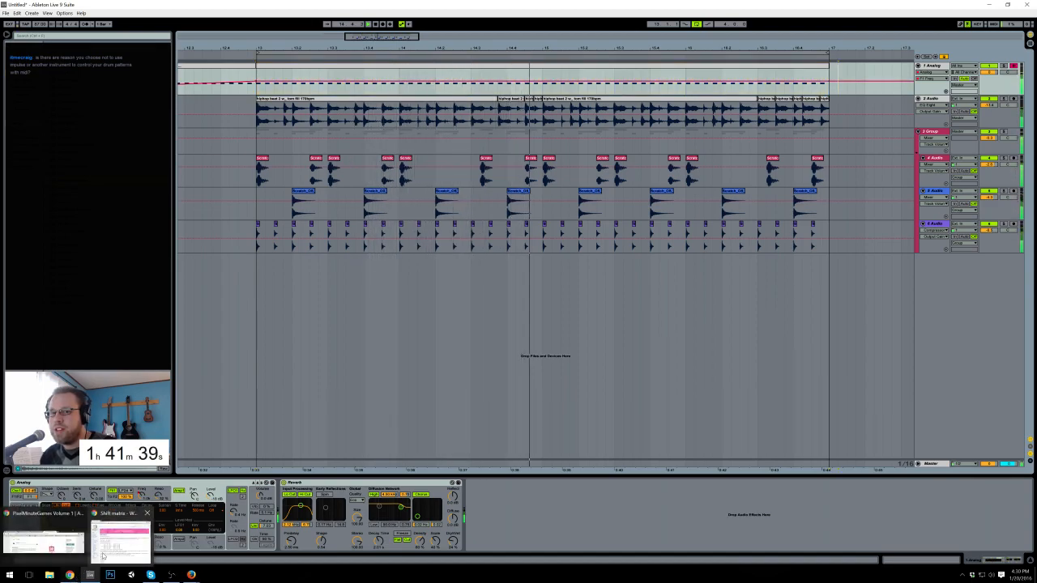
{"action": "mouse_move", "coordinate": [103, 556]}
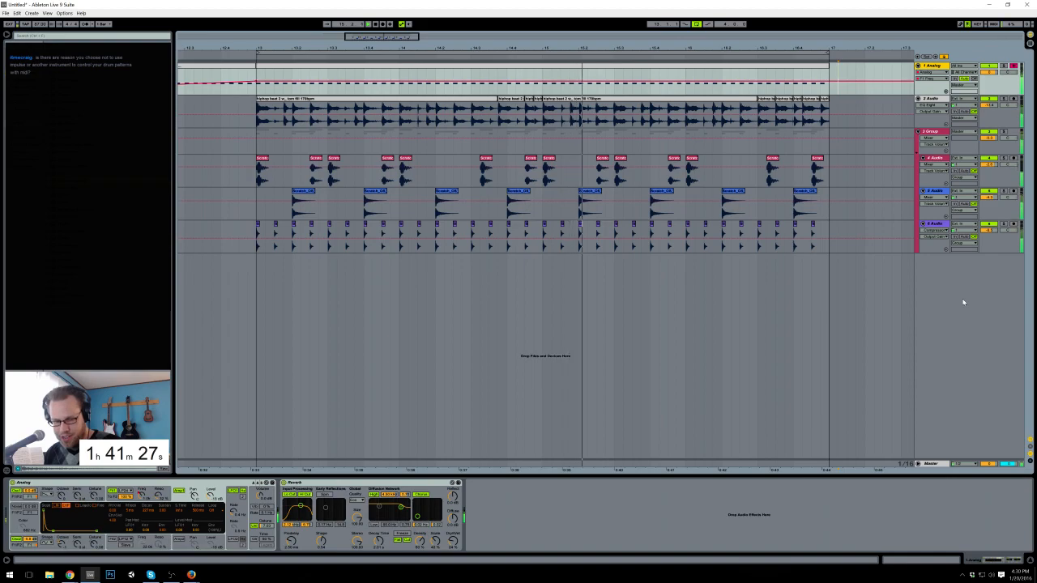
Step: Add a MIDI track with Kontakt 5 and load the first Session Strings instrument
{"action": "key", "text": "ctrl+shift+t"}
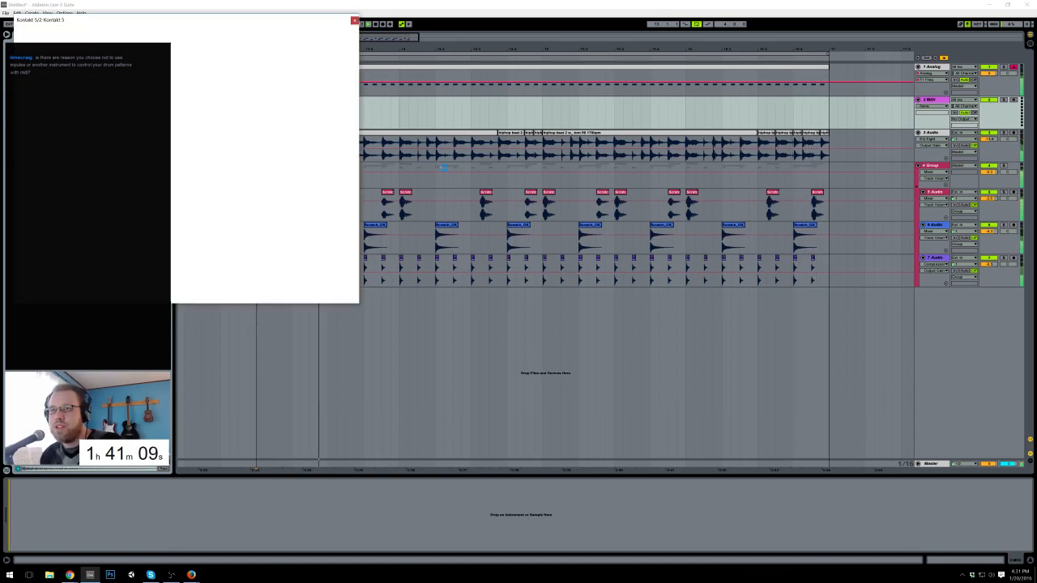
{"action": "left_click", "coordinate": [409, 192]}
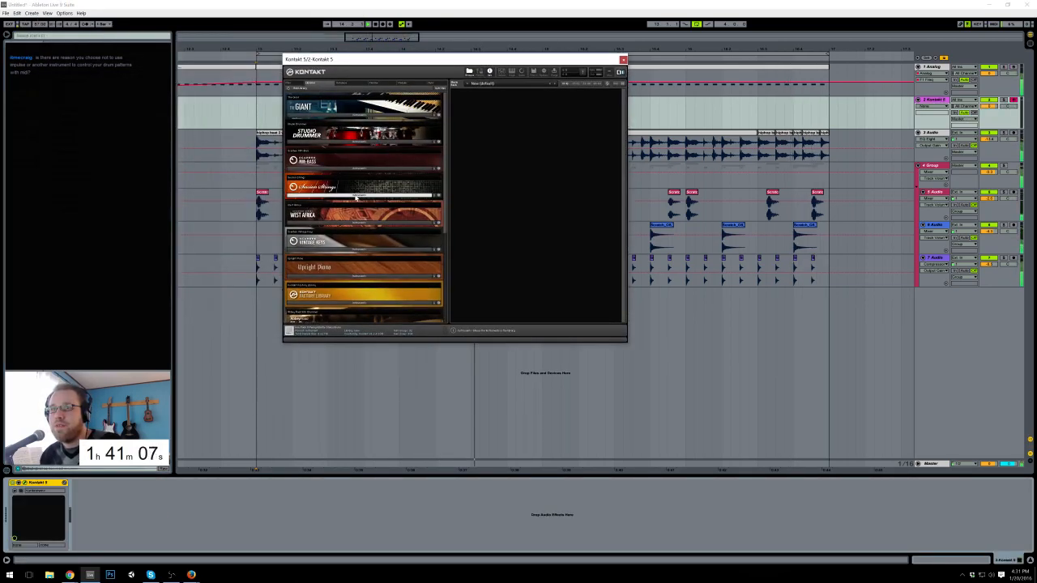
{"action": "left_click", "coordinate": [322, 196]}
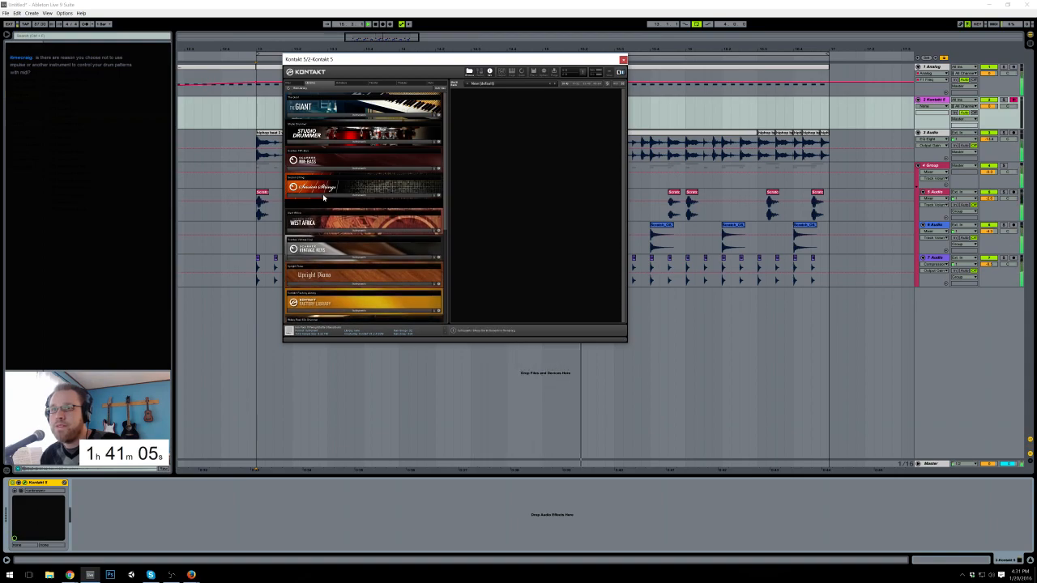
{"action": "left_click", "coordinate": [321, 196]}
{"action": "double_click", "coordinate": [317, 207]}
{"action": "double_click", "coordinate": [311, 209]}
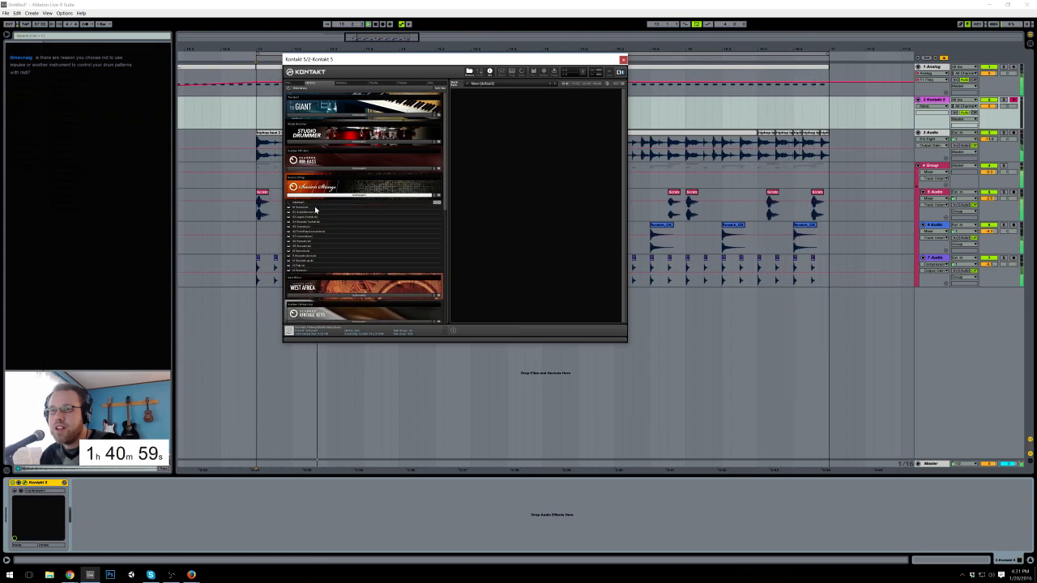
{"action": "double_click", "coordinate": [315, 208]}
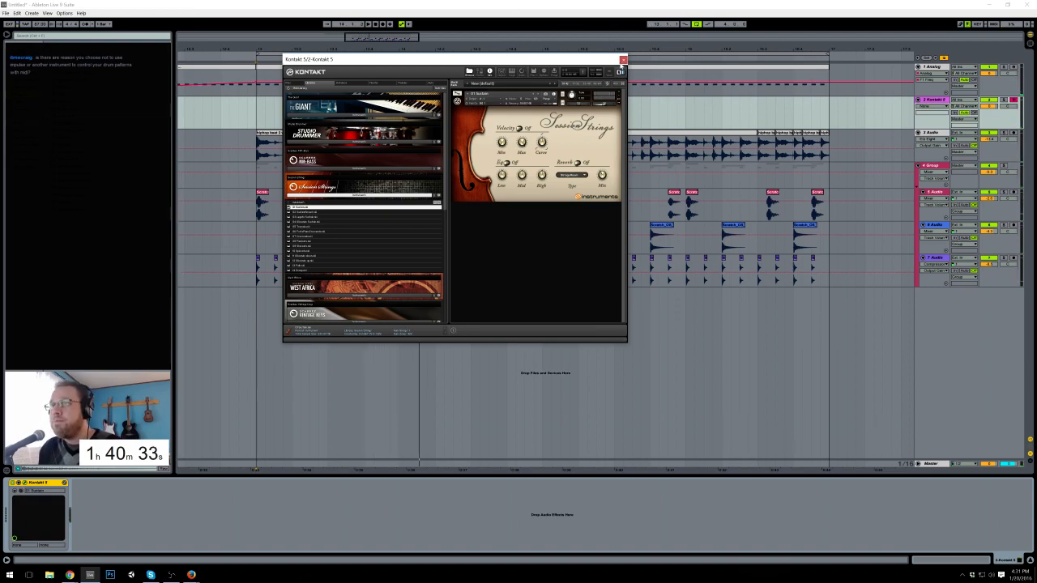
{"action": "left_click", "coordinate": [622, 60]}
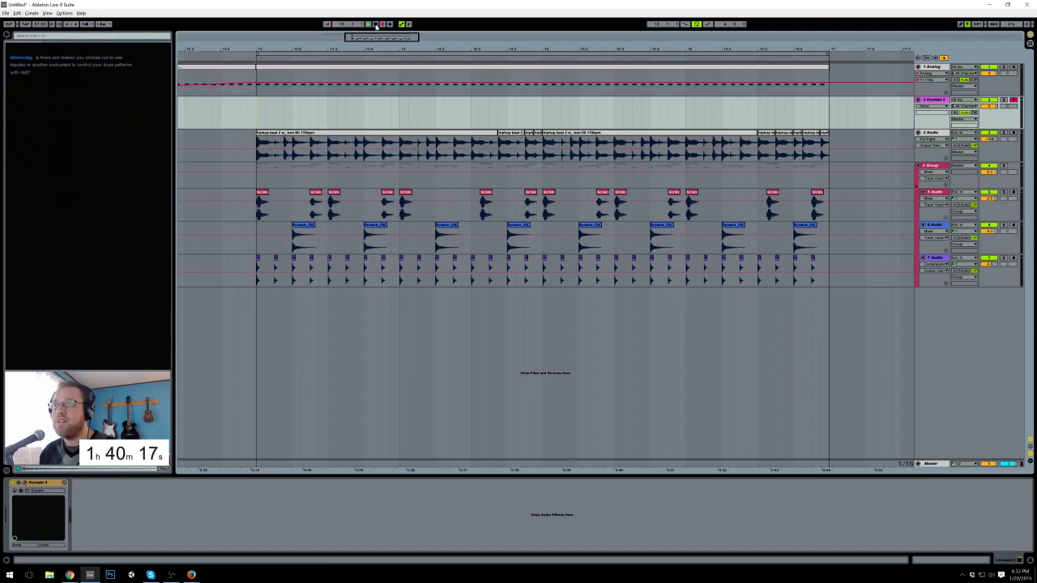
Step: Duplicate the content of all tracks from bars 13–17 so it continues to bar 21
{"action": "left_click_drag", "start_coordinate": [383, 38], "coordinate": [429, 56]}
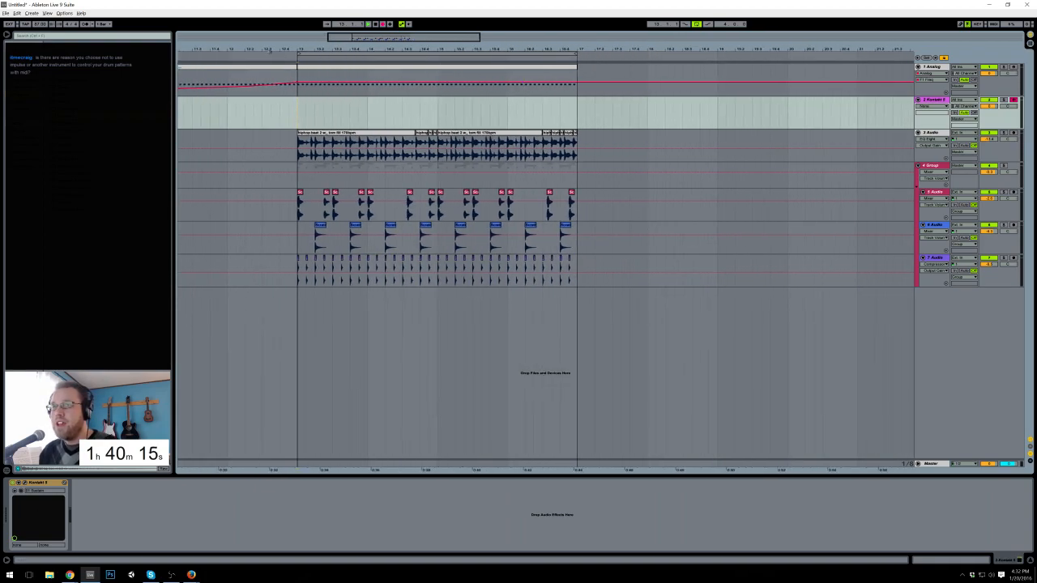
{"action": "left_click_drag", "start_coordinate": [298, 78], "coordinate": [582, 274]}
{"action": "key", "text": "ctrl+d"}
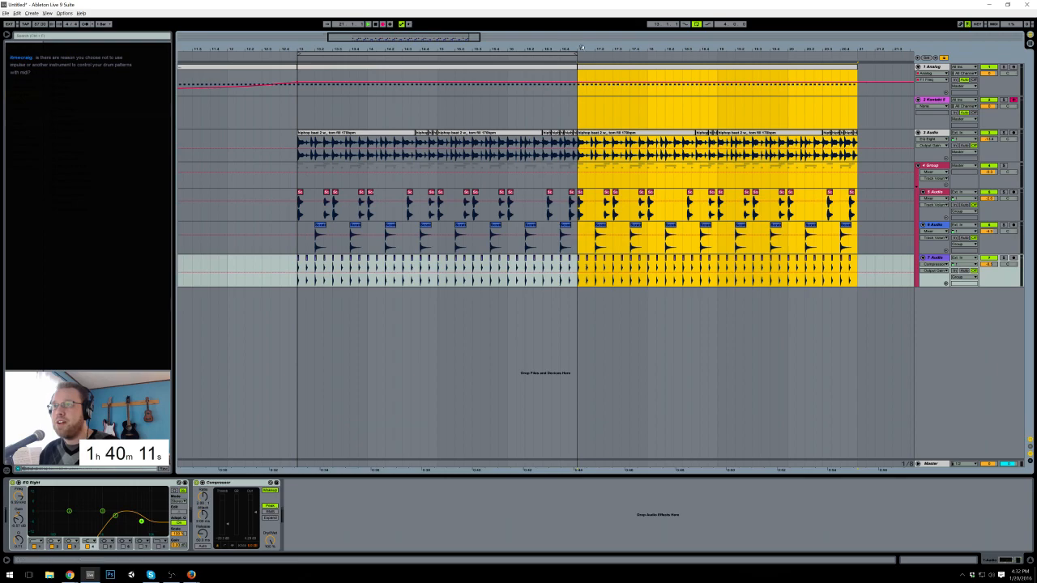
{"action": "left_click", "coordinate": [299, 112]}
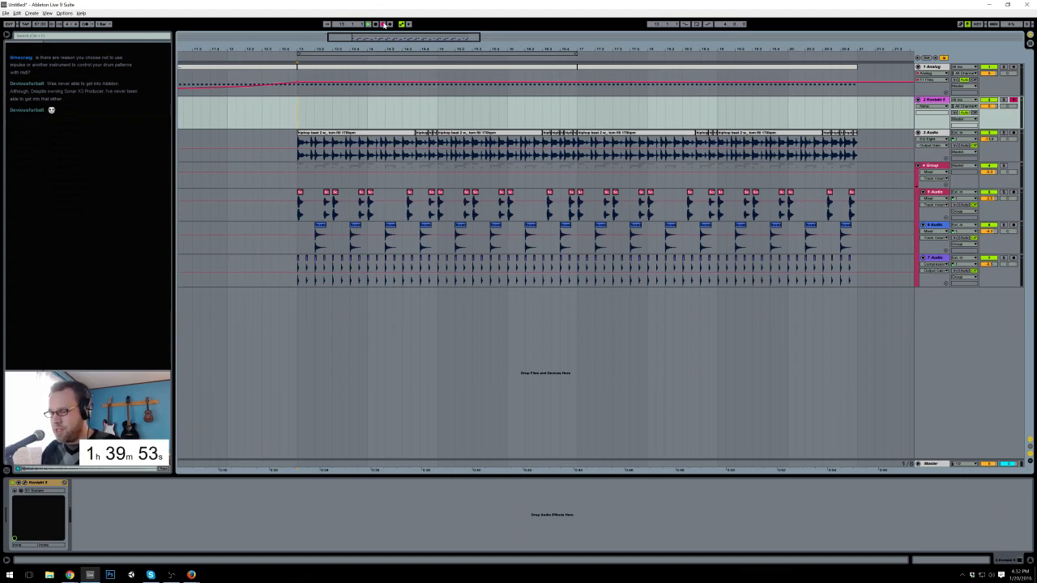
{"action": "left_click", "coordinate": [386, 25]}
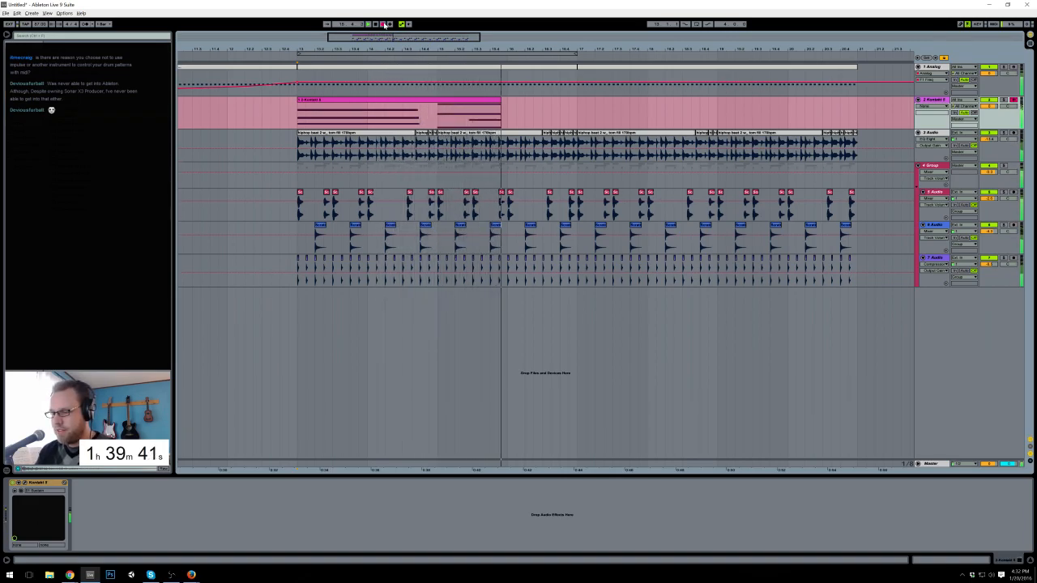
{"action": "left_click", "coordinate": [385, 25]}
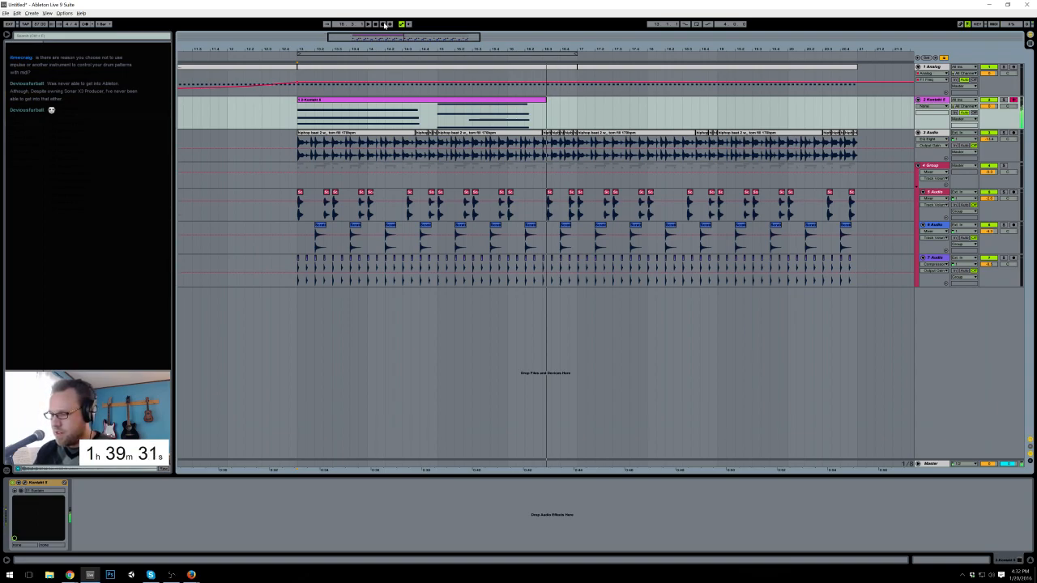
{"action": "left_click", "coordinate": [307, 108]}
{"action": "key", "text": "Delete"}
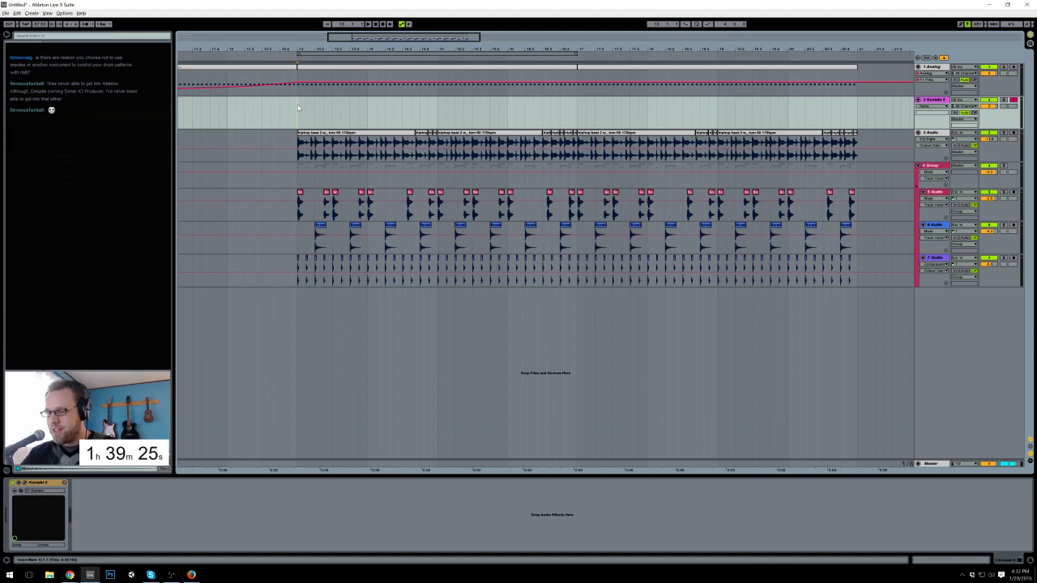
Step: Record sustained string chords on the Kontakt track from bar 13 and trim the clip's end to bar 17
{"action": "key", "text": "space"}
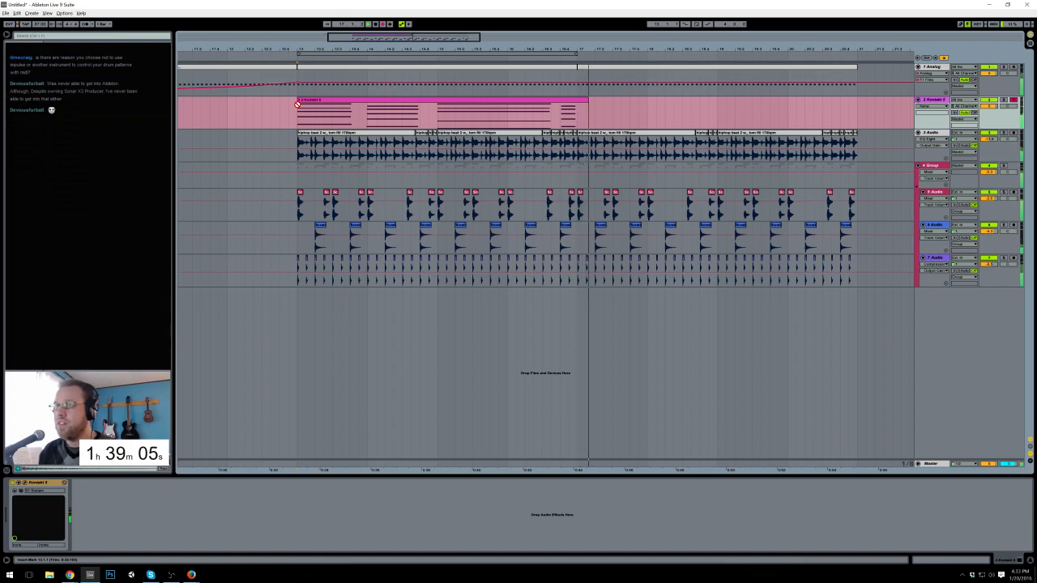
{"action": "key", "text": "space"}
{"action": "left_click_drag", "start_coordinate": [590, 101], "coordinate": [576, 101]}
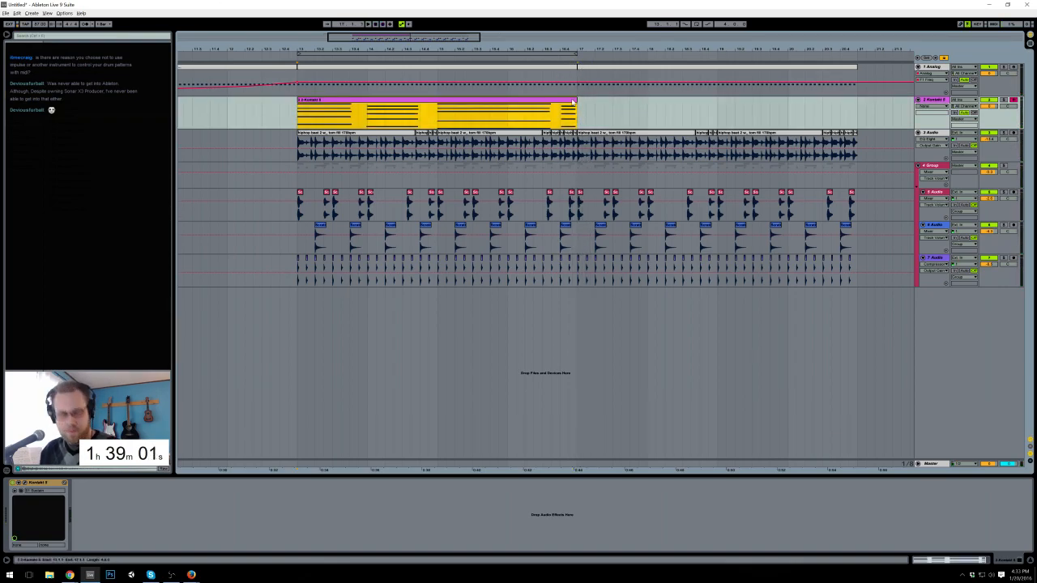
Step: Extend the looped strings clip to bar 21 and set its loop length to exactly four bars
{"action": "key", "text": "ctrl+d"}
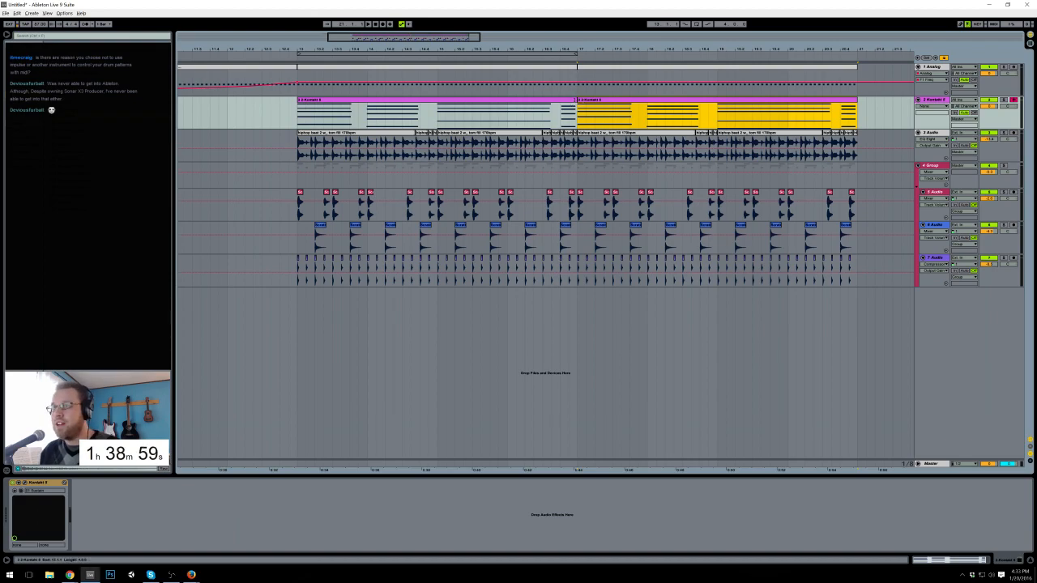
{"action": "double_click", "coordinate": [573, 104]}
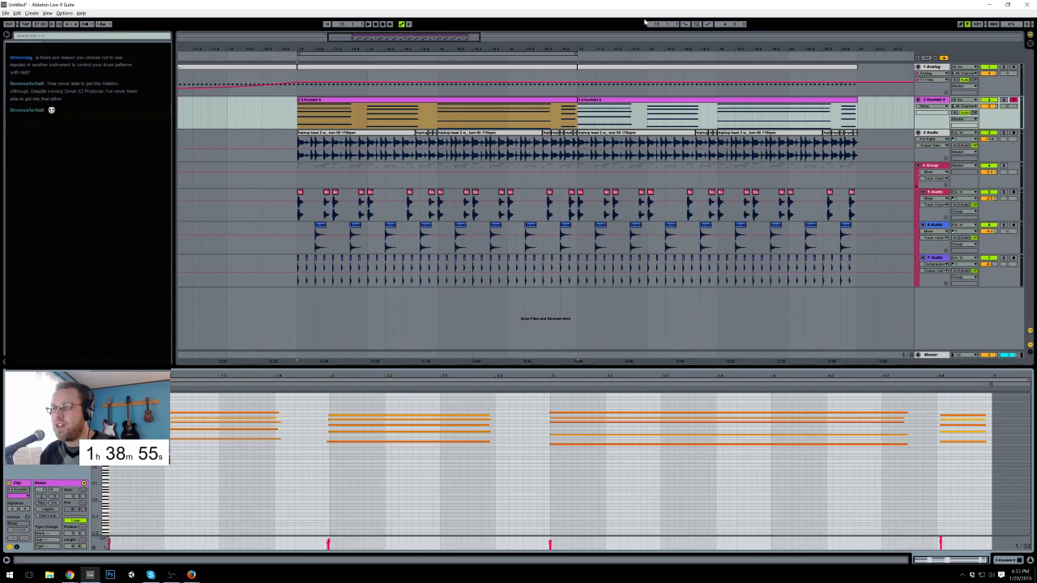
{"action": "left_click_drag", "start_coordinate": [574, 101], "coordinate": [857, 107]}
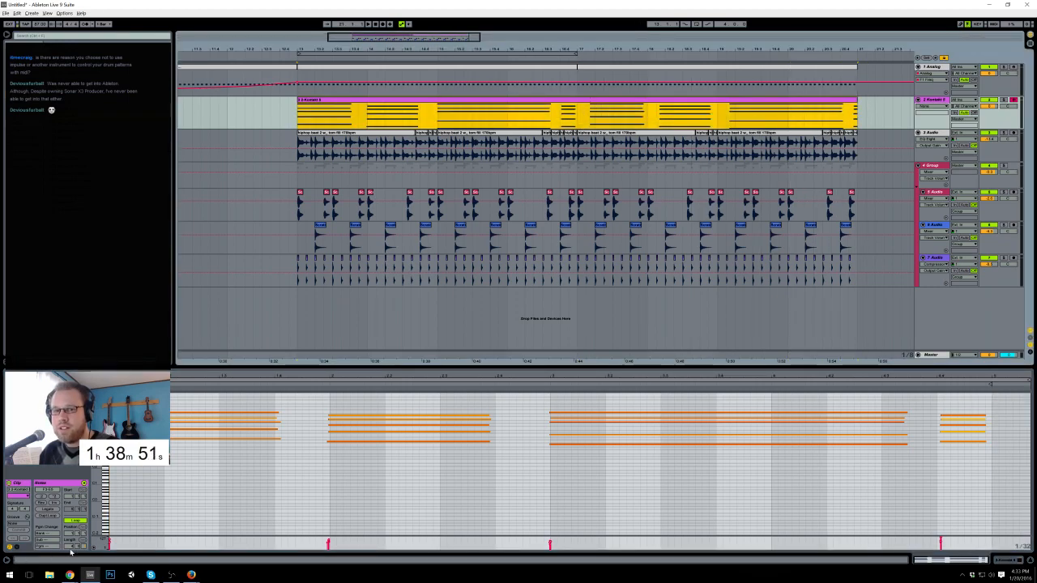
{"action": "left_click", "coordinate": [83, 546]}
{"action": "type", "text": "0"}
{"action": "key", "text": "Return"}
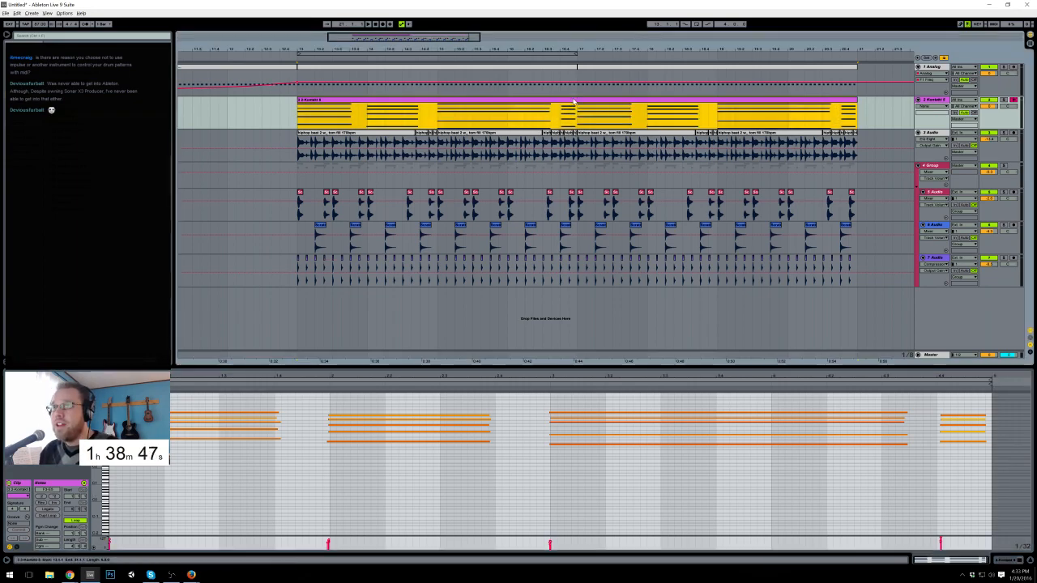
Step: Play the looped strings against the drums and show the Kontakt track's device chain
{"action": "left_click", "coordinate": [399, 486]}
{"action": "scroll", "coordinate": [399, 486], "scroll_direction": "up", "scroll_amount": 1}
{"action": "key", "text": "space"}
{"action": "left_click", "coordinate": [1004, 560]}
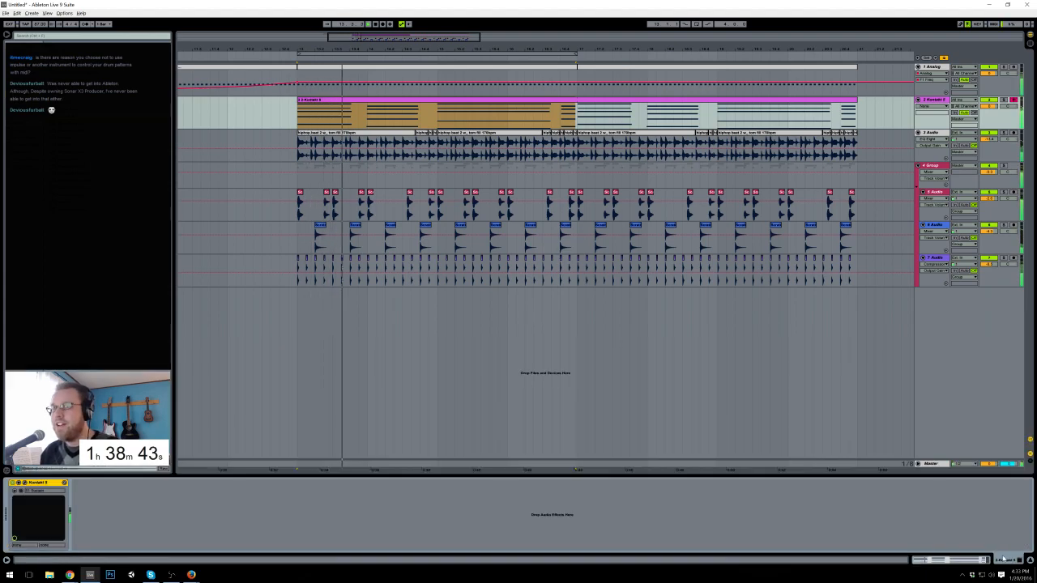
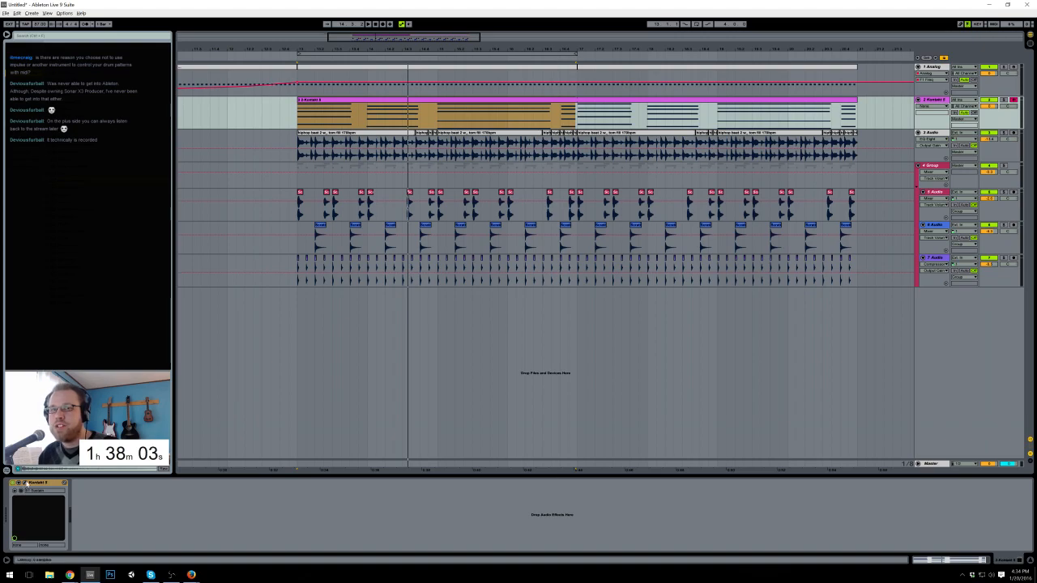
Step: Replace Kontakt with Absynth 5 on the strings track and move the plug-in window clear of the clip
{"action": "left_click", "coordinate": [25, 483]}
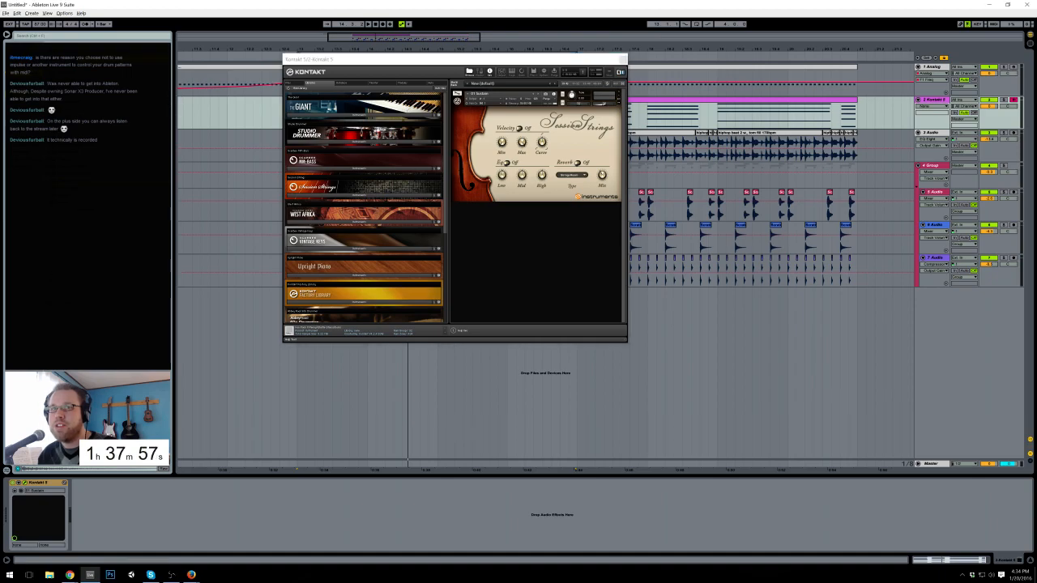
{"action": "left_click", "coordinate": [623, 59]}
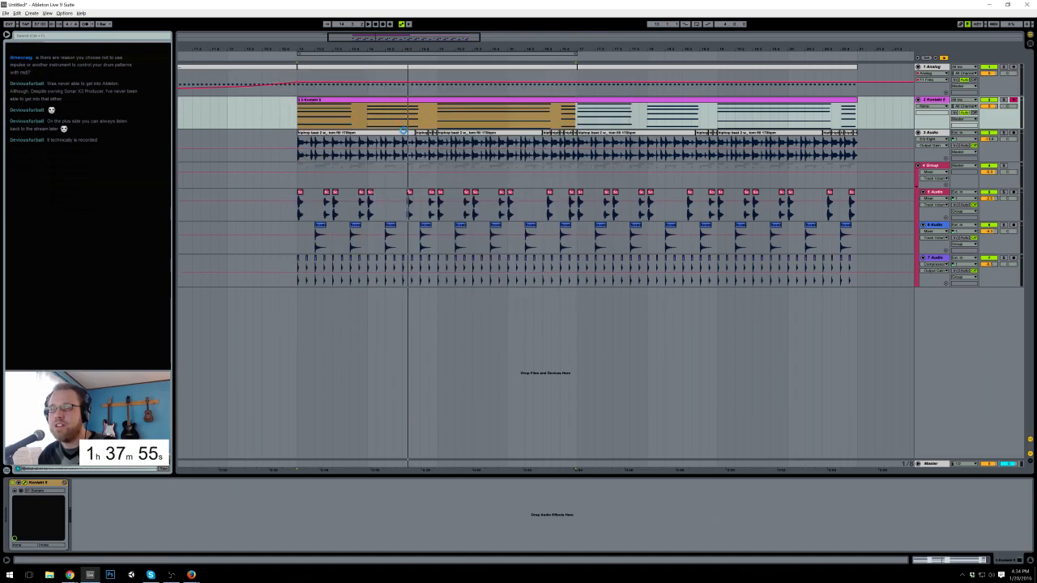
{"action": "left_click_drag", "start_coordinate": [407, 63], "coordinate": [398, 131]}
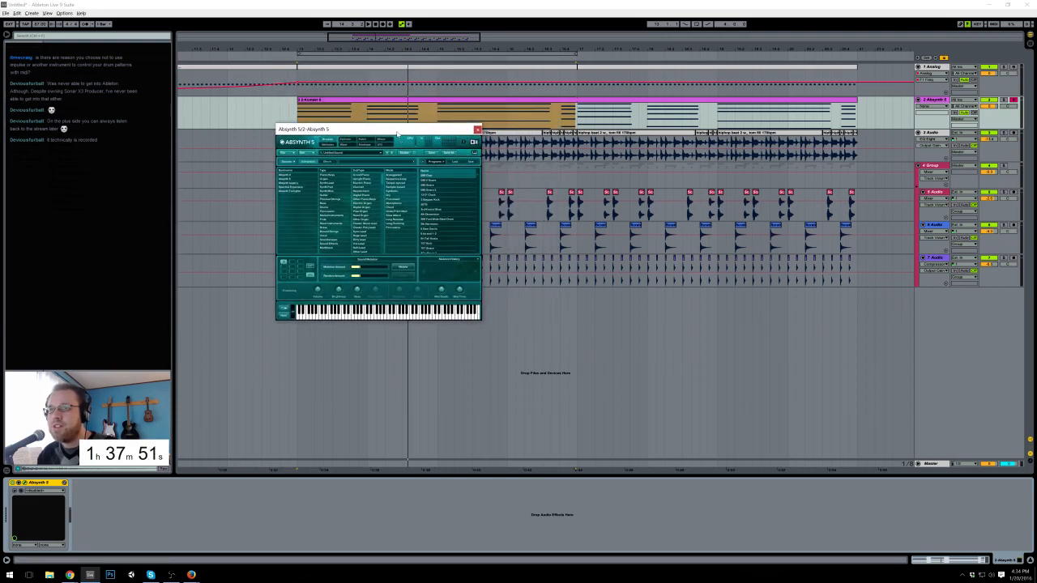
{"action": "left_click_drag", "start_coordinate": [396, 129], "coordinate": [516, 144]}
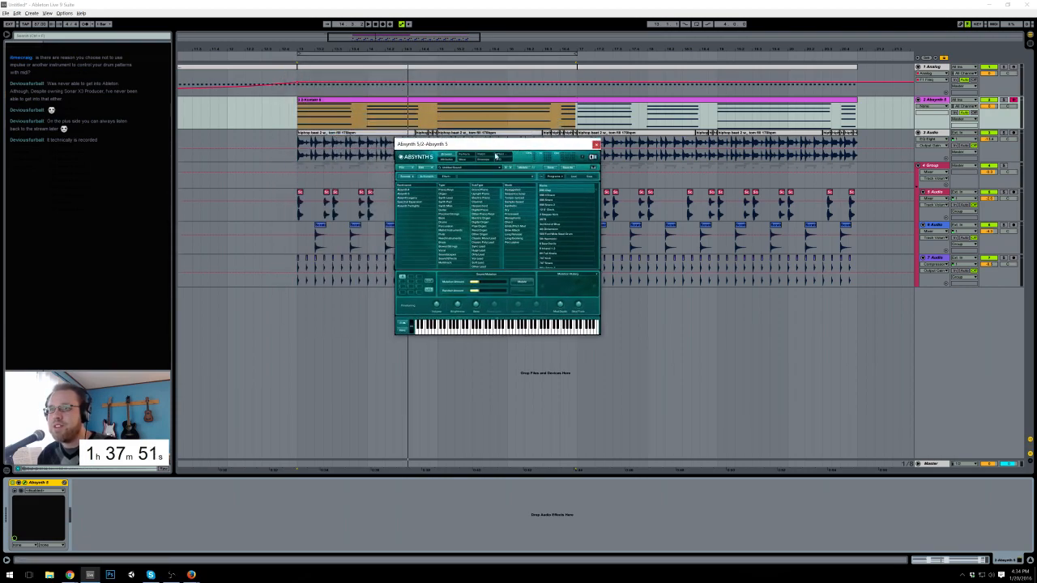
Step: Filter Absynth's sounds to basic synth pads and load one of the presets
{"action": "left_click", "coordinate": [456, 204]}
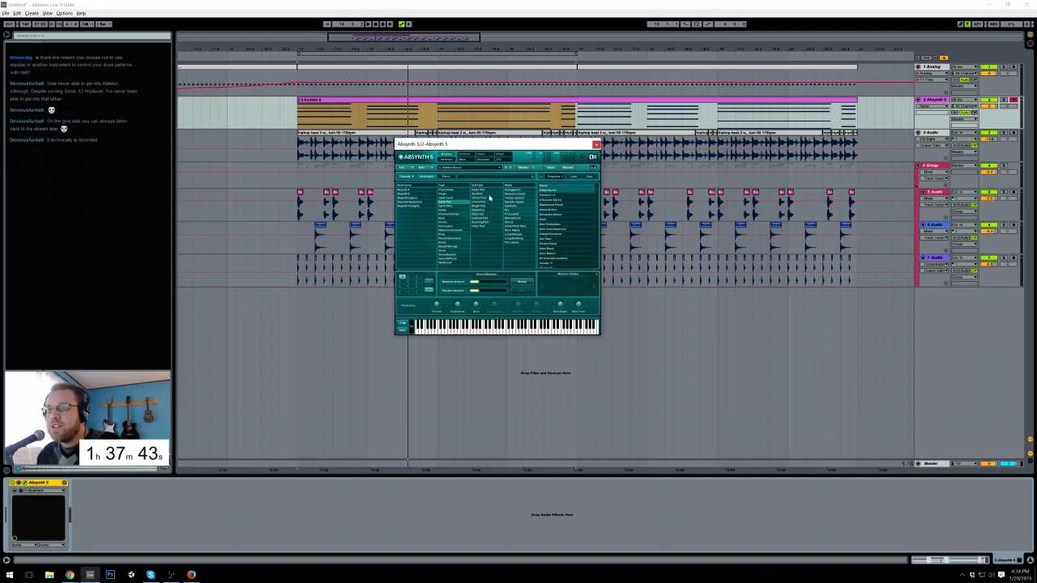
{"action": "left_click", "coordinate": [489, 195]}
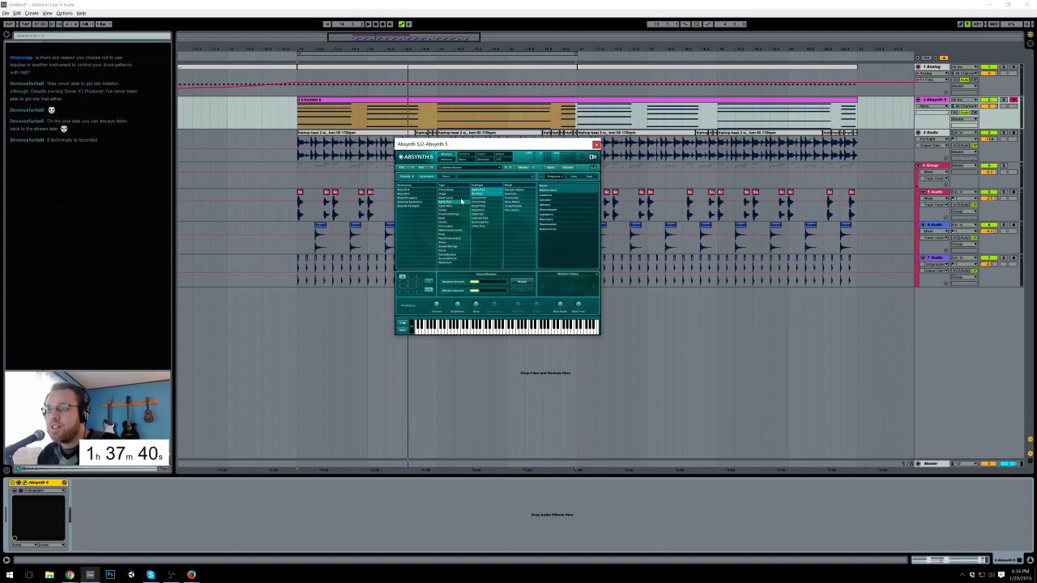
{"action": "left_click", "coordinate": [479, 194]}
{"action": "double_click", "coordinate": [552, 230]}
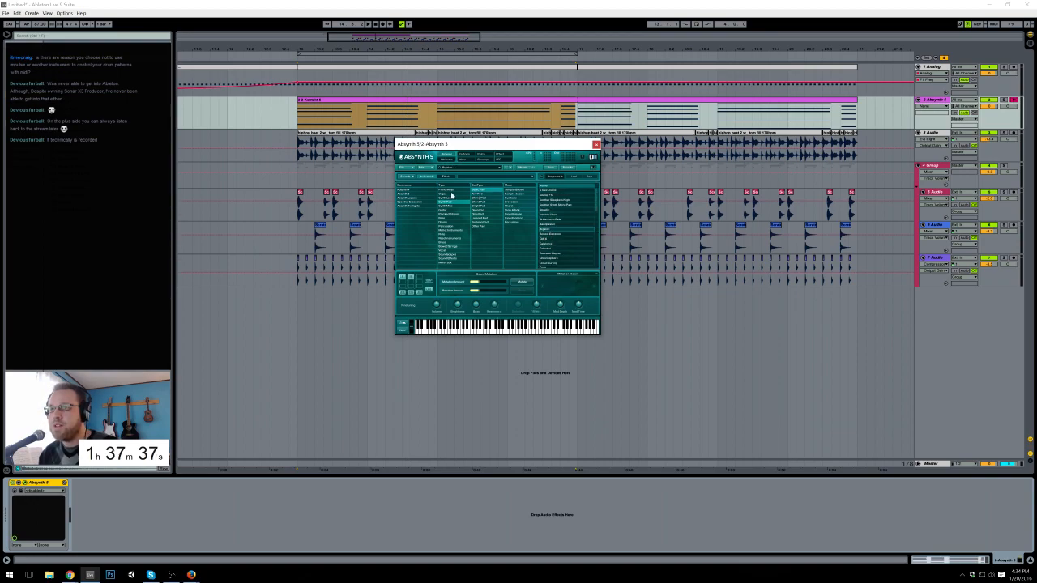
Step: Play the chords from bar 13 to hear the loaded Absynth pad
{"action": "left_click", "coordinate": [298, 118]}
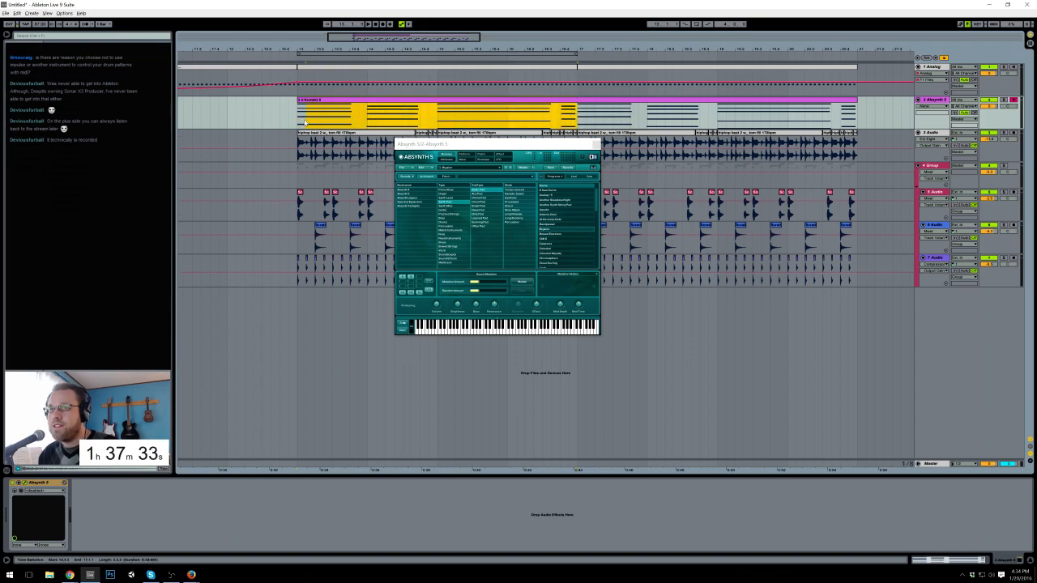
{"action": "key", "text": "space"}
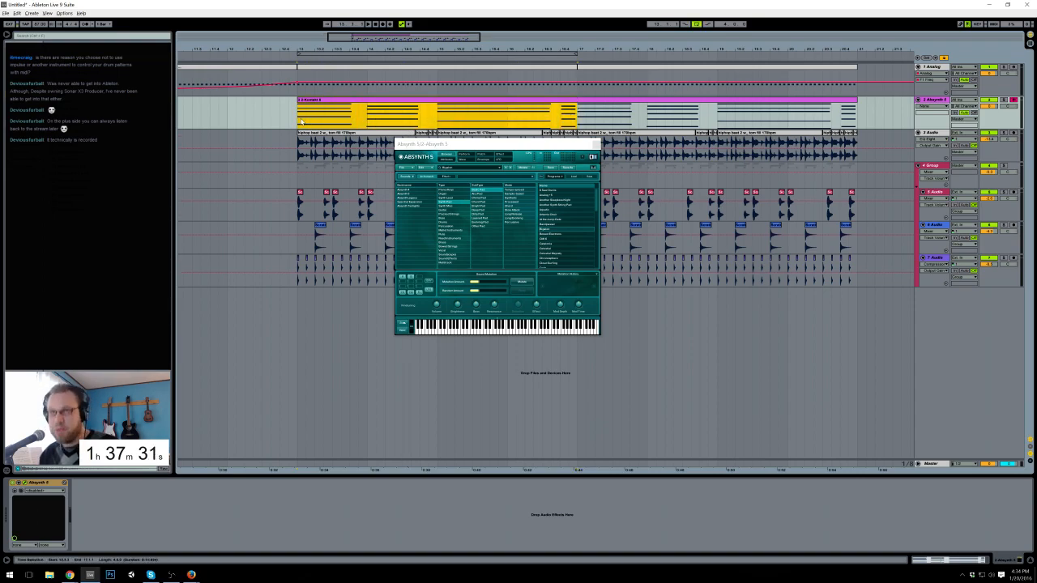
{"action": "key", "text": "space"}
{"action": "key", "text": "space"}
{"action": "key", "text": "space"}
Step: Audition further Absynth pad presets and keep one from lower in the filtered list
{"action": "left_click", "coordinate": [557, 248]}
{"action": "key", "text": "space"}
{"action": "left_click", "coordinate": [562, 258]}
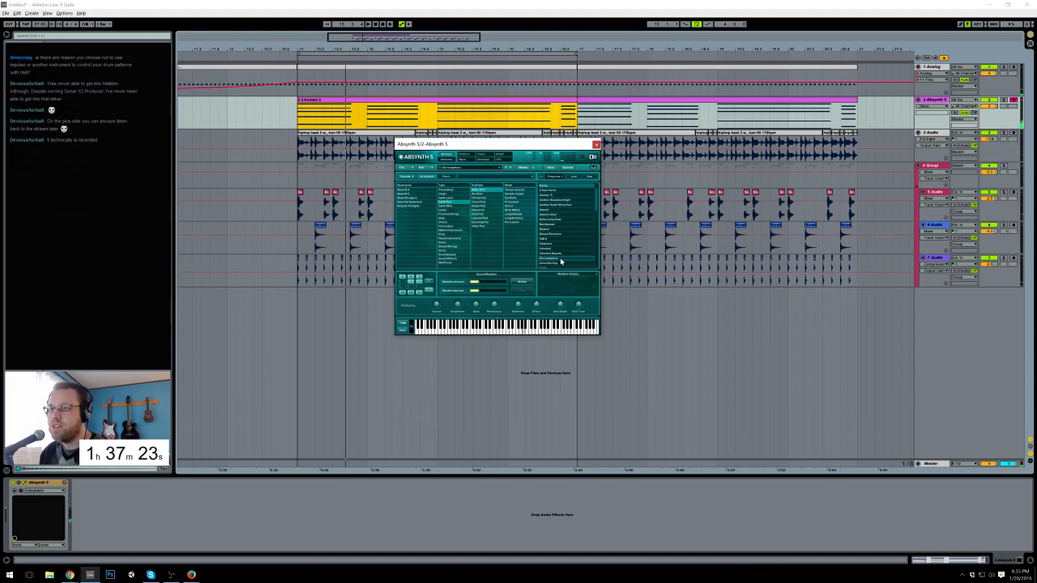
{"action": "scroll", "coordinate": [571, 231], "scroll_direction": "down", "scroll_amount": 5}
{"action": "left_click", "coordinate": [563, 258]}
{"action": "scroll", "coordinate": [565, 260], "scroll_direction": "down", "scroll_amount": 3}
{"action": "scroll", "coordinate": [564, 258], "scroll_direction": "down", "scroll_amount": 1}
{"action": "left_click", "coordinate": [562, 261]}
{"action": "scroll", "coordinate": [563, 260], "scroll_direction": "down", "scroll_amount": 3}
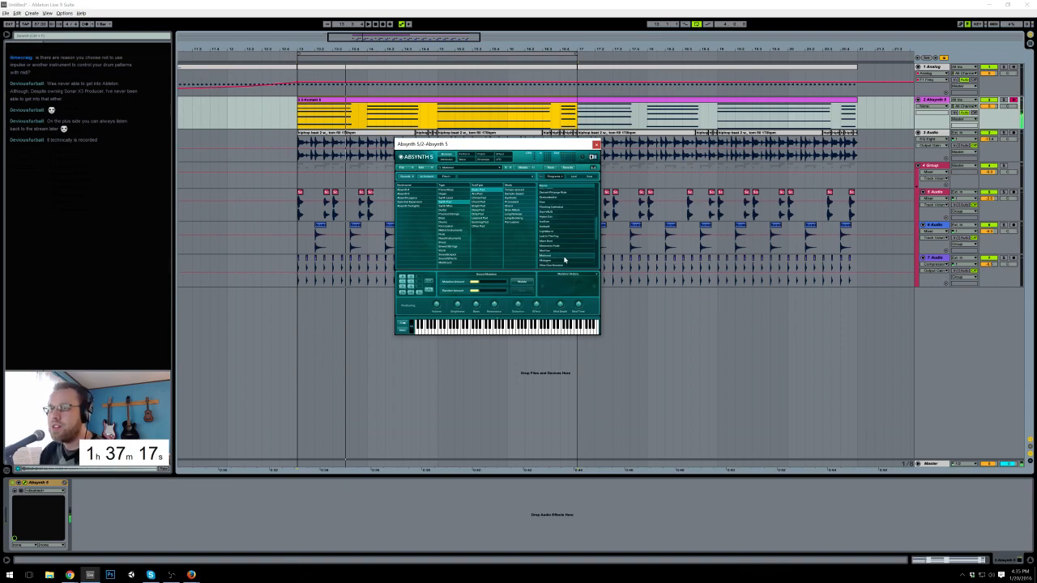
{"action": "scroll", "coordinate": [564, 259], "scroll_direction": "down", "scroll_amount": 3}
{"action": "left_click", "coordinate": [564, 259]}
{"action": "scroll", "coordinate": [567, 259], "scroll_direction": "down", "scroll_amount": 2}
{"action": "left_click", "coordinate": [567, 259]}
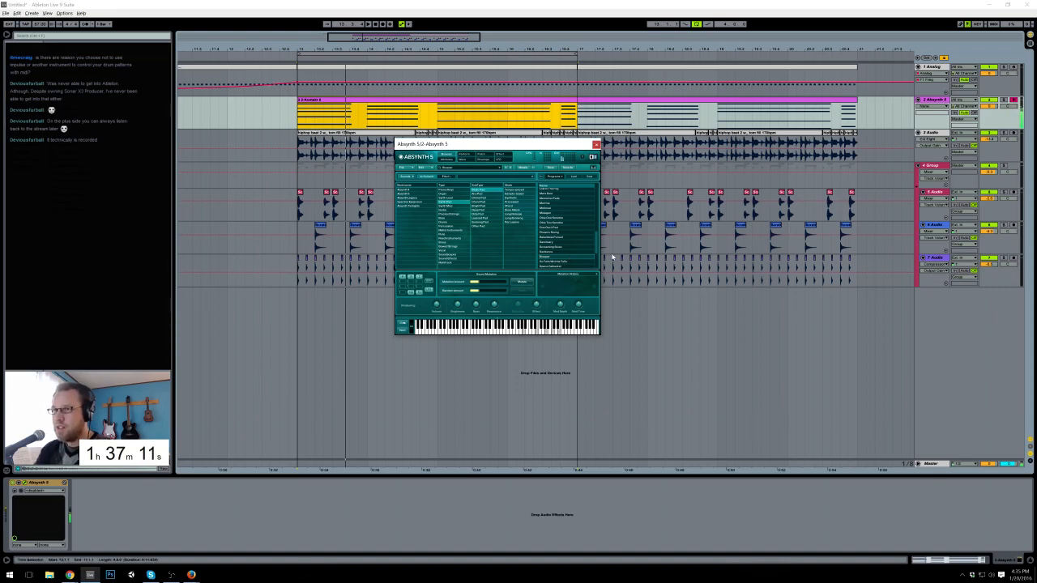
Step: Transpose all notes in the pad clip up one octave and play it with the drums
{"action": "key", "text": "space"}
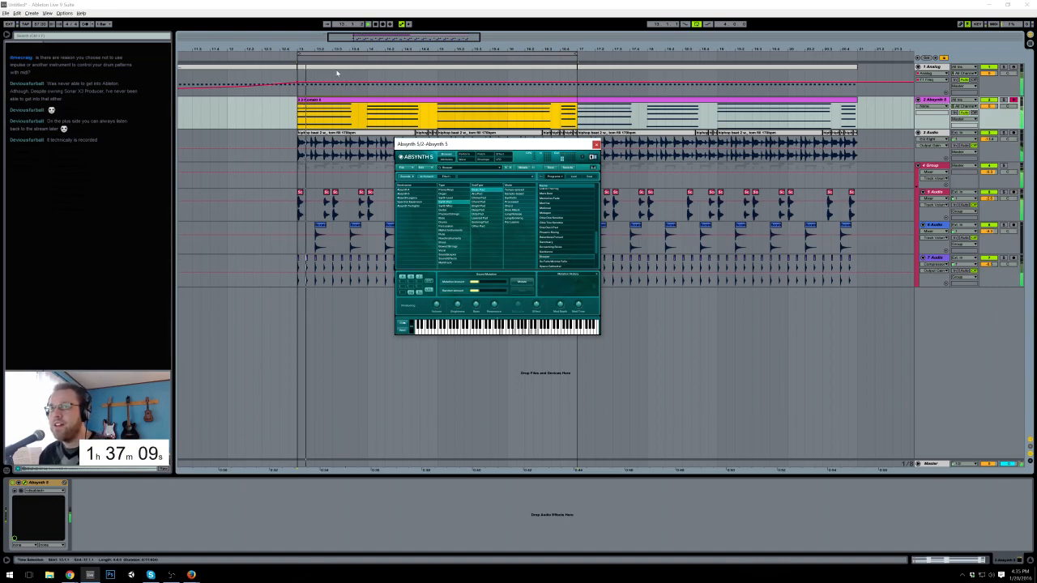
{"action": "double_click", "coordinate": [353, 101]}
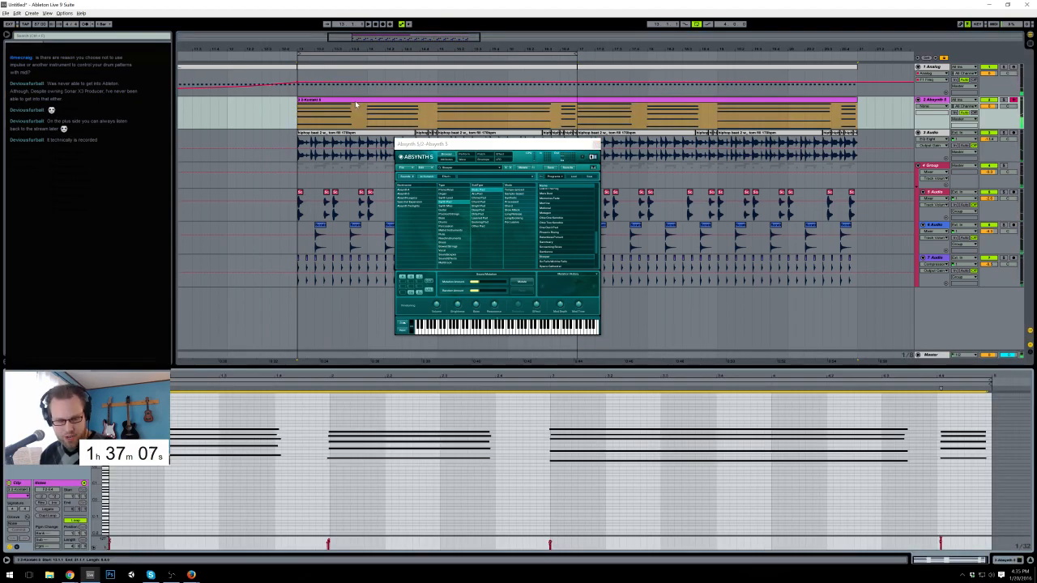
{"action": "key", "text": "ctrl+a"}
{"action": "key", "text": "shift+Up"}
{"action": "key", "text": "space"}
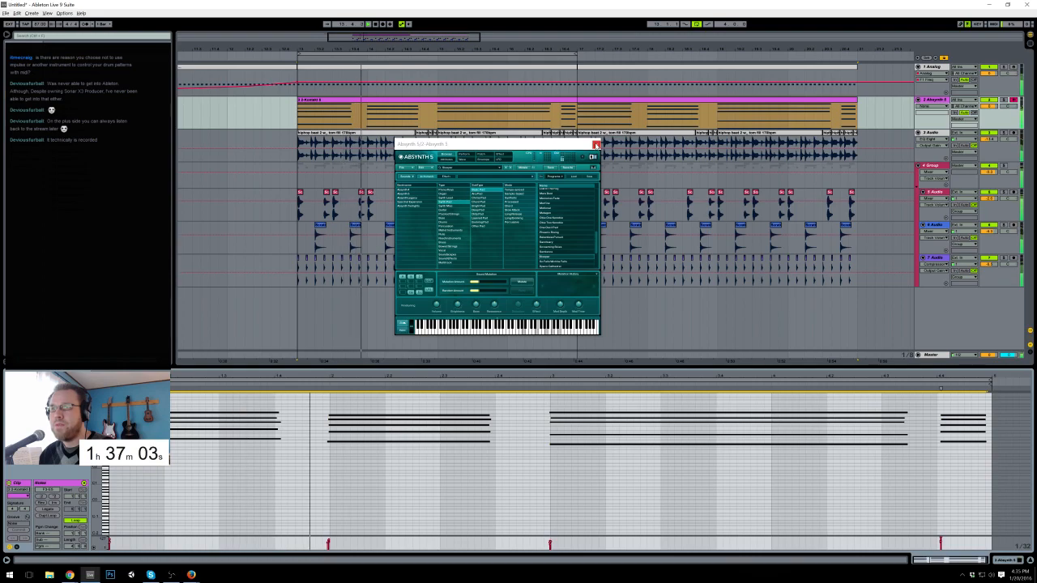
Step: Close the Absynth window, return to the pad clip's notes, select them all and transpose them up one octave
{"action": "left_click", "coordinate": [597, 145]}
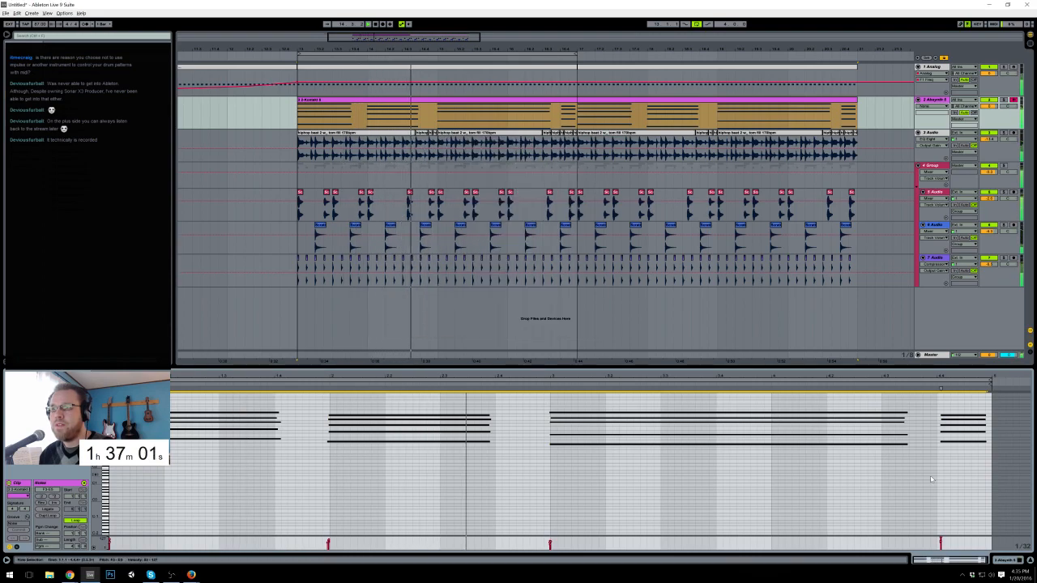
{"action": "left_click", "coordinate": [1020, 564]}
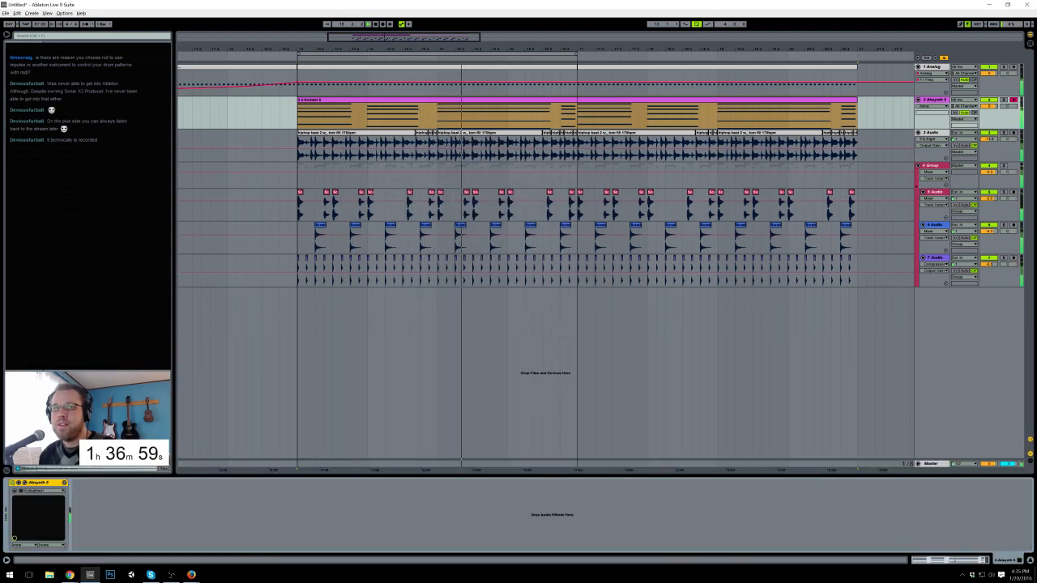
{"action": "double_click", "coordinate": [492, 102]}
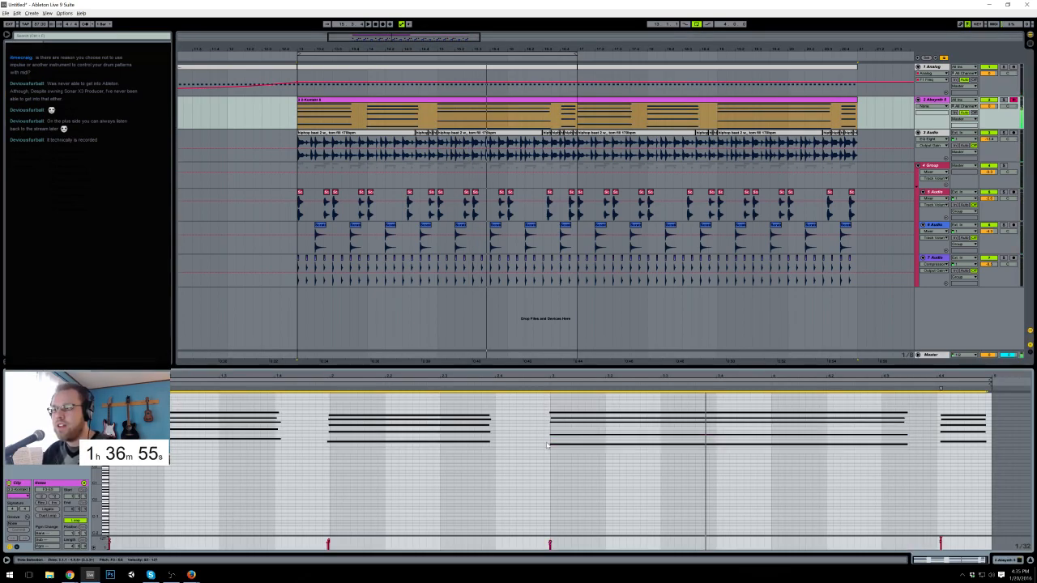
{"action": "key", "text": "ctrl+a"}
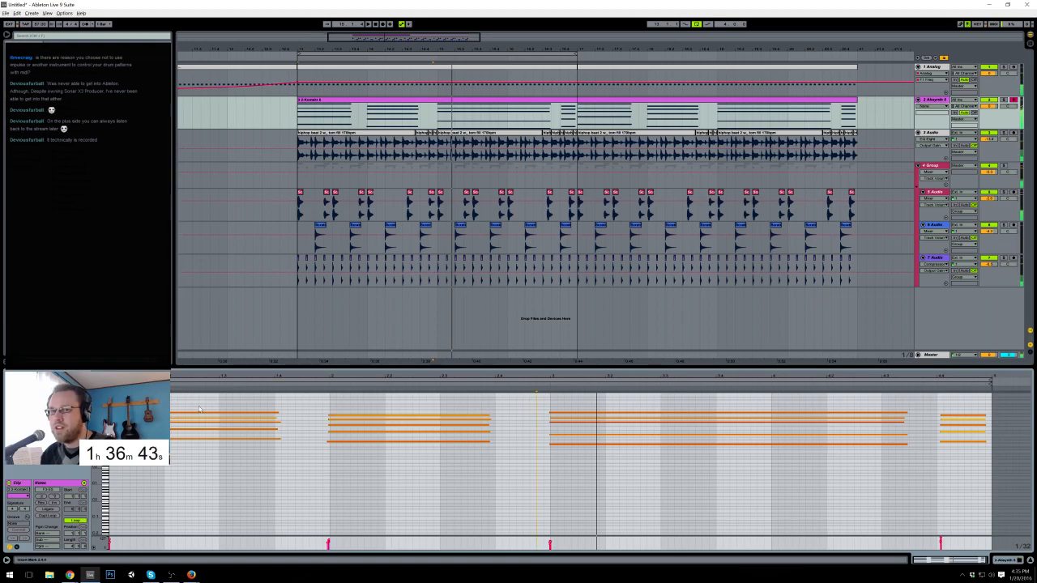
{"action": "left_click_drag", "start_coordinate": [199, 403], "coordinate": [457, 454]}
{"action": "key", "text": "ctrl+a"}
{"action": "scroll", "coordinate": [914, 502], "scroll_direction": "down", "scroll_amount": 1}
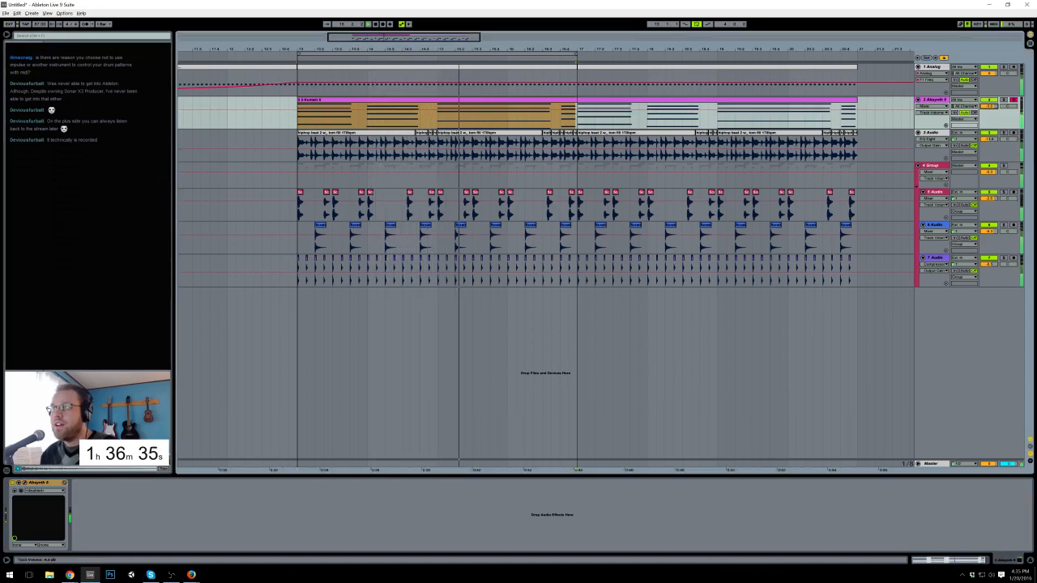
Step: Adjust the velocity of the top note of the third chord in the pad clip while the loop plays
{"action": "double_click", "coordinate": [519, 105]}
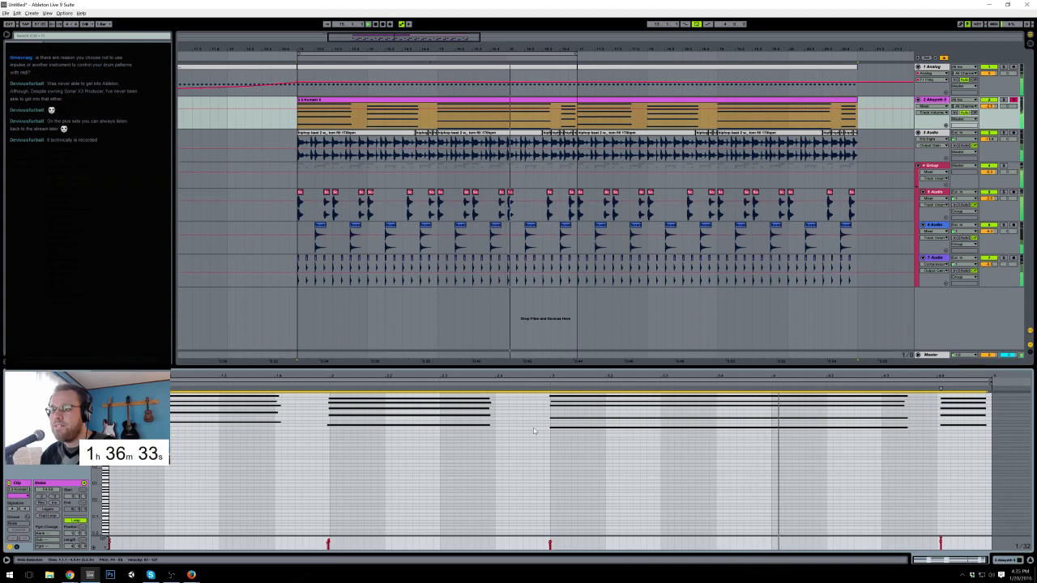
{"action": "left_click", "coordinate": [554, 410]}
{"action": "left_click_drag", "start_coordinate": [555, 421], "coordinate": [560, 445]}
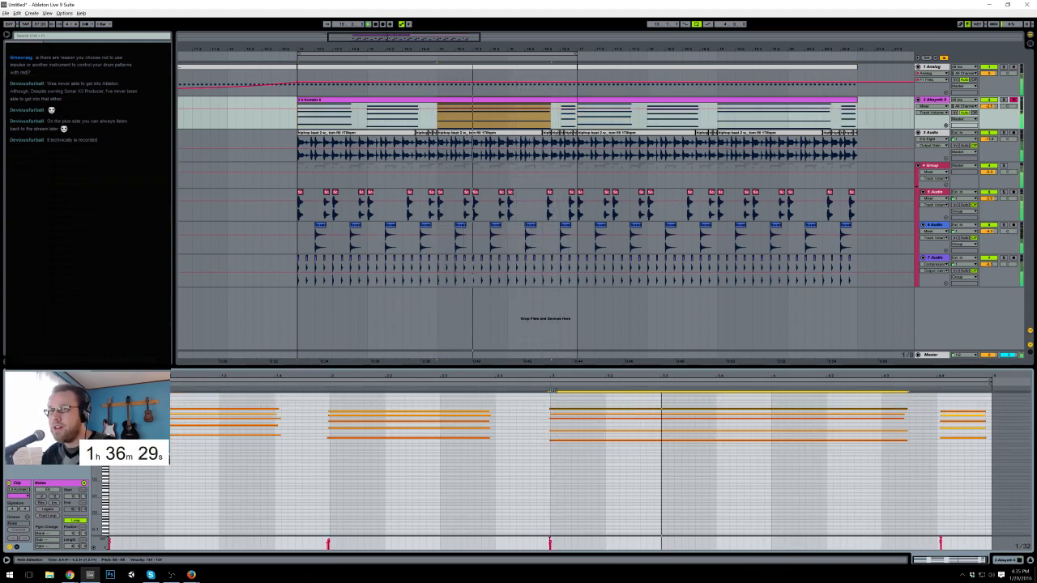
{"action": "key", "text": "space"}
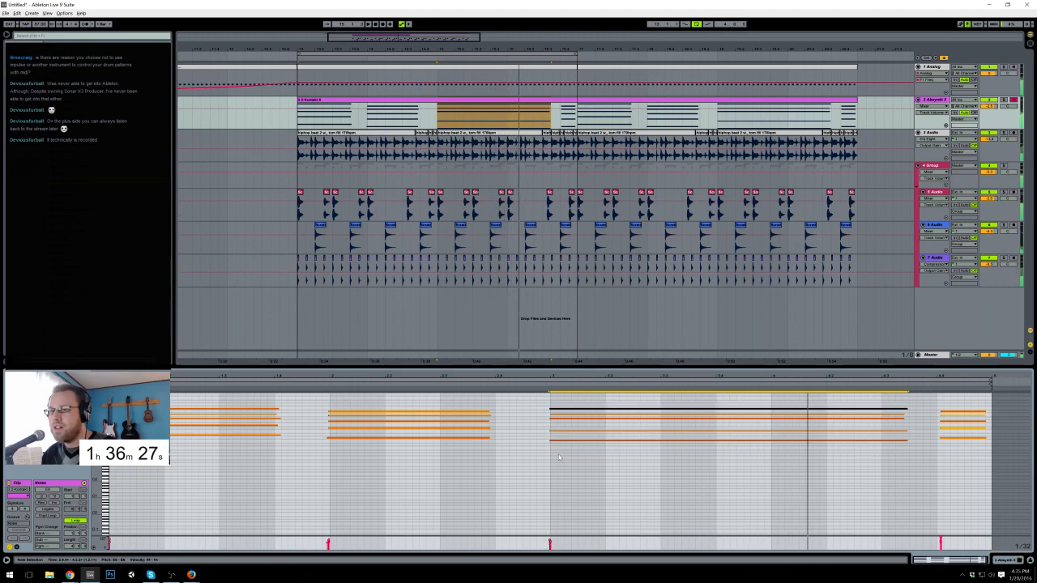
{"action": "key", "text": "space"}
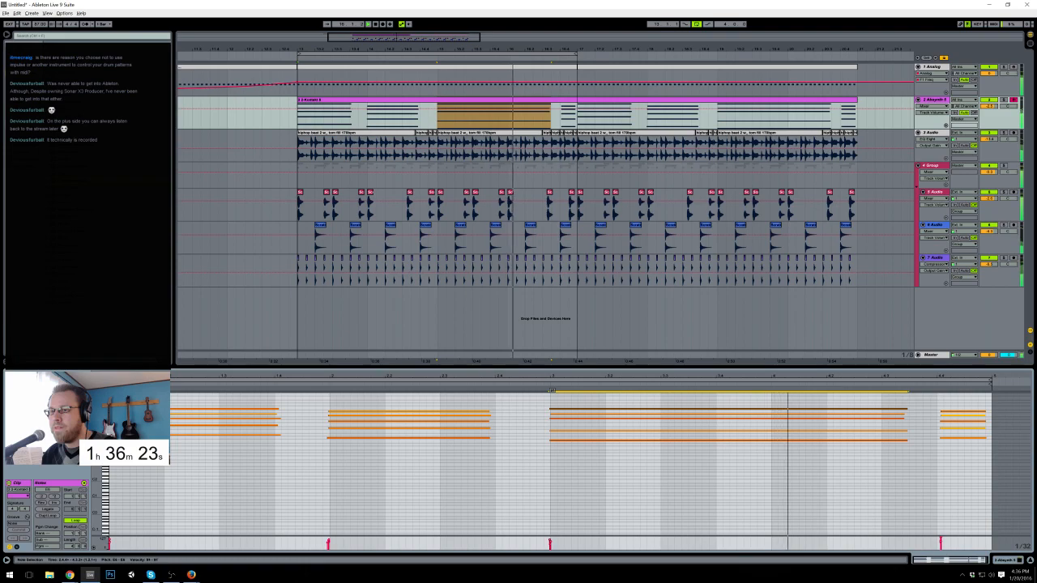
{"action": "left_click_drag", "start_coordinate": [550, 541], "coordinate": [550, 540]}
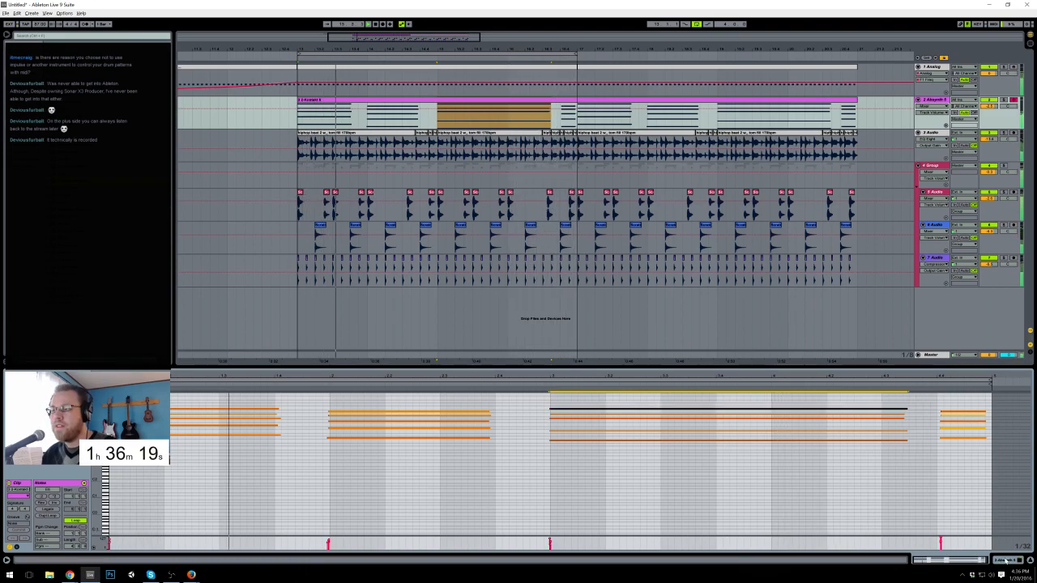
Step: Reopen Absynth from the pad track's devices and look through its editing pages for the loaded preset
{"action": "key", "text": "shift+Tab"}
{"action": "left_click", "coordinate": [384, 277]}
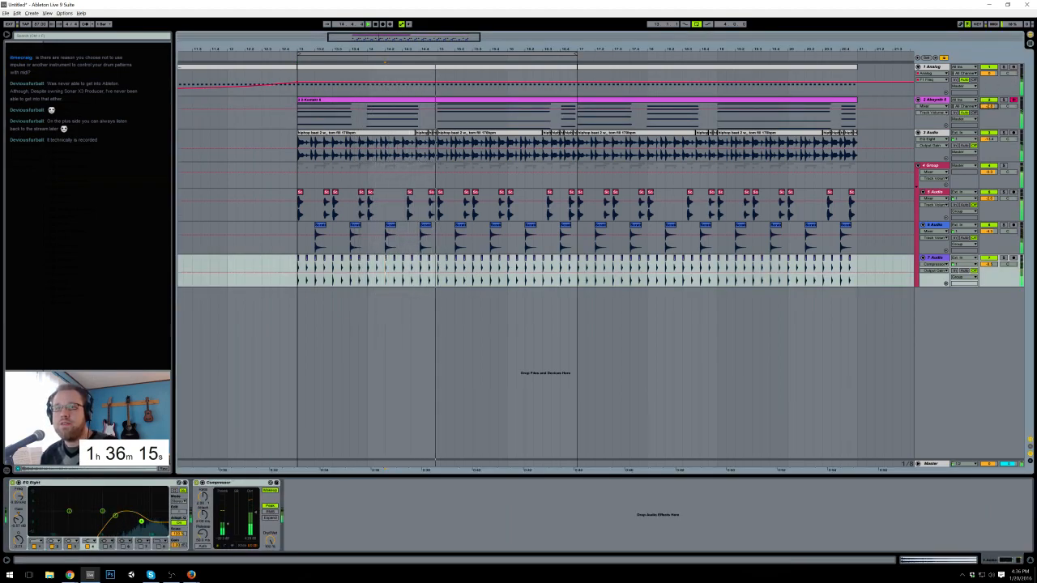
{"action": "left_click", "coordinate": [298, 106]}
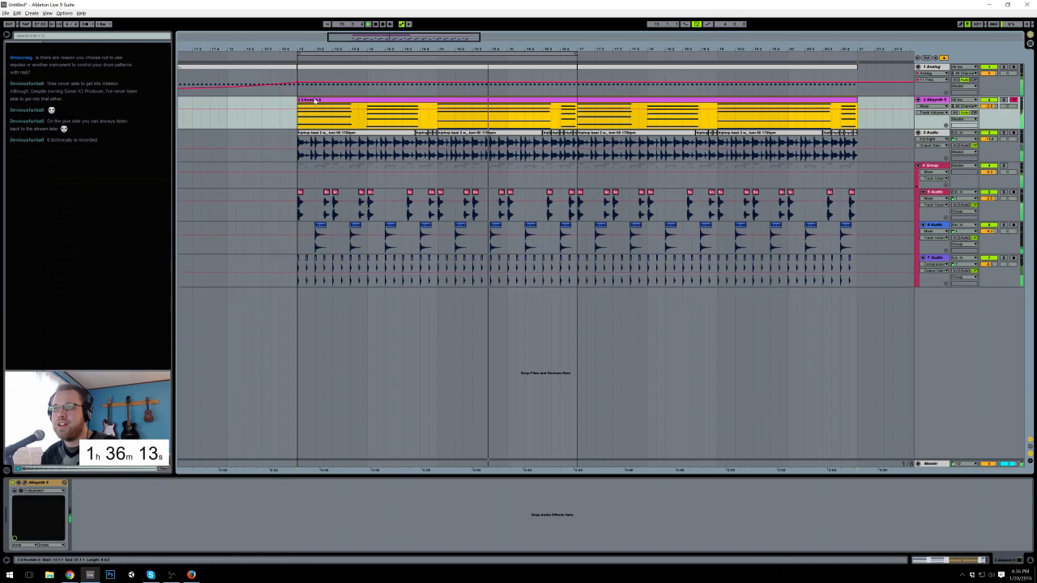
{"action": "left_click", "coordinate": [24, 482]}
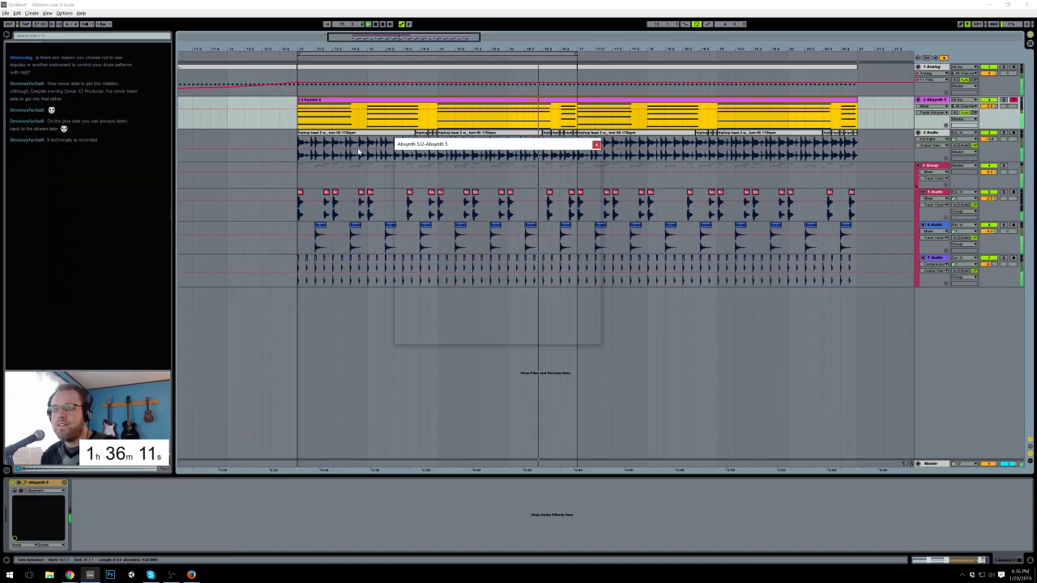
{"action": "left_click_drag", "start_coordinate": [479, 144], "coordinate": [512, 207]}
{"action": "left_click", "coordinate": [515, 223]}
{"action": "left_click", "coordinate": [533, 218]}
{"action": "left_click", "coordinate": [531, 223]}
{"action": "left_click", "coordinate": [496, 223]}
{"action": "left_click", "coordinate": [497, 218]}
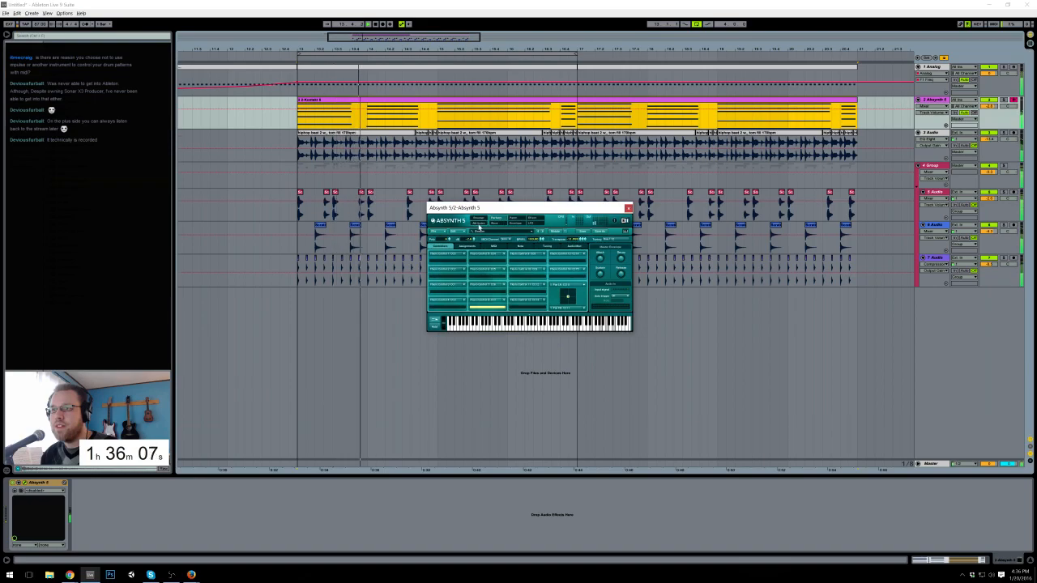
Step: Examine the preset's envelope and effect pages in Absynth, and close the plug-in window
{"action": "left_click", "coordinate": [513, 218]}
{"action": "left_click", "coordinate": [515, 224]}
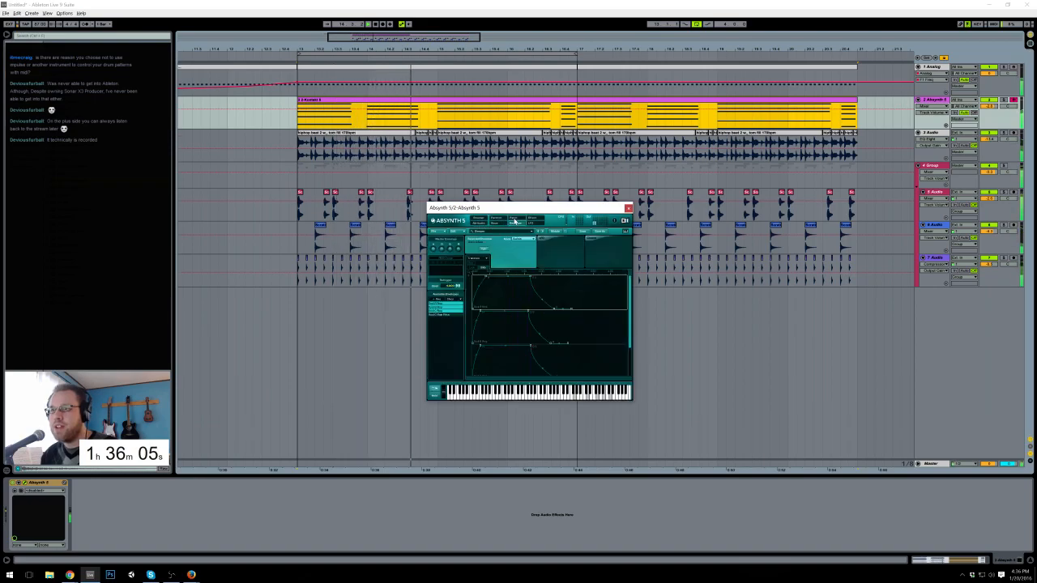
{"action": "left_click", "coordinate": [514, 219]}
{"action": "left_click", "coordinate": [533, 218]}
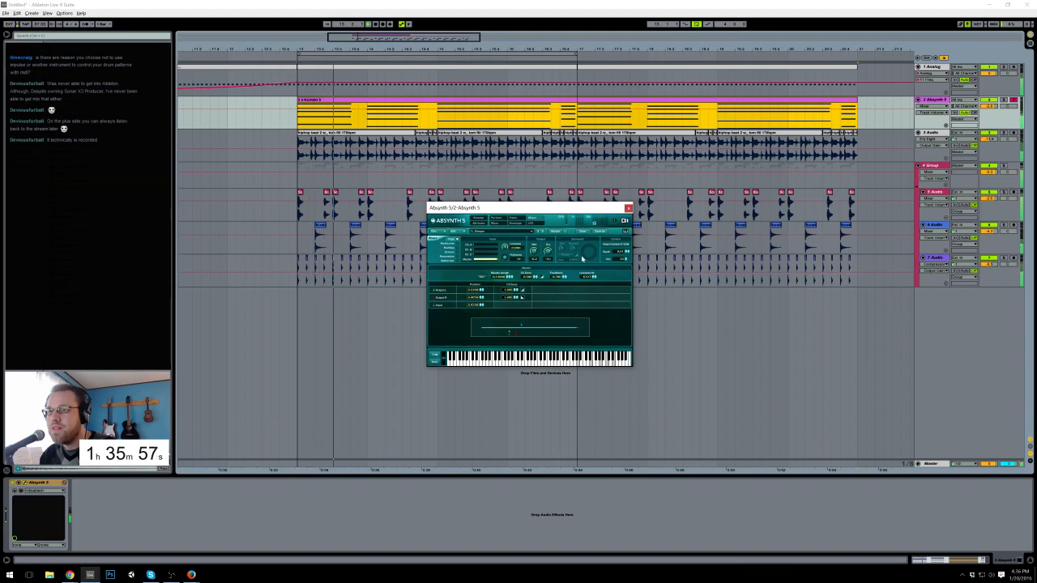
{"action": "left_click", "coordinate": [512, 223]}
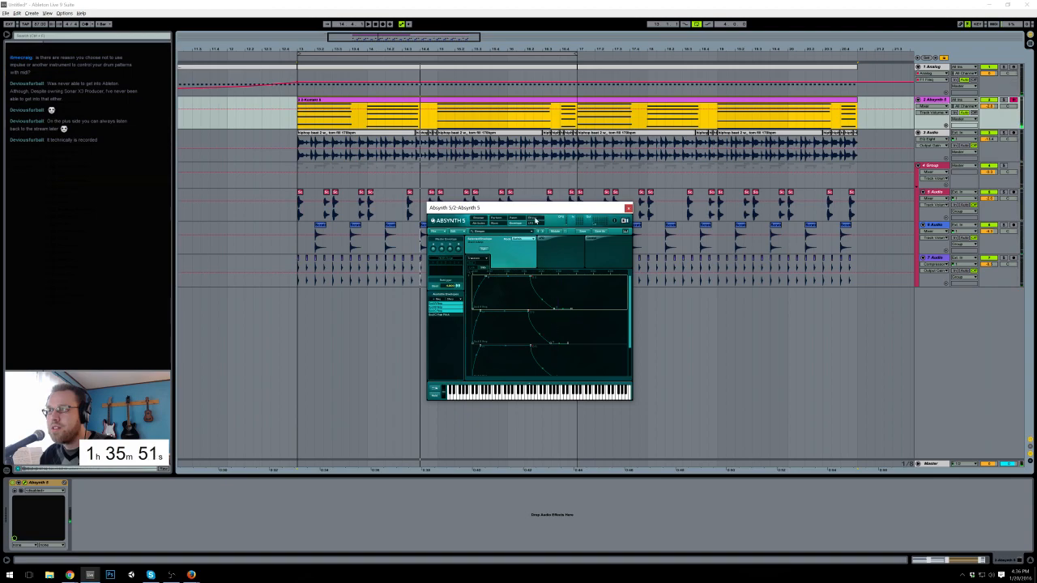
{"action": "left_click", "coordinate": [534, 220]}
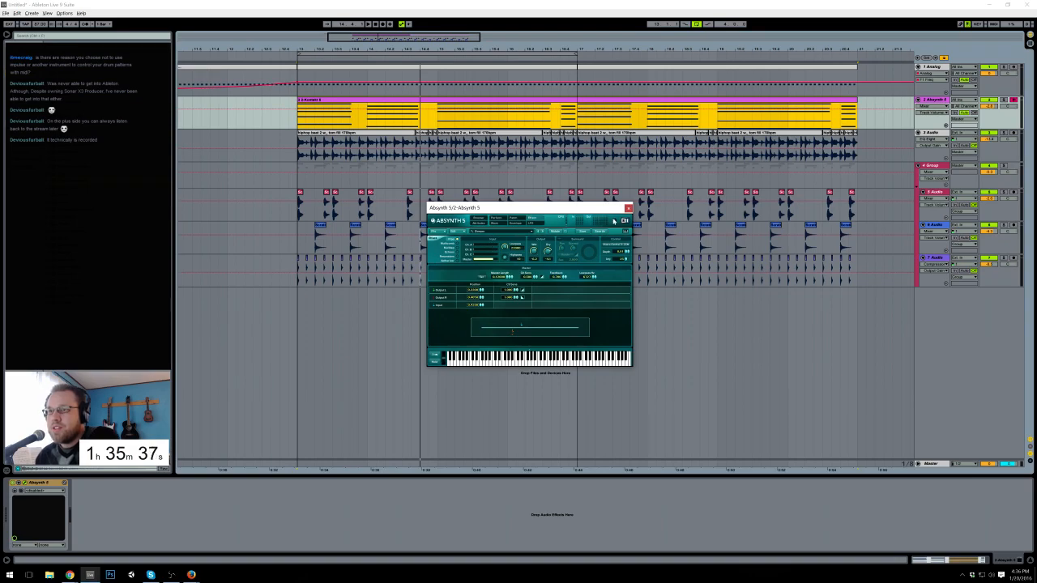
{"action": "left_click", "coordinate": [628, 208]}
Step: Duplicate the Absynth pad track, collapse the original, and replace the copy's instrument with Ableton's Analog synth
{"action": "left_click", "coordinate": [925, 109]}
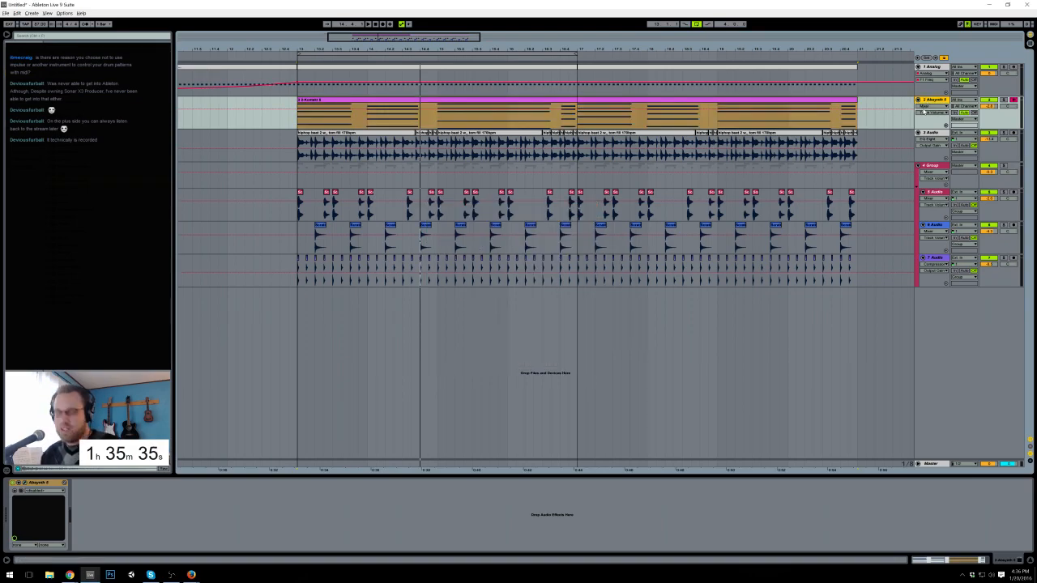
{"action": "key", "text": "ctrl+d"}
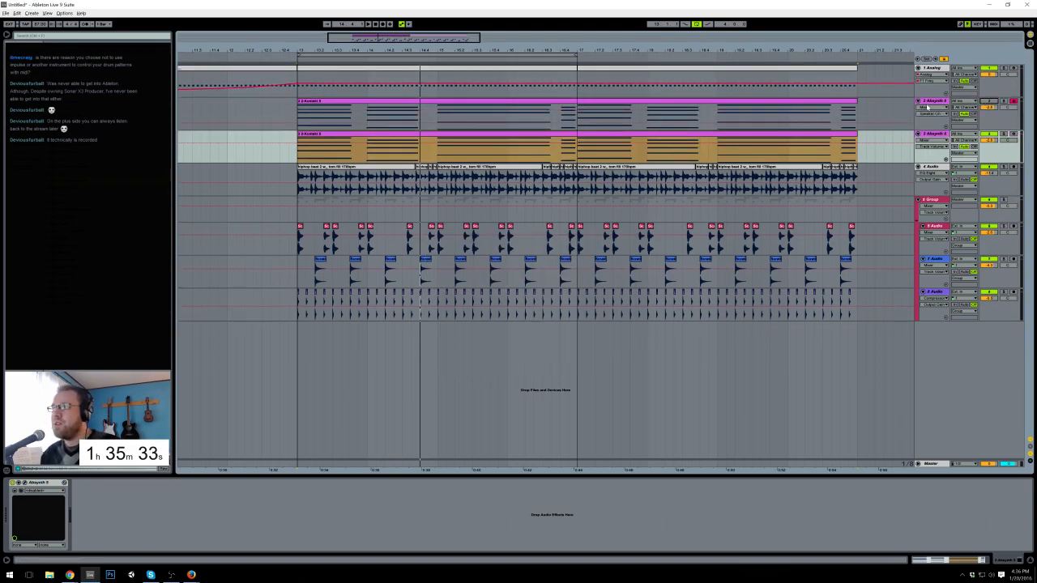
{"action": "left_click", "coordinate": [920, 101]}
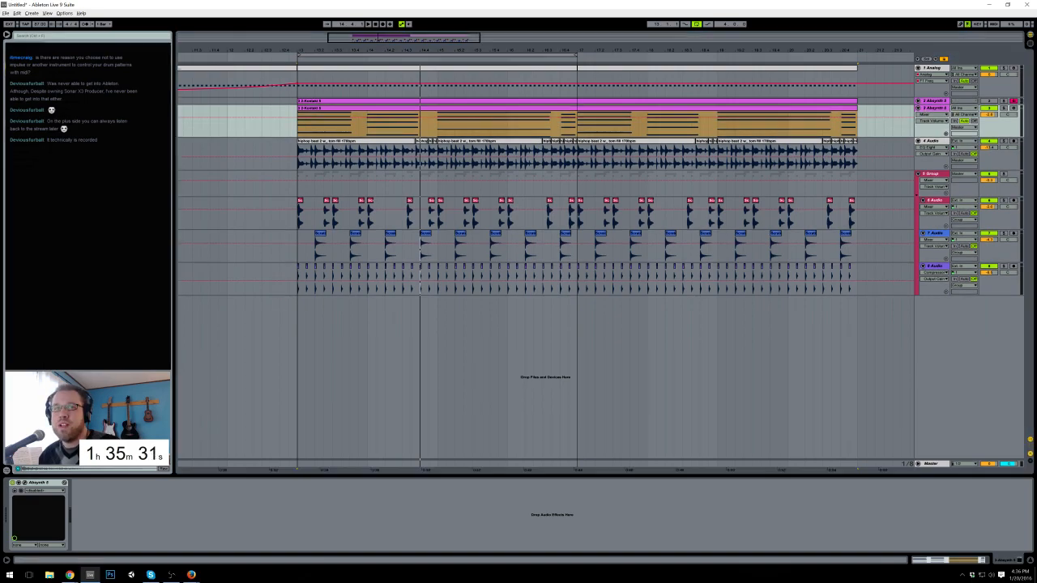
{"action": "left_click_drag", "start_coordinate": [166, 343], "coordinate": [46, 504]}
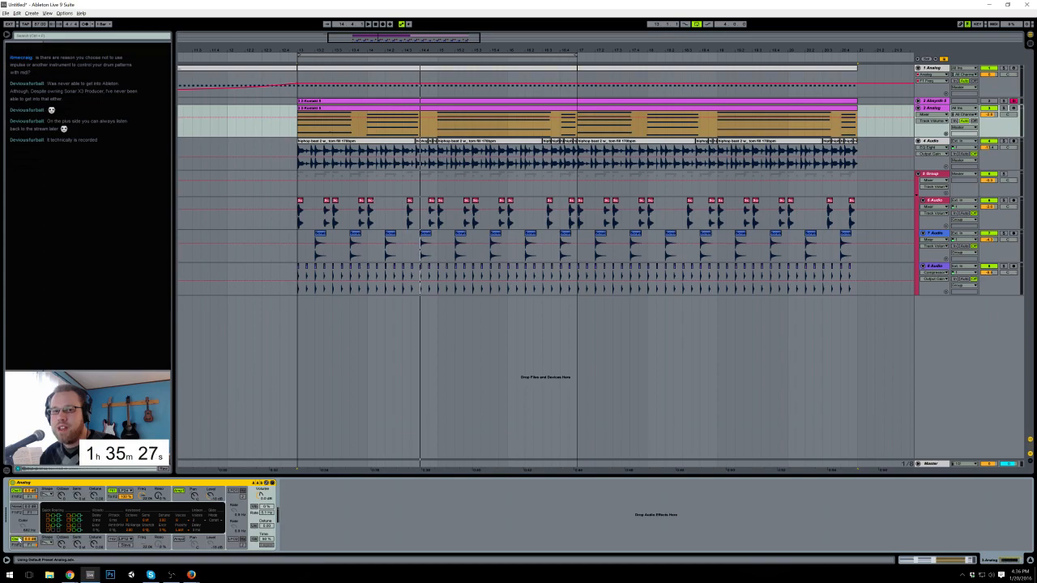
Step: Turn on unison in Analog and detune its two oscillators slightly against each other
{"action": "left_click", "coordinate": [253, 525]}
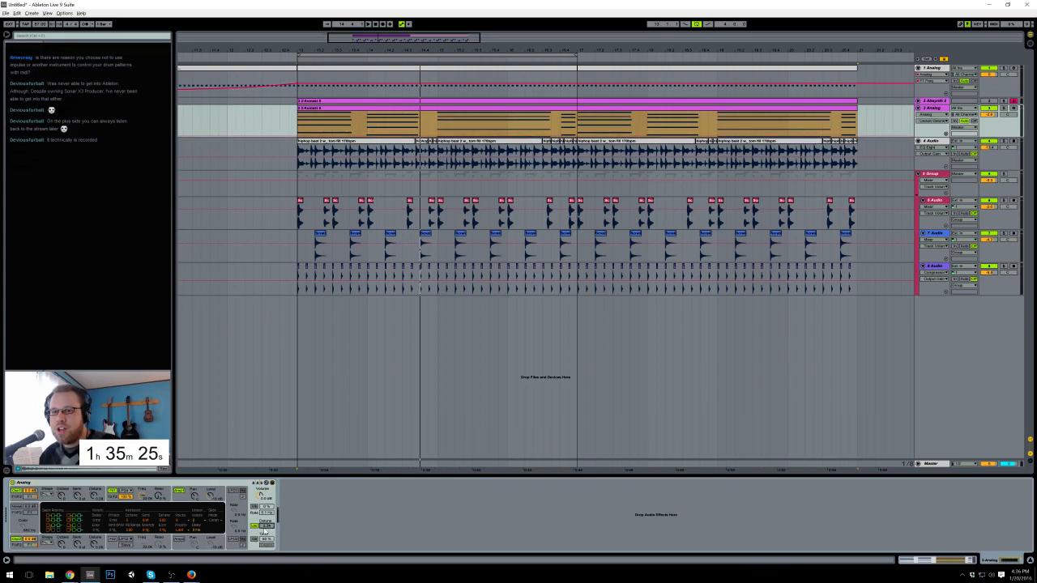
{"action": "left_click", "coordinate": [62, 544]}
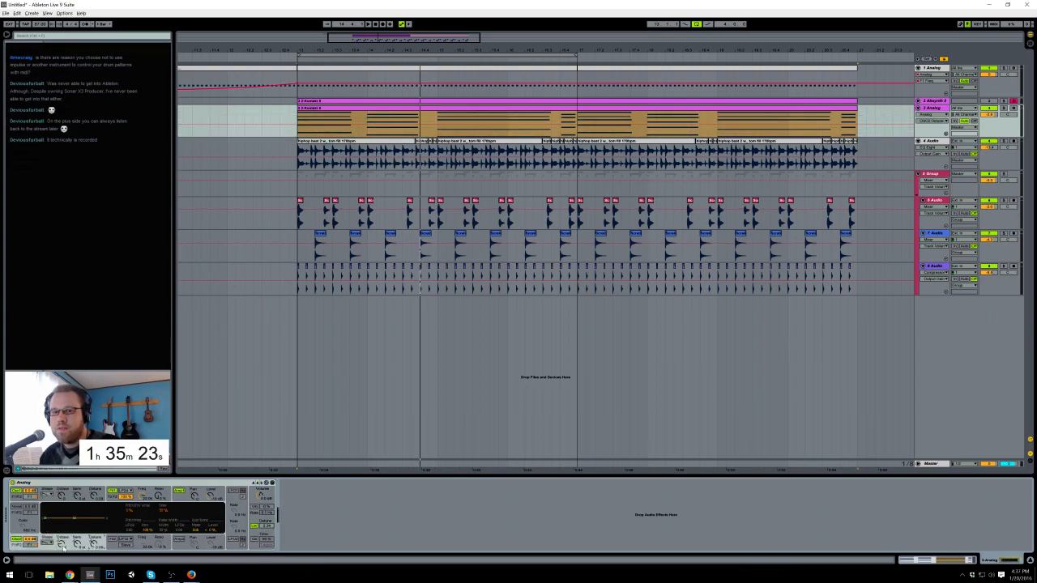
{"action": "left_click_drag", "start_coordinate": [93, 545], "coordinate": [93, 551]}
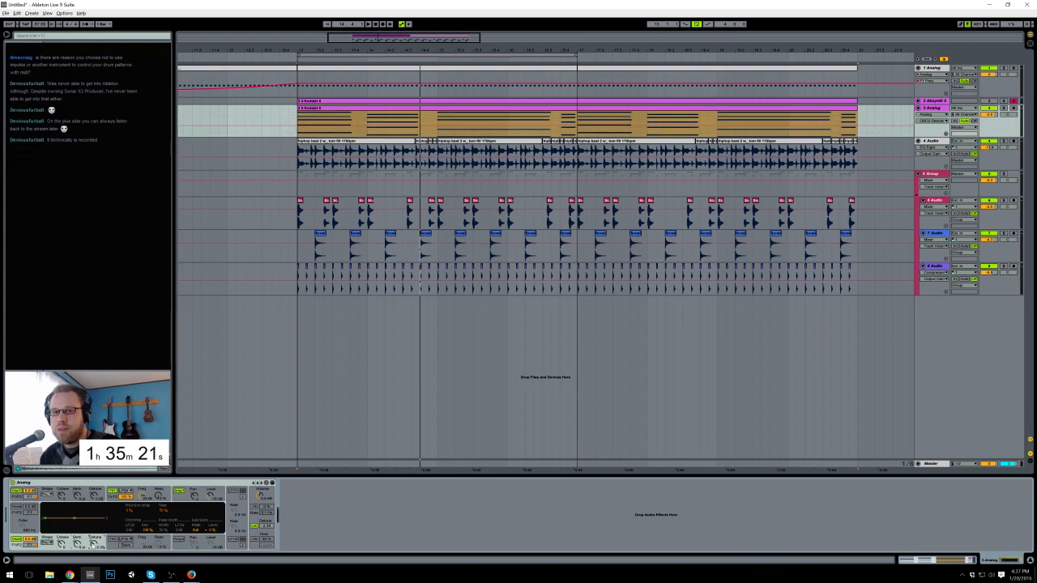
{"action": "left_click", "coordinate": [94, 498]}
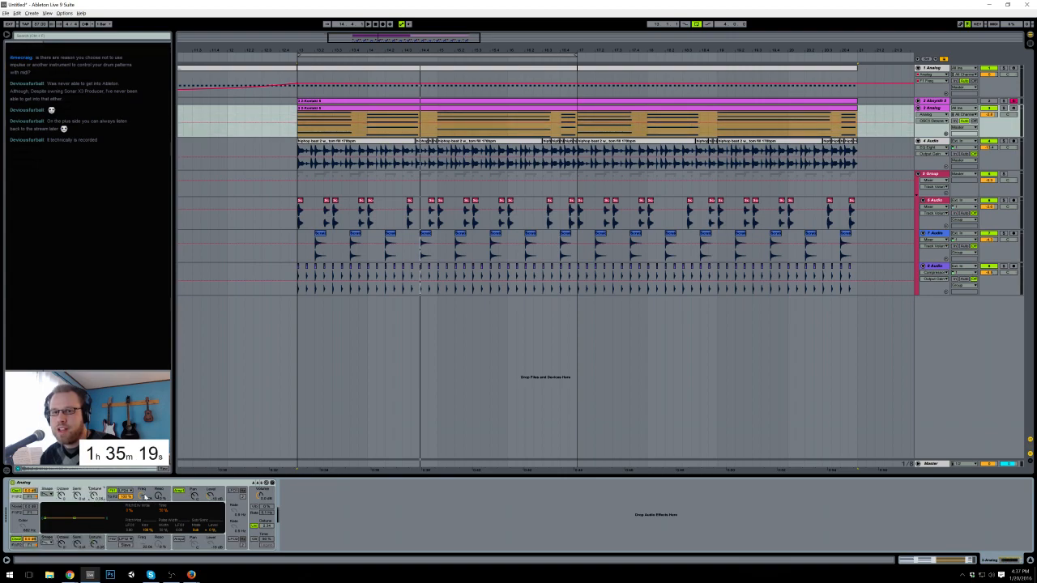
Step: Adjust Analog's filter 1 frequency and unison settings, and inspect its filter and amp envelopes
{"action": "left_click", "coordinate": [147, 497]}
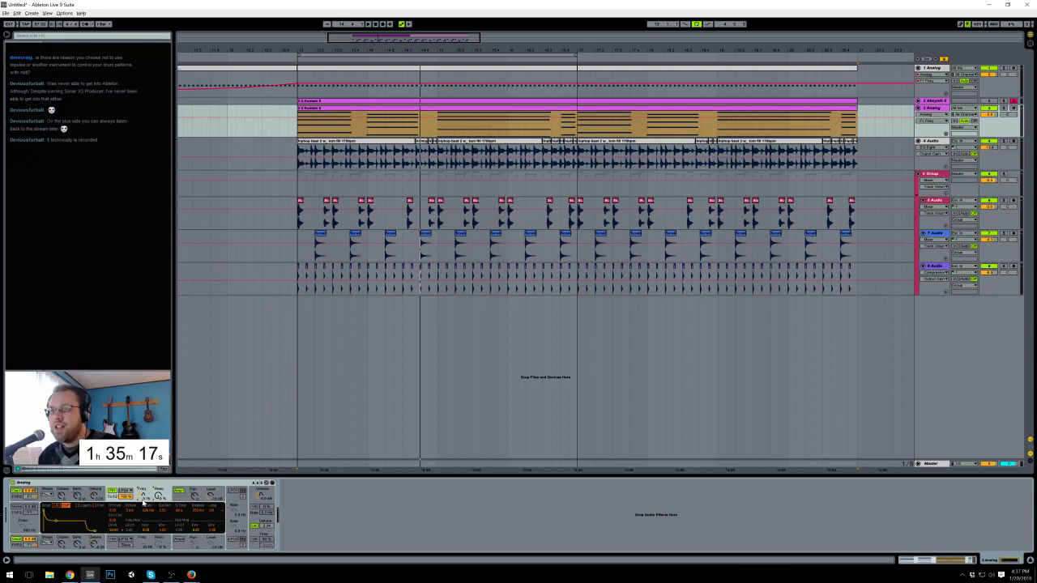
{"action": "left_click", "coordinate": [275, 536]}
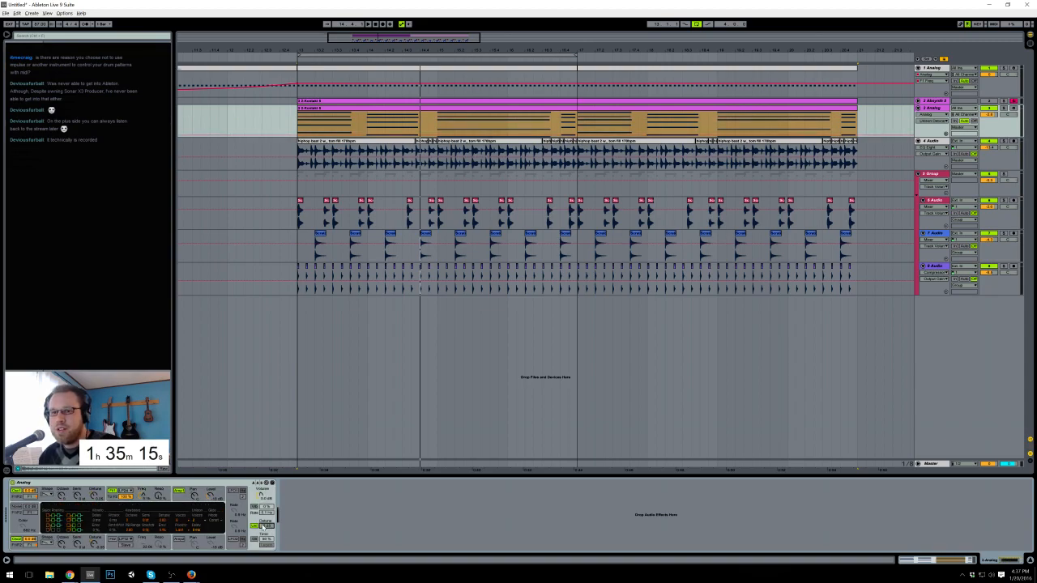
{"action": "left_click", "coordinate": [184, 498]}
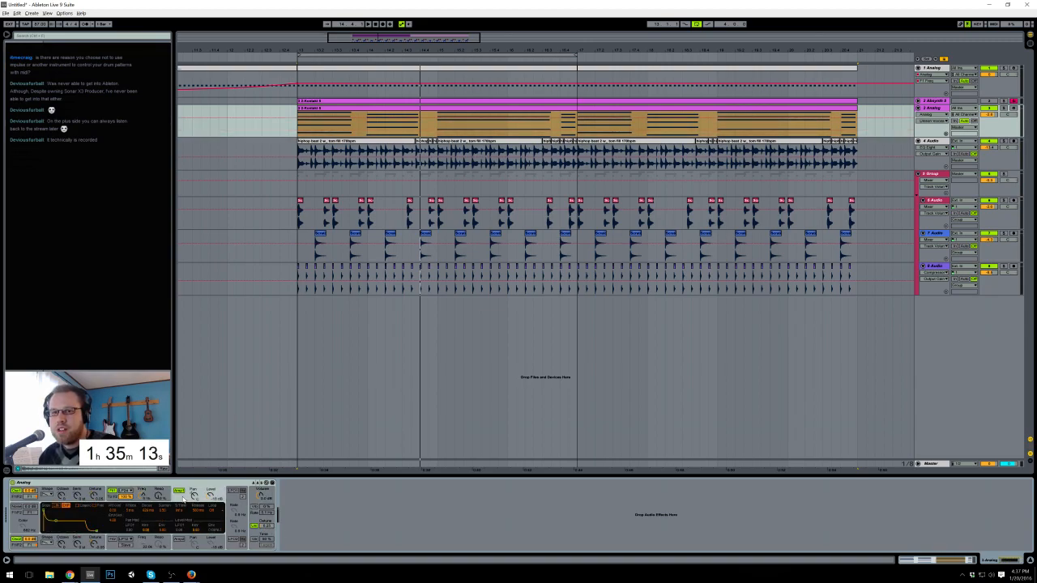
{"action": "left_click", "coordinate": [108, 499]}
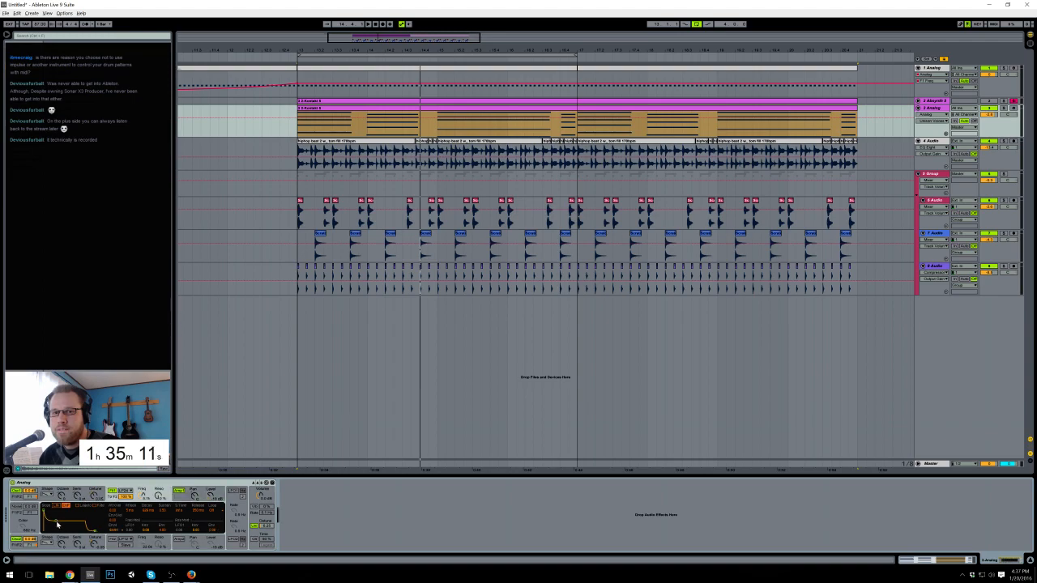
{"action": "left_click", "coordinate": [181, 497]}
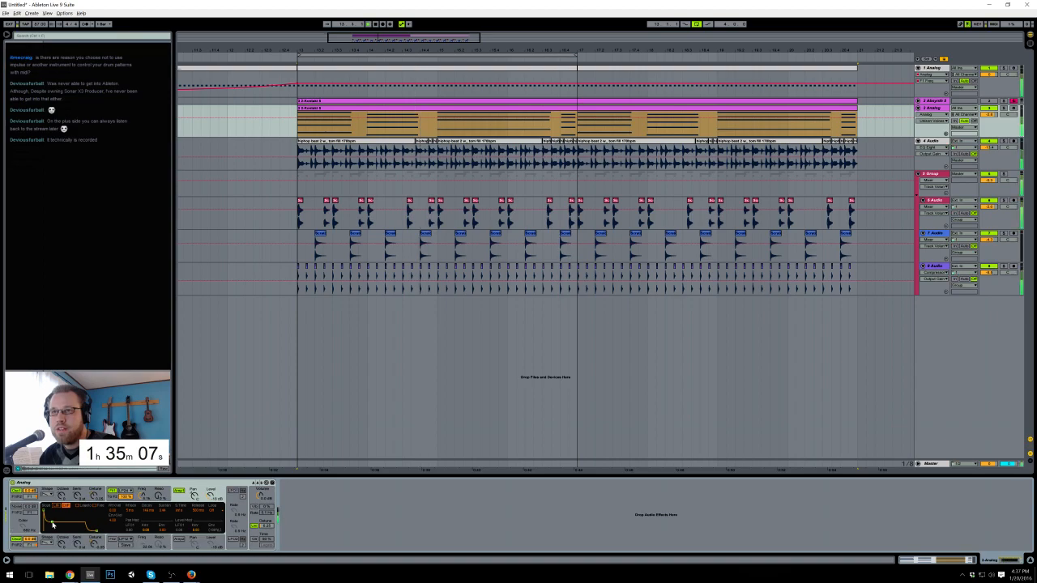
Step: Open the duplicated chord clip on the Analog track and transpose all its notes down by octaves to a lower register
{"action": "left_click", "coordinate": [468, 113]}
{"action": "double_click", "coordinate": [468, 114]}
{"action": "left_click", "coordinate": [263, 502]}
{"action": "scroll", "coordinate": [264, 502], "scroll_direction": "up", "scroll_amount": 2}
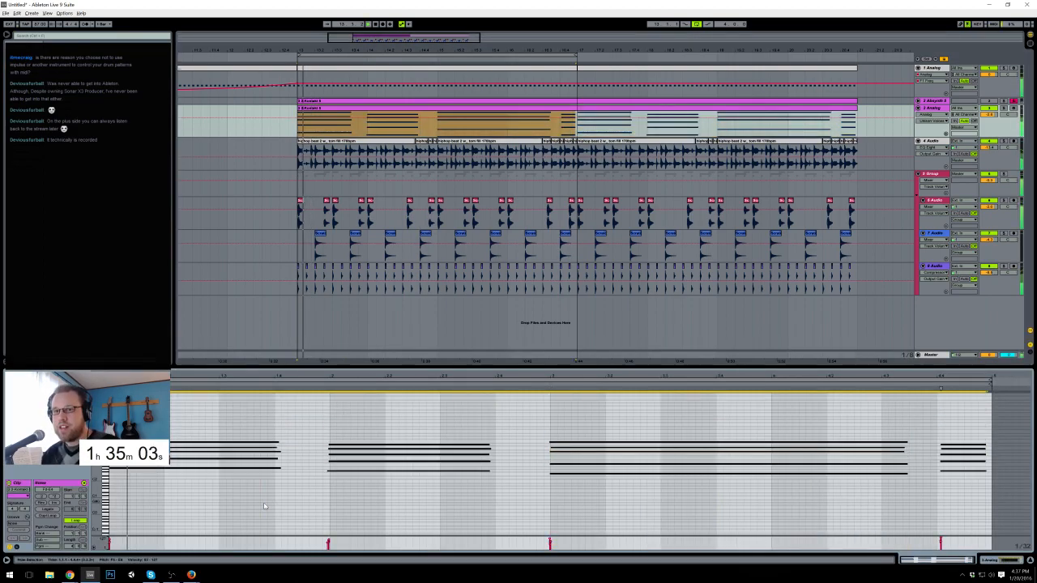
{"action": "scroll", "coordinate": [697, 482], "scroll_direction": "up", "scroll_amount": 1}
{"action": "left_click", "coordinate": [694, 481]}
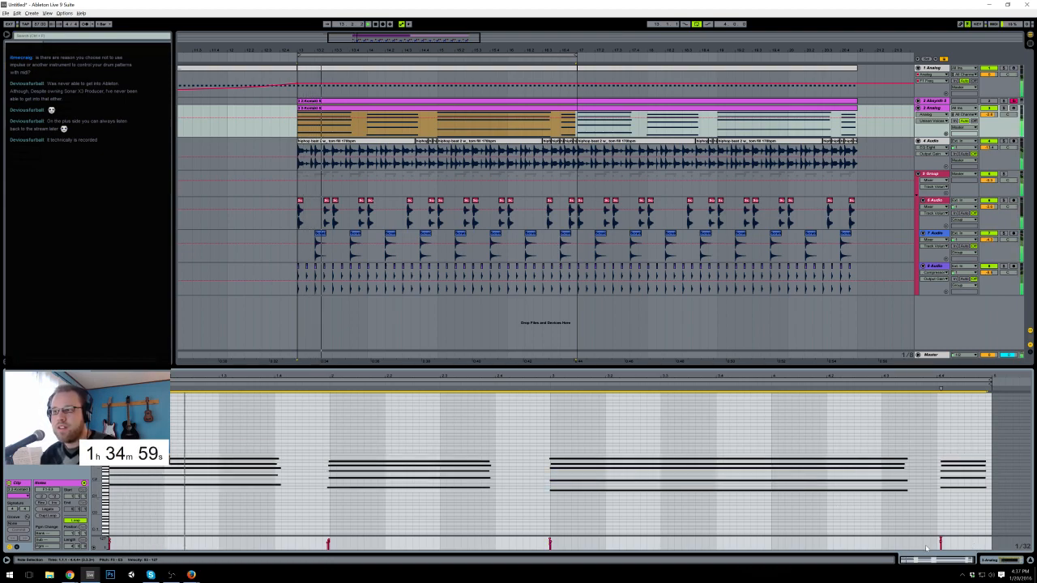
Step: Adjust Analog's filter 1 frequency and detune on the duplicated track, and review its global voice settings
{"action": "key", "text": "shift+Tab"}
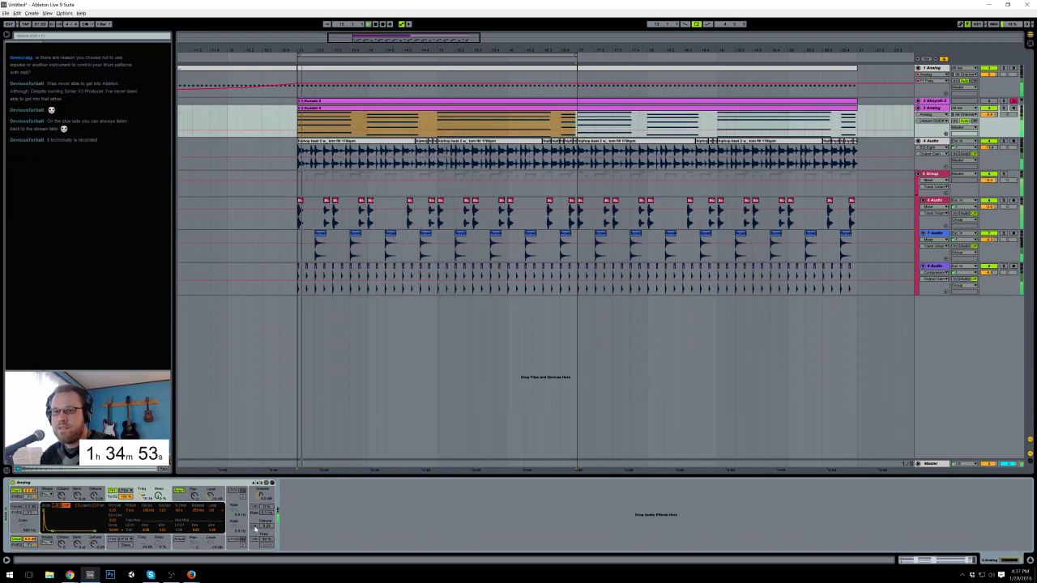
{"action": "left_click", "coordinate": [144, 497]}
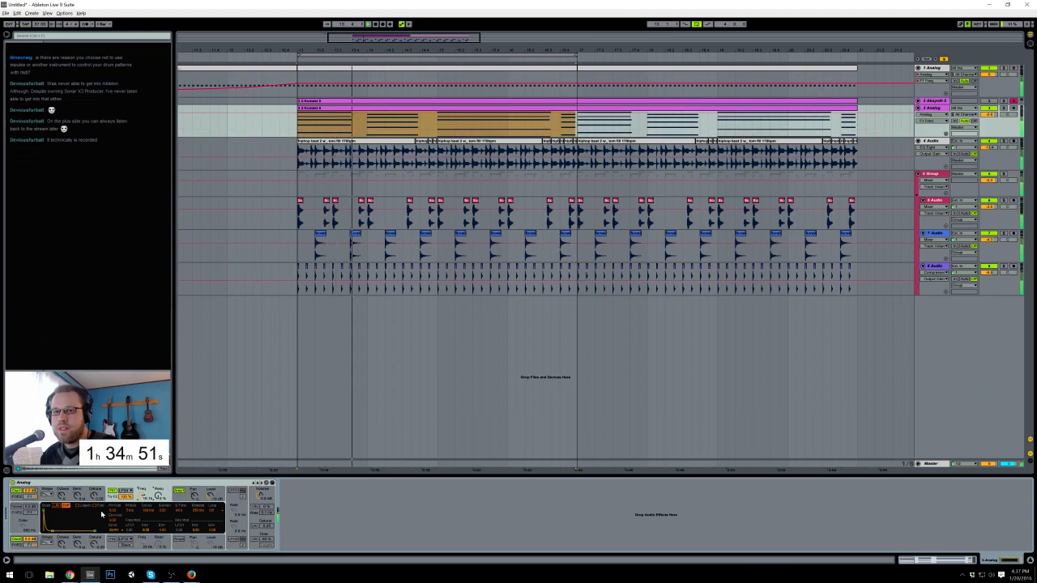
{"action": "left_click", "coordinate": [254, 527]}
{"action": "left_click", "coordinate": [198, 521]}
{"action": "left_click", "coordinate": [201, 528]}
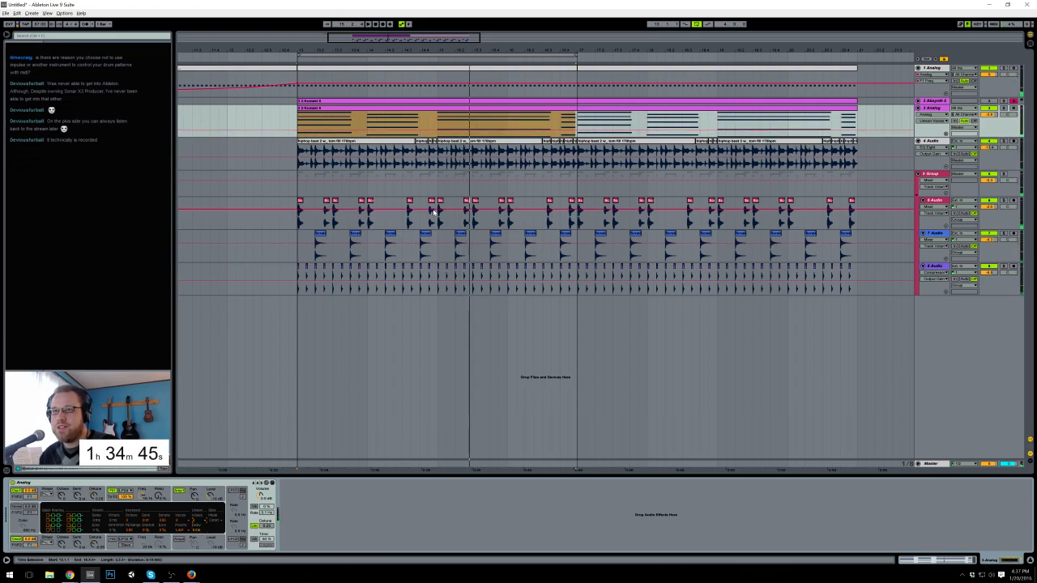
Step: Inspect the chord notes in the Analog track's clip, stop playback and return to the synth's settings
{"action": "left_click", "coordinate": [298, 120]}
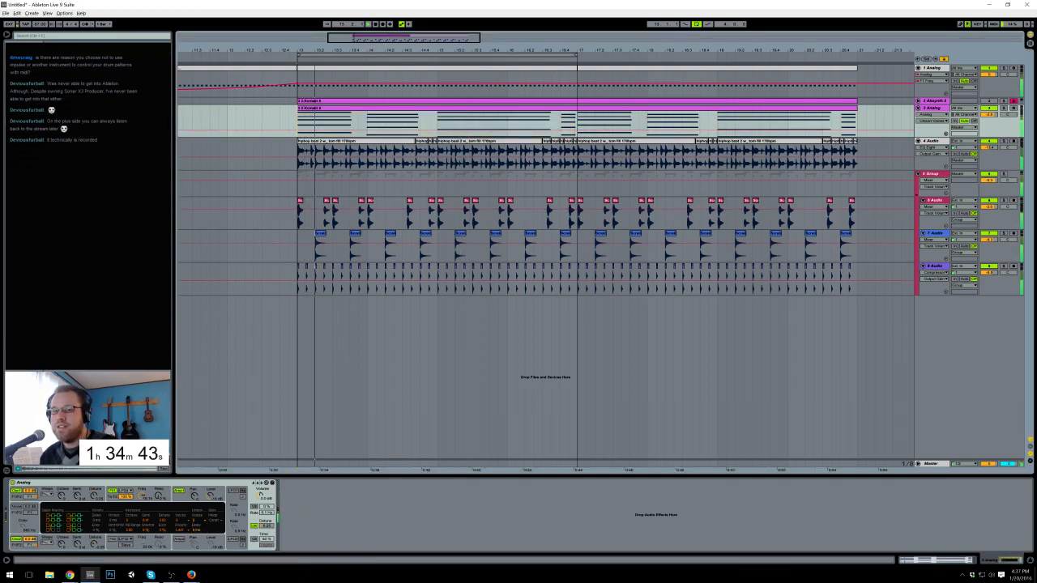
{"action": "double_click", "coordinate": [381, 111]}
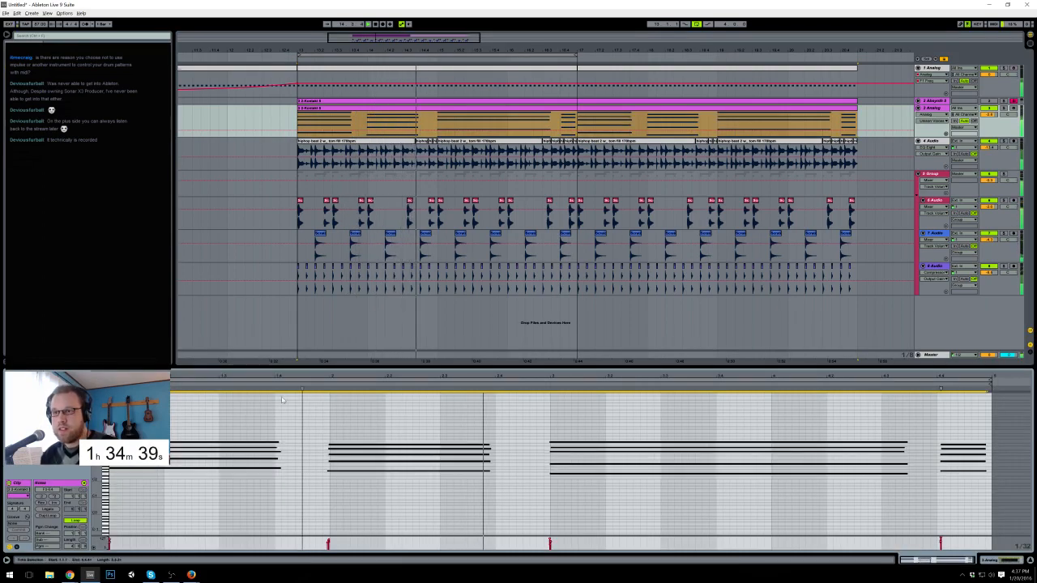
{"action": "left_click", "coordinate": [255, 448]}
{"action": "key", "text": "space"}
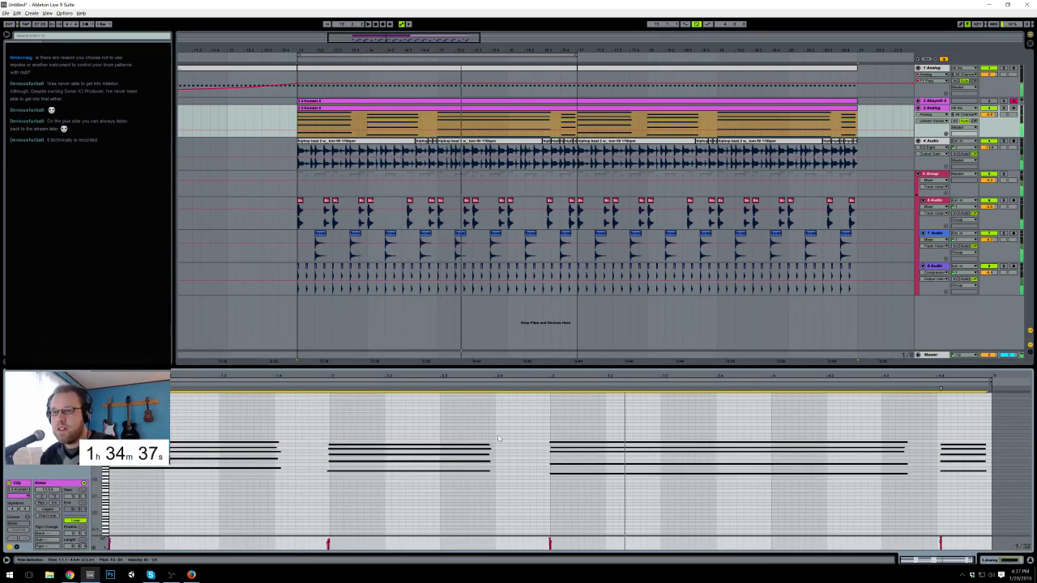
{"action": "left_click", "coordinate": [999, 560]}
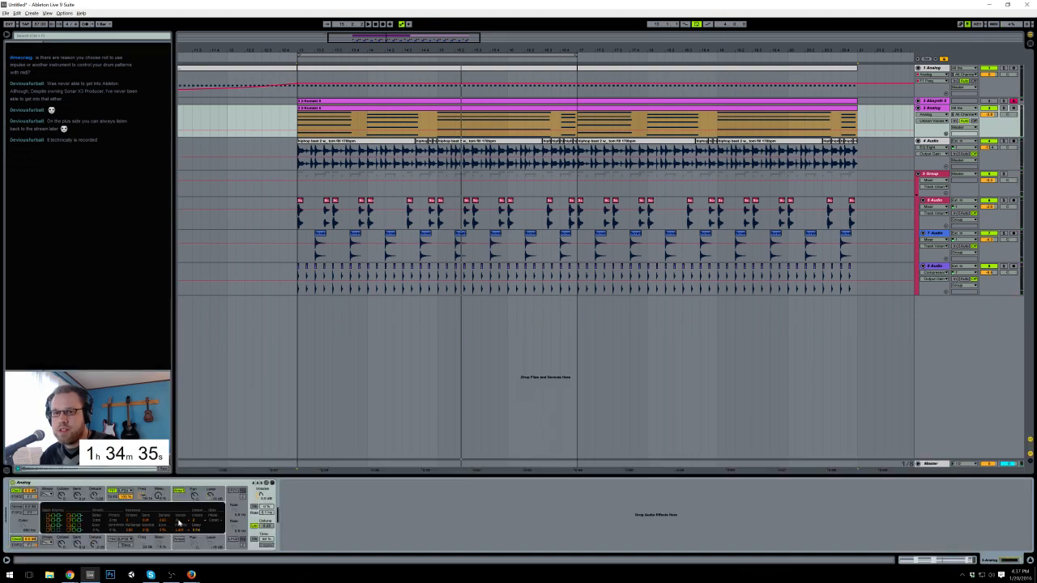
Step: Thin out the Analog clip's voicings by deleting the middle note of each five-note chord
{"action": "double_click", "coordinate": [390, 112]}
{"action": "left_click", "coordinate": [182, 508]}
{"action": "key", "text": "ctrl+a"}
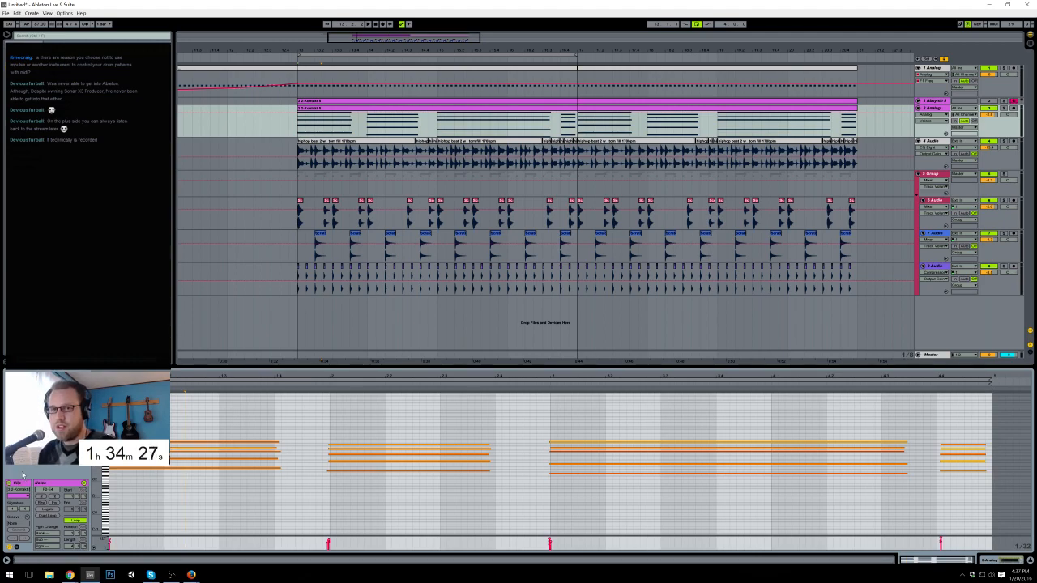
{"action": "left_click_drag", "start_coordinate": [97, 467], "coordinate": [150, 486]}
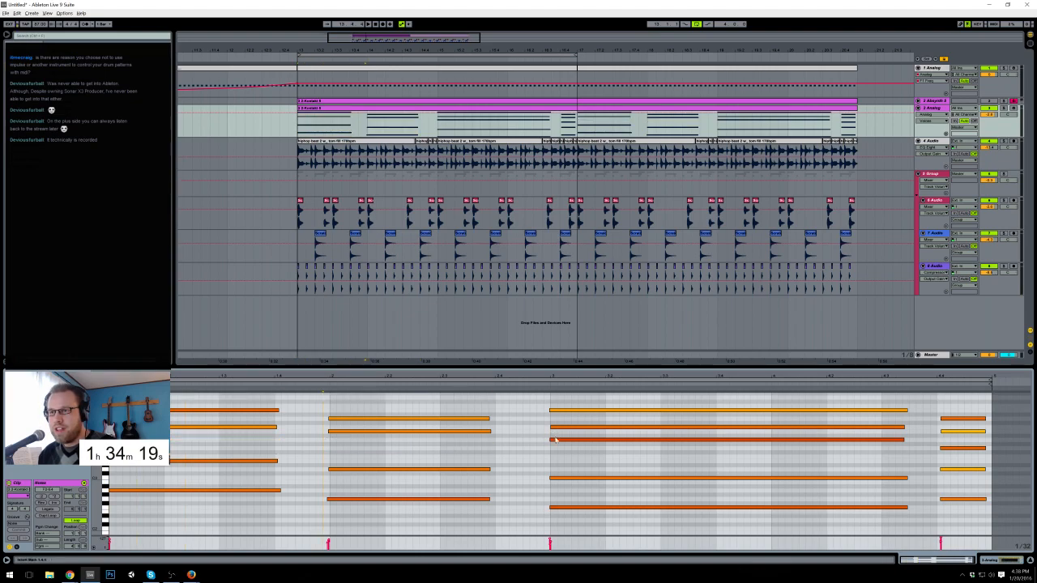
{"action": "left_click", "coordinate": [550, 438]}
{"action": "key", "text": "Delete"}
{"action": "left_click", "coordinate": [961, 448]}
{"action": "key", "text": "Delete"}
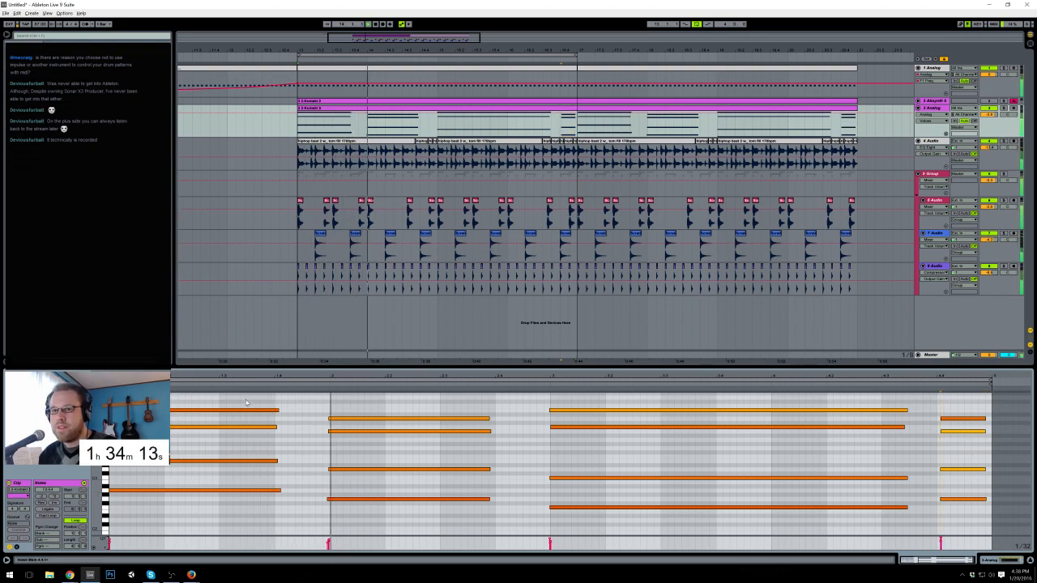
Step: Select all the notes in the Analog clip and transpose them up, then back down to a lower register
{"action": "left_click_drag", "start_coordinate": [247, 402], "coordinate": [1007, 527]}
{"action": "key", "text": "Up"}
{"action": "key", "text": "Up"}
{"action": "key", "text": "Up"}
{"action": "key", "text": "Up"}
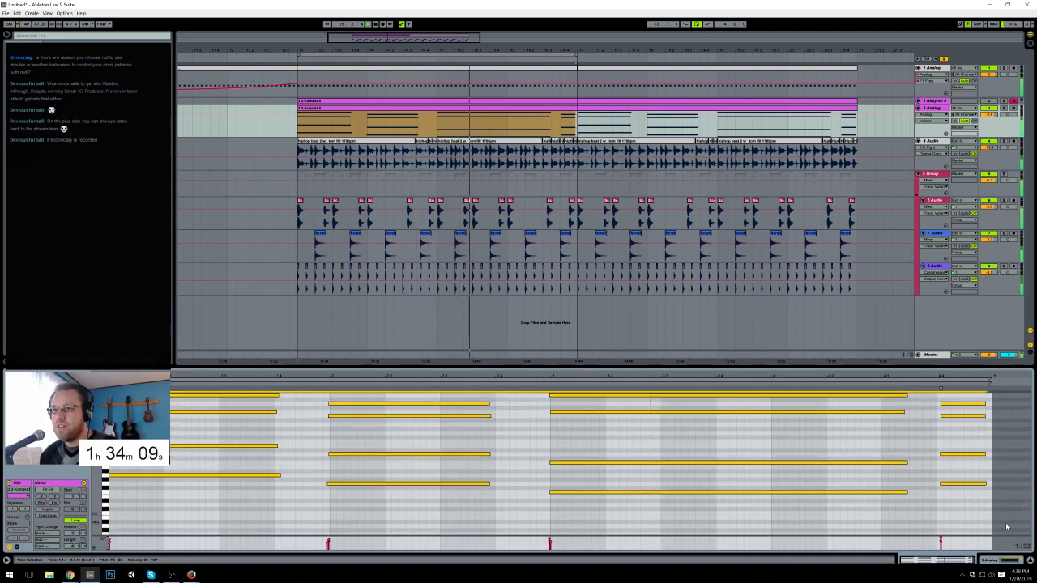
{"action": "key", "text": "Down"}
{"action": "key", "text": "Down"}
{"action": "key", "text": "Down"}
{"action": "key", "text": "Down"}
{"action": "key", "text": "Down"}
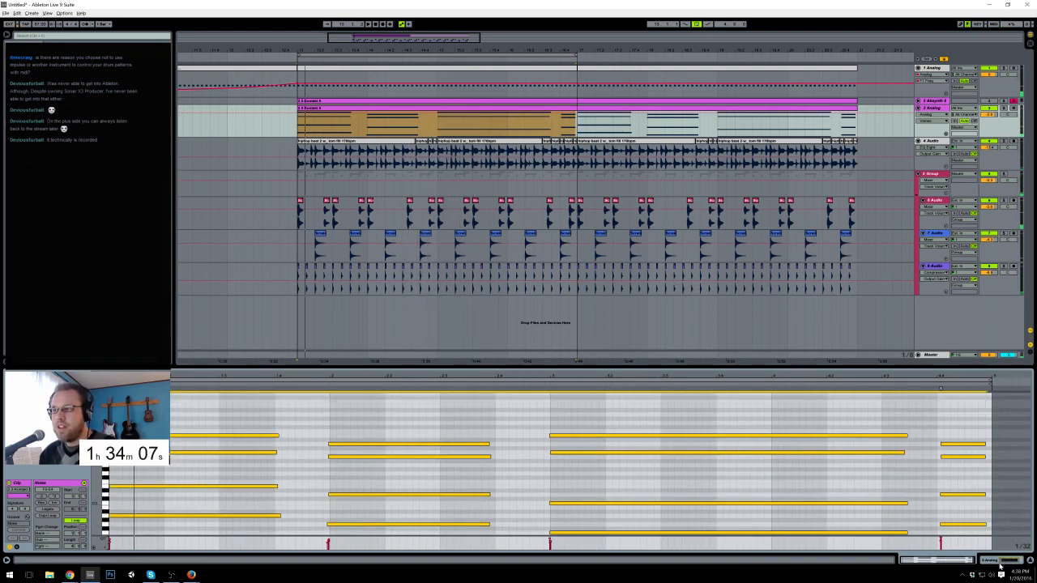
Step: Add Auto Pan after Analog and shape its LFO into a near-square wave with zero phase
{"action": "left_click", "coordinate": [1001, 562]}
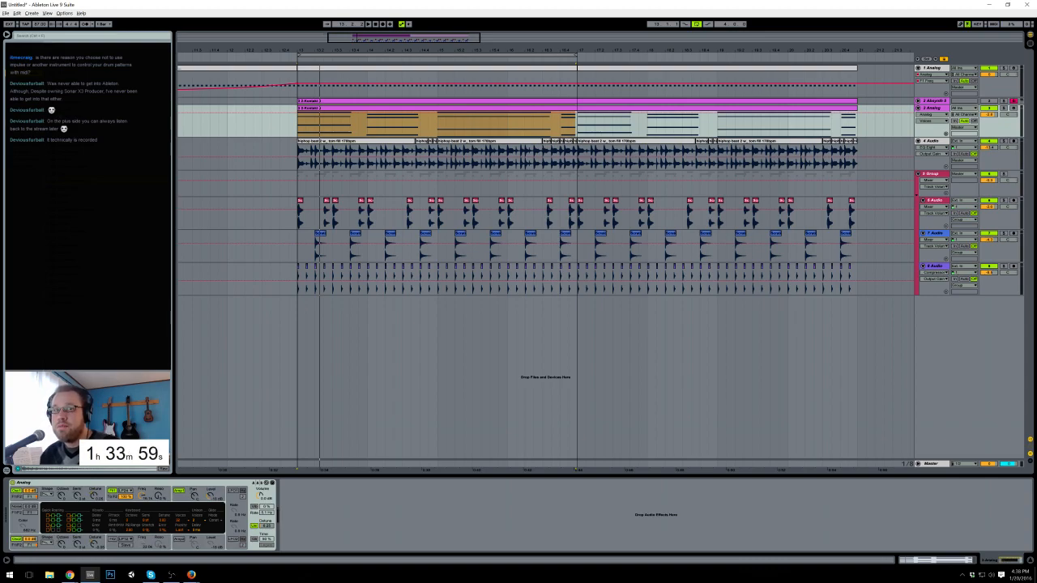
{"action": "left_click_drag", "start_coordinate": [348, 525], "coordinate": [293, 478]}
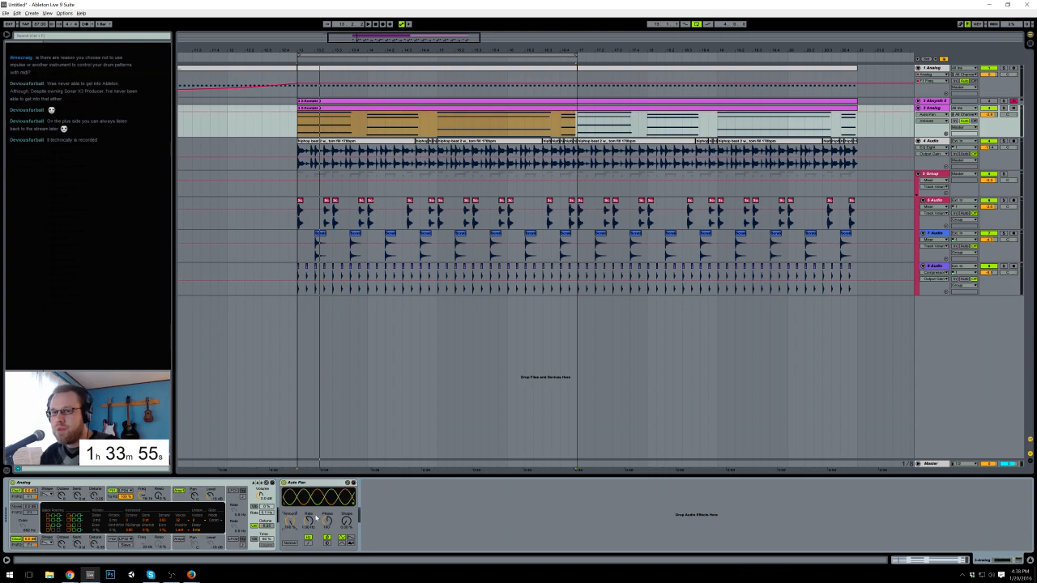
{"action": "left_click_drag", "start_coordinate": [347, 524], "coordinate": [347, 502]}
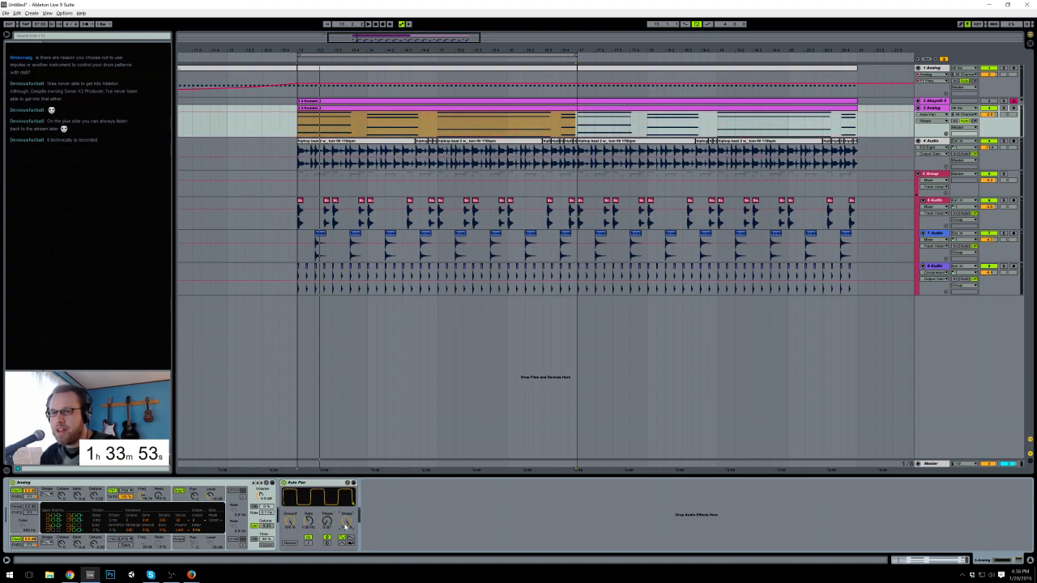
Step: Sync Auto Pan's rate to the tempo and fine-tune its rate, shape and offset for a rhythmic gate
{"action": "left_click", "coordinate": [308, 520]}
{"action": "left_click", "coordinate": [308, 541]}
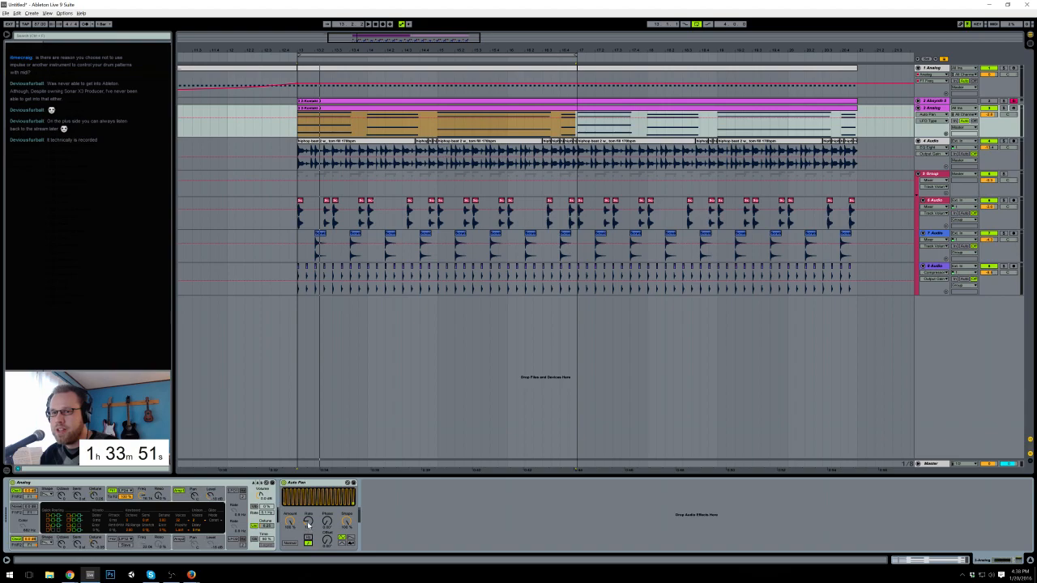
{"action": "left_click_drag", "start_coordinate": [308, 522], "coordinate": [308, 517]}
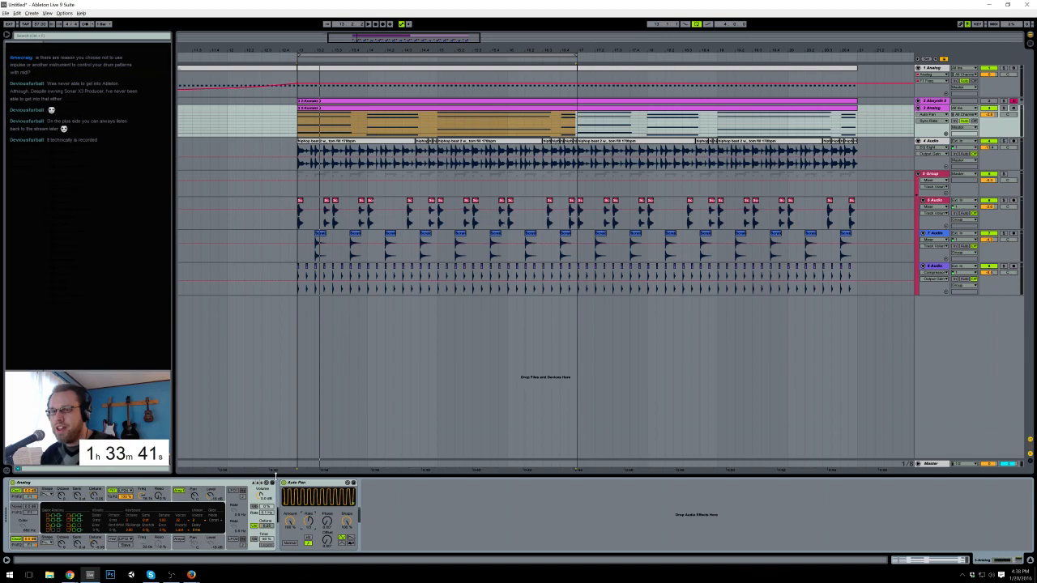
{"action": "left_click_drag", "start_coordinate": [349, 523], "coordinate": [350, 526]}
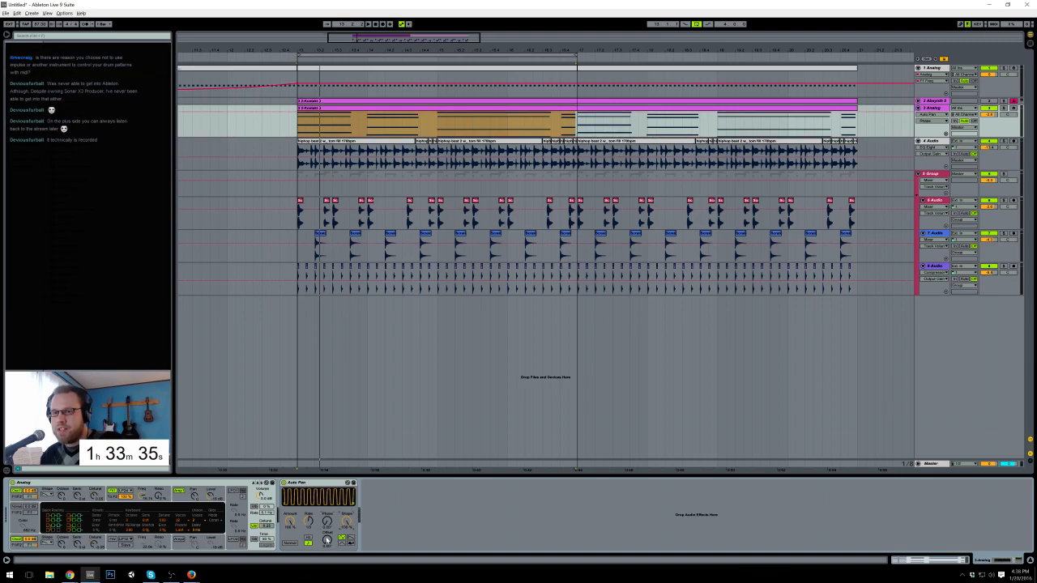
{"action": "left_click_drag", "start_coordinate": [327, 540], "coordinate": [326, 536]}
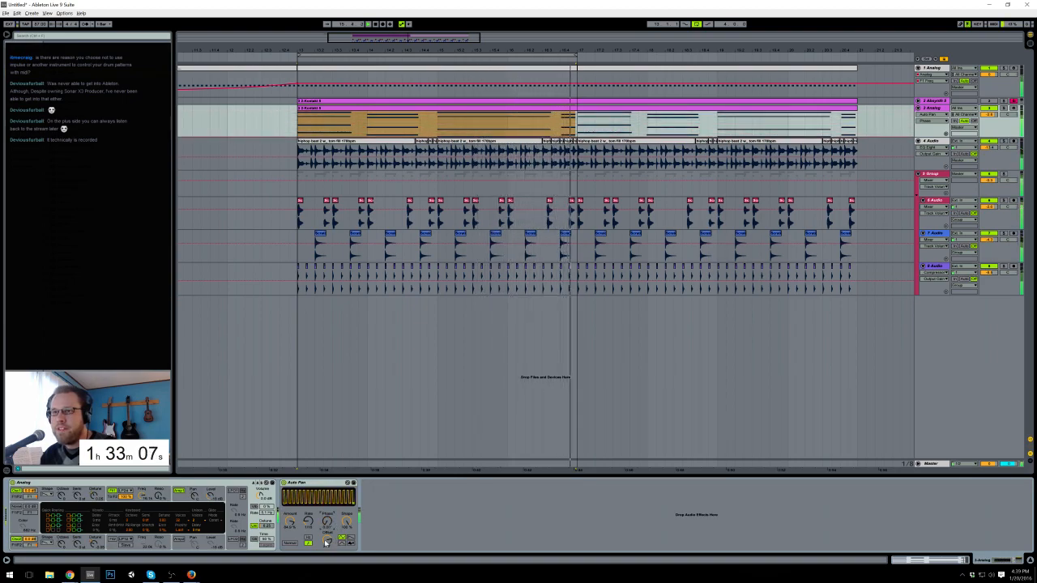
Step: Open the Analog track's clip, check the notes of its last chord and return to the device chain
{"action": "double_click", "coordinate": [571, 113]}
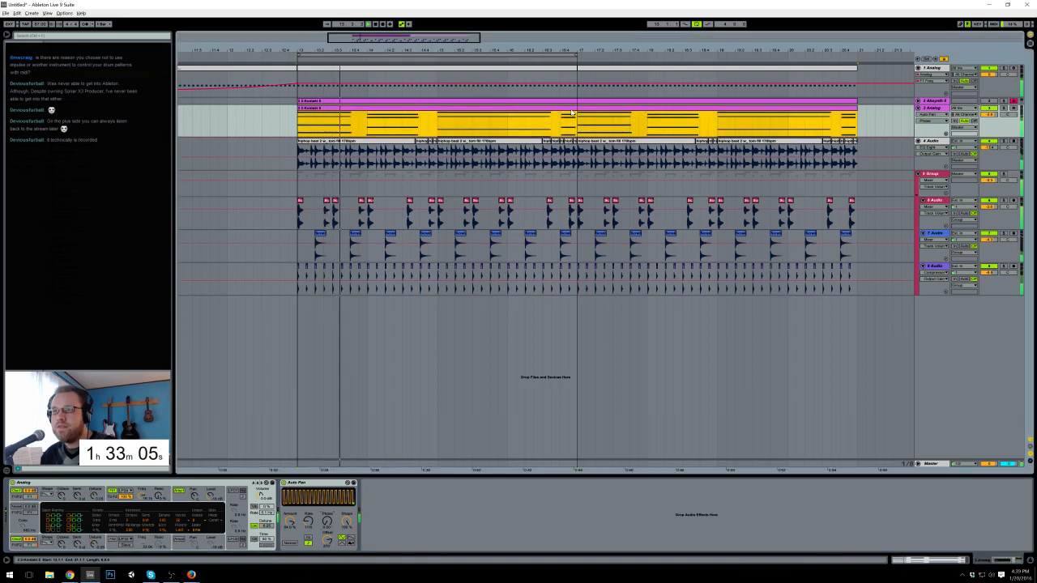
{"action": "left_click_drag", "start_coordinate": [923, 428], "coordinate": [989, 532]}
{"action": "left_click", "coordinate": [930, 521]}
{"action": "key", "text": "shift+Tab"}
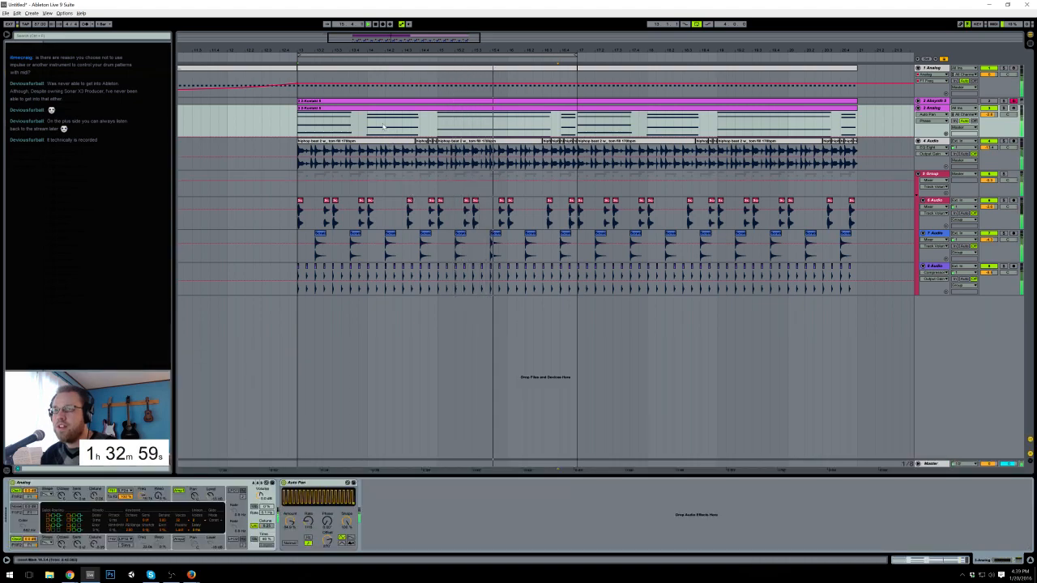
Step: Adjust Analog's filter 1 frequency and resonance, and raise the sustain of its filter envelope
{"action": "left_click", "coordinate": [400, 109]}
{"action": "key", "text": "space"}
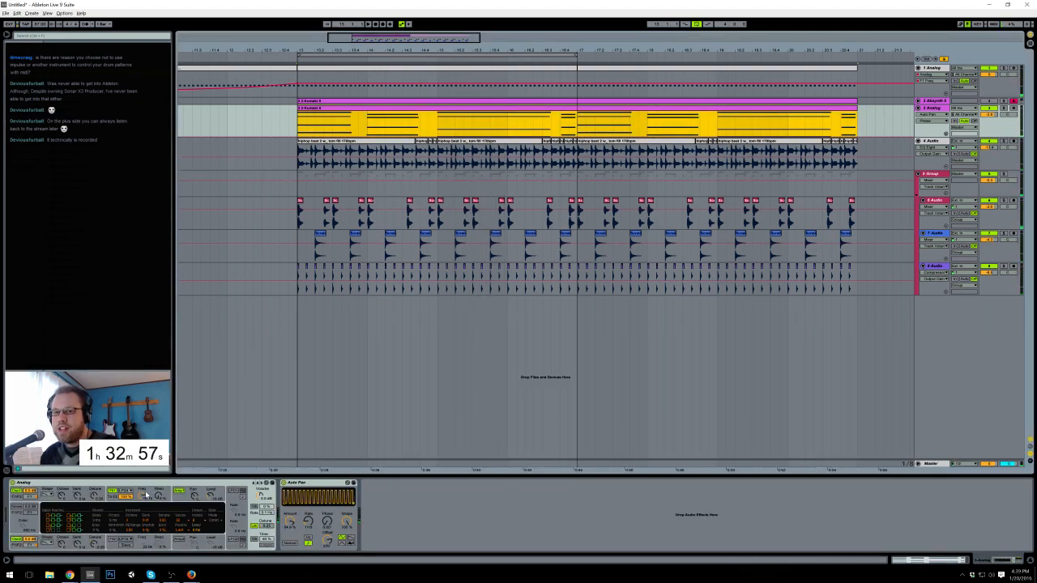
{"action": "left_click", "coordinate": [143, 492]}
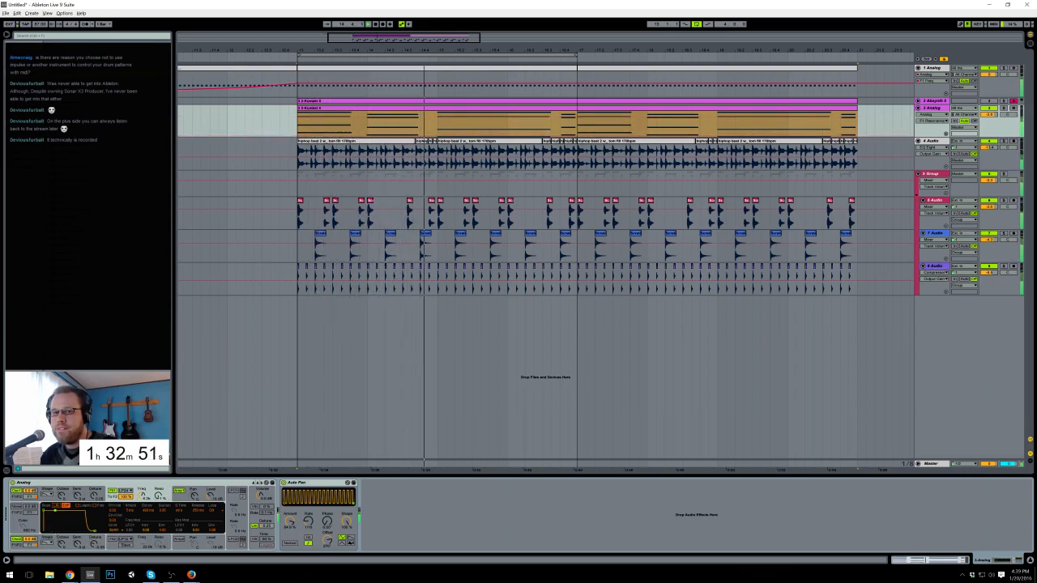
{"action": "left_click_drag", "start_coordinate": [141, 495], "coordinate": [142, 517]}
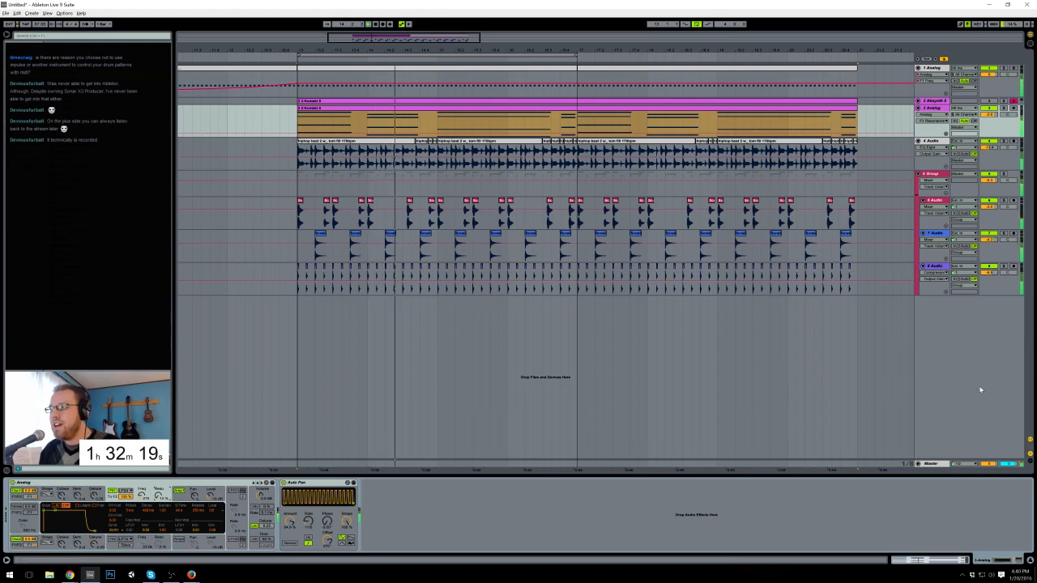
{"action": "key", "text": "ctrl+t"}
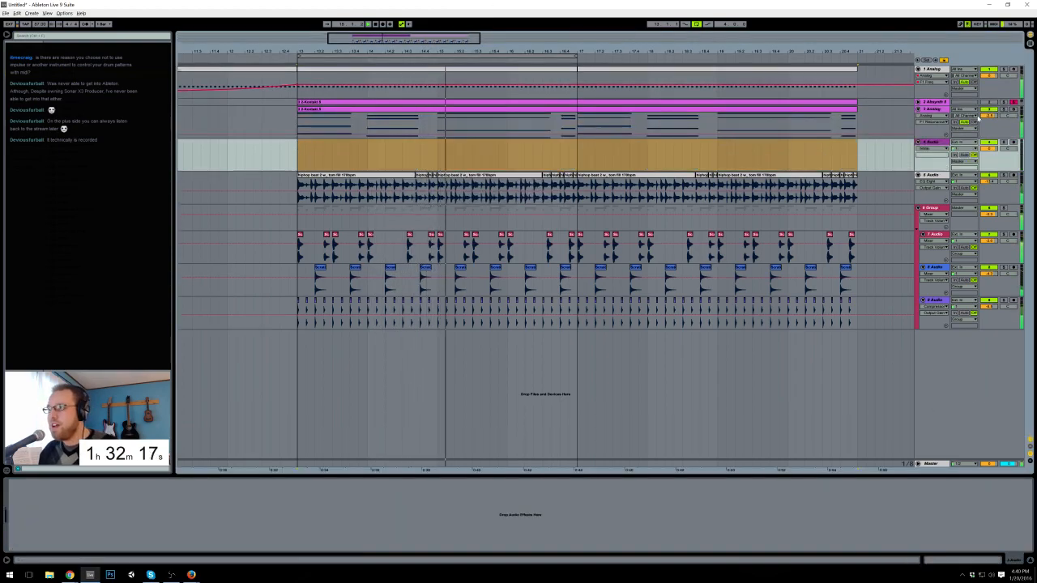
{"action": "left_click", "coordinate": [963, 147]}
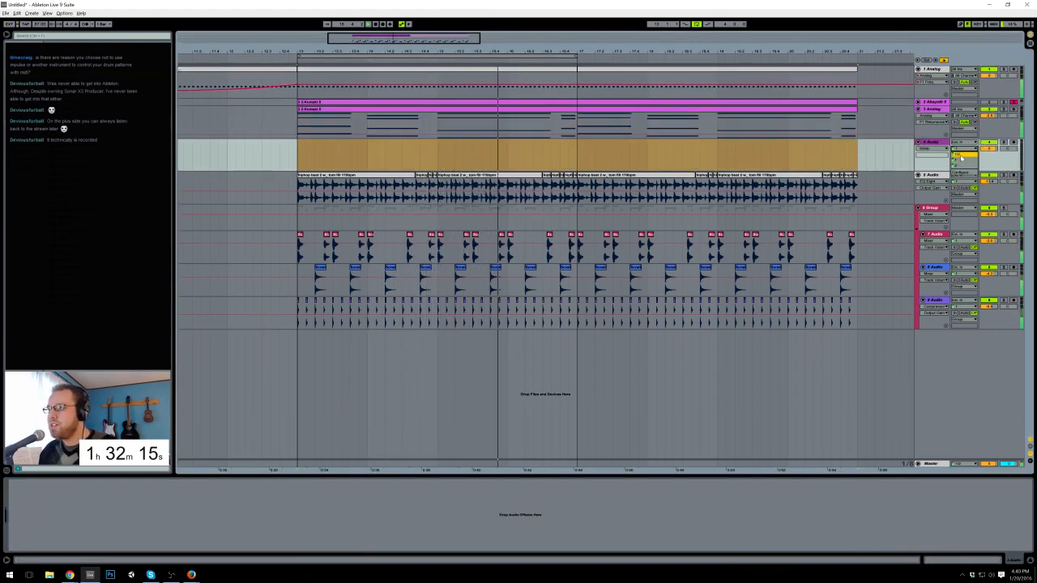
{"action": "left_click", "coordinate": [963, 167]}
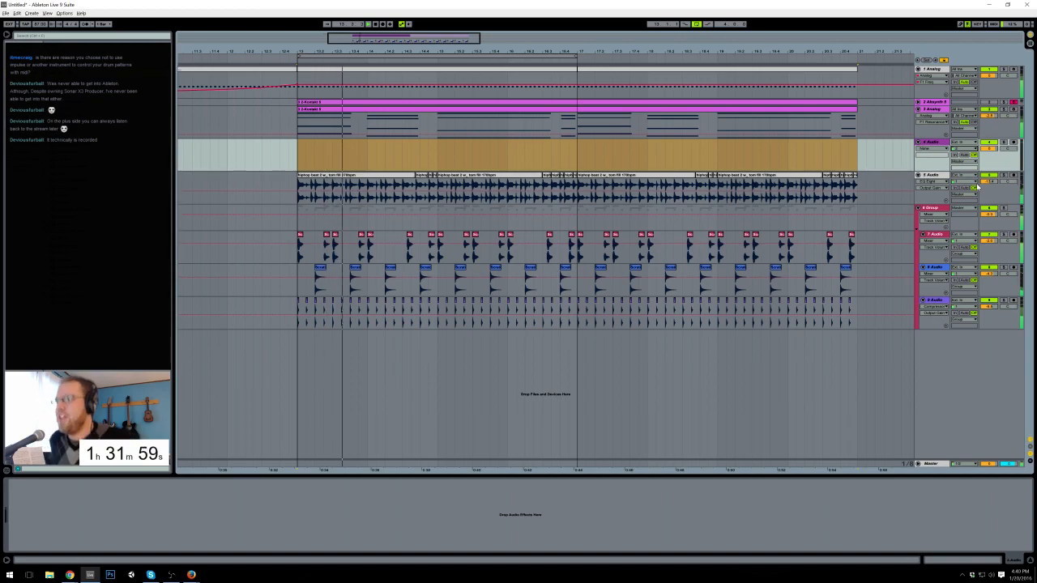
{"action": "left_click", "coordinate": [938, 143]}
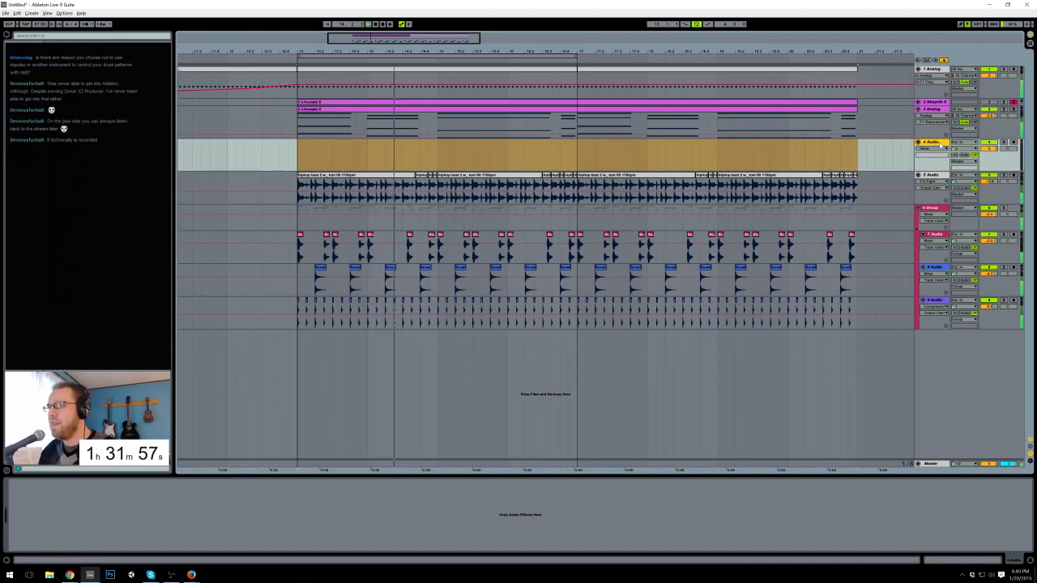
{"action": "key", "text": "Delete"}
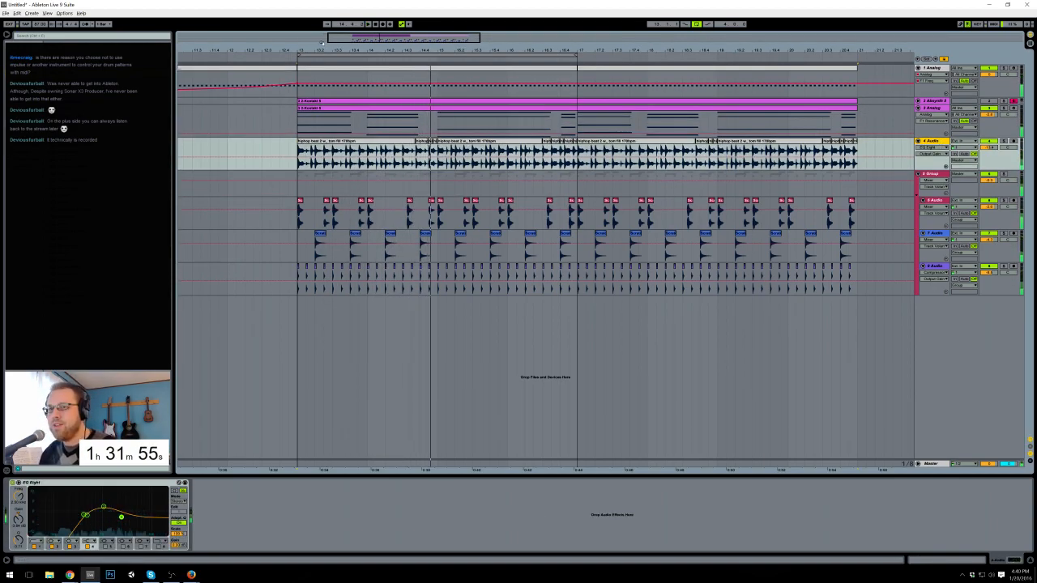
Step: Delete the clips between bars 13 and 17 on the three grouped drum tracks
{"action": "mouse_move", "coordinate": [405, 37]}
{"action": "left_mouse_down"}
{"action": "mouse_move", "coordinate": [403, 24]}
{"action": "mouse_move", "coordinate": [407, 36]}
{"action": "left_mouse_up"}
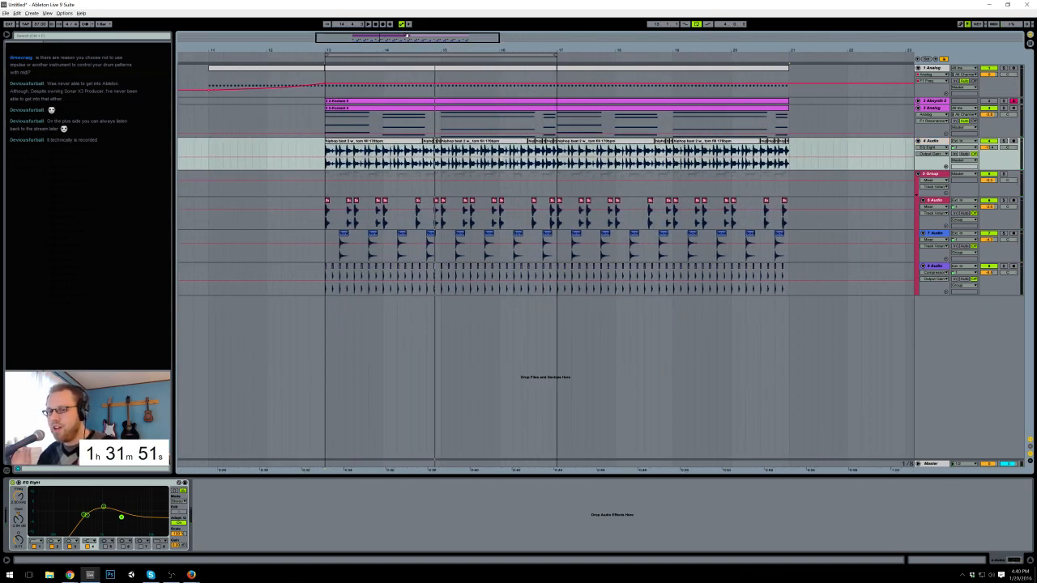
{"action": "left_click", "coordinate": [209, 82]}
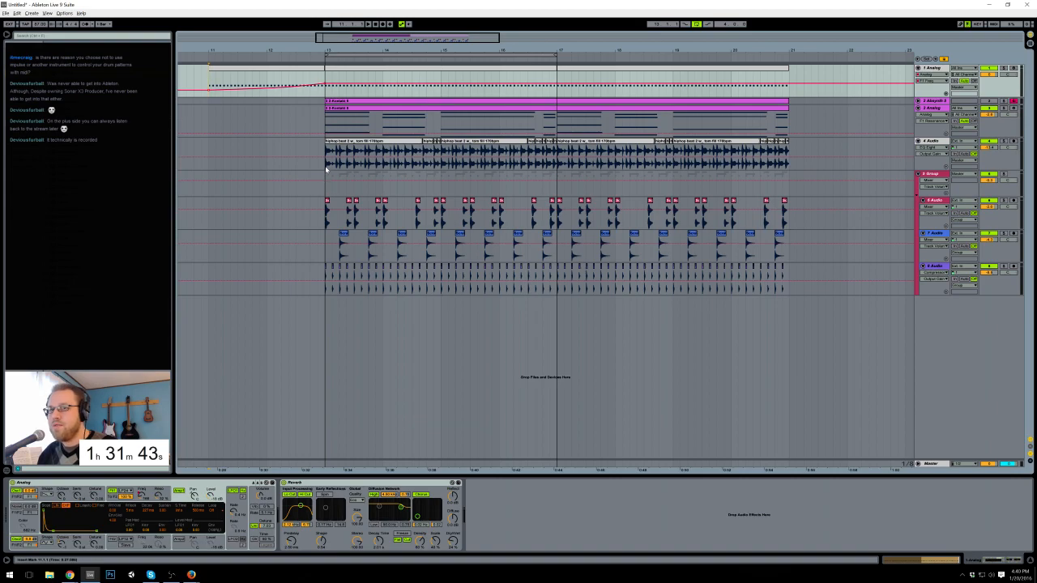
{"action": "left_click_drag", "start_coordinate": [325, 221], "coordinate": [556, 303]}
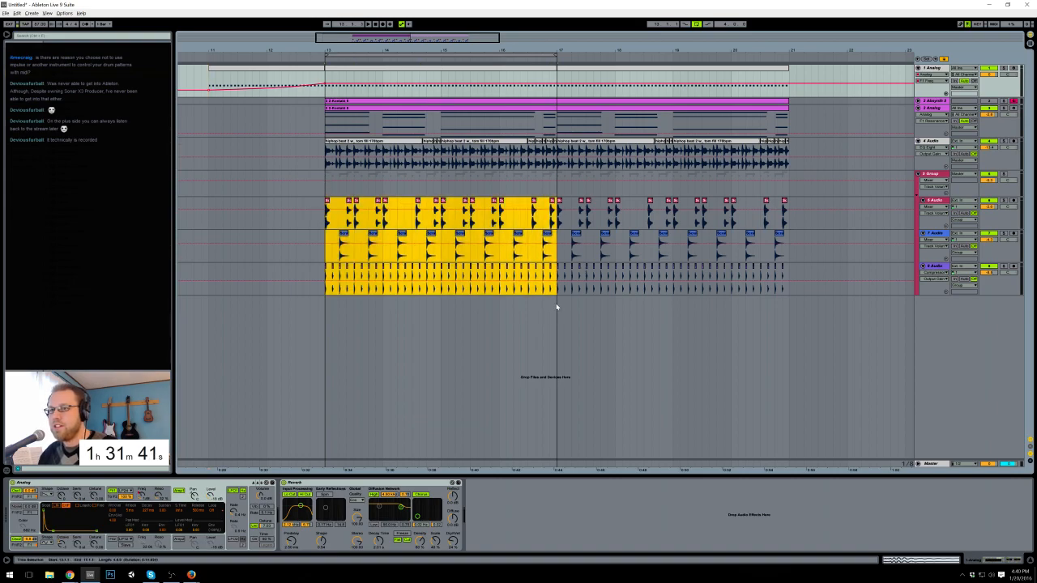
Step: Play the arrangement from bar 11 and adjust the filter envelope modulation in the first track's Analog, then stop playback
{"action": "left_click", "coordinate": [211, 73]}
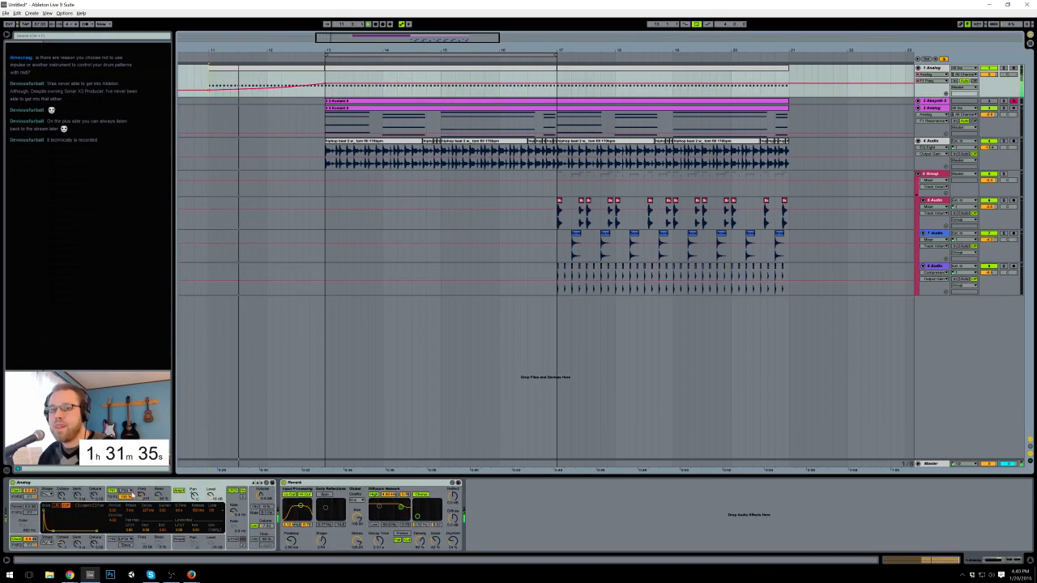
{"action": "left_click", "coordinate": [162, 531]}
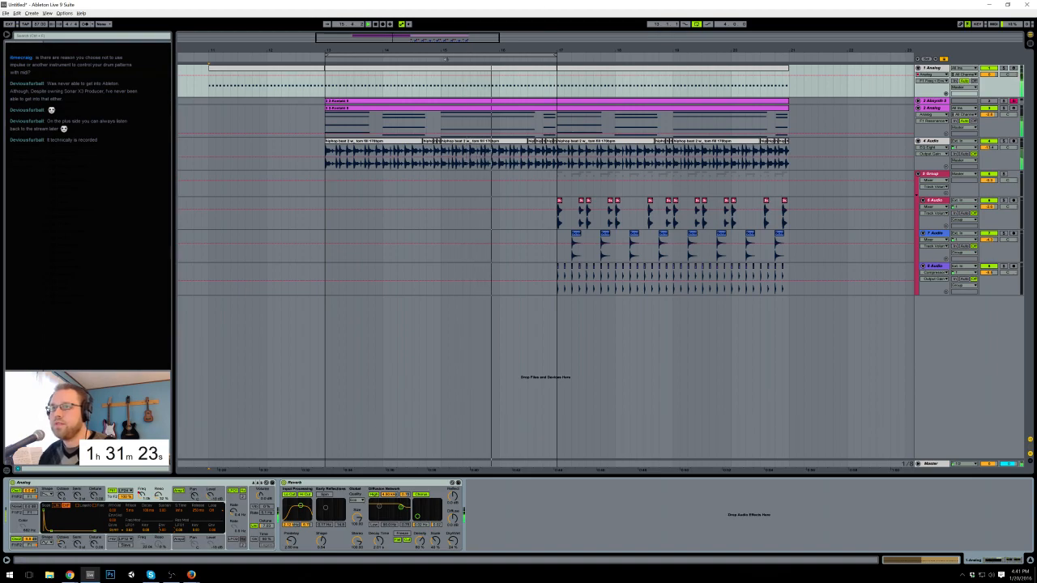
{"action": "key", "text": "space"}
Step: Add a sustained note to track 3's Analog clip, running from bar 4 of the clip to its end
{"action": "double_click", "coordinate": [502, 109]}
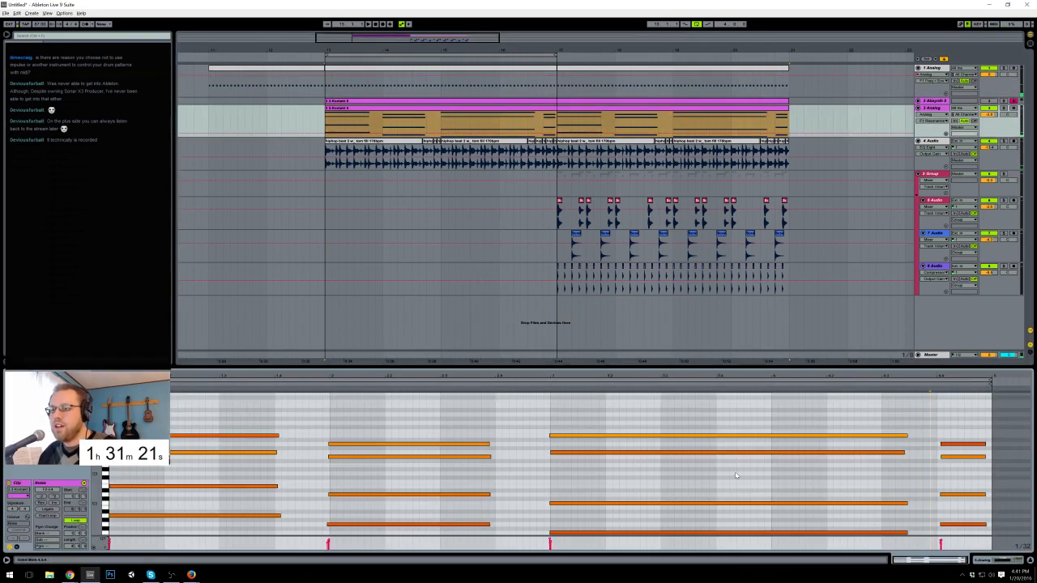
{"action": "left_click", "coordinate": [735, 476]}
{"action": "left_click_drag", "start_coordinate": [774, 477], "coordinate": [908, 476]}
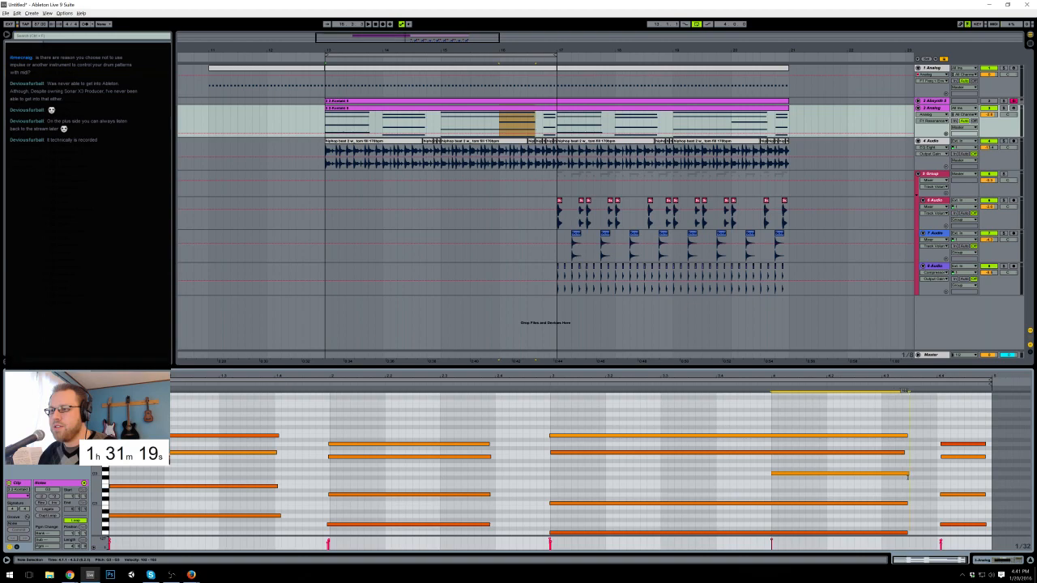
{"action": "left_click_drag", "start_coordinate": [989, 476], "coordinate": [992, 475]}
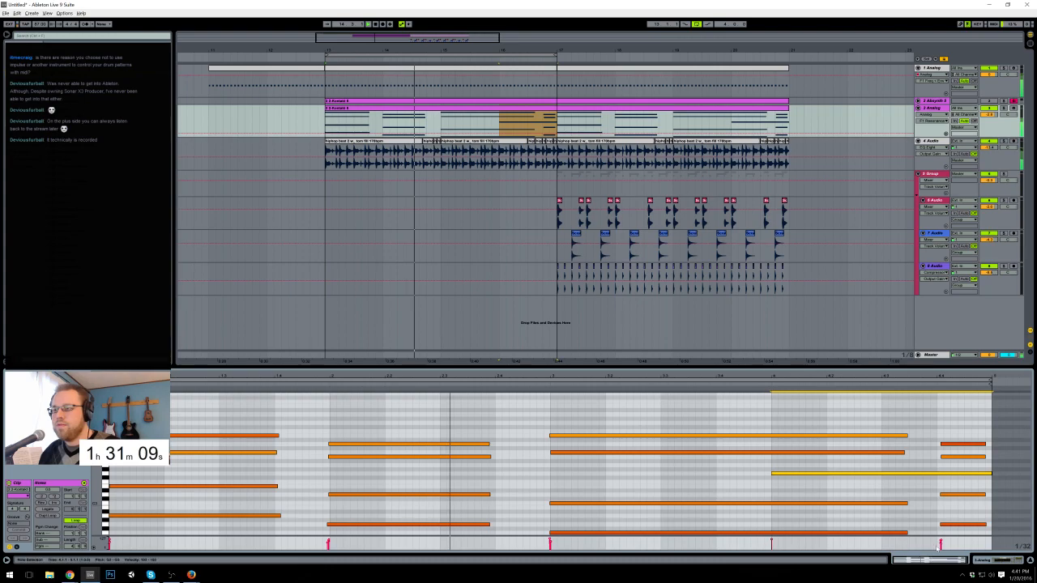
Step: Add a Reverb after Auto Pan on track 3, turn off its high cut, and adjust its input filter and predelay
{"action": "left_click", "coordinate": [993, 561]}
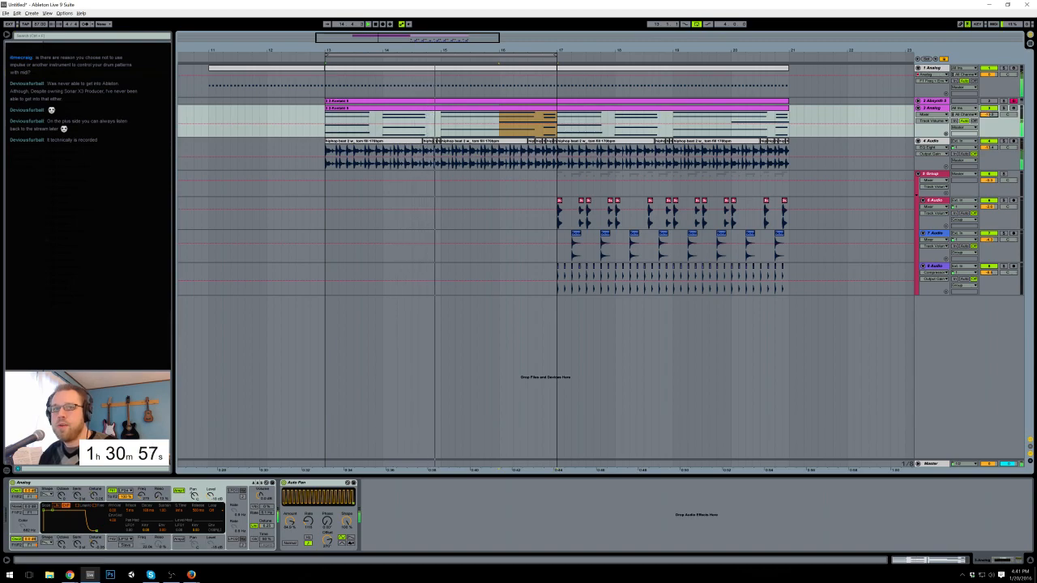
{"action": "left_click_drag", "start_coordinate": [69, 255], "coordinate": [402, 536]}
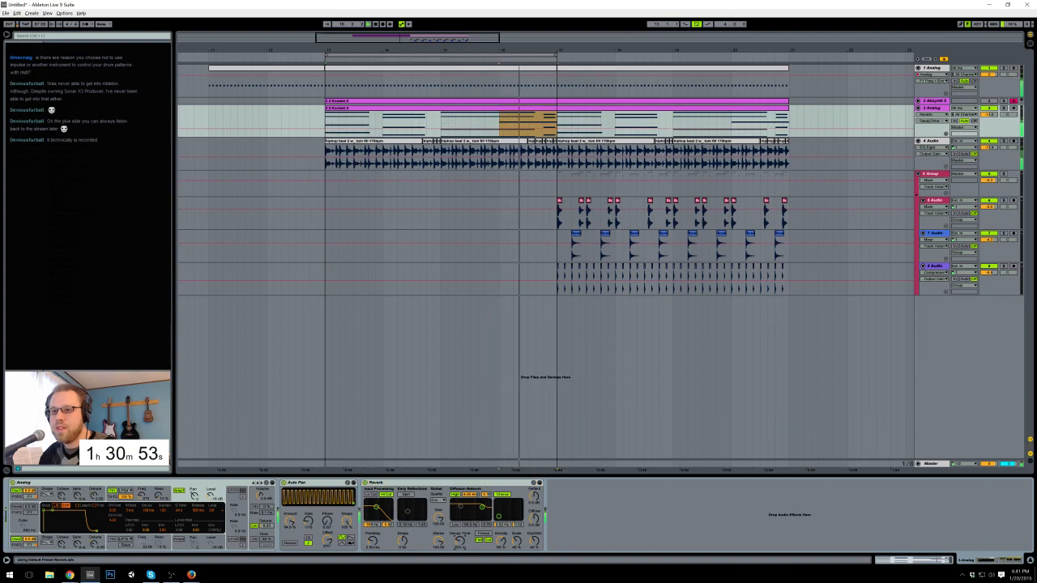
{"action": "left_click", "coordinate": [387, 495]}
{"action": "left_click_drag", "start_coordinate": [379, 506], "coordinate": [382, 505]}
{"action": "left_click_drag", "start_coordinate": [373, 543], "coordinate": [374, 533]}
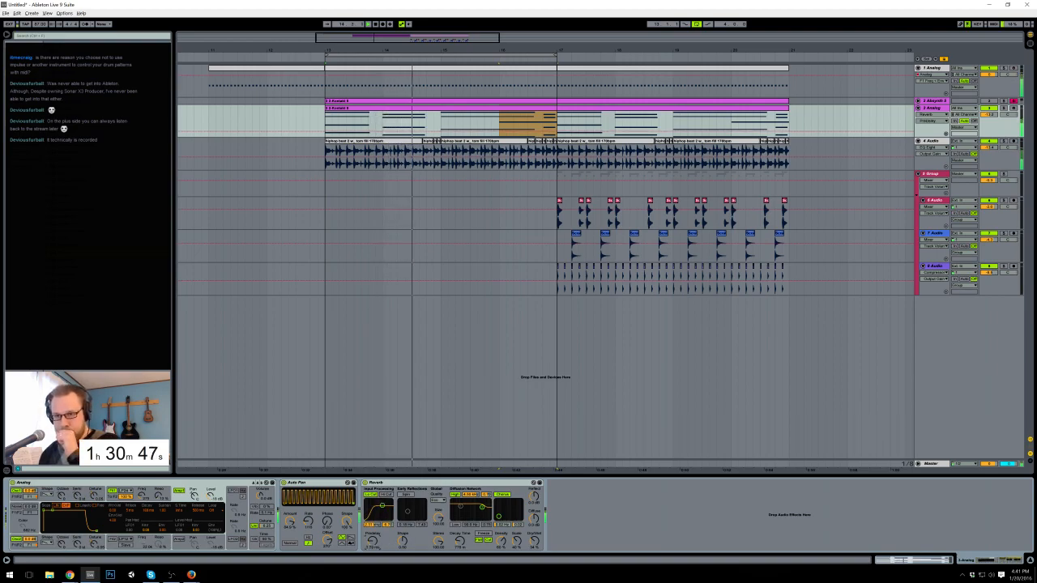
Step: Choose the quality setting of track 3's Reverb, shorten its decay time and raise its diffuse level
{"action": "left_click", "coordinate": [438, 501]}
{"action": "left_click", "coordinate": [438, 511]}
{"action": "left_click_drag", "start_coordinate": [459, 542], "coordinate": [459, 552]}
{"action": "left_click_drag", "start_coordinate": [534, 520], "coordinate": [534, 514]}
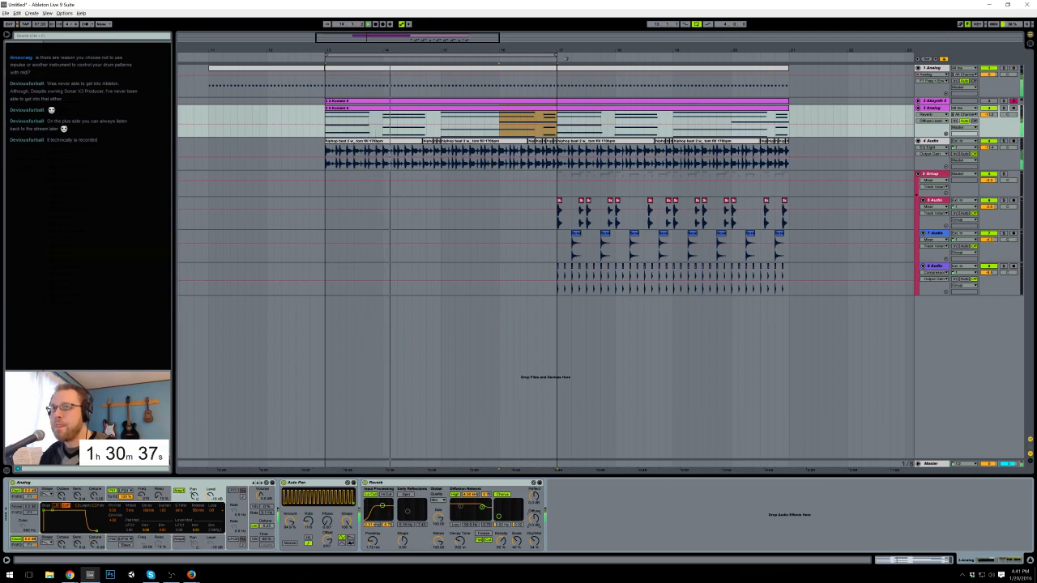
Step: Move the arrangement loop to bars 17 through 21
{"action": "left_click", "coordinate": [558, 55]}
{"action": "left_click_drag", "start_coordinate": [560, 63], "coordinate": [683, 71]}
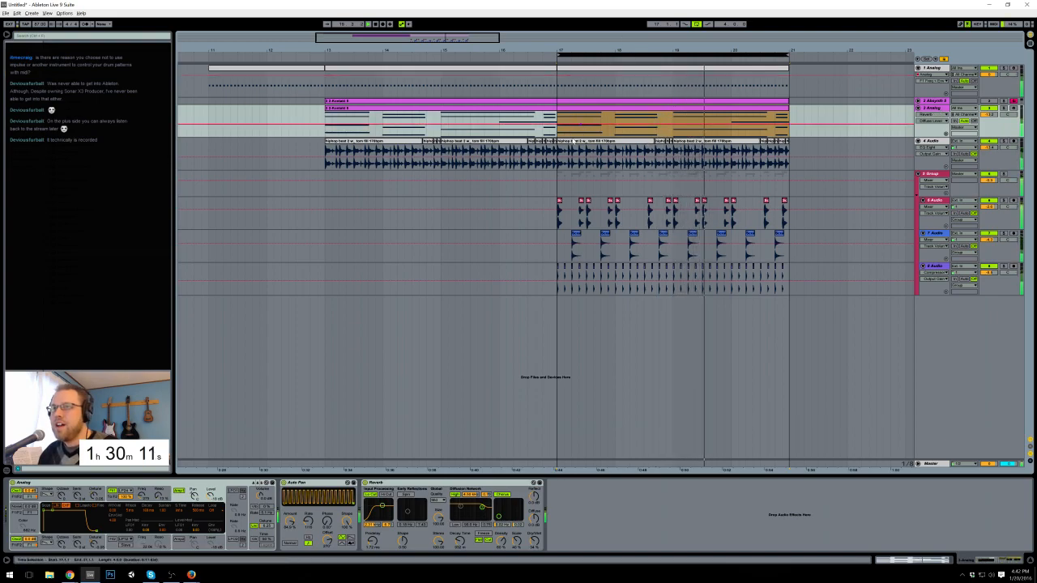
Step: Mute the hip-hop beat on audio track 4 and collapse the track
{"action": "left_click", "coordinate": [989, 141]}
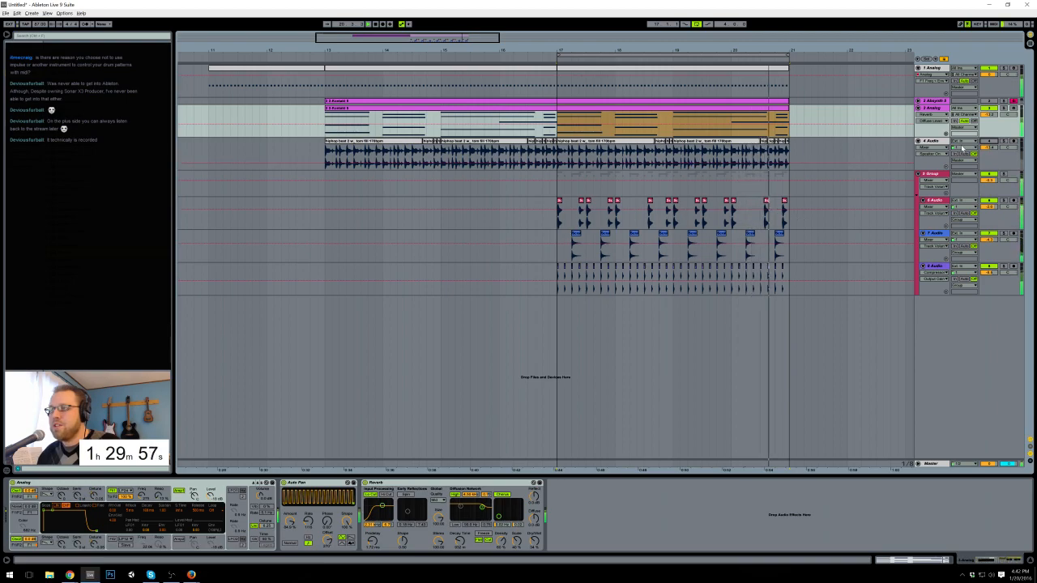
{"action": "left_click", "coordinate": [919, 141]}
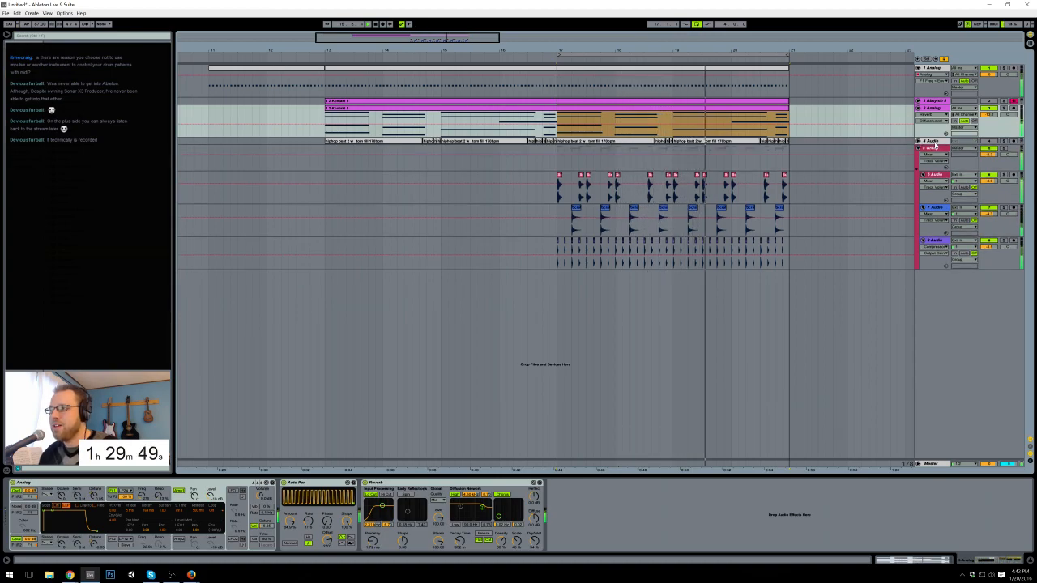
{"action": "left_click", "coordinate": [934, 142]}
Step: Copy the grouped drum clips from bars 17 to 21 and paste them at bar 13
{"action": "left_click_drag", "start_coordinate": [559, 196], "coordinate": [790, 256]}
{"action": "key", "text": "ctrl+c"}
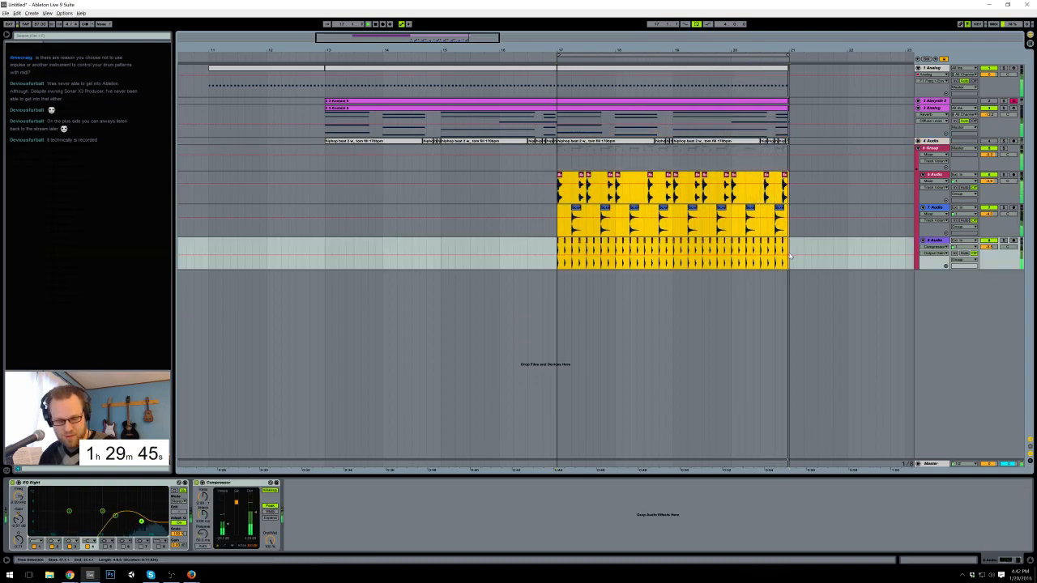
{"action": "left_click", "coordinate": [326, 189]}
{"action": "key", "text": "ctrl+v"}
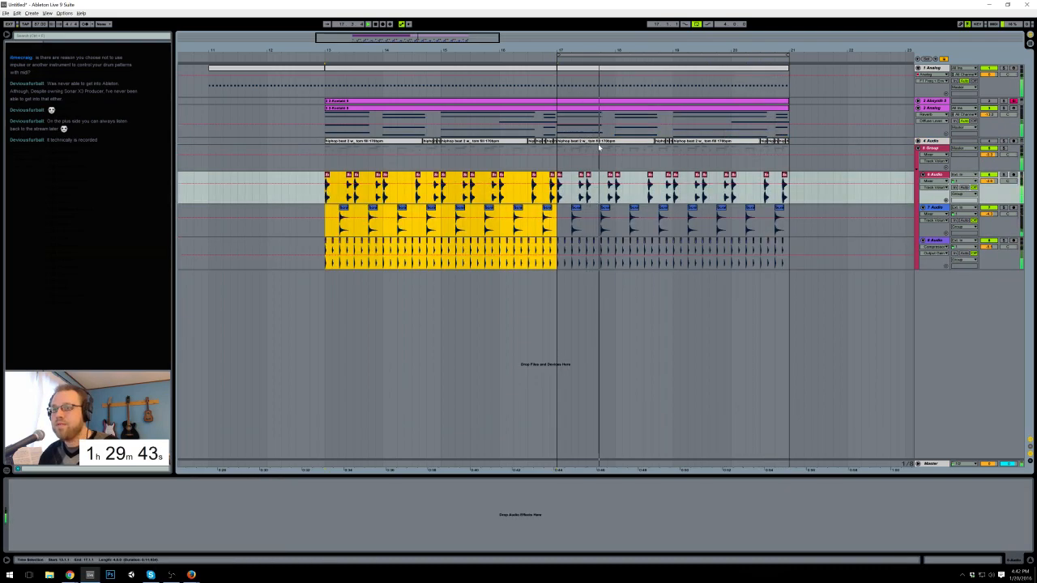
Step: Insert a MIDI track below audio track 4 and load the Analog instrument on it
{"action": "left_click", "coordinate": [929, 144]}
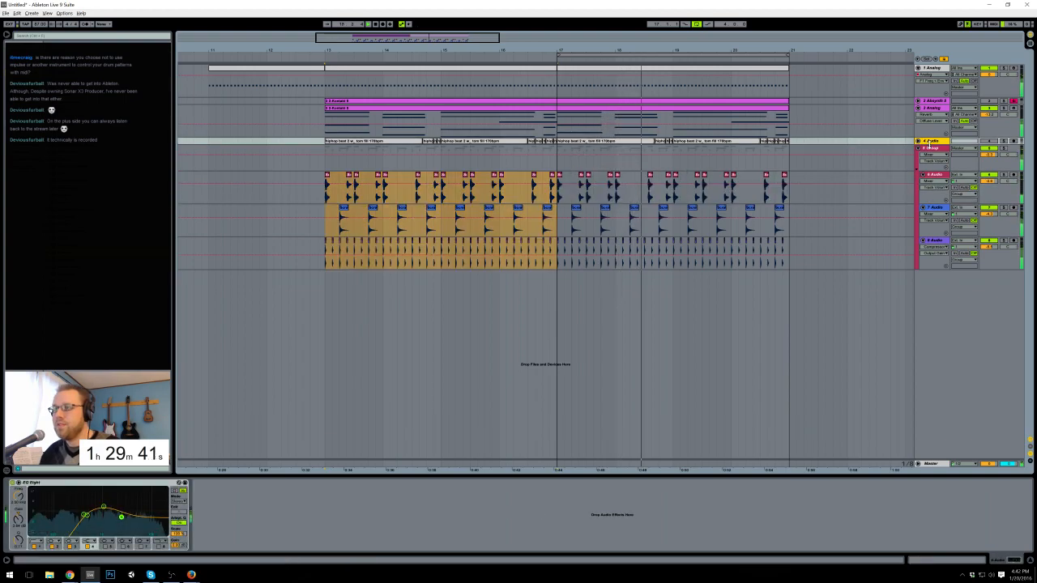
{"action": "key", "text": "ctrl+shift+t"}
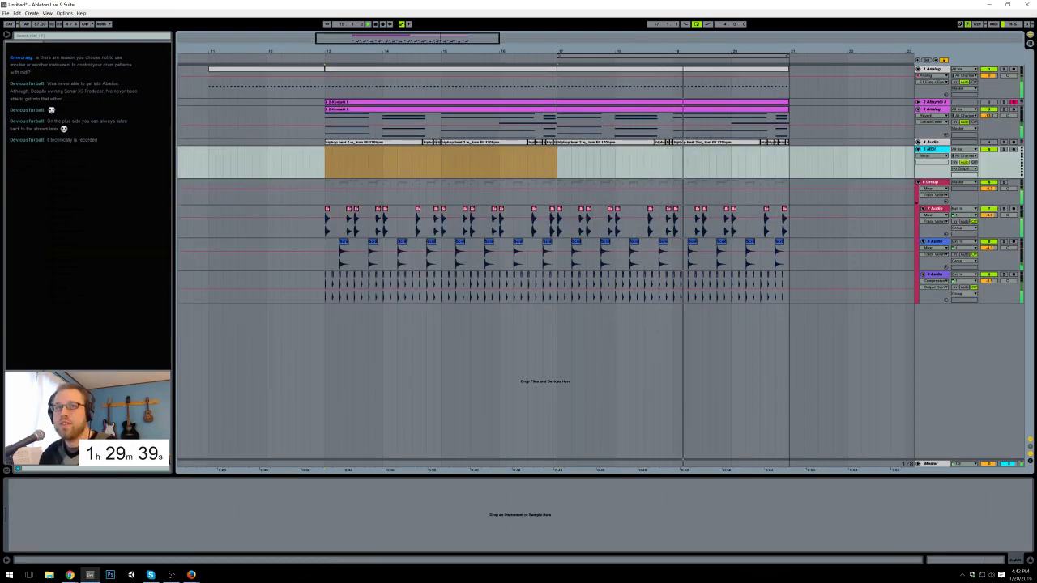
{"action": "left_click_drag", "start_coordinate": [218, 515], "coordinate": [217, 515]}
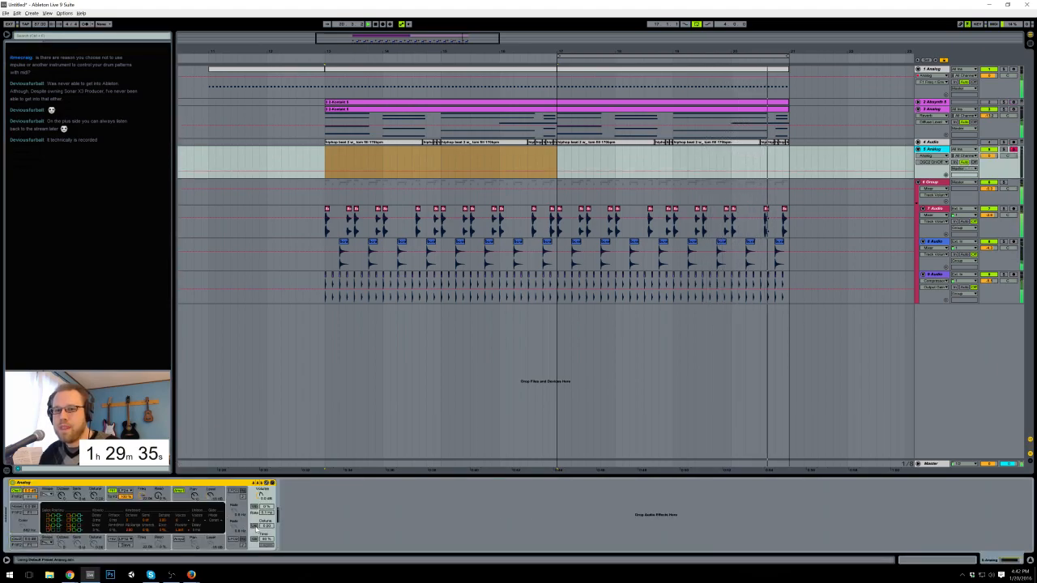
Step: Shape the new Analog's filter 1 by adjusting its cutoff frequency, resonance and envelope
{"action": "left_click", "coordinate": [108, 500]}
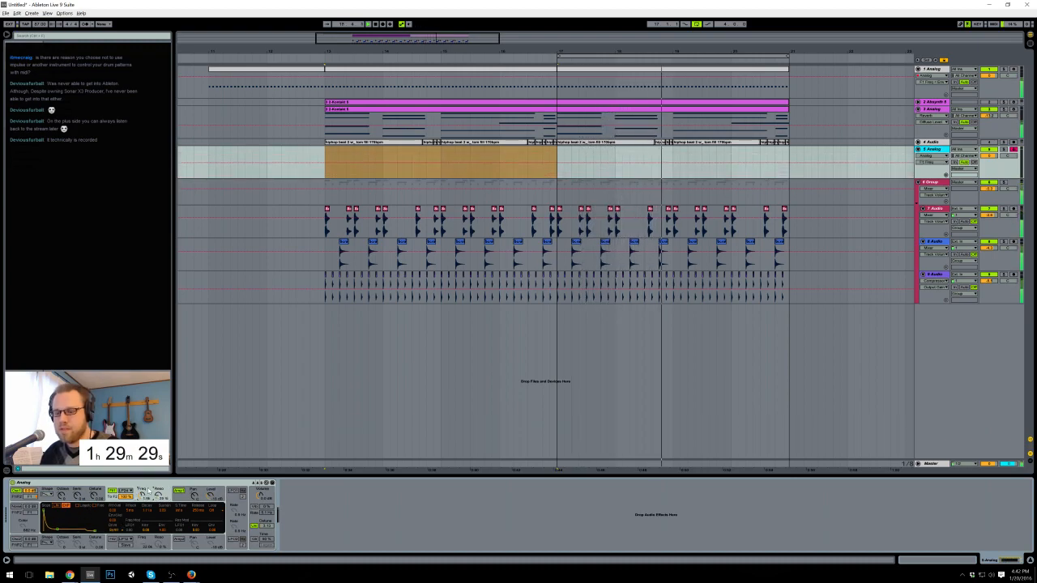
{"action": "left_click_drag", "start_coordinate": [142, 497], "coordinate": [149, 490]}
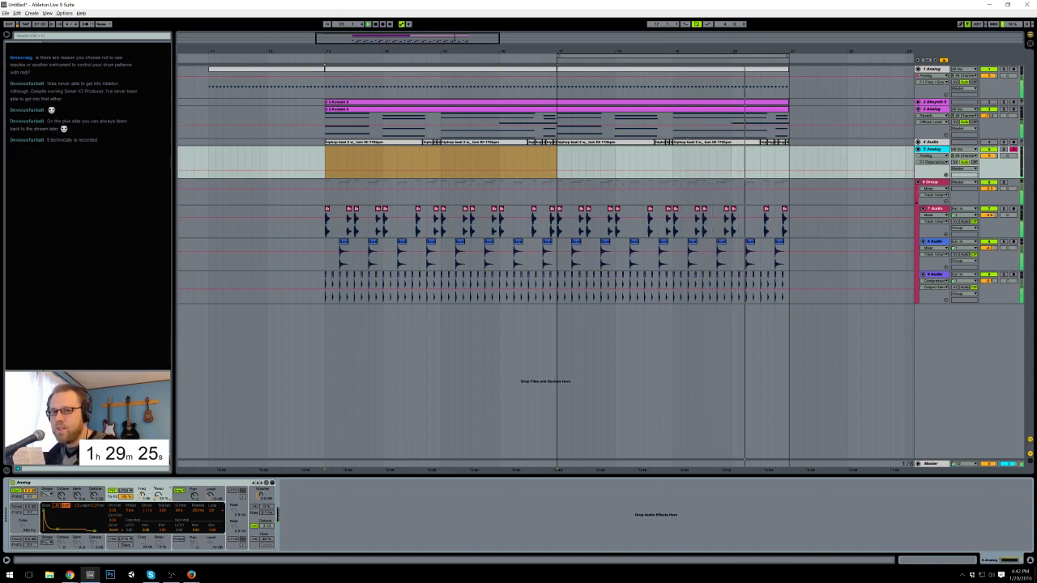
{"action": "left_click", "coordinate": [162, 502]}
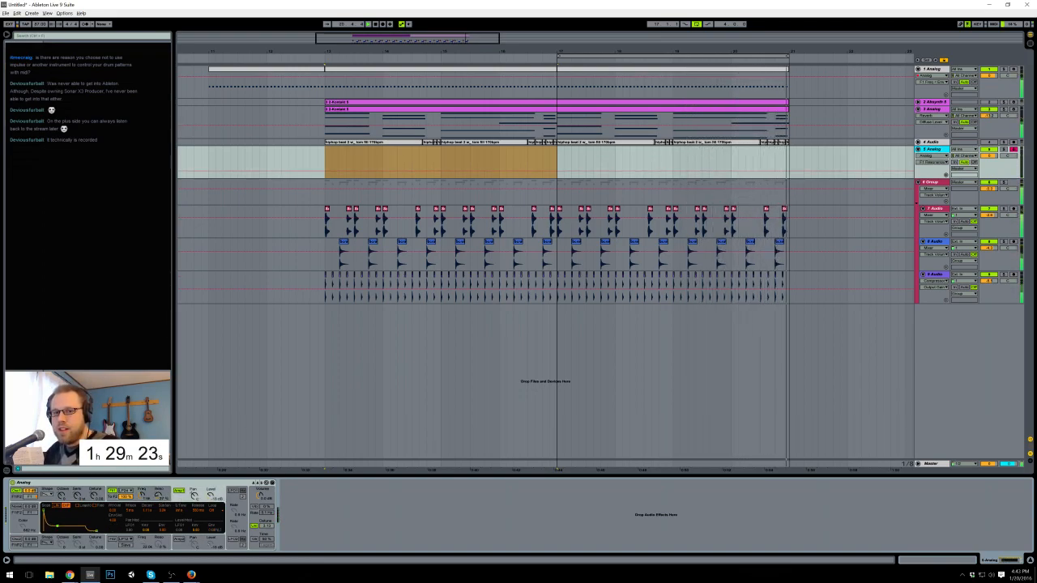
{"action": "left_click", "coordinate": [143, 497]}
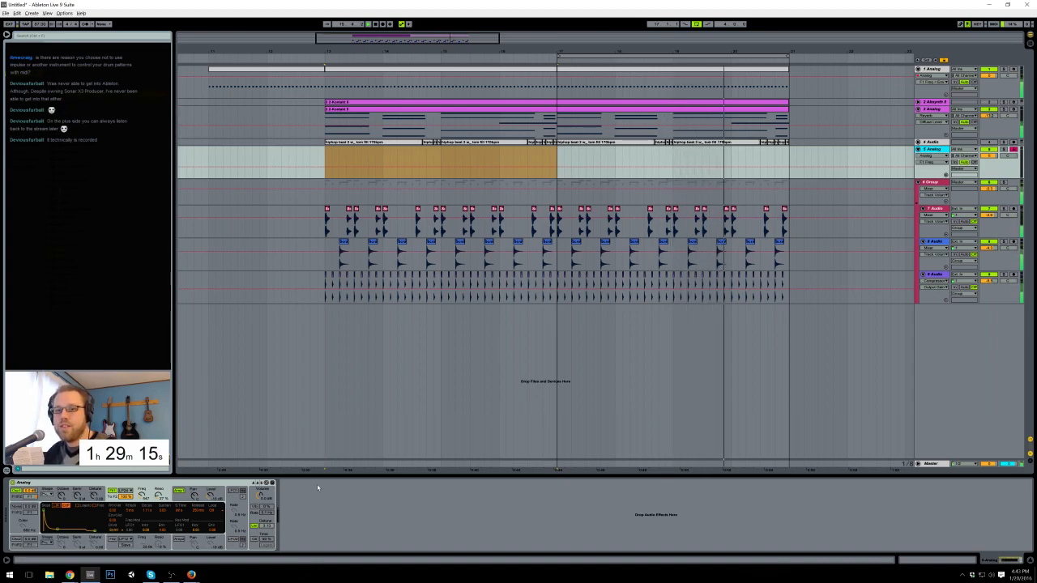
Step: Toggle unison on the new Analog and add Chorus, Ping Pong Delay and Reverb after it
{"action": "double_click", "coordinate": [65, 100]}
{"action": "left_click", "coordinate": [254, 525]}
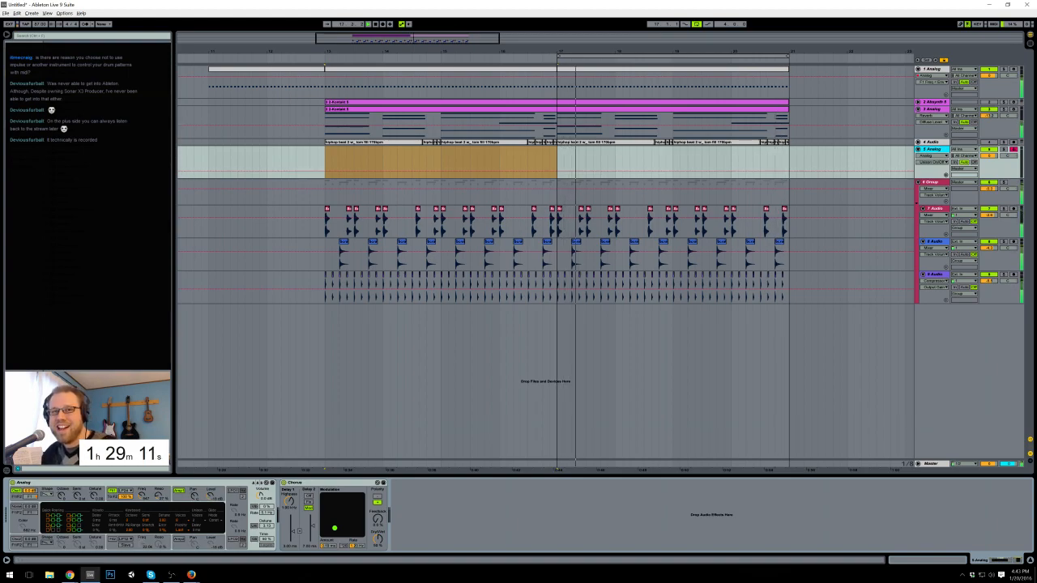
{"action": "left_click_drag", "start_coordinate": [69, 234], "coordinate": [486, 518]}
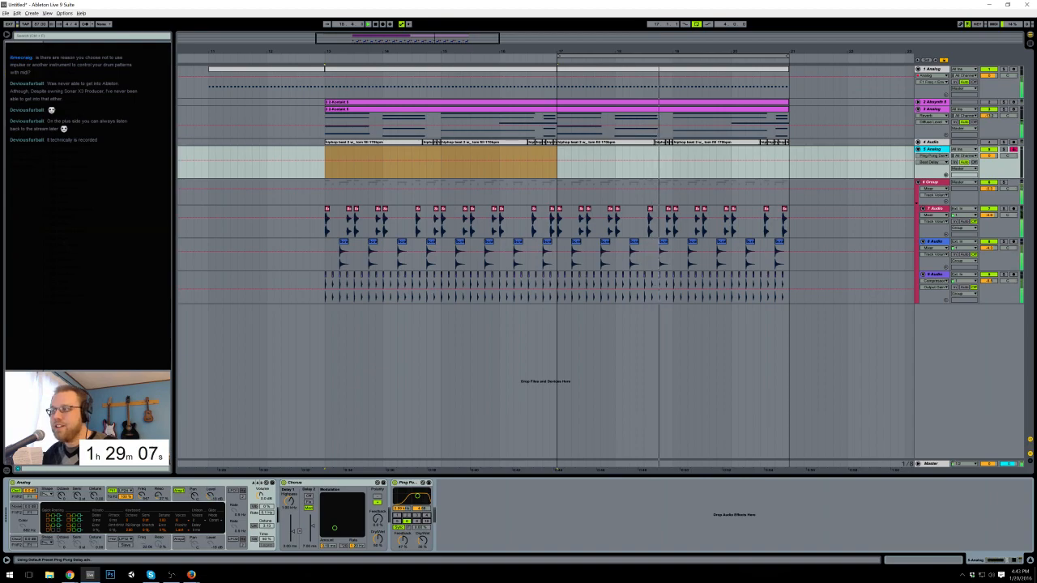
{"action": "left_click_drag", "start_coordinate": [69, 259], "coordinate": [530, 527]}
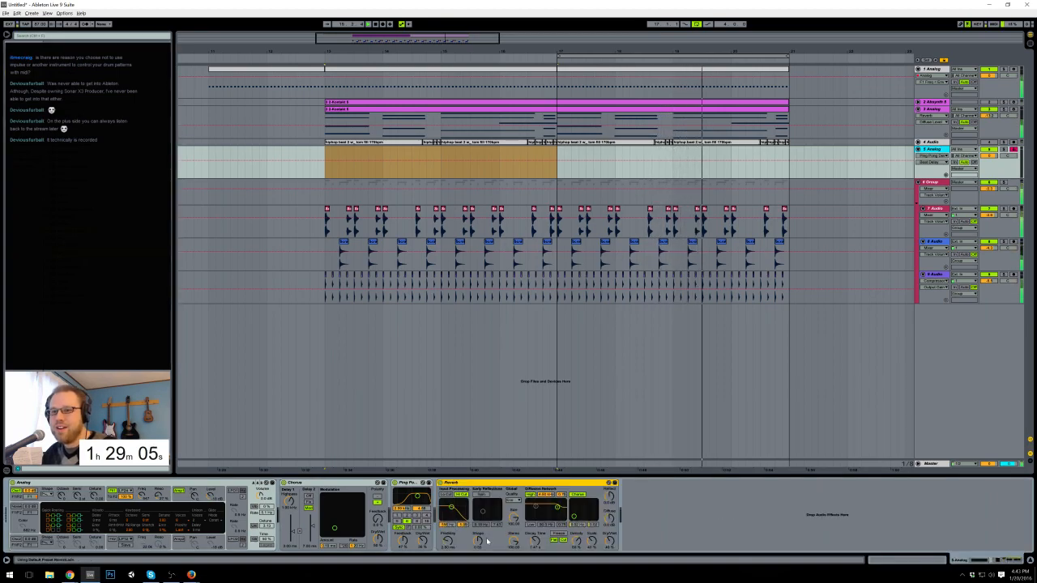
Step: Switch the new track's Reverb from high cut to low cut, shift its input filter and lower its dry/wet mix
{"action": "left_click", "coordinate": [448, 495]}
{"action": "left_click", "coordinate": [461, 495]}
{"action": "left_click_drag", "start_coordinate": [453, 505], "coordinate": [458, 505]}
{"action": "left_click_drag", "start_coordinate": [608, 542], "coordinate": [608, 555]}
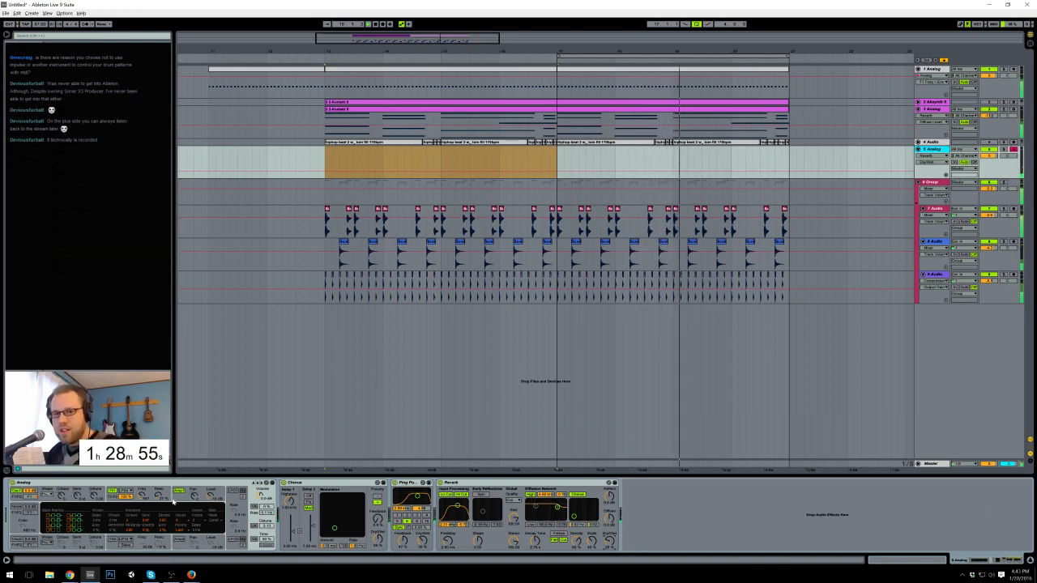
Step: Raise the sustain level of the filter 1 envelope in the new track's Analog
{"action": "left_click", "coordinate": [63, 525]}
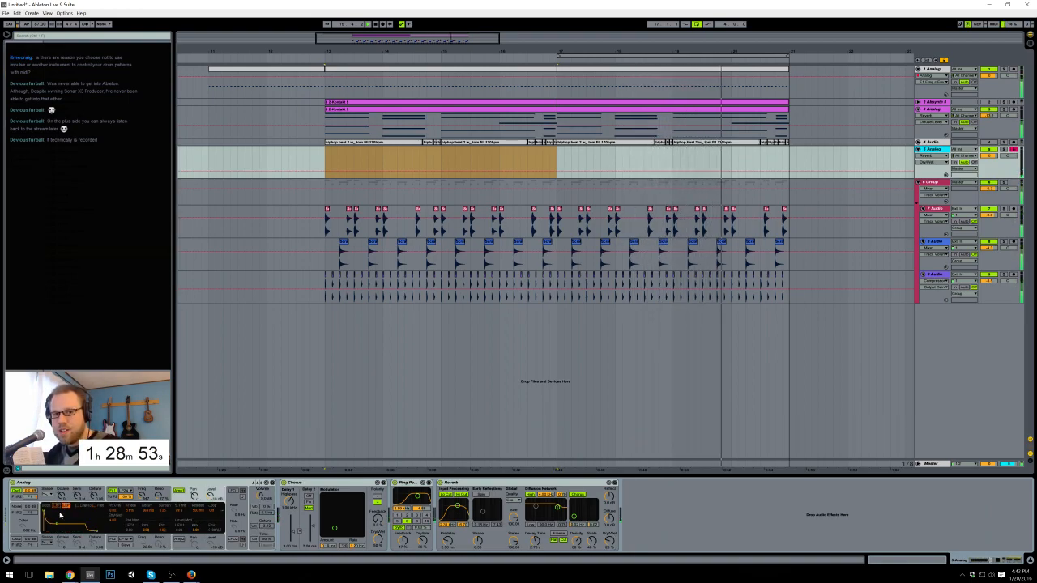
{"action": "left_click_drag", "start_coordinate": [57, 525], "coordinate": [56, 516]}
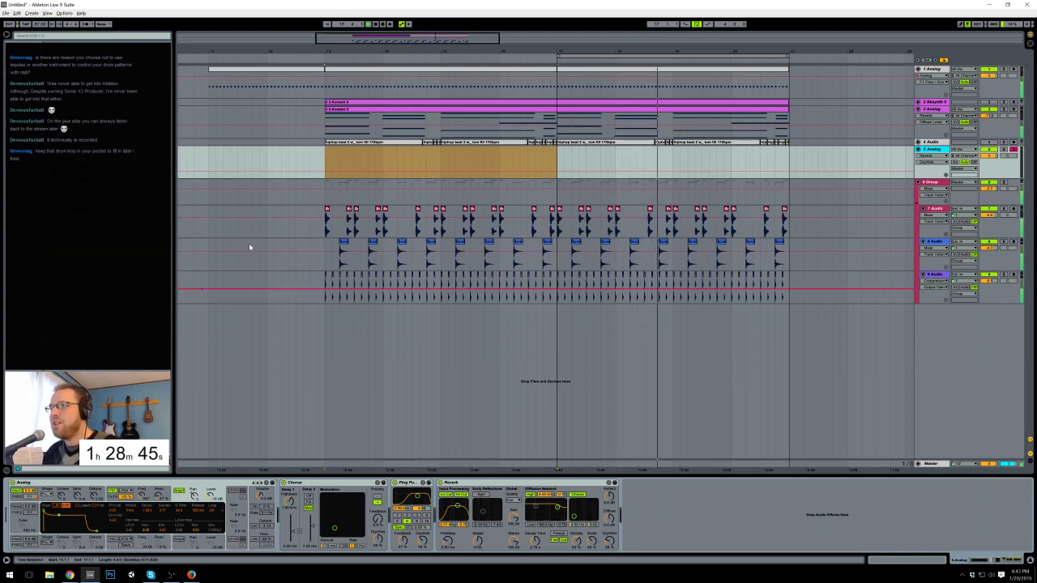
Step: Adjust the new track's Reverb decay time, Ping Pong Delay mix and Analog filter 1 frequency
{"action": "left_click", "coordinate": [665, 96]}
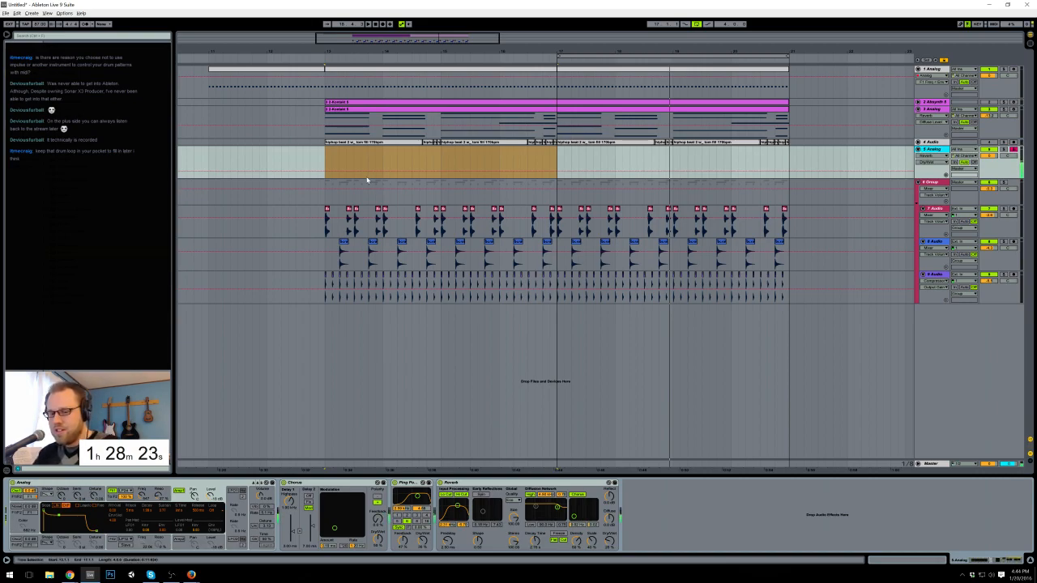
{"action": "left_click", "coordinate": [325, 159]}
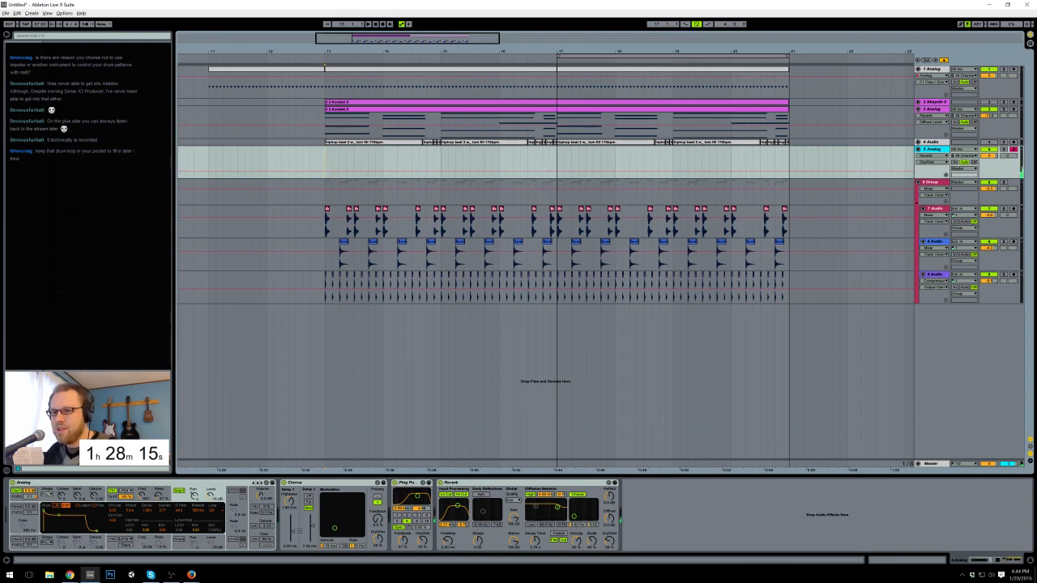
{"action": "left_click", "coordinate": [535, 542]}
{"action": "left_click_drag", "start_coordinate": [403, 541], "coordinate": [422, 533]}
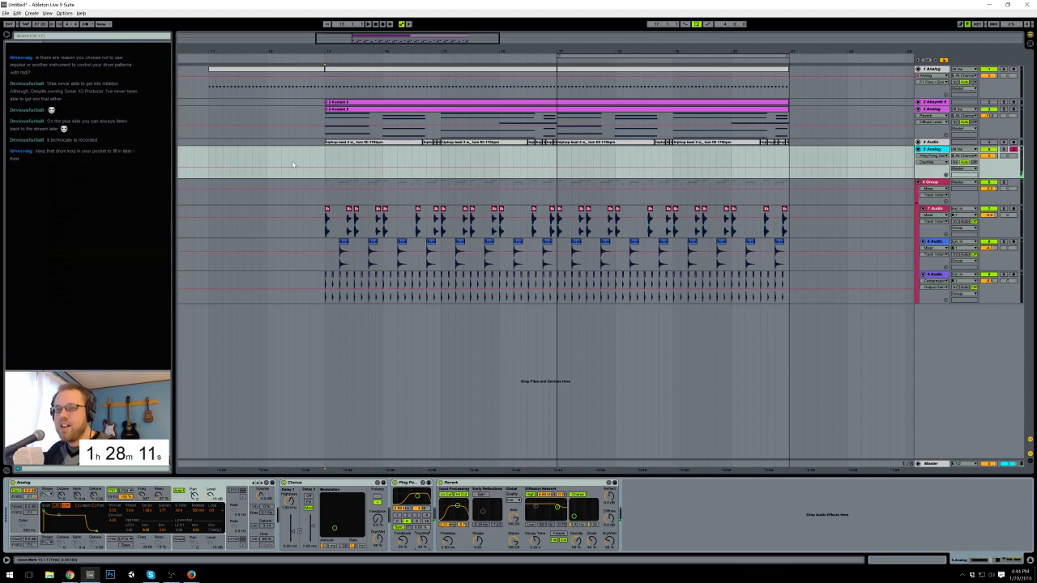
{"action": "left_click", "coordinate": [143, 498]}
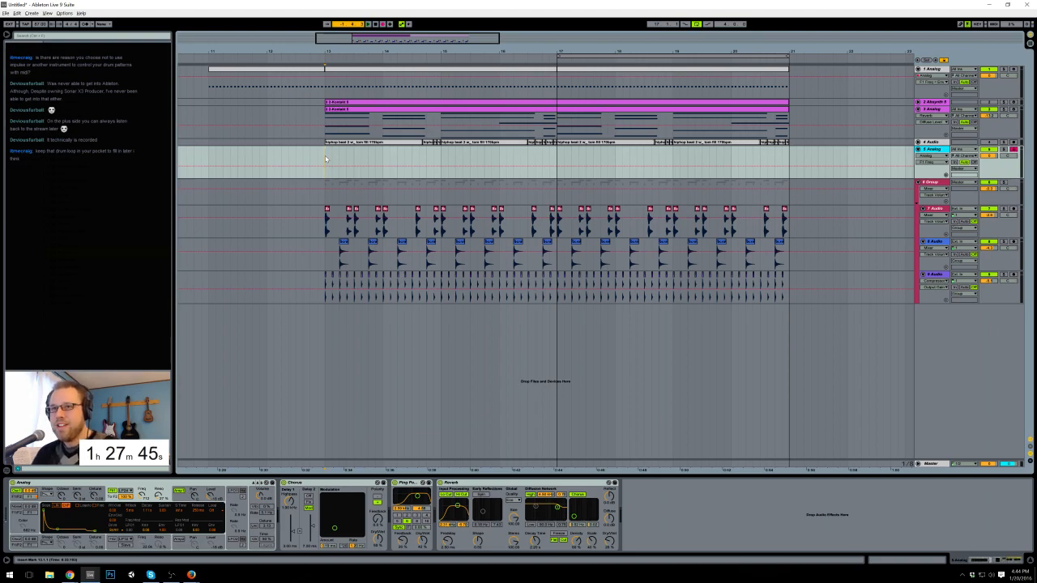
Step: Record a MIDI melody on the new Analog track starting at bar 13
{"action": "key", "text": "F9"}
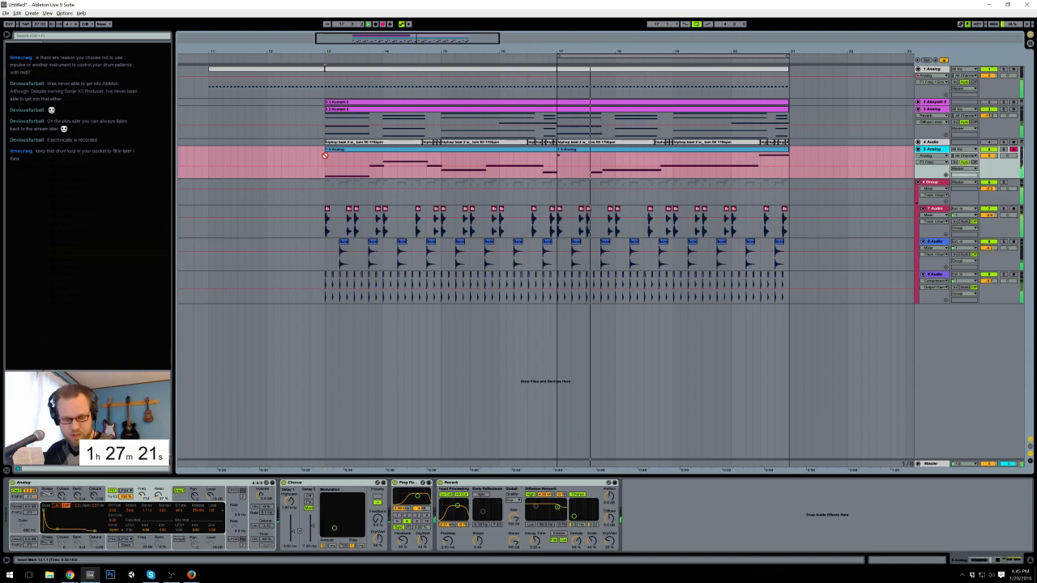
{"action": "key", "text": "space"}
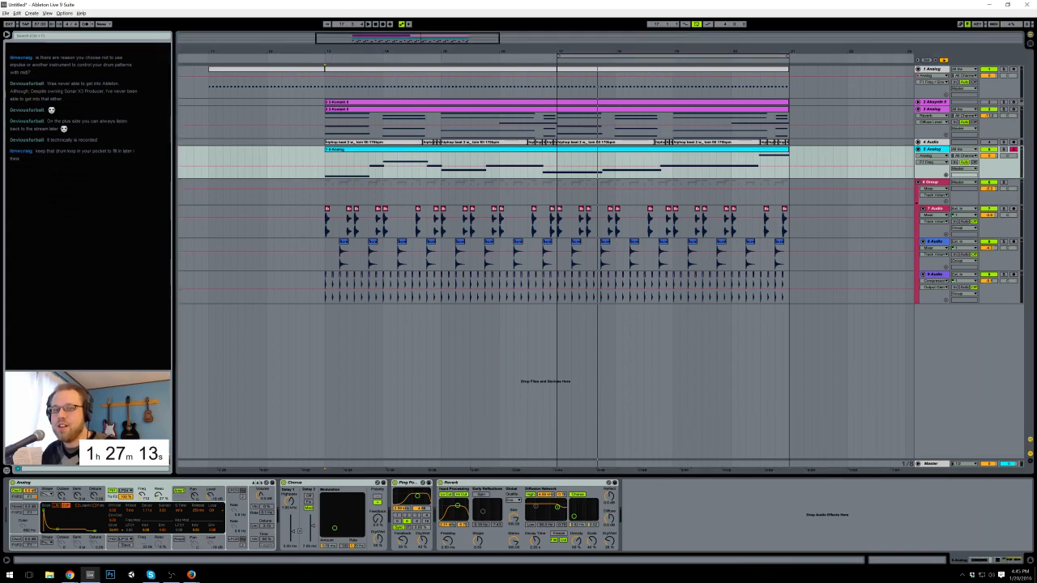
Step: Group Chorus, Ping Pong Delay and Reverb into an effect rack and add Guitar Rig 5 after it, listing its guitar amp presets
{"action": "left_click", "coordinate": [328, 488]}
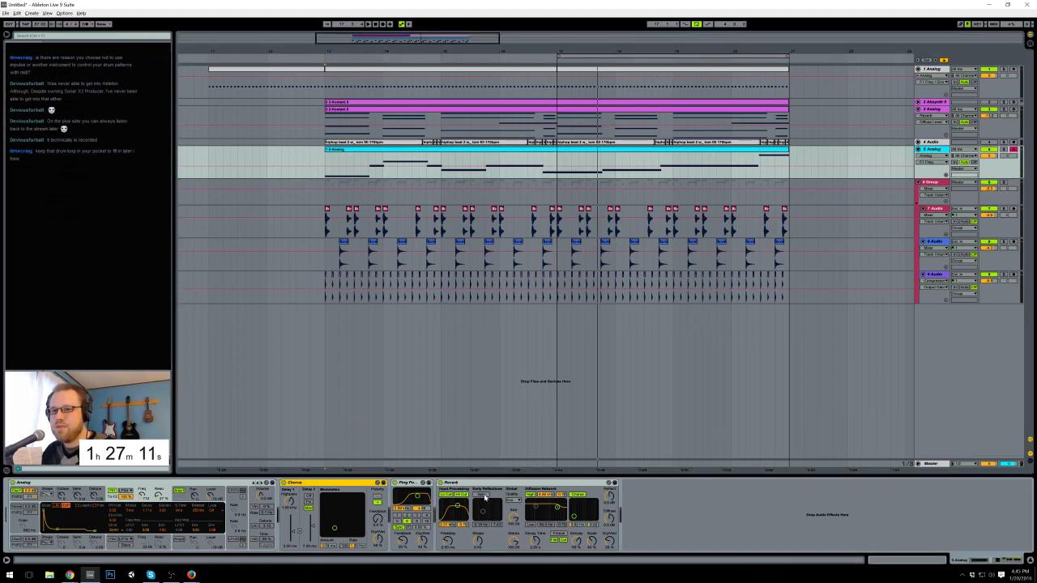
{"action": "key", "text": "ctrl+g"}
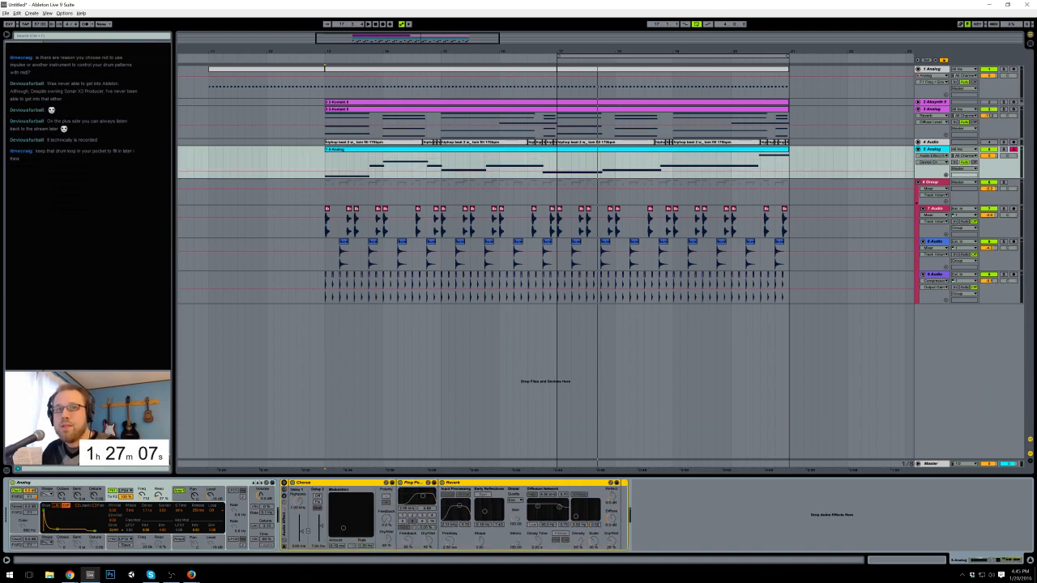
{"action": "left_click", "coordinate": [121, 438]}
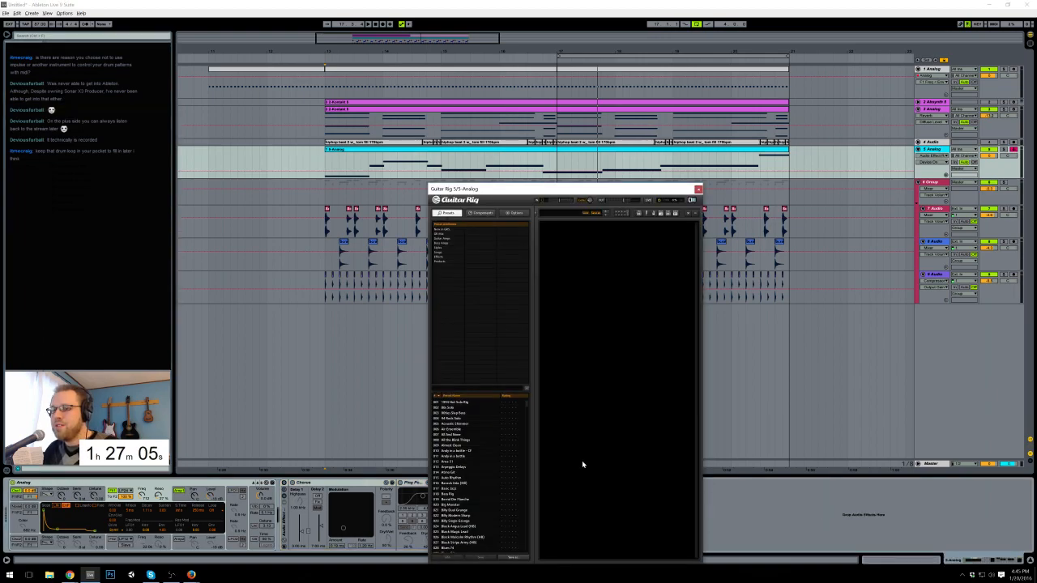
{"action": "left_click_drag", "start_coordinate": [486, 189], "coordinate": [483, 105]}
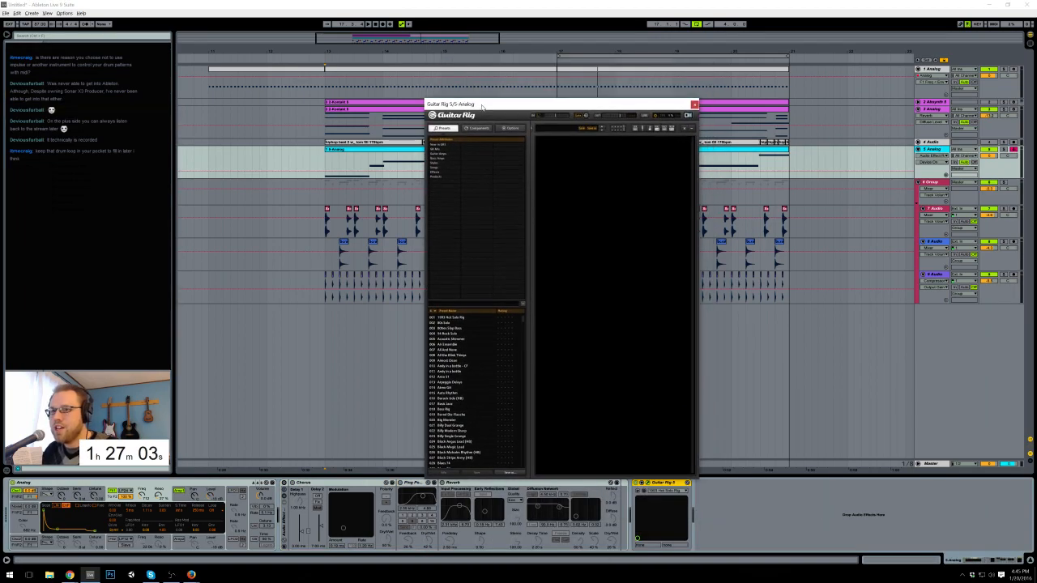
{"action": "left_click", "coordinate": [441, 154]}
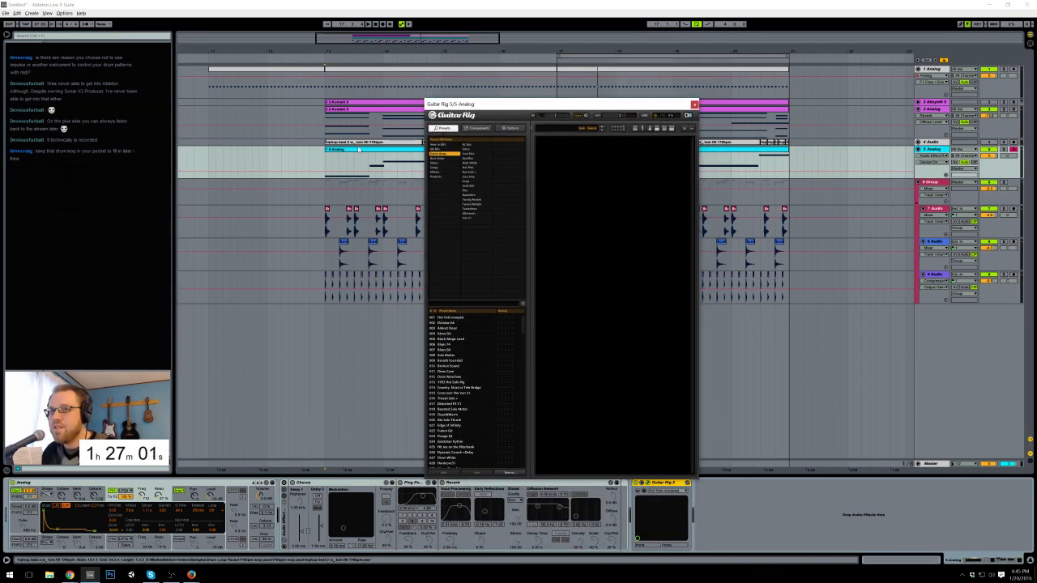
Step: Extend the loop to start at bar 13 and move the recorded clip's first note to a higher pitch
{"action": "left_click", "coordinate": [324, 162]}
{"action": "left_click_drag", "start_coordinate": [558, 56], "coordinate": [325, 56]}
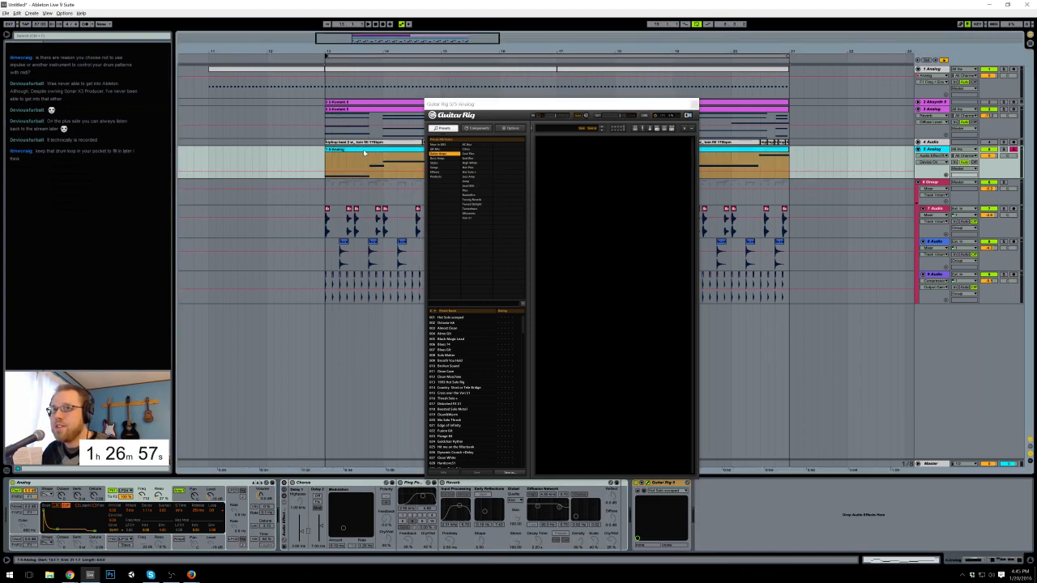
{"action": "double_click", "coordinate": [362, 163]}
{"action": "left_click_drag", "start_coordinate": [203, 480], "coordinate": [151, 423]}
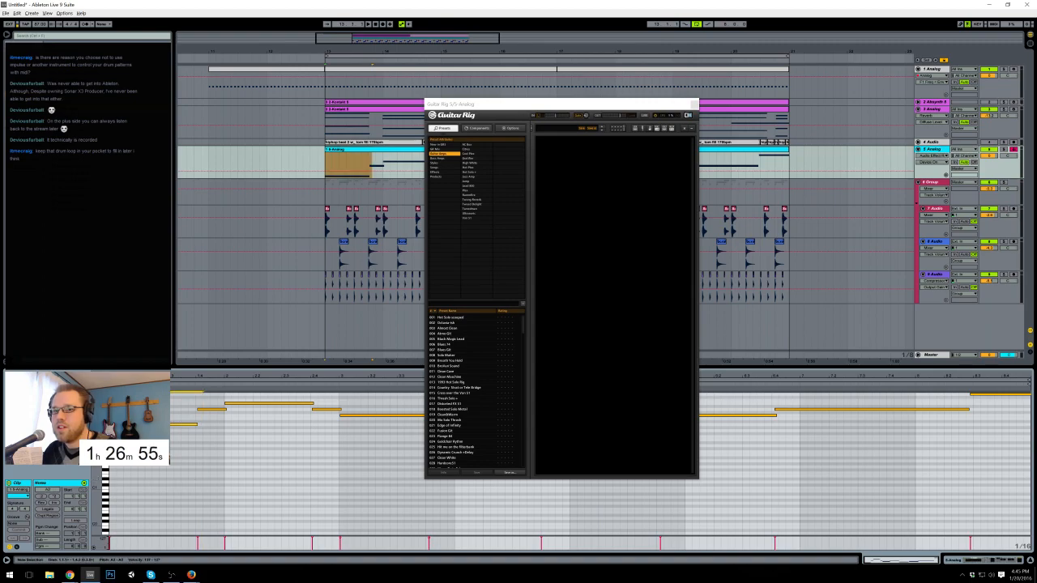
Step: Audition Guitar Rig presets including Black Magic Lead and Solo Maker, and lower the new Analog track's volume
{"action": "left_click", "coordinate": [439, 340]}
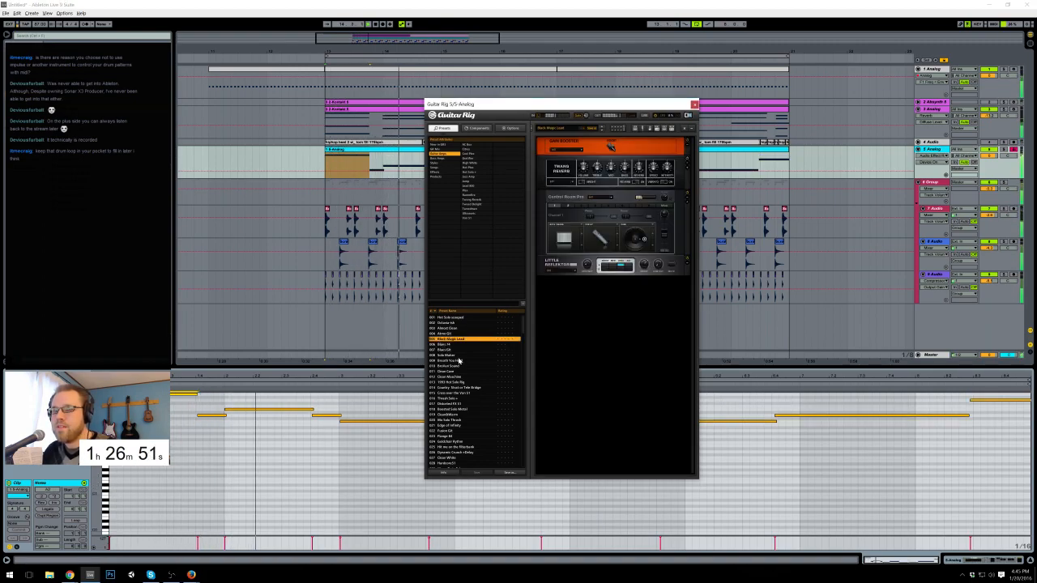
{"action": "left_click", "coordinate": [984, 561]}
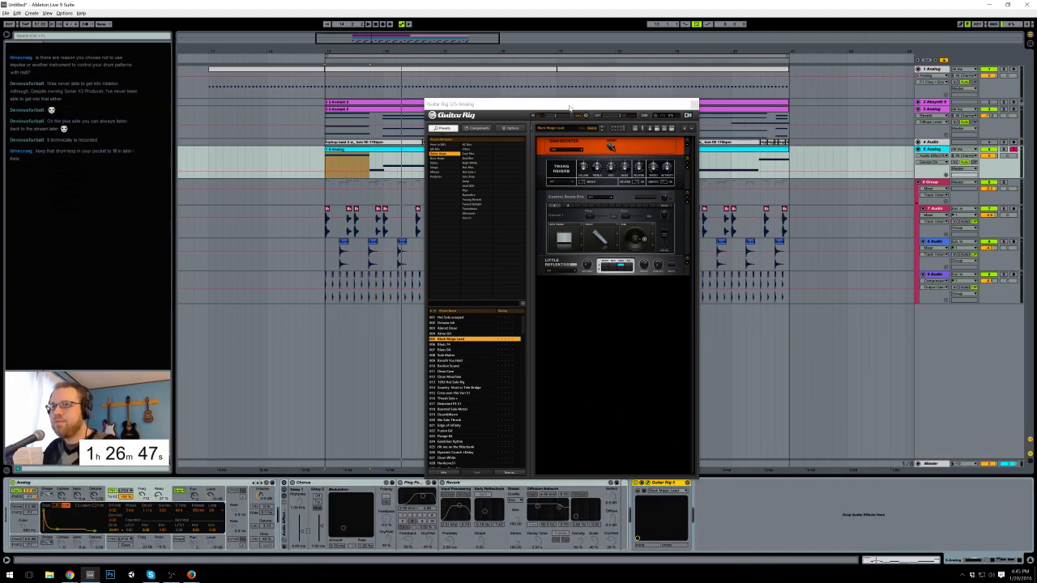
{"action": "left_click_drag", "start_coordinate": [570, 108], "coordinate": [707, 99]}
{"action": "left_click_drag", "start_coordinate": [989, 156], "coordinate": [989, 168]}
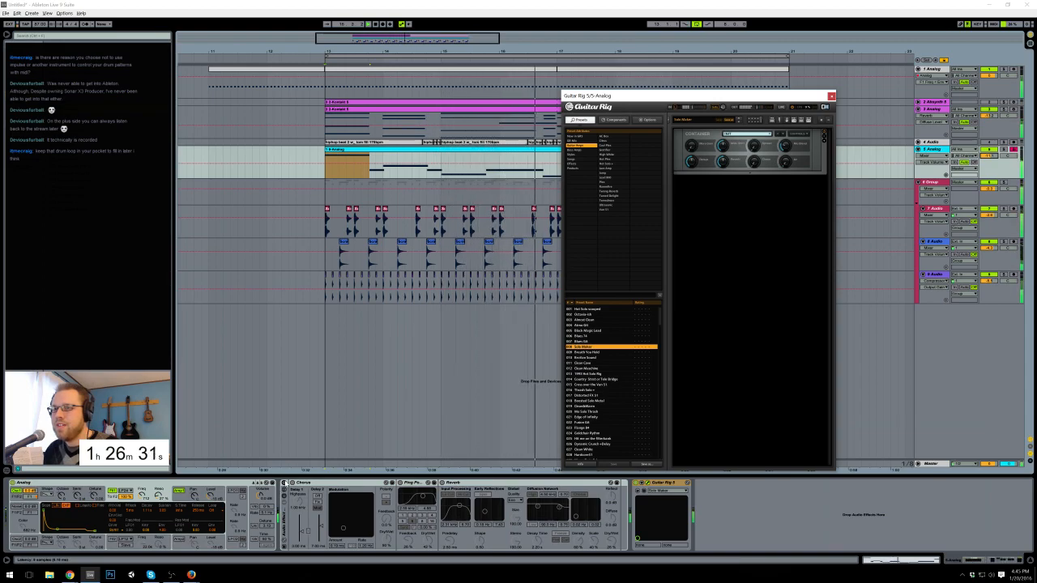
{"action": "left_click_drag", "start_coordinate": [697, 98], "coordinate": [748, 87]}
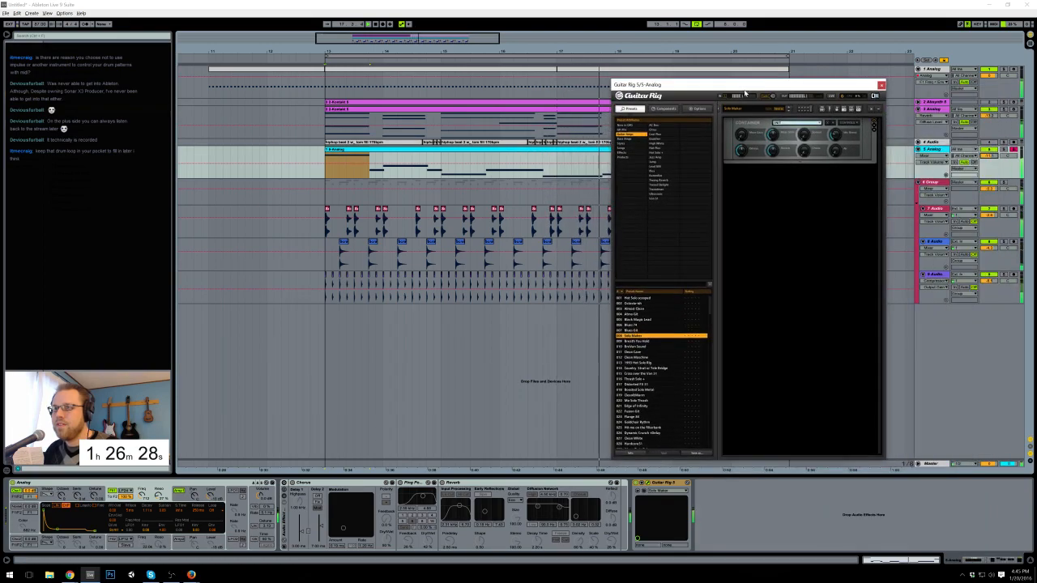
{"action": "left_click", "coordinate": [655, 363]}
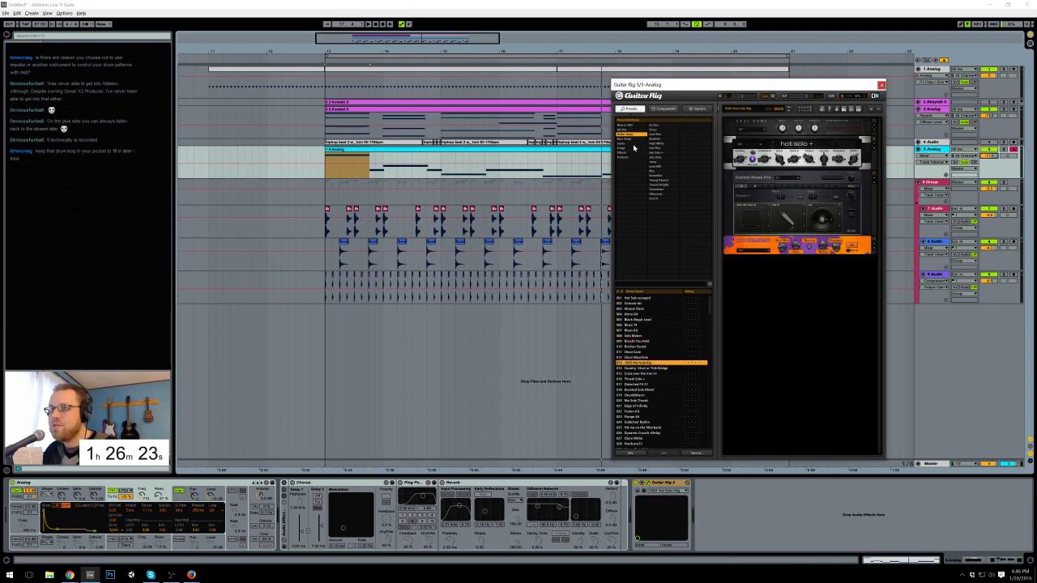
Step: Audition Guitar Rig's Tweedman amp presets and load the Funky AutoFilter one
{"action": "left_click", "coordinate": [664, 190]}
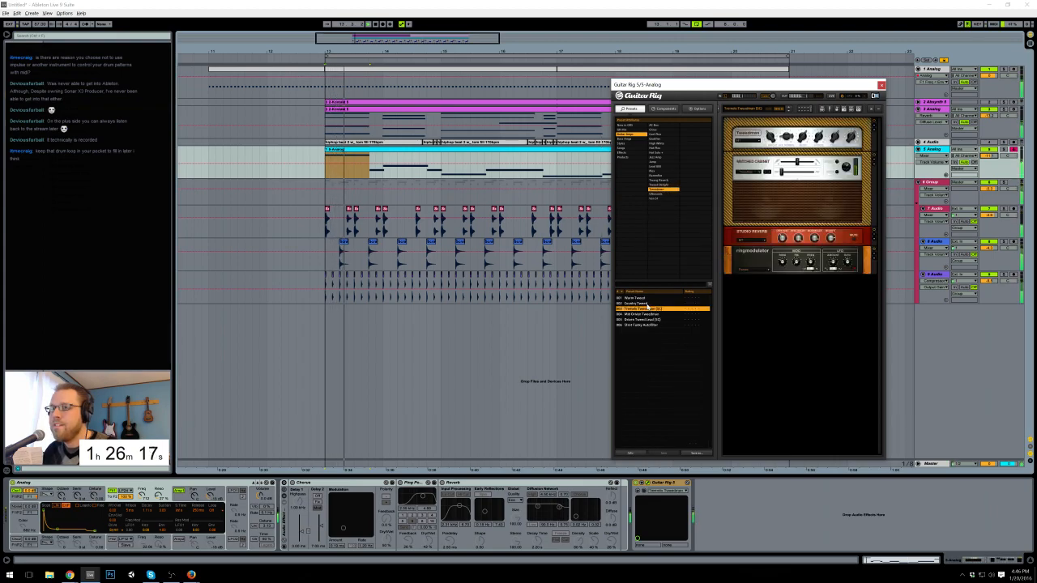
{"action": "left_click", "coordinate": [651, 303]}
{"action": "left_click", "coordinate": [651, 298]}
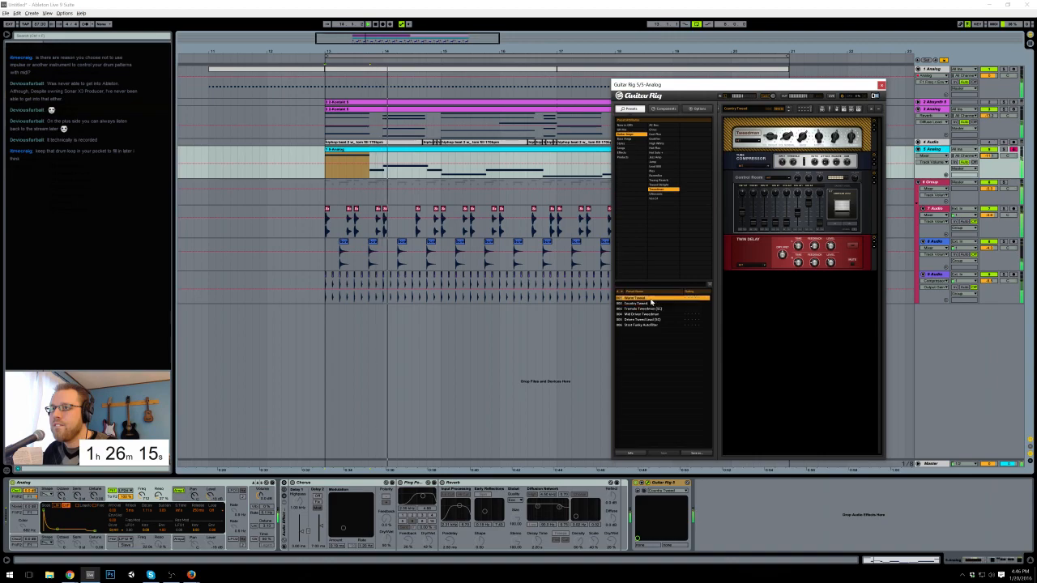
{"action": "left_click", "coordinate": [653, 315]}
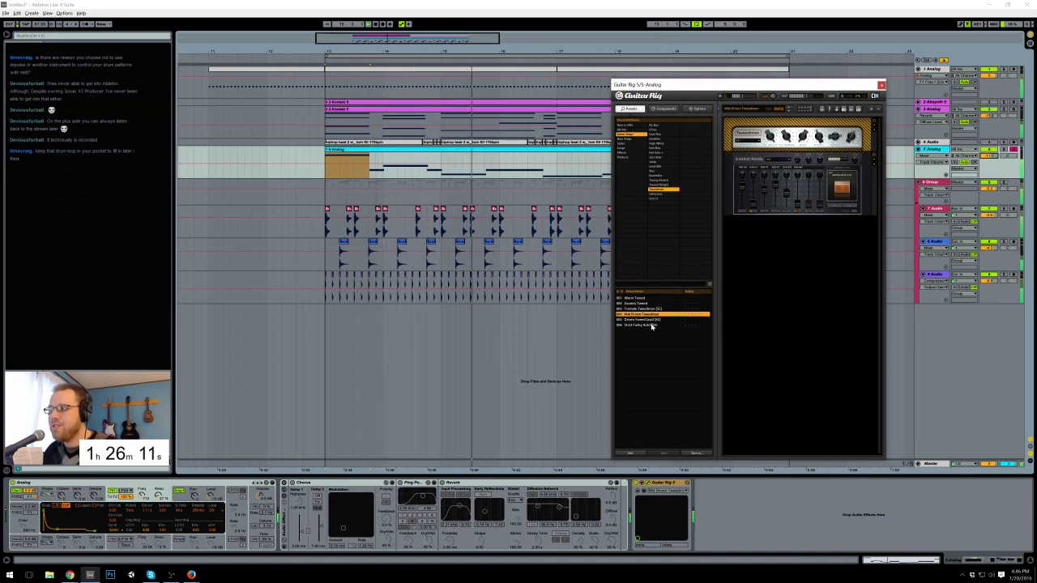
{"action": "left_click", "coordinate": [651, 325]}
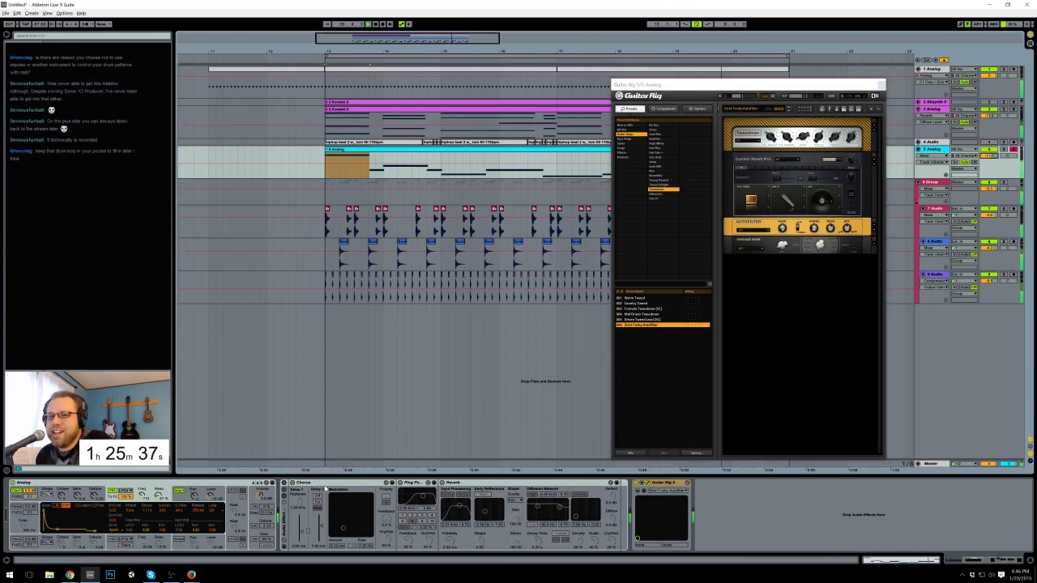
Step: Move the effect rack behind Guitar Rig and ungroup it
{"action": "left_click_drag", "start_coordinate": [286, 518], "coordinate": [734, 539]}
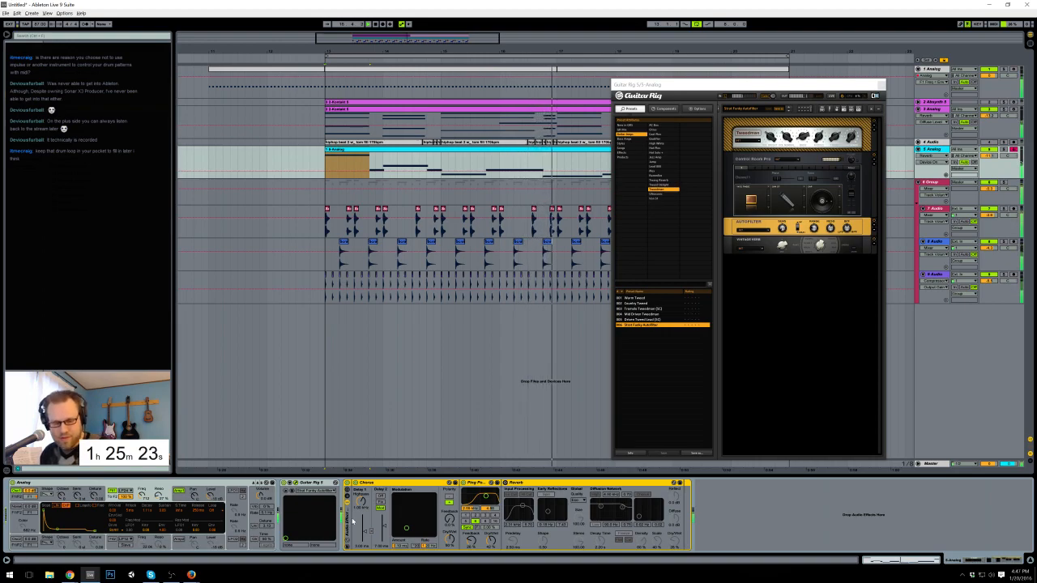
{"action": "key", "text": "ctrl+z"}
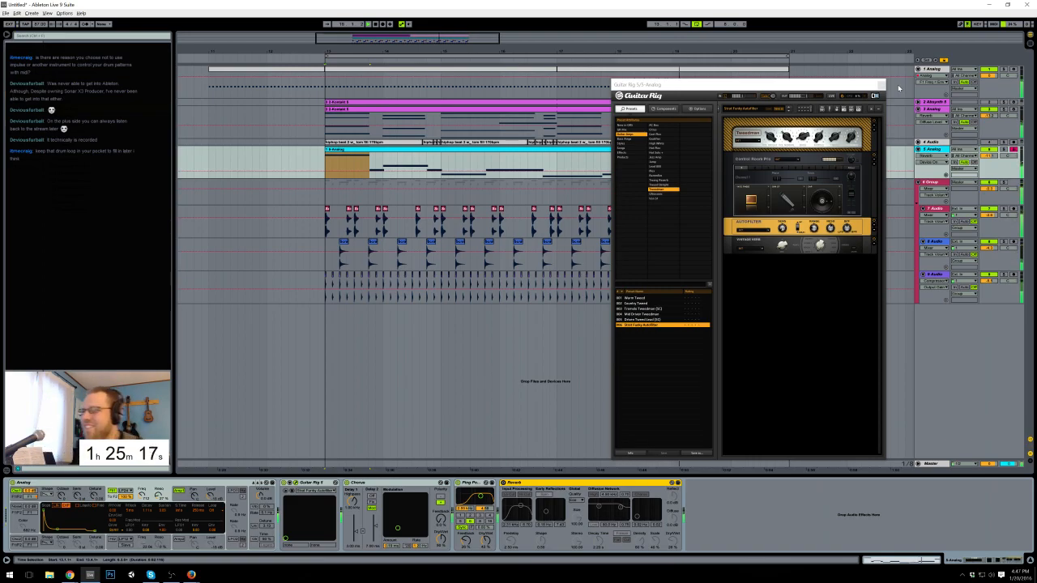
Step: Adjust the new Analog track's volume, closing the Guitar Rig window, and unfold the 4 Audio track
{"action": "left_click", "coordinate": [992, 156]}
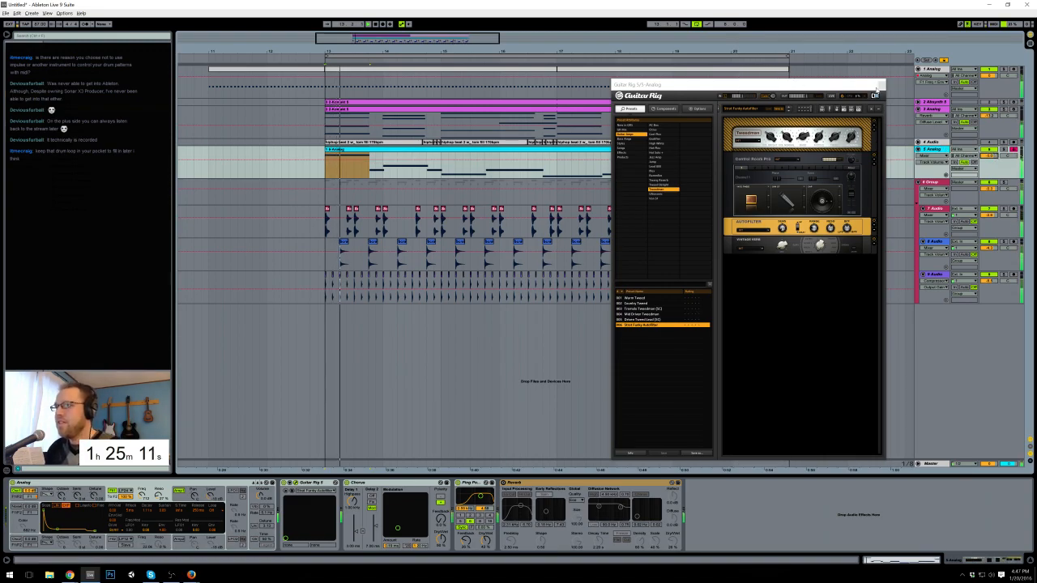
{"action": "left_click", "coordinate": [882, 85]}
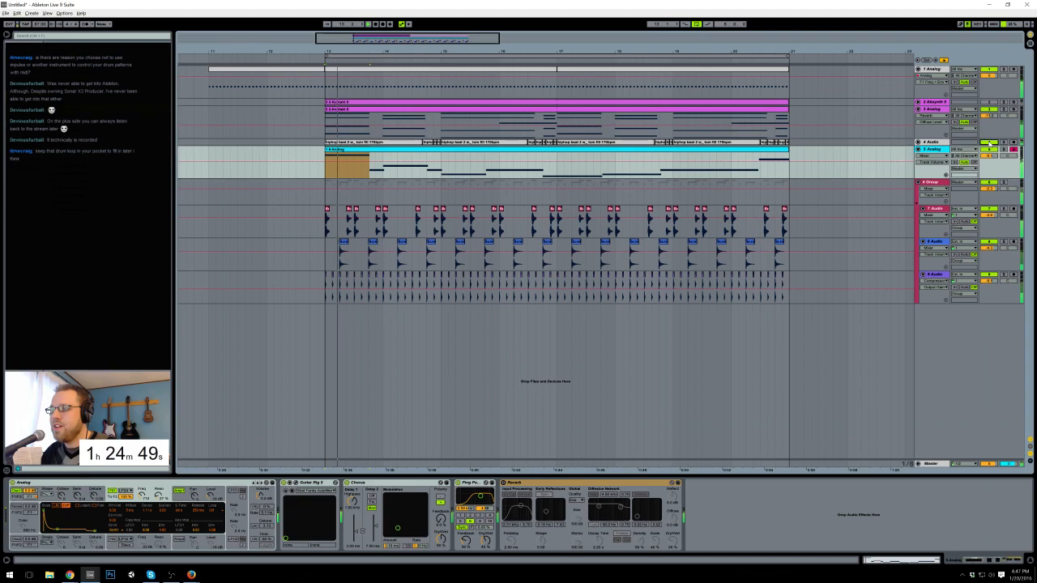
{"action": "left_click", "coordinate": [918, 142]}
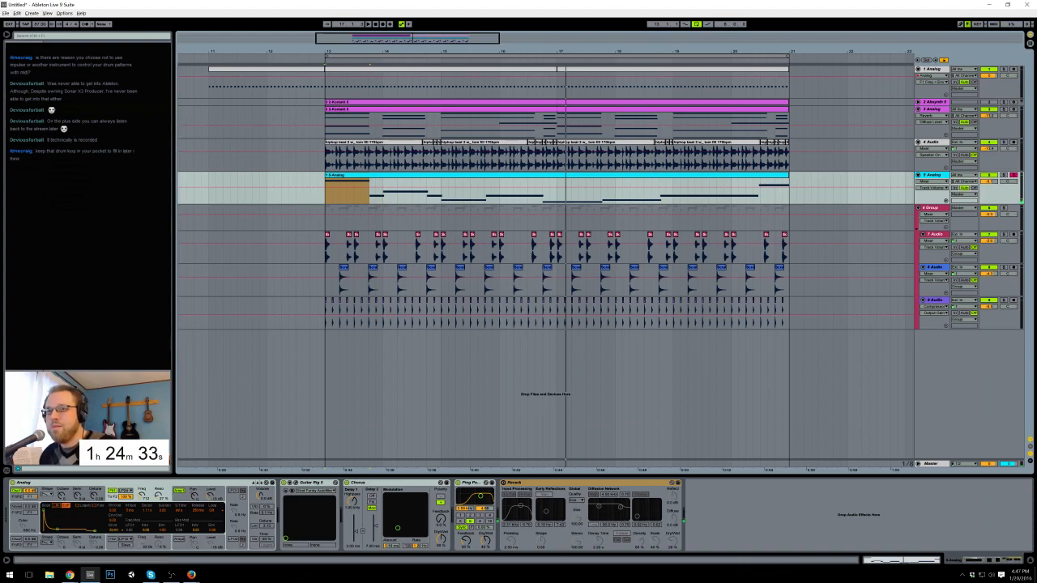
Step: Turn the new Analog track's Reverb back on, shorten its decay time and play the arrangement
{"action": "left_click", "coordinate": [324, 199]}
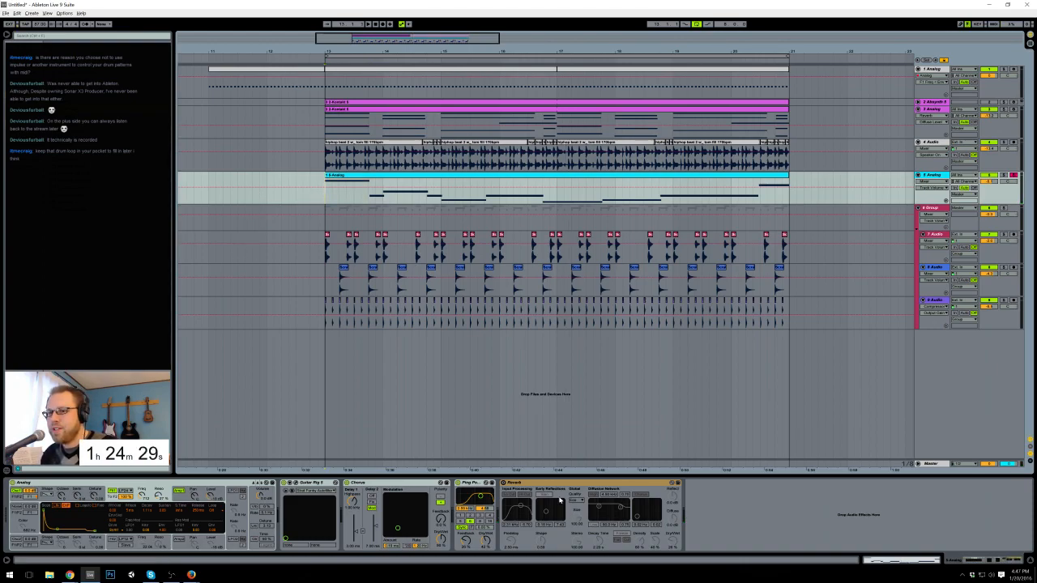
{"action": "left_click", "coordinate": [528, 486]}
{"action": "left_click", "coordinate": [504, 484]}
{"action": "left_click_drag", "start_coordinate": [598, 541], "coordinate": [598, 556]}
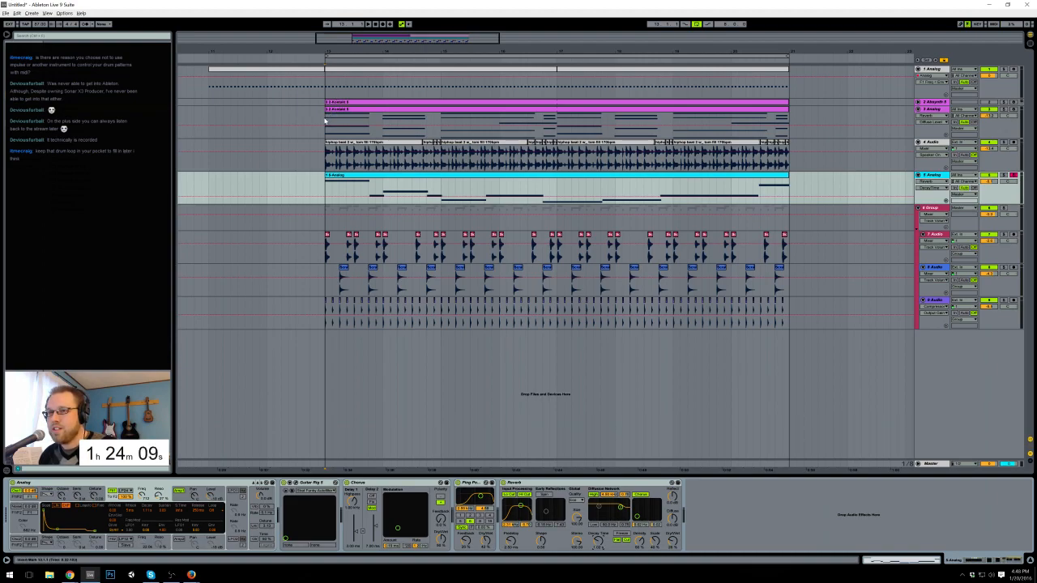
{"action": "left_click", "coordinate": [209, 89]}
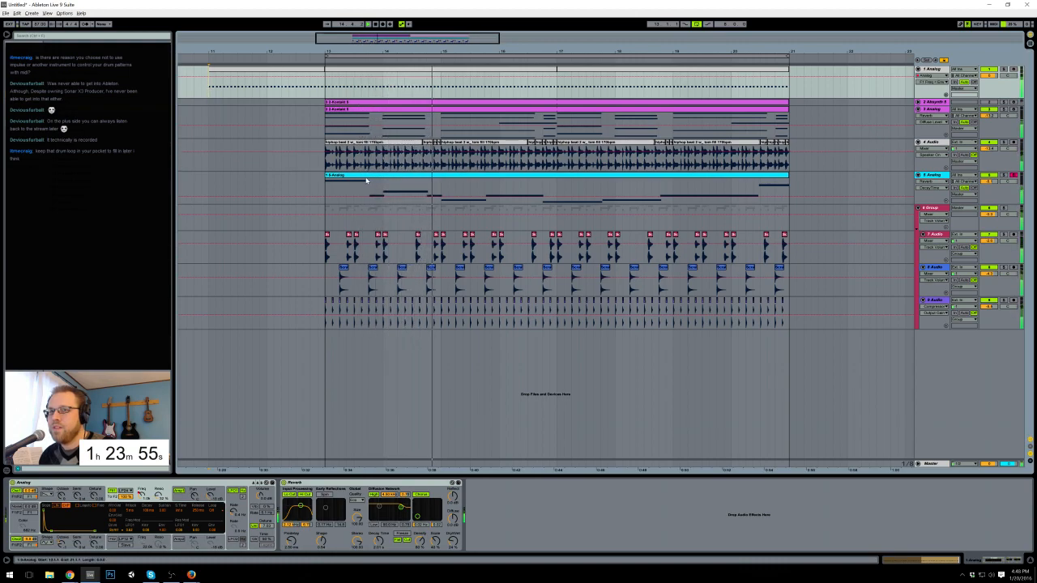
Step: Automate the Auto Pan sync rate on track 3 Analog to change just before bar 17 and play the passage back
{"action": "left_click", "coordinate": [935, 114]}
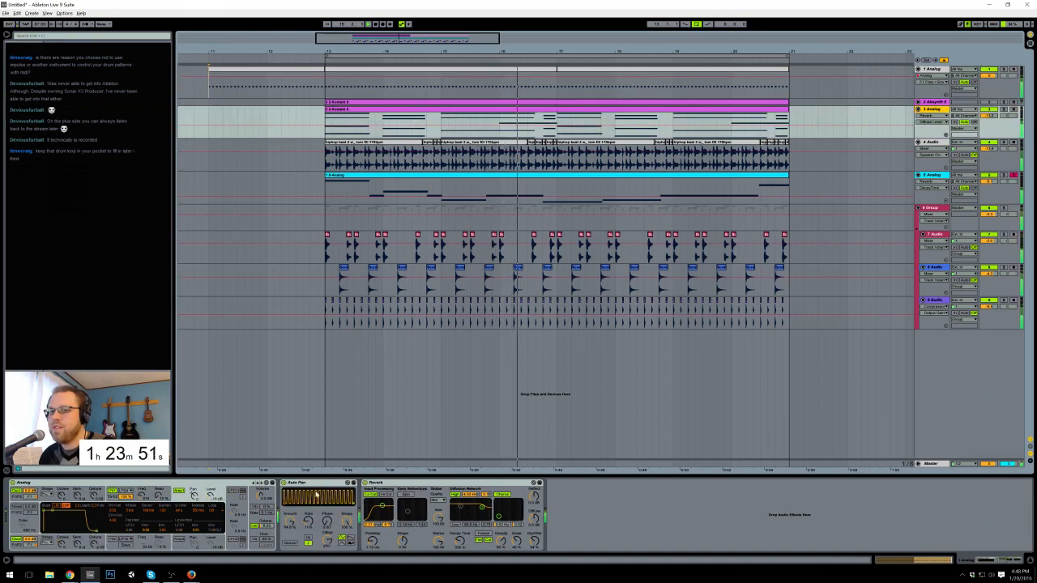
{"action": "key", "text": "space"}
{"action": "left_click_drag", "start_coordinate": [411, 39], "coordinate": [395, 69]}
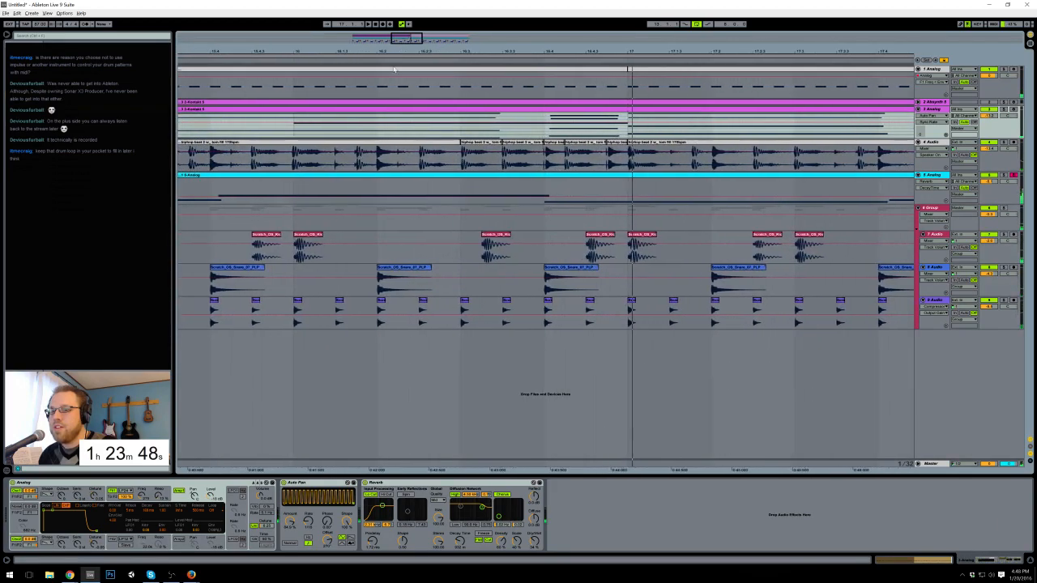
{"action": "left_click", "coordinate": [305, 523]}
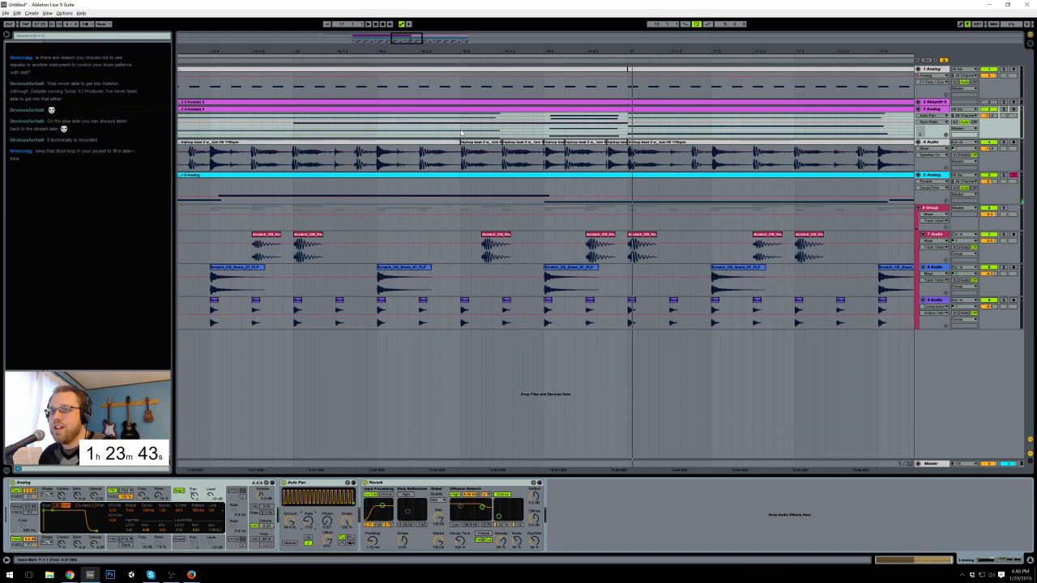
{"action": "left_click", "coordinate": [589, 134]}
{"action": "left_click_drag", "start_coordinate": [621, 138], "coordinate": [618, 127]}
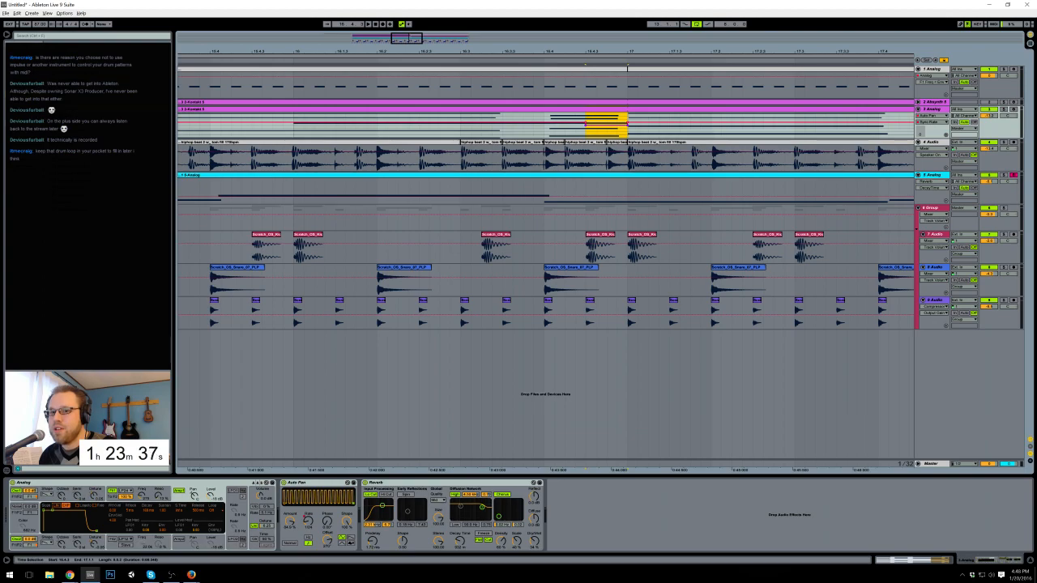
{"action": "key", "text": "space"}
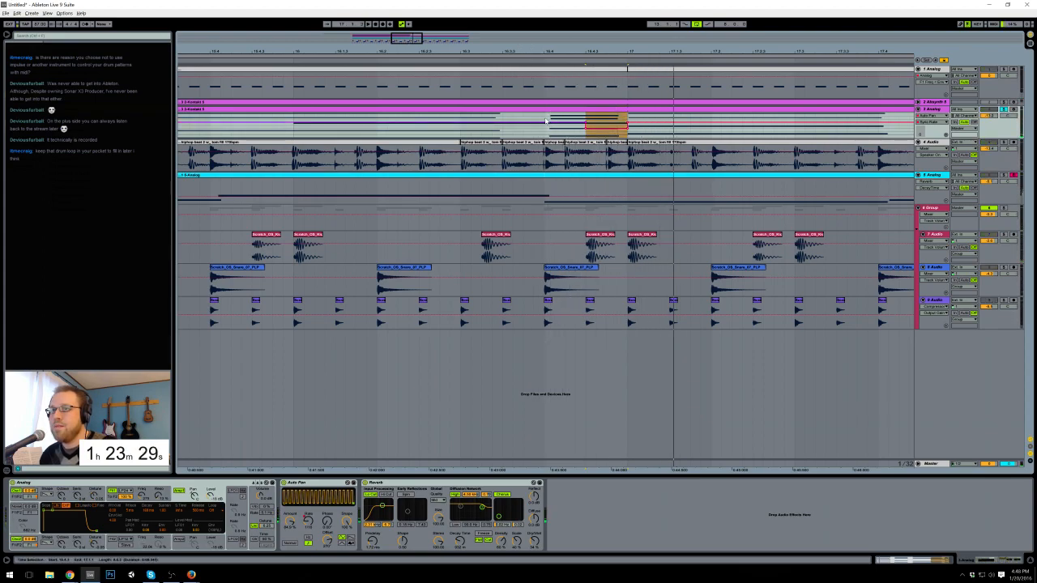
Step: Give the Auto Pan Sync Rate automation its own lane under track 3 Analog and enlarge that lane
{"action": "left_click_drag", "start_coordinate": [381, 35], "coordinate": [378, 25]}
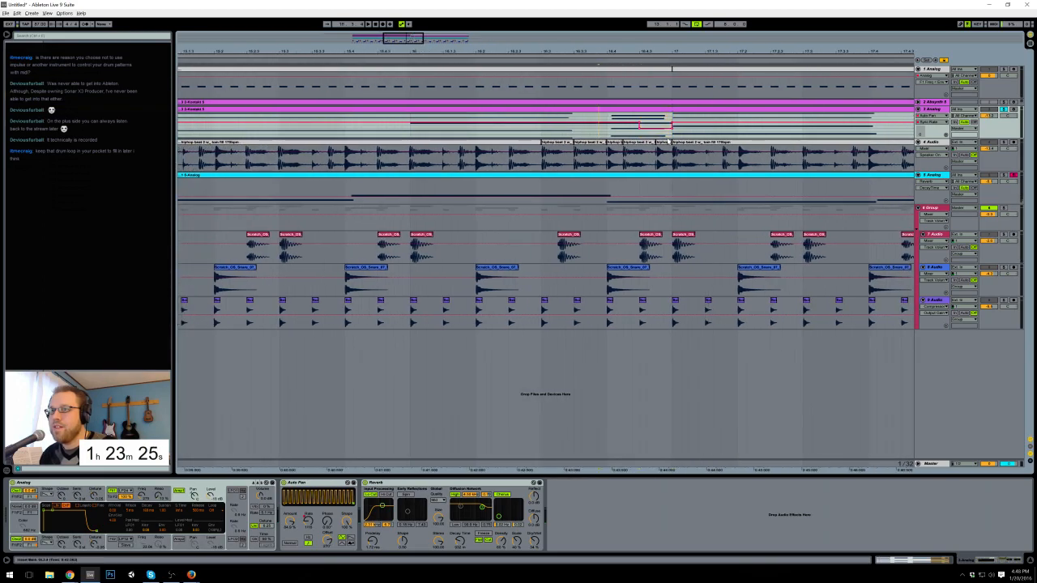
{"action": "left_click", "coordinate": [946, 135]}
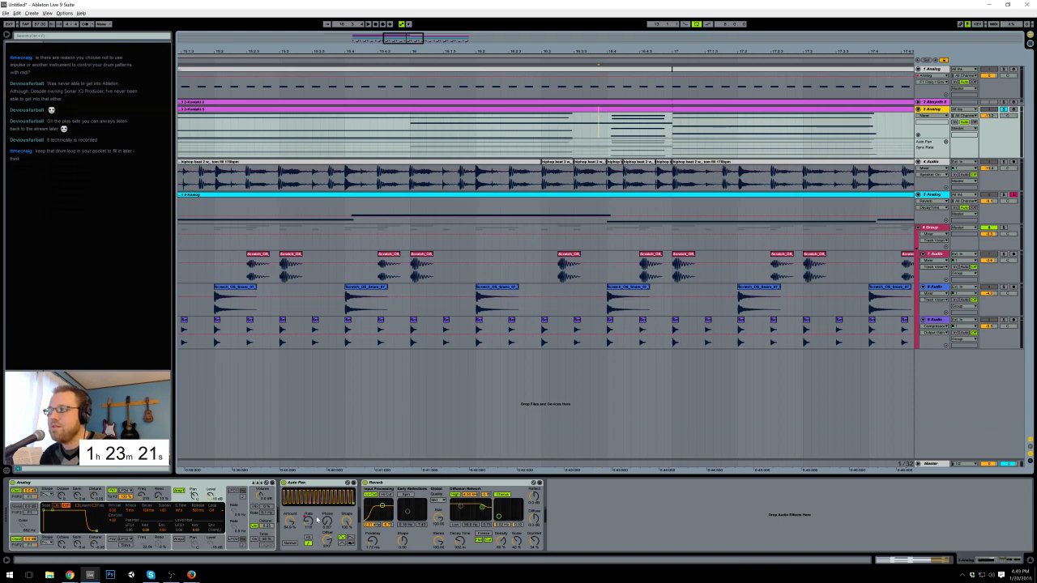
{"action": "left_click_drag", "start_coordinate": [933, 213], "coordinate": [917, 143]}
{"action": "left_click_drag", "start_coordinate": [933, 197], "coordinate": [911, 116]}
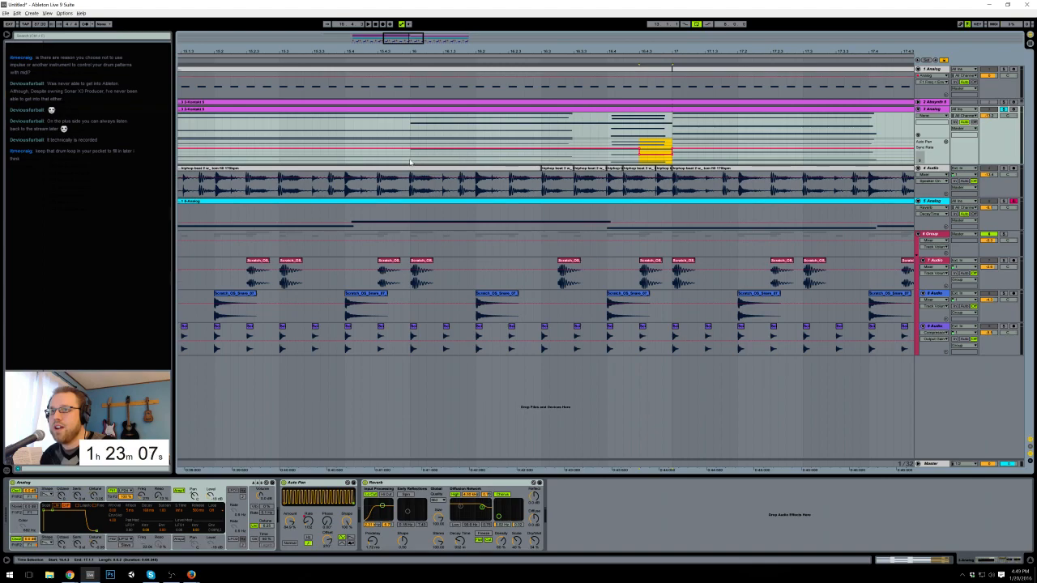
Step: Draw further Auto Pan Sync Rate dips at chord changes on track 3 between bars 14 and 21 and play the arrangement
{"action": "left_click_drag", "start_coordinate": [413, 41], "coordinate": [395, 42]}
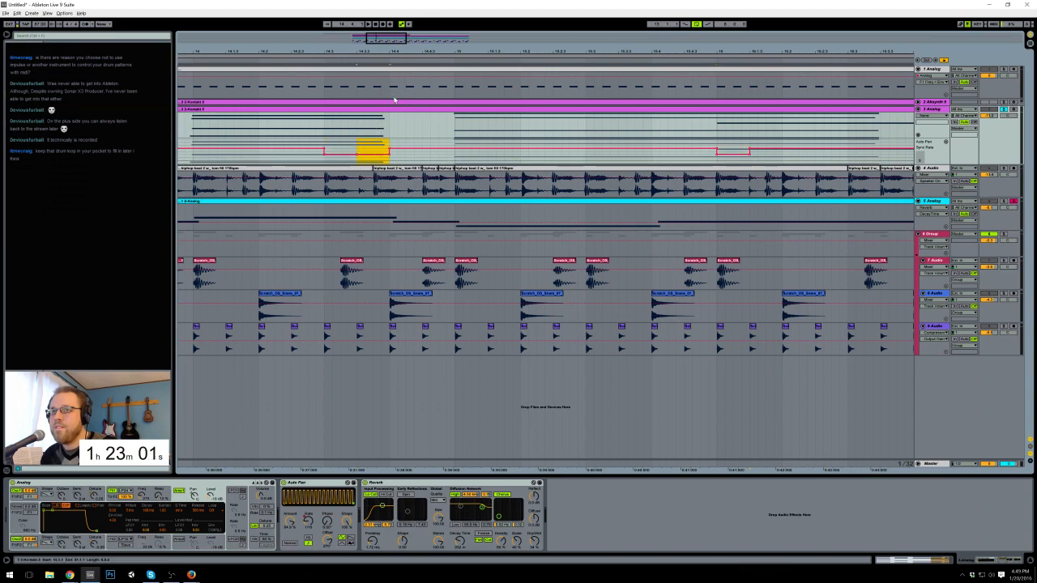
{"action": "left_click_drag", "start_coordinate": [393, 40], "coordinate": [459, 40]}
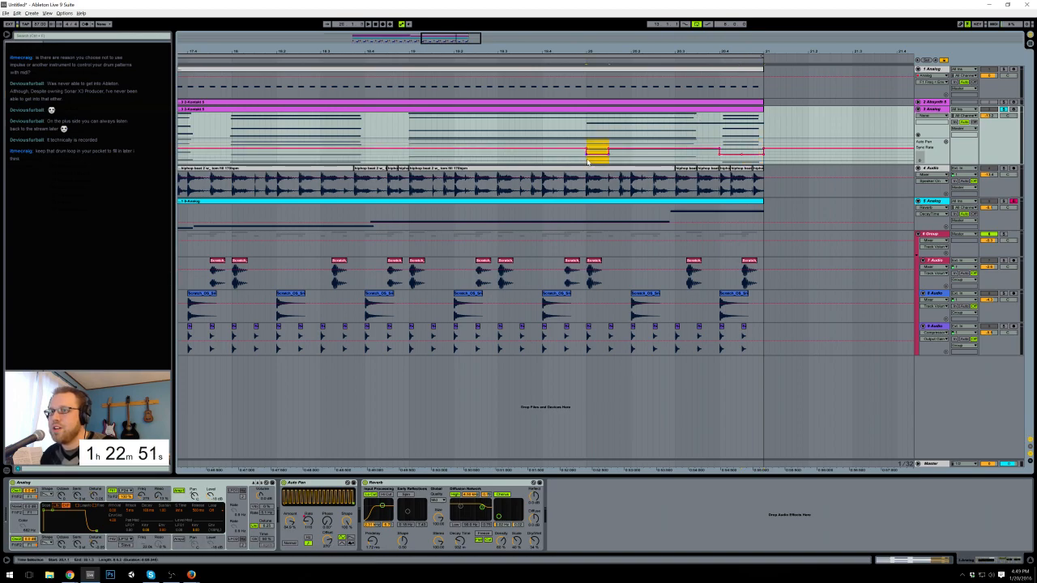
{"action": "left_click_drag", "start_coordinate": [434, 48], "coordinate": [460, 164]}
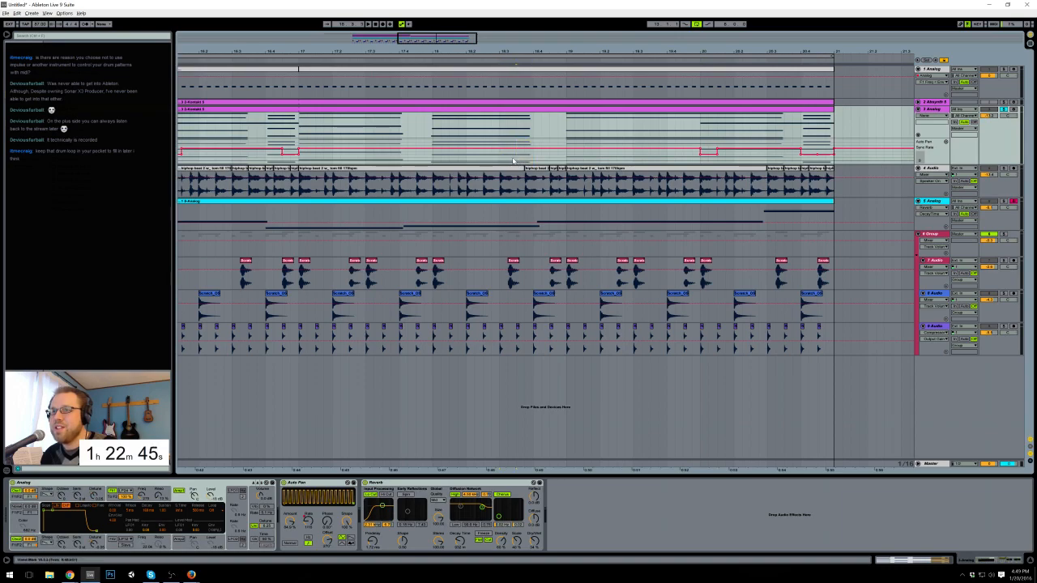
{"action": "left_click_drag", "start_coordinate": [440, 39], "coordinate": [411, 59]}
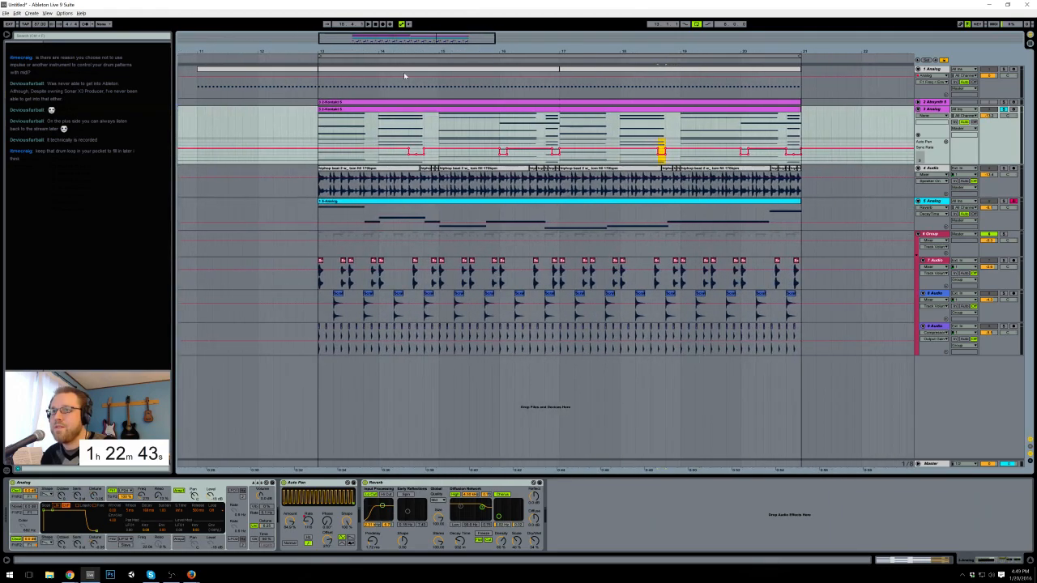
{"action": "left_click", "coordinate": [320, 134]}
{"action": "key", "text": "space"}
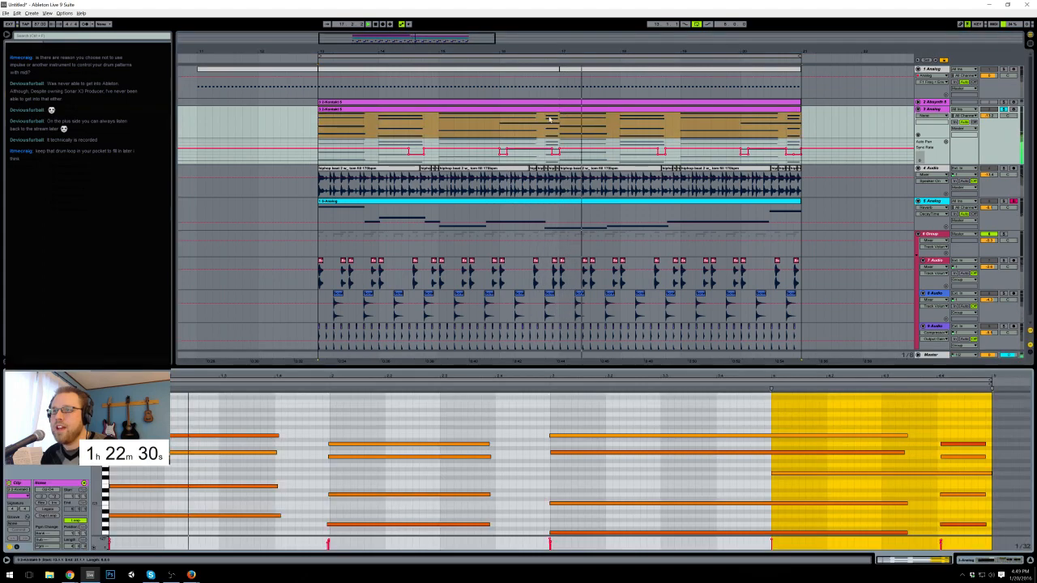
Step: In the first track 3 pad clip, extend the last chord's notes to start slightly earlier and quantize all notes
{"action": "double_click", "coordinate": [554, 112]}
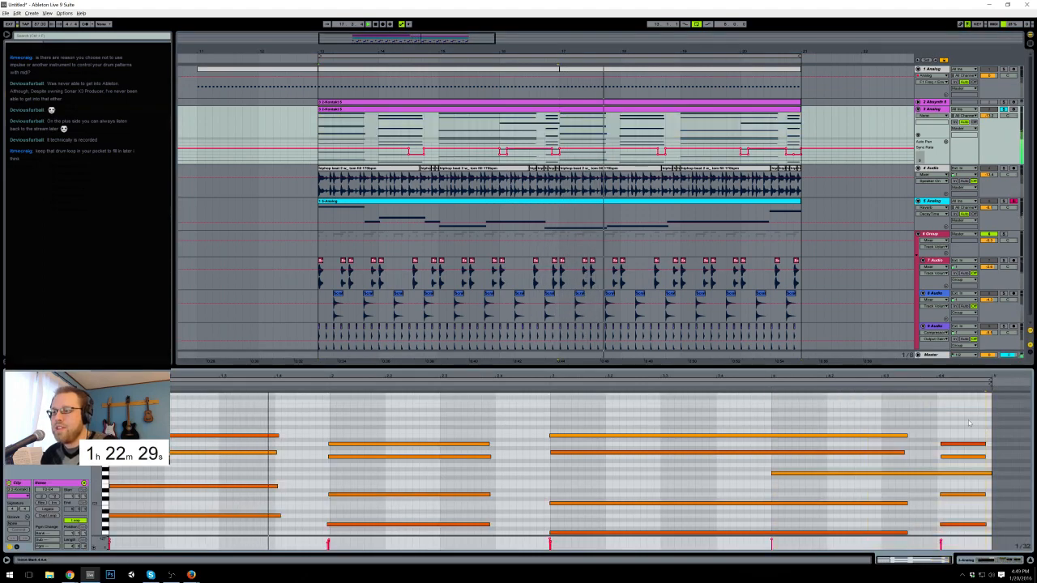
{"action": "left_click_drag", "start_coordinate": [964, 441], "coordinate": [964, 531]}
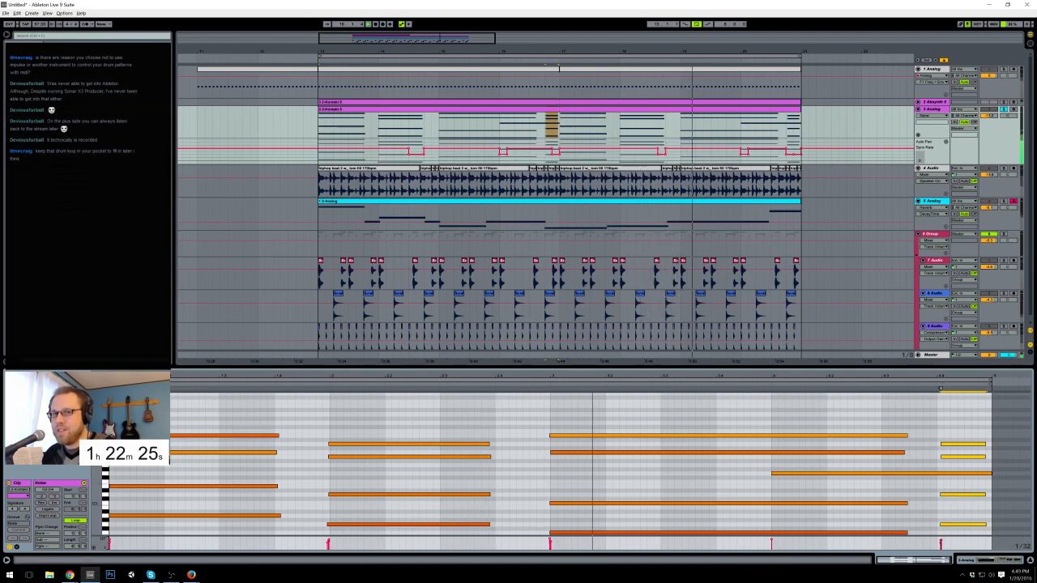
{"action": "scroll", "coordinate": [943, 425], "scroll_direction": "down", "scroll_amount": 2}
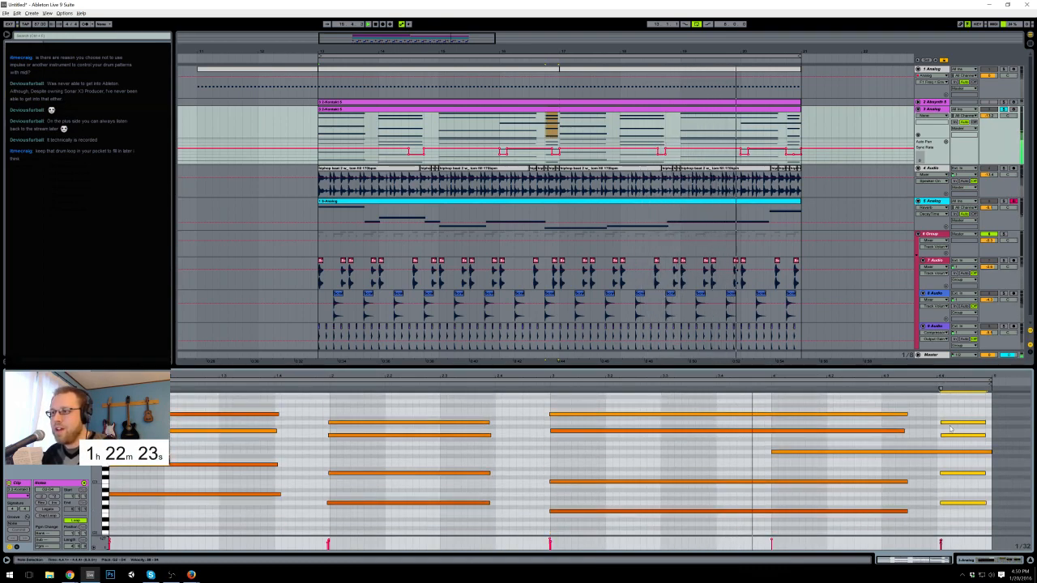
{"action": "left_click_drag", "start_coordinate": [942, 424], "coordinate": [938, 425]}
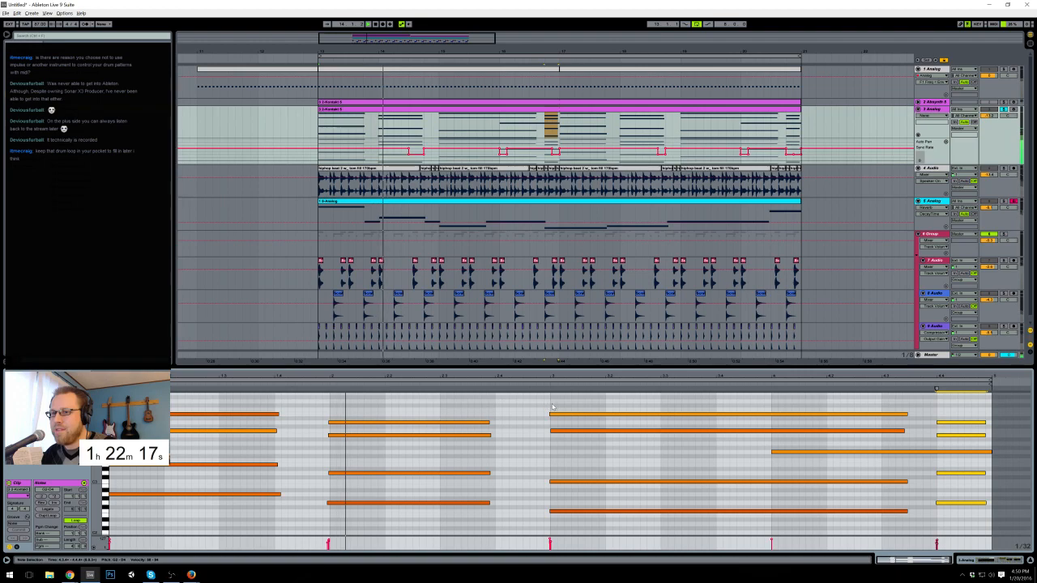
{"action": "key", "text": "ctrl+a"}
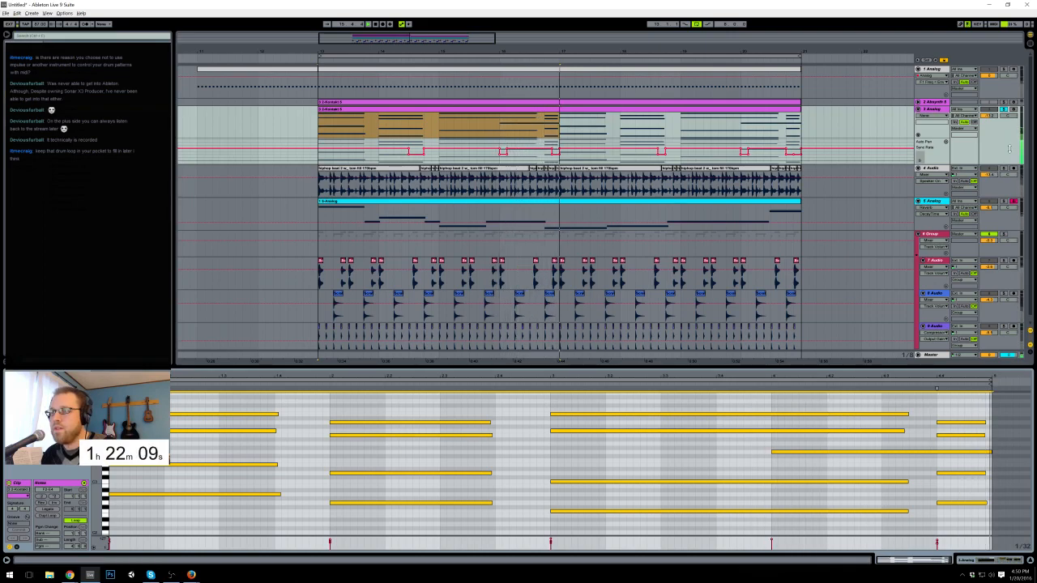
{"action": "left_click", "coordinate": [989, 562]}
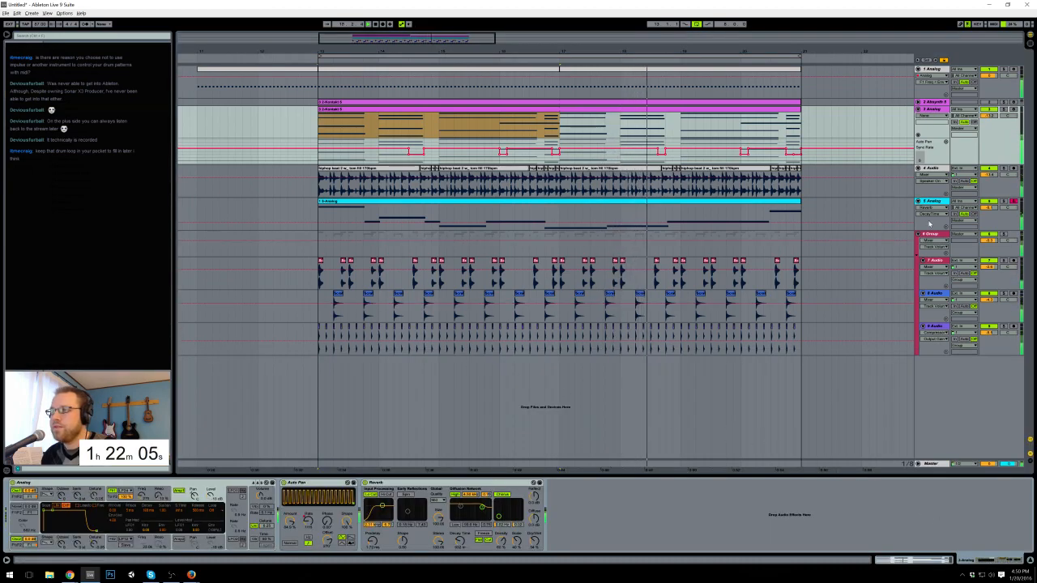
Step: Open Guitar Rig on track 5 Analog and load the Funky AutoFilter preset from the Tweedman guitar amps
{"action": "left_click", "coordinate": [932, 207]}
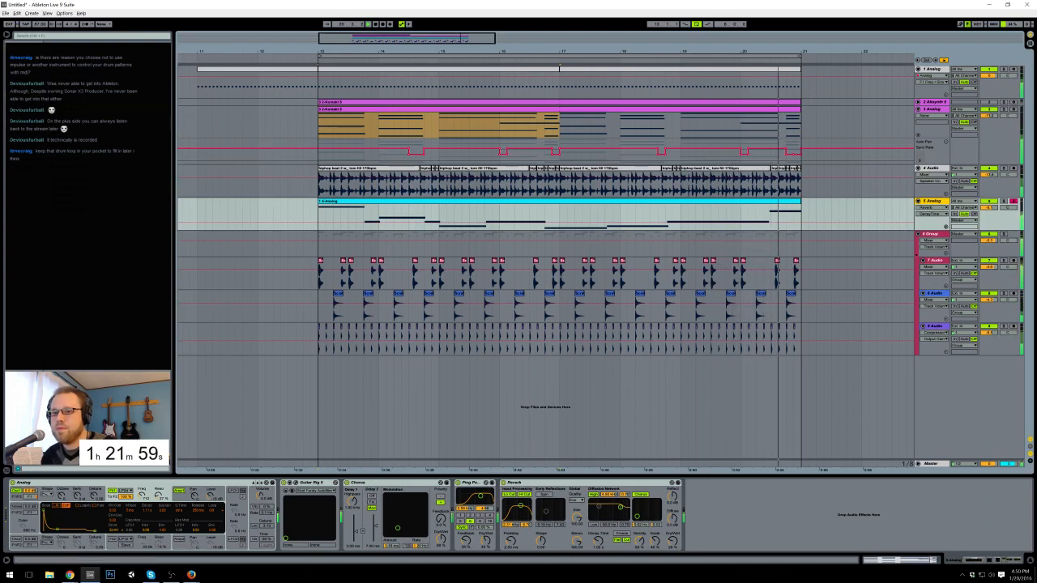
{"action": "left_click", "coordinate": [295, 483]}
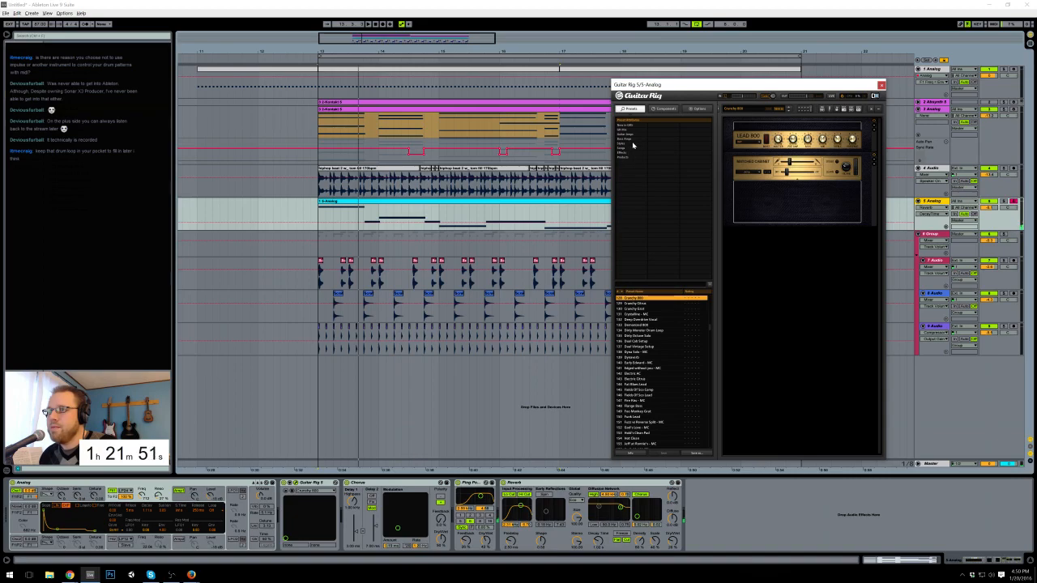
{"action": "left_click", "coordinate": [632, 135]}
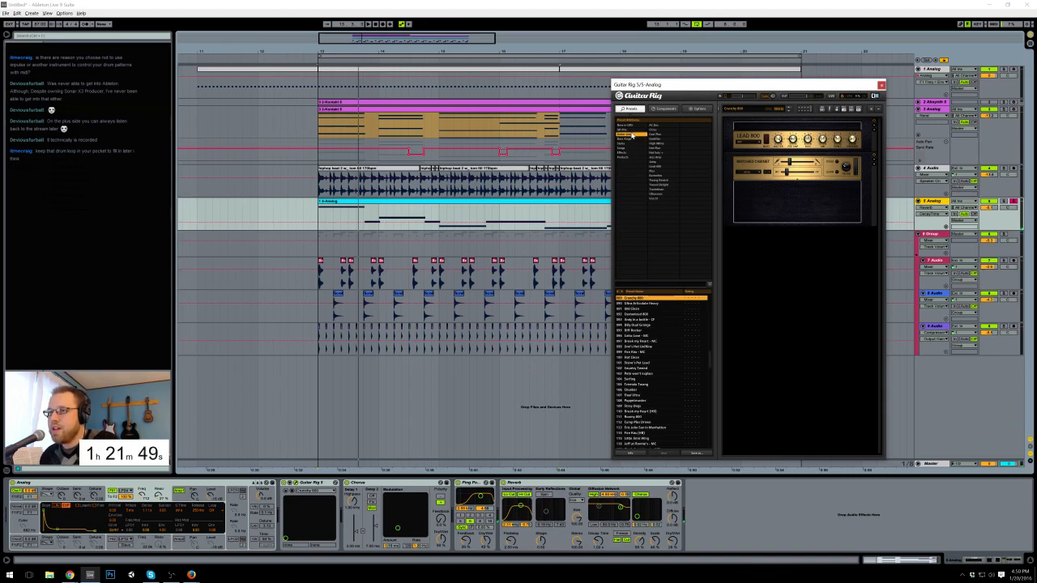
{"action": "left_click", "coordinate": [662, 190]}
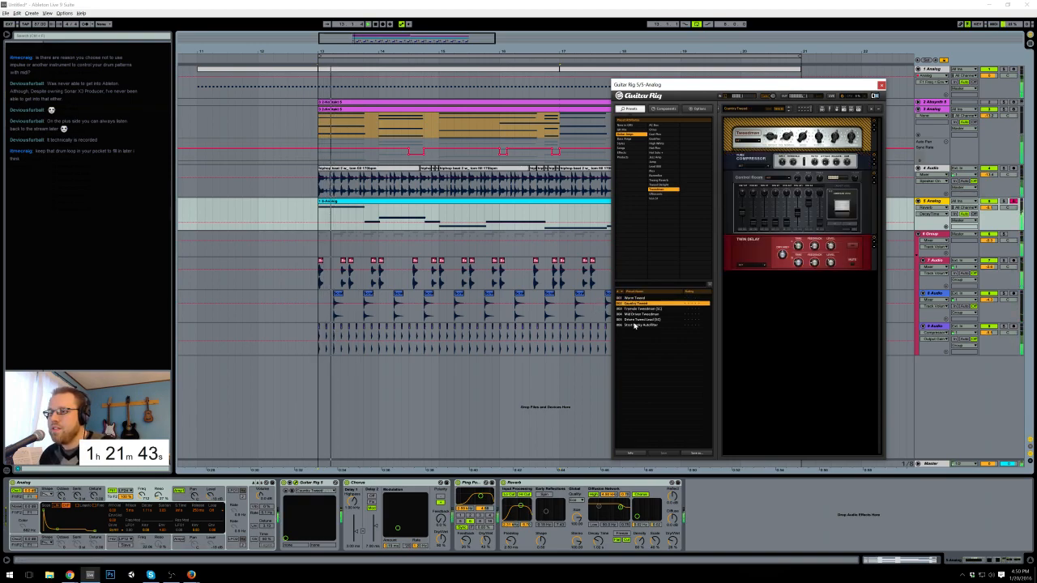
{"action": "left_click", "coordinate": [635, 320]}
{"action": "left_click", "coordinate": [635, 325]}
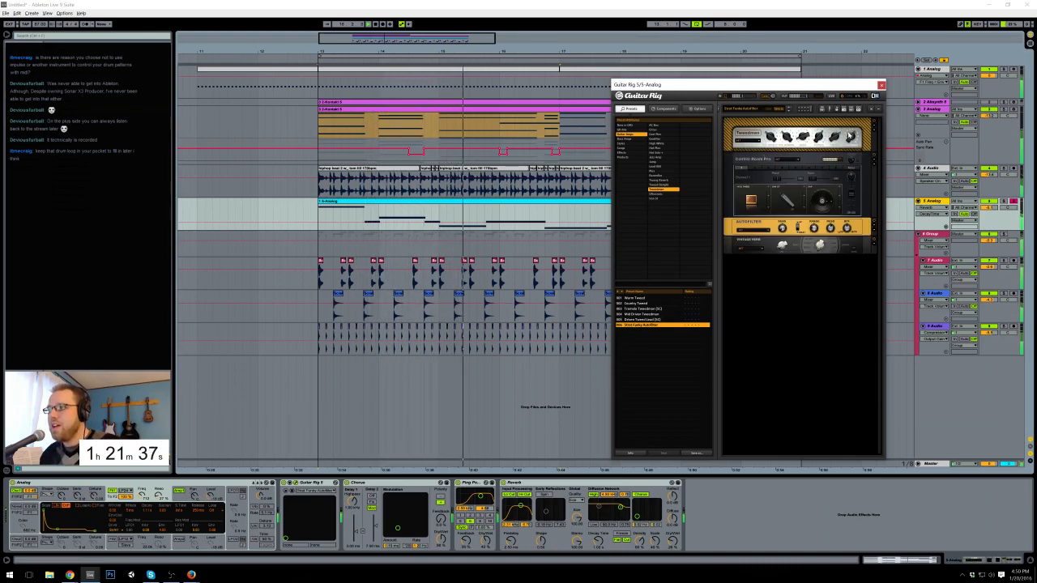
Step: Adjust the Tweedman amp's knobs while the arrangement plays and move the Guitar Rig window off the tracks
{"action": "left_click_drag", "start_coordinate": [818, 138], "coordinate": [838, 142]}
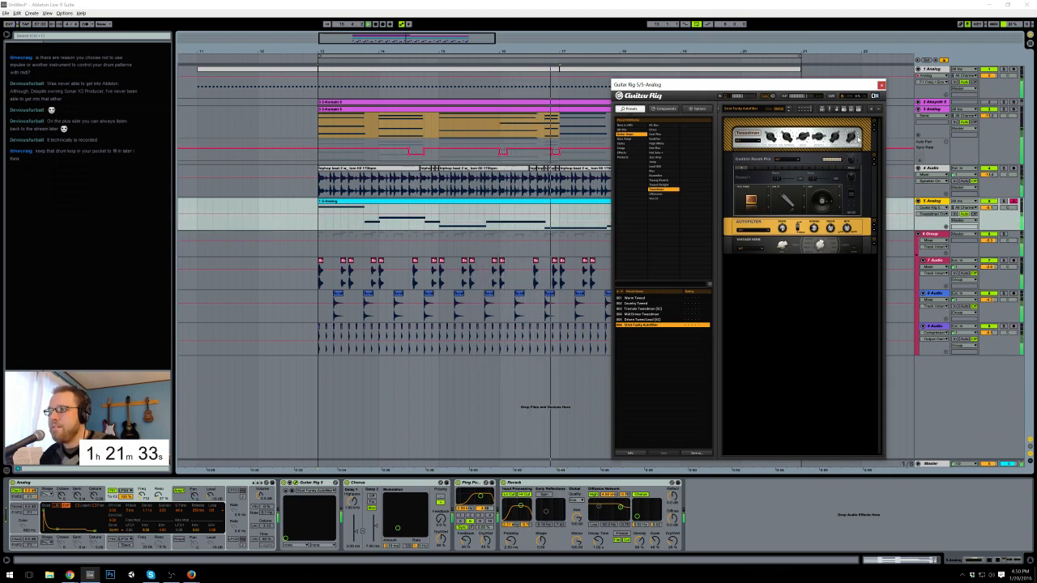
{"action": "left_click", "coordinate": [849, 137]}
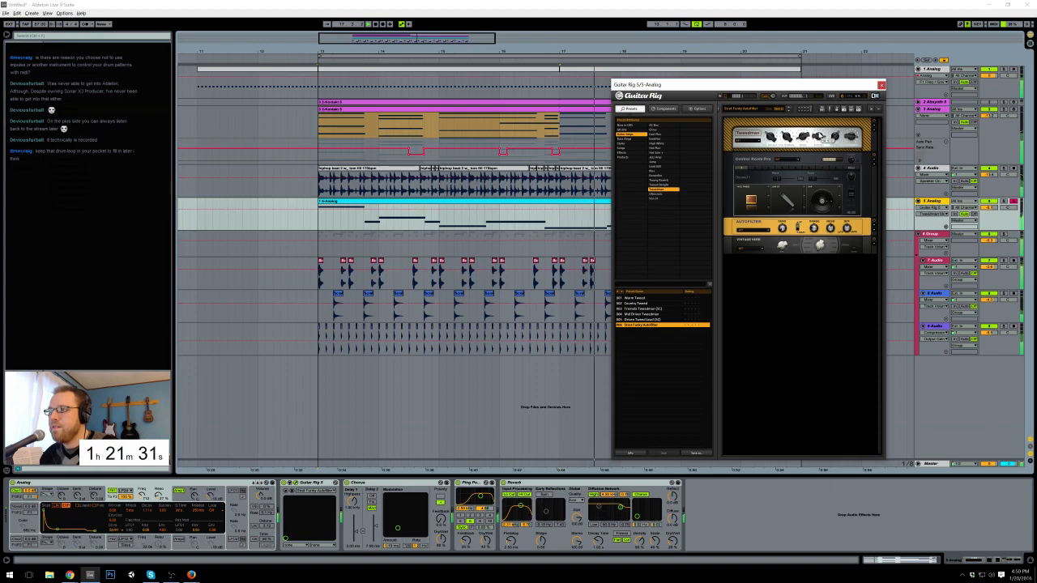
{"action": "left_click", "coordinate": [802, 136]}
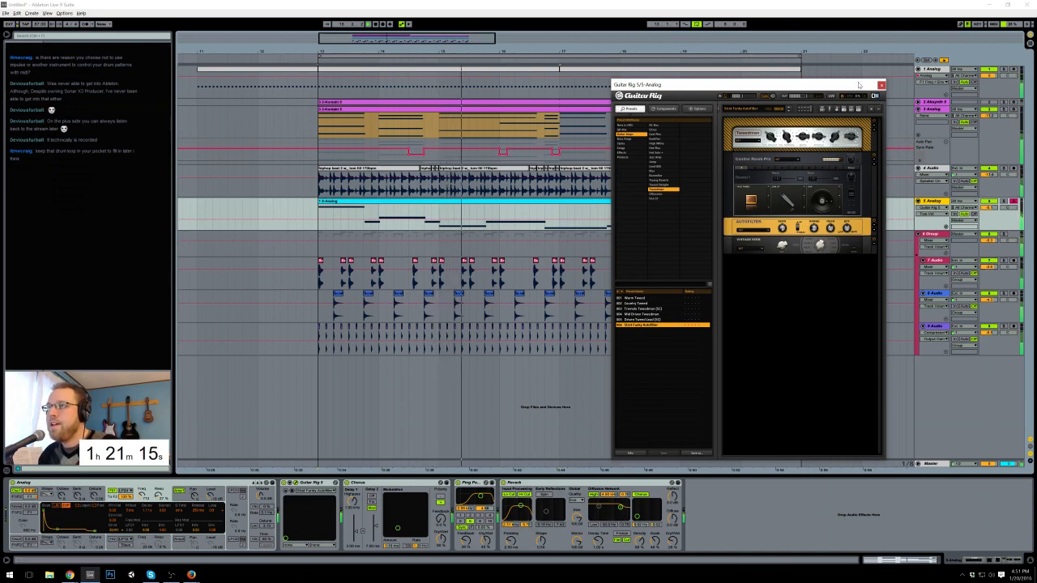
{"action": "left_click_drag", "start_coordinate": [713, 89], "coordinate": [205, 74]}
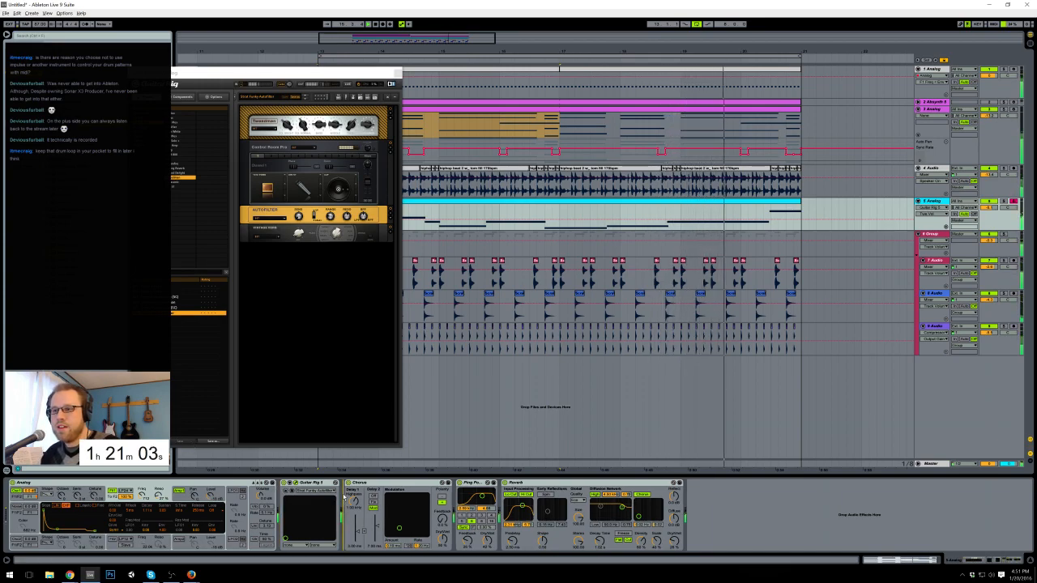
Step: Insert an EQ Eight between Guitar Rig and Chorus on track 5, cut its low end and play the melody
{"action": "left_click_drag", "start_coordinate": [344, 497], "coordinate": [346, 499]}
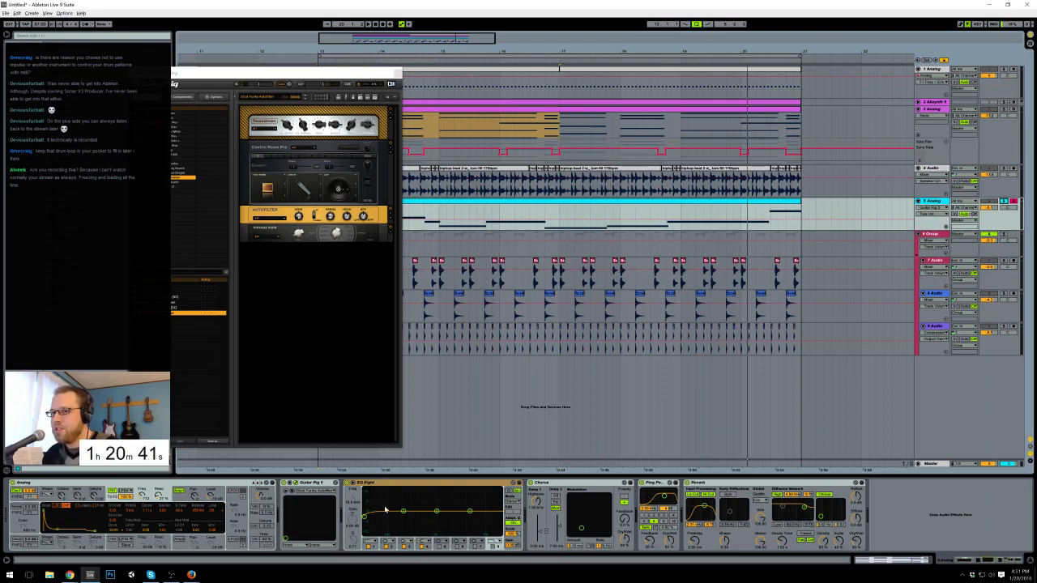
{"action": "left_click_drag", "start_coordinate": [367, 523], "coordinate": [391, 516]}
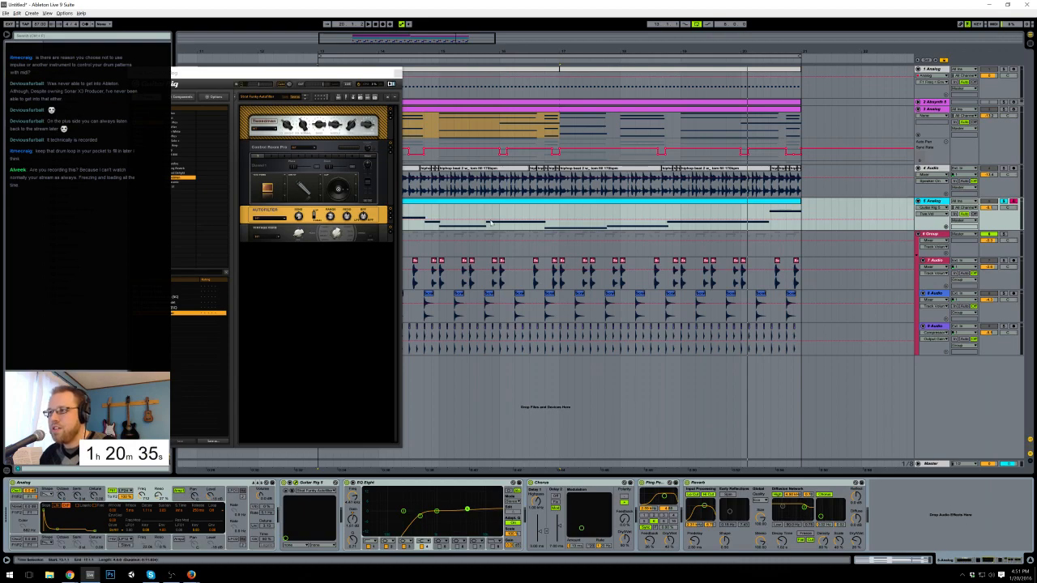
{"action": "left_click", "coordinate": [510, 202]}
{"action": "key", "text": "space"}
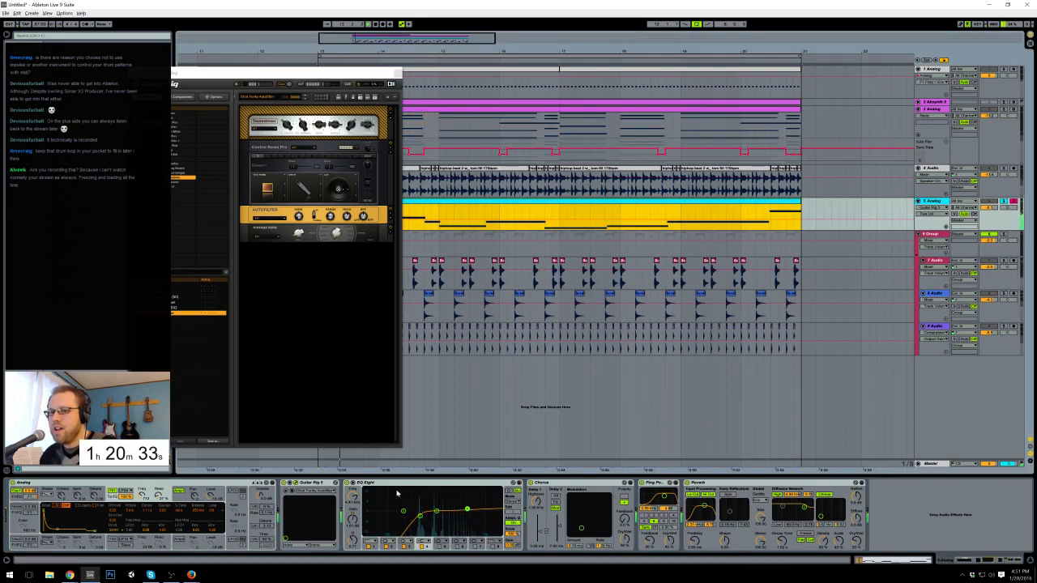
Step: Shape the melody's EQ Eight with a small low-mid boost, a mid dip and a slightly raised upper band
{"action": "left_click_drag", "start_coordinate": [438, 513], "coordinate": [418, 513]}
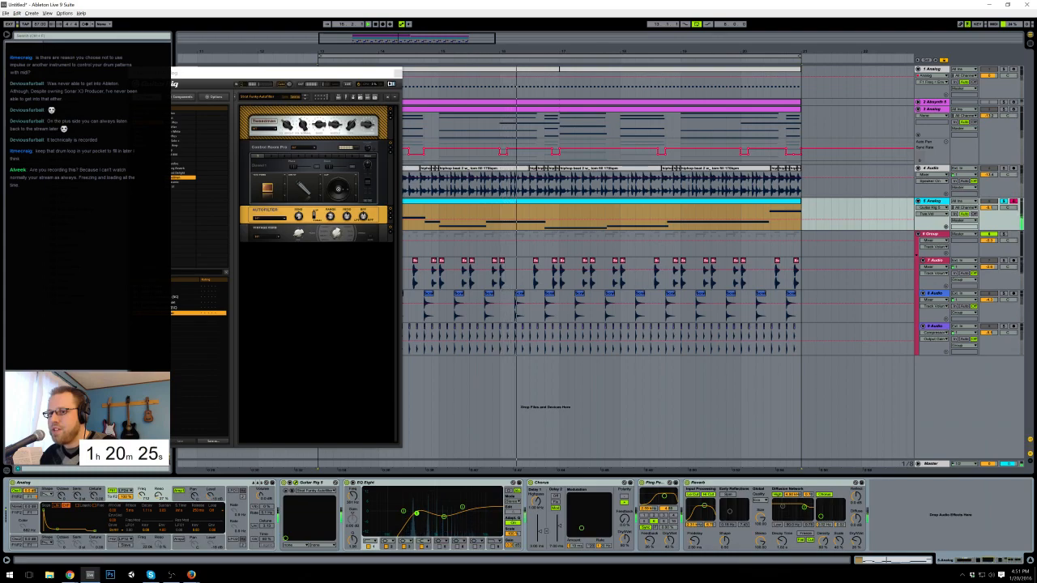
{"action": "left_click_drag", "start_coordinate": [444, 517], "coordinate": [460, 507]}
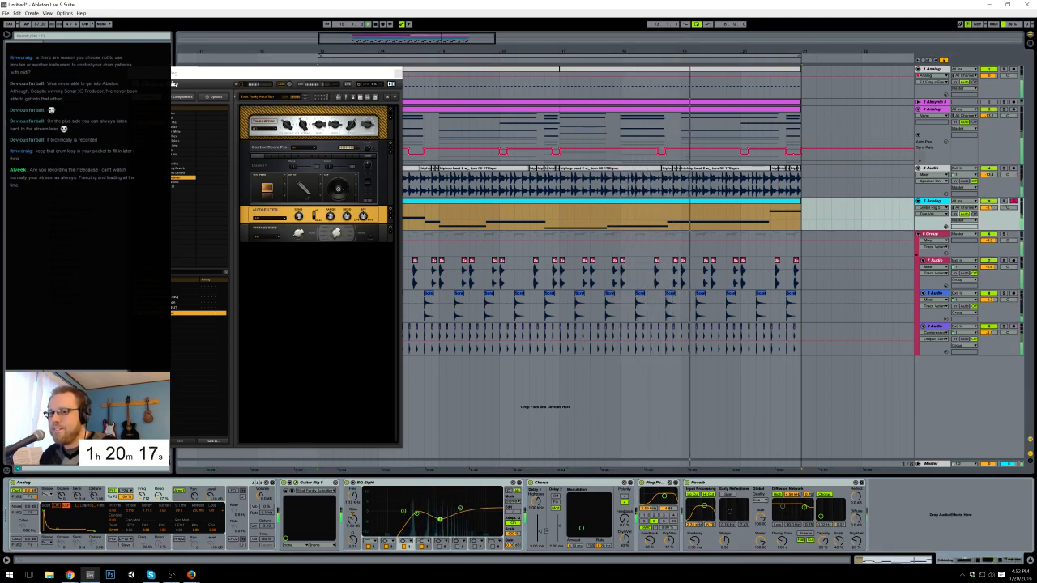
{"action": "left_click", "coordinate": [459, 508]}
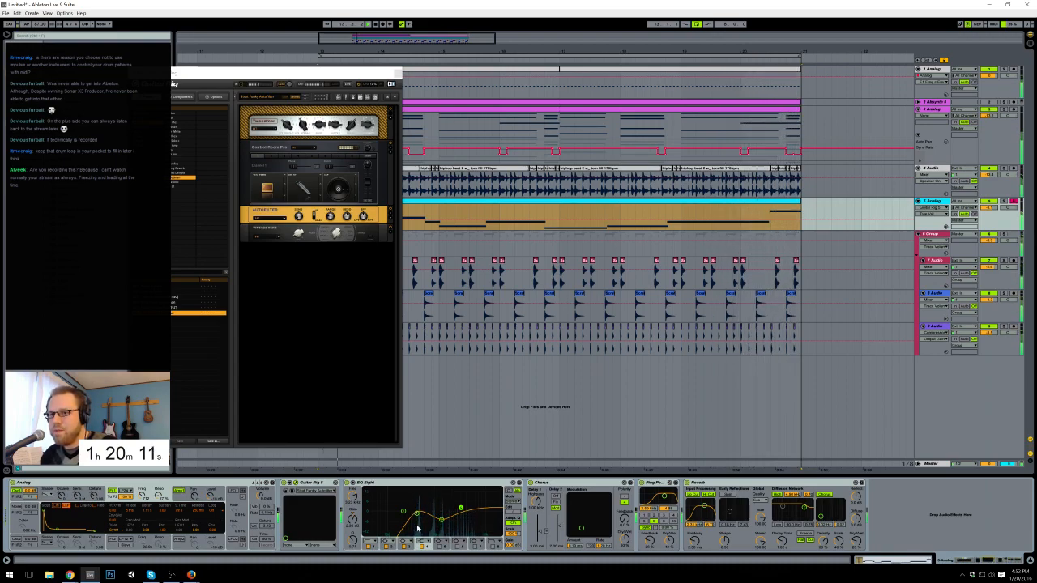
Step: Copy the melody's EQ Eight to the end of the track 3 Analog device chain, after the Reverb
{"action": "left_click", "coordinate": [435, 486]}
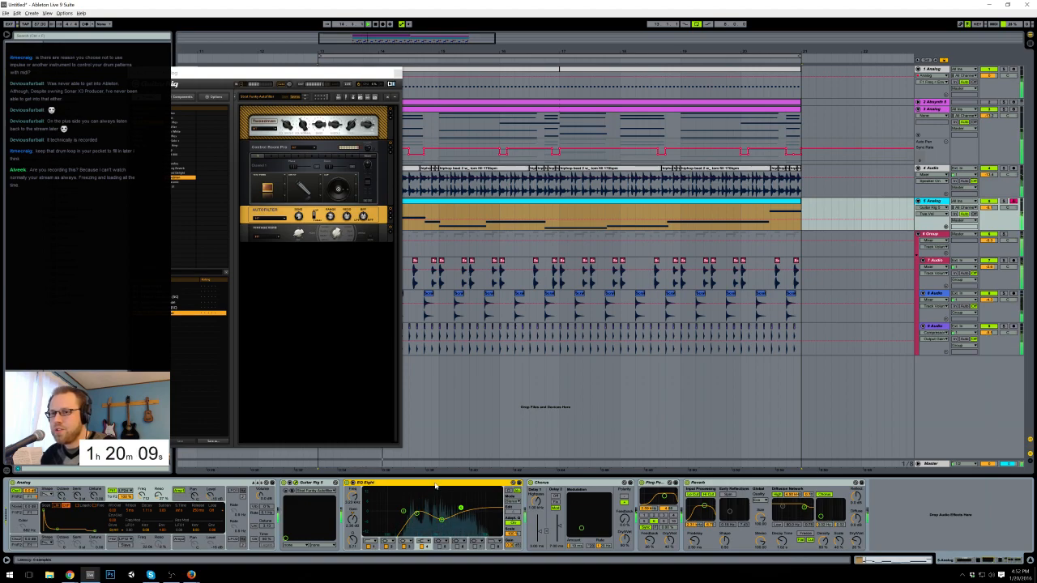
{"action": "left_click", "coordinate": [657, 109]}
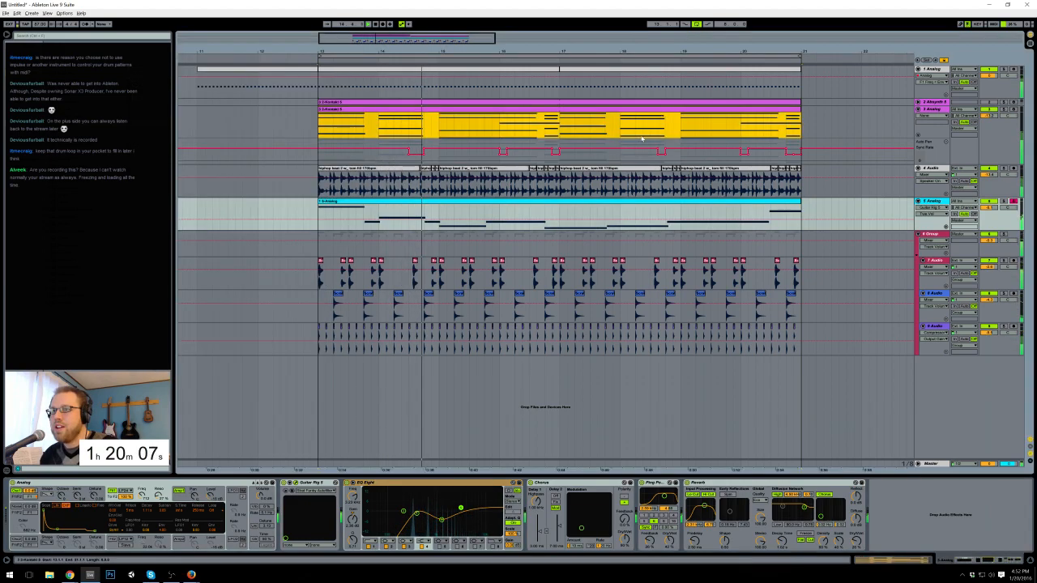
{"action": "left_click", "coordinate": [551, 508]}
{"action": "key", "text": "ctrl+v"}
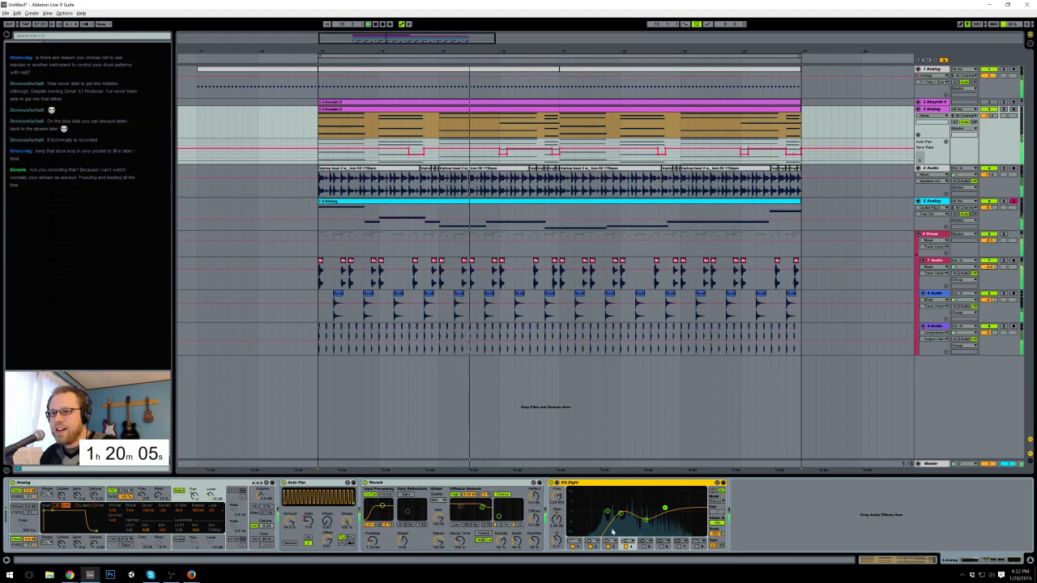
Step: Reshape the pads' EQ Eight by moving its bands lower, deepening the mid dip and changing the band's resonance
{"action": "mouse_move", "coordinate": [636, 518]}
{"action": "left_mouse_down"}
{"action": "mouse_move", "coordinate": [595, 513]}
{"action": "mouse_move", "coordinate": [620, 524]}
{"action": "left_mouse_up"}
{"action": "left_click_drag", "start_coordinate": [665, 509], "coordinate": [623, 523]}
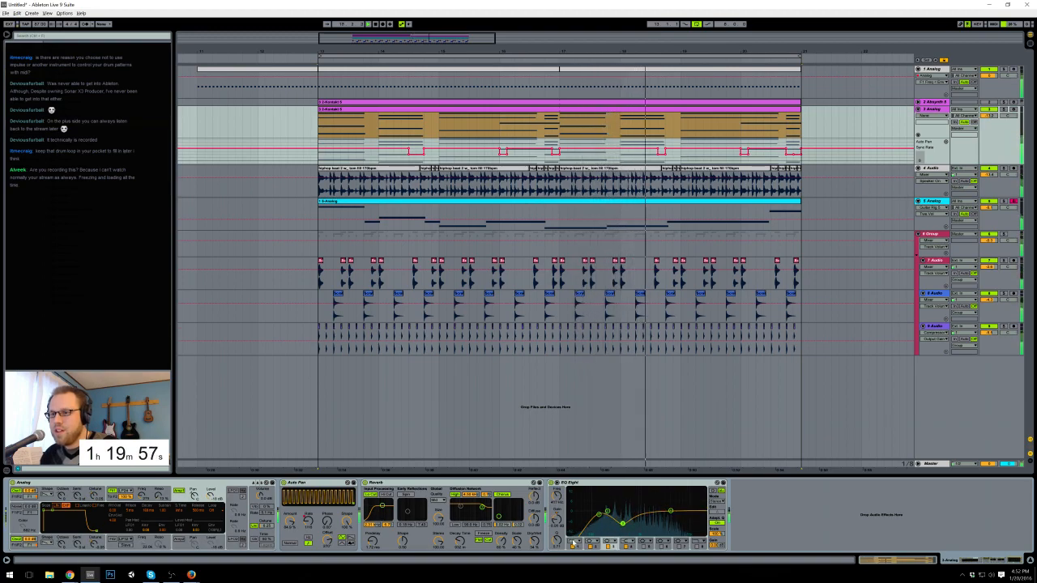
{"action": "left_click_drag", "start_coordinate": [556, 541], "coordinate": [557, 551]}
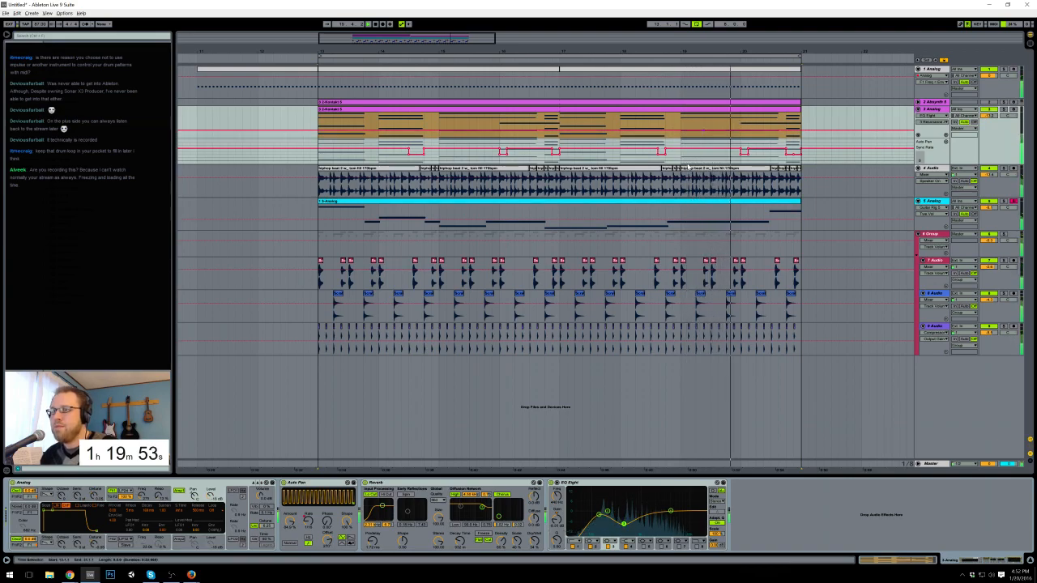
Step: Paste a copy of the pads' EQ Eight after the Glue Compressor on the drum group and delete it again
{"action": "left_click", "coordinate": [647, 483]}
{"action": "key", "text": "ctrl+c"}
{"action": "left_click", "coordinate": [931, 234]}
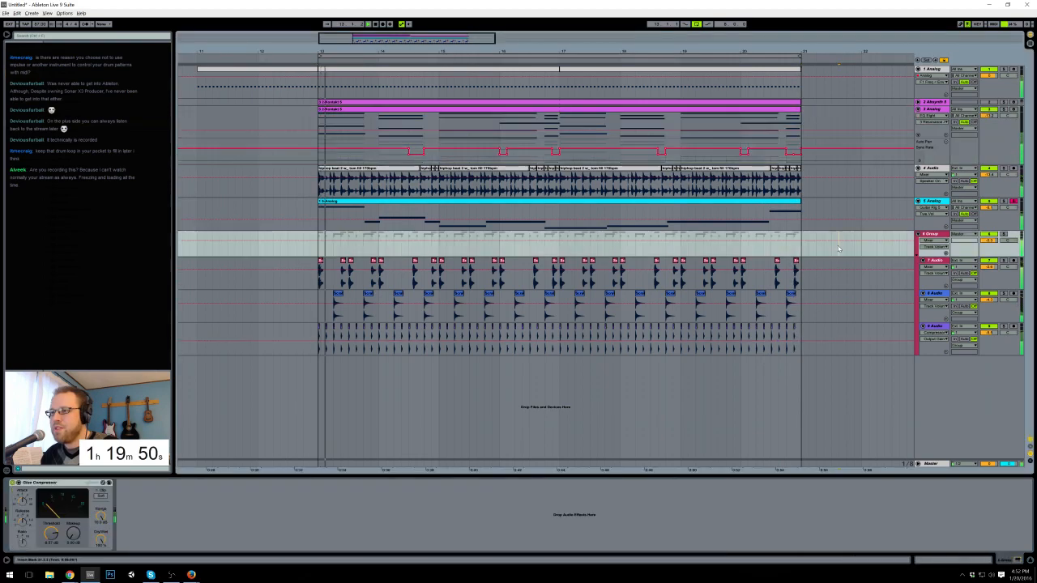
{"action": "left_click", "coordinate": [483, 532]}
{"action": "key", "text": "ctrl+v"}
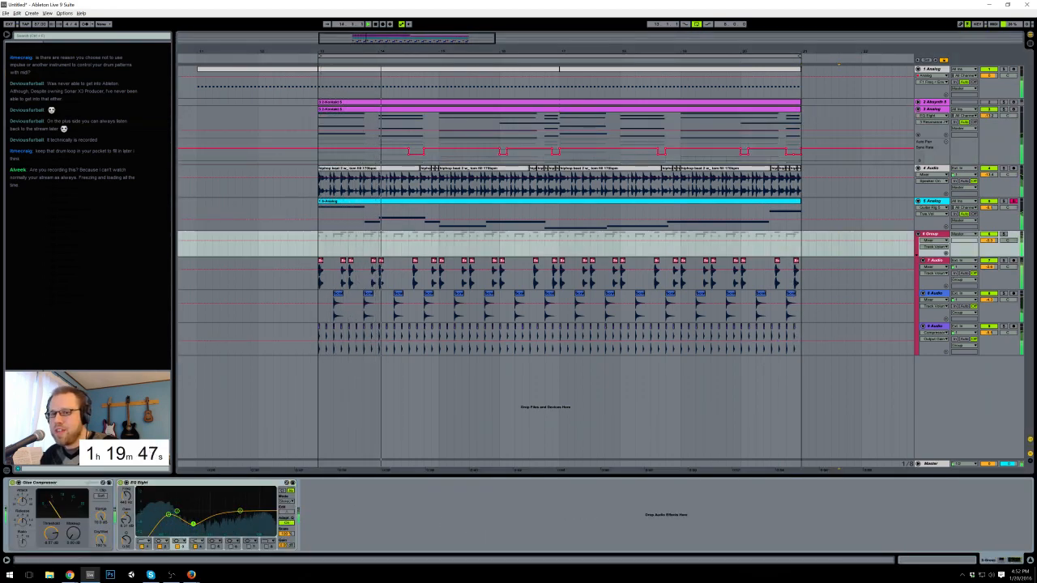
{"action": "key", "text": "Delete"}
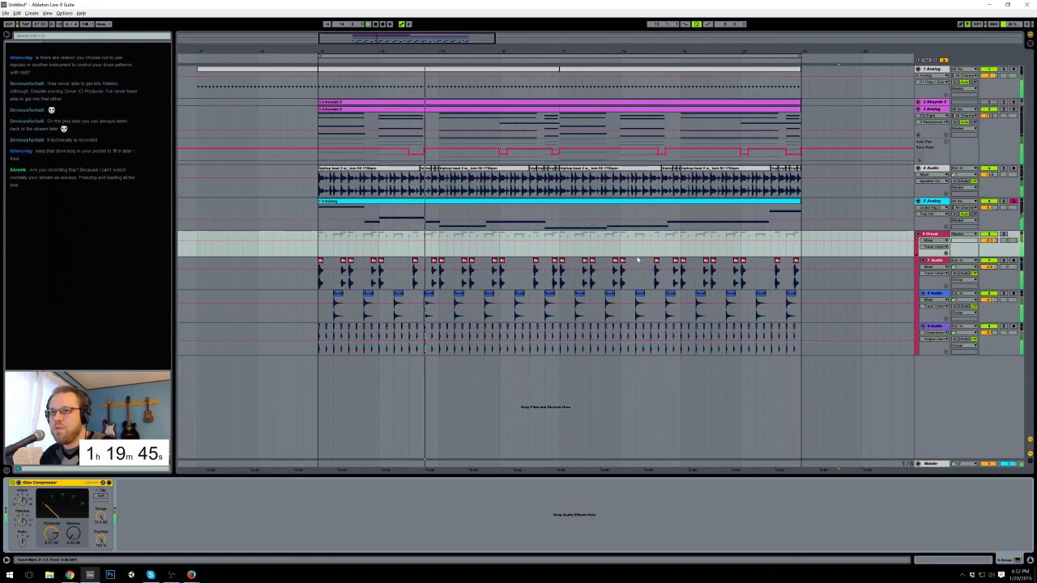
Step: Add a Compressor at the end of the track 5 Analog device chain, after the Reverb
{"action": "left_click", "coordinate": [550, 208]}
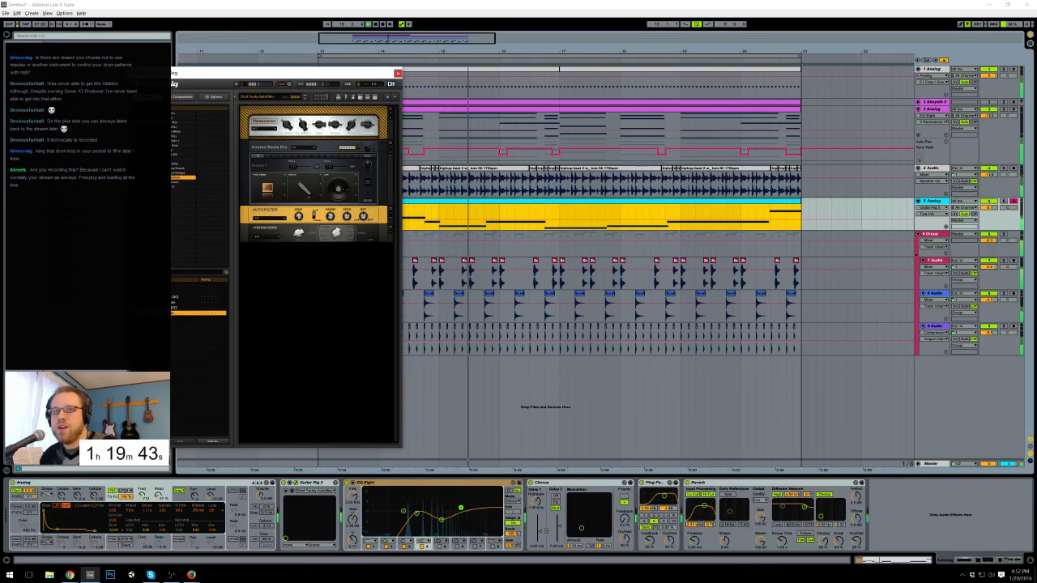
{"action": "mouse_move", "coordinate": [73, 113]}
{"action": "left_mouse_down"}
{"action": "mouse_move", "coordinate": [993, 447]}
{"action": "mouse_move", "coordinate": [893, 504]}
{"action": "mouse_move", "coordinate": [897, 516]}
{"action": "left_mouse_up"}
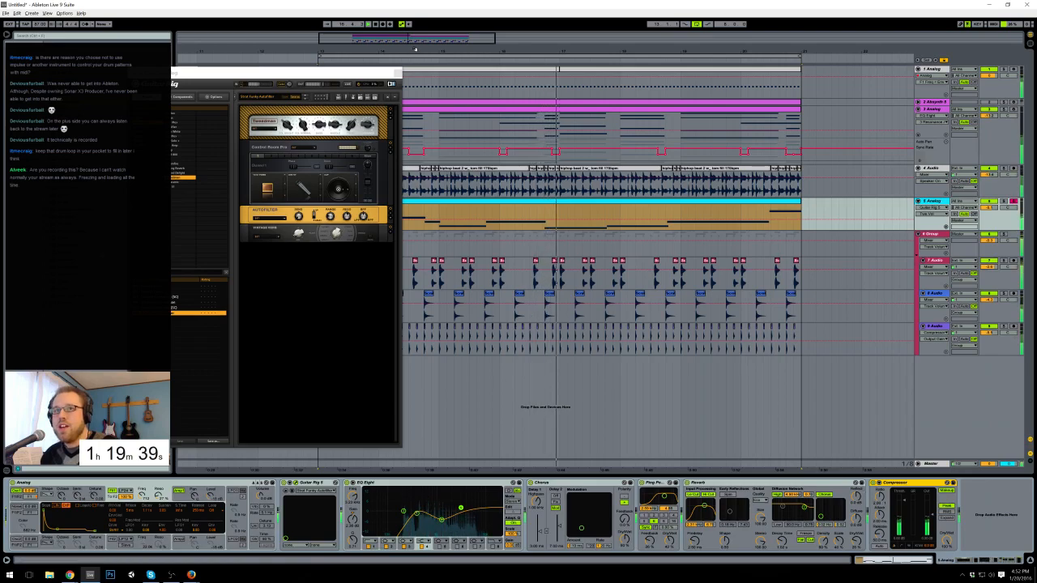
Step: Start saving the Live Set and create a folder named 2106-01-20 Shift Matrix inside 15Mins For Realz
{"action": "key", "text": "ctrl+s"}
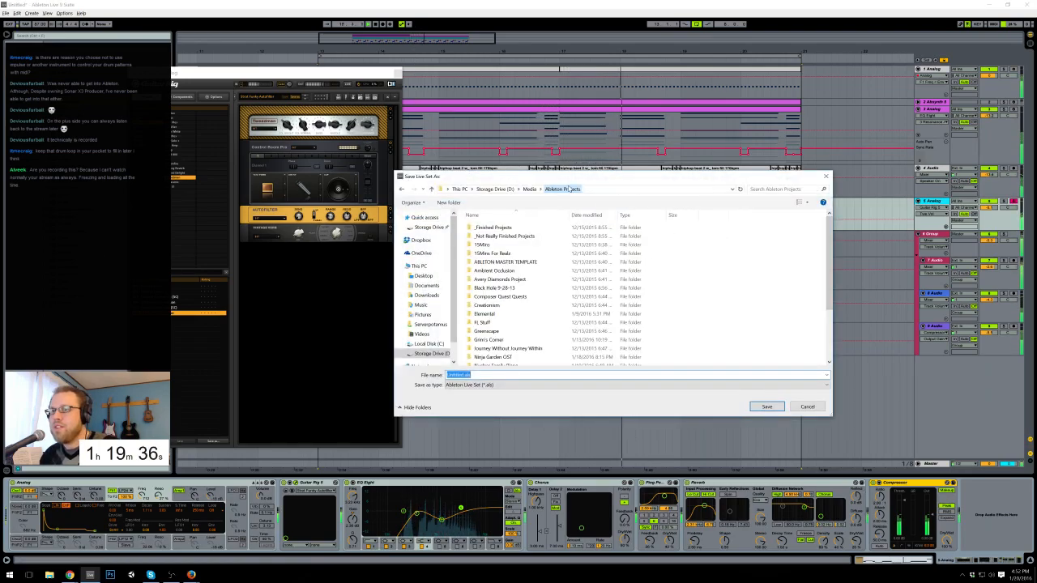
{"action": "left_click", "coordinate": [526, 254]}
{"action": "double_click", "coordinate": [526, 254]}
{"action": "right_click", "coordinate": [521, 349]}
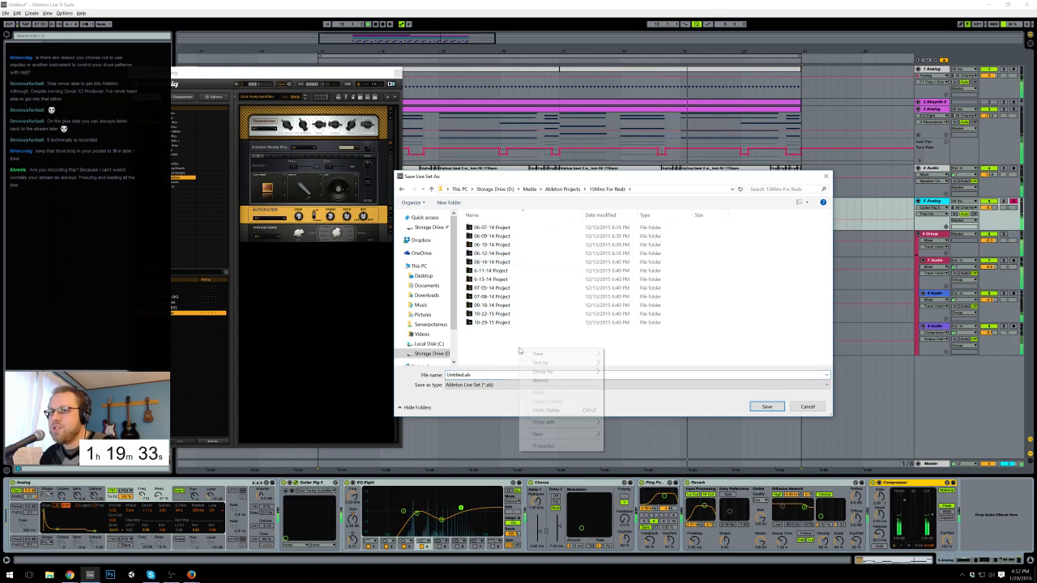
{"action": "mouse_move", "coordinate": [567, 434]}
{"action": "left_click", "coordinate": [622, 435]}
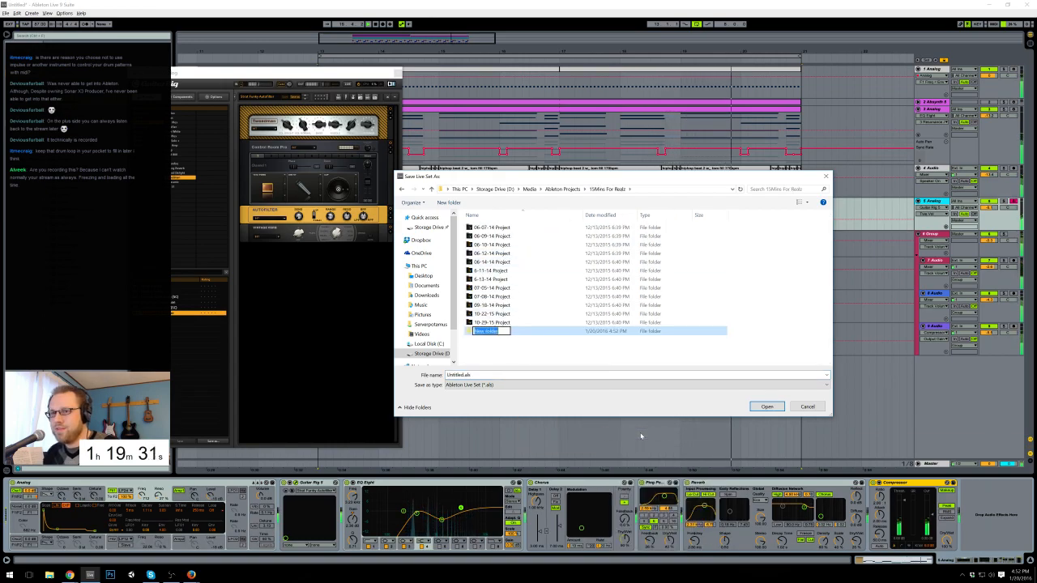
{"action": "type", "text": "2106-20"}
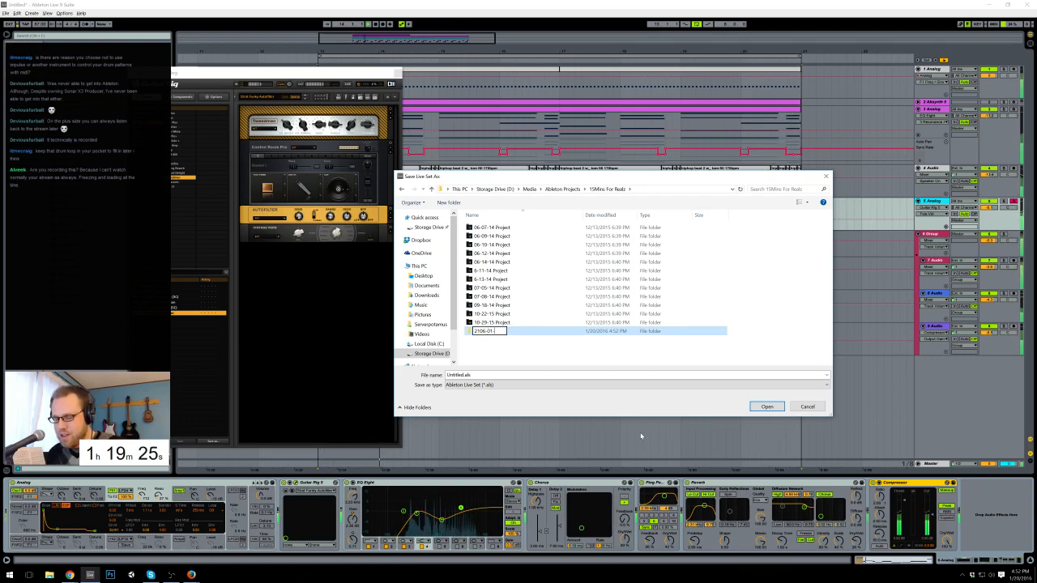
{"action": "type", "text": "S"}
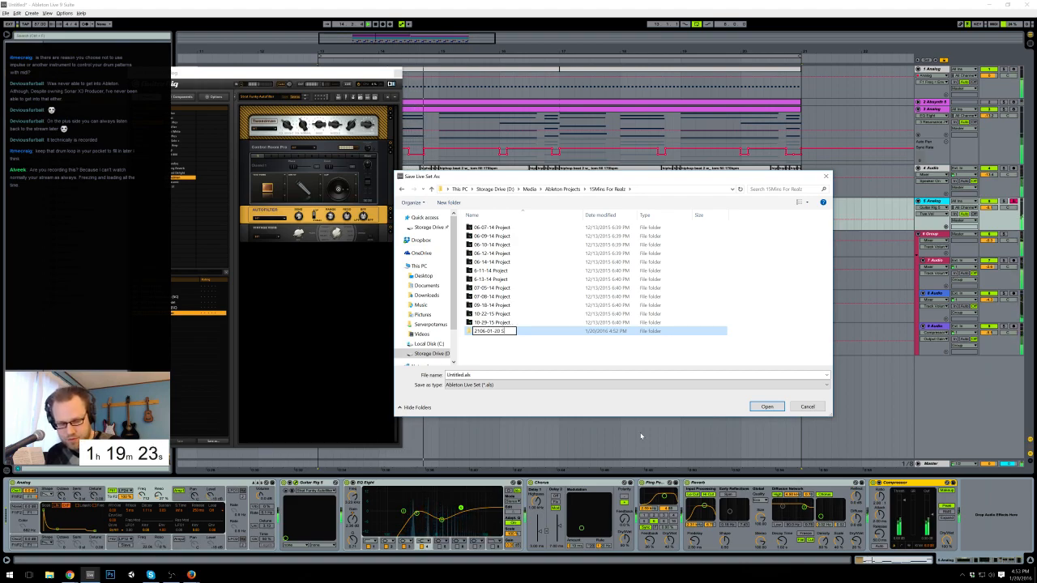
{"action": "type", "text": "hift Matrix"}
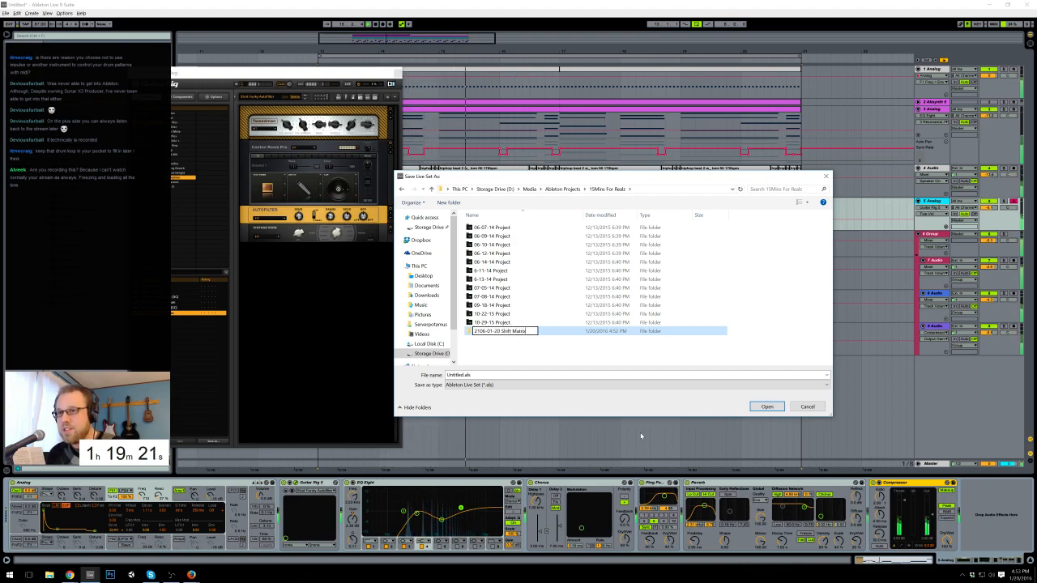
{"action": "key", "text": "Return"}
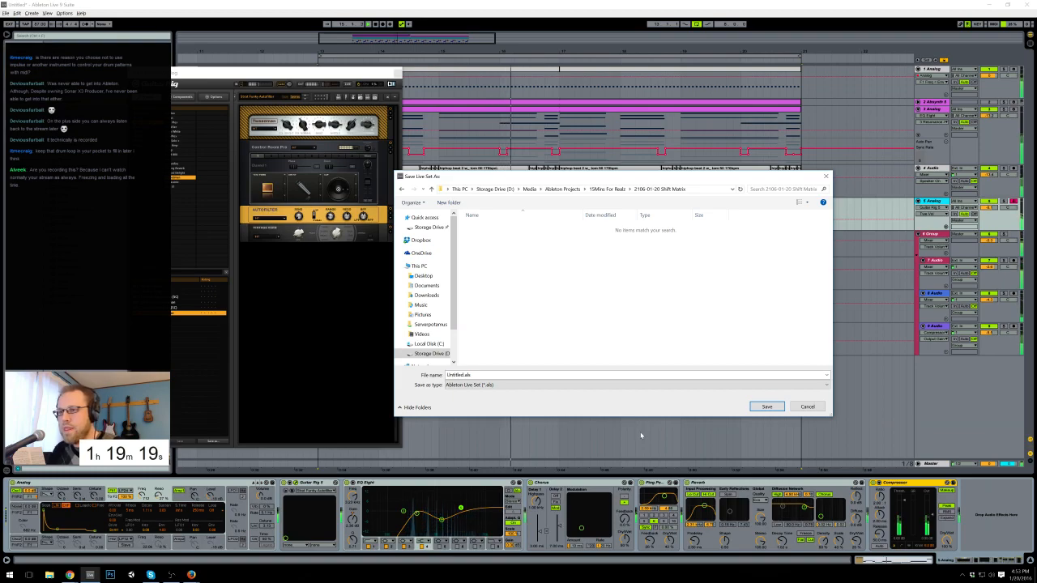
Step: Save the Live Set in the new folder under the name Shift Matrix
{"action": "left_click", "coordinate": [535, 375]}
{"action": "type", "text": "Shift Matrix"}
{"action": "key", "text": "Return"}
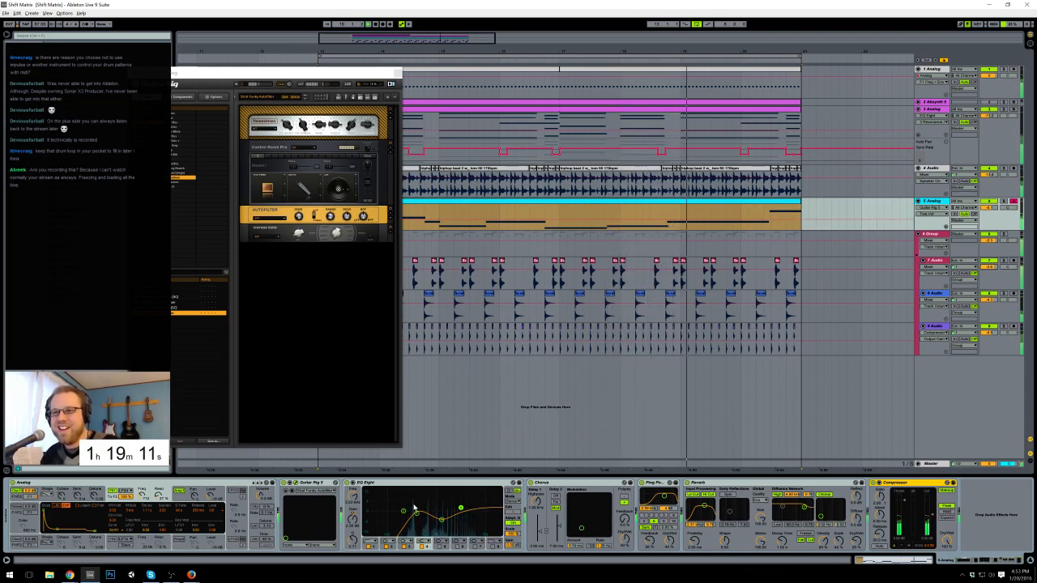
Step: Enable the sidechain on track 5's Compressor and choose 7-Audio as its source
{"action": "left_click", "coordinate": [879, 482]}
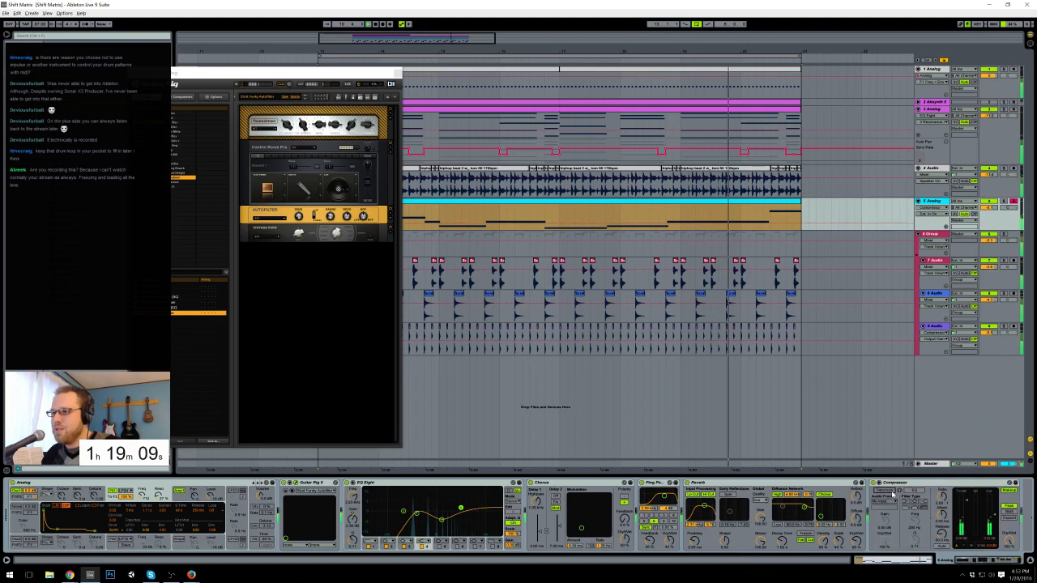
{"action": "left_click", "coordinate": [886, 490]}
{"action": "left_click", "coordinate": [889, 502]}
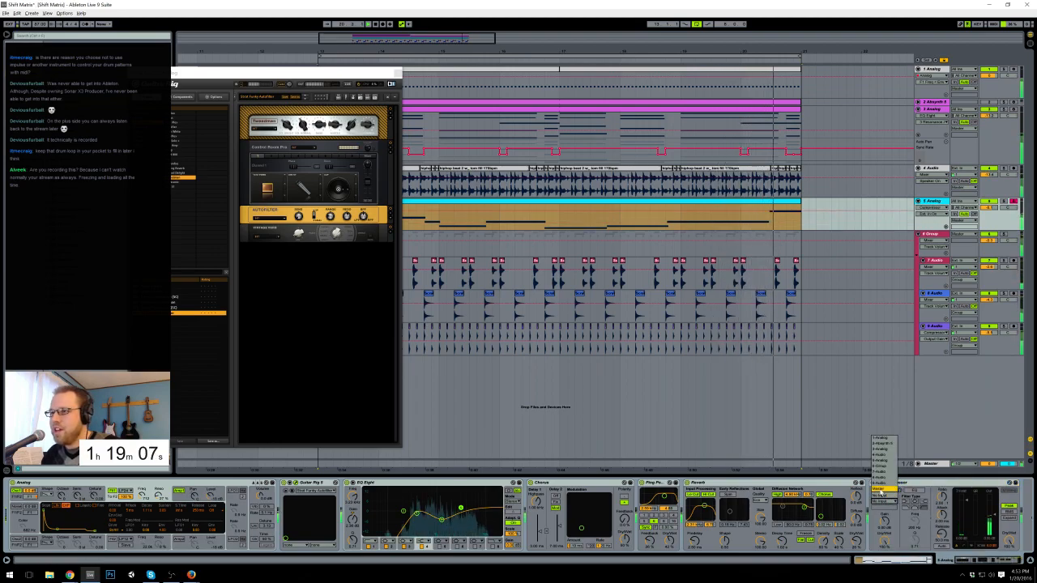
{"action": "left_click", "coordinate": [881, 473]}
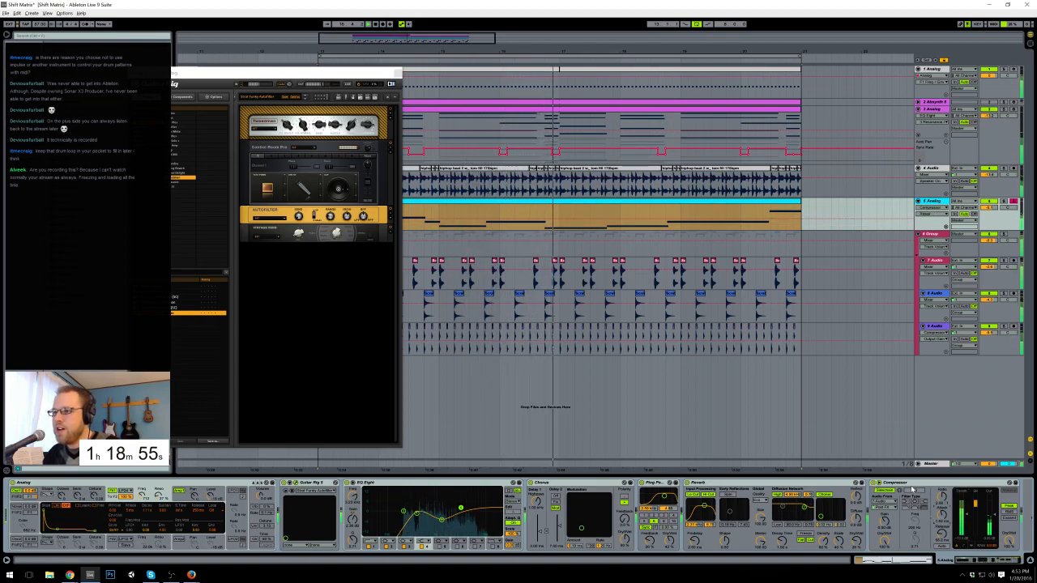
Step: Place a sidechained Compressor on the track 3 Analog pads, between the Reverb and the EQ Eight
{"action": "left_click", "coordinate": [833, 127]}
{"action": "left_click", "coordinate": [834, 125]}
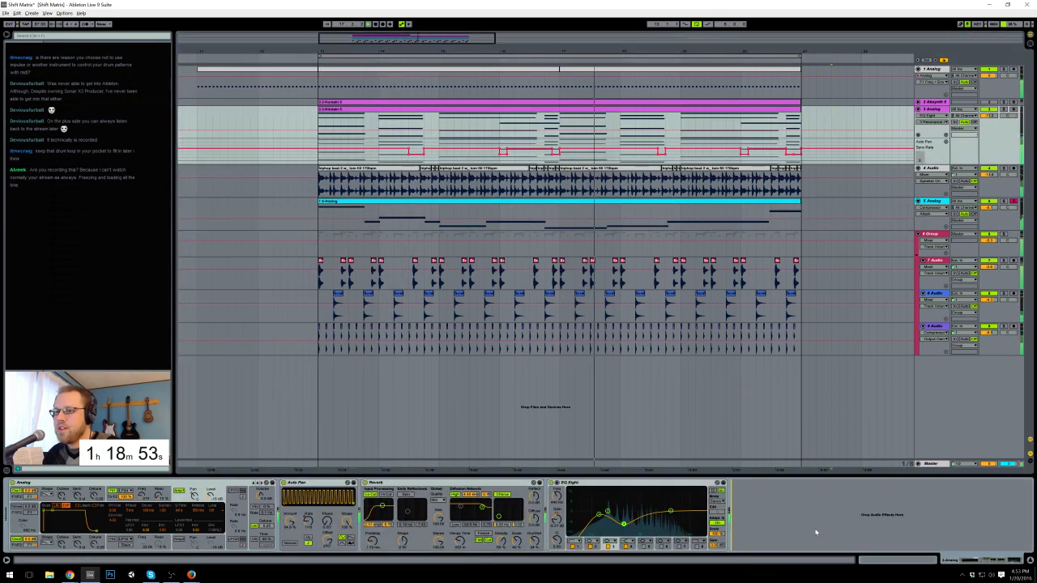
{"action": "left_click_drag", "start_coordinate": [776, 486], "coordinate": [631, 496]}
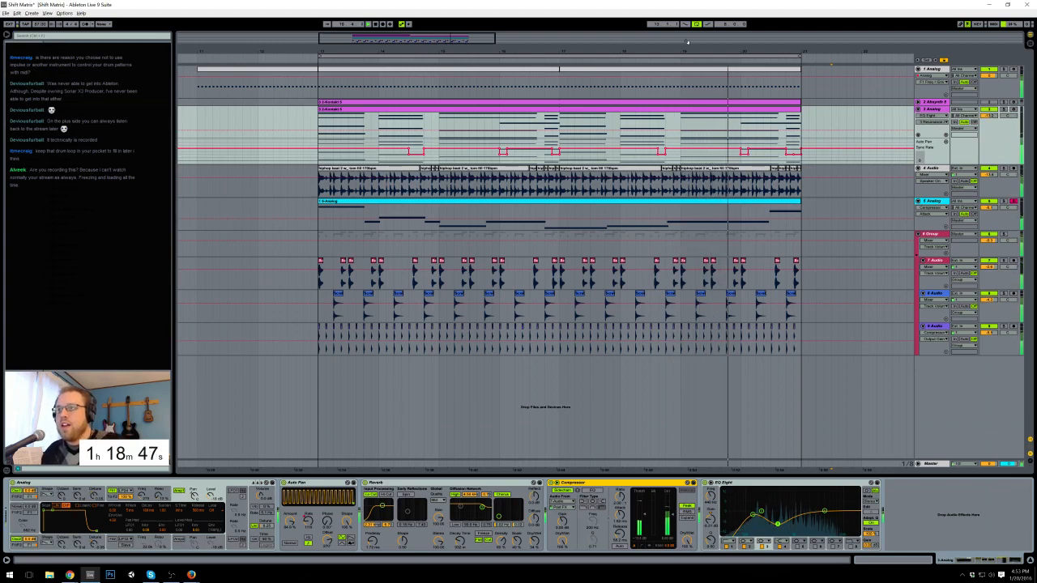
Step: Show the global settings of track 1's Analog and adjust its pitch bend range
{"action": "left_click", "coordinate": [736, 70]}
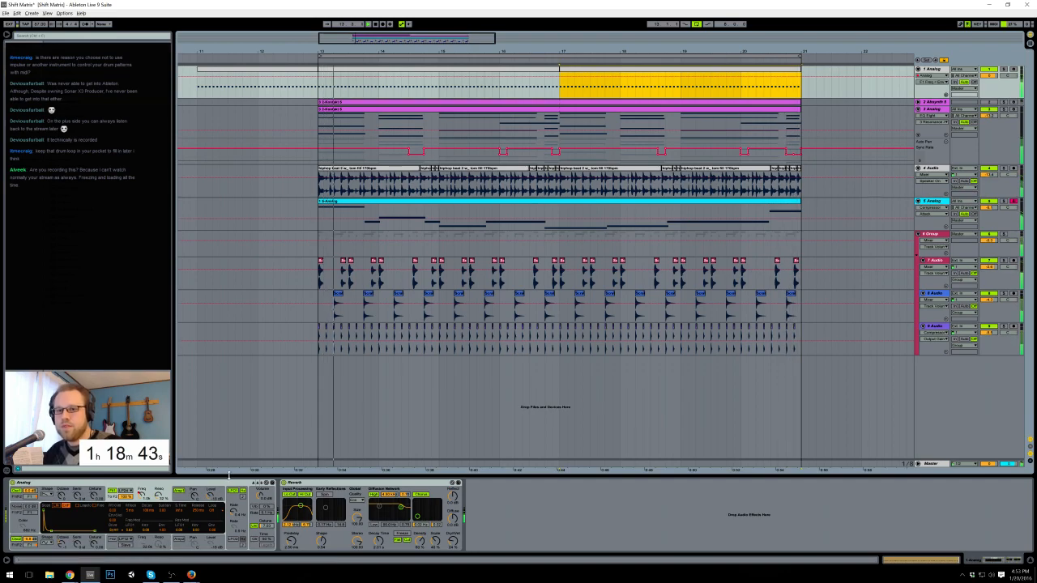
{"action": "left_click", "coordinate": [175, 516]}
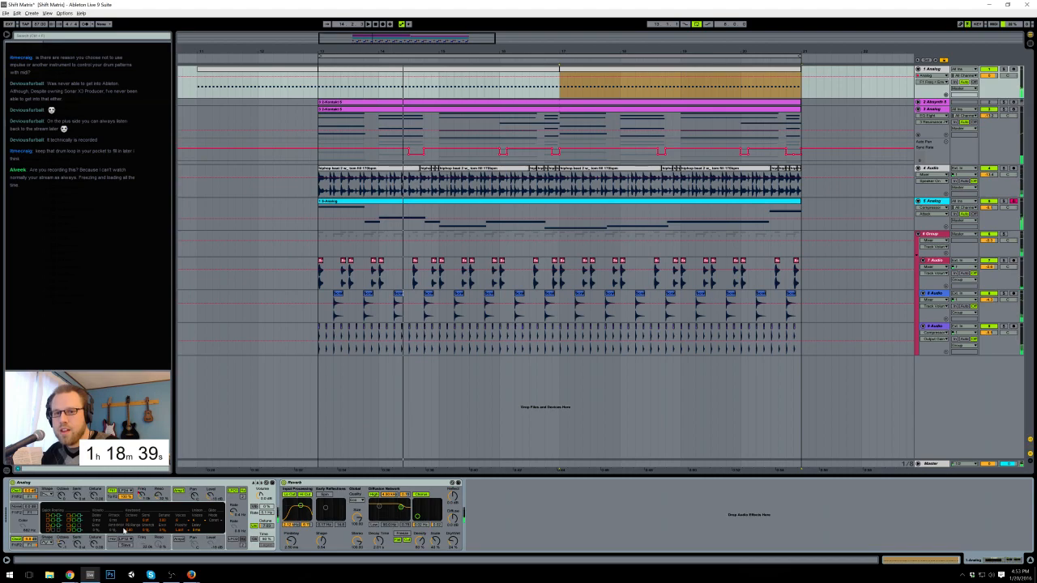
{"action": "left_click", "coordinate": [131, 531]}
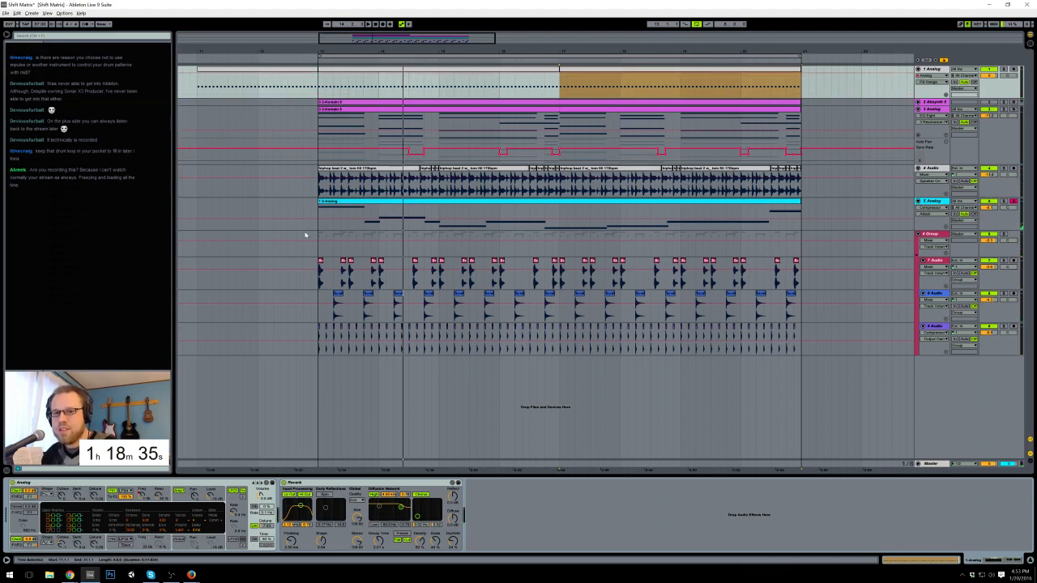
Step: Turn on looping for track 1's clip starting at bar 13 and extend it over the following clip to bar 21
{"action": "left_click", "coordinate": [554, 71]}
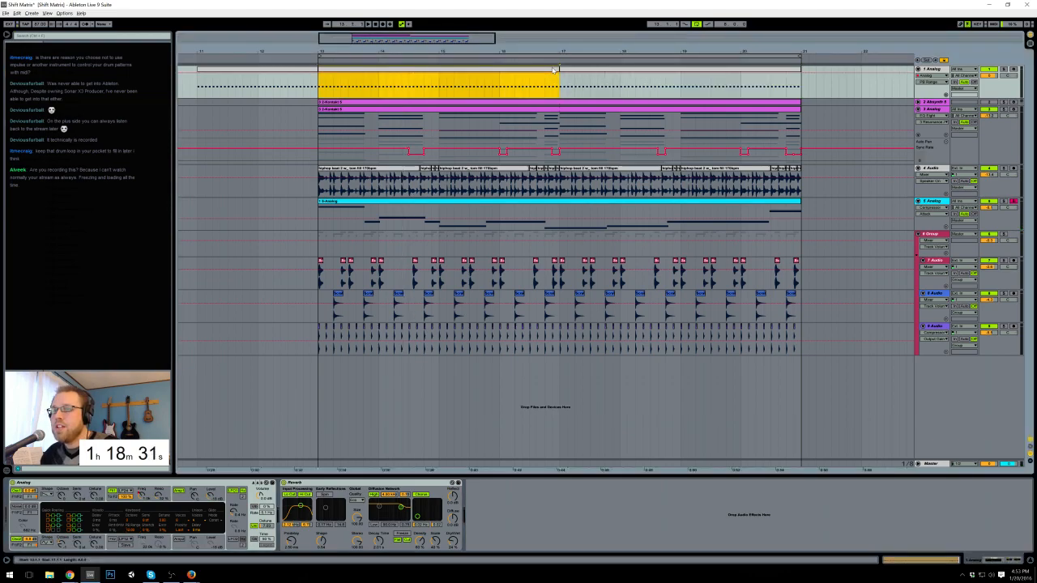
{"action": "mouse_move", "coordinate": [556, 69]}
{"action": "left_mouse_down"}
{"action": "mouse_move", "coordinate": [771, 68]}
{"action": "mouse_move", "coordinate": [559, 69]}
{"action": "left_mouse_up"}
{"action": "double_click", "coordinate": [555, 71]}
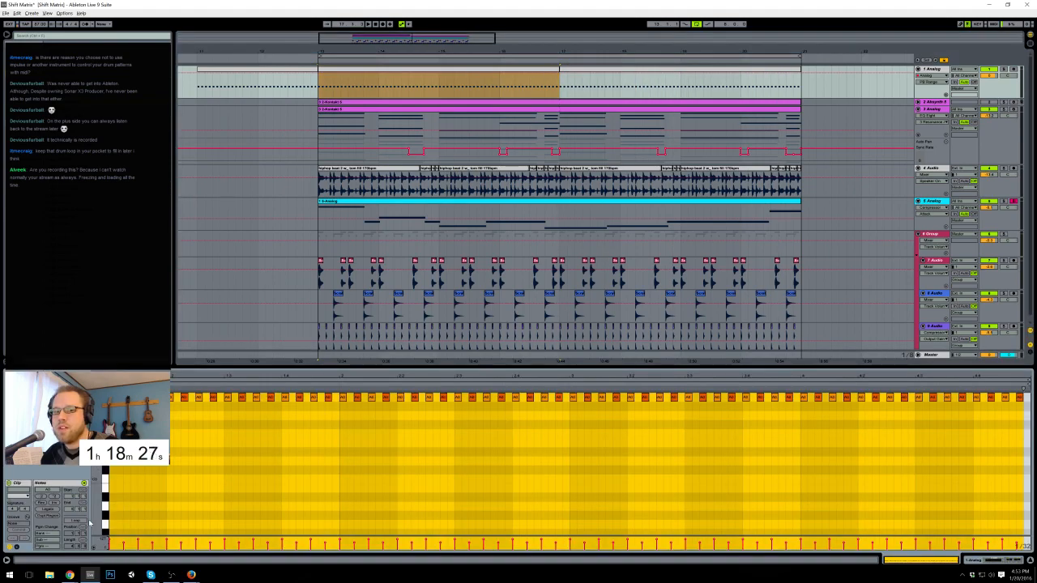
{"action": "left_click_drag", "start_coordinate": [558, 71], "coordinate": [801, 75]}
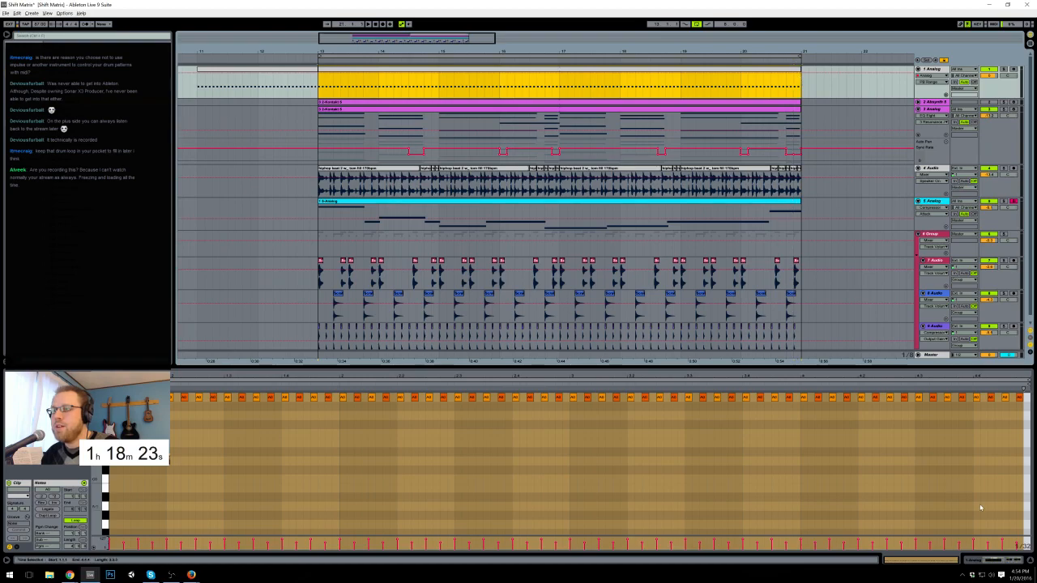
Step: Show the clip's pitch bend envelope and draw a rising ramp from 4.3 up to the maximum at 4.4
{"action": "left_click", "coordinate": [945, 515]}
{"action": "key", "text": "ctrl+a"}
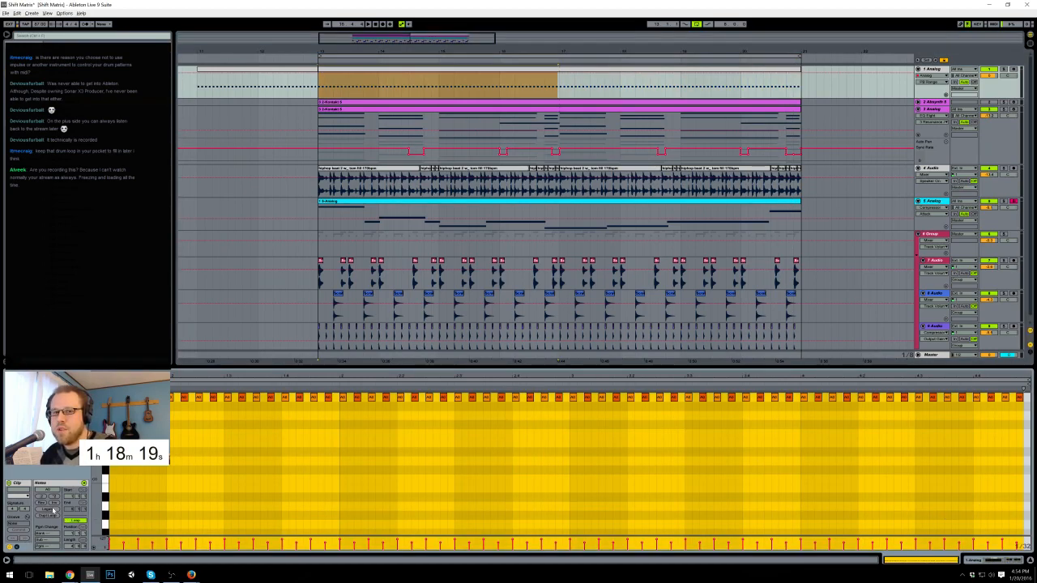
{"action": "left_click", "coordinate": [17, 548]}
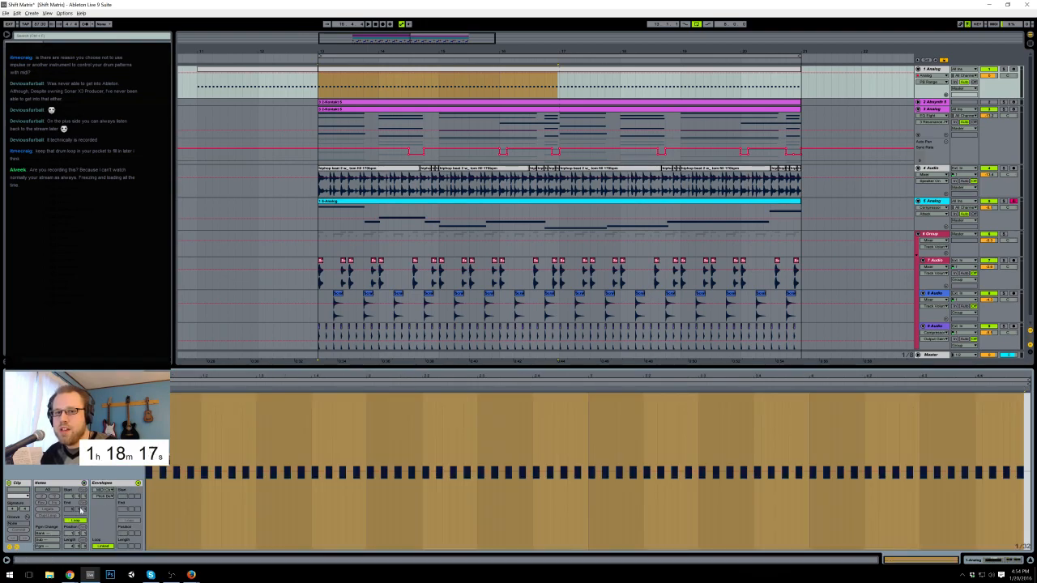
{"action": "left_click", "coordinate": [921, 430]}
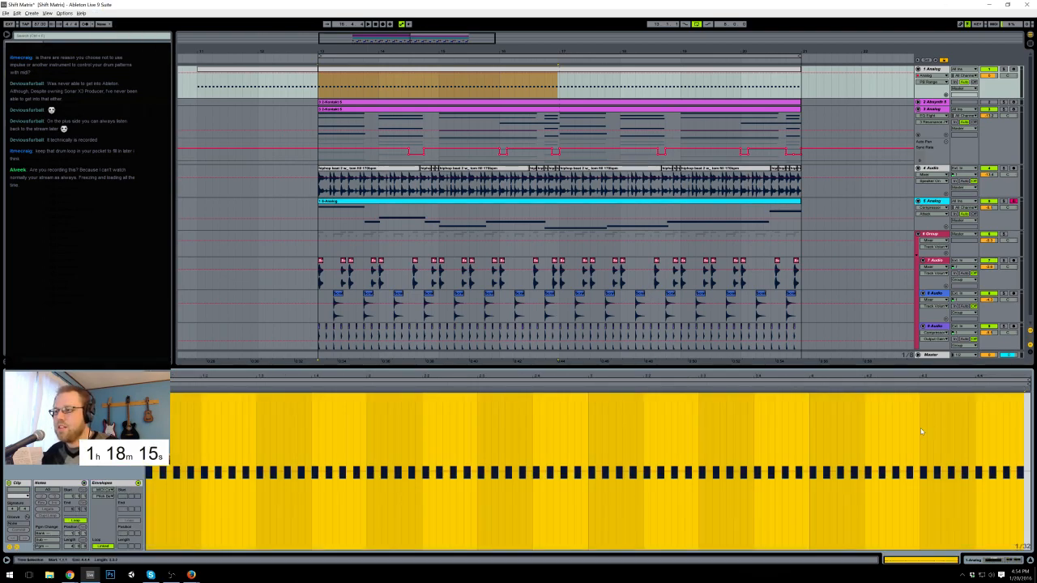
{"action": "left_click_drag", "start_coordinate": [921, 466], "coordinate": [971, 469]}
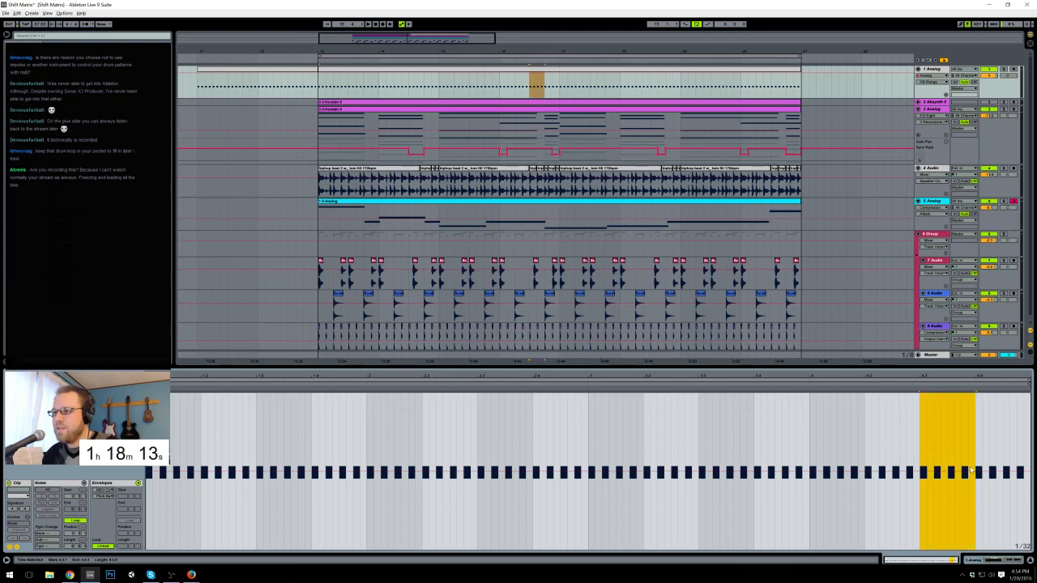
{"action": "left_click", "coordinate": [919, 395]}
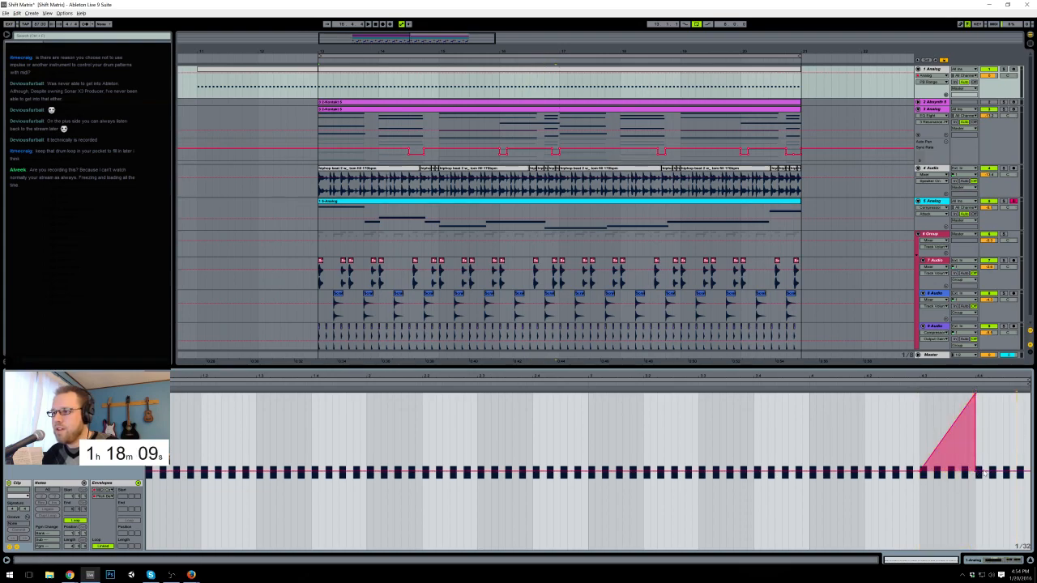
Step: Reshape the pitch bend ramp into a curve held at maximum until the clip's end, starting about midway between 4.3 and 4.4
{"action": "left_click_drag", "start_coordinate": [1001, 458], "coordinate": [953, 472]}
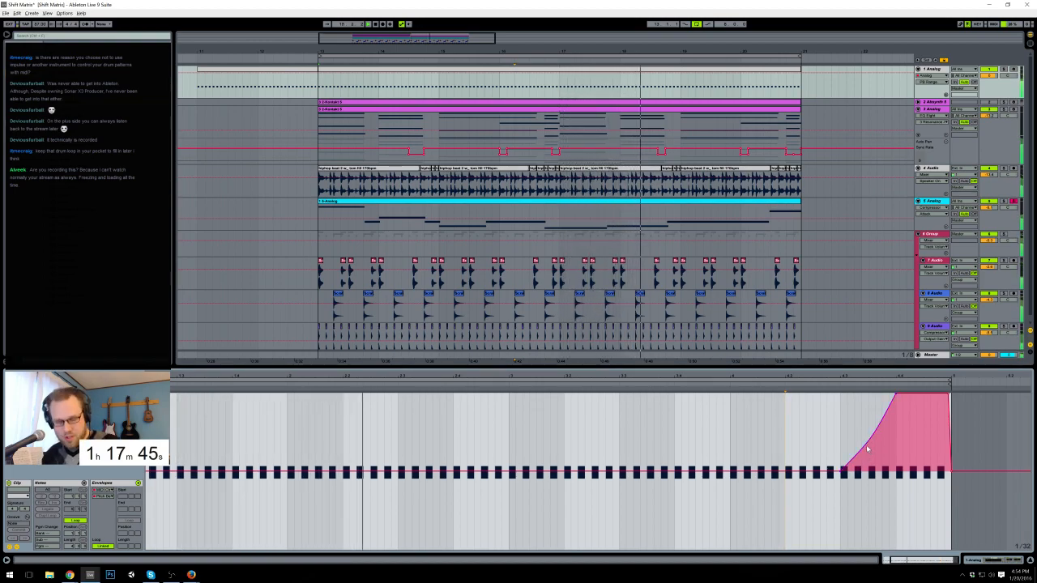
{"action": "left_click_drag", "start_coordinate": [842, 473], "coordinate": [873, 473]}
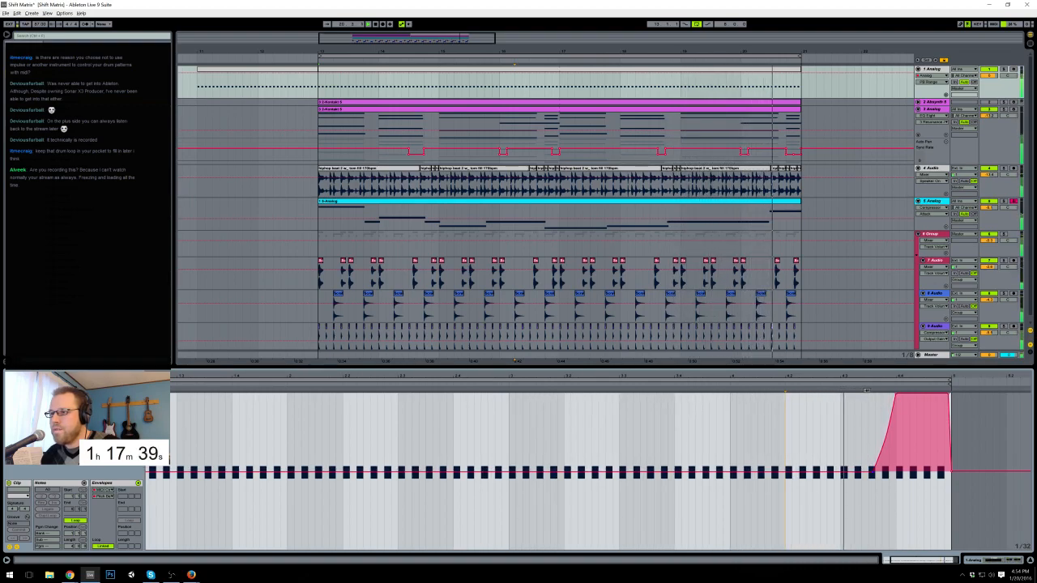
{"action": "left_click_drag", "start_coordinate": [875, 472], "coordinate": [872, 471]}
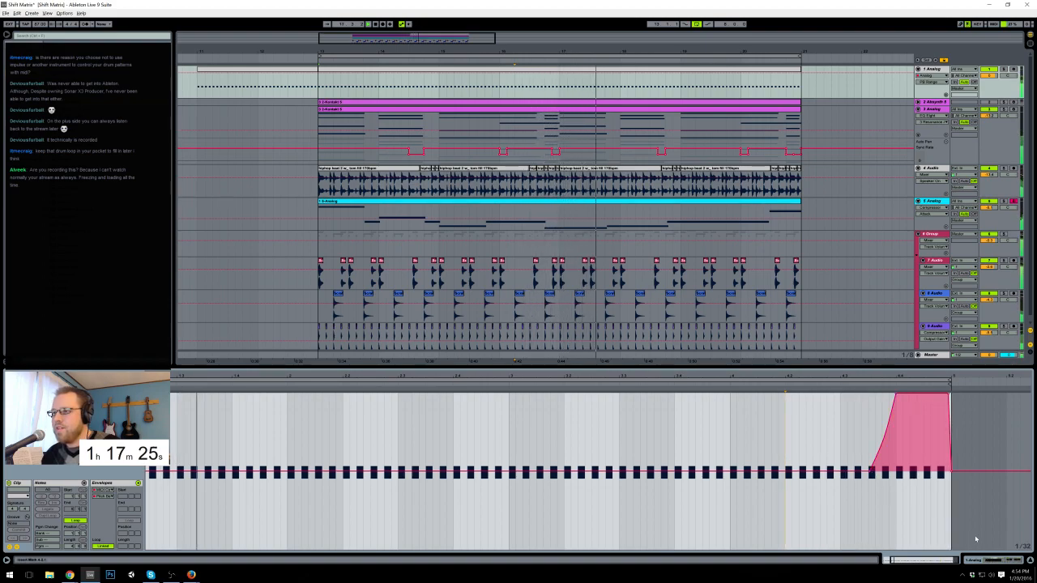
Step: Return to track 1's device chain and adjust filter 1's resonance in Analog
{"action": "left_click", "coordinate": [994, 562]}
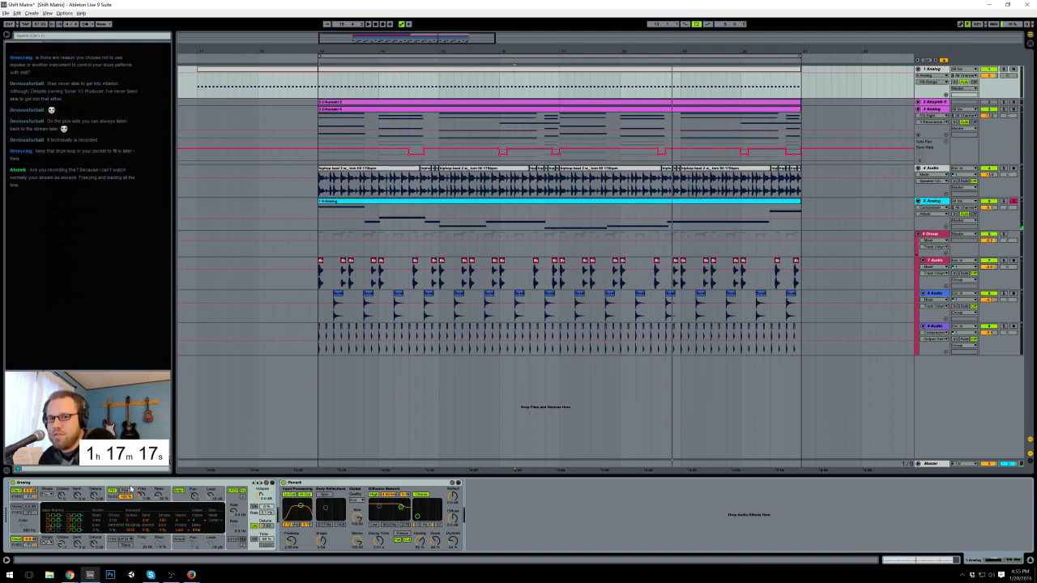
{"action": "left_click", "coordinate": [180, 500]}
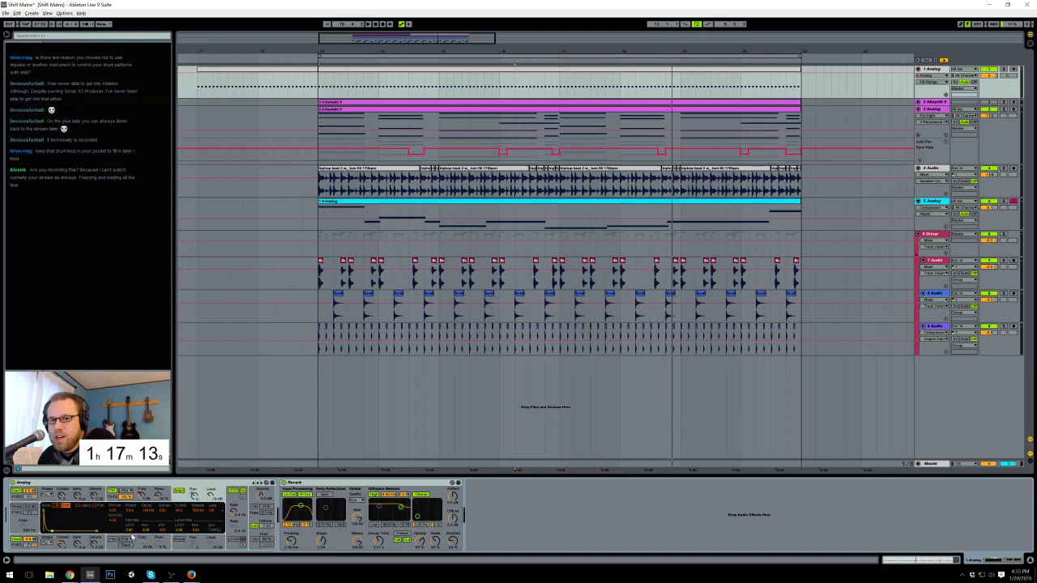
{"action": "left_click", "coordinate": [114, 499]}
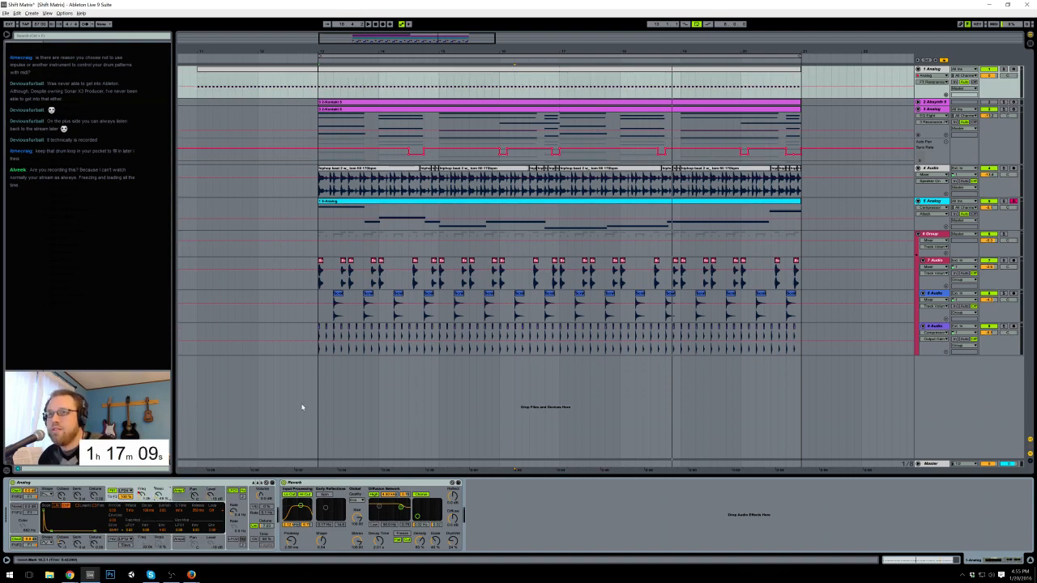
Step: Copy the hi-hat at 16.4.3 on track 9 to 16.4.4 and build a roll of four shortened hits leading into bar 17
{"action": "key", "text": "space"}
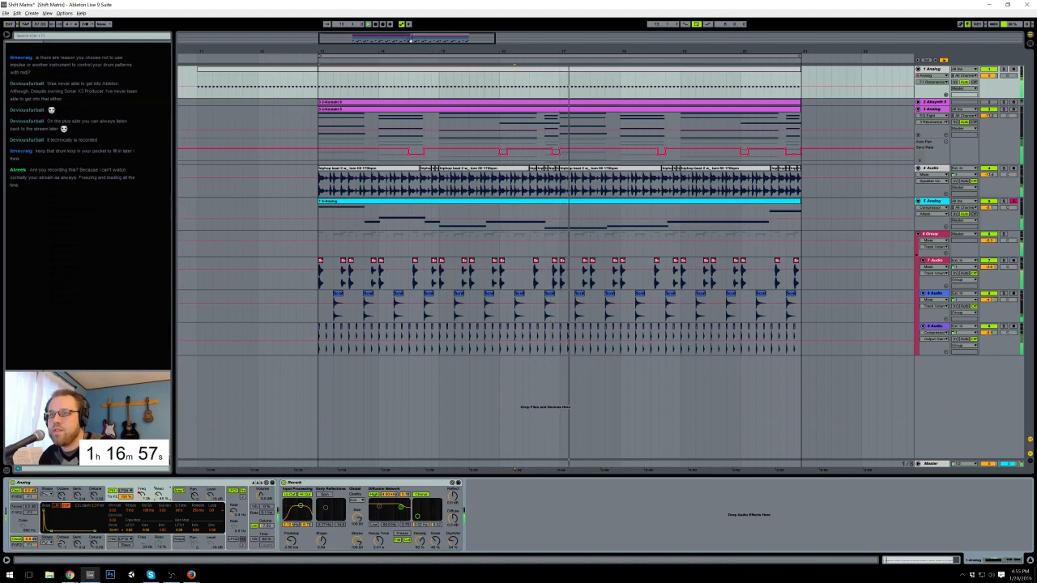
{"action": "left_click_drag", "start_coordinate": [403, 36], "coordinate": [407, 89]}
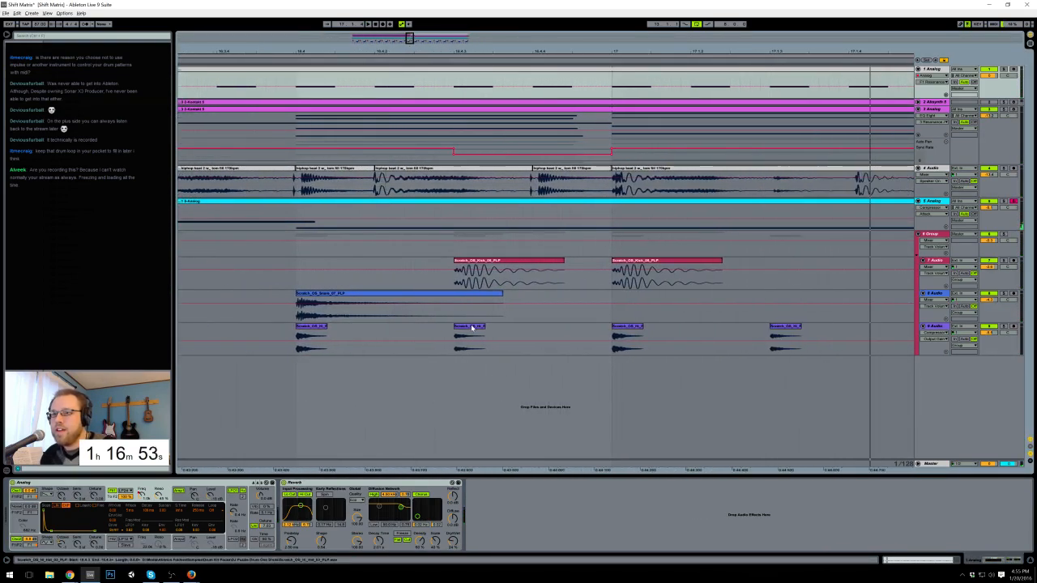
{"action": "left_click", "coordinate": [471, 328]}
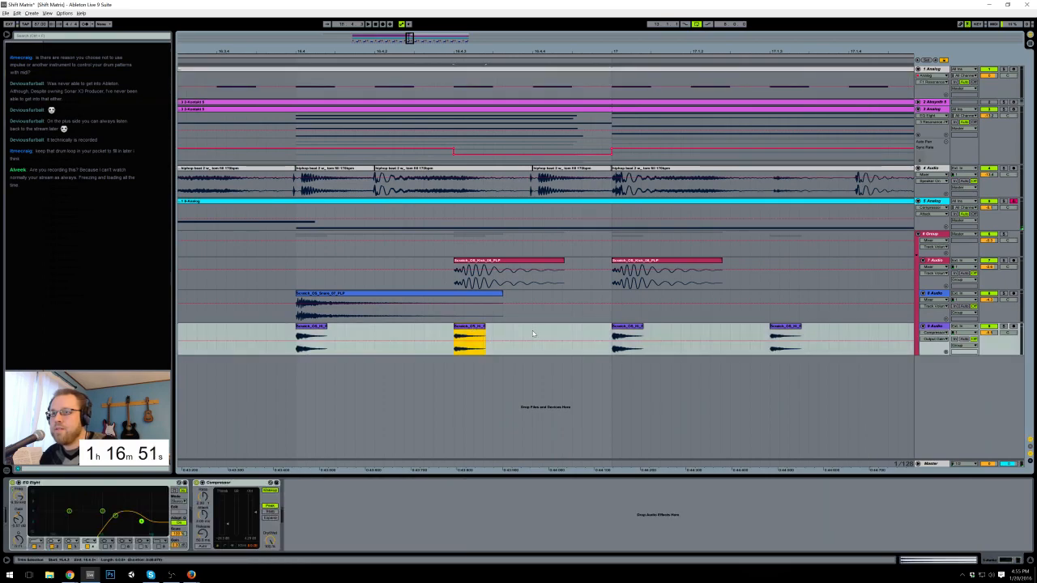
{"action": "key", "text": "ctrl+v"}
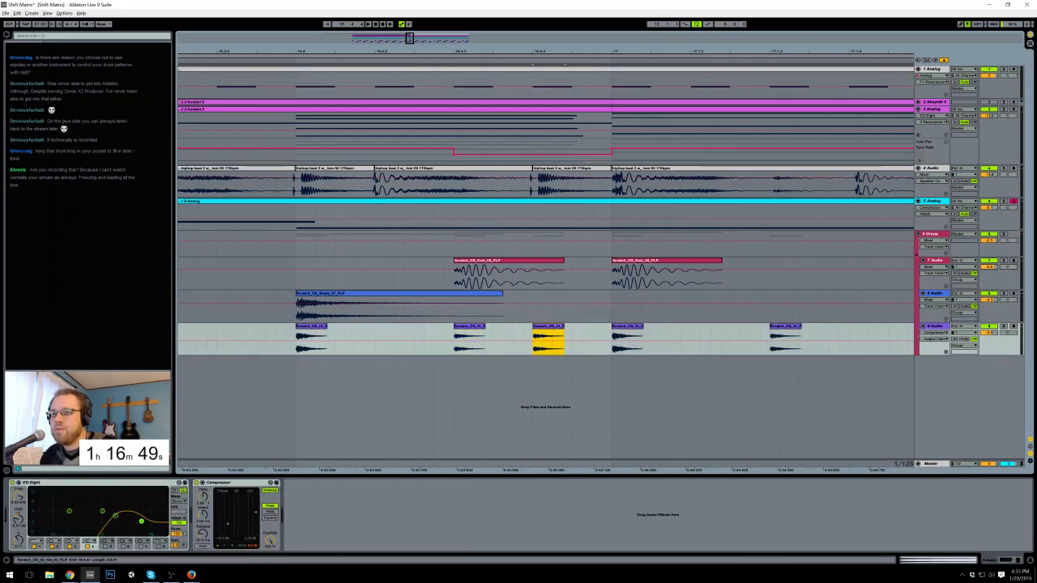
{"action": "key", "text": "ctrl+d"}
{"action": "key", "text": "ctrl+d"}
{"action": "key", "text": "ctrl+z"}
{"action": "key", "text": "ctrl+z"}
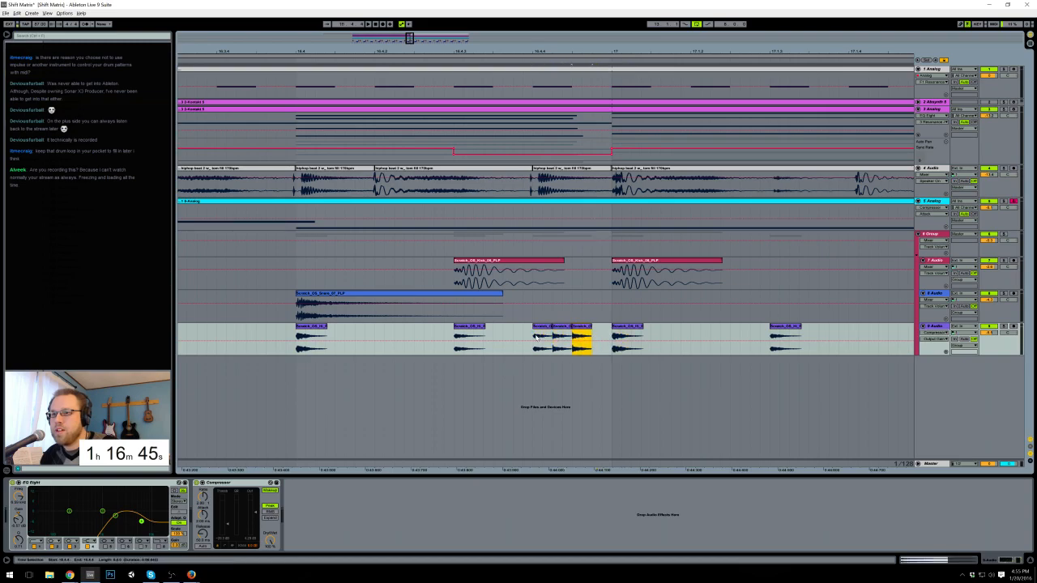
Step: Paste extra hi-hats at 17.1.2 and 17.1.4 on track 9 and play the passage
{"action": "left_click", "coordinate": [628, 327]}
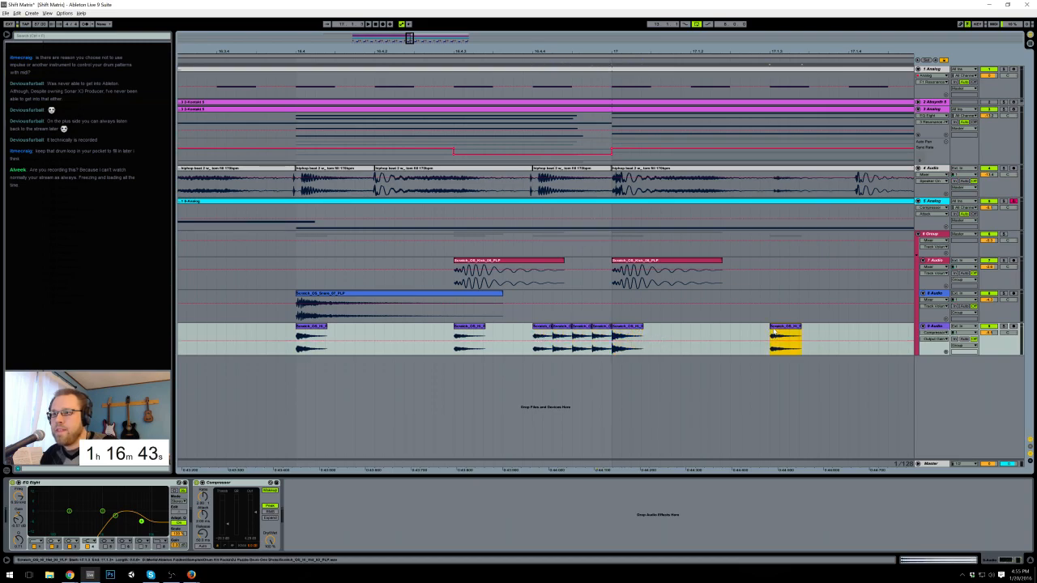
{"action": "left_click", "coordinate": [700, 332]}
{"action": "key", "text": "ctrl+v"}
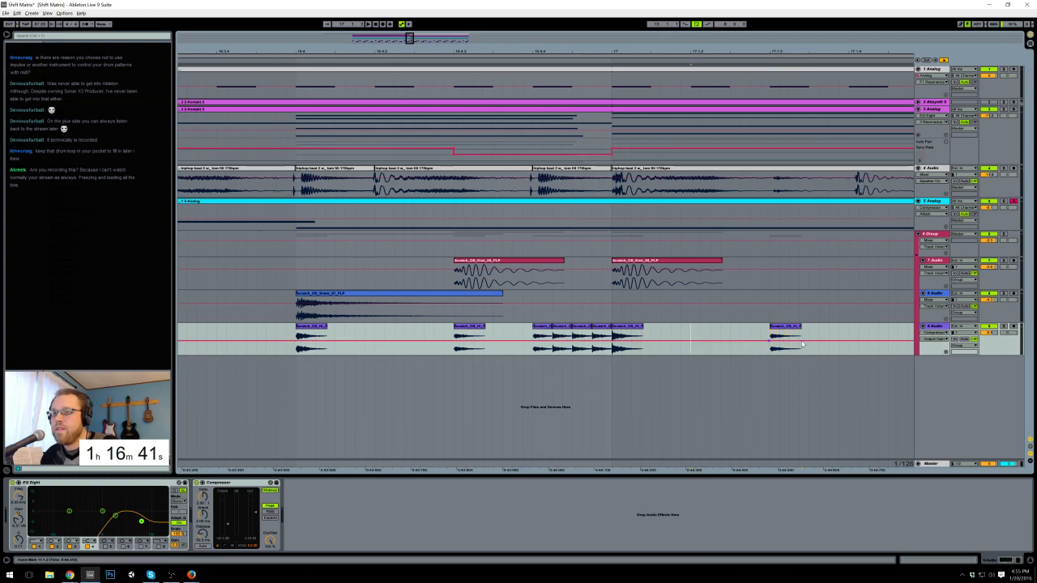
{"action": "key", "text": "ctrl+v"}
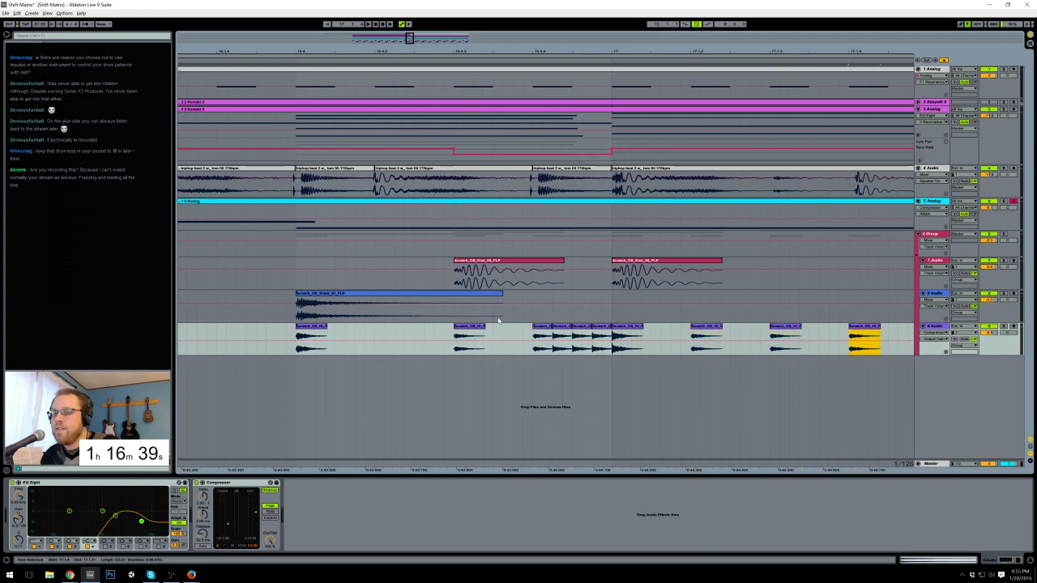
{"action": "left_click", "coordinate": [252, 328]}
{"action": "key", "text": "space"}
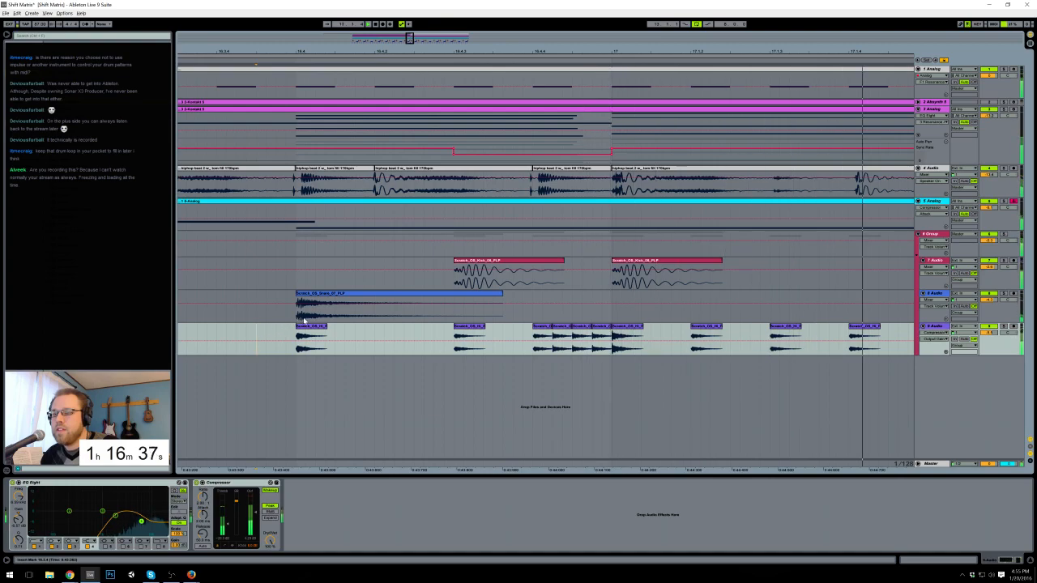
{"action": "key", "text": "space"}
Step: Move the extra hi-hats on track 9 from 17.1.2 and 17.1.4 to 17.2.2 and 17.2.4
{"action": "left_click_drag", "start_coordinate": [410, 39], "coordinate": [416, 40]}
{"action": "left_click", "coordinate": [436, 327]}
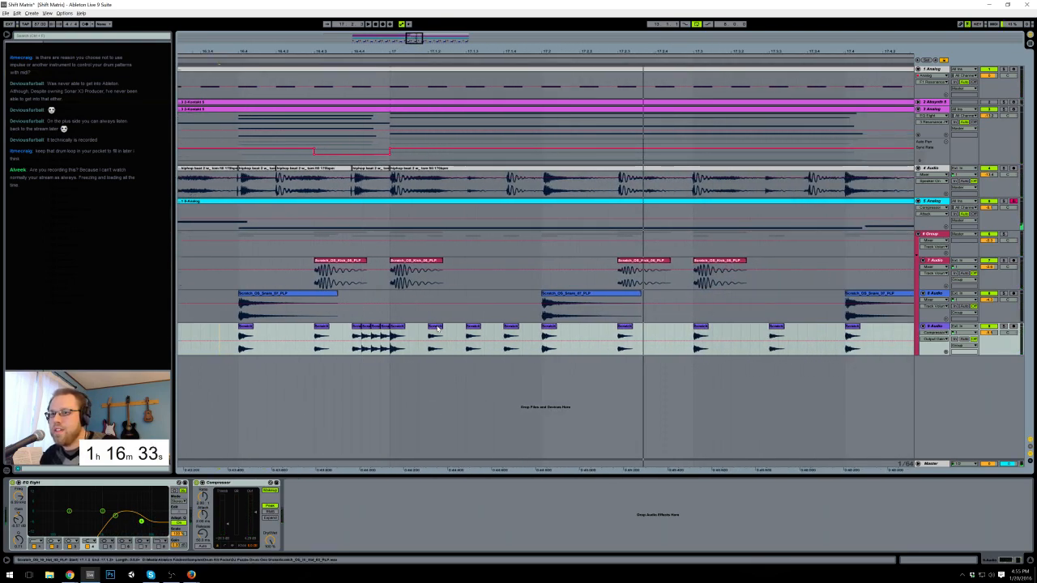
{"action": "left_click", "coordinate": [391, 344]}
{"action": "left_click_drag", "start_coordinate": [436, 338], "coordinate": [501, 329]}
{"action": "left_click", "coordinate": [436, 329]}
{"action": "left_click_drag", "start_coordinate": [437, 333], "coordinate": [572, 333]}
{"action": "left_click", "coordinate": [479, 333]}
{"action": "left_click", "coordinate": [435, 327]}
{"action": "left_click_drag", "start_coordinate": [435, 328], "coordinate": [663, 334]}
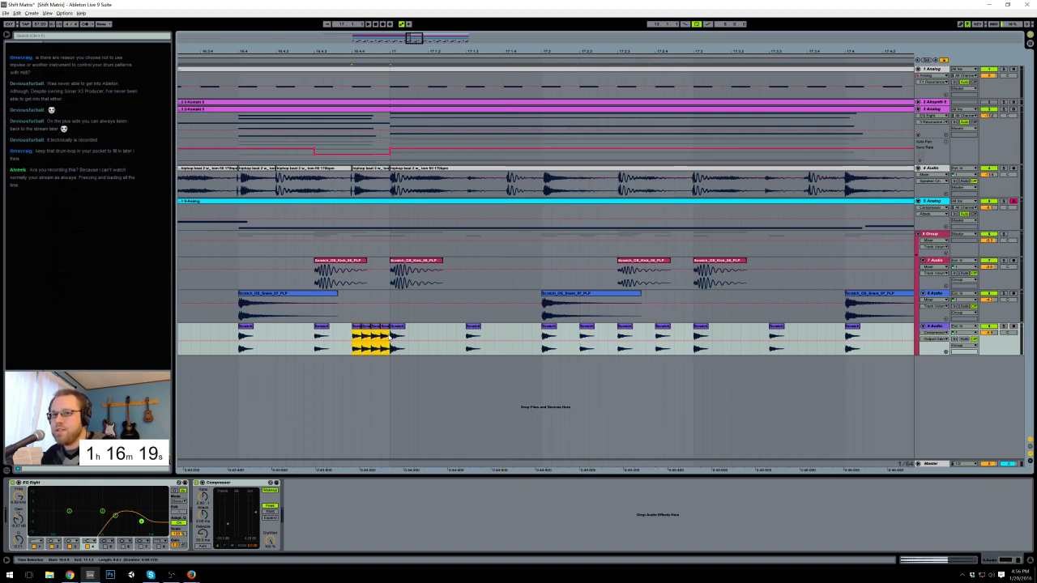
Step: Move the four-hit hi-hat roll from 16.4.4 to 17.1.4 and play the result
{"action": "key", "text": "Delete"}
{"action": "left_click", "coordinate": [503, 333]}
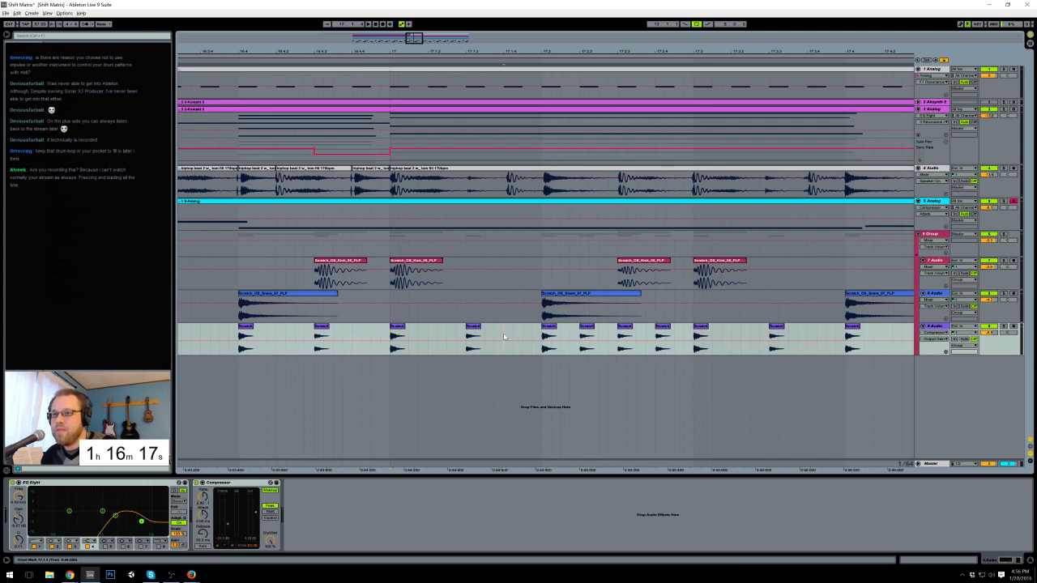
{"action": "key", "text": "ctrl+v"}
{"action": "left_click", "coordinate": [378, 337]}
{"action": "key", "text": "space"}
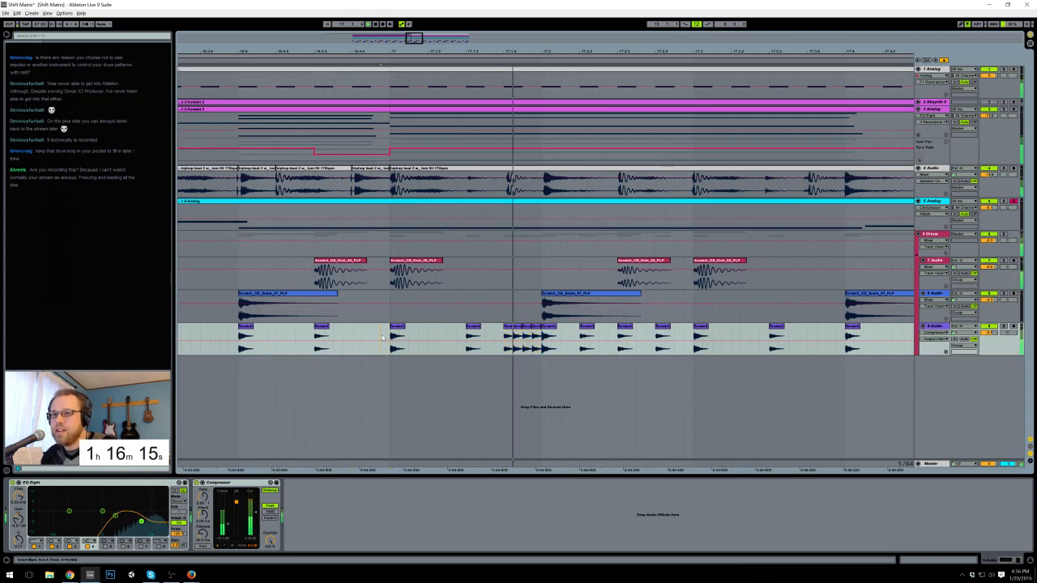
{"action": "left_click_drag", "start_coordinate": [415, 39], "coordinate": [413, 7]}
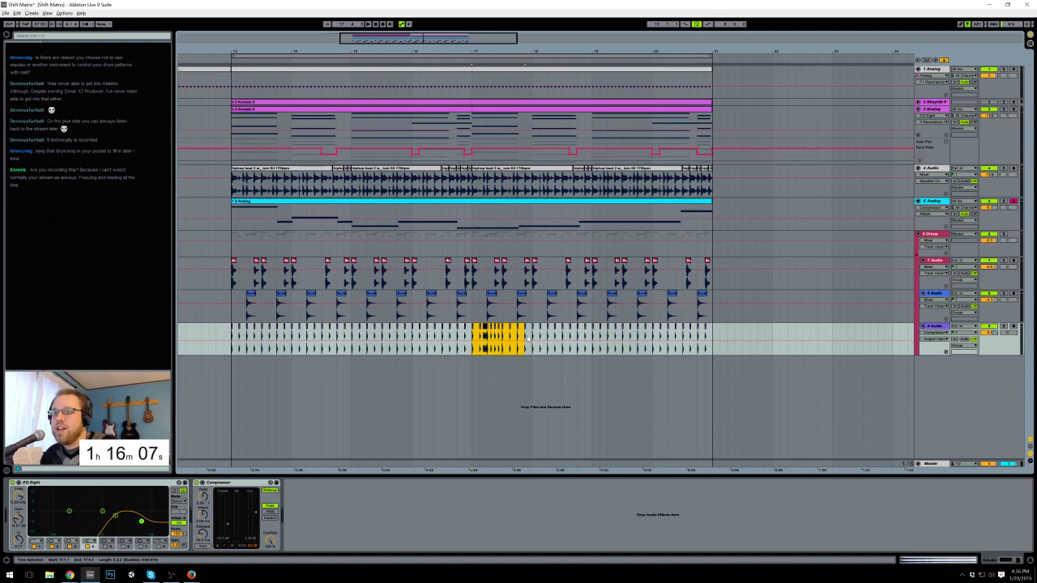
{"action": "left_click_drag", "start_coordinate": [413, 337], "coordinate": [469, 336]}
{"action": "key", "text": "ctrl+v"}
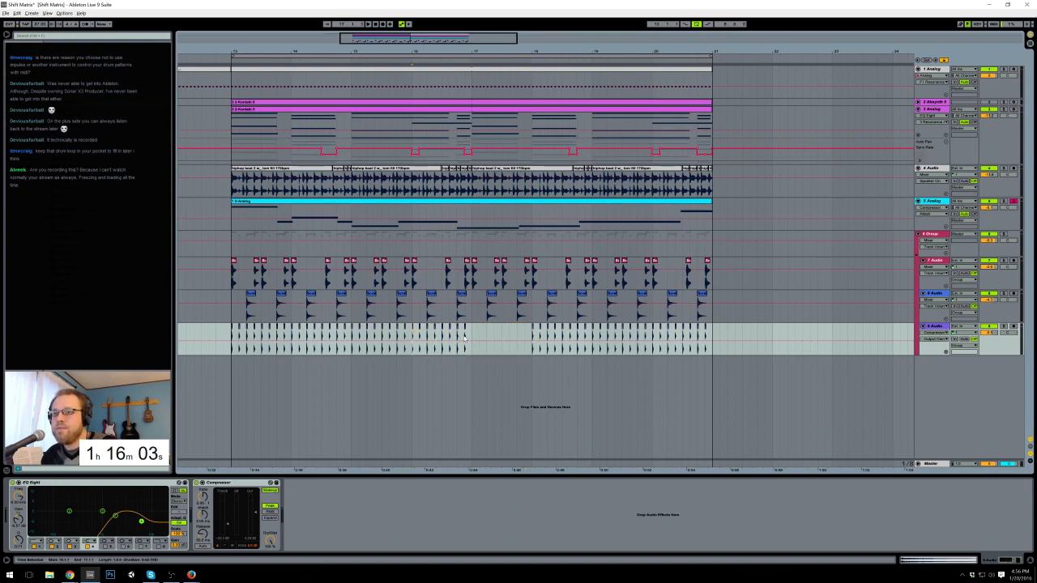
{"action": "key", "text": "ctrl+z"}
Step: Copy track 9's hi-hat pattern with the roll from 17.1 to 17.3 and paste it at 16.3
{"action": "left_click_drag", "start_coordinate": [419, 42], "coordinate": [416, 154]}
{"action": "left_click", "coordinate": [551, 335]}
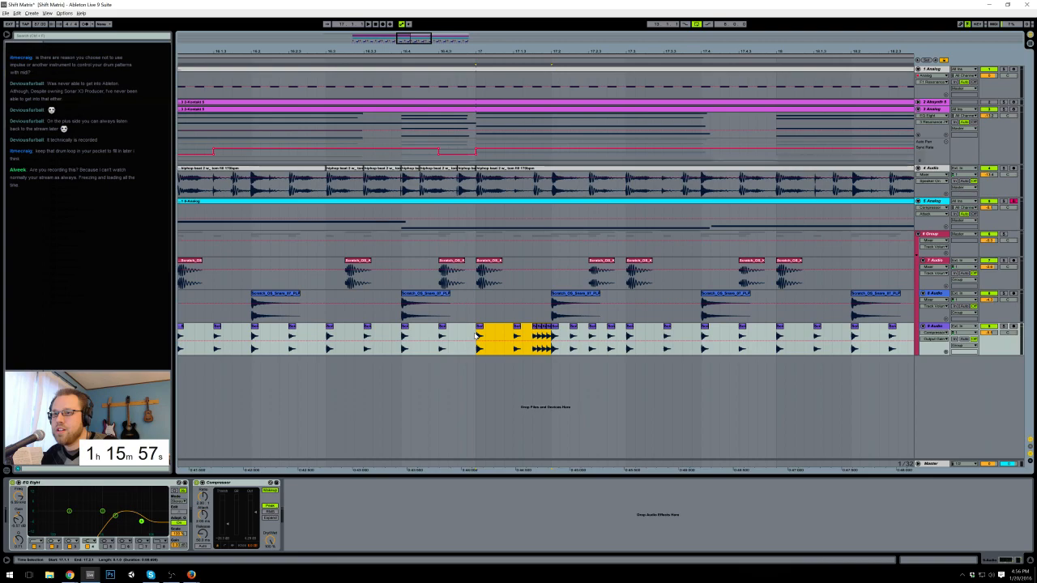
{"action": "left_click_drag", "start_coordinate": [626, 335], "coordinate": [532, 336]}
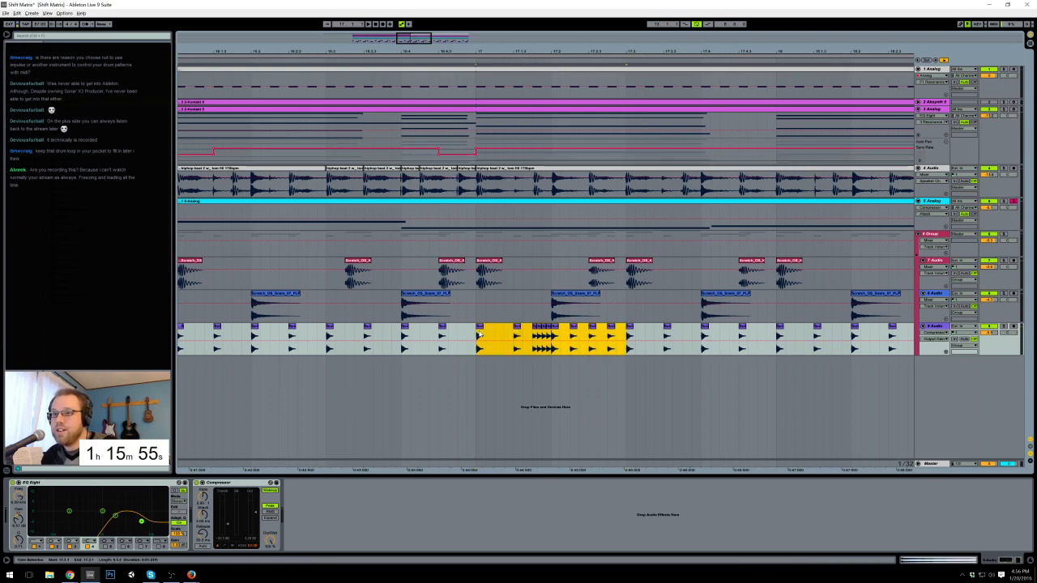
{"action": "left_click", "coordinate": [328, 335]}
{"action": "key", "text": "ctrl+v"}
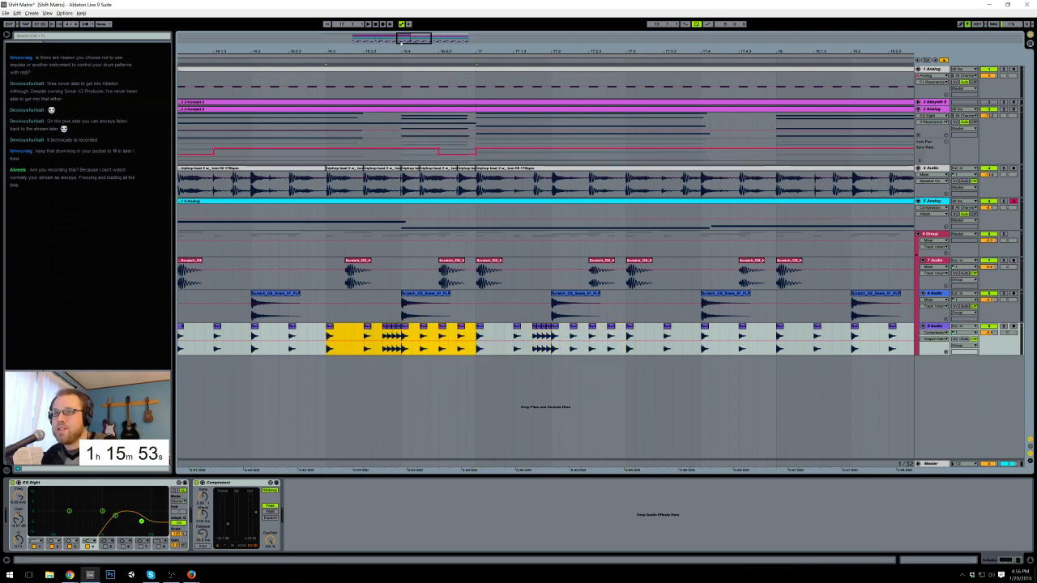
Step: Overwrite track 9's hi-hats from 17.1 to 17.3 with a plain stretch copied from before bar 16, and play from bar 16
{"action": "left_click_drag", "start_coordinate": [399, 42], "coordinate": [379, 16]}
{"action": "left_click", "coordinate": [244, 335]}
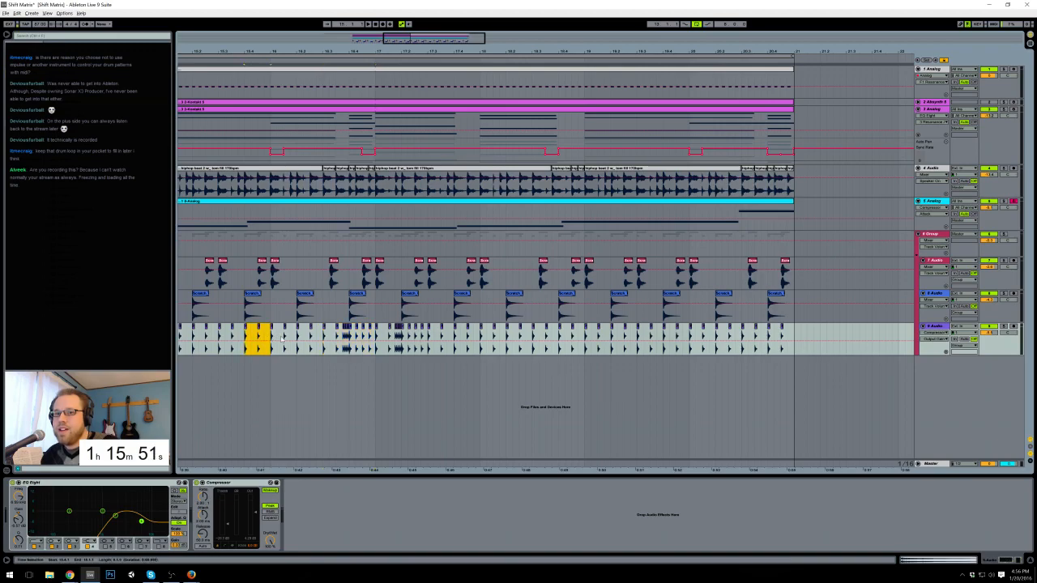
{"action": "left_click", "coordinate": [377, 341]}
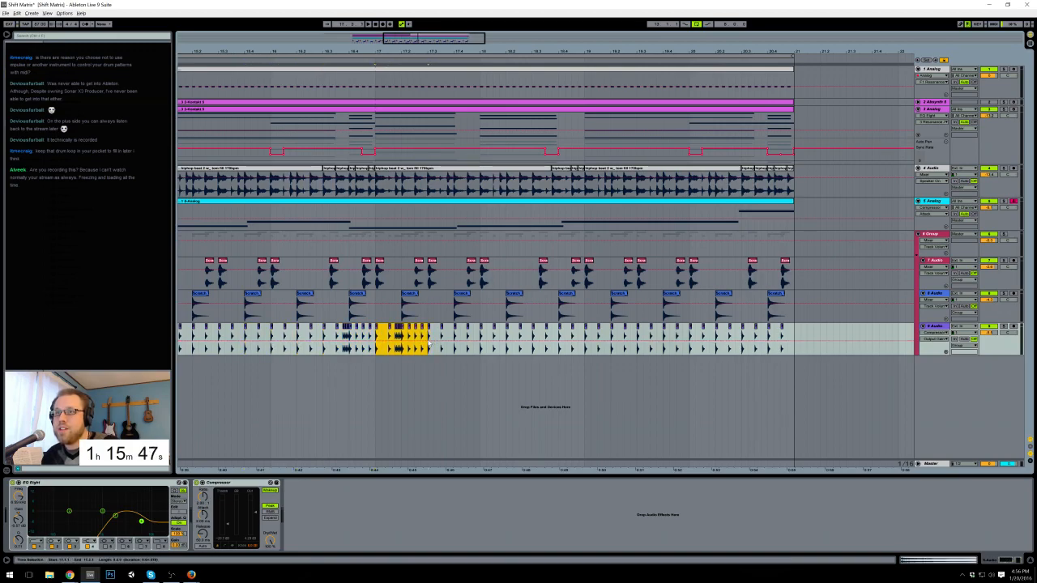
{"action": "key", "text": "space"}
{"action": "left_click_drag", "start_coordinate": [432, 50], "coordinate": [609, 16]}
{"action": "left_click", "coordinate": [548, 333]}
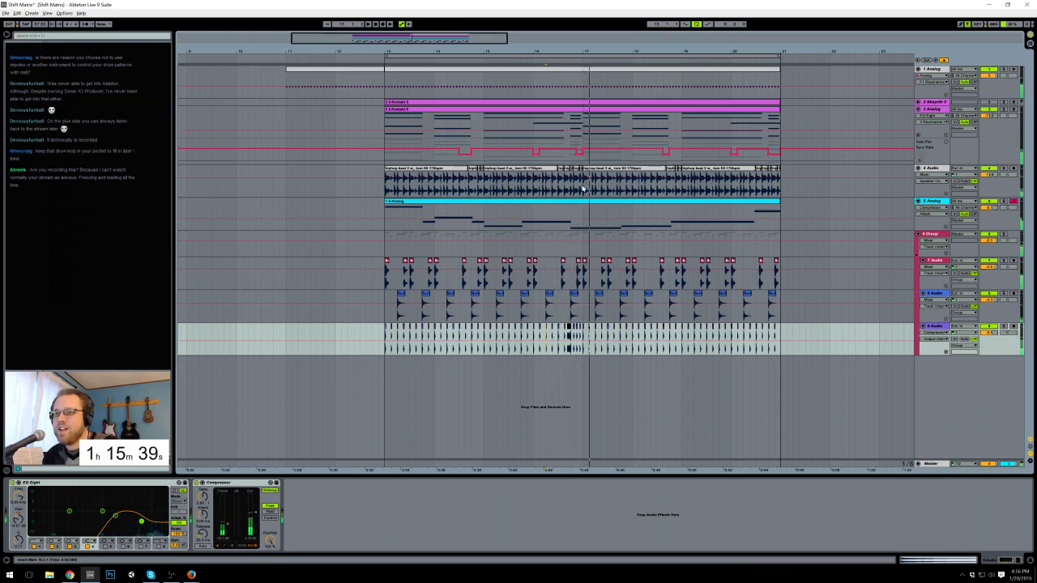
Step: Lower the clip gain of individual hits in the hi-hat roll just before 16.4
{"action": "scroll", "coordinate": [535, 330], "scroll_direction": "up", "scroll_amount": 5}
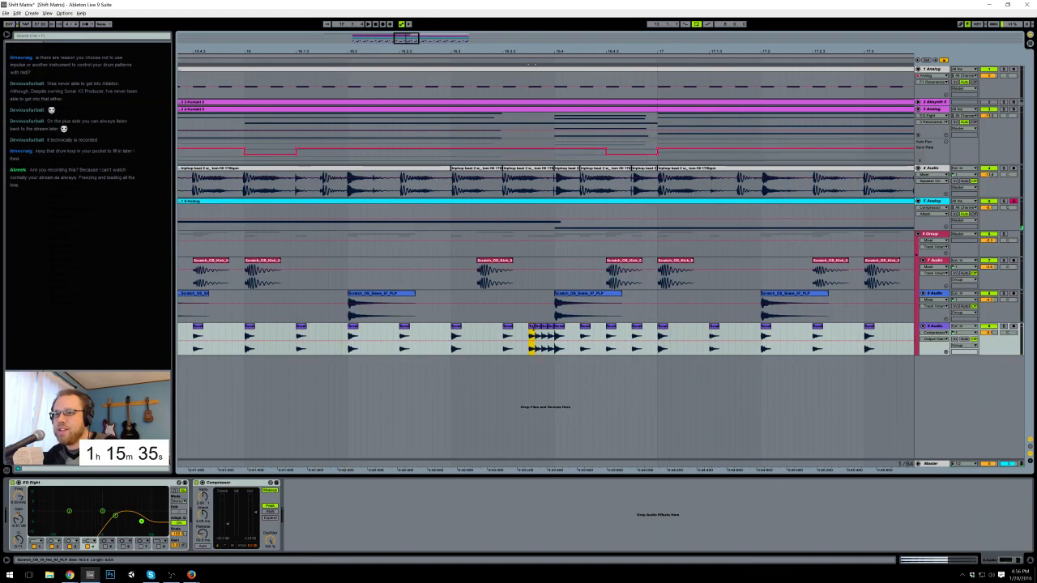
{"action": "double_click", "coordinate": [533, 332]}
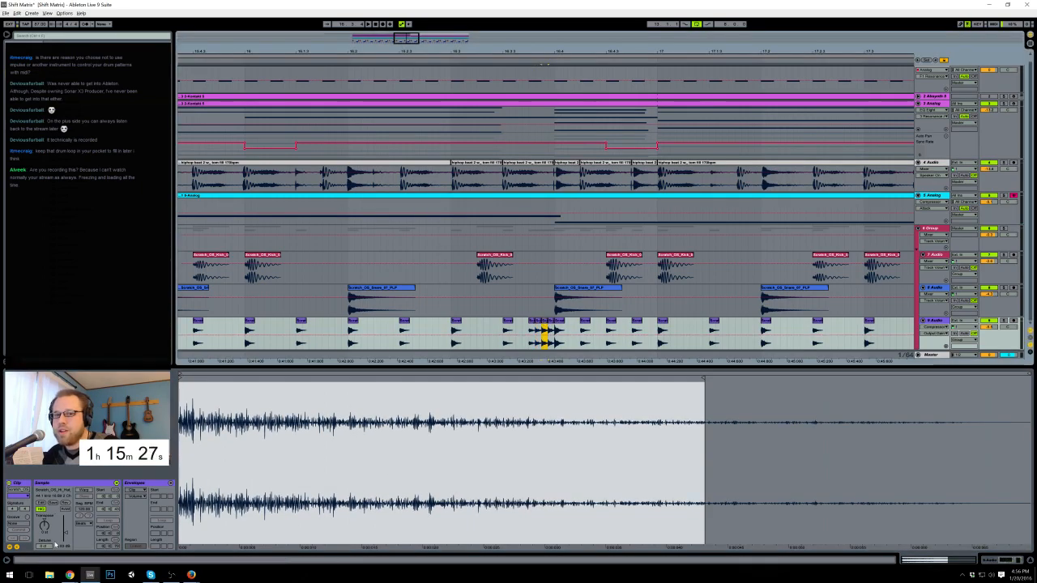
{"action": "left_click_drag", "start_coordinate": [66, 534], "coordinate": [65, 541]}
{"action": "left_click", "coordinate": [551, 321]}
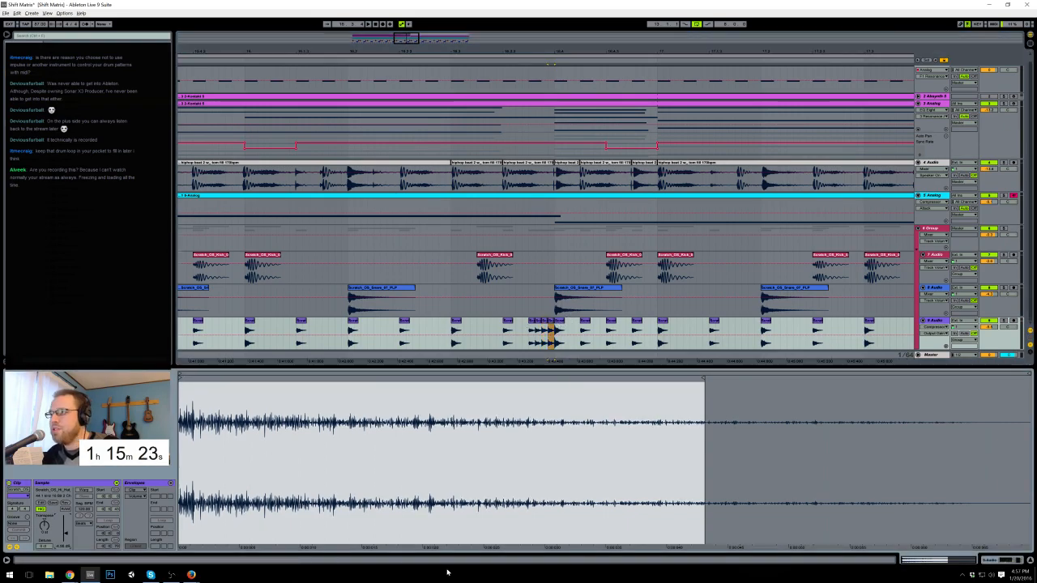
Step: Return to track 9's device chain and copy its hi-hats from bars 13 to 17 over bars 17 to 21
{"action": "left_click", "coordinate": [994, 560]}
{"action": "left_click_drag", "start_coordinate": [447, 51], "coordinate": [415, 10]}
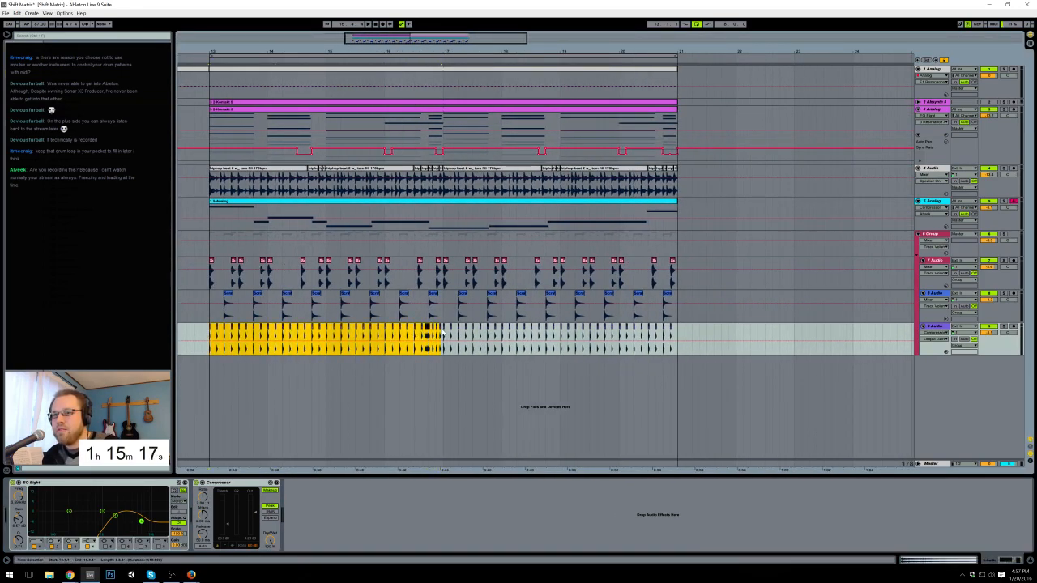
{"action": "left_click", "coordinate": [239, 341]}
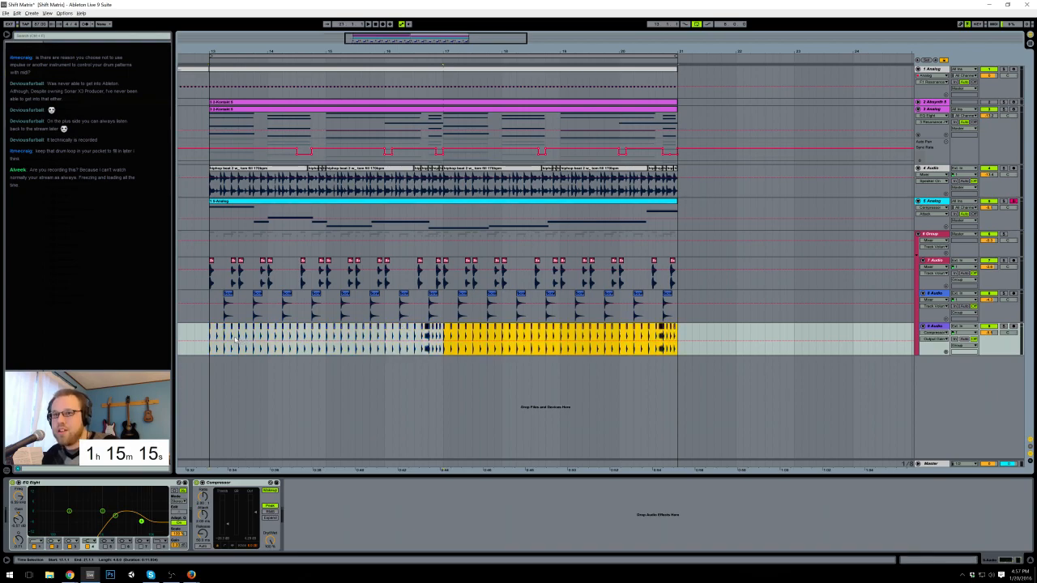
Step: Add extra hi-hats at 14.3.4 and 14.4.4 on track 9, finish bar 14 with a short roll, and play it
{"action": "left_click_drag", "start_coordinate": [302, 51], "coordinate": [316, 78]}
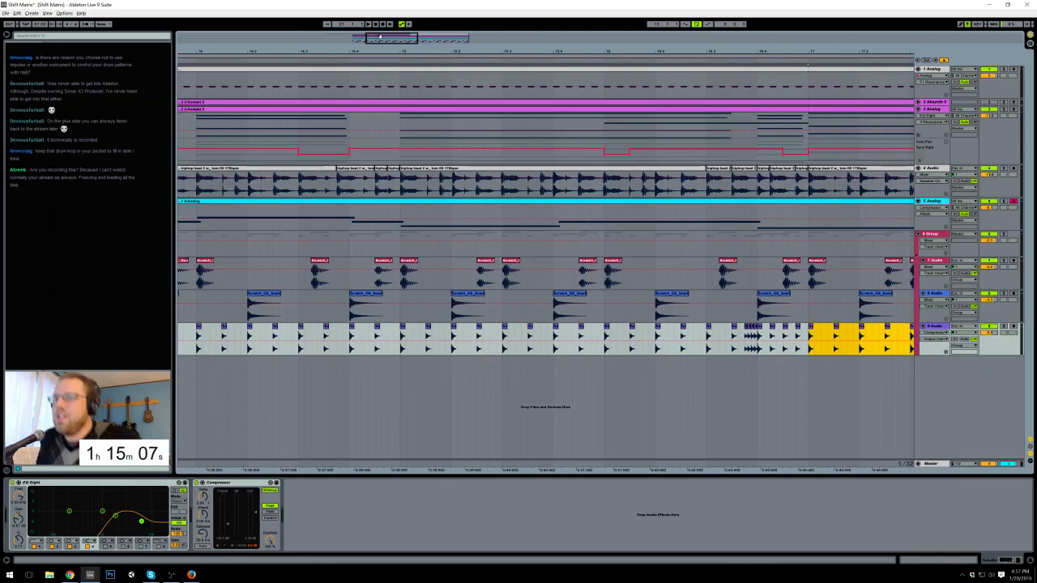
{"action": "left_click_drag", "start_coordinate": [381, 41], "coordinate": [381, 39]}
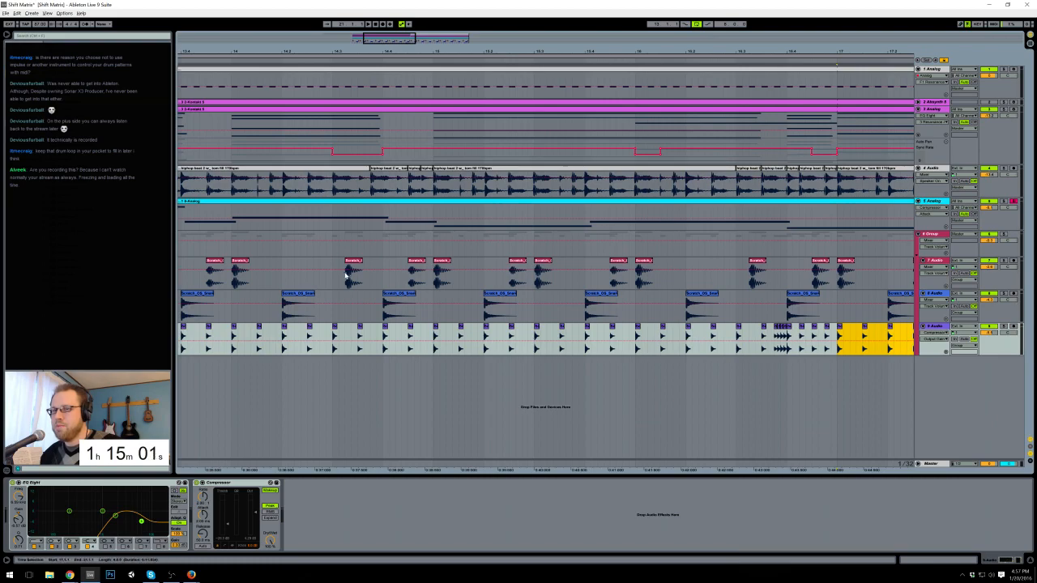
{"action": "left_click", "coordinate": [359, 332]}
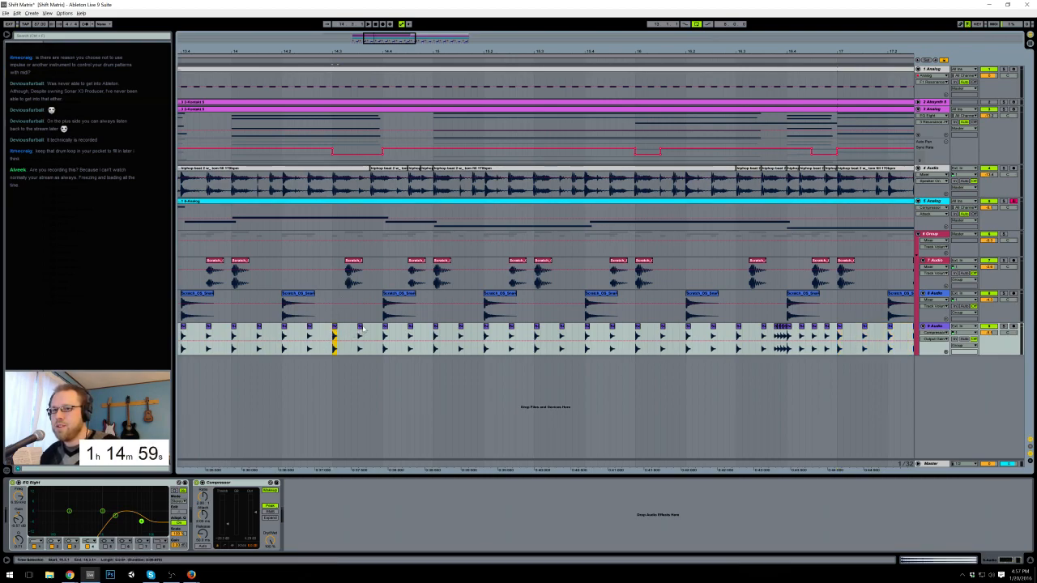
{"action": "key", "text": "ctrl+d"}
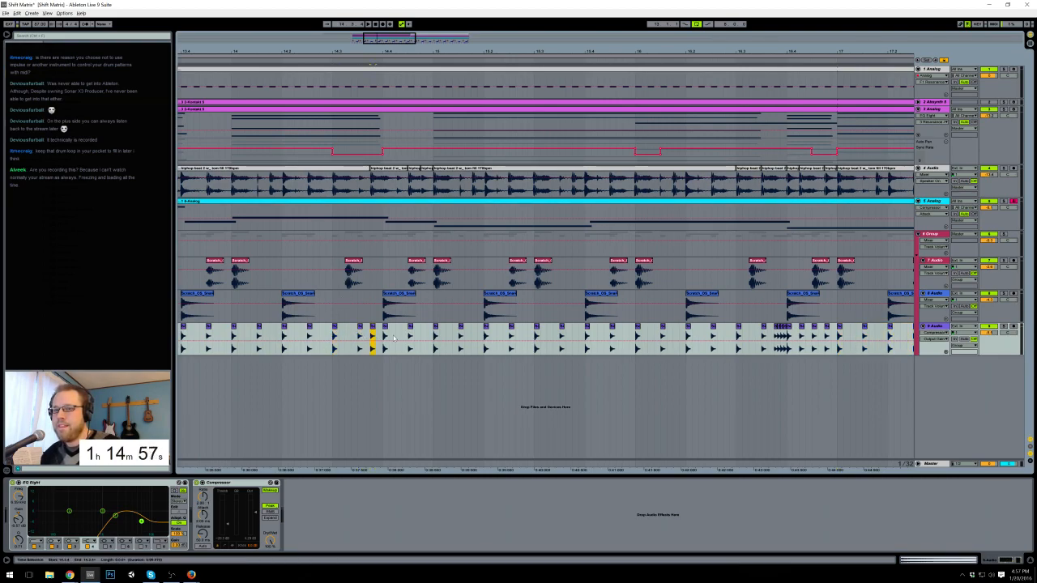
{"action": "key", "text": "ctrl+d"}
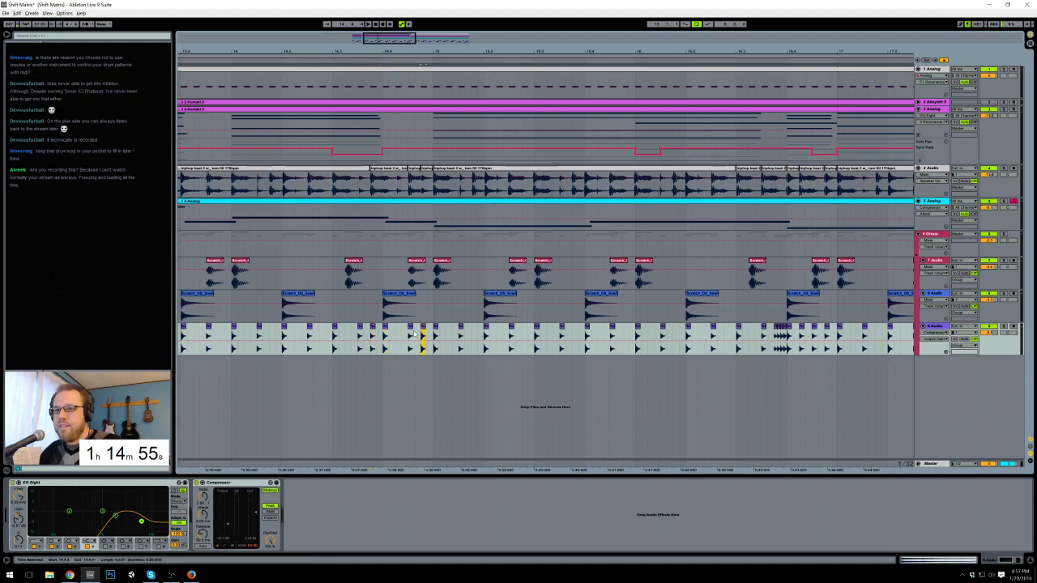
{"action": "mouse_move", "coordinate": [393, 38]}
{"action": "left_mouse_down"}
{"action": "mouse_move", "coordinate": [381, 38]}
{"action": "mouse_move", "coordinate": [402, 25]}
{"action": "left_mouse_up"}
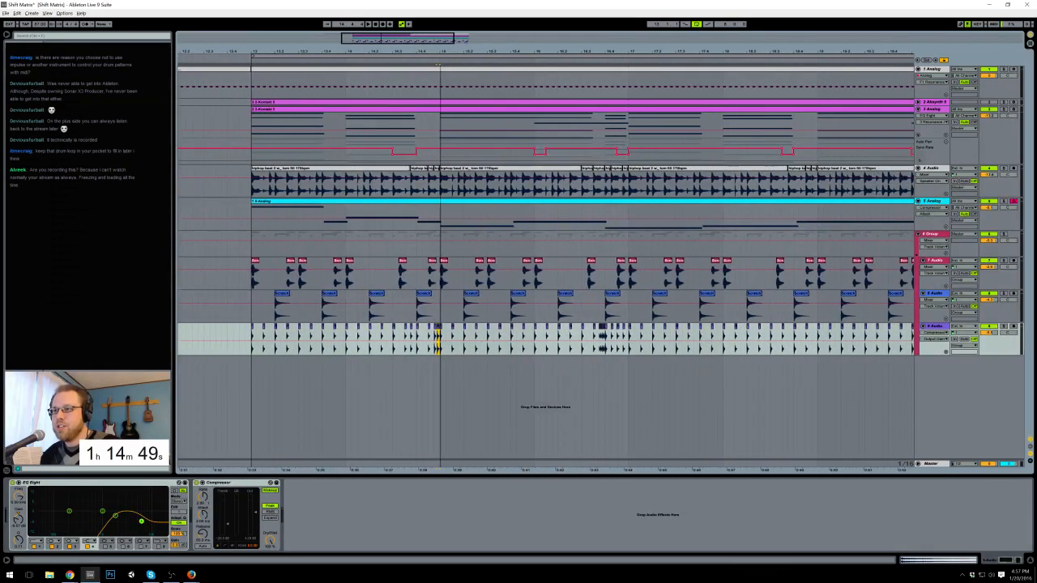
{"action": "left_click", "coordinate": [399, 204]}
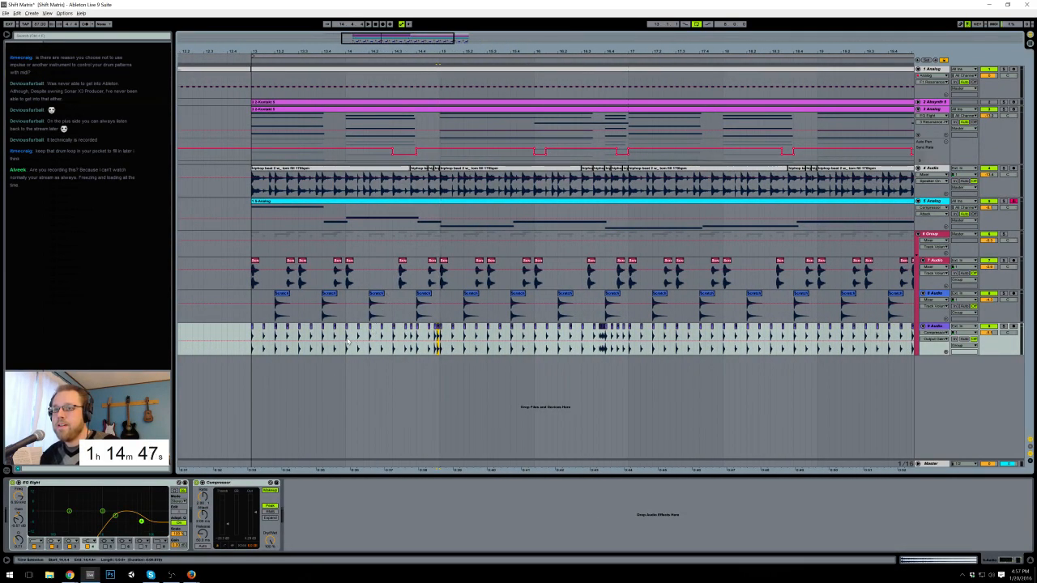
Step: Copy track 9's hi-hats from bar 14 over bar 18 and play the arrangement from bar 13
{"action": "left_click_drag", "start_coordinate": [383, 337], "coordinate": [447, 337]}
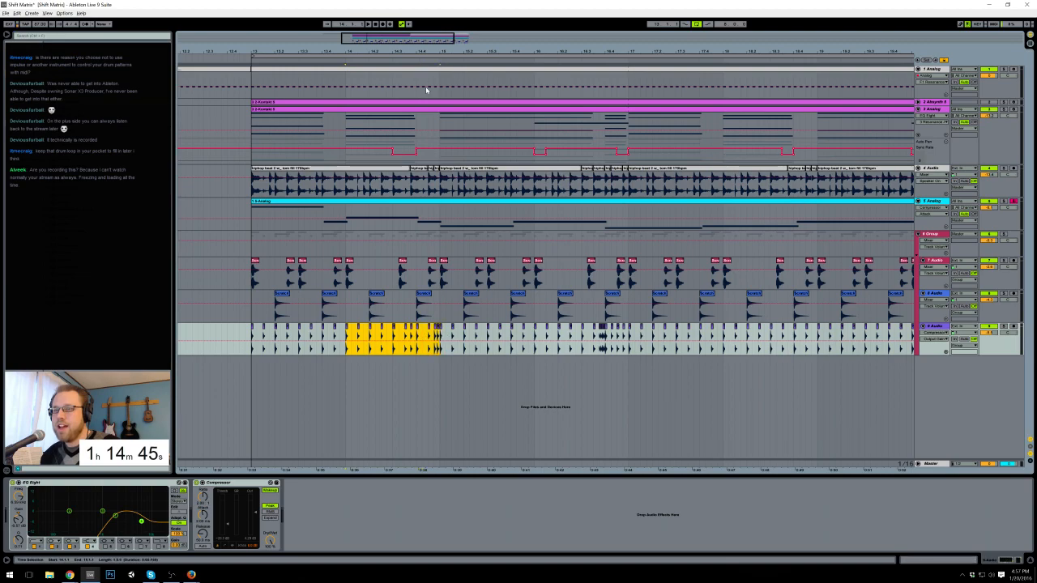
{"action": "mouse_move", "coordinate": [396, 41]}
{"action": "left_mouse_down"}
{"action": "mouse_move", "coordinate": [422, 36]}
{"action": "mouse_move", "coordinate": [402, 30]}
{"action": "left_mouse_up"}
{"action": "left_click", "coordinate": [567, 336]}
{"action": "key", "text": "ctrl+v"}
{"action": "left_click", "coordinate": [258, 334]}
{"action": "key", "text": "space"}
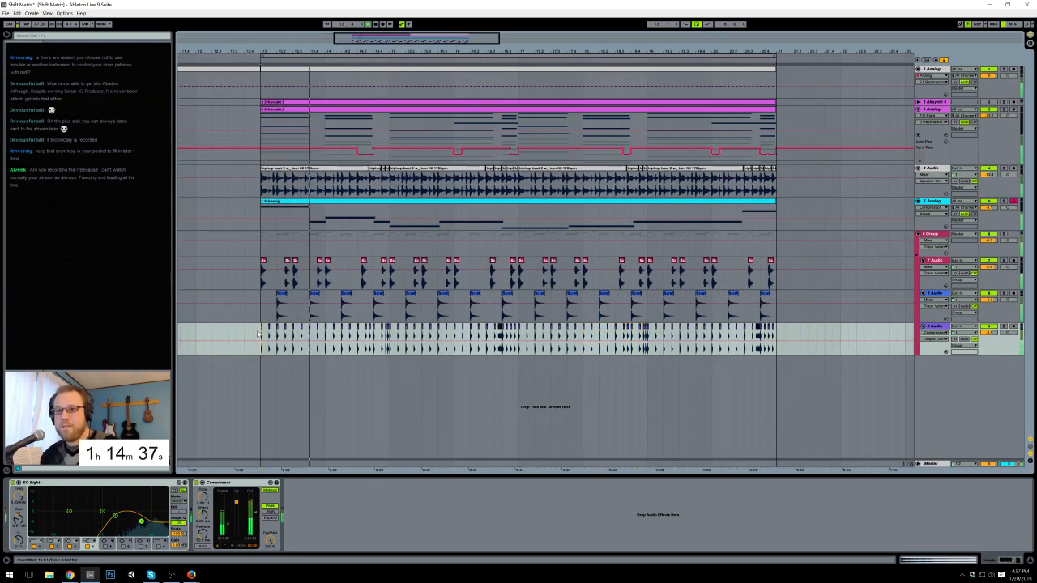
Step: Add an extra hi-hat at 13.4.4 on track 9 by copying the preceding hit, and lower the new hit's clip gain
{"action": "left_click_drag", "start_coordinate": [360, 38], "coordinate": [360, 68]}
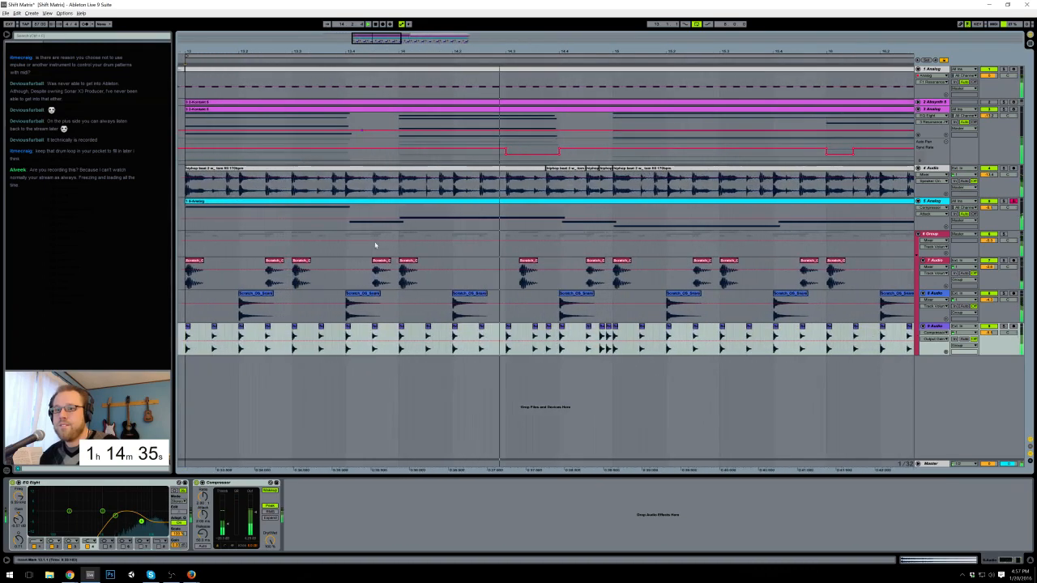
{"action": "left_click", "coordinate": [375, 327]}
{"action": "left_click", "coordinate": [390, 334]}
{"action": "key", "text": "ctrl+v"}
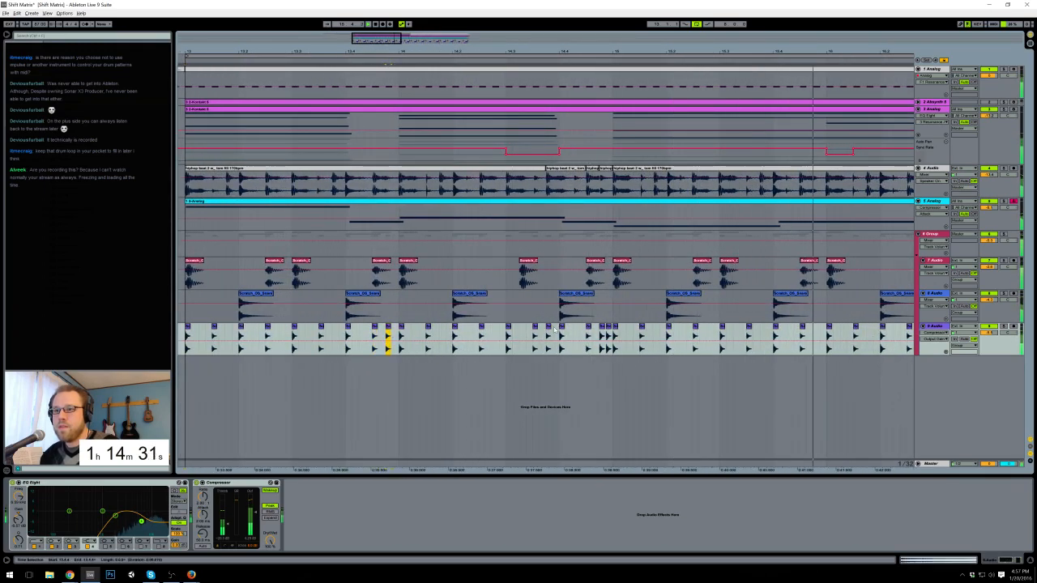
{"action": "left_click_drag", "start_coordinate": [547, 327], "coordinate": [548, 330]}
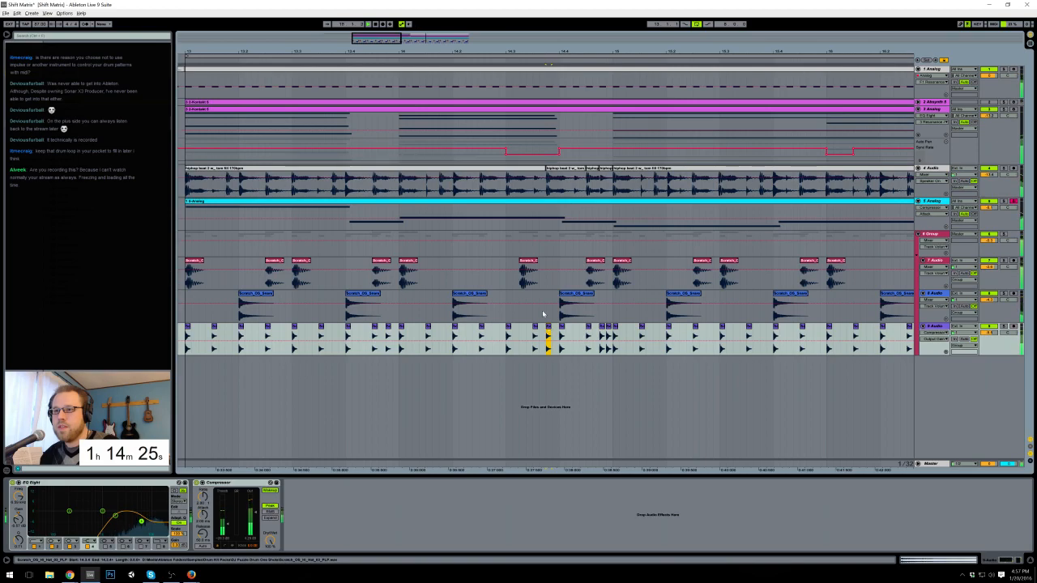
{"action": "double_click", "coordinate": [388, 326]}
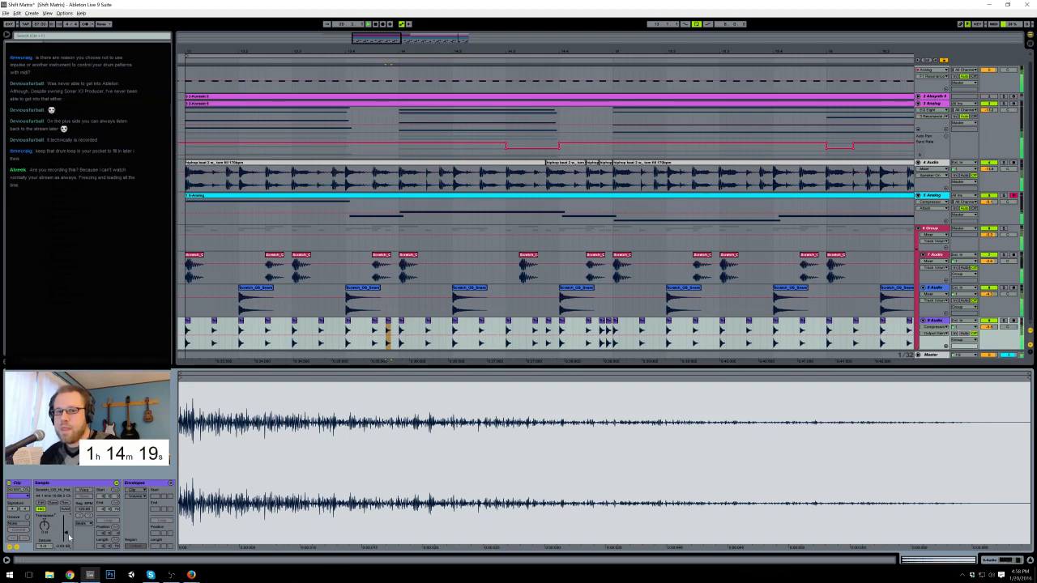
{"action": "left_click_drag", "start_coordinate": [68, 535], "coordinate": [67, 537]}
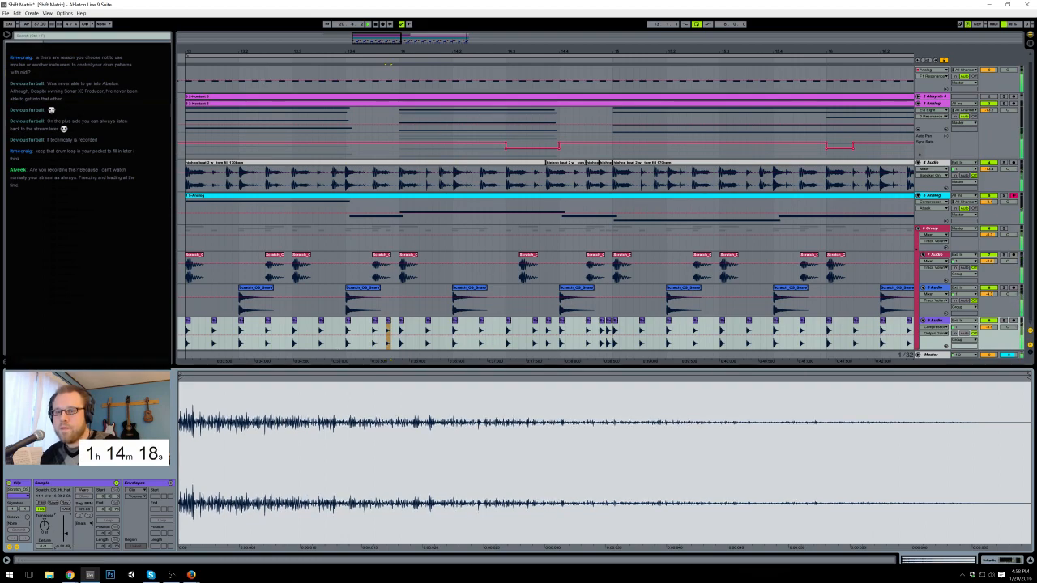
Step: Copy the quieter hi-hat at 13.4.4 over the hit at 14.3.4 on track 9, and return to the track's device chain
{"action": "left_click", "coordinate": [389, 321]}
{"action": "key", "text": "ctrl+c"}
{"action": "left_click", "coordinate": [549, 321]}
{"action": "key", "text": "ctrl+v"}
{"action": "left_click_drag", "start_coordinate": [377, 37], "coordinate": [387, 38]}
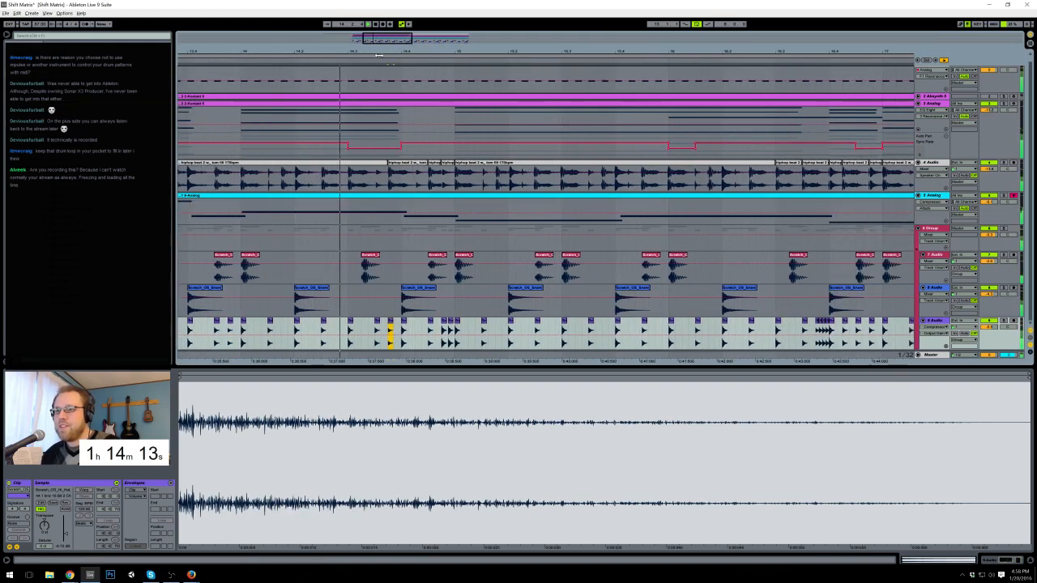
{"action": "left_click", "coordinate": [999, 560]}
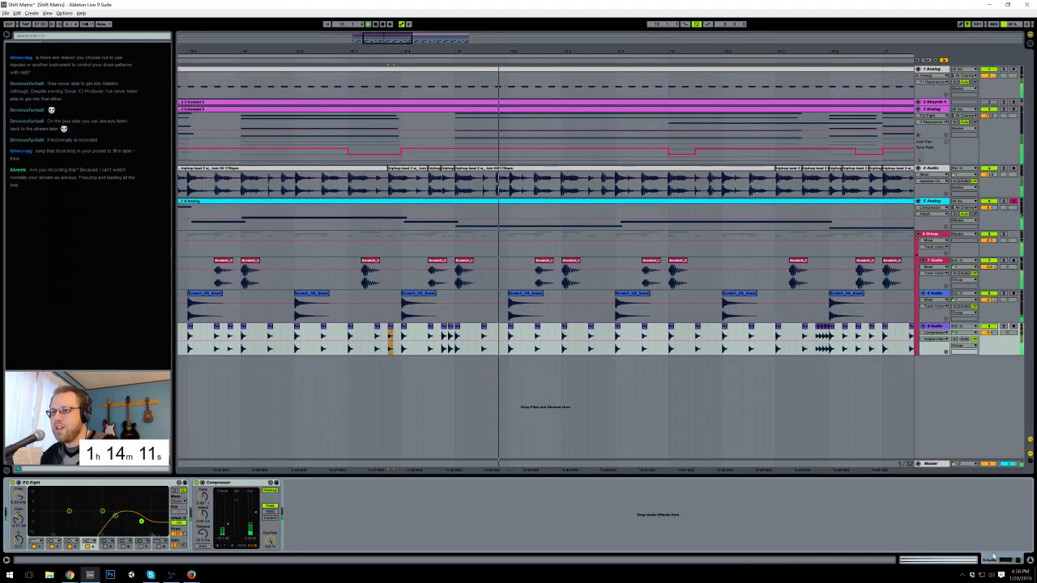
Step: Duplicate track 9's hi-hats from bars 13 to 17 over bars 17 to 21
{"action": "mouse_move", "coordinate": [393, 42]}
{"action": "left_mouse_down"}
{"action": "mouse_move", "coordinate": [393, 9]}
{"action": "mouse_move", "coordinate": [393, 29]}
{"action": "mouse_move", "coordinate": [405, 29]}
{"action": "left_mouse_up"}
{"action": "left_click", "coordinate": [591, 336]}
{"action": "left_click_drag", "start_coordinate": [591, 335], "coordinate": [219, 334]}
{"action": "key", "text": "ctrl+d"}
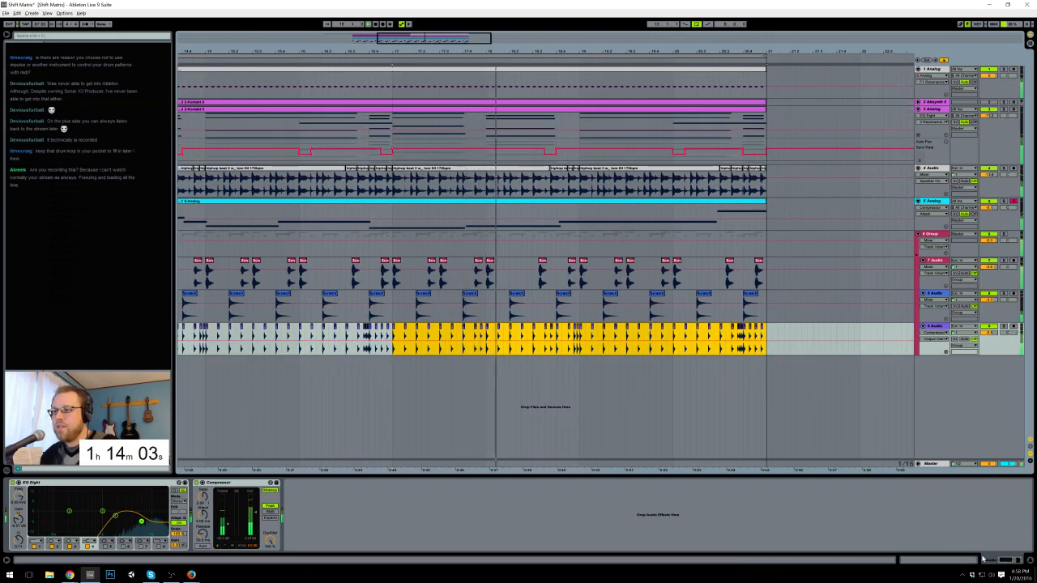
Step: Show the F1 Freq automation on track 1 Analog and examine its curve between bars 11 and 13
{"action": "left_click", "coordinate": [456, 72]}
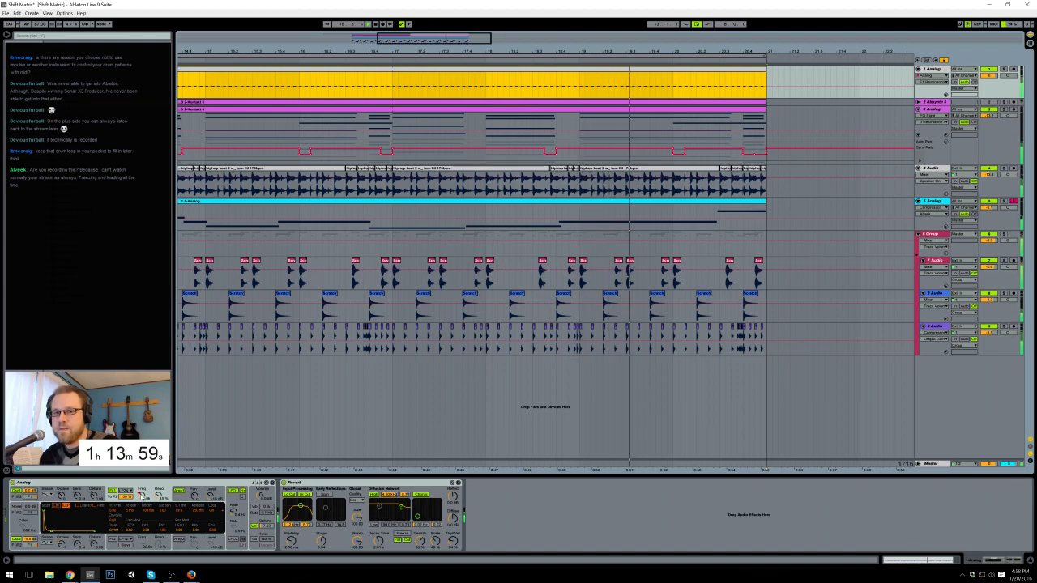
{"action": "key", "text": "a"}
{"action": "left_click", "coordinate": [482, 84]}
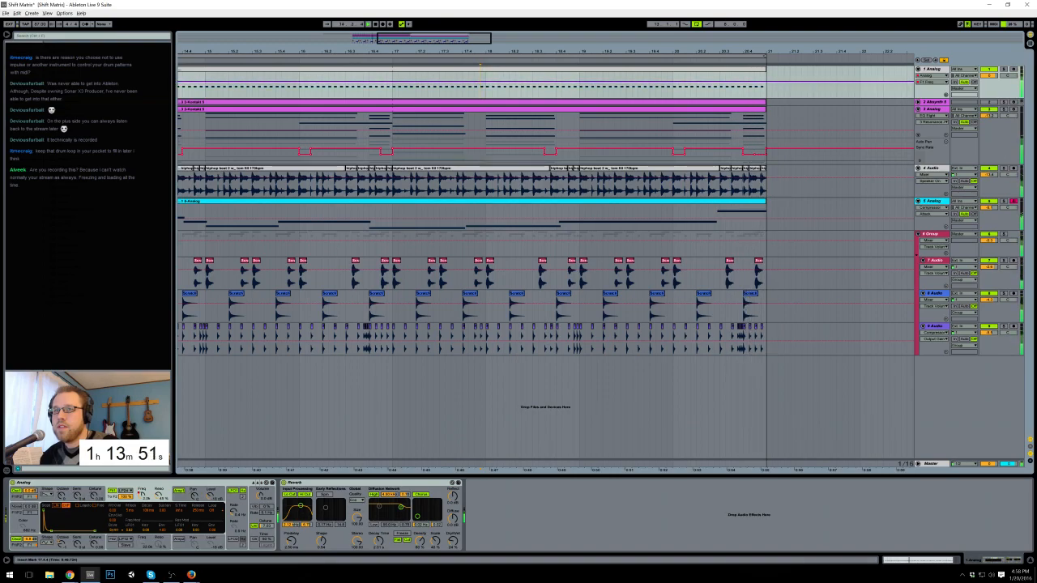
{"action": "left_click_drag", "start_coordinate": [455, 38], "coordinate": [422, 38]}
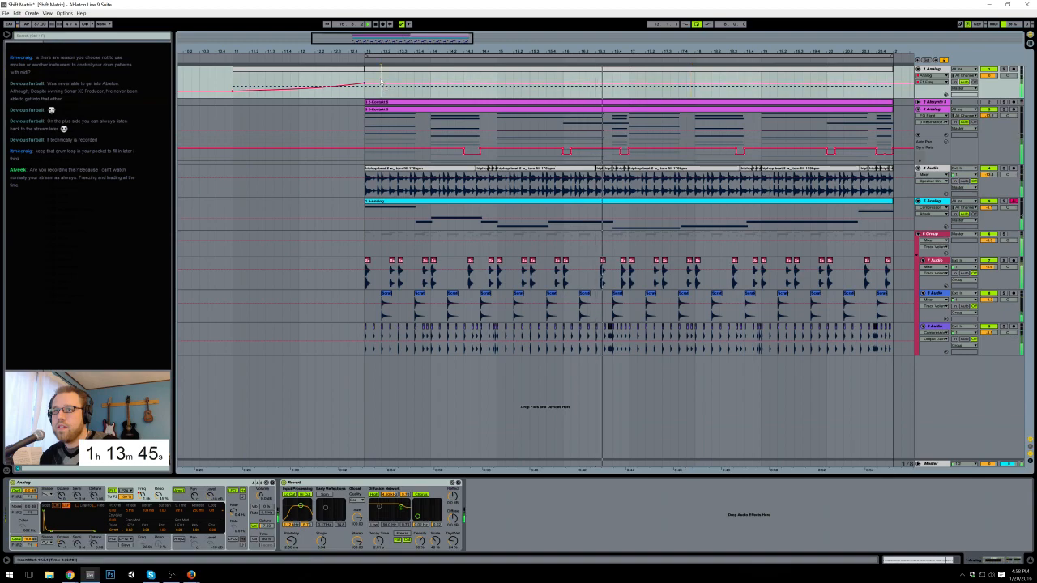
Step: Move track 5 Analog's clip from bar 13 to bar 21, and shift the Guitar Rig window away from the clips
{"action": "left_click", "coordinate": [400, 202]}
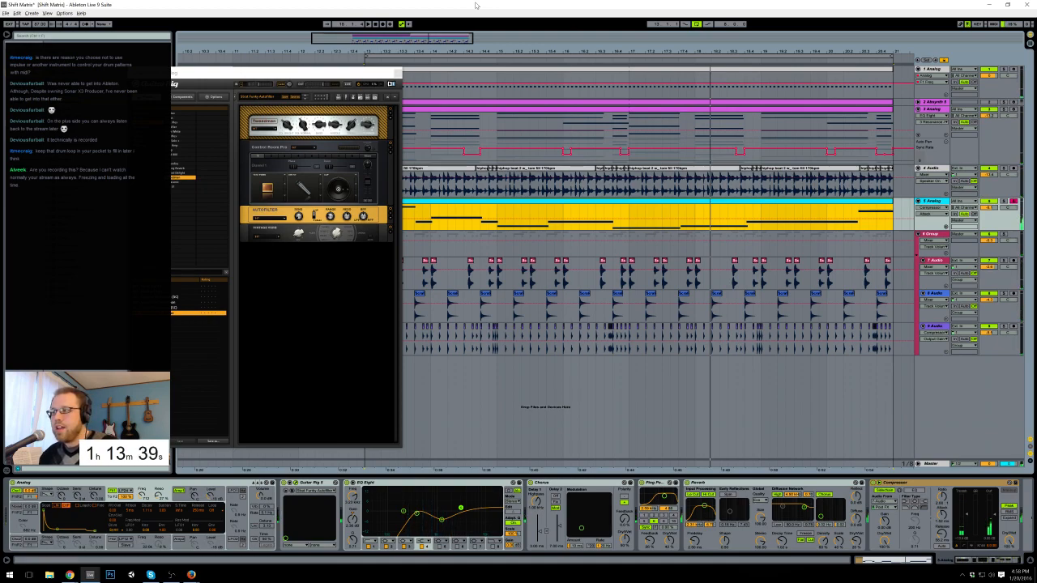
{"action": "left_click_drag", "start_coordinate": [278, 78], "coordinate": [212, 78]}
{"action": "left_click_drag", "start_coordinate": [512, 52], "coordinate": [389, 29]}
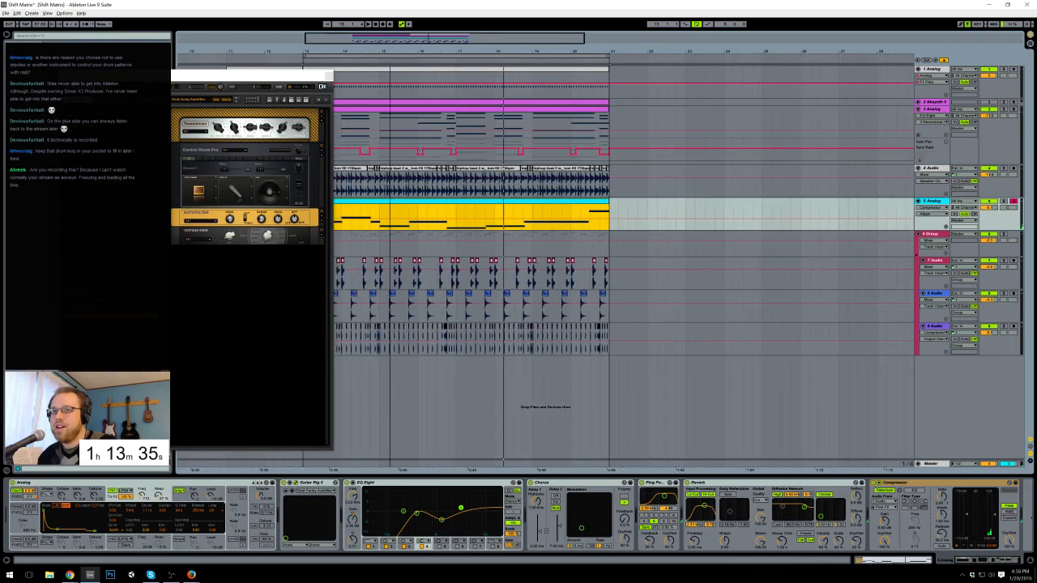
{"action": "left_click_drag", "start_coordinate": [261, 84], "coordinate": [230, 102]}
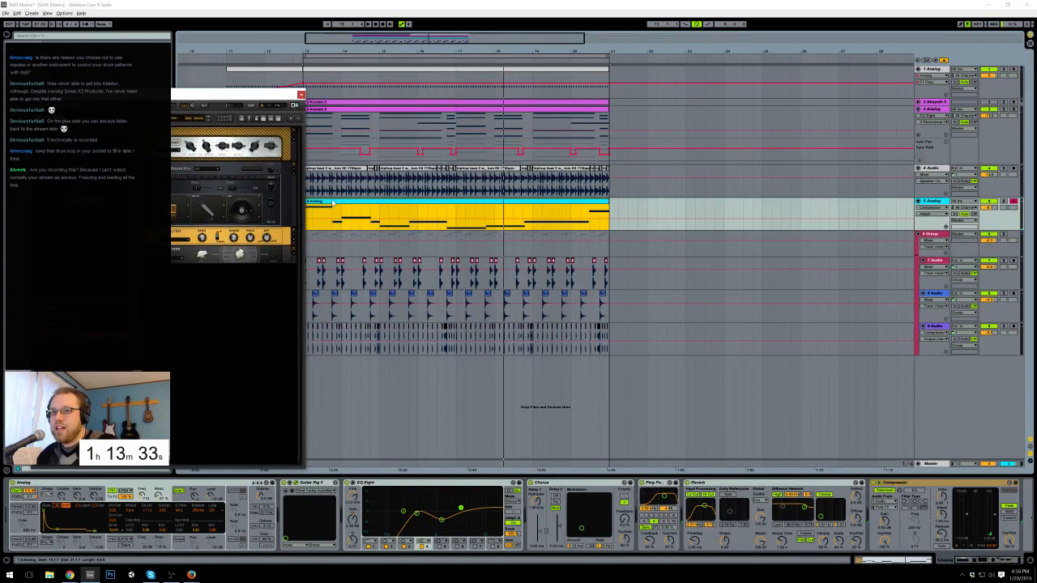
{"action": "left_click_drag", "start_coordinate": [327, 204], "coordinate": [632, 204]}
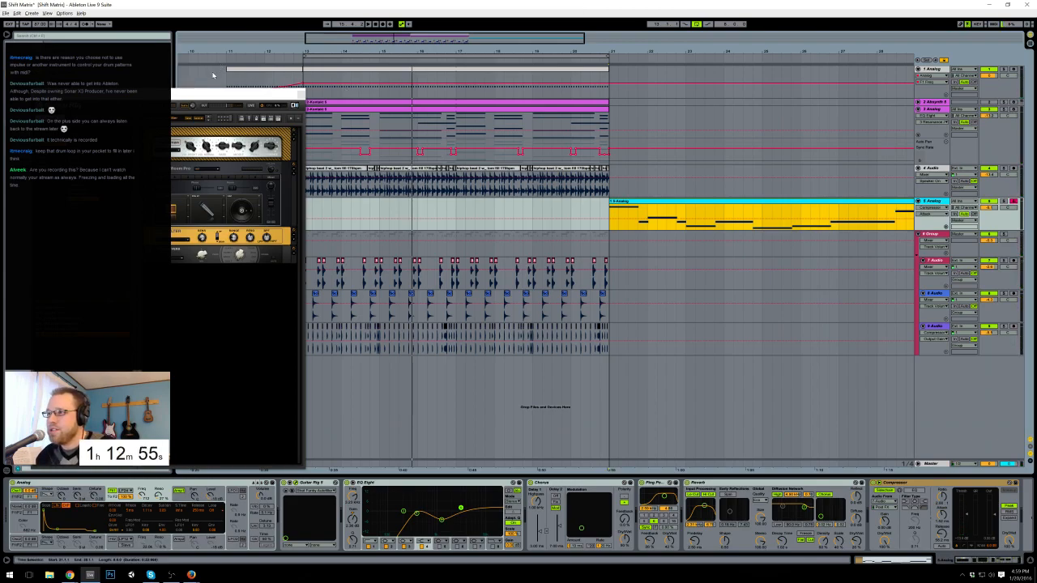
{"action": "left_click_drag", "start_coordinate": [272, 97], "coordinate": [745, 73]}
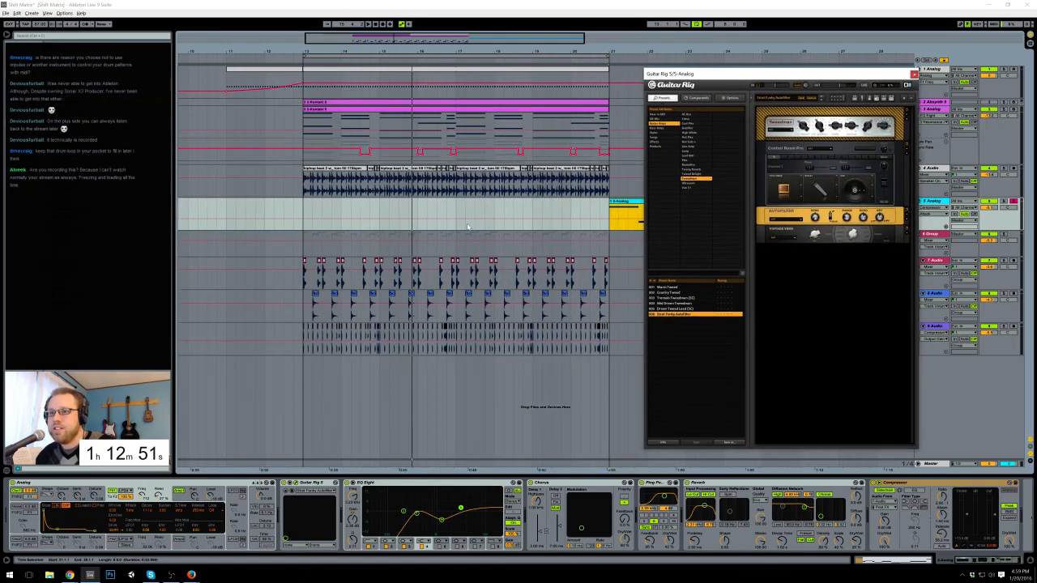
Step: Solo the drum loop on track 4 Audio, play it, and reshape its EQ Eight curve
{"action": "left_click", "coordinate": [615, 186]}
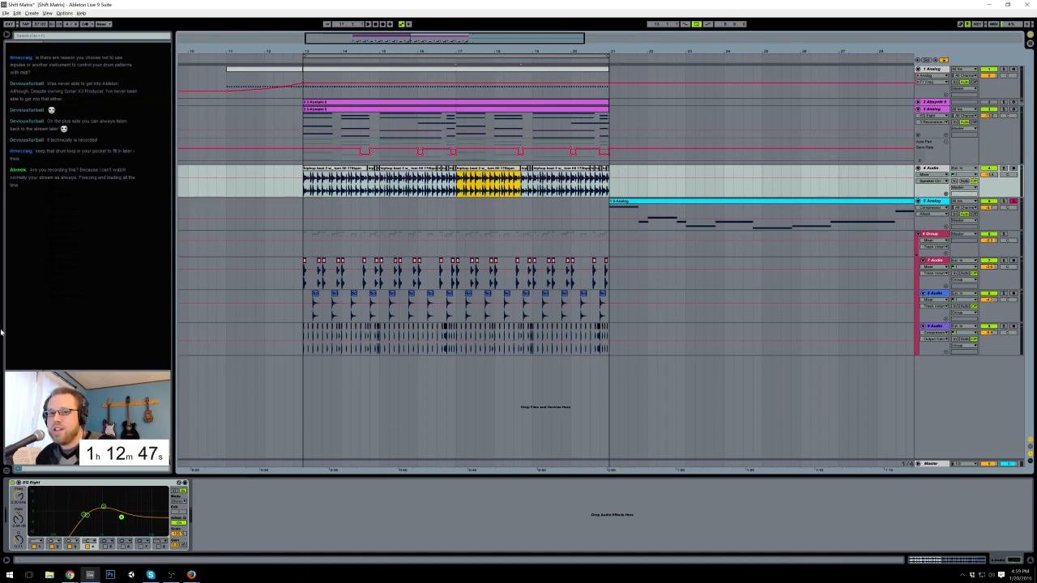
{"action": "left_click", "coordinate": [1002, 169]}
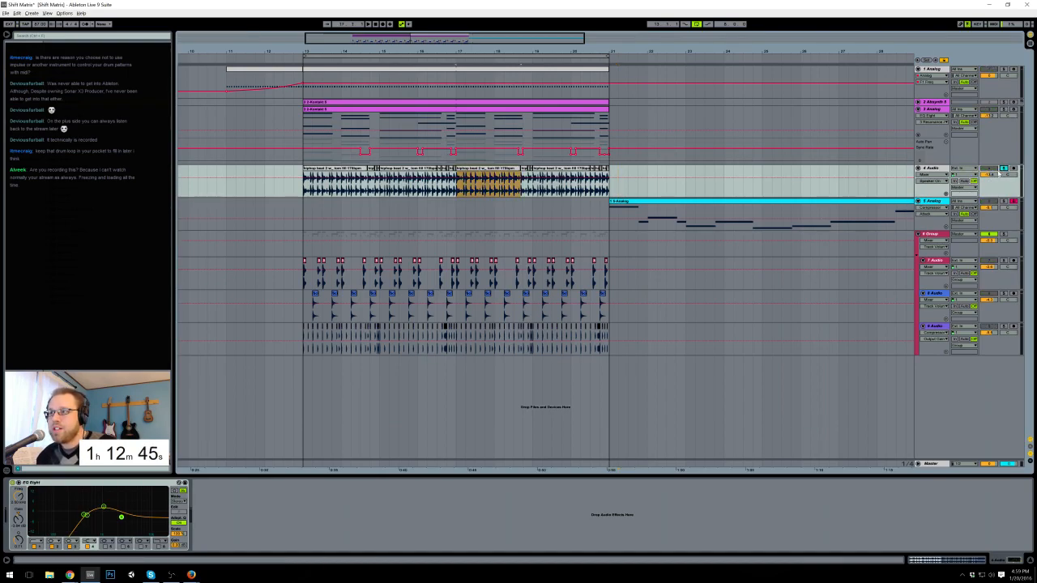
{"action": "key", "text": "space"}
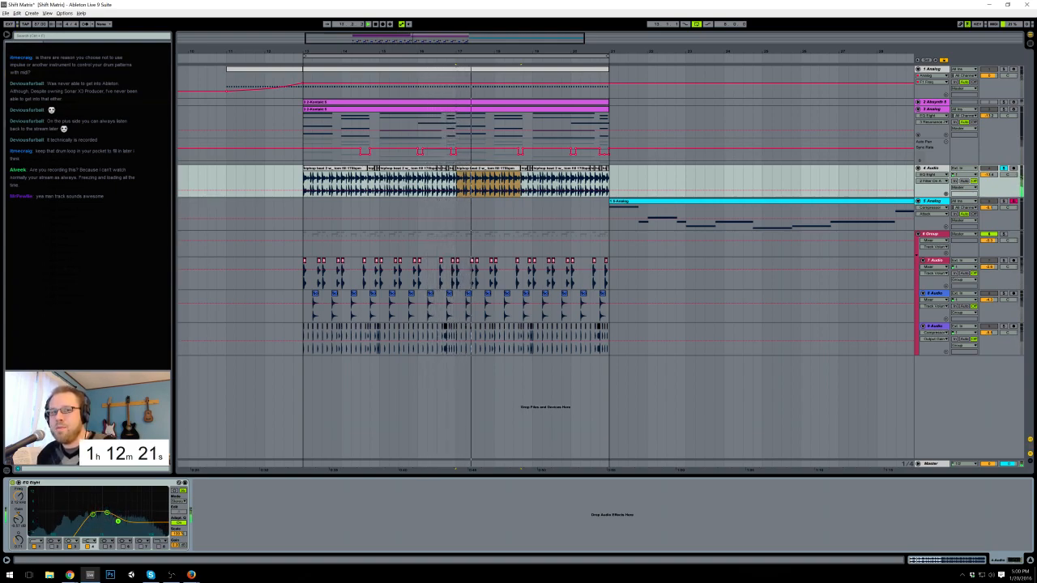
Step: Try an Erosion effect after the EQ Eight on track 4 Audio, and remove it
{"action": "left_click_drag", "start_coordinate": [62, 285], "coordinate": [230, 510]}
{"action": "left_click", "coordinate": [223, 528]}
{"action": "left_click", "coordinate": [203, 527]}
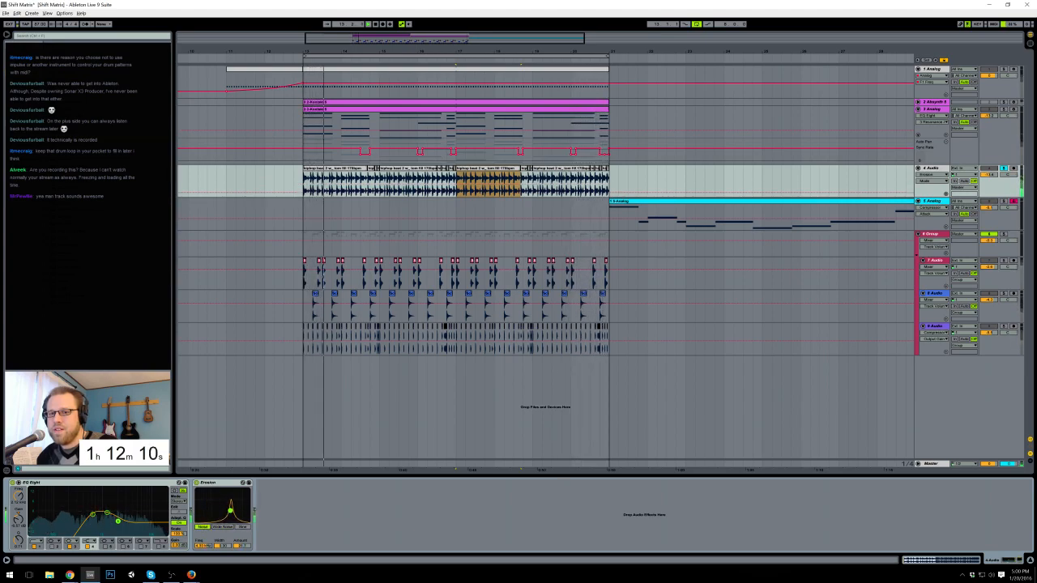
{"action": "left_click", "coordinate": [221, 486]}
{"action": "key", "text": "Delete"}
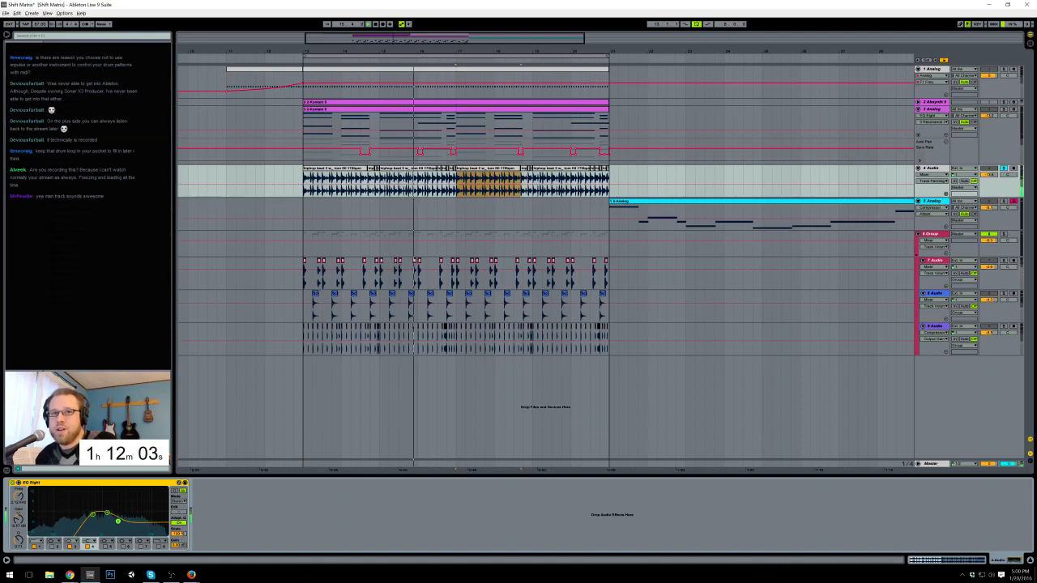
Step: Add Overdrive after the EQ Eight on track 4 Audio and lower the track's volume
{"action": "left_click_drag", "start_coordinate": [71, 267], "coordinate": [226, 549]}
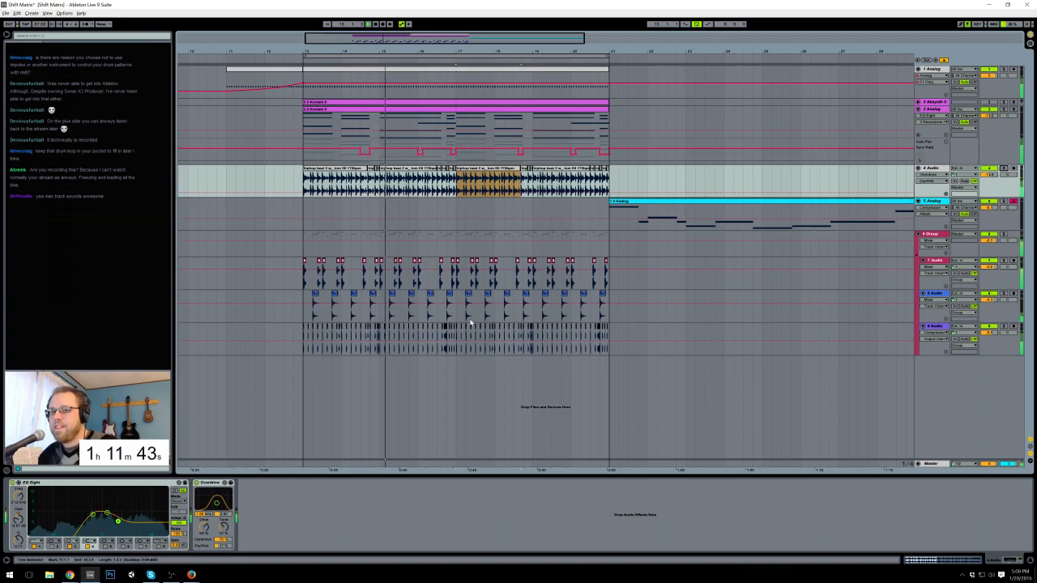
{"action": "left_click_drag", "start_coordinate": [988, 175], "coordinate": [989, 180]}
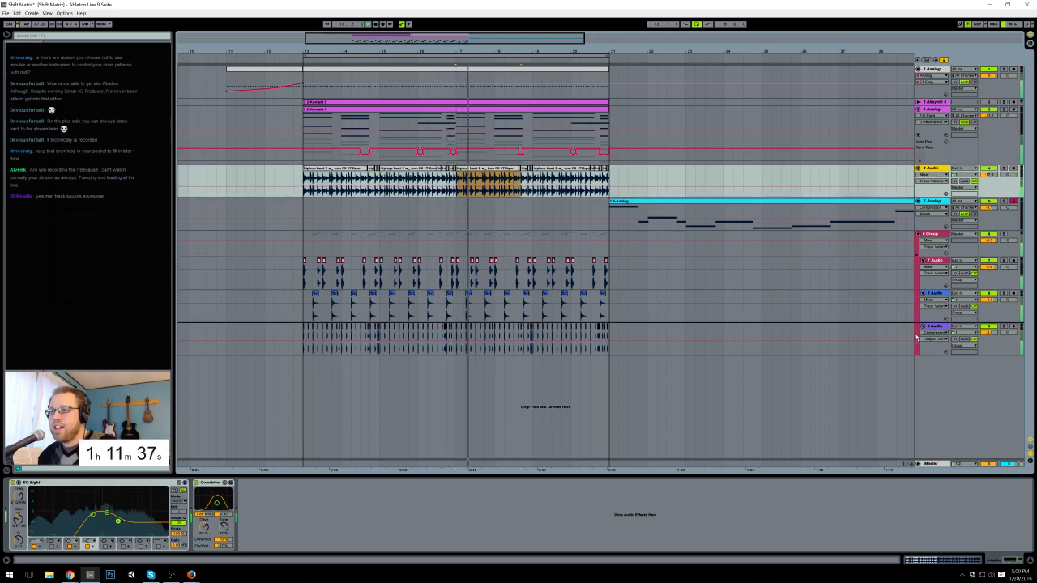
Step: Move the drum loop track below the neighbouring Analog track, directly above the drum group
{"action": "left_click_drag", "start_coordinate": [929, 355], "coordinate": [935, 194]}
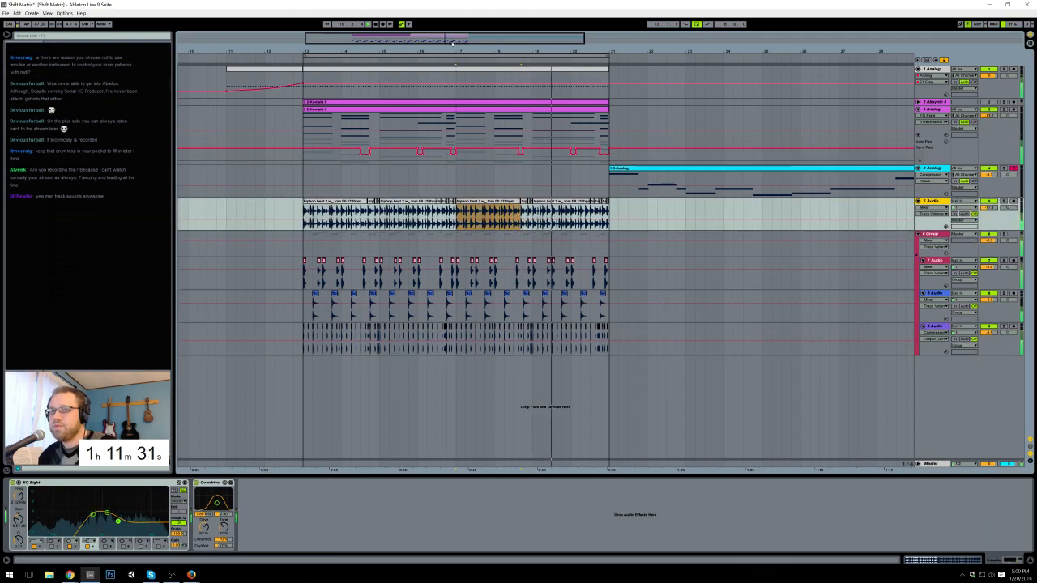
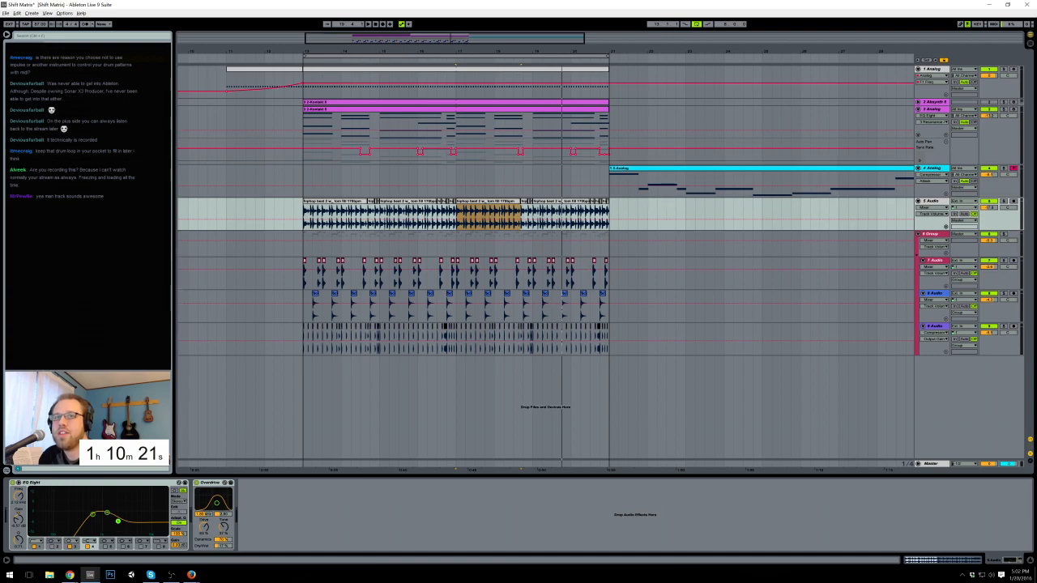
Step: Try the Road Noise field recording with an EQ Eight on a new track from bar 13, and delete that track
{"action": "mouse_move", "coordinate": [164, 236]}
{"action": "left_mouse_down"}
{"action": "mouse_move", "coordinate": [310, 391]}
{"action": "mouse_move", "coordinate": [220, 382]}
{"action": "mouse_move", "coordinate": [205, 368]}
{"action": "mouse_move", "coordinate": [612, 370]}
{"action": "mouse_move", "coordinate": [320, 374]}
{"action": "mouse_move", "coordinate": [345, 364]}
{"action": "left_mouse_up"}
{"action": "left_click", "coordinate": [306, 374]}
{"action": "key", "text": "space"}
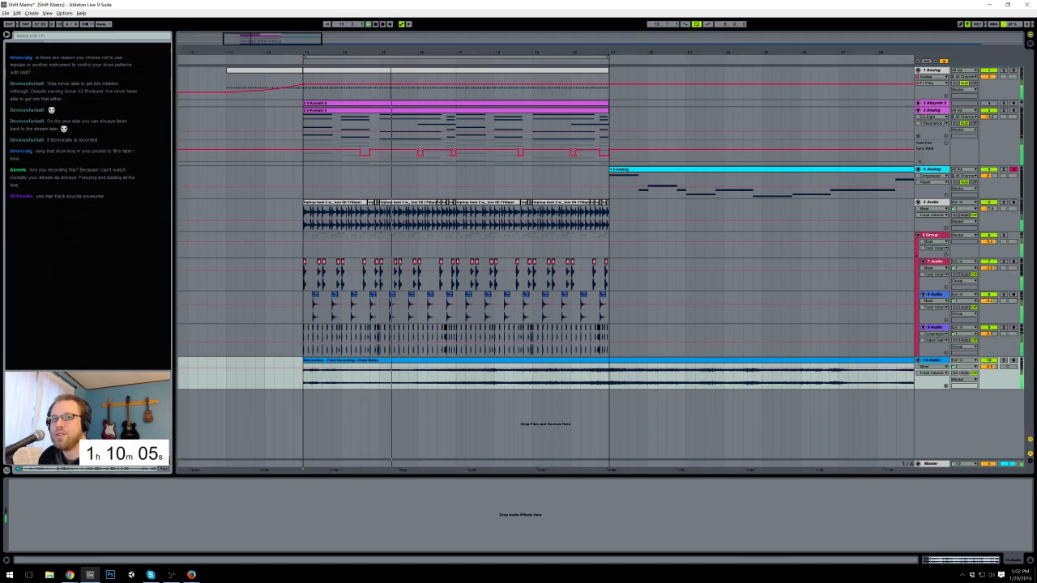
{"action": "left_click_drag", "start_coordinate": [89, 138], "coordinate": [105, 515]}
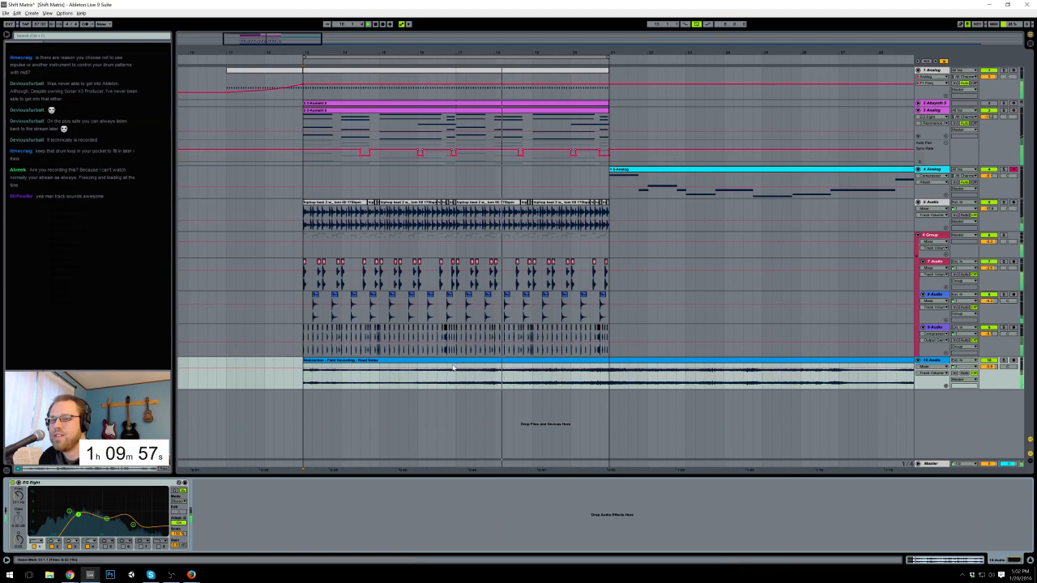
{"action": "key", "text": "space"}
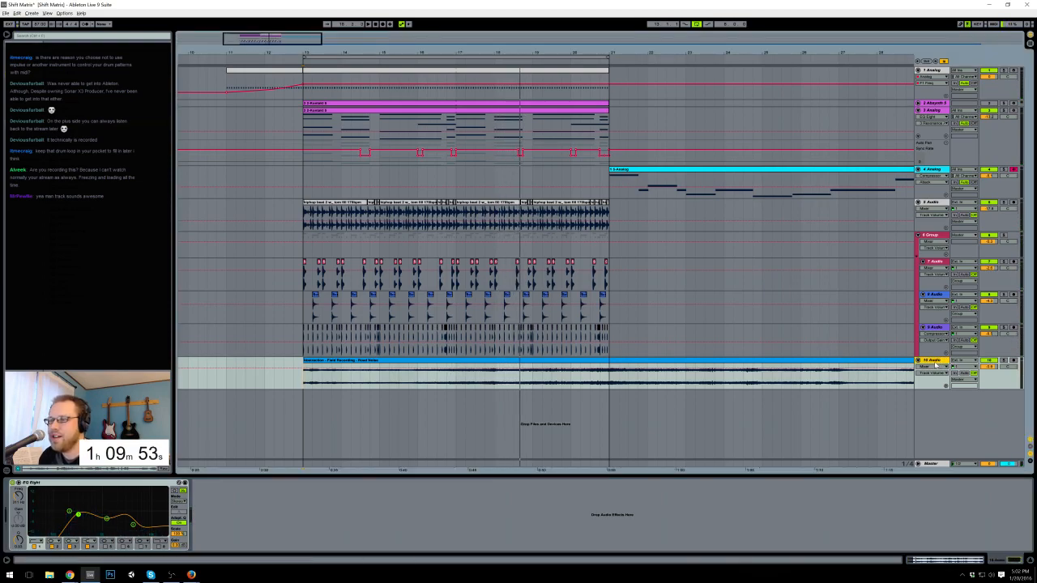
{"action": "key", "text": "Delete"}
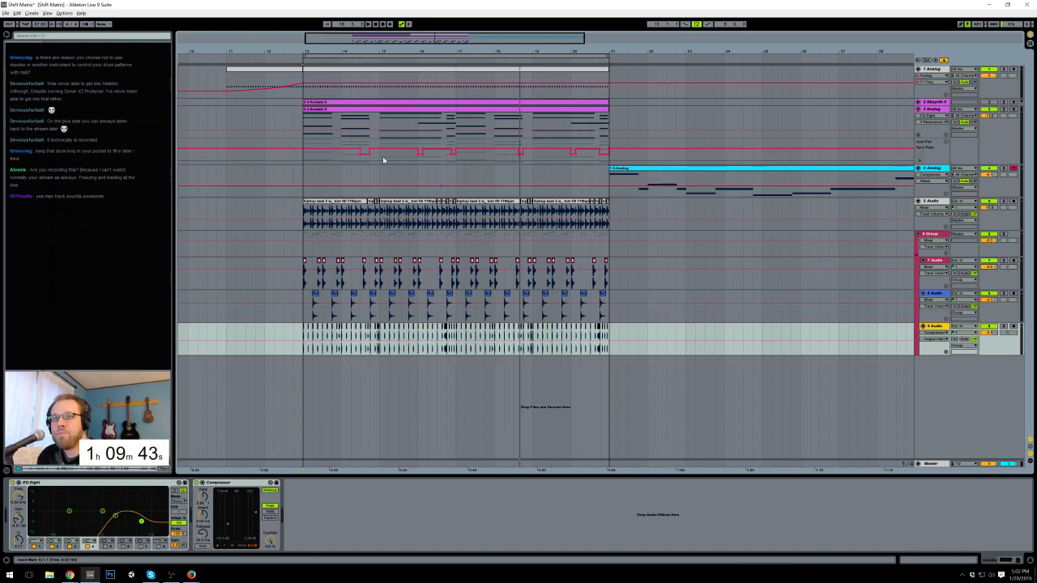
Step: Play the arrangement from bar 11
{"action": "key", "text": "space"}
{"action": "left_click", "coordinate": [227, 60]}
{"action": "left_click", "coordinate": [221, 59]}
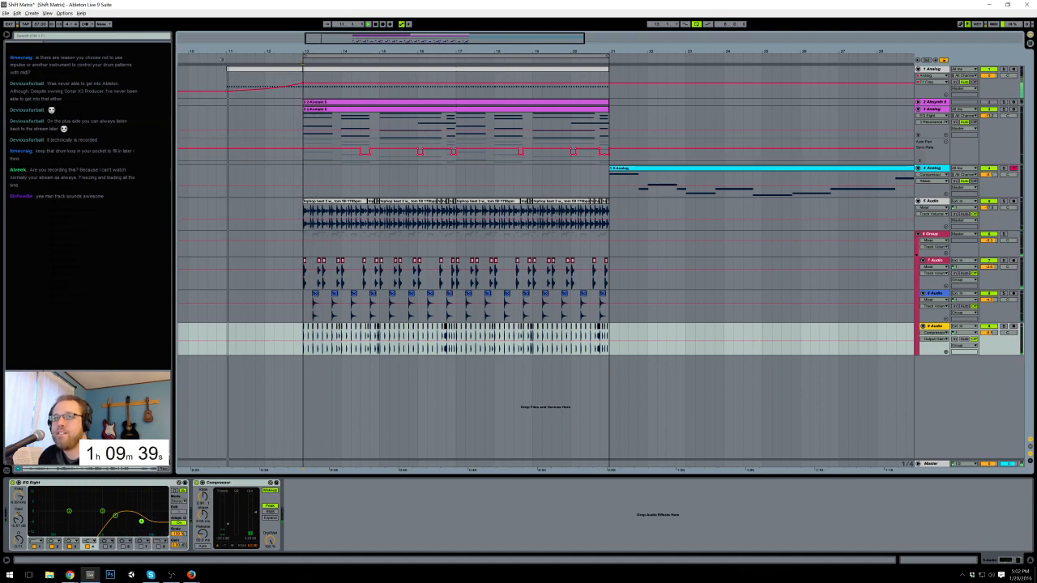
Step: Automate track 1 Analog's F1 Resonance to ramp up from bar 11 to bar 13, and play it
{"action": "left_click", "coordinate": [233, 74]}
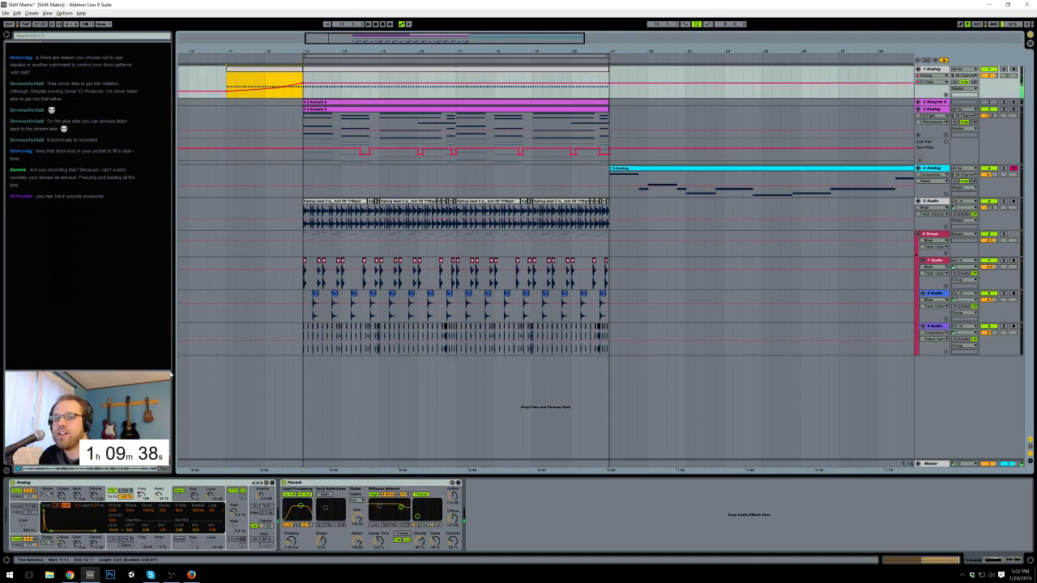
{"action": "left_click", "coordinate": [163, 531]}
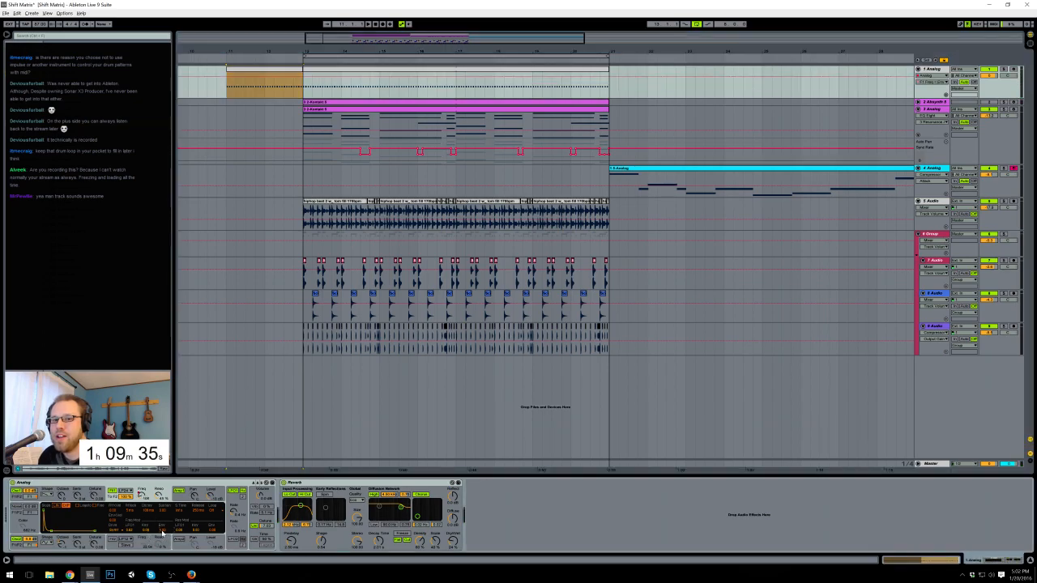
{"action": "left_click", "coordinate": [160, 494]}
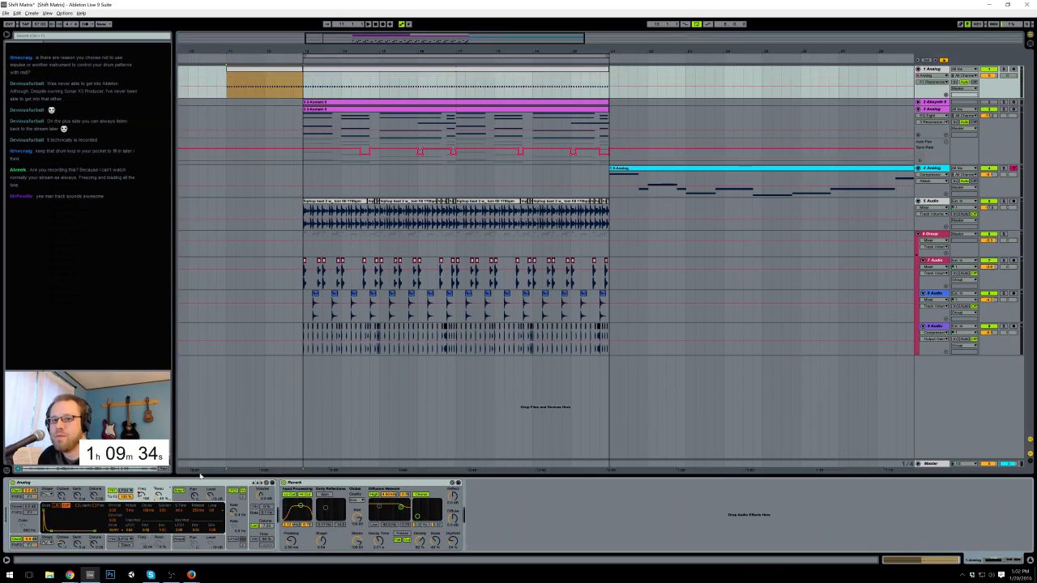
{"action": "left_click", "coordinate": [258, 91]}
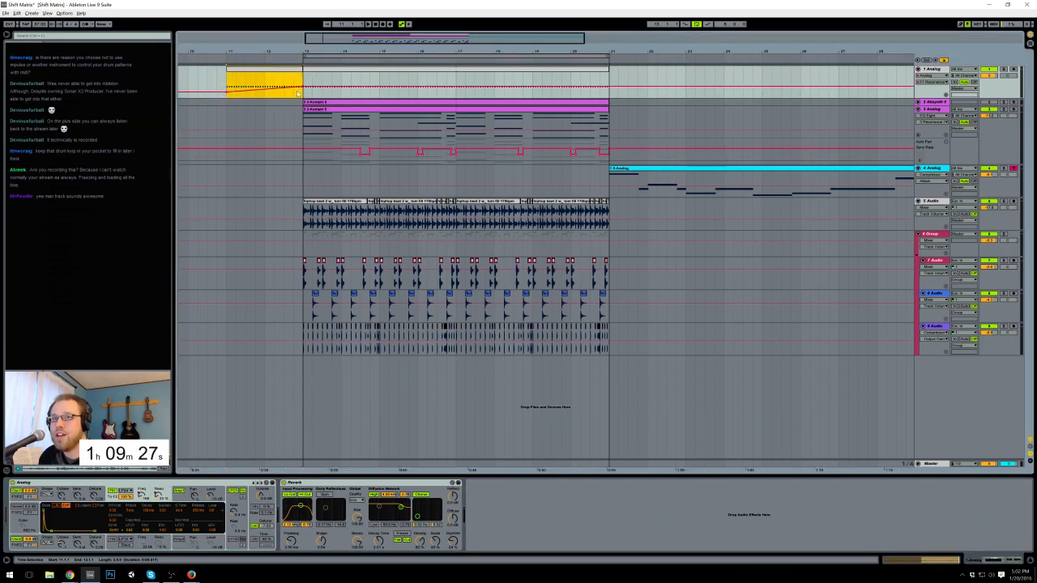
{"action": "left_click", "coordinate": [227, 85]}
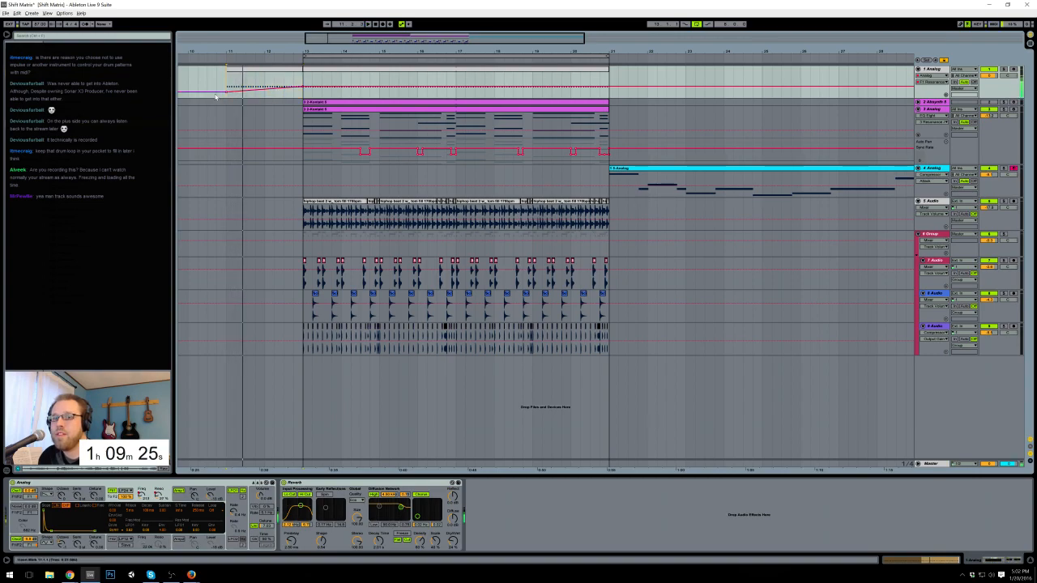
{"action": "left_click_drag", "start_coordinate": [208, 95], "coordinate": [219, 100]}
{"action": "key", "text": "ctrl+z"}
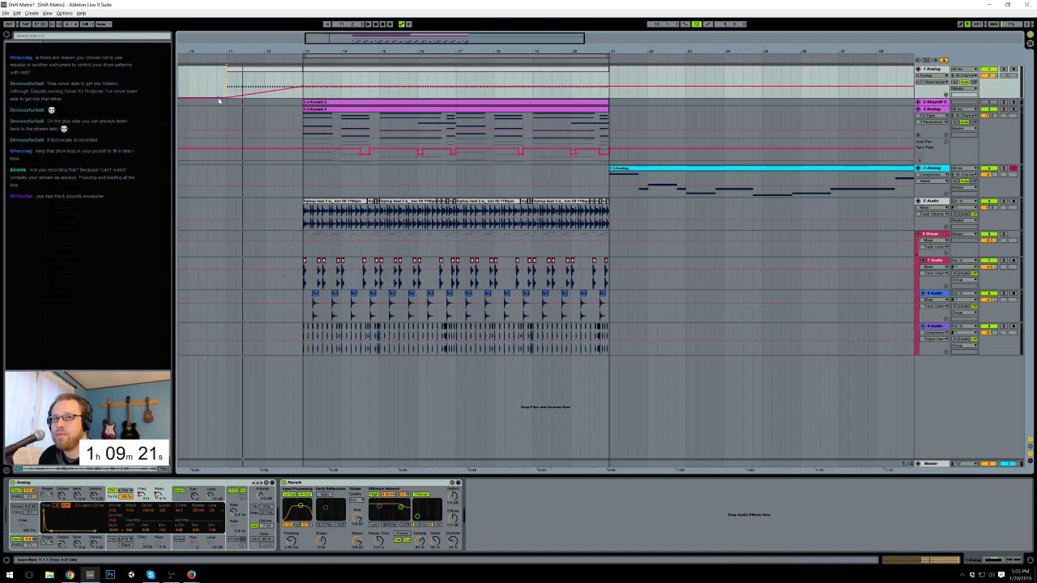
{"action": "key", "text": "ctrl+z"}
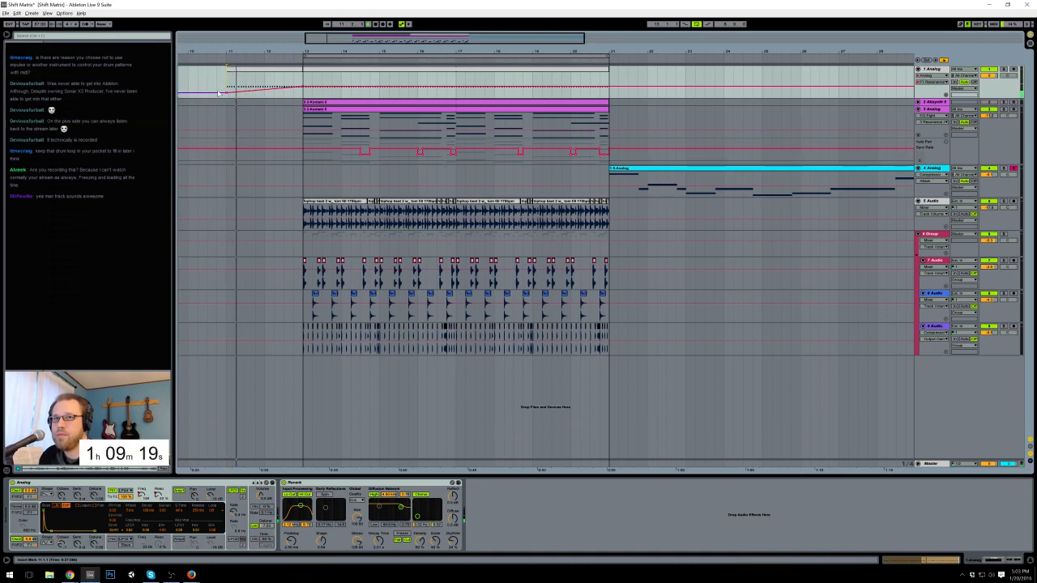
Step: Bend track 1 Analog's F1 Resonance ramp between bars 11 and 13 into a curve, and adjust the drum loop track's volume
{"action": "left_click_drag", "start_coordinate": [258, 93], "coordinate": [259, 102]}
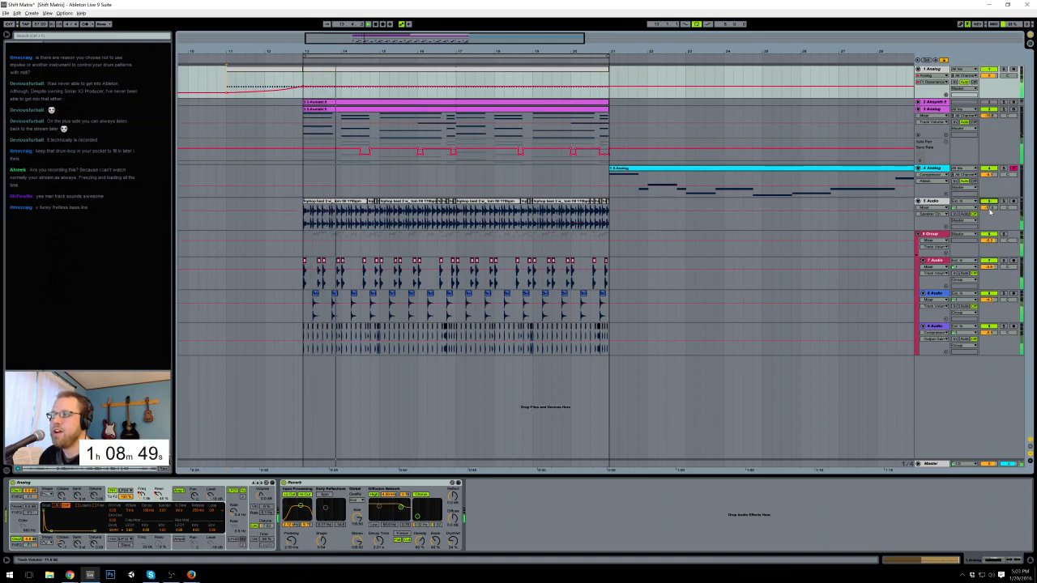
{"action": "left_click_drag", "start_coordinate": [989, 208], "coordinate": [990, 211]}
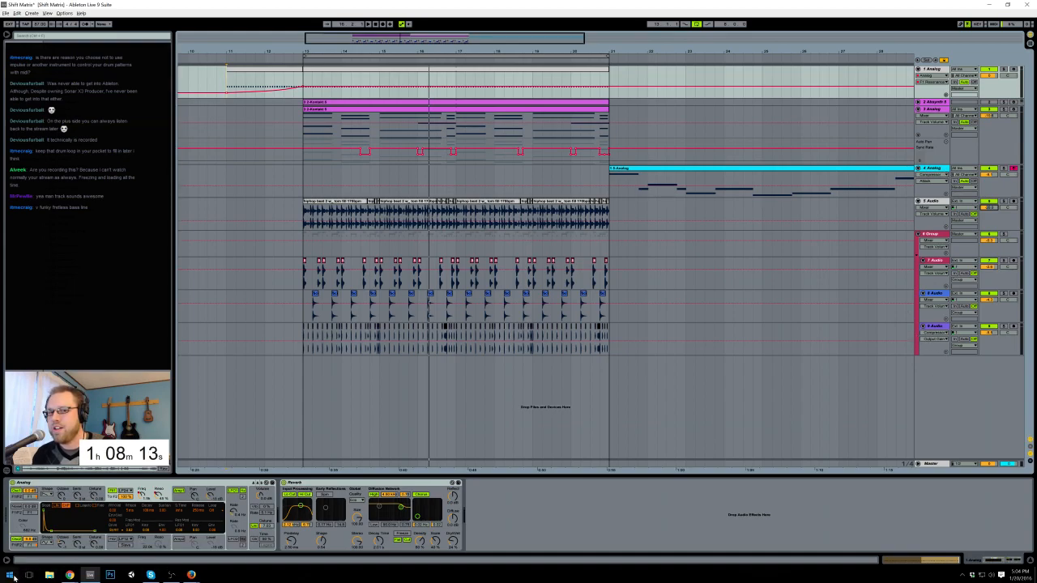
Step: Switch to VoiceMeeter and move its window over the lower part of the arrangement
{"action": "left_click", "coordinate": [961, 575]}
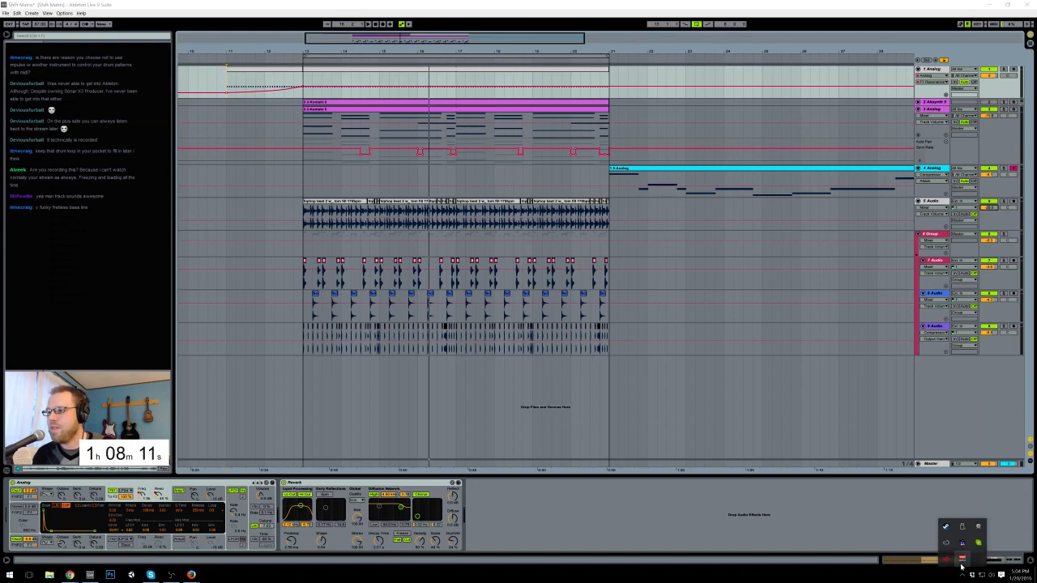
{"action": "left_click", "coordinate": [962, 561]}
{"action": "left_click_drag", "start_coordinate": [593, 169], "coordinate": [720, 233]}
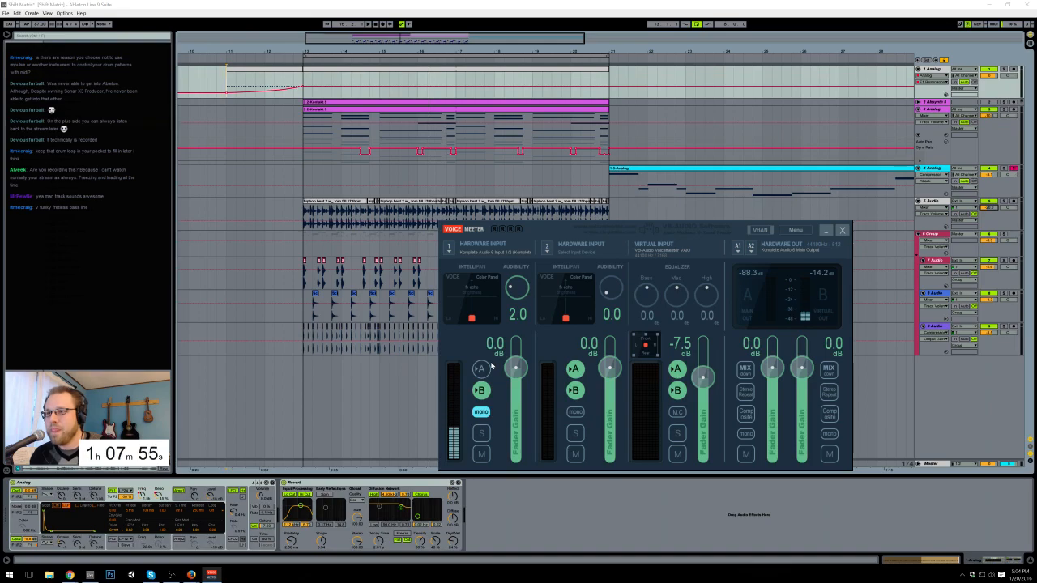
Step: Toggle the virtual input's A and B output routings off and back on
{"action": "left_click", "coordinate": [677, 370]}
{"action": "left_click", "coordinate": [677, 370]}
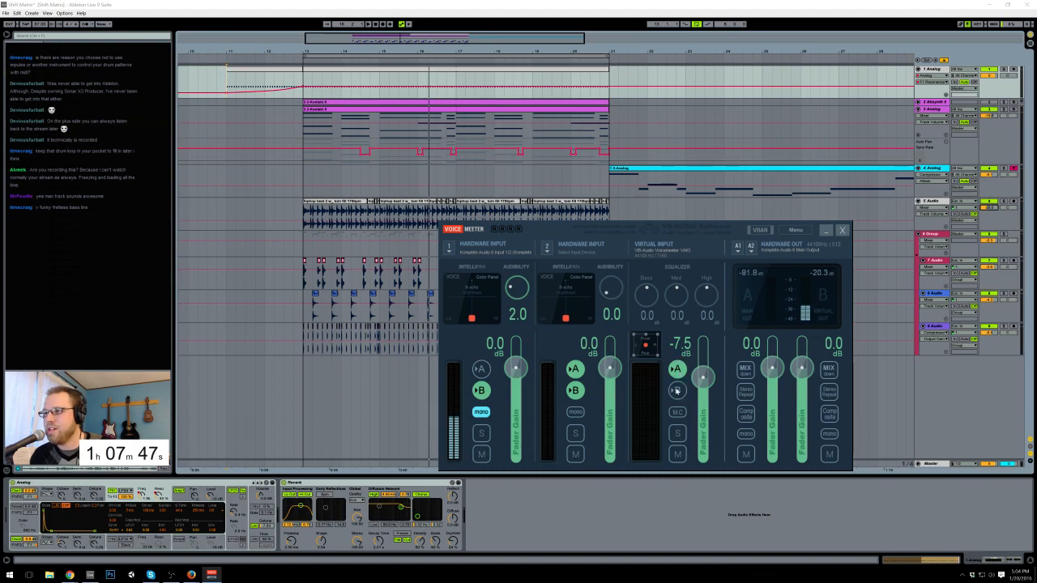
{"action": "left_click", "coordinate": [677, 390]}
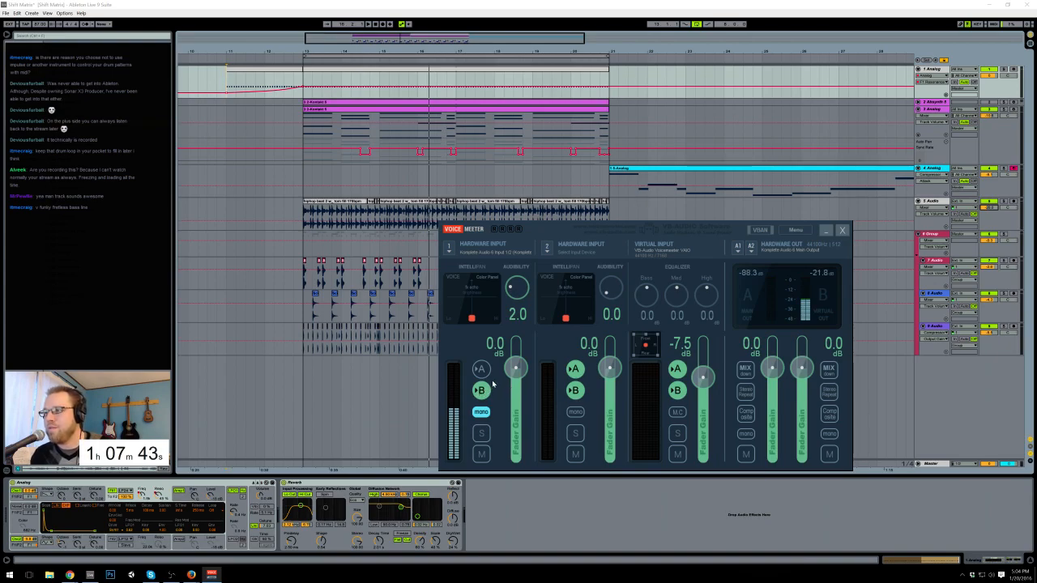
Step: Play the arrangement from bar 13 while turning off the virtual input's B output in VoiceMeeter, then return to Ableton Live
{"action": "left_click", "coordinate": [294, 118]}
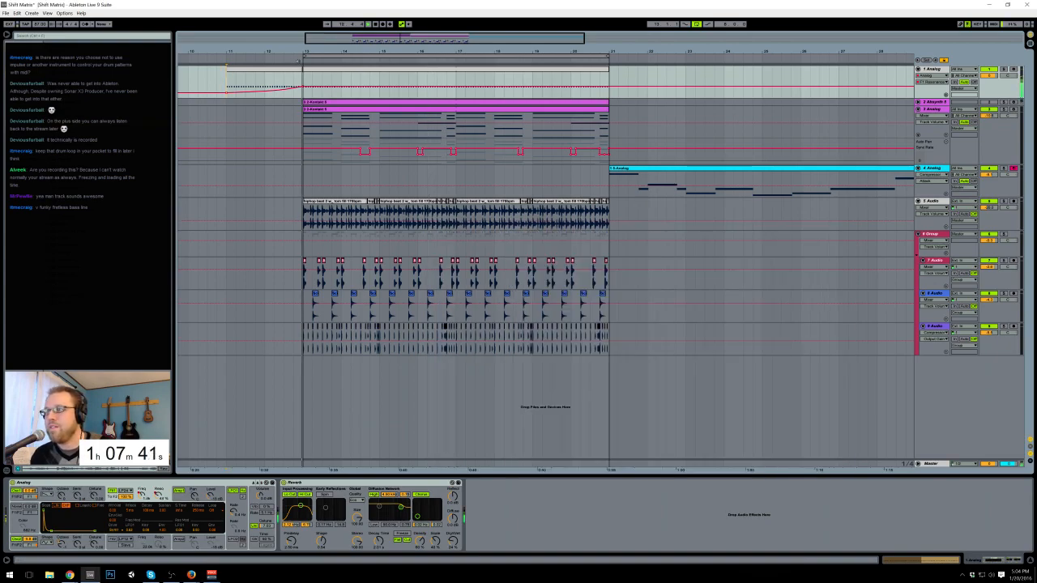
{"action": "left_click", "coordinate": [211, 574]}
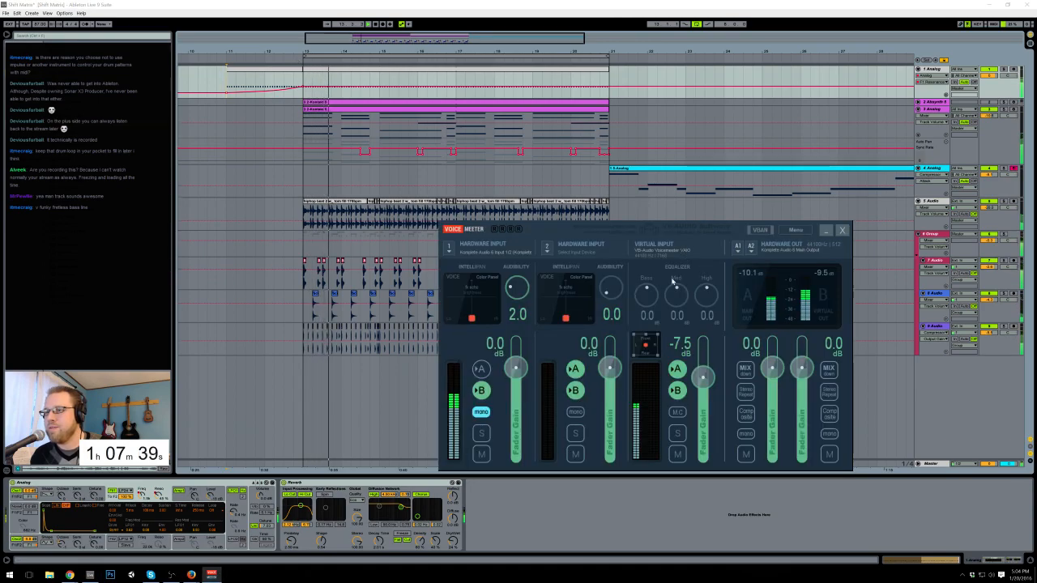
{"action": "left_click", "coordinate": [676, 389]}
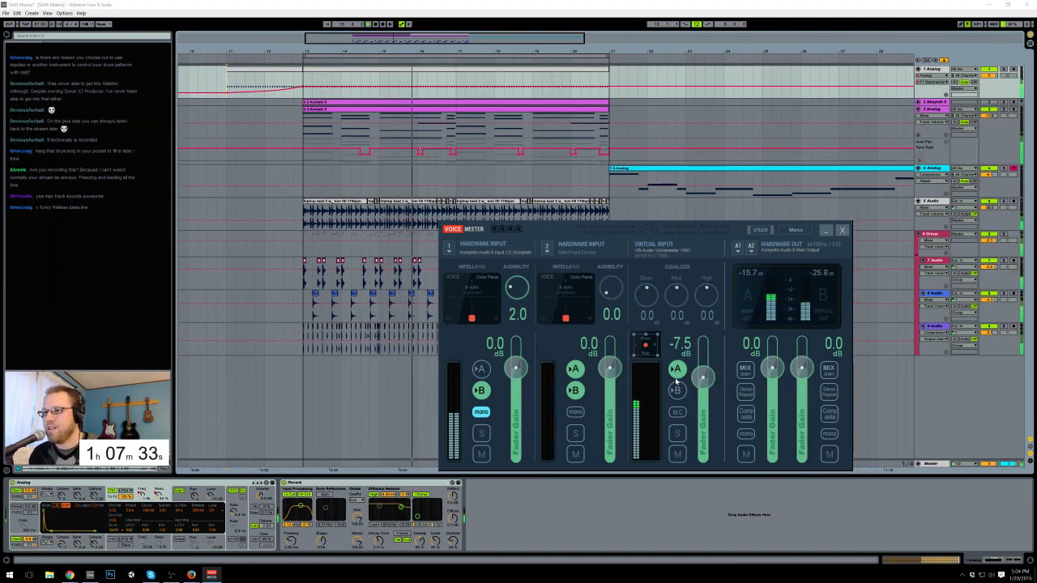
{"action": "left_click", "coordinate": [377, 26]}
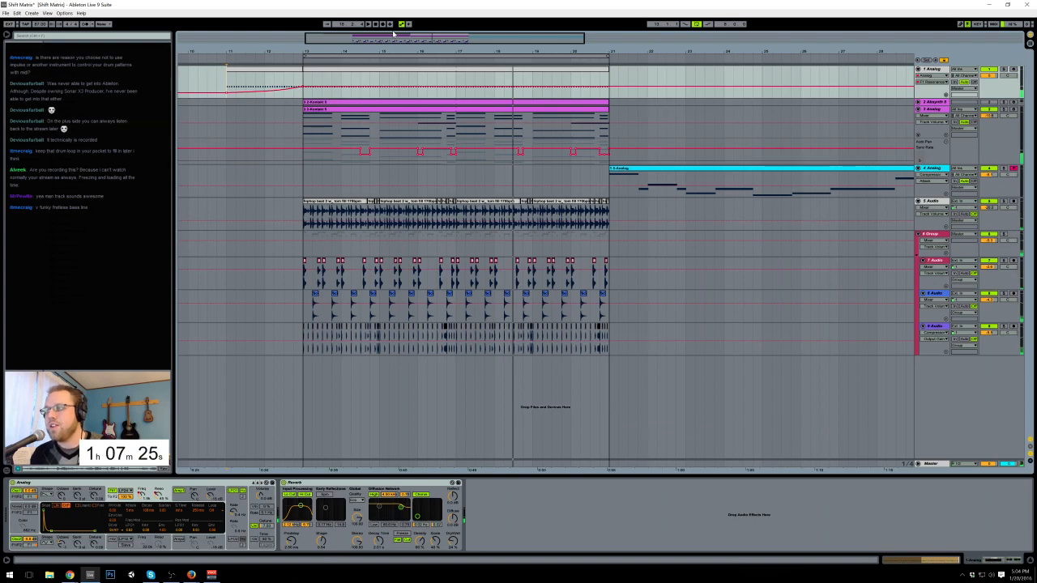
{"action": "left_click", "coordinate": [213, 575]}
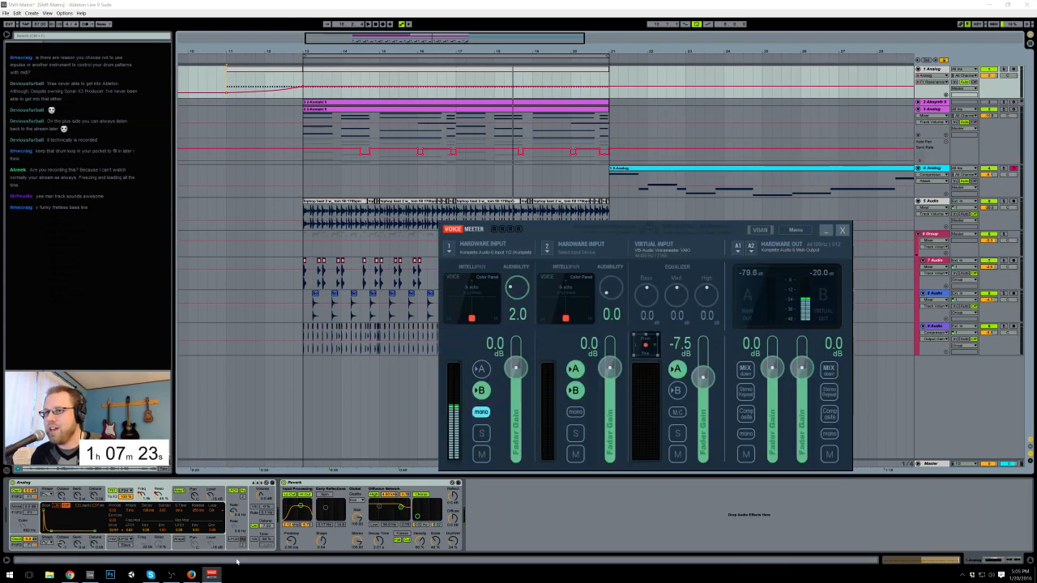
{"action": "left_click", "coordinate": [673, 4]}
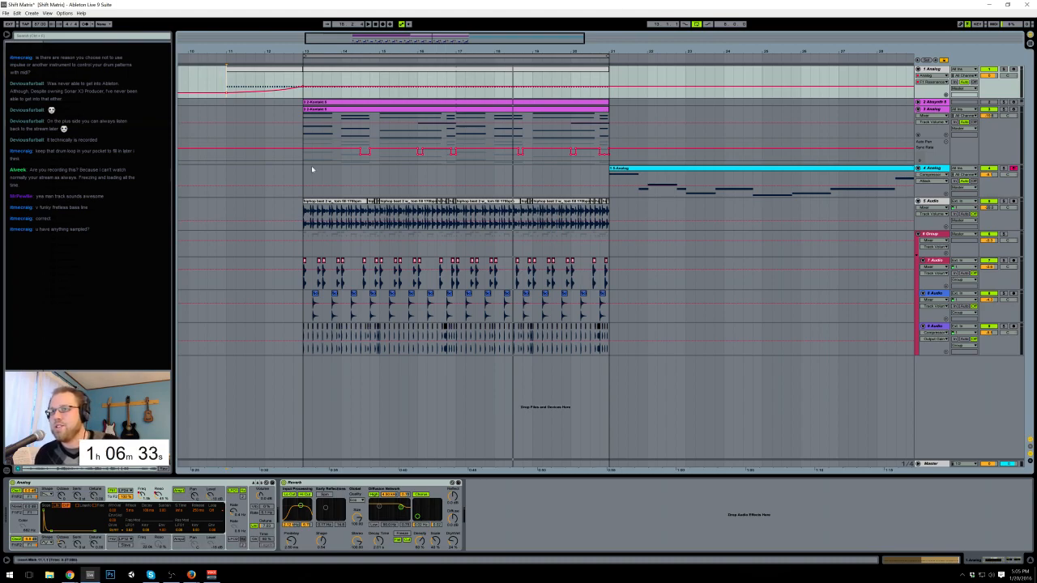
Step: Insert an audio track below track 4 Analog, set the start position to bar 13, and arm the new track for recording
{"action": "left_click", "coordinate": [577, 167]}
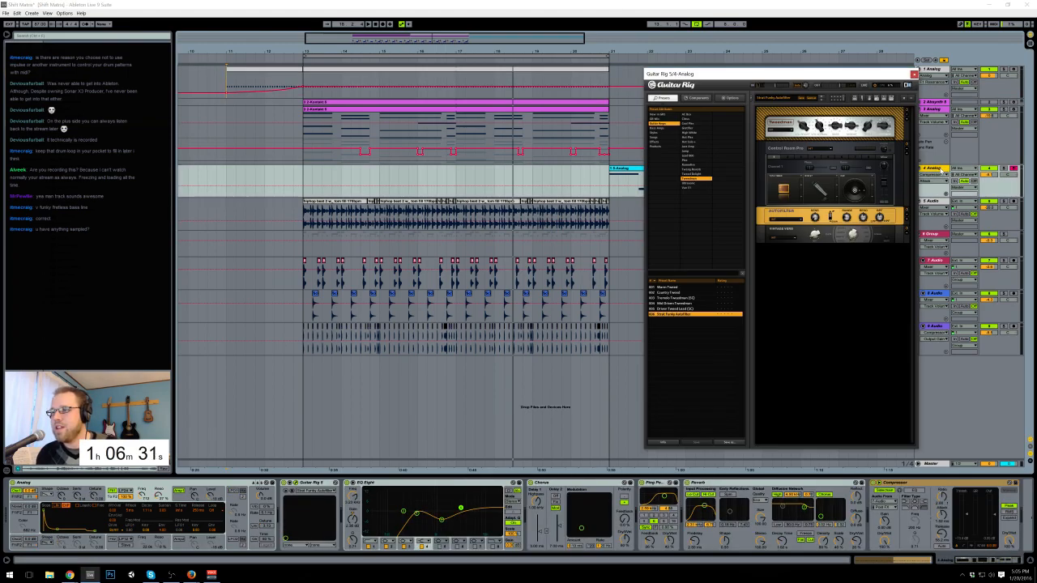
{"action": "key", "text": "ctrl+t"}
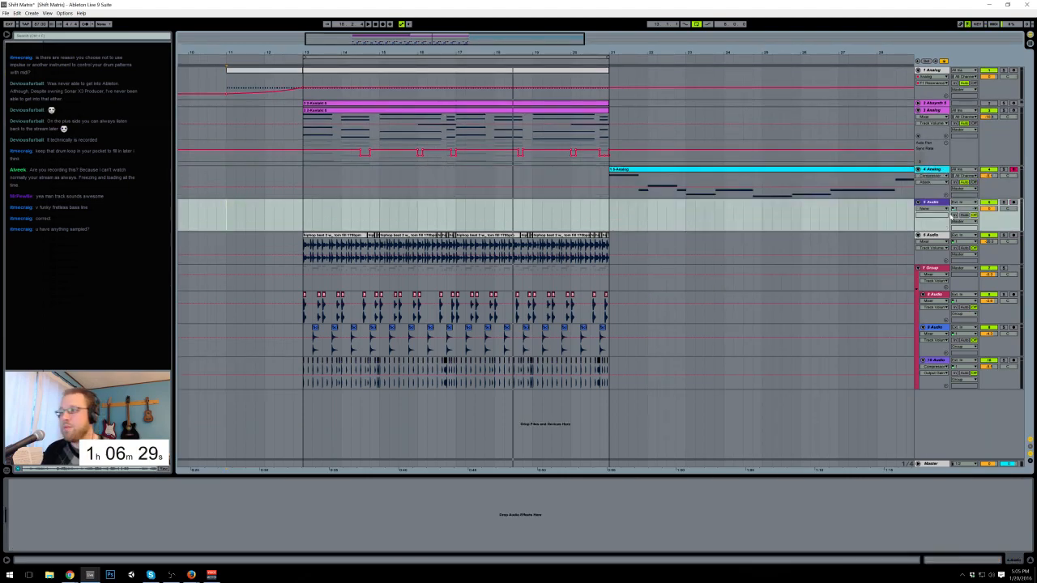
{"action": "left_click", "coordinate": [306, 215]}
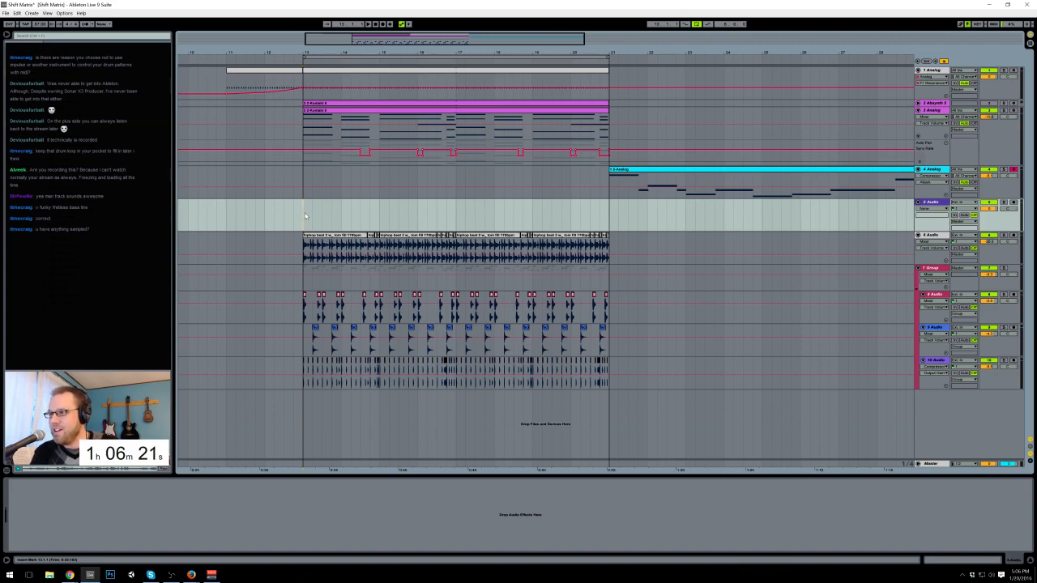
{"action": "key", "text": "space"}
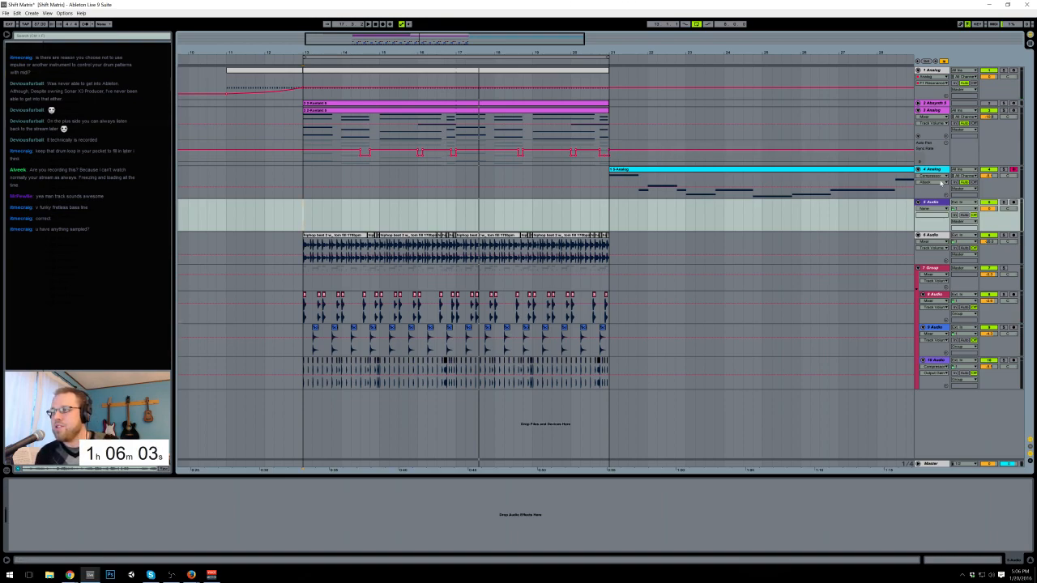
{"action": "left_click", "coordinate": [1012, 203]}
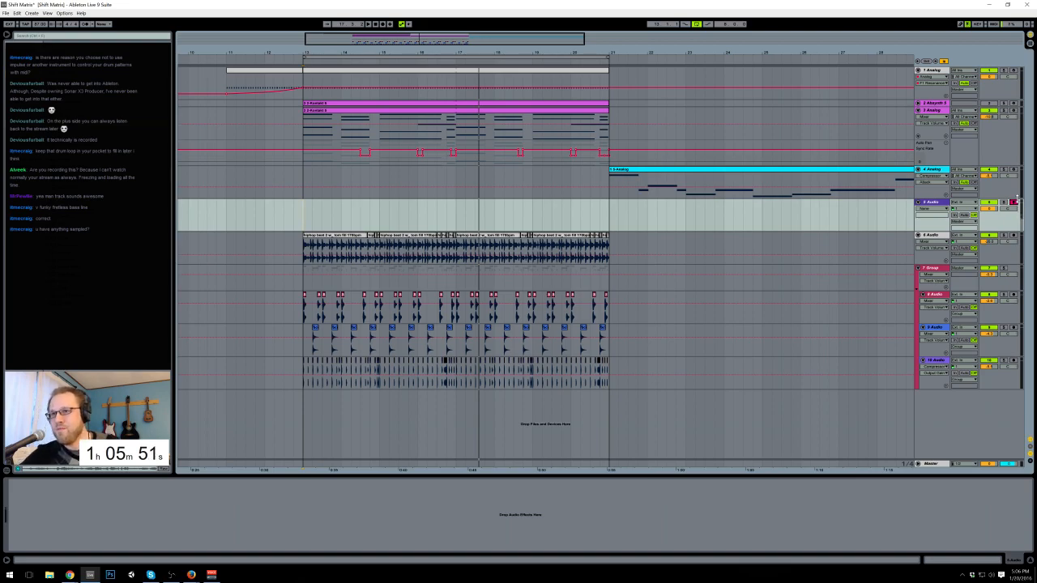
Step: Record a take on track 5 Audio from bar 13 and trim the clip to end at bar 17
{"action": "key", "text": "space"}
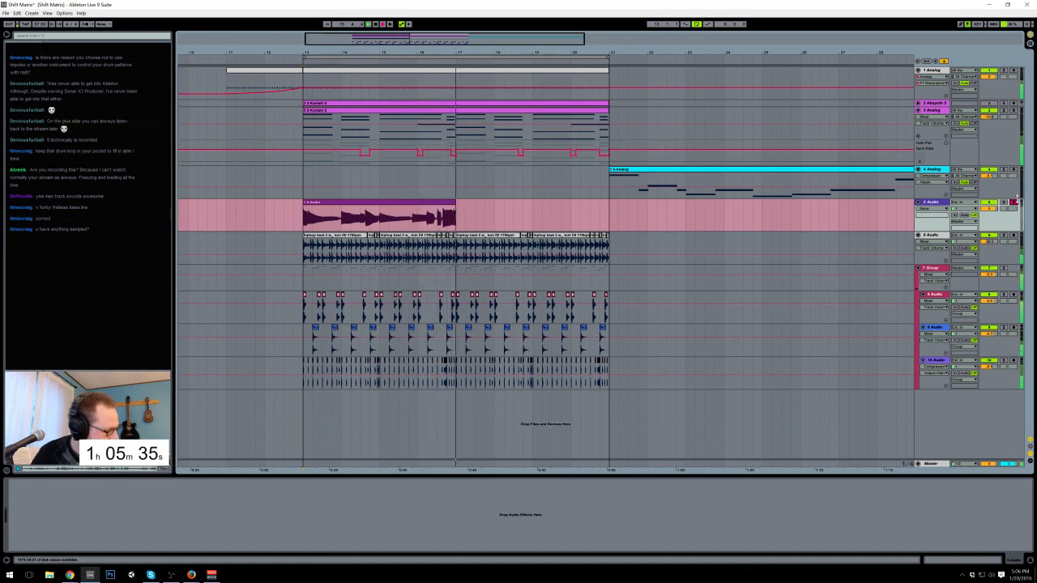
{"action": "key", "text": "space"}
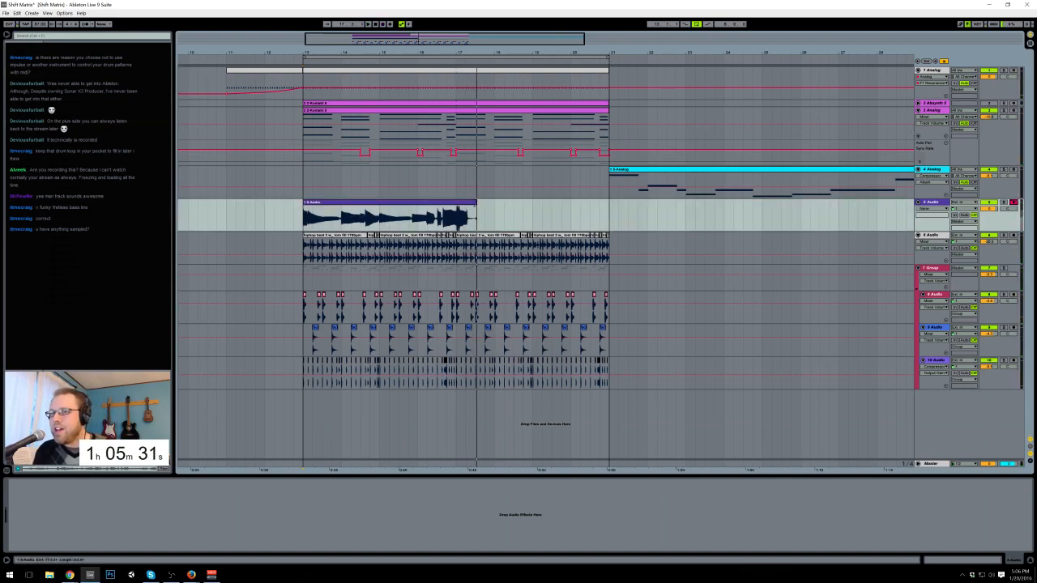
{"action": "left_click_drag", "start_coordinate": [475, 203], "coordinate": [455, 203]}
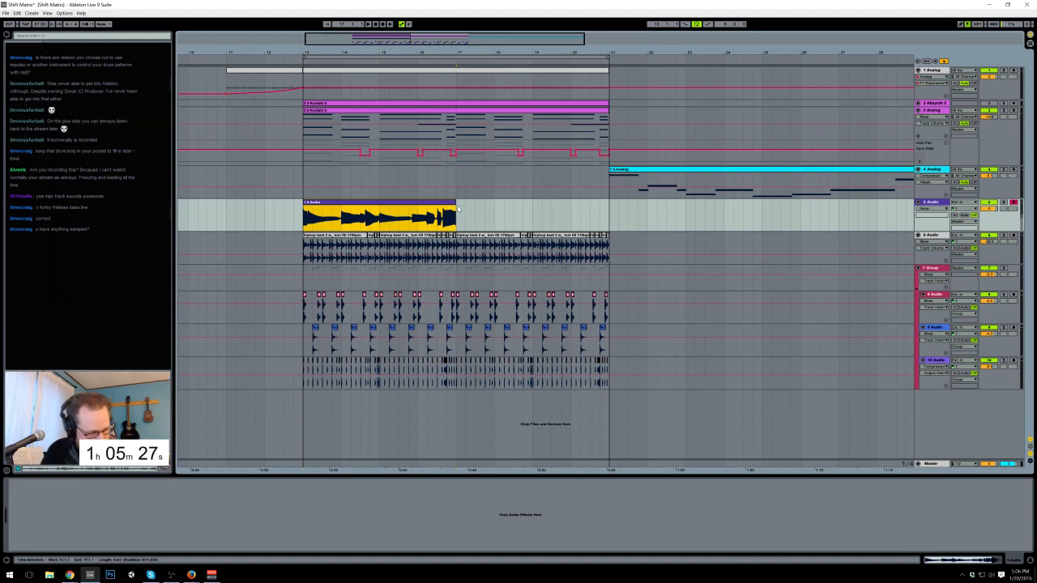
{"action": "left_click", "coordinate": [211, 575]}
{"action": "left_click", "coordinate": [619, 3]}
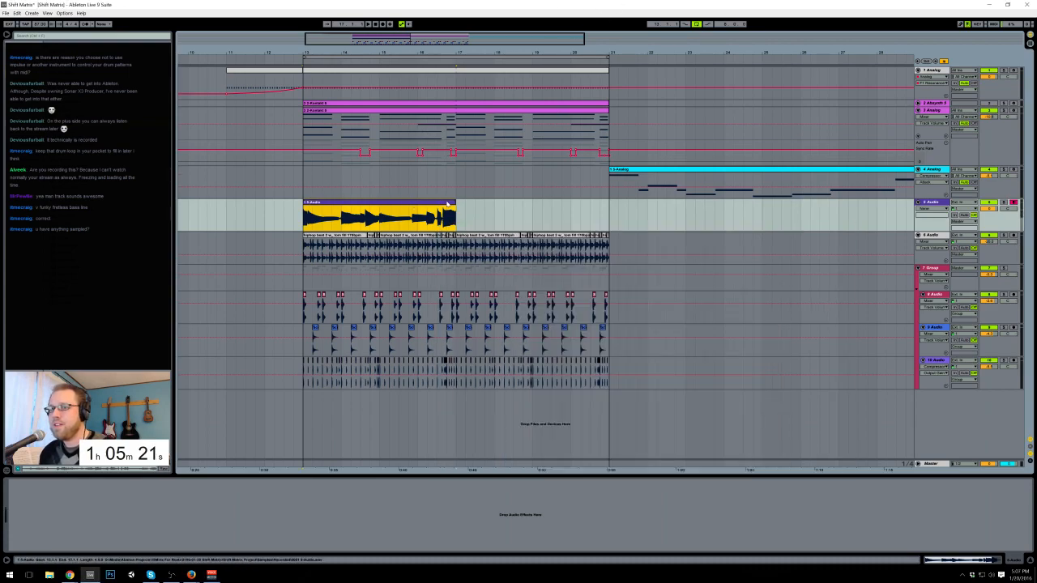
Step: Turn on looping for the recorded clip on track 5 Audio and extend it to bar 21
{"action": "double_click", "coordinate": [446, 204]}
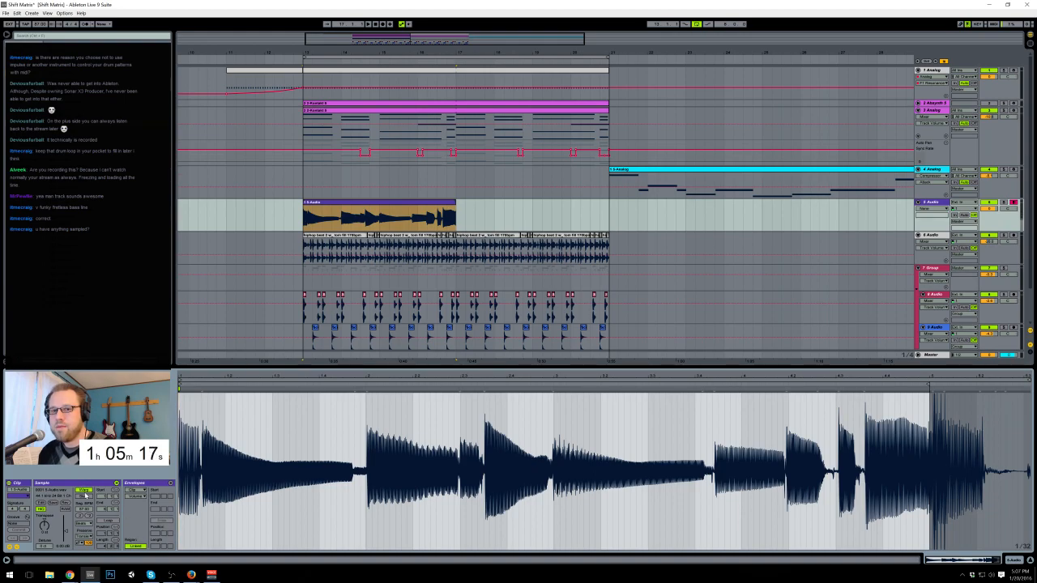
{"action": "left_click", "coordinate": [85, 491]}
{"action": "left_click", "coordinate": [85, 491]}
{"action": "left_click", "coordinate": [114, 521]}
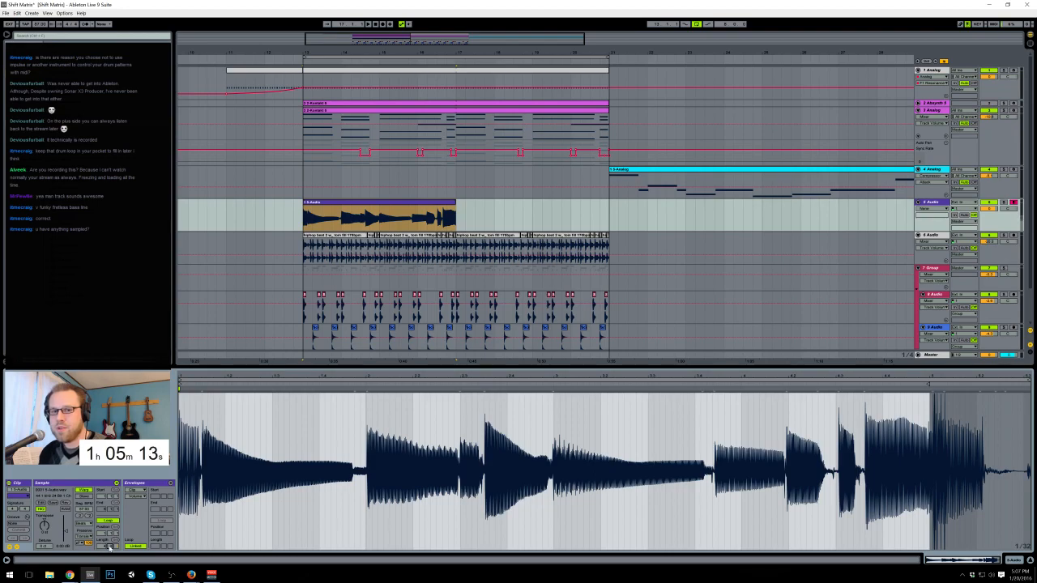
{"action": "key", "text": "space"}
{"action": "left_click_drag", "start_coordinate": [455, 210], "coordinate": [609, 211]}
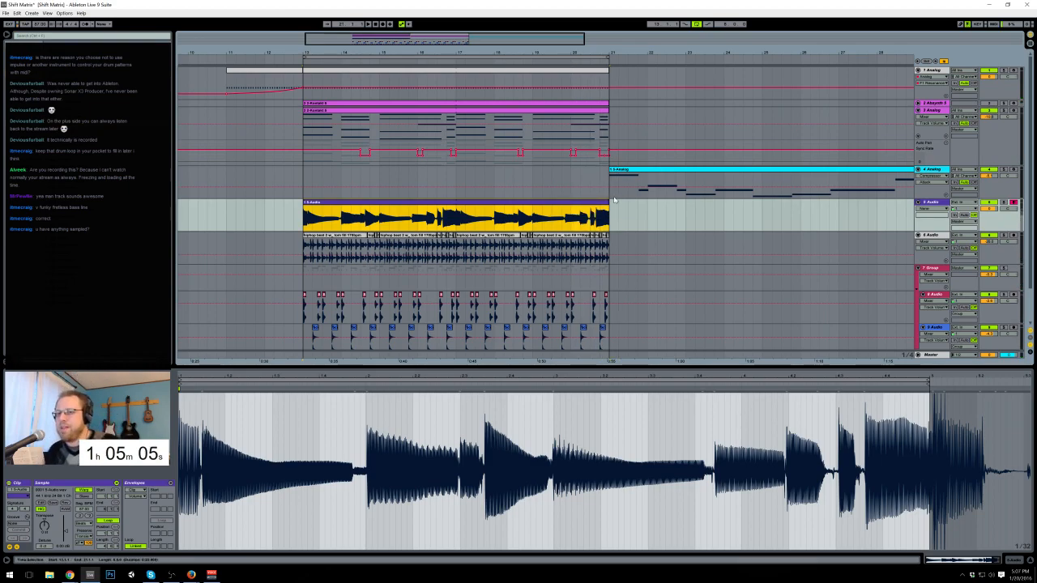
Step: Place warp markers in the recorded clip to align its notes with the grid at 2.3, 2.3.3 and 3
{"action": "left_click_drag", "start_coordinate": [636, 377], "coordinate": [296, 407]}
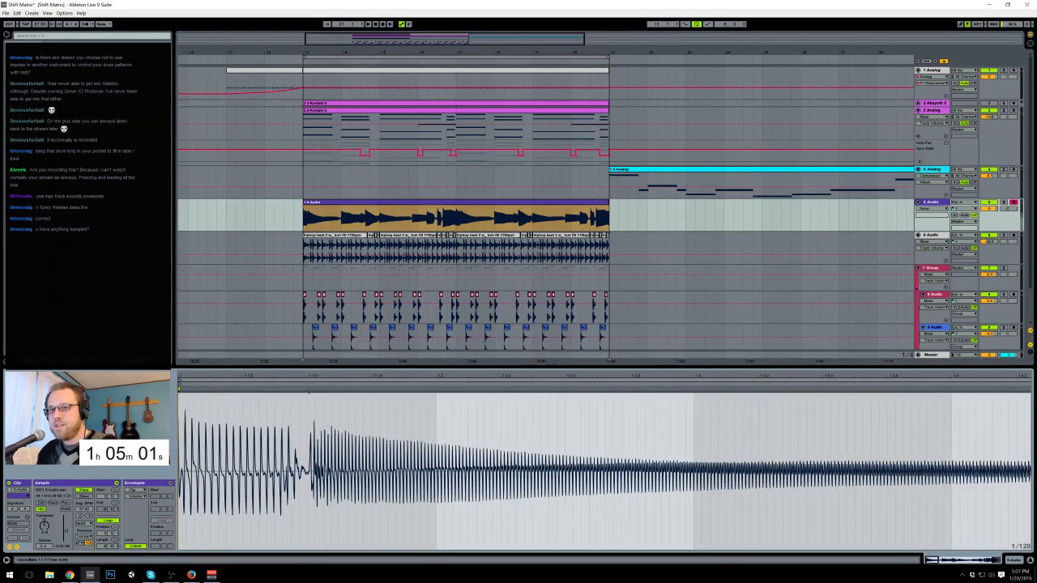
{"action": "left_click_drag", "start_coordinate": [489, 389], "coordinate": [645, 398]}
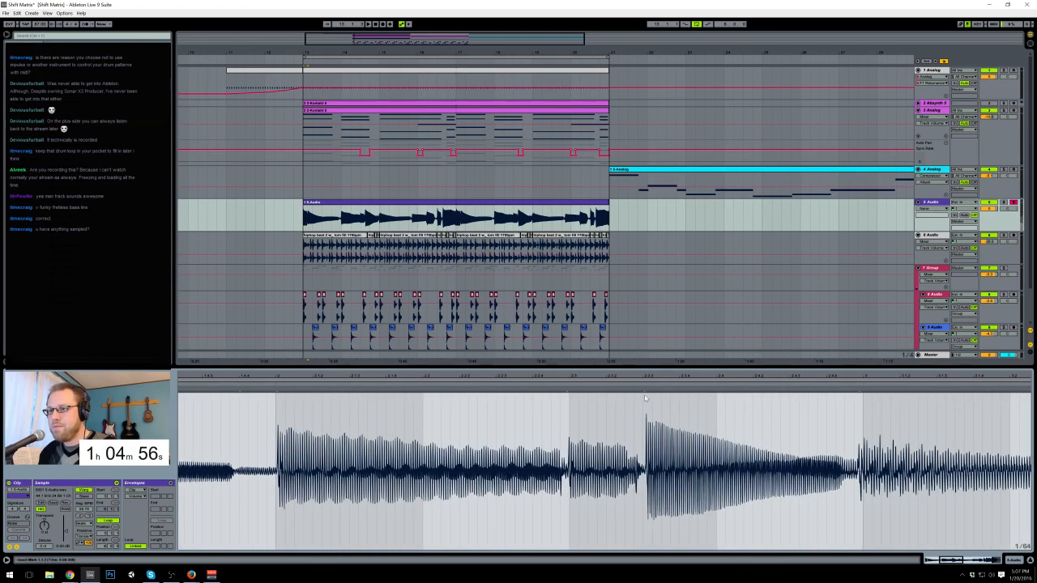
{"action": "left_click", "coordinate": [566, 393]}
{"action": "left_click_drag", "start_coordinate": [567, 389], "coordinate": [569, 389]}
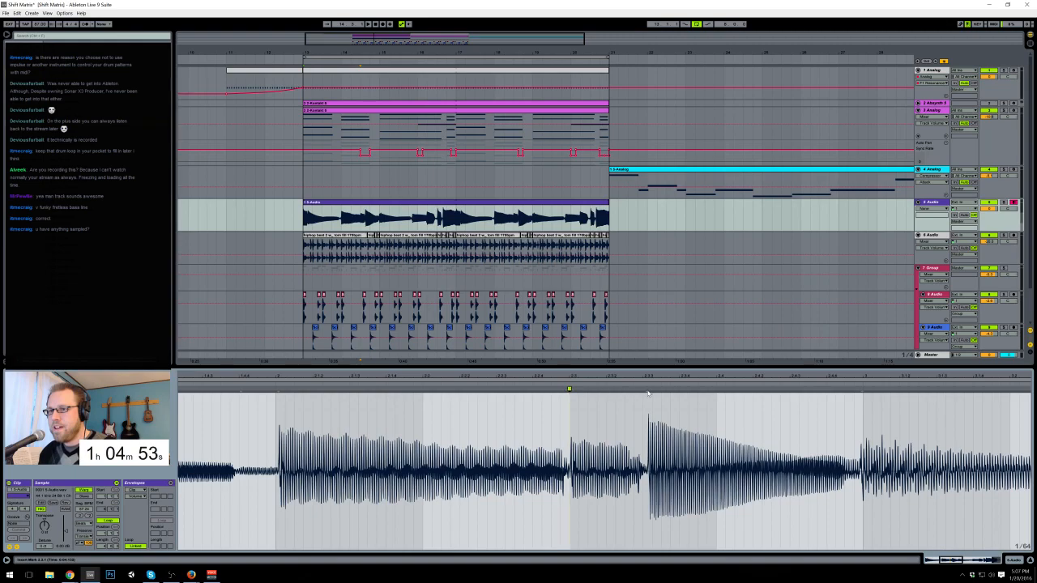
{"action": "left_click_drag", "start_coordinate": [647, 391], "coordinate": [643, 391]}
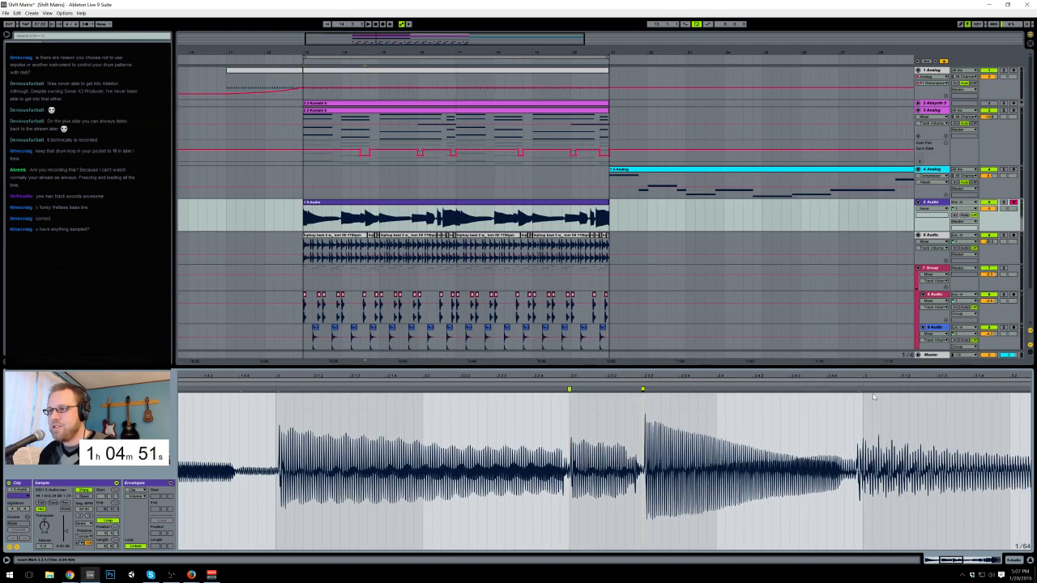
{"action": "left_click_drag", "start_coordinate": [859, 389], "coordinate": [863, 390]}
Step: Warp the clip's remaining notes onto the grid from 3.4.3 through the end of bar 4, and play it back
{"action": "mouse_move", "coordinate": [891, 429]}
{"action": "left_mouse_down"}
{"action": "mouse_move", "coordinate": [388, 426]}
{"action": "mouse_move", "coordinate": [211, 378]}
{"action": "left_mouse_up"}
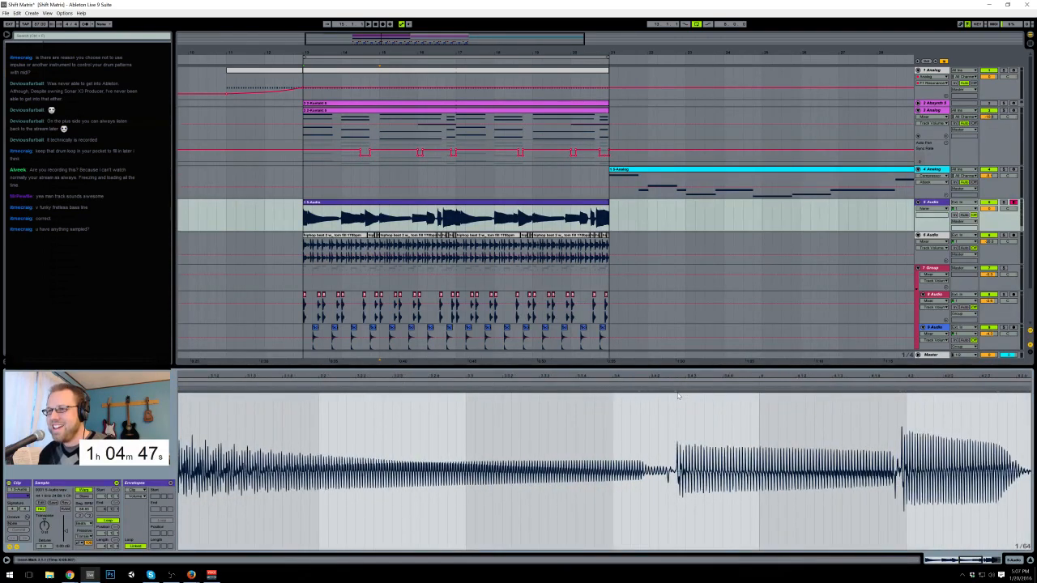
{"action": "left_click_drag", "start_coordinate": [676, 391], "coordinate": [686, 391]}
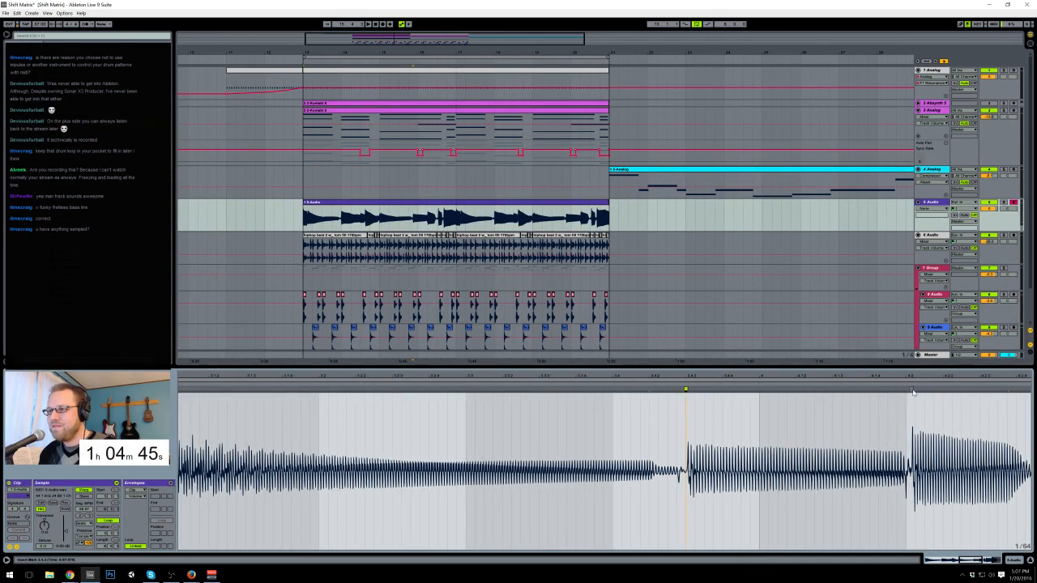
{"action": "mouse_move", "coordinate": [912, 391]}
{"action": "left_mouse_down"}
{"action": "mouse_move", "coordinate": [925, 352]}
{"action": "mouse_move", "coordinate": [795, 332]}
{"action": "mouse_move", "coordinate": [849, 337]}
{"action": "left_mouse_up"}
{"action": "left_click_drag", "start_coordinate": [899, 390], "coordinate": [932, 389]}
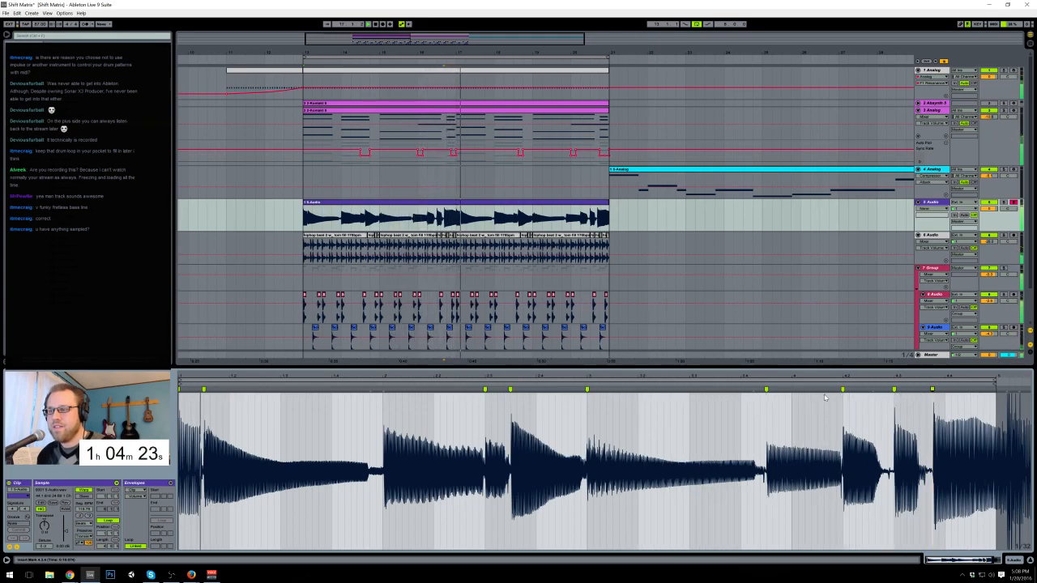
Step: Insert a MIDI track below track 5 Audio and create an empty MIDI clip on it from bar 13 to bar 17
{"action": "left_click", "coordinate": [617, 209]}
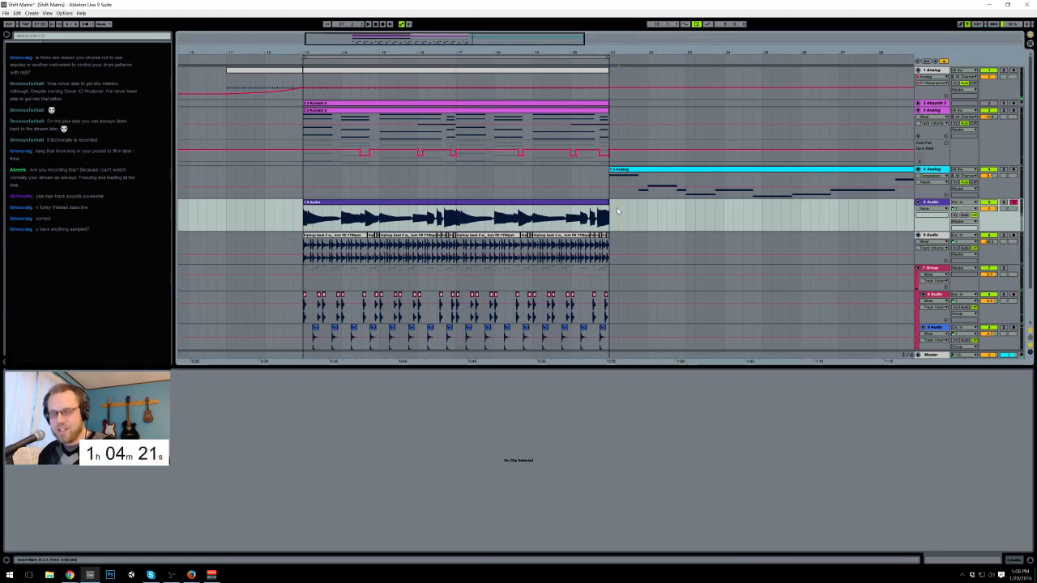
{"action": "key", "text": "ctrl+shift+t"}
{"action": "left_click_drag", "start_coordinate": [305, 257], "coordinate": [456, 257]}
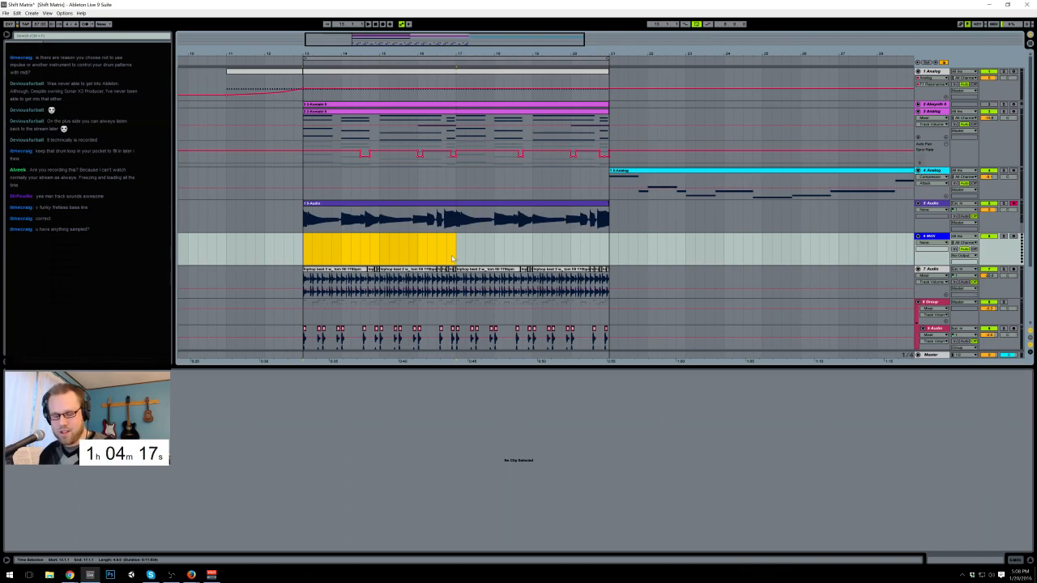
{"action": "key", "text": "ctrl+shift+m"}
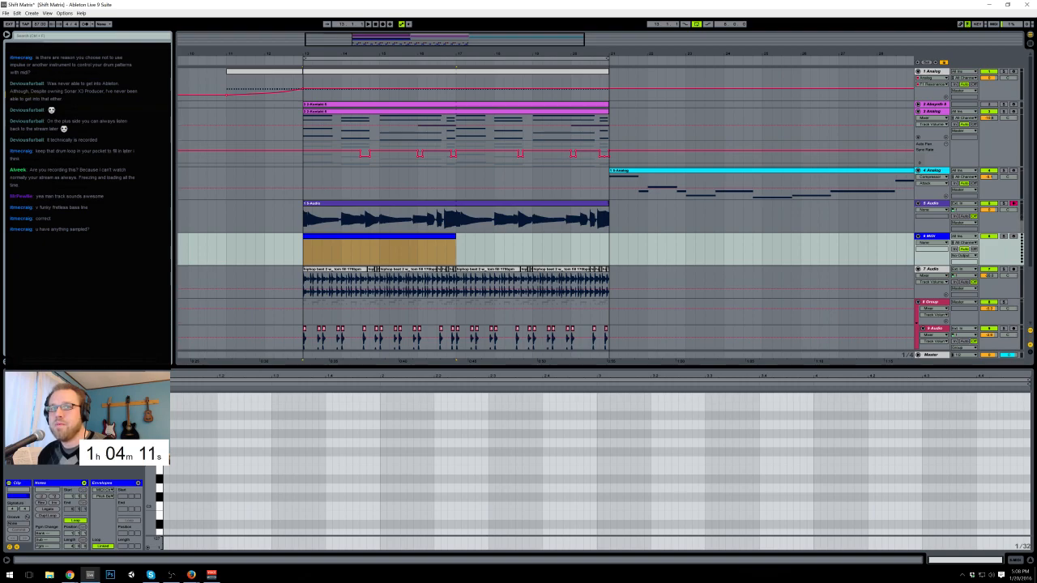
Step: Put Kontakt 5 on the new MIDI track and load the Scarbee MM-Bass instrument in it
{"action": "left_click_drag", "start_coordinate": [224, 175], "coordinate": [389, 245]}
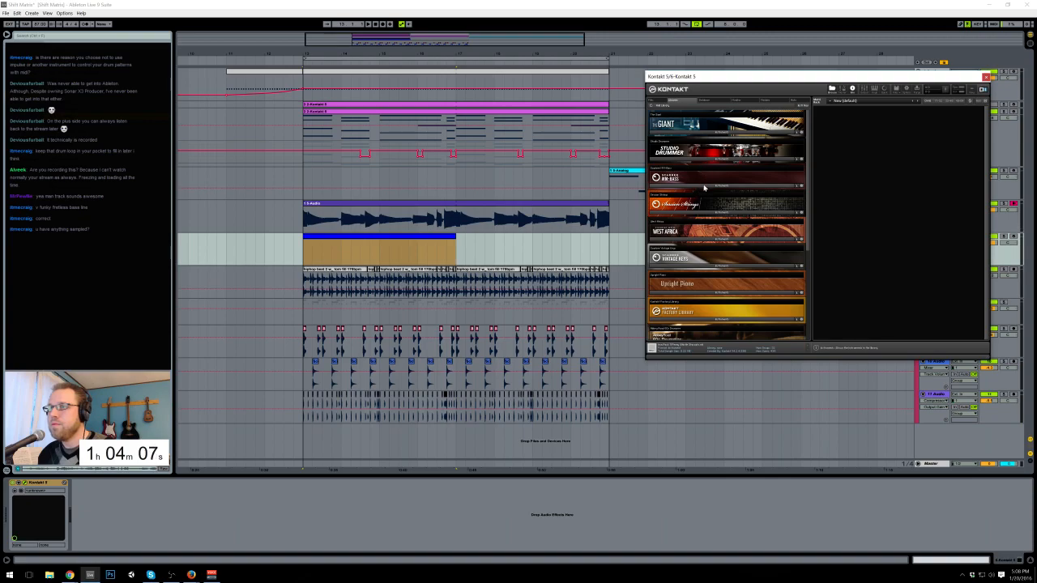
{"action": "left_click", "coordinate": [703, 186]}
{"action": "double_click", "coordinate": [680, 193]}
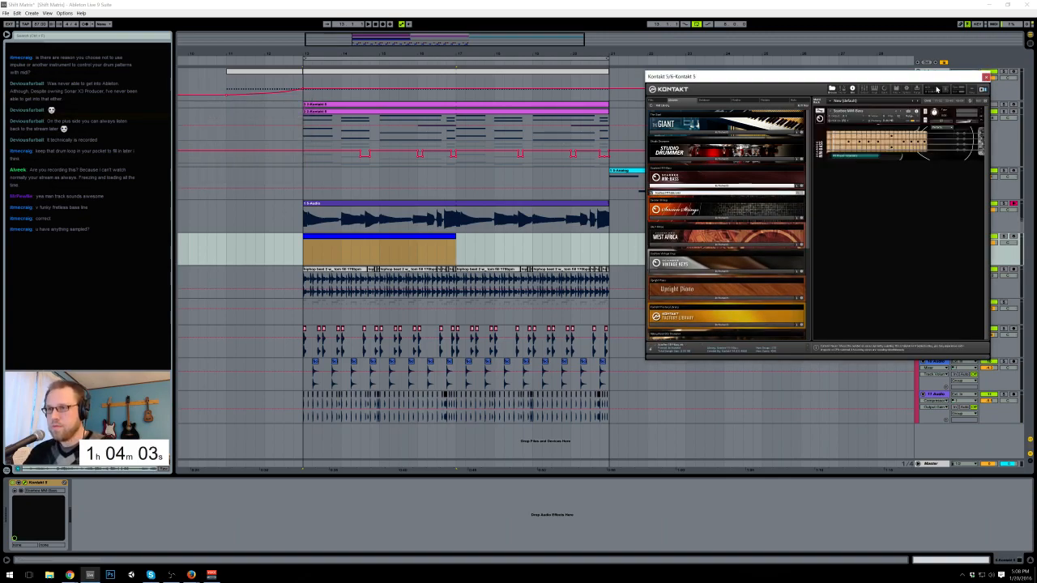
Step: Arm the Kontakt 5 track for recording and fold track 5 Audio, keeping the plug-in window clear of the track controls
{"action": "left_click", "coordinate": [1013, 237]}
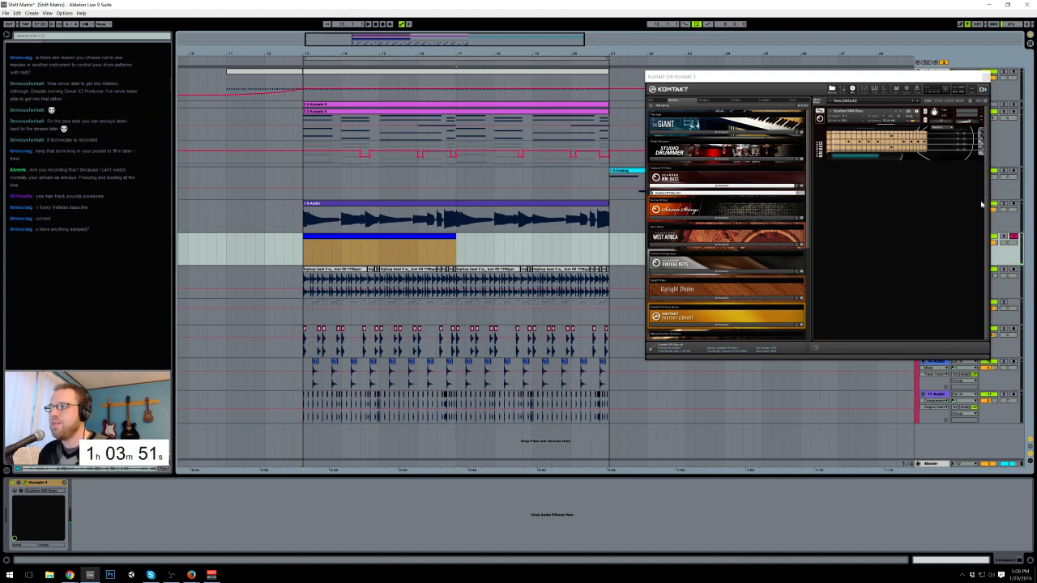
{"action": "left_click_drag", "start_coordinate": [899, 75], "coordinate": [276, 164]}
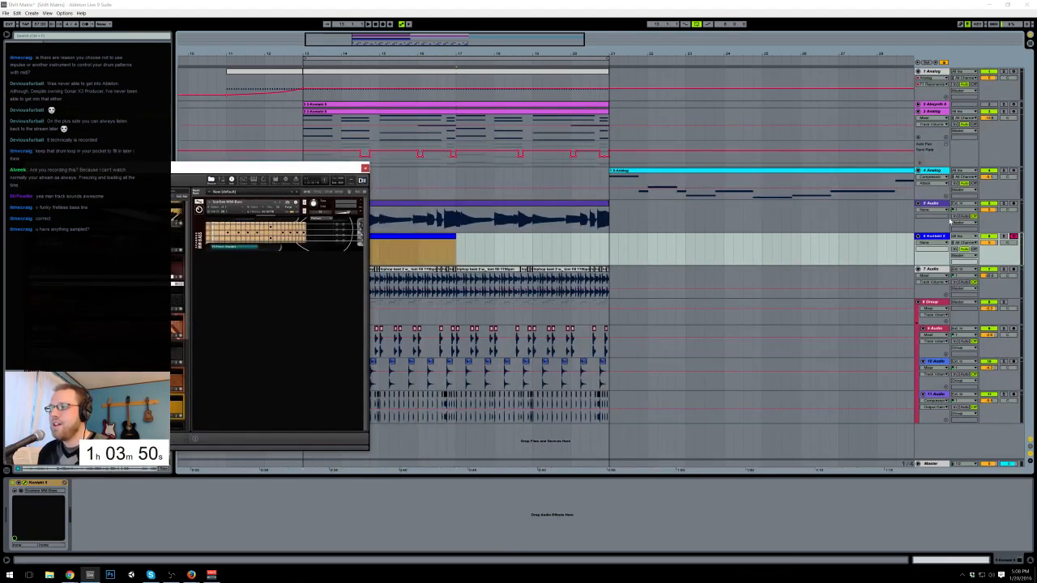
{"action": "left_click", "coordinate": [918, 204]}
{"action": "left_click_drag", "start_coordinate": [279, 168], "coordinate": [910, 162]}
Step: Record a bass line into the clip on the Kontakt 5 track from bar 13 to bar 17
{"action": "left_click", "coordinate": [301, 220]}
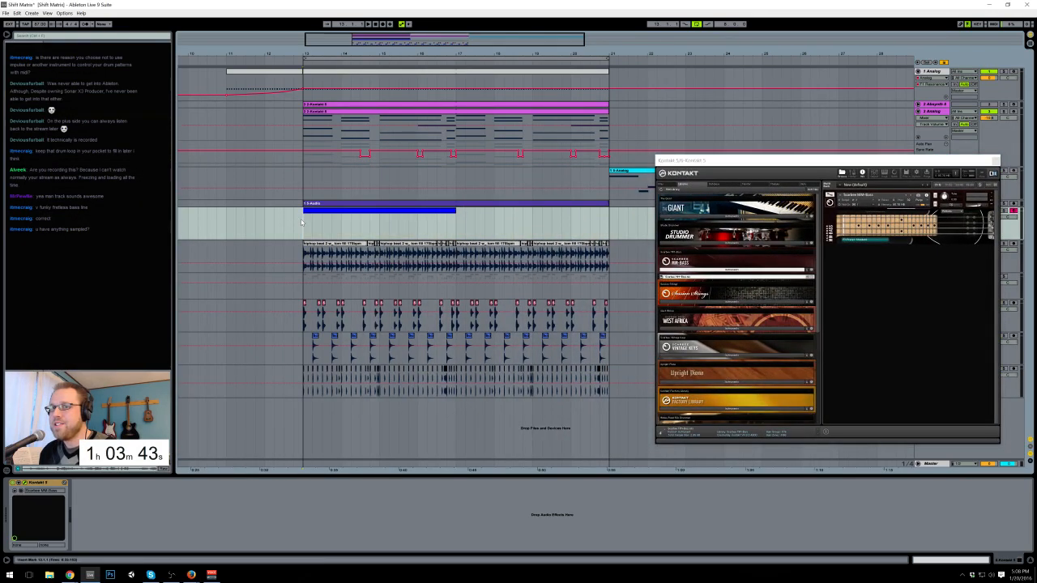
{"action": "key", "text": "F9"}
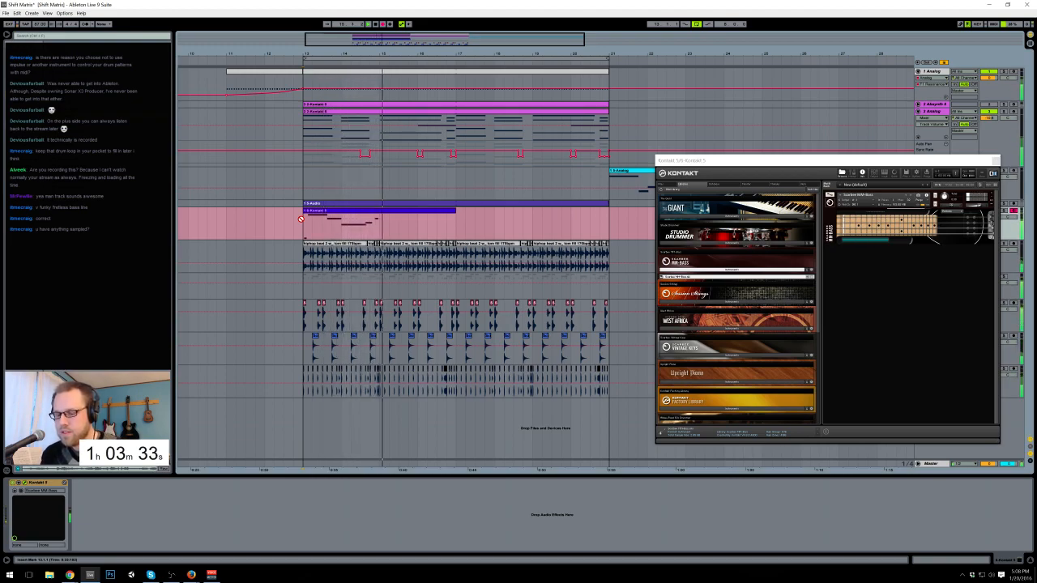
{"action": "key", "text": "space"}
{"action": "key", "text": "space"}
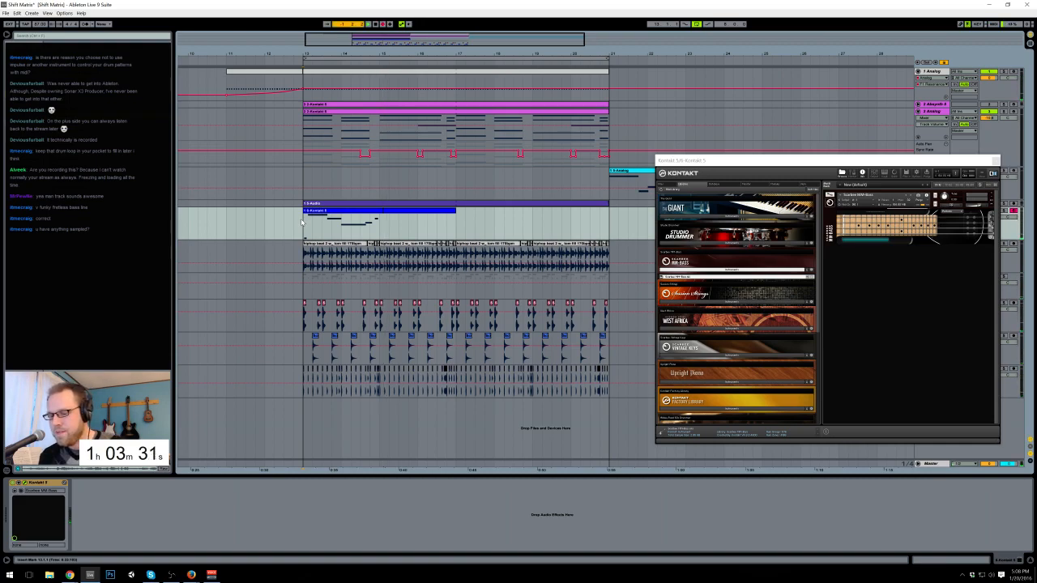
{"action": "key", "text": "F9"}
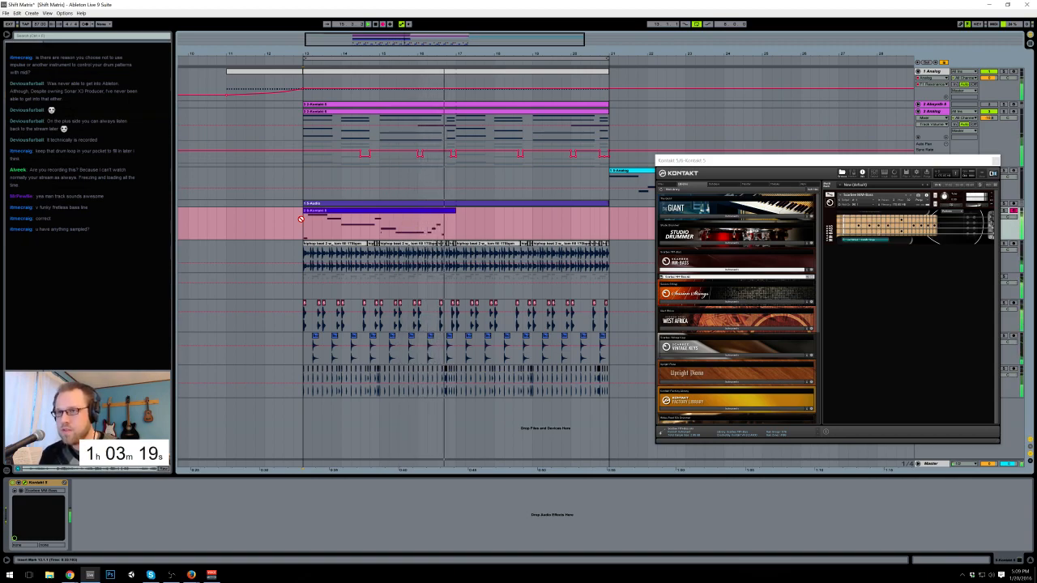
{"action": "key", "text": "space"}
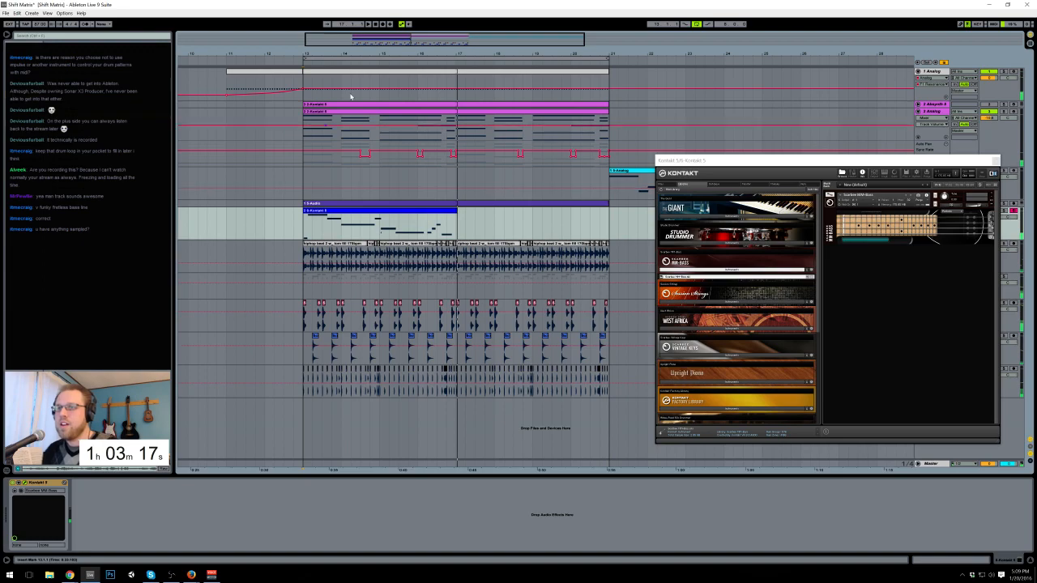
Step: Open the recorded bass clip for note editing, close the Kontakt window and quantize all its notes
{"action": "double_click", "coordinate": [445, 224]}
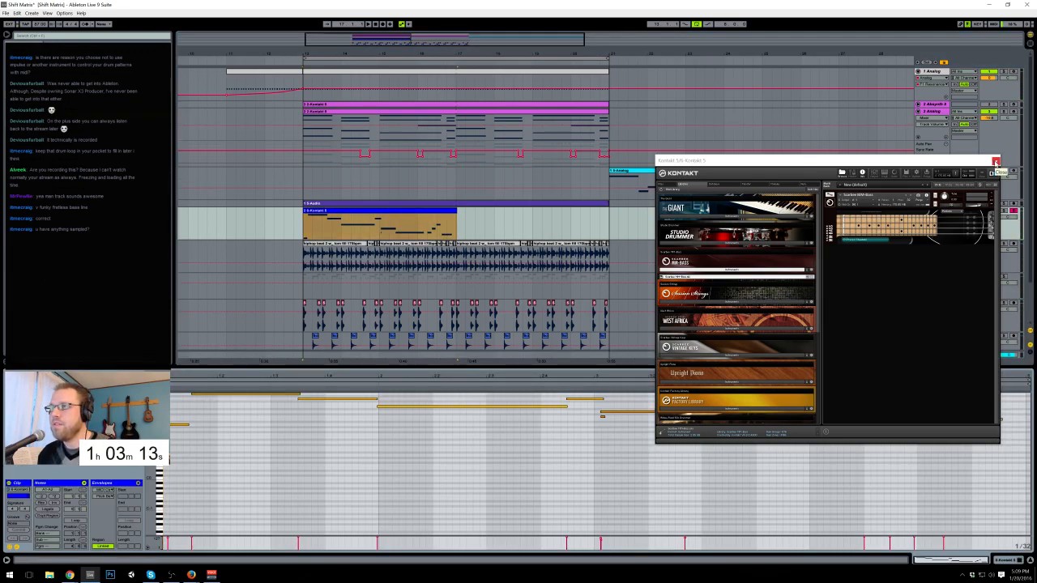
{"action": "left_click", "coordinate": [996, 161]}
{"action": "left_click", "coordinate": [196, 413]}
{"action": "key", "text": "ctrl+a"}
{"action": "key", "text": "ctrl+u"}
{"action": "left_click", "coordinate": [189, 436]}
{"action": "left_click", "coordinate": [173, 423]}
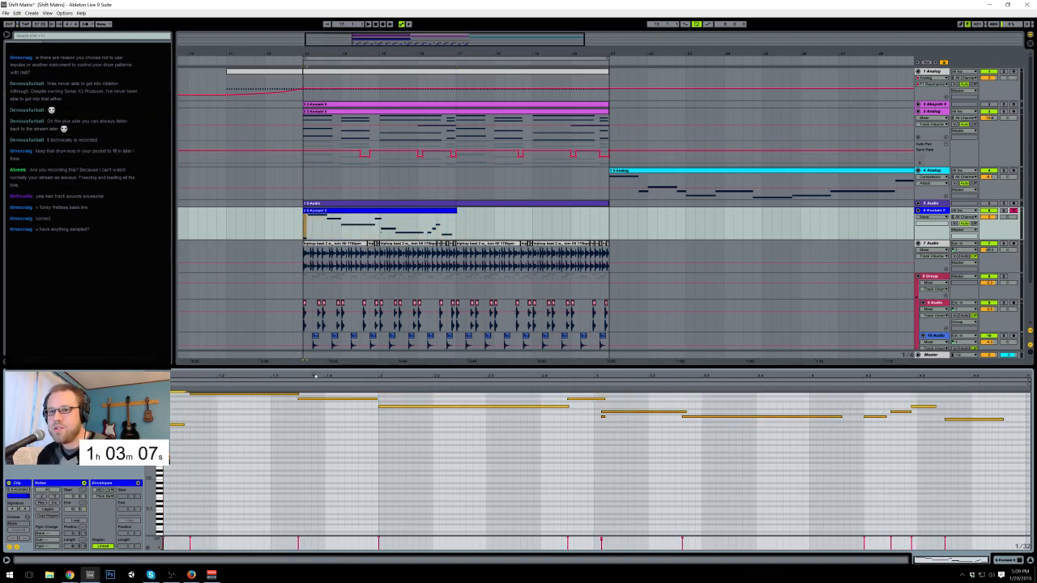
Step: Tidy the bass notes around bar 3: align the D2 note to the downbeat without overlaps and delete the stray short note
{"action": "mouse_move", "coordinate": [619, 410]}
{"action": "left_mouse_down"}
{"action": "mouse_move", "coordinate": [601, 413]}
{"action": "mouse_move", "coordinate": [615, 418]}
{"action": "left_mouse_up"}
{"action": "left_click", "coordinate": [602, 421]}
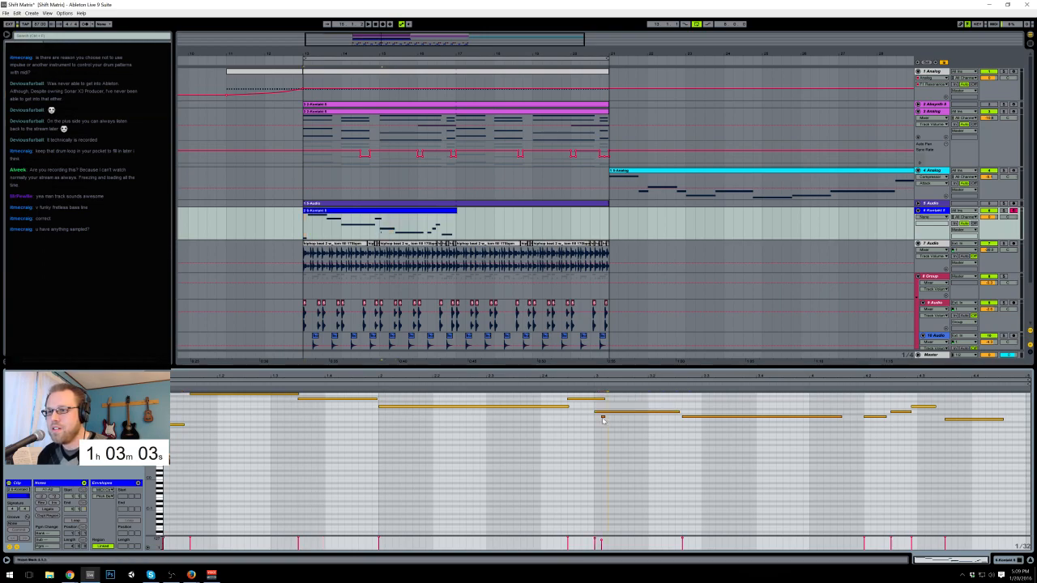
{"action": "left_click", "coordinate": [599, 397]}
{"action": "key", "text": "space"}
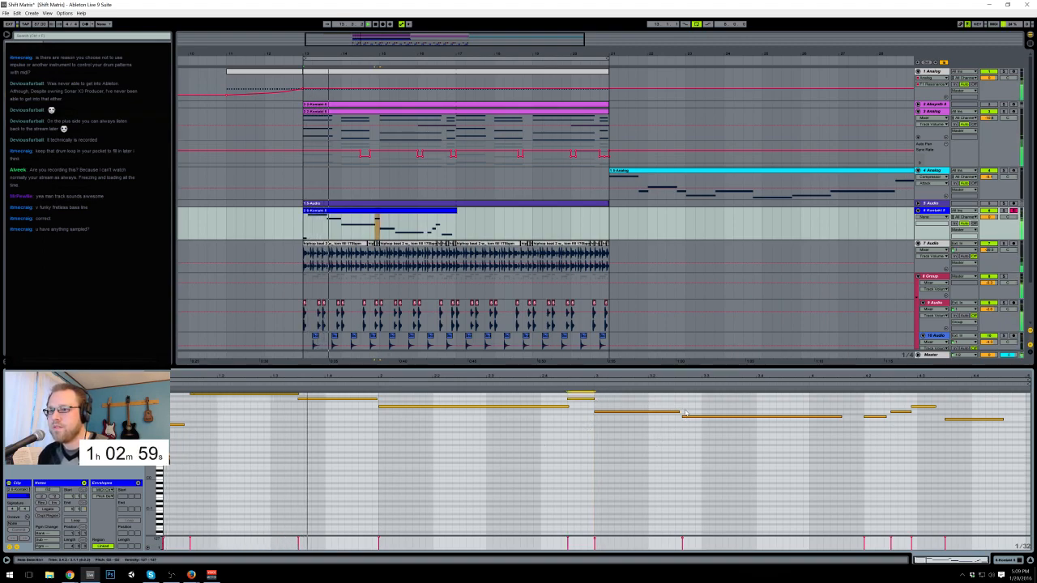
Step: Shorten the E2 note at bar 2 to end at 2.2 and start the long C2 note just before 3.2
{"action": "left_click", "coordinate": [644, 412]}
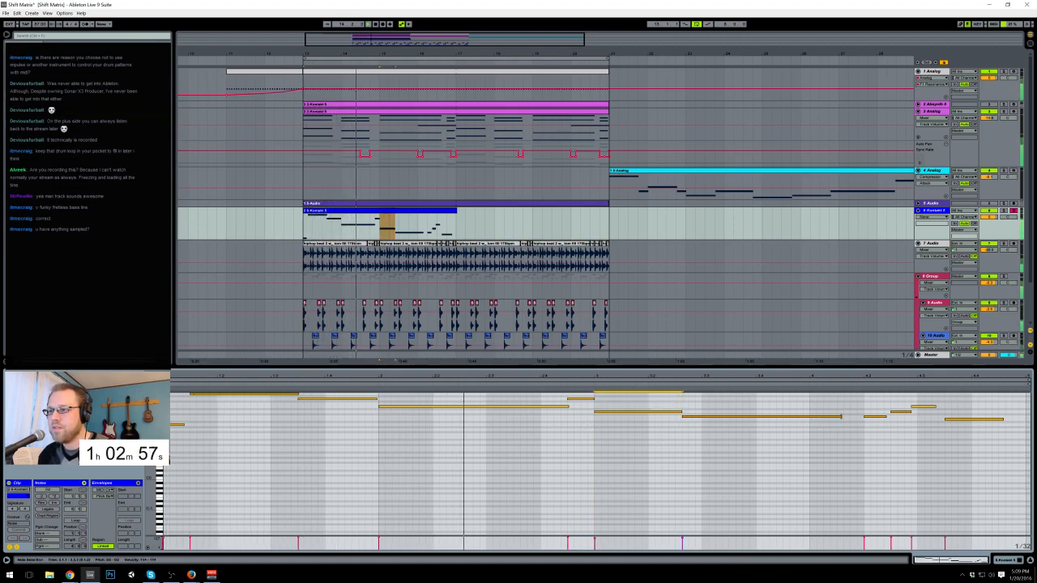
{"action": "left_click", "coordinate": [814, 415]}
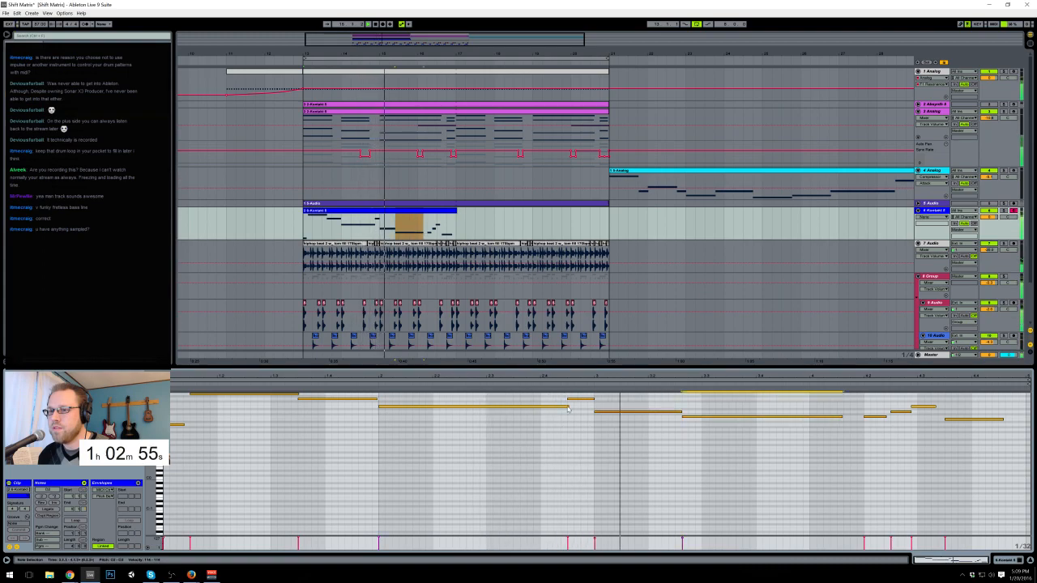
{"action": "left_click_drag", "start_coordinate": [566, 406], "coordinate": [432, 407]}
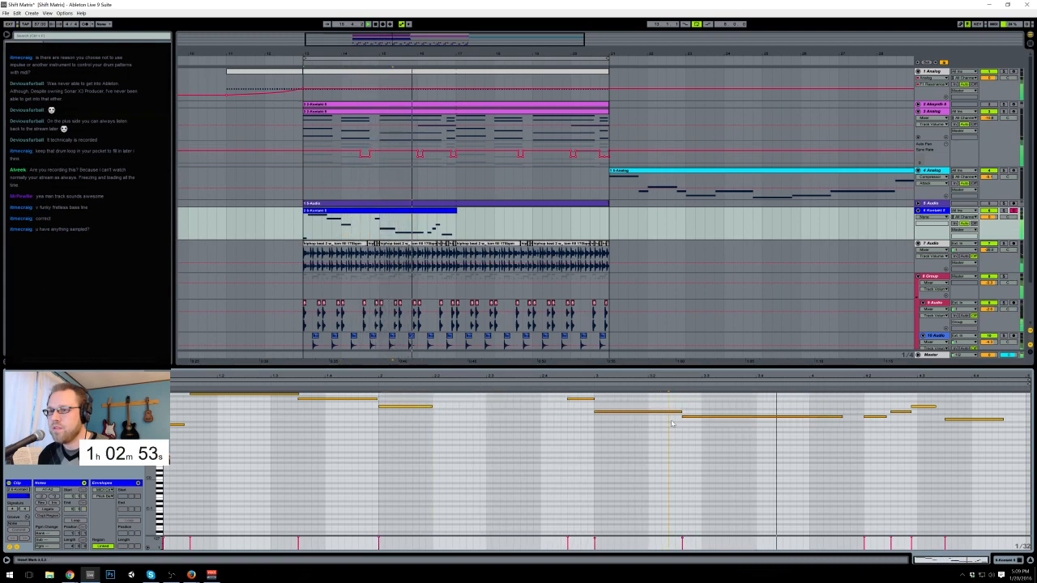
{"action": "left_click_drag", "start_coordinate": [681, 412], "coordinate": [635, 418]}
{"action": "key", "text": "space"}
Step: Extend the bass clip on the Kontakt 5 track to bar 21 and turn on its looping
{"action": "left_click", "coordinate": [455, 212]}
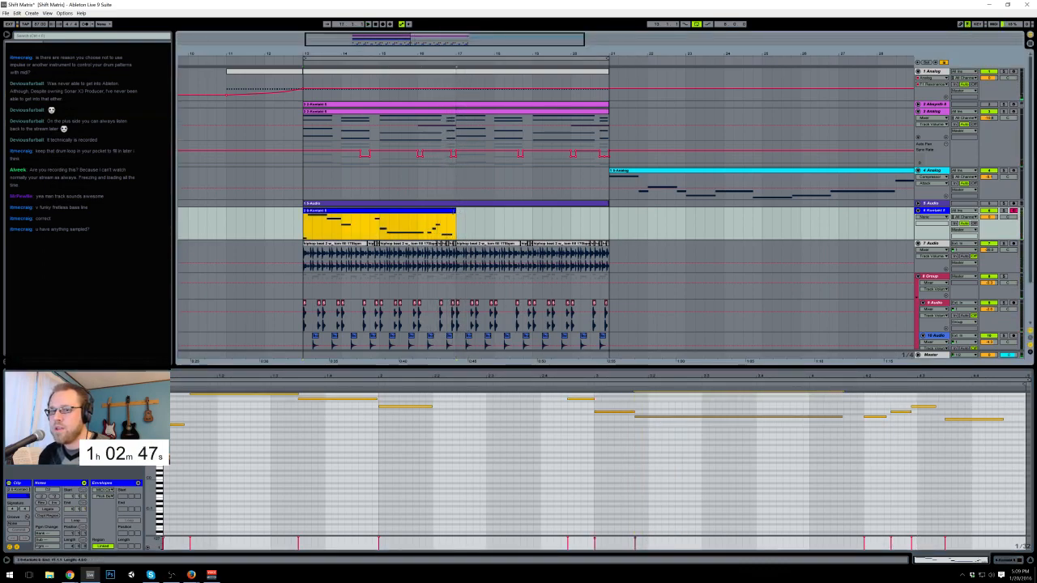
{"action": "left_click", "coordinate": [453, 213]}
{"action": "left_click_drag", "start_coordinate": [453, 212], "coordinate": [609, 213]}
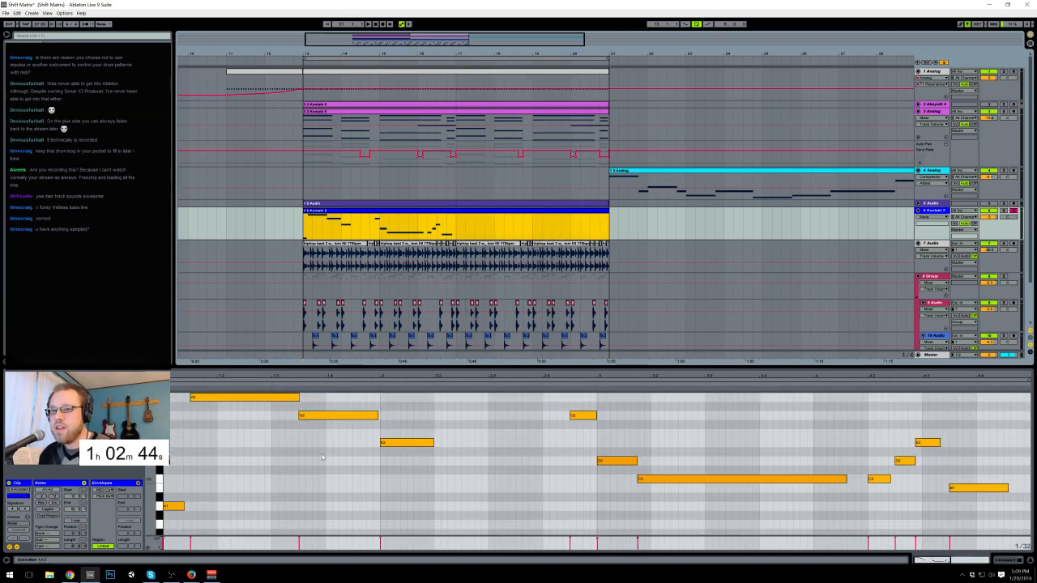
{"action": "left_click", "coordinate": [77, 521]}
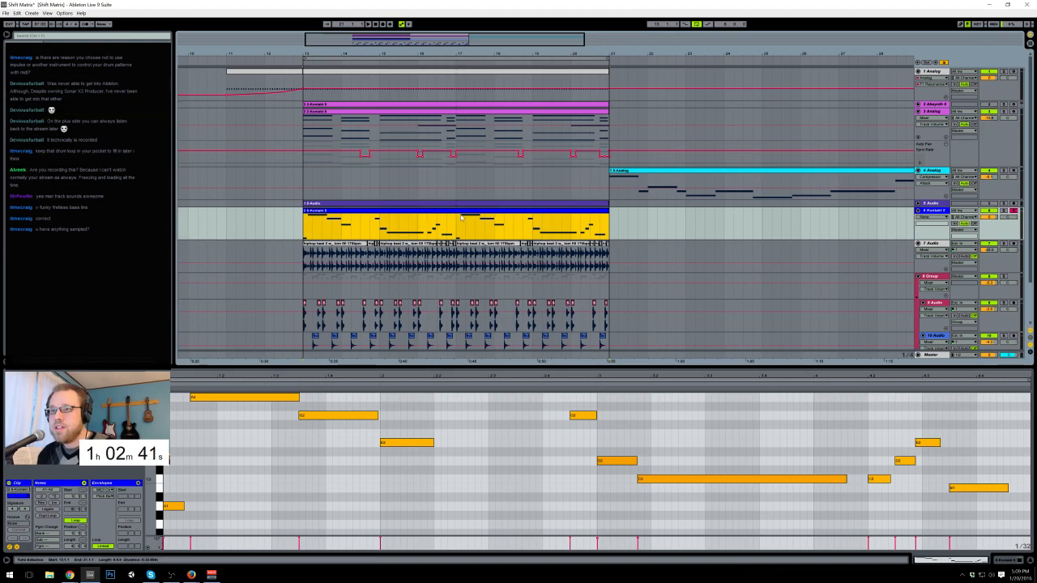
Step: Move the E2 note in bar 4 of the bass clip to 4.3 and slightly shorten the bar's last four notes
{"action": "key", "text": "space"}
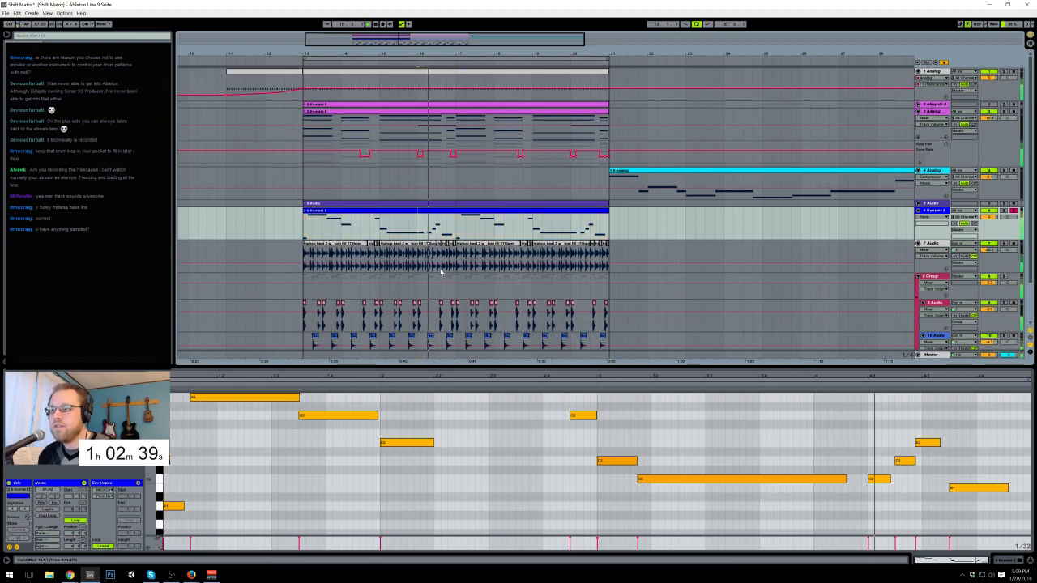
{"action": "left_click_drag", "start_coordinate": [924, 443], "coordinate": [931, 443]}
{"action": "key", "text": "space"}
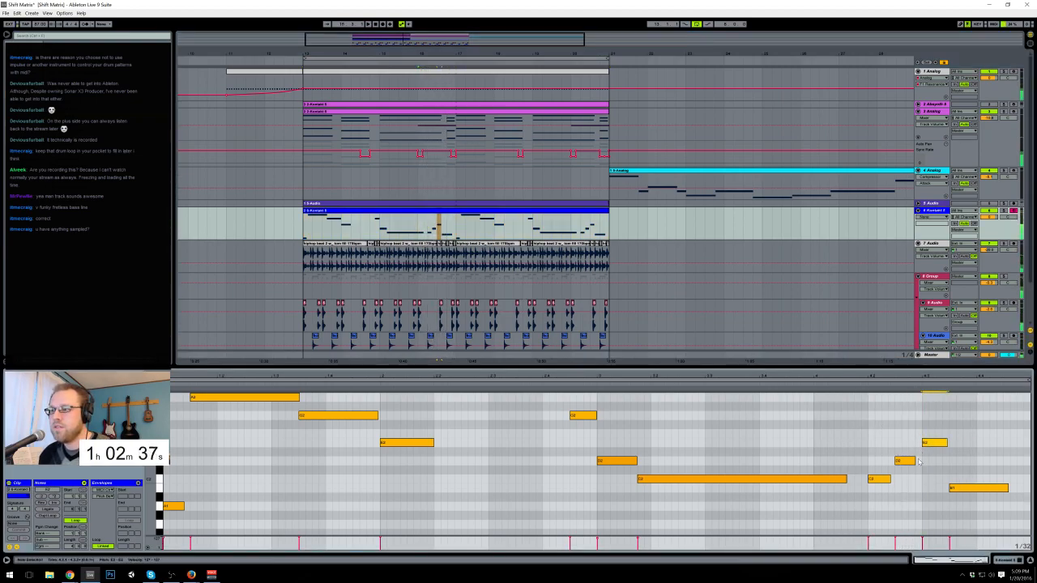
{"action": "left_click", "coordinate": [914, 461]}
{"action": "left_click_drag", "start_coordinate": [868, 427], "coordinate": [925, 478]}
{"action": "left_click_drag", "start_coordinate": [947, 443], "coordinate": [940, 442]}
{"action": "left_click", "coordinate": [961, 469]}
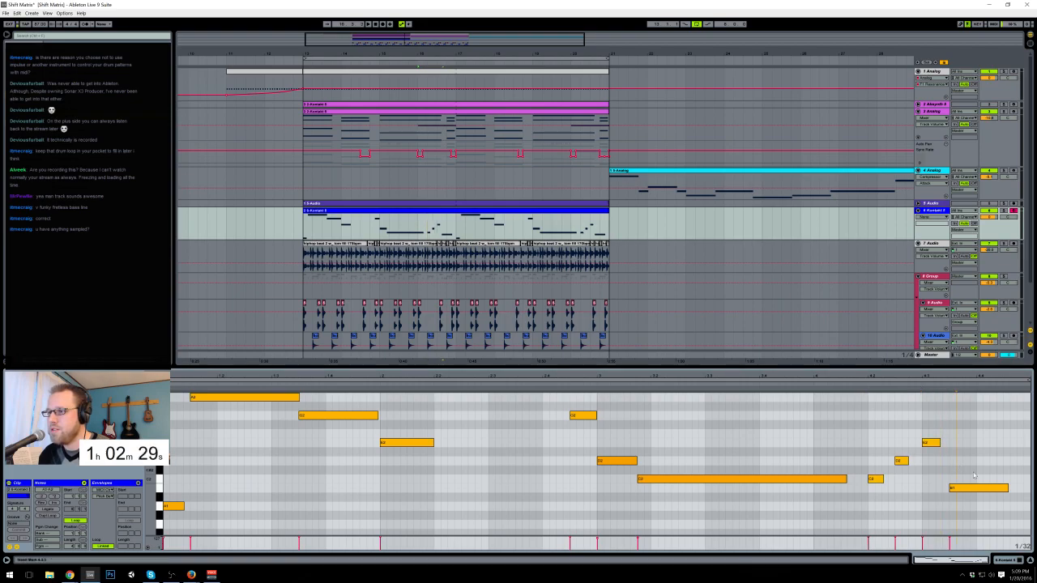
{"action": "left_click_drag", "start_coordinate": [1008, 488], "coordinate": [1001, 487]}
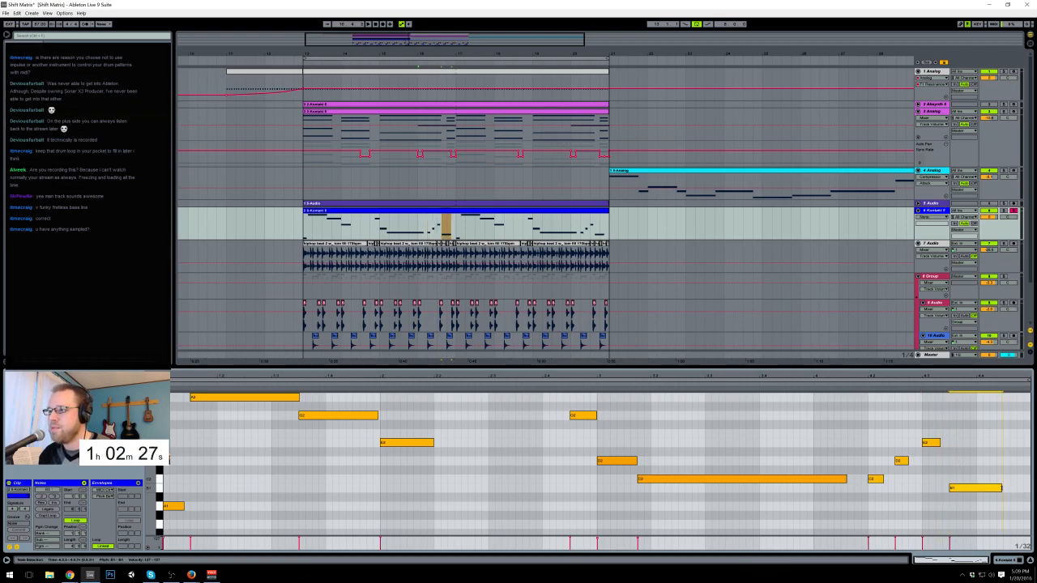
Step: Shorten the A2 note in bar 1 to end at about 1.3 and play the clip from bar 13
{"action": "left_click", "coordinate": [294, 402]}
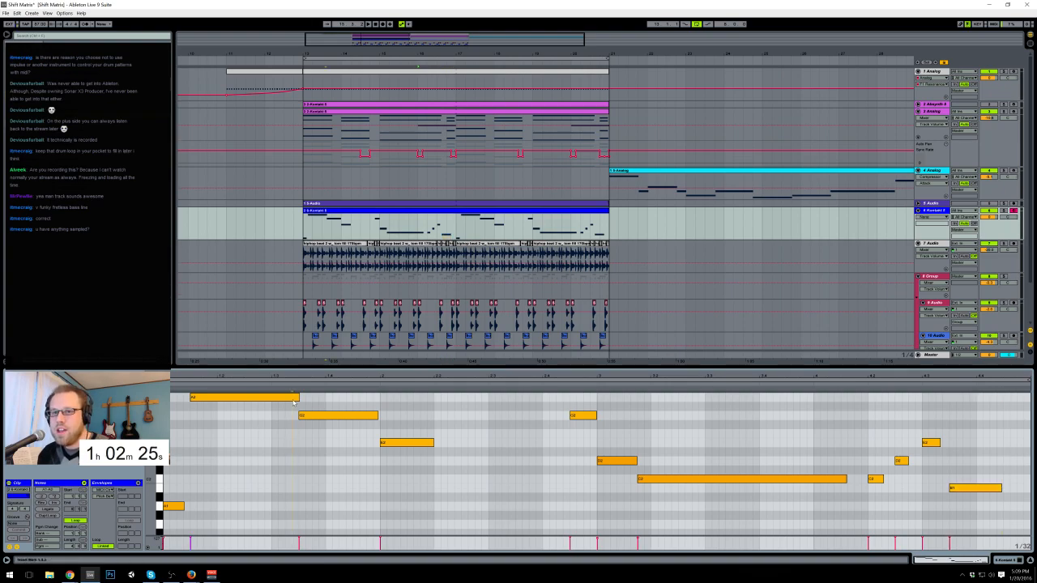
{"action": "left_click_drag", "start_coordinate": [298, 397], "coordinate": [278, 398]}
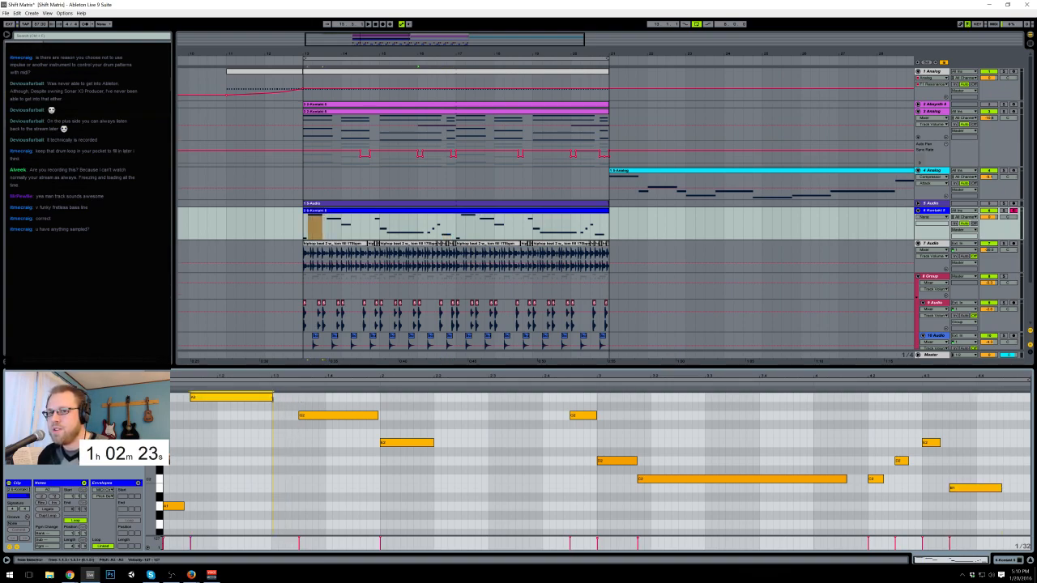
{"action": "key", "text": "space"}
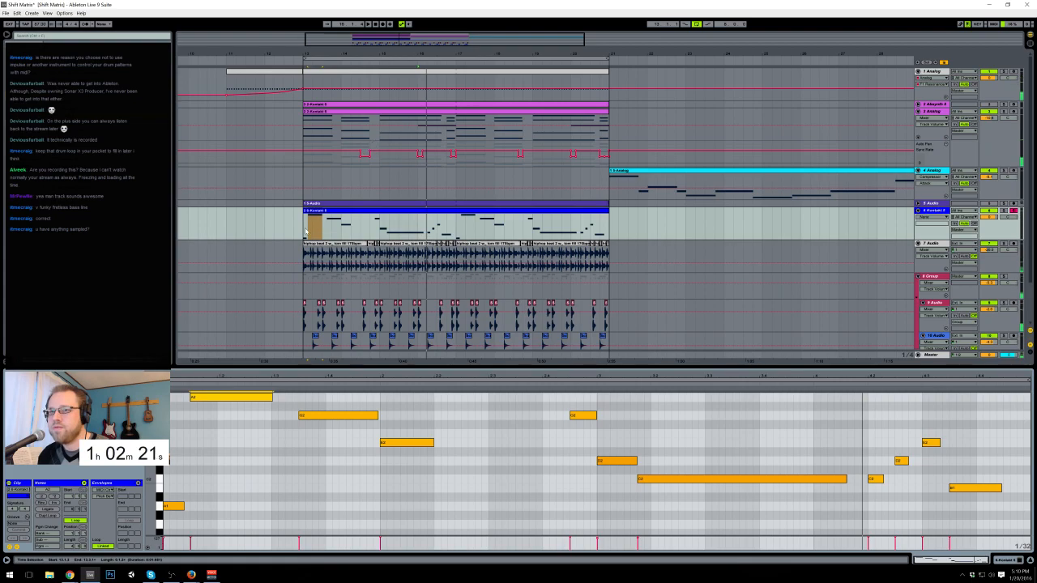
{"action": "left_click", "coordinate": [308, 231]}
{"action": "key", "text": "space"}
{"action": "key", "text": "space"}
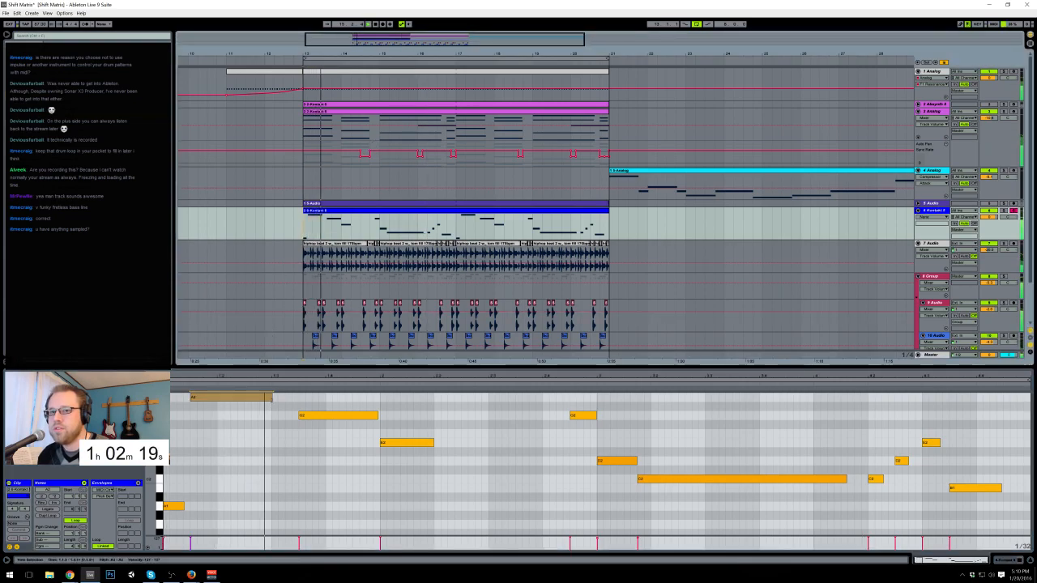
{"action": "left_click", "coordinate": [259, 397]}
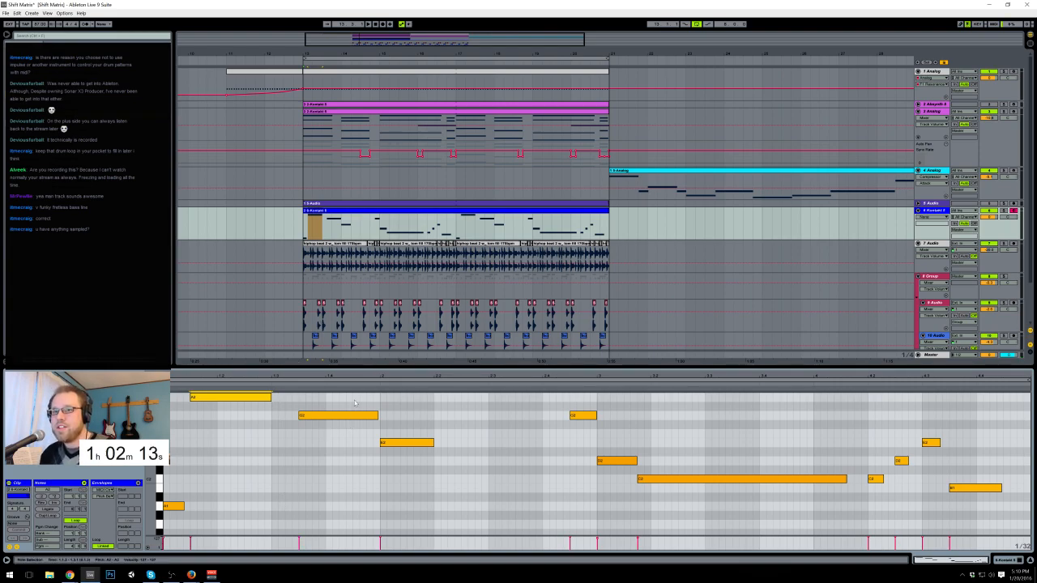
Step: Shorten the G2 note in bar 1 to end at 1.4.3 and move the E2 note at bar 2 earlier to 1.4.4
{"action": "left_click_drag", "start_coordinate": [377, 415], "coordinate": [352, 416]}
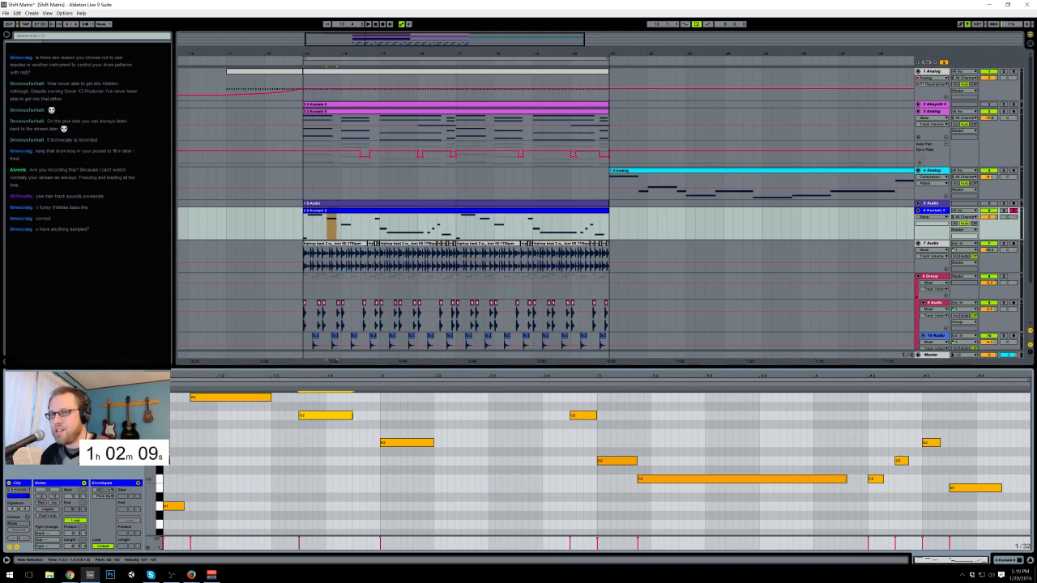
{"action": "key", "text": "space"}
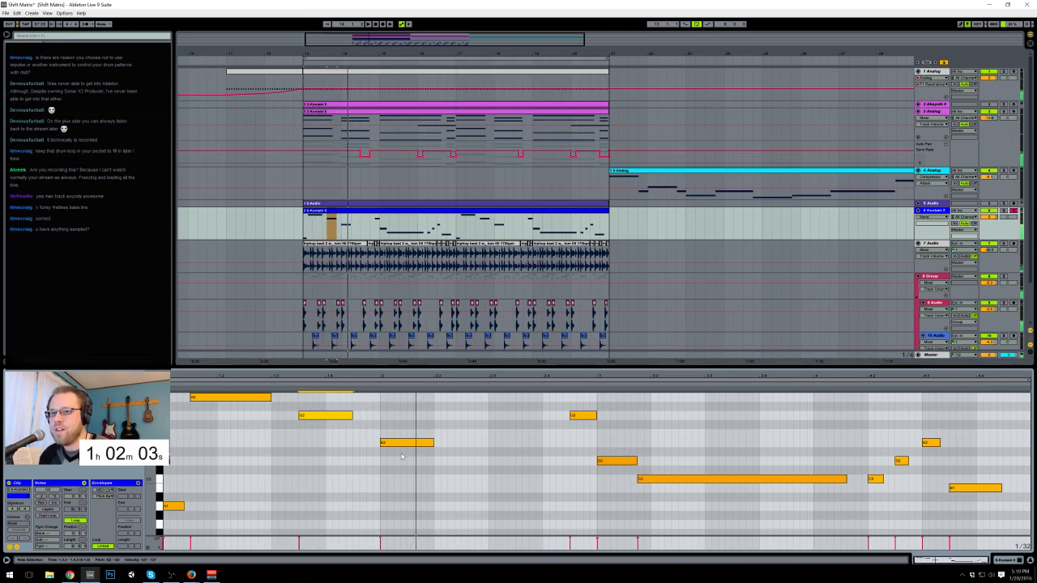
{"action": "mouse_move", "coordinate": [401, 445]}
{"action": "left_mouse_down"}
{"action": "mouse_move", "coordinate": [389, 447]}
{"action": "mouse_move", "coordinate": [419, 443]}
{"action": "left_mouse_up"}
{"action": "key", "text": "space"}
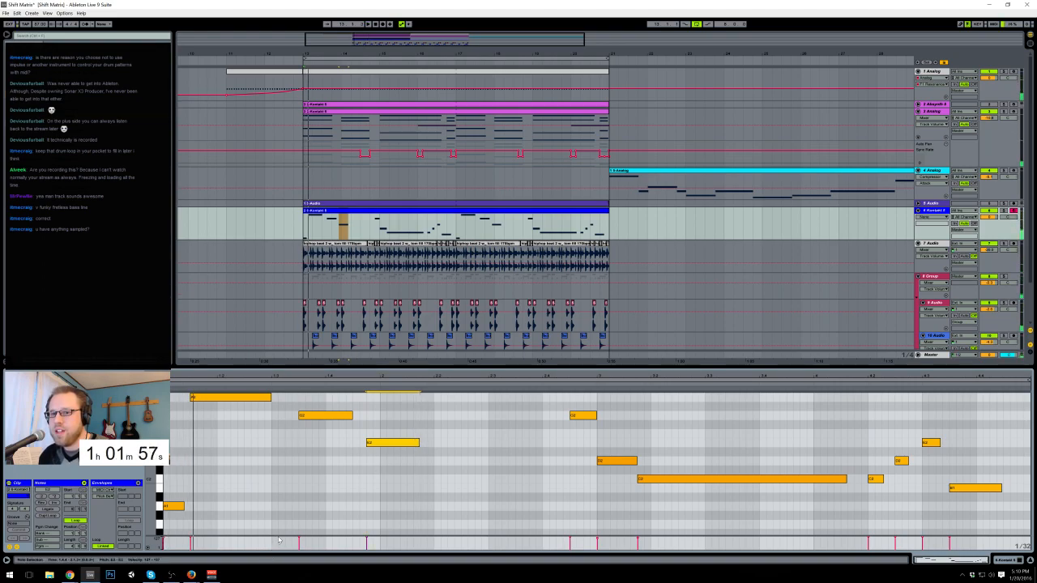
Step: Enlarge the velocity lane of the bass clip and lower the velocities of its first four notes
{"action": "left_click_drag", "start_coordinate": [279, 536], "coordinate": [281, 522]}
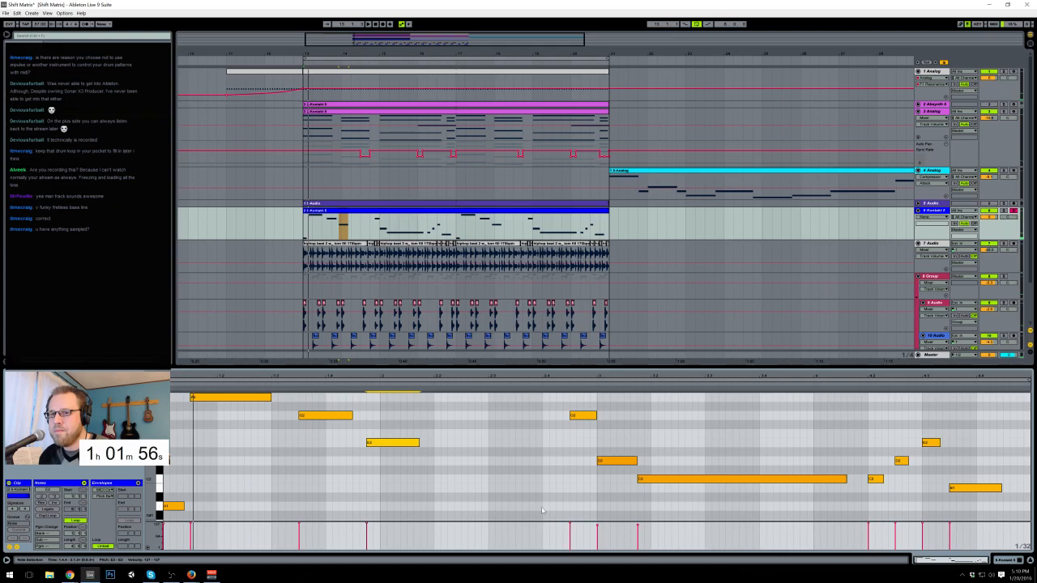
{"action": "left_click", "coordinate": [163, 525]}
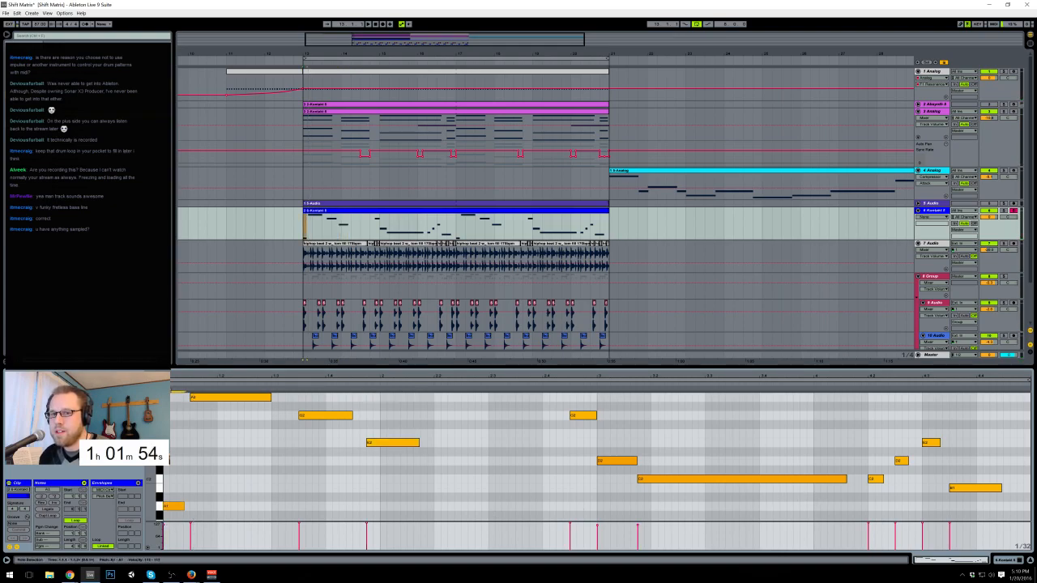
{"action": "left_click", "coordinate": [191, 527]}
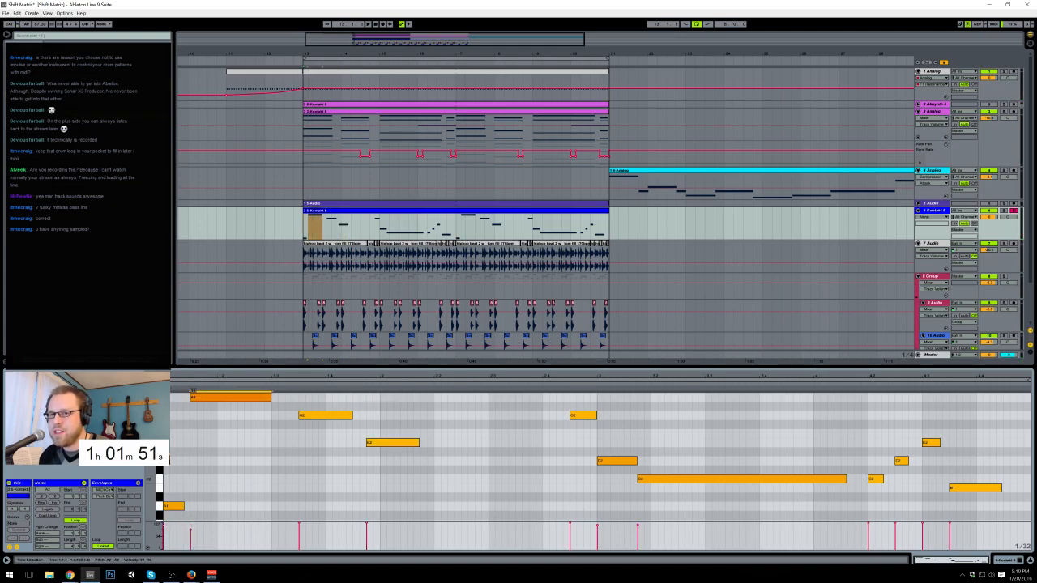
{"action": "left_click", "coordinate": [299, 528]}
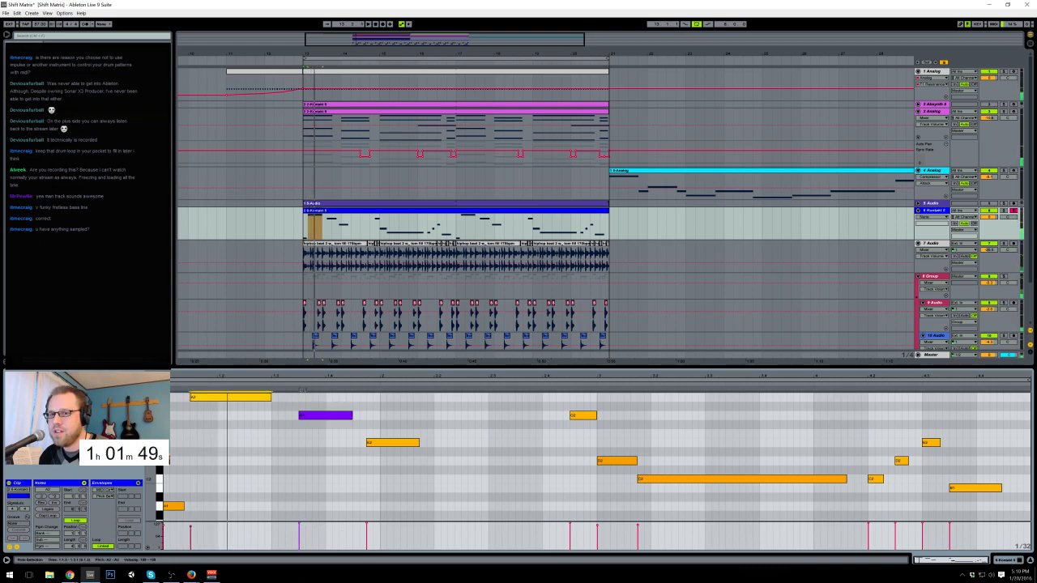
{"action": "left_click", "coordinate": [366, 529]}
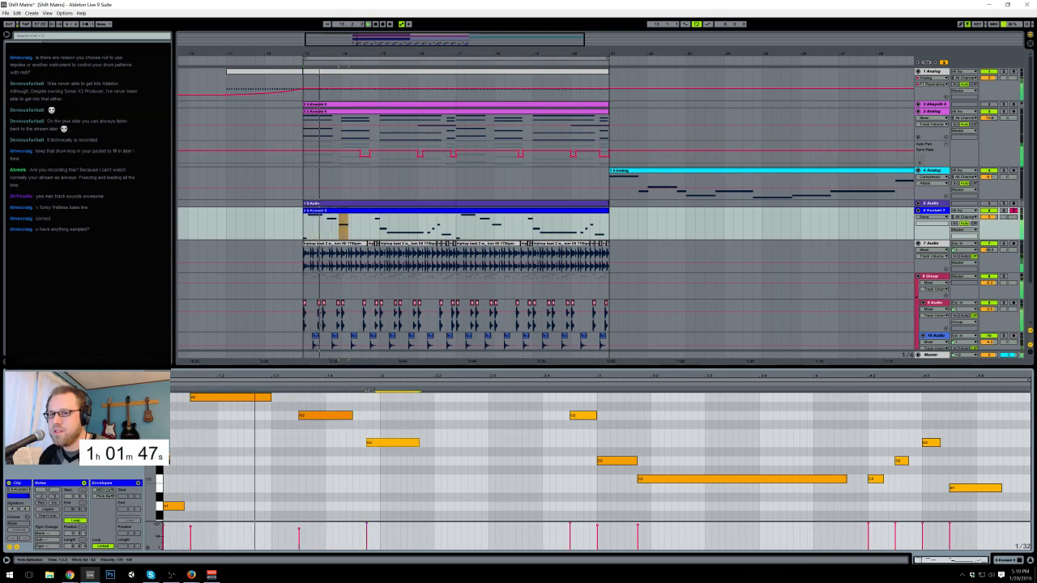
Step: Shorten the G2 note in bar 1 to about 1.4.2 and make the following E2 note run from 1.4.3 to about 2.3
{"action": "left_click", "coordinate": [378, 444]}
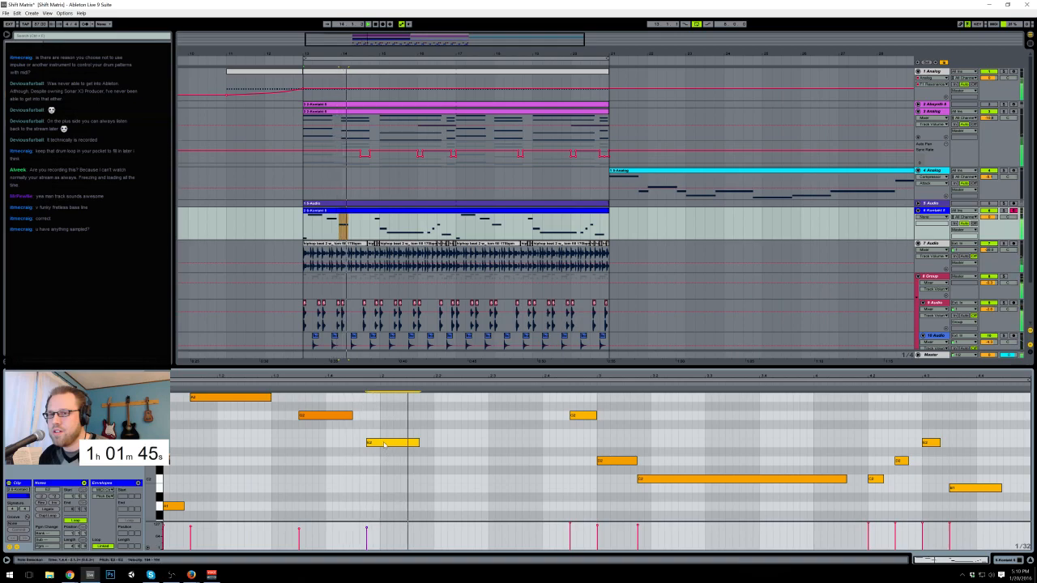
{"action": "left_click_drag", "start_coordinate": [379, 444], "coordinate": [338, 415]}
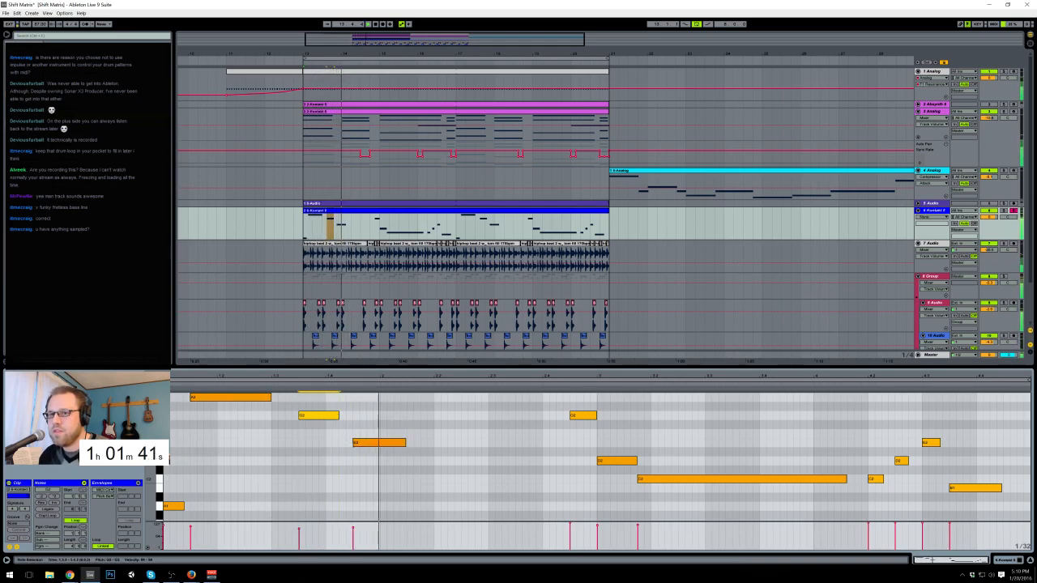
{"action": "left_click_drag", "start_coordinate": [406, 442], "coordinate": [496, 451]}
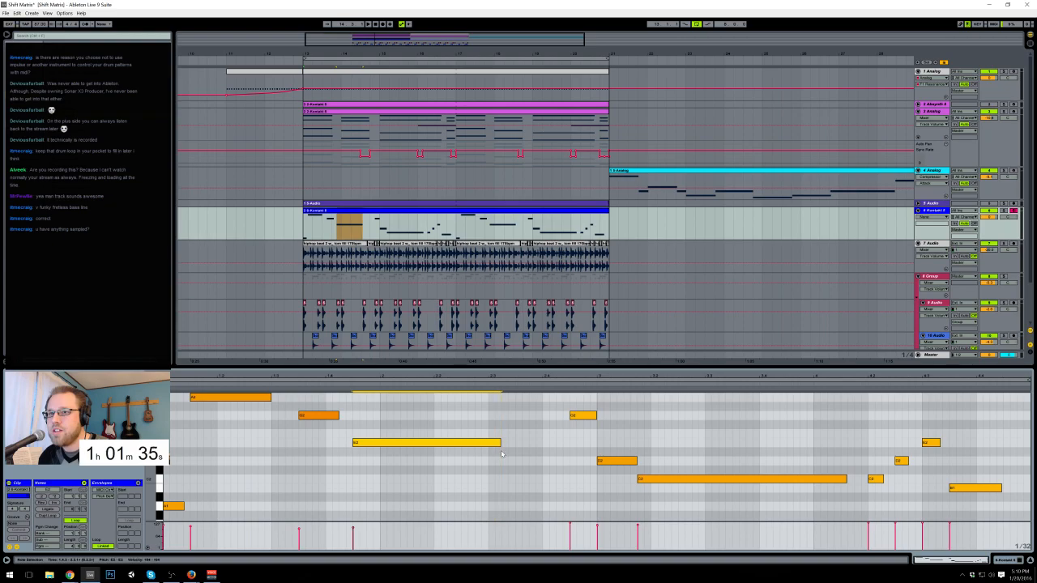
{"action": "key", "text": "space"}
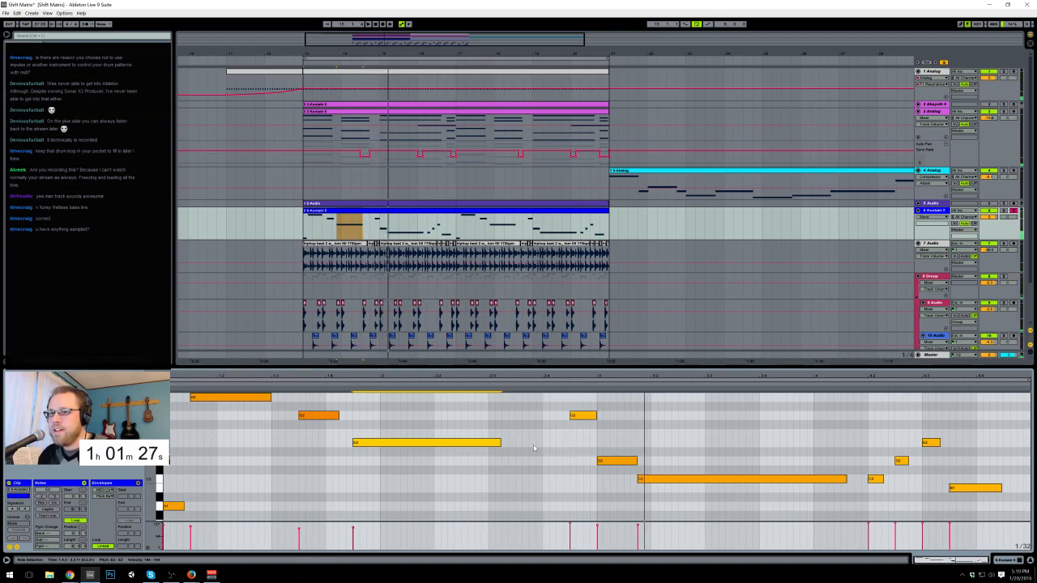
Step: Add a short E2 note at about 2.3.3 and a short F2 note at 2.4, and play the clip
{"action": "double_click", "coordinate": [515, 443]}
{"action": "left_click_drag", "start_coordinate": [515, 444], "coordinate": [569, 435]}
{"action": "double_click", "coordinate": [543, 434]}
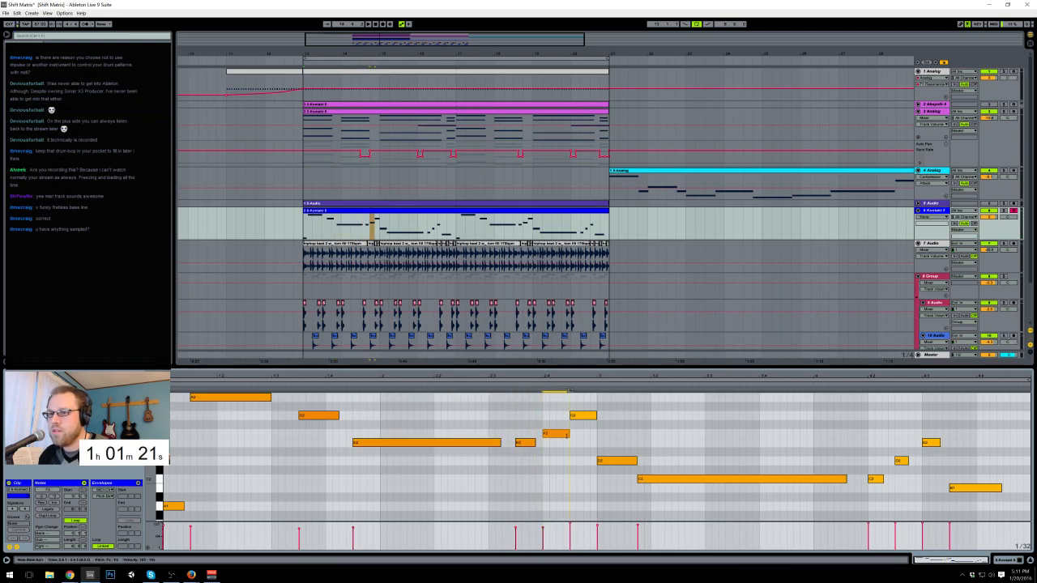
{"action": "key", "text": "space"}
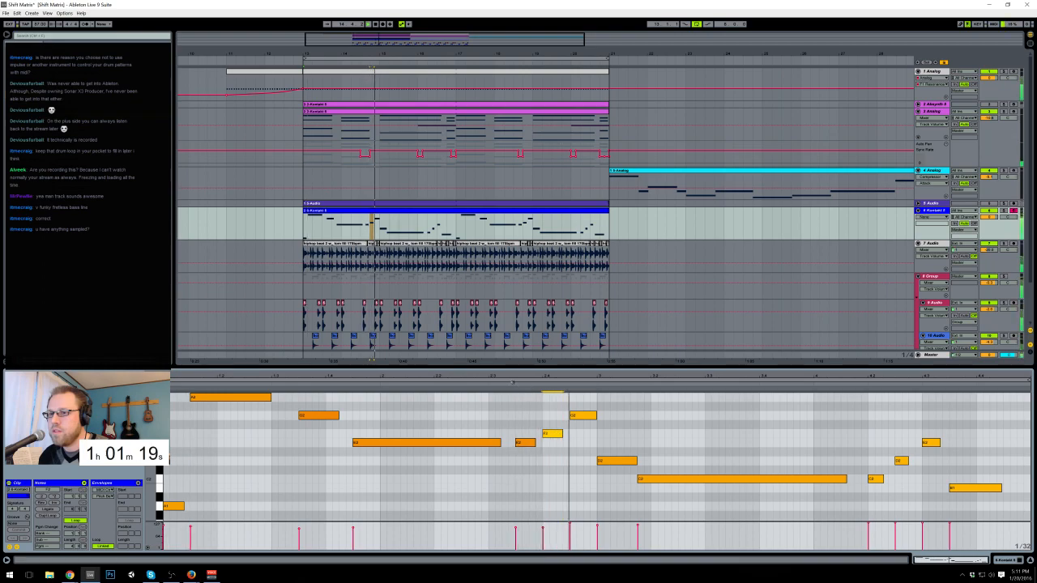
Step: Raise the F2 note at 2.4 to F#2 and slightly shorten the G2 note right after it
{"action": "key", "text": "space"}
{"action": "left_click_drag", "start_coordinate": [550, 436], "coordinate": [551, 426]}
{"action": "left_click", "coordinate": [512, 386]}
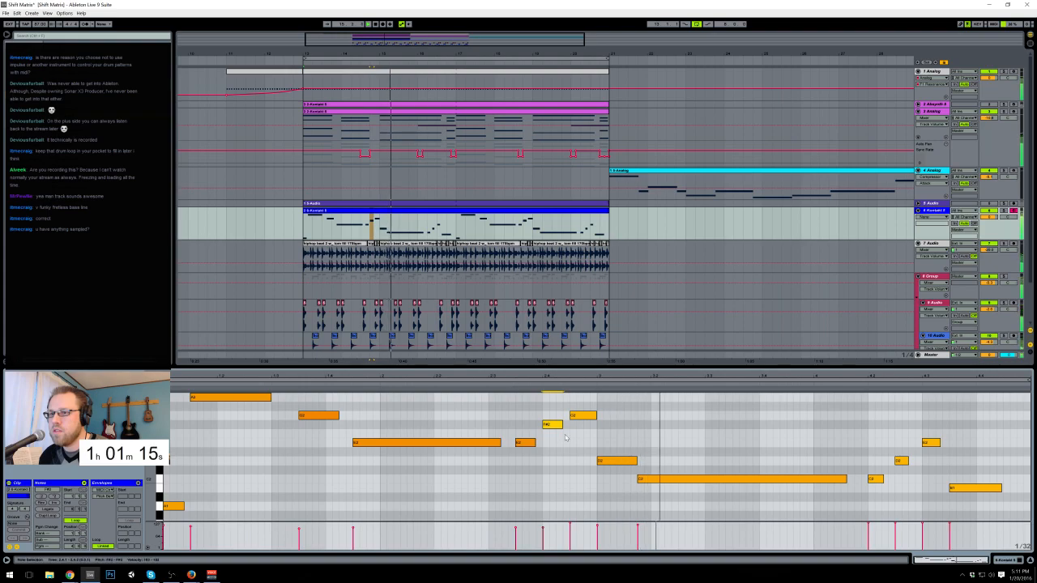
{"action": "left_click_drag", "start_coordinate": [596, 415], "coordinate": [592, 416]}
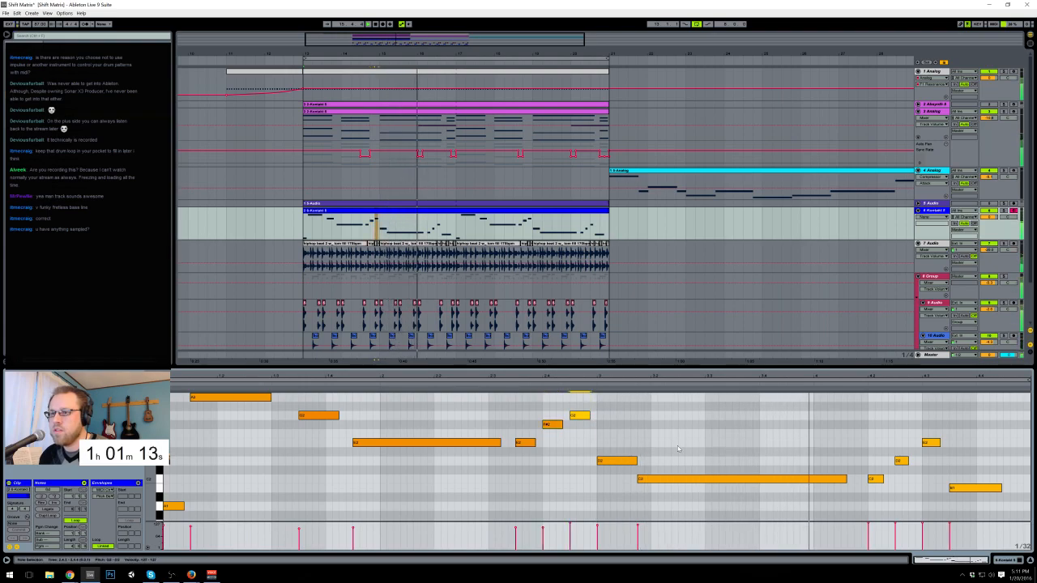
Step: Shorten the D2 and C2 notes at the start of bar 3 and add a B1 note from 3.3 to about 4.1.3
{"action": "left_click", "coordinate": [844, 479]}
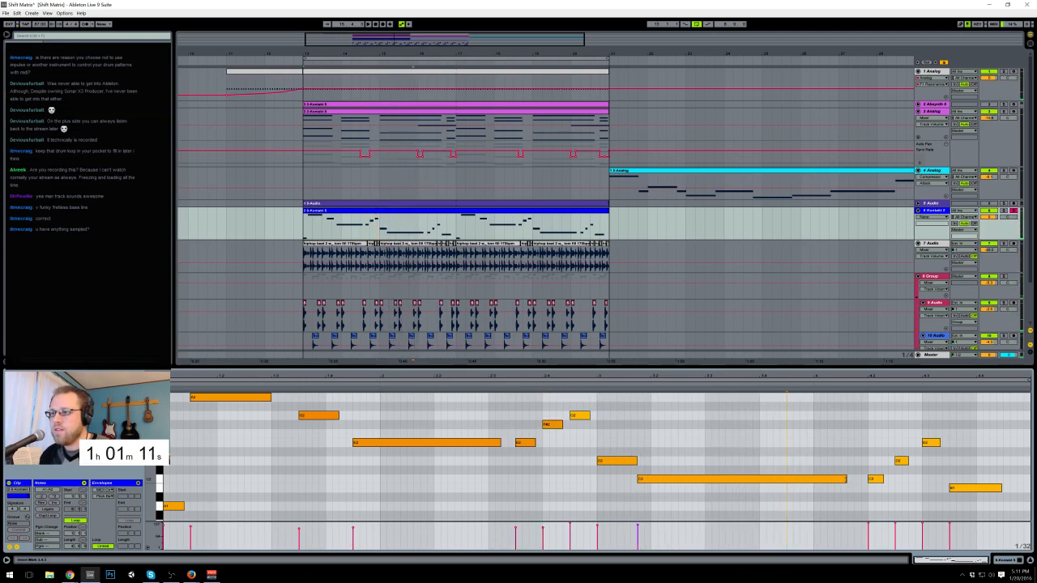
{"action": "left_click_drag", "start_coordinate": [846, 480], "coordinate": [672, 479]}
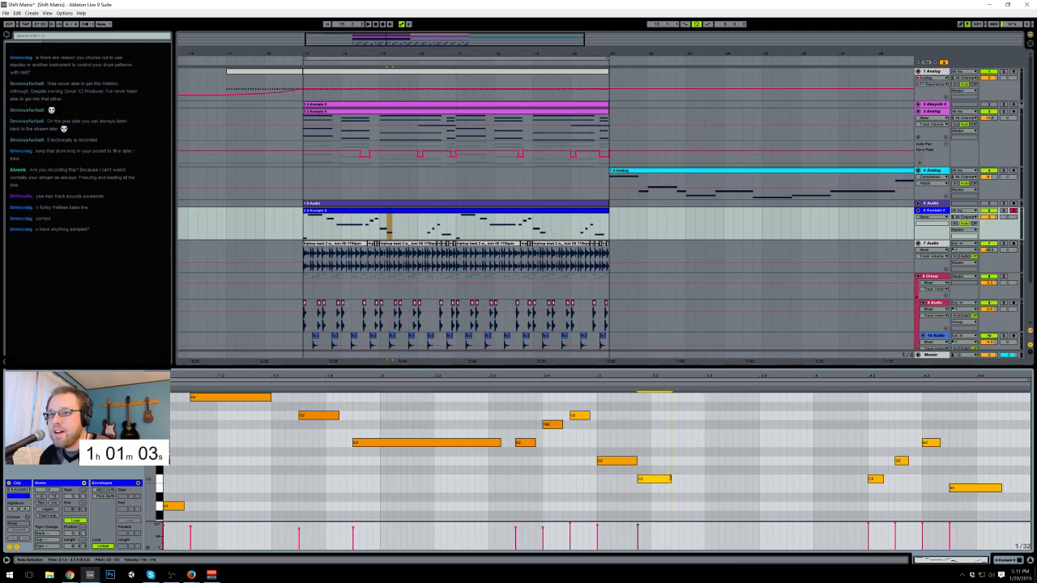
{"action": "double_click", "coordinate": [707, 488]}
{"action": "left_click_drag", "start_coordinate": [711, 489], "coordinate": [847, 487]}
{"action": "left_click_drag", "start_coordinate": [637, 462], "coordinate": [686, 479]}
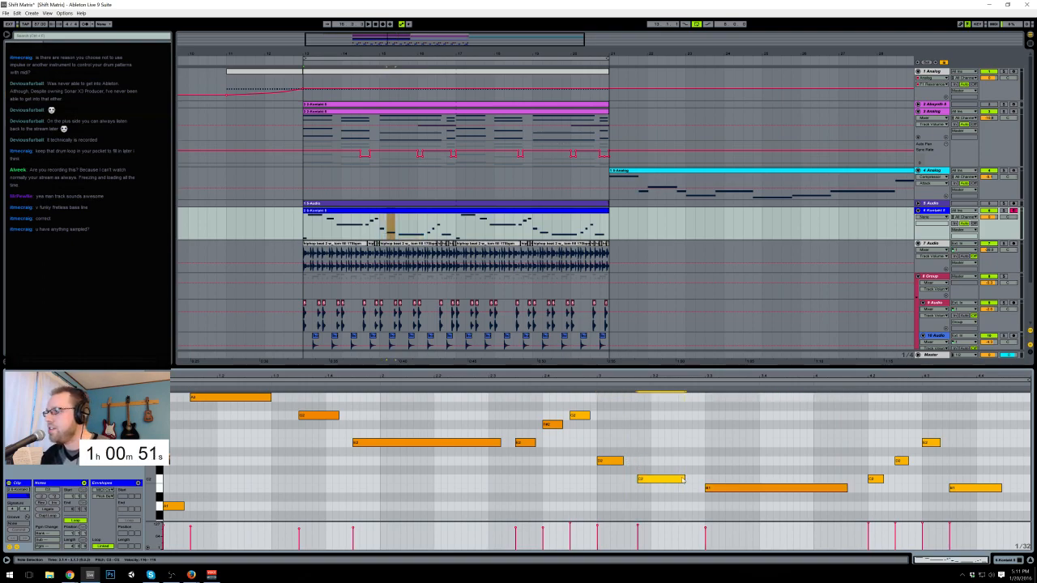
Step: Play the edited bass clip from bar 13 and check the F#2 note at 2.4 in context
{"action": "left_click", "coordinate": [309, 210]}
{"action": "key", "text": "space"}
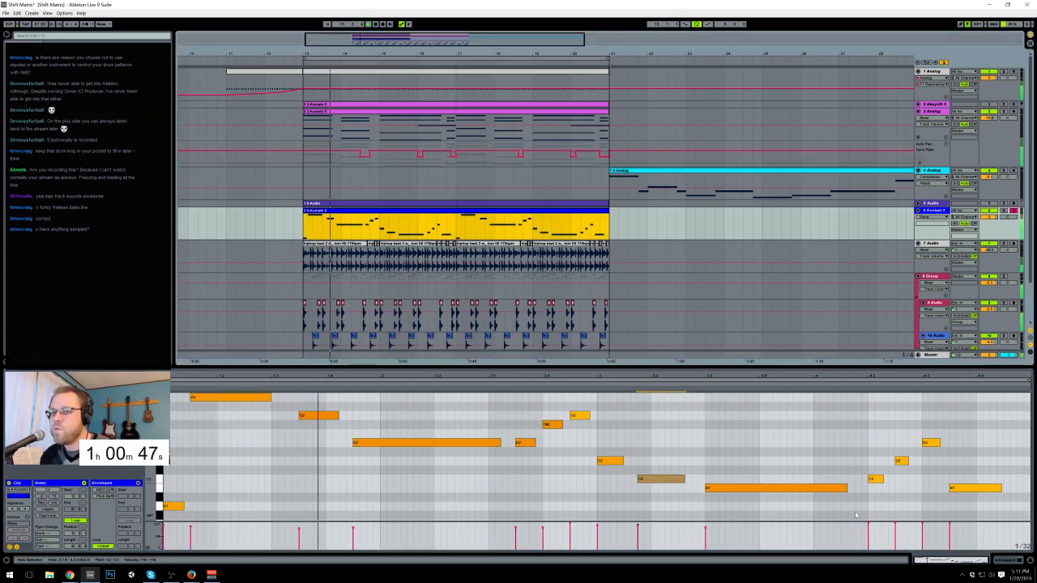
{"action": "left_click", "coordinate": [1006, 560]}
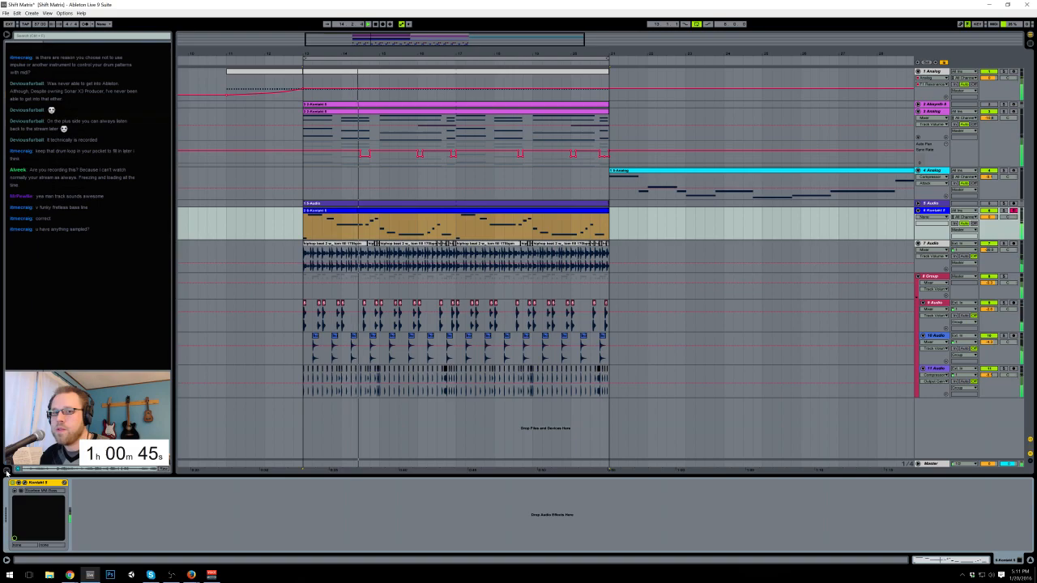
{"action": "double_click", "coordinate": [383, 209]}
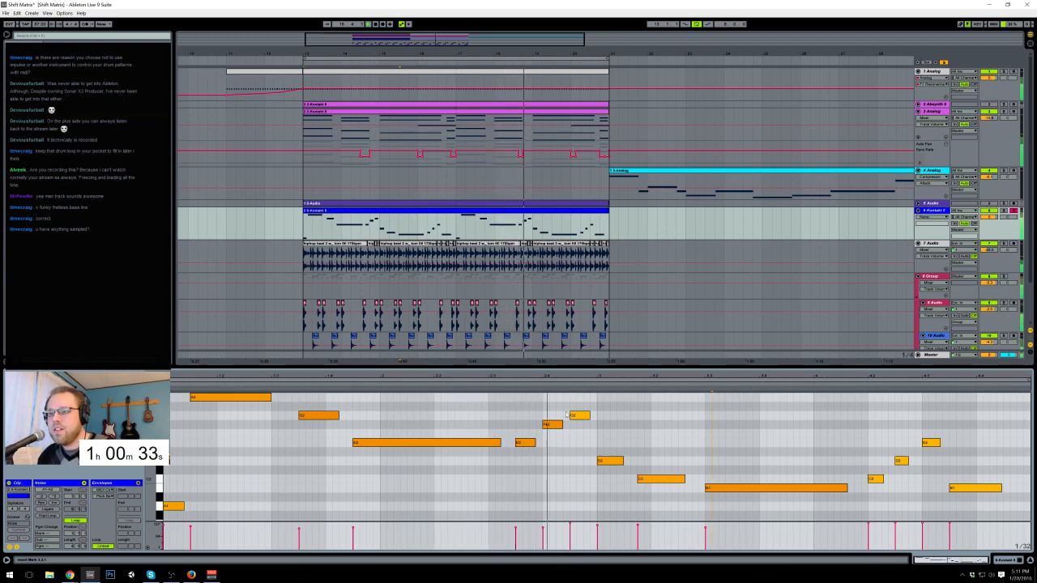
{"action": "left_click_drag", "start_coordinate": [578, 440], "coordinate": [554, 431]}
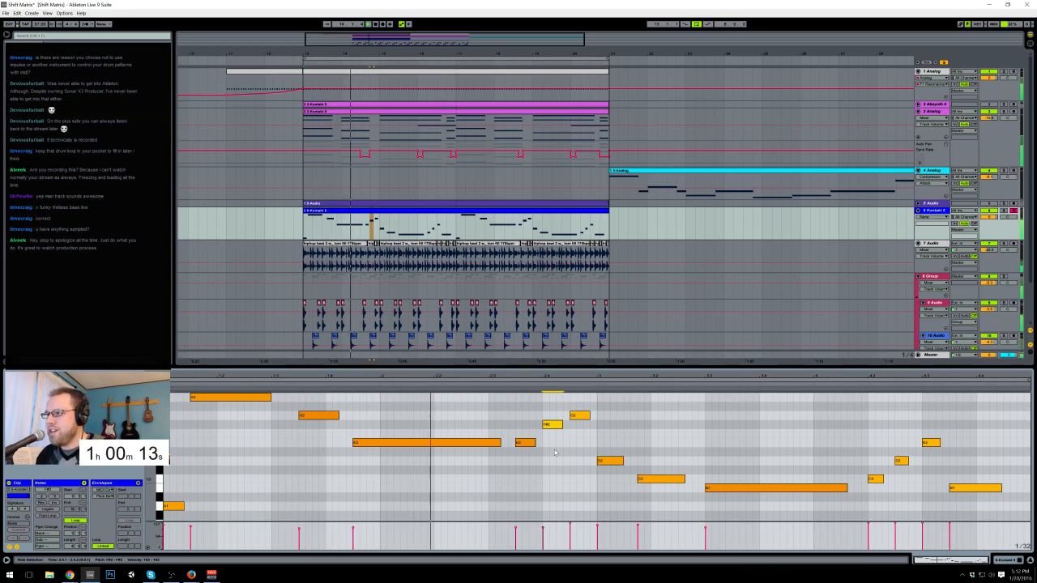
{"action": "key", "text": "space"}
{"action": "left_click", "coordinate": [303, 230]}
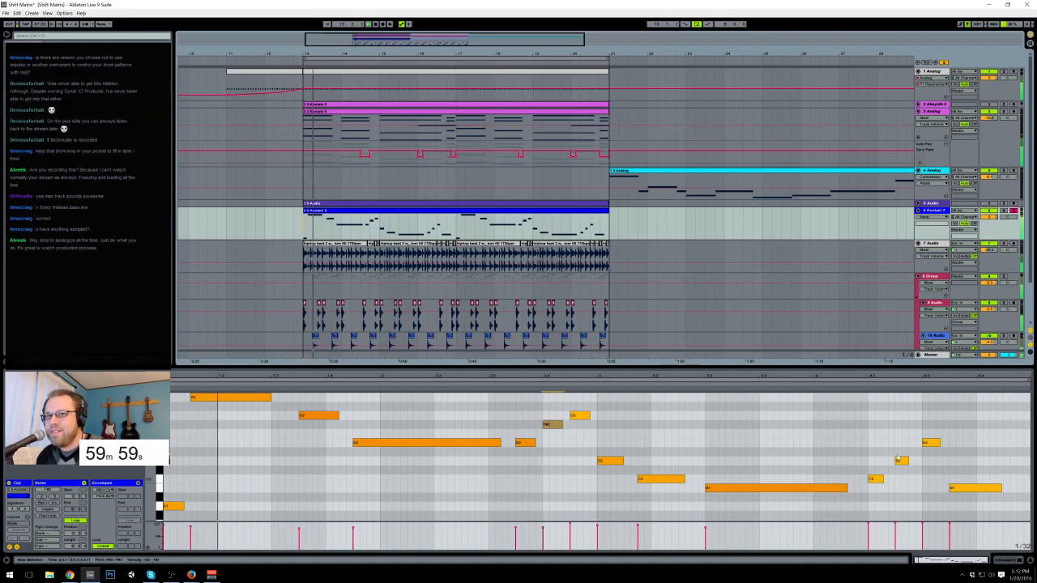
Step: Add Guitar Rig 5 after Kontakt 5 on the bass track and list its bass amp presets
{"action": "key", "text": "shift+Tab"}
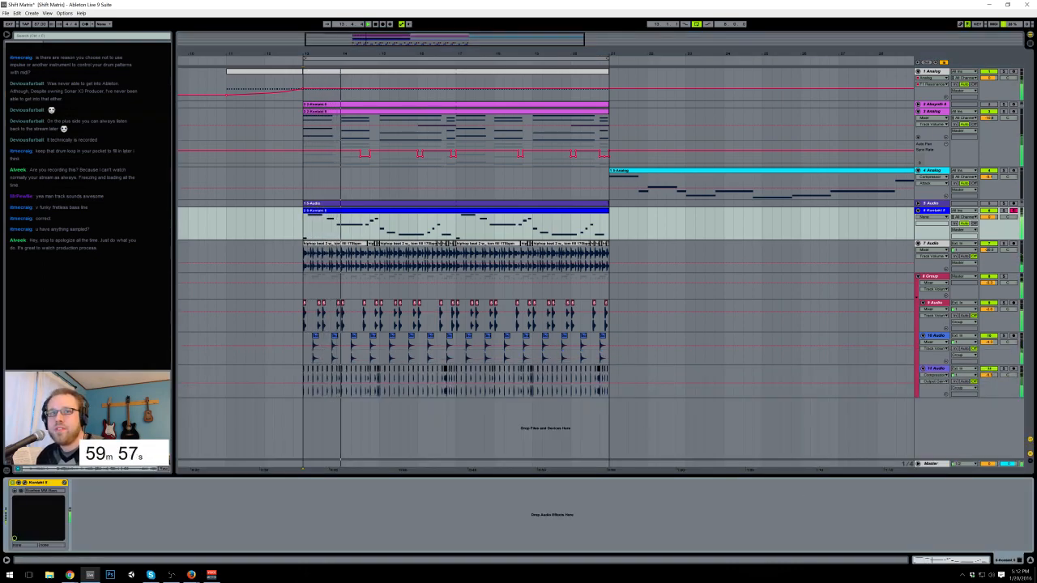
{"action": "left_click_drag", "start_coordinate": [106, 284], "coordinate": [104, 521]}
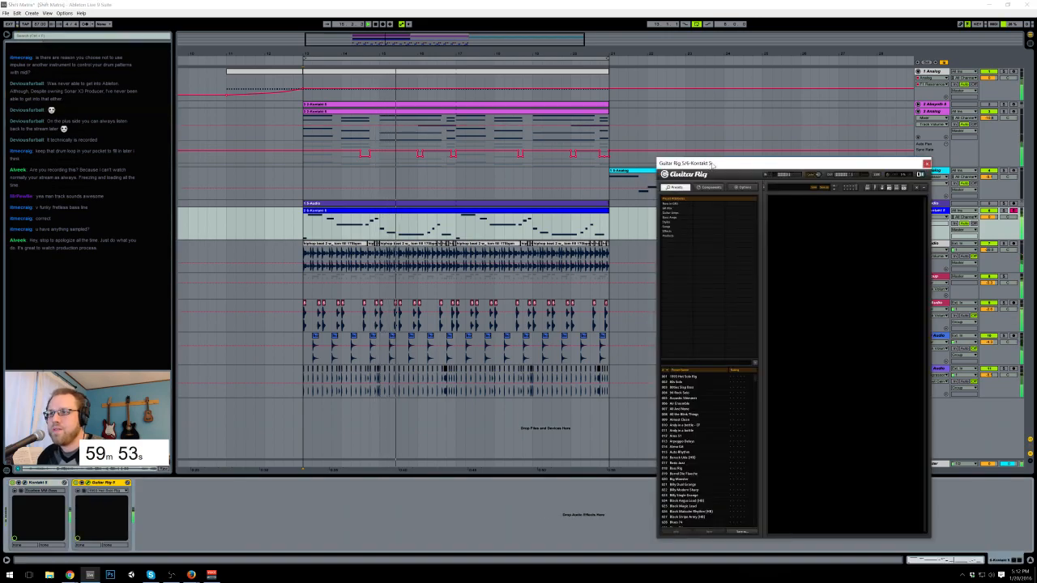
{"action": "left_click_drag", "start_coordinate": [753, 162], "coordinate": [739, 98]}
{"action": "left_click", "coordinate": [662, 153]}
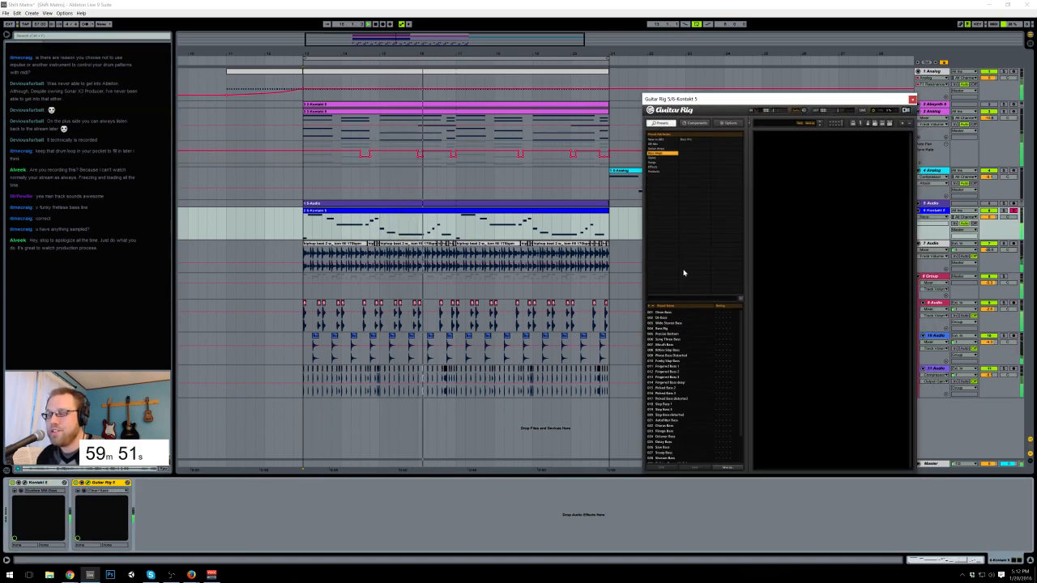
Step: Audition Guitar Rig's bass amp presets, including Wide Stereo Bass, Precise Bottom, Mouth Bass and Picked Bass distorted
{"action": "left_click", "coordinate": [680, 323]}
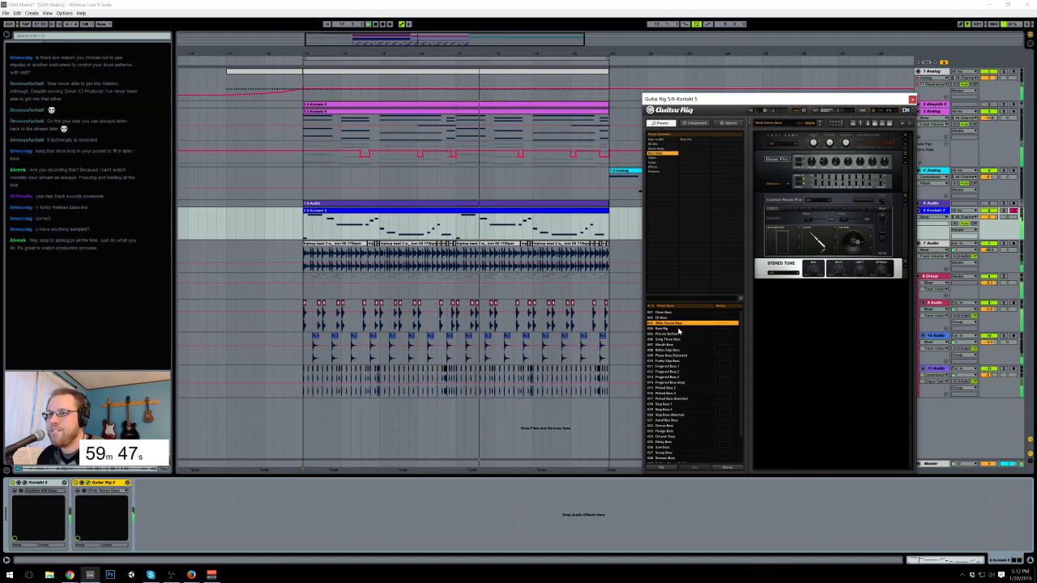
{"action": "left_click", "coordinate": [678, 329]}
{"action": "left_click", "coordinate": [678, 335]}
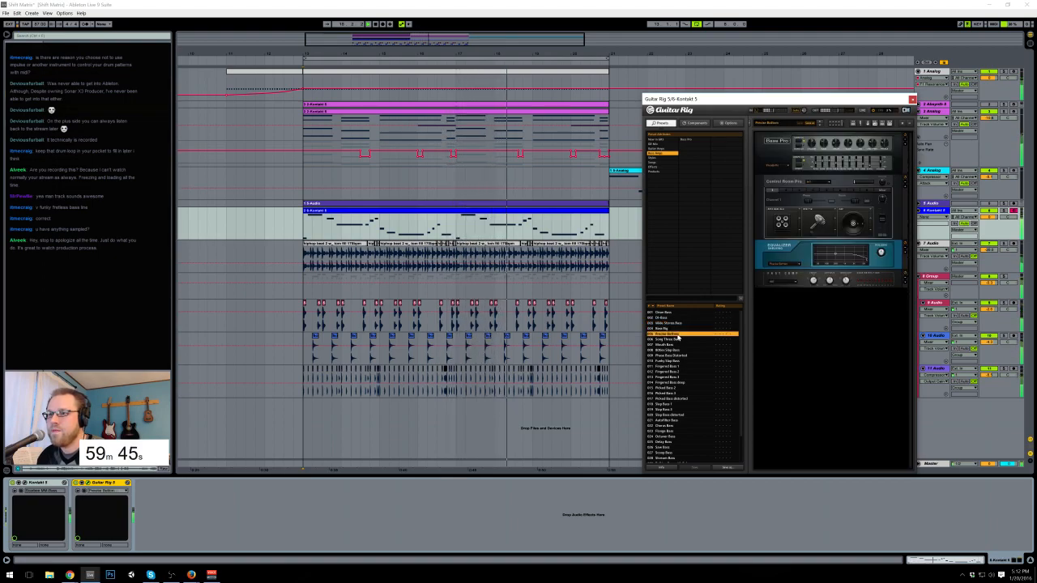
{"action": "left_click", "coordinate": [679, 340]}
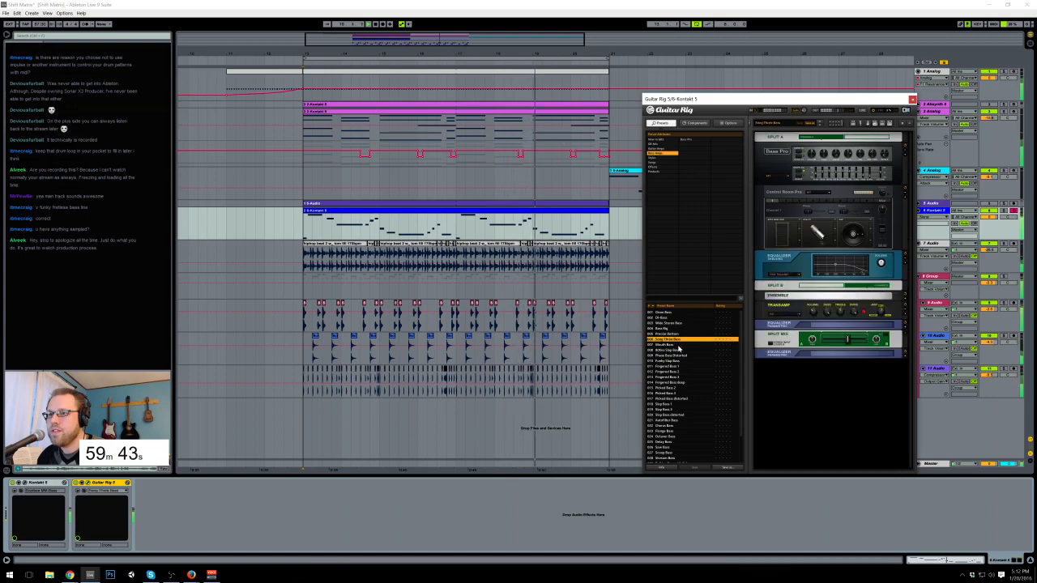
{"action": "left_click", "coordinate": [679, 345]}
{"action": "left_click", "coordinate": [679, 349]}
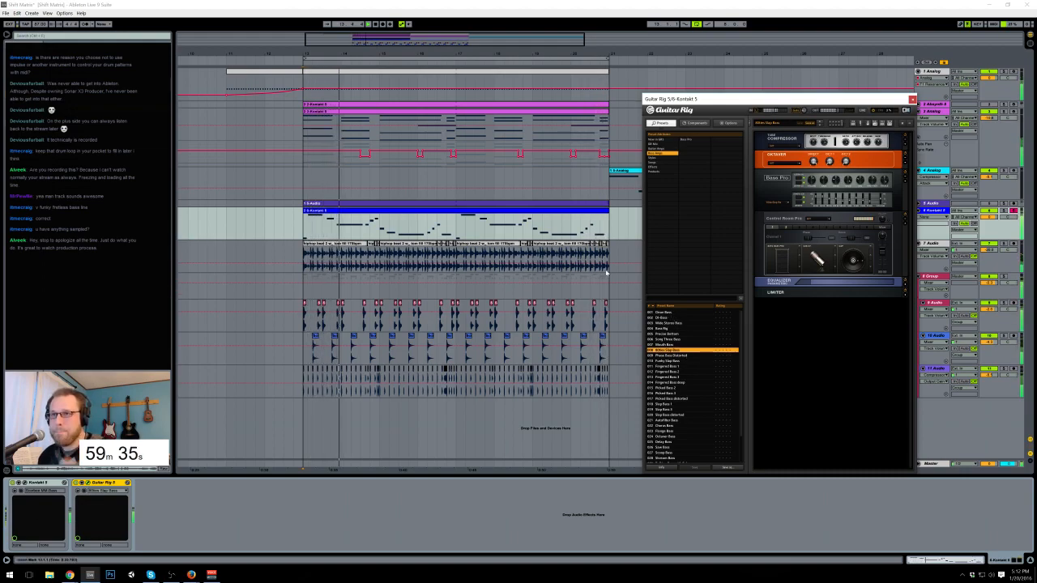
{"action": "left_click", "coordinate": [669, 314]}
{"action": "left_click", "coordinate": [680, 399]}
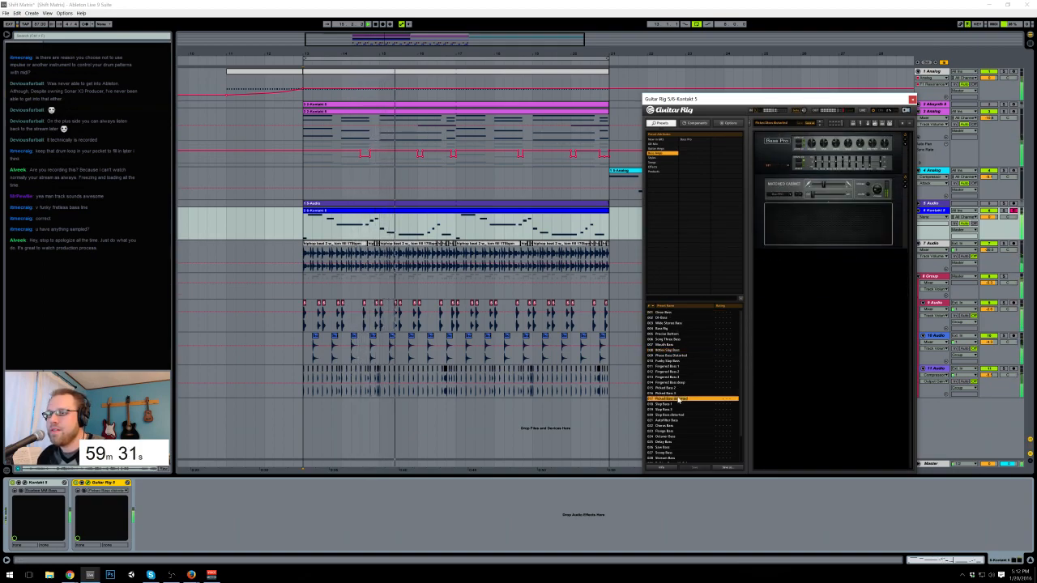
{"action": "scroll", "coordinate": [697, 409], "scroll_direction": "down", "scroll_amount": 2}
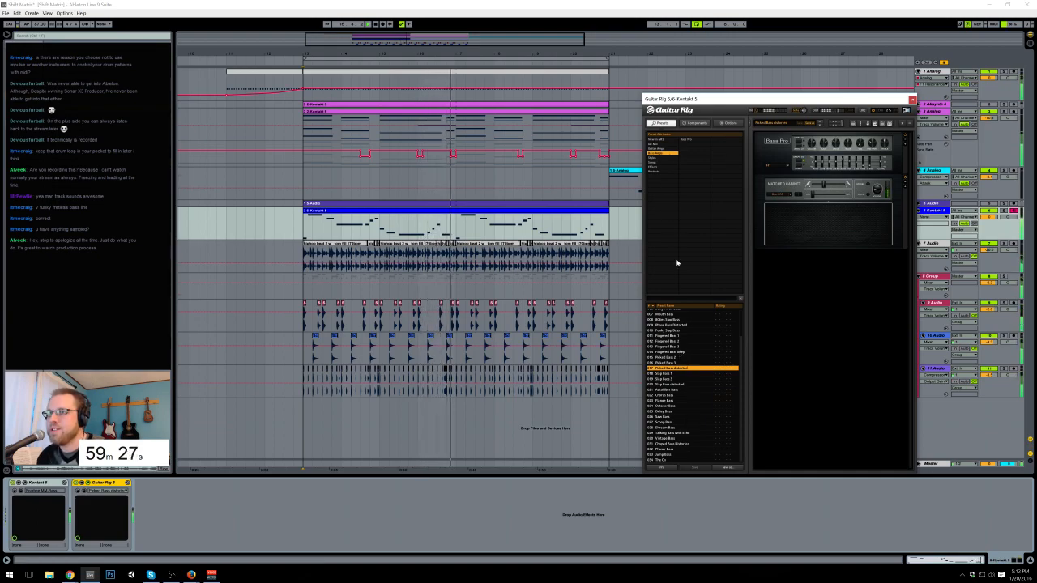
Step: Search the guitar amp presets for the Rammfire models and try Pure Rammfire E on the bass
{"action": "left_click", "coordinate": [684, 299]}
{"action": "type", "text": "sans"}
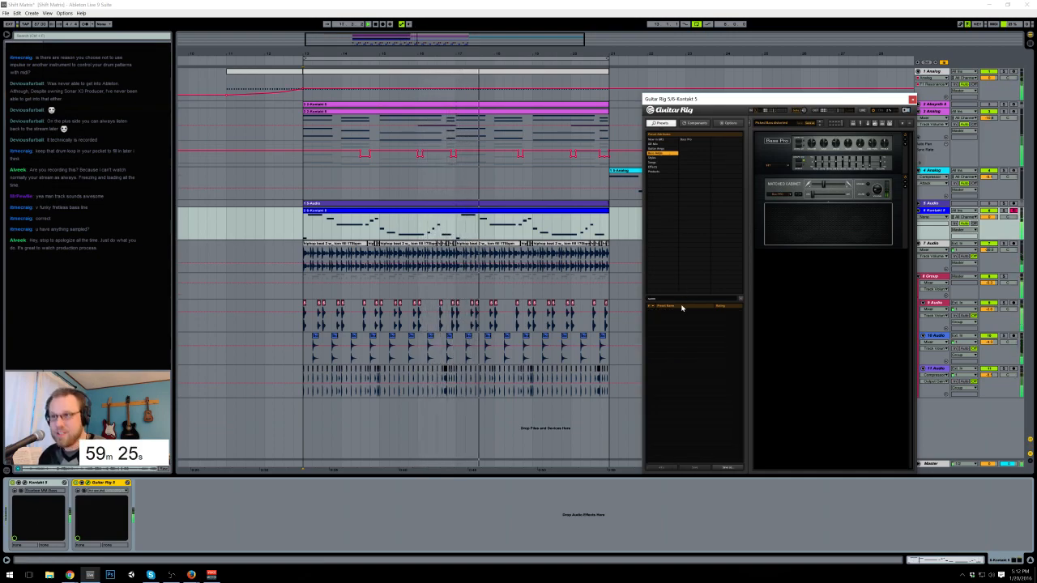
{"action": "left_click", "coordinate": [661, 149]}
{"action": "left_click", "coordinate": [683, 351]}
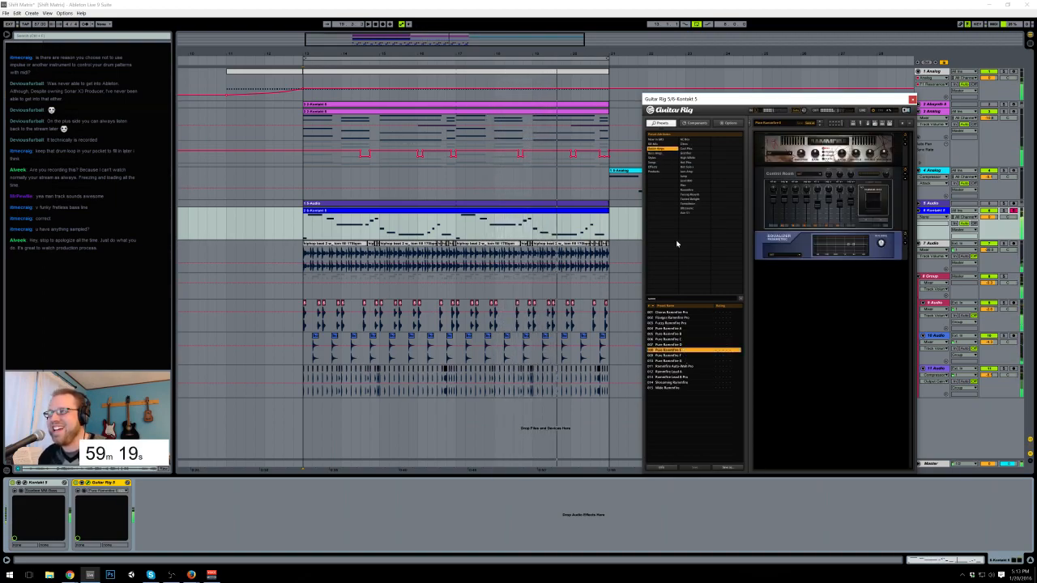
Step: Lower the Kontakt 5 track's volume and, after trying Rammfire Lead A, return to the bass amp presets and load Mouth Bass
{"action": "left_click_drag", "start_coordinate": [993, 217], "coordinate": [993, 230]}
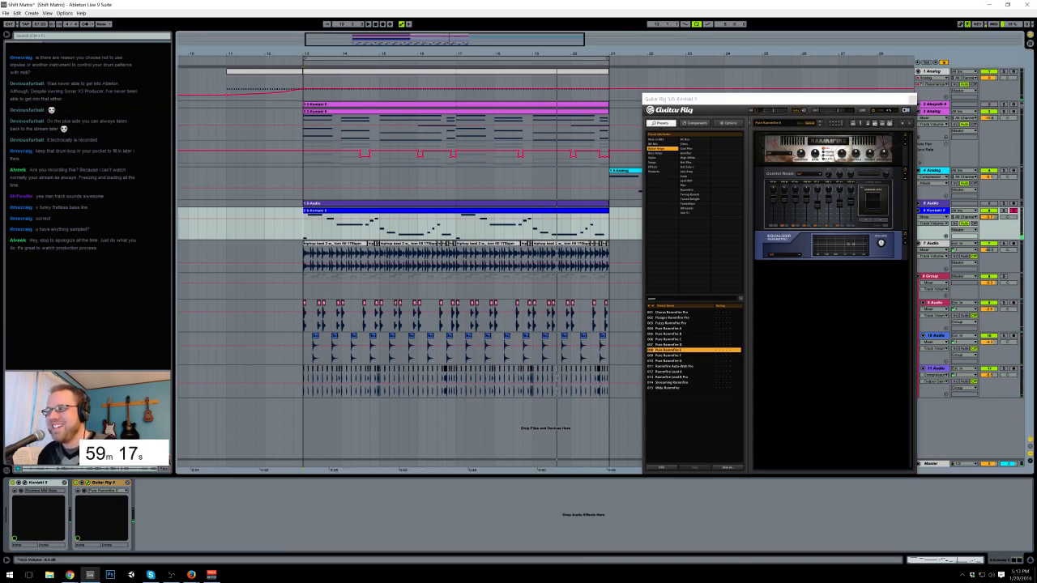
{"action": "left_click", "coordinate": [677, 373]}
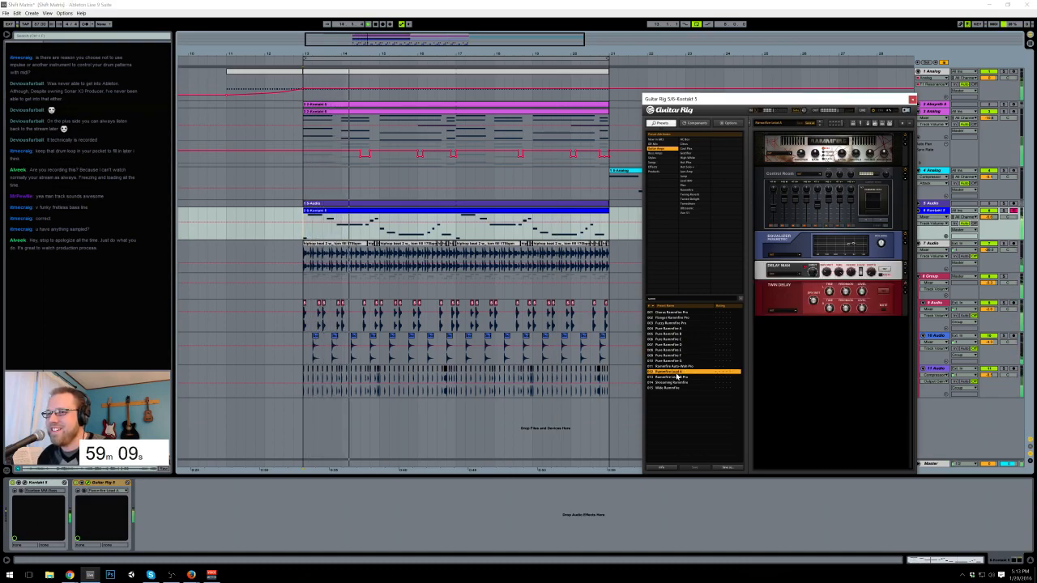
{"action": "left_click", "coordinate": [661, 154]}
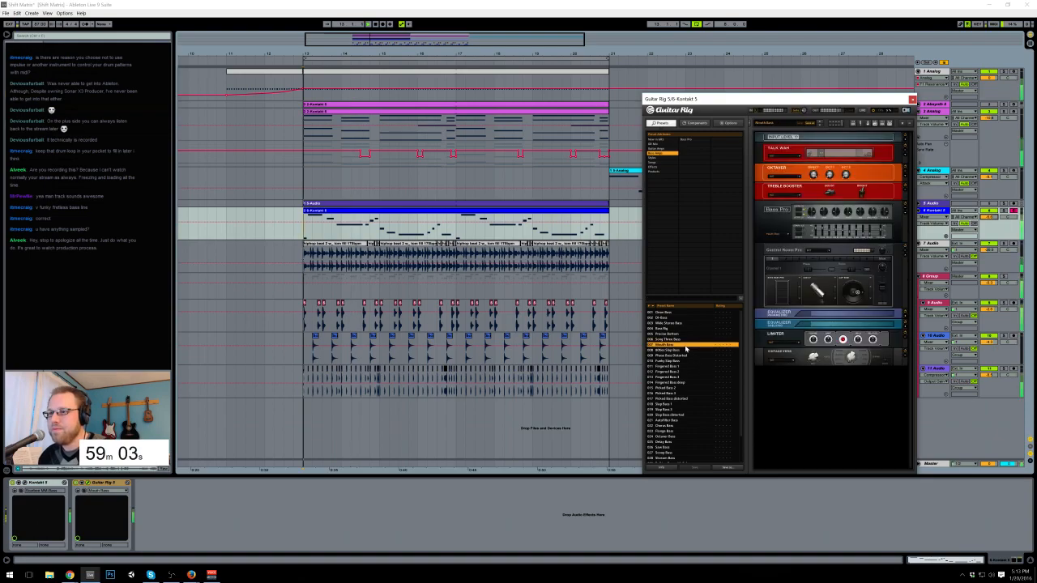
Step: Load Guitar Rig's Precise Bottom preset on the bass and close the plug-in window
{"action": "left_click", "coordinate": [681, 334]}
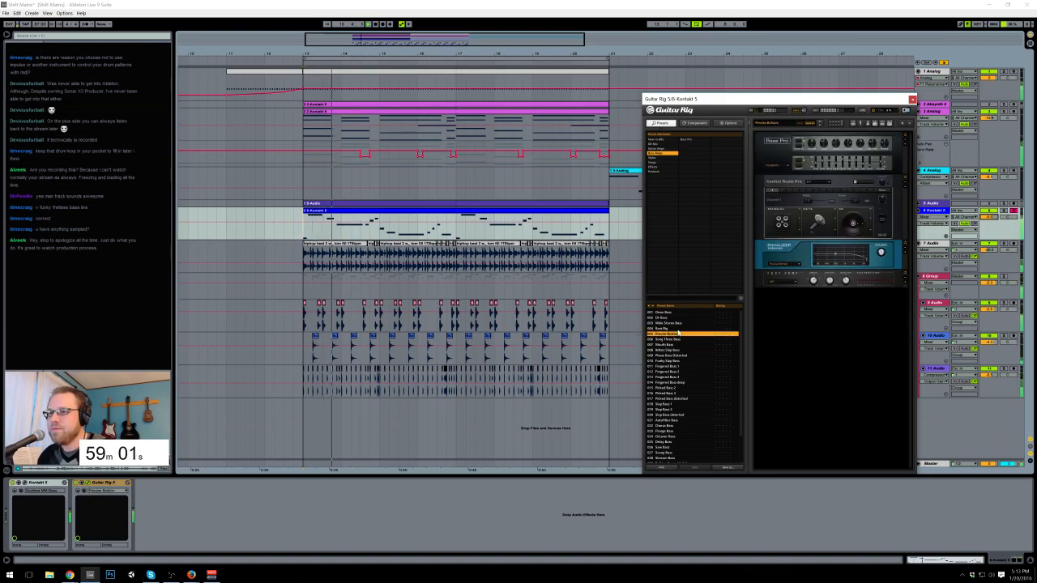
{"action": "left_click", "coordinate": [912, 99]}
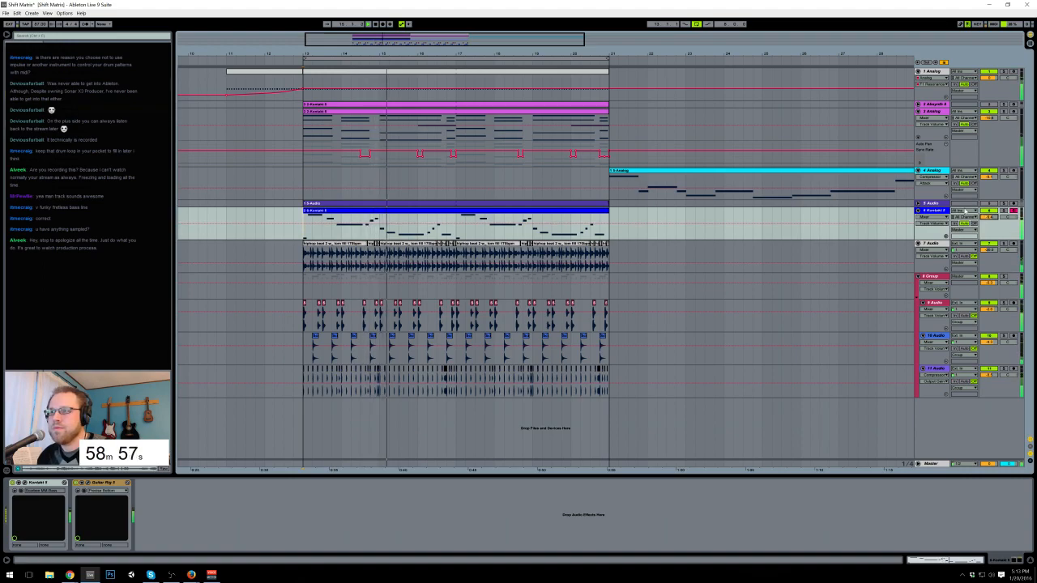
Step: Move the 4 Analog clip back to start at bar 13 and display that track's volume automation
{"action": "left_click_drag", "start_coordinate": [741, 183], "coordinate": [435, 178]}
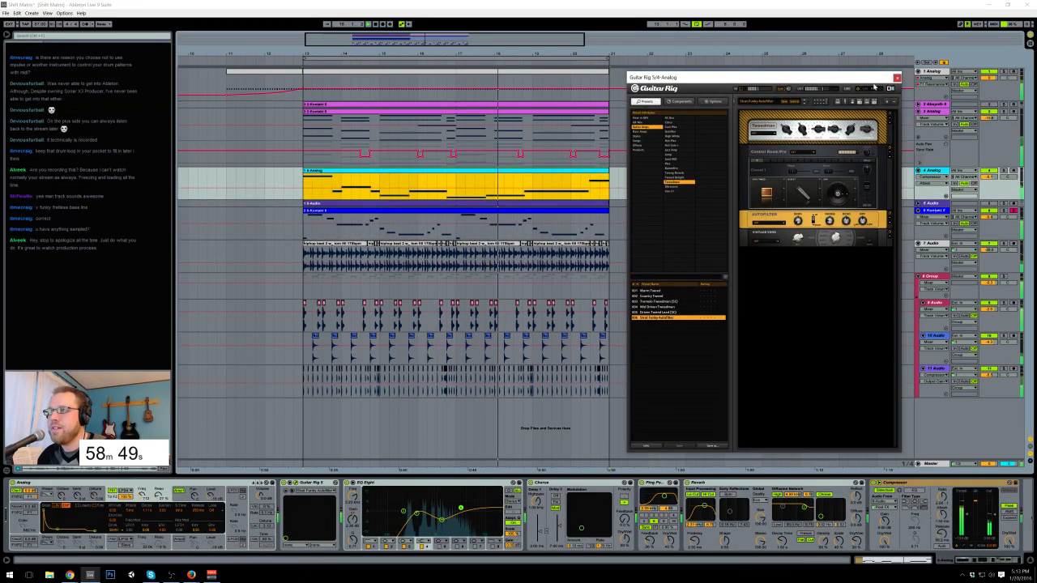
{"action": "left_click", "coordinate": [932, 183]}
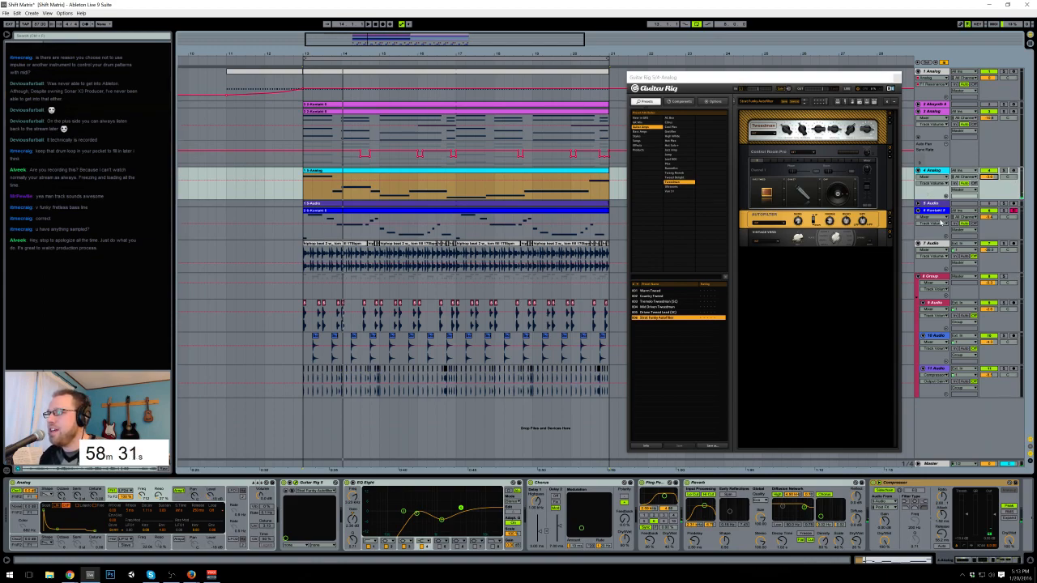
Step: Delete the 5 Audio track above the Kontakt 5 bass track and play the arrangement
{"action": "left_click", "coordinate": [933, 212]}
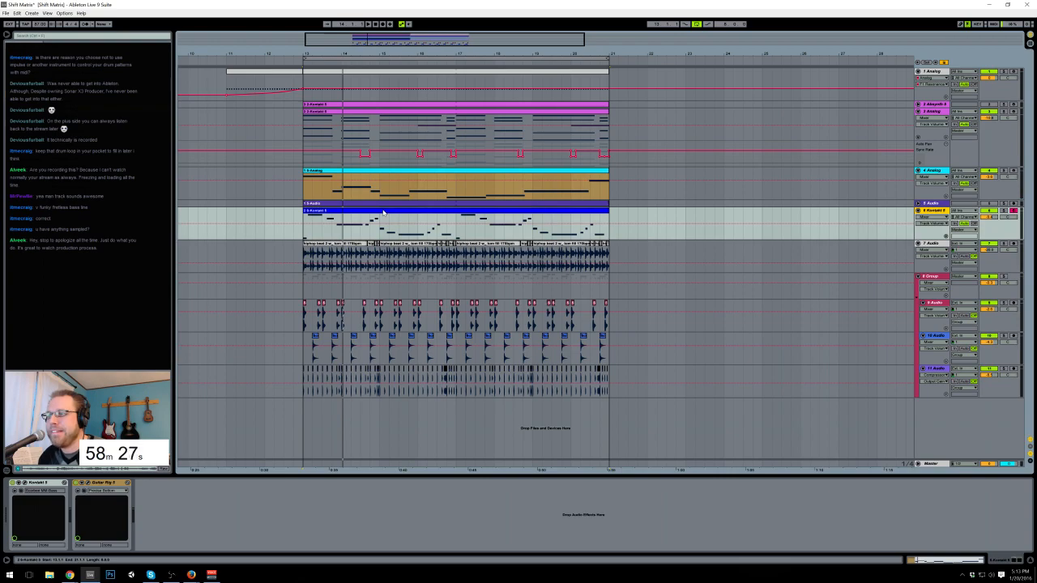
{"action": "left_click", "coordinate": [383, 212]}
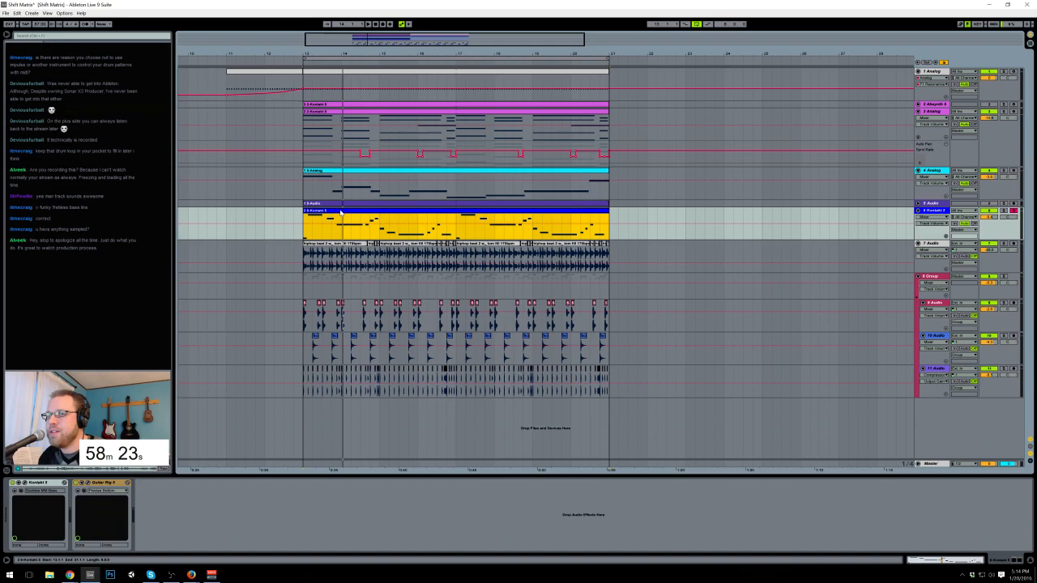
{"action": "left_click", "coordinate": [930, 204]}
{"action": "key", "text": "Delete"}
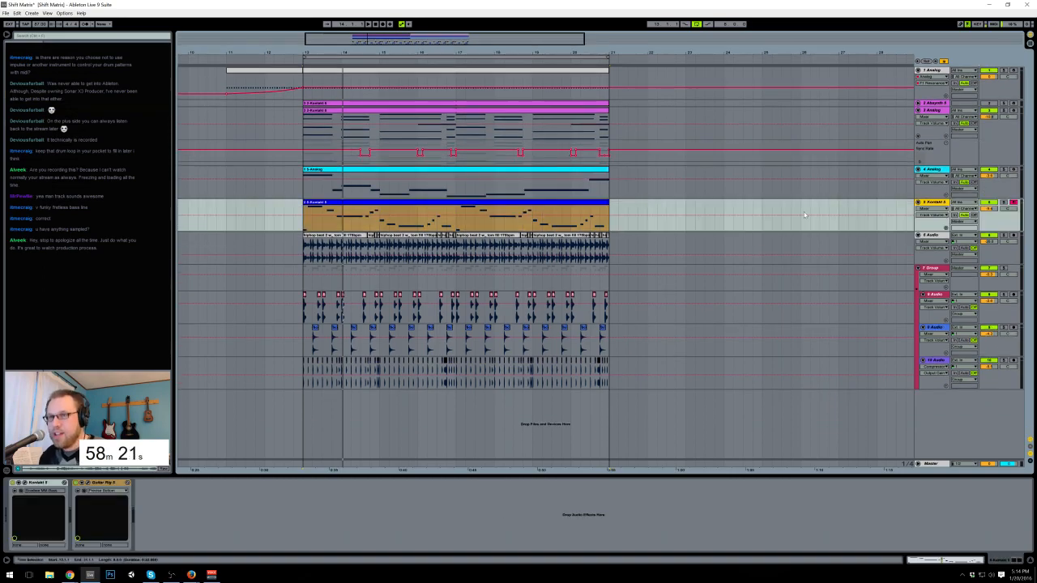
{"action": "left_click", "coordinate": [315, 224]}
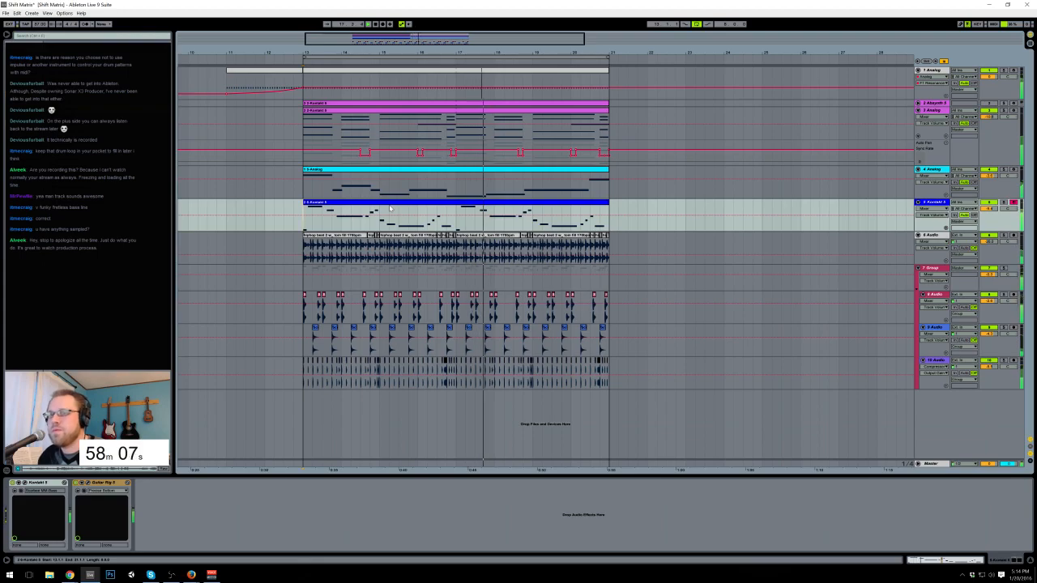
Step: Open the 4 Analog clip's notes for editing and move the Guitar Rig window clear of the piano roll
{"action": "left_click", "coordinate": [508, 171]}
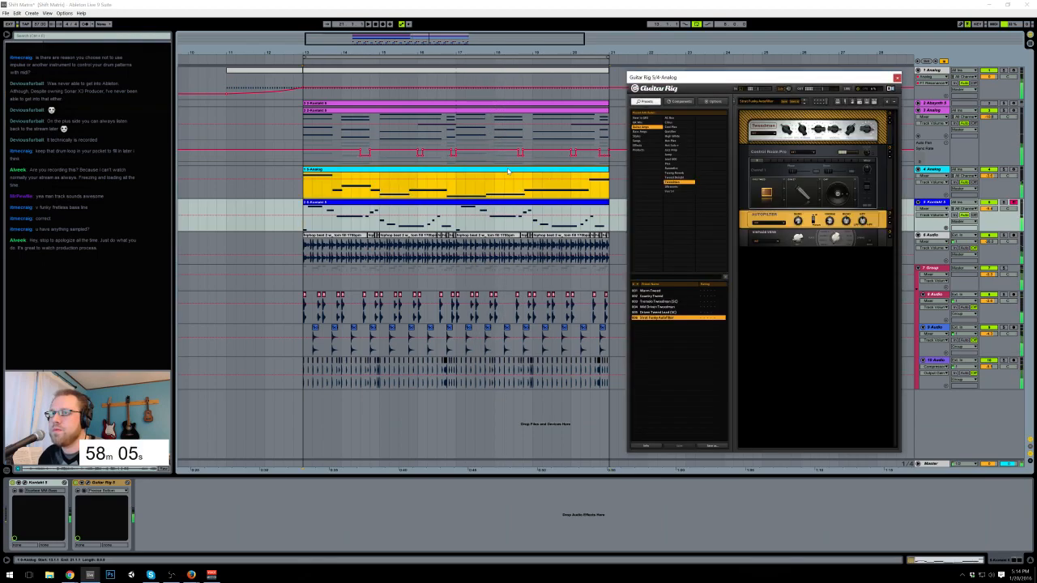
{"action": "double_click", "coordinate": [509, 171]}
{"action": "left_click", "coordinate": [502, 471]}
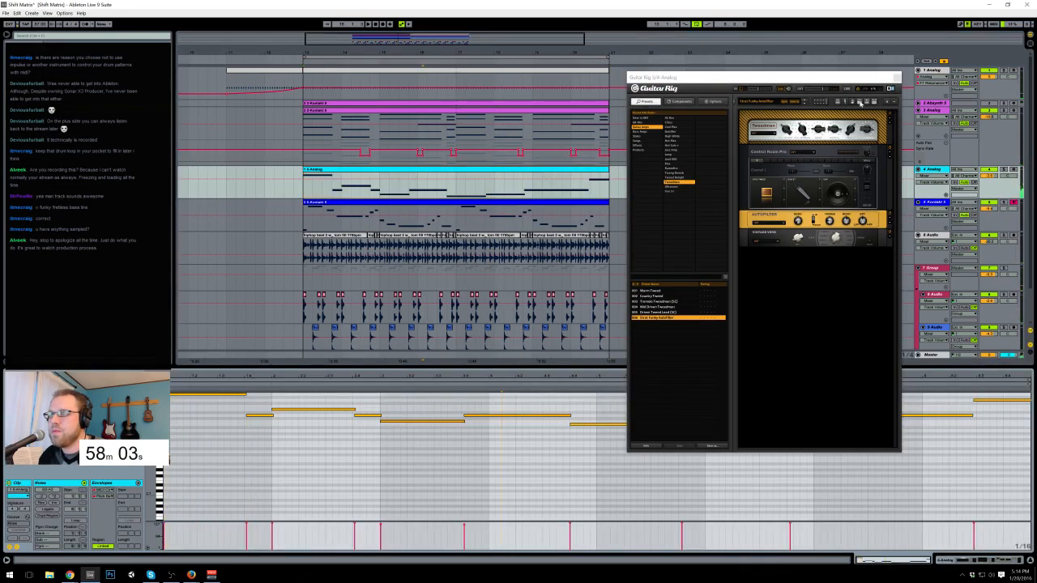
{"action": "left_click_drag", "start_coordinate": [845, 81], "coordinate": [267, 62]}
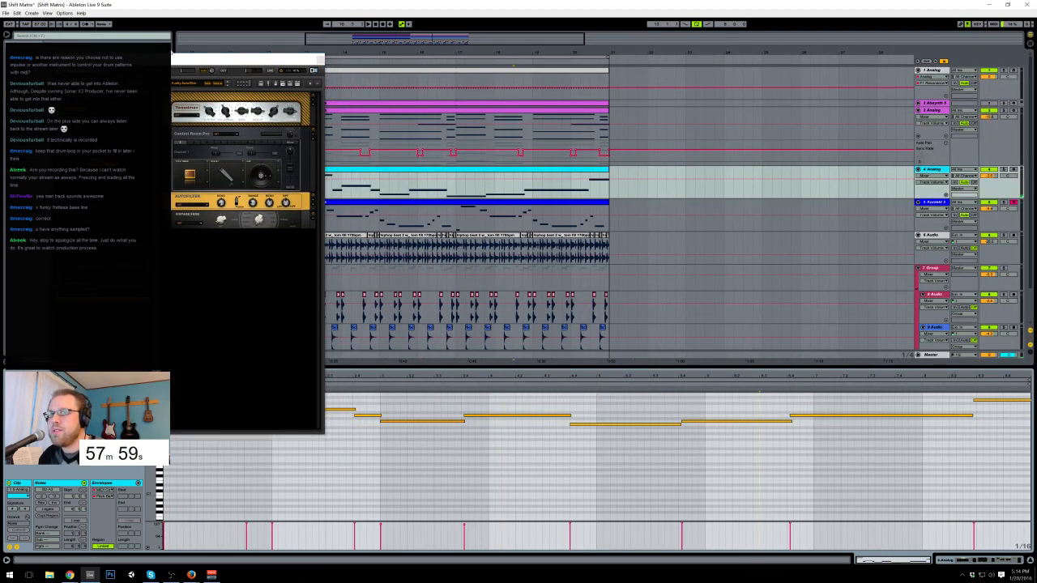
Step: Raise the Analog note starting at 5.4 by several semitones and audition the passage
{"action": "left_click", "coordinate": [728, 419]}
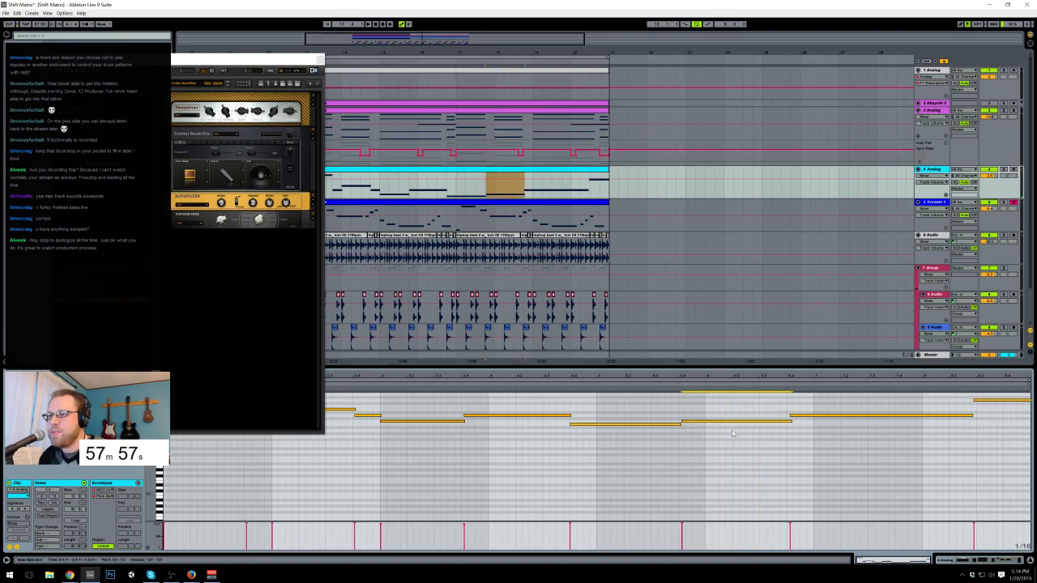
{"action": "key", "text": "Up"}
{"action": "key", "text": "Up"}
{"action": "key", "text": "Up"}
{"action": "left_click", "coordinate": [564, 384]}
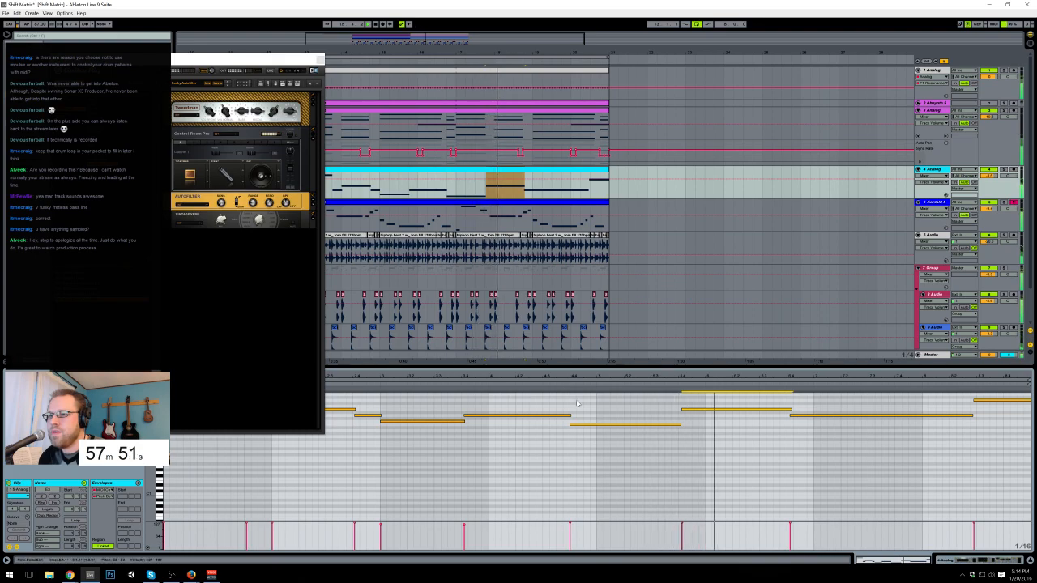
{"action": "left_click", "coordinate": [675, 382]}
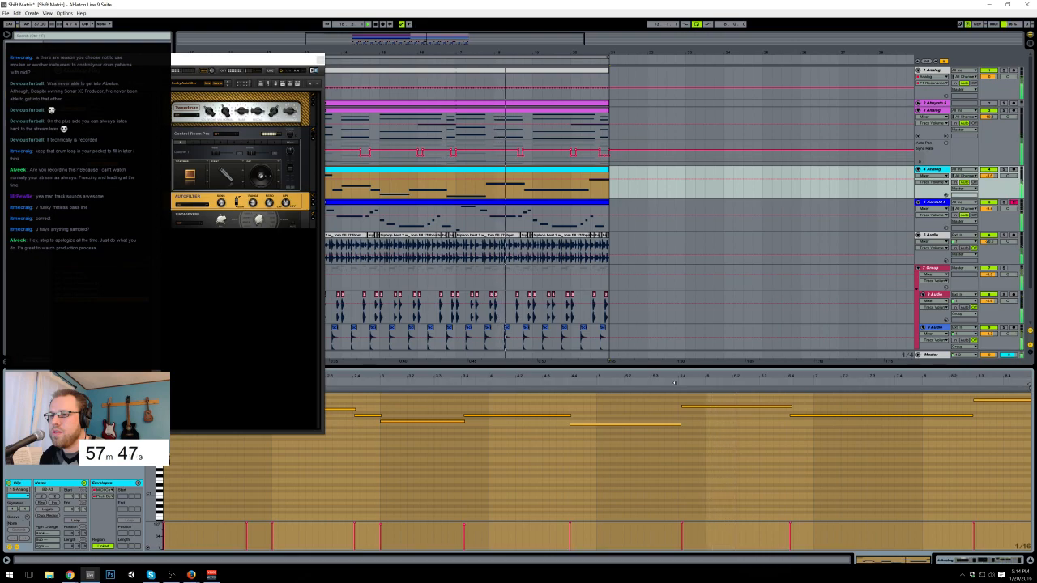
Step: Lower the Analog note at 5.4 to match the pitch of the following note, trim its end slightly, and replay it
{"action": "key", "text": "space"}
{"action": "left_click", "coordinate": [675, 396]}
{"action": "left_click", "coordinate": [693, 405]}
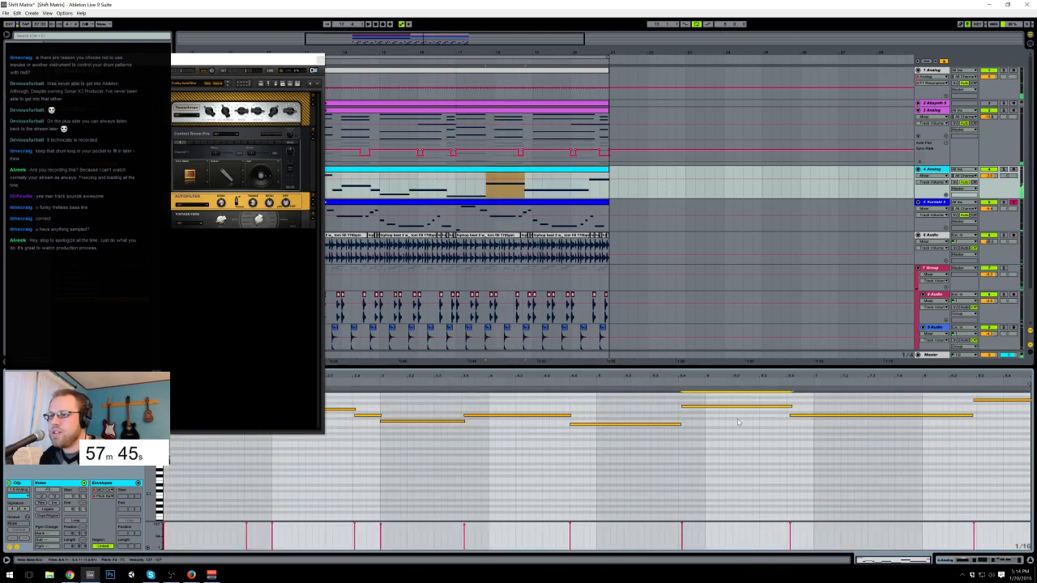
{"action": "left_click_drag", "start_coordinate": [788, 406], "coordinate": [788, 409]}
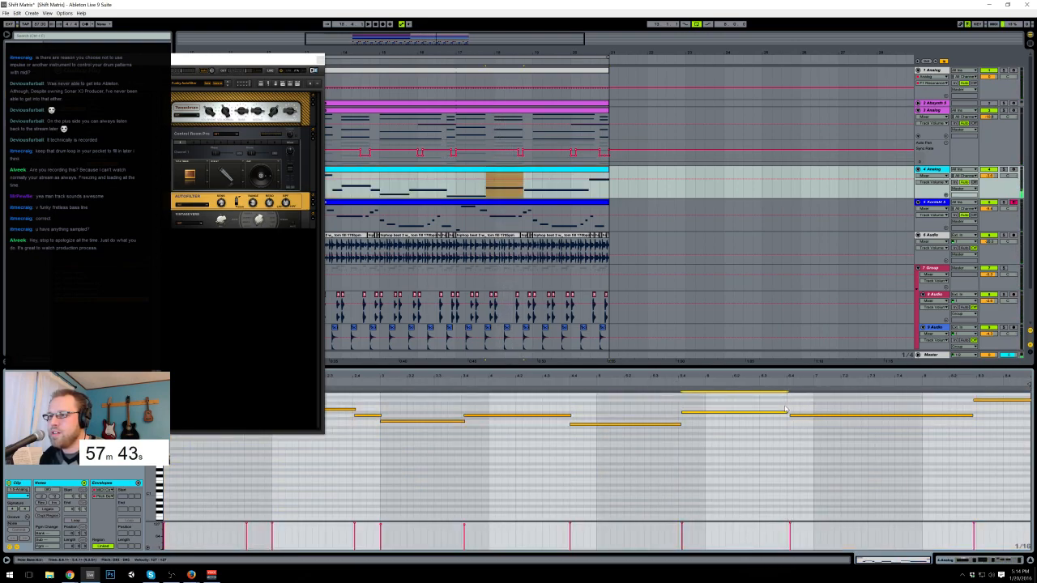
{"action": "key", "text": "space"}
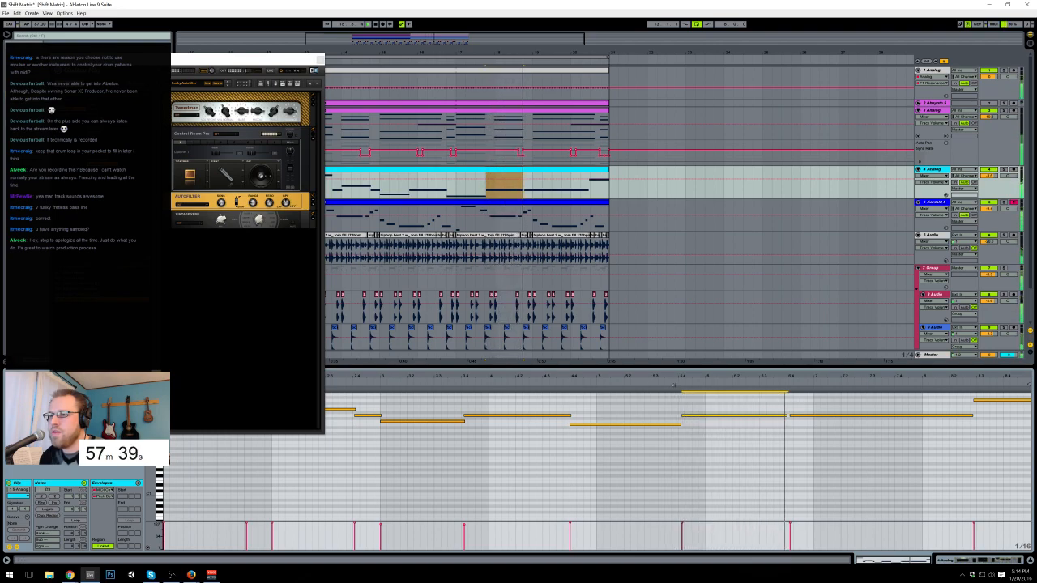
Step: Raise the Analog note starting at 6.4 by three semitones and shorten it to end at bar 8
{"action": "left_click_drag", "start_coordinate": [795, 415], "coordinate": [787, 385]}
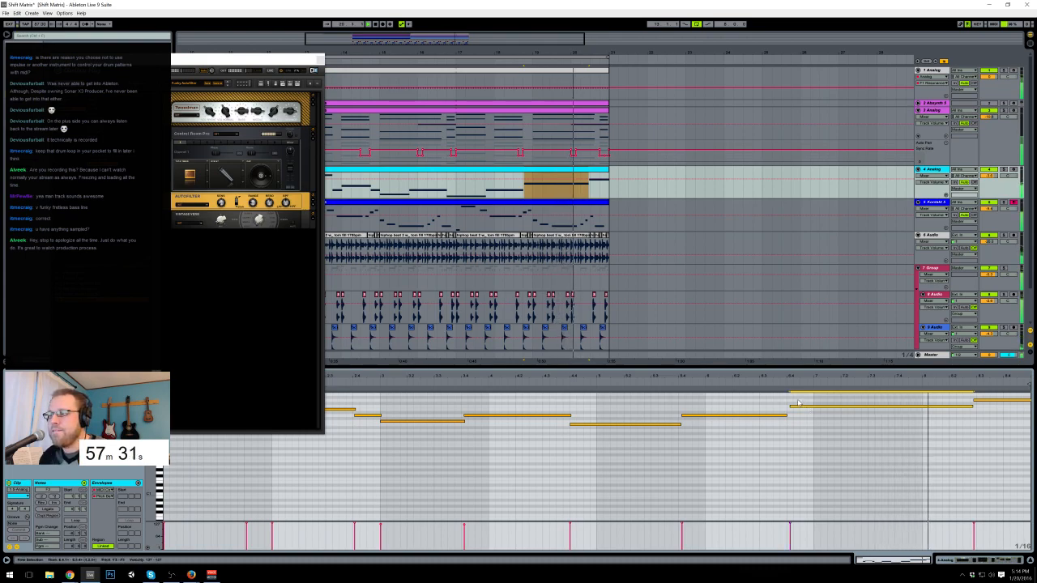
{"action": "left_click", "coordinate": [990, 399]}
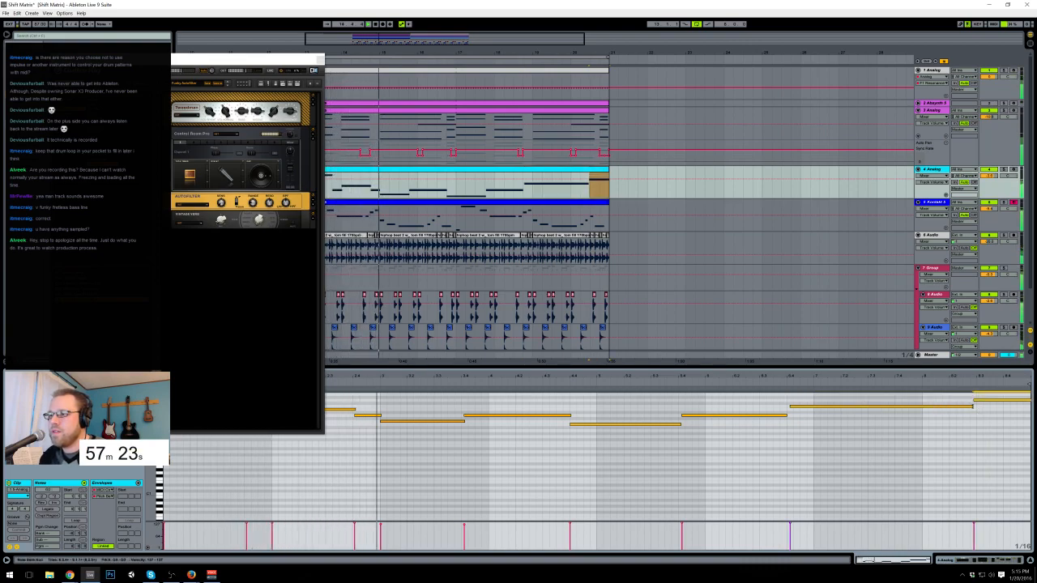
{"action": "left_click", "coordinate": [940, 406]}
{"action": "left_click_drag", "start_coordinate": [939, 408], "coordinate": [923, 408]}
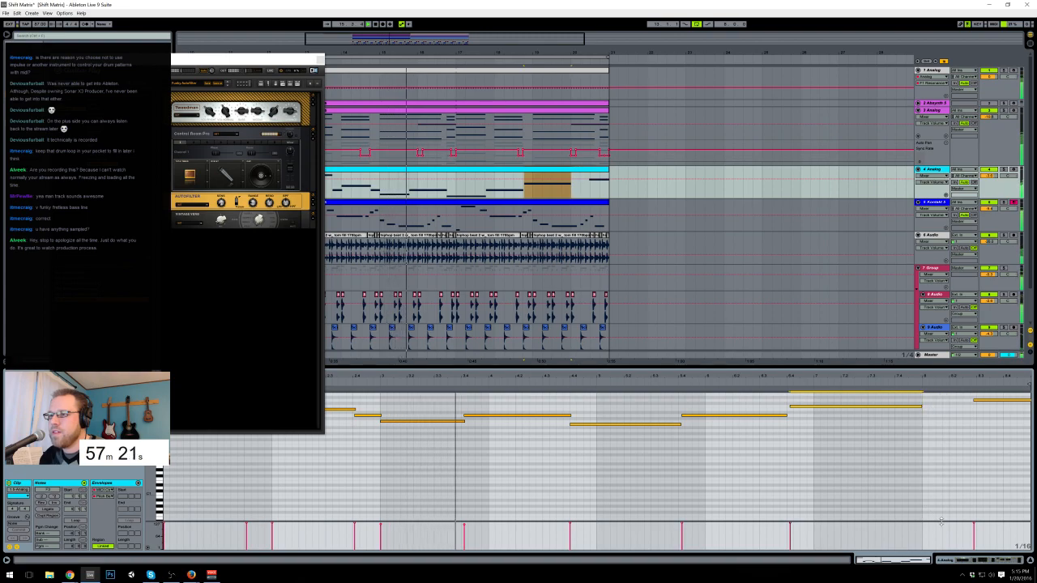
Step: Move the Guitar Rig window further aside and play back the edited Analog melody
{"action": "left_click_drag", "start_coordinate": [246, 60], "coordinate": [201, 25]}
{"action": "left_click", "coordinate": [276, 402]}
{"action": "key", "text": "space"}
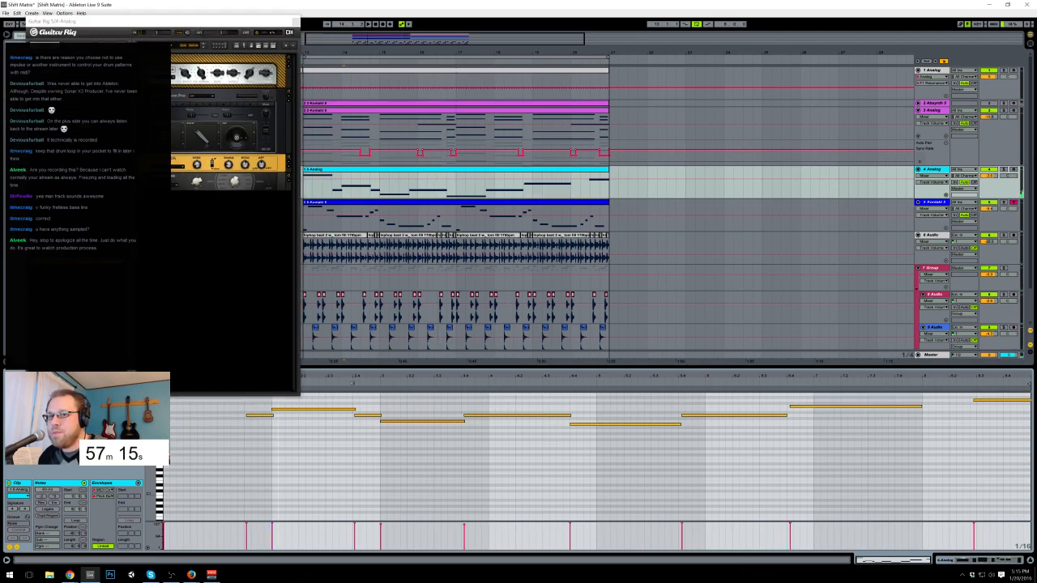
{"action": "scroll", "coordinate": [332, 440], "scroll_direction": "up", "scroll_amount": 3}
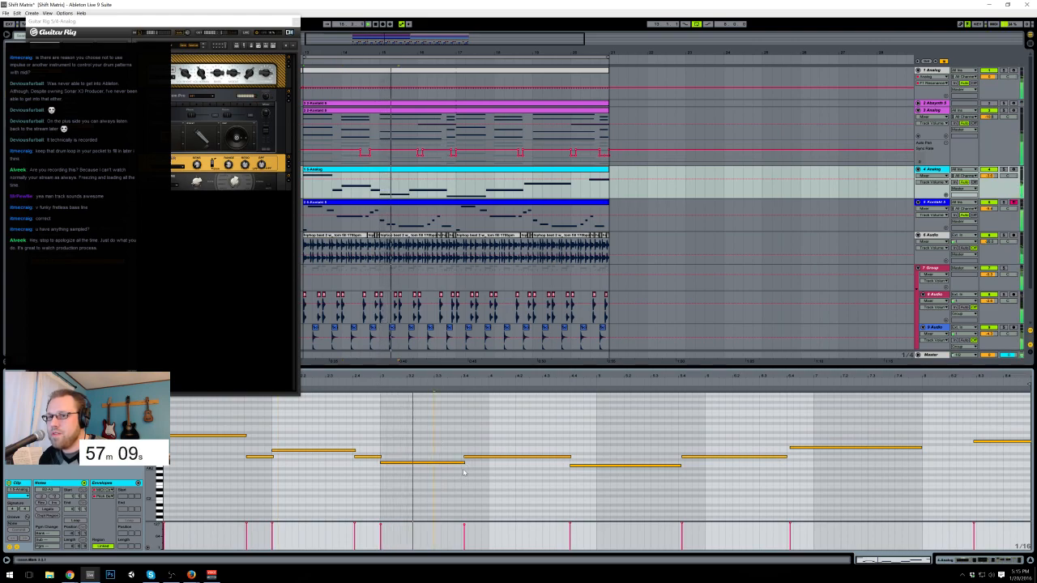
Step: Shorten three consecutive sustained notes mid-way through the 4 Analog clip and nudge notes slightly earlier
{"action": "key", "text": "space"}
{"action": "left_click_drag", "start_coordinate": [464, 463], "coordinate": [446, 461]}
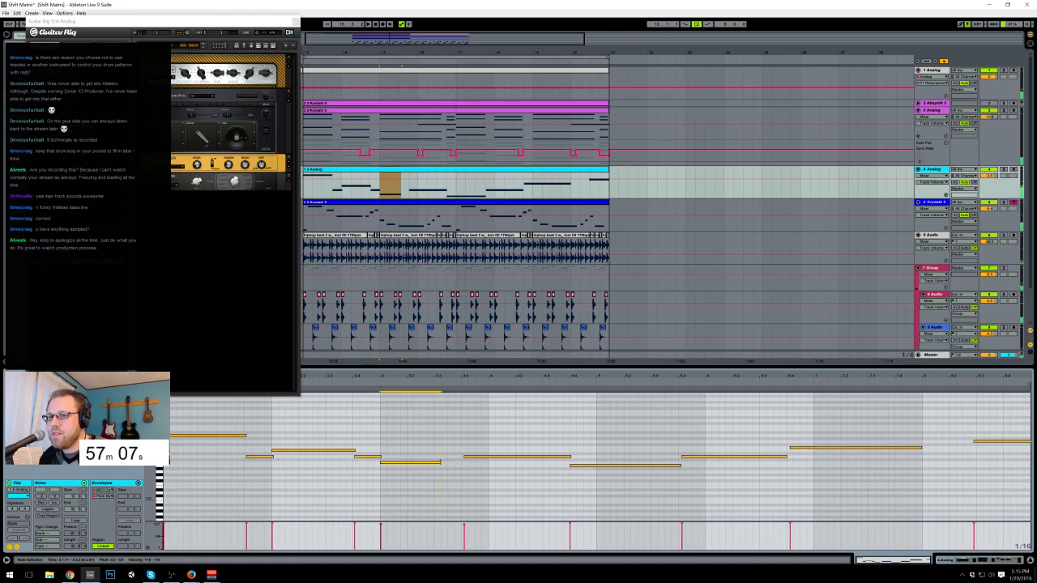
{"action": "left_click", "coordinate": [490, 474]}
{"action": "left_click_drag", "start_coordinate": [569, 457], "coordinate": [552, 456]}
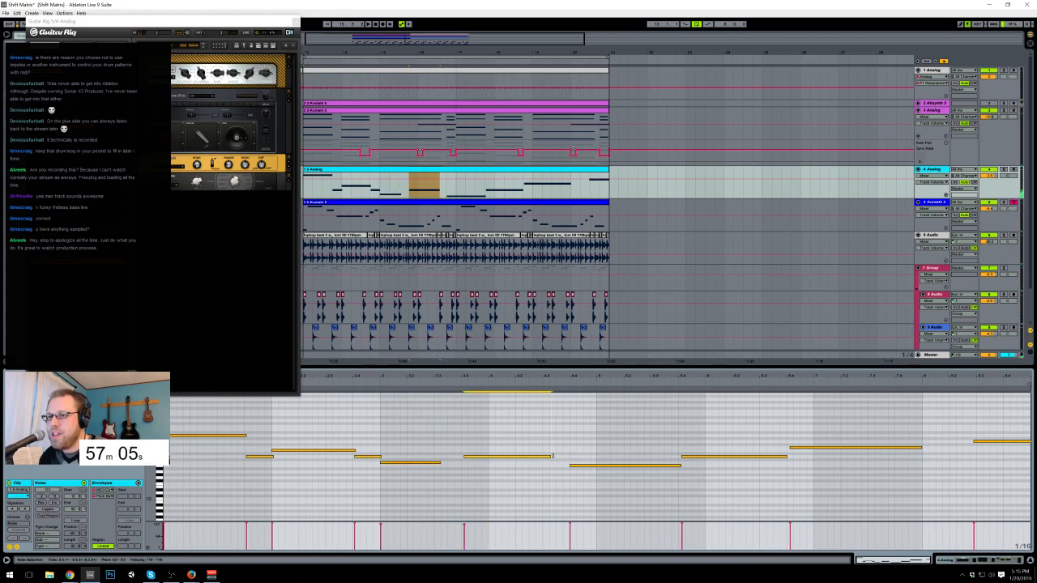
{"action": "left_click", "coordinate": [668, 466]}
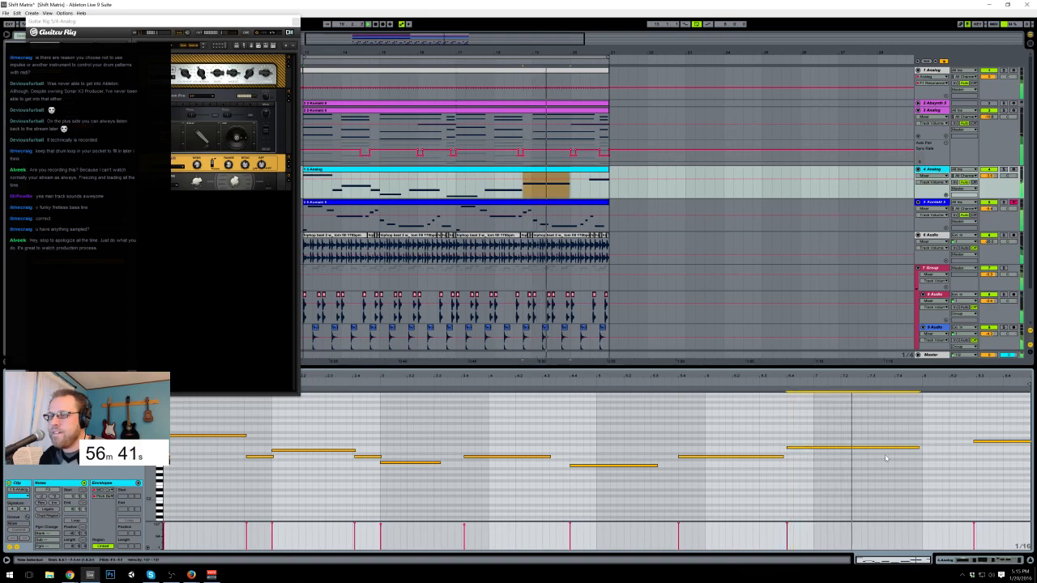
{"action": "left_click", "coordinate": [986, 455]}
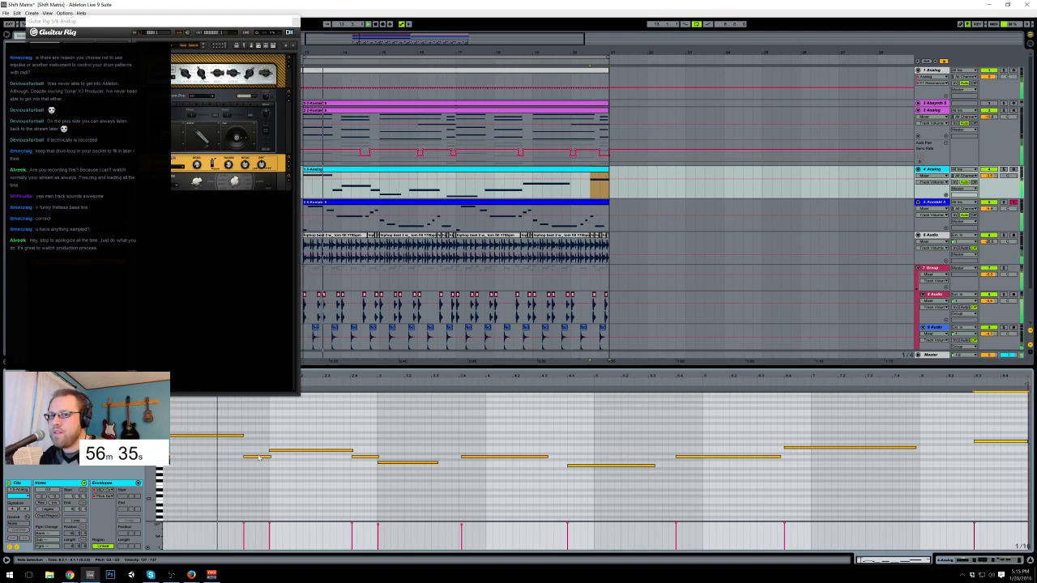
{"action": "left_click_drag", "start_coordinate": [485, 457], "coordinate": [482, 457]}
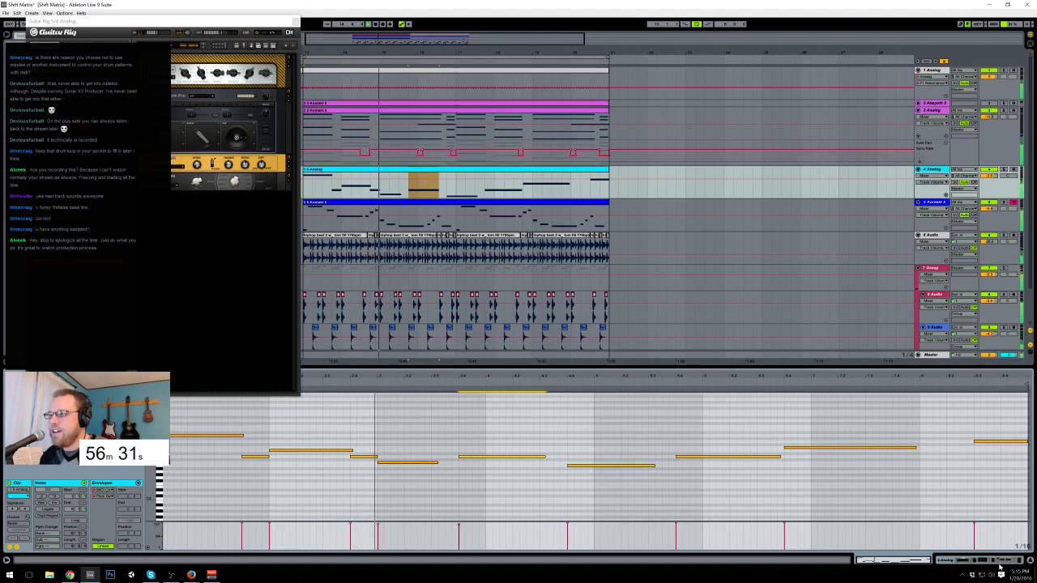
Step: Close the Guitar Rig window and transpose all notes of the 5 Kontakt 5 clip down one octave
{"action": "left_click", "coordinate": [1001, 564]}
{"action": "left_click", "coordinate": [295, 23]}
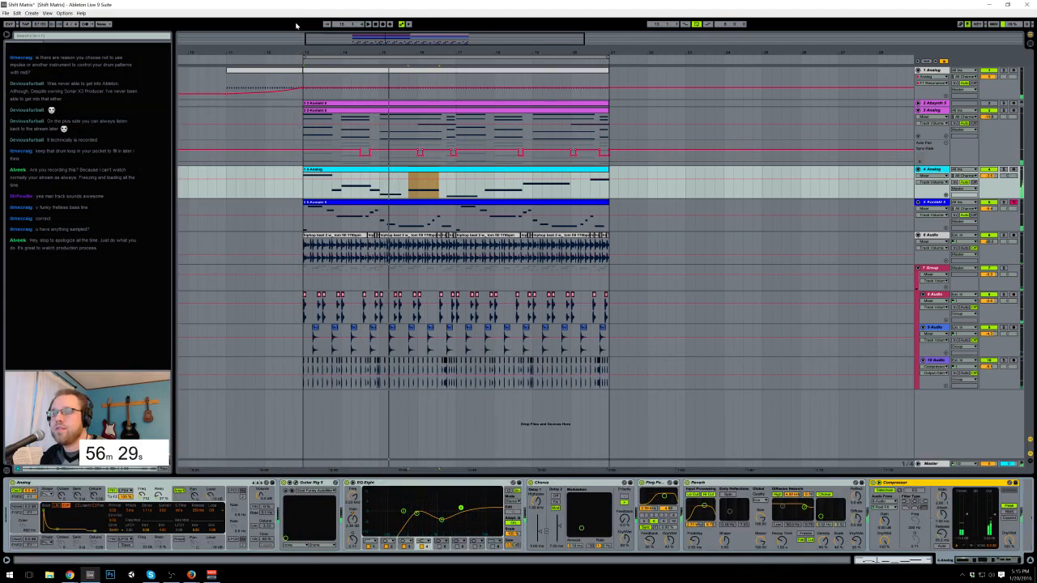
{"action": "double_click", "coordinate": [513, 206]}
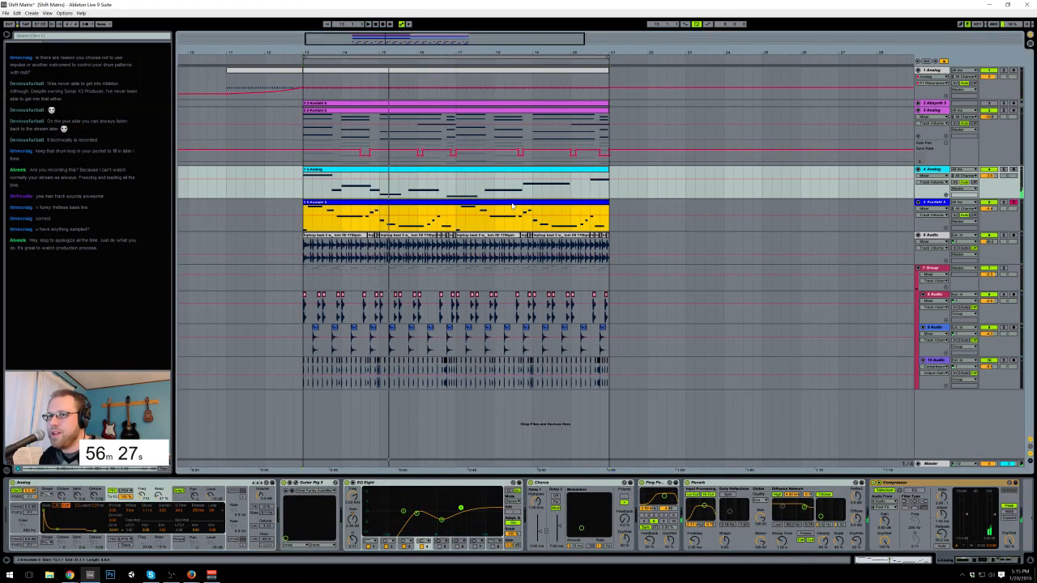
{"action": "key", "text": "ctrl+a"}
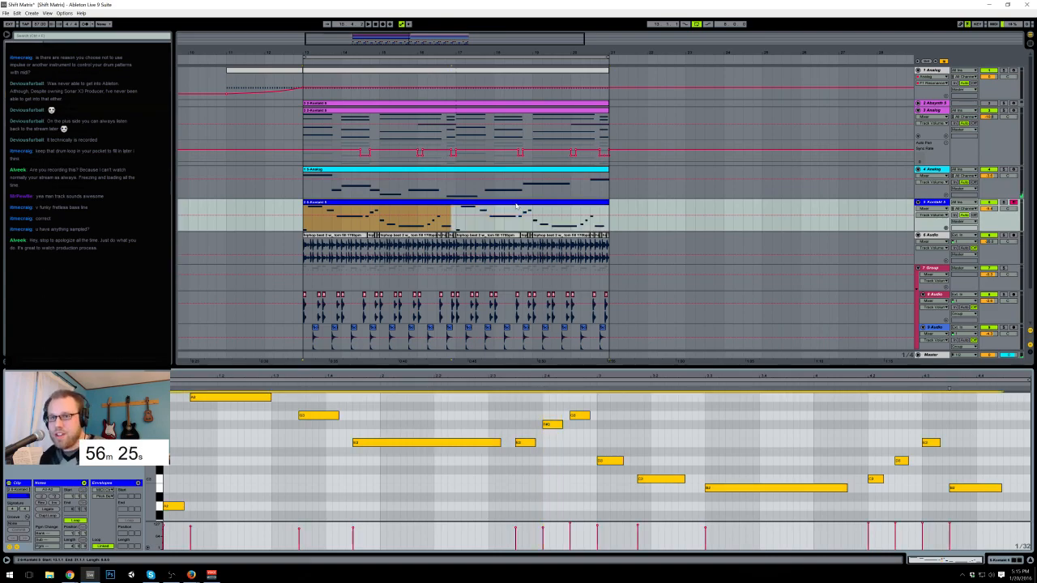
{"action": "key", "text": "space"}
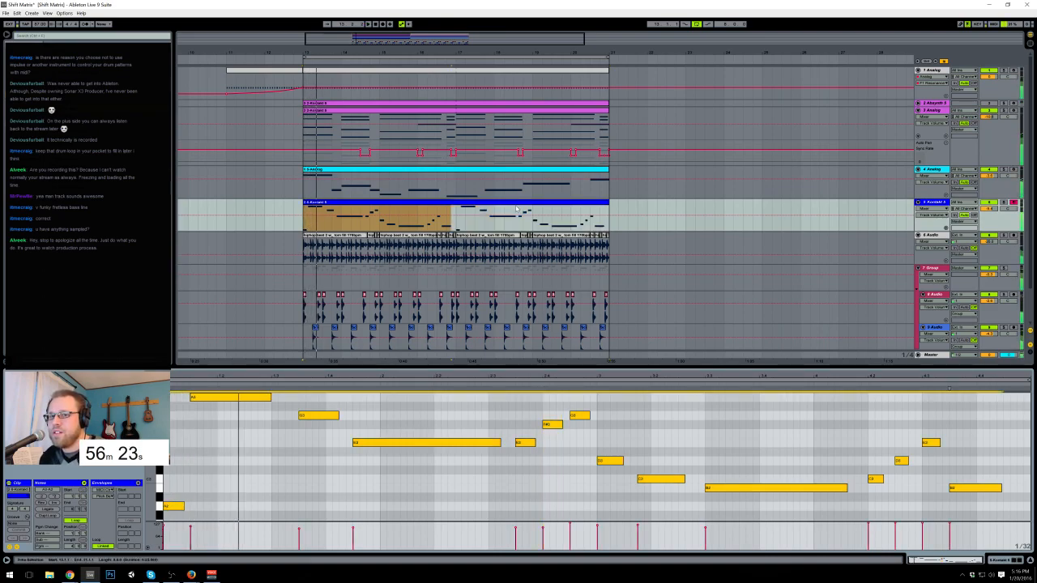
{"action": "key", "text": "shift+Down"}
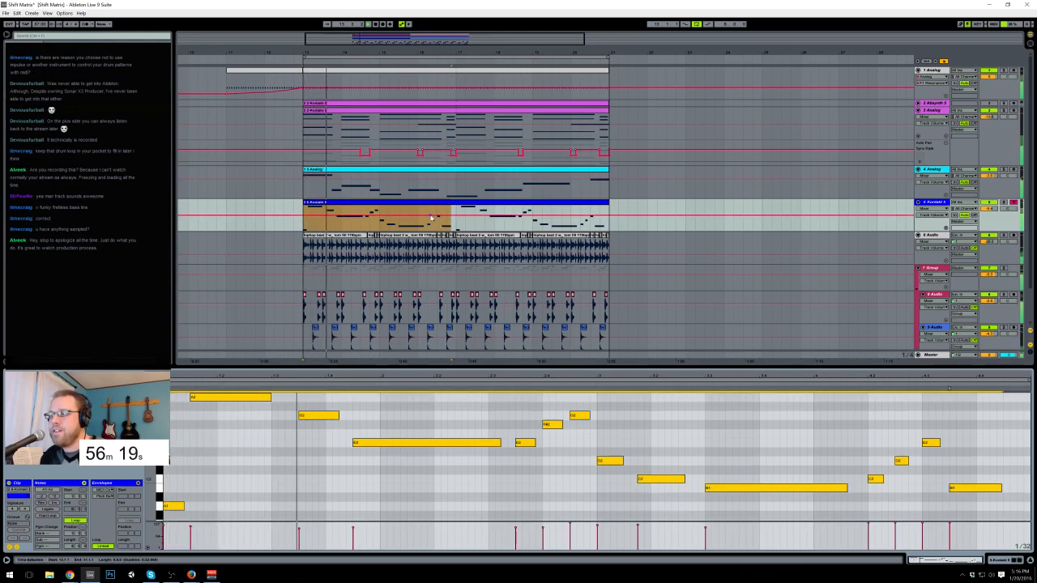
Step: Try an extra F#2 note between the long E2 note and the short E2 note in the Kontakt clip
{"action": "left_click", "coordinate": [330, 491]}
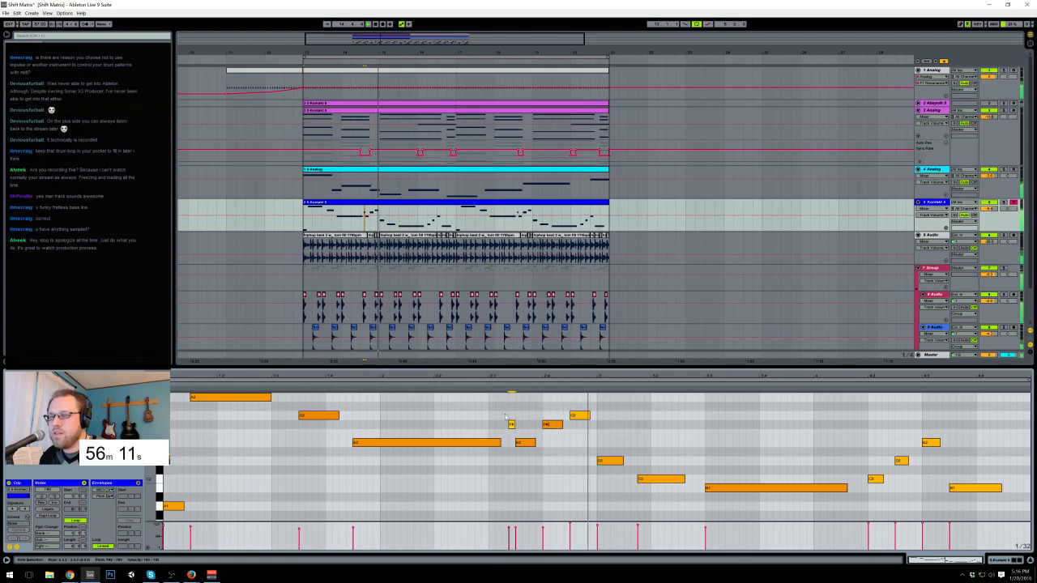
{"action": "double_click", "coordinate": [511, 424]}
{"action": "key", "text": "space"}
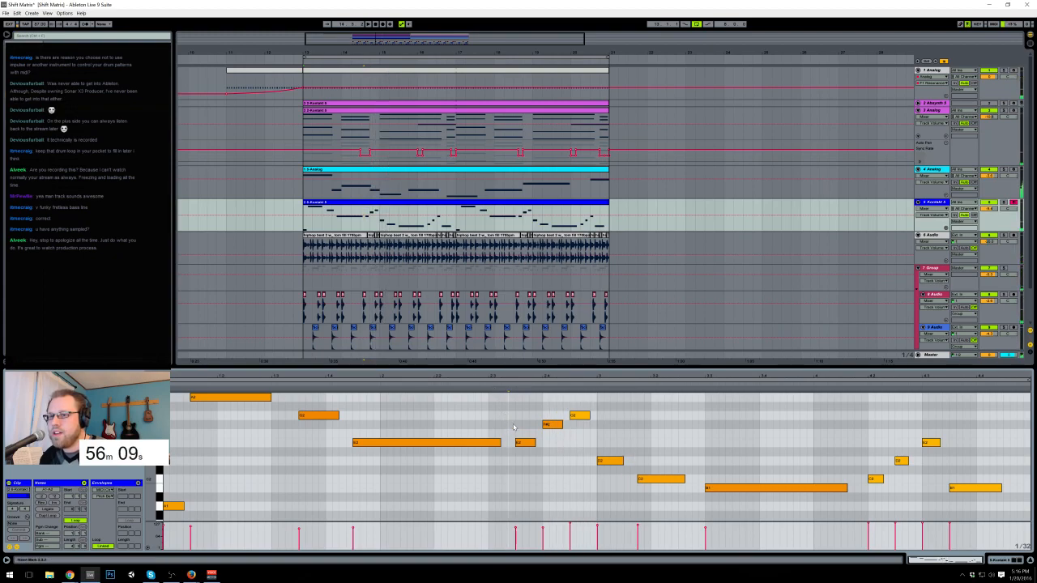
{"action": "left_click_drag", "start_coordinate": [500, 442], "coordinate": [486, 442]}
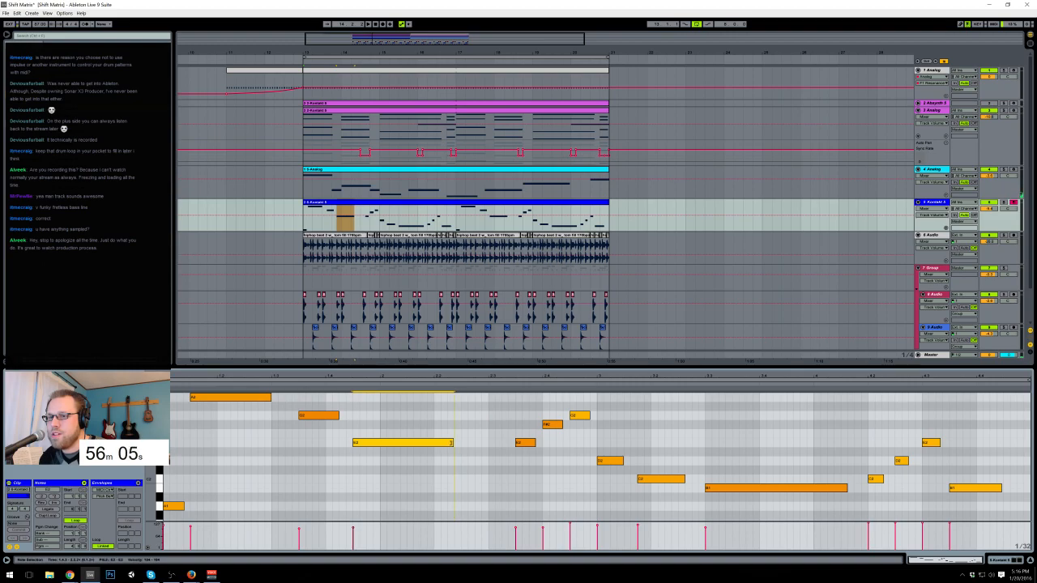
{"action": "left_click", "coordinate": [464, 429]}
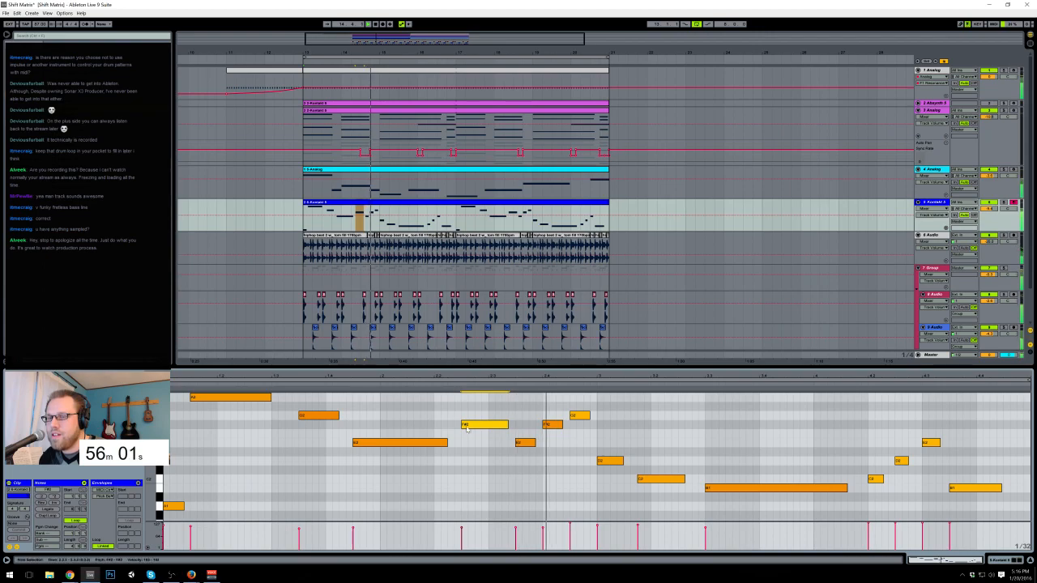
{"action": "double_click", "coordinate": [478, 429]}
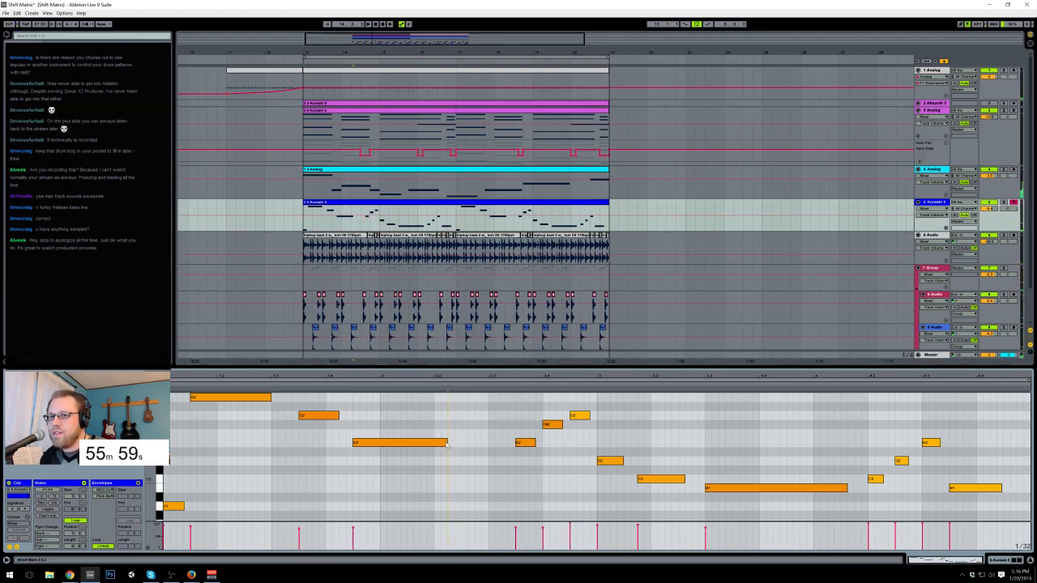
Step: Set the long E2 note to end just before beat 2.3 and lower the Kontakt 5 track's volume
{"action": "left_click", "coordinate": [444, 442]}
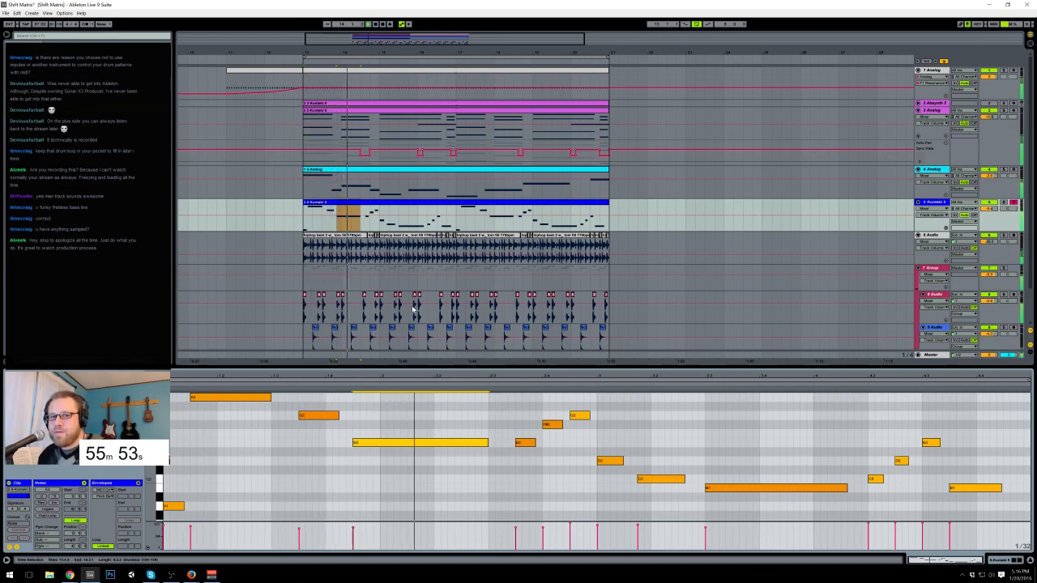
{"action": "left_click_drag", "start_coordinate": [989, 209], "coordinate": [988, 214]}
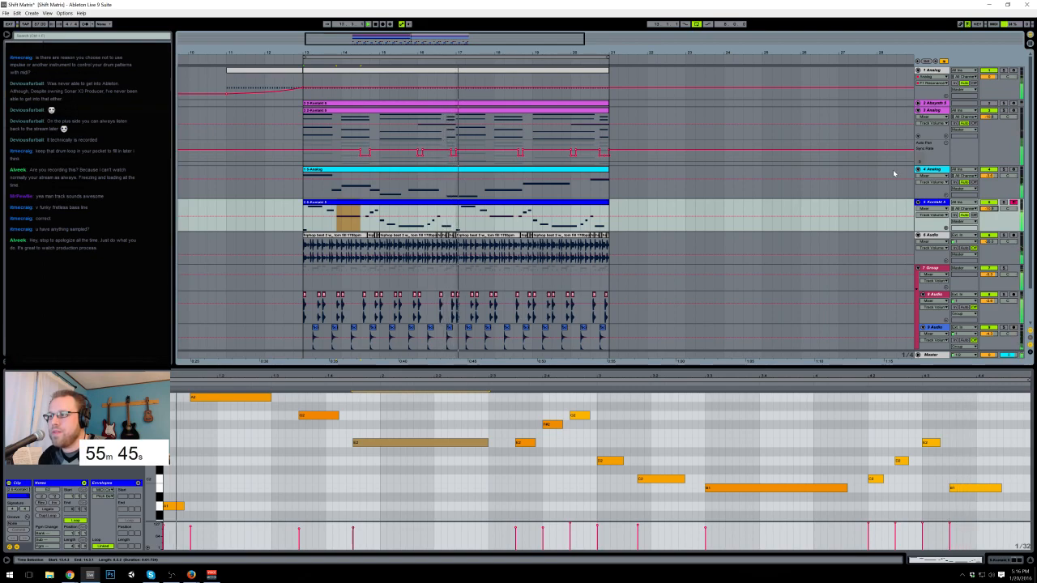
Step: Shorten the opening A1 note and the A2 note following it, and add a short A1 note at 1.3.1
{"action": "left_click", "coordinate": [195, 493]}
{"action": "left_click_drag", "start_coordinate": [183, 505], "coordinate": [177, 506]}
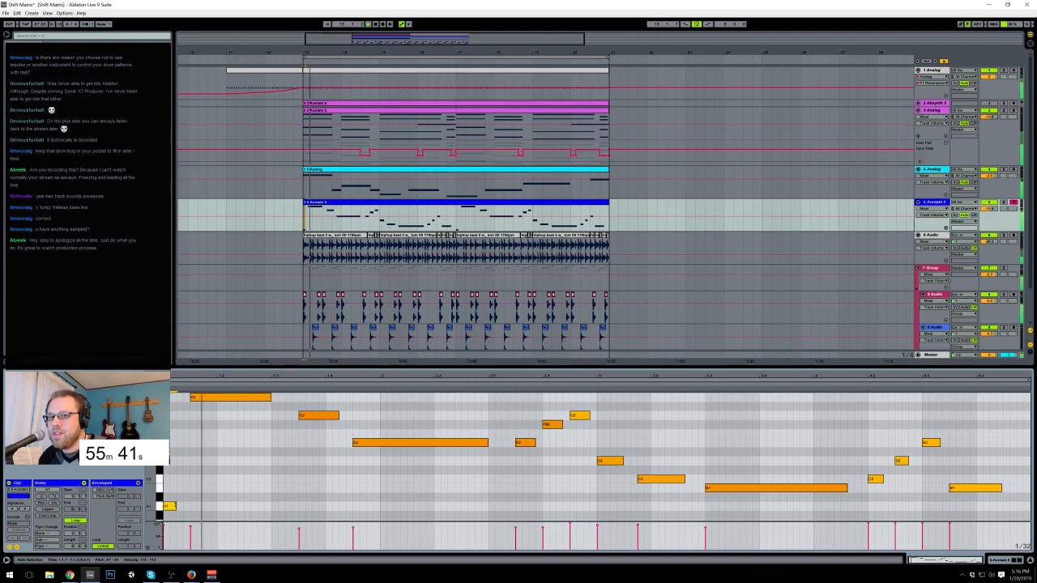
{"action": "scroll", "coordinate": [278, 442], "scroll_direction": "up", "scroll_amount": 3}
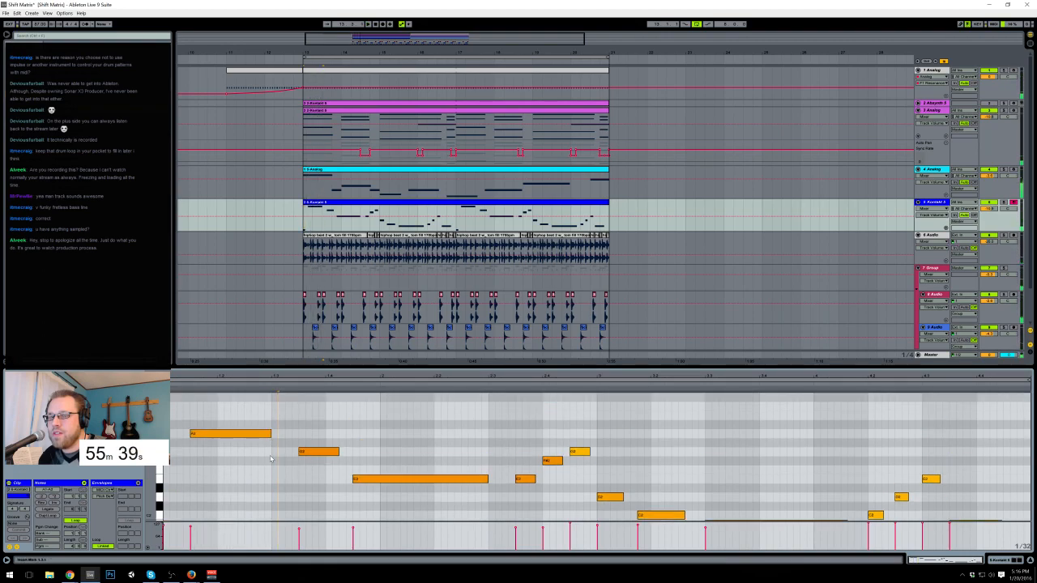
{"action": "scroll", "coordinate": [270, 459], "scroll_direction": "down", "scroll_amount": 4}
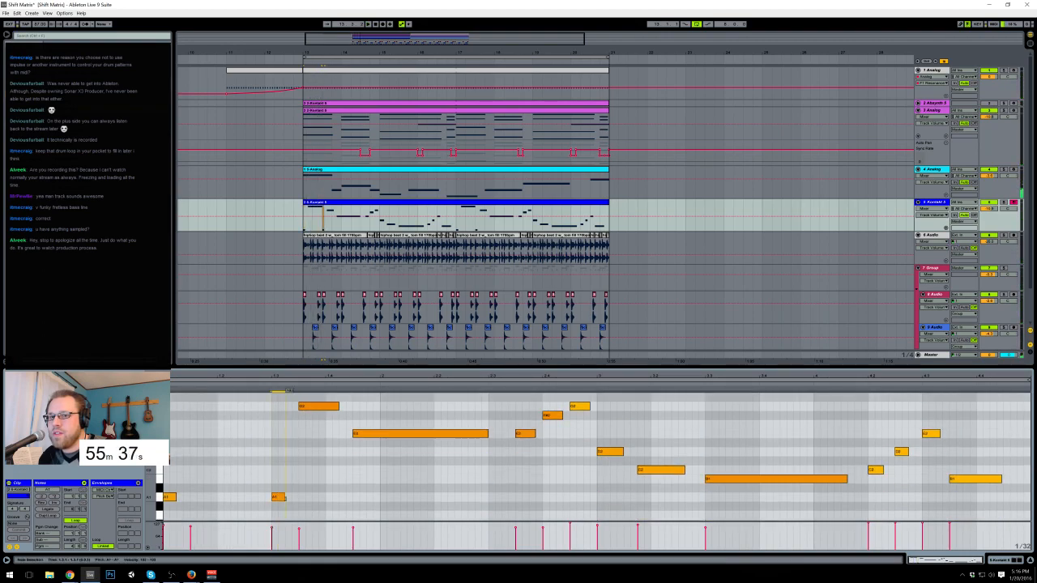
{"action": "scroll", "coordinate": [271, 453], "scroll_direction": "up", "scroll_amount": 3}
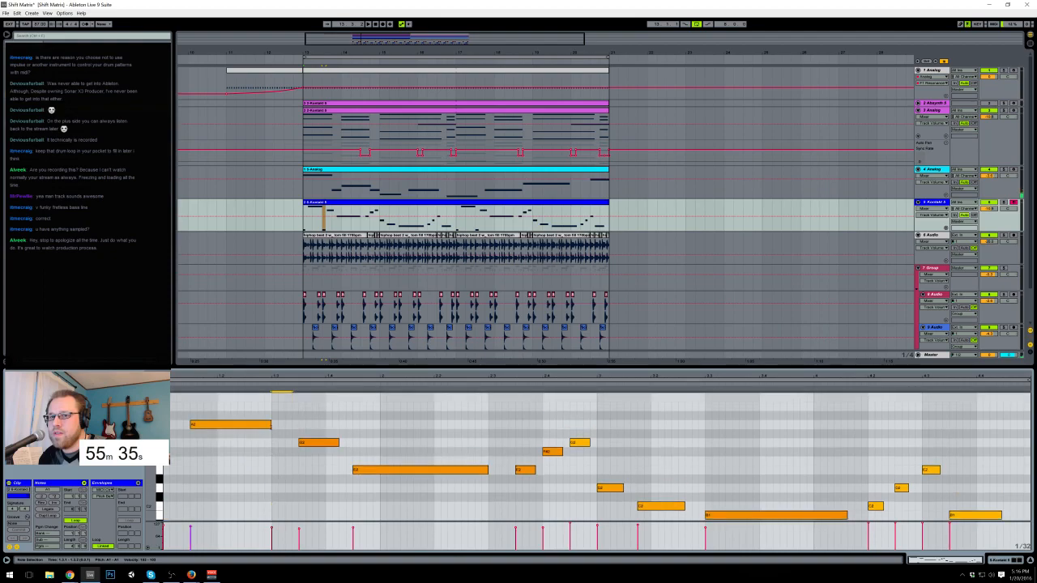
{"action": "left_click_drag", "start_coordinate": [270, 424], "coordinate": [251, 425]}
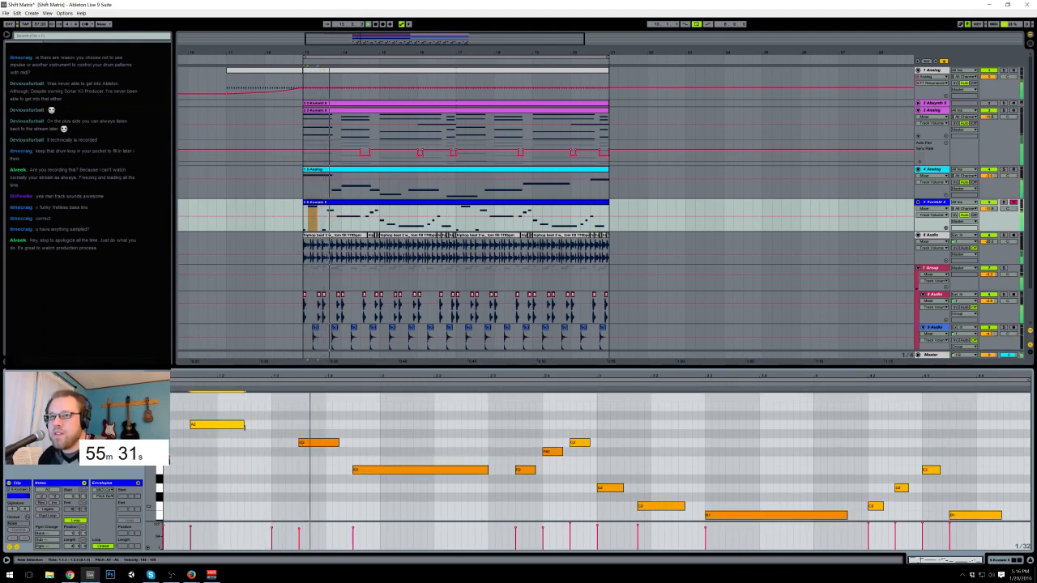
{"action": "scroll", "coordinate": [319, 455], "scroll_direction": "down", "scroll_amount": 4}
Step: Move the 4 Analog clip so it starts at bar 21, and return to the Kontakt 5 clip
{"action": "left_click", "coordinate": [346, 423]}
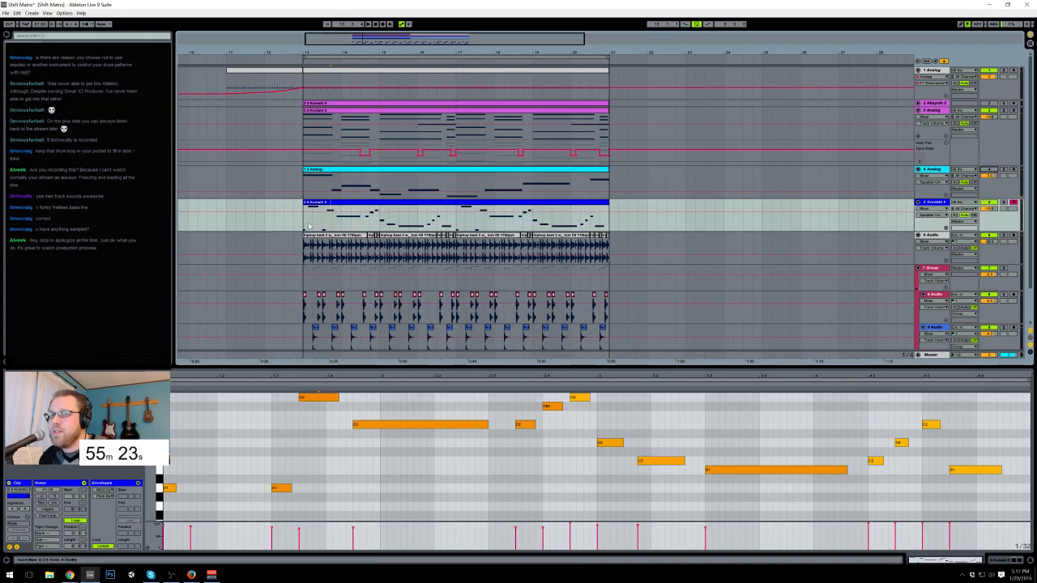
{"action": "left_click_drag", "start_coordinate": [328, 168], "coordinate": [637, 174]}
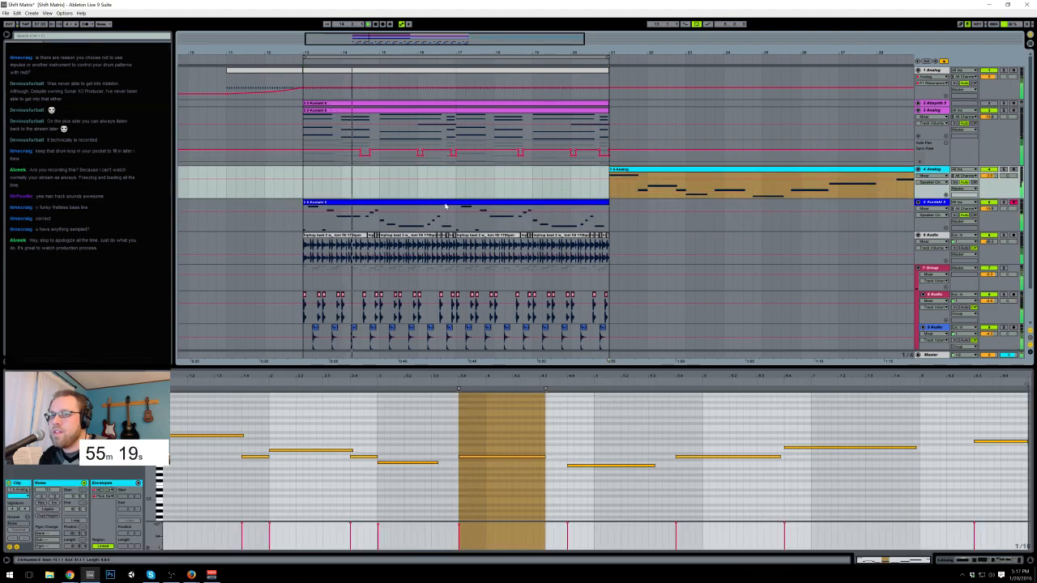
{"action": "left_click", "coordinate": [418, 217]}
{"action": "key", "text": "space"}
{"action": "key", "text": "space"}
Step: Change the added A1 note to run from 1.3.2 to 1.3.3 and play the bass line
{"action": "left_click", "coordinate": [273, 432]}
{"action": "key", "text": "space"}
{"action": "left_click", "coordinate": [289, 490]}
{"action": "left_click_drag", "start_coordinate": [290, 490], "coordinate": [305, 487]}
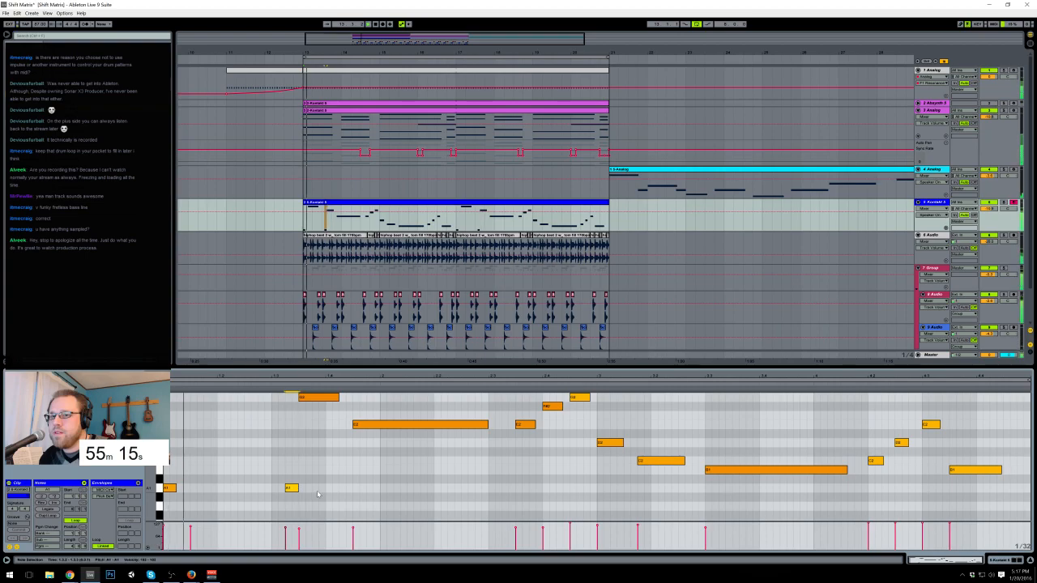
{"action": "left_click", "coordinate": [327, 464]}
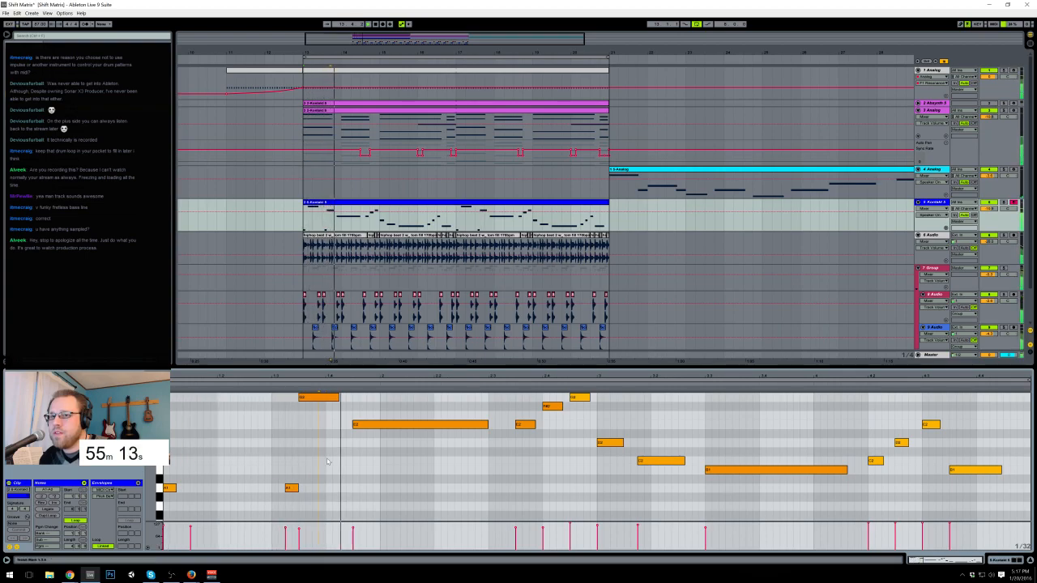
{"action": "scroll", "coordinate": [336, 448], "scroll_direction": "up", "scroll_amount": 1}
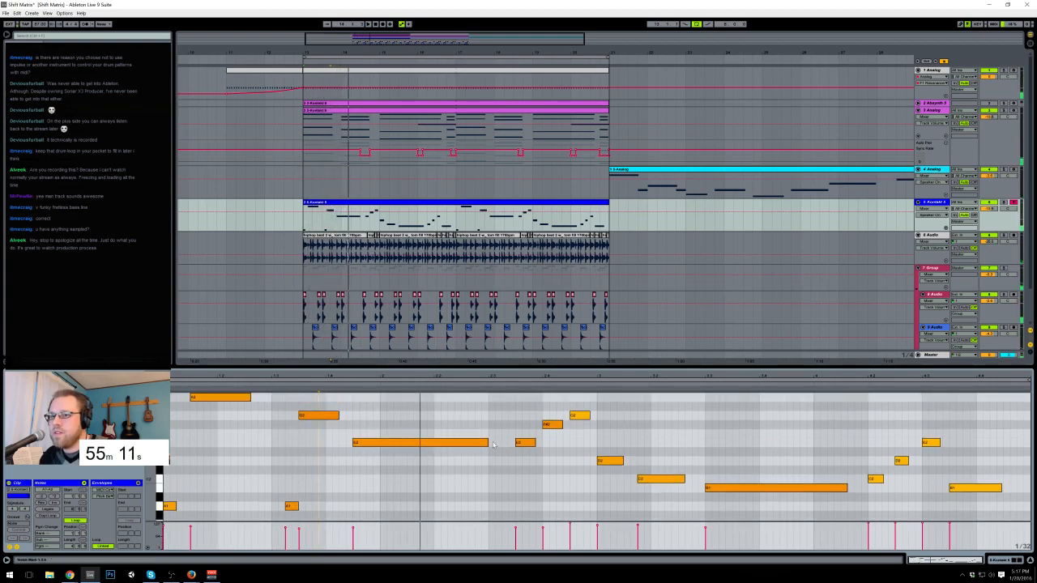
Step: Trim the long E2 note to end at 2.2.1 and add short E2 and D2 notes in the gap
{"action": "left_click_drag", "start_coordinate": [487, 443], "coordinate": [408, 444]}
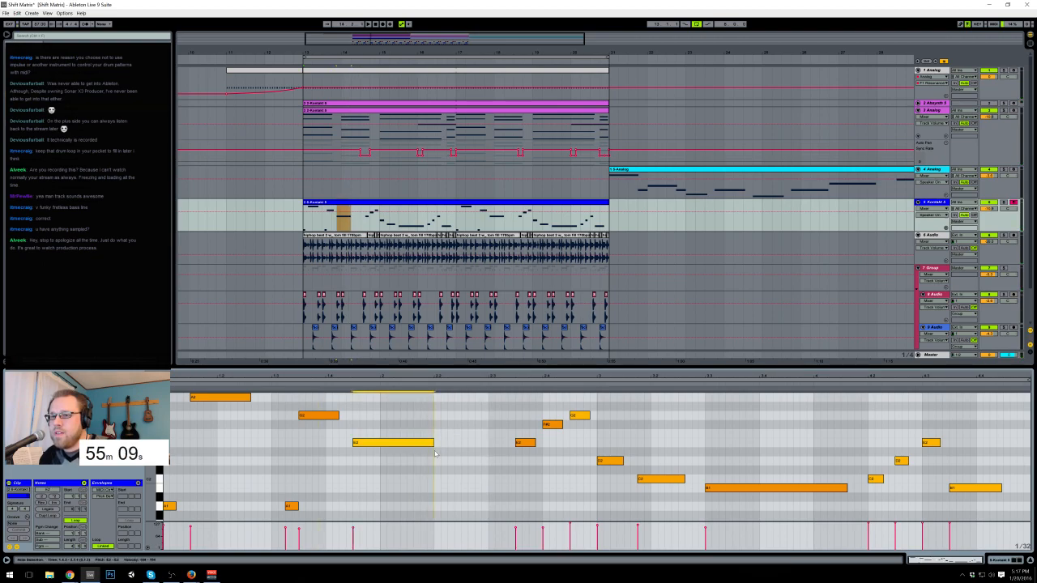
{"action": "double_click", "coordinate": [479, 443]}
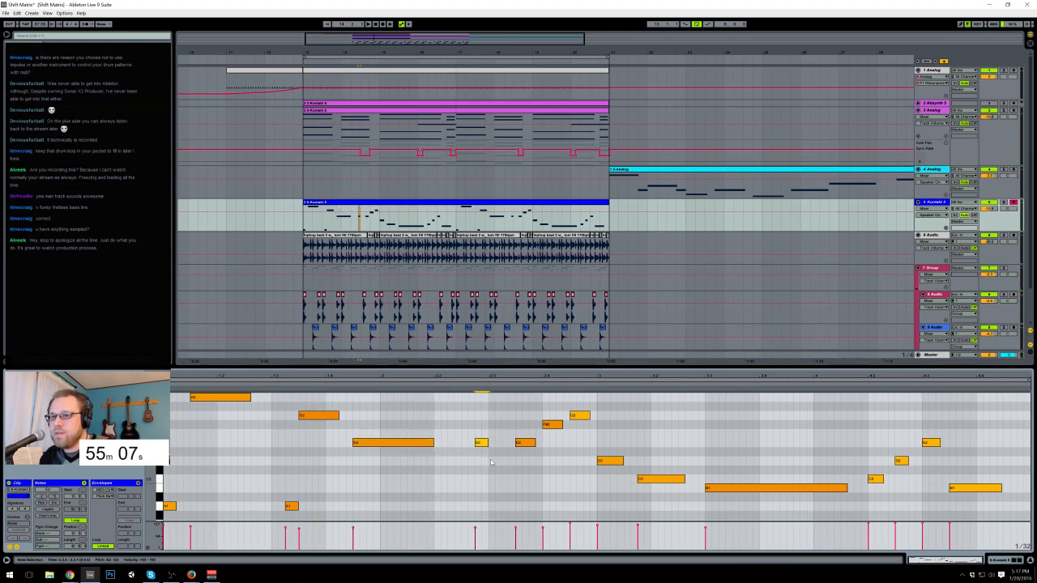
{"action": "left_click_drag", "start_coordinate": [507, 461], "coordinate": [556, 424]}
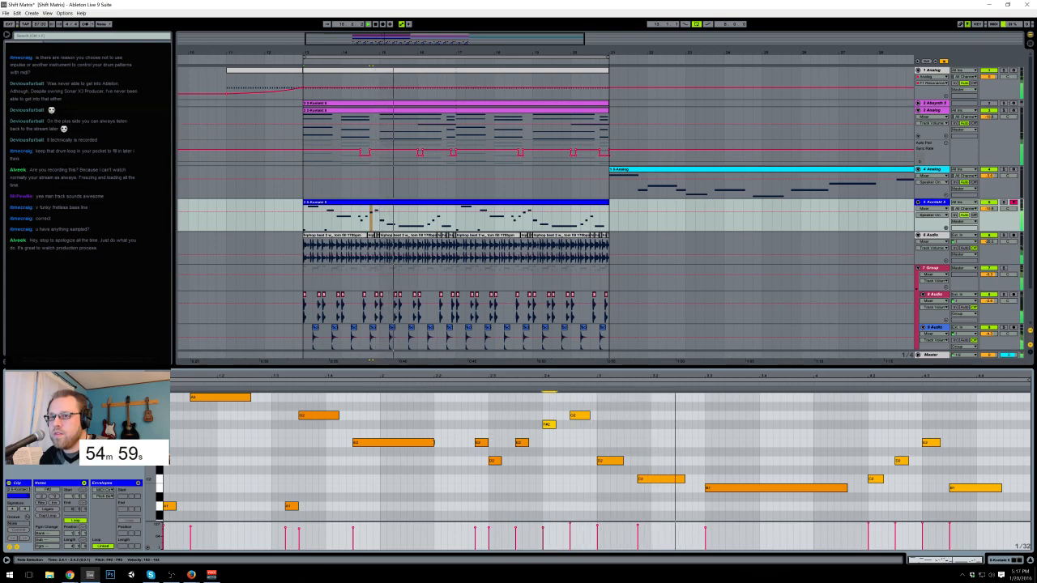
Step: Extend the long E2 note past 2.2.1 and shift the short E2, D2, E2, F#2 and G2 notes one sixteenth later
{"action": "left_click_drag", "start_coordinate": [433, 442], "coordinate": [454, 442]}
{"action": "left_click_drag", "start_coordinate": [522, 442], "coordinate": [499, 443]}
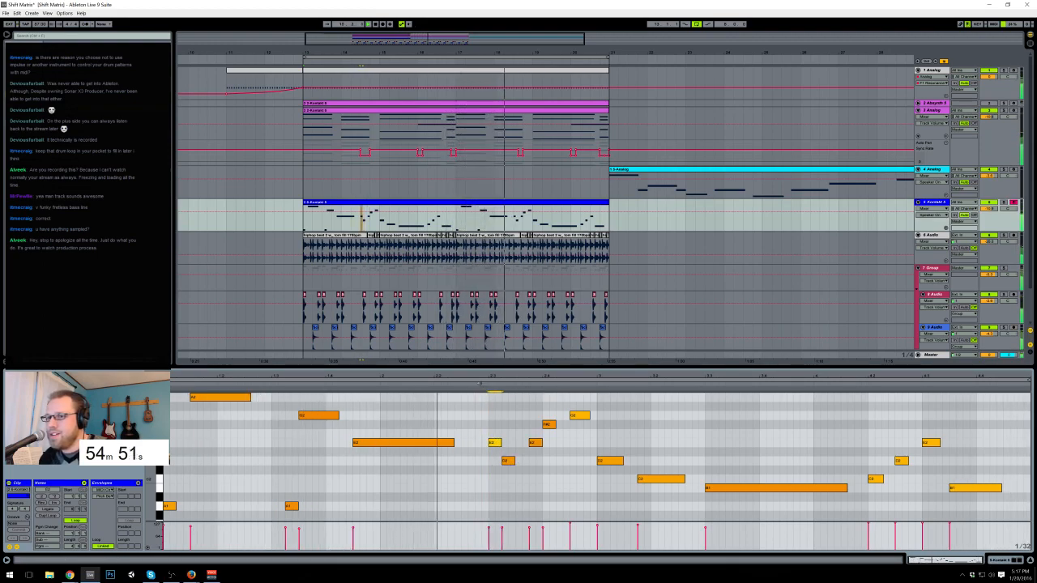
{"action": "left_click_drag", "start_coordinate": [547, 425], "coordinate": [561, 425]}
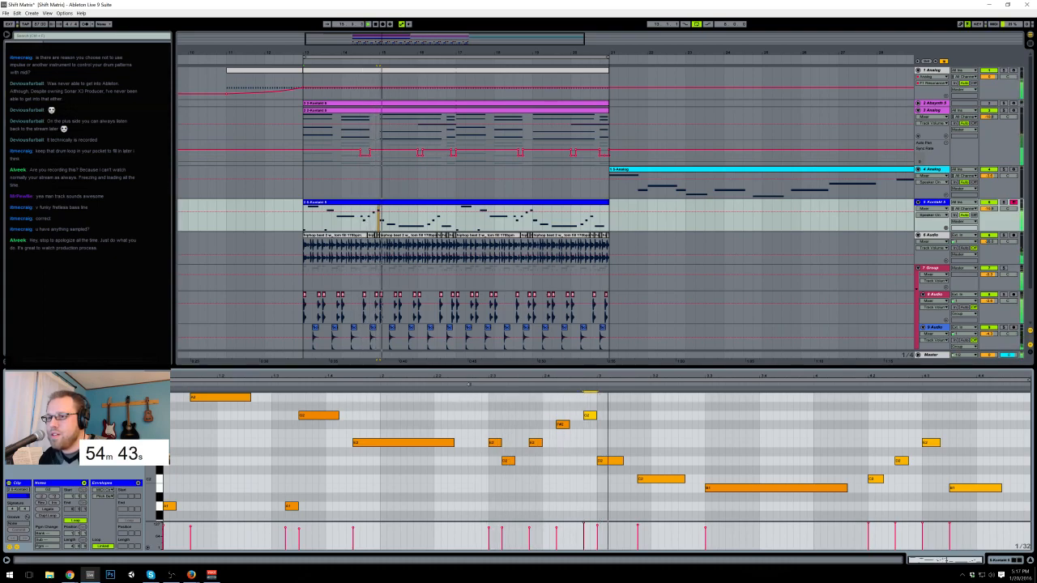
Step: Try starting the D2 note at 3.1.1 one sixteenth later
{"action": "left_click", "coordinate": [617, 461]}
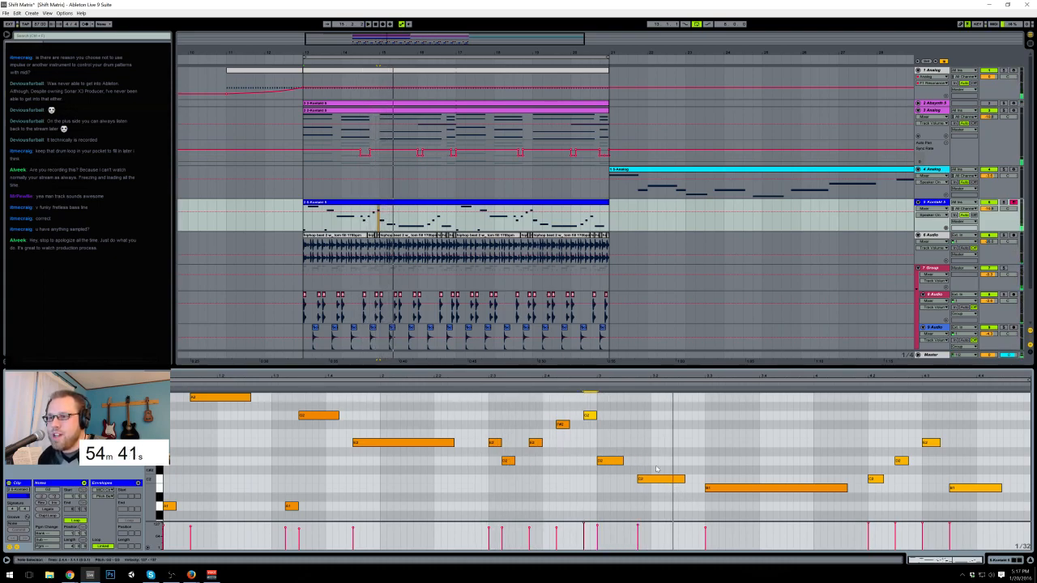
{"action": "left_click_drag", "start_coordinate": [615, 461], "coordinate": [629, 460]}
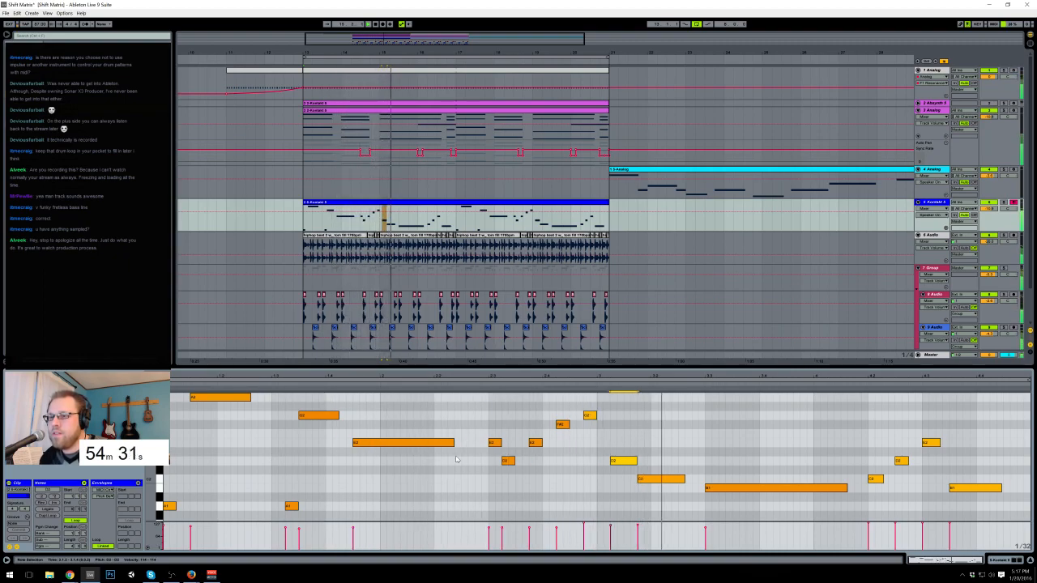
{"action": "key", "text": "Left"}
{"action": "key", "text": "Left"}
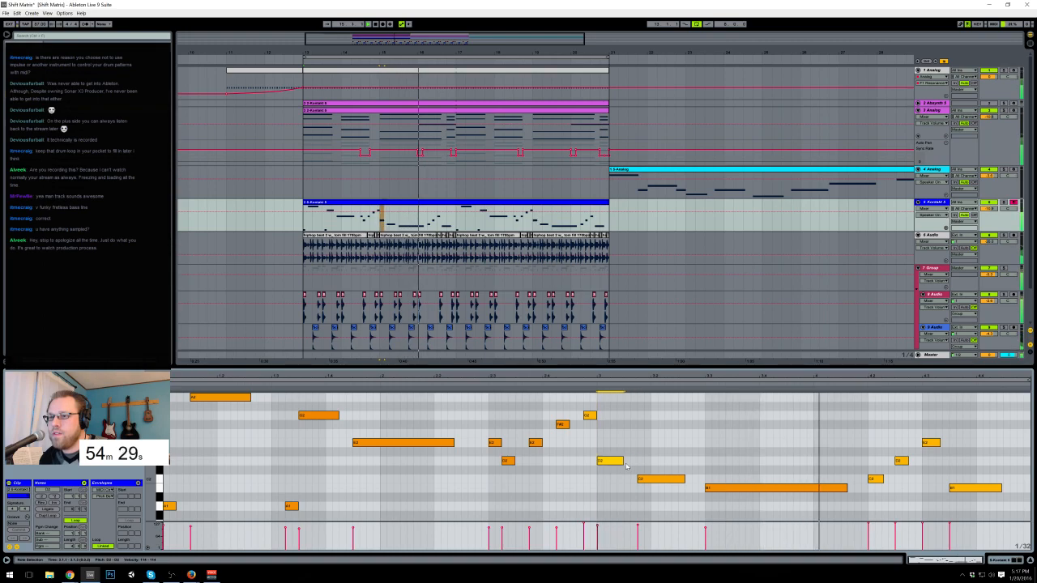
Step: Trim the long B1 note to end at 4.1.1 and add short B1 and A#1 notes at 4.1.3 and 4.1.4
{"action": "left_click", "coordinate": [829, 488]}
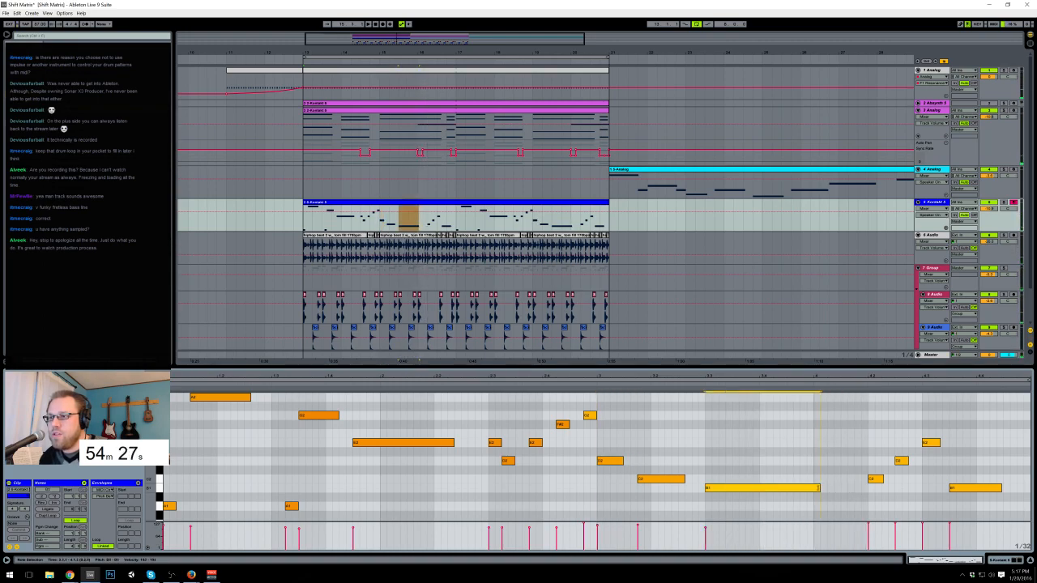
{"action": "scroll", "coordinate": [817, 490], "scroll_direction": "down", "scroll_amount": 1}
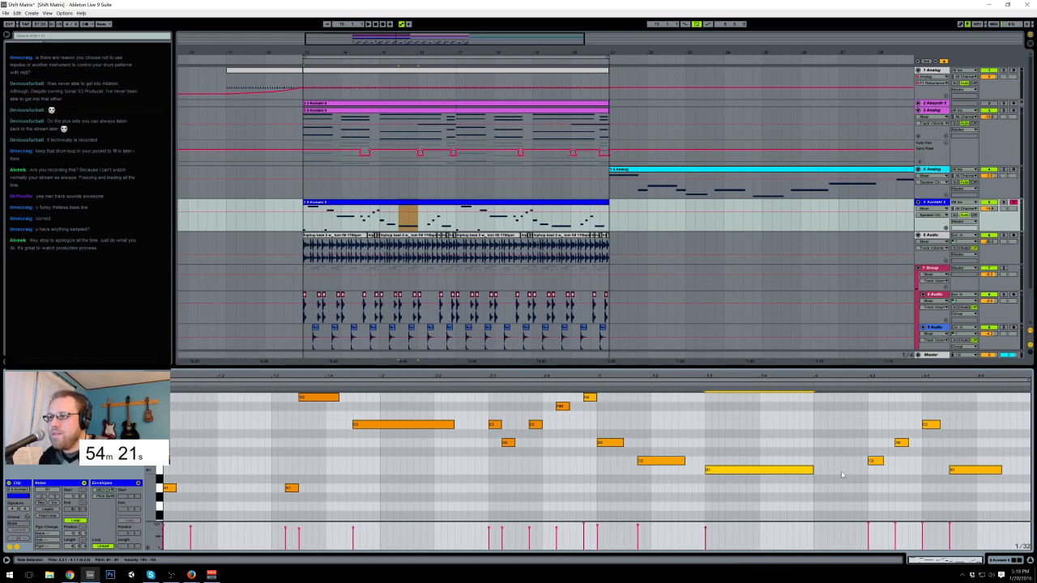
{"action": "double_click", "coordinate": [844, 471]}
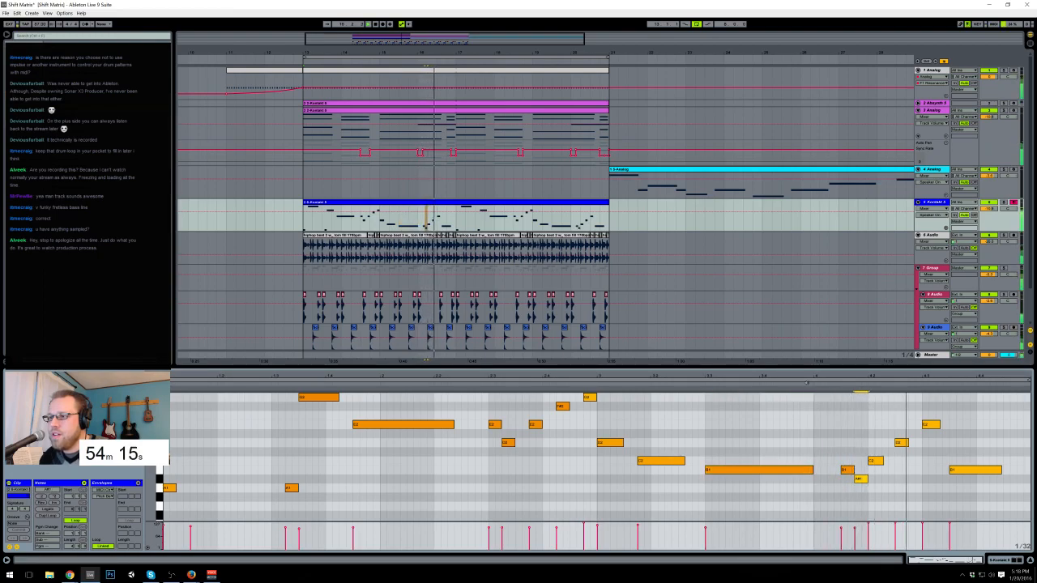
Step: Shift the short B1, A#1, C2, D2 and E2 notes in bar 4 one sixteenth later and lower the A#1 note to A1
{"action": "left_click_drag", "start_coordinate": [844, 408], "coordinate": [939, 499]}
{"action": "key", "text": "Right"}
{"action": "left_click", "coordinate": [874, 479]}
{"action": "key", "text": "Down"}
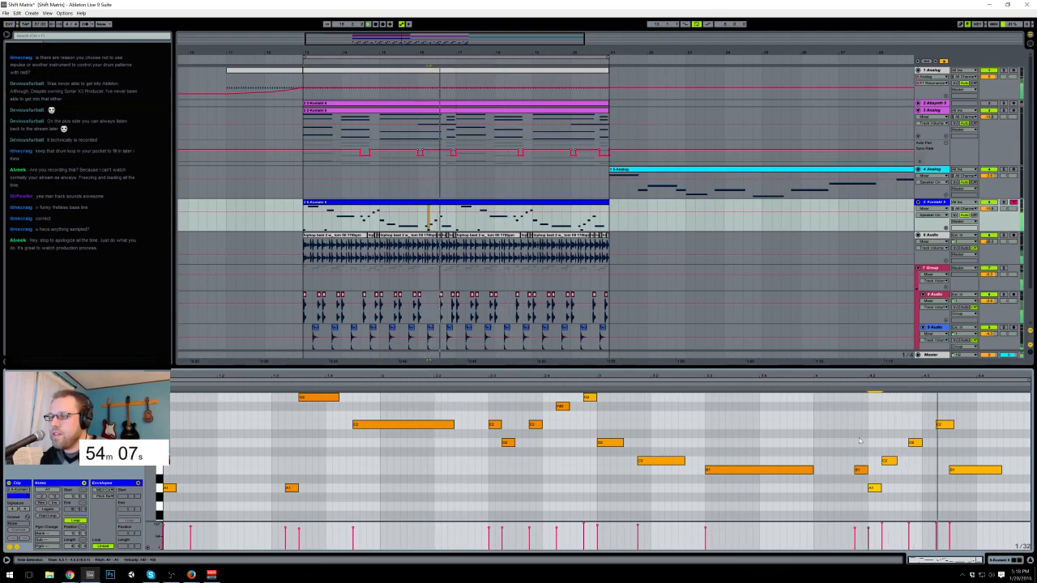
Step: Move the short A1 note to start at 4.1.4 and the short B1 note to start at 4.1.2
{"action": "left_click_drag", "start_coordinate": [853, 456], "coordinate": [878, 502]}
{"action": "key", "text": "Left"}
{"action": "left_click_drag", "start_coordinate": [840, 452], "coordinate": [853, 477]}
{"action": "key", "text": "Left"}
Step: Try starting the final B1 note at 4.3.3 slightly later
{"action": "left_click_drag", "start_coordinate": [953, 469], "coordinate": [981, 471]}
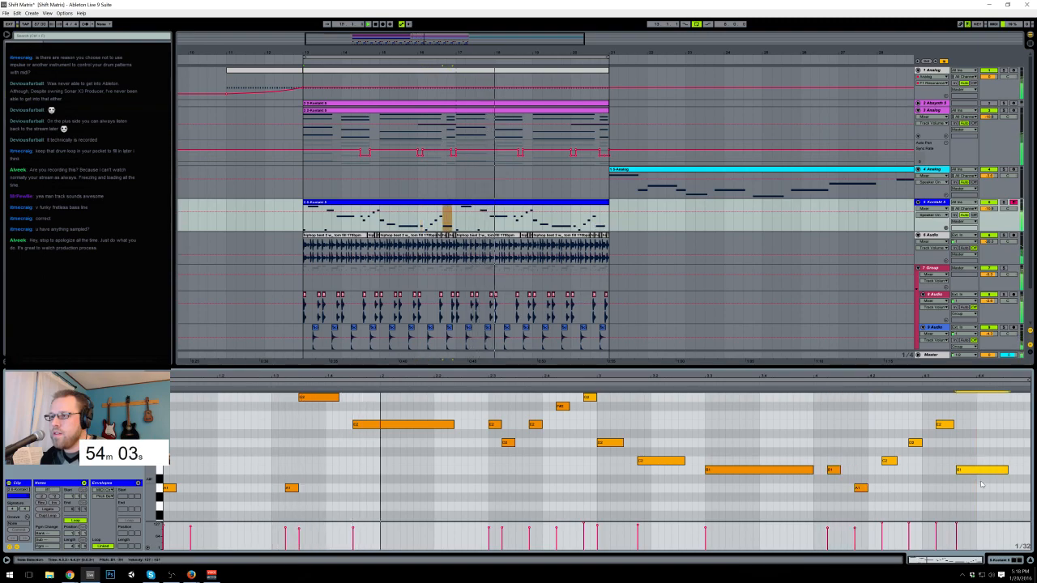
{"action": "key", "text": "Left"}
{"action": "key", "text": "Left"}
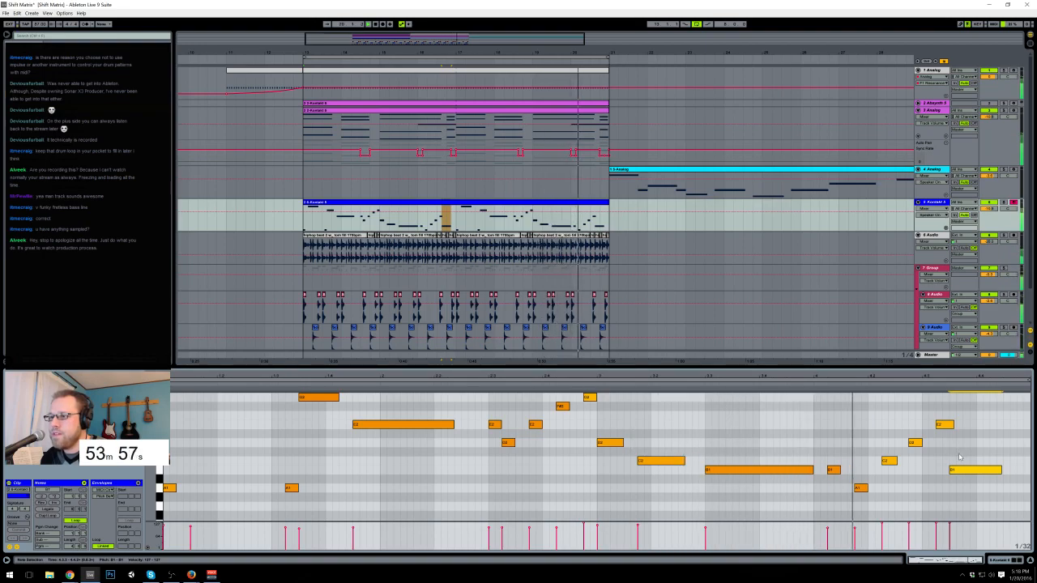
Step: Move the last E2 note to start at 4.3.1, lengthen it to 4.3.3, and extend the final B1 note nearly to the end of bar 4
{"action": "left_click", "coordinate": [943, 425]}
{"action": "key", "text": "Left"}
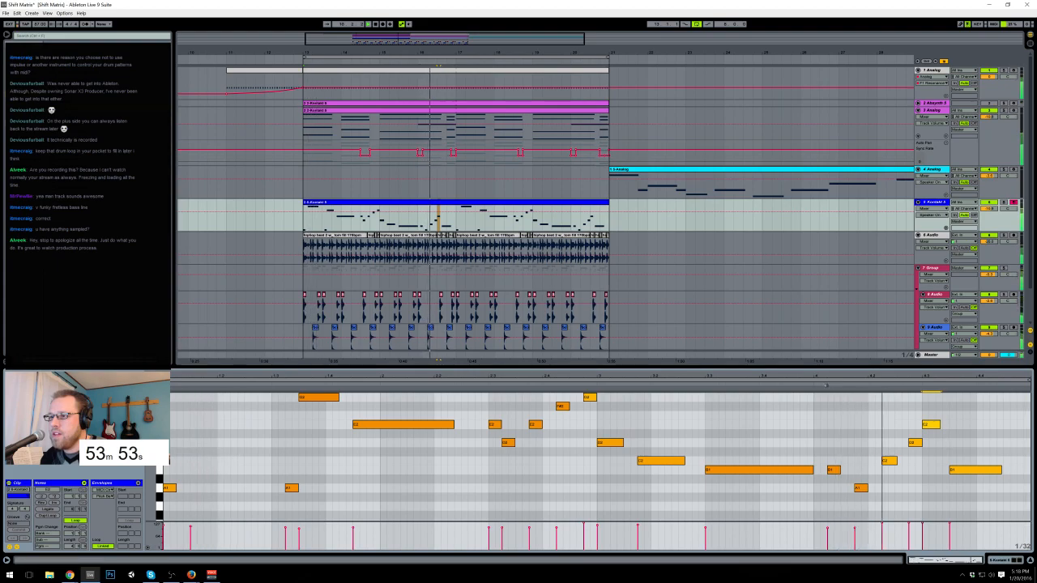
{"action": "left_click_drag", "start_coordinate": [939, 424], "coordinate": [947, 425]}
{"action": "left_click_drag", "start_coordinate": [1001, 470], "coordinate": [1022, 472]}
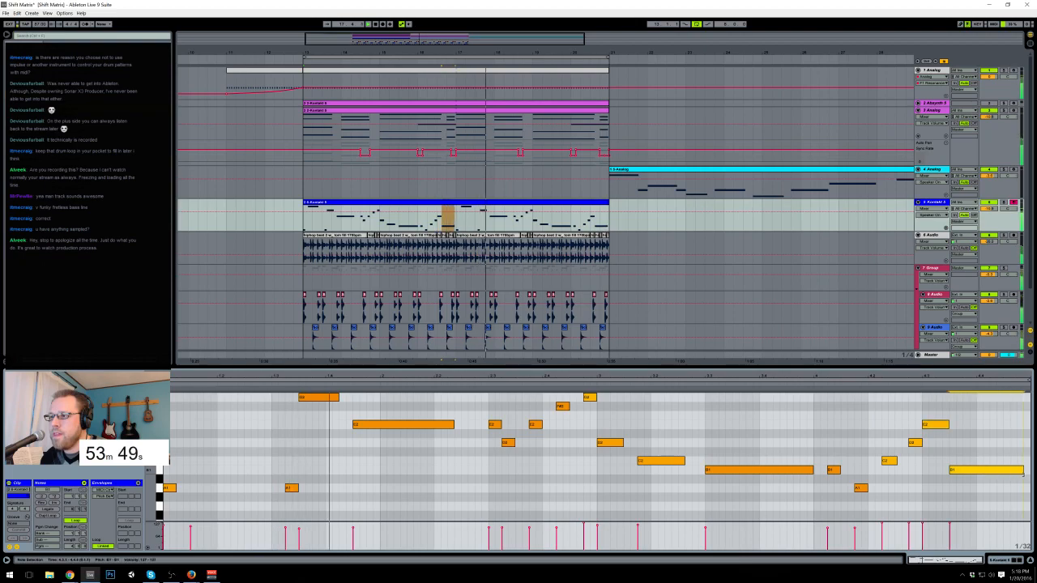
Step: Extend the long B1 note slightly past 4.1.1 and move the short B1 note to start at 4.1.3
{"action": "left_click", "coordinate": [878, 492]}
{"action": "mouse_move", "coordinate": [833, 470]}
{"action": "left_mouse_down"}
{"action": "mouse_move", "coordinate": [846, 471]}
{"action": "mouse_move", "coordinate": [822, 471]}
{"action": "left_mouse_up"}
{"action": "left_click", "coordinate": [835, 495]}
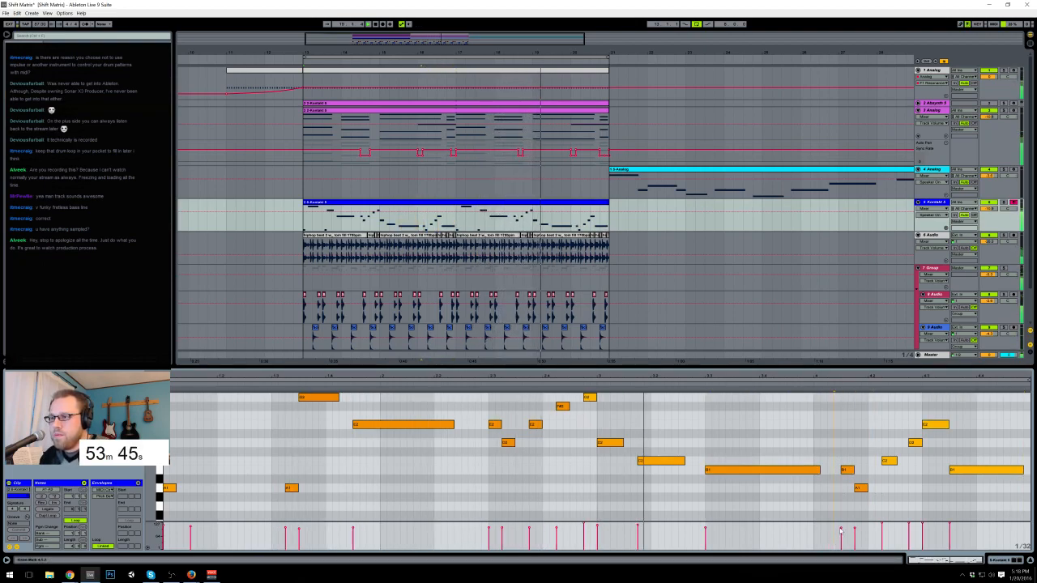
Step: Raise the short notes at 4.1.3 and 4.1.4 to C2 and B1
{"action": "left_click_drag", "start_coordinate": [841, 529], "coordinate": [854, 529]}
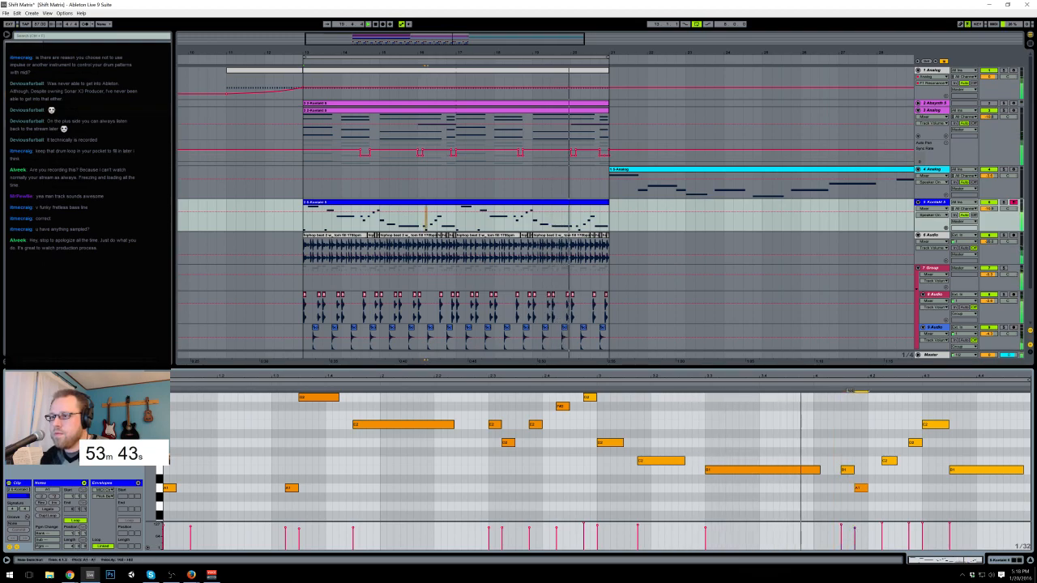
{"action": "key", "text": "Up"}
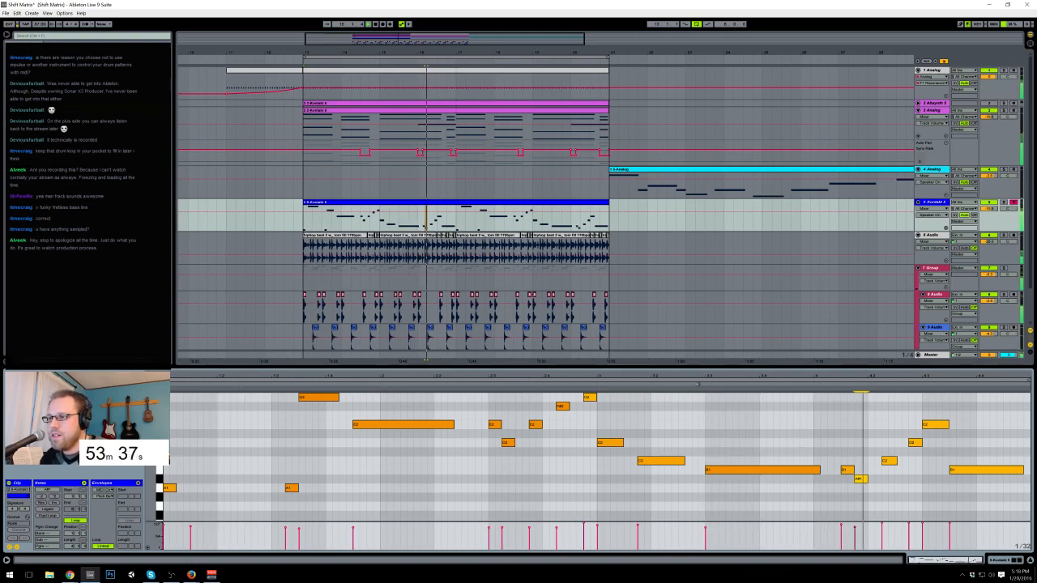
{"action": "left_click_drag", "start_coordinate": [834, 460], "coordinate": [863, 484]}
{"action": "key", "text": "Up"}
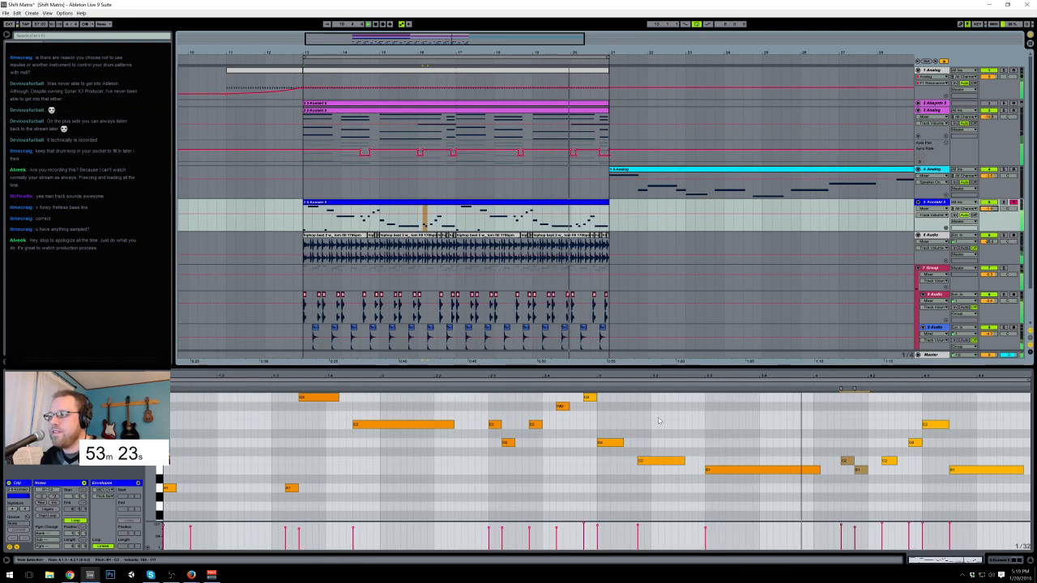
Step: Try the long B1 note at 3.3.1 an octave higher, trim it to end at 4.1.1, and return it to B1
{"action": "left_click", "coordinate": [739, 469]}
{"action": "key", "text": "shift+Up"}
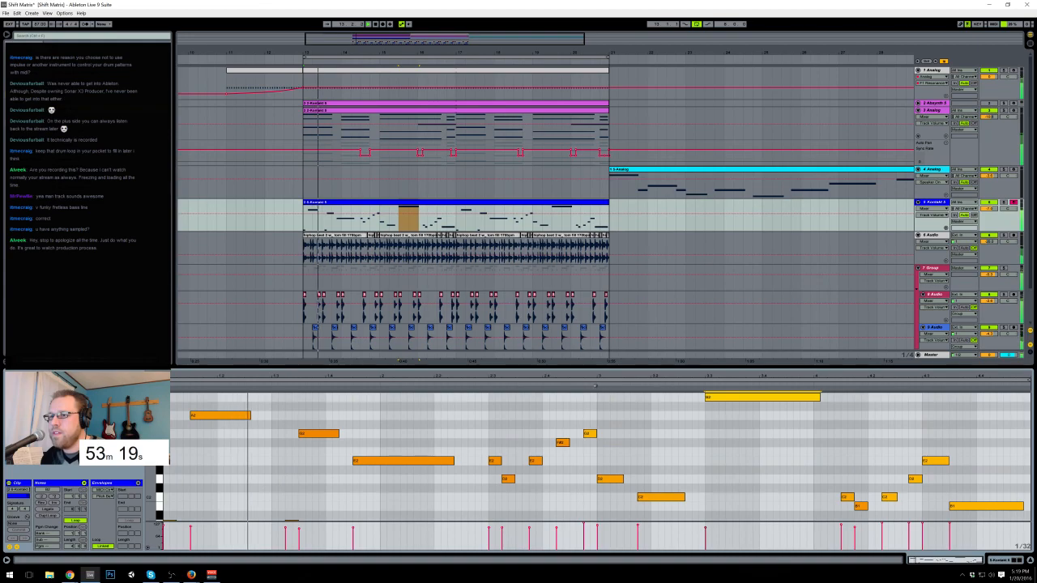
{"action": "left_click", "coordinate": [820, 405]}
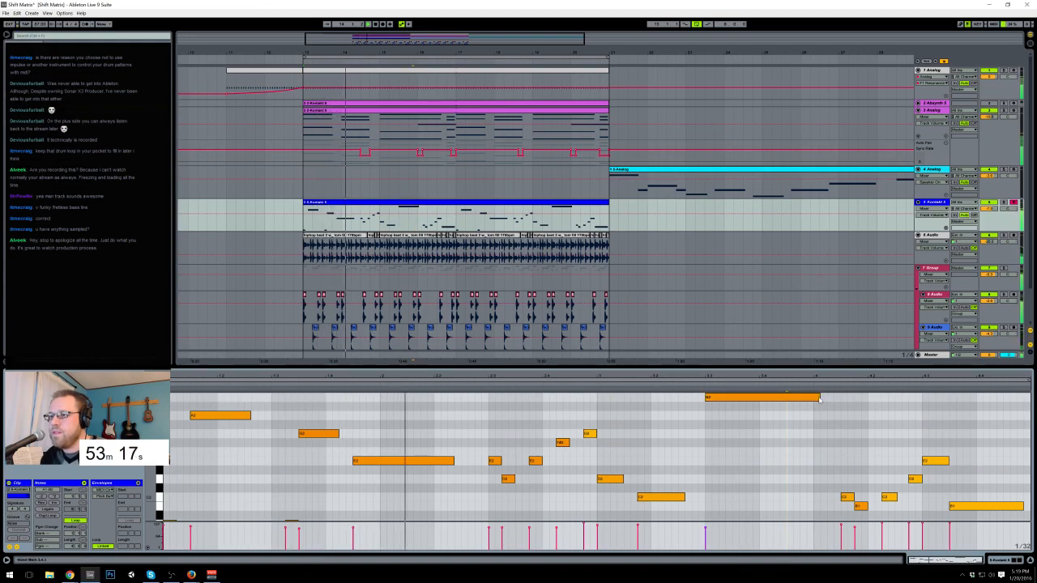
{"action": "left_click_drag", "start_coordinate": [819, 398], "coordinate": [812, 397]}
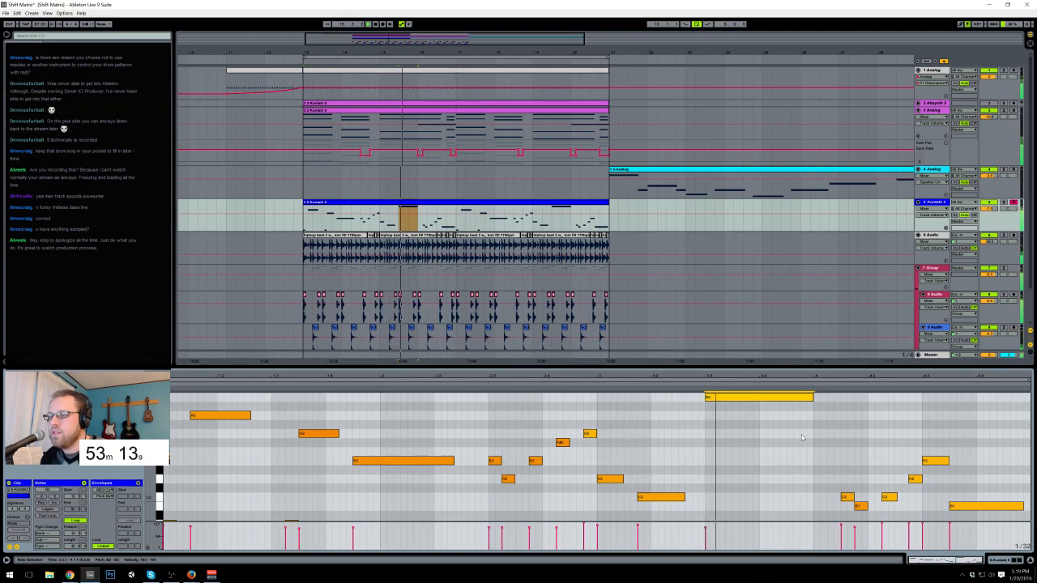
{"action": "key", "text": "shift+Down"}
{"action": "left_click", "coordinate": [806, 521]}
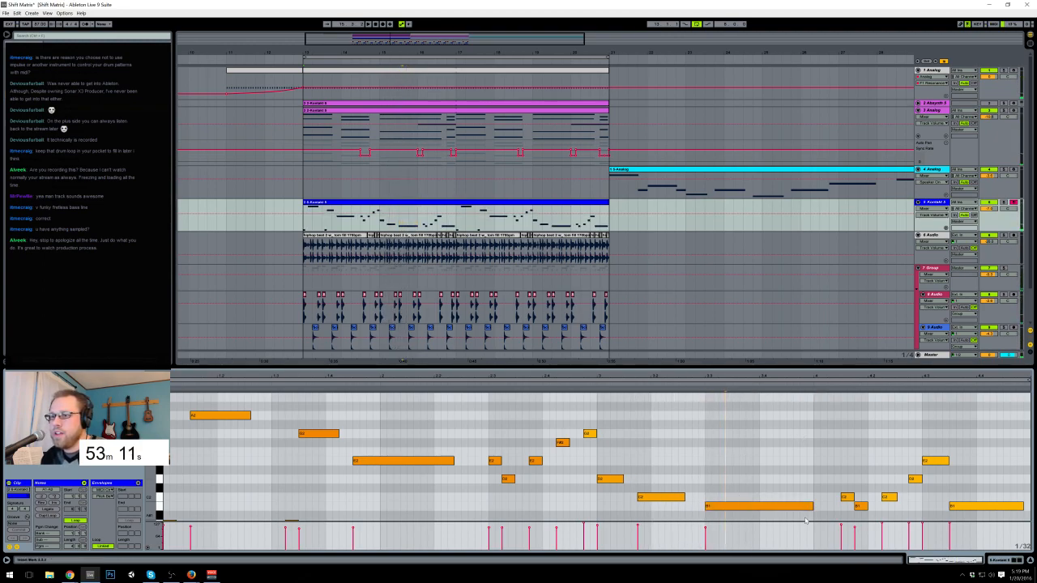
Step: Try shortening the long B1 note at 3.3.1 to end at 3.4.1
{"action": "left_click_drag", "start_coordinate": [813, 506], "coordinate": [751, 507]}
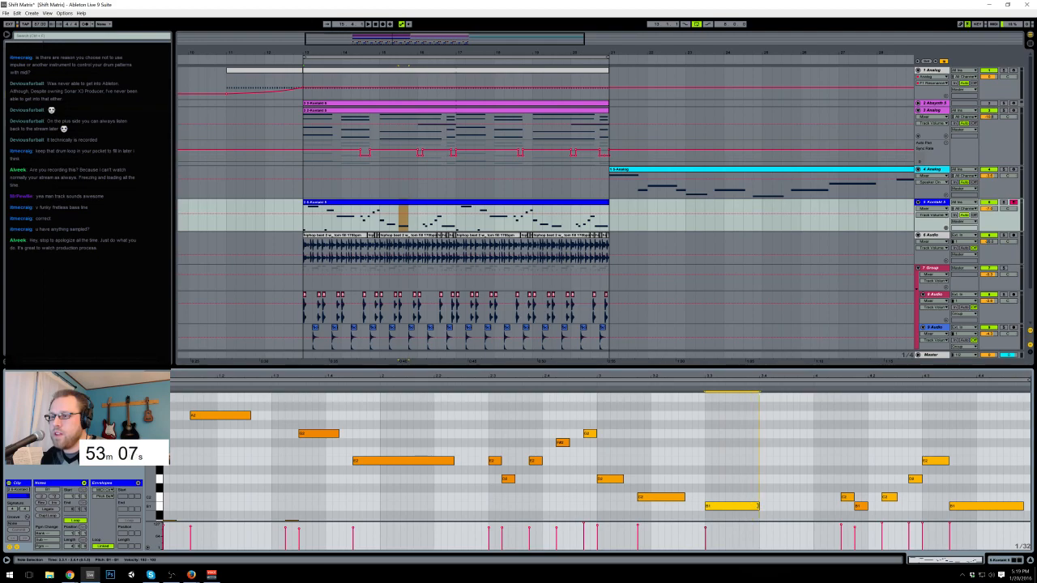
{"action": "left_click_drag", "start_coordinate": [732, 480], "coordinate": [726, 480]}
{"action": "scroll", "coordinate": [729, 481], "scroll_direction": "down", "scroll_amount": 2}
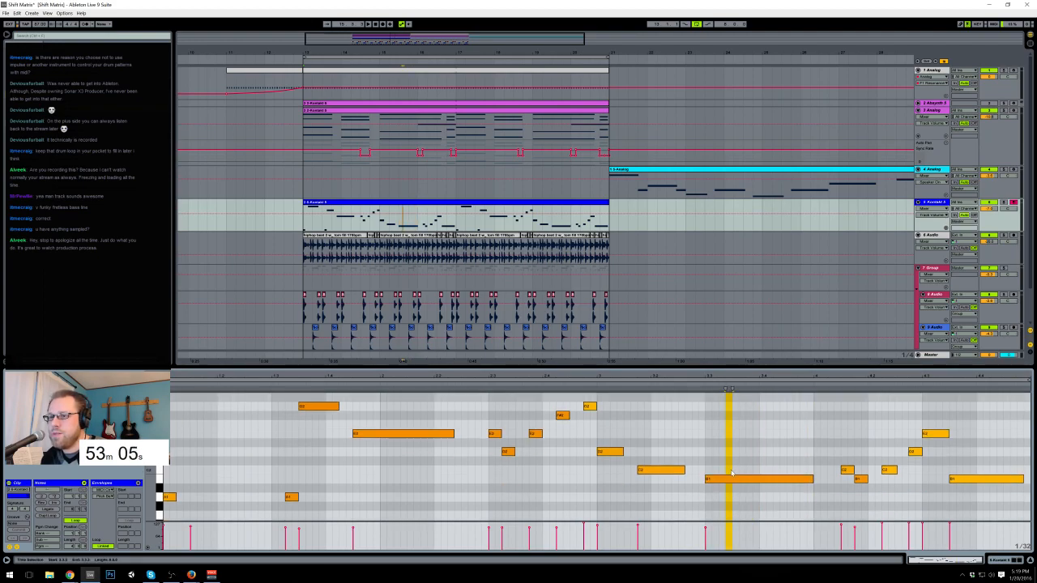
{"action": "left_click", "coordinate": [746, 481]}
Step: Add a short C3 note at 3.1.4, trim the C2 note to start at 3.2.1, and play the bass line
{"action": "scroll", "coordinate": [689, 486], "scroll_direction": "up", "scroll_amount": 1}
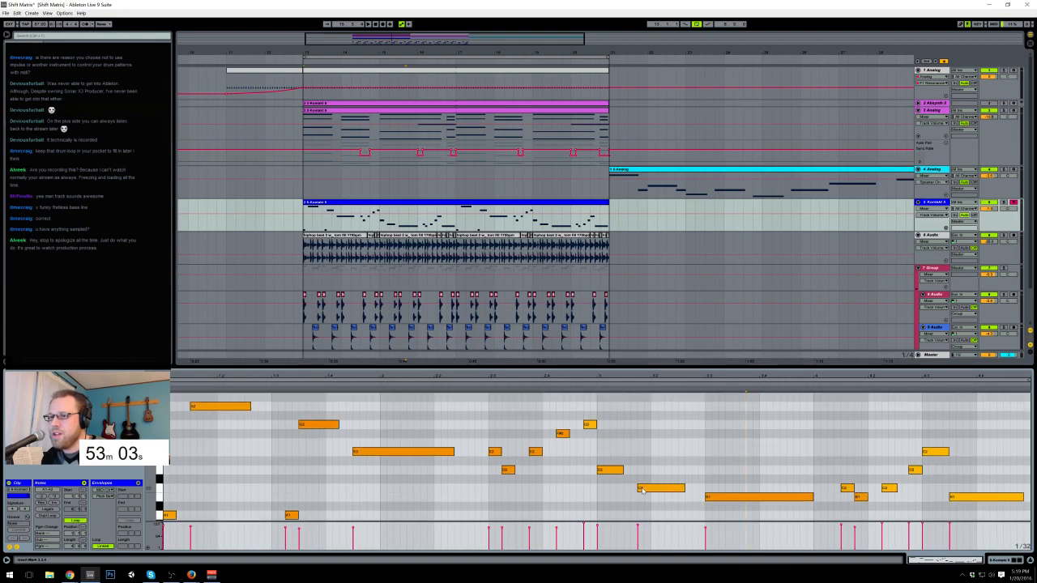
{"action": "scroll", "coordinate": [640, 445], "scroll_direction": "up", "scroll_amount": 1}
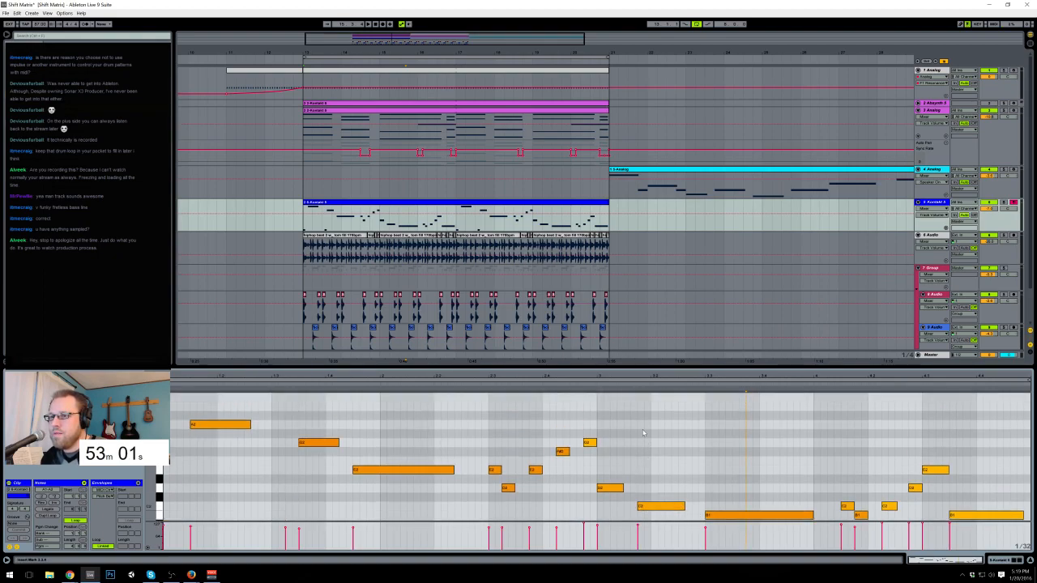
{"action": "double_click", "coordinate": [642, 396]}
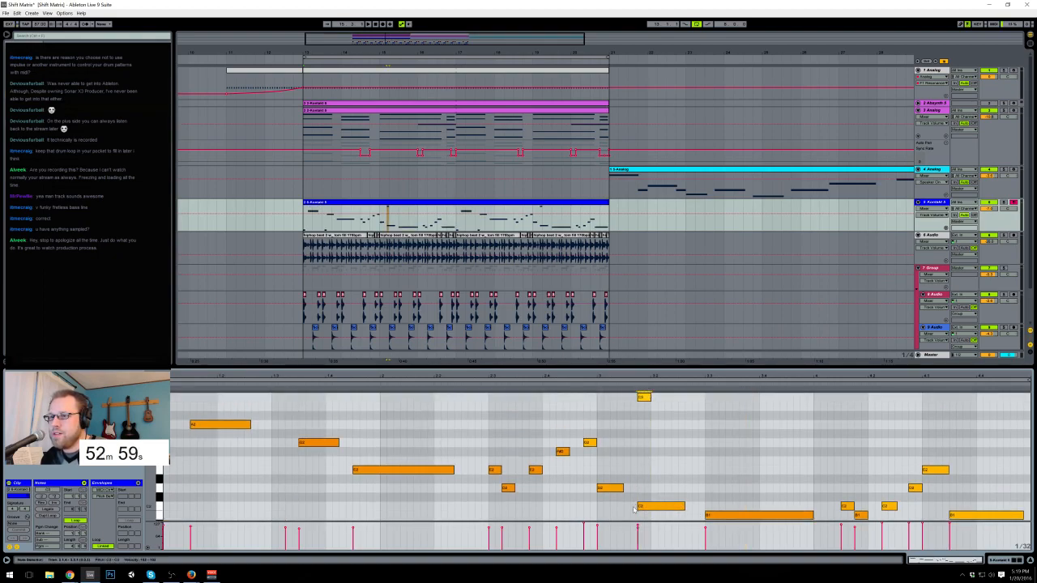
{"action": "left_click_drag", "start_coordinate": [638, 506], "coordinate": [649, 507]}
{"action": "left_click", "coordinate": [589, 383]}
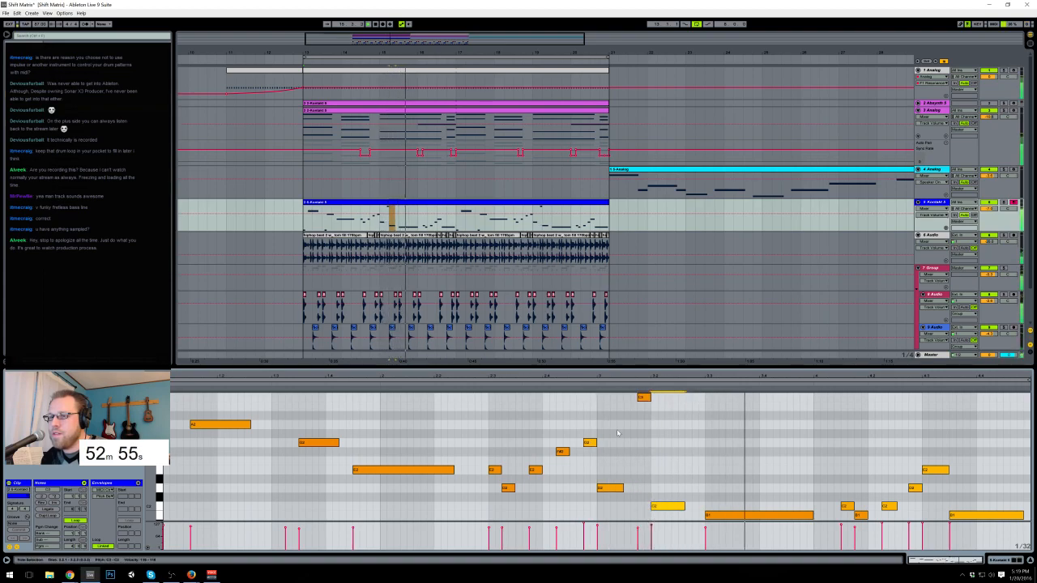
Step: Lower the added C3 note to G2 and extend the long B1 note to start at 3.2.4
{"action": "left_click", "coordinate": [643, 396]}
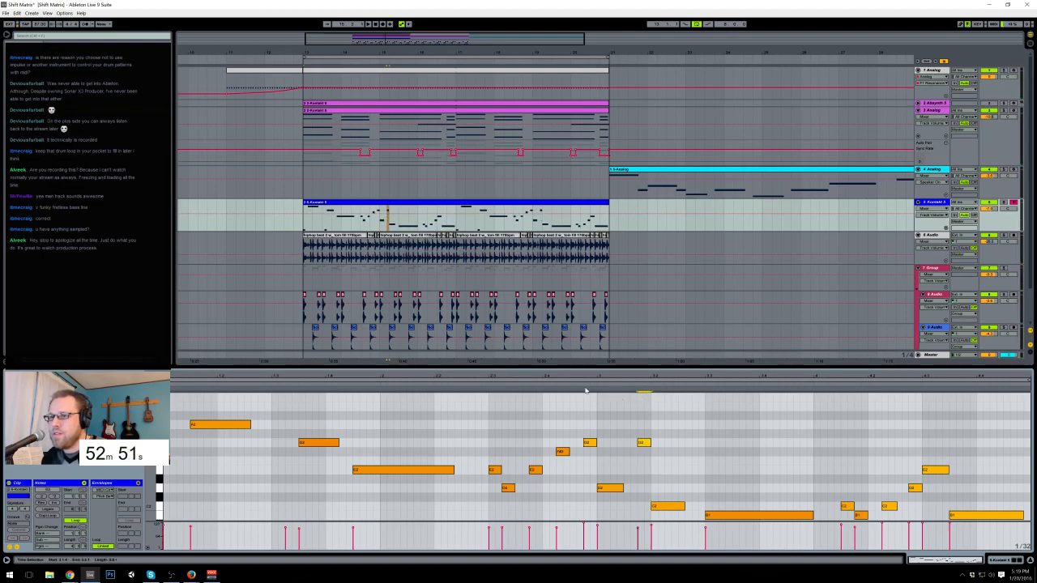
{"action": "left_click", "coordinate": [676, 507]}
{"action": "left_click", "coordinate": [714, 515]}
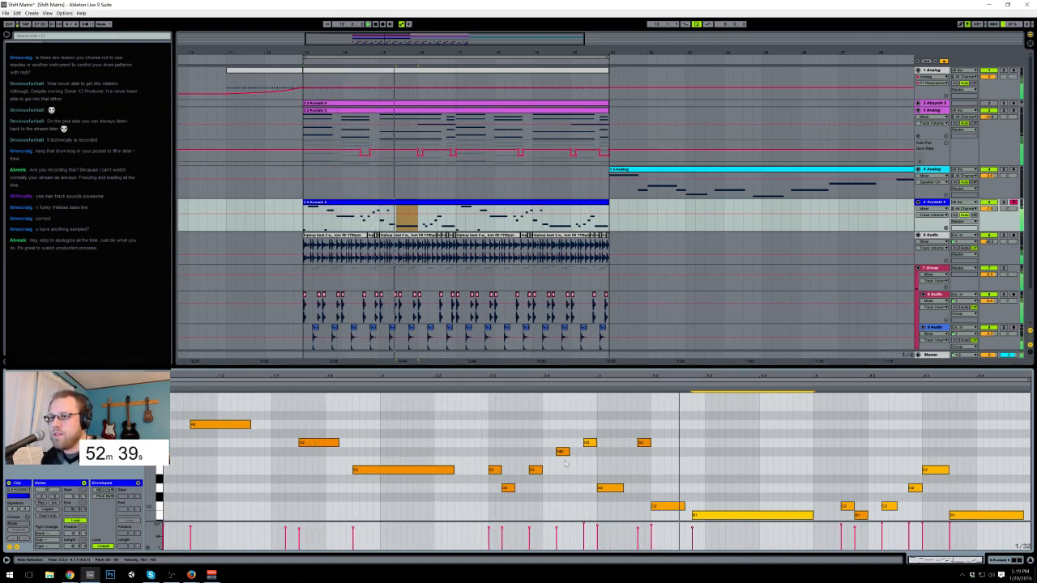
Step: Try a longer G2 note at 3.1.4, trim the C2 note to start at 3.2.2, and play the bass line
{"action": "left_click_drag", "start_coordinate": [652, 442], "coordinate": [665, 444]}
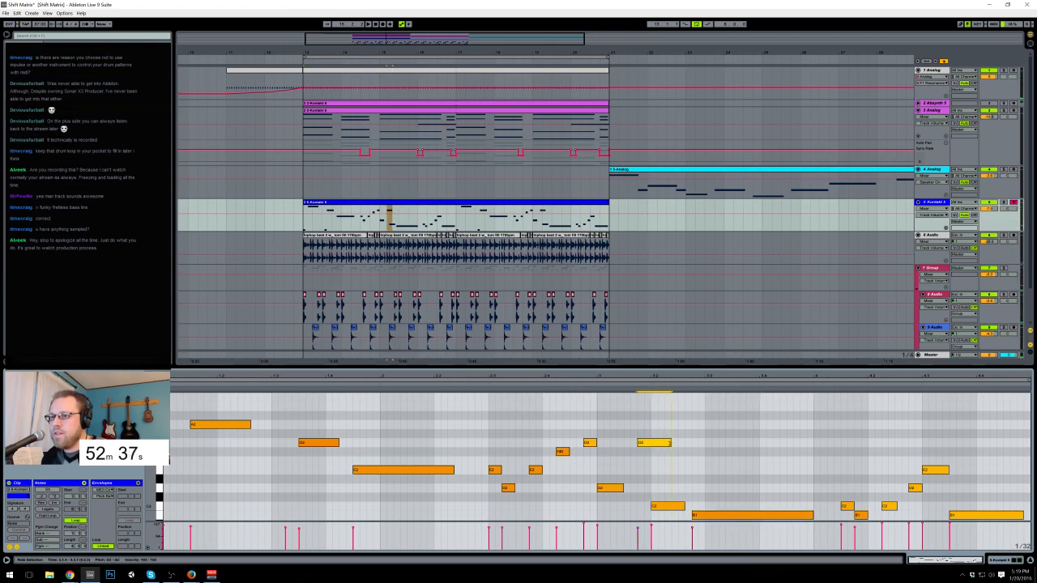
{"action": "left_click_drag", "start_coordinate": [668, 507], "coordinate": [679, 505]}
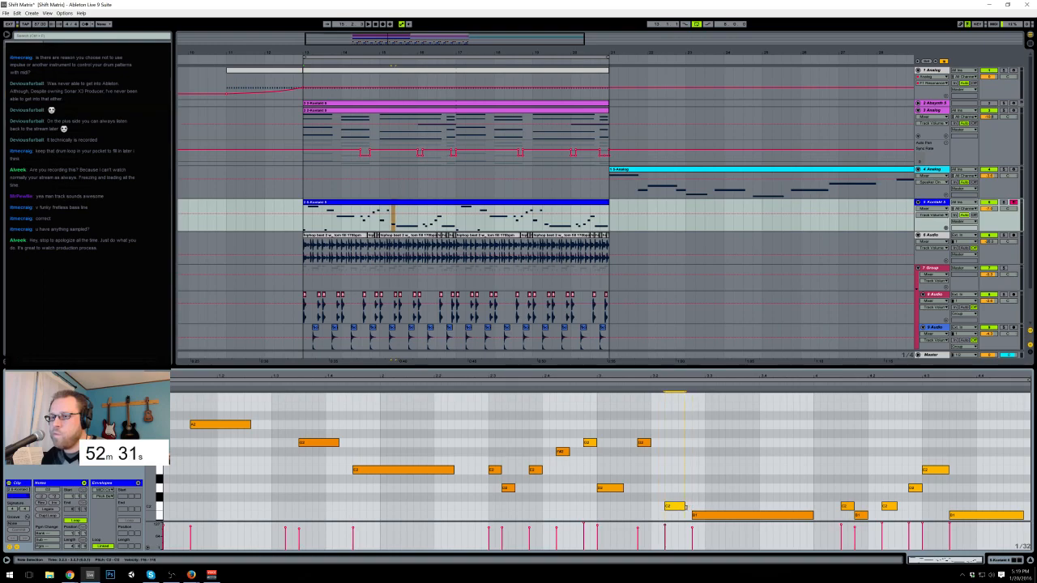
{"action": "left_click", "coordinate": [594, 387]}
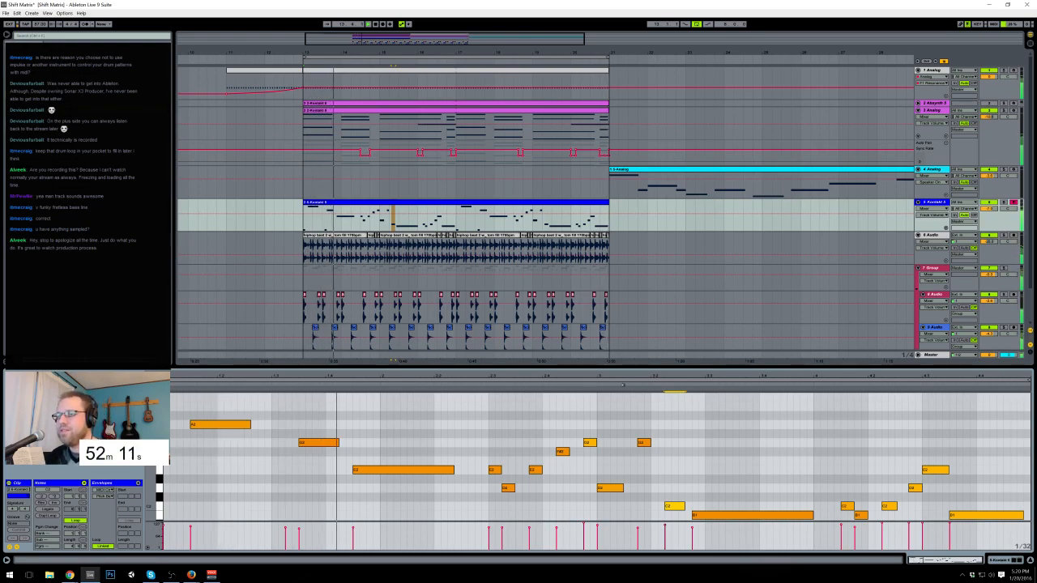
Step: Open Guitar Rig 5 on the Kontakt bass track and filter its presets to Bass Amps
{"action": "key", "text": "shift+Tab"}
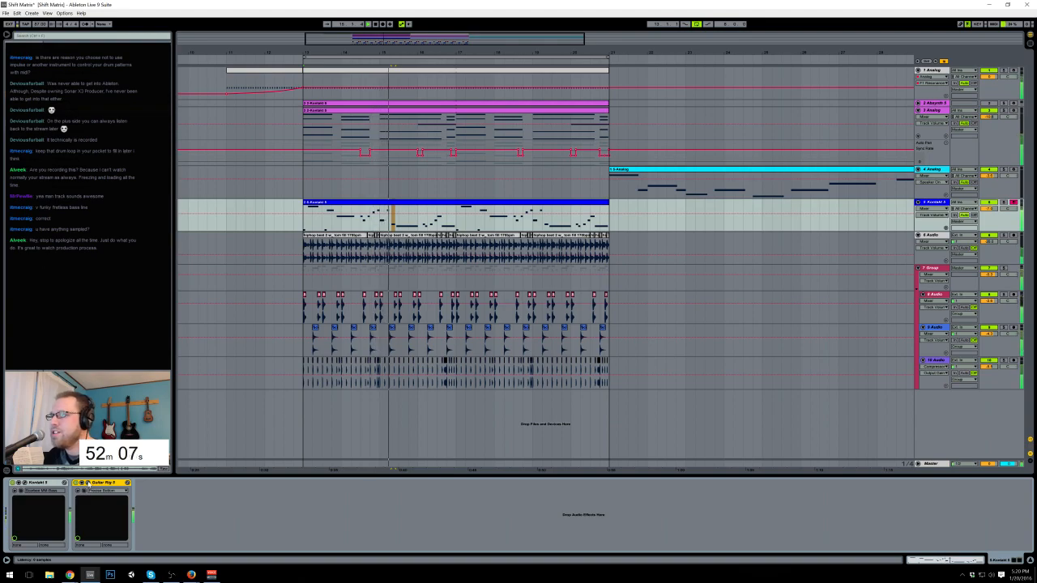
{"action": "left_click", "coordinate": [86, 483]}
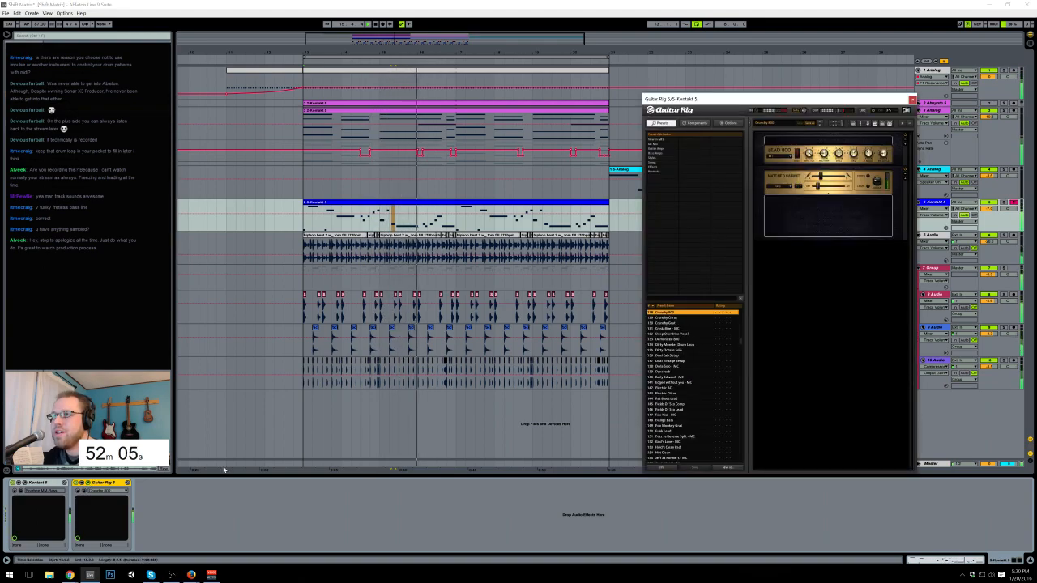
{"action": "left_click", "coordinate": [661, 153]}
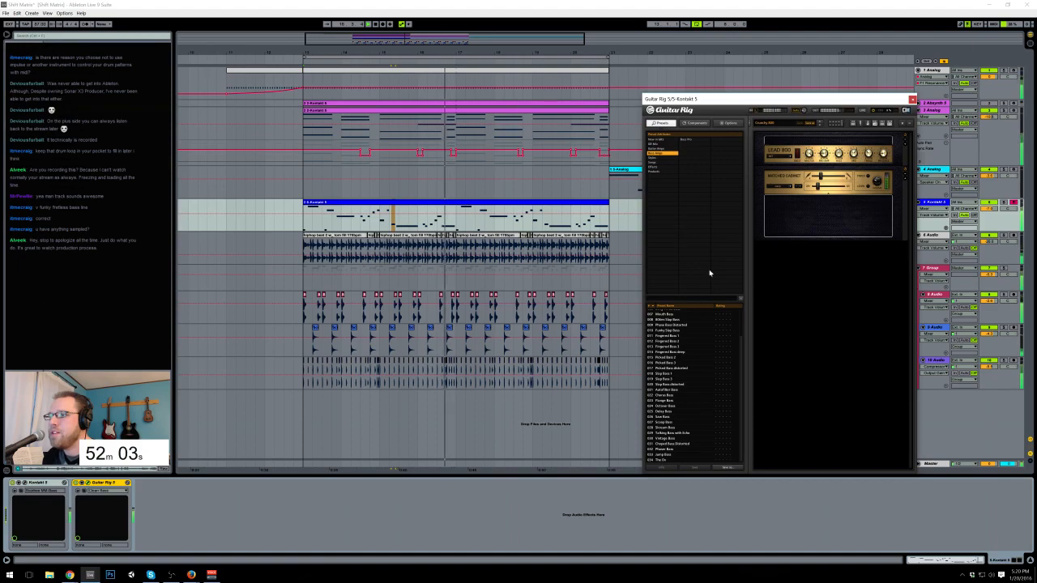
Step: Audition the Wide Stereo Bass preset and load the Clean Bass preset on the bass track
{"action": "left_click", "coordinate": [678, 336]}
{"action": "scroll", "coordinate": [681, 344], "scroll_direction": "up", "scroll_amount": 2}
{"action": "left_click", "coordinate": [682, 324]}
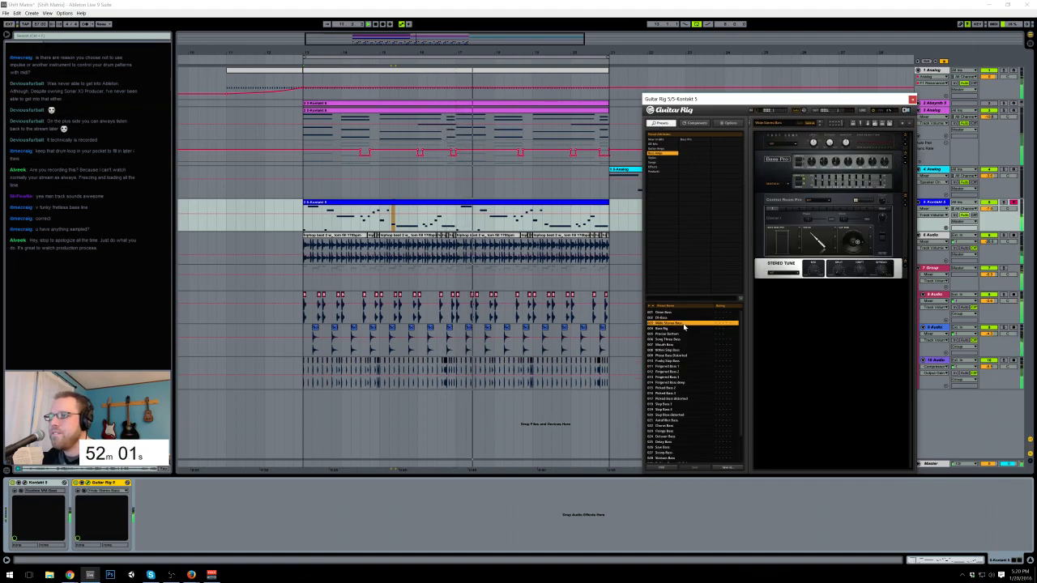
{"action": "key", "text": "Up"}
{"action": "key", "text": "Up"}
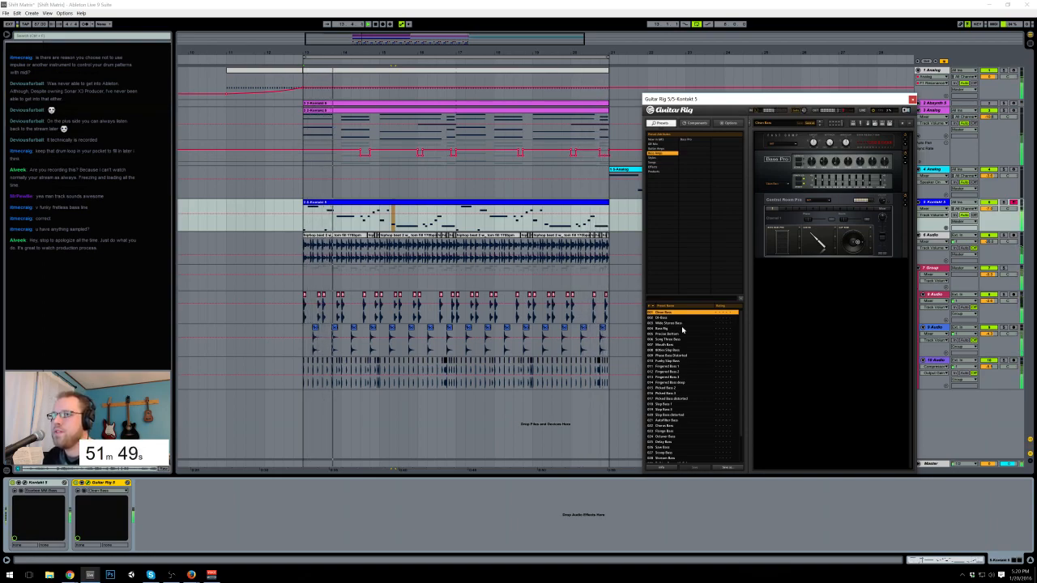
{"action": "left_click", "coordinate": [512, 189]}
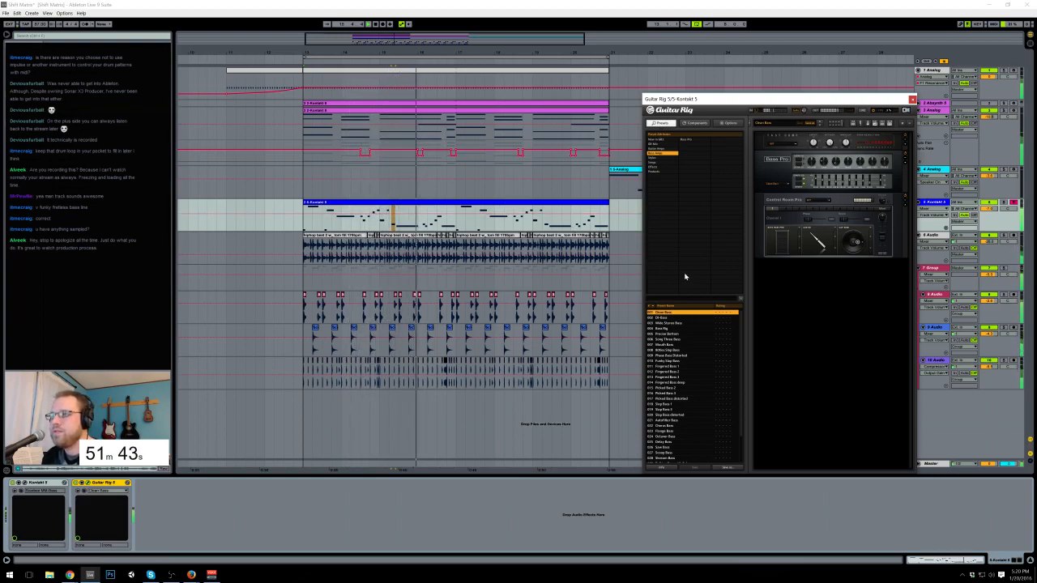
Step: Audition the bass amp presets following Clean Bass one after another and load Precise Bottom
{"action": "left_click", "coordinate": [674, 318]}
{"action": "left_click", "coordinate": [677, 324]}
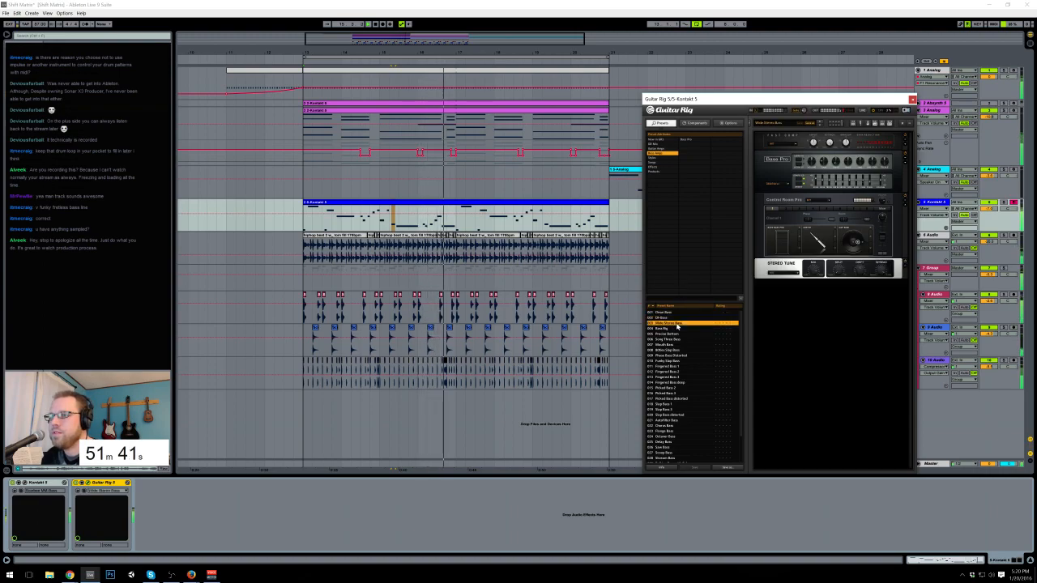
{"action": "left_click", "coordinate": [679, 329]}
{"action": "left_click", "coordinate": [681, 333]}
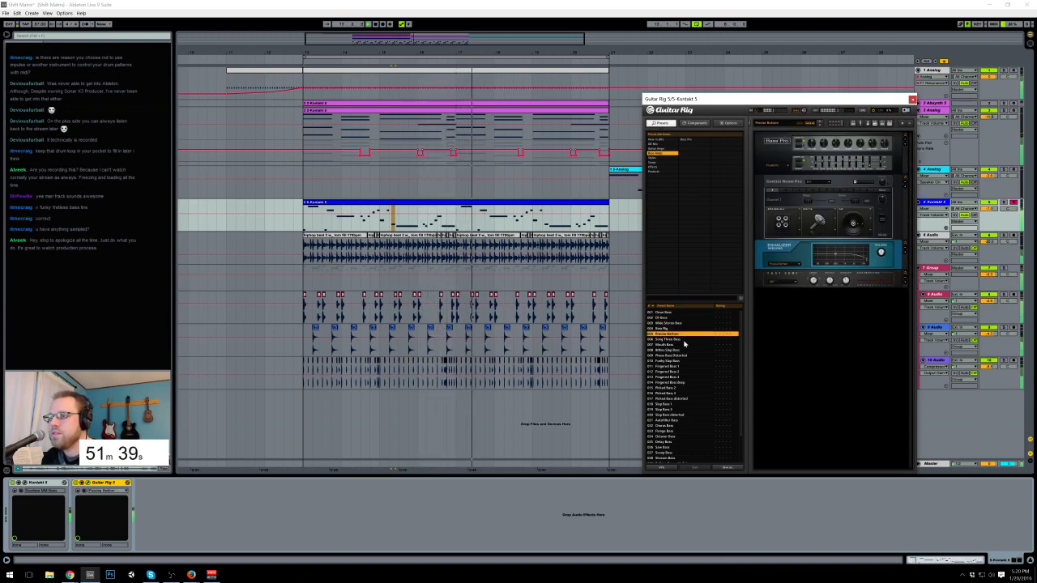
Step: Audition the three bass amp presets following Precise Bottom, trying a Bass Pro amp adjustment and different track volumes with the last one
{"action": "left_click", "coordinate": [684, 339]}
{"action": "left_click", "coordinate": [684, 344]}
{"action": "left_click", "coordinate": [685, 350]}
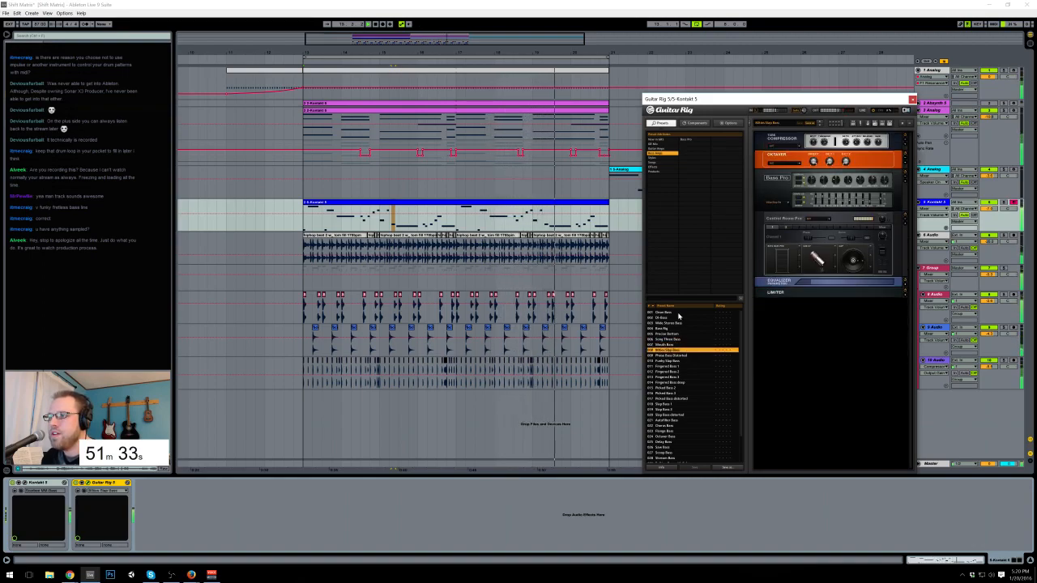
{"action": "left_click_drag", "start_coordinate": [990, 209], "coordinate": [989, 204]}
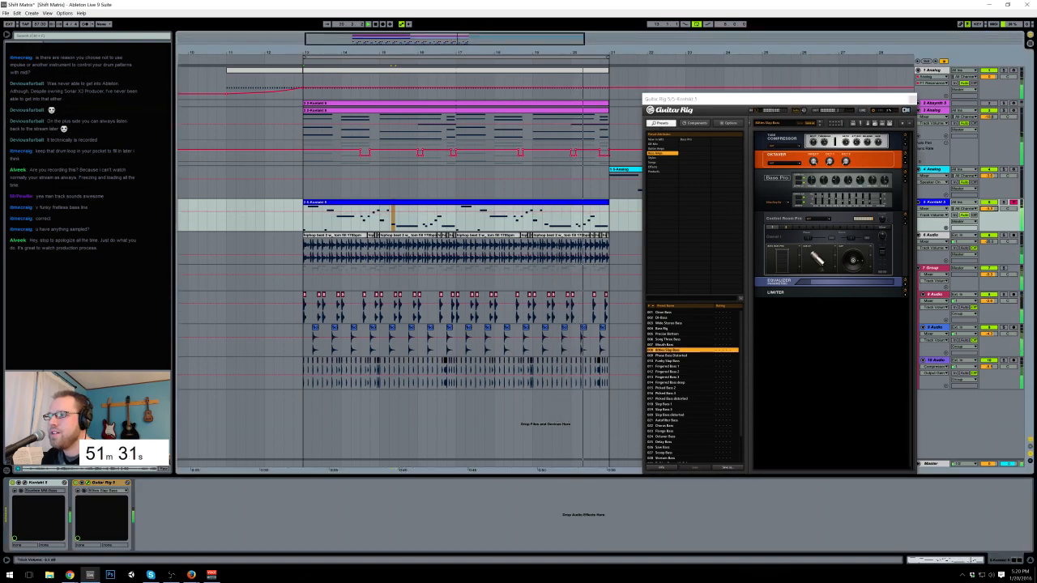
{"action": "left_click_drag", "start_coordinate": [848, 184], "coordinate": [849, 182]}
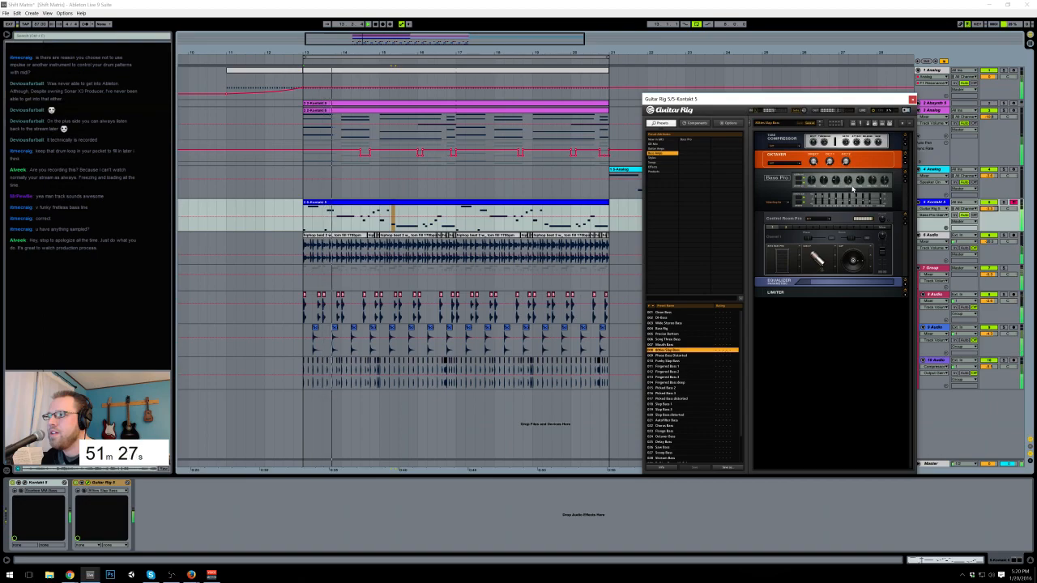
{"action": "left_click_drag", "start_coordinate": [988, 209], "coordinate": [987, 207]}
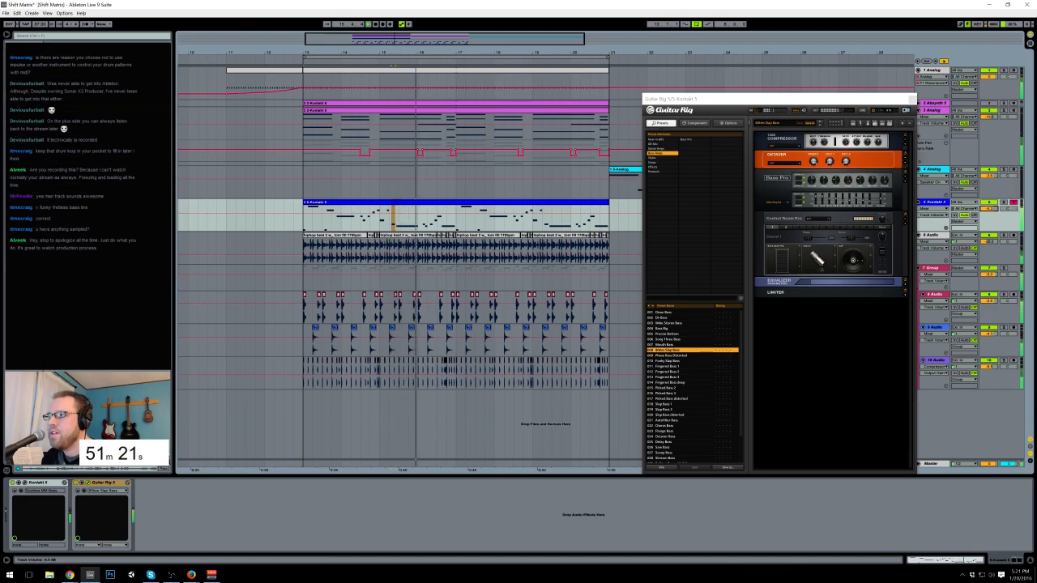
Step: Load the Clean Bass preset in Guitar Rig 5 and rebalance the Kontakt bass track's volume against the mix
{"action": "double_click", "coordinate": [686, 312]}
{"action": "left_click_drag", "start_coordinate": [989, 211], "coordinate": [989, 212]}
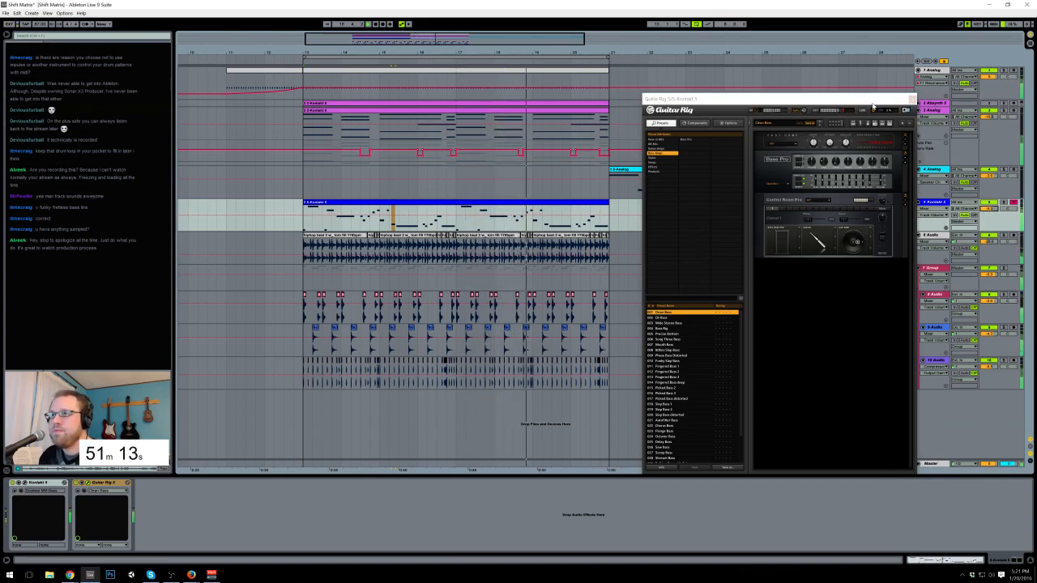
{"action": "left_click_drag", "start_coordinate": [875, 100], "coordinate": [875, 80]}
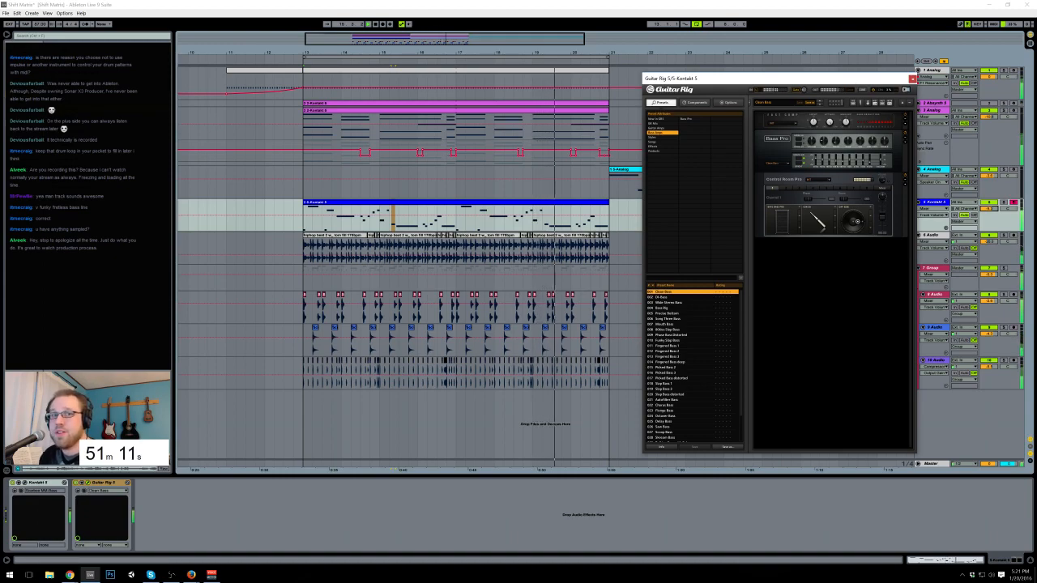
{"action": "left_click", "coordinate": [989, 209]}
Step: Add an EQ Eight after Guitar Rig 5 on the bass track, cutting the lows and gently lifting the highs
{"action": "left_click_drag", "start_coordinate": [97, 154], "coordinate": [221, 515]}
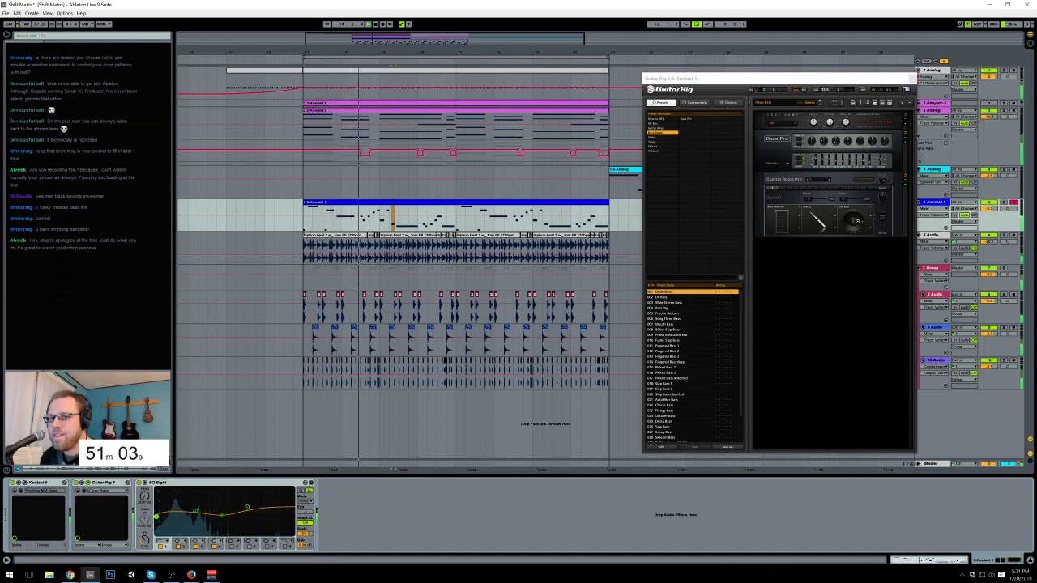
{"action": "left_click_drag", "start_coordinate": [169, 520], "coordinate": [212, 501]}
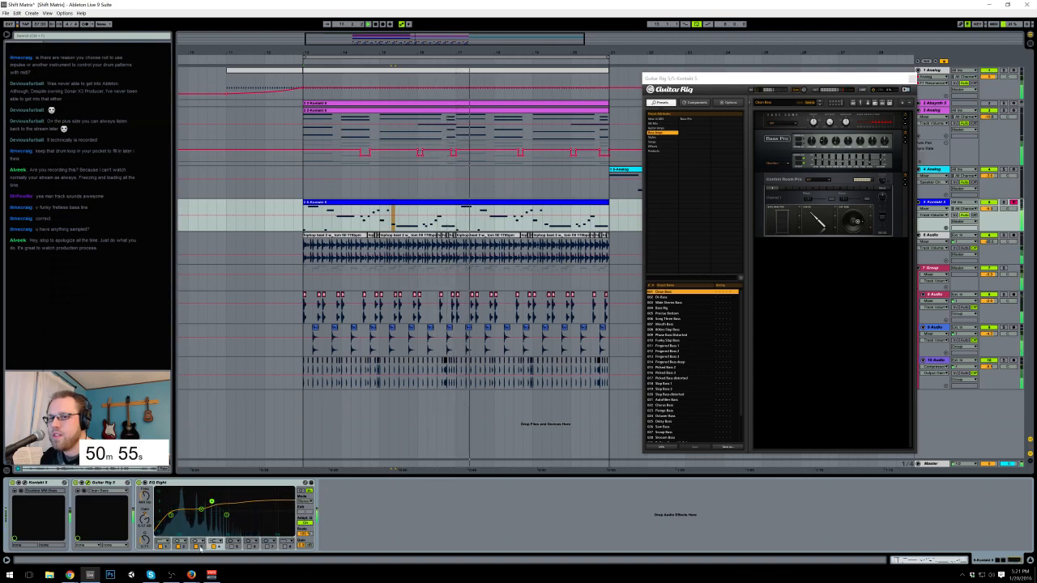
{"action": "left_click_drag", "start_coordinate": [218, 504], "coordinate": [240, 503]}
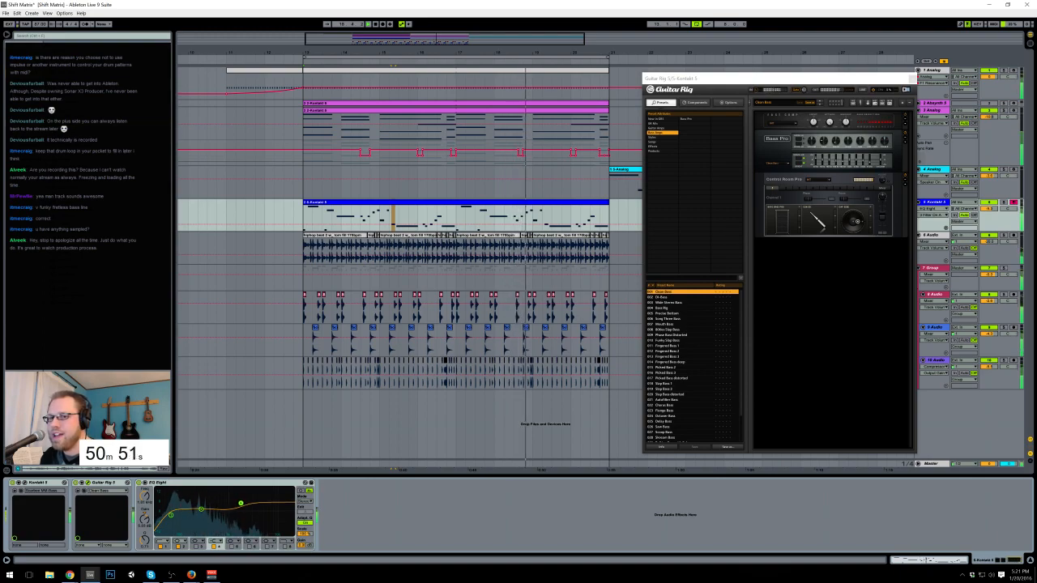
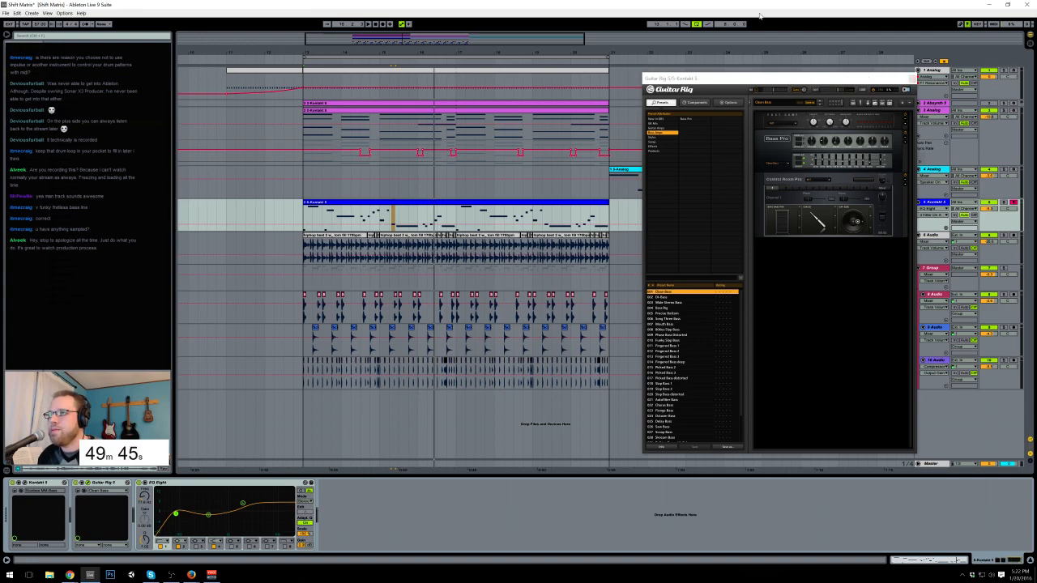
Step: Move the 4 Analog clip from bar 21 back to bar 13 and solo its track
{"action": "left_click", "coordinate": [939, 167]}
{"action": "left_click_drag", "start_coordinate": [715, 175], "coordinate": [415, 172]}
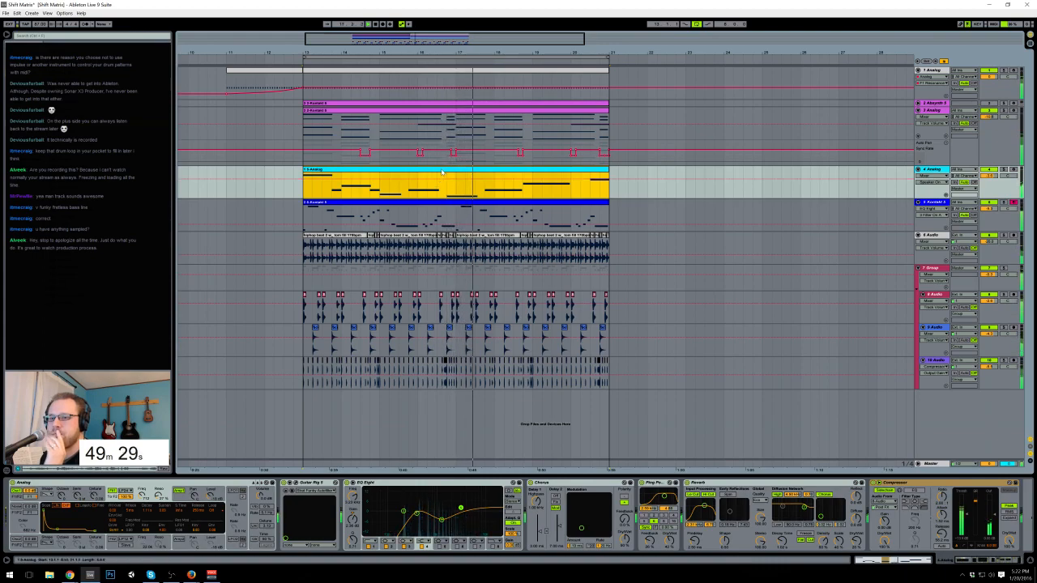
{"action": "left_click", "coordinate": [1002, 170]}
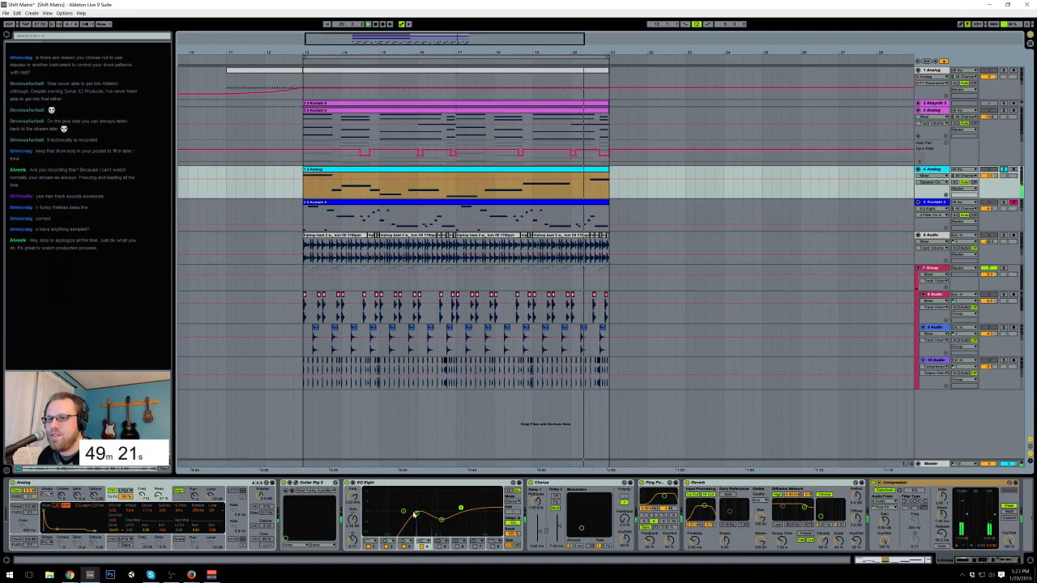
Step: Try the Chorus directly after the Analog instrument, and return it to its place behind EQ Eight
{"action": "left_click_drag", "start_coordinate": [565, 484], "coordinate": [292, 501]}
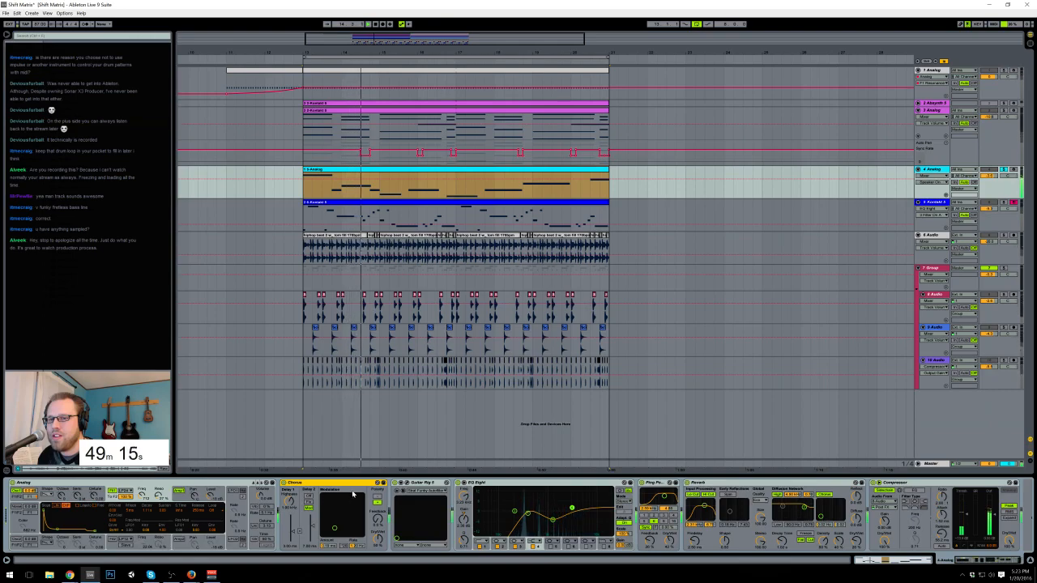
{"action": "left_click_drag", "start_coordinate": [343, 484], "coordinate": [597, 500]}
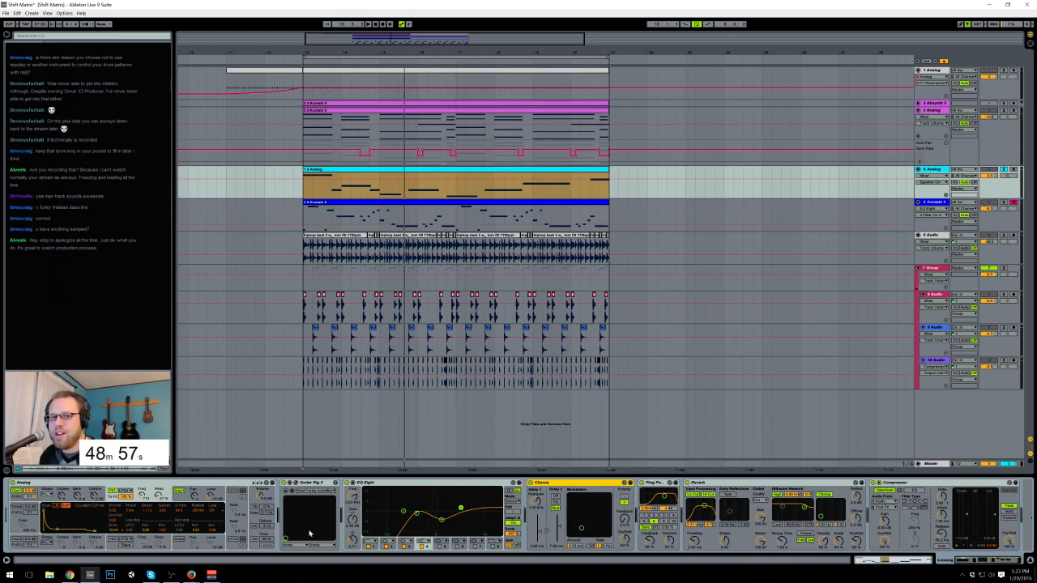
Step: Adjust the noise settings of the Analog synth on track 4 and play the soloed part
{"action": "mouse_move", "coordinate": [30, 507]}
{"action": "left_mouse_down"}
{"action": "mouse_move", "coordinate": [30, 526]}
{"action": "mouse_move", "coordinate": [24, 515]}
{"action": "left_mouse_up"}
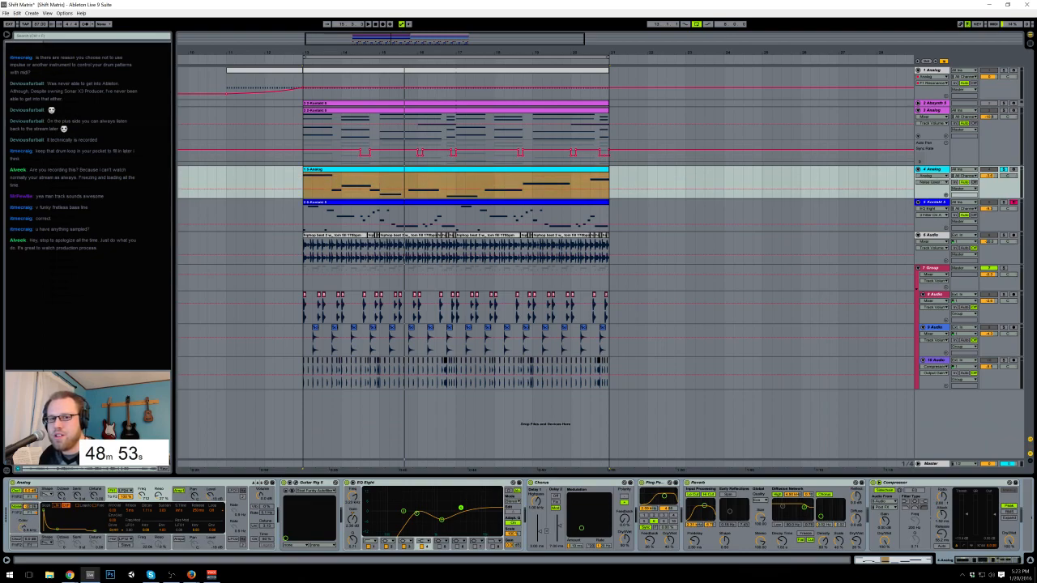
{"action": "key", "text": "space"}
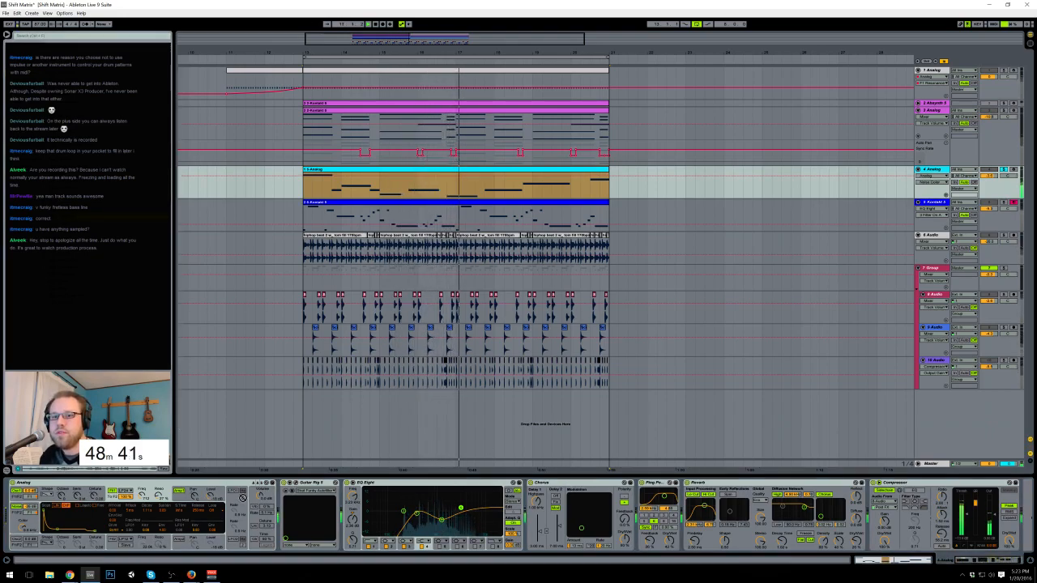
Step: Insert an Overdrive between Analog and Guitar Rig 5 and adjust its drive, tone, dynamics and dry/wet amounts
{"action": "left_click_drag", "start_coordinate": [65, 301], "coordinate": [315, 543]}
{"action": "left_click", "coordinate": [291, 526]}
{"action": "left_click", "coordinate": [313, 540]}
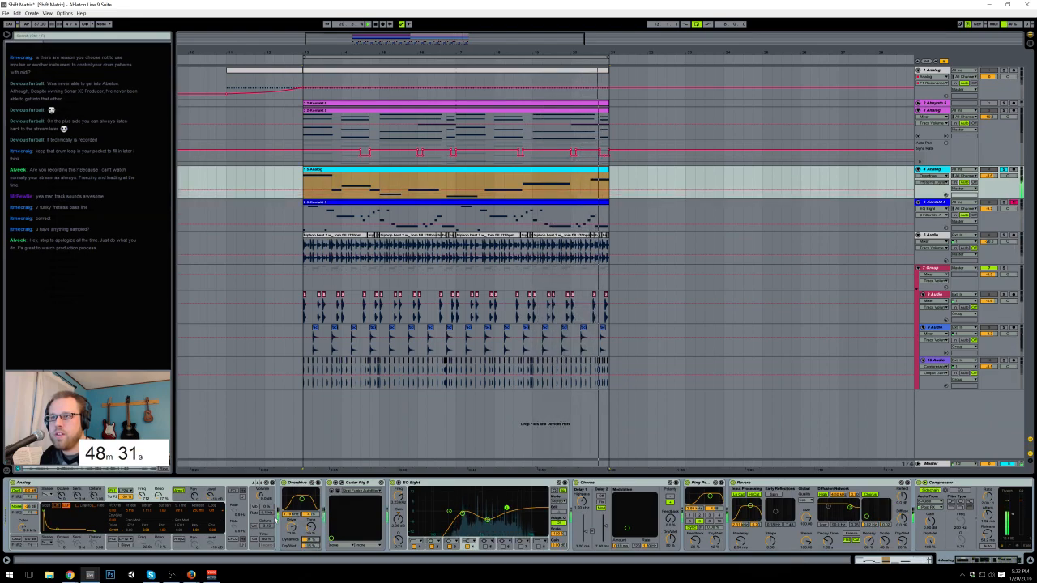
{"action": "left_click_drag", "start_coordinate": [290, 526], "coordinate": [297, 504]}
{"action": "left_click", "coordinate": [309, 526]}
{"action": "left_click_drag", "start_coordinate": [311, 545], "coordinate": [311, 550]}
{"action": "left_click_drag", "start_coordinate": [291, 546], "coordinate": [290, 540]}
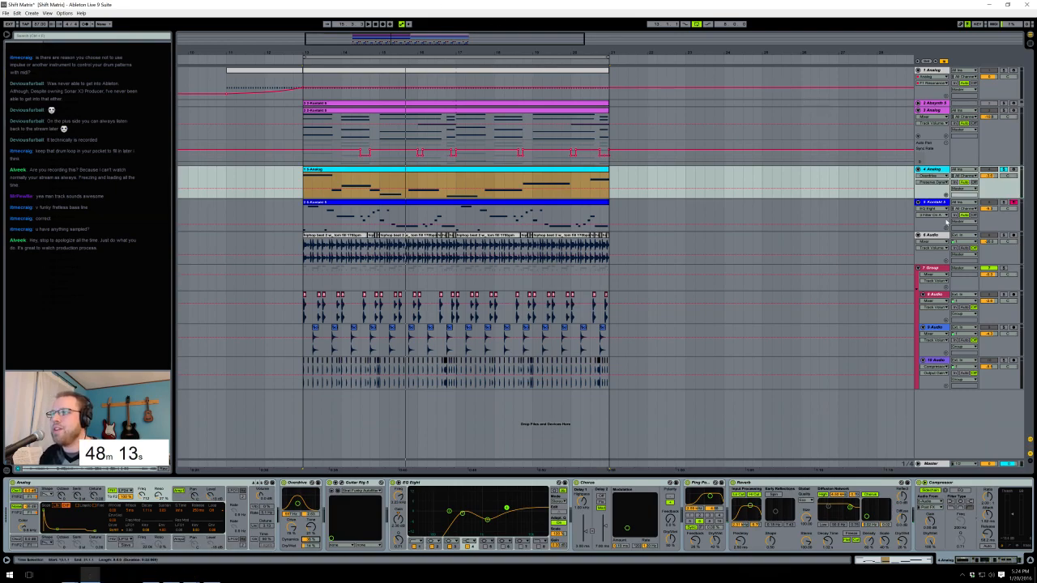
Step: Play the arrangement and shift the mid dip of track 4's EQ Eight slightly lower in frequency and gain
{"action": "key", "text": "space"}
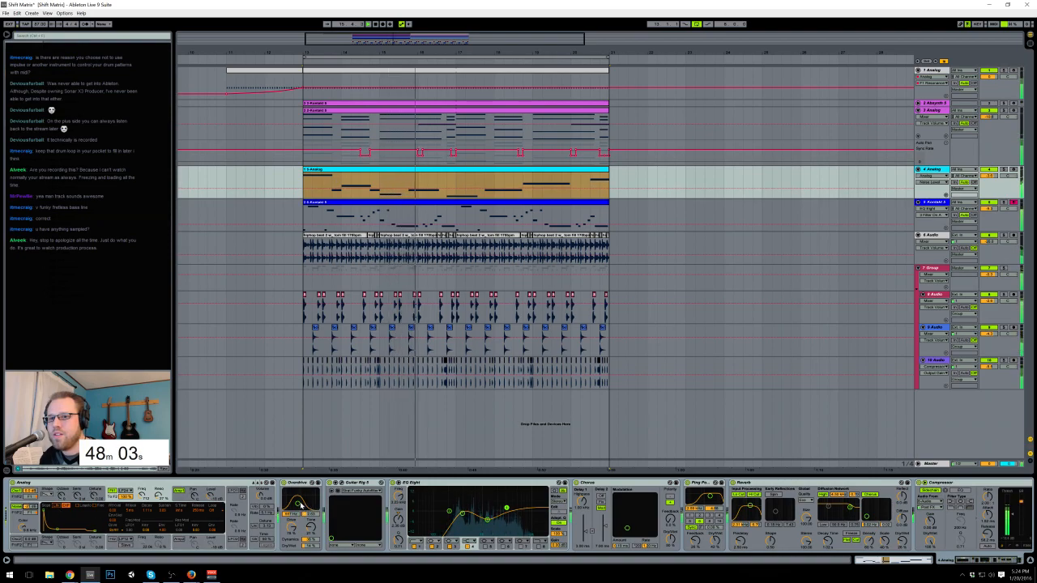
{"action": "mouse_move", "coordinate": [488, 519]}
{"action": "left_mouse_down"}
{"action": "mouse_move", "coordinate": [449, 511]}
{"action": "mouse_move", "coordinate": [500, 518]}
{"action": "mouse_move", "coordinate": [479, 523]}
{"action": "left_mouse_up"}
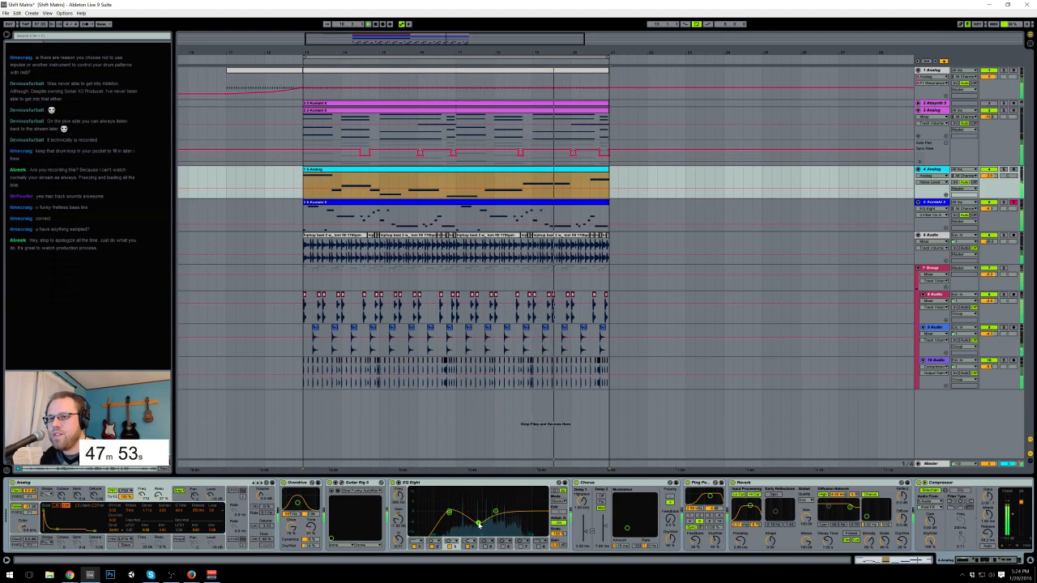
Step: Adjust the Reverb's decay time and the Ping Pong Delay's feedback and dry/wet mix on the 4 Analog track
{"action": "left_click_drag", "start_coordinate": [962, 564], "coordinate": [972, 564]}
{"action": "left_click_drag", "start_coordinate": [754, 541], "coordinate": [757, 548]}
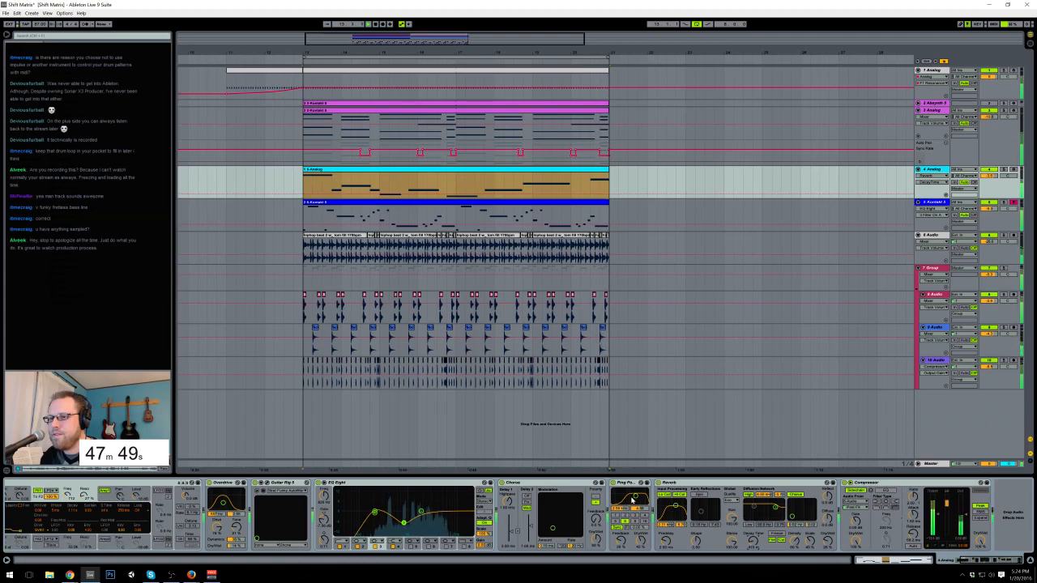
{"action": "left_click", "coordinate": [641, 540]}
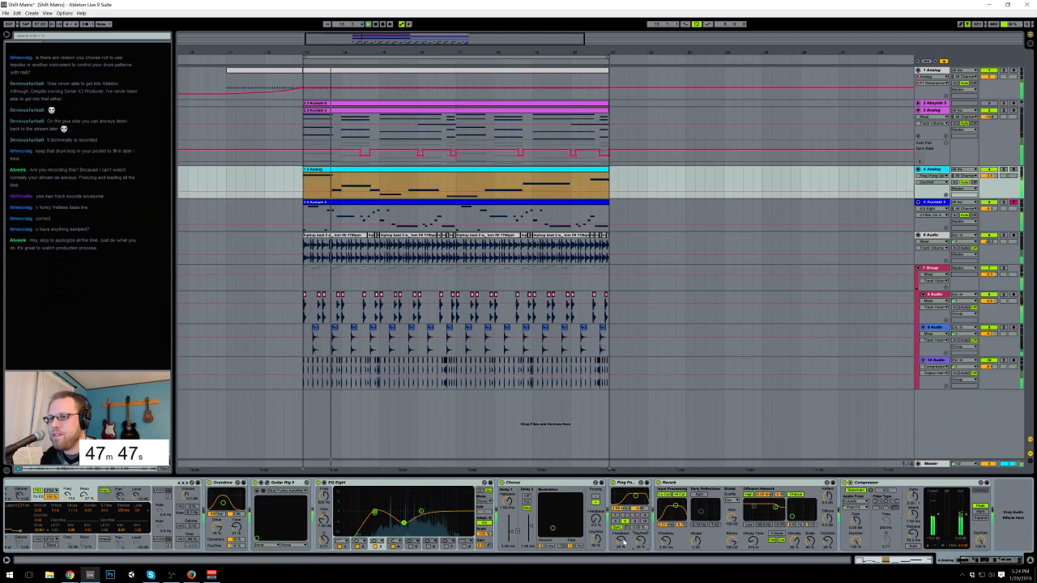
{"action": "left_click", "coordinate": [621, 541]}
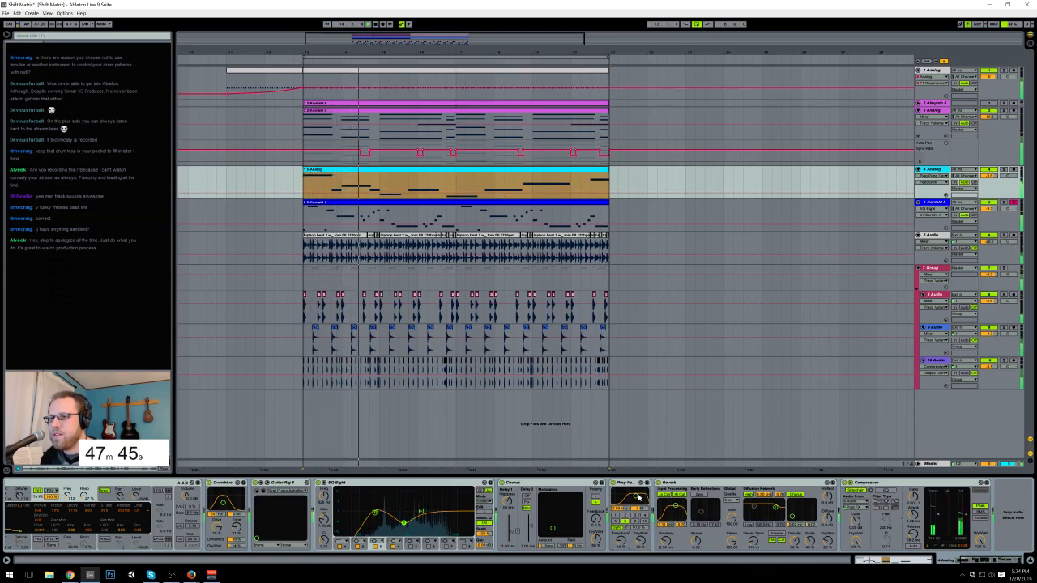
{"action": "left_click", "coordinate": [640, 541]}
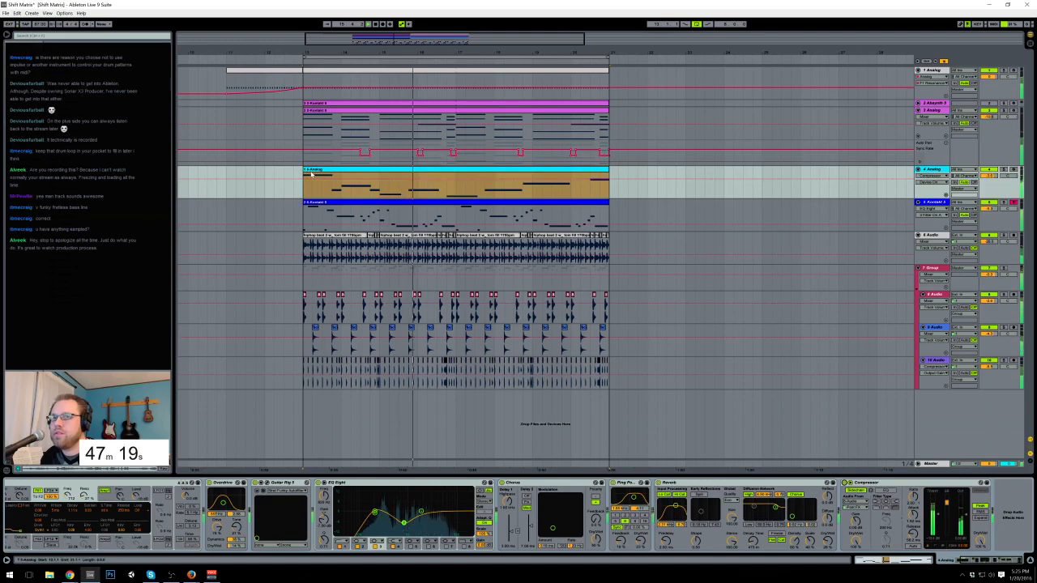
Step: Move the 4 Analog clip out to bar 21 to hear the loop without it, stop playback, and return it to bar 13
{"action": "left_click", "coordinate": [480, 181]}
{"action": "left_click_drag", "start_coordinate": [480, 181], "coordinate": [786, 183]}
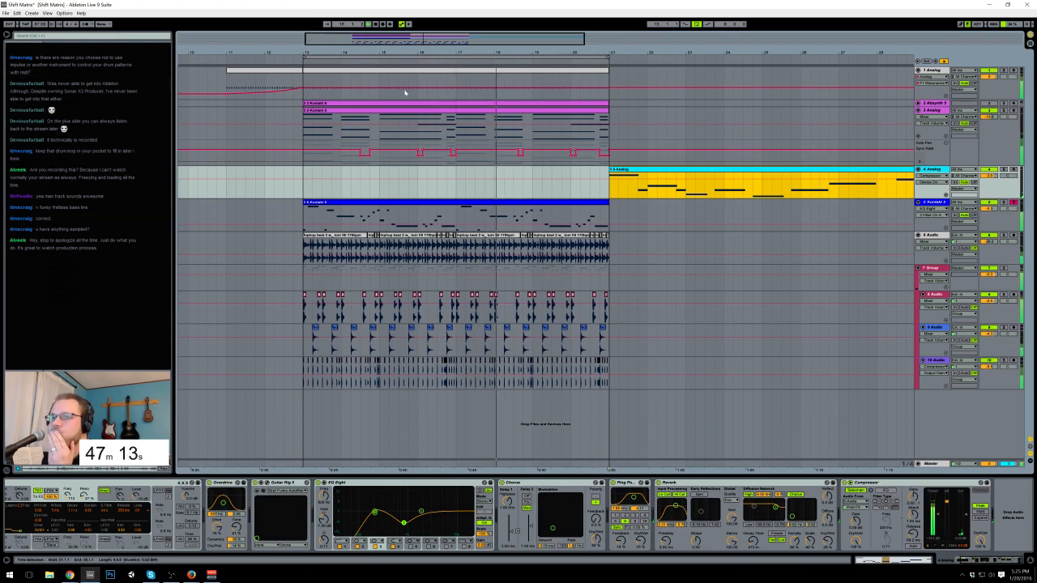
{"action": "left_click", "coordinate": [375, 25]}
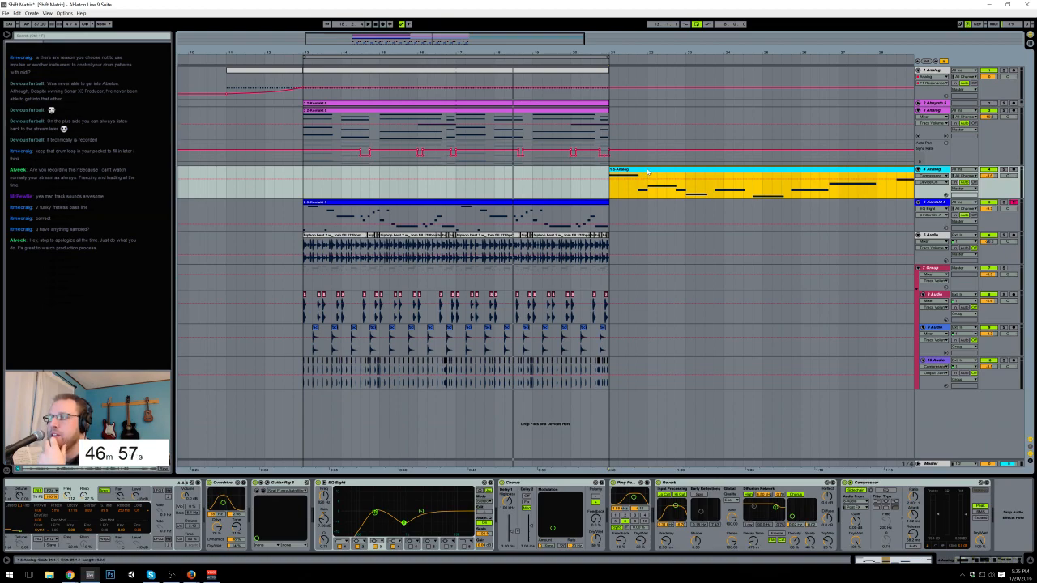
{"action": "left_click_drag", "start_coordinate": [649, 171], "coordinate": [342, 171]}
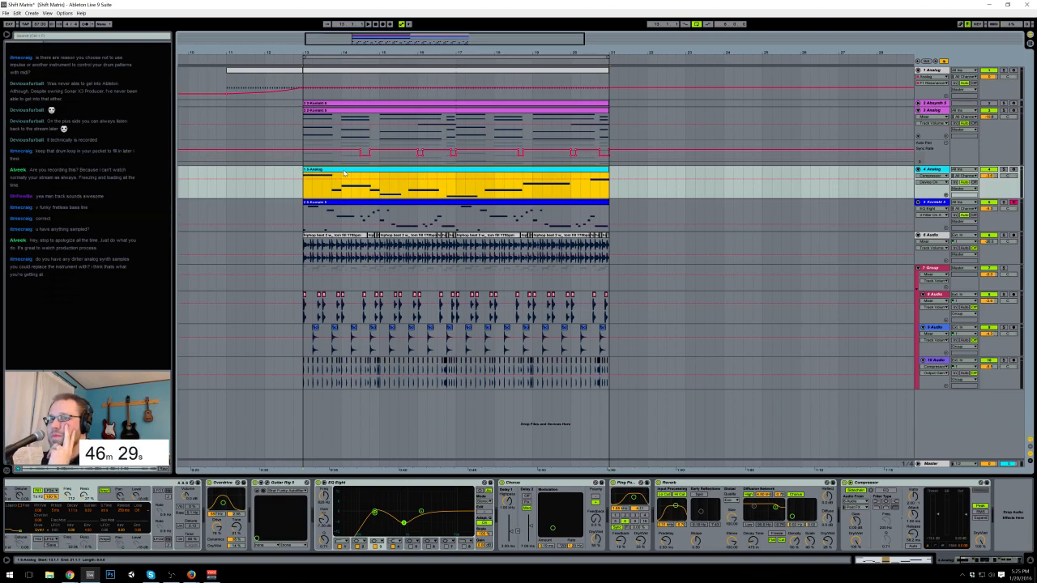
Step: Duplicate the 4 Analog track and fold the original track
{"action": "left_click", "coordinate": [931, 171]}
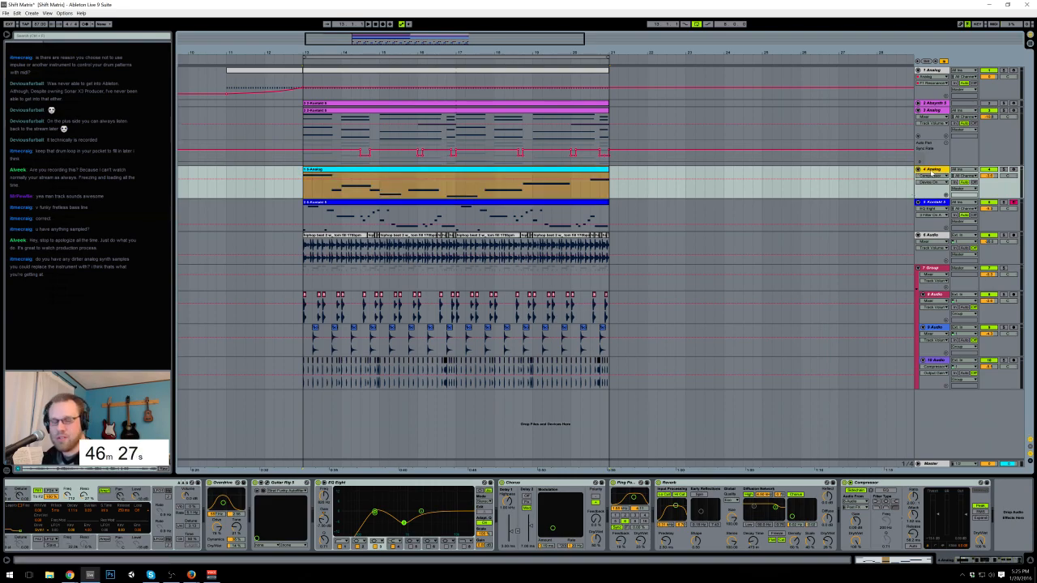
{"action": "key", "text": "ctrl+d"}
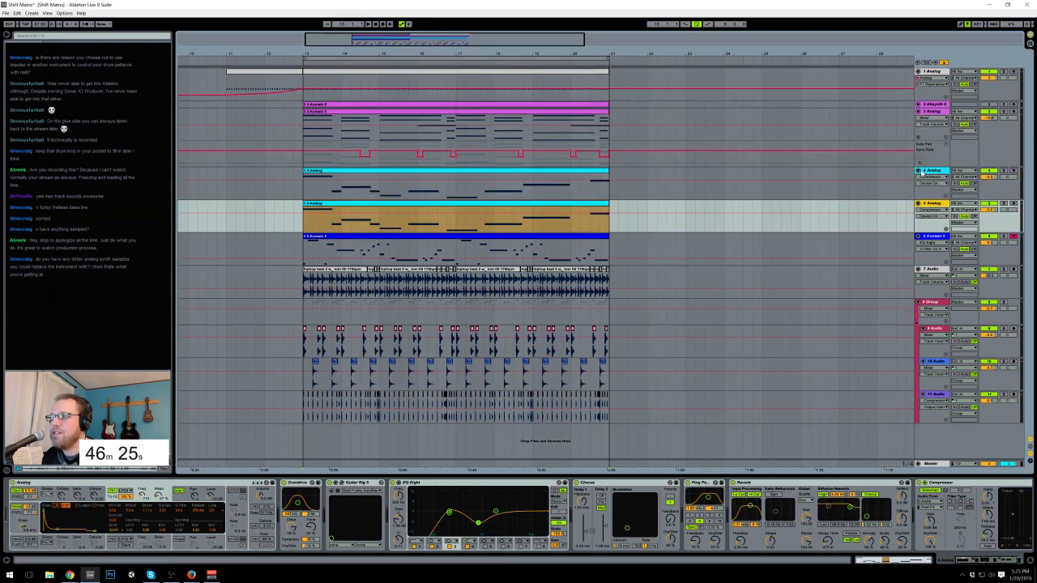
{"action": "left_click", "coordinate": [919, 170]}
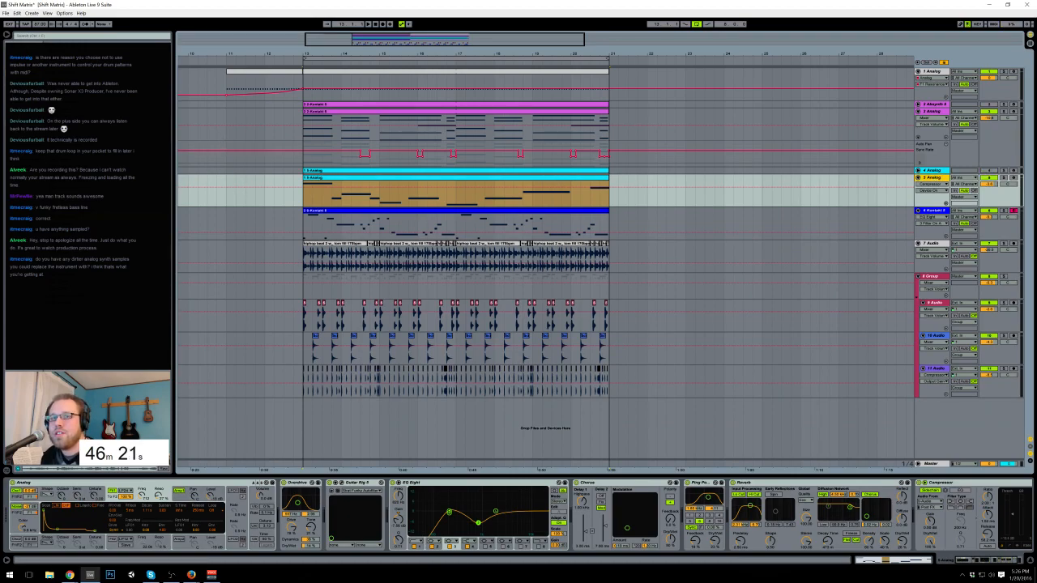
Step: Turn off the audio effects from Overdrive through Compressor on the duplicated Analog track
{"action": "left_click", "coordinate": [972, 560]}
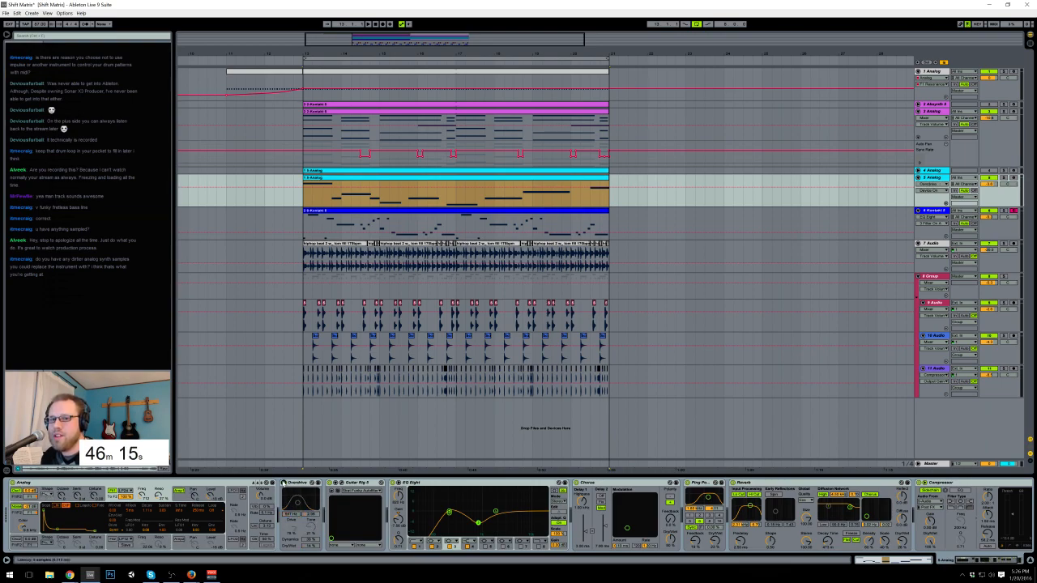
{"action": "left_click", "coordinate": [396, 483]}
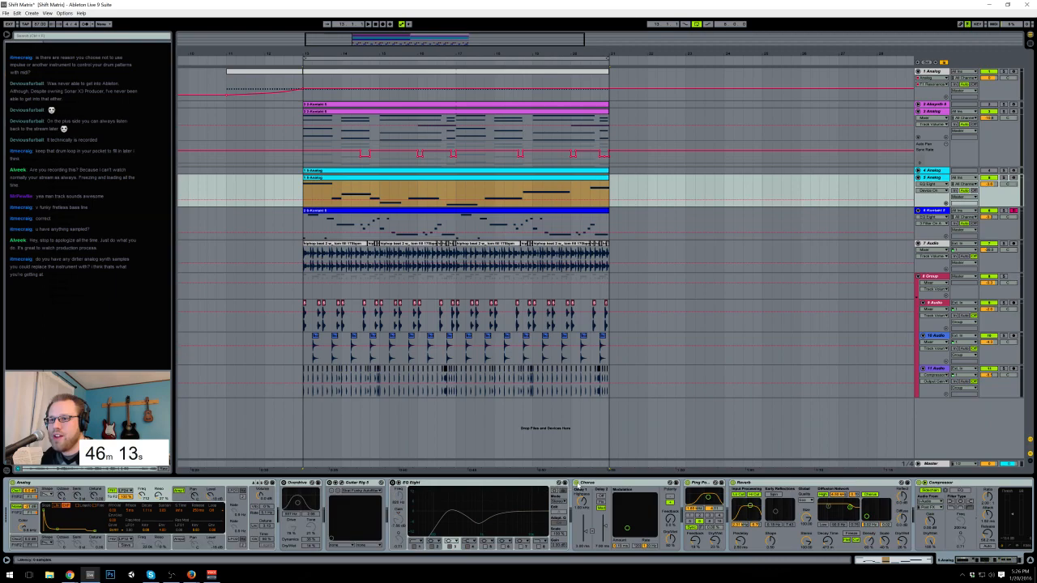
{"action": "left_click", "coordinate": [688, 483]}
{"action": "left_click", "coordinate": [733, 483]}
{"action": "left_click", "coordinate": [918, 483]}
{"action": "left_click_drag", "start_coordinate": [978, 561], "coordinate": [956, 565]}
Step: Replace Analog with Simpler on the duplicated track and load the 2014 Audi R8 V10 Plus engine sample
{"action": "key", "text": "space"}
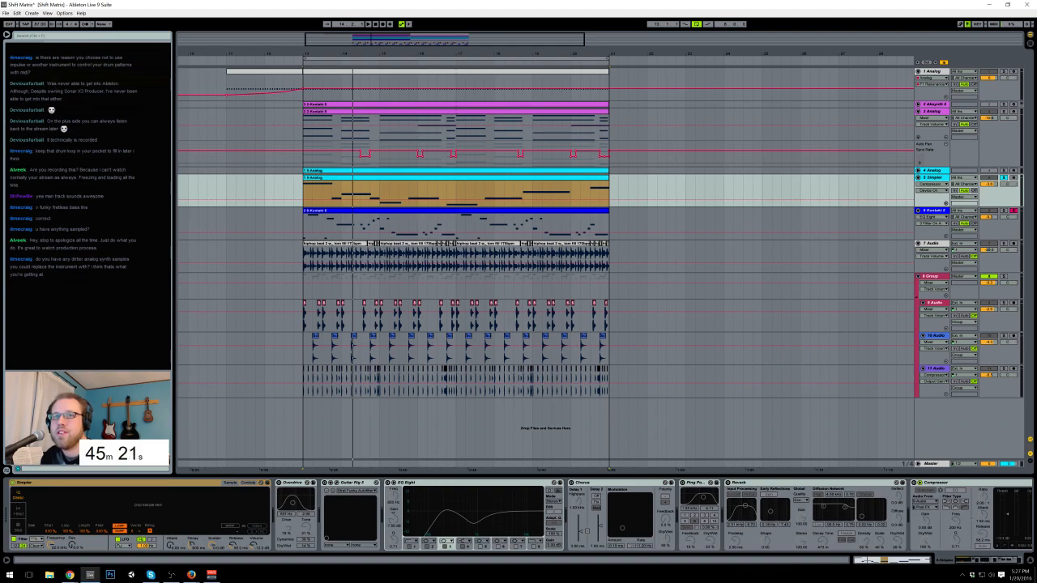
{"action": "key", "text": "space"}
{"action": "left_click_drag", "start_coordinate": [58, 503], "coordinate": [59, 504]}
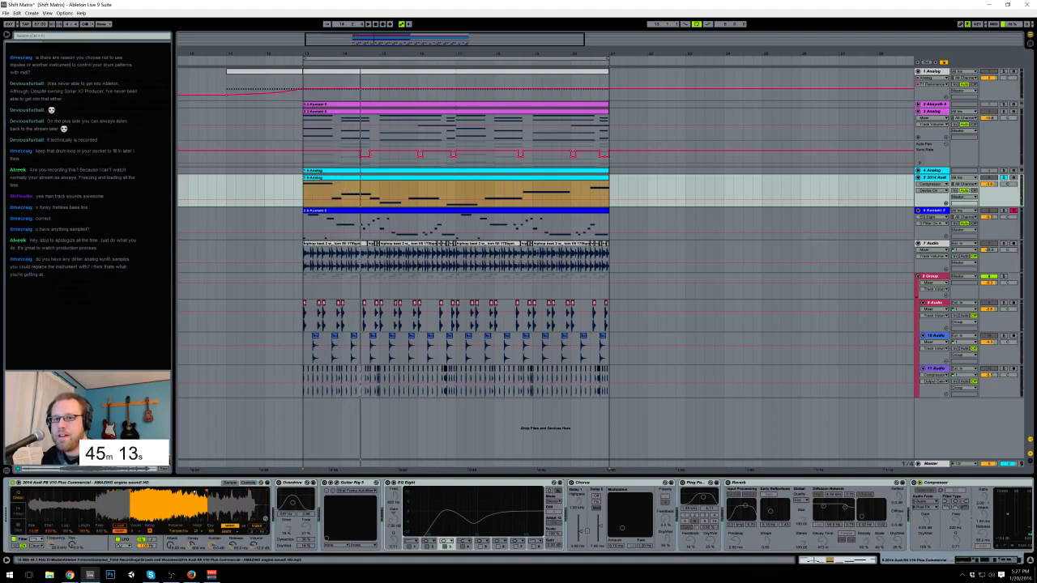
Step: Narrow Simpler's sample region to a few waveform cycles of the engine sound and arm the track
{"action": "left_click_drag", "start_coordinate": [130, 502], "coordinate": [133, 522]}
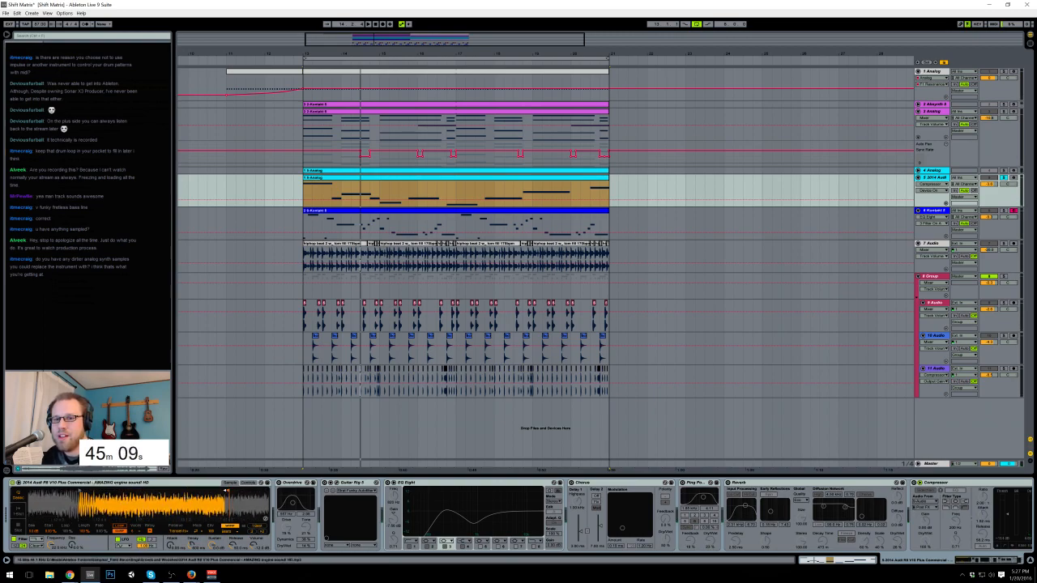
{"action": "mouse_move", "coordinate": [80, 504]}
{"action": "left_mouse_down"}
{"action": "mouse_move", "coordinate": [78, 521]}
{"action": "mouse_move", "coordinate": [79, 511]}
{"action": "left_mouse_up"}
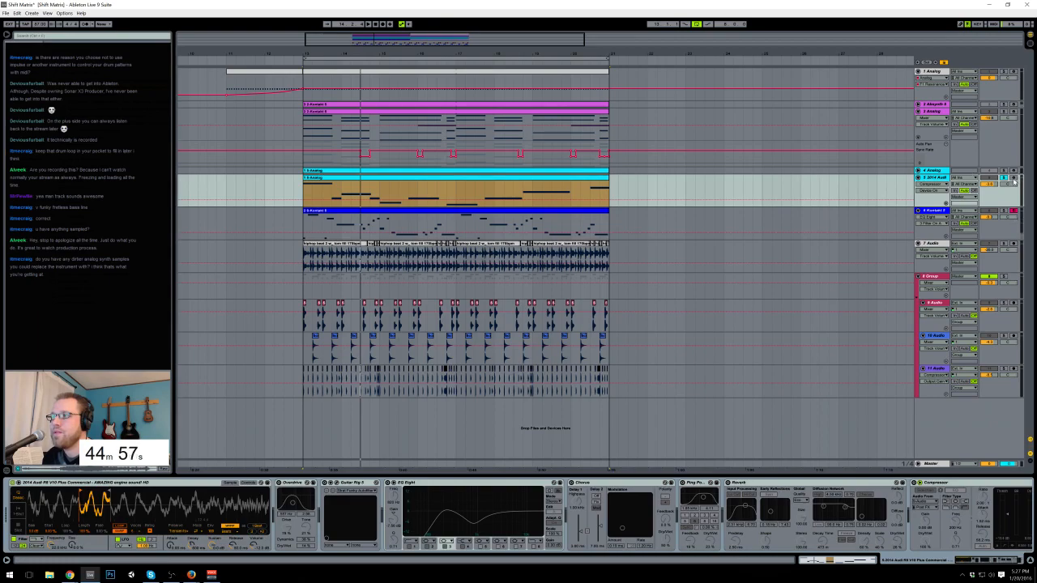
{"action": "left_click", "coordinate": [1012, 178]}
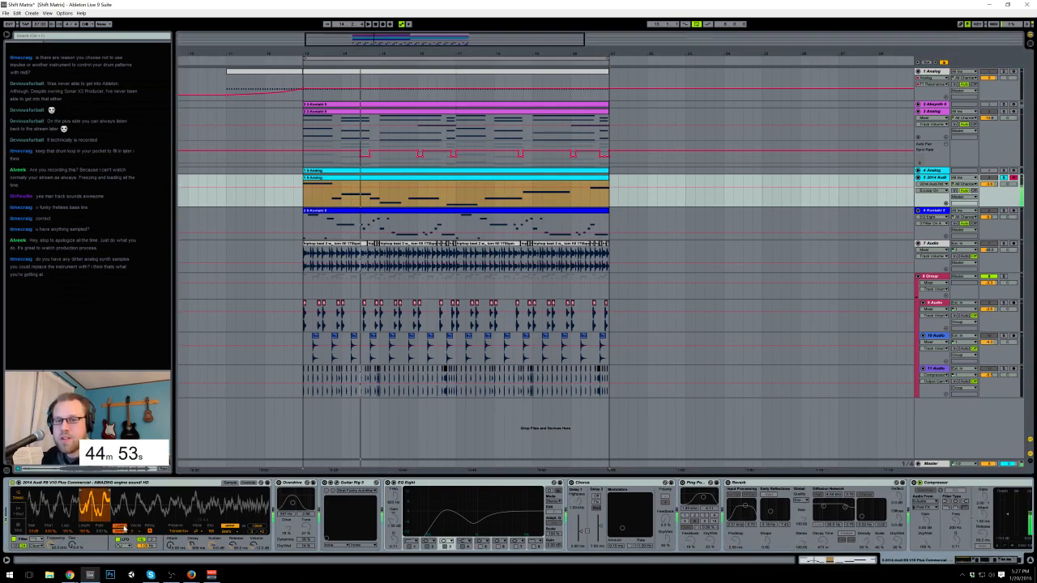
Step: Try the sampled engine sound through the Overdrive, Guitar Rig 5 and EQ Eight
{"action": "left_click", "coordinate": [280, 482]}
{"action": "left_click", "coordinate": [328, 537]}
{"action": "left_click", "coordinate": [389, 483]}
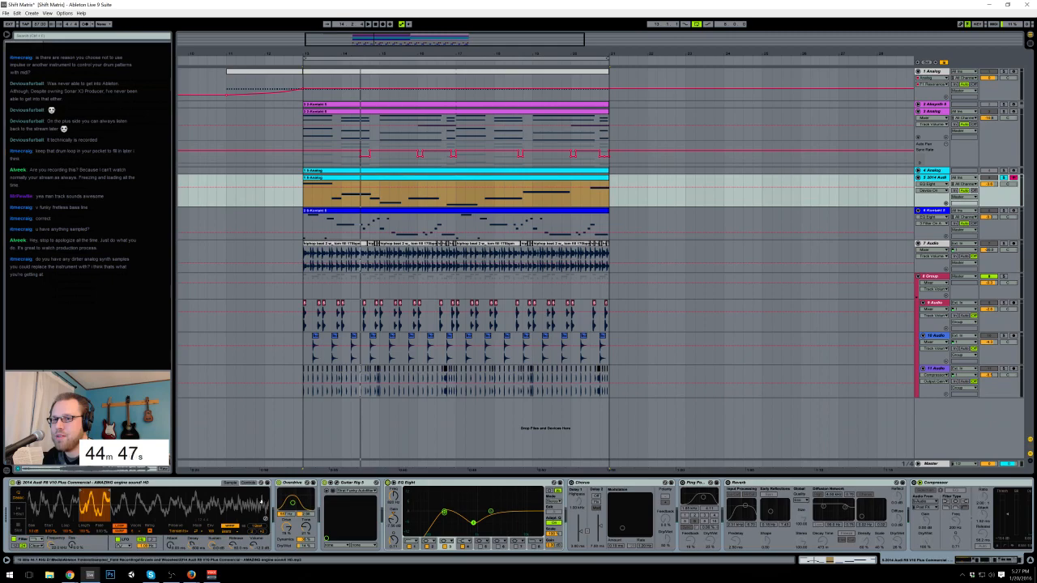
{"action": "left_click", "coordinate": [279, 482]}
{"action": "left_click", "coordinate": [325, 483]}
{"action": "left_click", "coordinate": [389, 482]}
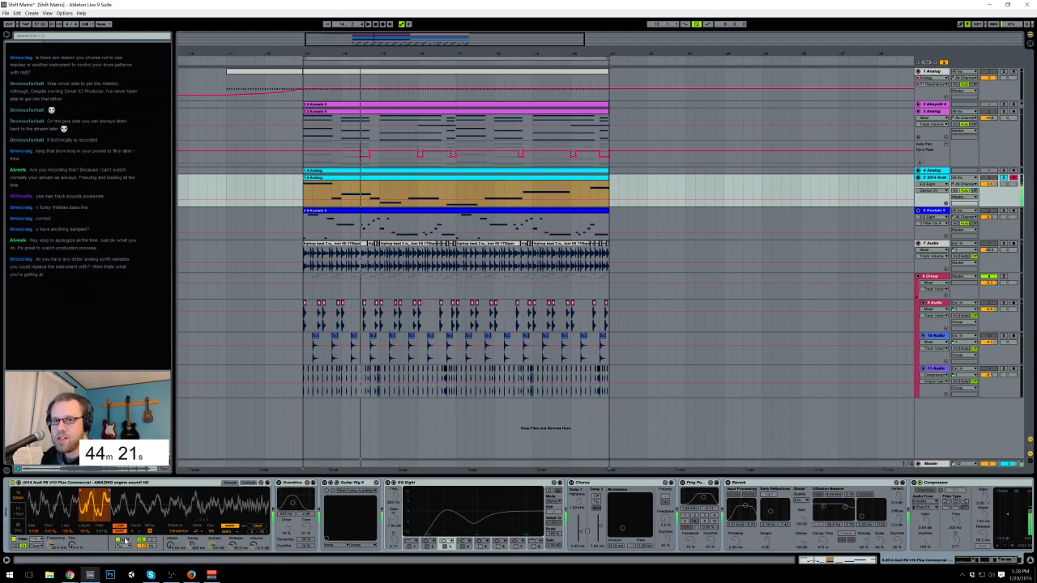
Step: Turn off warping for the engine sample in Simpler
{"action": "left_click", "coordinate": [229, 528]}
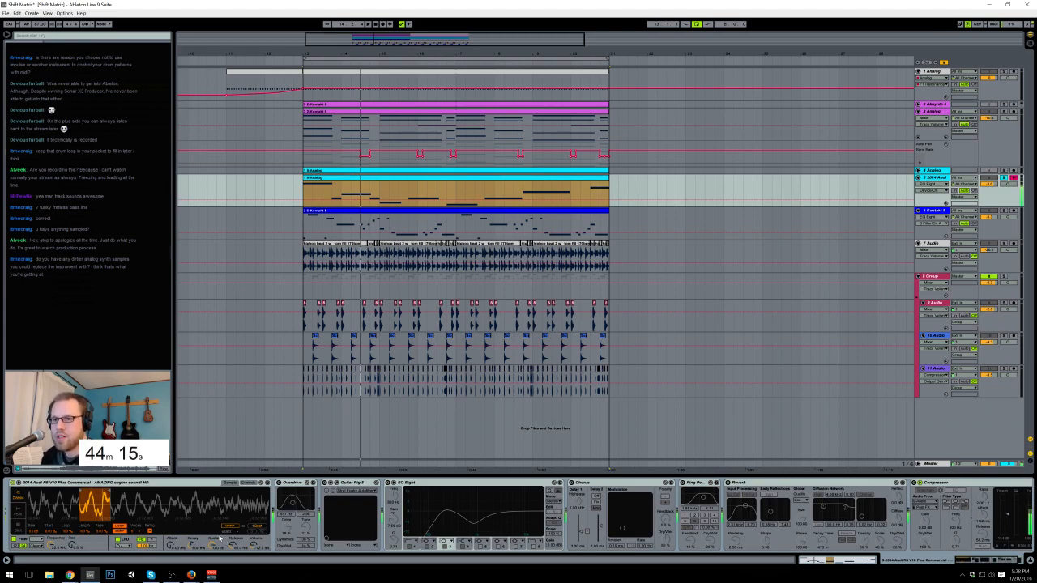
Step: Insert a MIDI track with a default Analog below the Audi track, change oscillator 1's shape and turn off oscillator 2
{"action": "left_click", "coordinate": [933, 178]}
{"action": "key", "text": "ctrl+shift+t"}
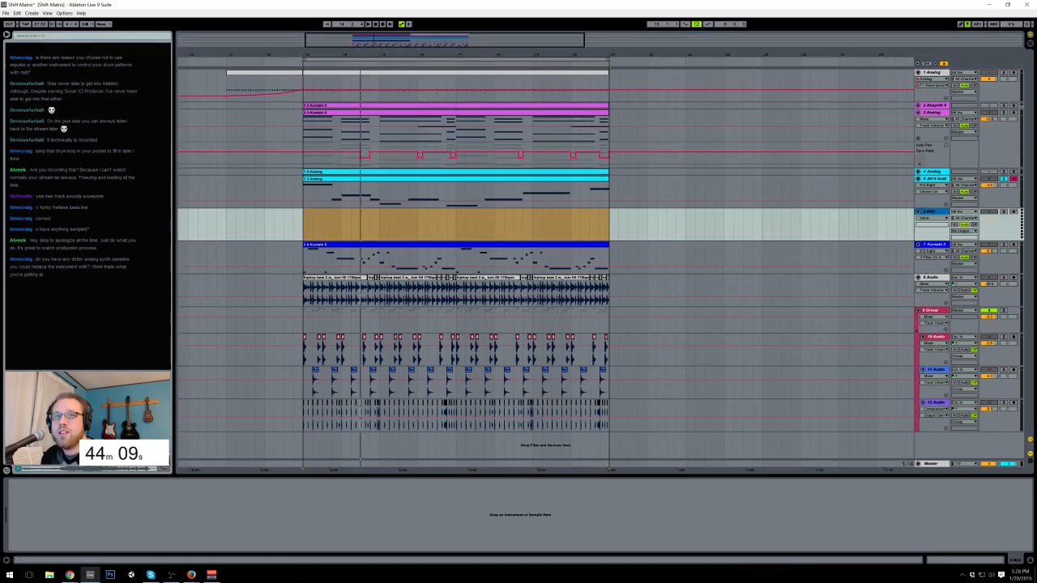
{"action": "left_click_drag", "start_coordinate": [340, 226], "coordinate": [339, 227]}
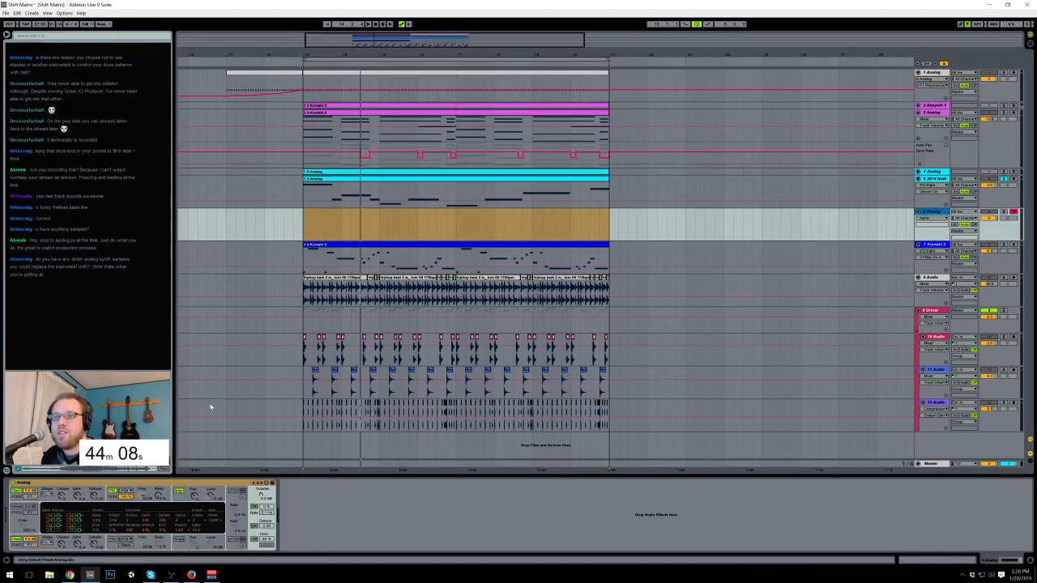
{"action": "left_click", "coordinate": [46, 494]}
{"action": "left_click", "coordinate": [47, 508]}
{"action": "left_click", "coordinate": [16, 541]}
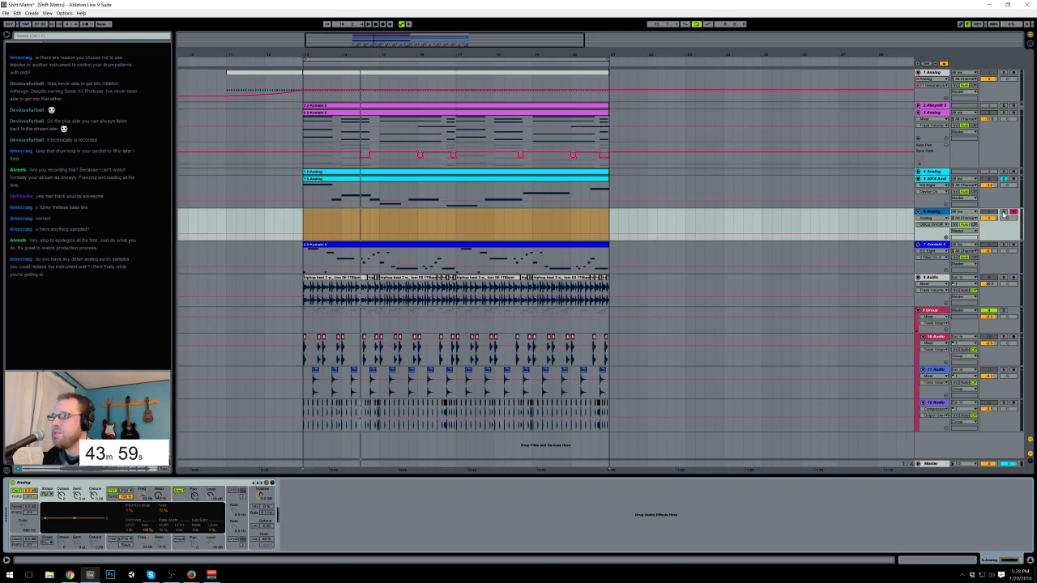
Step: Solo and arm both the new Analog and Audi tracks, and tune the Simpler sample's pitch against the Analog tone
{"action": "left_click", "coordinate": [1003, 212], "text": "ctrl"}
{"action": "left_click", "coordinate": [1013, 179], "text": "ctrl"}
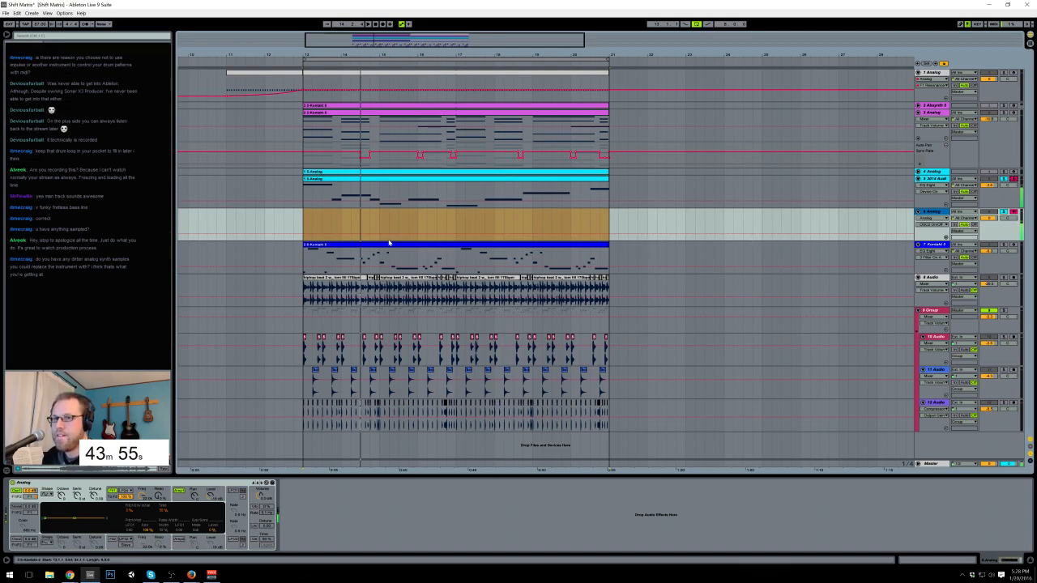
{"action": "left_click", "coordinate": [429, 185]}
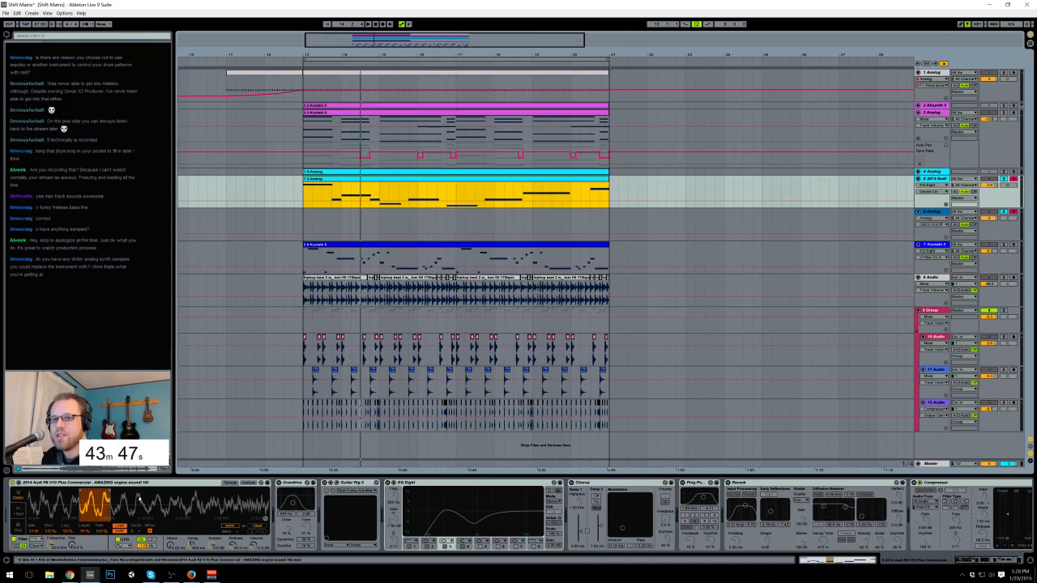
{"action": "left_click", "coordinate": [247, 484]}
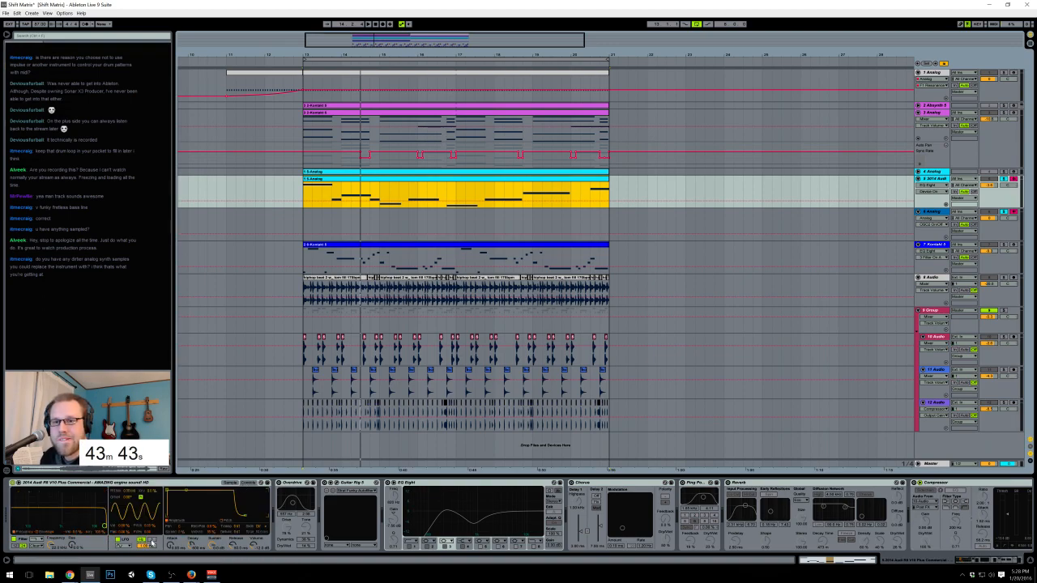
{"action": "mouse_move", "coordinate": [237, 526]}
{"action": "left_mouse_down"}
{"action": "mouse_move", "coordinate": [236, 554]}
{"action": "mouse_move", "coordinate": [237, 502]}
{"action": "mouse_move", "coordinate": [237, 531]}
{"action": "left_mouse_up"}
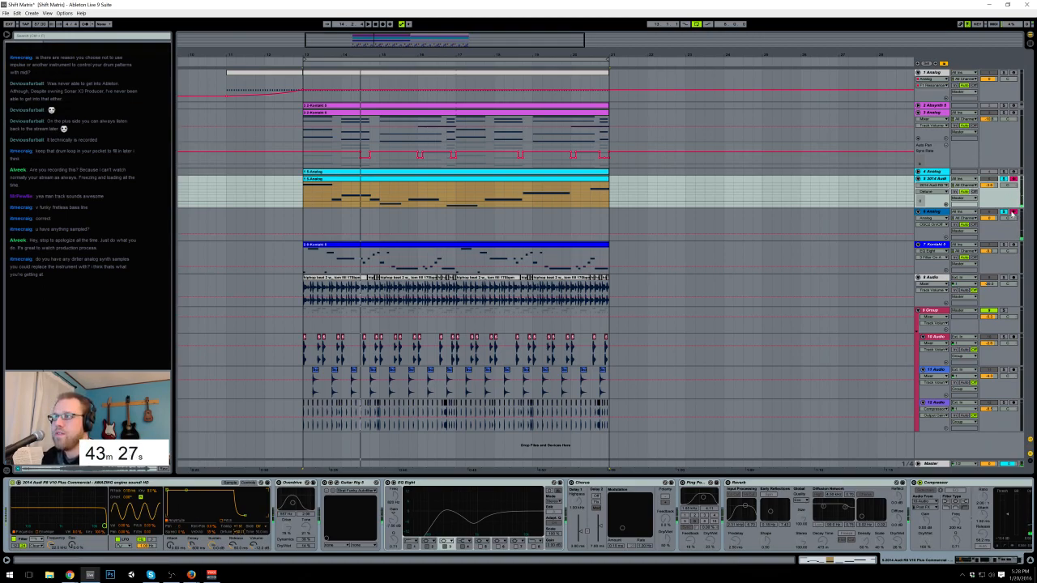
Step: Solo the Audi track and delete the reference Analog track below it
{"action": "left_click", "coordinate": [1004, 179]}
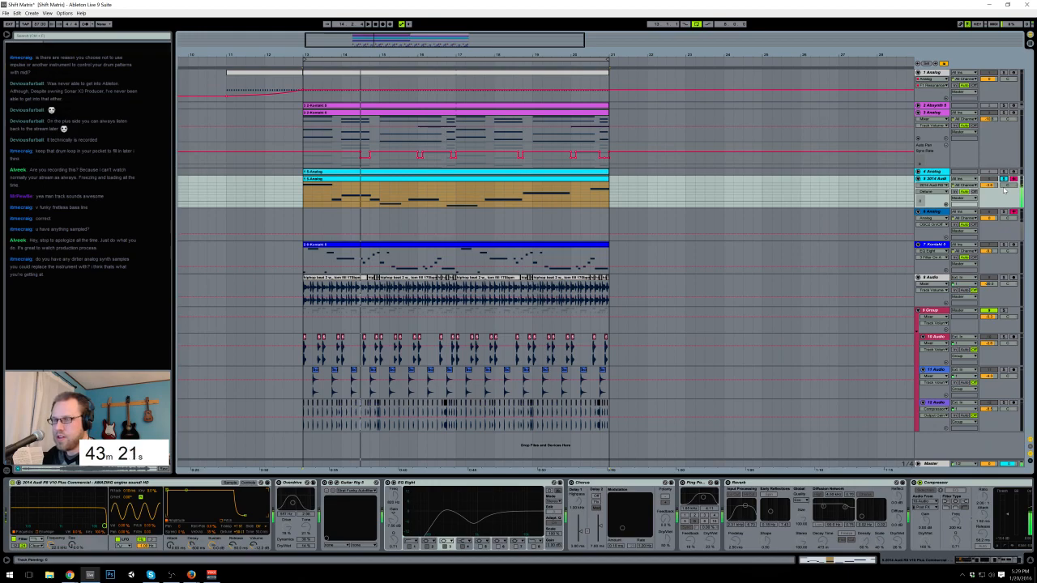
{"action": "left_click", "coordinate": [939, 211]}
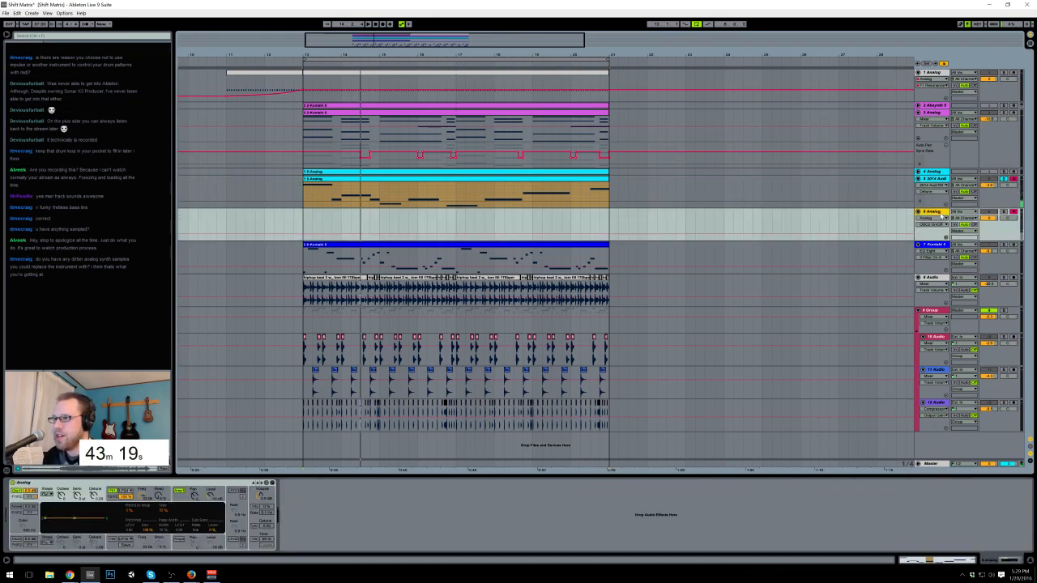
{"action": "key", "text": "Delete"}
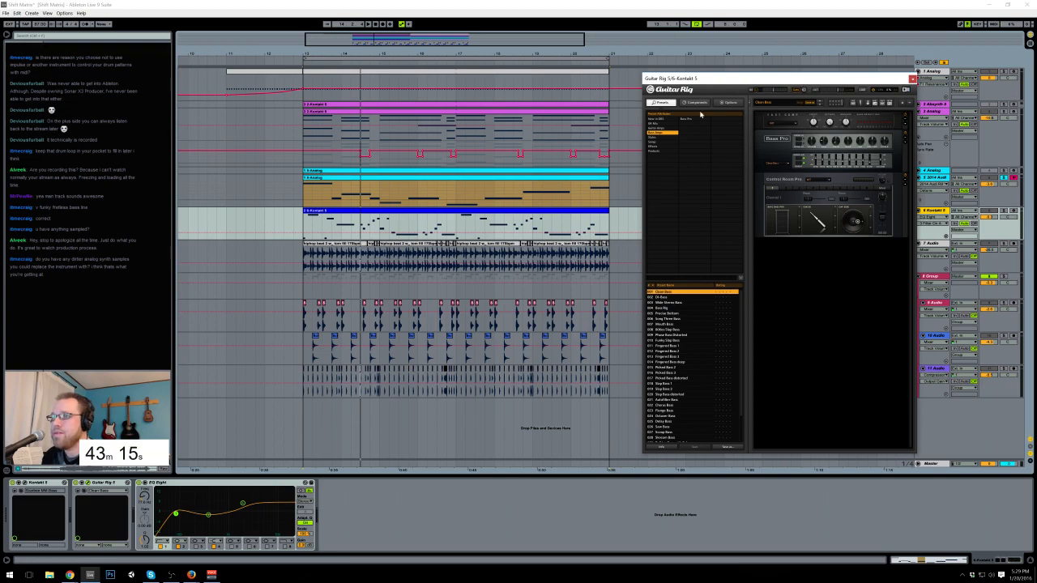
{"action": "left_click", "coordinate": [629, 188]}
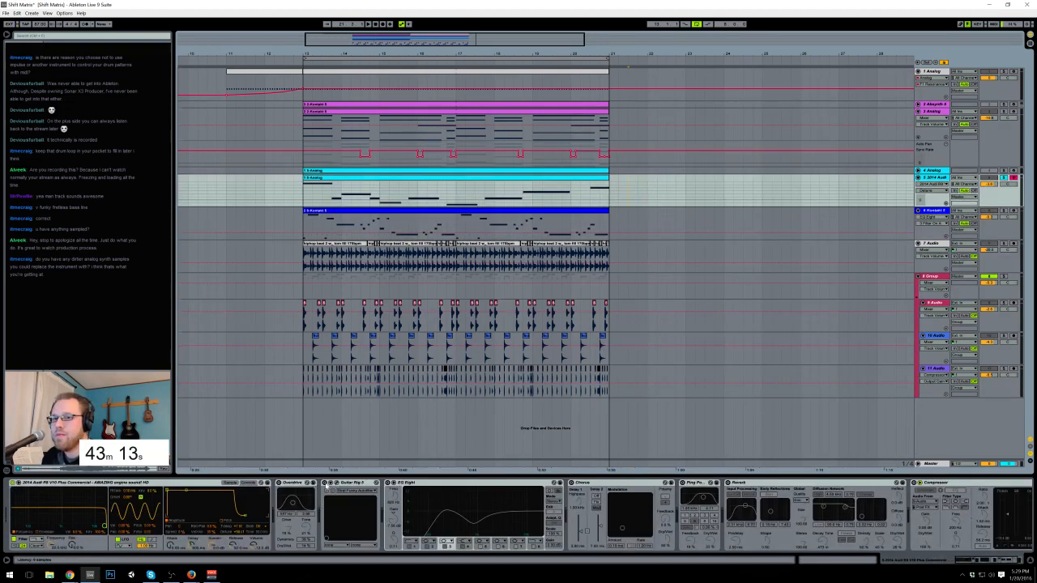
Step: Turn the audio effects from Overdrive through Compressor back on for the Audi track
{"action": "left_click", "coordinate": [325, 484]}
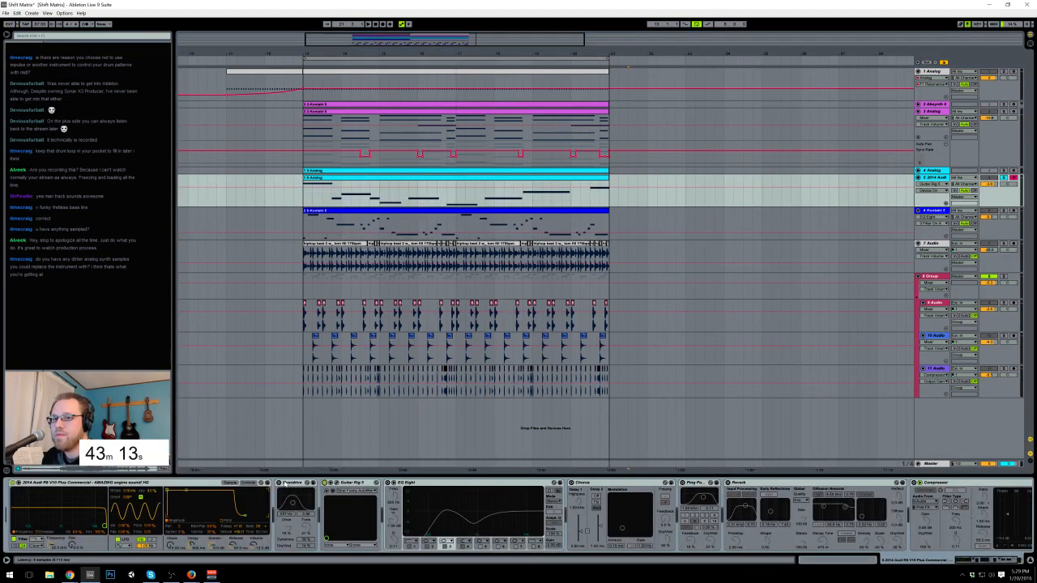
{"action": "left_click", "coordinate": [571, 483]}
{"action": "left_click", "coordinate": [683, 484]}
{"action": "left_click", "coordinate": [727, 483]}
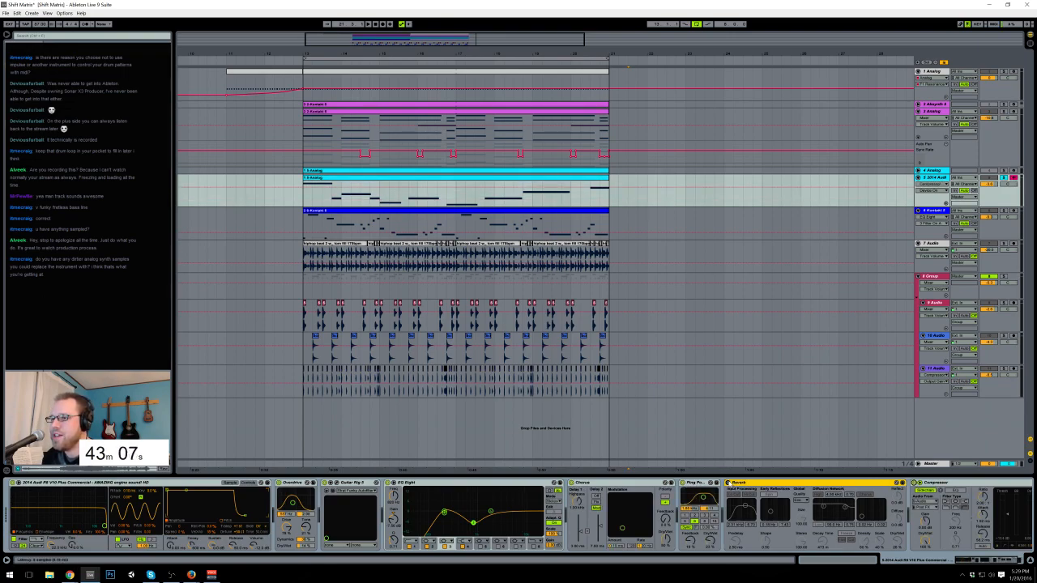
{"action": "left_click", "coordinate": [847, 382]}
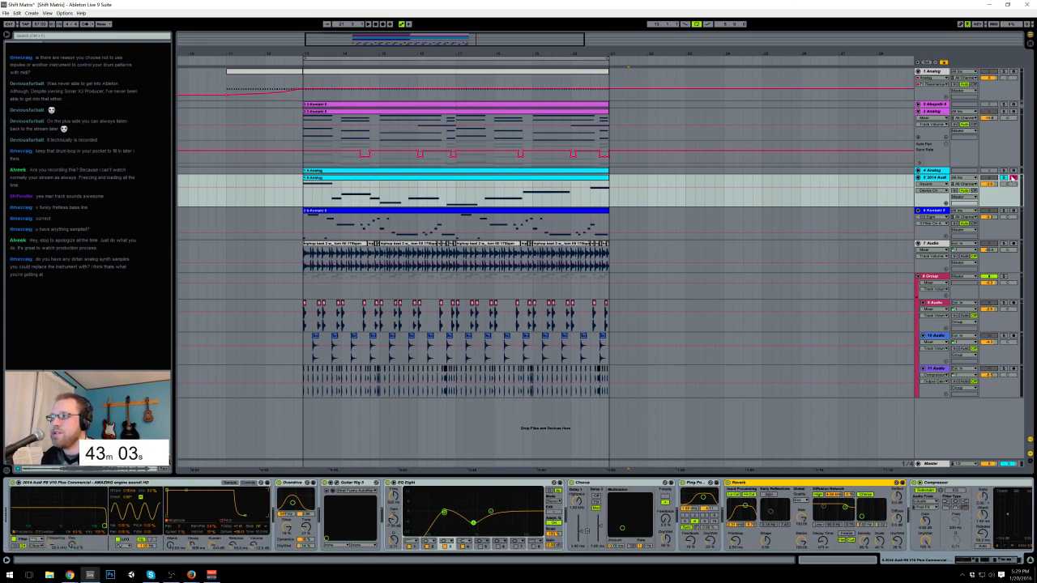
Step: Disarm and unsolo the Audi track, and lower its volume while the full loop plays
{"action": "left_click", "coordinate": [1015, 179]}
{"action": "left_click", "coordinate": [1004, 178]}
{"action": "key", "text": "space"}
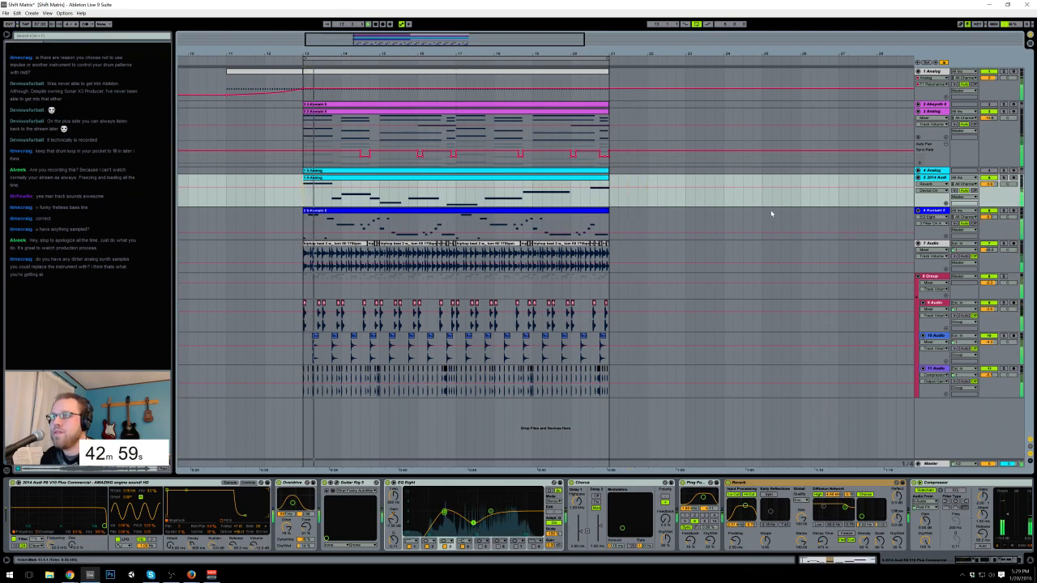
{"action": "left_click_drag", "start_coordinate": [988, 184], "coordinate": [988, 192]}
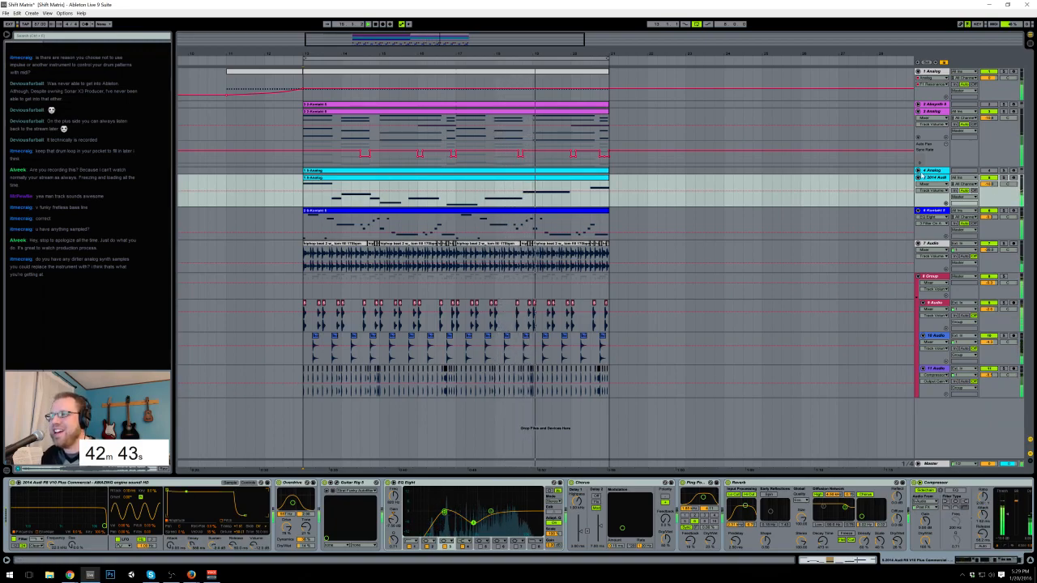
Step: Unfold the 4 Analog track and play the loop to hear the Audi layer together with the original Analog
{"action": "key", "text": "ctrl+d"}
{"action": "left_click", "coordinate": [554, 217]}
{"action": "key", "text": "space"}
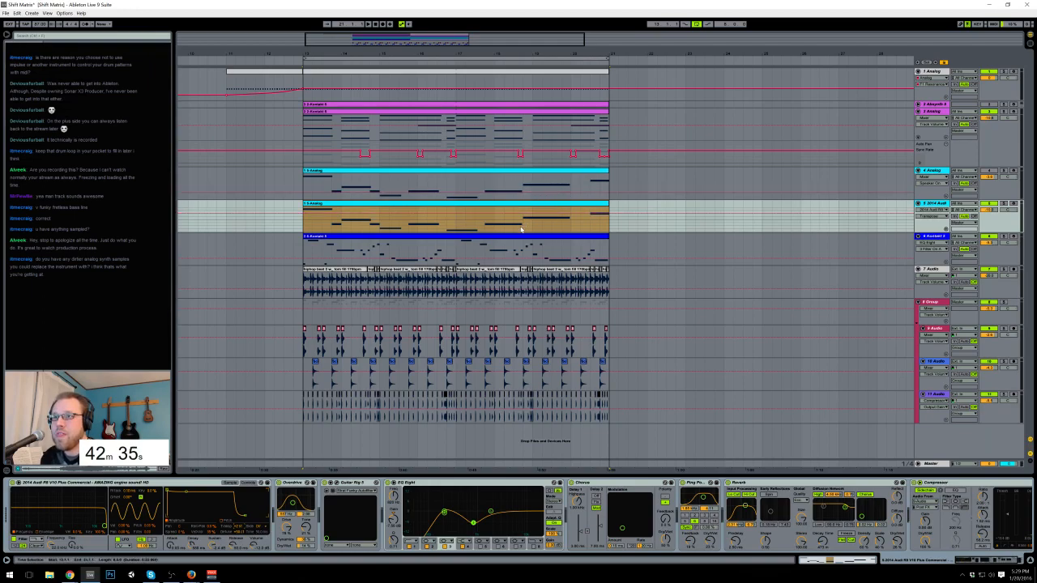
{"action": "left_click", "coordinate": [521, 230]}
{"action": "key", "text": "space"}
{"action": "left_click", "coordinate": [523, 229]}
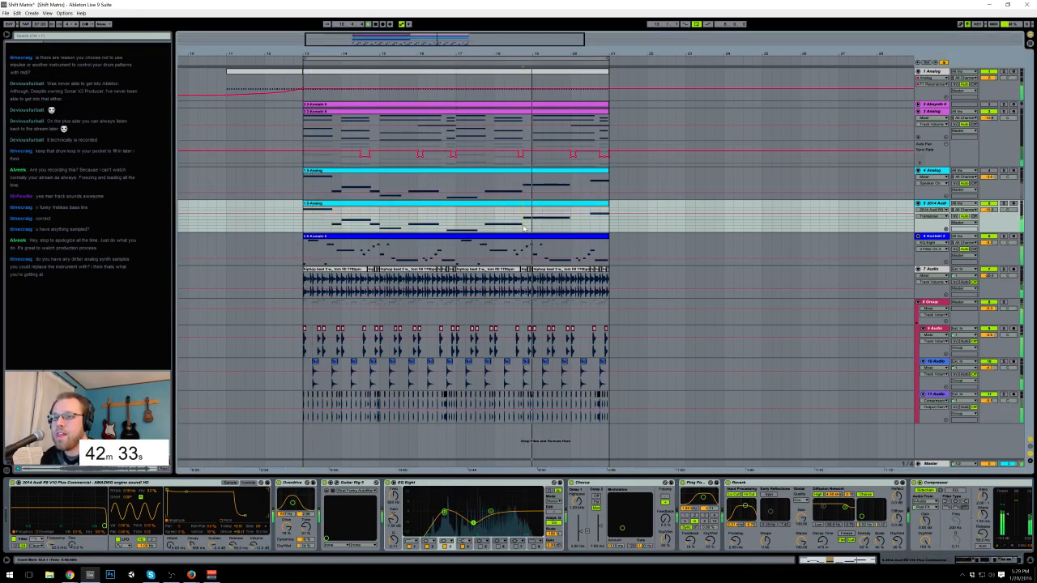
{"action": "key", "text": "space"}
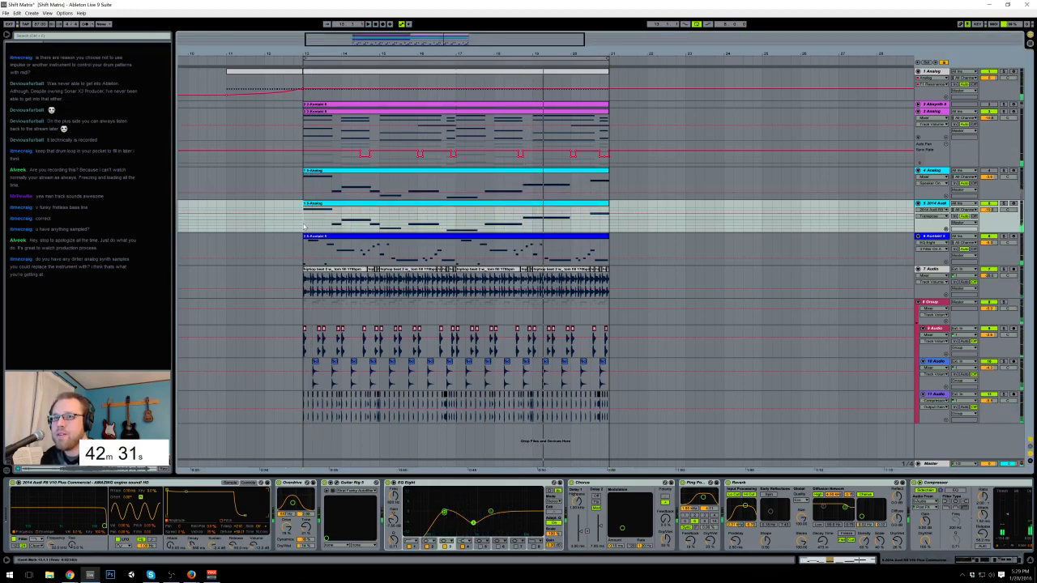
Step: Check the envelope and routing settings of the Analog instrument on the 4 Analog track
{"action": "left_click", "coordinate": [923, 170]}
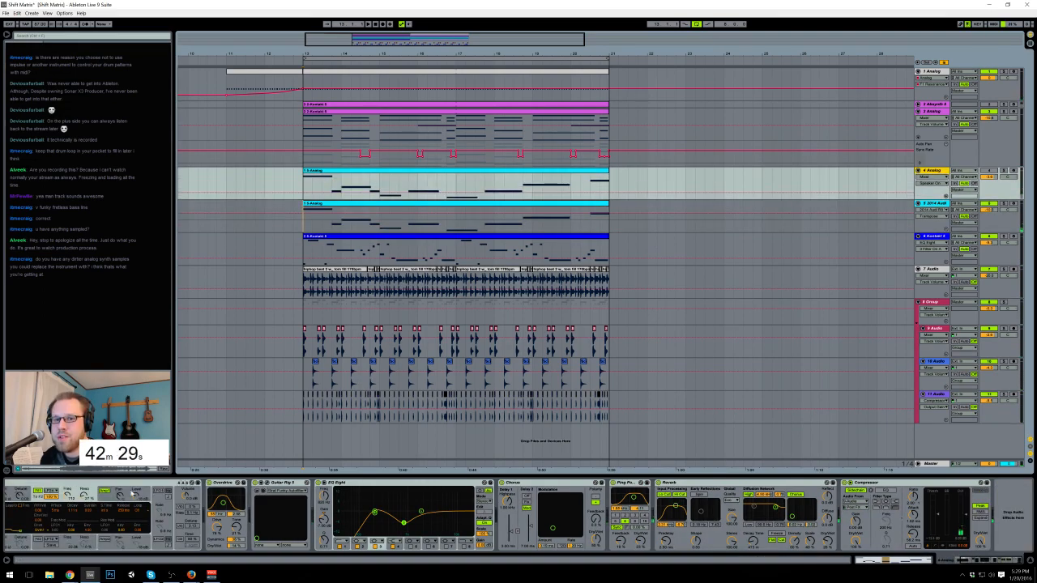
{"action": "left_click", "coordinate": [196, 530]}
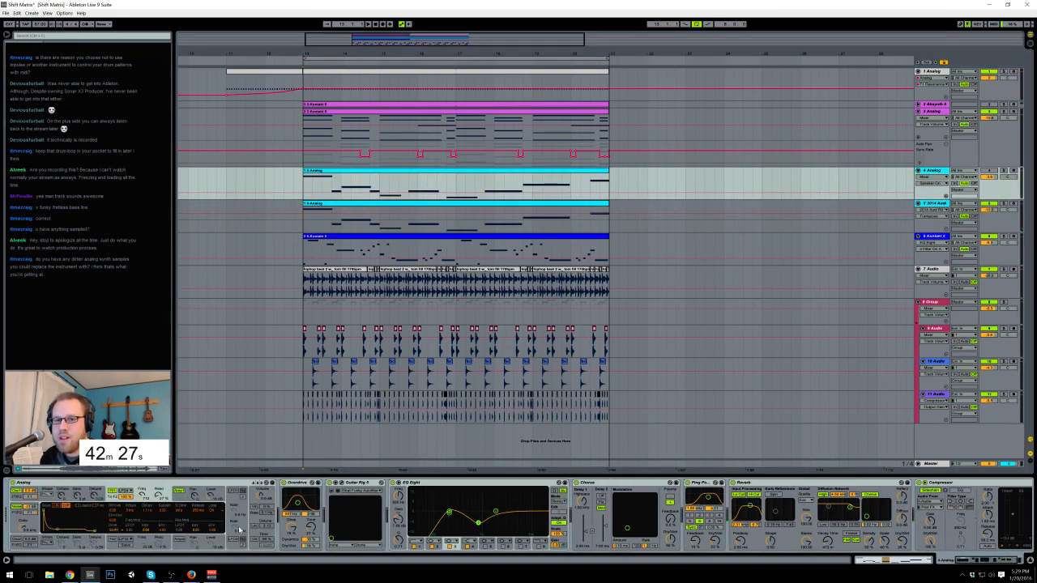
{"action": "left_click", "coordinate": [182, 534]}
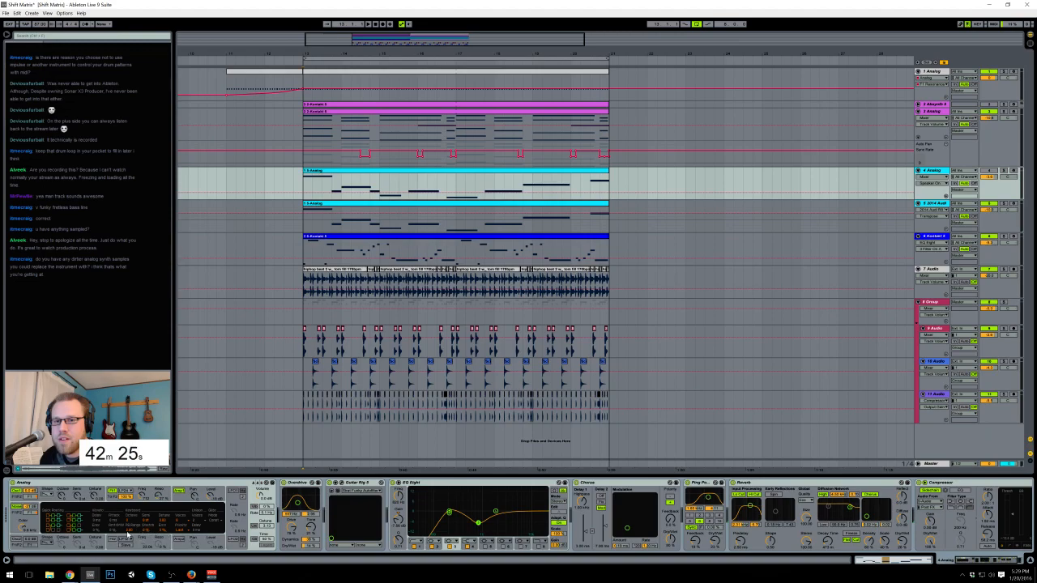
{"action": "left_click", "coordinate": [409, 216]}
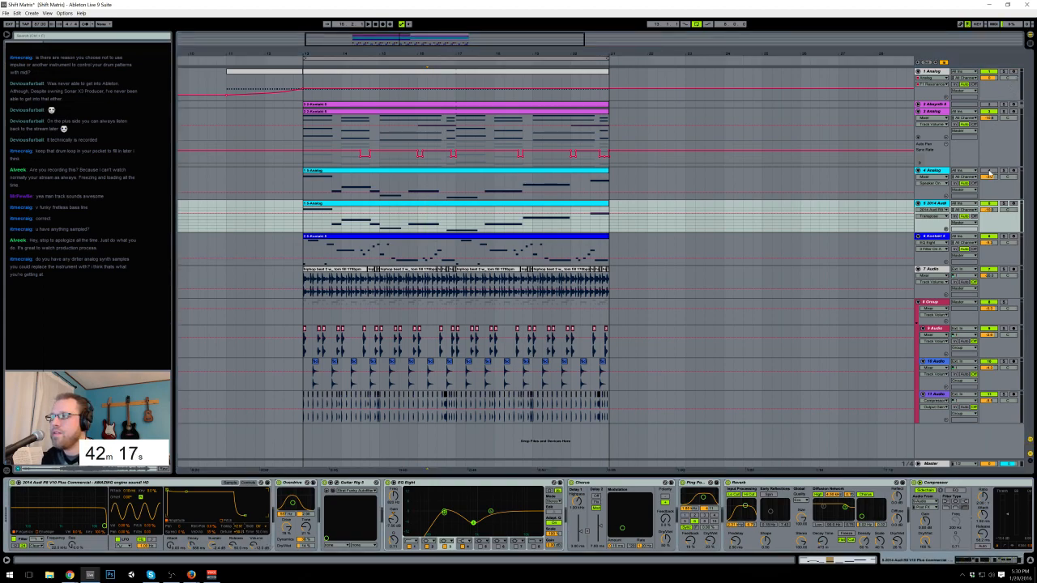
Step: Solo the Audi track and play its part from bar 13
{"action": "left_click", "coordinate": [305, 192]}
{"action": "key", "text": "space"}
{"action": "left_click", "coordinate": [1003, 205]}
{"action": "key", "text": "space"}
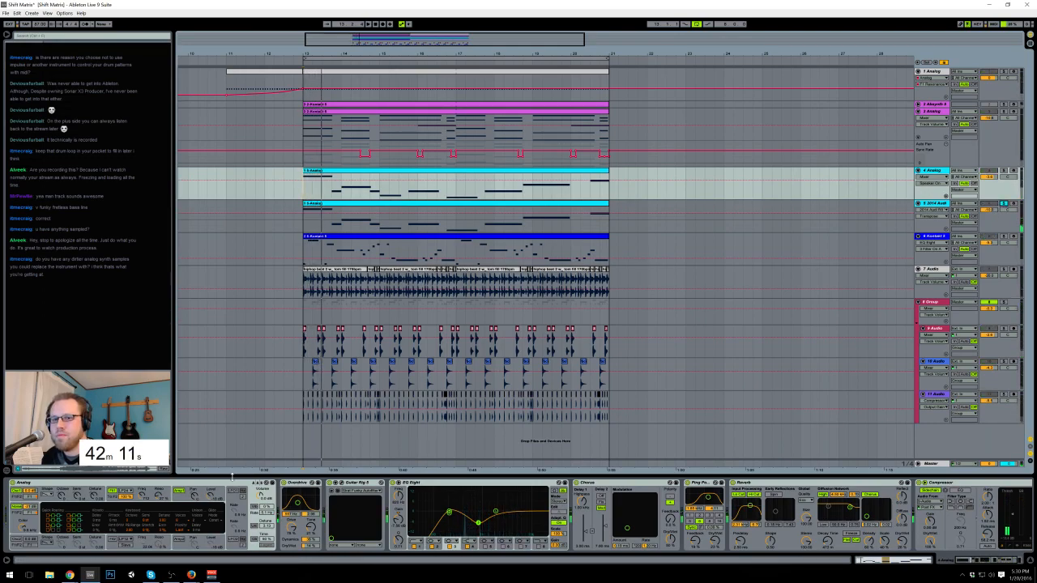
Step: Select the Audi track, stop its playback and arm the track for live playing
{"action": "key", "text": "Down"}
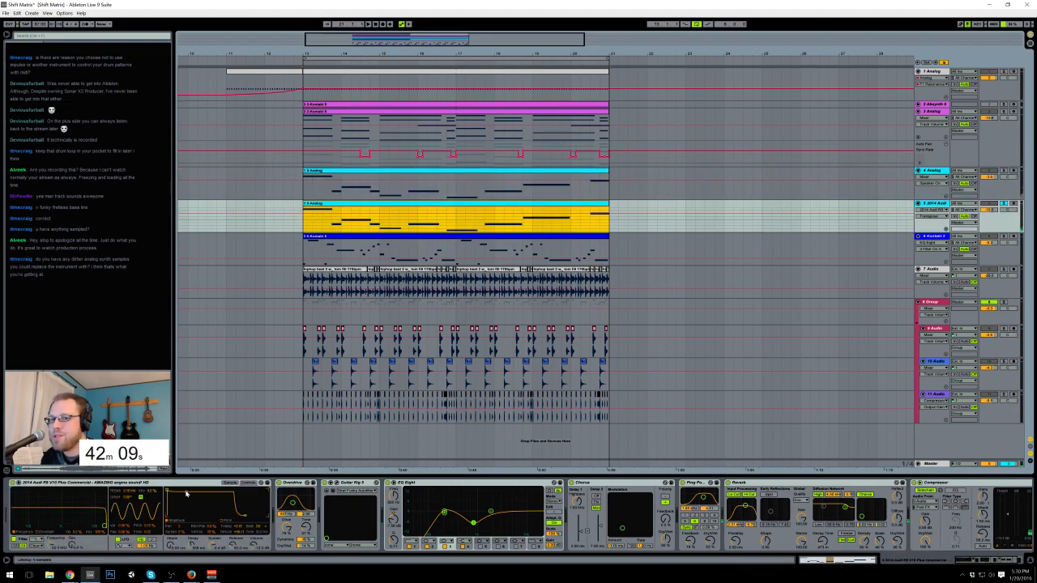
{"action": "left_click", "coordinate": [239, 528]}
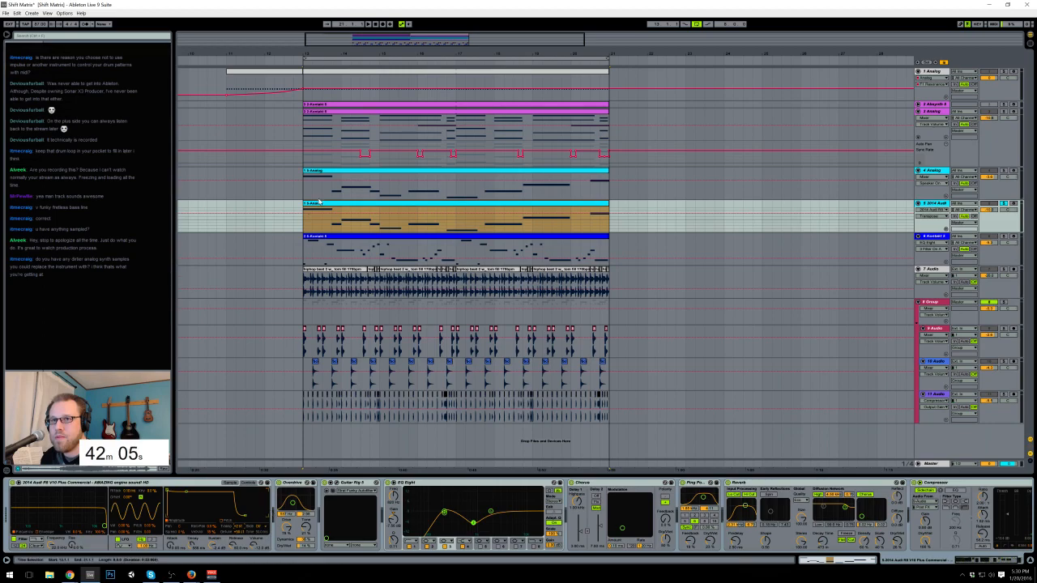
{"action": "left_click", "coordinate": [994, 210]}
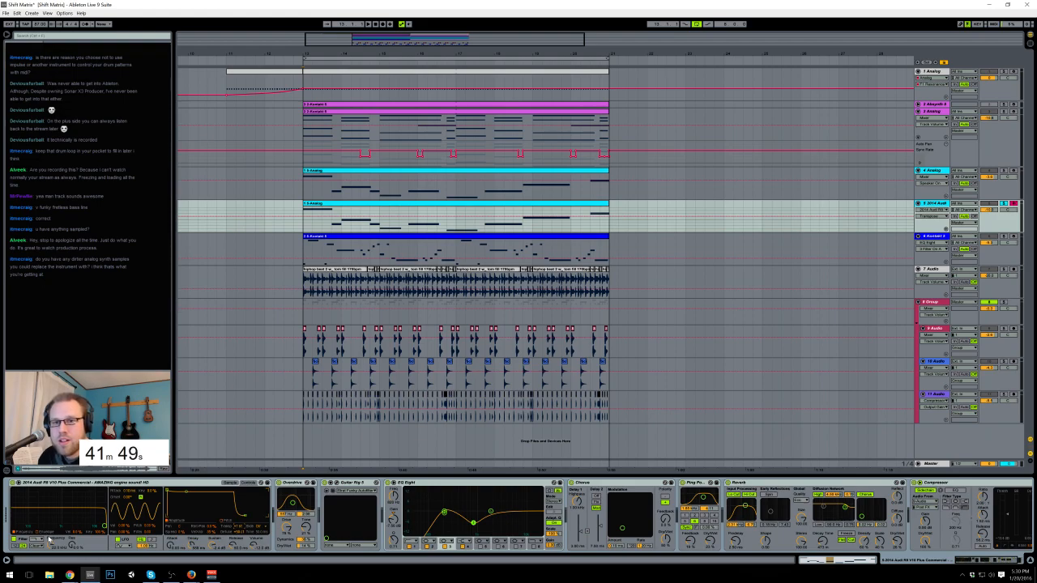
Step: Check the sample waveform and the filter and envelope controls of the Audi track's Simpler
{"action": "left_click", "coordinate": [230, 482]}
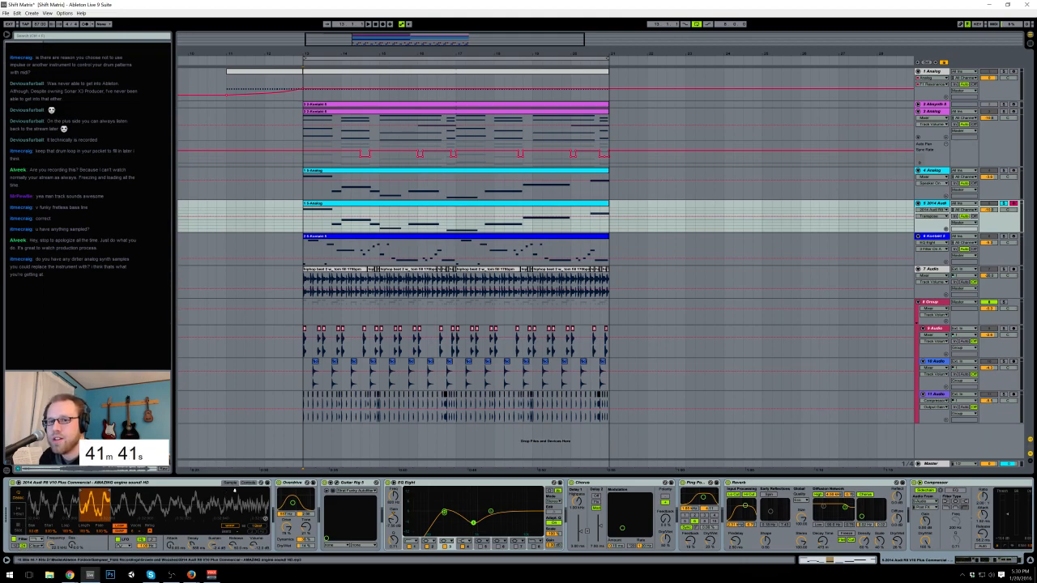
{"action": "left_click", "coordinate": [246, 484]}
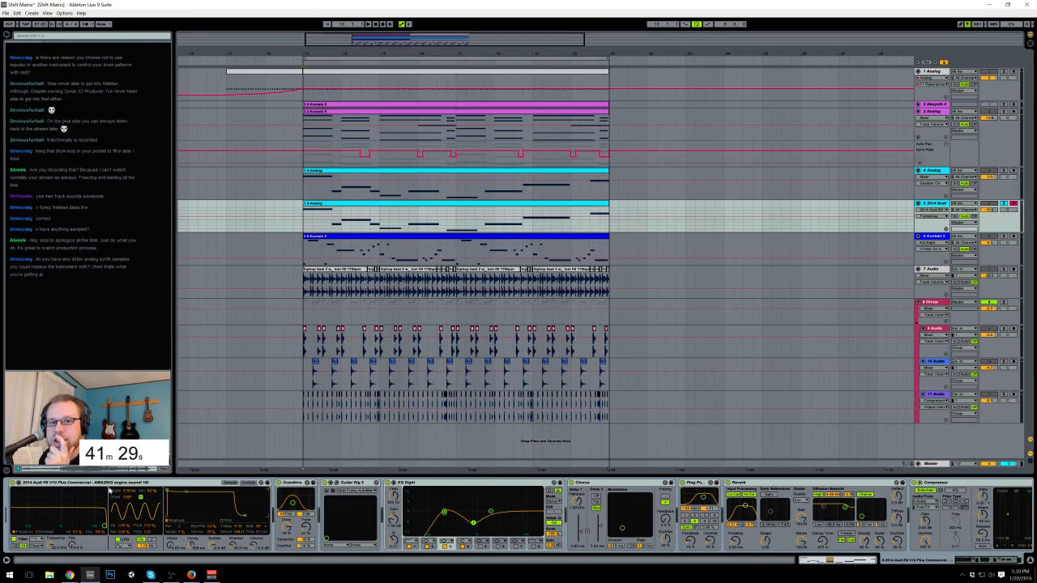
{"action": "left_click", "coordinate": [228, 482]}
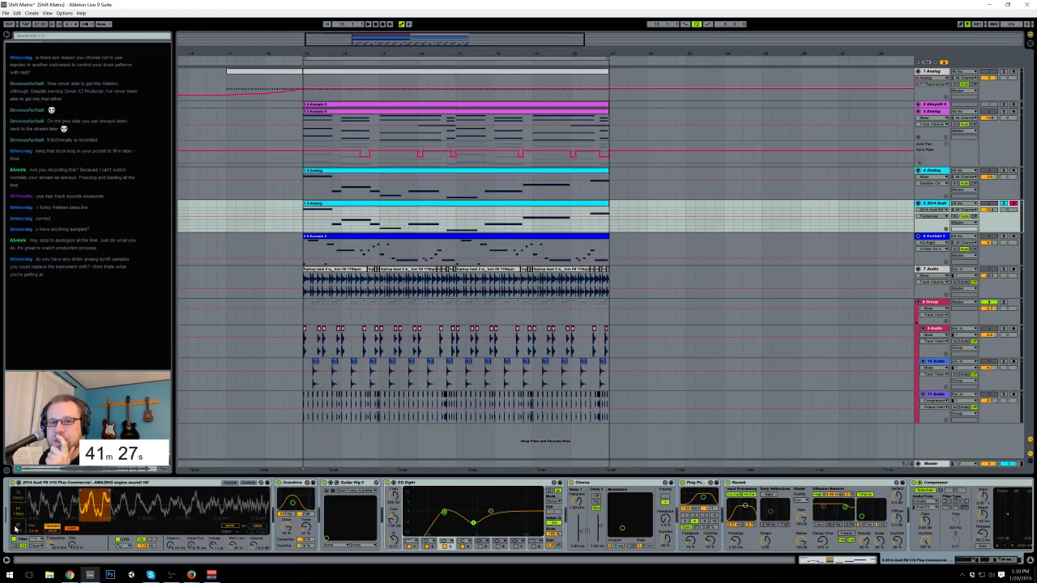
{"action": "left_click", "coordinate": [18, 498]}
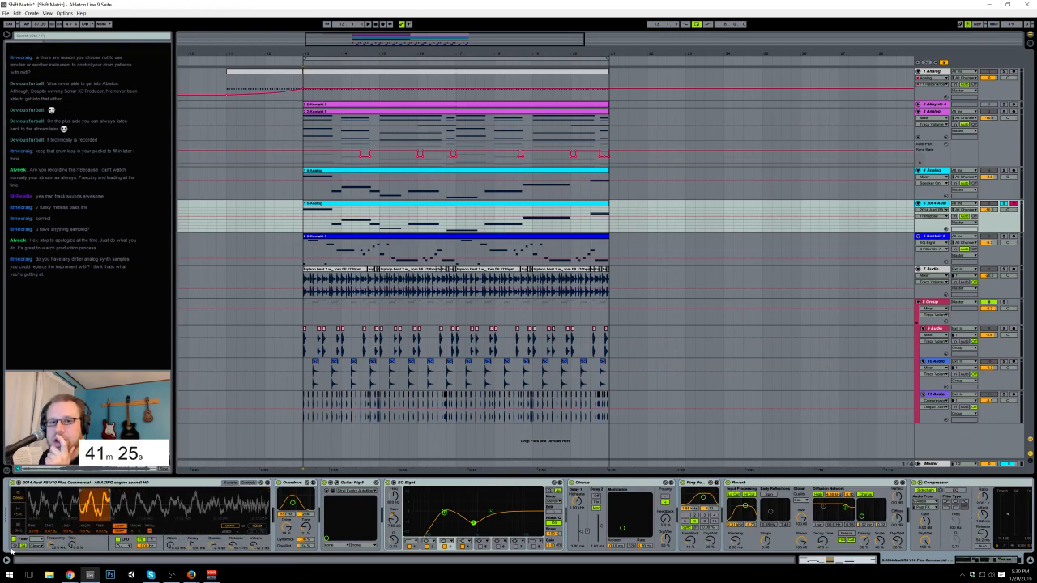
Step: Lower the filter cutoff and raise the resonance in the Audi track's Simpler
{"action": "left_click", "coordinate": [38, 540]}
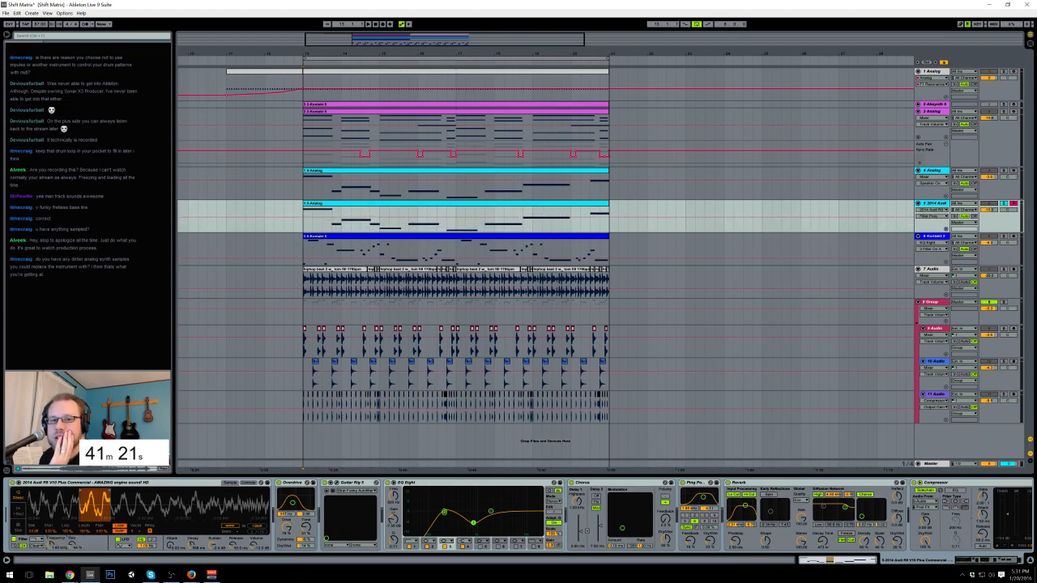
{"action": "left_click_drag", "start_coordinate": [78, 547], "coordinate": [78, 562]}
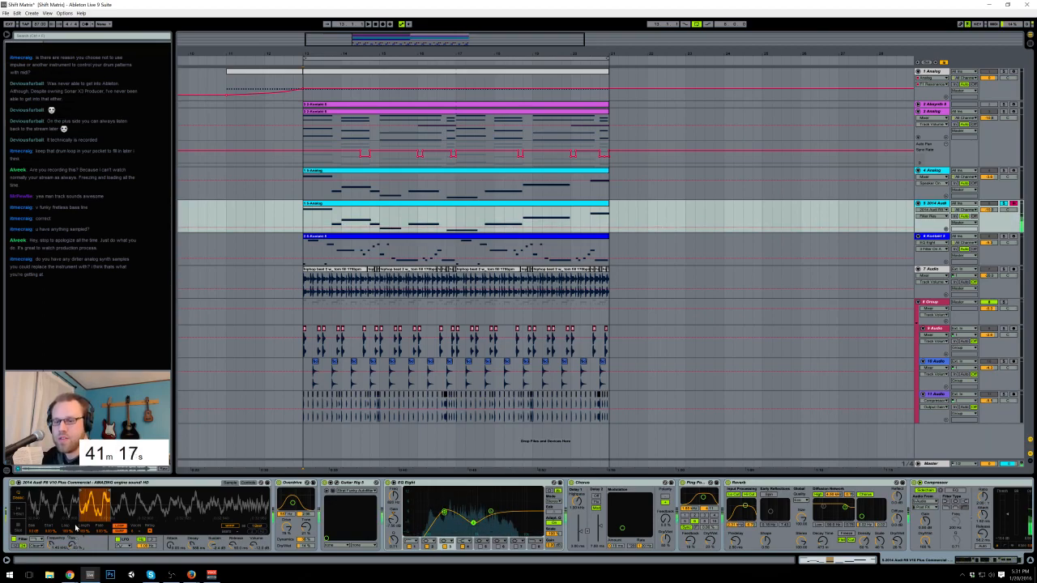
{"action": "left_click_drag", "start_coordinate": [50, 546], "coordinate": [73, 543]}
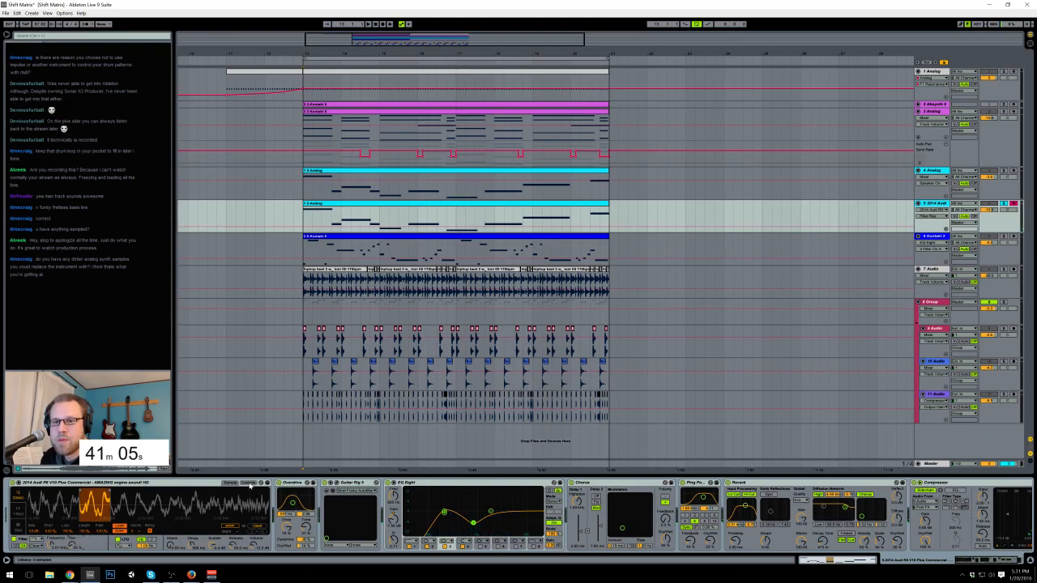
Step: Check the Simpler's pitch envelope and convert the Audi Simpler into a Sampler
{"action": "left_click", "coordinate": [255, 528]}
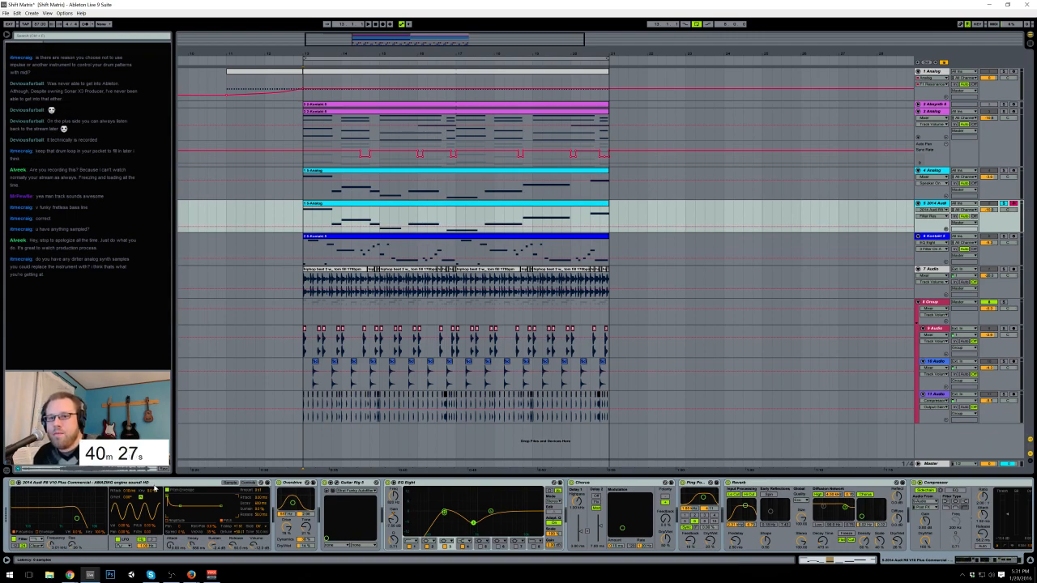
{"action": "left_click", "coordinate": [234, 485]}
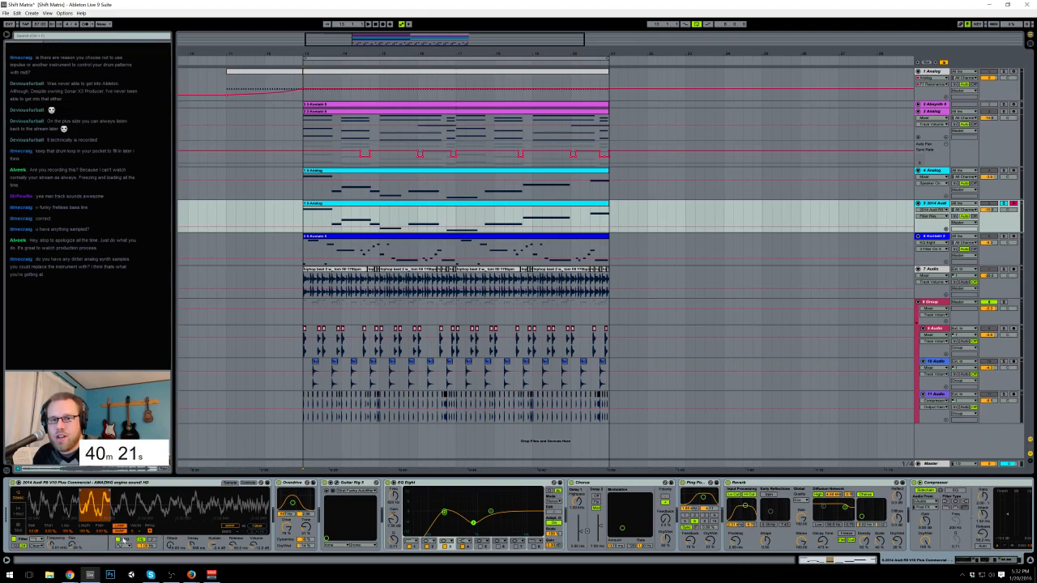
{"action": "right_click", "coordinate": [199, 483]}
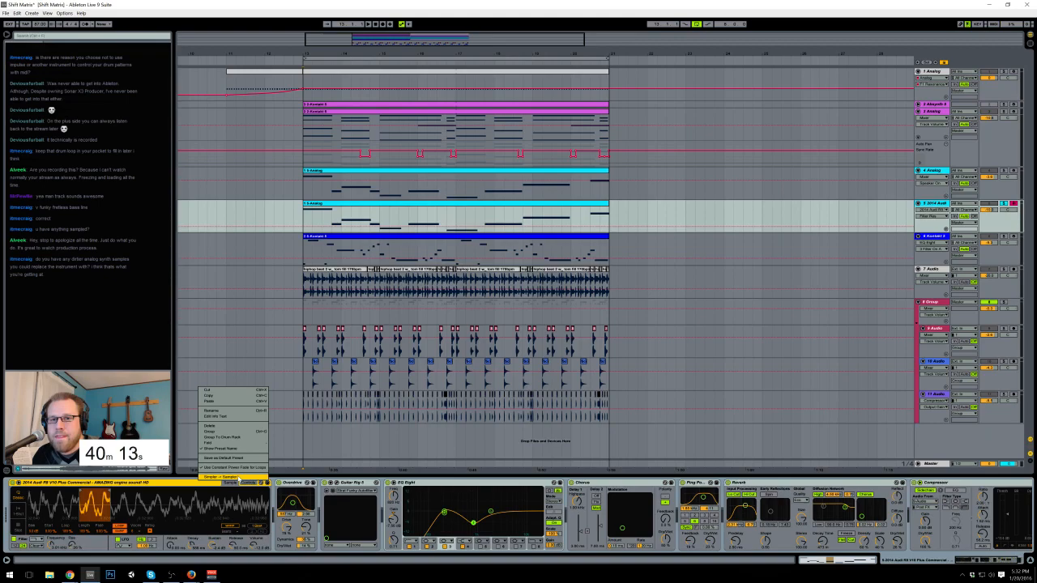
{"action": "left_click", "coordinate": [221, 477]}
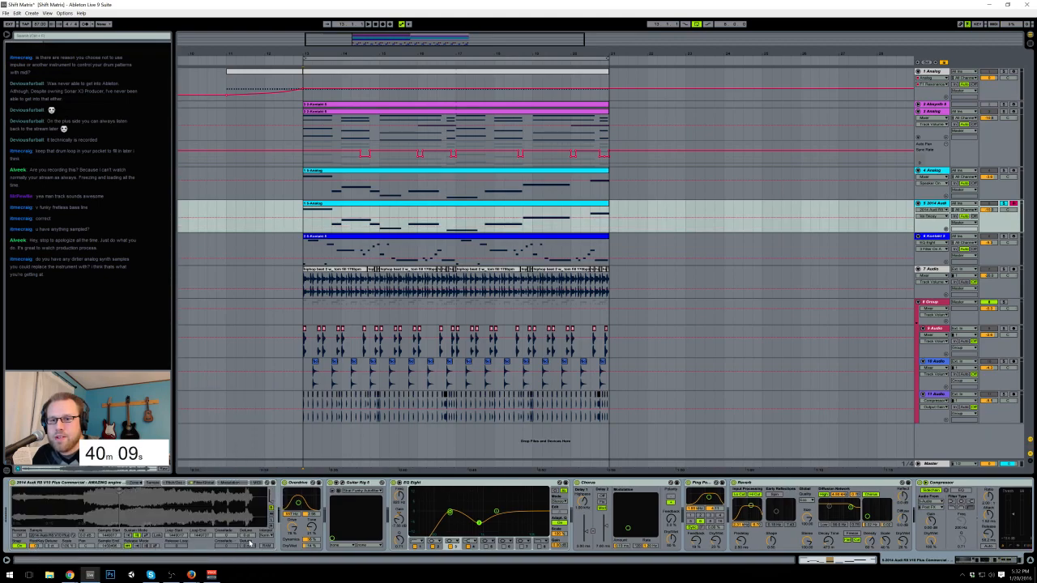
Step: Look through the Sampler's sample, zone, filter, pitch and modulation pages for a pitch bend range setting
{"action": "left_click", "coordinate": [198, 484]}
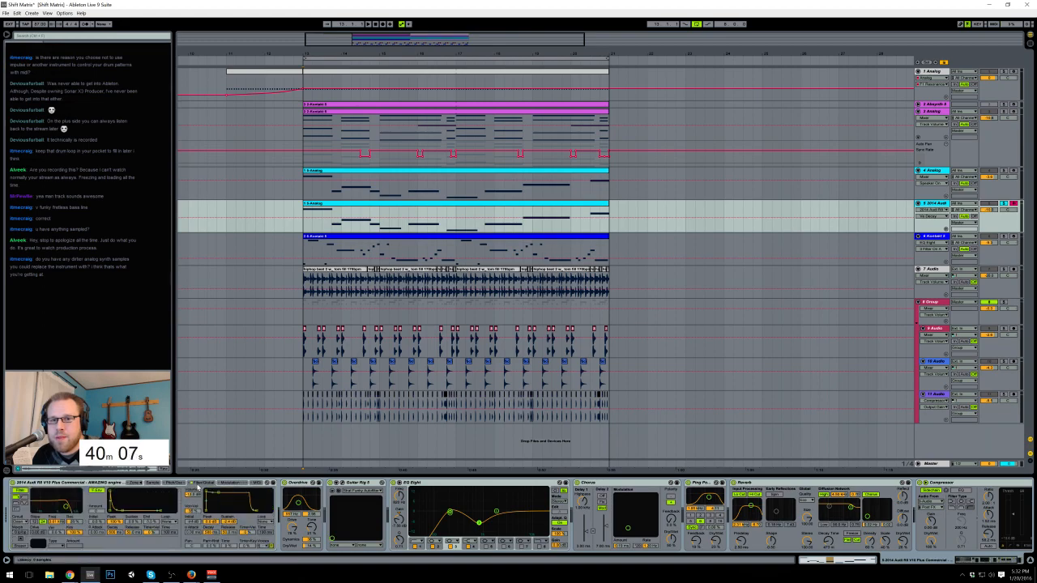
{"action": "left_click", "coordinate": [222, 483]}
{"action": "left_click", "coordinate": [180, 484]}
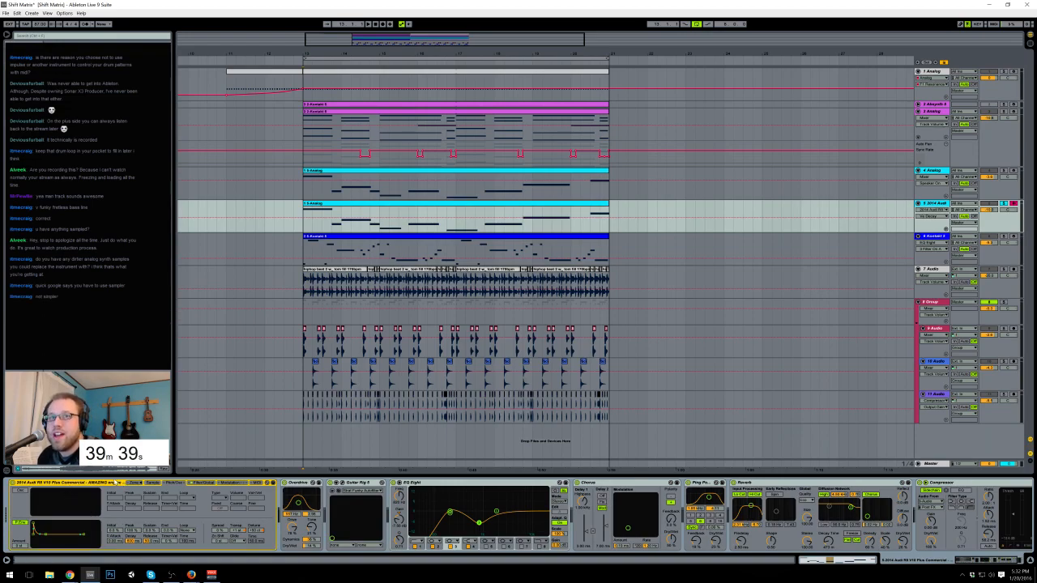
{"action": "right_click", "coordinate": [94, 482]}
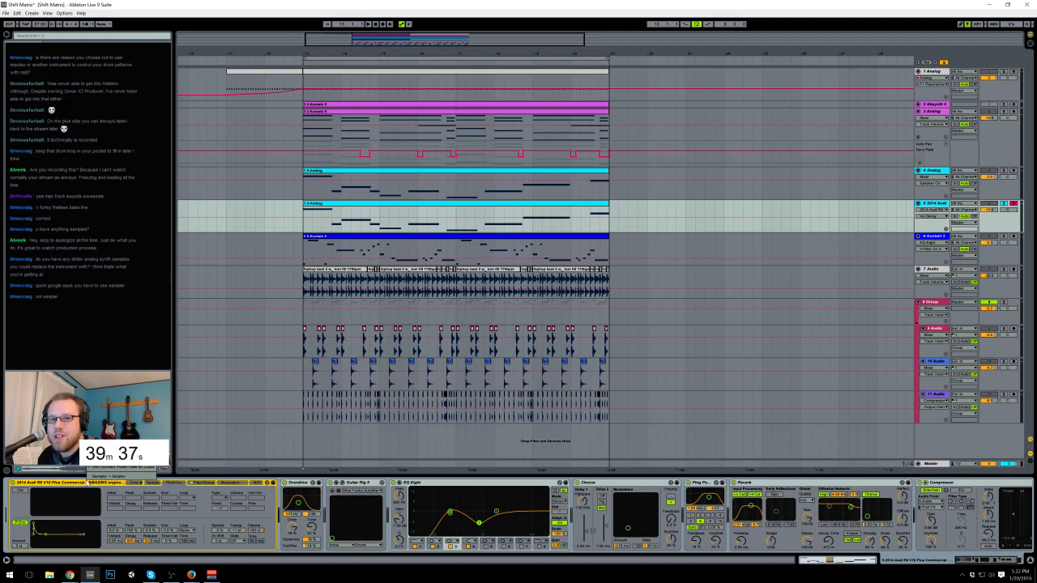
{"action": "left_click", "coordinate": [73, 484]}
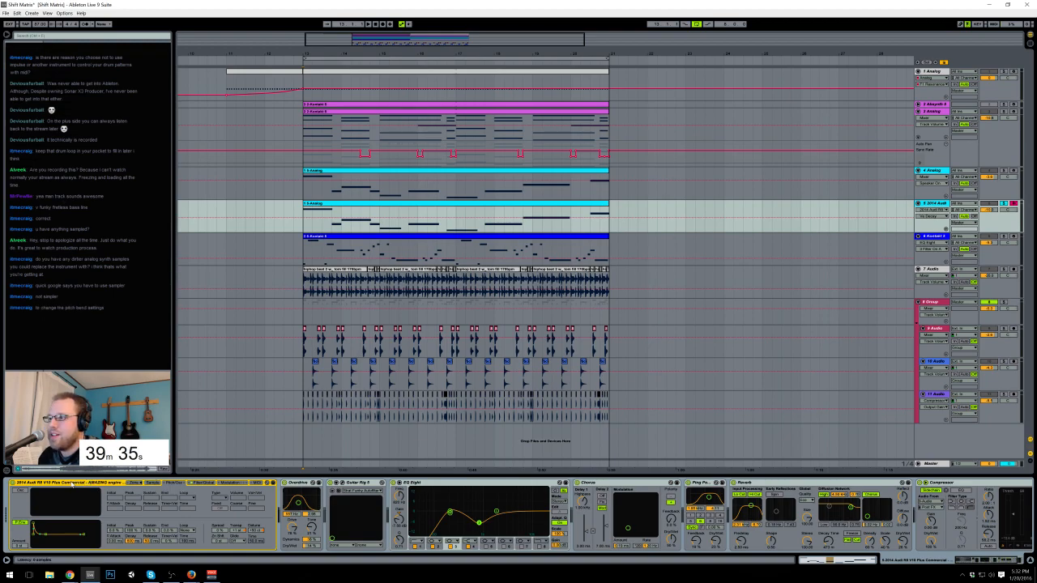
{"action": "left_click", "coordinate": [151, 484]}
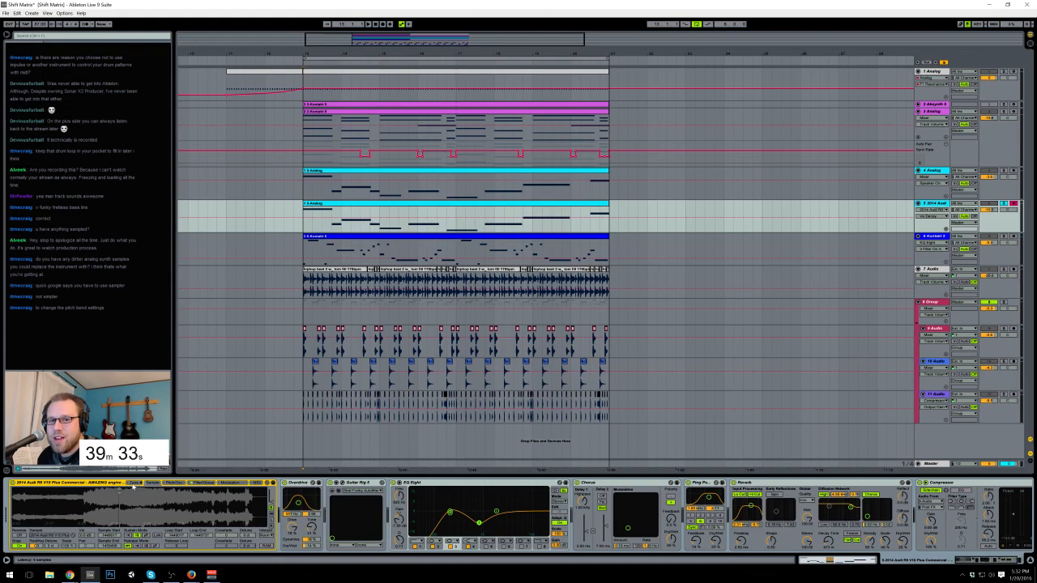
{"action": "left_click", "coordinate": [134, 483]}
{"action": "left_click", "coordinate": [136, 483]}
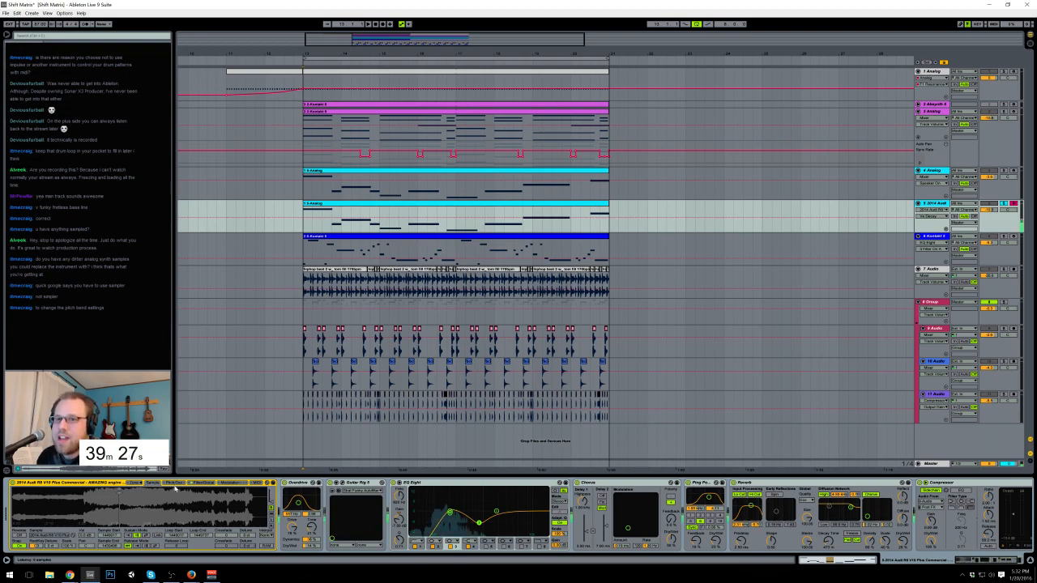
{"action": "left_click", "coordinate": [224, 482]}
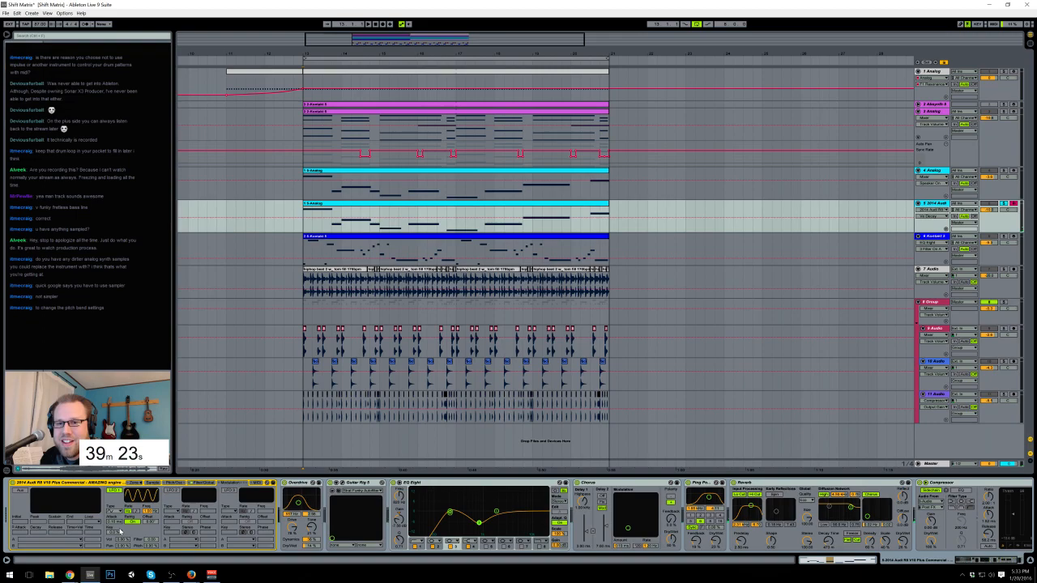
{"action": "left_click", "coordinate": [193, 484]}
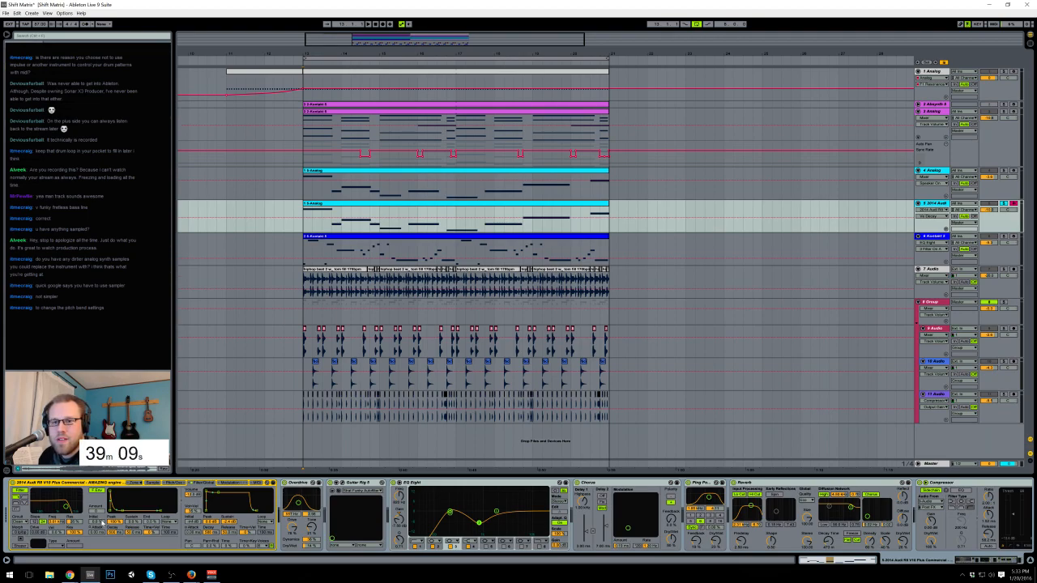
Step: Switch to Chrome and search Google in a new tab for "ableton sampler pitch bend range"
{"action": "mouse_move", "coordinate": [71, 574]}
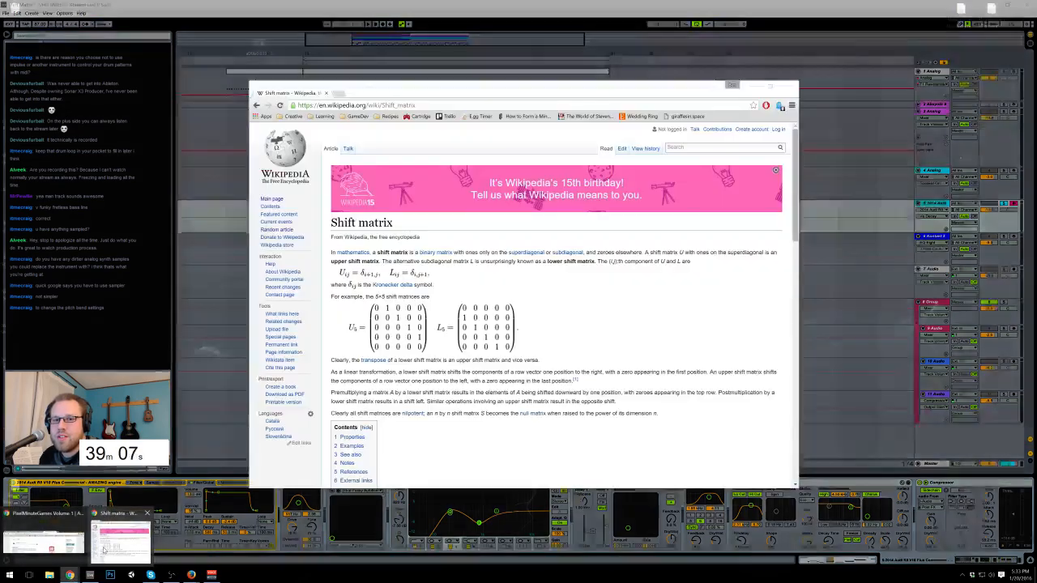
{"action": "left_click", "coordinate": [103, 551]}
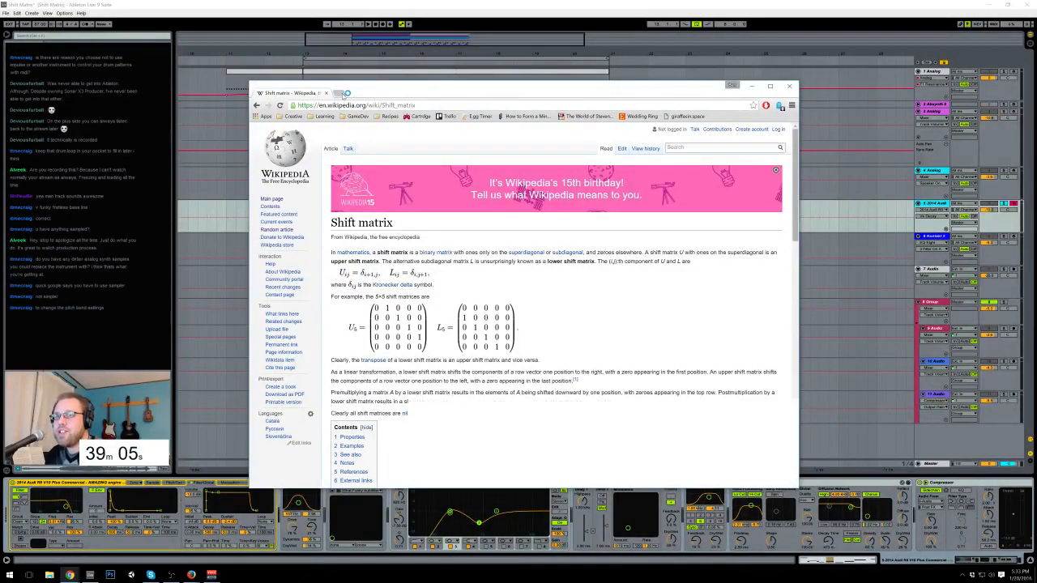
{"action": "left_click", "coordinate": [343, 93]}
{"action": "type", "text": "ableton sampler"}
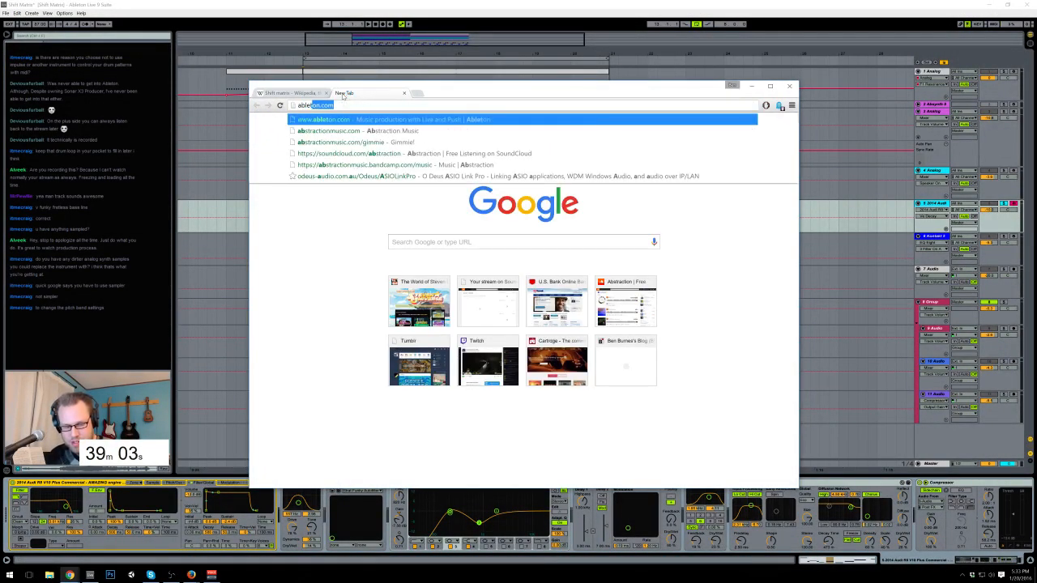
{"action": "type", "text": " pitche be"}
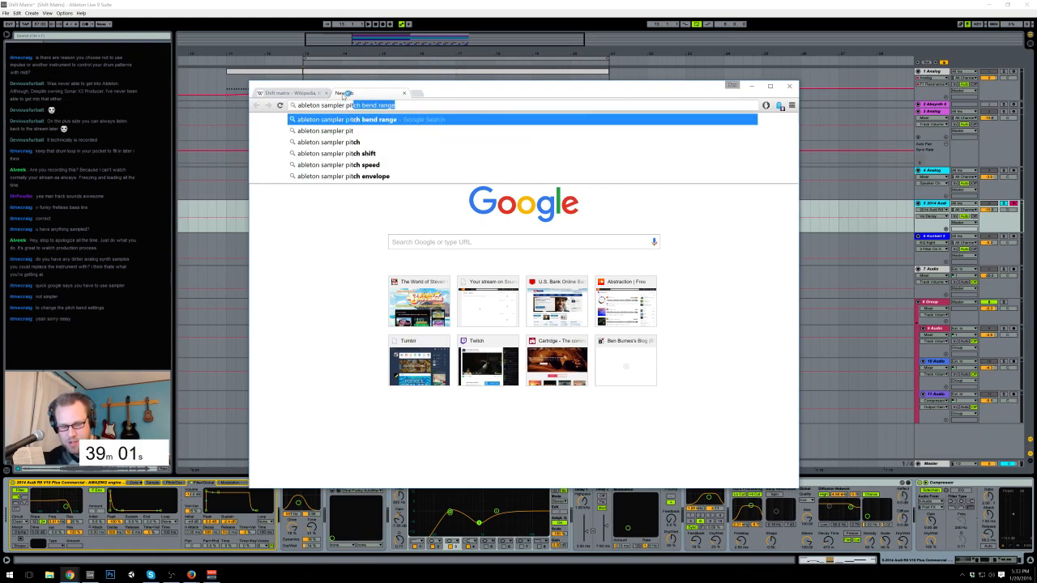
{"action": "type", "text": "nd range"}
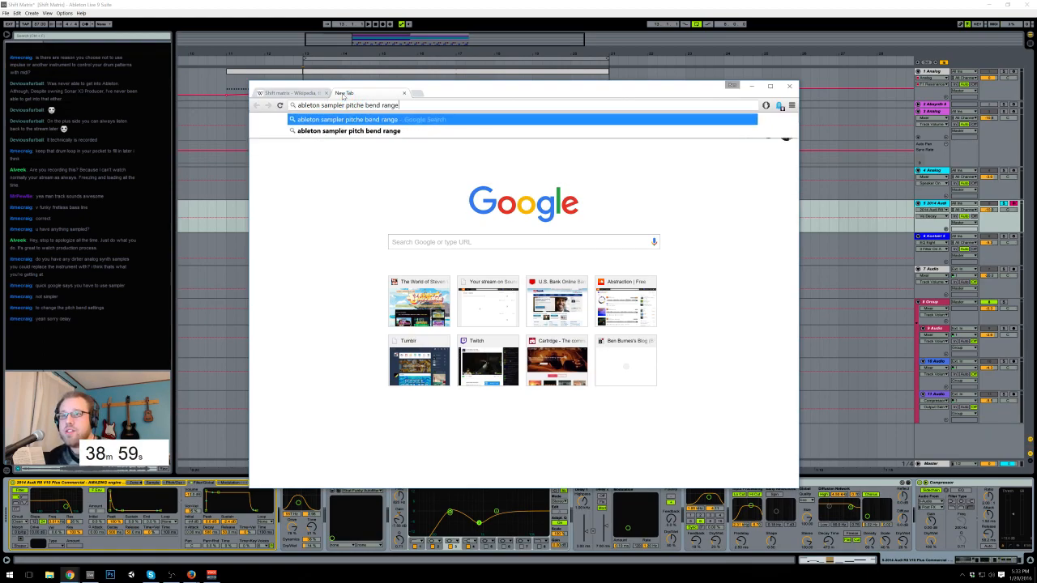
{"action": "key", "text": "Return"}
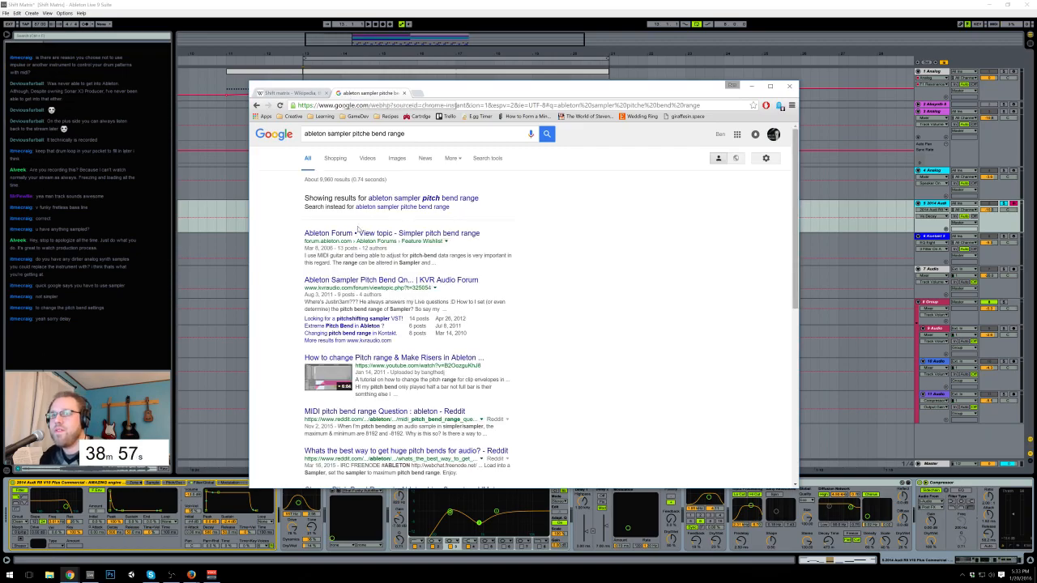
{"action": "left_click", "coordinate": [419, 200]}
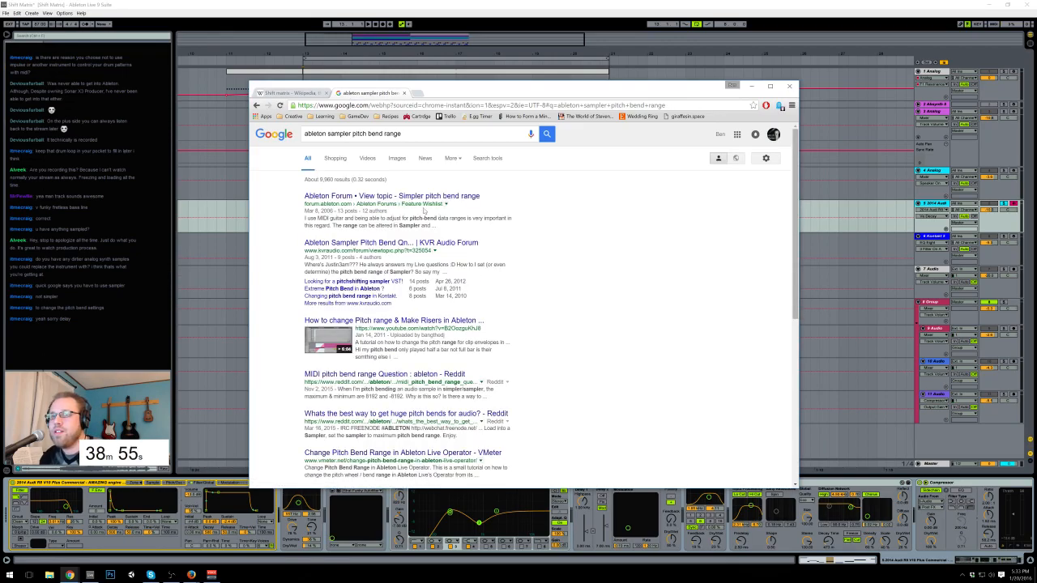
Step: Open the Ableton Forum topic "Simpler pitch bend range" and read the replies on changing the bend range
{"action": "left_click", "coordinate": [406, 199]}
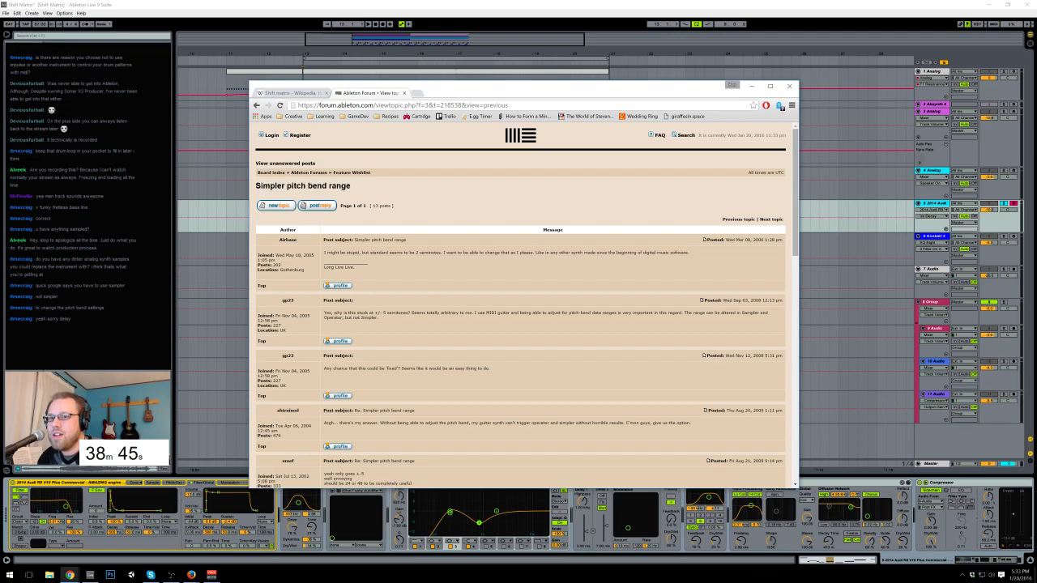
{"action": "scroll", "coordinate": [441, 326], "scroll_direction": "down", "scroll_amount": 1}
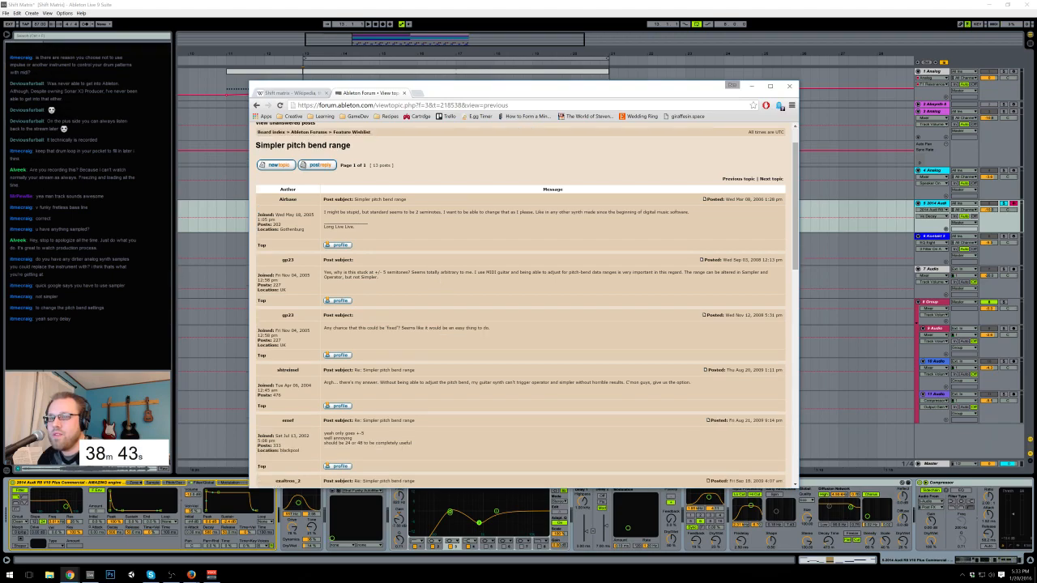
{"action": "scroll", "coordinate": [441, 328], "scroll_direction": "down", "scroll_amount": 1}
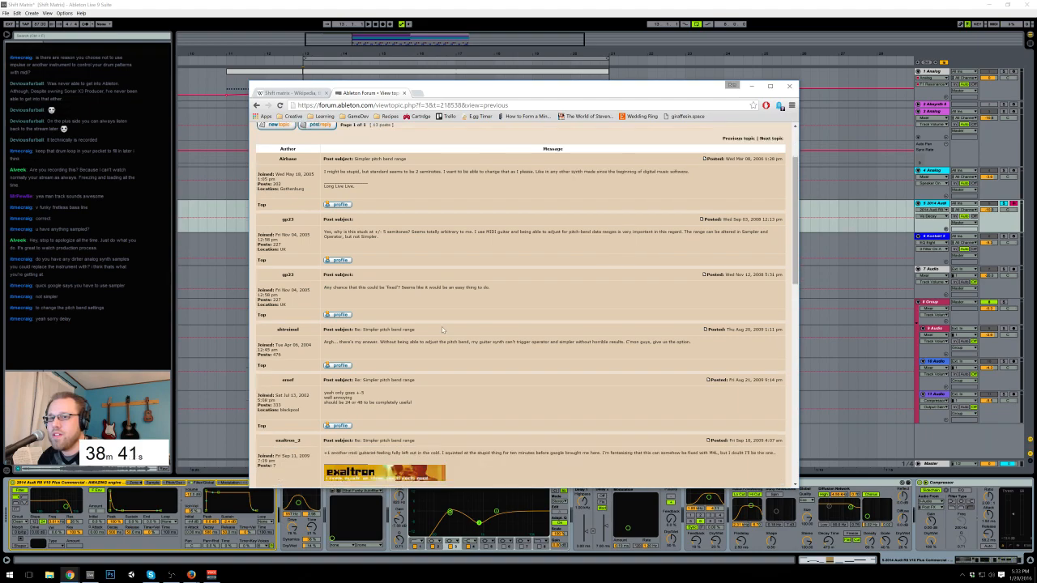
{"action": "scroll", "coordinate": [441, 328], "scroll_direction": "down", "scroll_amount": 1}
{"action": "scroll", "coordinate": [441, 326], "scroll_direction": "down", "scroll_amount": 5}
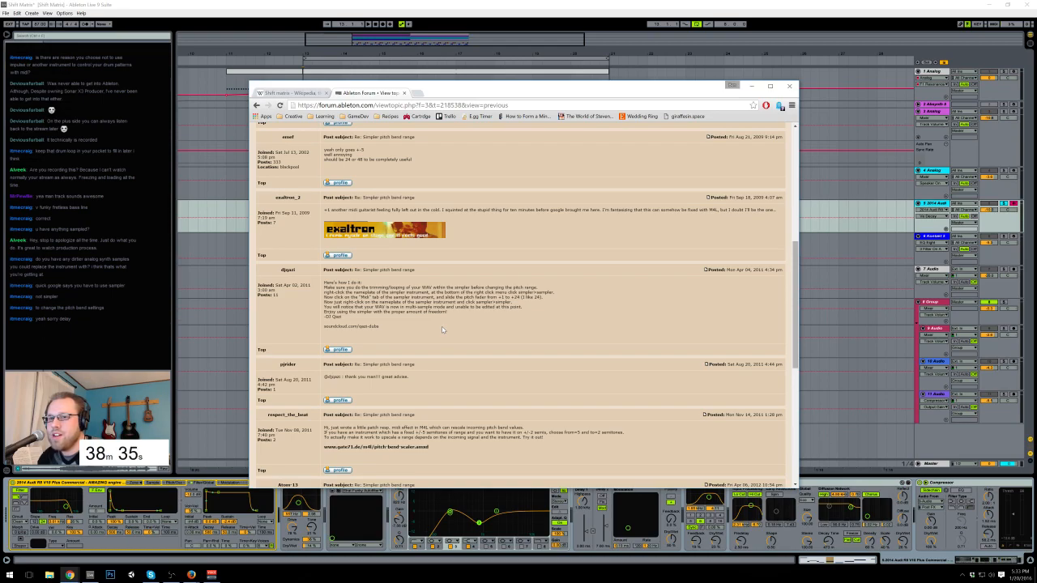
{"action": "scroll", "coordinate": [441, 329], "scroll_direction": "down", "scroll_amount": 1}
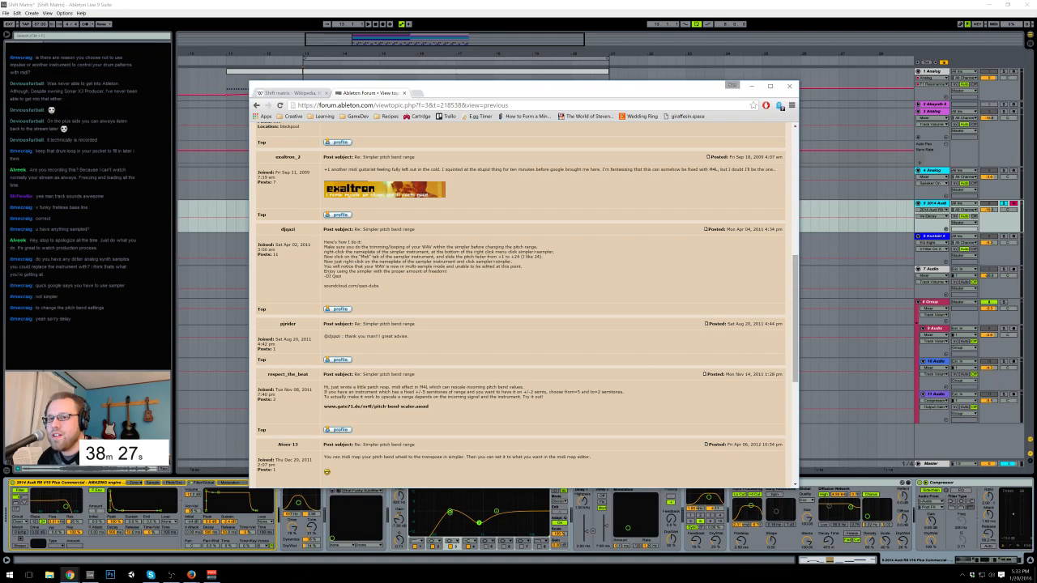
{"action": "scroll", "coordinate": [507, 389], "scroll_direction": "down", "scroll_amount": 4}
{"action": "scroll", "coordinate": [507, 389], "scroll_direction": "up", "scroll_amount": 9}
{"action": "scroll", "coordinate": [507, 389], "scroll_direction": "up", "scroll_amount": 5}
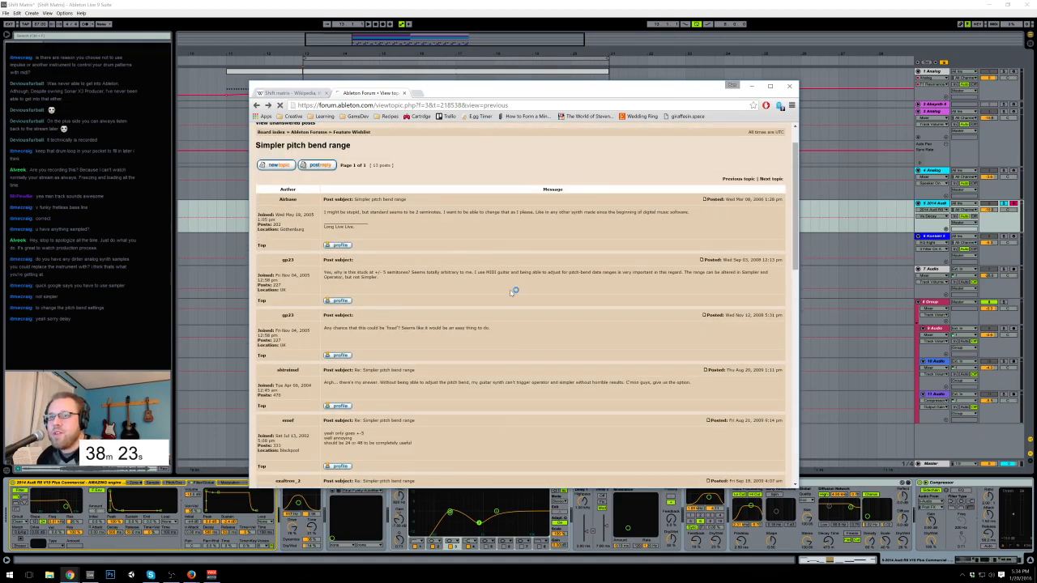
Step: Return to the Google results, open the KVR Audio thread "Ableton Sampler Pitch Bend Qn..." and read its replies
{"action": "key", "text": "alt+Left"}
{"action": "middle_click", "coordinate": [392, 243]}
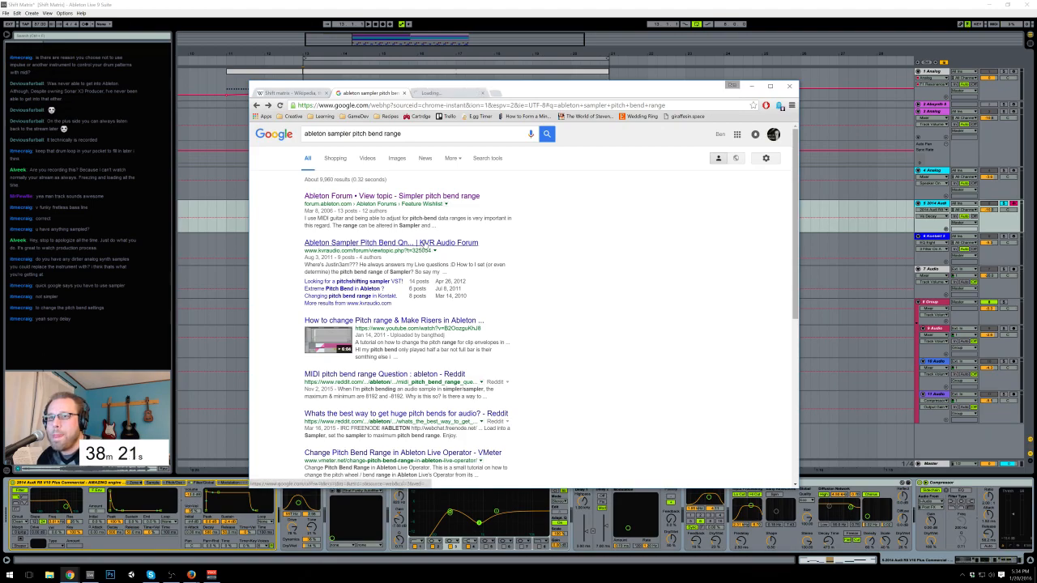
{"action": "left_click", "coordinate": [446, 93]}
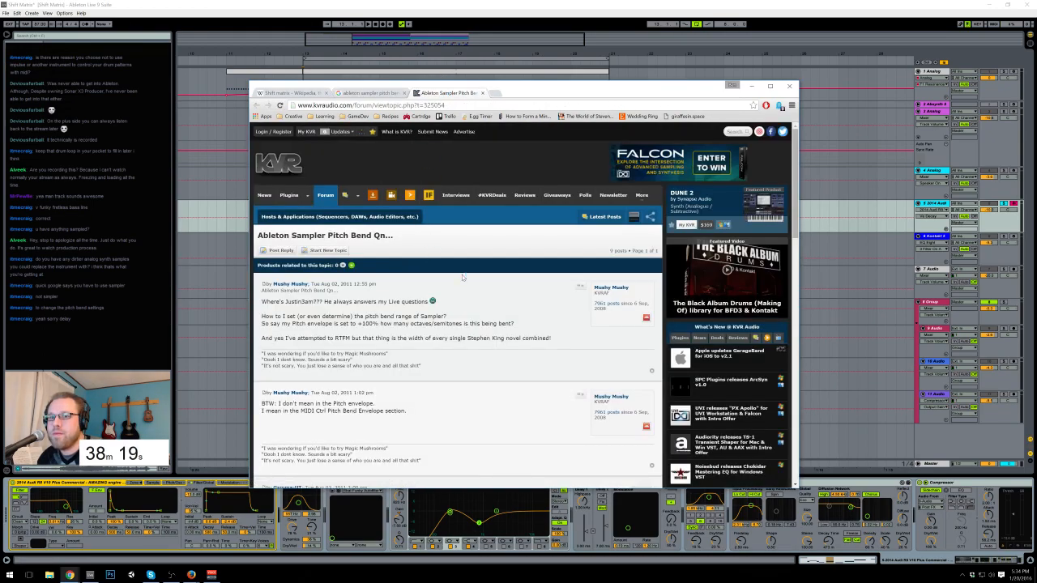
{"action": "scroll", "coordinate": [463, 278], "scroll_direction": "down", "scroll_amount": 1}
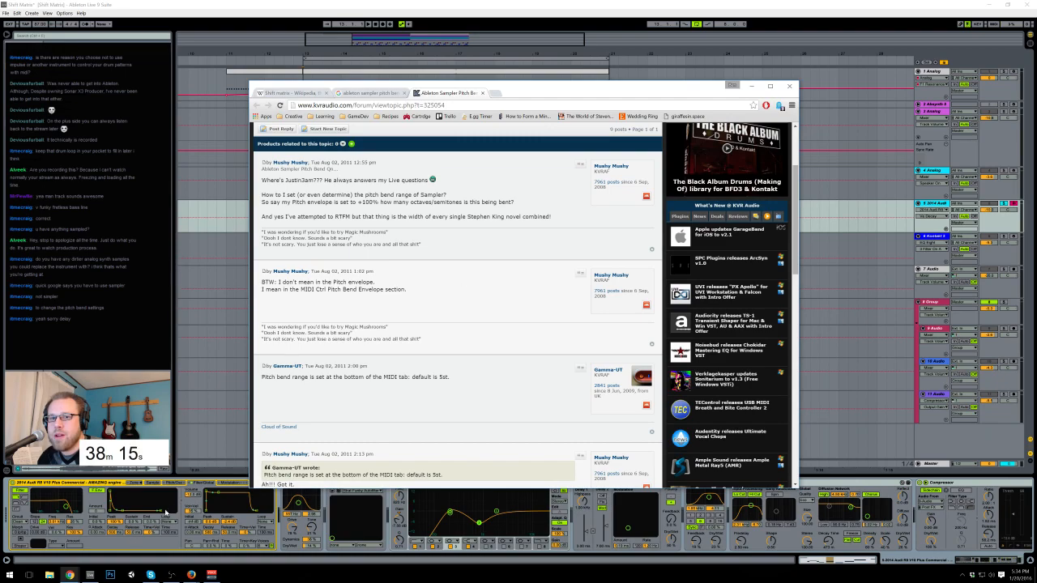
Step: Switch to Ableton Live, open the Audi Sampler's MIDI page for the pitch bend range, and start playback
{"action": "left_click", "coordinate": [110, 484]}
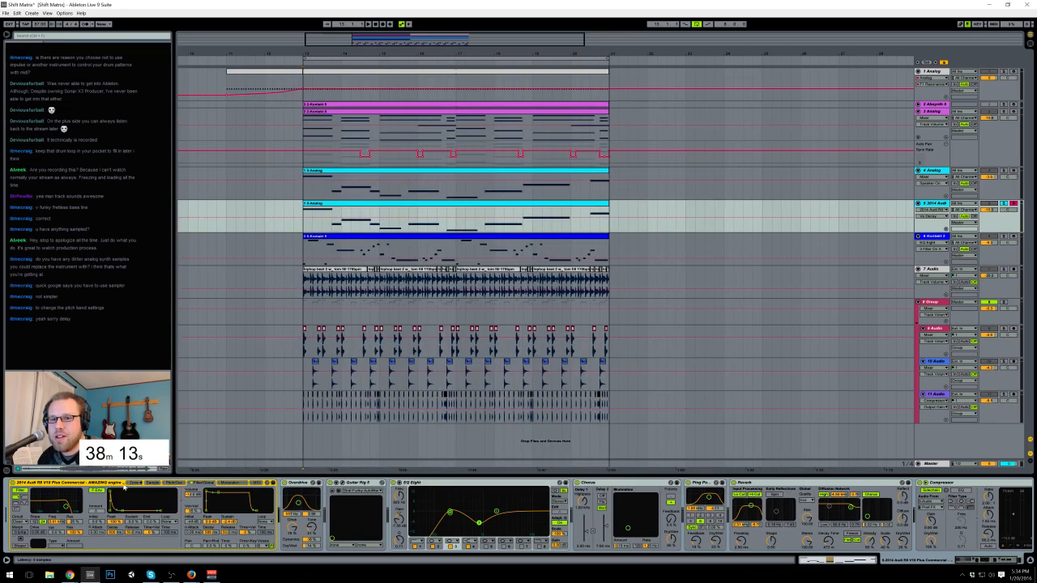
{"action": "left_click", "coordinate": [256, 483]}
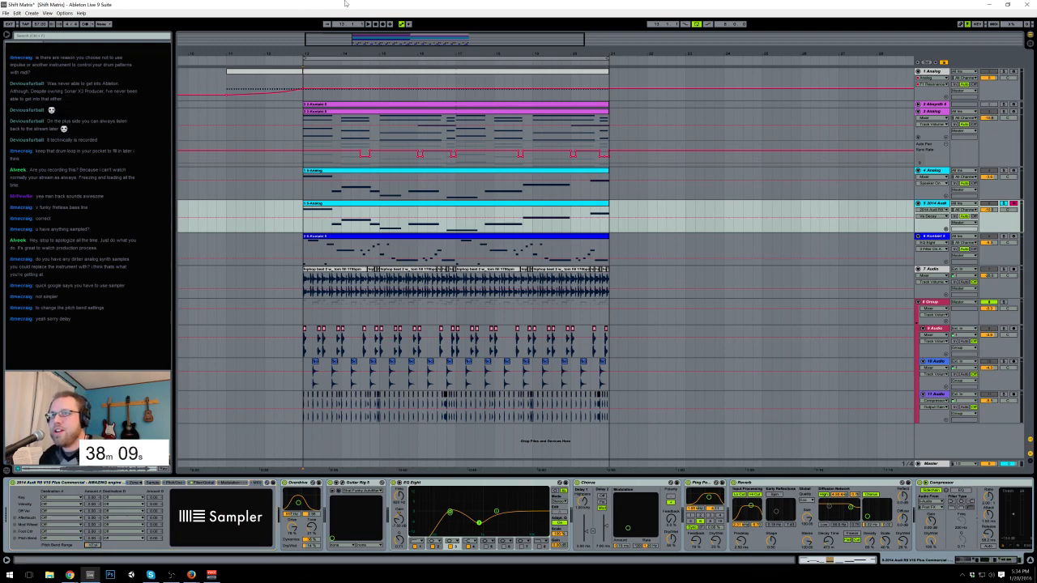
{"action": "key", "text": "space"}
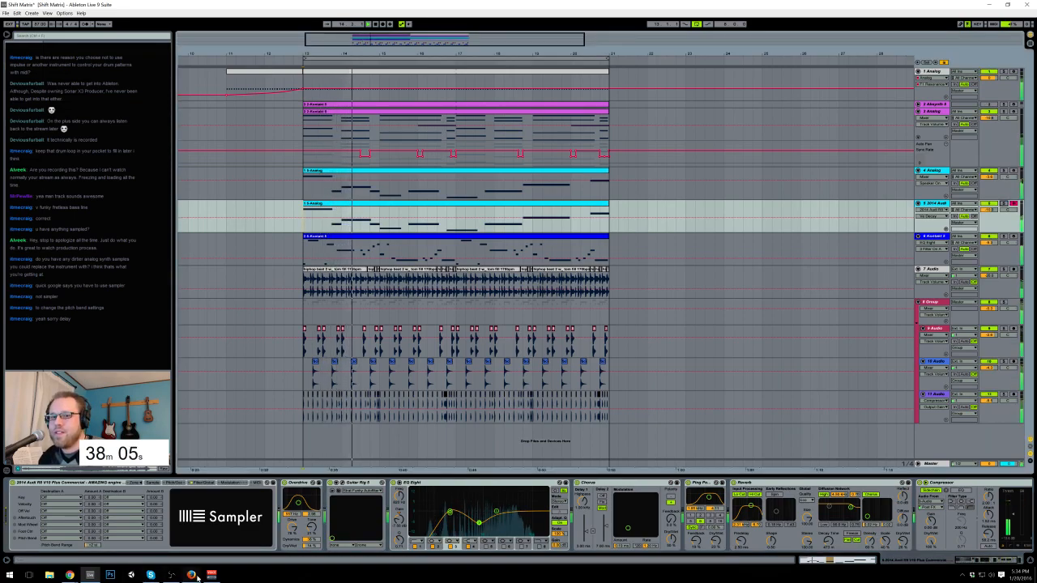
Step: Switch to Chrome, close the KVR Audio and Google search tabs, and minimise the browser
{"action": "left_click", "coordinate": [70, 575]}
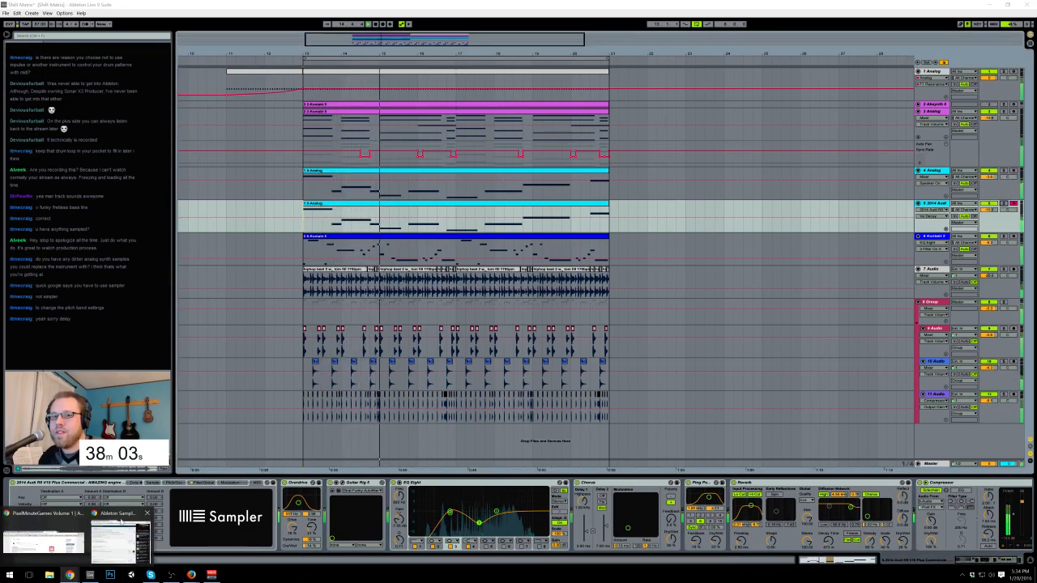
{"action": "left_click", "coordinate": [120, 534]}
{"action": "left_click", "coordinate": [483, 94]}
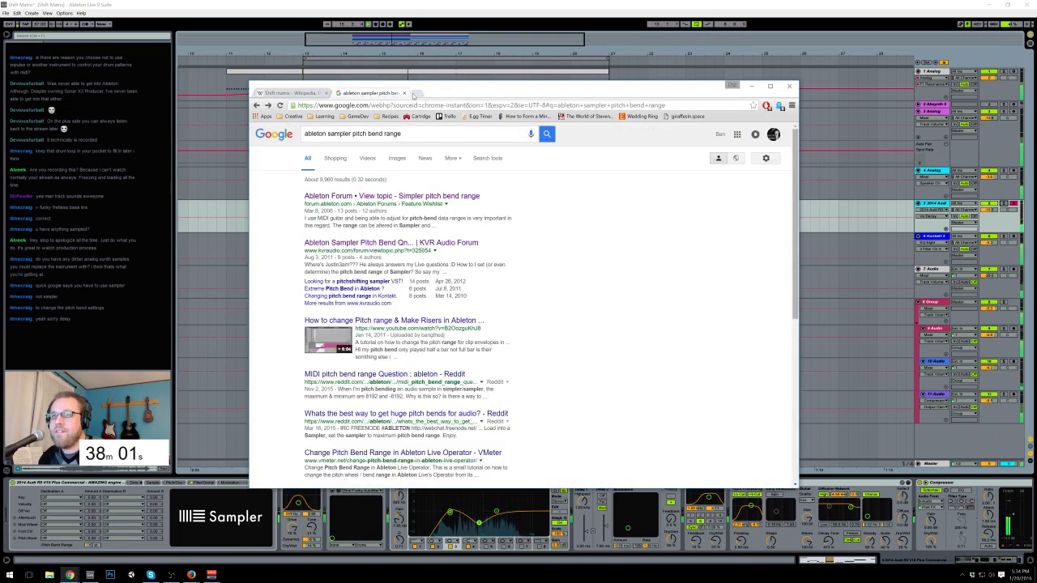
{"action": "left_click", "coordinate": [409, 94]}
{"action": "left_click", "coordinate": [749, 86]}
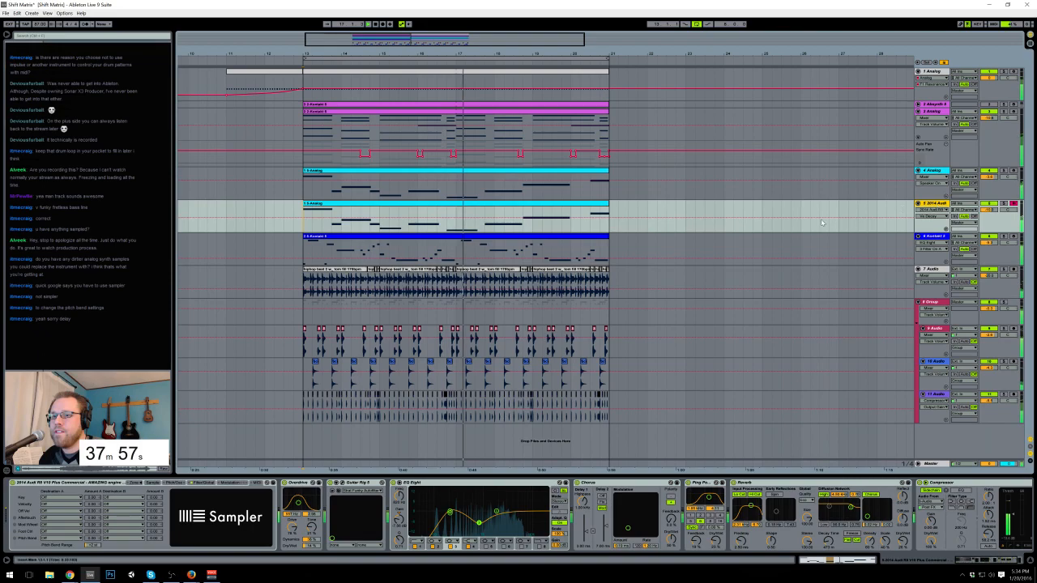
Step: Lower the upper band of the Audi track's EQ Eight and reposition its middle band while auditioning the mix
{"action": "left_click_drag", "start_coordinate": [496, 512], "coordinate": [496, 528]}
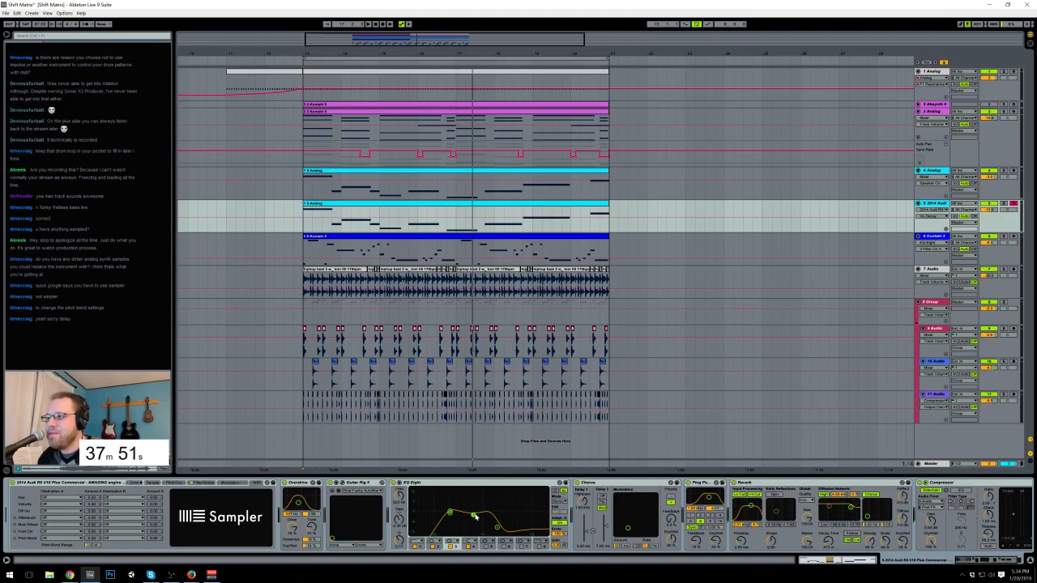
{"action": "key", "text": "space"}
{"action": "mouse_move", "coordinate": [473, 515]}
{"action": "left_mouse_down"}
{"action": "mouse_move", "coordinate": [488, 526]}
{"action": "mouse_move", "coordinate": [451, 512]}
{"action": "mouse_move", "coordinate": [471, 514]}
{"action": "left_mouse_up"}
{"action": "key", "text": "space"}
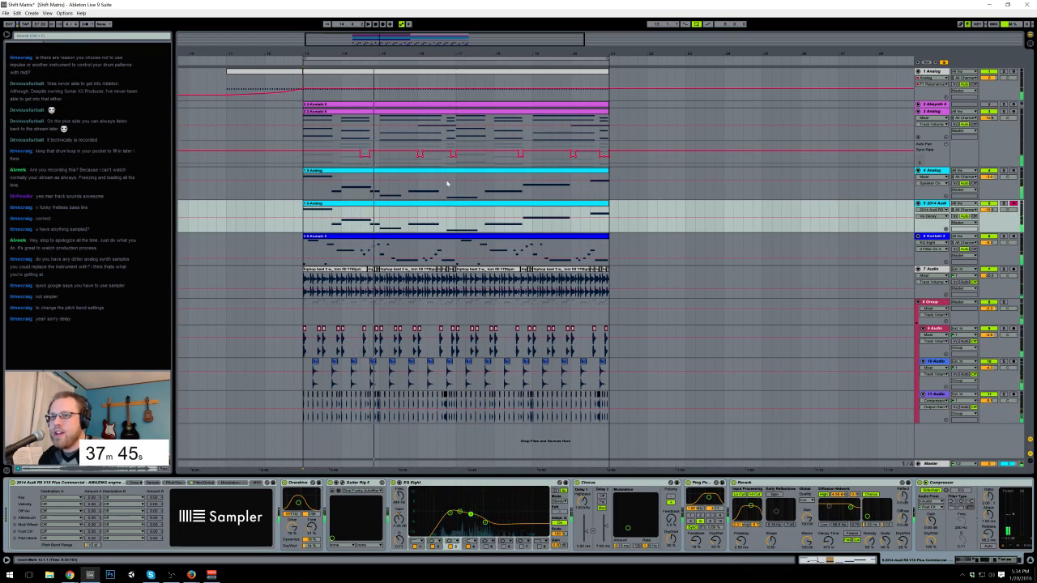
Step: Turn off the Chorus, Ping Pong Delay and Reverb effects on the Audi track
{"action": "left_click_drag", "start_coordinate": [972, 559], "coordinate": [978, 560]}
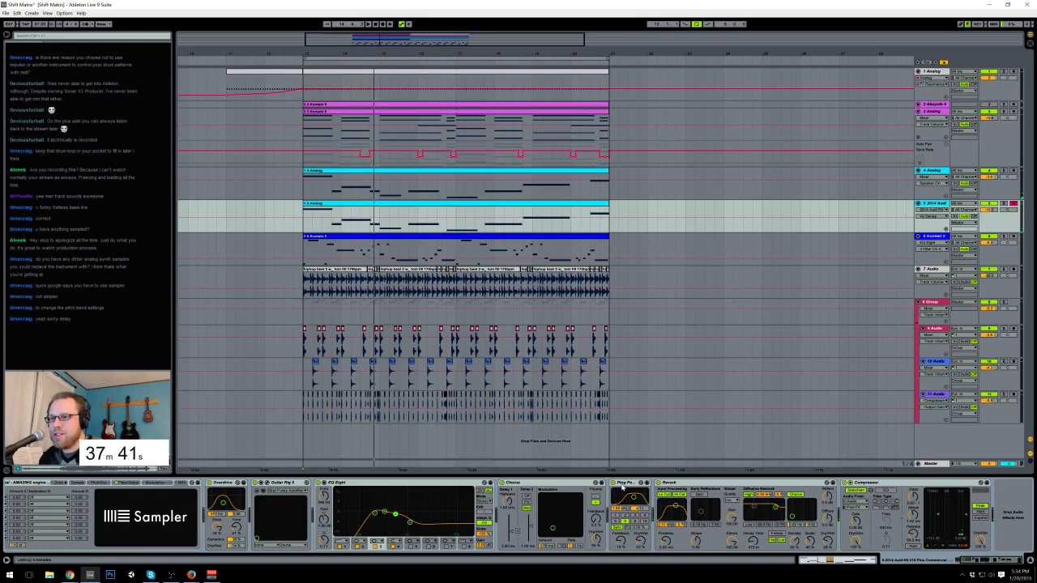
{"action": "left_click", "coordinate": [602, 489]}
{"action": "left_click", "coordinate": [794, 484]}
{"action": "left_click", "coordinate": [502, 483]}
{"action": "left_click", "coordinate": [614, 482]}
{"action": "left_click", "coordinate": [659, 483]}
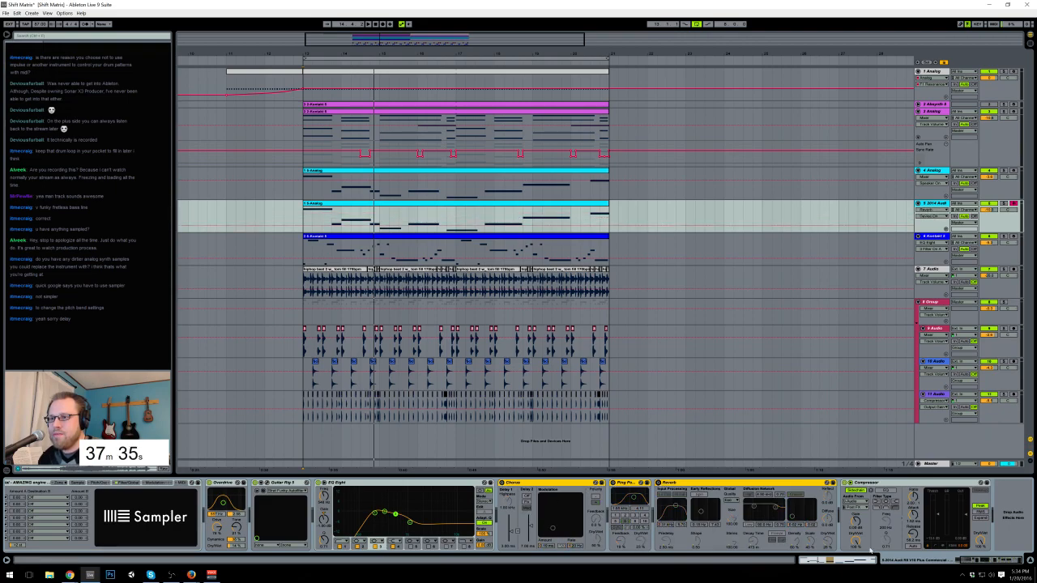
{"action": "left_click", "coordinate": [979, 562]}
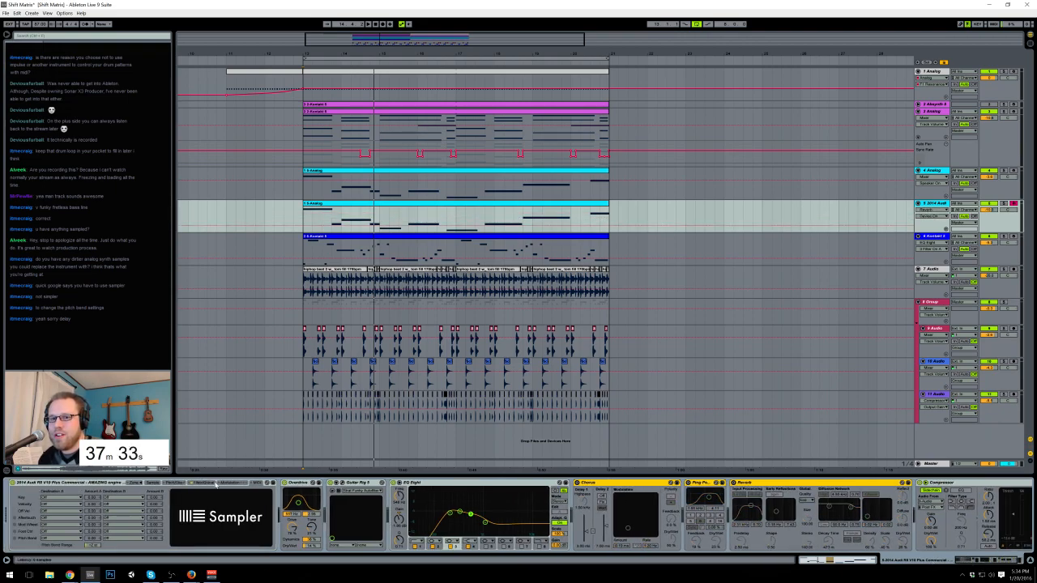
Step: Open the Audi Sampler's Pitch/Osc page and select its Transpose value during playback
{"action": "left_click", "coordinate": [200, 484]}
{"action": "left_click", "coordinate": [172, 483]}
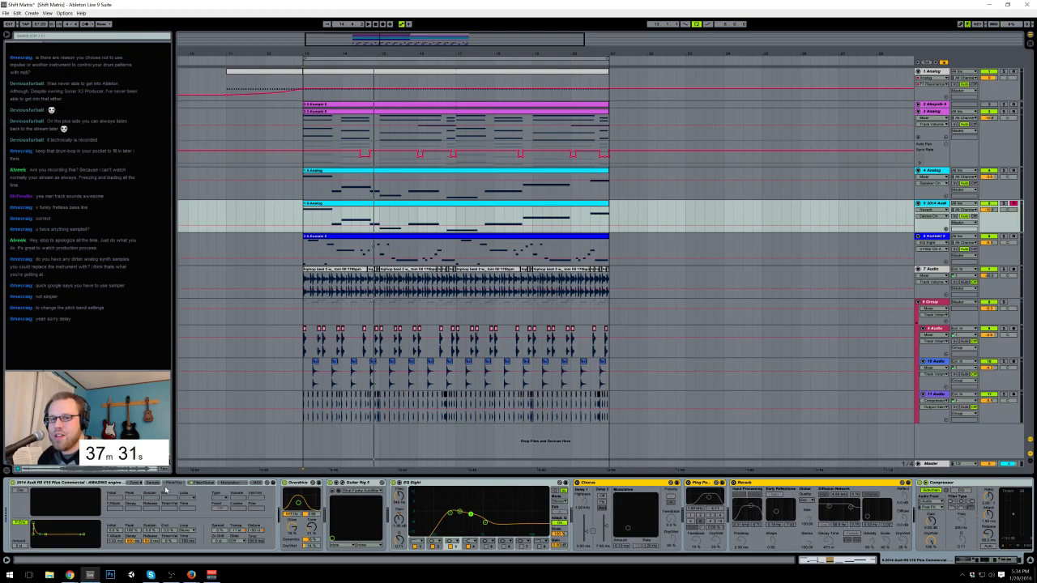
{"action": "left_click", "coordinate": [458, 485]}
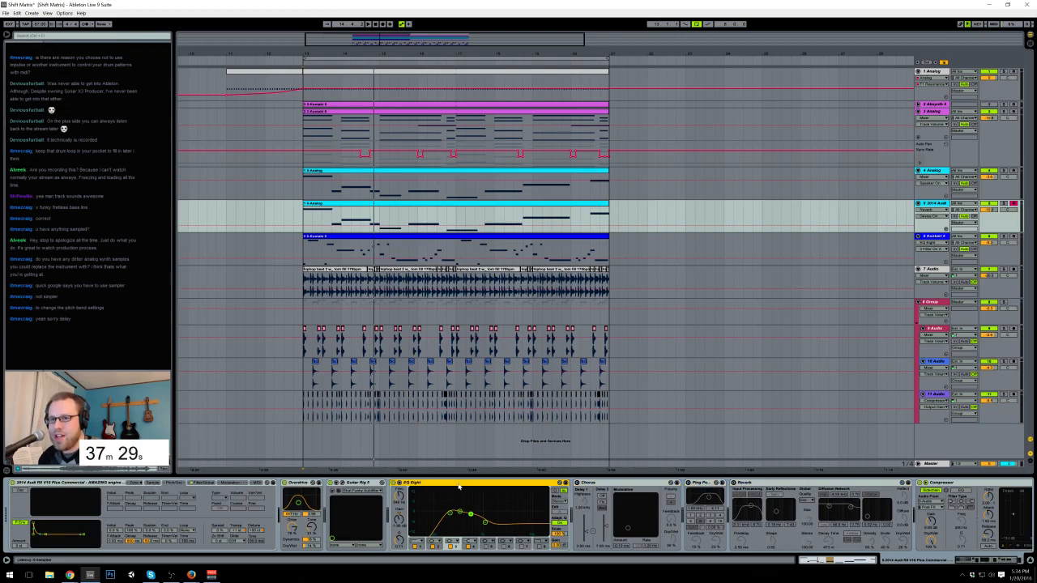
{"action": "key", "text": "space"}
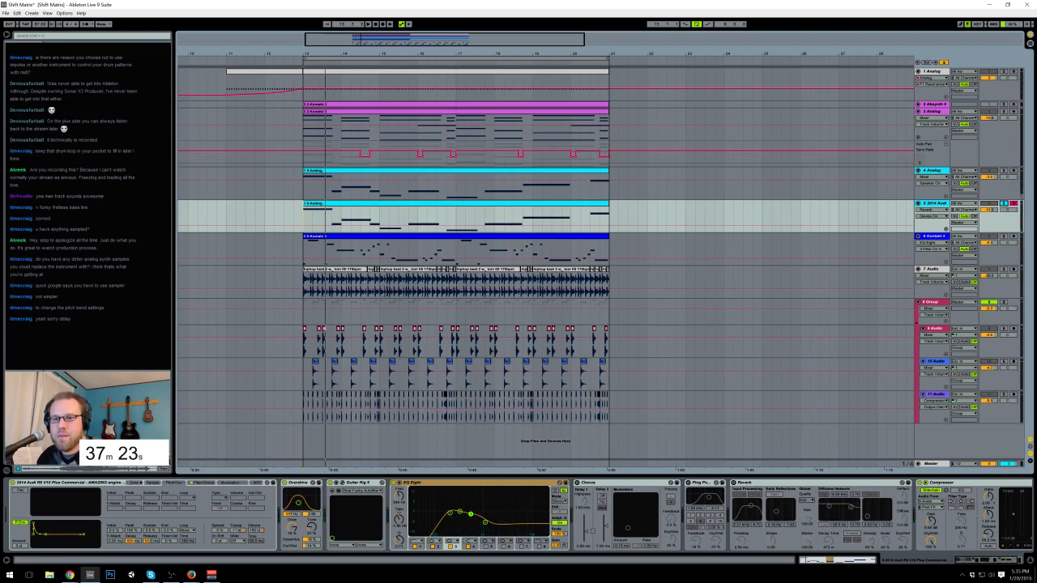
{"action": "left_click", "coordinate": [235, 531]}
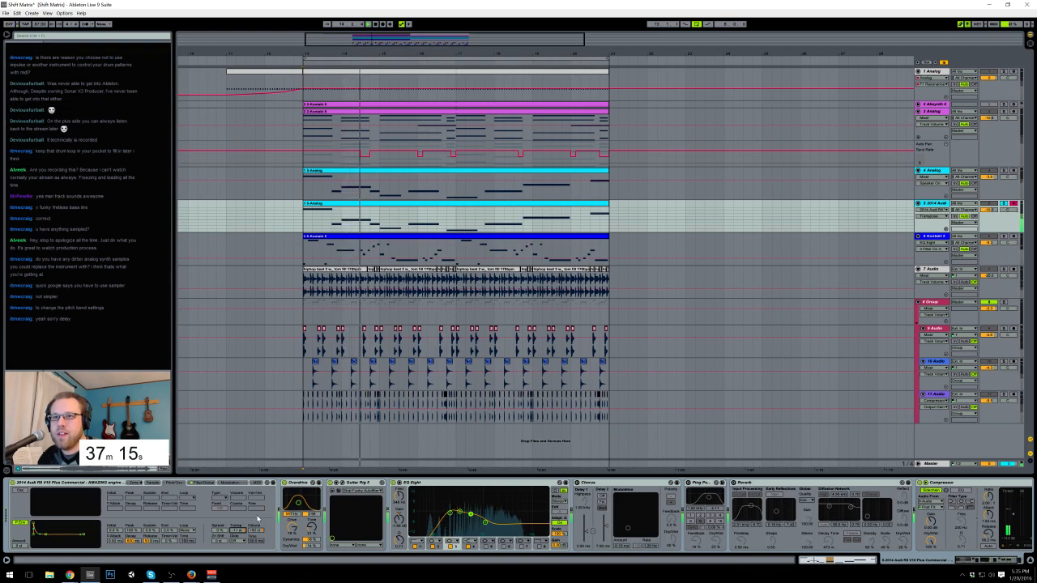
Step: Move the Audi EQ Eight's high band to a lower frequency, comparing the bass soloed and within the full mix
{"action": "left_click_drag", "start_coordinate": [486, 524], "coordinate": [480, 526]}
{"action": "key", "text": "space"}
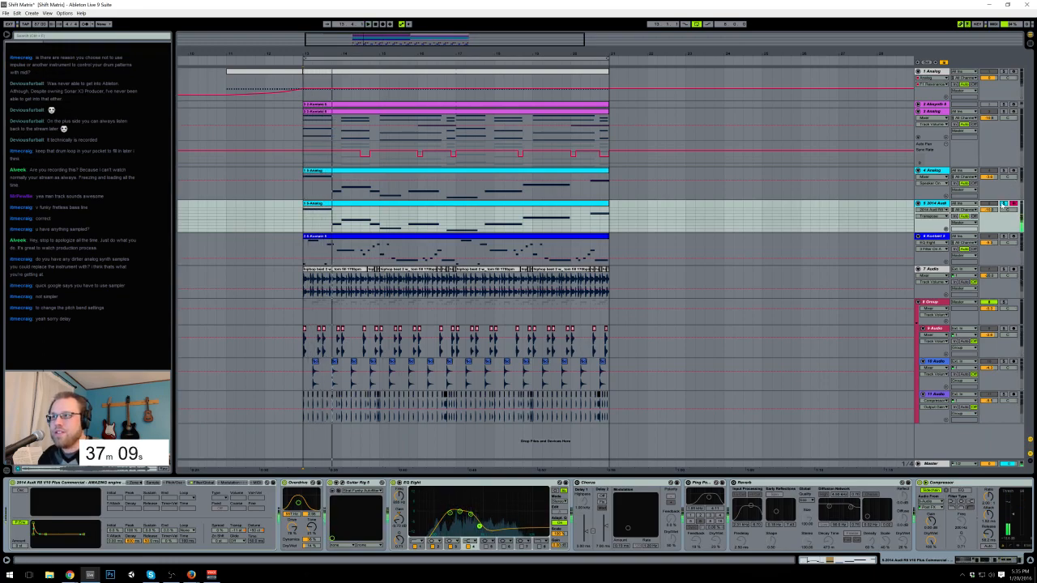
{"action": "left_click", "coordinate": [1004, 203]}
{"action": "key", "text": "space"}
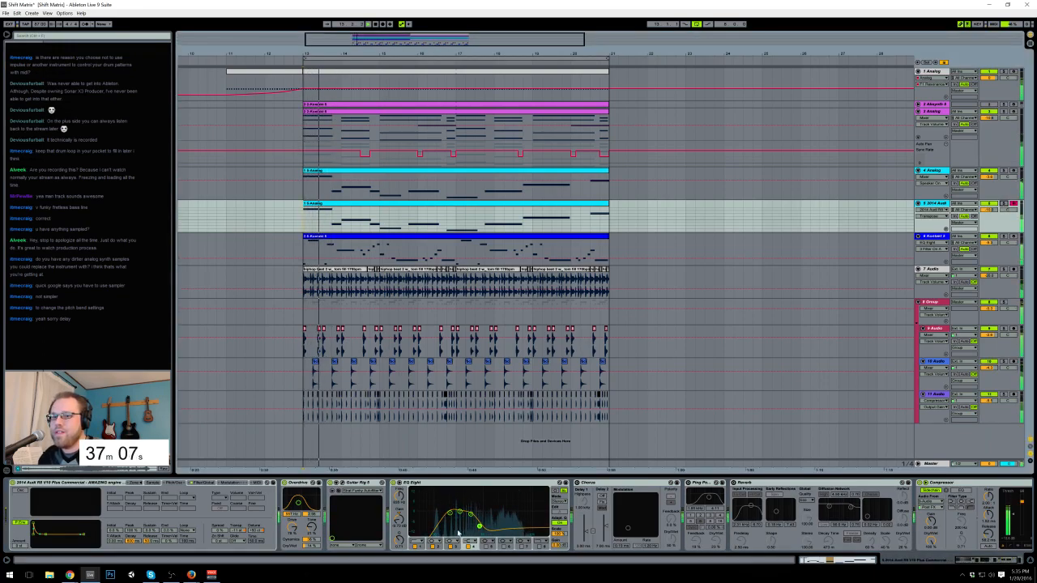
{"action": "left_click", "coordinate": [255, 531]}
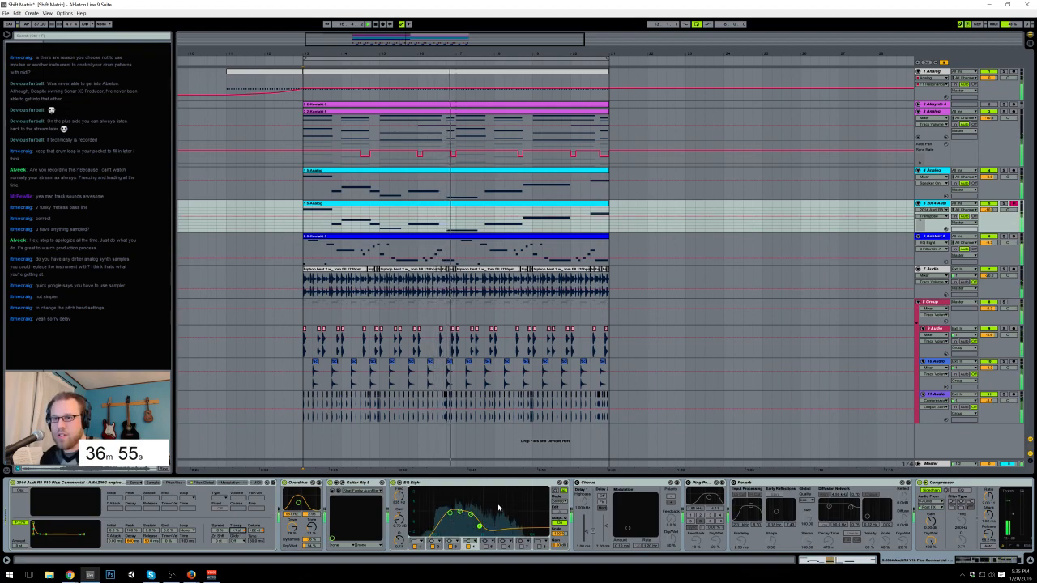
{"action": "left_click_drag", "start_coordinate": [480, 528], "coordinate": [470, 526]}
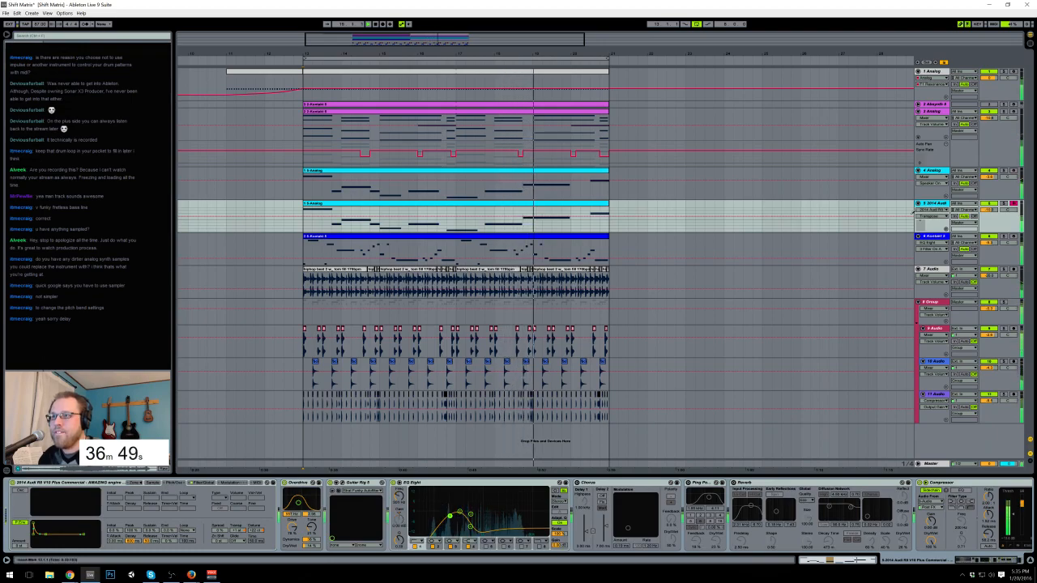
Step: Group the Analog bass and Audi tracks, and shape the low end of an EQ Eight on the group
{"action": "left_click", "coordinate": [935, 171], "text": "shift"}
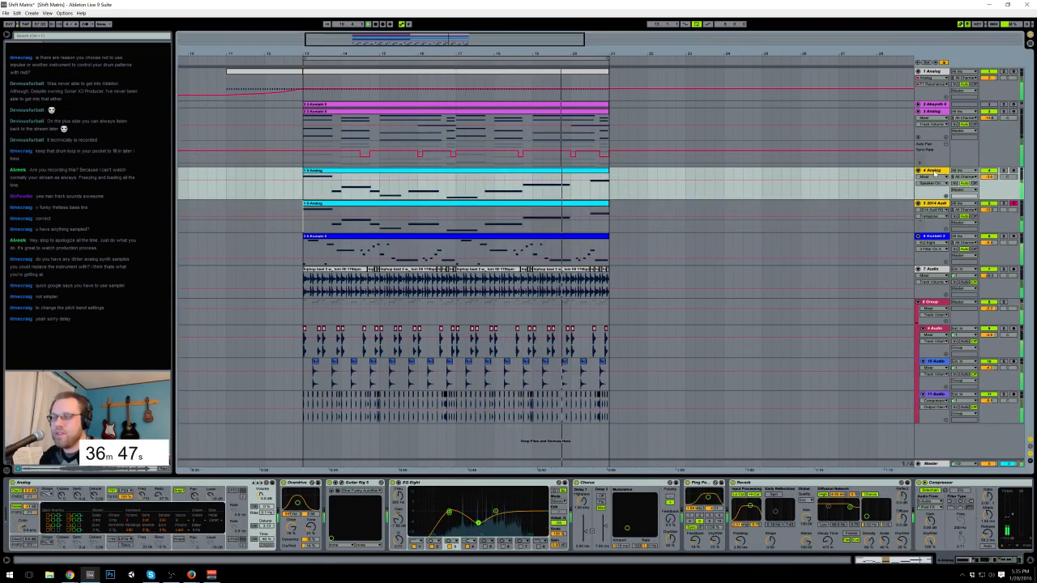
{"action": "key", "text": "ctrl+g"}
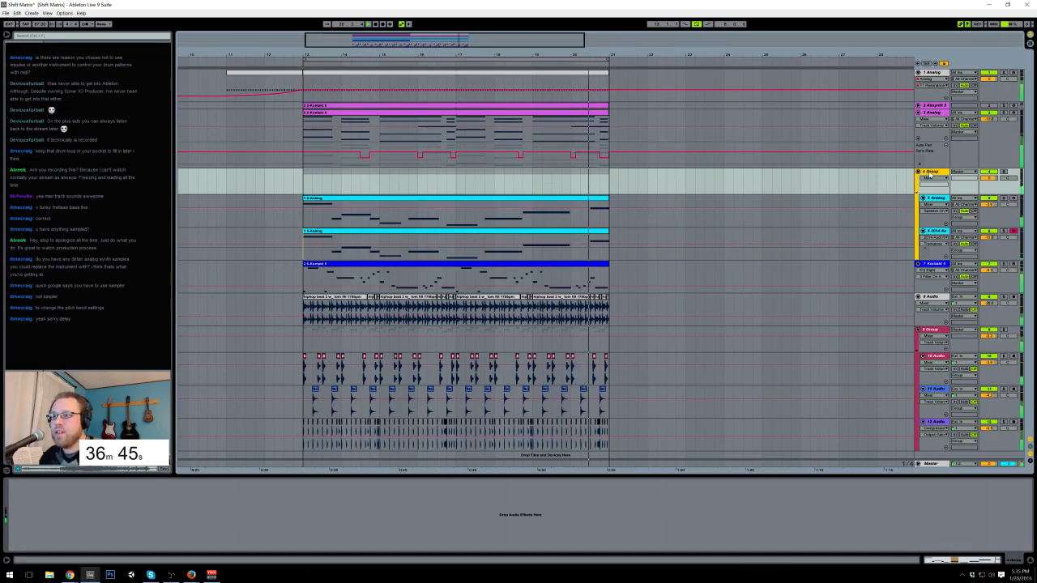
{"action": "left_click", "coordinate": [867, 211]}
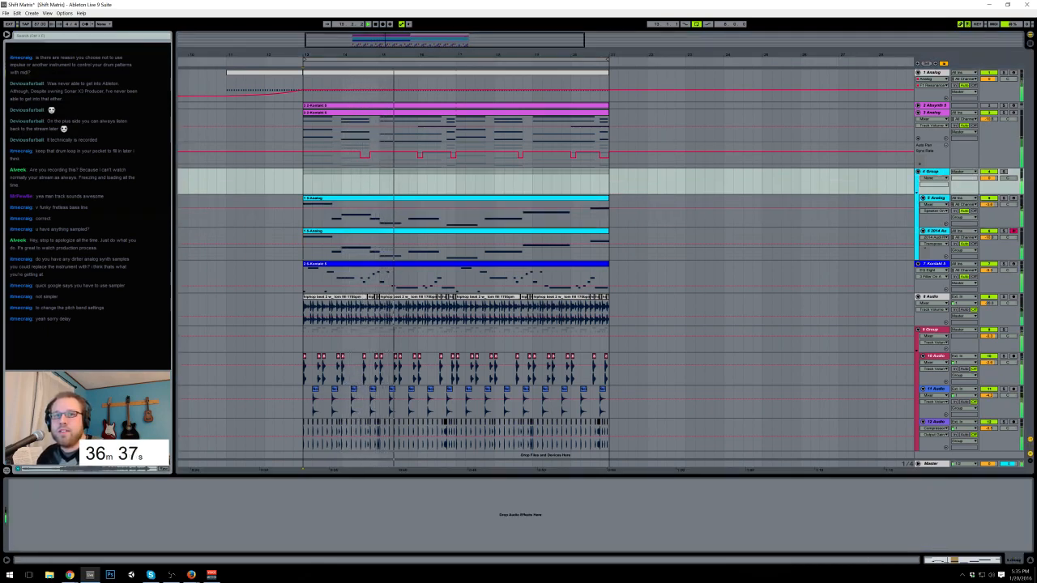
{"action": "left_click_drag", "start_coordinate": [227, 529], "coordinate": [56, 516]}
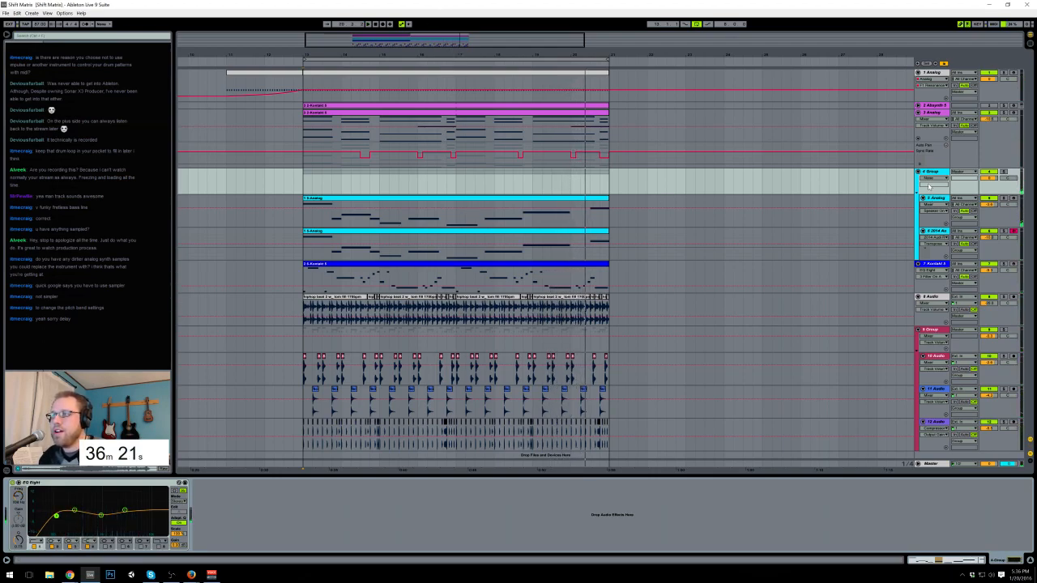
{"action": "left_click", "coordinate": [930, 188]}
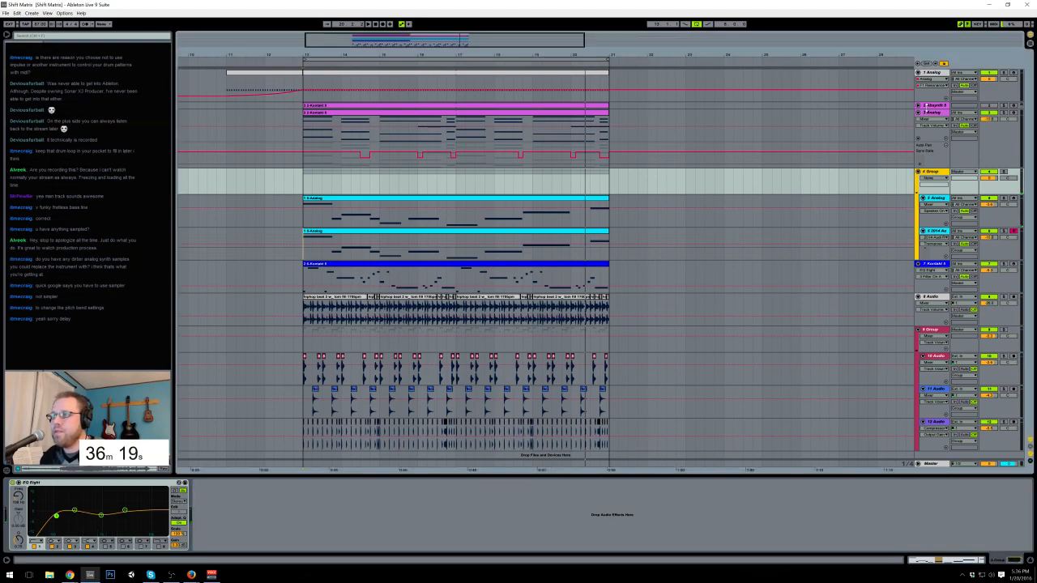
Step: Unfold and solo the Absynth 5 track, and extend its chord clips into the bars before bar 13
{"action": "left_click", "coordinate": [922, 108]}
{"action": "left_click", "coordinate": [1003, 106]}
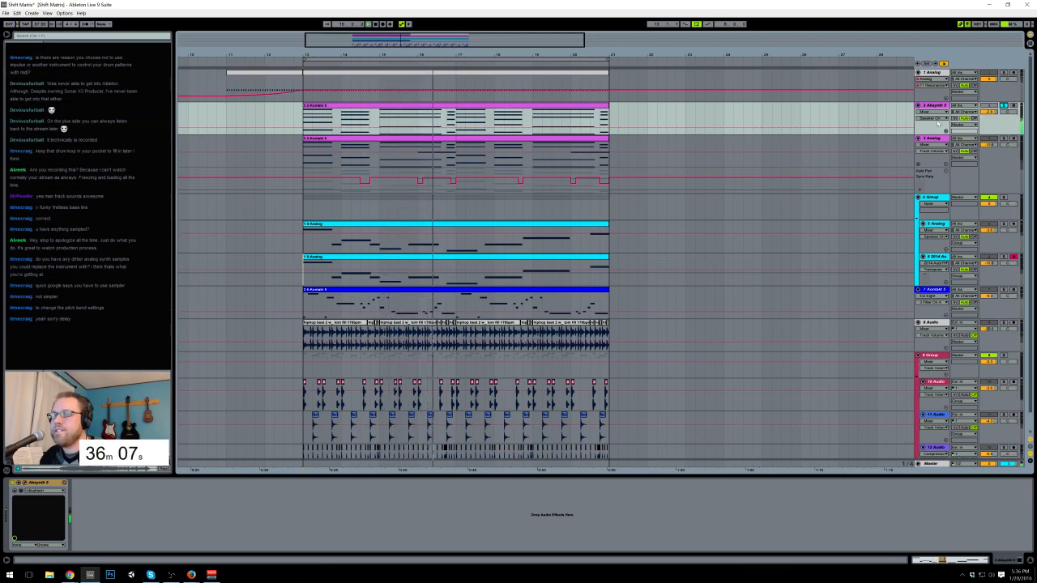
{"action": "mouse_move", "coordinate": [306, 117]}
{"action": "left_mouse_down"}
{"action": "mouse_move", "coordinate": [435, 127]}
{"action": "mouse_move", "coordinate": [289, 117]}
{"action": "mouse_move", "coordinate": [298, 118]}
{"action": "left_mouse_up"}
{"action": "left_click_drag", "start_coordinate": [226, 123], "coordinate": [166, 124]}
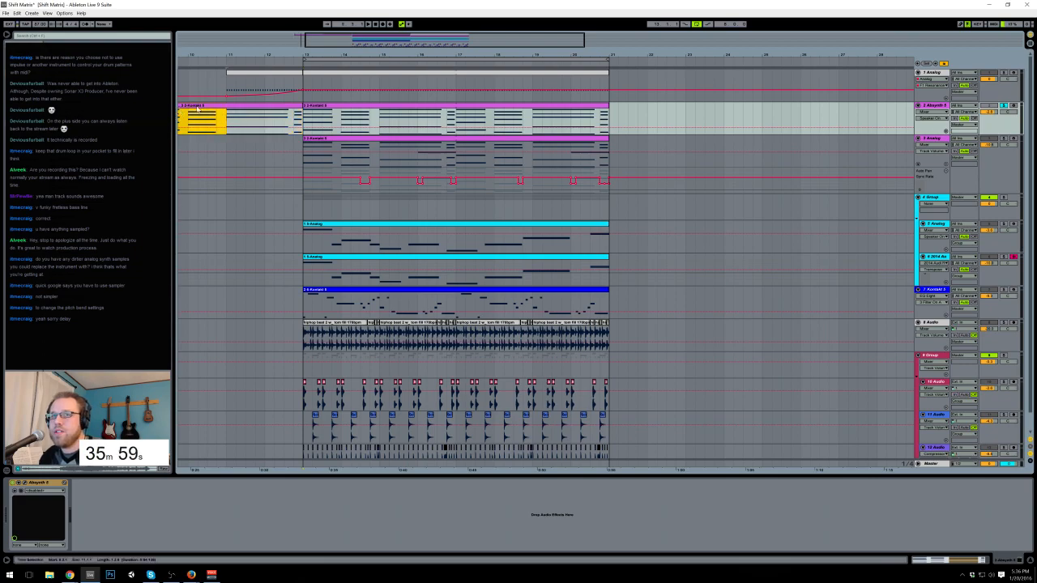
Step: Delete the surplus Absynth clip pieces before bar 11
{"action": "key", "text": "minus"}
{"action": "key", "text": "Delete"}
{"action": "left_click", "coordinate": [219, 108]}
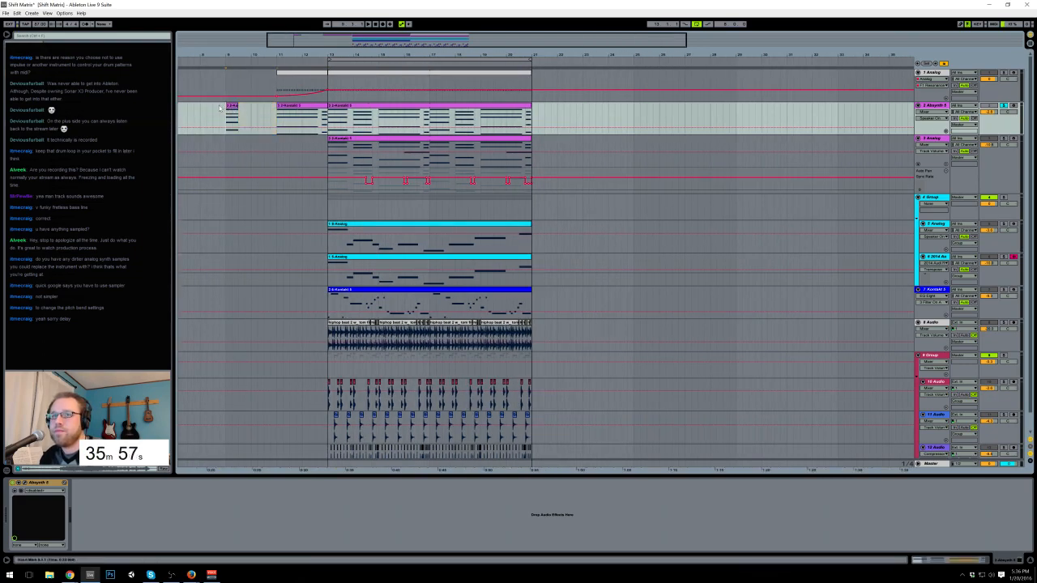
{"action": "left_click", "coordinate": [232, 106]}
Step: Shorten the Absynth clip starting at bar 13 to one bar and unsolo the track
{"action": "left_click_drag", "start_coordinate": [528, 108], "coordinate": [353, 108]}
{"action": "left_click", "coordinate": [1004, 109]}
{"action": "left_click", "coordinate": [989, 106]}
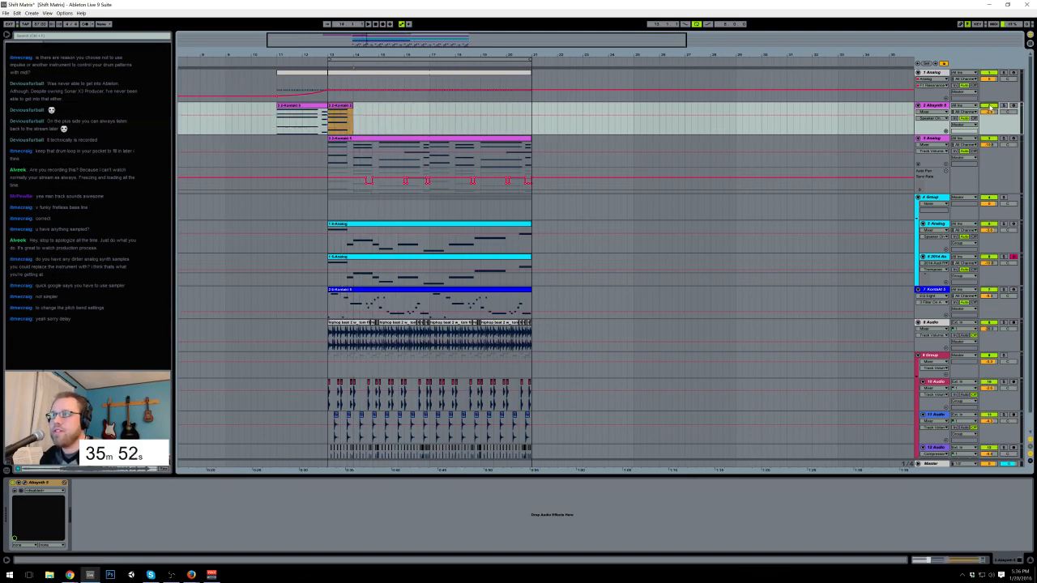
Step: Shorten the first chord's notes in the bar 13 Absynth clip, trim the clip to match, and return to the device view
{"action": "left_click", "coordinate": [349, 107]}
{"action": "double_click", "coordinate": [348, 106]}
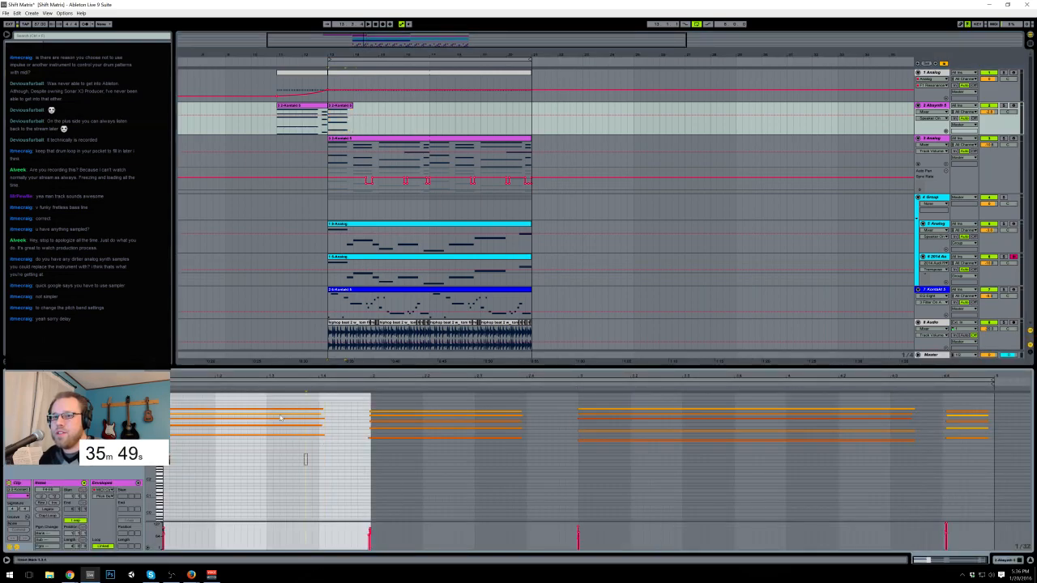
{"action": "left_click_drag", "start_coordinate": [322, 409], "coordinate": [195, 409]}
{"action": "left_click", "coordinate": [363, 108]}
{"action": "left_click_drag", "start_coordinate": [352, 106], "coordinate": [335, 108]}
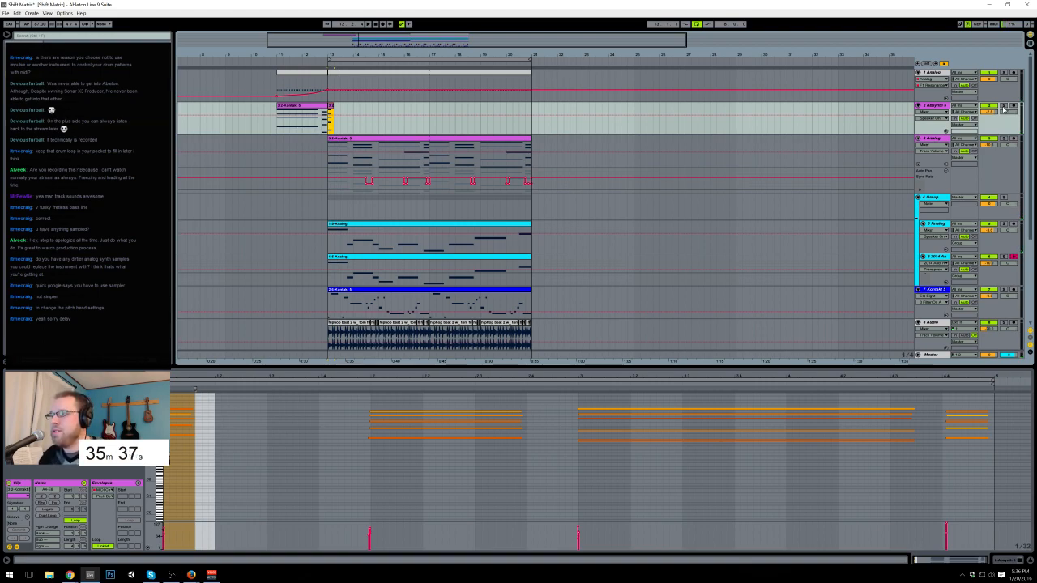
{"action": "left_click", "coordinate": [762, 119]}
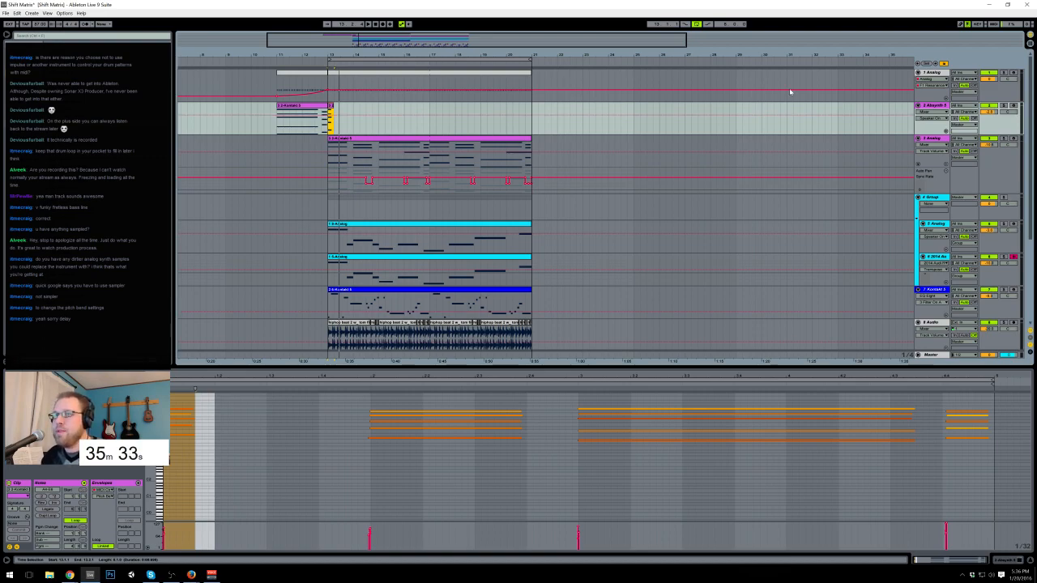
{"action": "left_click", "coordinate": [1009, 562]}
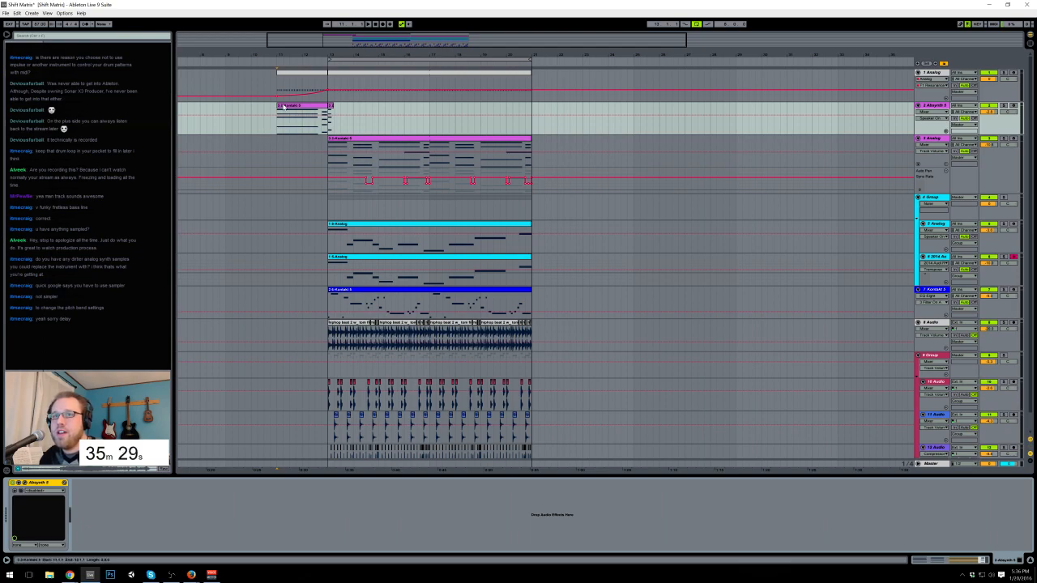
Step: Play the Absynth intro clip before bar 13, move its final short chord slightly earlier, and return to the device view
{"action": "double_click", "coordinate": [301, 120]}
{"action": "left_click_drag", "start_coordinate": [643, 509], "coordinate": [577, 411]}
{"action": "left_click", "coordinate": [577, 411]}
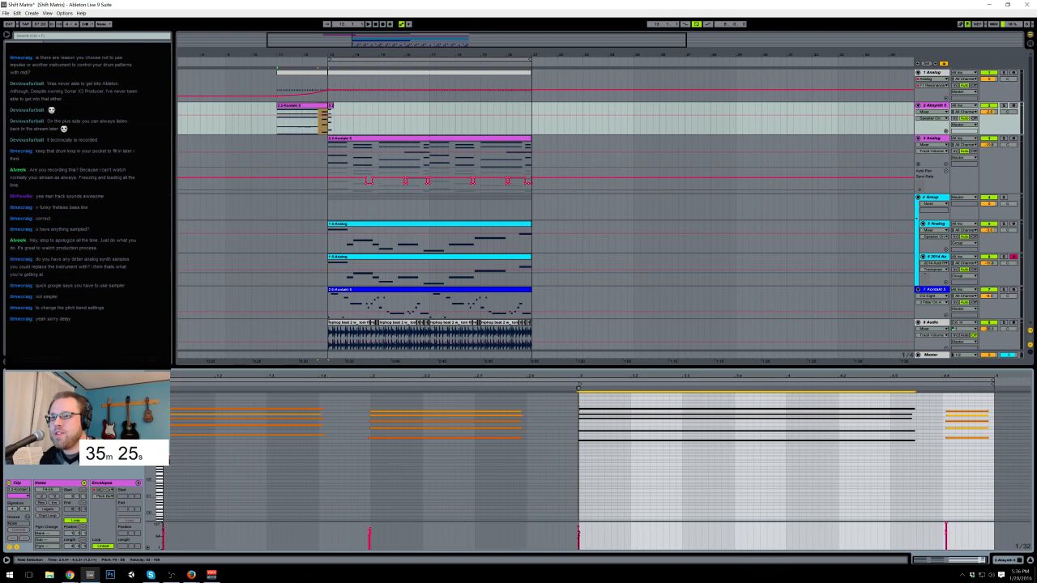
{"action": "key", "text": "space"}
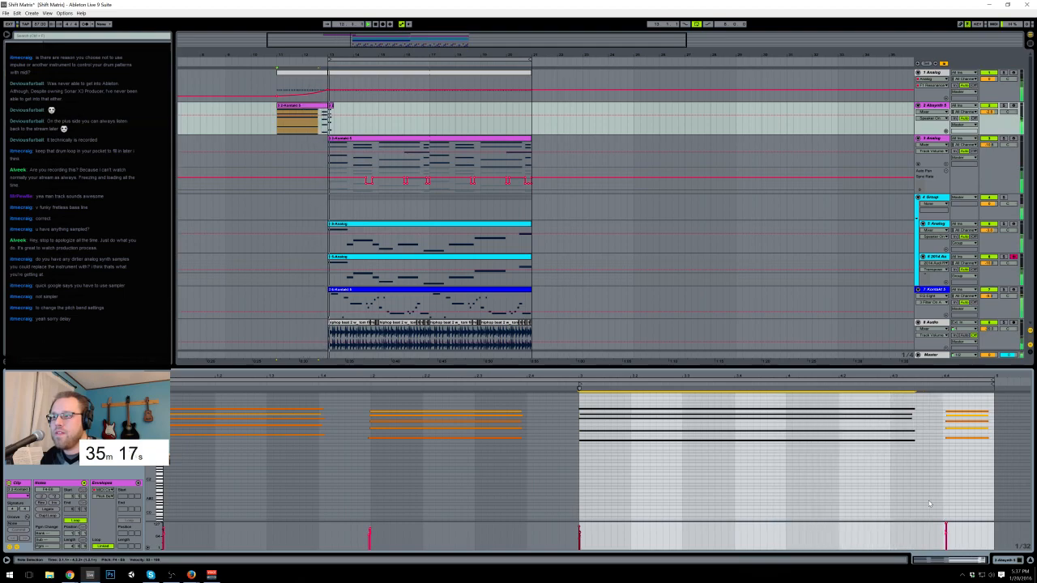
{"action": "key", "text": "space"}
{"action": "left_click_drag", "start_coordinate": [963, 463], "coordinate": [955, 407]}
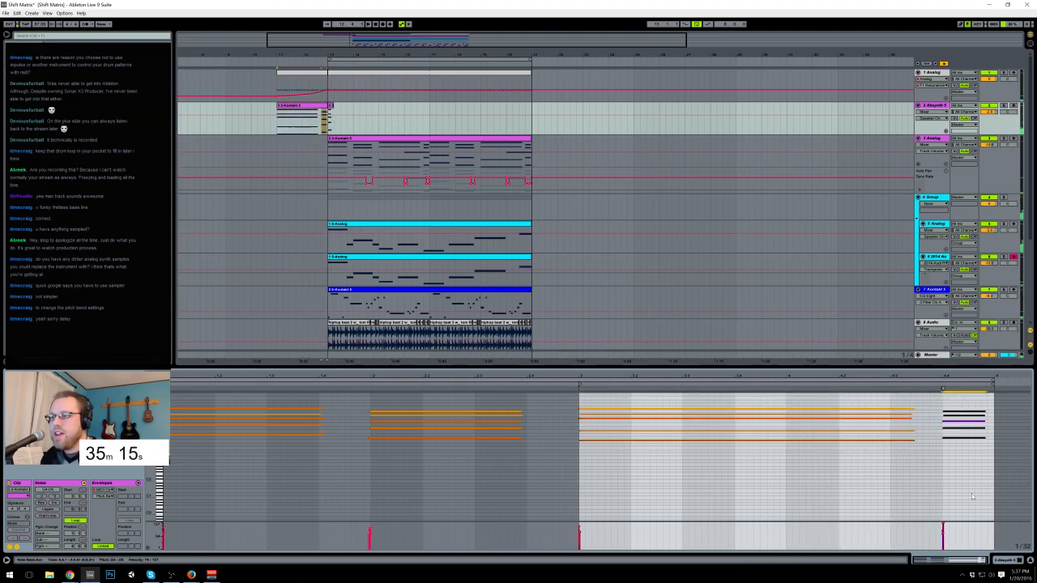
{"action": "left_click", "coordinate": [583, 306]}
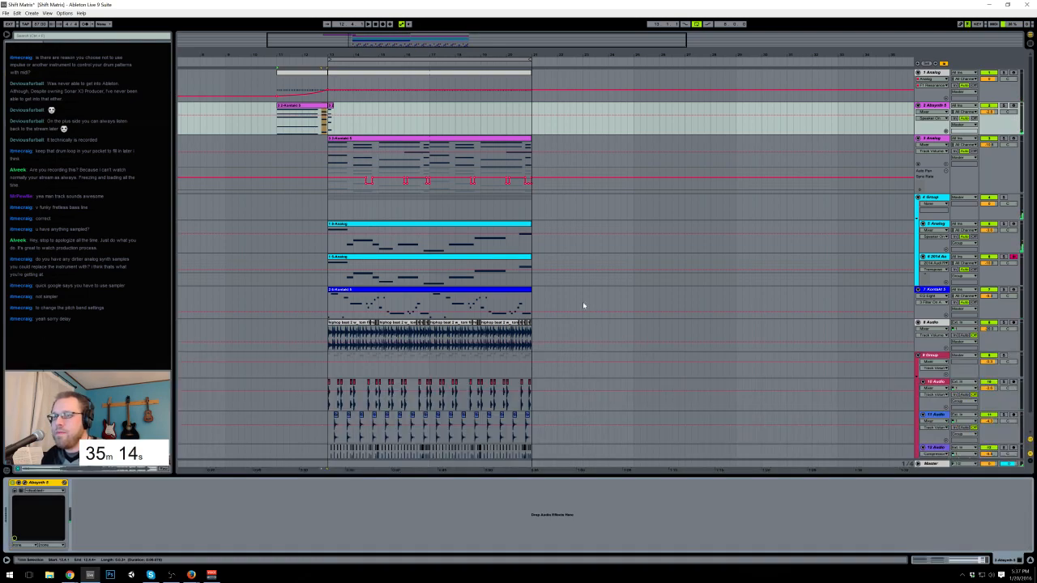
Step: Shorten the attack of the three displayed envelopes in Absynth 5 and play the intro to check the sound
{"action": "left_click", "coordinate": [311, 107]}
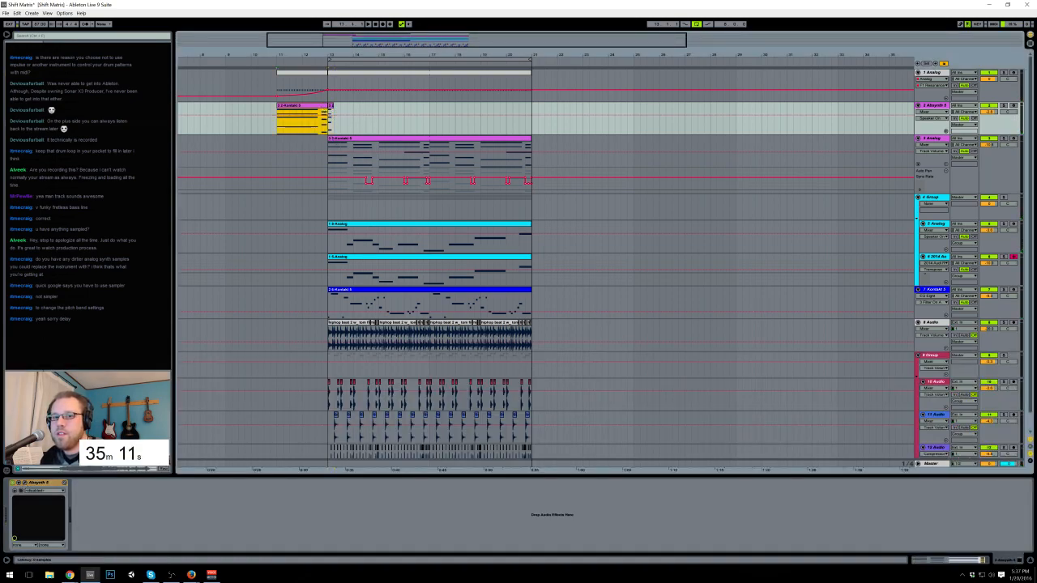
{"action": "left_click", "coordinate": [25, 483]}
{"action": "left_click", "coordinate": [516, 223]}
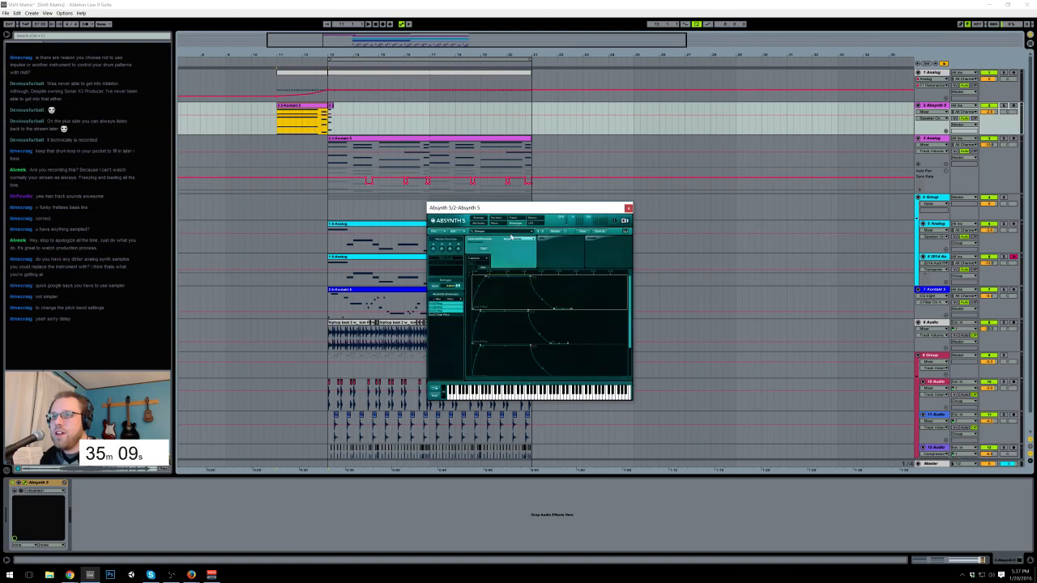
{"action": "left_click", "coordinate": [481, 278]}
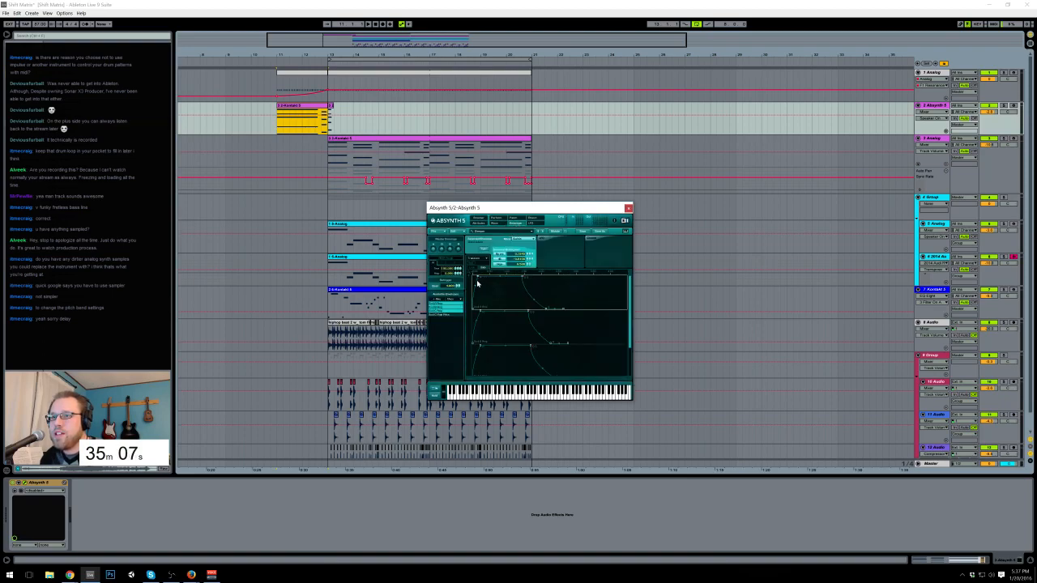
{"action": "left_click", "coordinate": [477, 313]}
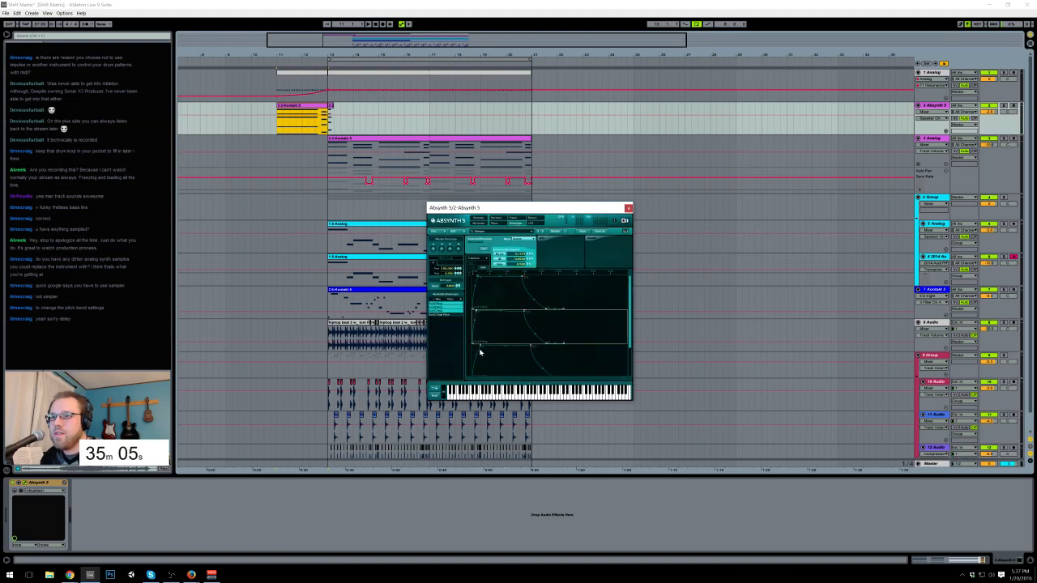
{"action": "left_click", "coordinate": [478, 349]}
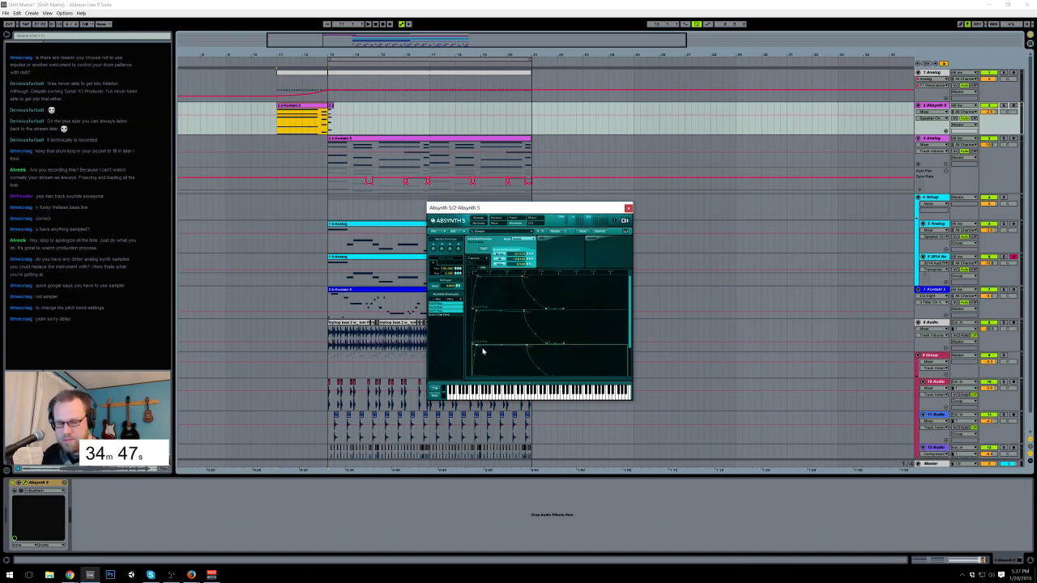
{"action": "left_click", "coordinate": [320, 128]}
{"action": "key", "text": "space"}
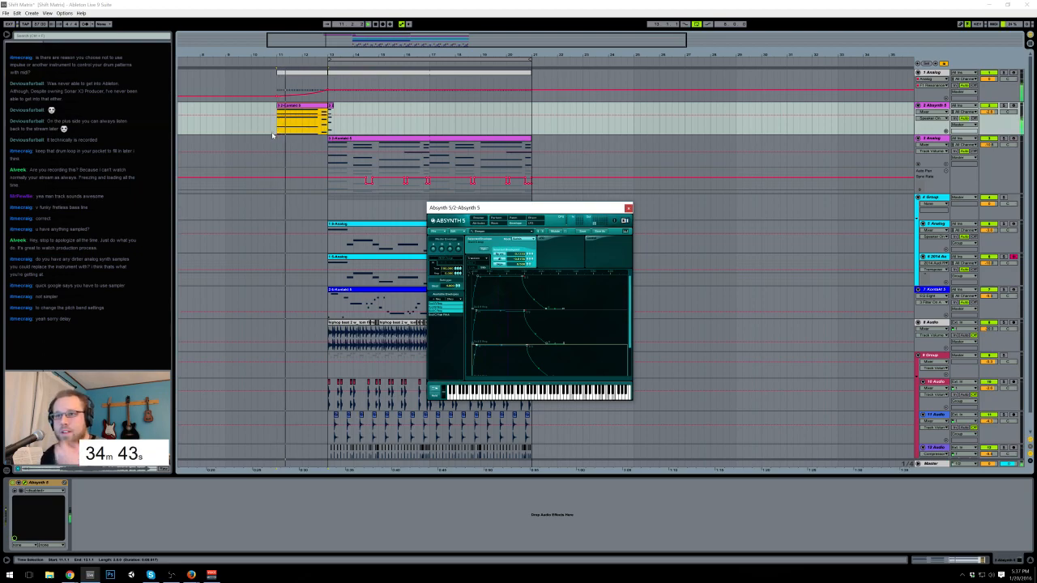
{"action": "key", "text": "space"}
Step: Add a Utility effect after Absynth 5 and arm the Absynth track
{"action": "left_click_drag", "start_coordinate": [97, 348], "coordinate": [93, 534]}
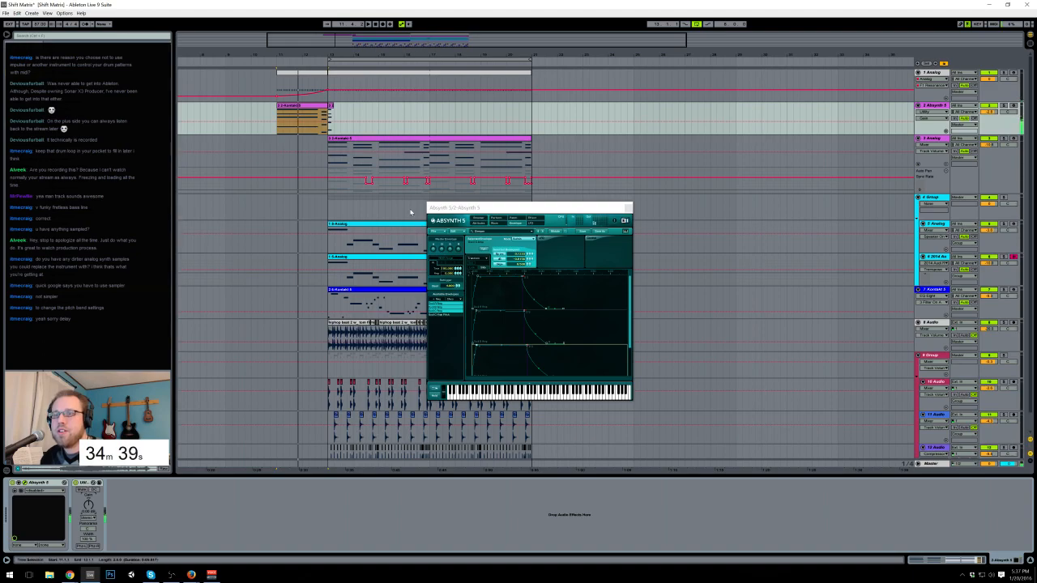
{"action": "left_click", "coordinate": [253, 123]}
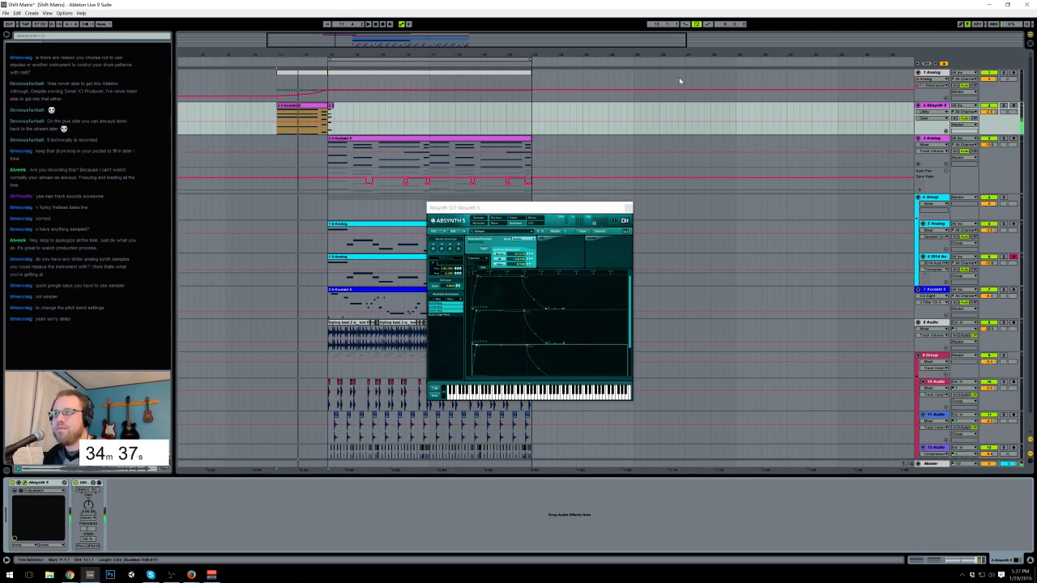
{"action": "left_click", "coordinate": [1013, 106]}
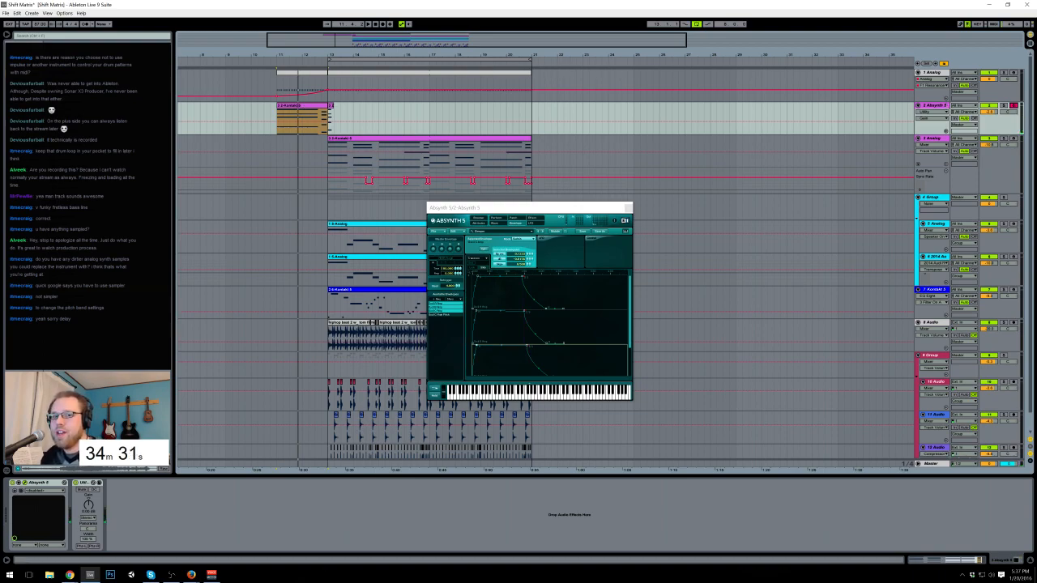
Step: Automate the Utility gain on the Absynth track to rise from a reduced level at bar 11 through bar 12, and play it
{"action": "left_click", "coordinate": [299, 268]}
{"action": "left_click", "coordinate": [312, 132]}
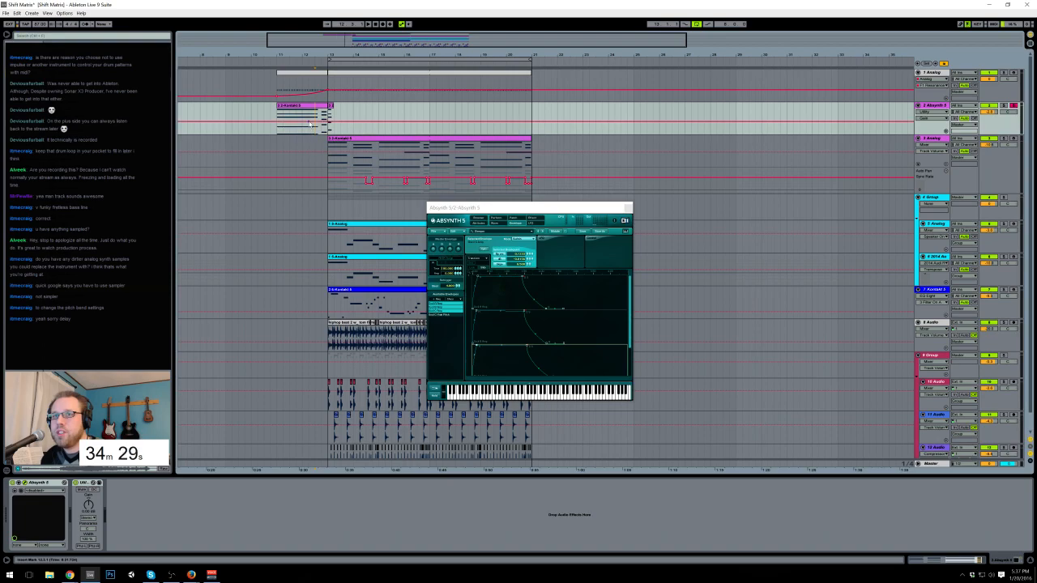
{"action": "left_click_drag", "start_coordinate": [275, 124], "coordinate": [278, 133]}
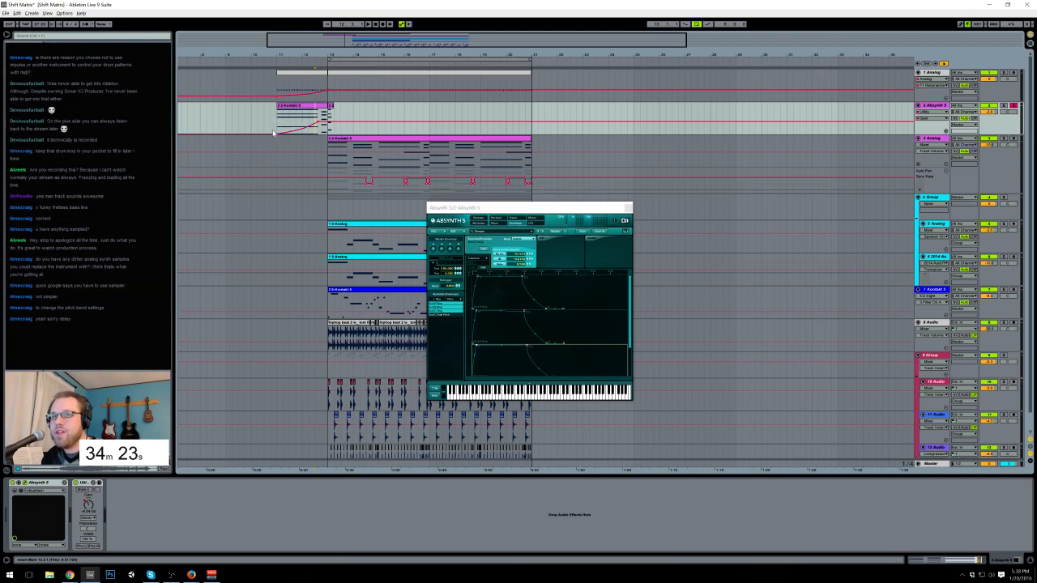
{"action": "left_click_drag", "start_coordinate": [268, 134], "coordinate": [269, 129]}
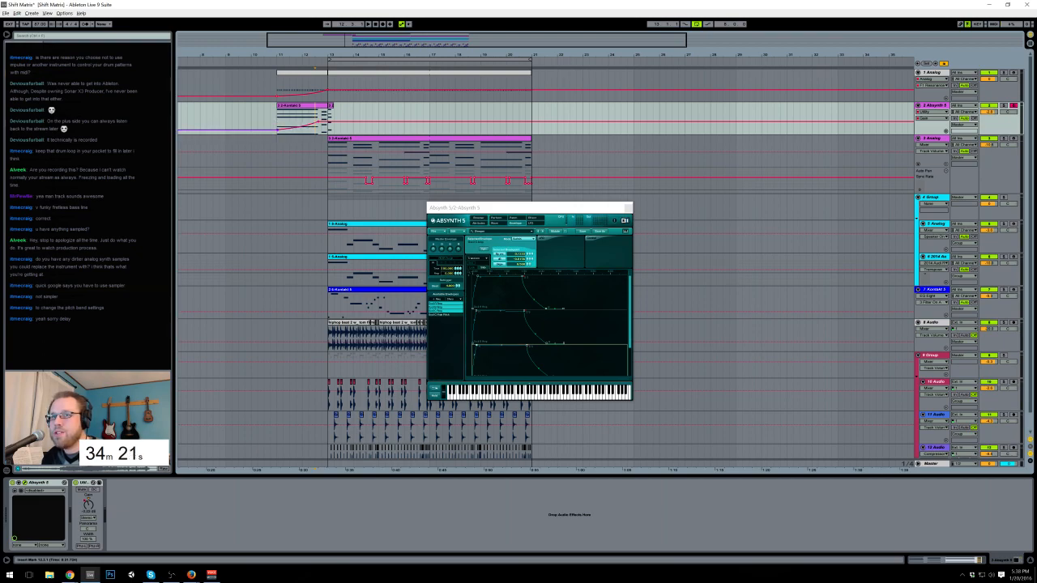
{"action": "left_click", "coordinate": [278, 123]}
{"action": "key", "text": "space"}
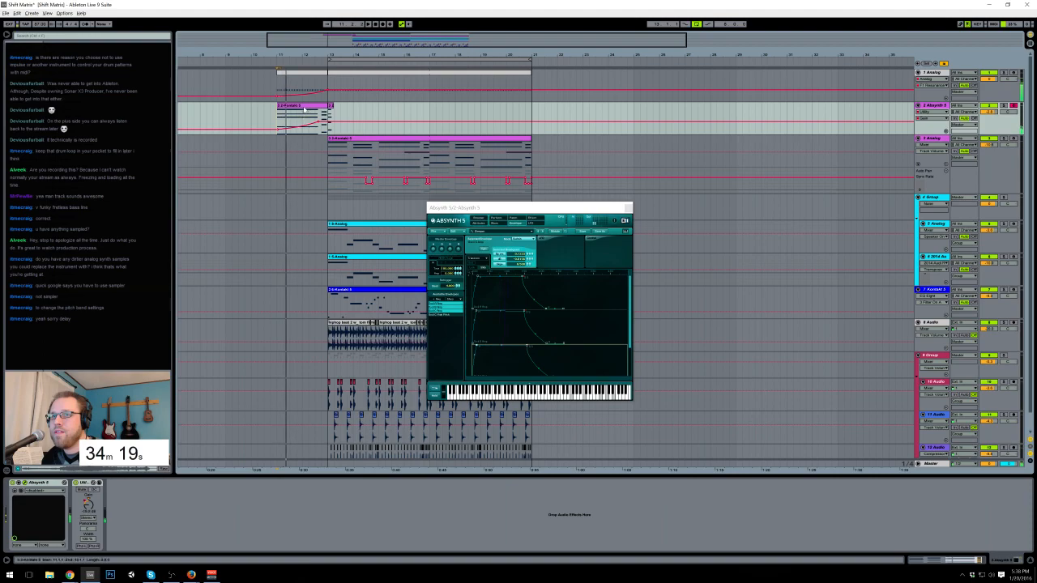
Step: Display the recorded controller envelope in the Absynth intro clip and delete its automation across the clip
{"action": "double_click", "coordinate": [304, 107]}
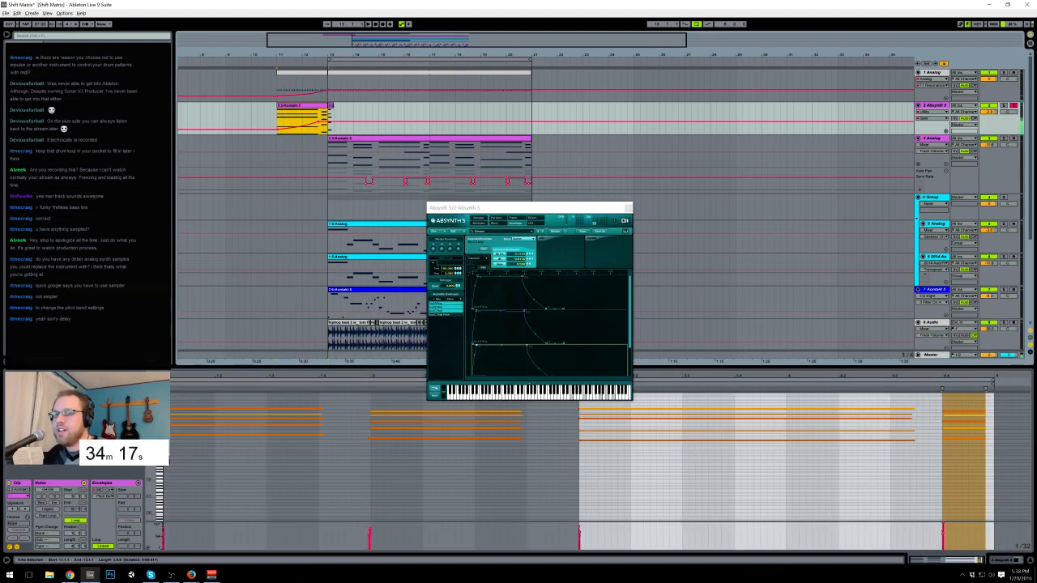
{"action": "left_click", "coordinate": [108, 496]}
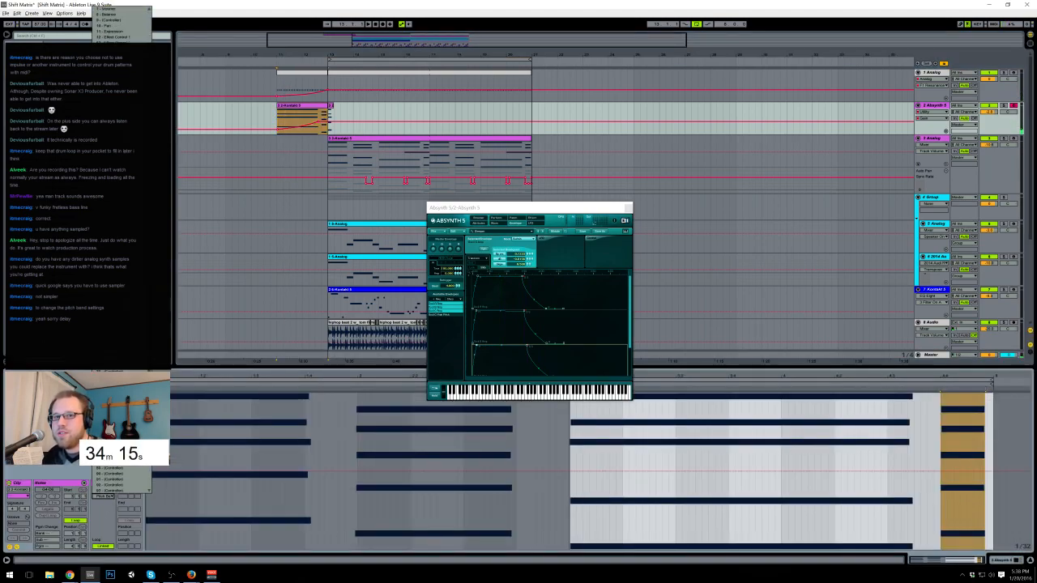
{"action": "left_click", "coordinate": [109, 361]}
{"action": "left_click_drag", "start_coordinate": [583, 464], "coordinate": [972, 463]}
{"action": "key", "text": "Delete"}
{"action": "left_click_drag", "start_coordinate": [645, 491], "coordinate": [146, 487]}
{"action": "key", "text": "Delete"}
Step: Delete the same controller envelope from the bar 13 Absynth clip, return to the device view and close the Absynth window
{"action": "left_click", "coordinate": [330, 105]}
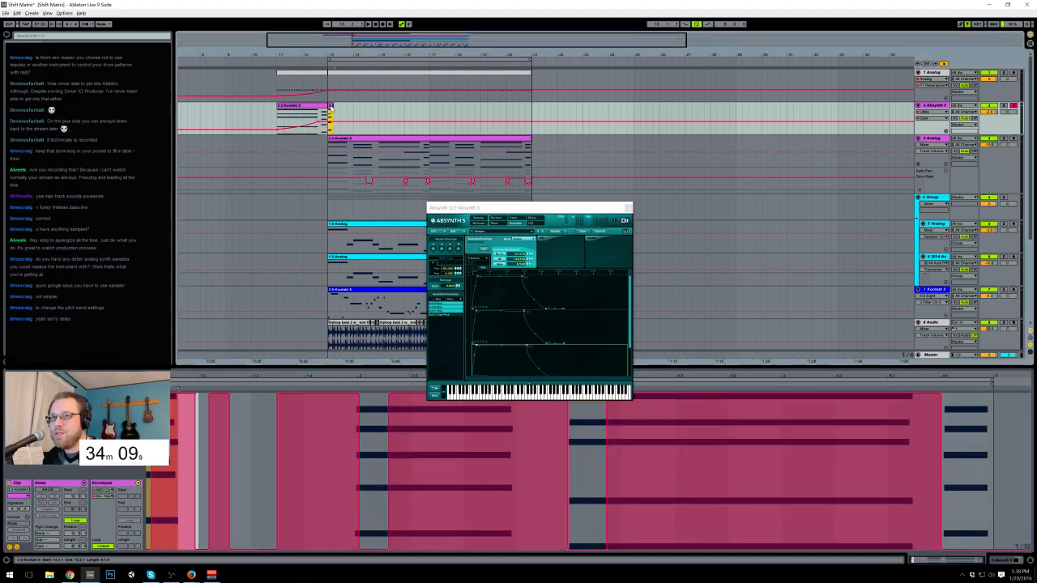
{"action": "left_click_drag", "start_coordinate": [966, 462], "coordinate": [148, 478]}
{"action": "key", "text": "Delete"}
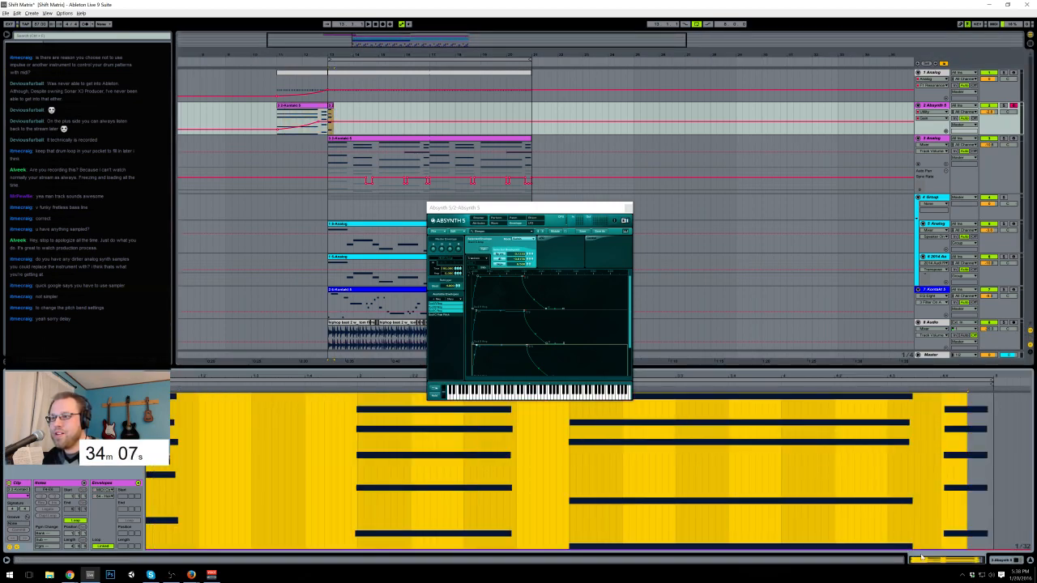
{"action": "left_click", "coordinate": [998, 561]}
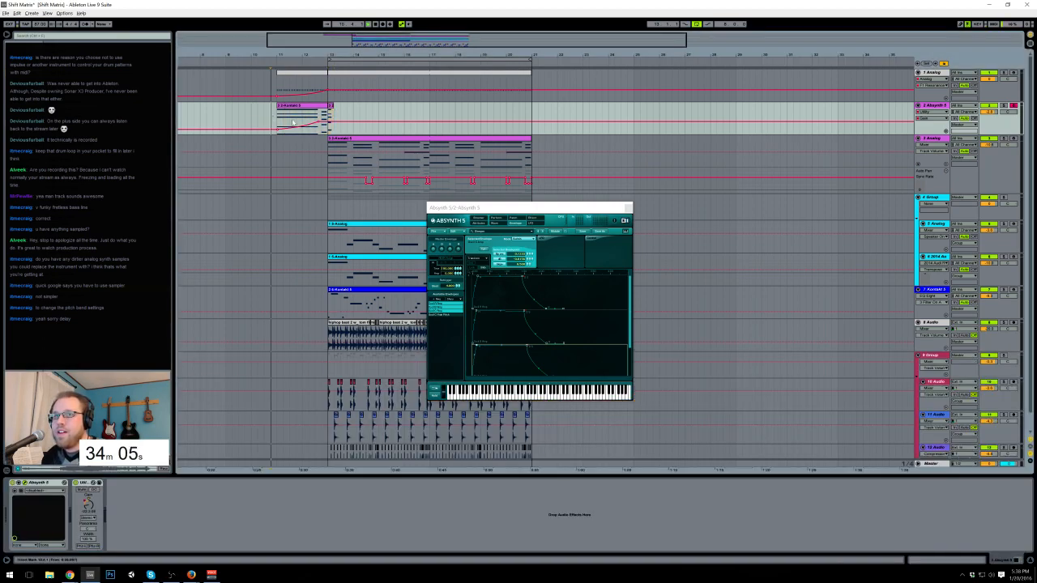
{"action": "left_click", "coordinate": [626, 207]}
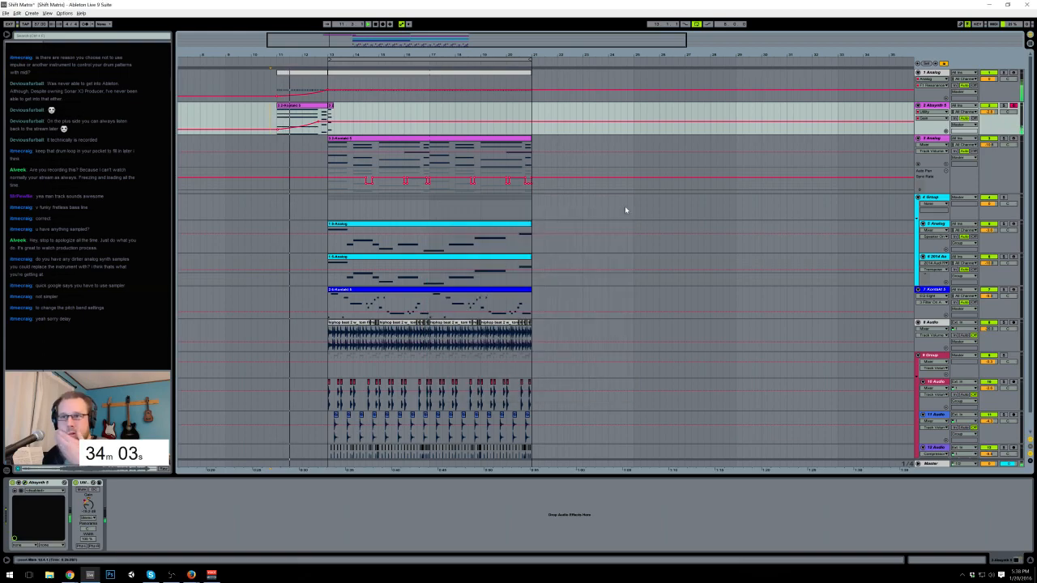
Step: Move the two Analog bass clips and the Kontakt bass clip from bar 13 to bar 21
{"action": "left_click", "coordinate": [403, 225]}
{"action": "left_click", "coordinate": [399, 290], "text": "shift"}
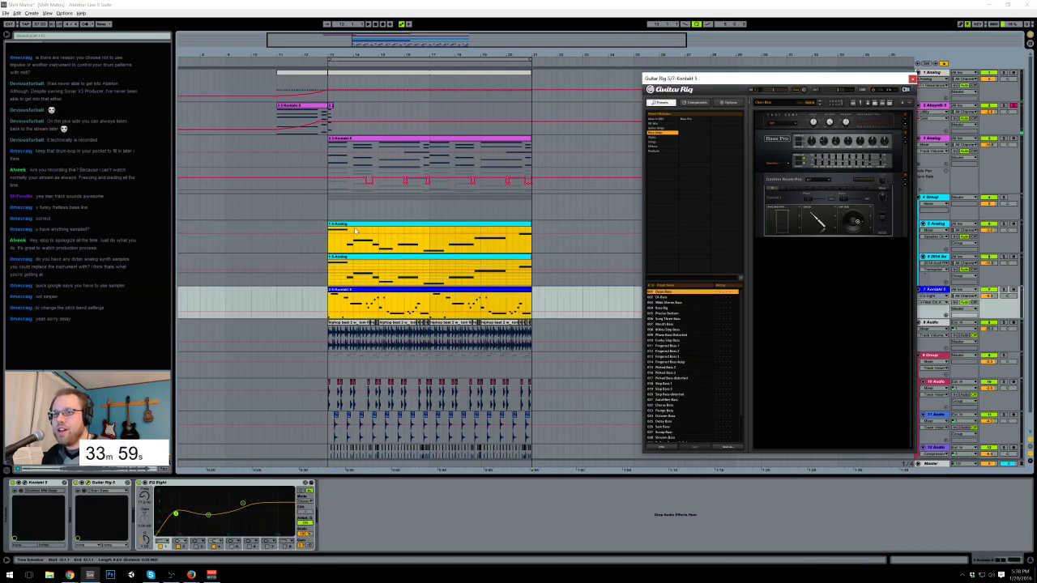
{"action": "left_click_drag", "start_coordinate": [356, 231], "coordinate": [544, 235]}
{"action": "left_click_drag", "start_coordinate": [473, 37], "coordinate": [473, 12]}
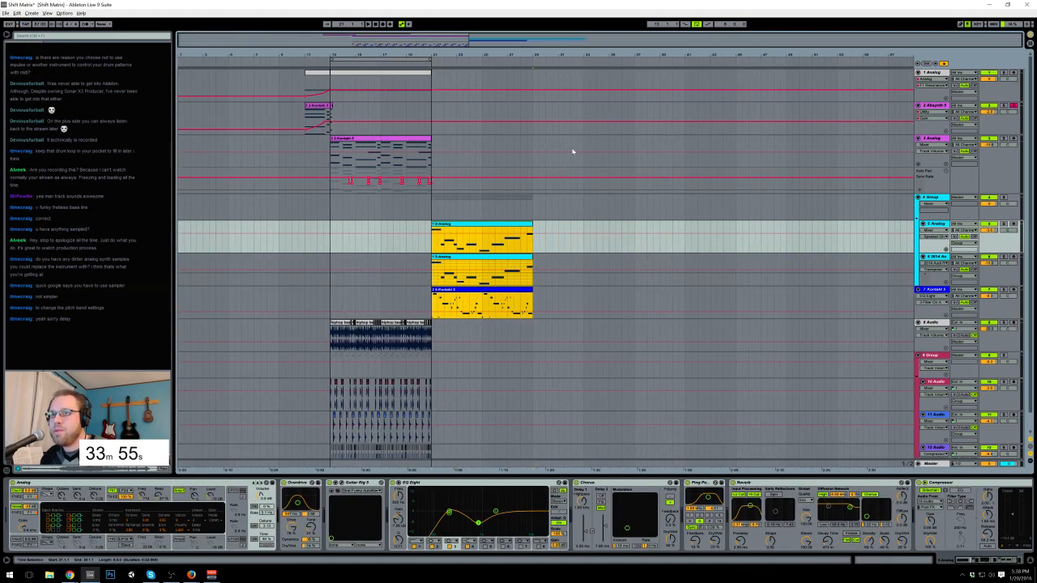
Step: Select the eight-bar section from bar 13 across the tracks and duplicate it repeatedly to fill the arrangement up to bar 61
{"action": "scroll", "coordinate": [348, 139], "scroll_direction": "down", "scroll_amount": 1}
{"action": "left_click_drag", "start_coordinate": [331, 143], "coordinate": [431, 520]}
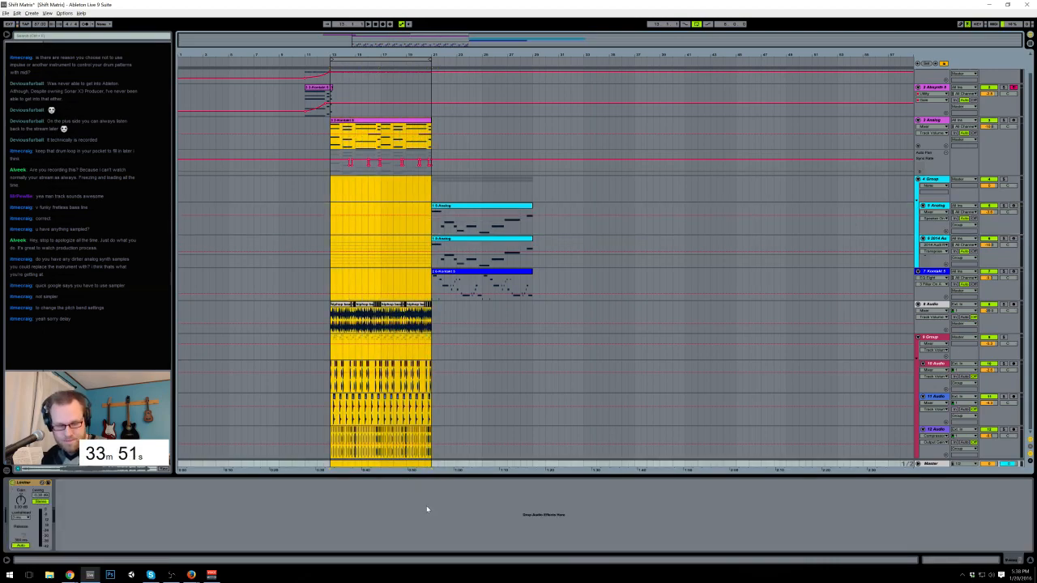
{"action": "key", "text": "ctrl+d"}
{"action": "key", "text": "ctrl+d"}
{"action": "key", "text": "ctrl+d"}
{"action": "key", "text": "ctrl+d"}
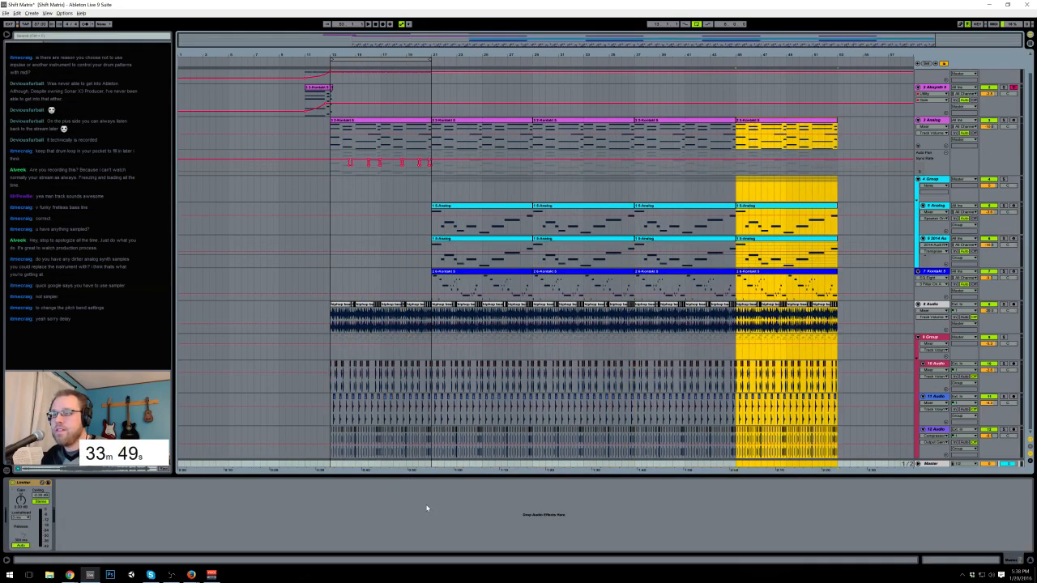
{"action": "key", "text": "ctrl+d"}
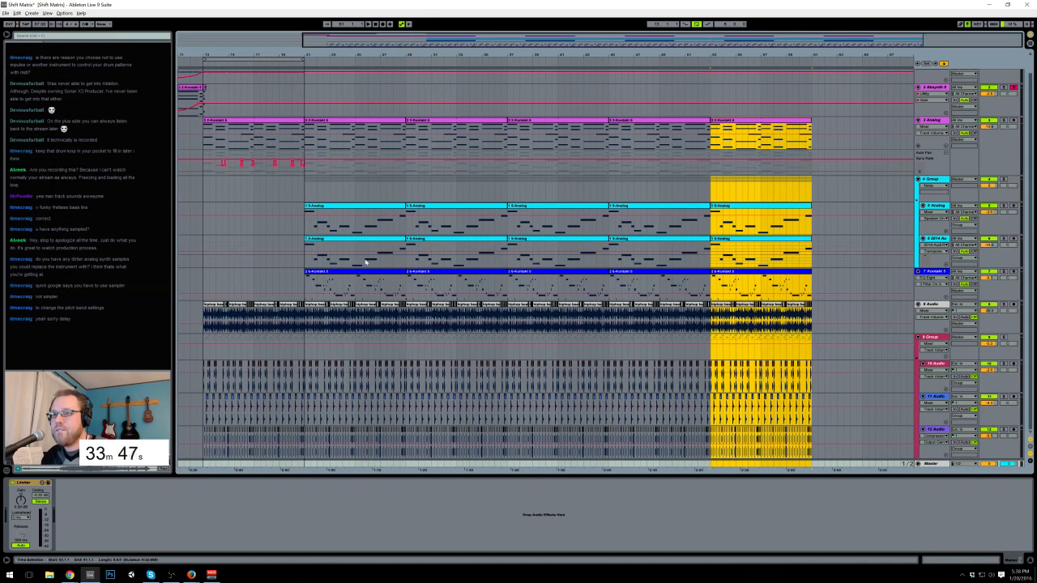
Step: Delete the grouped bass clips on both bass tracks from bar 21 to 37 and from bar 45 to 61
{"action": "left_click", "coordinate": [388, 212]}
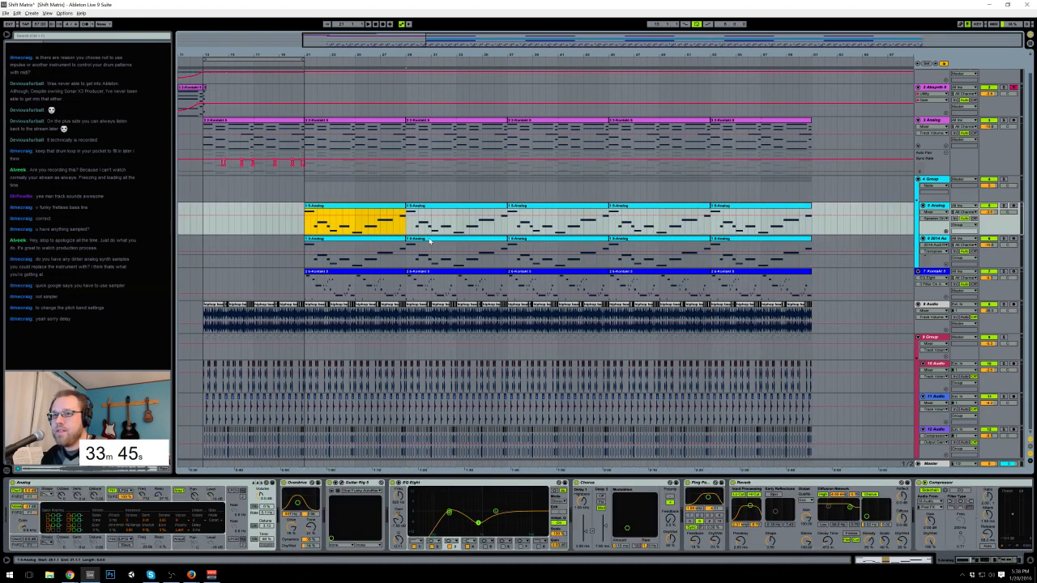
{"action": "left_click", "coordinate": [430, 240], "text": "shift"}
{"action": "key", "text": "Delete"}
{"action": "left_click", "coordinate": [643, 209]}
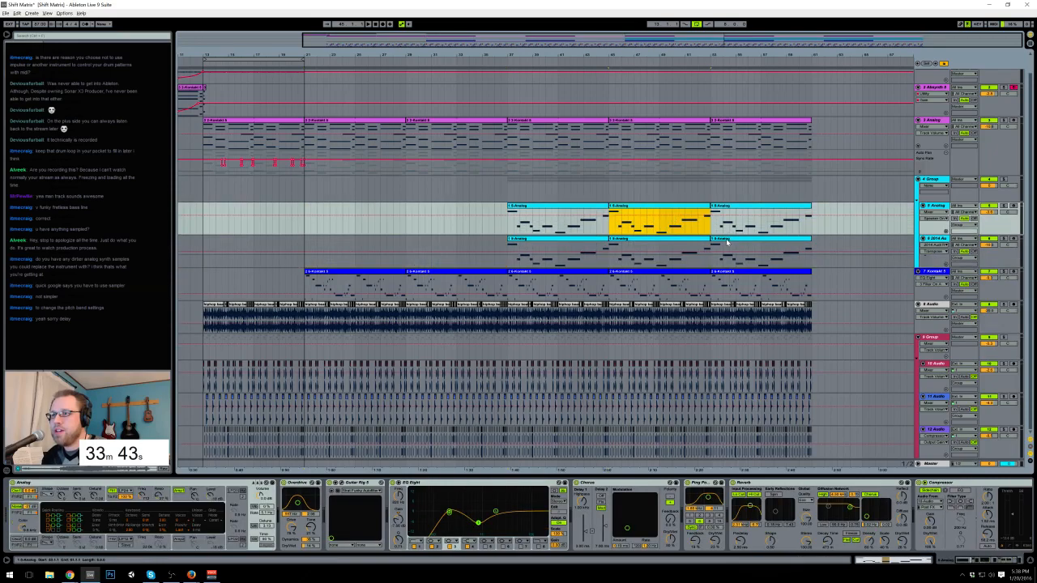
{"action": "left_click", "coordinate": [726, 242], "text": "shift"}
{"action": "key", "text": "Delete"}
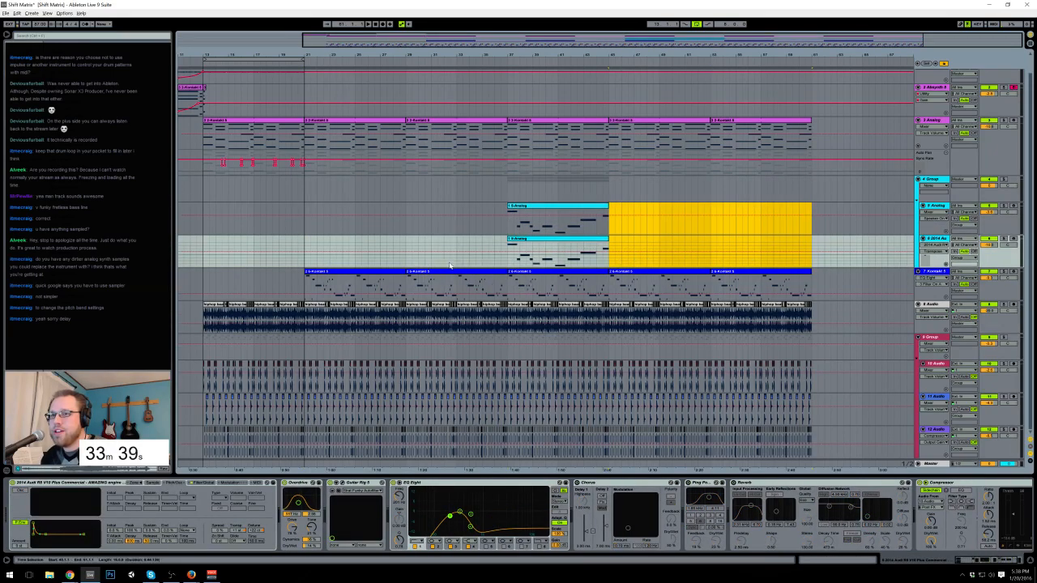
Step: Move the remaining pair of grouped bass clips from bar 37 to bar 29
{"action": "left_click", "coordinate": [535, 207]}
{"action": "left_click", "coordinate": [535, 240], "text": "shift"}
{"action": "left_click_drag", "start_coordinate": [542, 208], "coordinate": [442, 209]}
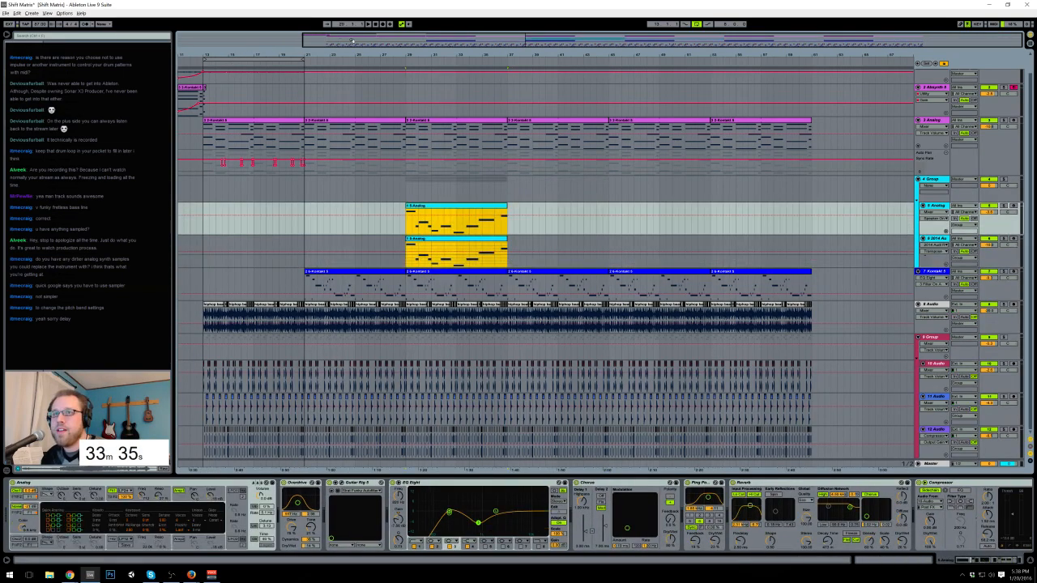
Step: Shift all chord, Kontakt bass and drum material from bar 37 onward one bar later to leave a one-bar gap
{"action": "left_click_drag", "start_coordinate": [407, 45], "coordinate": [298, 44]}
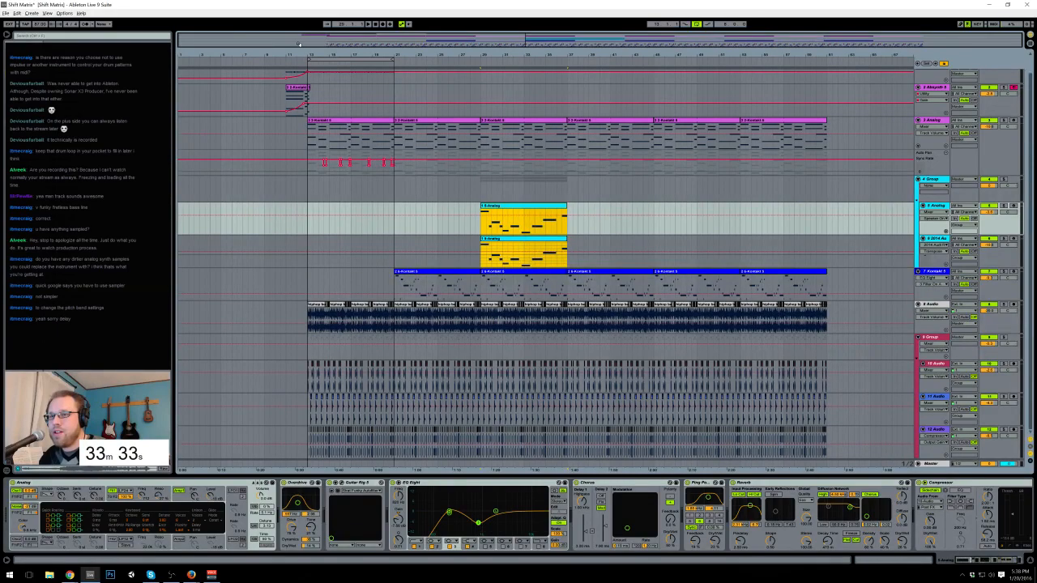
{"action": "left_click_drag", "start_coordinate": [569, 143], "coordinate": [826, 460]}
{"action": "mouse_move", "coordinate": [580, 123]}
{"action": "left_mouse_down"}
{"action": "mouse_move", "coordinate": [591, 125]}
{"action": "mouse_move", "coordinate": [568, 136]}
{"action": "left_mouse_up"}
Step: Extend the 5 Analog bass clip one bar into the gap and lengthen its last note to the clip's end
{"action": "left_click_drag", "start_coordinate": [567, 206], "coordinate": [579, 206]}
{"action": "double_click", "coordinate": [558, 206]}
{"action": "left_click", "coordinate": [608, 421]}
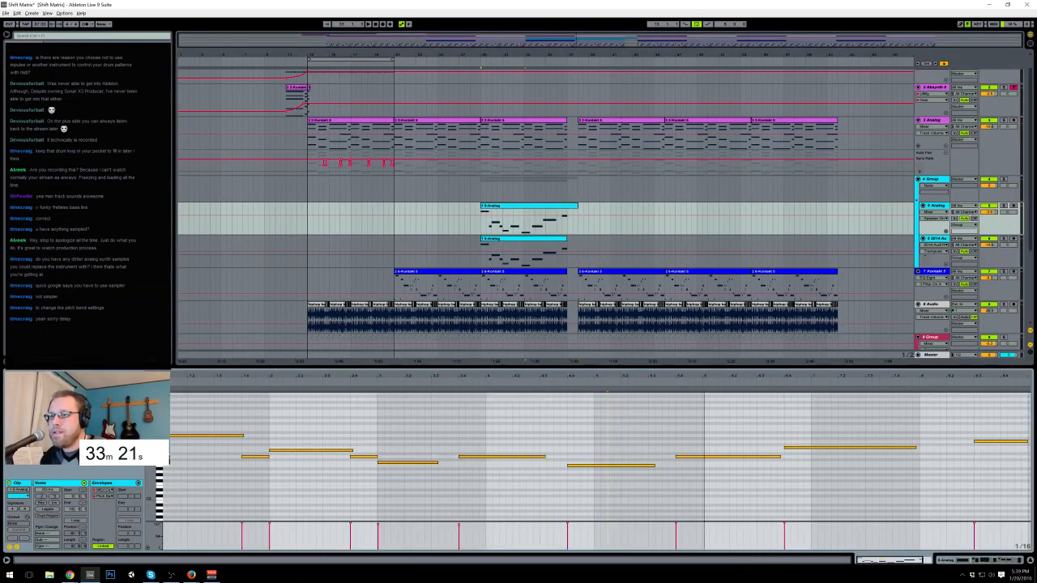
{"action": "left_click_drag", "start_coordinate": [702, 376], "coordinate": [703, 356]}
{"action": "left_click_drag", "start_coordinate": [934, 442], "coordinate": [1024, 444]}
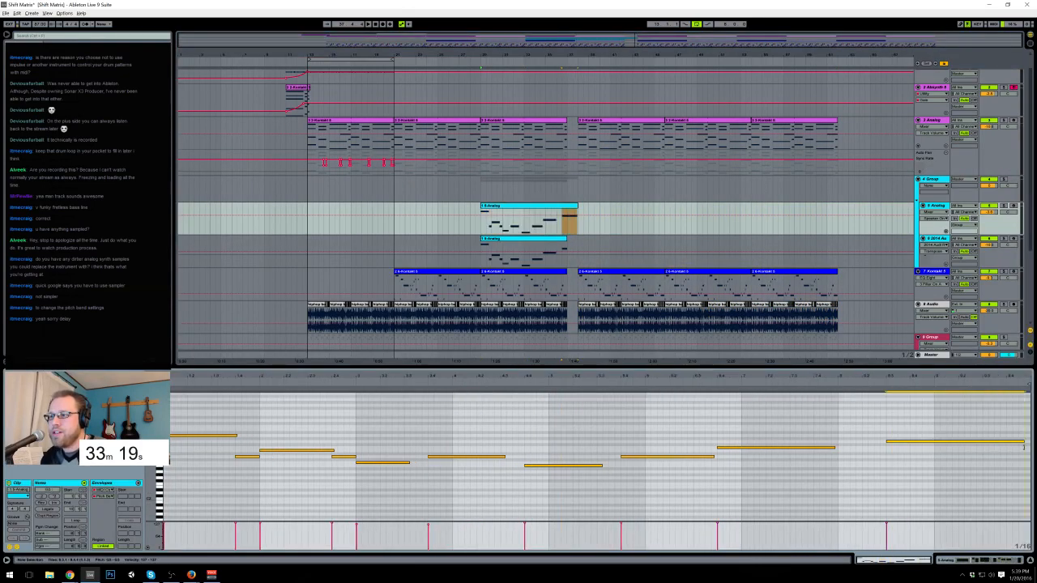
Step: Continue the 1 Analog track's clip to bar 37, keep a separate one-bar clip for the gap, and duplicate the bar 13–37 section after it
{"action": "left_click", "coordinate": [1003, 558]}
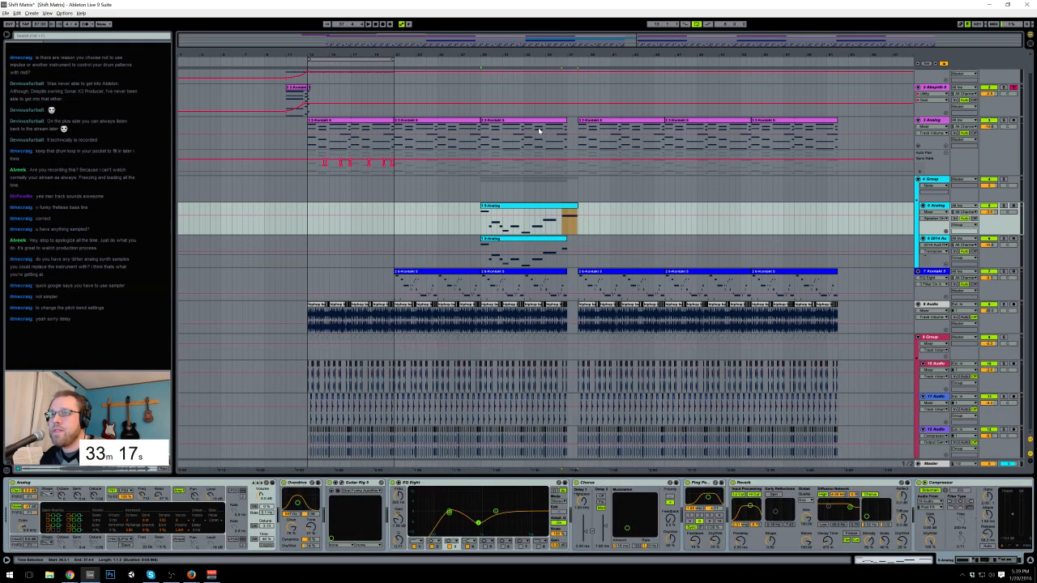
{"action": "scroll", "coordinate": [570, 76], "scroll_direction": "up", "scroll_amount": 1}
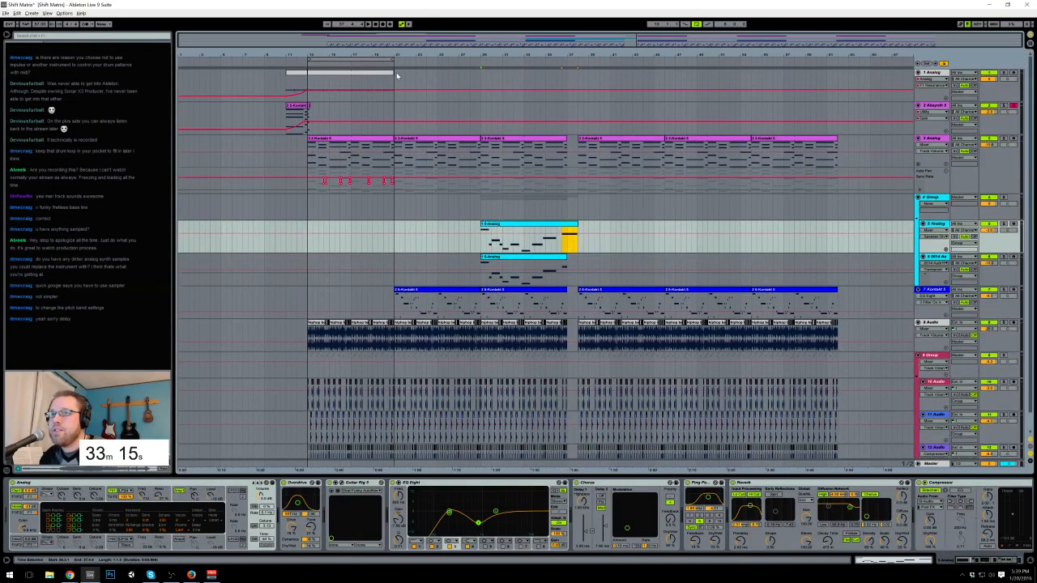
{"action": "left_click_drag", "start_coordinate": [307, 84], "coordinate": [581, 84]}
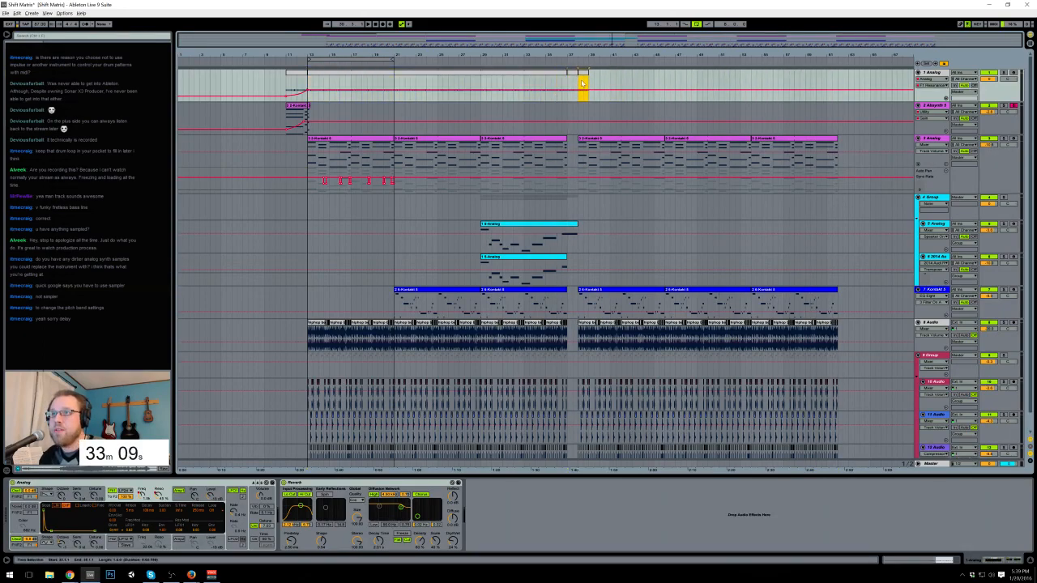
{"action": "left_click_drag", "start_coordinate": [654, 76], "coordinate": [632, 81]}
{"action": "left_click", "coordinate": [560, 78]}
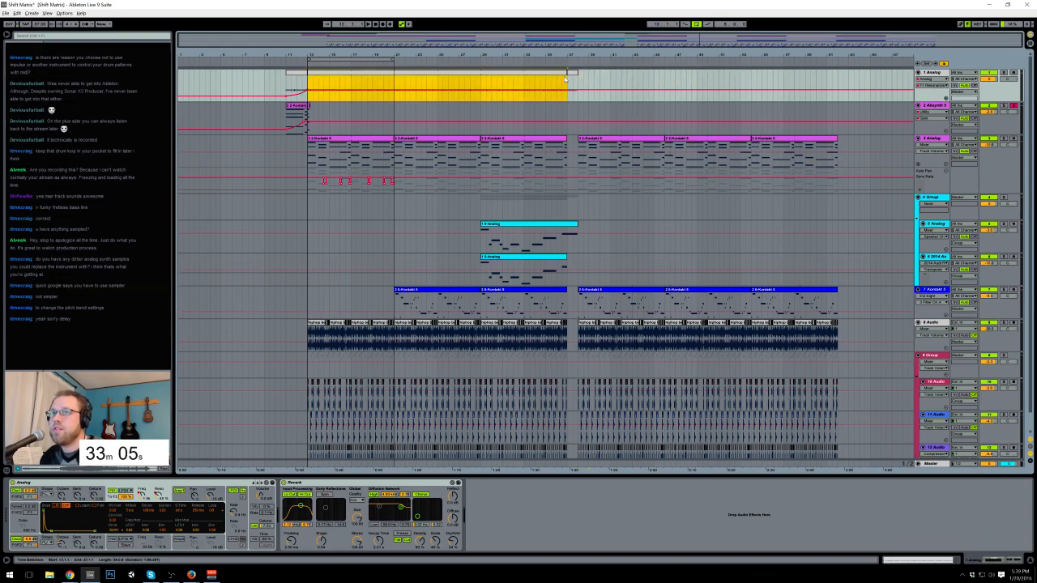
{"action": "key", "text": "ctrl+d"}
Step: Shape the 1 Analog automation to rise from bar 25 to a peak at bar 29, dip to bar 37 and recover by bar 38
{"action": "left_click", "coordinate": [525, 103]}
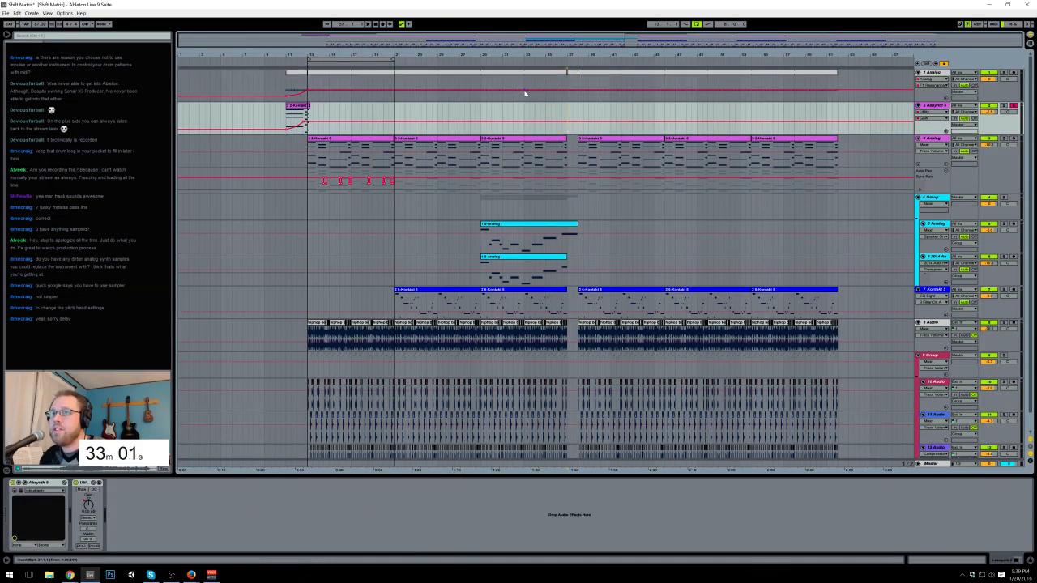
{"action": "left_click", "coordinate": [563, 96]}
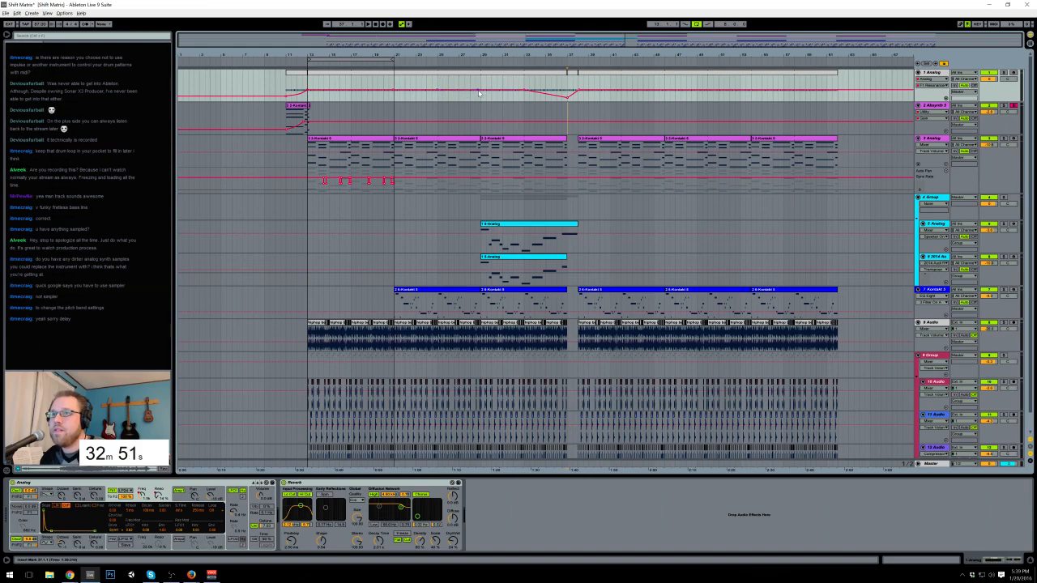
{"action": "left_click_drag", "start_coordinate": [481, 91], "coordinate": [482, 84]}
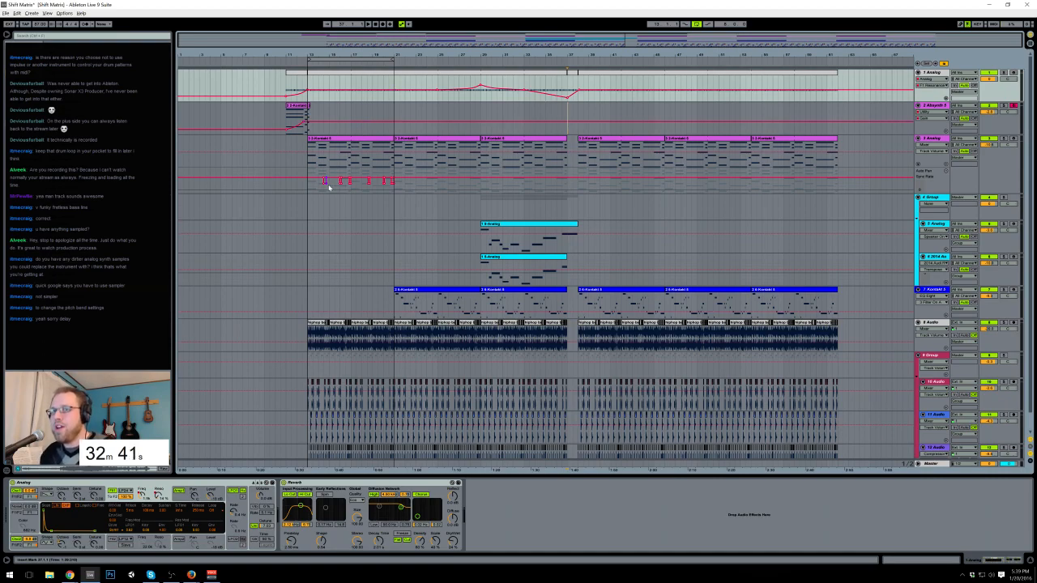
Step: Repeat the 3 Analog track's automation pattern from bars 13–21 across to bar 62, skipping the one-bar gap at bar 37
{"action": "left_click_drag", "start_coordinate": [308, 186], "coordinate": [393, 185]}
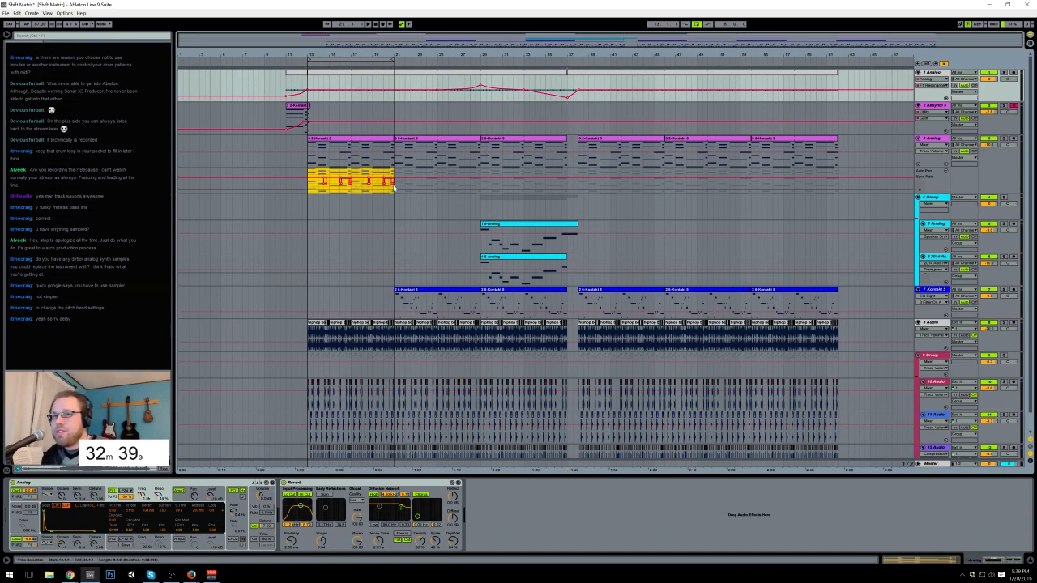
{"action": "key", "text": "ctrl+d"}
{"action": "key", "text": "ctrl+d"}
{"action": "key", "text": "ctrl+d"}
{"action": "key", "text": "ctrl+d"}
{"action": "key", "text": "ctrl+z"}
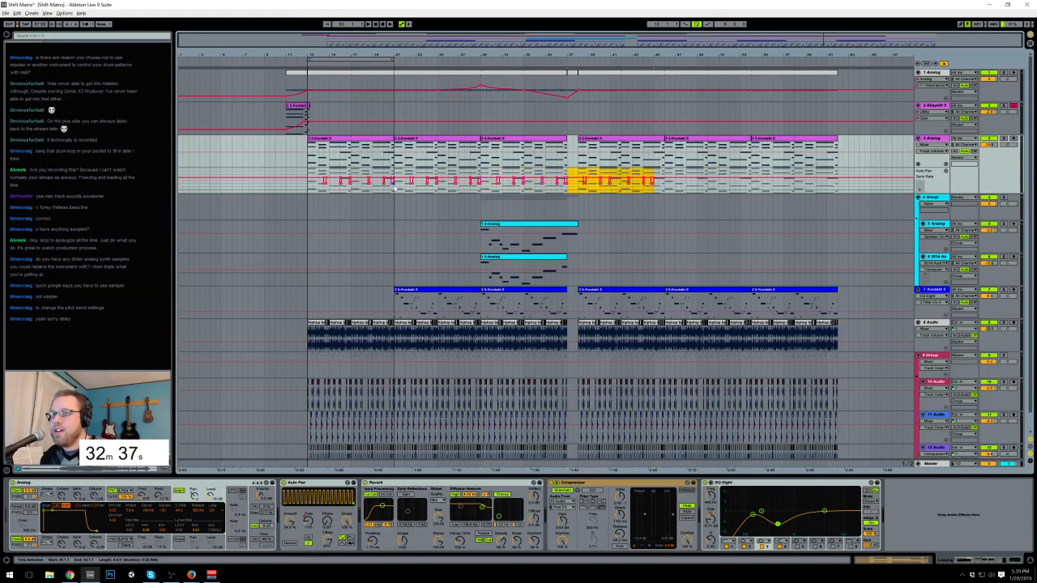
{"action": "key", "text": "ctrl+z"}
{"action": "key", "text": "ctrl+d"}
{"action": "key", "text": "ctrl+d"}
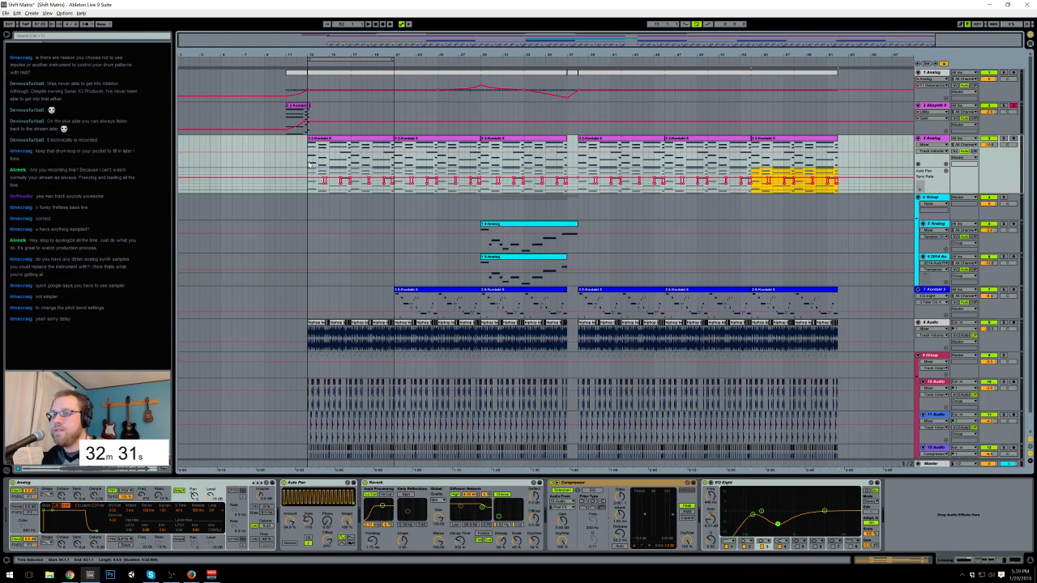
Step: Copy the extended 5 Analog bass clip over the clip on the 2014 Audi bass track and play the arrangement from bar 29
{"action": "left_click_drag", "start_coordinate": [558, 225], "coordinate": [559, 258]}
{"action": "key", "text": "space"}
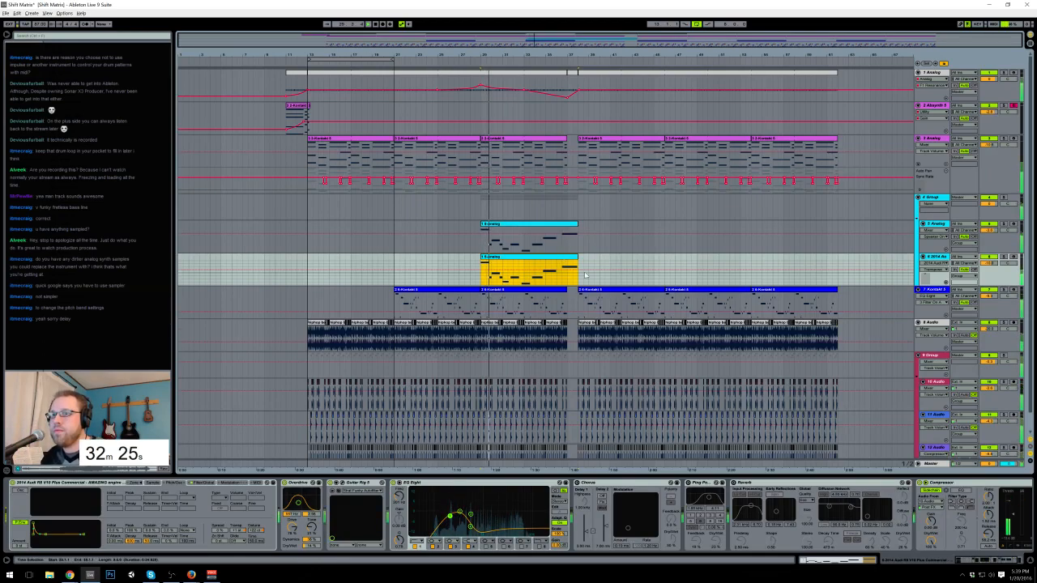
{"action": "scroll", "coordinate": [579, 162], "scroll_direction": "down", "scroll_amount": 1}
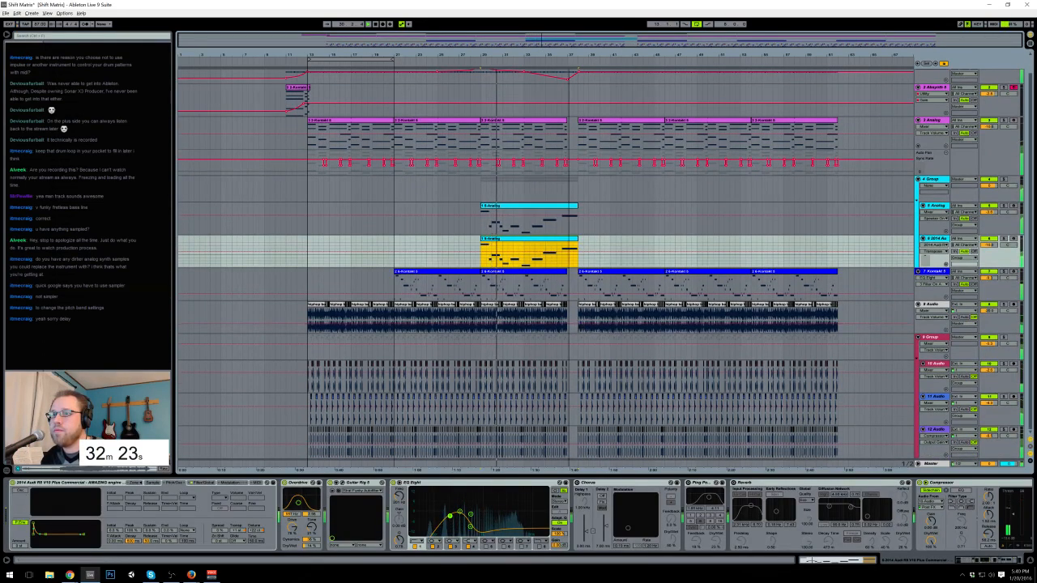
{"action": "left_click_drag", "start_coordinate": [595, 58], "coordinate": [619, 138]}
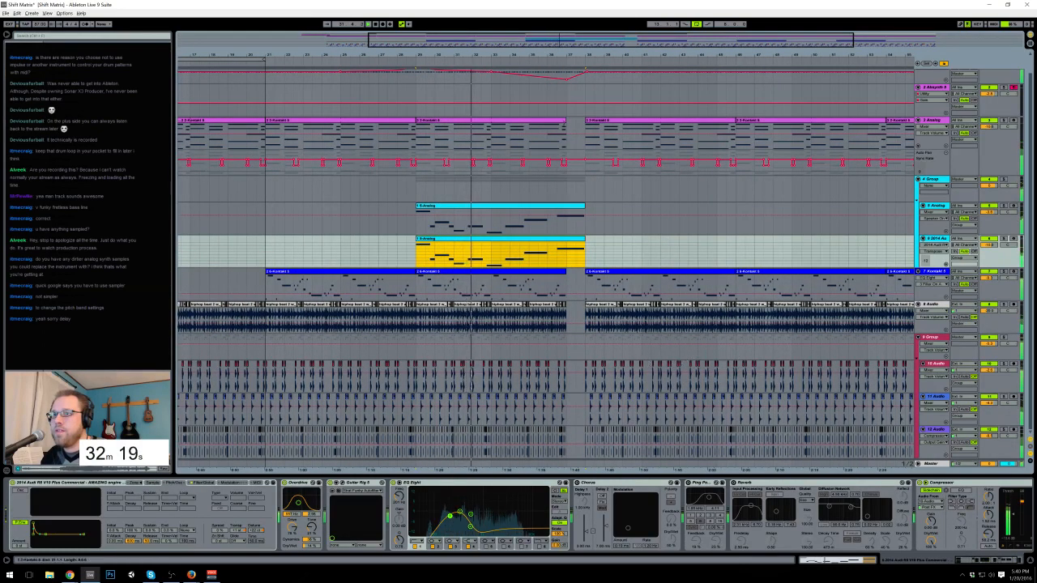
{"action": "scroll", "coordinate": [594, 154], "scroll_direction": "up", "scroll_amount": 1}
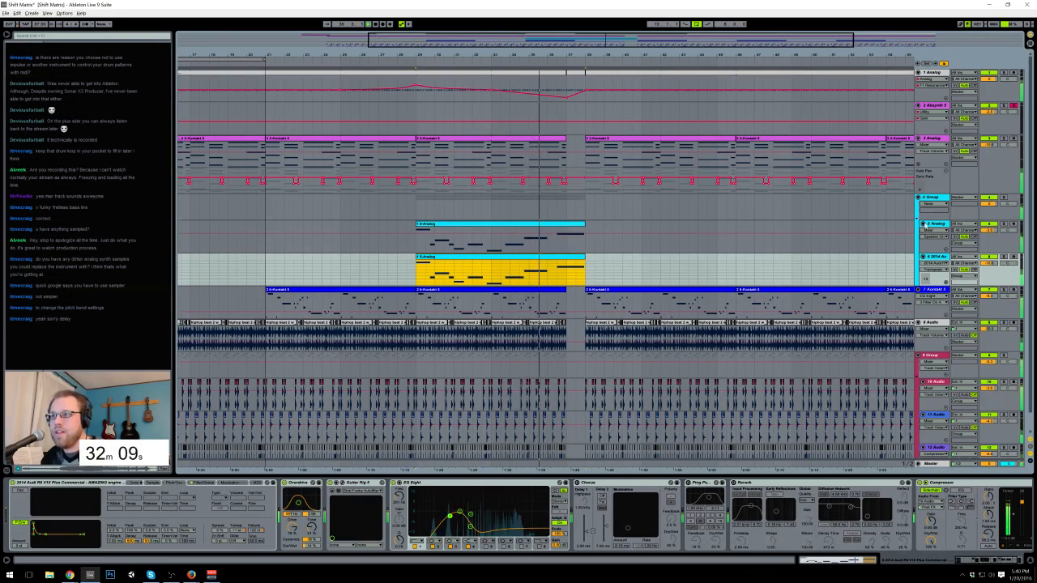
Step: Extend the 7 Kontakt 5 bass clip from bar 37 to 38 and split off that bar as its own clip
{"action": "left_click", "coordinate": [936, 223]}
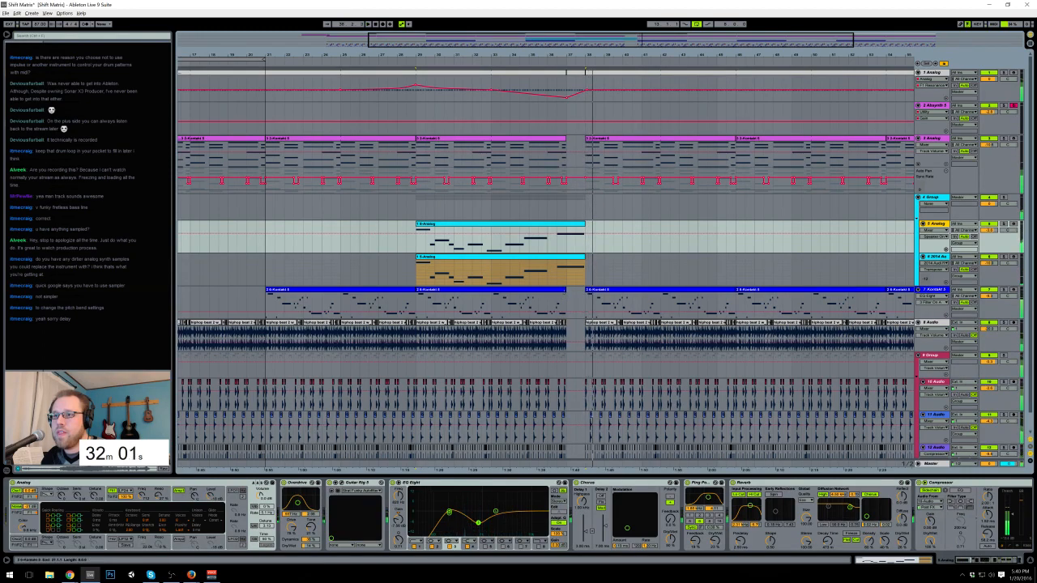
{"action": "key", "text": "Down"}
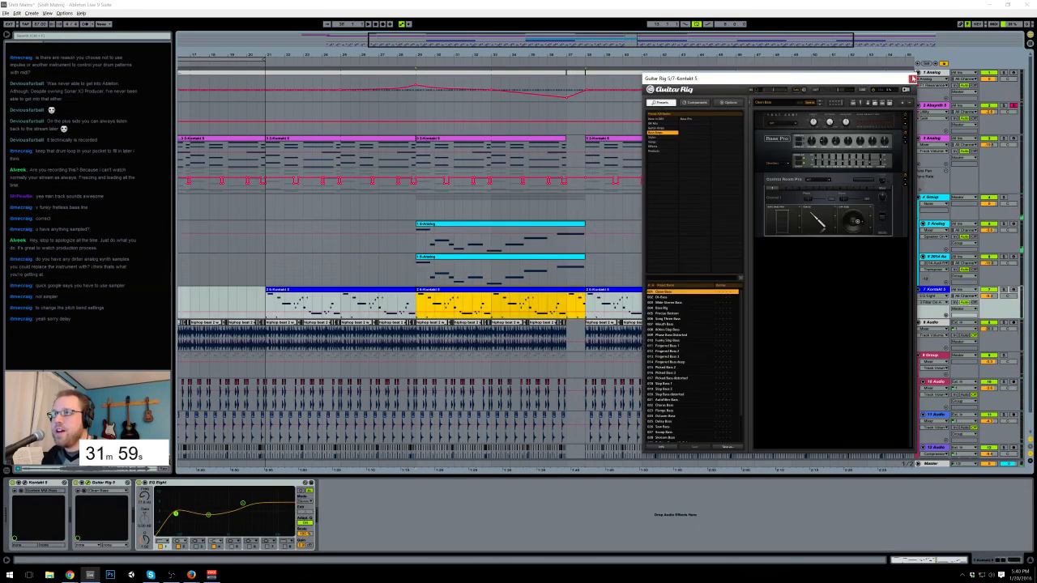
{"action": "left_click_drag", "start_coordinate": [881, 80], "coordinate": [935, 74]}
{"action": "double_click", "coordinate": [571, 292]}
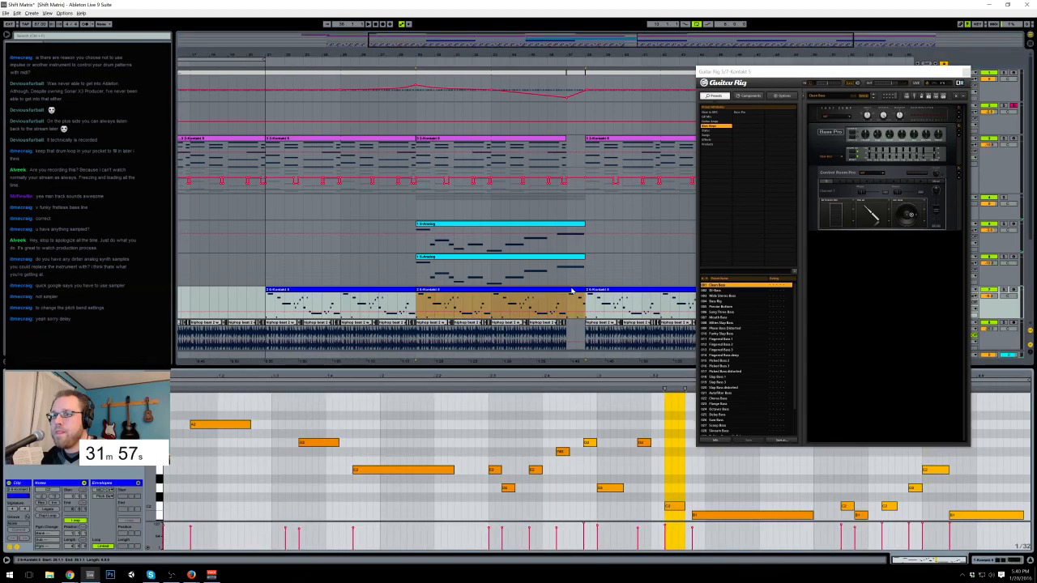
{"action": "left_click", "coordinate": [578, 300]}
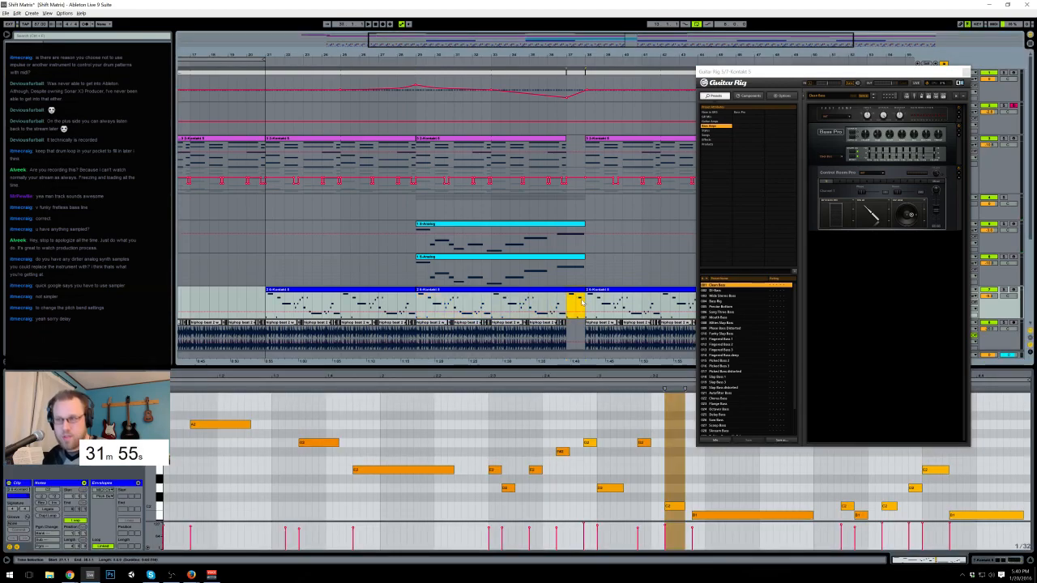
{"action": "key", "text": "ctrl+e"}
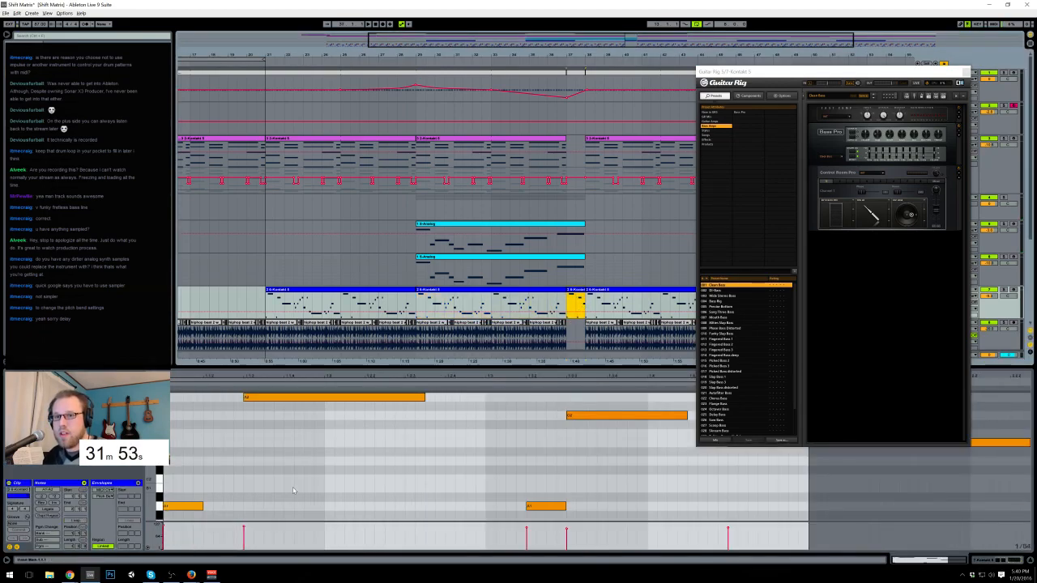
Step: Stretch the first low note of the one-bar Kontakt clip almost to the clip's end and delete the notes sounding over it
{"action": "left_click", "coordinate": [294, 454]}
{"action": "left_click", "coordinate": [194, 507]}
{"action": "left_click_drag", "start_coordinate": [203, 506], "coordinate": [717, 507]}
{"action": "left_click_drag", "start_coordinate": [757, 534], "coordinate": [768, 519]}
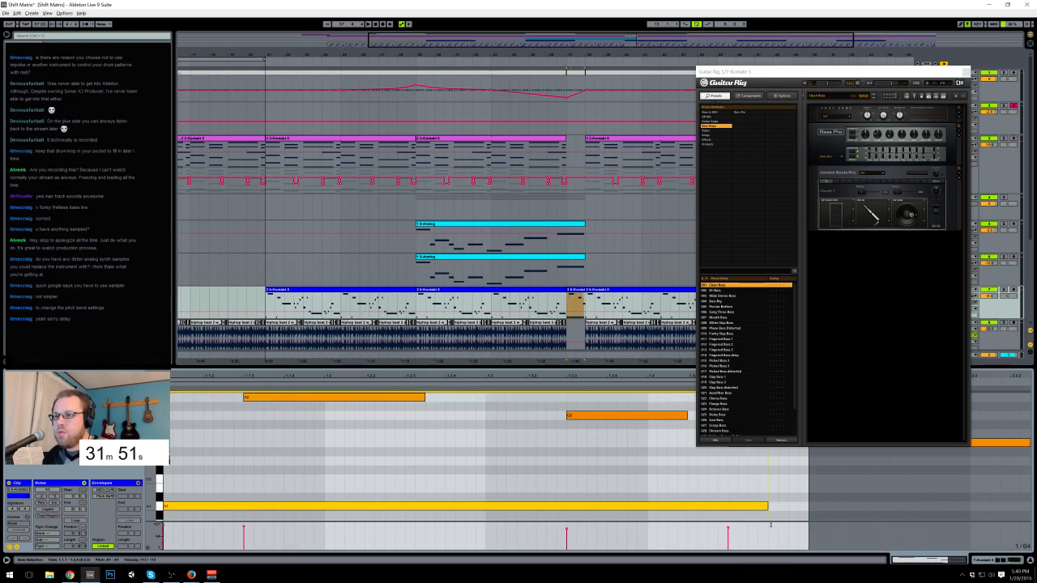
{"action": "left_click", "coordinate": [273, 364]}
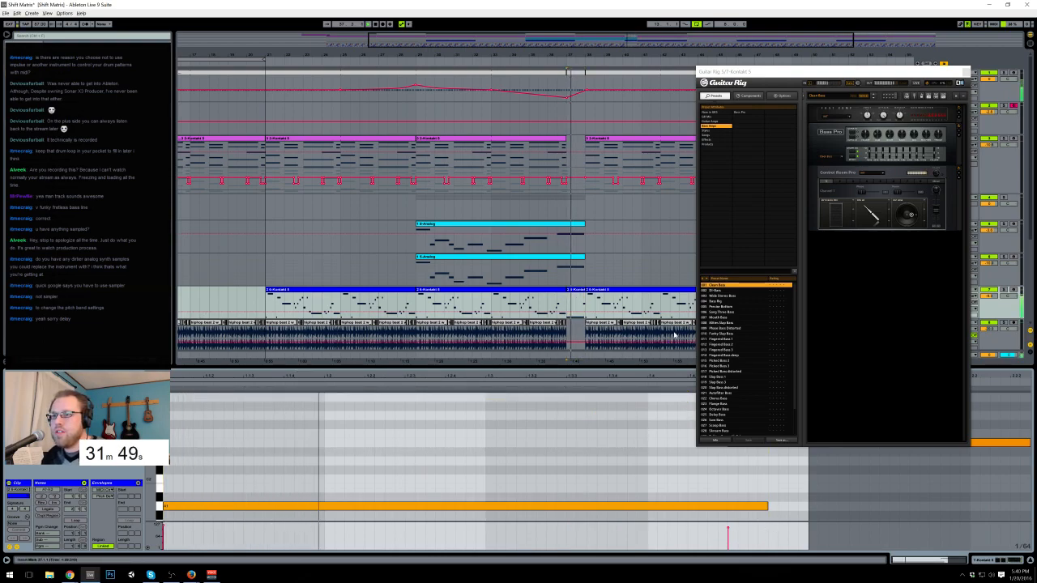
Step: Play the one-bar break into bar 38, keeping the Guitar Rig window clear of the arrangement
{"action": "left_click_drag", "start_coordinate": [876, 75], "coordinate": [964, 57]}
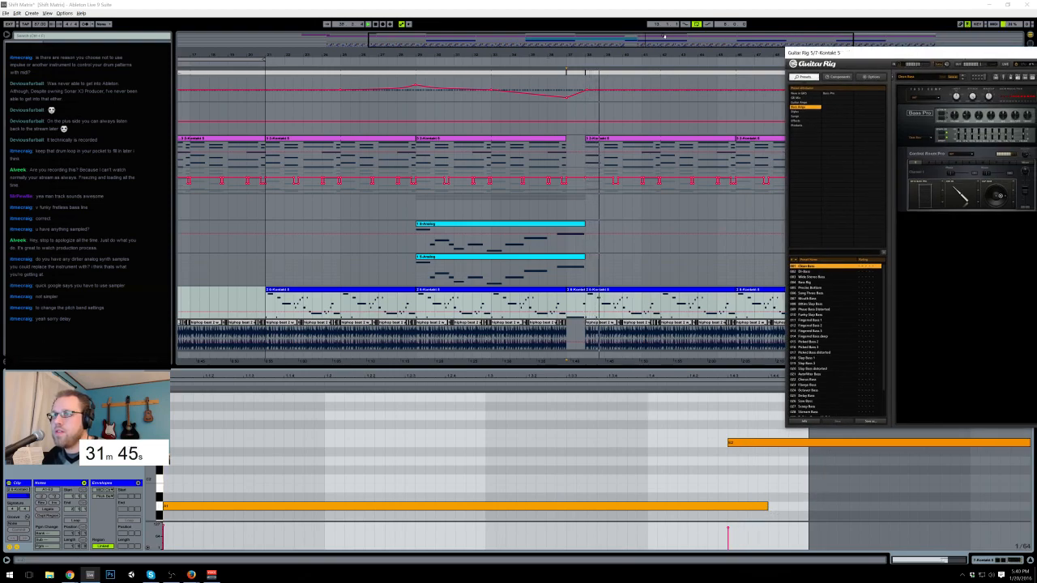
{"action": "left_click", "coordinate": [646, 44]}
{"action": "left_click_drag", "start_coordinate": [929, 61], "coordinate": [161, 65]}
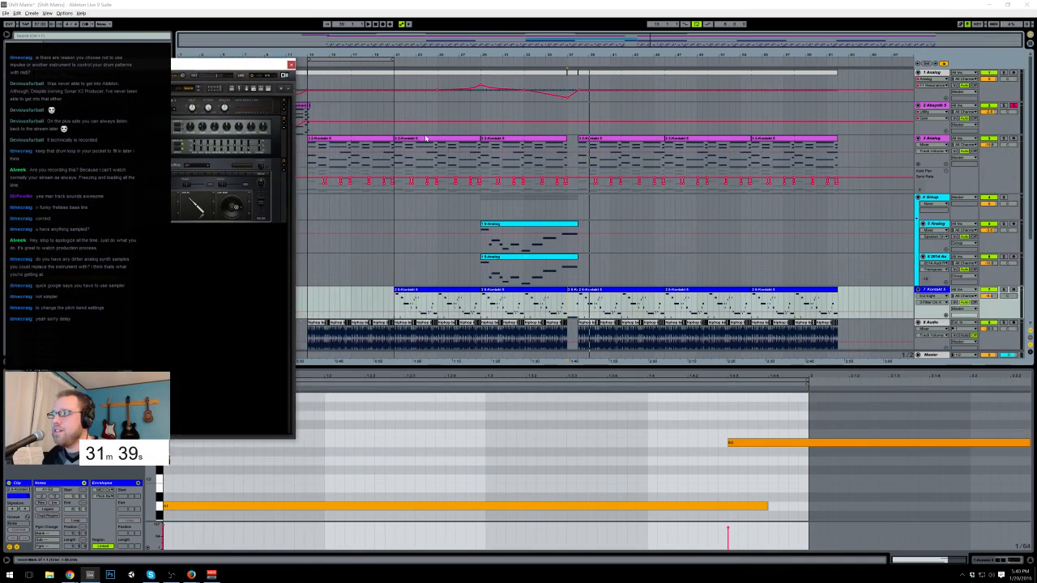
Step: Lower the sustain of the Analog synth's envelope on the 5 Analog bass track while playing from bar 29
{"action": "left_click", "coordinate": [935, 257]}
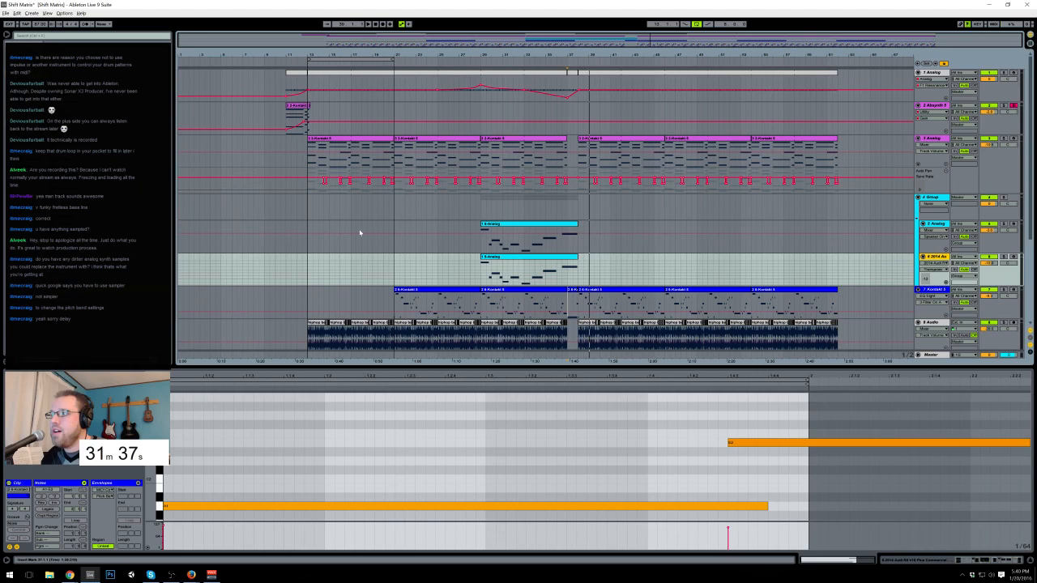
{"action": "left_click", "coordinate": [483, 245]}
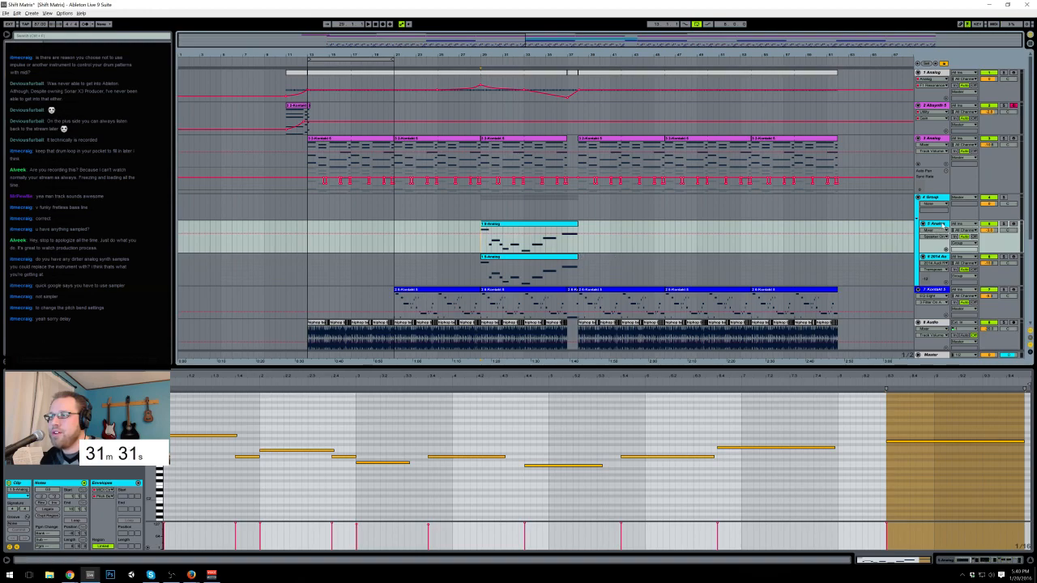
{"action": "left_click", "coordinate": [1002, 566]}
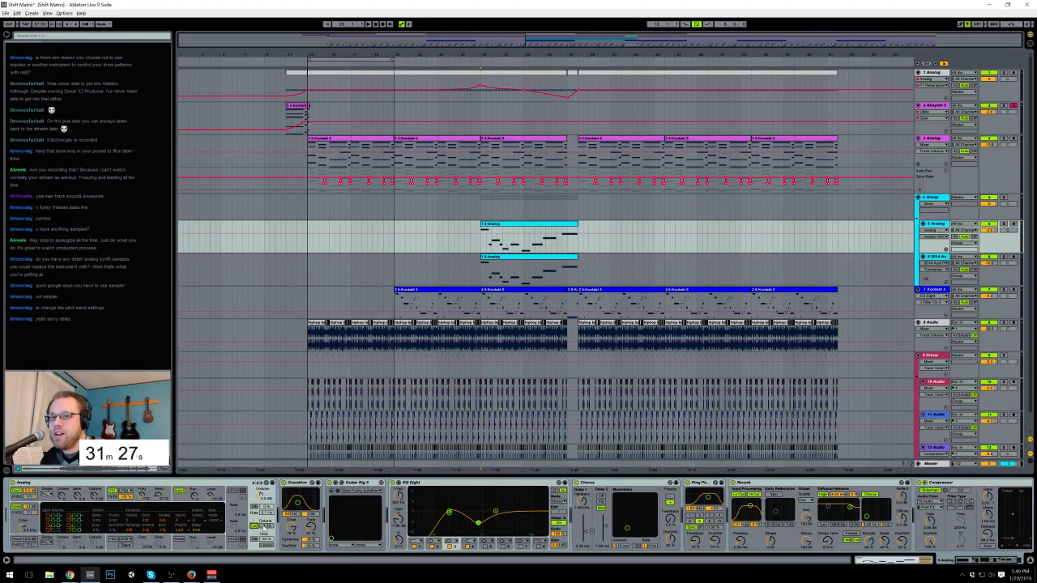
{"action": "key", "text": "space"}
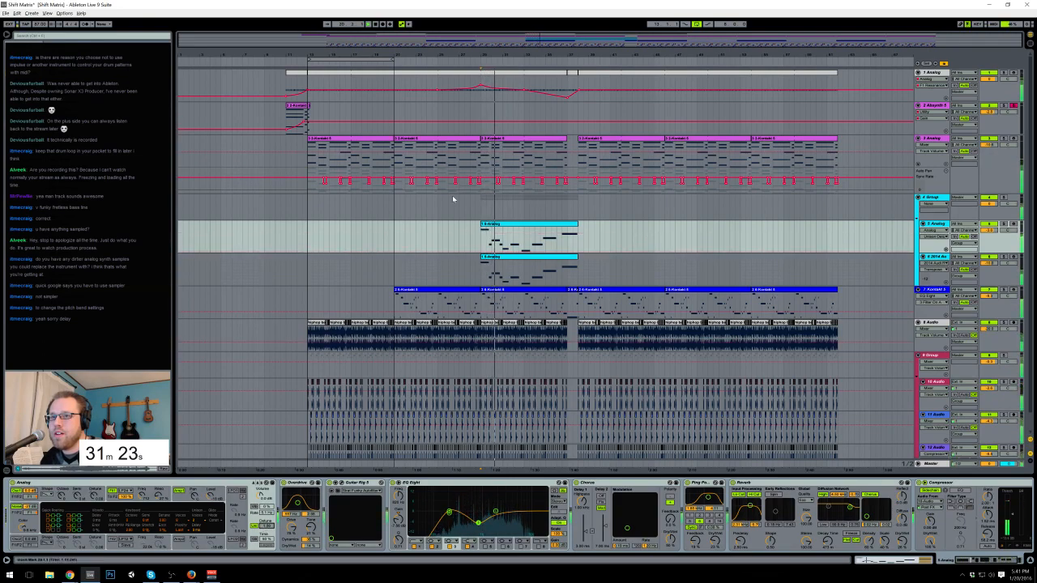
{"action": "left_click", "coordinate": [127, 511]}
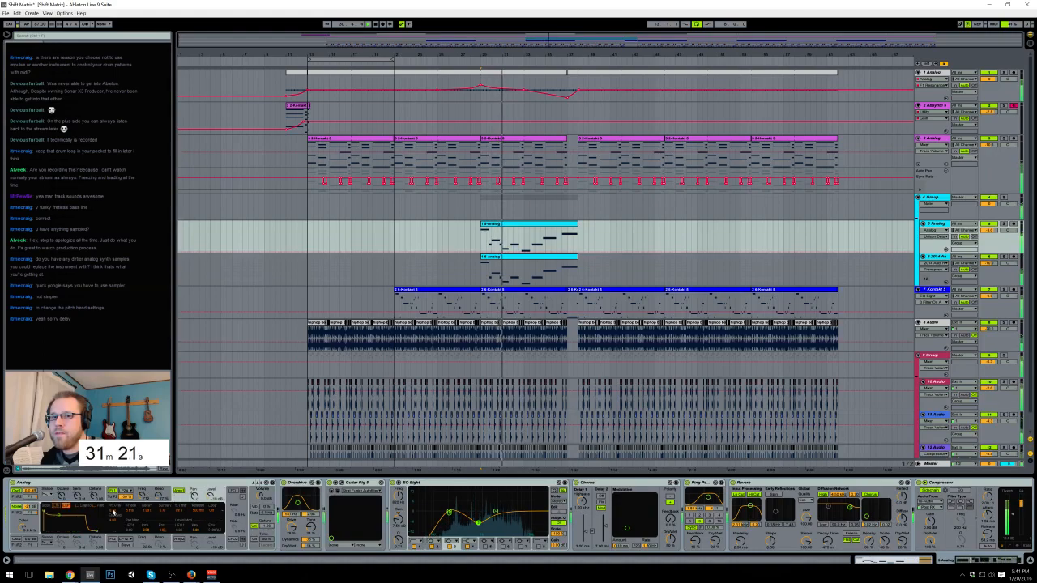
{"action": "left_click_drag", "start_coordinate": [58, 515], "coordinate": [62, 528]}
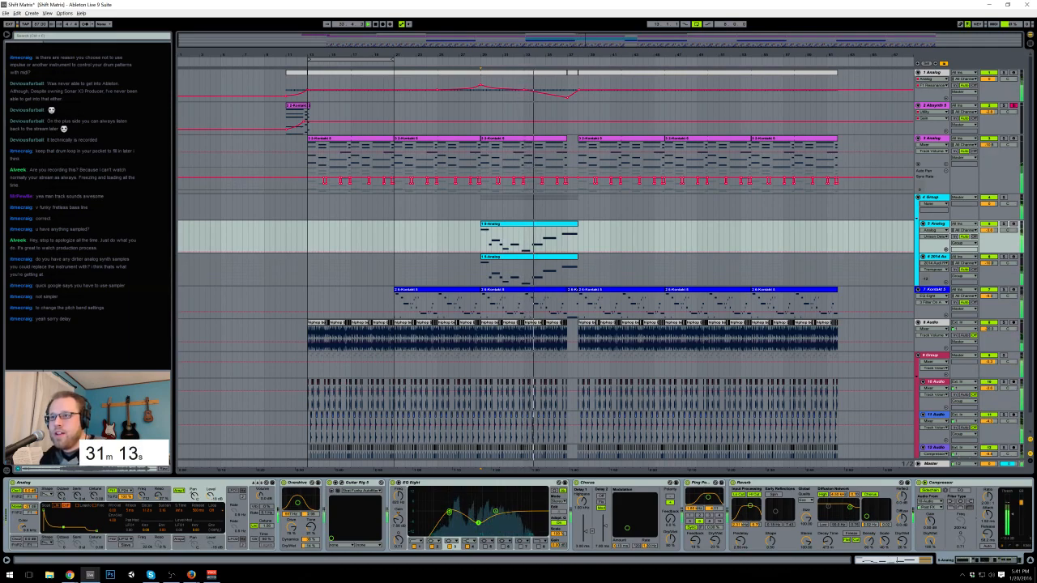
Step: Inspect the Filter/Global settings of the 2014 Audi sampler and the device chains of 5 Analog, 7 Kontakt and the bass group during playback
{"action": "left_click", "coordinate": [510, 257]}
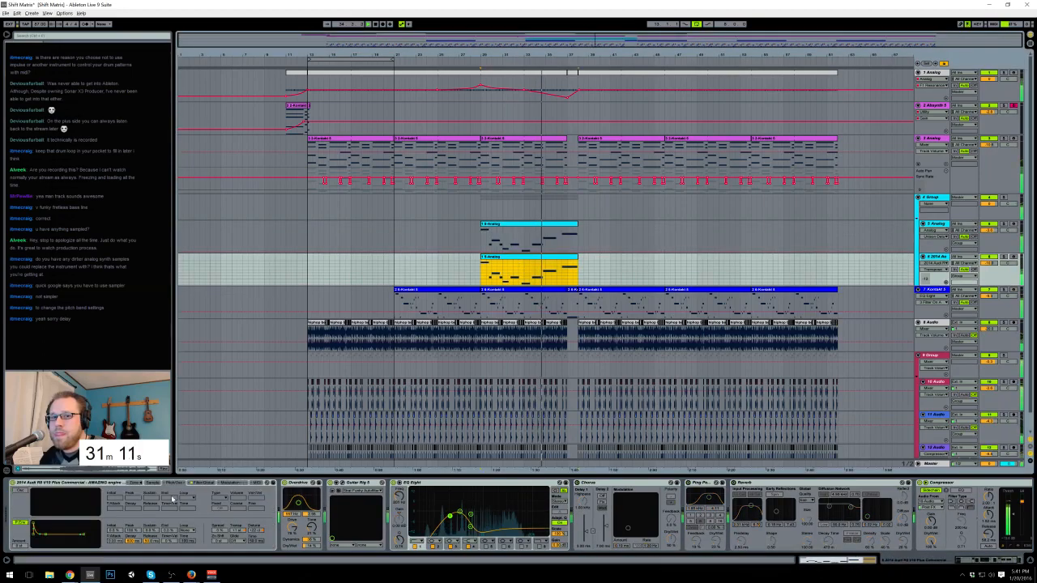
{"action": "left_click", "coordinate": [196, 483]}
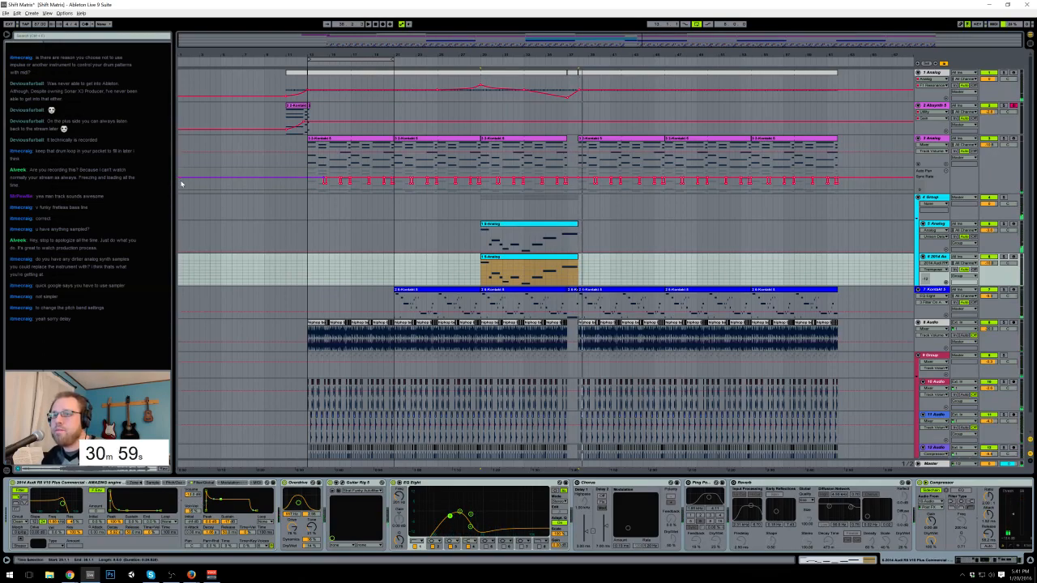
{"action": "left_click", "coordinate": [289, 57]}
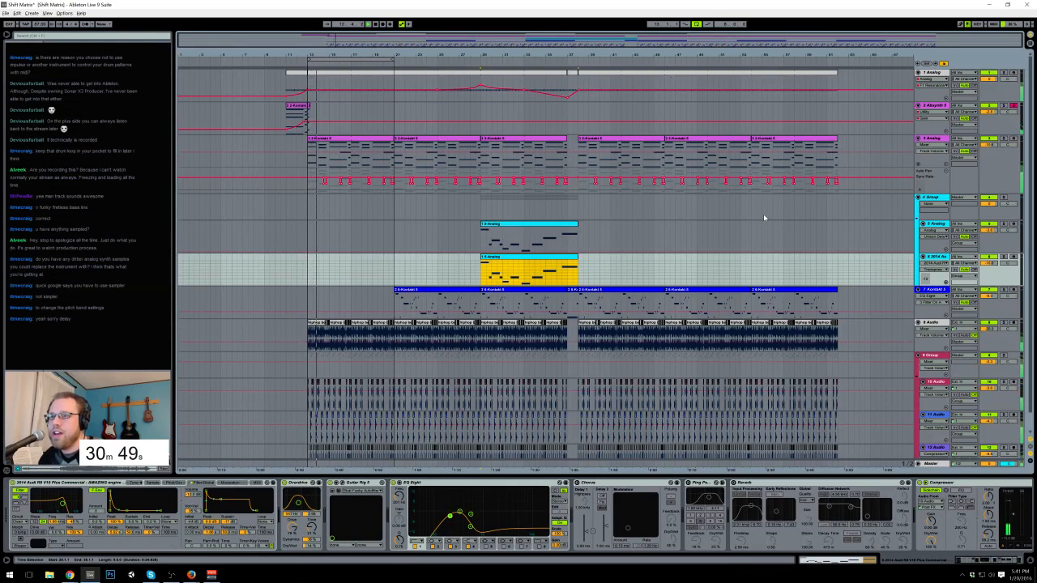
{"action": "left_click", "coordinate": [567, 235]}
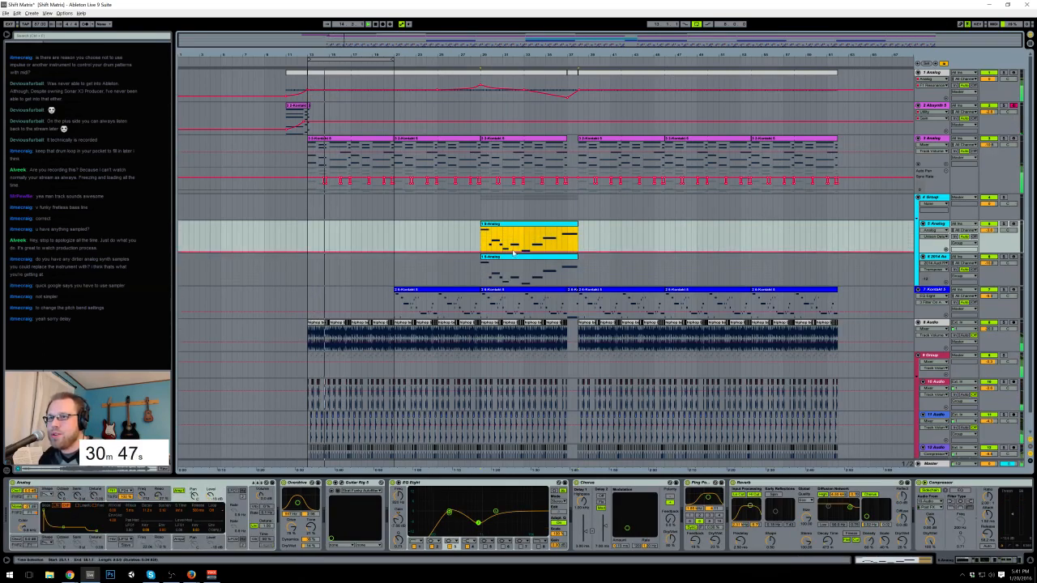
{"action": "left_click", "coordinate": [615, 303]}
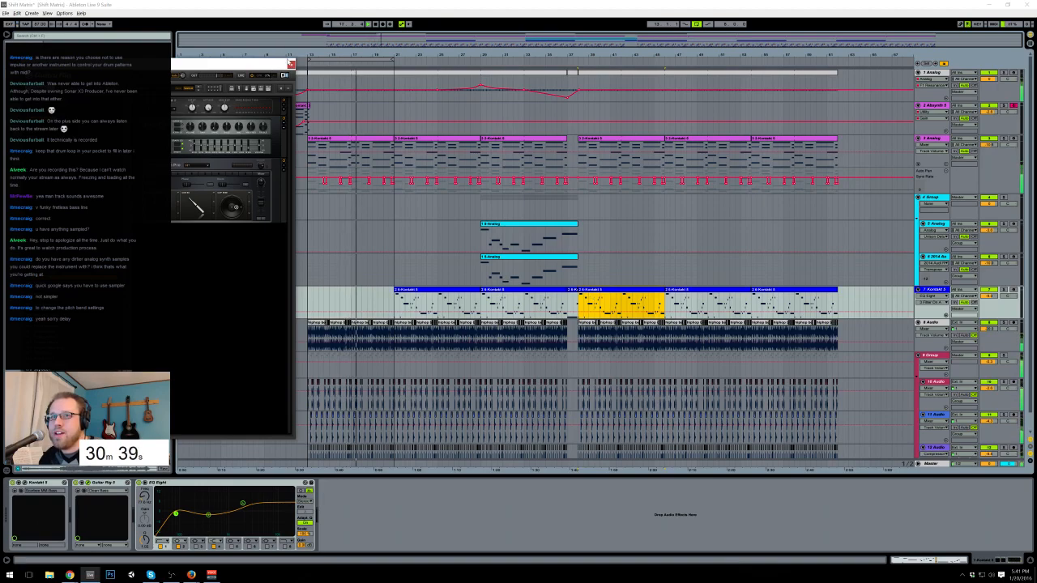
{"action": "left_click", "coordinate": [590, 208]}
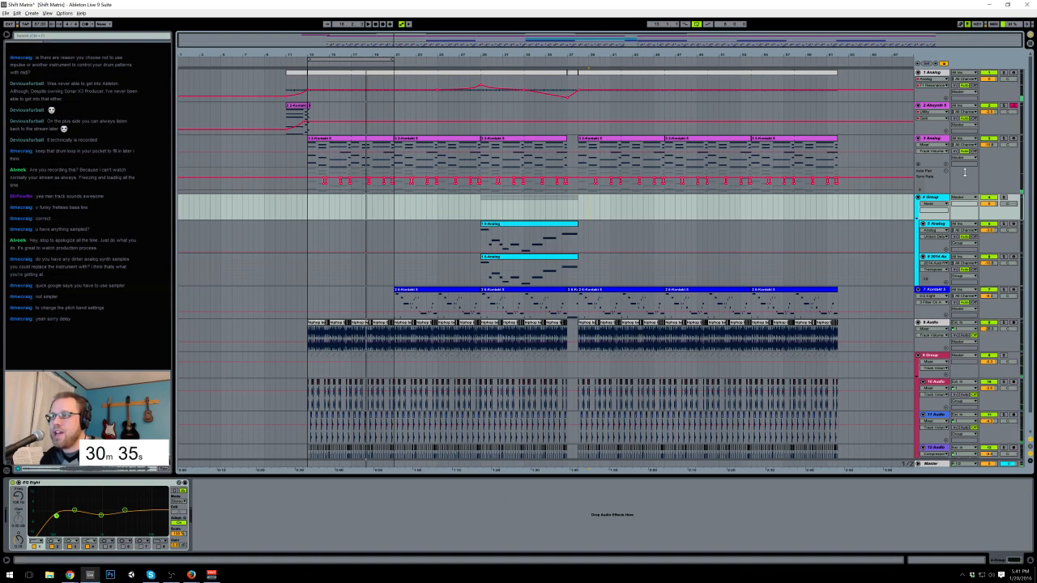
Step: Add a MIDI track below the 3 Analog track, find the Analog synth in the browser and load it onto the track
{"action": "left_click", "coordinate": [938, 141]}
{"action": "key", "text": "ctrl+shift+t"}
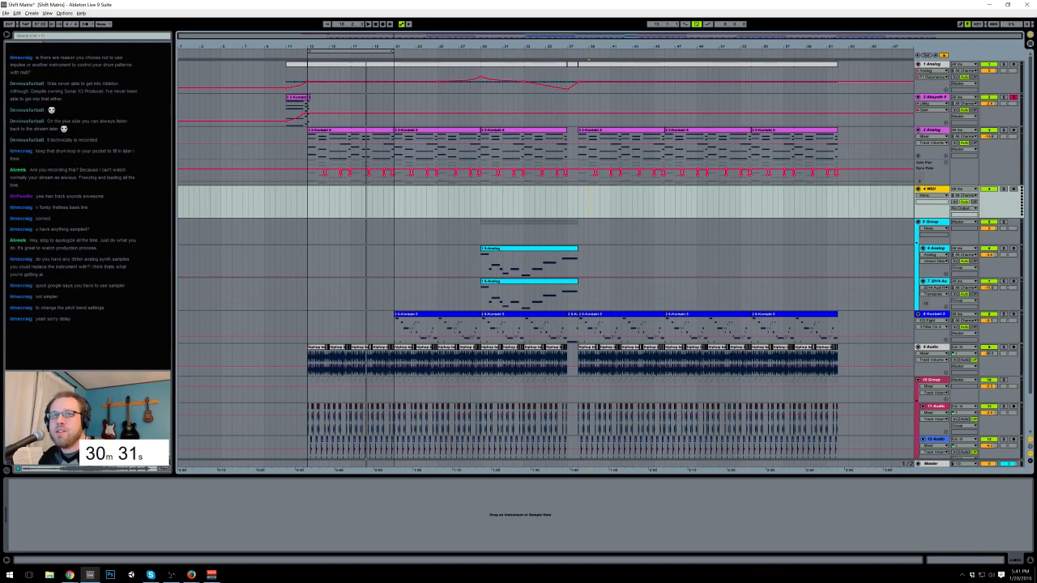
{"action": "key", "text": "ctrl+f"}
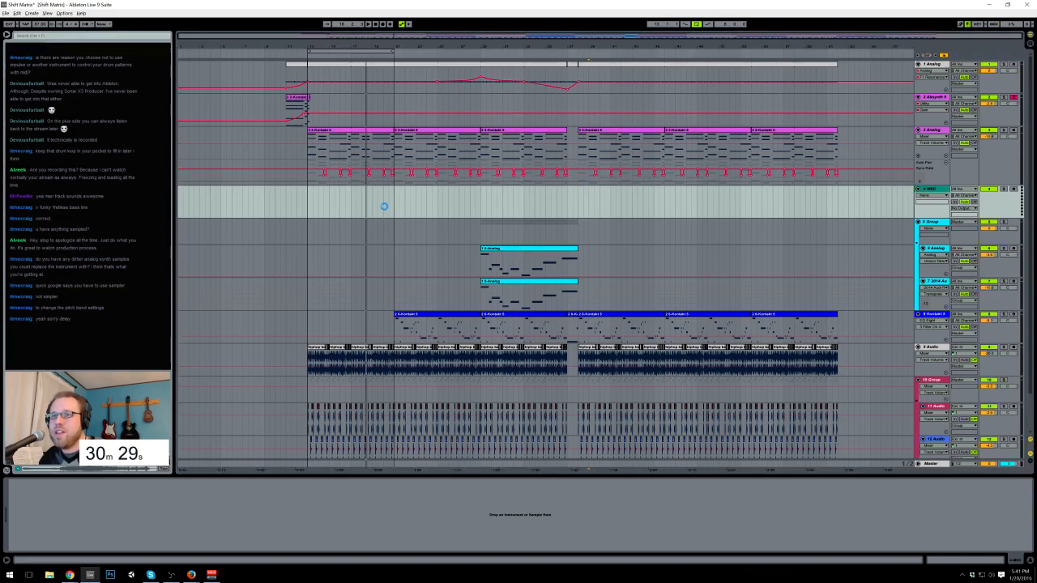
{"action": "left_click_drag", "start_coordinate": [386, 211], "coordinate": [382, 213]}
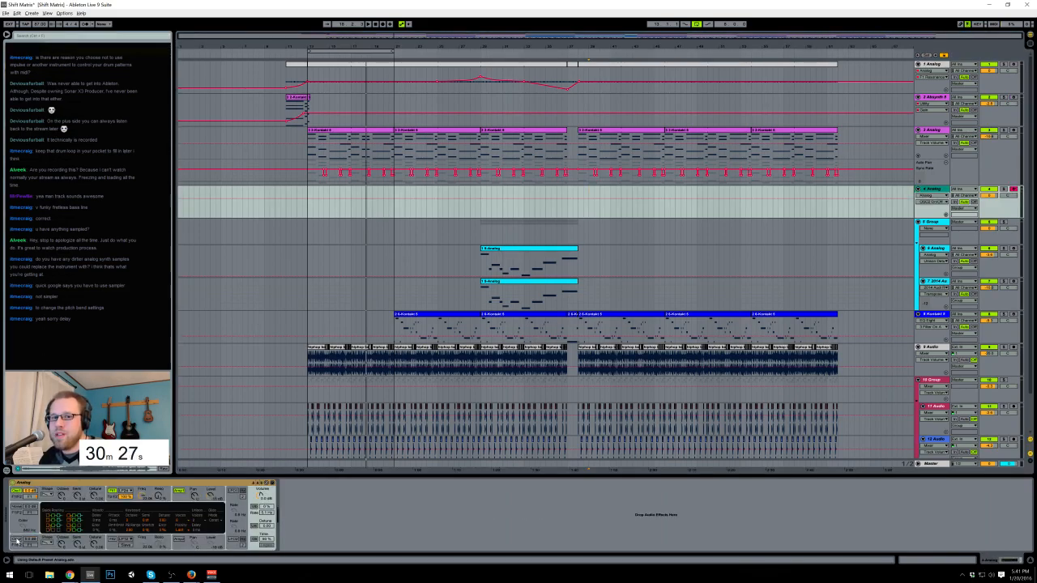
Step: Adjust the filter 1 frequency and resonance of the new Analog synth and toggle its unison
{"action": "left_click", "coordinate": [141, 490]}
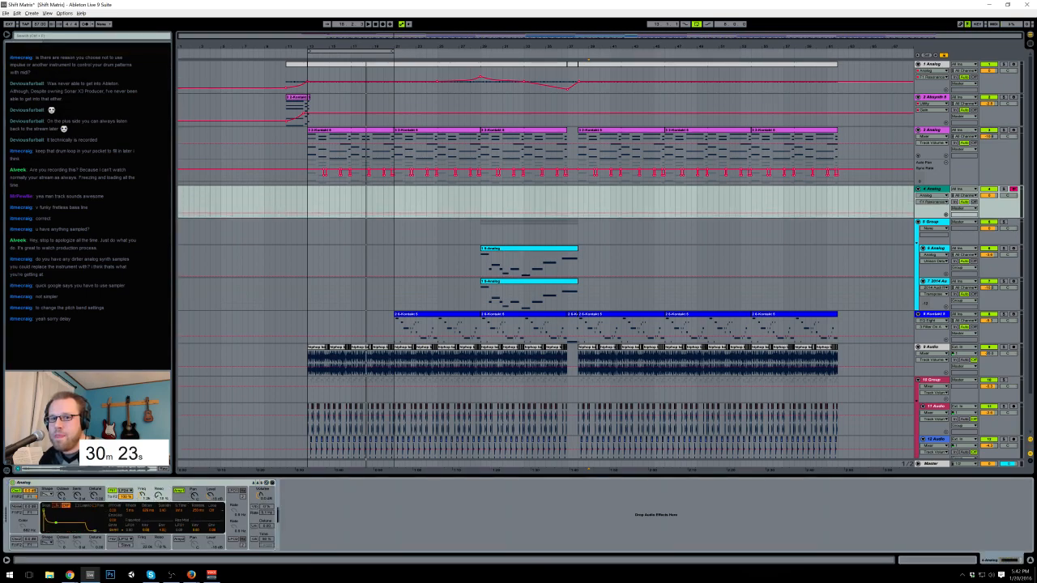
{"action": "left_click", "coordinate": [256, 528]}
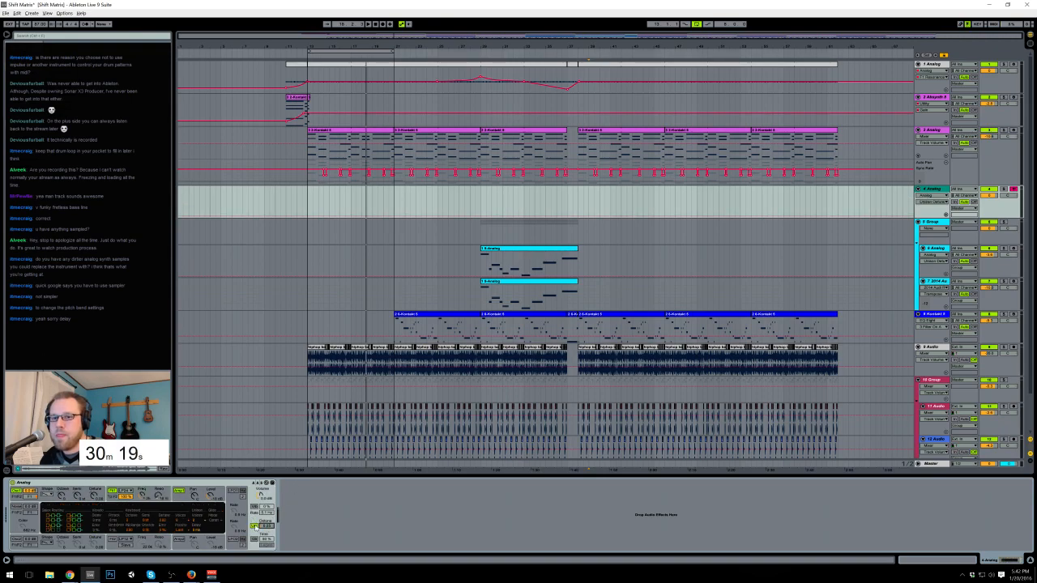
Step: Enable vibrato on the Analog synth of the 6 Analog bass track and adjust its amount, rate and delay
{"action": "left_click", "coordinate": [538, 250]}
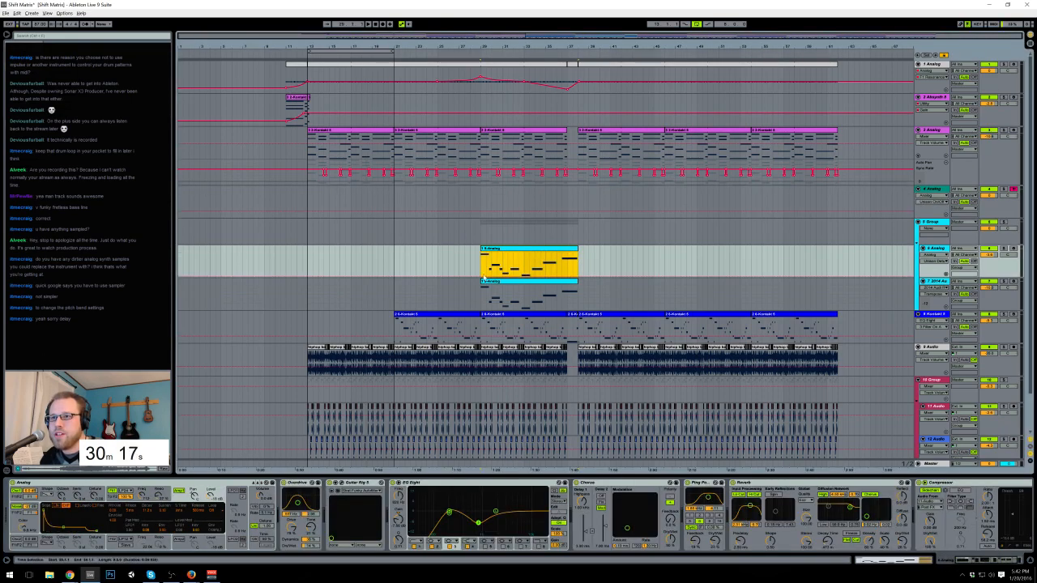
{"action": "left_click", "coordinate": [242, 508]}
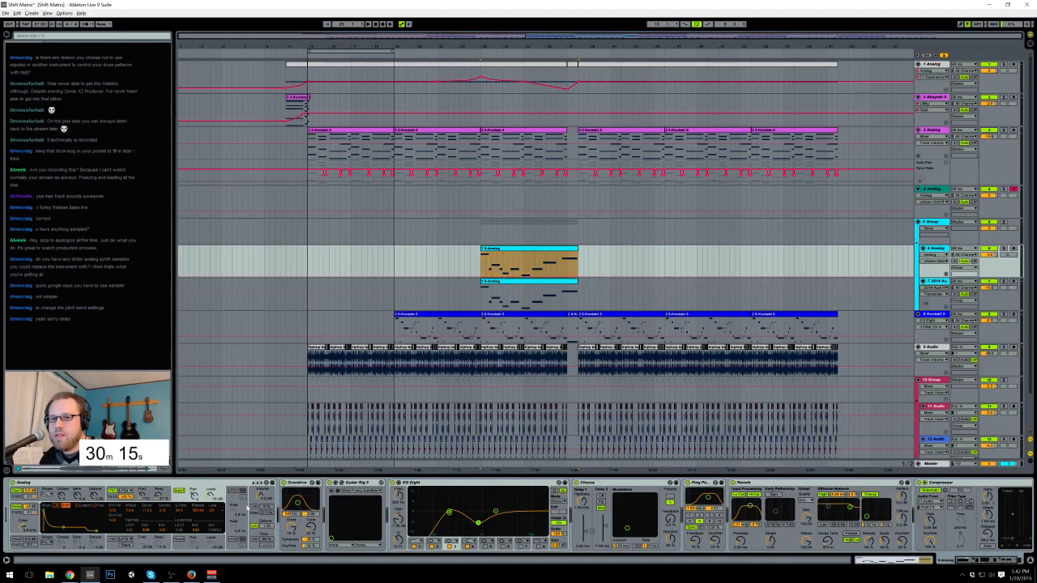
{"action": "left_click", "coordinate": [253, 508]}
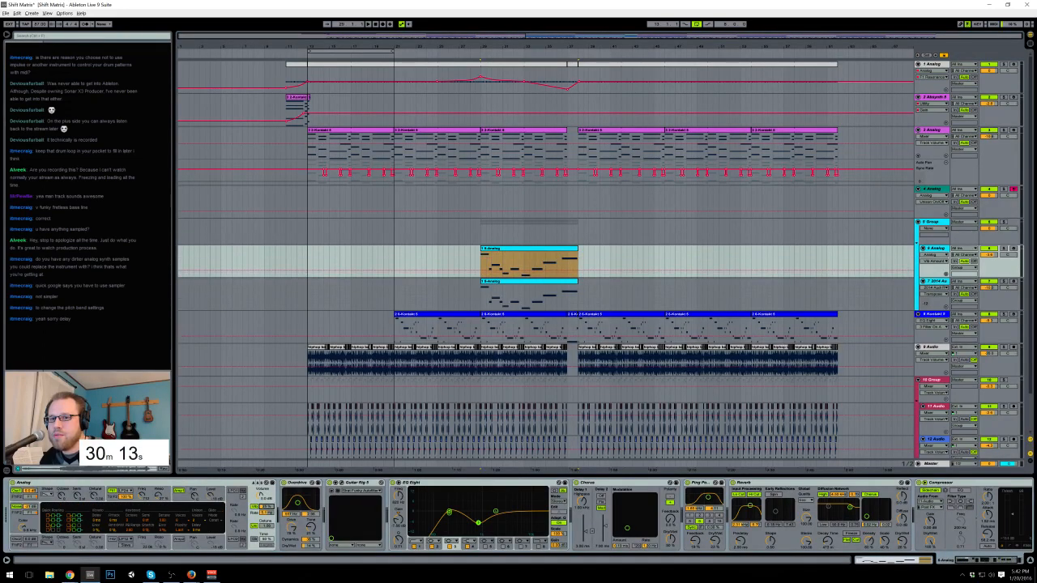
{"action": "left_click_drag", "start_coordinate": [267, 506], "coordinate": [266, 497]}
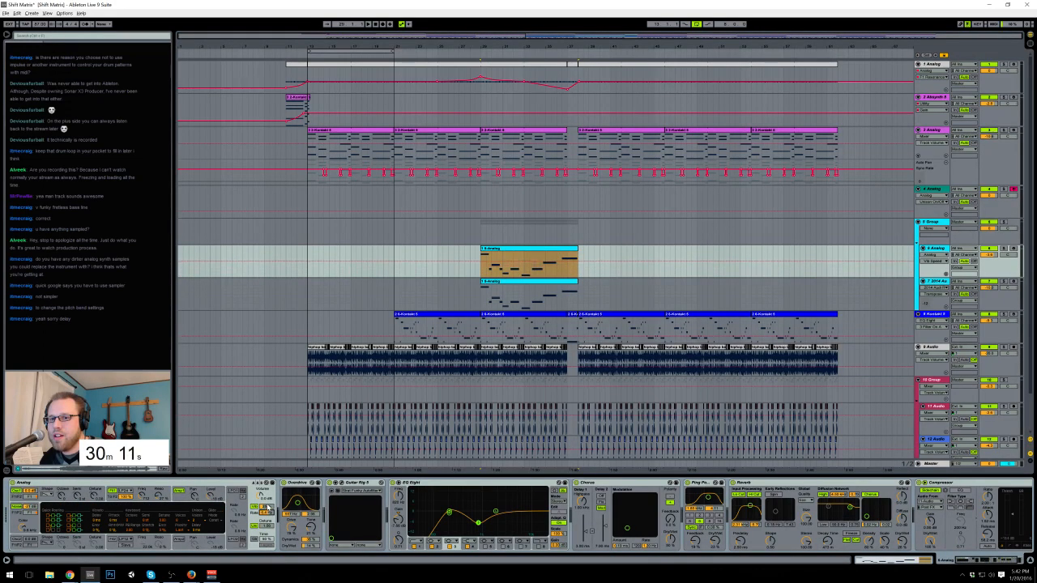
{"action": "left_click", "coordinate": [101, 527]}
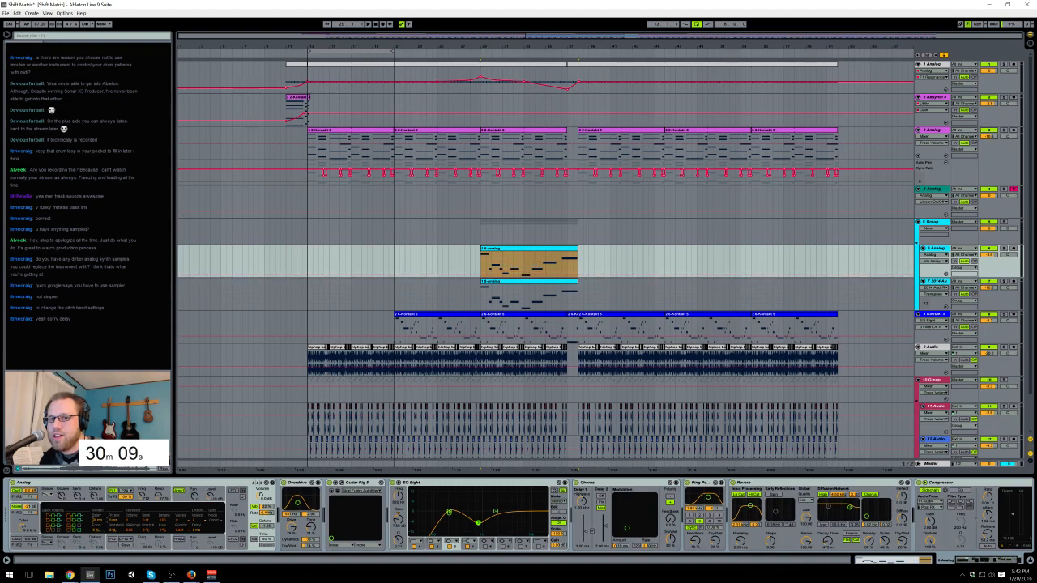
Step: Fine-tune the bass synth's vibrato rate and amount while playing from bar 29, briefly soloing the 6 Analog track
{"action": "key", "text": "space"}
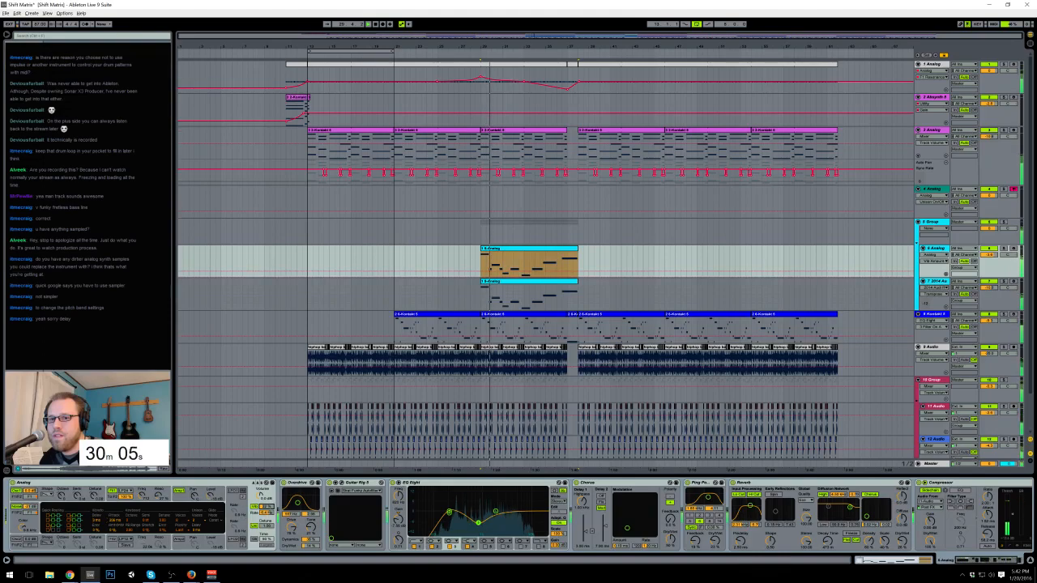
{"action": "mouse_move", "coordinate": [270, 512]}
{"action": "left_mouse_down"}
{"action": "mouse_move", "coordinate": [270, 504]}
{"action": "mouse_move", "coordinate": [272, 520]}
{"action": "left_mouse_up"}
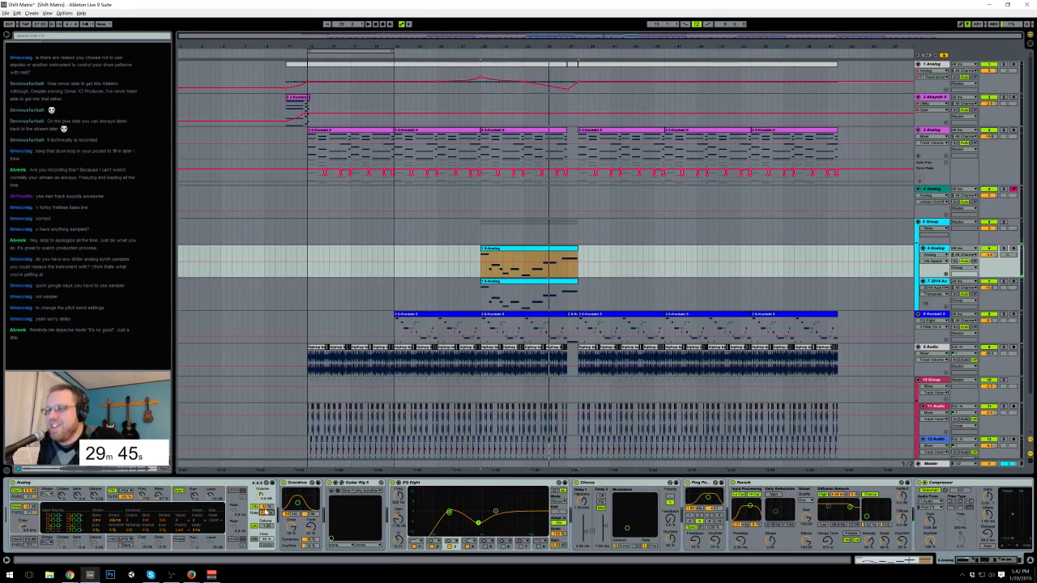
{"action": "left_click", "coordinate": [481, 266]}
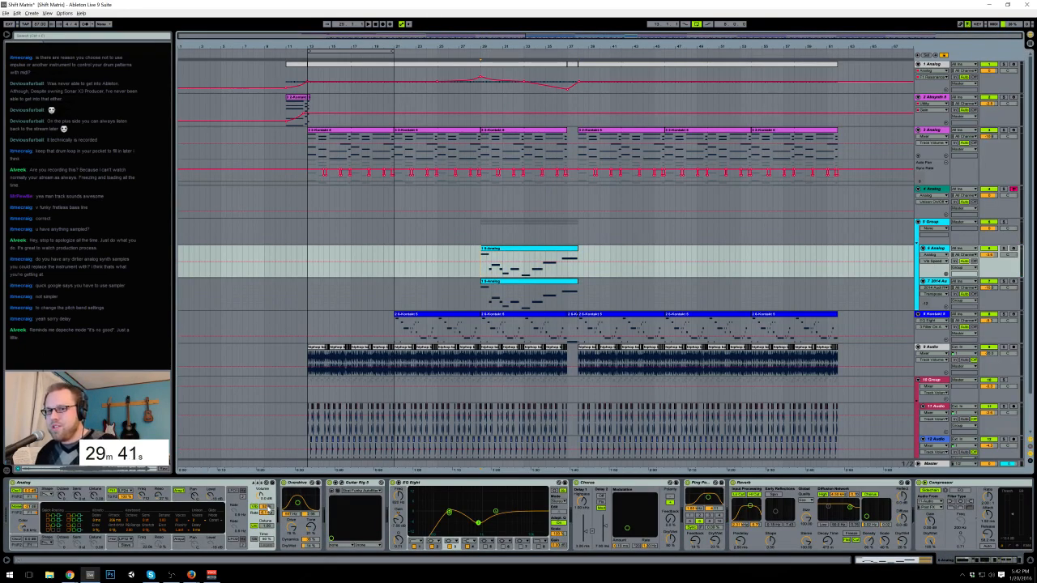
{"action": "left_click", "coordinate": [263, 508]}
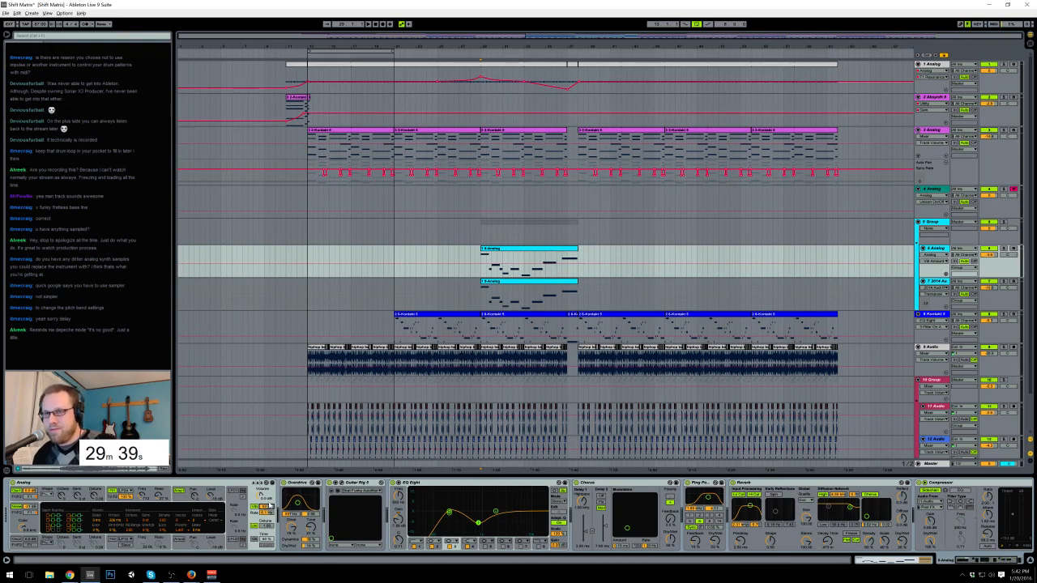
{"action": "key", "text": "space"}
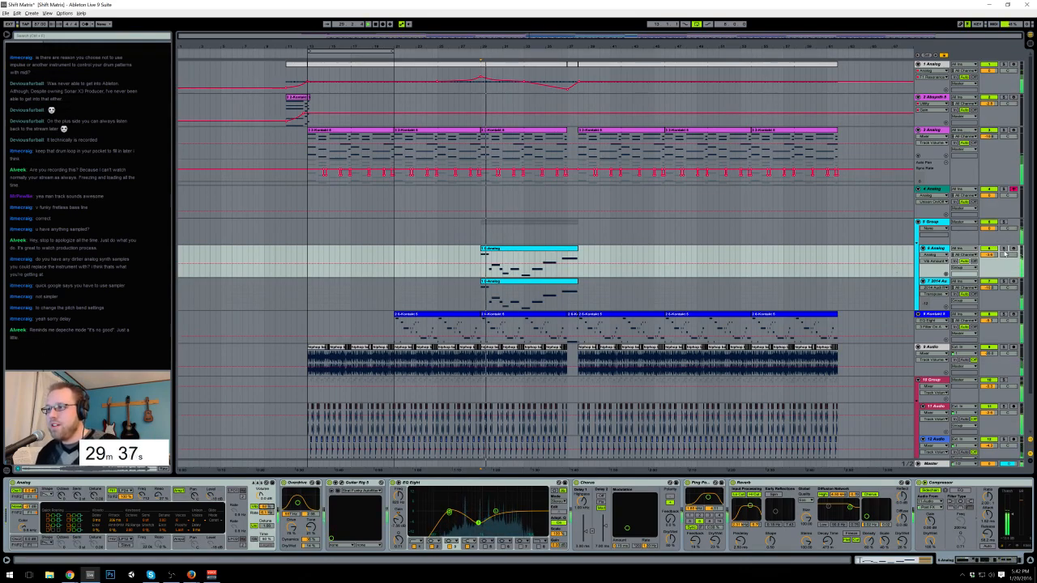
{"action": "left_click", "coordinate": [954, 266]}
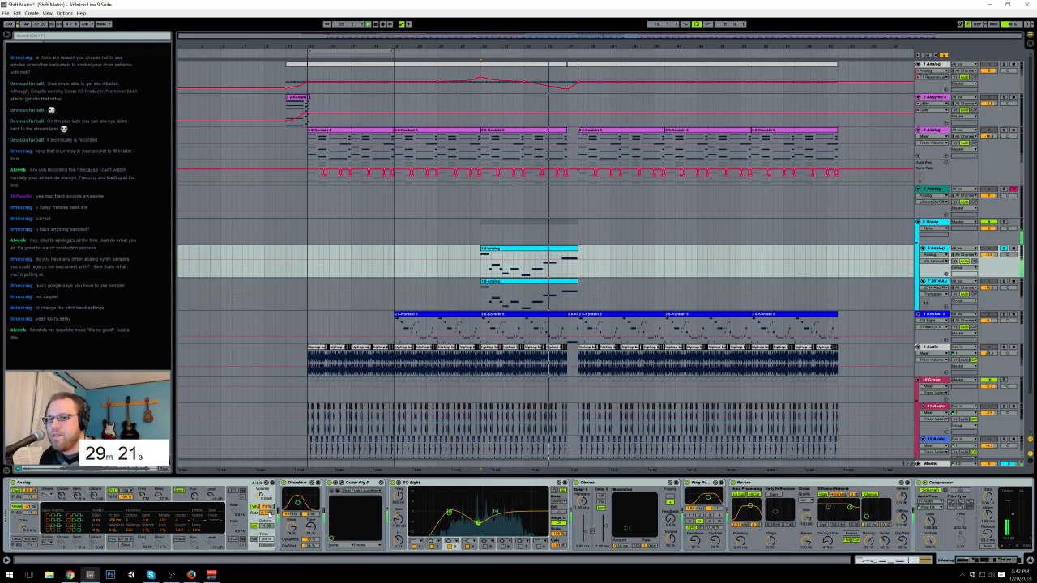
{"action": "left_click", "coordinate": [1003, 249]}
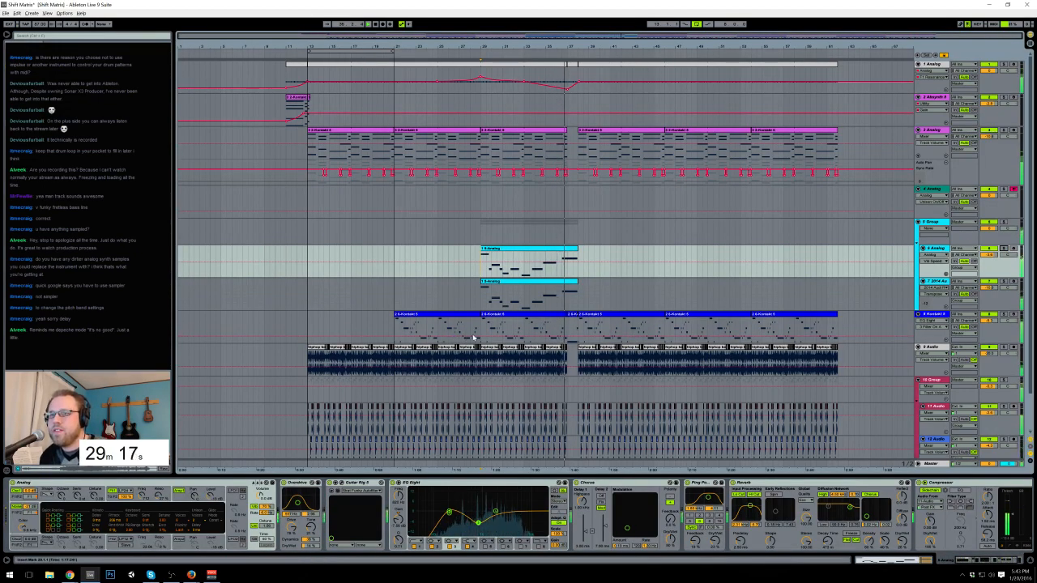
{"action": "key", "text": "space"}
Step: Add a Ping Pong Delay after the synth on the 4 Analog track and insert an empty one-bar MIDI clip at bar 15
{"action": "left_click", "coordinate": [934, 189]}
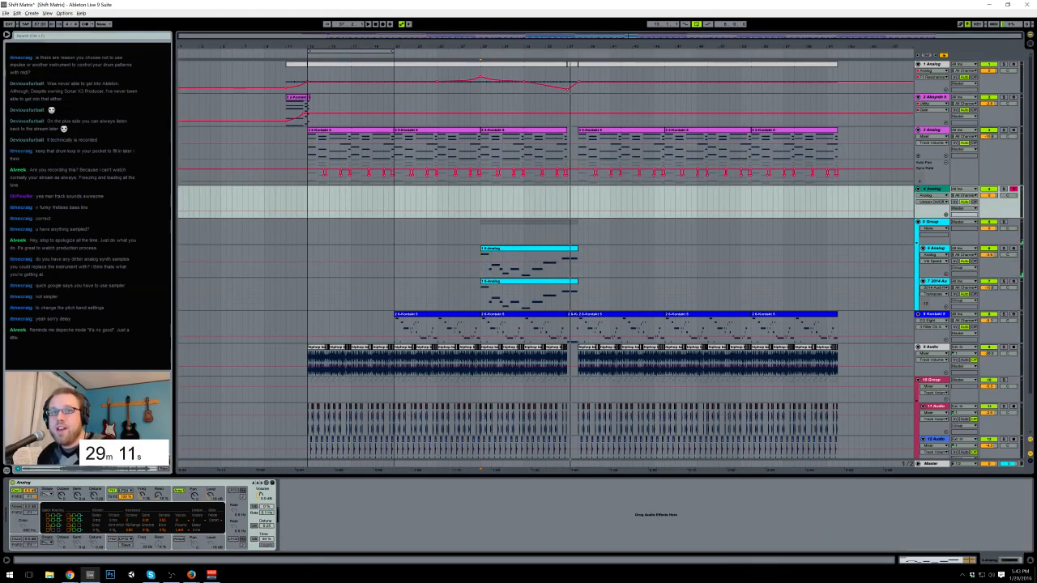
{"action": "left_click_drag", "start_coordinate": [106, 283], "coordinate": [297, 496]}
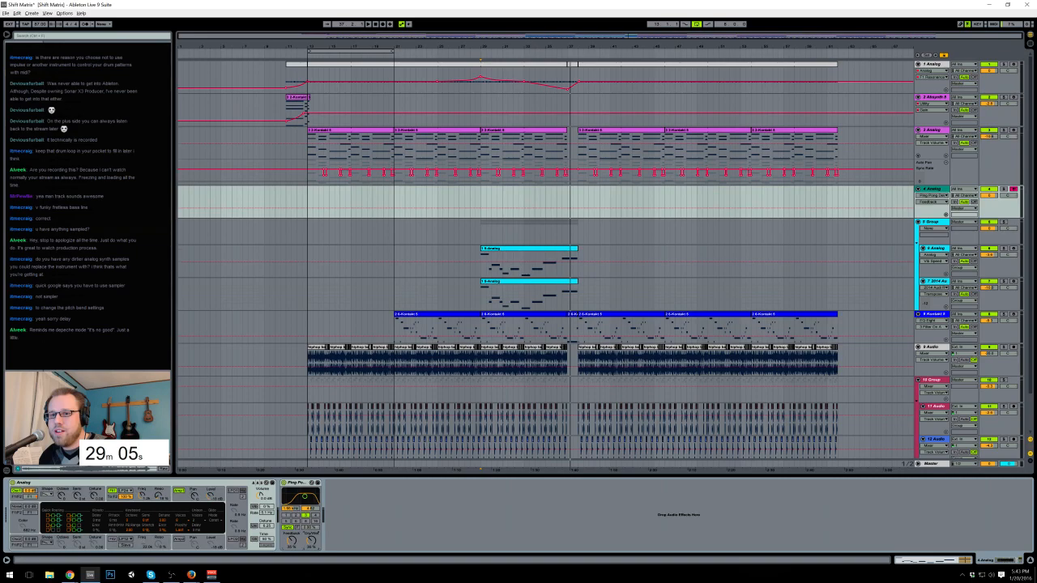
{"action": "left_click", "coordinate": [331, 199]}
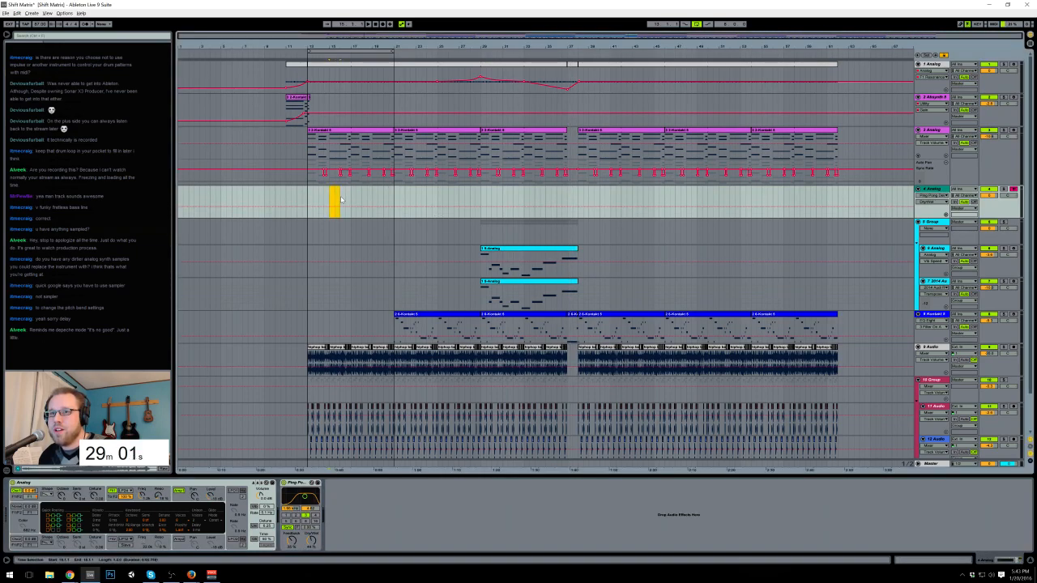
{"action": "key", "text": "ctrl+shift+m"}
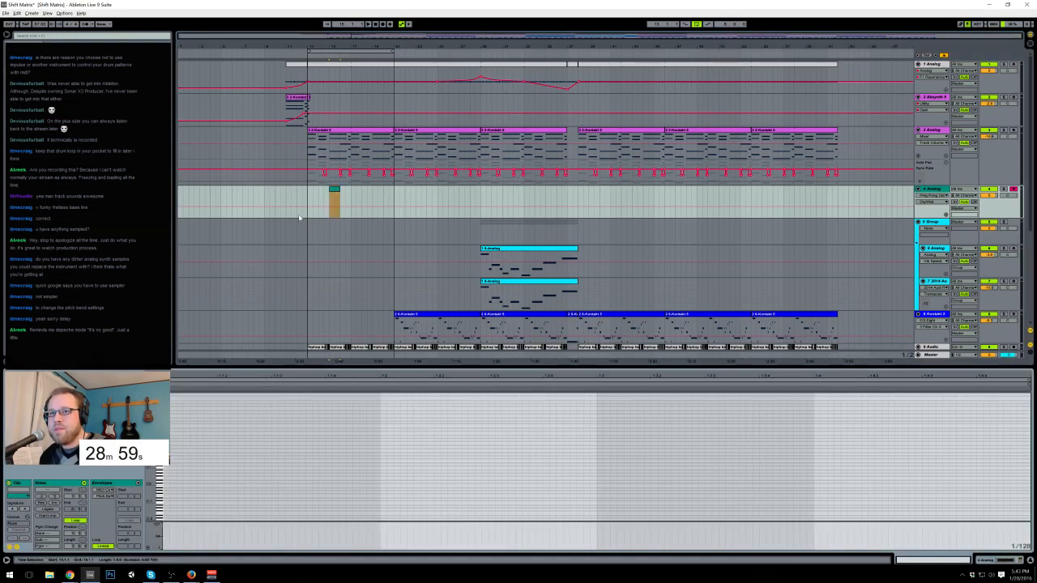
{"action": "left_click_drag", "start_coordinate": [150, 489], "coordinate": [169, 495]}
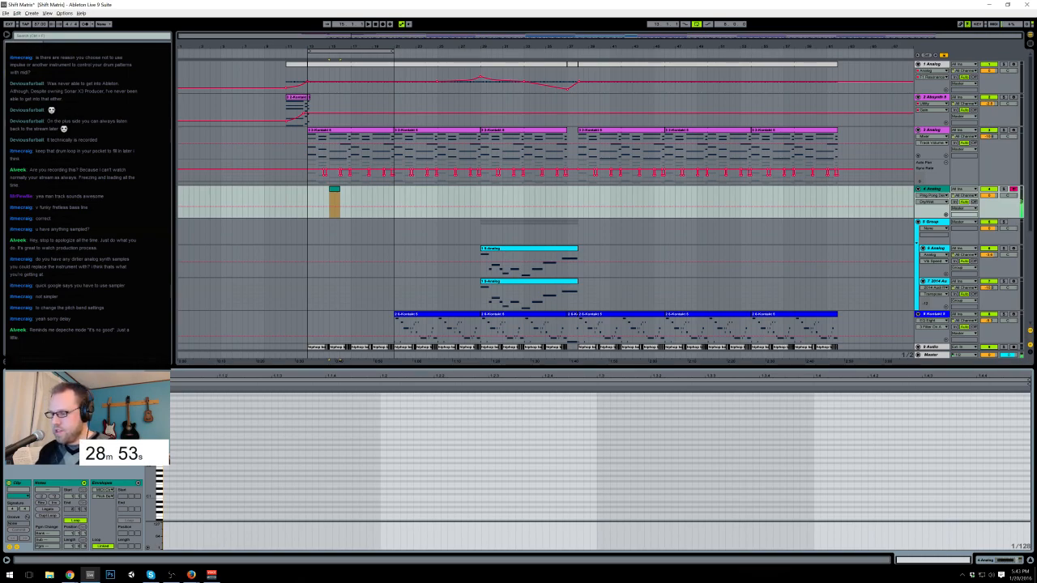
{"action": "scroll", "coordinate": [655, 394], "scroll_direction": "up", "scroll_amount": 5}
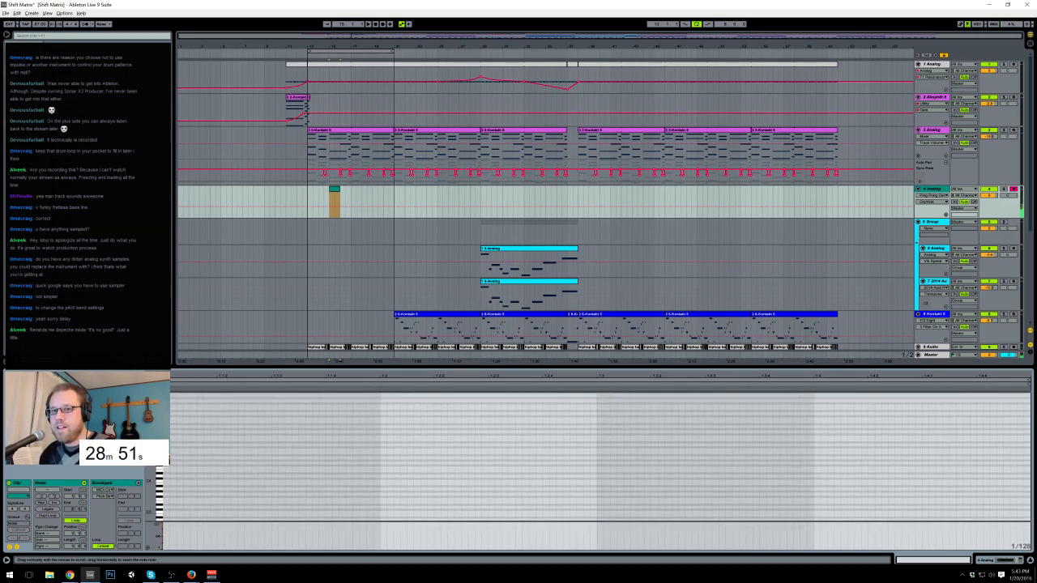
Step: Adjust filter 1's frequency and reshape the envelope decay and sustain of the Analog synth on the 4 Analog track
{"action": "left_click", "coordinate": [985, 559]}
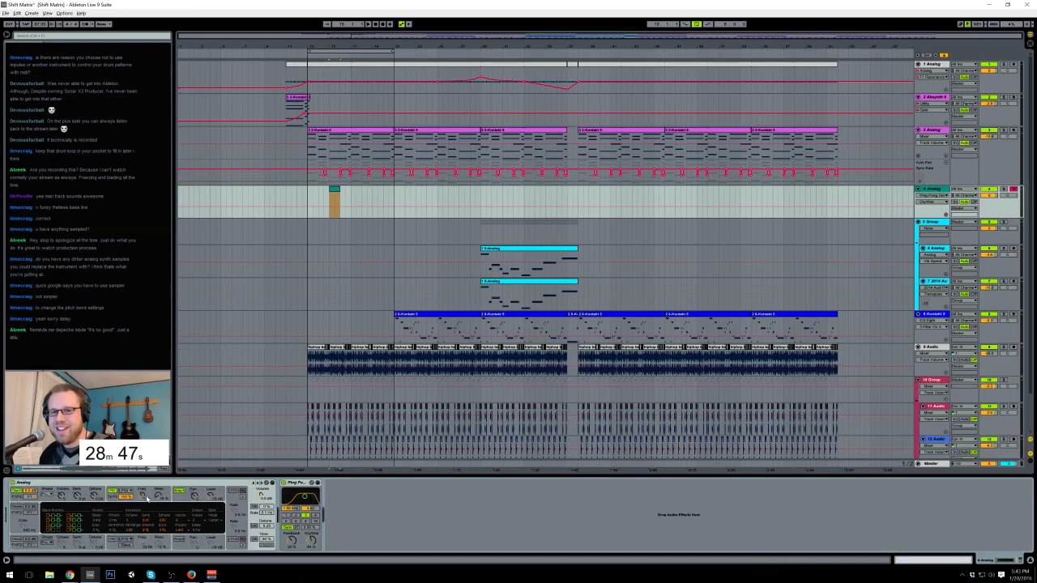
{"action": "left_click", "coordinate": [147, 498]}
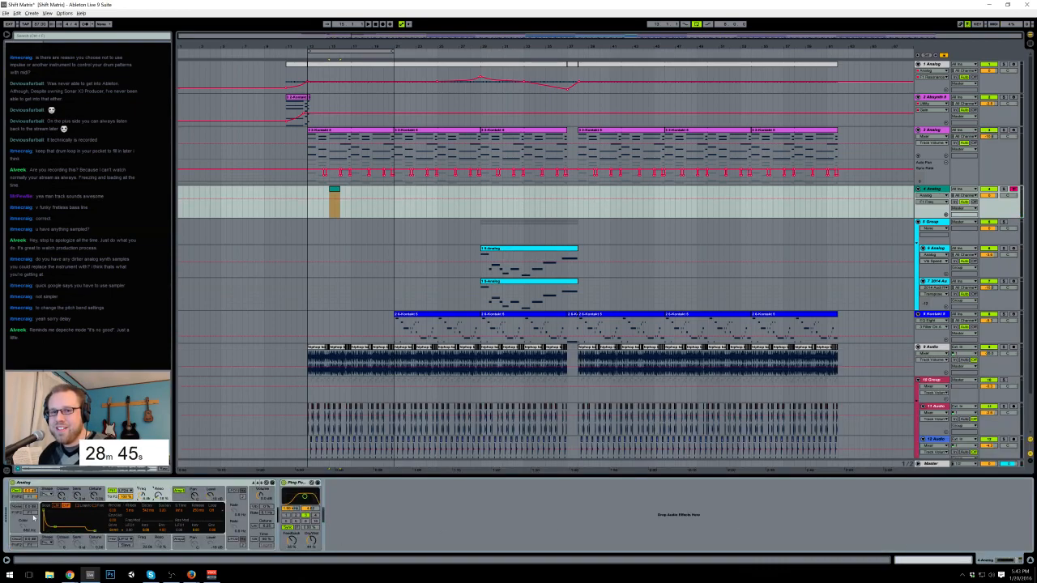
{"action": "left_click_drag", "start_coordinate": [60, 528], "coordinate": [103, 512]}
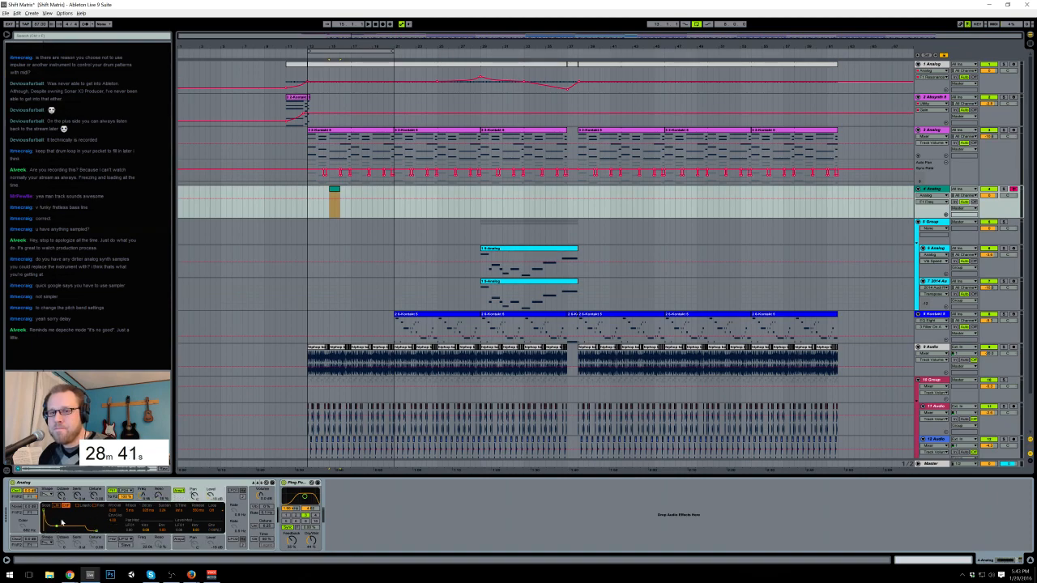
Step: Enter four short ascending notes in a row at the start of the one-bar clip on the 4 Analog track
{"action": "left_click", "coordinate": [333, 193]}
{"action": "double_click", "coordinate": [334, 192]}
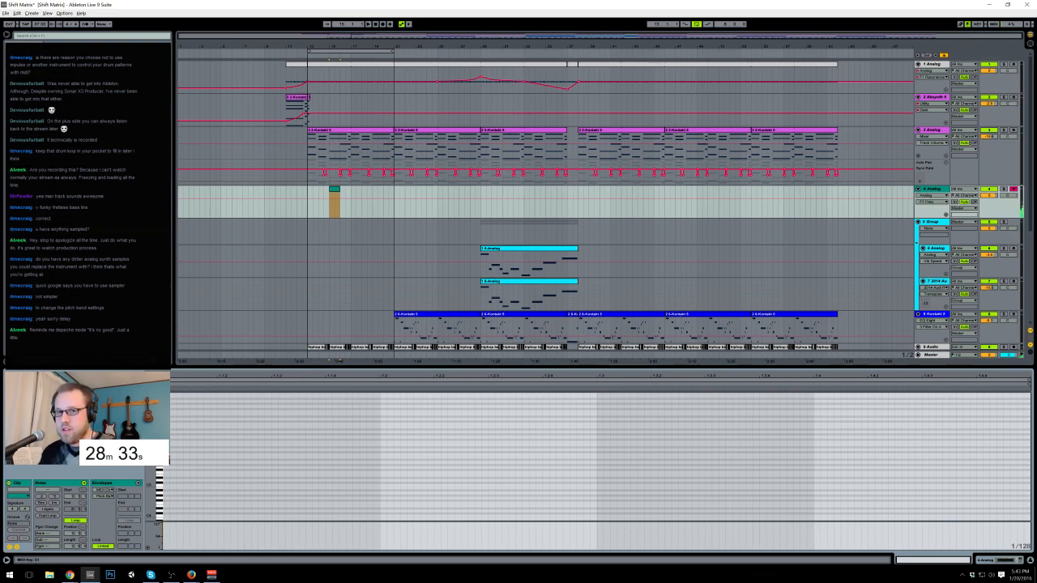
{"action": "scroll", "coordinate": [567, 469], "scroll_direction": "down", "scroll_amount": 5}
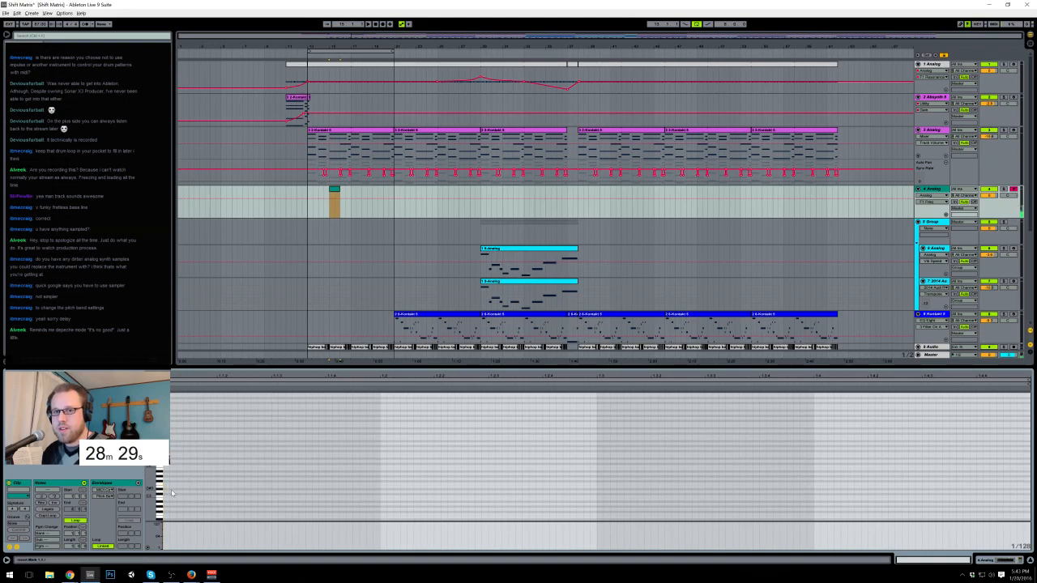
{"action": "left_click", "coordinate": [168, 484]}
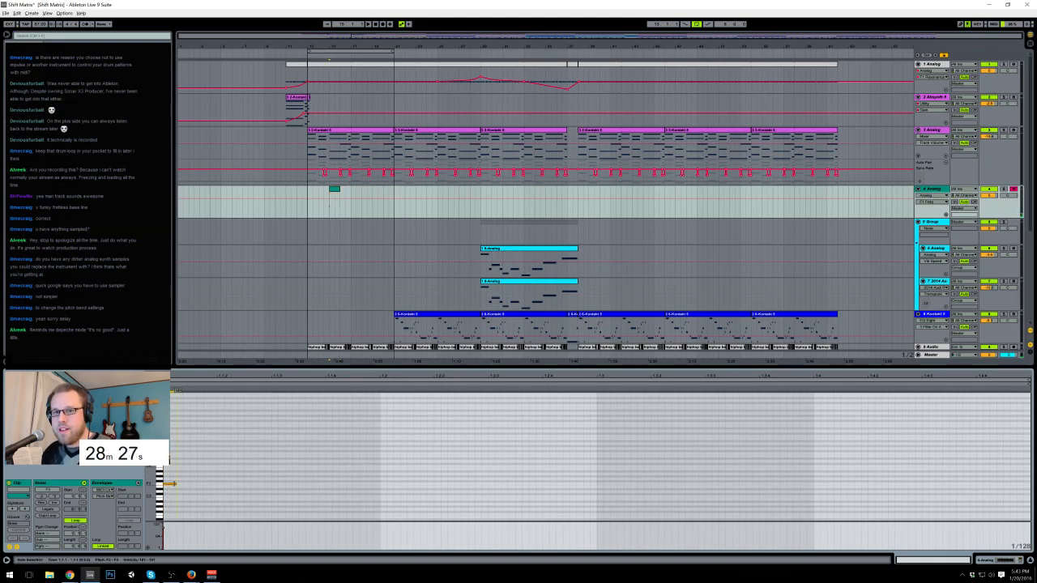
{"action": "double_click", "coordinate": [179, 474]}
{"action": "left_click_drag", "start_coordinate": [151, 472], "coordinate": [215, 426]}
{"action": "double_click", "coordinate": [193, 443]}
{"action": "double_click", "coordinate": [206, 422]}
Step: Play the clip from bar 15 and refine the 4 Analog synth's amplitude and filter envelopes and filter 1 resonance
{"action": "key", "text": "space"}
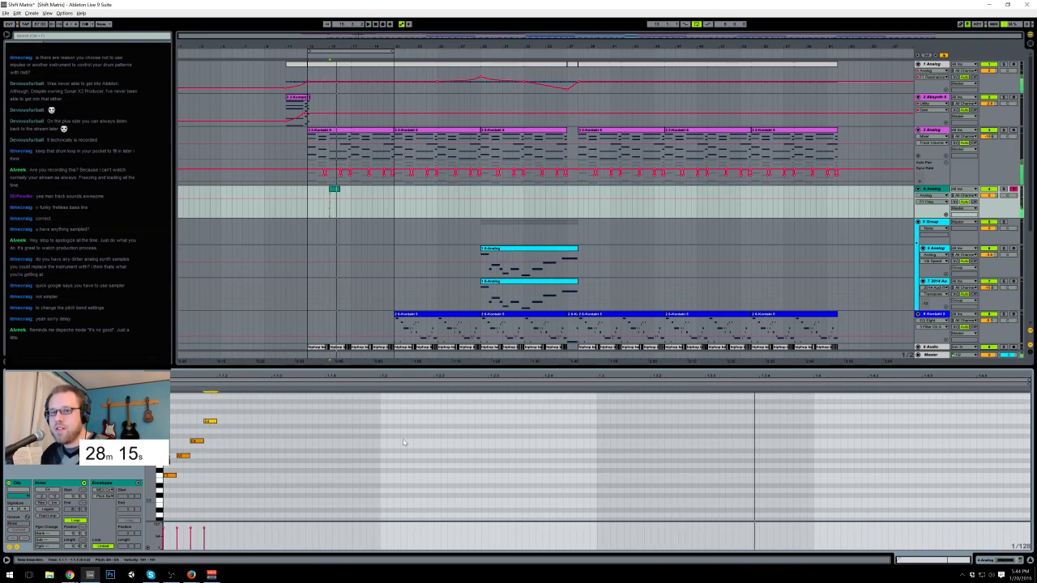
{"action": "left_click", "coordinate": [1005, 559]}
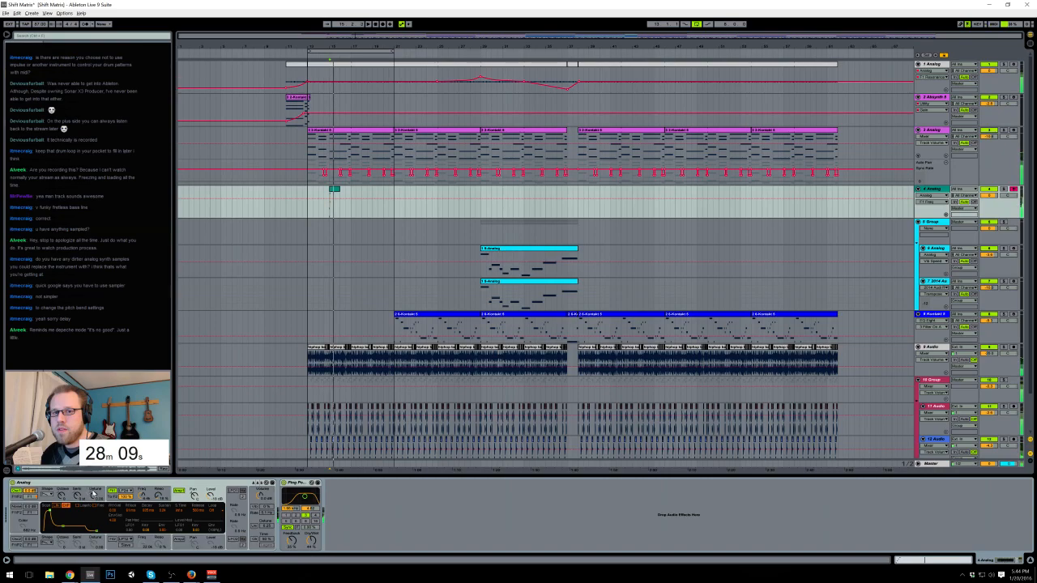
{"action": "left_click", "coordinate": [112, 492]}
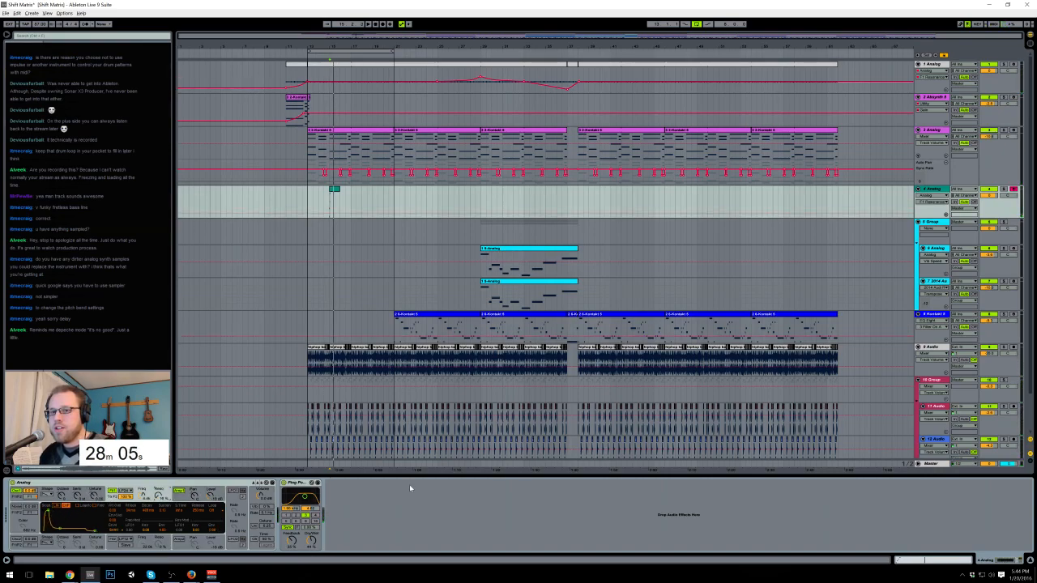
Step: Lower the 4 Analog track's volume, raise it partway back, and check the balance by playing from bars 15 and 13
{"action": "left_click_drag", "start_coordinate": [989, 196], "coordinate": [989, 223]}
{"action": "key", "text": "space"}
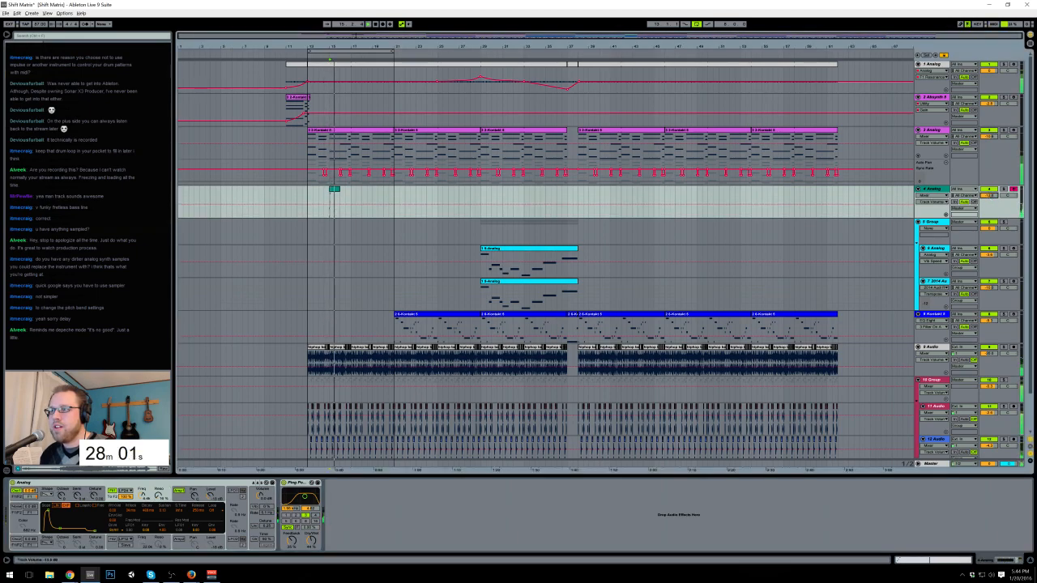
{"action": "left_click", "coordinate": [333, 191]}
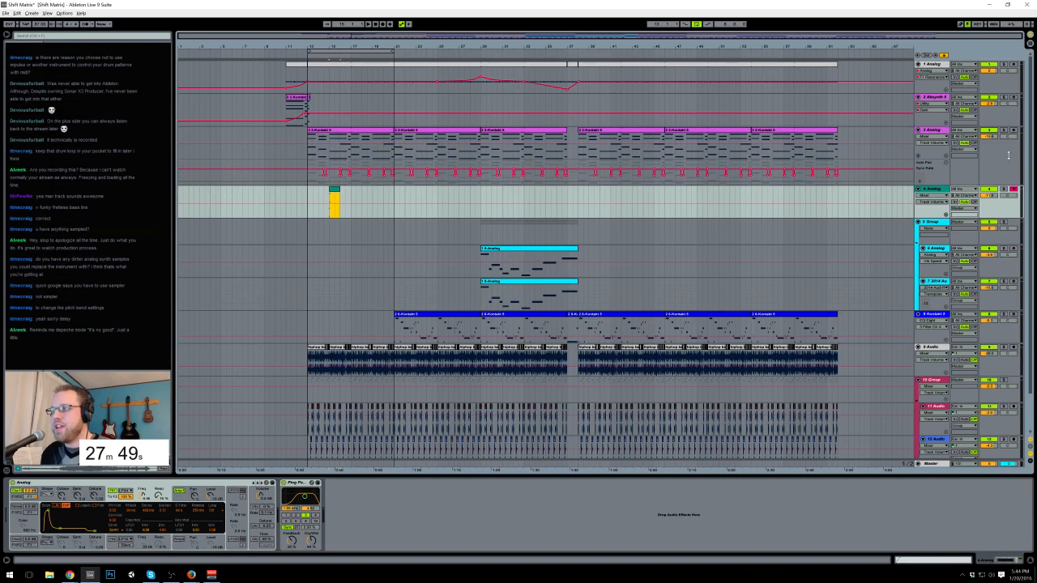
{"action": "left_click_drag", "start_coordinate": [989, 195], "coordinate": [989, 190]}
{"action": "key", "text": "space"}
{"action": "left_click", "coordinate": [305, 201]}
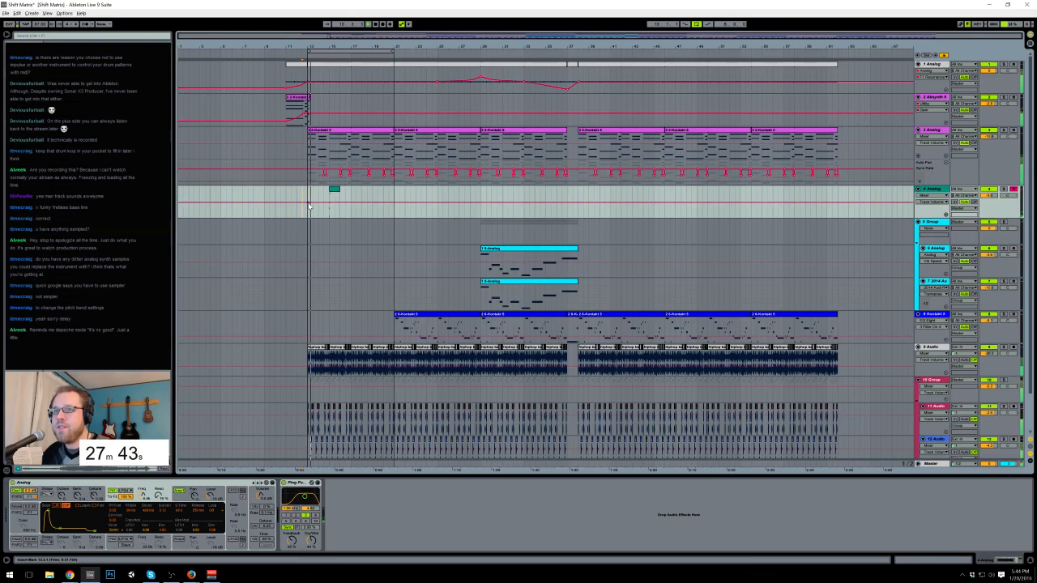
Step: Lengthen the decay tails of the envelopes in the Absynth 5 instrument on the 2 Absynth 5 track and check the chord by playing from bar 13
{"action": "left_click", "coordinate": [310, 99]}
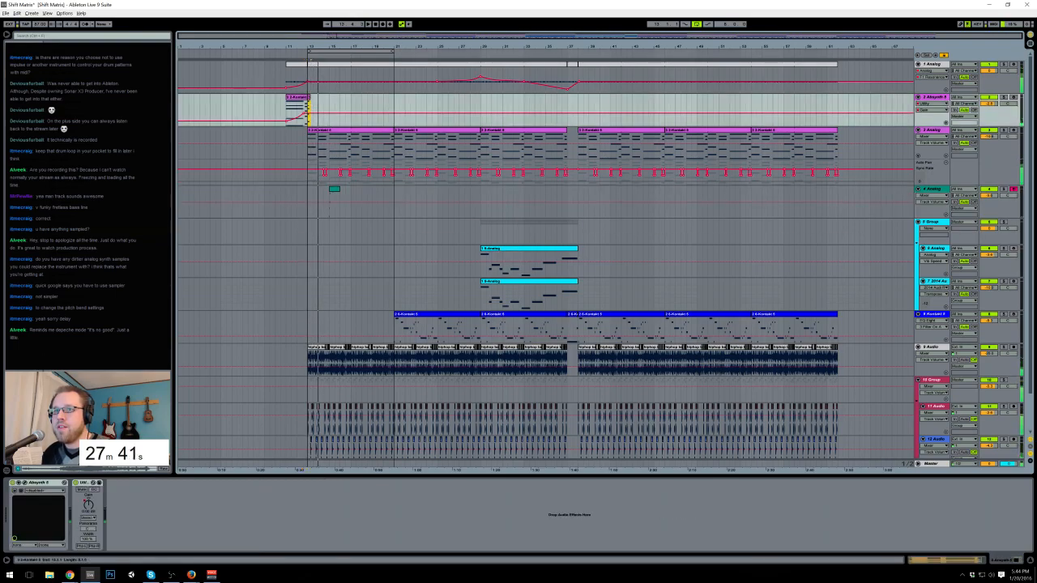
{"action": "double_click", "coordinate": [310, 99]}
{"action": "left_click", "coordinate": [986, 561]}
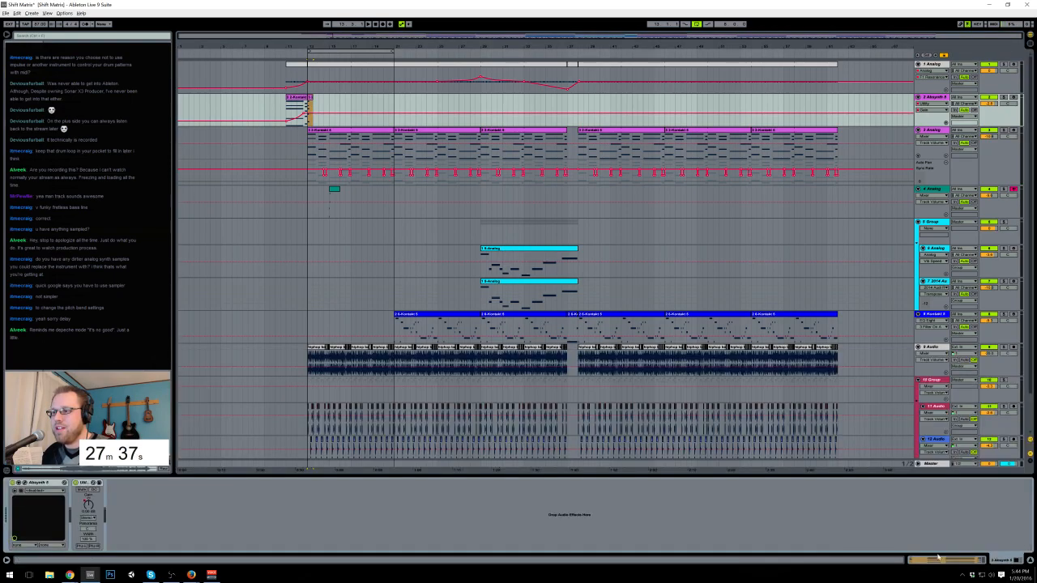
{"action": "left_click", "coordinate": [25, 482]}
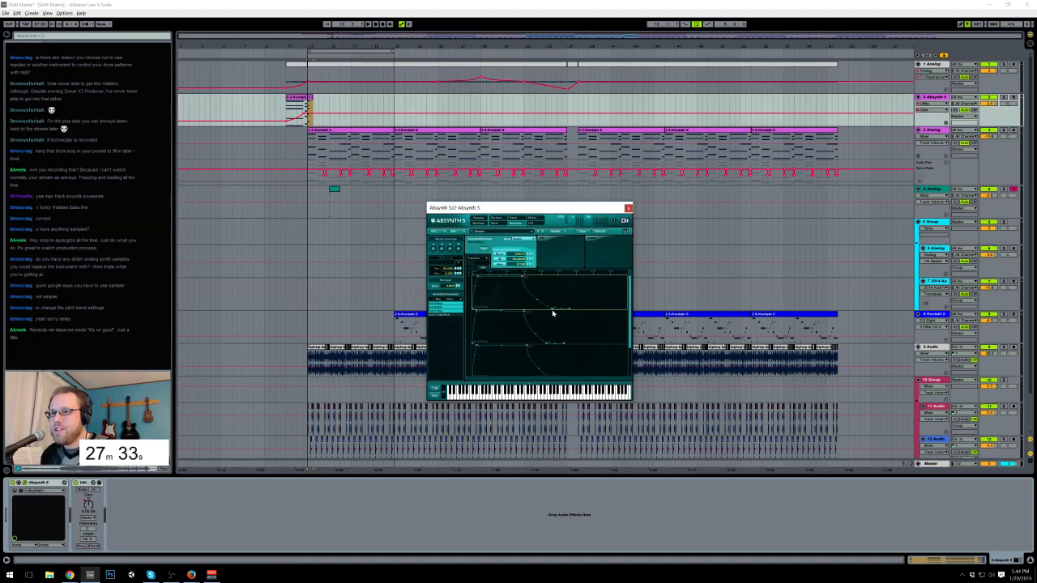
{"action": "left_click_drag", "start_coordinate": [547, 345], "coordinate": [559, 348]}
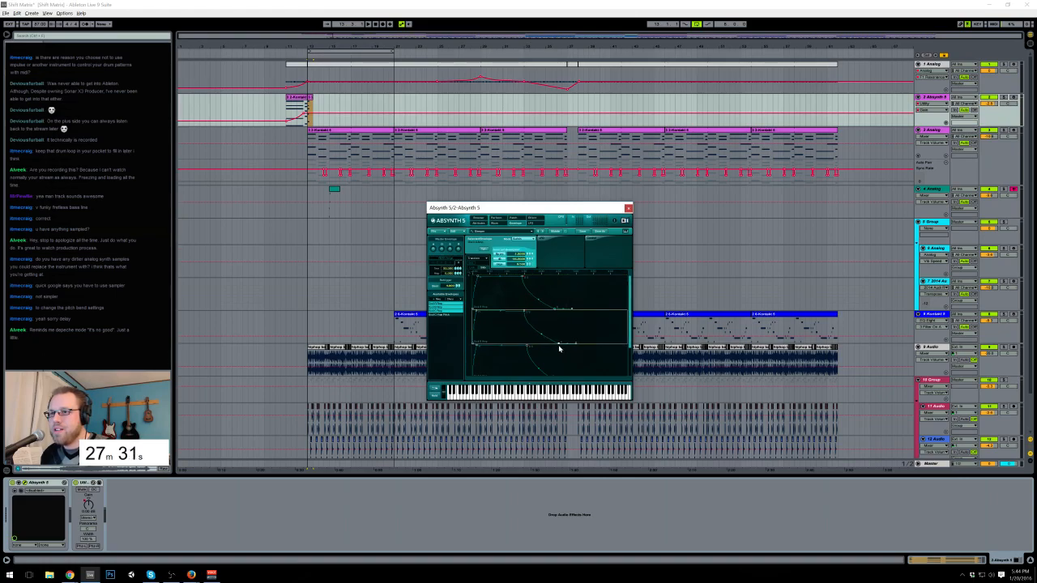
{"action": "scroll", "coordinate": [560, 370], "scroll_direction": "up", "scroll_amount": 3}
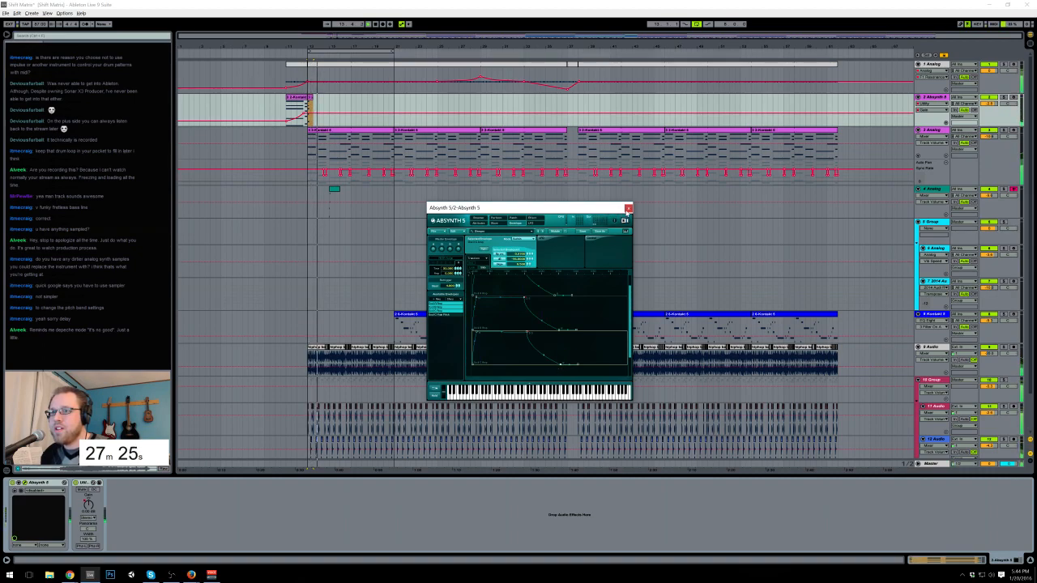
{"action": "left_click", "coordinate": [628, 208]}
{"action": "key", "text": "space"}
Step: Duplicate the short chord at bar 13 on the 2 Absynth 5 track to bars 14 and 15
{"action": "left_click_drag", "start_coordinate": [319, 105], "coordinate": [309, 104]}
{"action": "key", "text": "ctrl+d"}
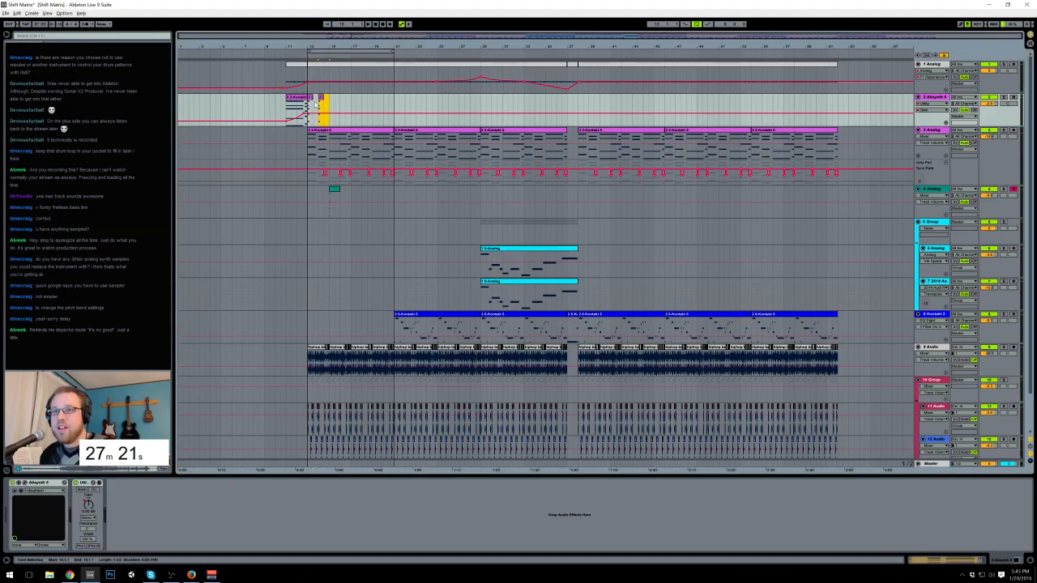
{"action": "key", "text": "ctrl+d"}
Step: Transpose the opening chord in the bar 14 clip on the 2 Absynth 5 track down two semitones and play from bar 14
{"action": "double_click", "coordinate": [322, 97]}
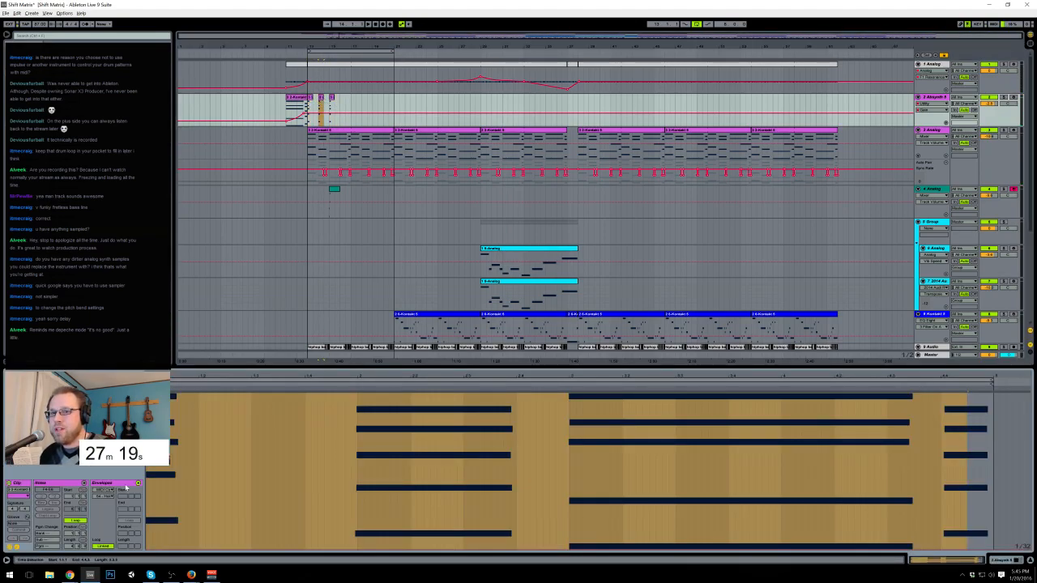
{"action": "left_click", "coordinate": [279, 441]}
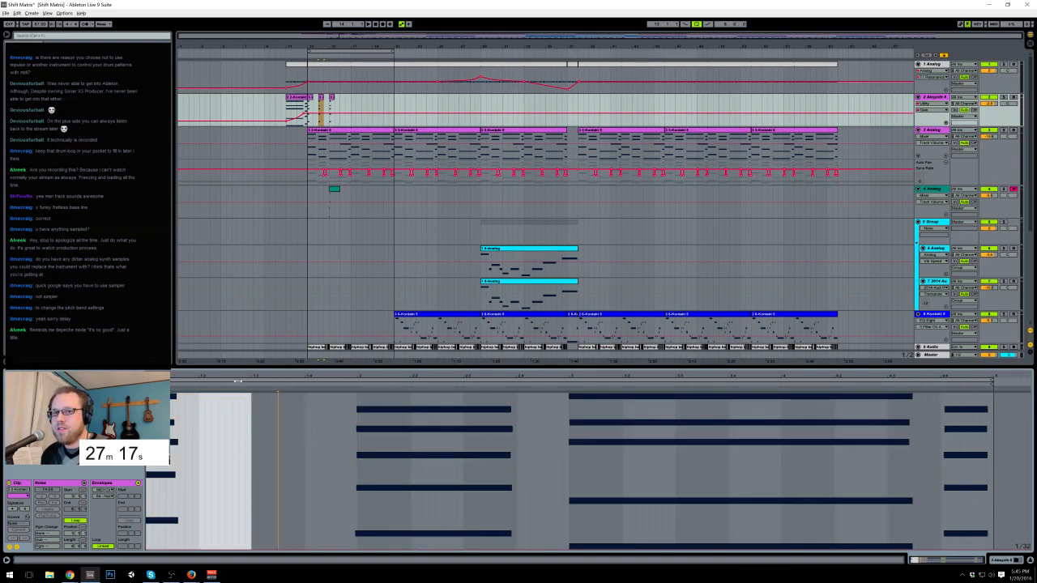
{"action": "key", "text": "ctrl+a"}
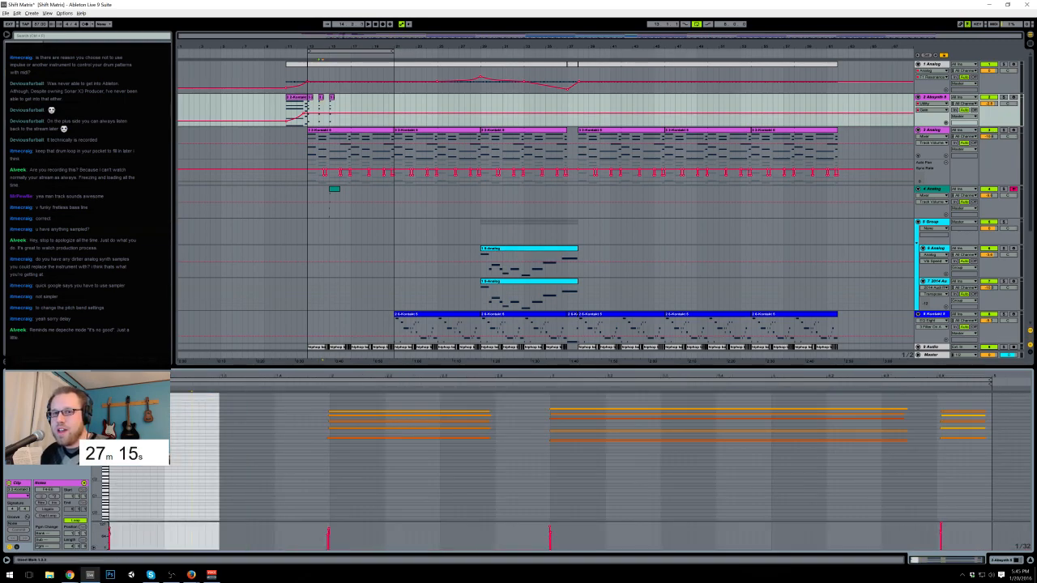
{"action": "mouse_move", "coordinate": [97, 431]}
{"action": "left_mouse_down"}
{"action": "mouse_move", "coordinate": [126, 445]}
{"action": "mouse_move", "coordinate": [141, 480]}
{"action": "mouse_move", "coordinate": [155, 476]}
{"action": "mouse_move", "coordinate": [137, 497]}
{"action": "mouse_move", "coordinate": [124, 451]}
{"action": "mouse_move", "coordinate": [129, 467]}
{"action": "left_mouse_up"}
{"action": "left_click", "coordinate": [136, 475]}
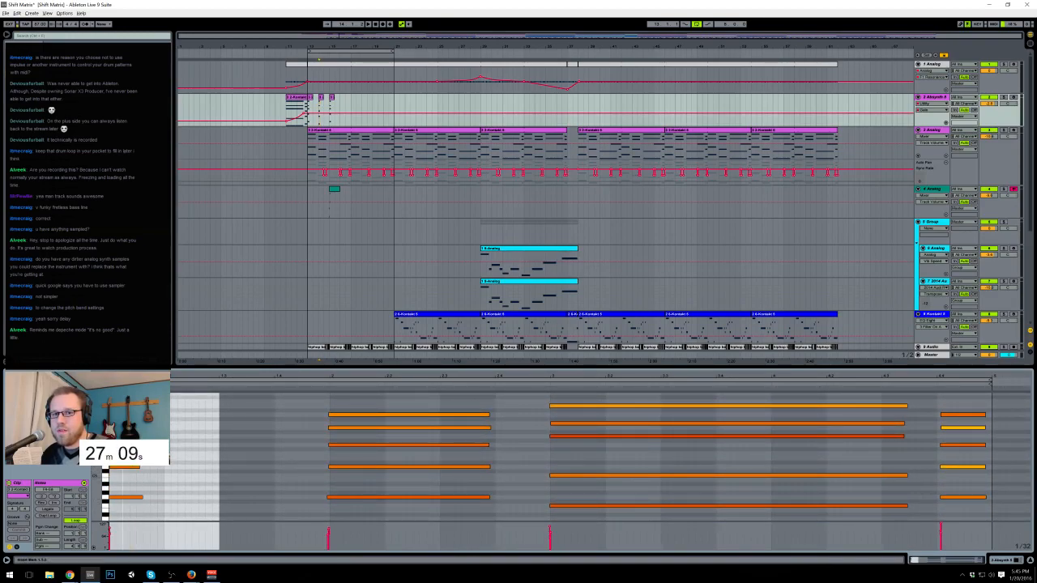
{"action": "key", "text": "space"}
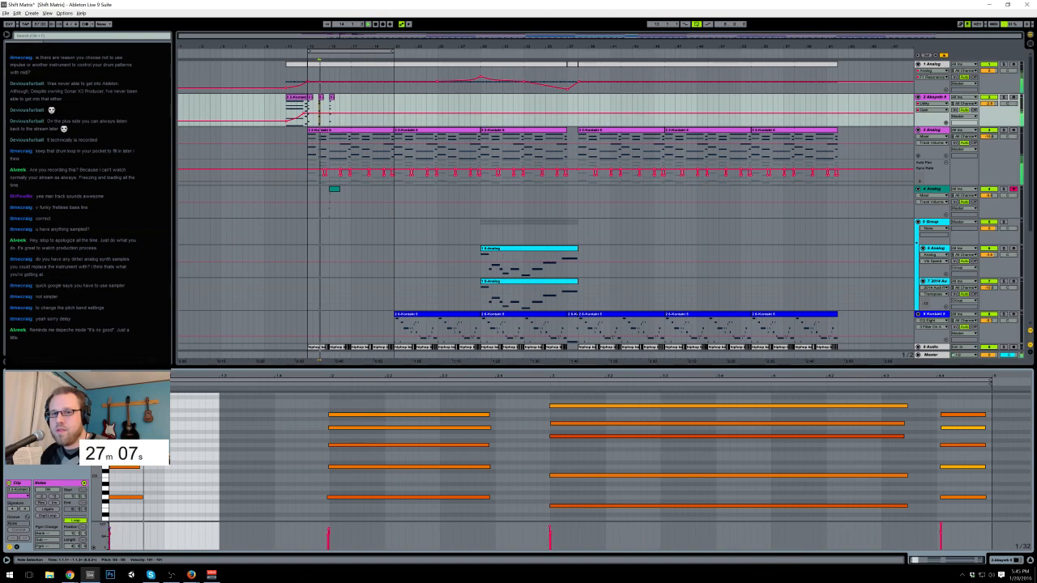
Step: Transpose the opening chord in the bar 15 clip on the 2 Absynth 5 track down four semitones
{"action": "left_click", "coordinate": [332, 97]}
{"action": "key", "text": "space"}
{"action": "left_click_drag", "start_coordinate": [95, 485], "coordinate": [122, 540]}
{"action": "left_click", "coordinate": [135, 489]}
{"action": "key", "text": "Down"}
{"action": "key", "text": "Down"}
{"action": "key", "text": "Down"}
{"action": "key", "text": "Down"}
Step: Raise a single note within the bar 15 clip's opening chord and play the result from bar 15
{"action": "left_click", "coordinate": [135, 467]}
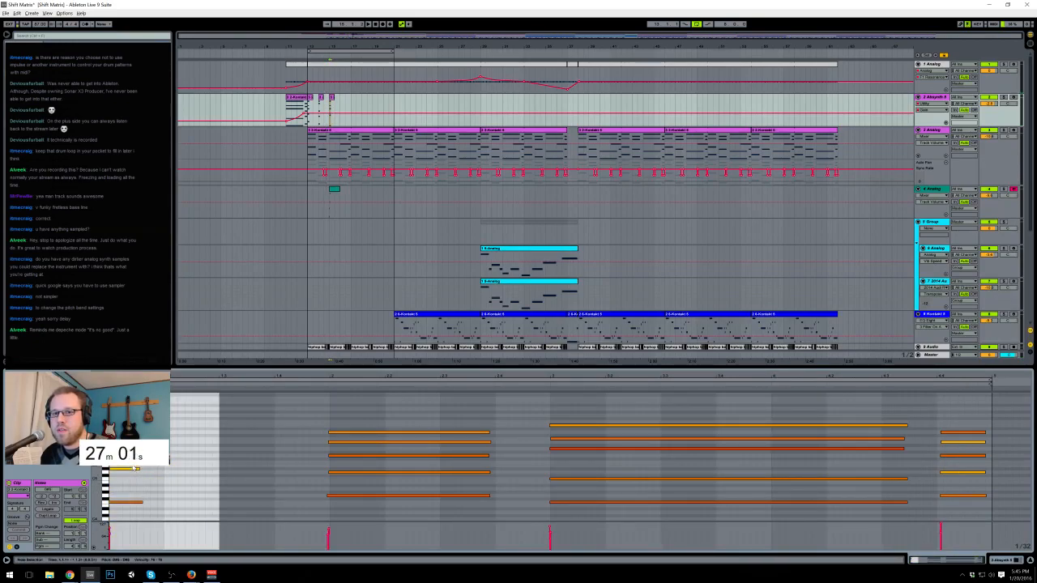
{"action": "key", "text": "Up"}
{"action": "key", "text": "Up"}
{"action": "key", "text": "Up"}
{"action": "key", "text": "Up"}
{"action": "key", "text": "space"}
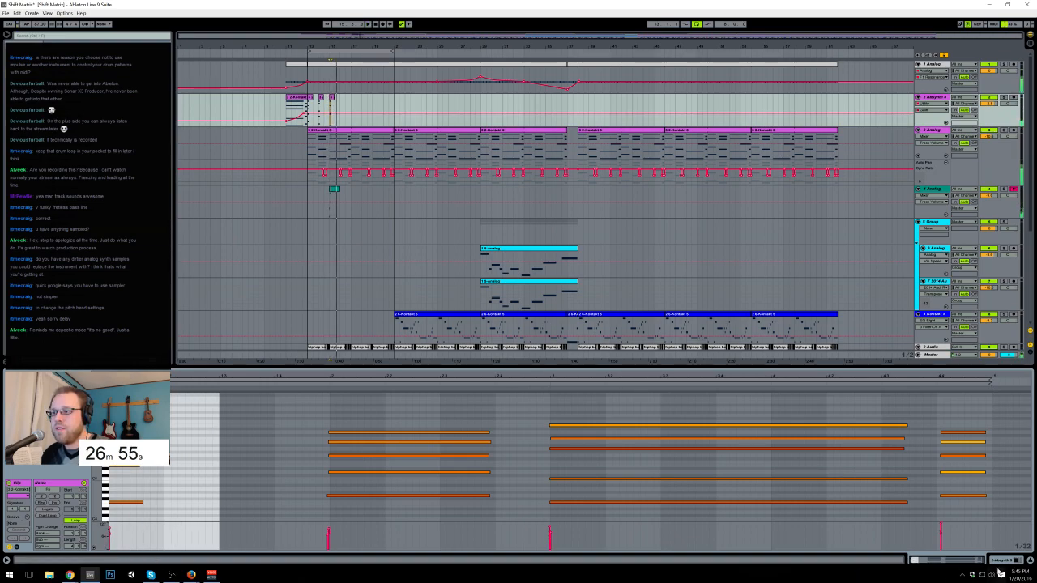
Step: Repeat the 2 Absynth 5 track's four-bar chord pattern from bar 13 until bar 37 and play from bar 11
{"action": "left_click", "coordinate": [341, 108]}
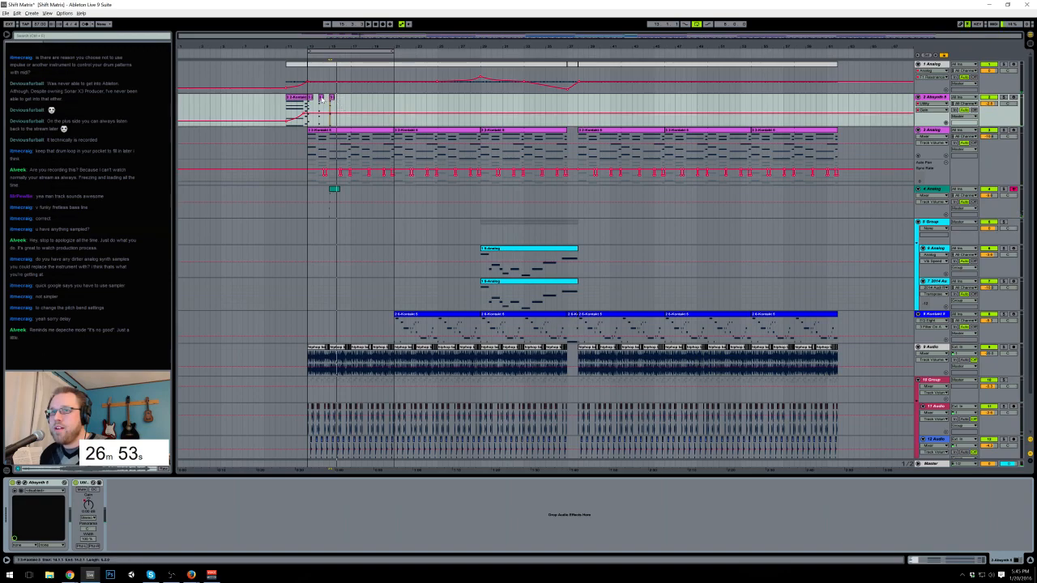
{"action": "left_click_drag", "start_coordinate": [350, 106], "coordinate": [309, 105]}
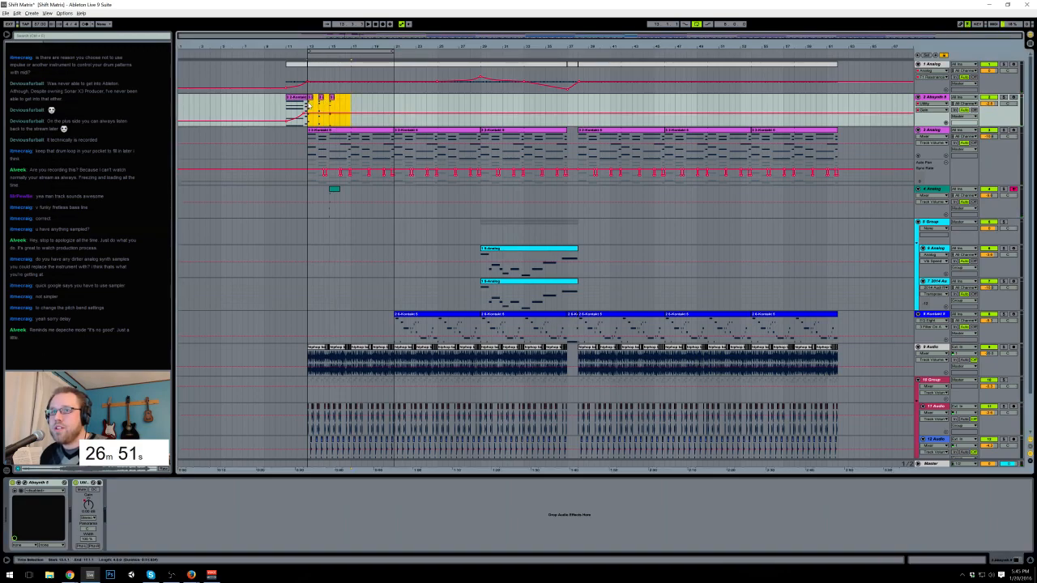
{"action": "key", "text": "ctrl+d"}
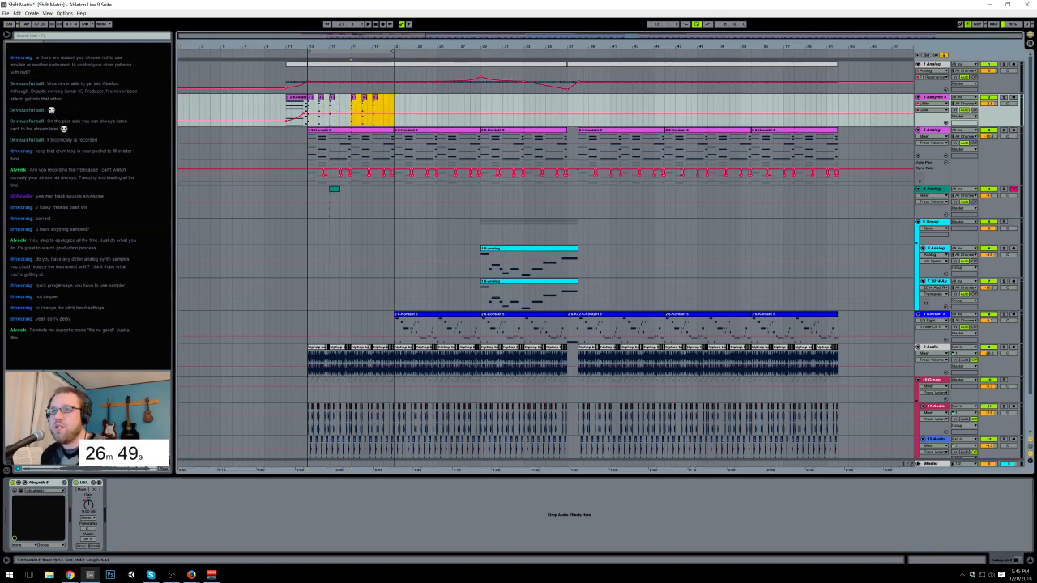
{"action": "left_click_drag", "start_coordinate": [396, 109], "coordinate": [314, 109]}
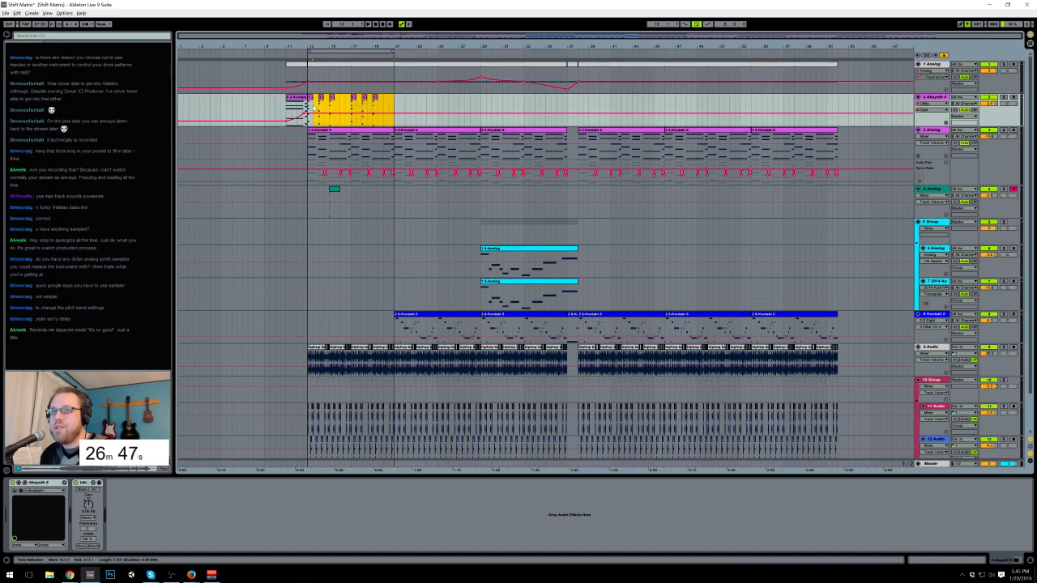
{"action": "key", "text": "ctrl+d"}
{"action": "key", "text": "ctrl+d"}
{"action": "left_click", "coordinate": [288, 109]}
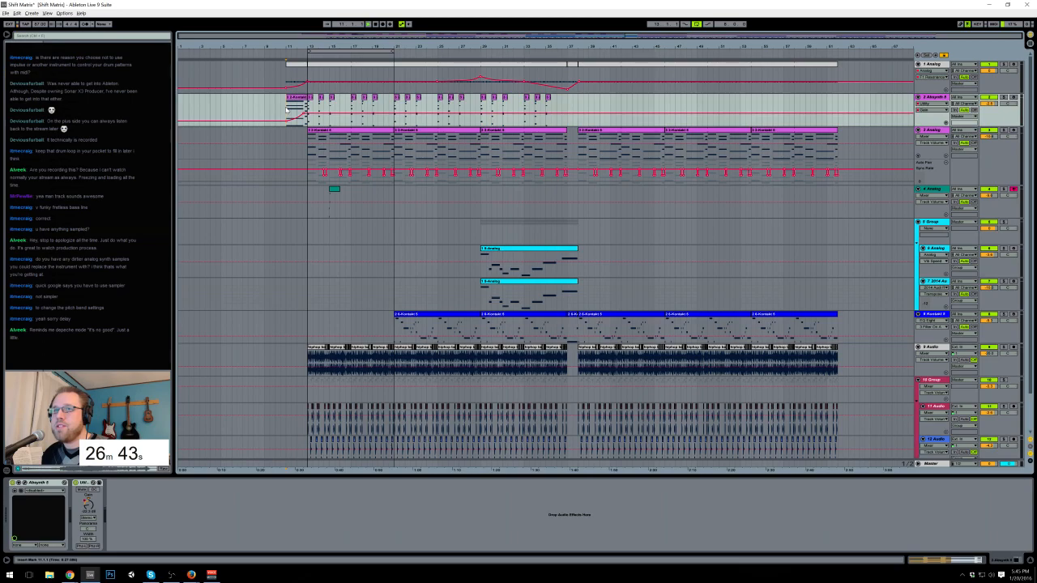
{"action": "key", "text": "space"}
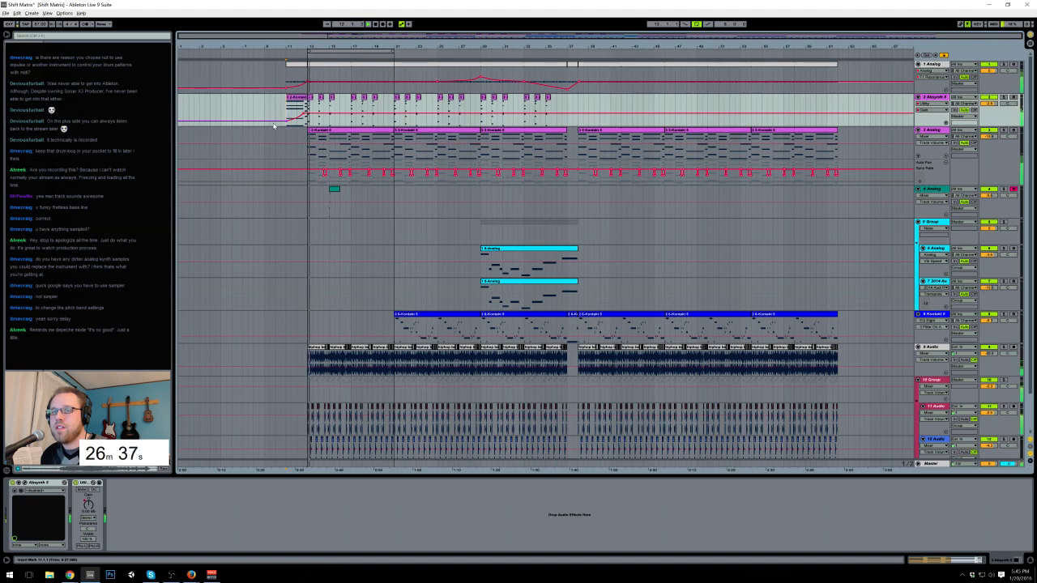
Step: Copy the one-bar clip at bar 15 on the 4 Analog track to bar 19
{"action": "left_click", "coordinate": [335, 189]}
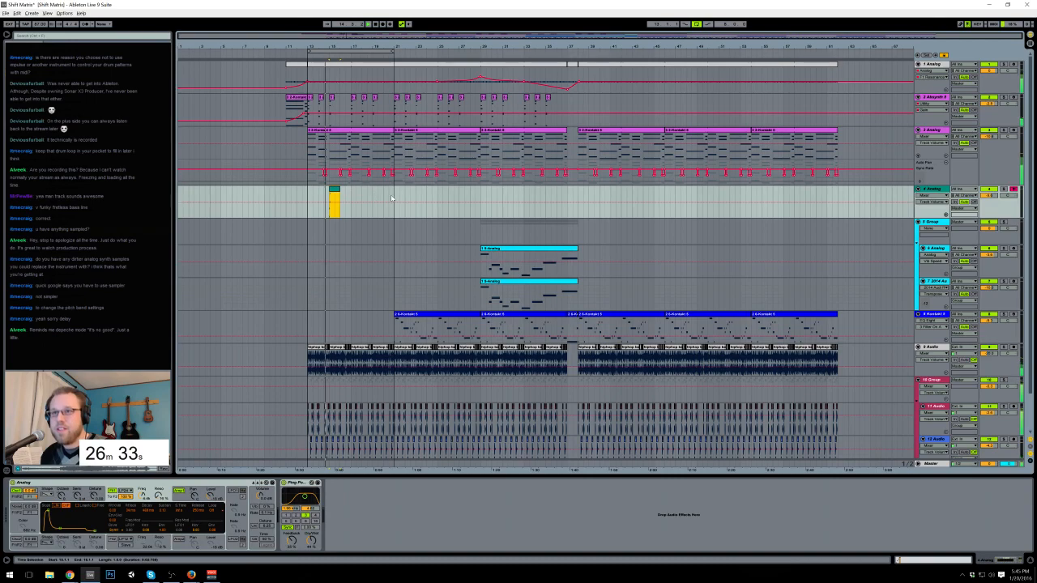
{"action": "left_click", "coordinate": [372, 199]}
{"action": "key", "text": "ctrl+v"}
Step: Delete the second and third chords of every four-bar group on the 2 Absynth 5 track, keeping only the first chord of each
{"action": "left_click_drag", "start_coordinate": [320, 106], "coordinate": [571, 110]}
{"action": "key", "text": "Delete"}
{"action": "key", "text": "Delete"}
{"action": "key", "text": "Delete"}
{"action": "key", "text": "Delete"}
{"action": "key", "text": "Delete"}
{"action": "key", "text": "Delete"}
Step: Lower the 4 Analog track's volume and roll off its low end with an EQ Eight after the ping pong delay, playing from bar 15
{"action": "left_click_drag", "start_coordinate": [396, 197], "coordinate": [308, 197]}
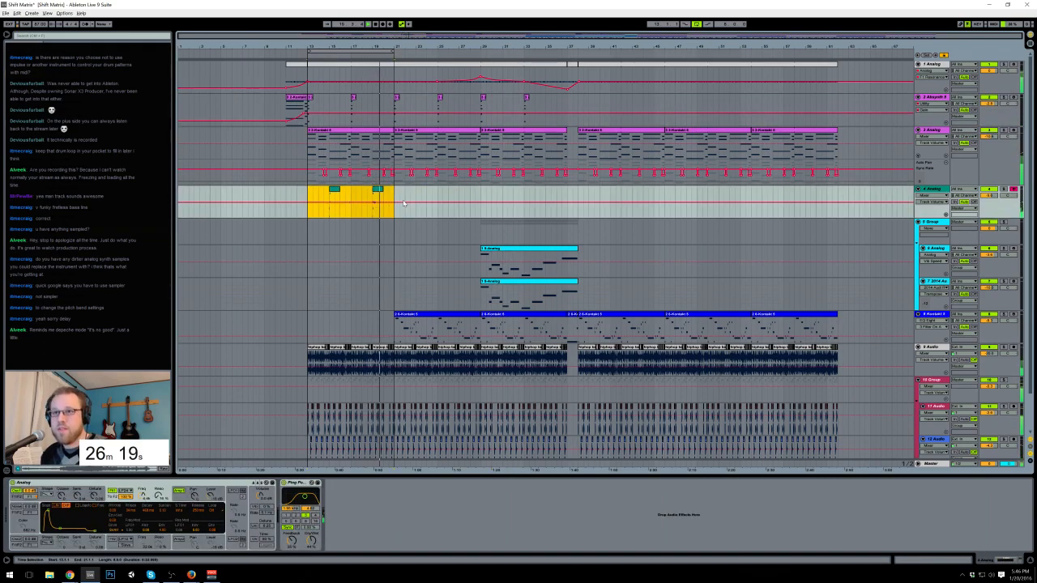
{"action": "left_click_drag", "start_coordinate": [990, 195], "coordinate": [990, 201]}
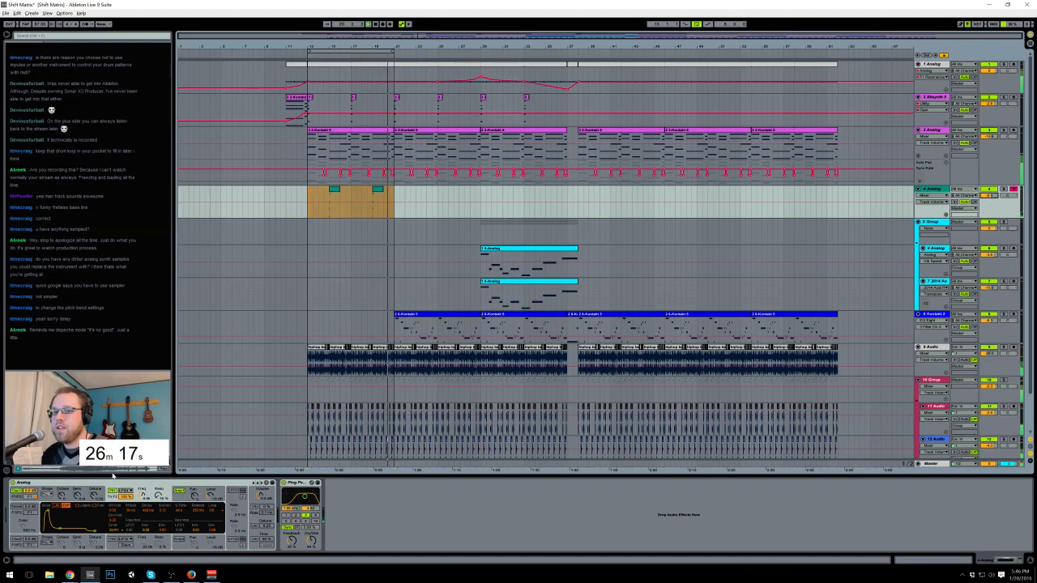
{"action": "mouse_move", "coordinate": [375, 531]}
{"action": "left_mouse_down"}
{"action": "mouse_move", "coordinate": [397, 520]}
{"action": "mouse_move", "coordinate": [373, 518]}
{"action": "left_mouse_up"}
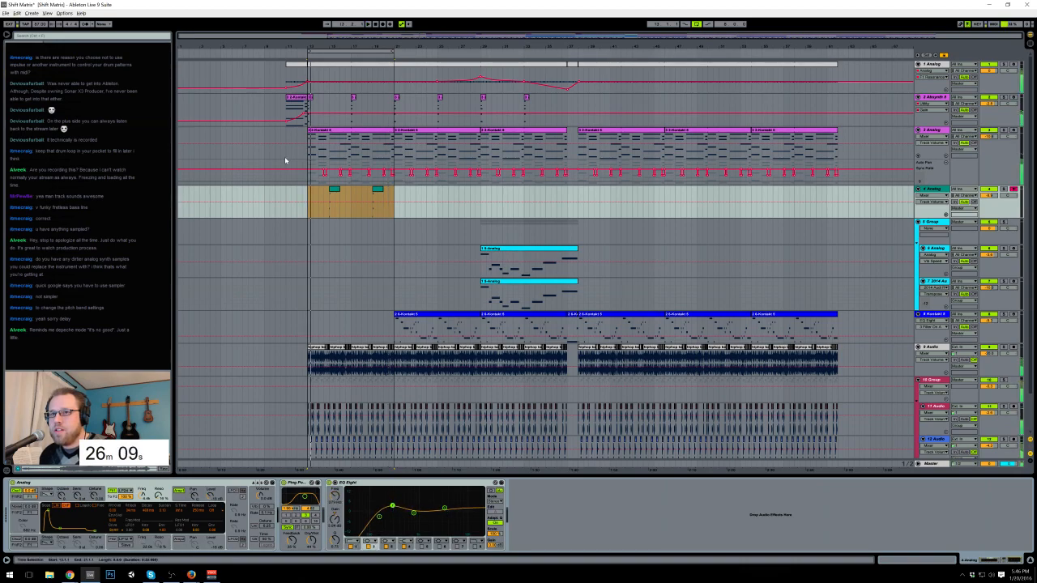
{"action": "left_click", "coordinate": [332, 196]}
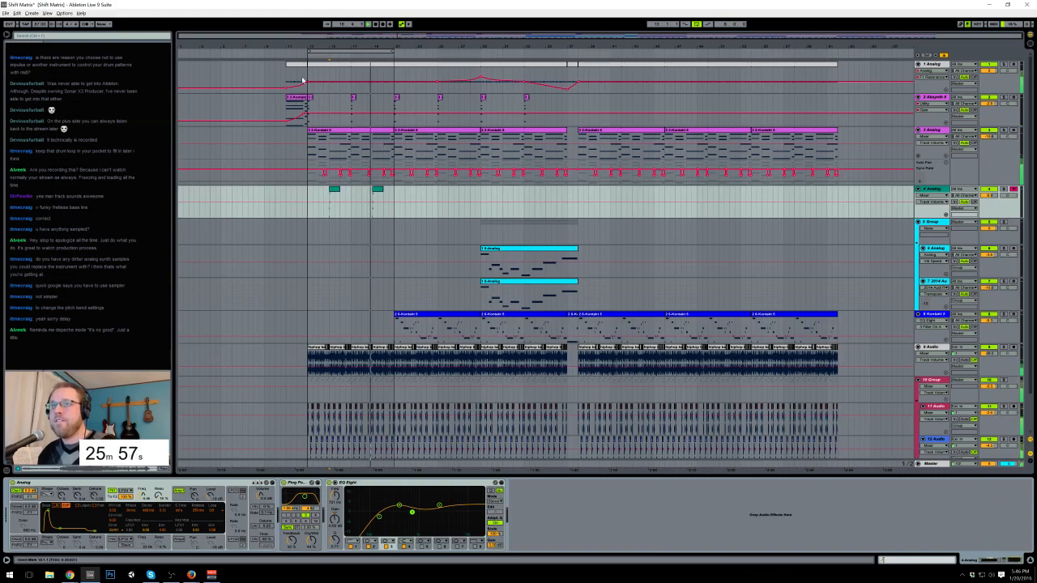
Step: Place a copy of the short chord clip at bar 18 on the Absynth track and bring its notes into view
{"action": "left_click", "coordinate": [354, 101]}
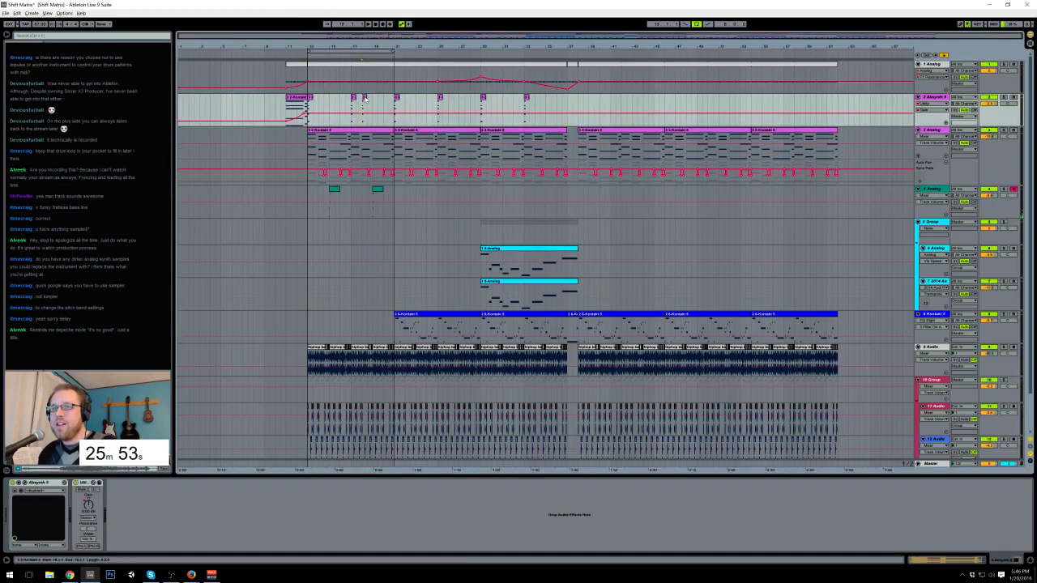
{"action": "double_click", "coordinate": [365, 99]}
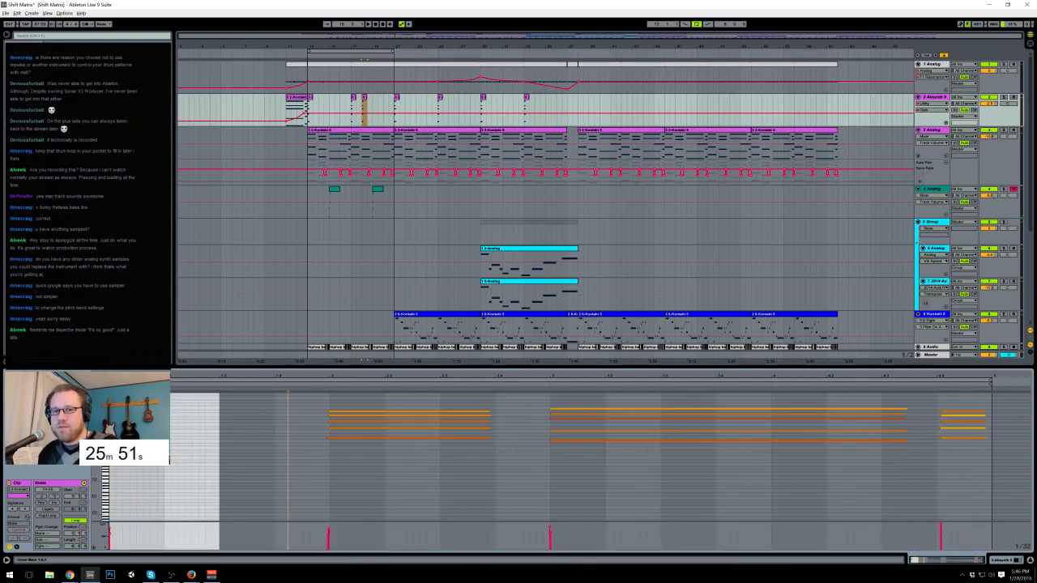
{"action": "left_click_drag", "start_coordinate": [95, 421], "coordinate": [137, 423]}
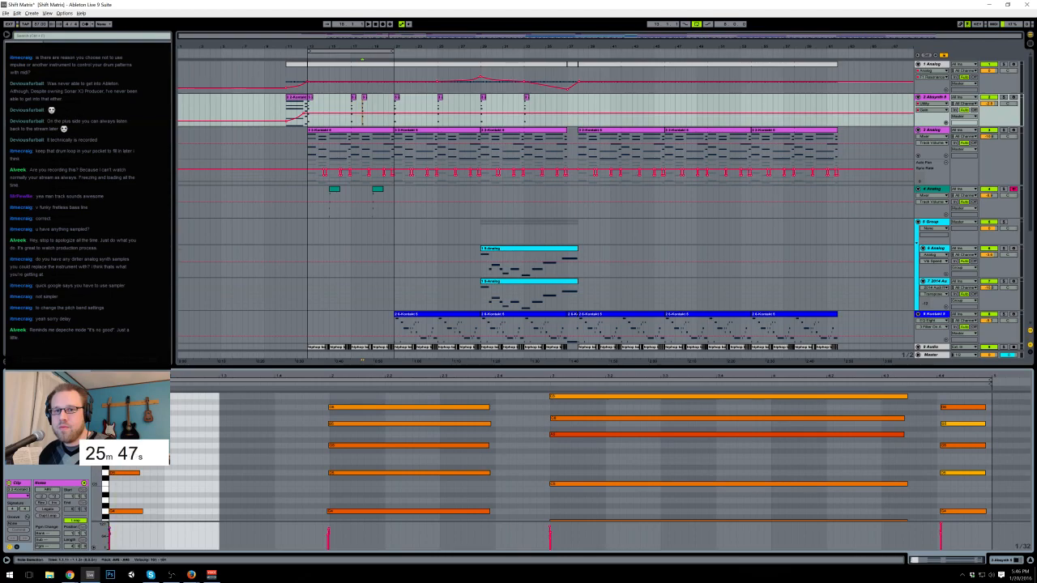
{"action": "key", "text": "space"}
Step: Copy the short chord clip to bar 19 on the Absynth track and lower the bottom note of its opening chord
{"action": "left_click", "coordinate": [366, 106]}
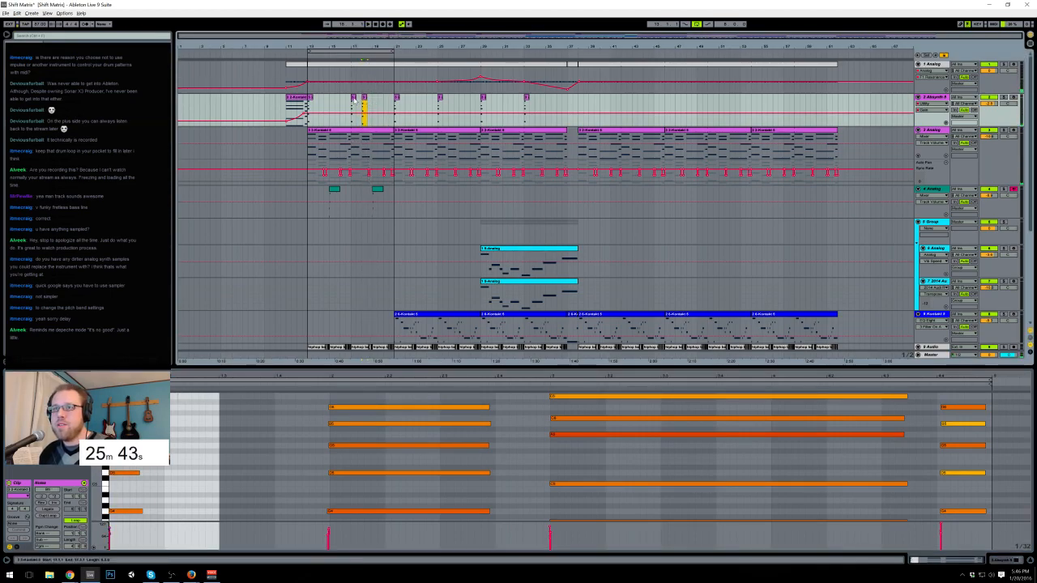
{"action": "left_click", "coordinate": [375, 106]}
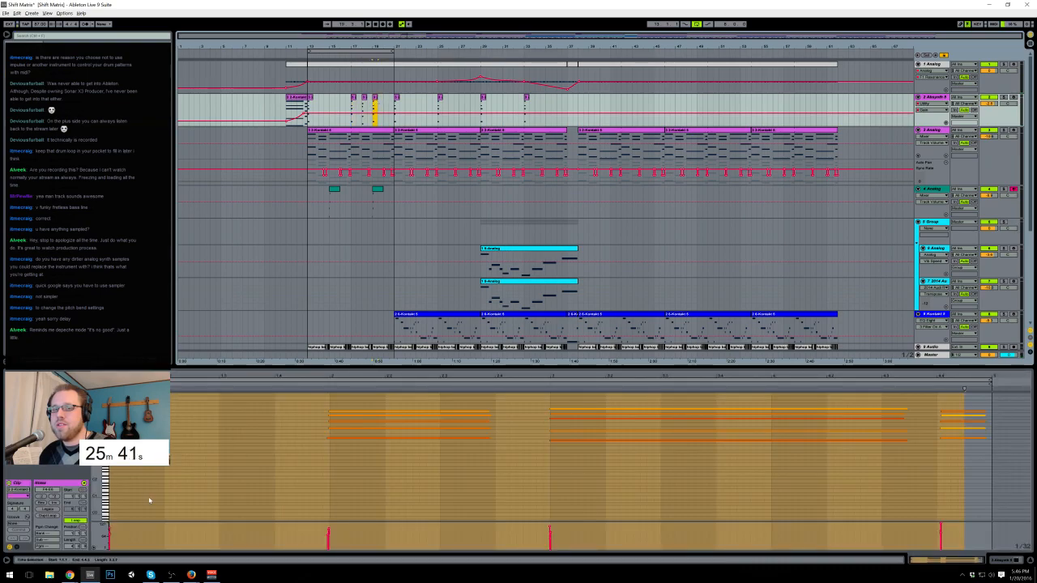
{"action": "key", "text": "shift+Tab"}
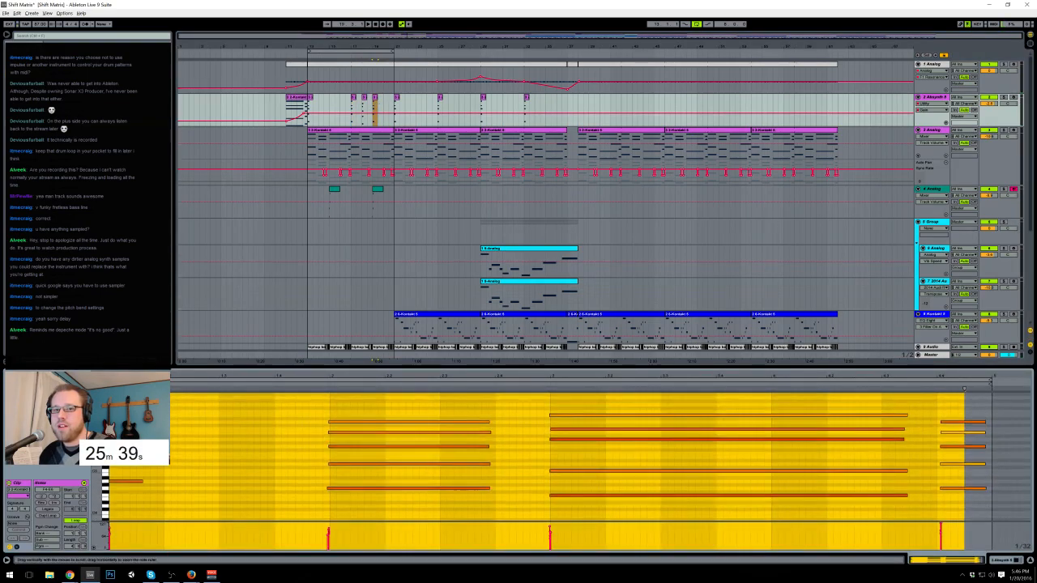
{"action": "left_click", "coordinate": [172, 427]}
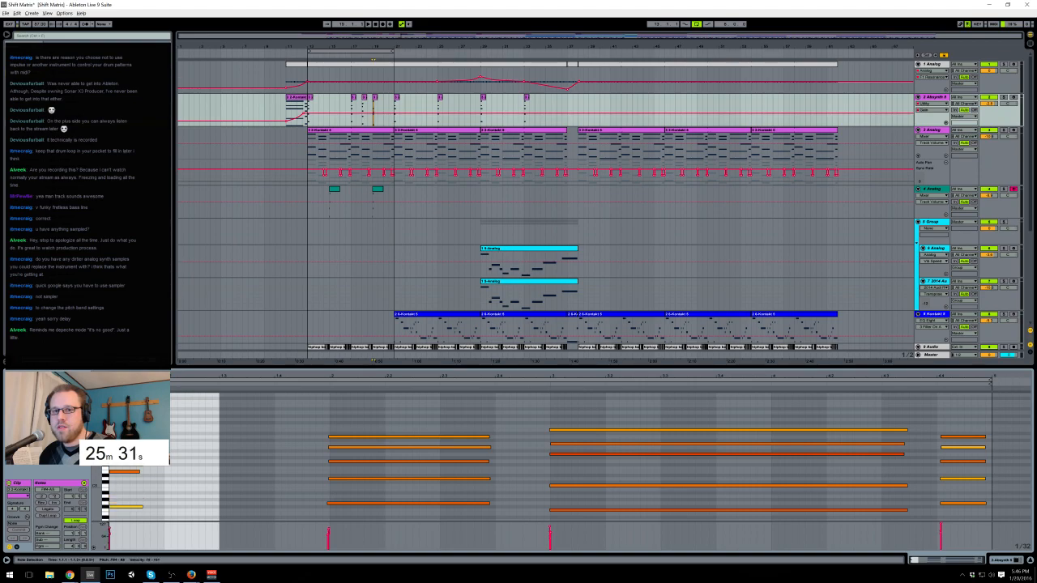
{"action": "key", "text": "space"}
{"action": "left_click", "coordinate": [1019, 559]}
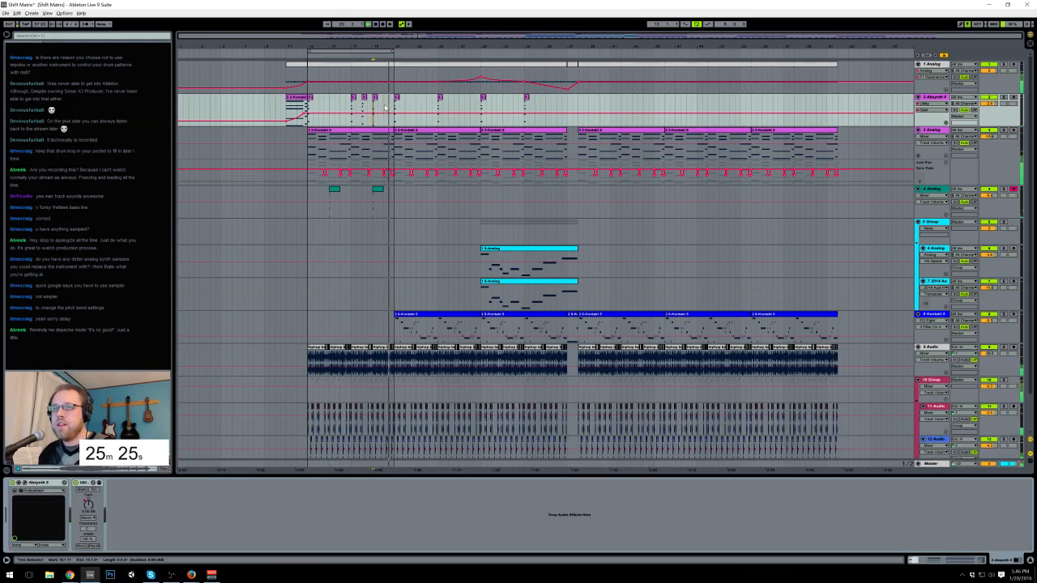
Step: Place a chord clip at the end of bar 20 on the Absynth track and delete the long chord in its third bar
{"action": "left_click", "coordinate": [306, 105]}
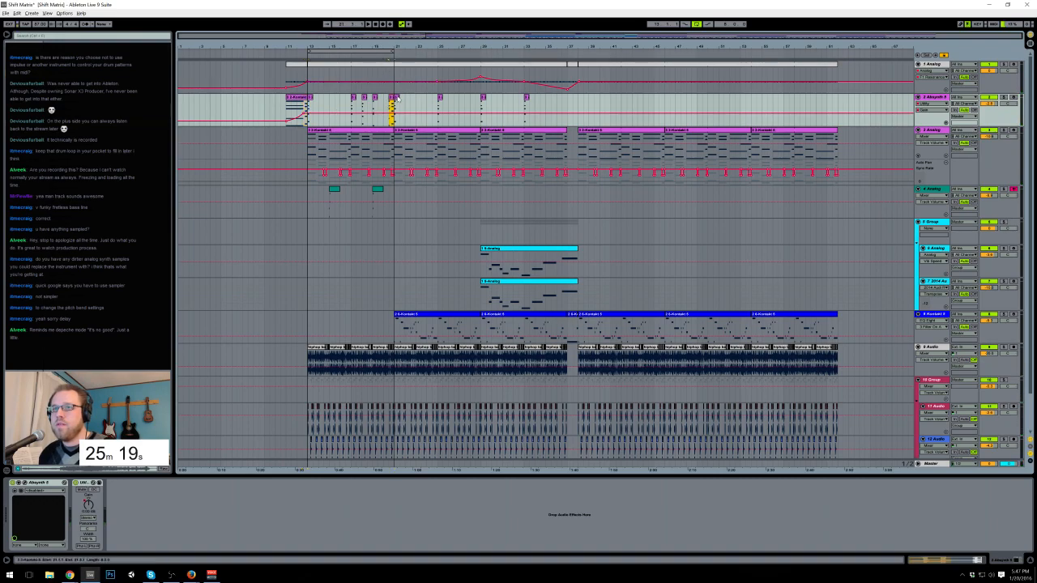
{"action": "double_click", "coordinate": [392, 102]}
{"action": "left_click", "coordinate": [591, 503]}
{"action": "left_click_drag", "start_coordinate": [878, 467], "coordinate": [792, 394]}
{"action": "key", "text": "Delete"}
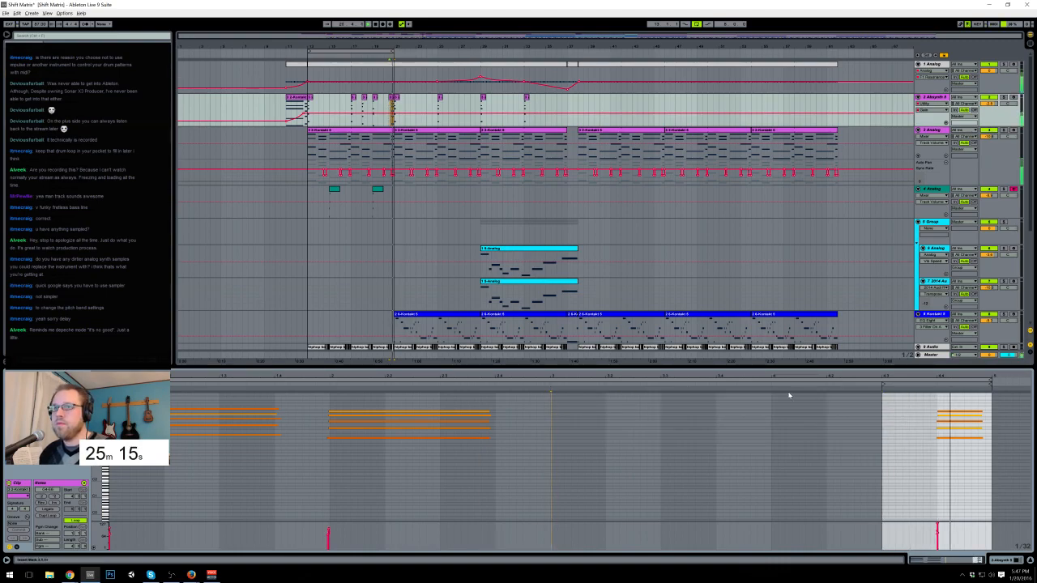
{"action": "left_click", "coordinate": [1017, 564]}
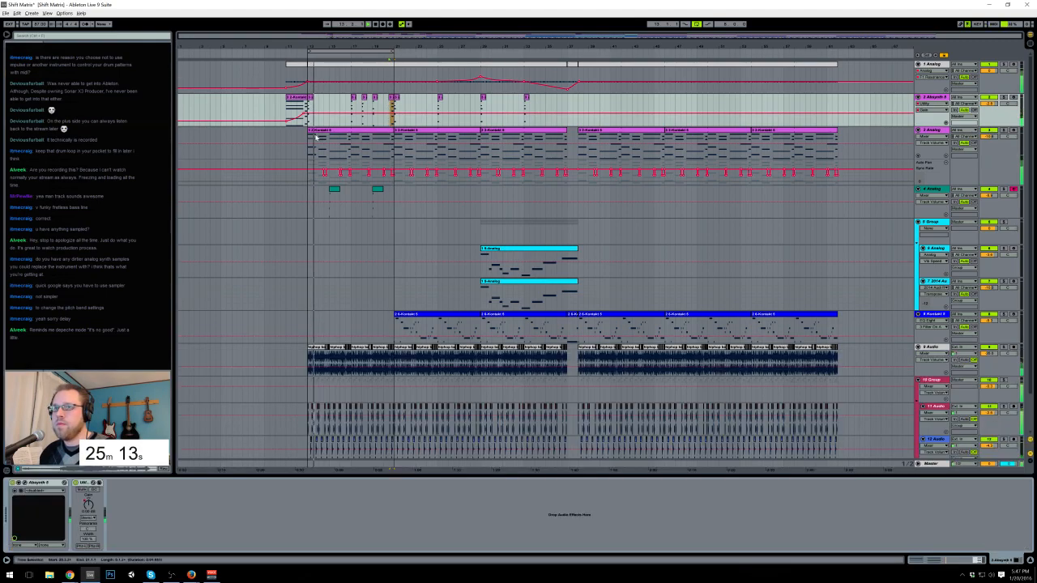
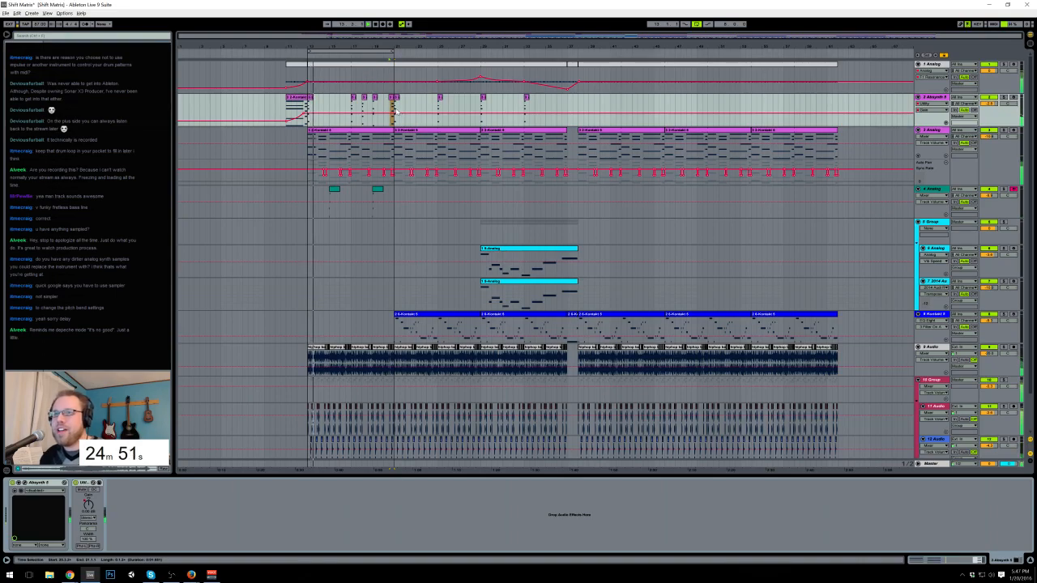
Step: Duplicate bars 13 to 21 of the Absynth chord track and of the green Analog track into the following eight bars
{"action": "left_click_drag", "start_coordinate": [393, 108], "coordinate": [308, 102]}
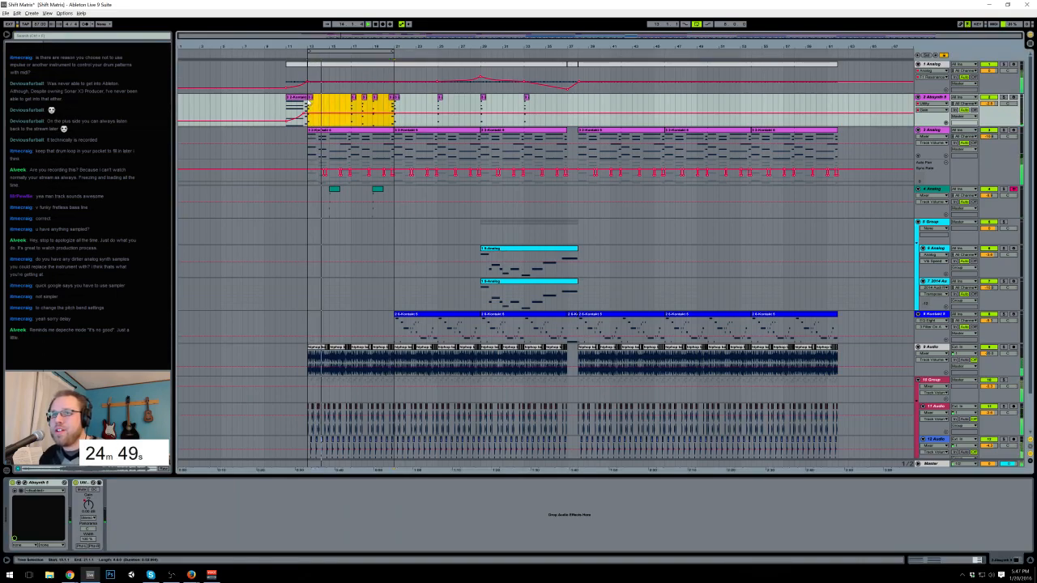
{"action": "key", "text": "ctrl+d"}
{"action": "left_click_drag", "start_coordinate": [308, 194], "coordinate": [393, 207]}
{"action": "key", "text": "ctrl+d"}
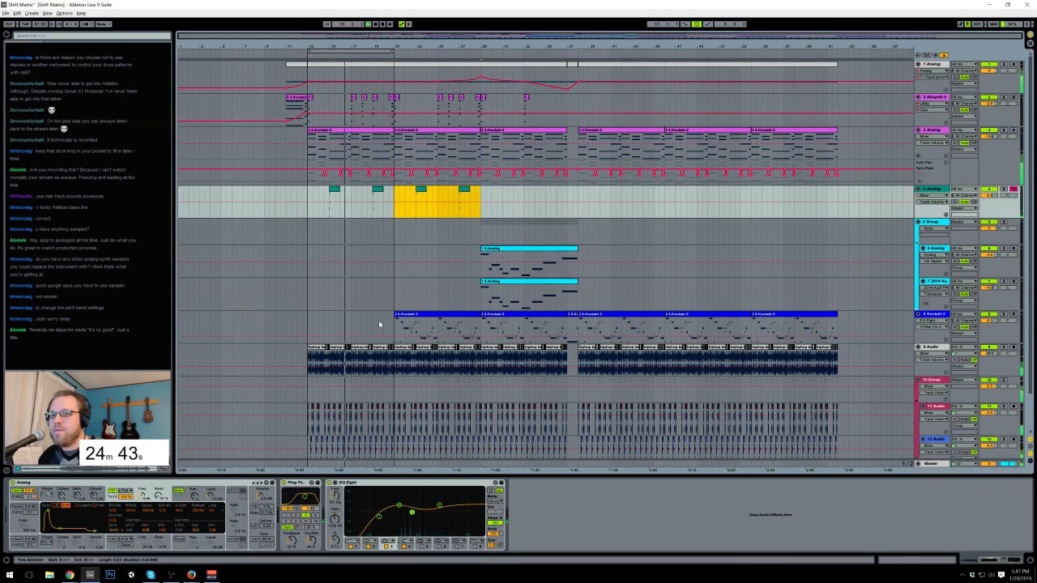
Step: Create an empty one-bar MIDI clip at bar 20 on the Kontakt bass track and move the Guitar Rig window aside
{"action": "left_click_drag", "start_coordinate": [389, 327], "coordinate": [386, 327]}
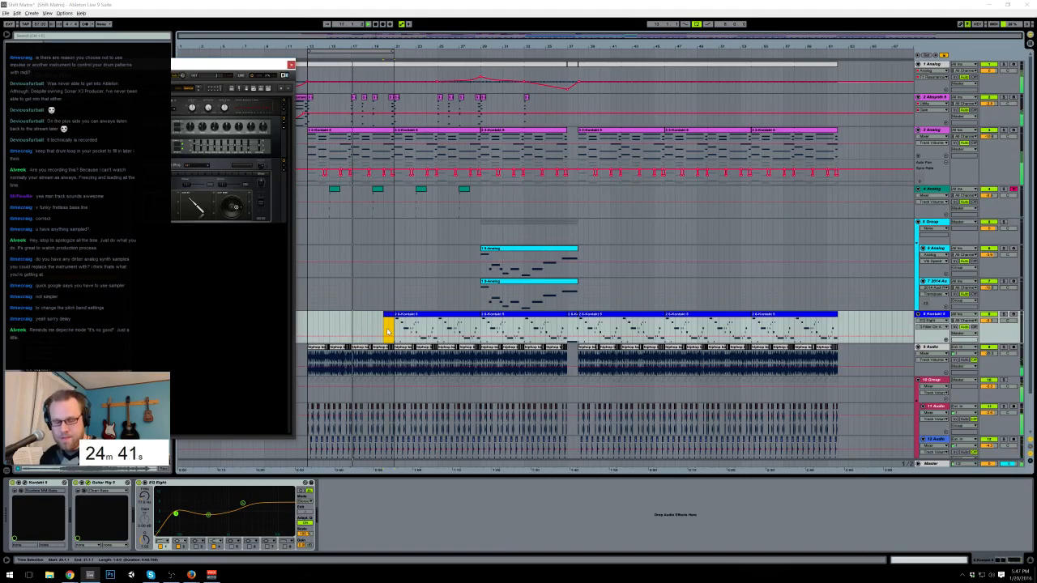
{"action": "key", "text": "ctrl+shift+m"}
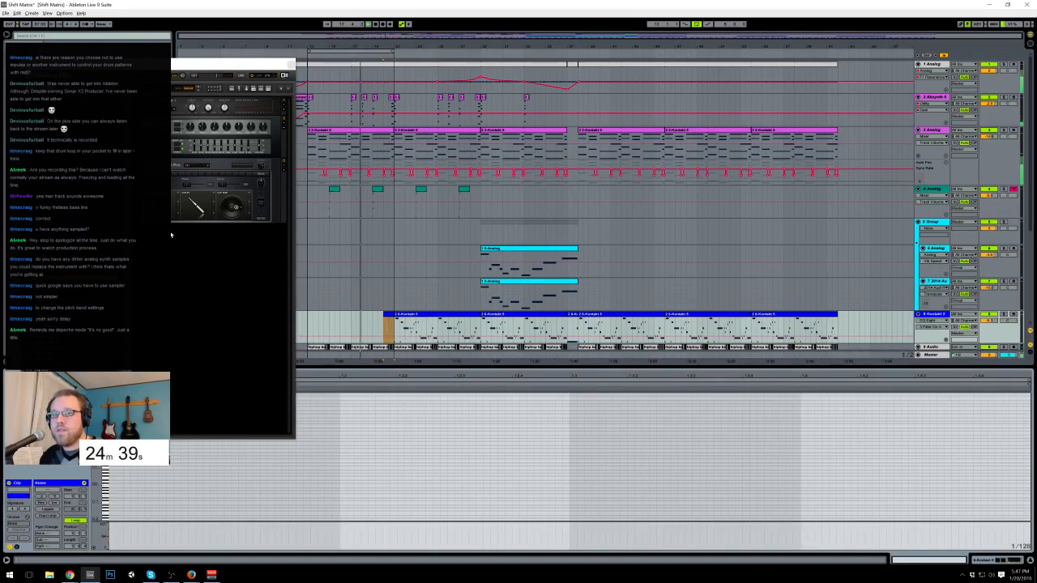
{"action": "left_click_drag", "start_coordinate": [95, 471], "coordinate": [98, 469]}
{"action": "left_click_drag", "start_coordinate": [194, 66], "coordinate": [881, 50]}
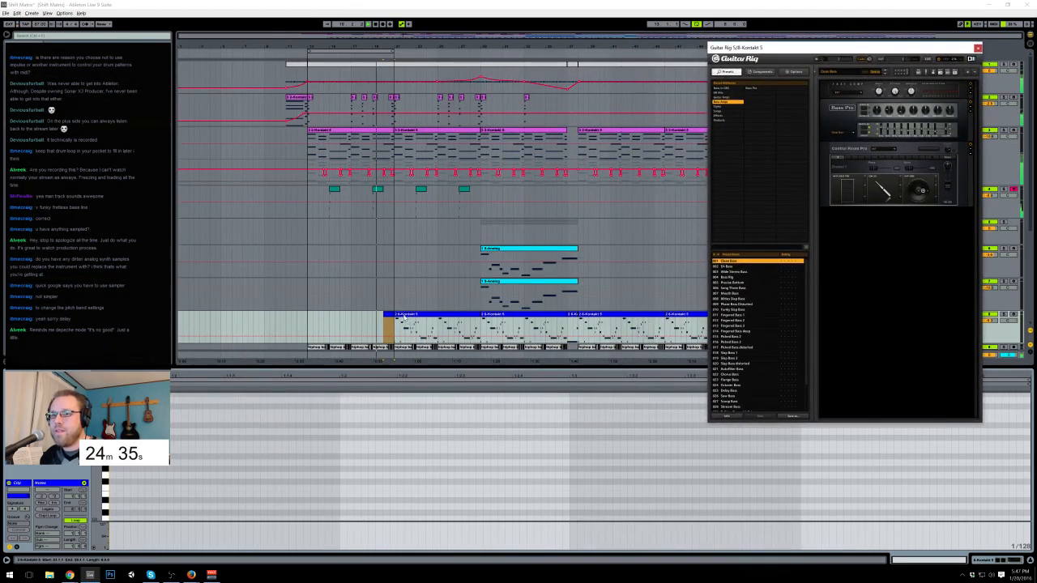
Step: Draw a long bass note in the new bar 20 clip, running from beat 3 to the end of the clip
{"action": "left_click", "coordinate": [396, 314]}
{"action": "left_click_drag", "start_coordinate": [97, 434], "coordinate": [96, 387]}
{"action": "left_click", "coordinate": [385, 315]}
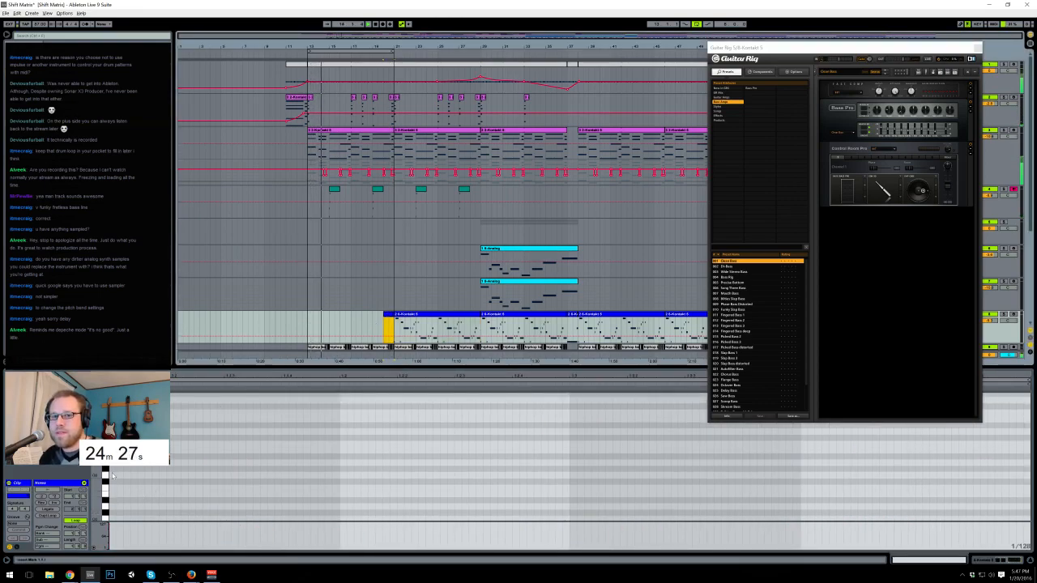
{"action": "left_click", "coordinate": [111, 401]}
{"action": "left_click_drag", "start_coordinate": [111, 400], "coordinate": [1026, 396]}
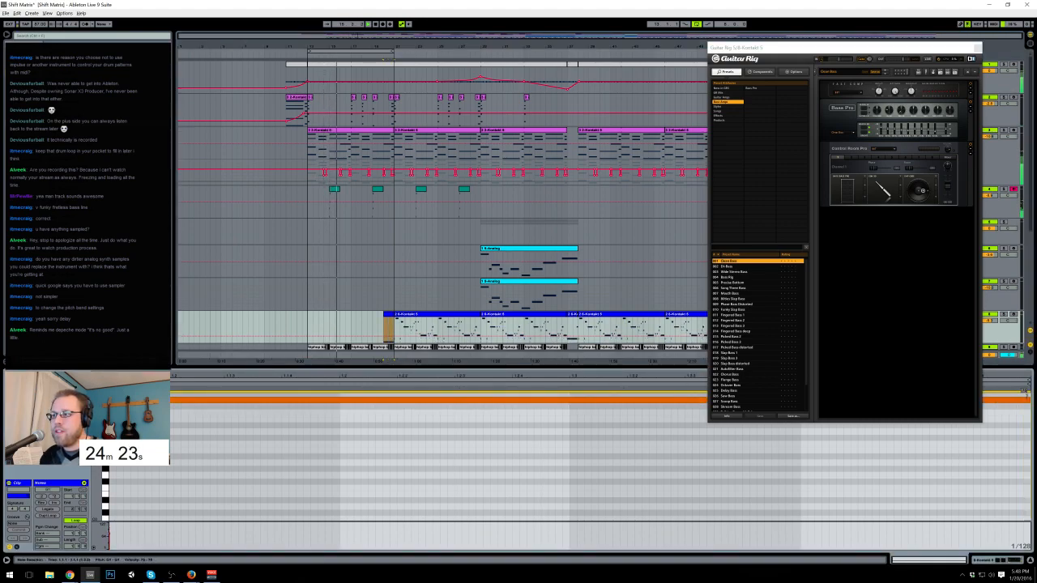
{"action": "left_click_drag", "start_coordinate": [898, 50], "coordinate": [215, 16]}
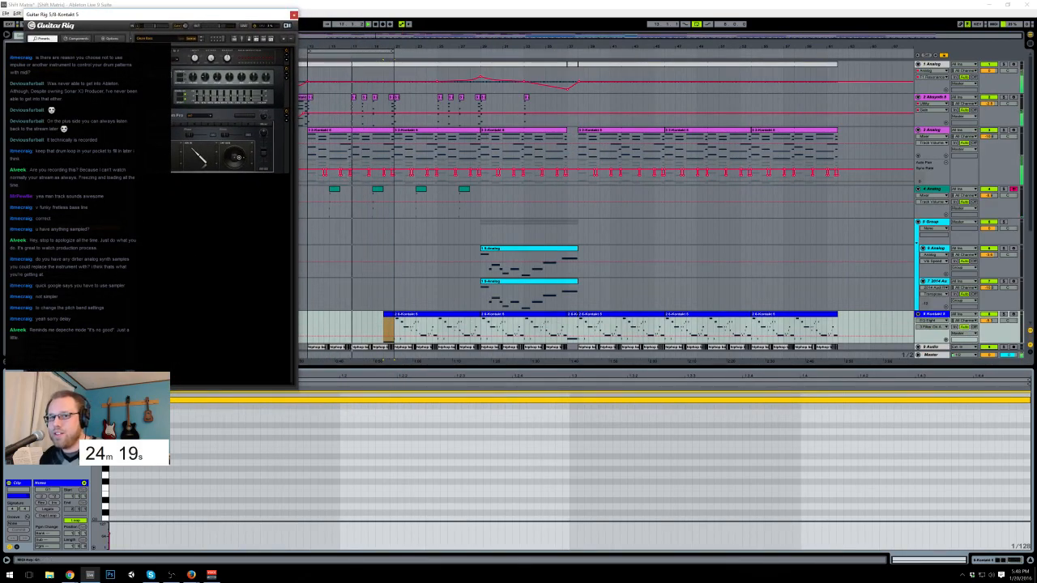
{"action": "left_click_drag", "start_coordinate": [111, 400], "coordinate": [569, 401]}
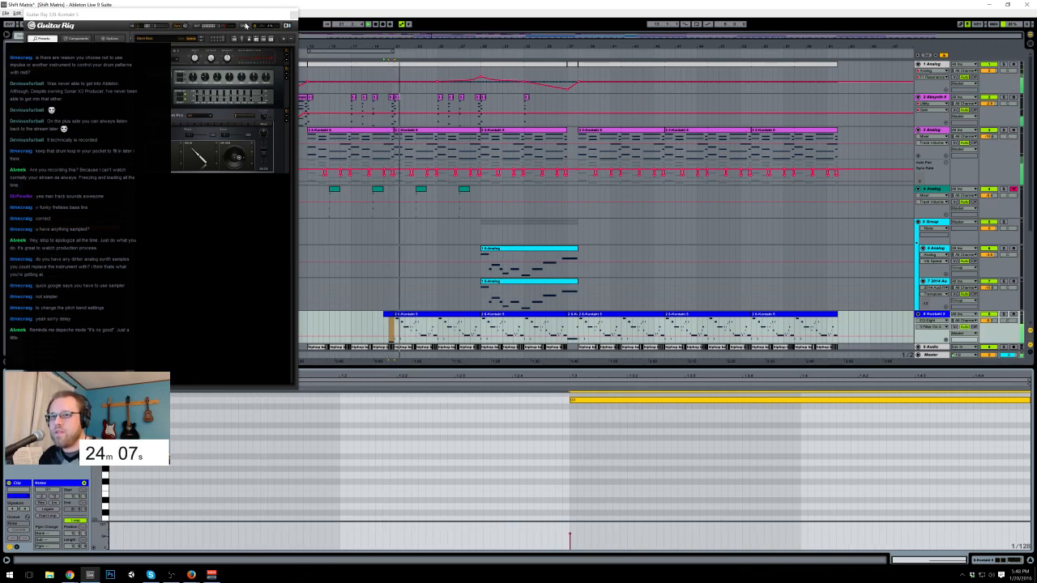
Step: Open the Kontakt bass clip starting at bar 21 and split off its first four bars
{"action": "left_click", "coordinate": [422, 314]}
{"action": "left_click", "coordinate": [398, 327]}
{"action": "left_click_drag", "start_coordinate": [238, 8], "coordinate": [973, 7]}
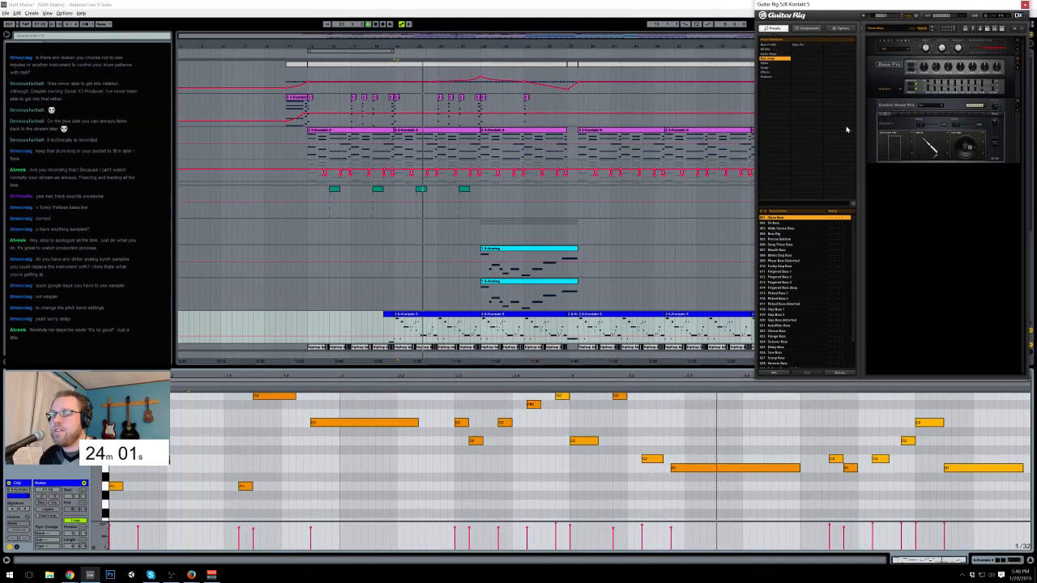
{"action": "left_click_drag", "start_coordinate": [96, 491], "coordinate": [86, 507]}
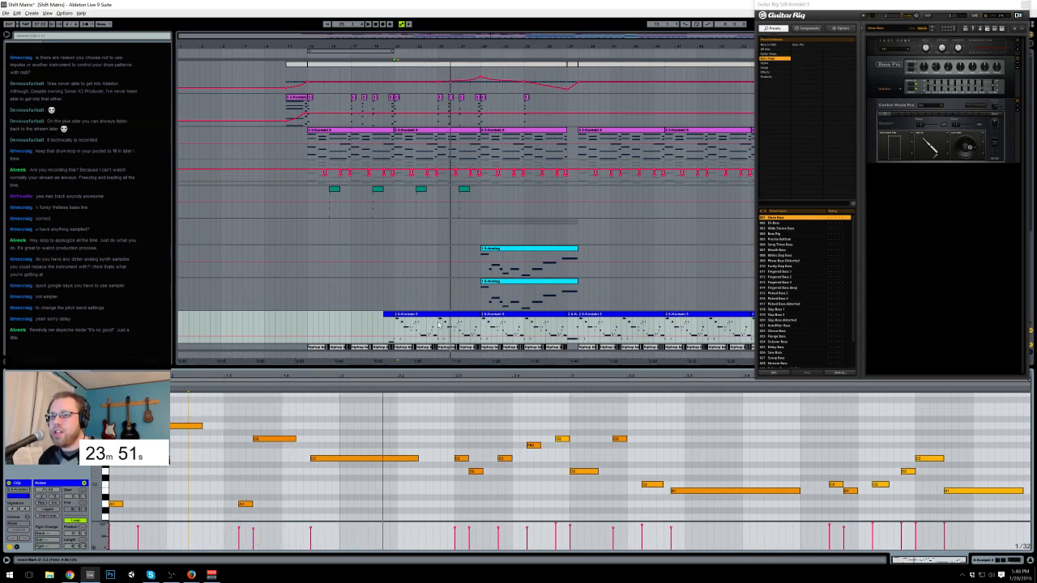
{"action": "left_click_drag", "start_coordinate": [438, 324], "coordinate": [409, 331]}
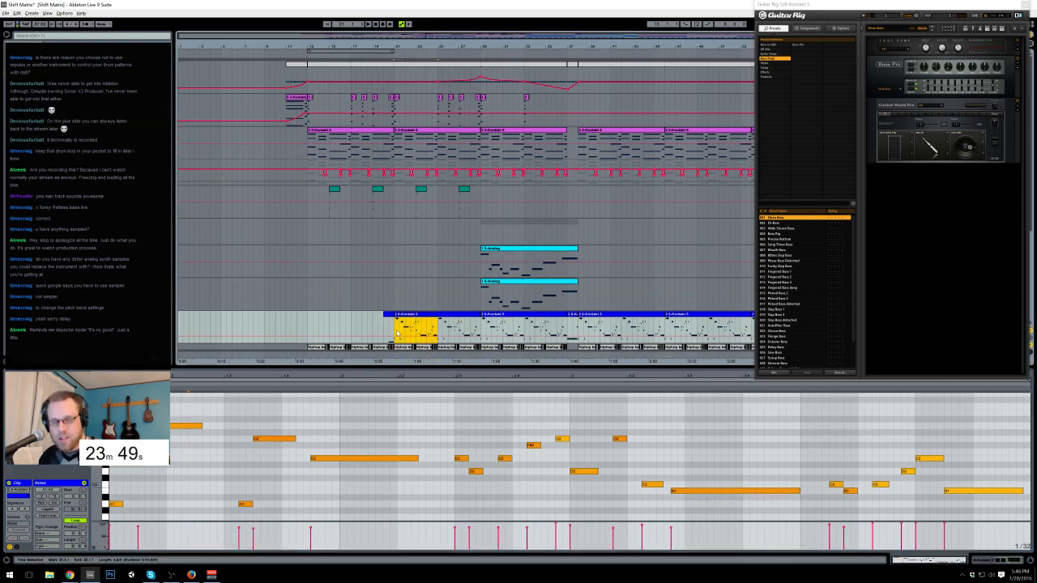
Step: Move the A1 and G2 notes in the clip's first bar one beat earlier and shorten the A2 note before them
{"action": "left_click_drag", "start_coordinate": [226, 434], "coordinate": [265, 506]}
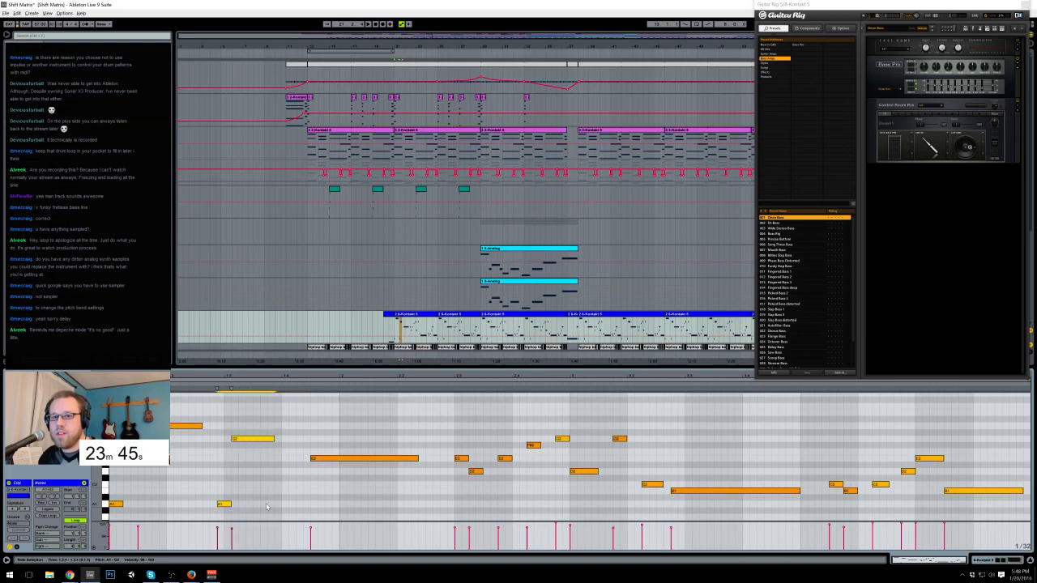
{"action": "left_click", "coordinate": [170, 459]}
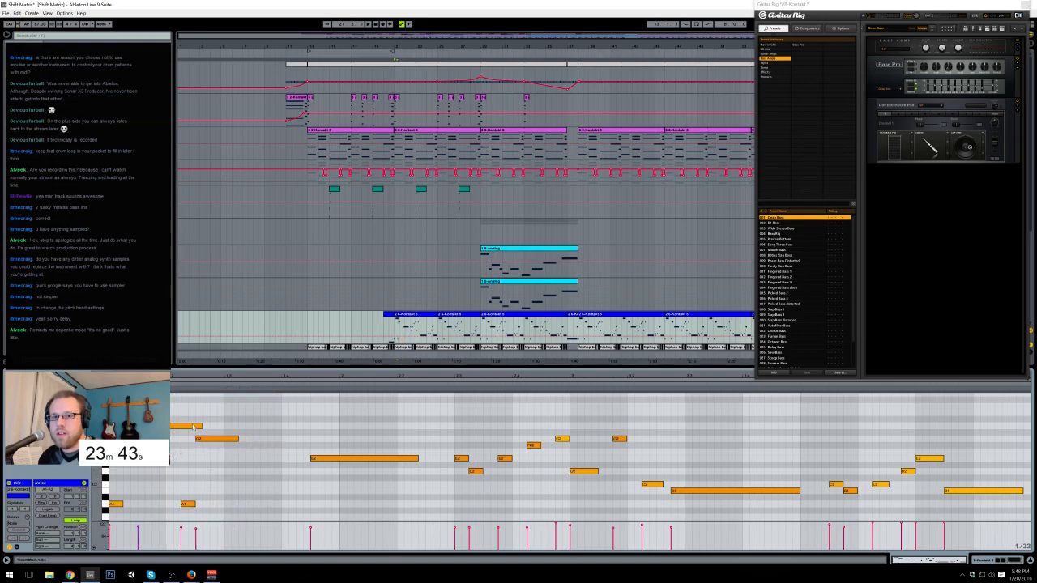
{"action": "key", "text": "space"}
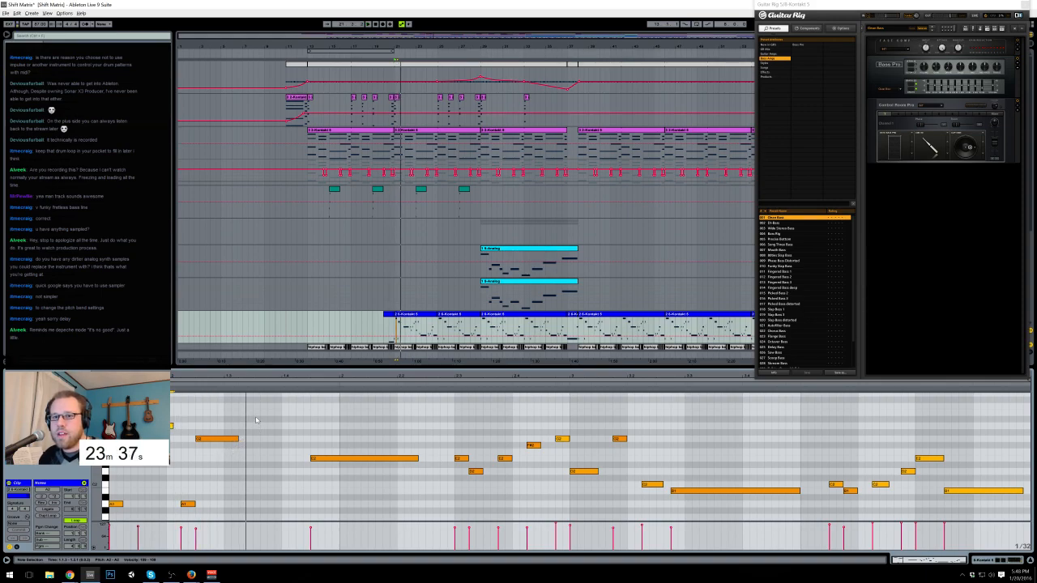
Step: Add a short A2 note and a following F2 note on beat 3 of the bass clip's first bar
{"action": "left_click", "coordinate": [257, 428]}
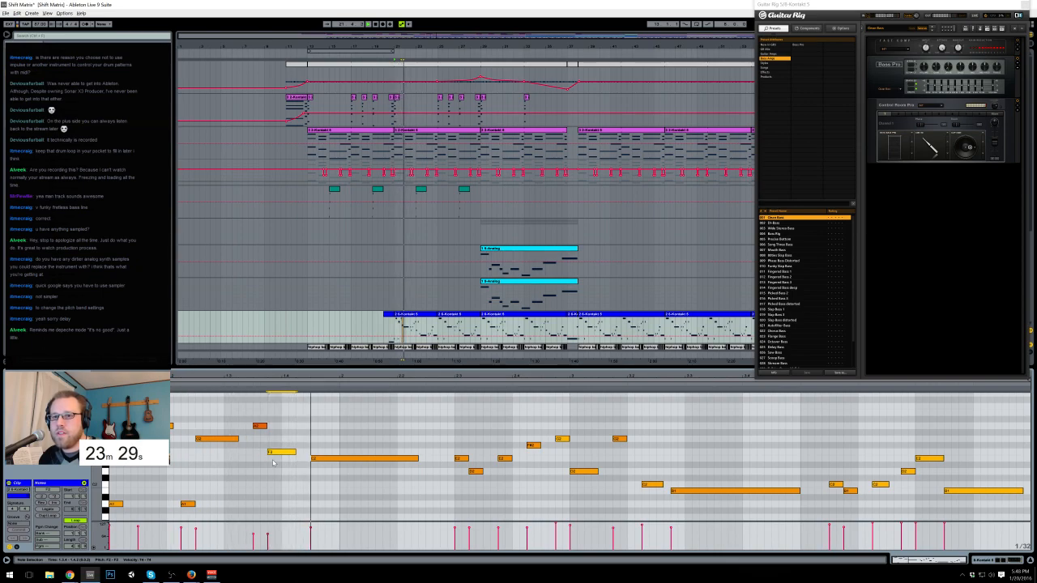
{"action": "left_click", "coordinate": [284, 460]}
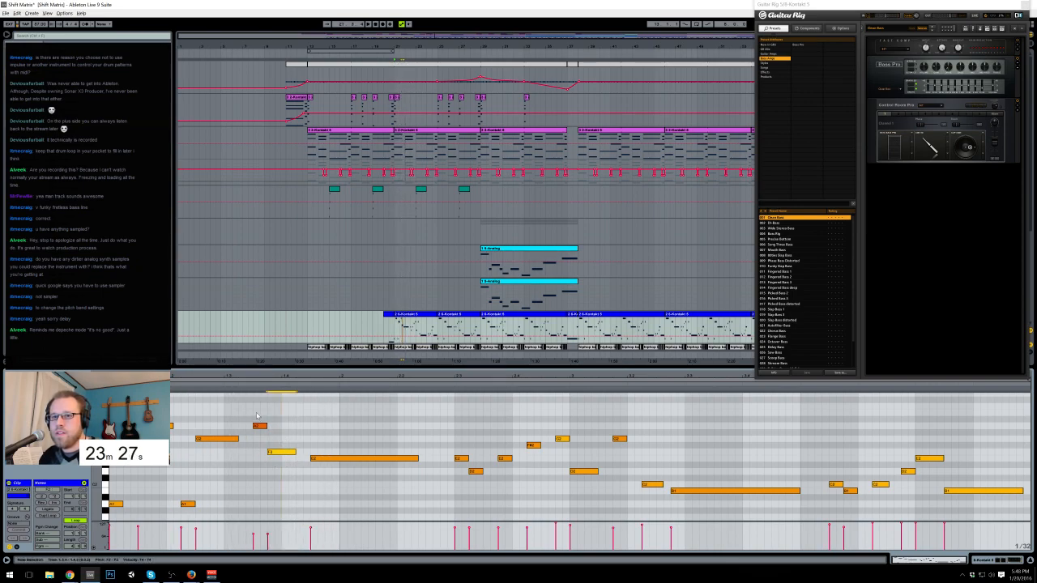
Step: Adjust the timing of the A1 and G2 pair in the first bar, moving G2 a sixteenth later, and play it back
{"action": "left_click_drag", "start_coordinate": [187, 427], "coordinate": [207, 508]}
{"action": "key", "text": "Left"}
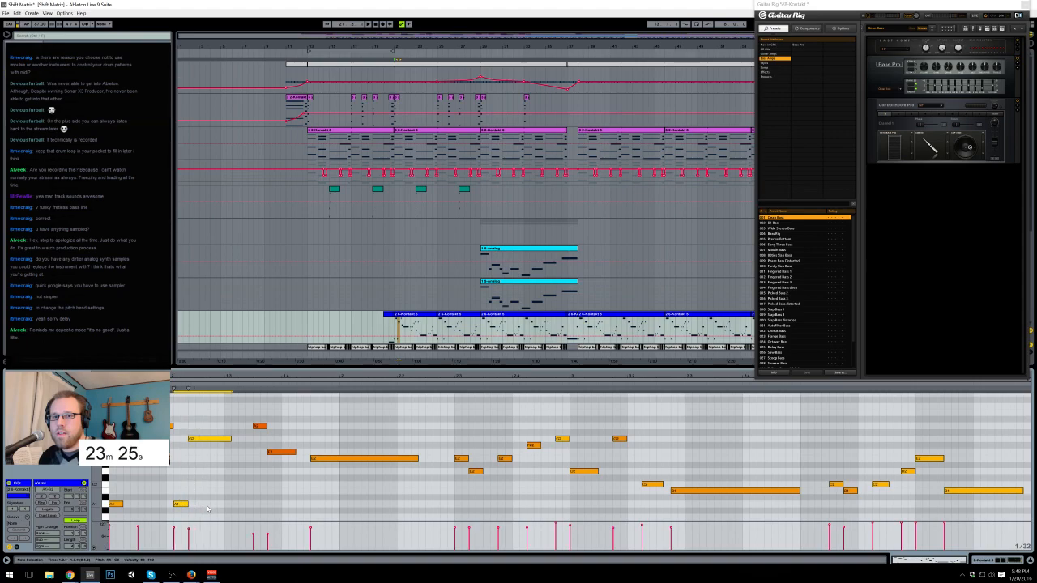
{"action": "left_click", "coordinate": [206, 439]}
{"action": "key", "text": "space"}
{"action": "key", "text": "Right"}
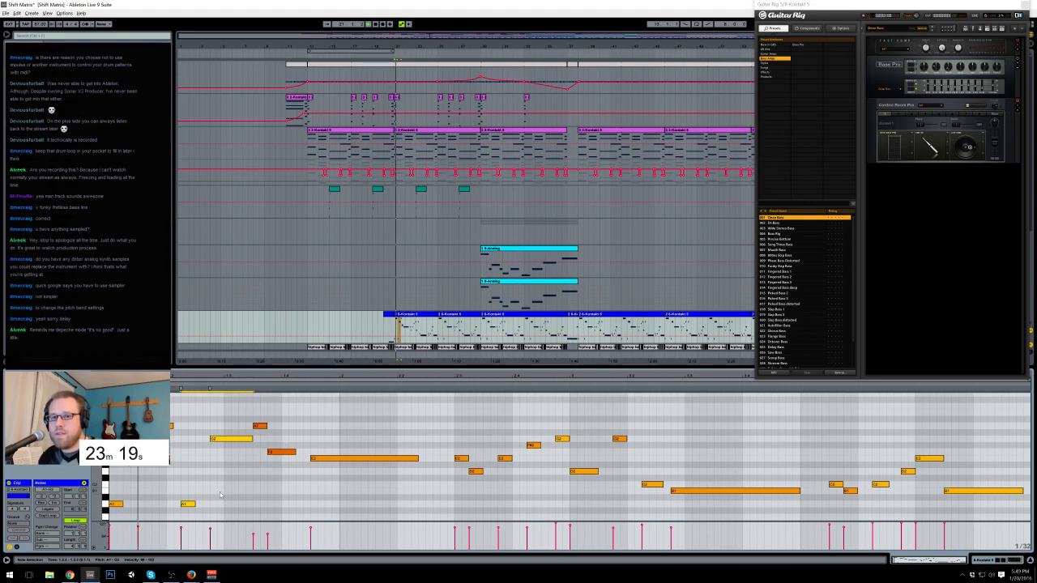
{"action": "key", "text": "space"}
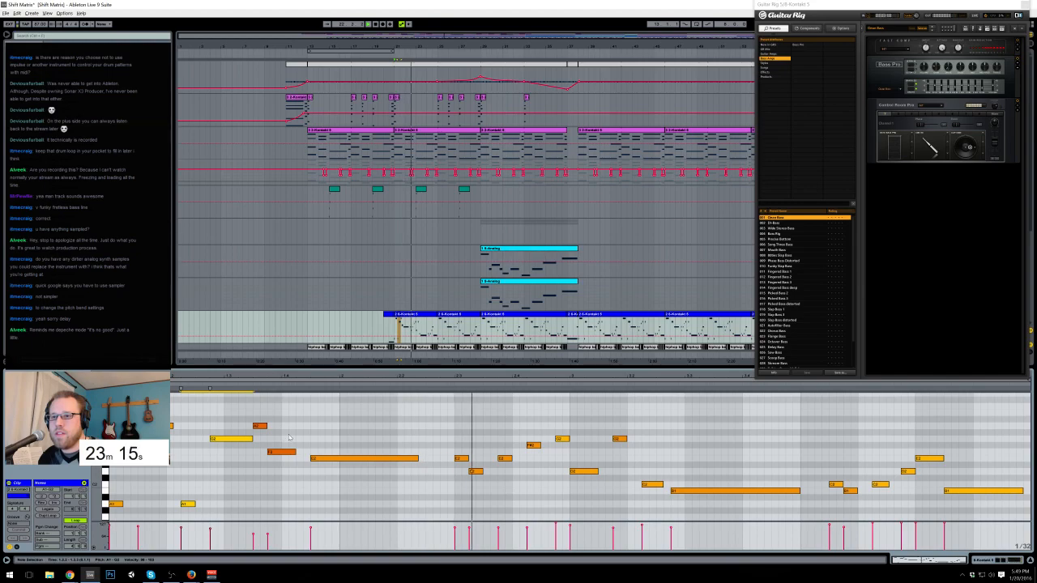
Step: Raise the short F#2 note in the clip's second bar to A2 and add an A2 note above the C2 in bar 3
{"action": "key", "text": "space"}
{"action": "left_click", "coordinate": [533, 445]}
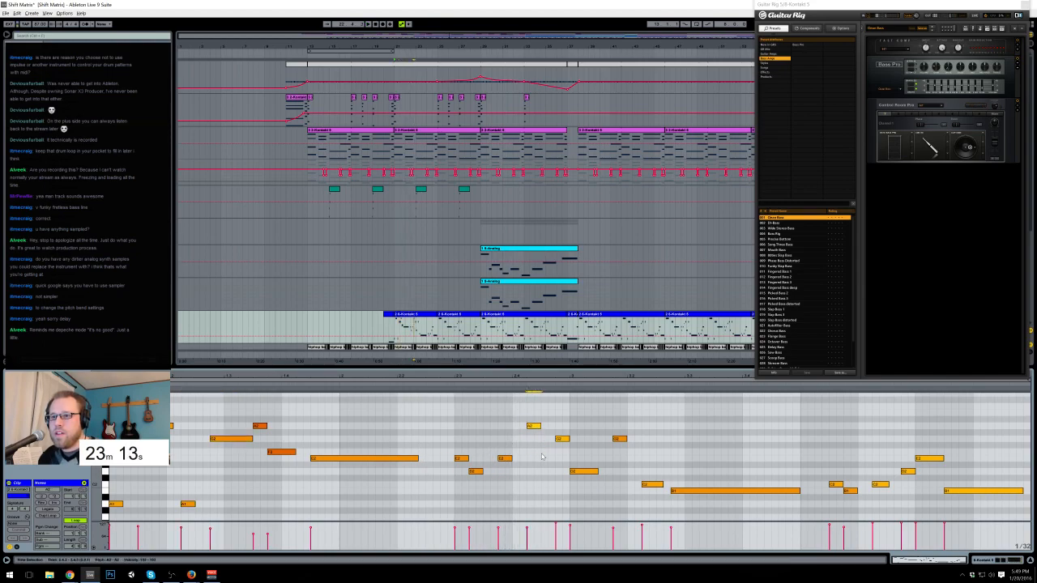
{"action": "key", "text": "space"}
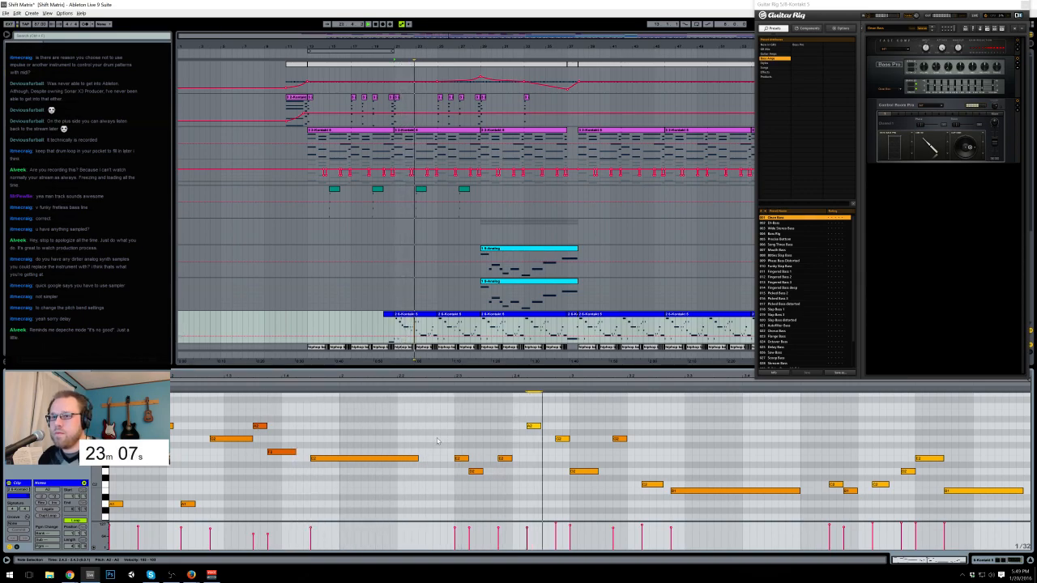
{"action": "left_click", "coordinate": [619, 438]}
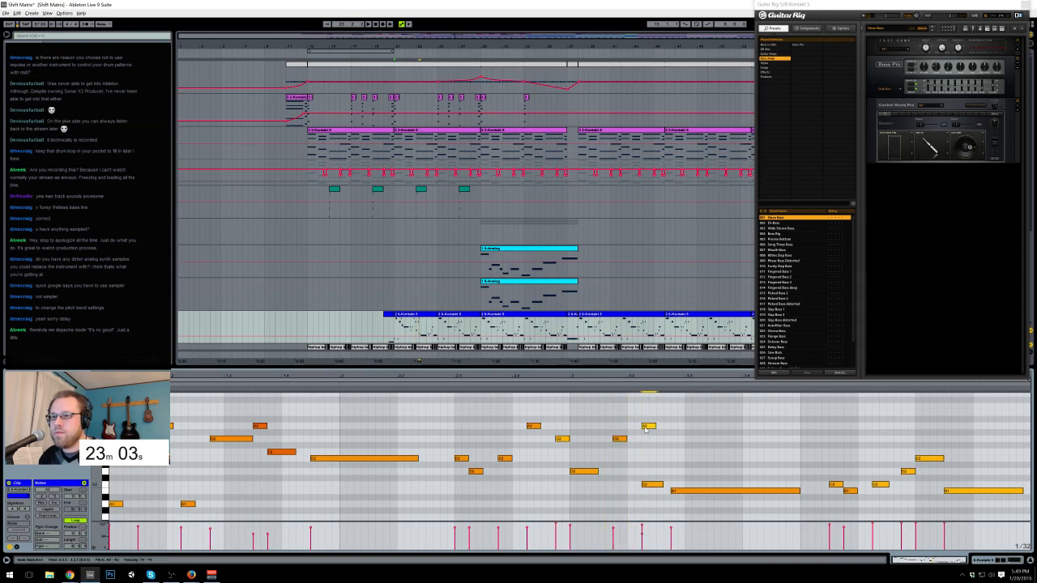
Step: Add a long B2 note above the held B1 in the bass clip's bar 3, delete the short C2 before it, and play back
{"action": "left_click_drag", "start_coordinate": [669, 413], "coordinate": [751, 413]}
{"action": "key", "text": "Right"}
{"action": "left_click_drag", "start_coordinate": [650, 472], "coordinate": [658, 500]}
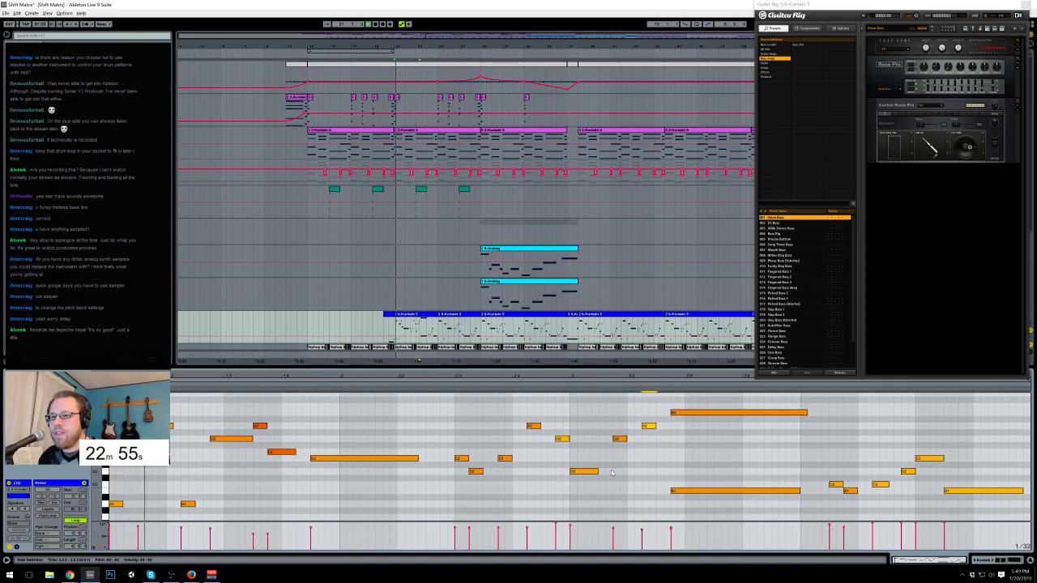
{"action": "left_click", "coordinate": [259, 439]}
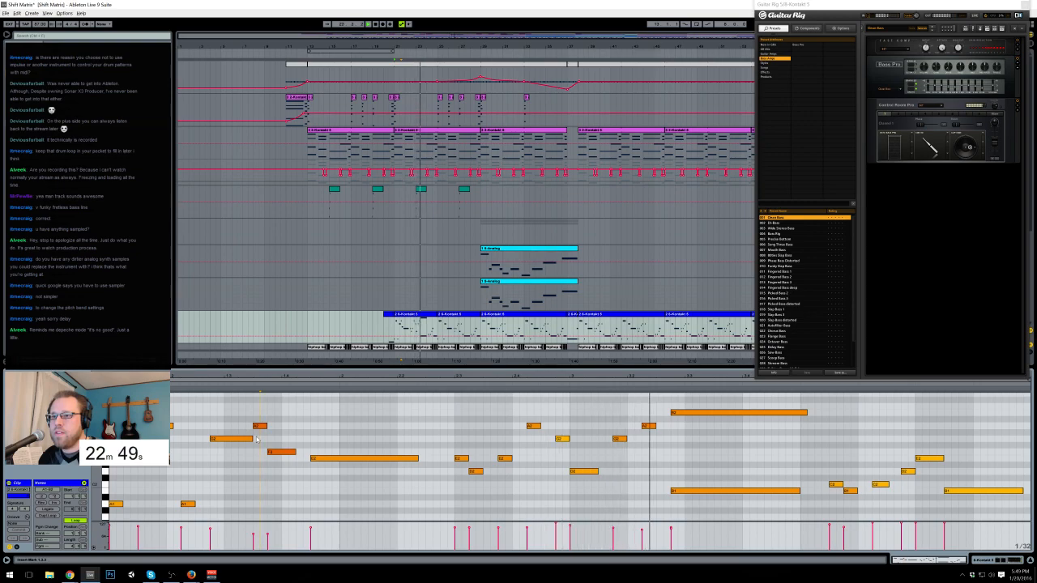
Step: Delete the held B1 in the clip's bar 3 and settle the long note above it on A2
{"action": "double_click", "coordinate": [710, 491]}
{"action": "left_click", "coordinate": [706, 412]}
{"action": "key", "text": "Up"}
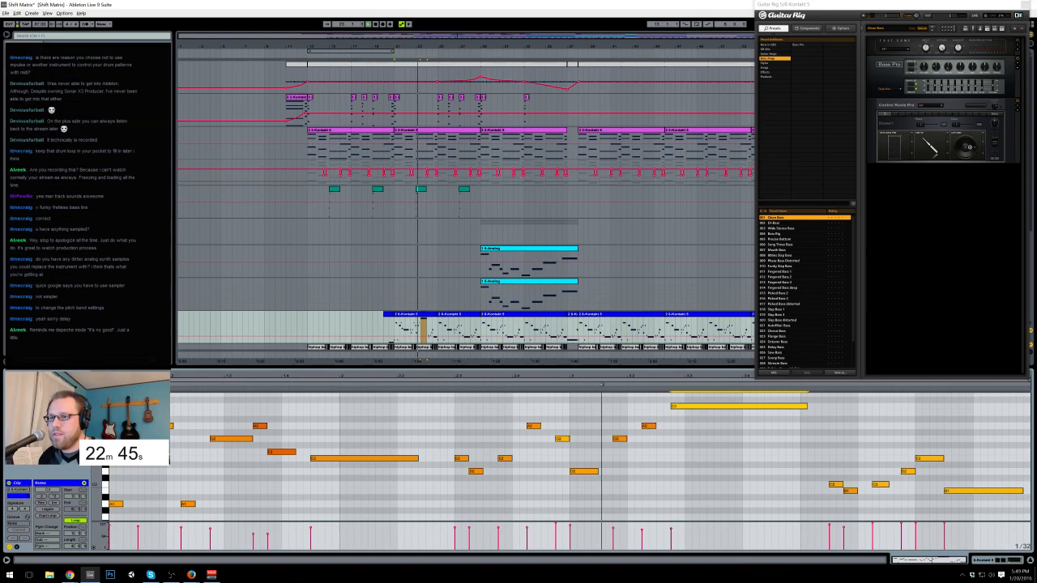
{"action": "key", "text": "Down"}
{"action": "key", "text": "Down"}
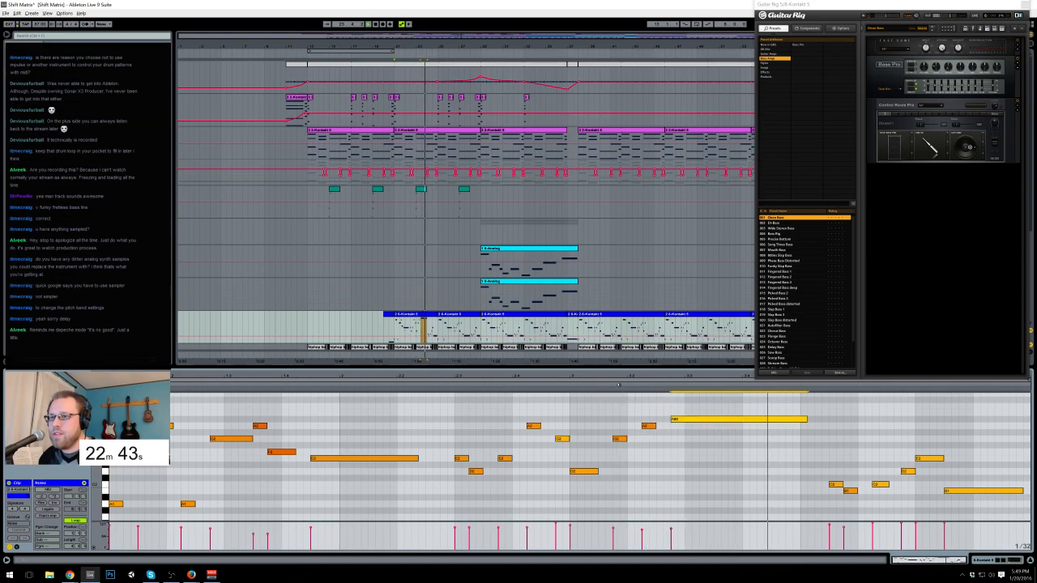
{"action": "key", "text": "Up"}
{"action": "key", "text": "Down"}
{"action": "key", "text": "Down"}
Step: Lower the two short notes before bar 3's long A2 to E2 and G2
{"action": "left_click_drag", "start_coordinate": [650, 427], "coordinate": [623, 454]}
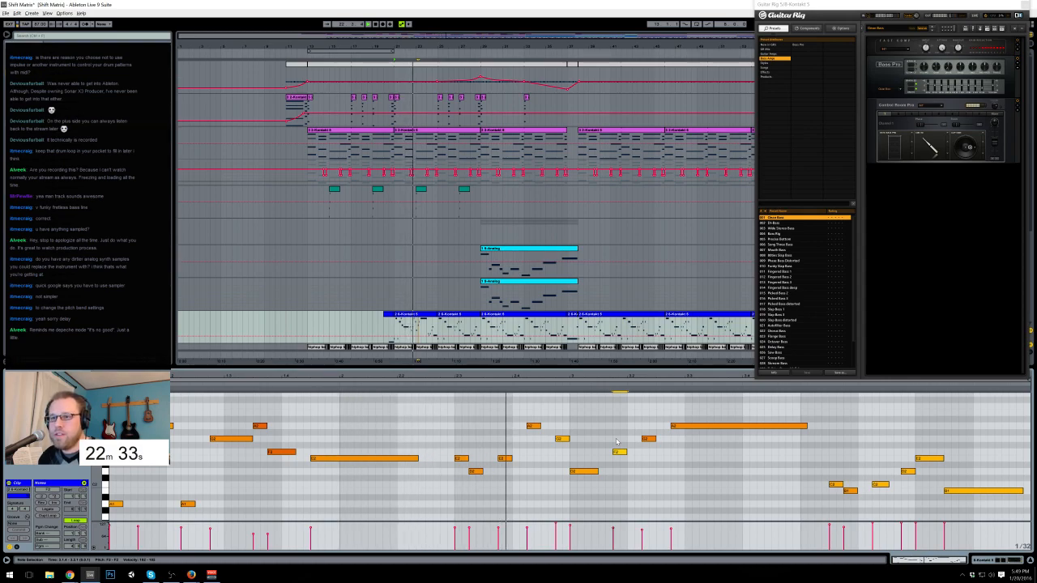
{"action": "left_click", "coordinate": [616, 442]}
{"action": "left_click_drag", "start_coordinate": [620, 451], "coordinate": [620, 445]}
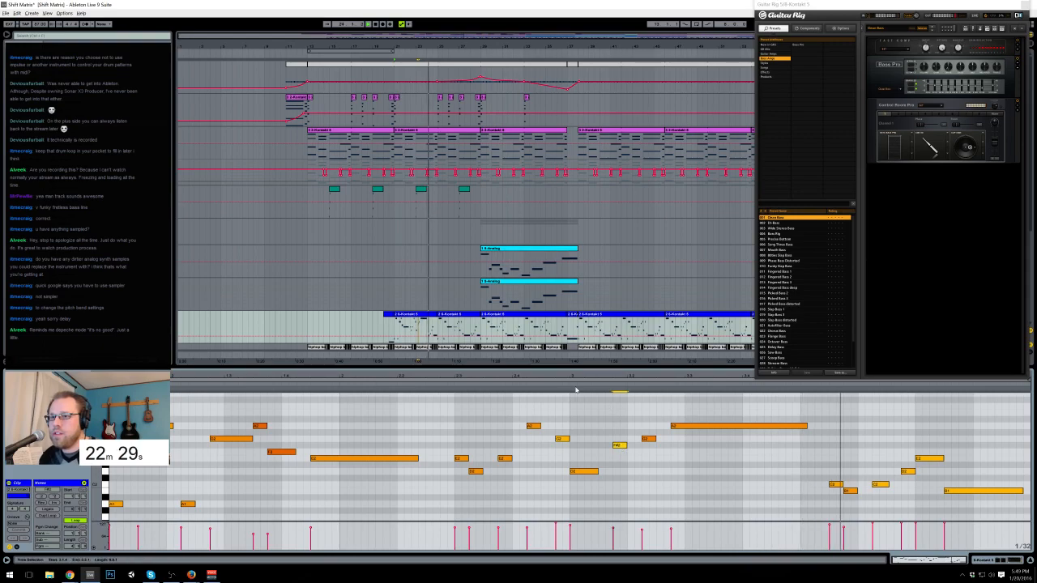
{"action": "key", "text": "Down"}
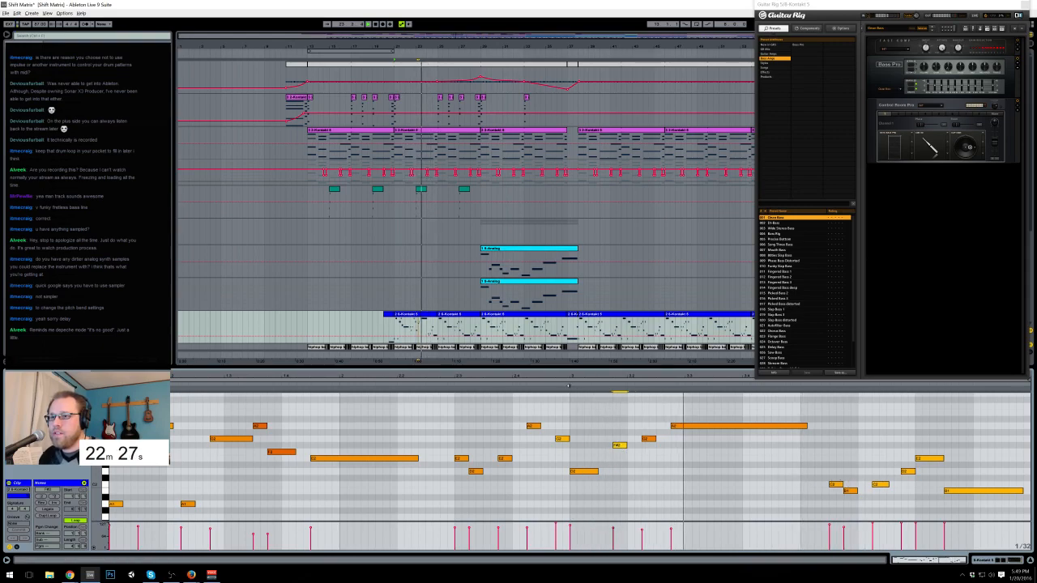
{"action": "key", "text": "Down"}
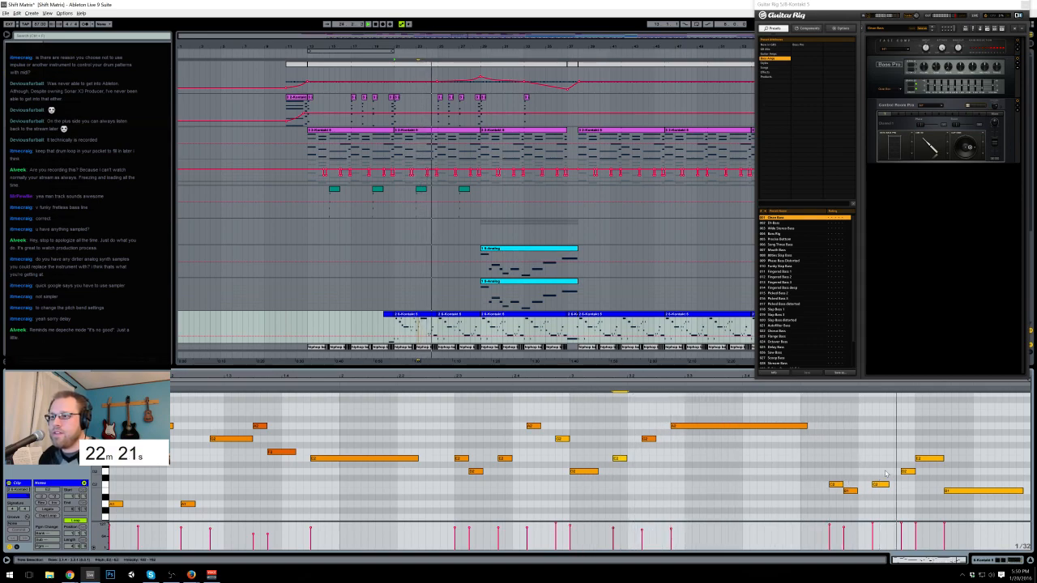
Step: Shorten the E2 in the clip's bar 4 and repeat it, and replace the long B1 with a short B1 followed by another B1
{"action": "left_click_drag", "start_coordinate": [943, 459], "coordinate": [930, 459]}
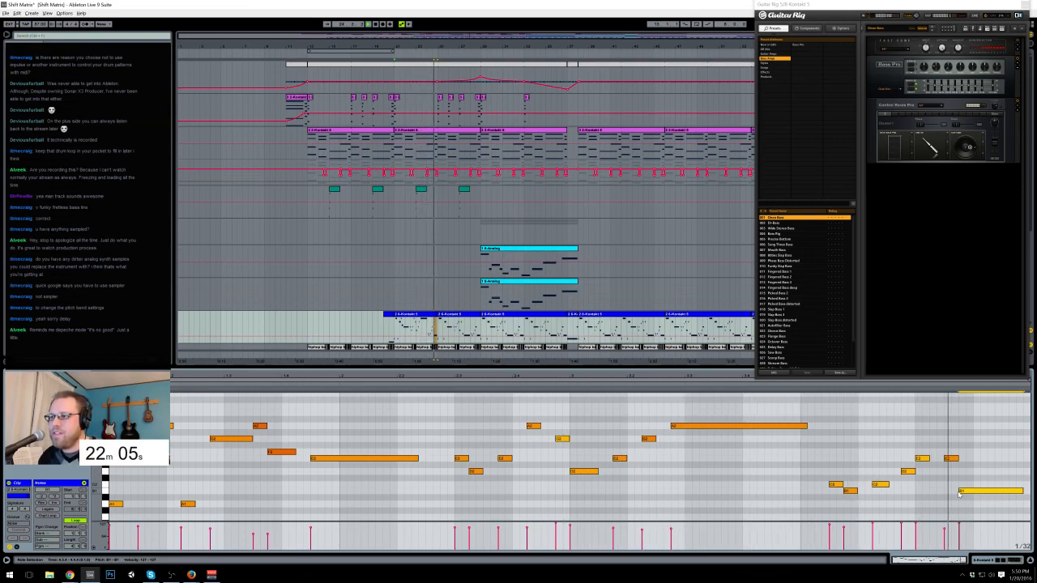
{"action": "left_click_drag", "start_coordinate": [1023, 490], "coordinate": [972, 491]}
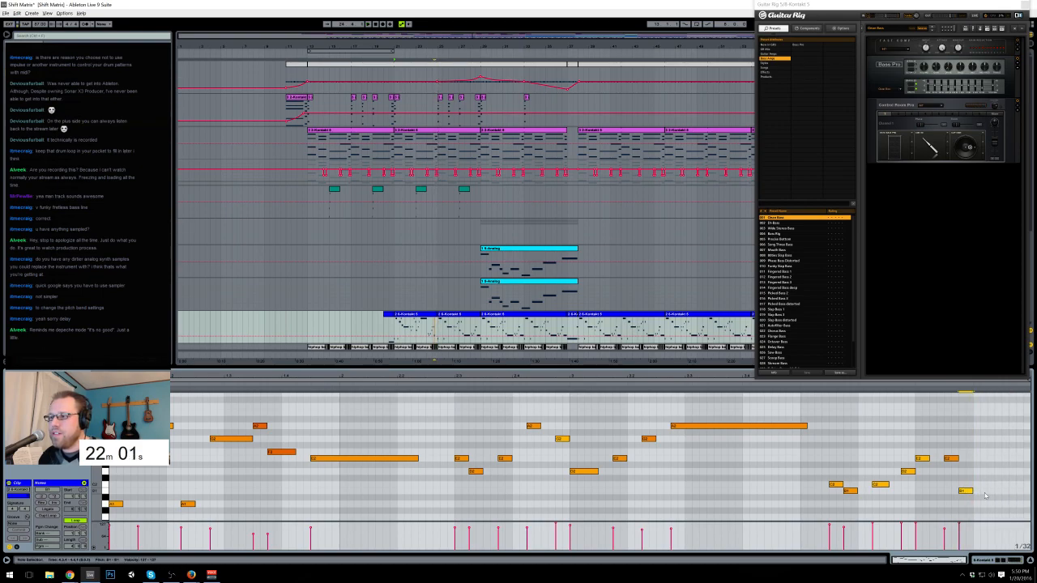
{"action": "double_click", "coordinate": [988, 491]}
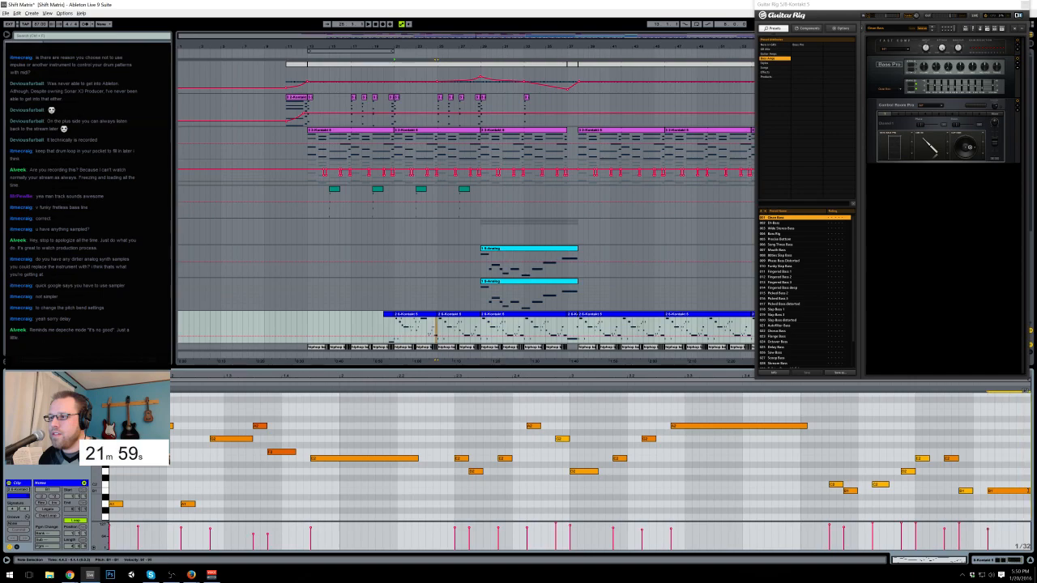
Step: Raise the velocities of the first bar's short A2 and following F2, and turn the clip's closing B1 into two short notes
{"action": "key", "text": "space"}
{"action": "left_click_drag", "start_coordinate": [283, 540], "coordinate": [252, 531]}
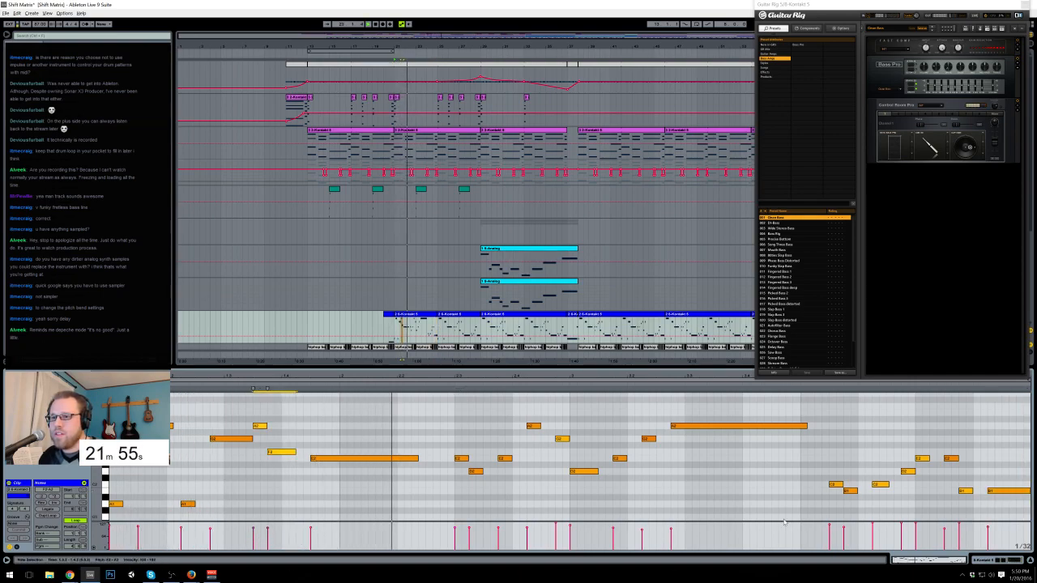
{"action": "left_click", "coordinate": [944, 530]}
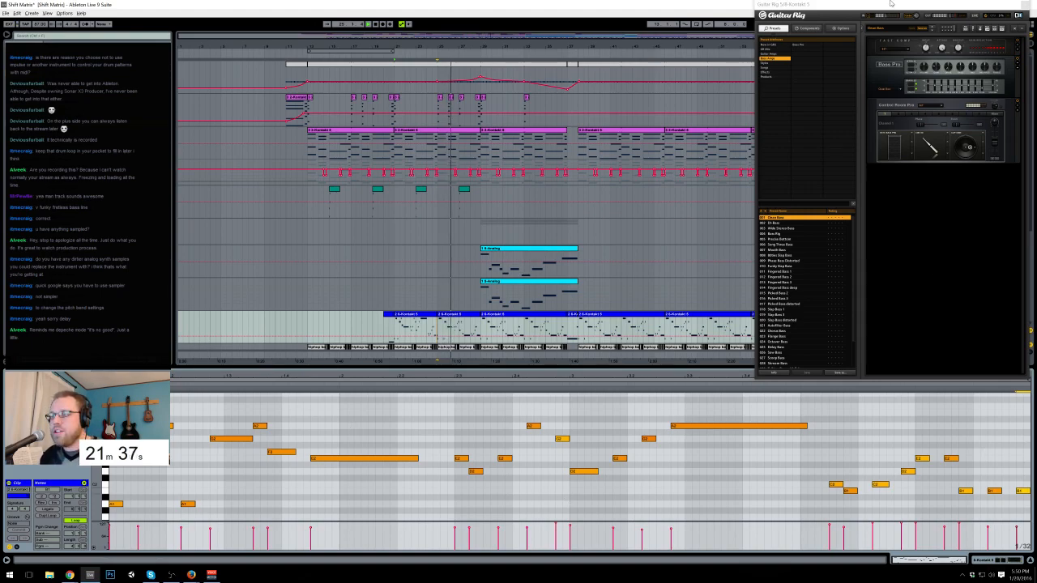
Step: Copy the edited bass clip at bar 21 over the bass part at bar 29 and clear the Guitar Rig window off the arrangement
{"action": "left_click", "coordinate": [983, 560]}
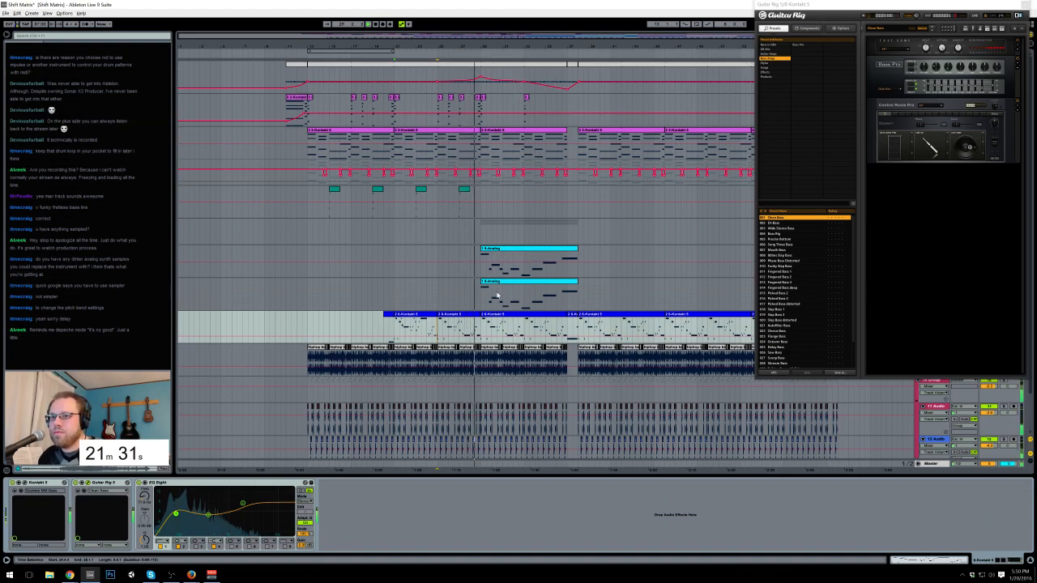
{"action": "left_click", "coordinate": [428, 315]}
{"action": "left_click", "coordinate": [502, 328]}
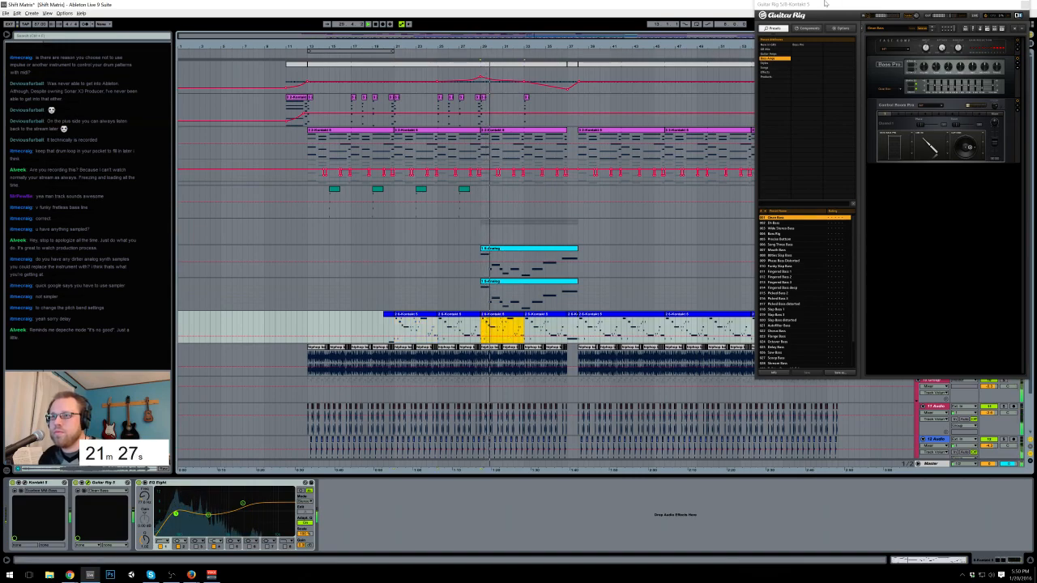
{"action": "left_click_drag", "start_coordinate": [868, 4], "coordinate": [147, 72]}
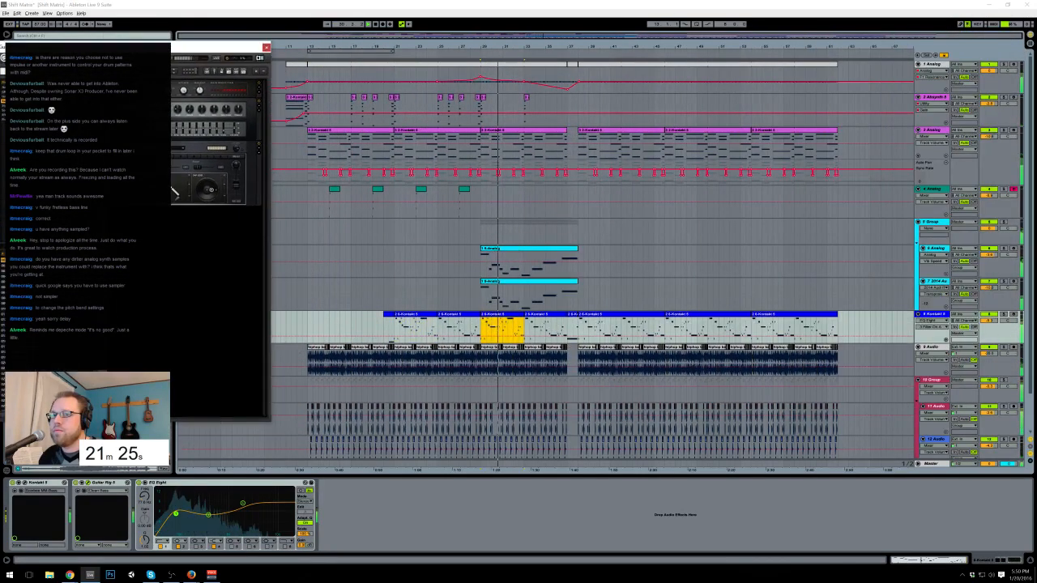
{"action": "left_click", "coordinate": [673, 253]}
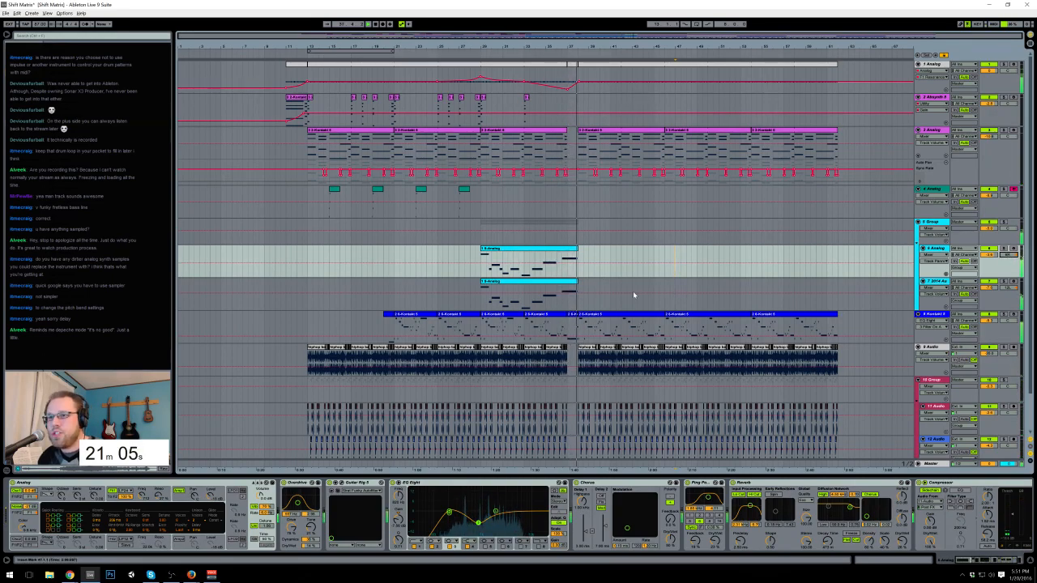
Step: Copy the snare clip on the 12 Audio track into the gap at bar 37 as two hits and play it back
{"action": "scroll", "coordinate": [630, 297], "scroll_direction": "down", "scroll_amount": 2}
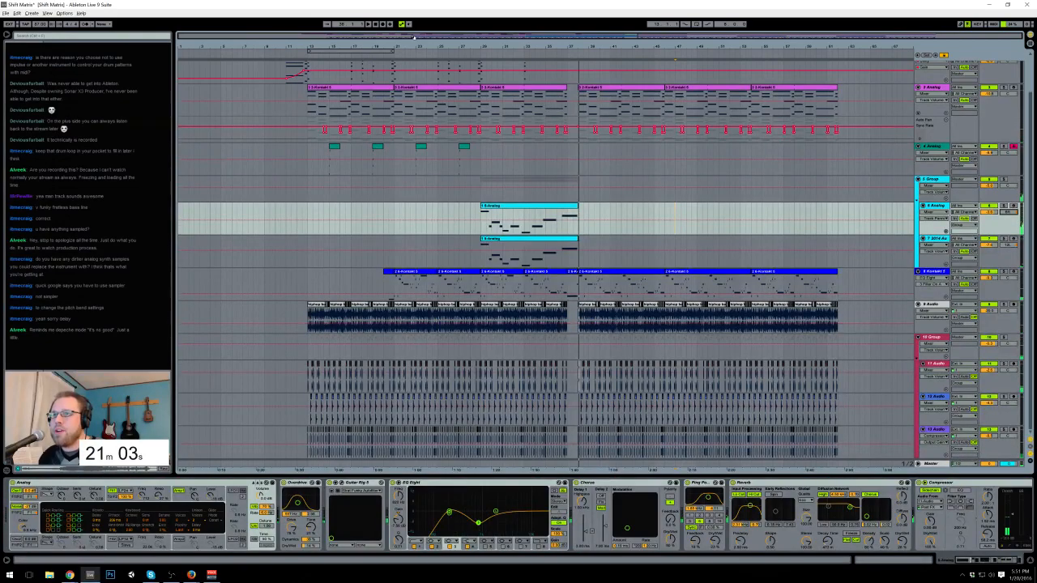
{"action": "left_click_drag", "start_coordinate": [576, 39], "coordinate": [551, 226]}
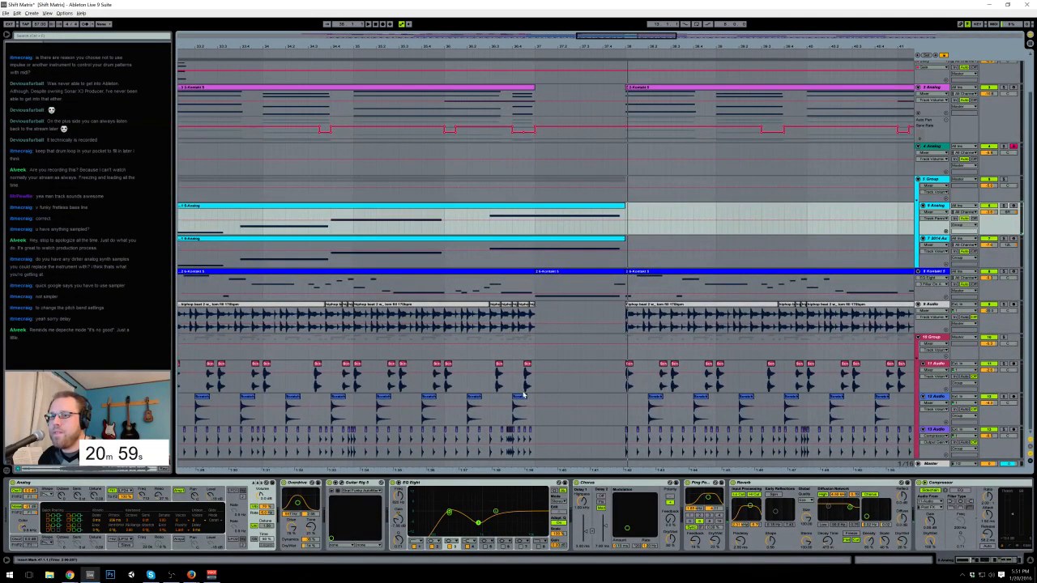
{"action": "left_click", "coordinate": [523, 395]}
{"action": "left_click", "coordinate": [592, 400]}
{"action": "key", "text": "ctrl+v"}
{"action": "left_click", "coordinate": [530, 399]}
{"action": "key", "text": "space"}
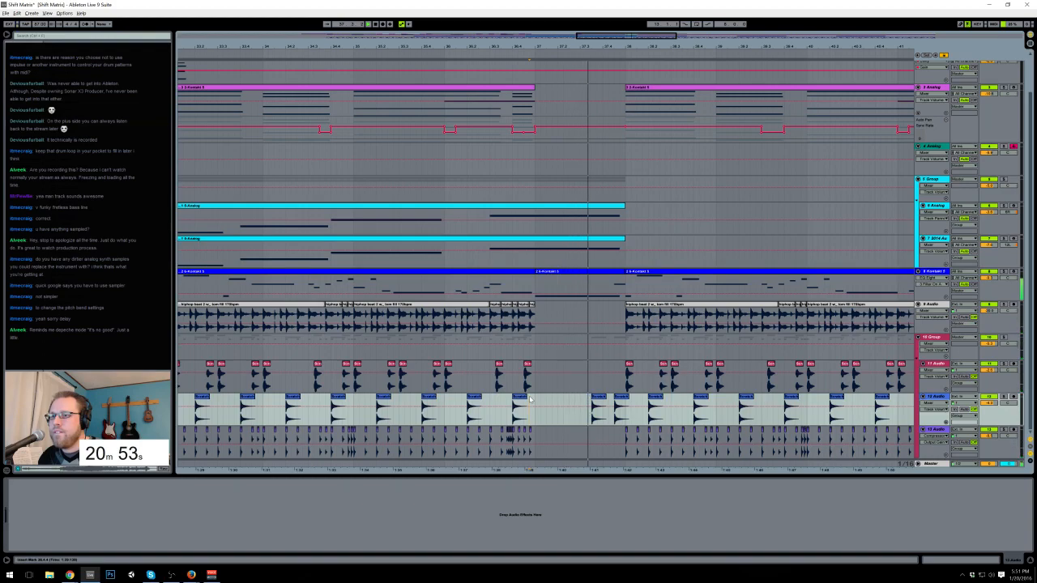
Step: Move the second added snare hit in bar 37 a sixteenth earlier and listen to the transition into bar 38
{"action": "left_click_drag", "start_coordinate": [618, 397], "coordinate": [613, 397]}
{"action": "left_click", "coordinate": [534, 401]}
{"action": "key", "text": "space"}
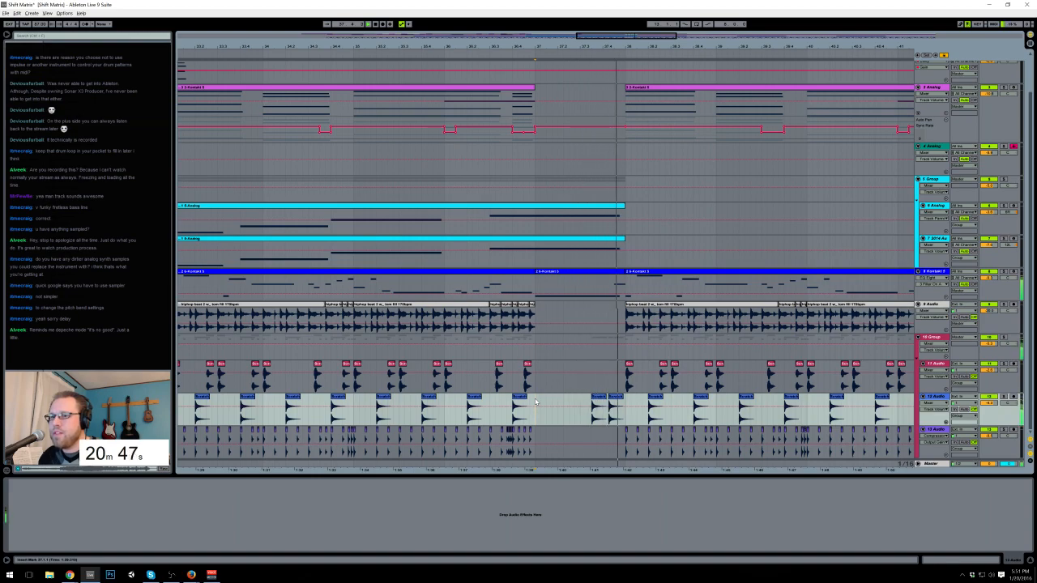
{"action": "key", "text": "space"}
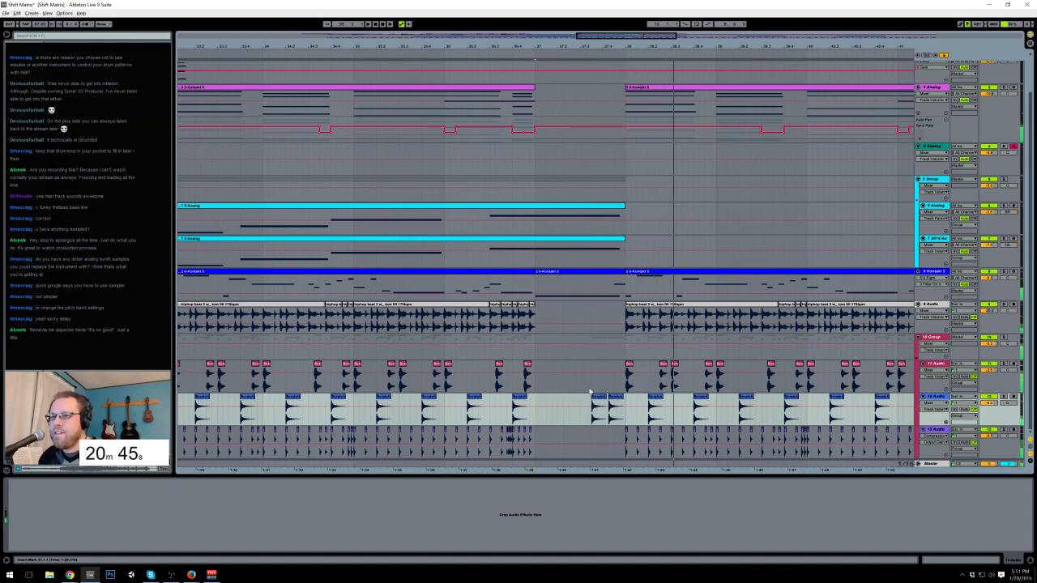
{"action": "left_click_drag", "start_coordinate": [599, 36], "coordinate": [351, 36]}
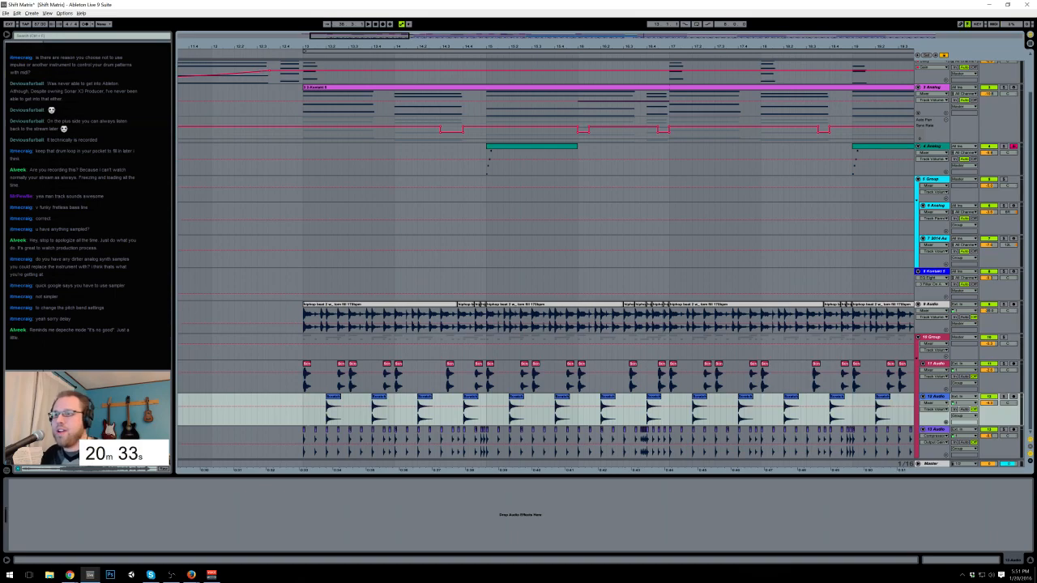
{"action": "mouse_move", "coordinate": [353, 34]}
{"action": "left_mouse_down"}
{"action": "mouse_move", "coordinate": [374, 34]}
{"action": "mouse_move", "coordinate": [365, 24]}
{"action": "left_mouse_up"}
{"action": "left_click_drag", "start_coordinate": [258, 366], "coordinate": [576, 473]}
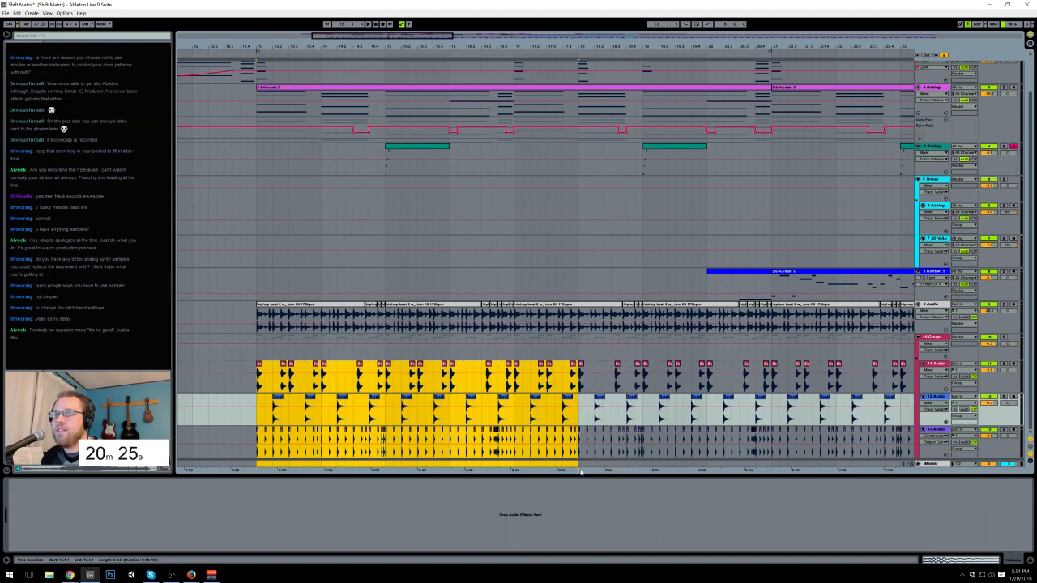
{"action": "left_click_drag", "start_coordinate": [581, 473], "coordinate": [580, 473]}
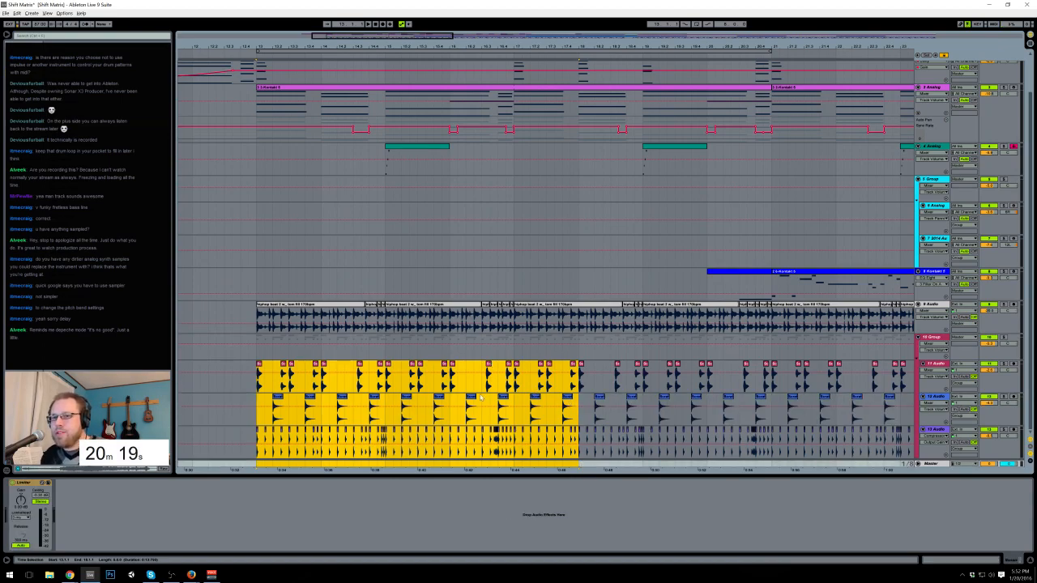
Step: Copy the first snare clip in bar 13 and paste an extra hit a sixteenth after the snare on beat 4
{"action": "left_click", "coordinate": [276, 397]}
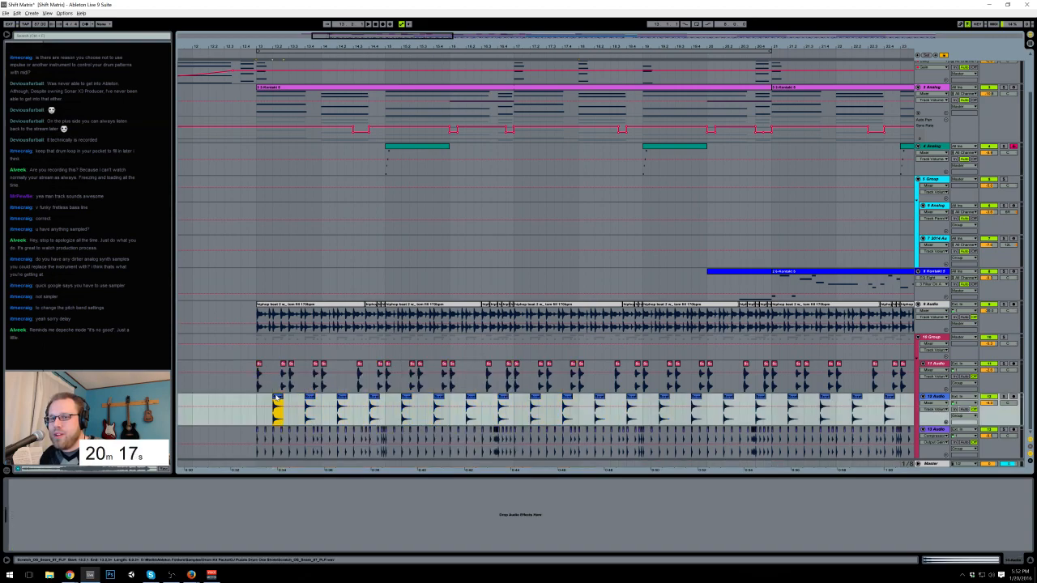
{"action": "left_click", "coordinate": [256, 405]}
{"action": "key", "text": "space"}
{"action": "left_click", "coordinate": [279, 397]}
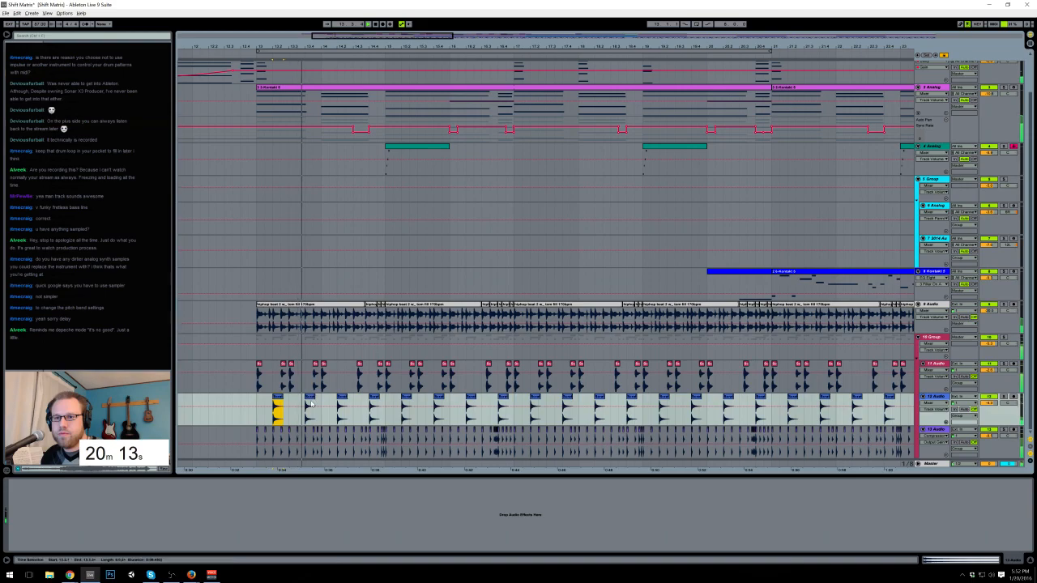
{"action": "left_click_drag", "start_coordinate": [349, 47], "coordinate": [340, 54]}
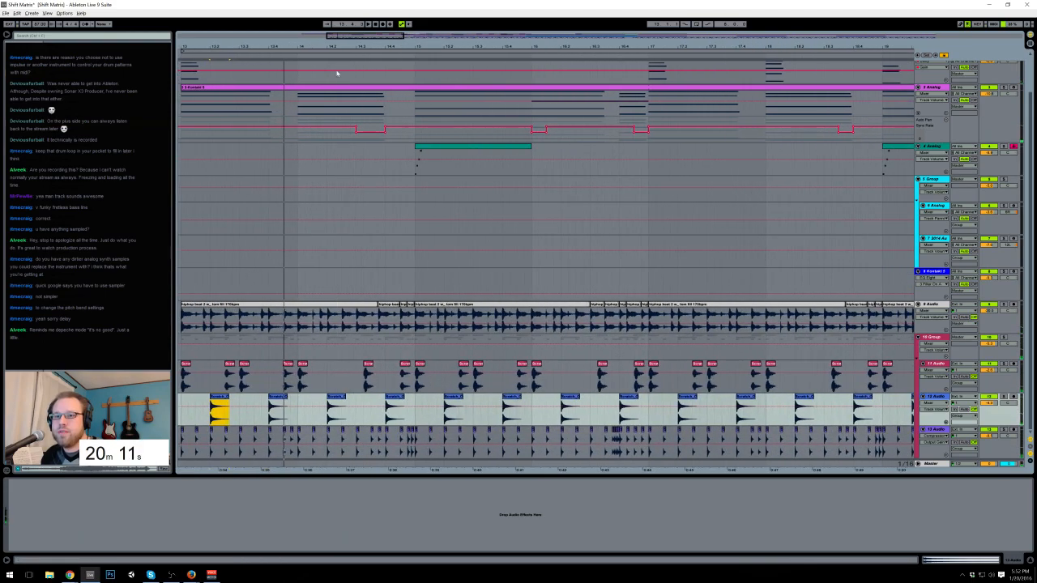
{"action": "double_click", "coordinate": [281, 410]}
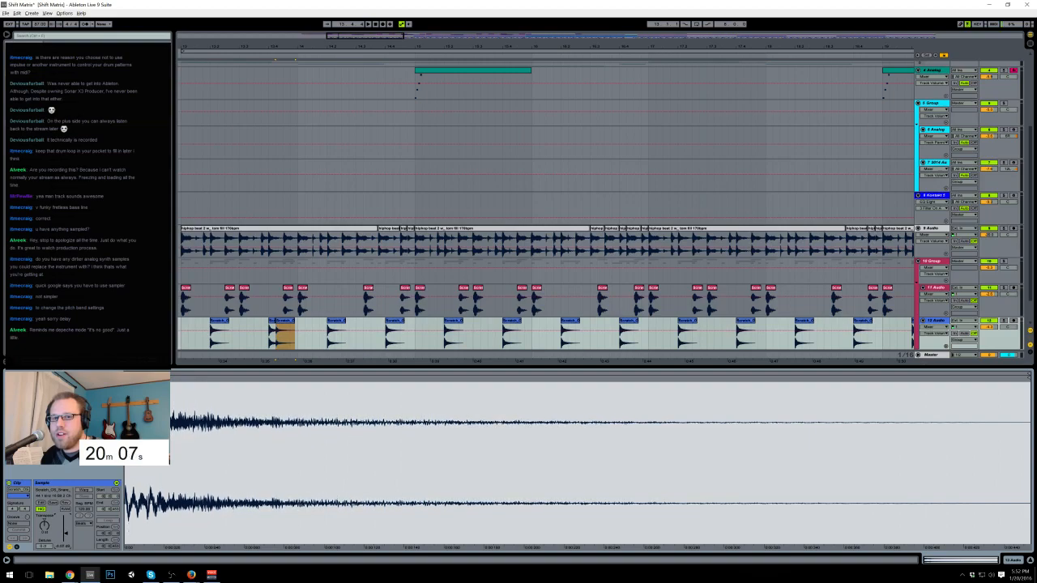
{"action": "left_click", "coordinate": [285, 321]}
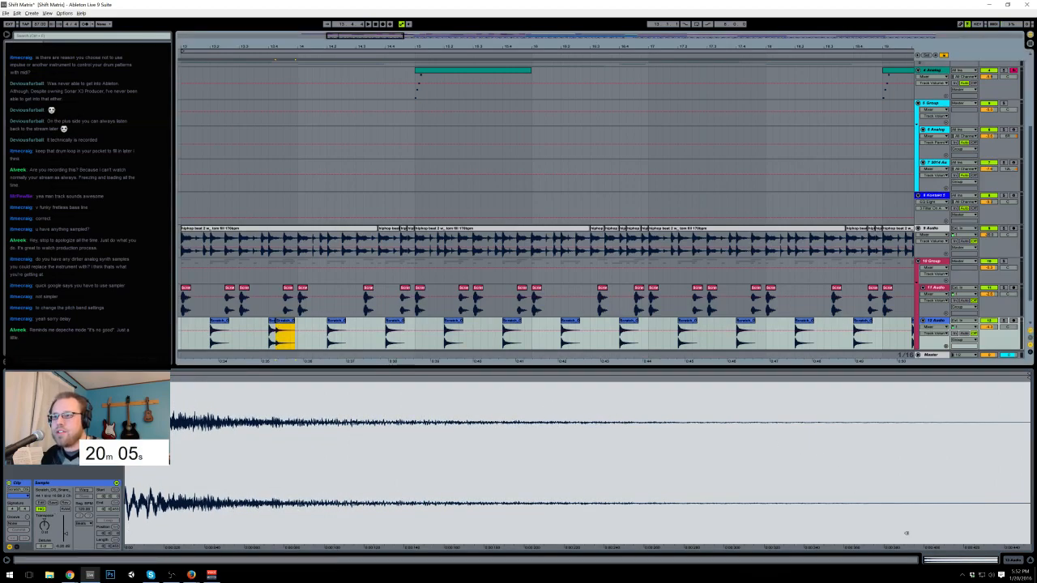
{"action": "left_click", "coordinate": [1012, 560]}
Step: Paste extra snare hits on the last beat of bars 14, 15 and 16 on the 12 Audio track while listening
{"action": "left_click", "coordinate": [240, 427]}
{"action": "key", "text": "space"}
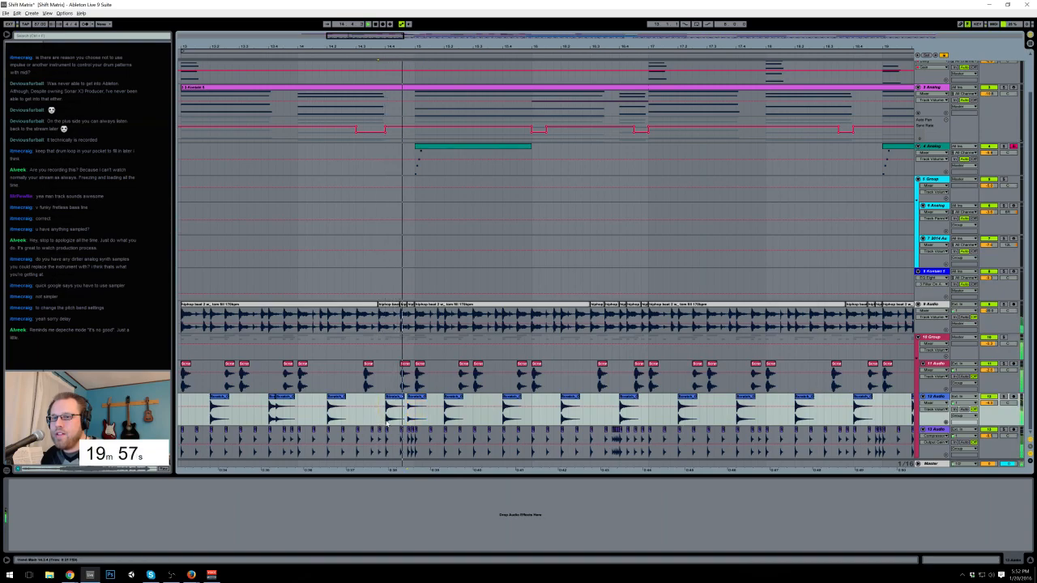
{"action": "left_click_drag", "start_coordinate": [512, 419], "coordinate": [530, 420]}
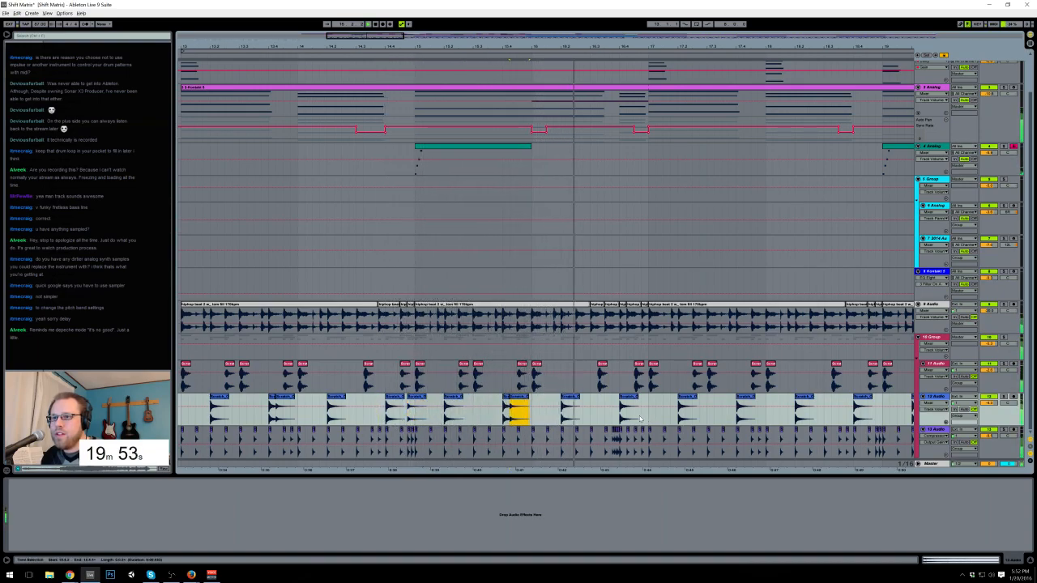
{"action": "left_click_drag", "start_coordinate": [642, 420], "coordinate": [648, 421]}
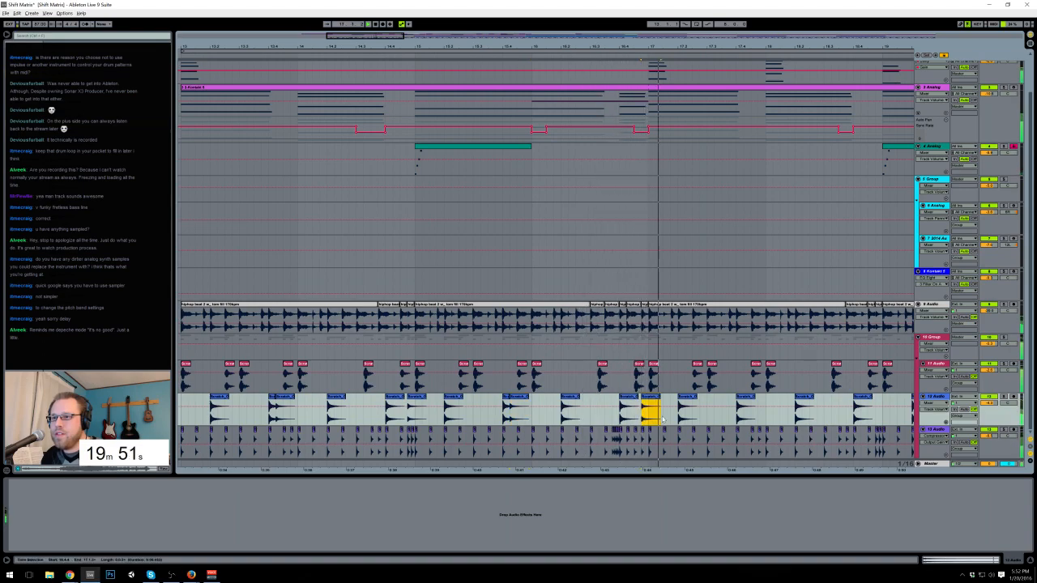
Step: Paste two extra snare hits on the last beat of bar 17 and one on beat 3 of bar 18
{"action": "left_click_drag", "start_coordinate": [378, 36], "coordinate": [411, 98]}
{"action": "left_click_drag", "start_coordinate": [460, 420], "coordinate": [479, 427]}
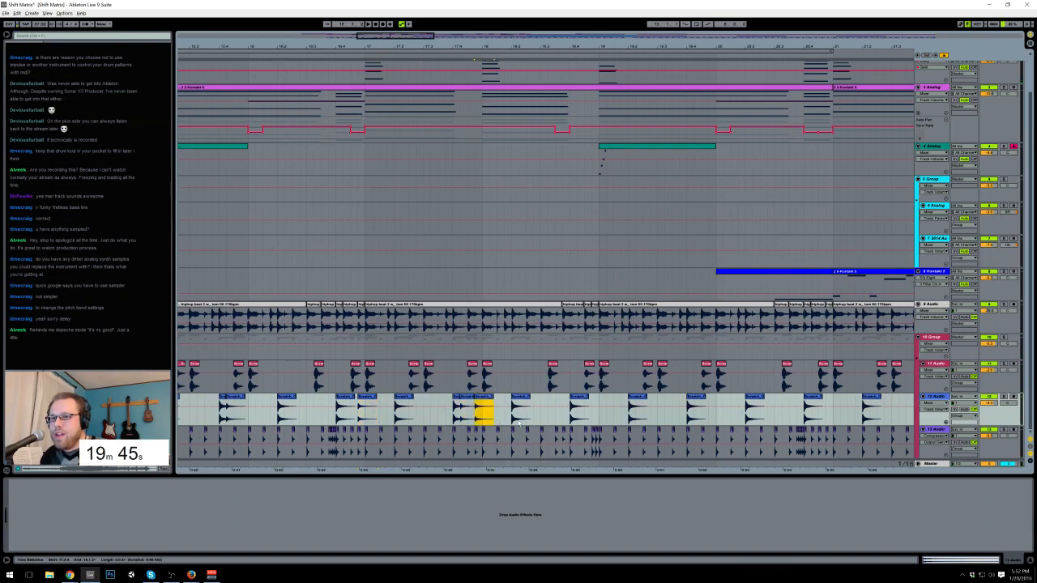
{"action": "left_click_drag", "start_coordinate": [540, 415], "coordinate": [559, 419]}
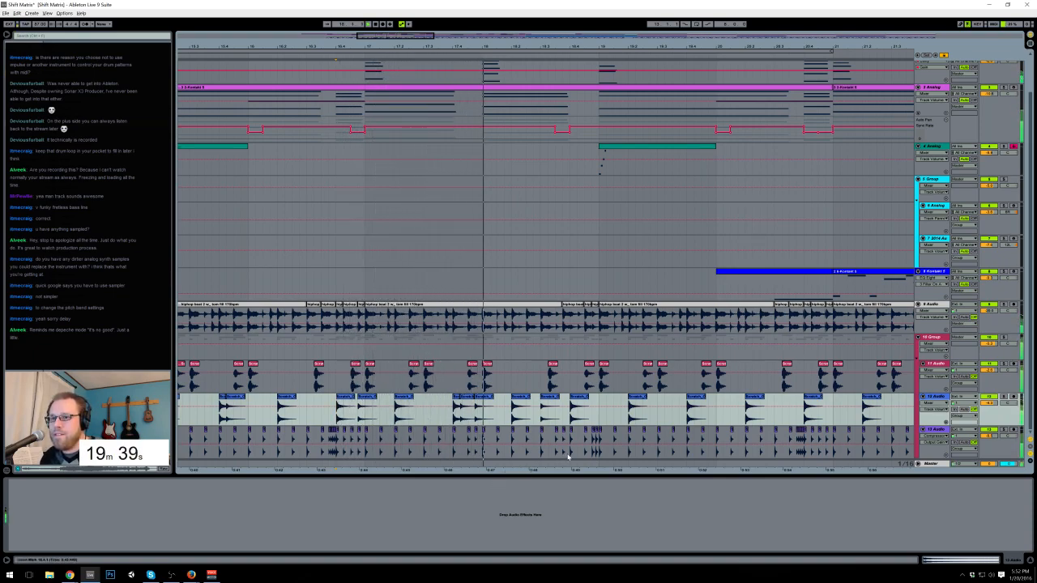
Step: Move the extra snare hit on beat 3 of bar 18 to a sixteenth before beat 4, auditioning its placement
{"action": "left_click", "coordinate": [548, 398]}
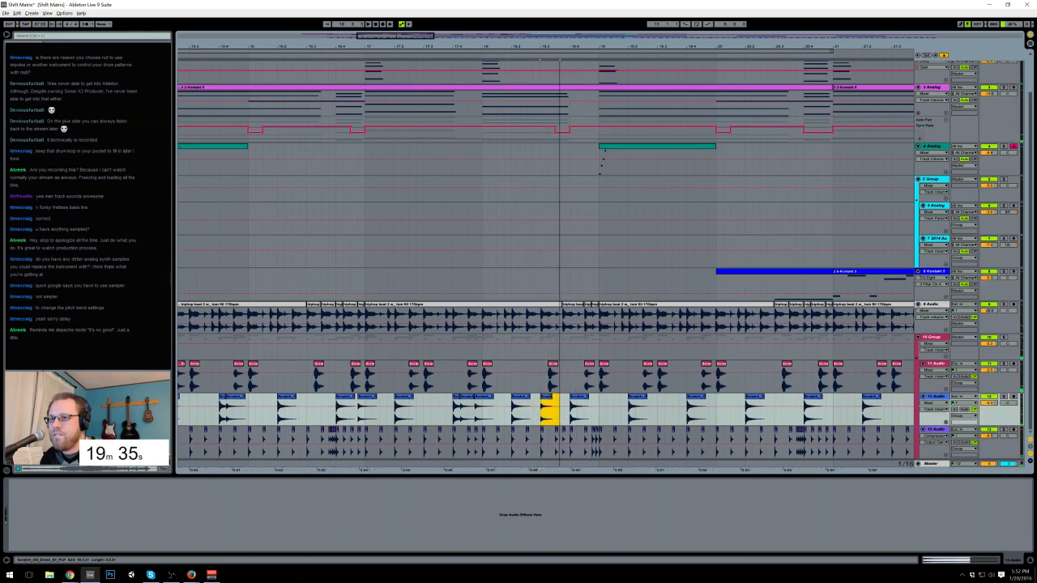
{"action": "left_click_drag", "start_coordinate": [553, 400], "coordinate": [557, 401]}
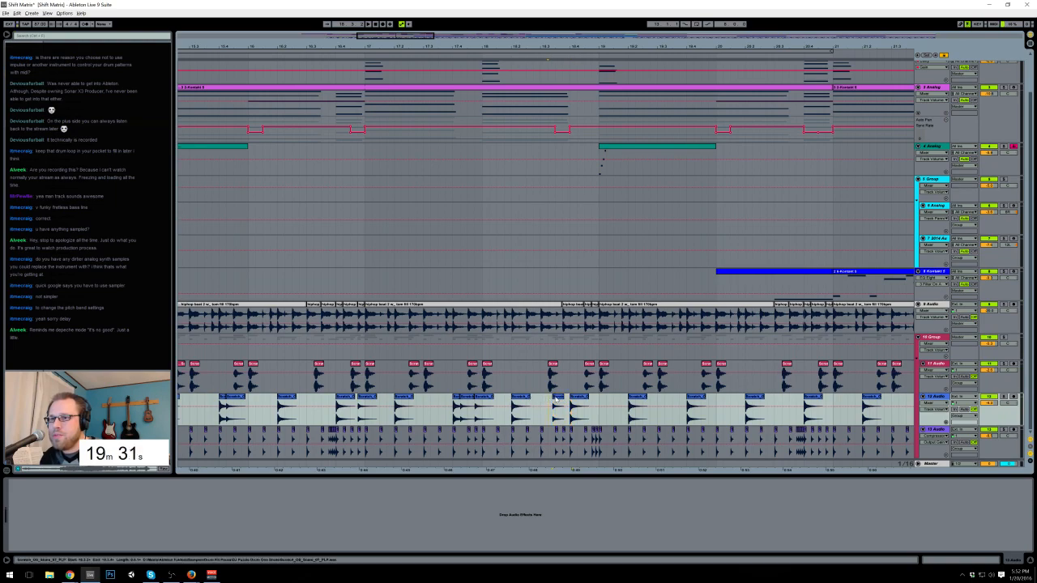
{"action": "left_click", "coordinate": [554, 401]}
{"action": "left_click", "coordinate": [506, 418]}
{"action": "key", "text": "space"}
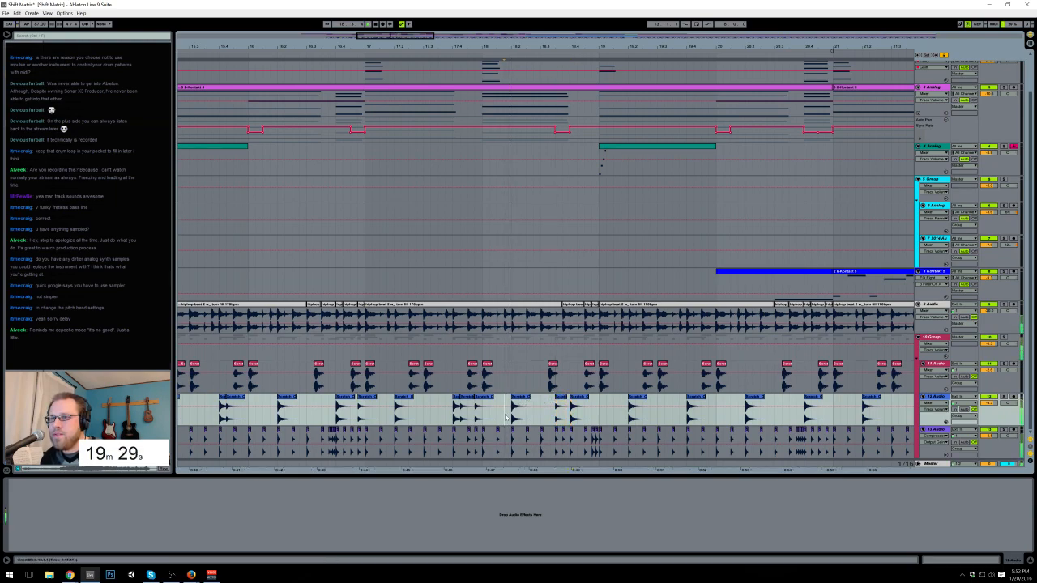
{"action": "key", "text": "space"}
{"action": "left_click", "coordinate": [569, 399]}
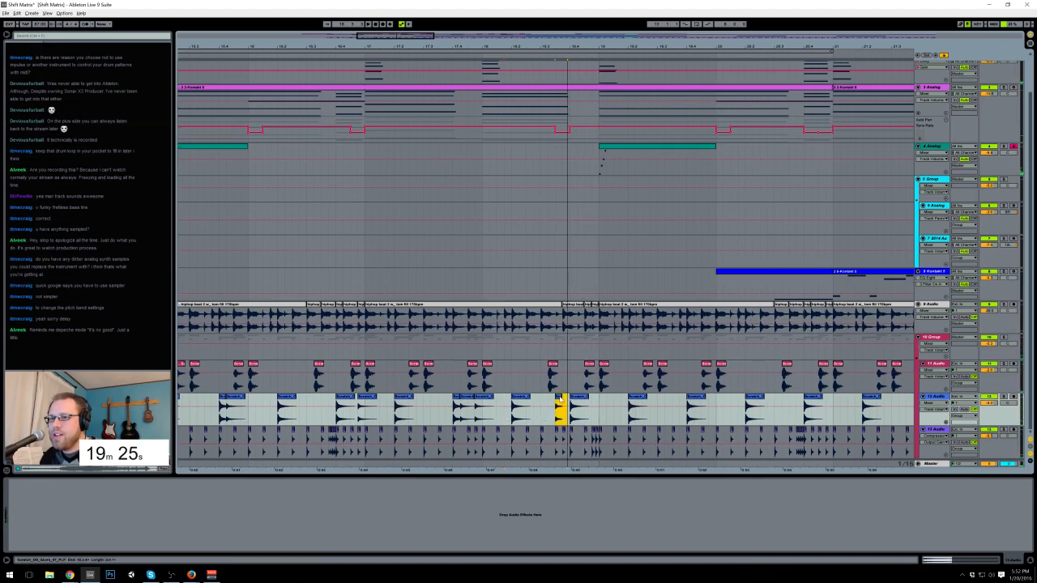
{"action": "left_click", "coordinate": [490, 420]}
{"action": "key", "text": "space"}
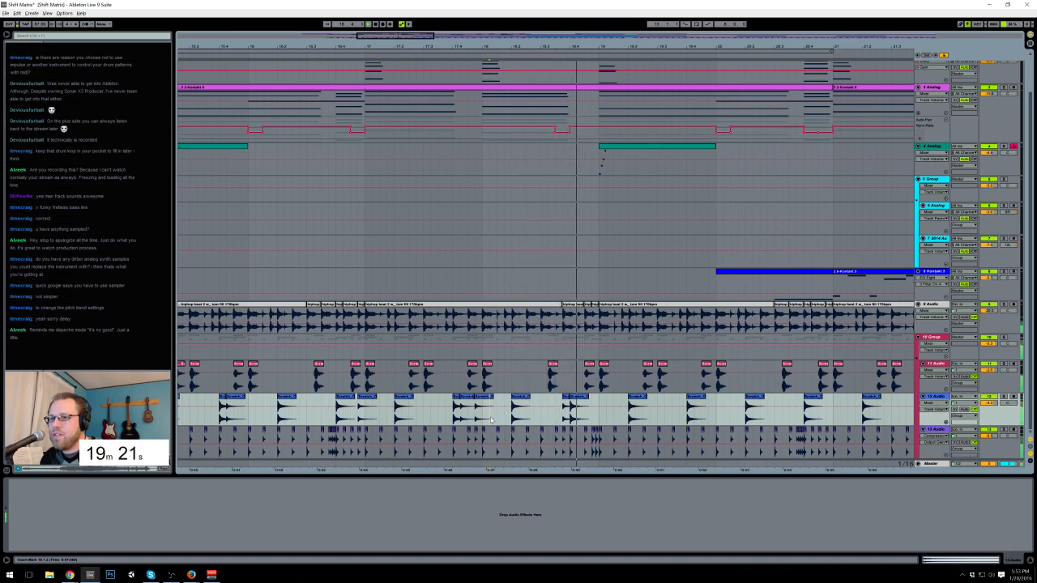
Step: Paste extra snare hits on the last sixteenth of bar 18 and a sixteenth after beat 4 of bar 20 on the 12 Audio track
{"action": "left_click", "coordinate": [592, 418]}
{"action": "key", "text": "ctrl+v"}
{"action": "left_click", "coordinate": [508, 420]}
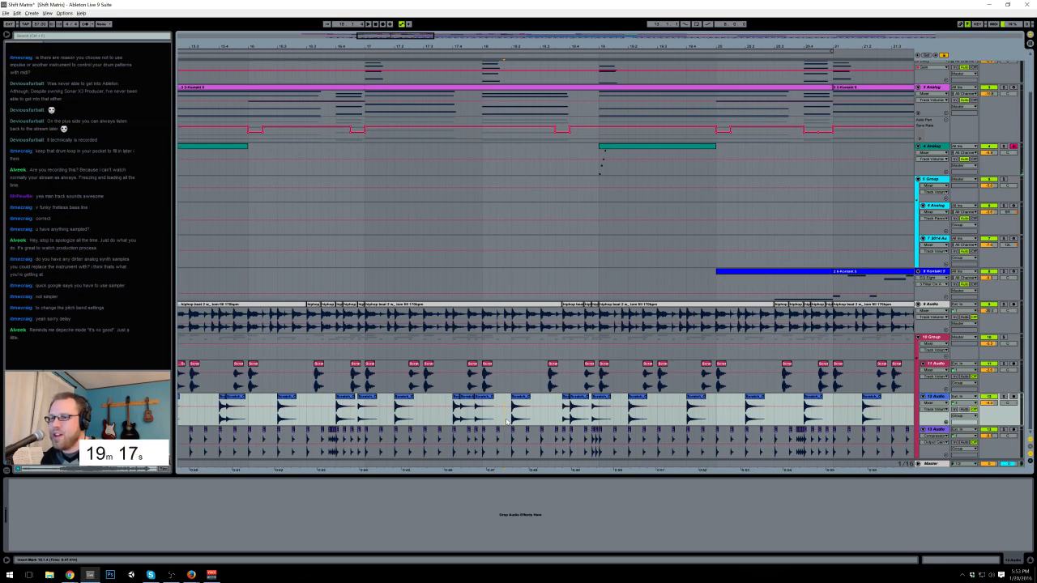
{"action": "key", "text": "space"}
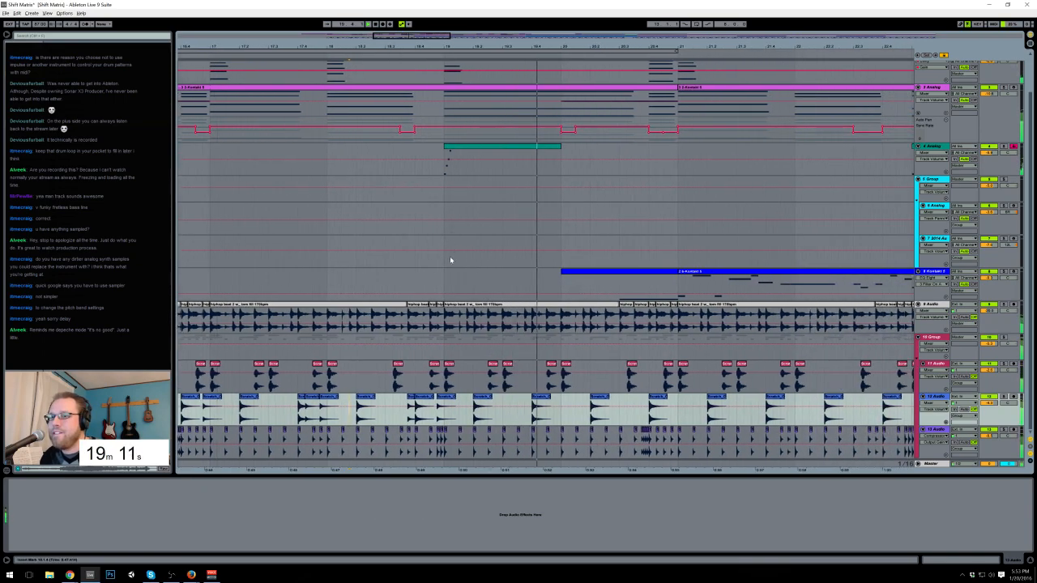
{"action": "left_click", "coordinate": [556, 415]}
{"action": "left_click", "coordinate": [664, 414]}
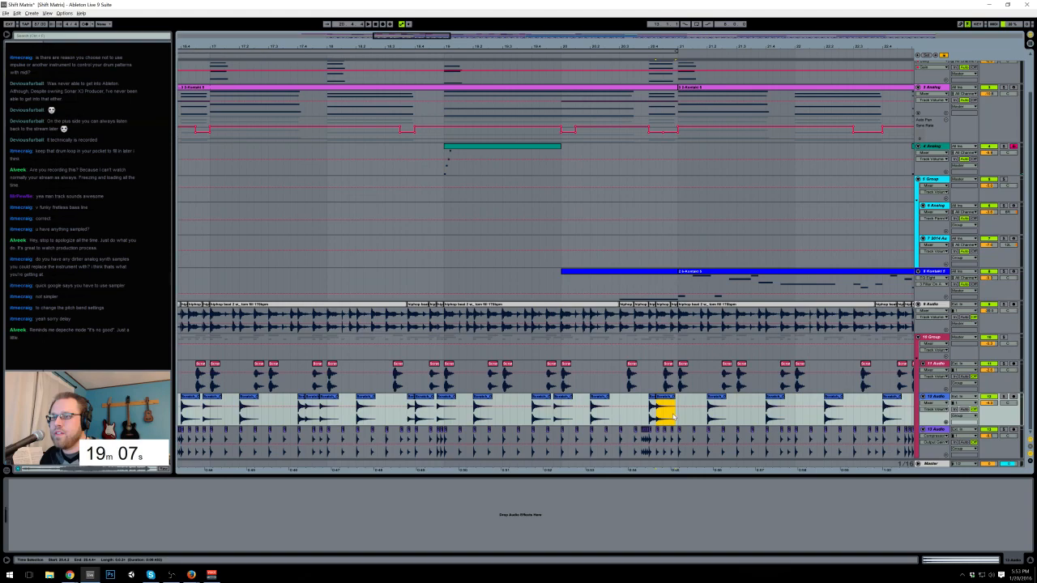
Step: Duplicate the 12 Audio snare pattern of bars 13 to 20 twice so that it fills bars 21 to 36
{"action": "left_click_drag", "start_coordinate": [424, 35], "coordinate": [462, 38]}
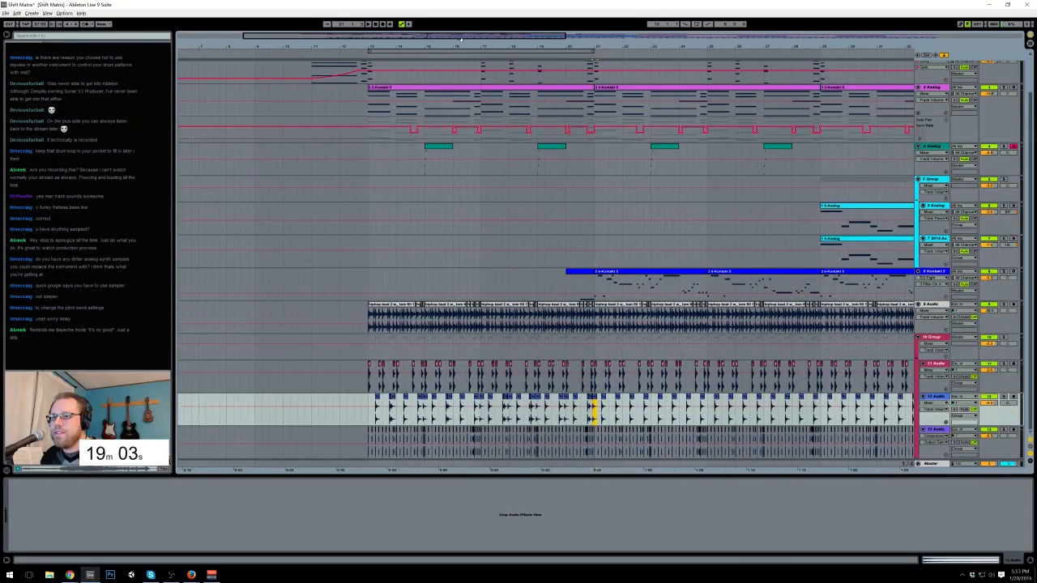
{"action": "left_click_drag", "start_coordinate": [371, 417], "coordinate": [559, 416]}
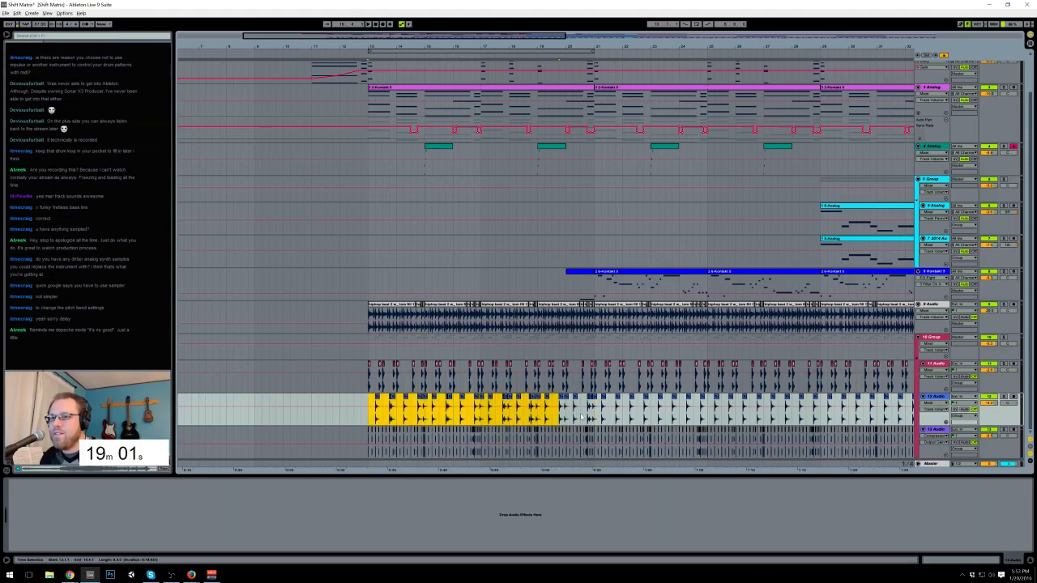
{"action": "left_click", "coordinate": [595, 418]}
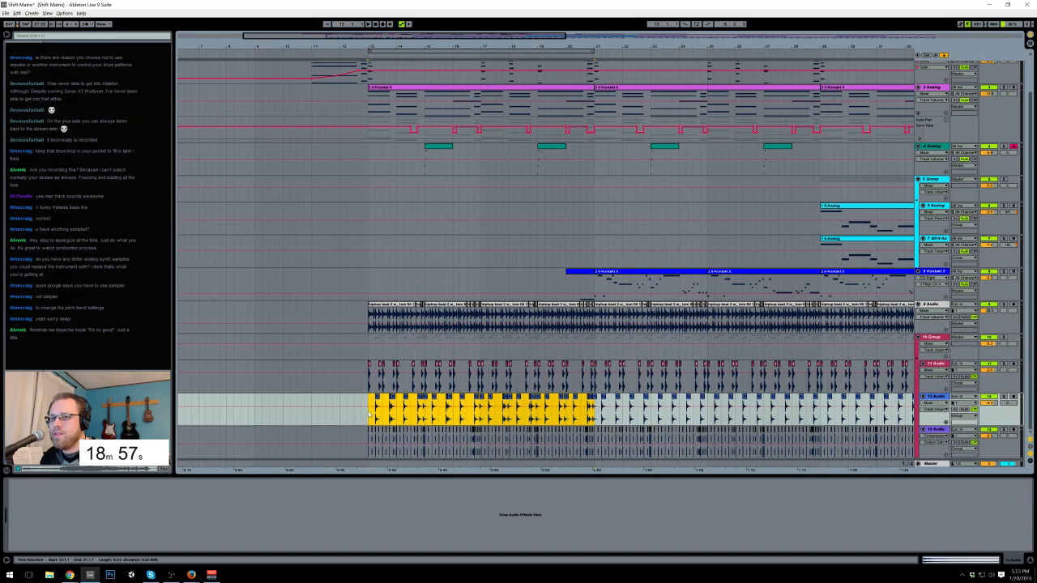
{"action": "key", "text": "ctrl+d"}
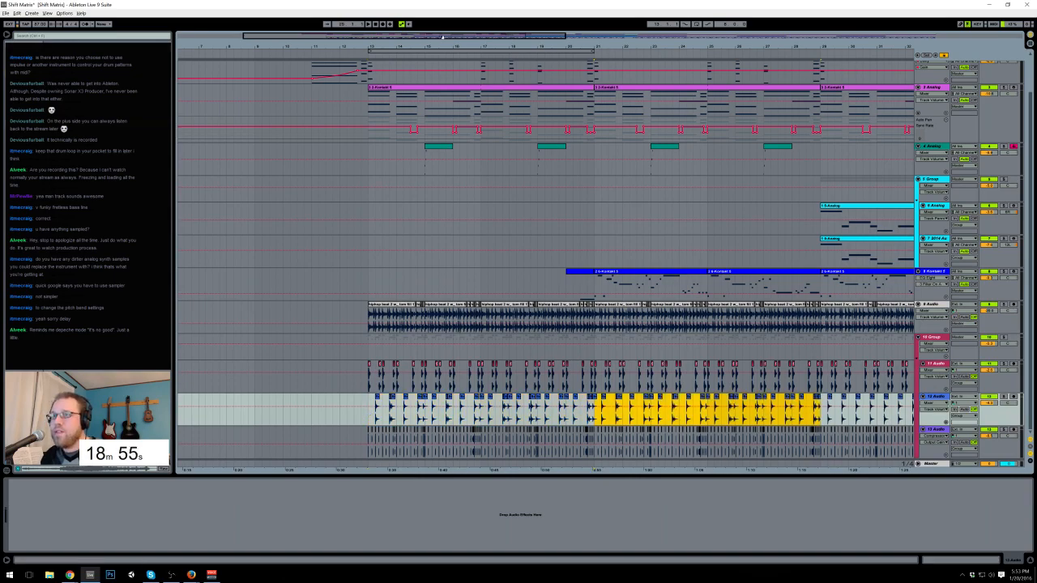
{"action": "left_click_drag", "start_coordinate": [444, 36], "coordinate": [648, 36]}
{"action": "key", "text": "ctrl+d"}
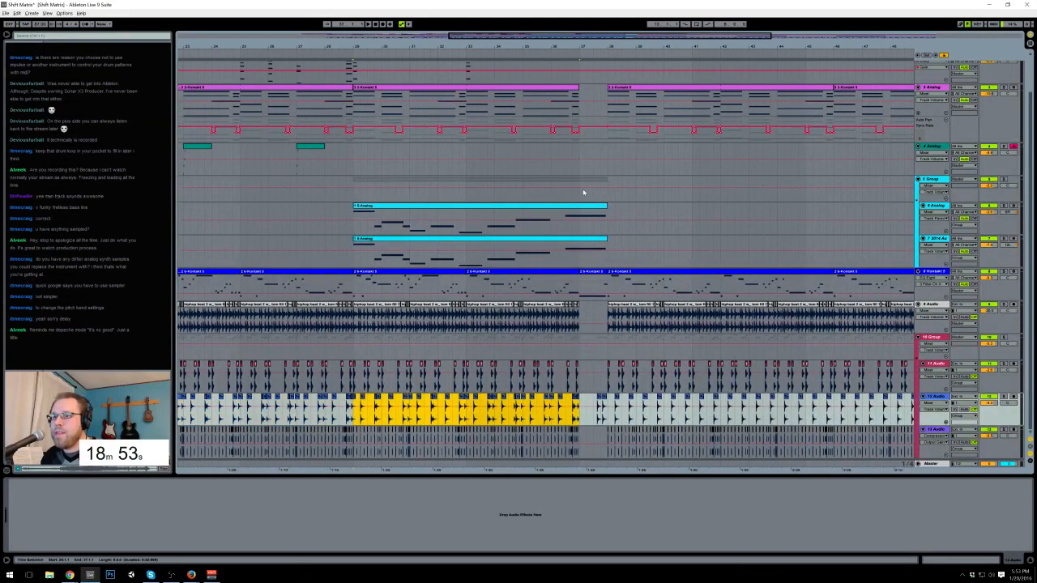
{"action": "left_click", "coordinate": [582, 403]}
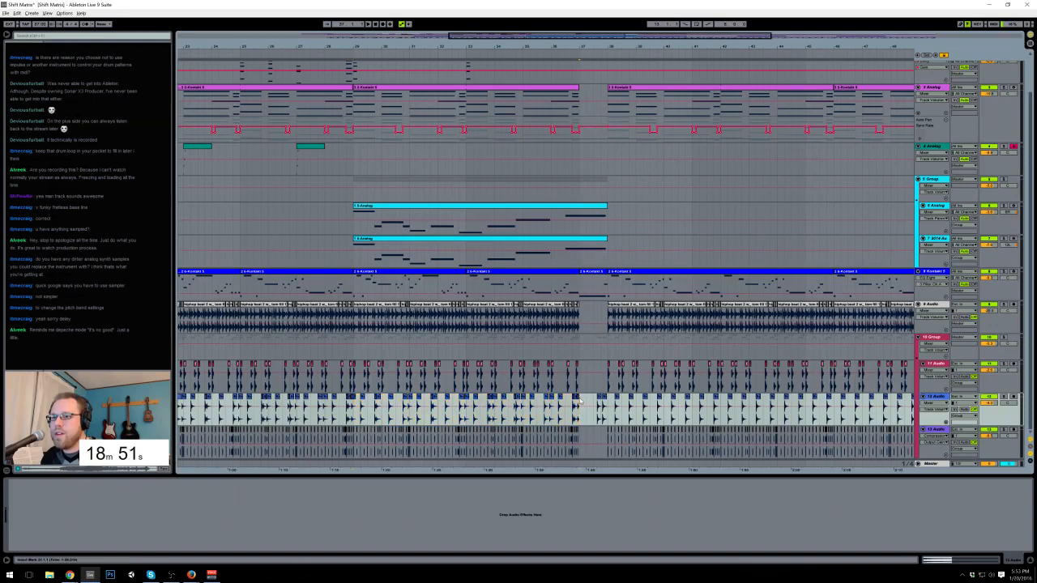
{"action": "key", "text": "ctrl+z"}
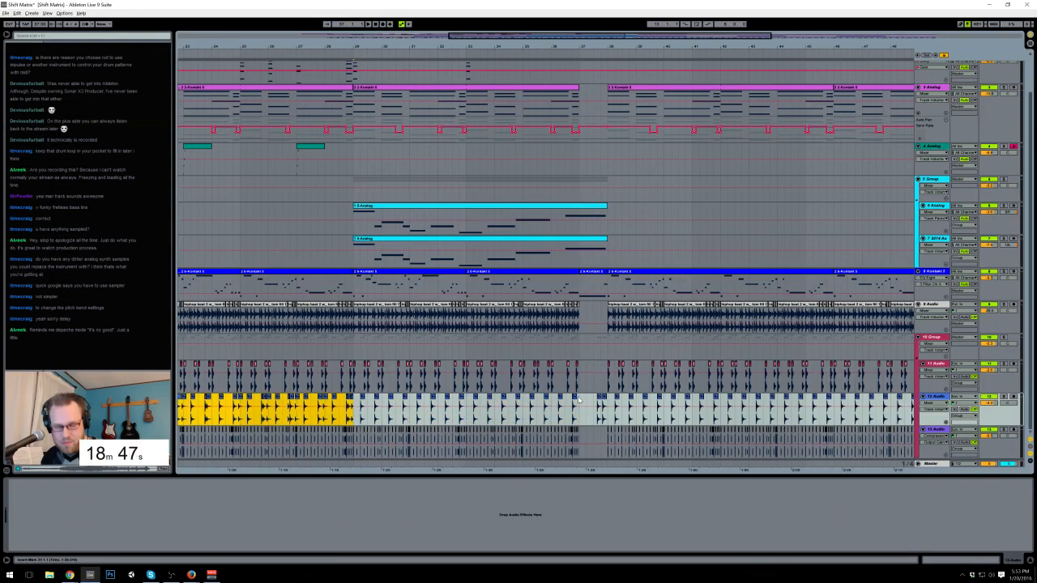
{"action": "key", "text": "ctrl+d"}
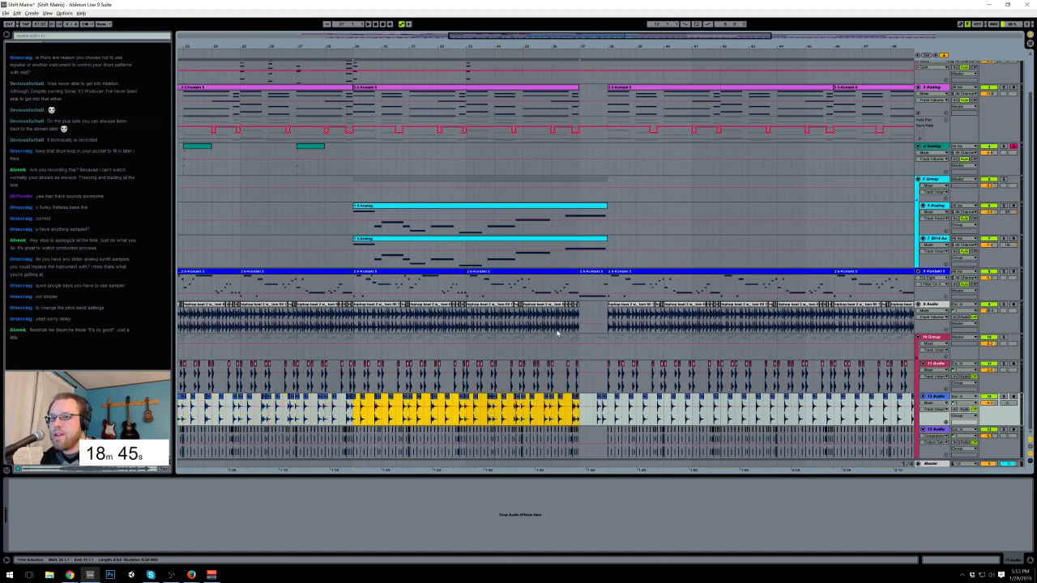
Step: Inspect the last snare clips before bar 37 and play the arrangement from around bar 13
{"action": "left_click", "coordinate": [579, 402]}
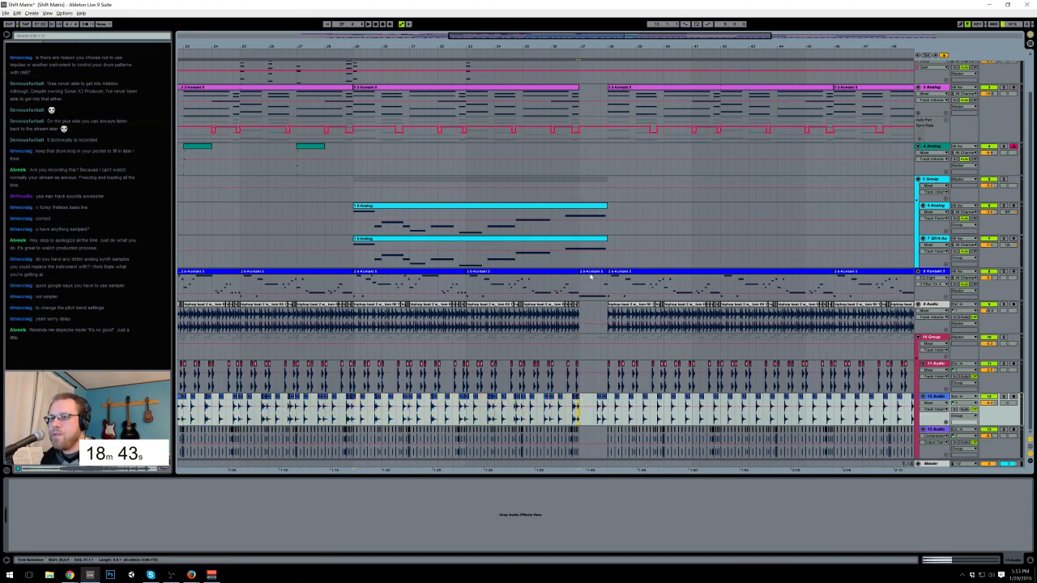
{"action": "left_click_drag", "start_coordinate": [573, 46], "coordinate": [574, 104]}
{"action": "left_click", "coordinate": [608, 410]}
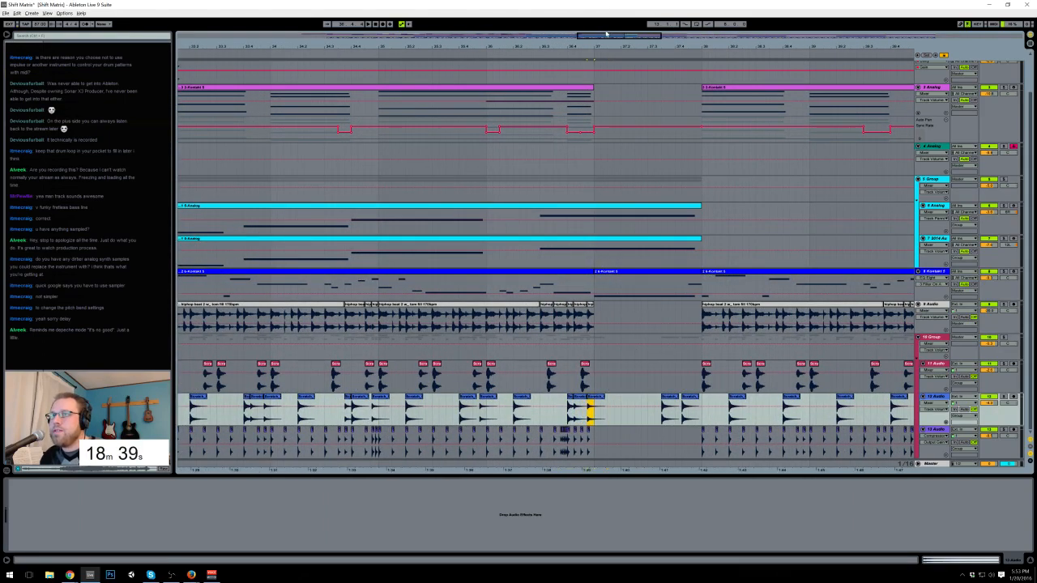
{"action": "key", "text": "minus"}
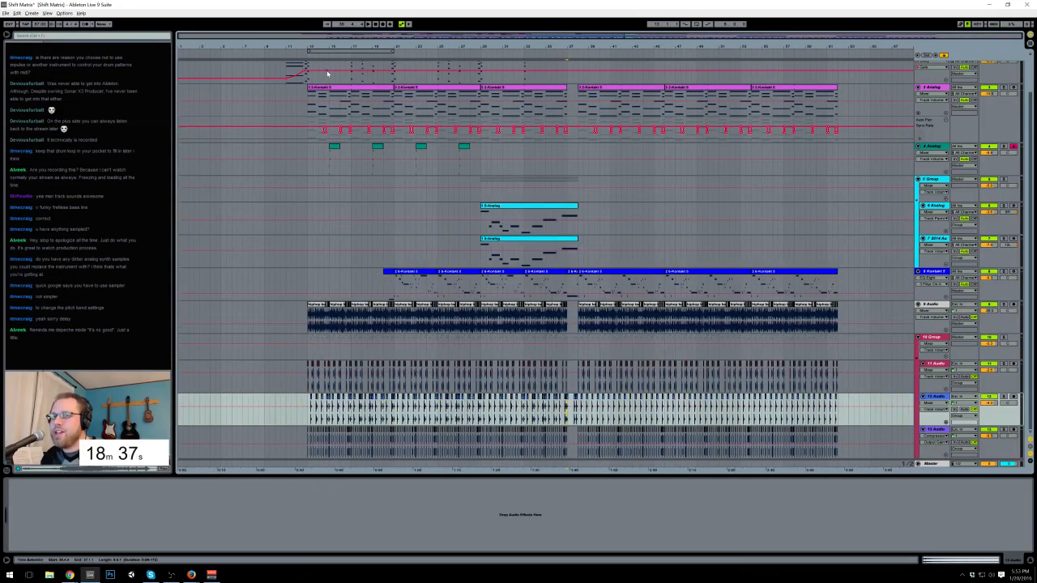
{"action": "key", "text": "space"}
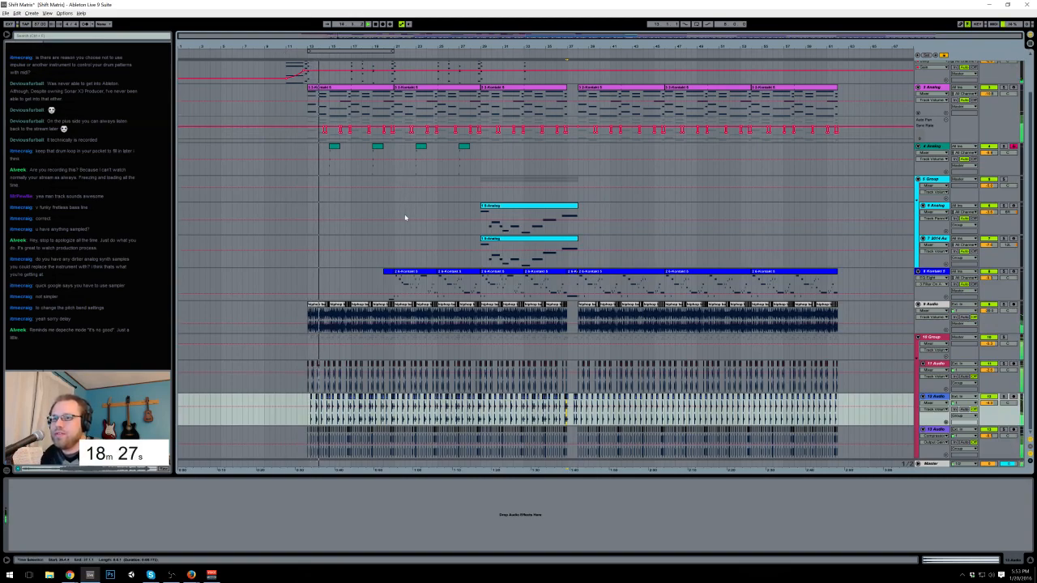
Step: Copy the Kontakt bass line of bars 21 to 36 to bar 38 and delete the bass clips from bar 54 to 62
{"action": "left_click", "coordinate": [405, 282]}
{"action": "left_click_drag", "start_coordinate": [395, 283], "coordinate": [569, 287]}
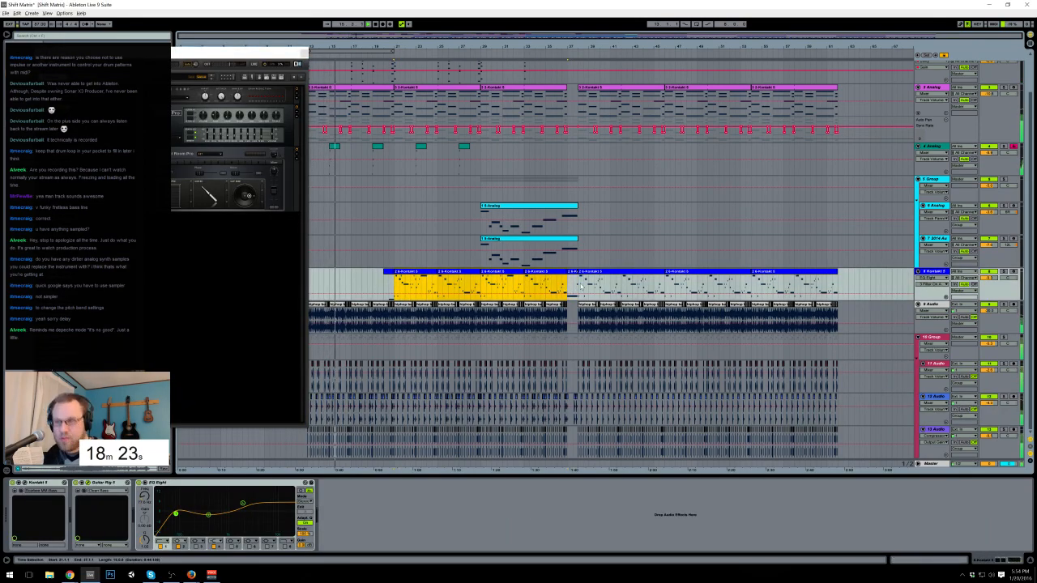
{"action": "key", "text": "ctrl+d"}
{"action": "left_click", "coordinate": [765, 273]}
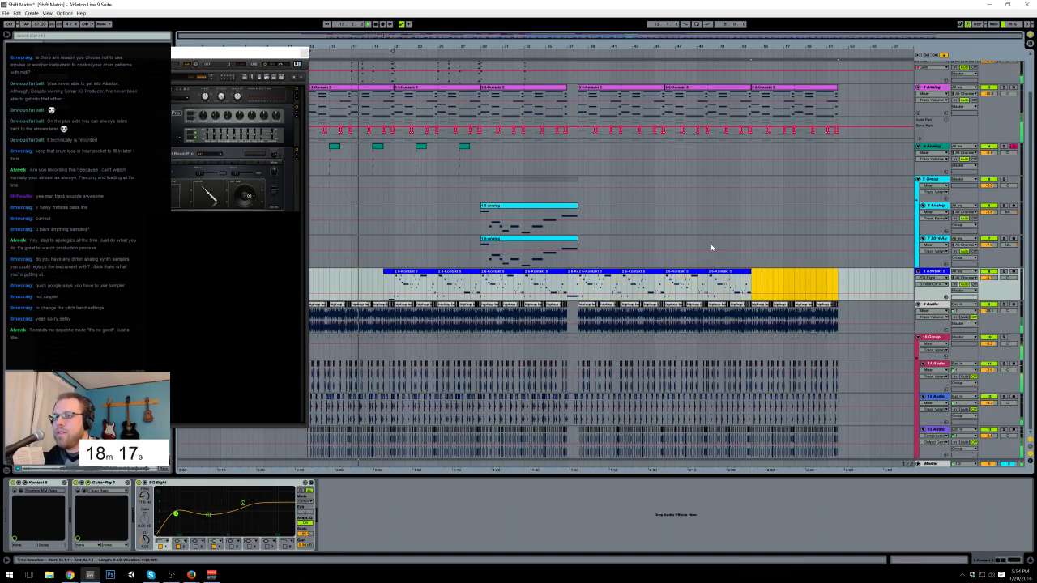
{"action": "left_click", "coordinate": [578, 230]}
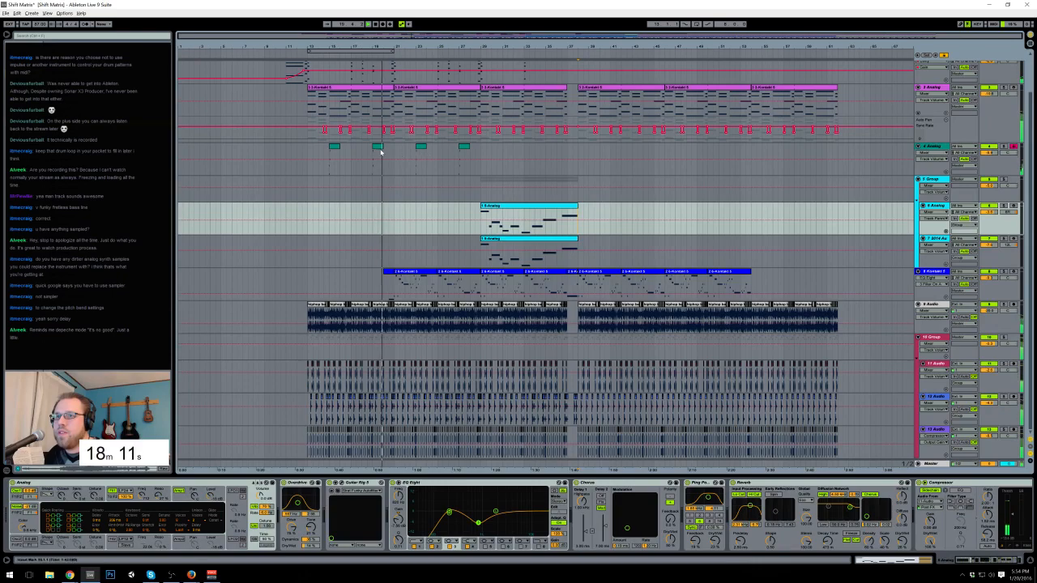
Step: Duplicate the 4 Analog clip in bar 19 into bar 20 and transpose the copy's notes while auditioning them
{"action": "left_click_drag", "start_coordinate": [395, 155], "coordinate": [384, 155]}
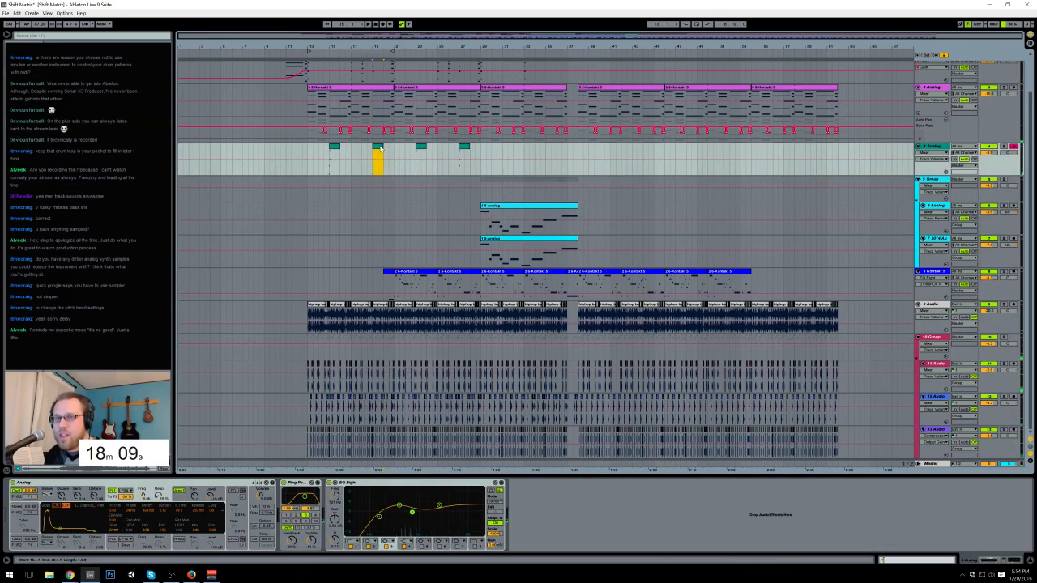
{"action": "key", "text": "ctrl+shift+m"}
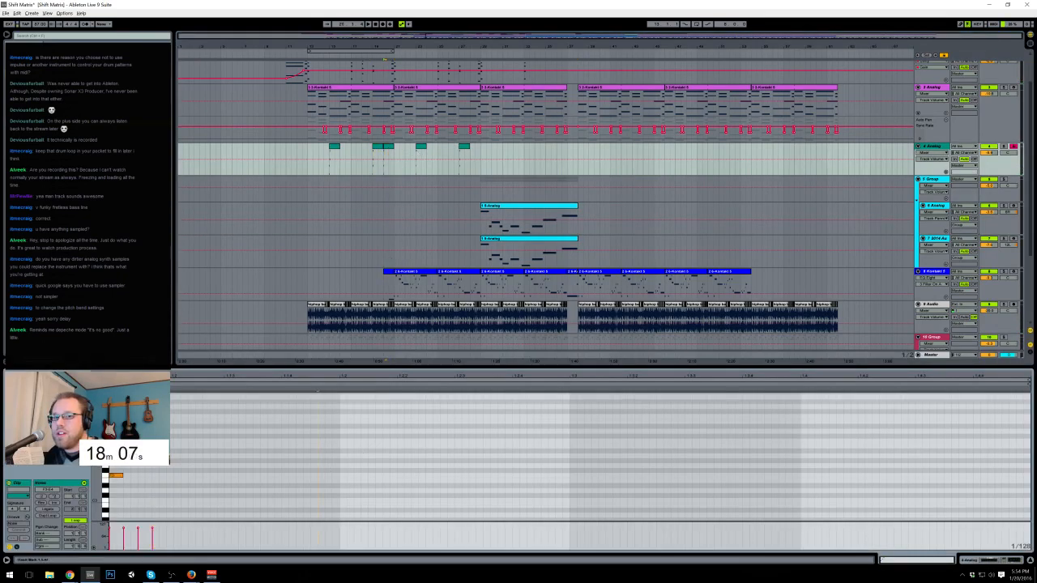
{"action": "scroll", "coordinate": [114, 474], "scroll_direction": "down", "scroll_amount": 2}
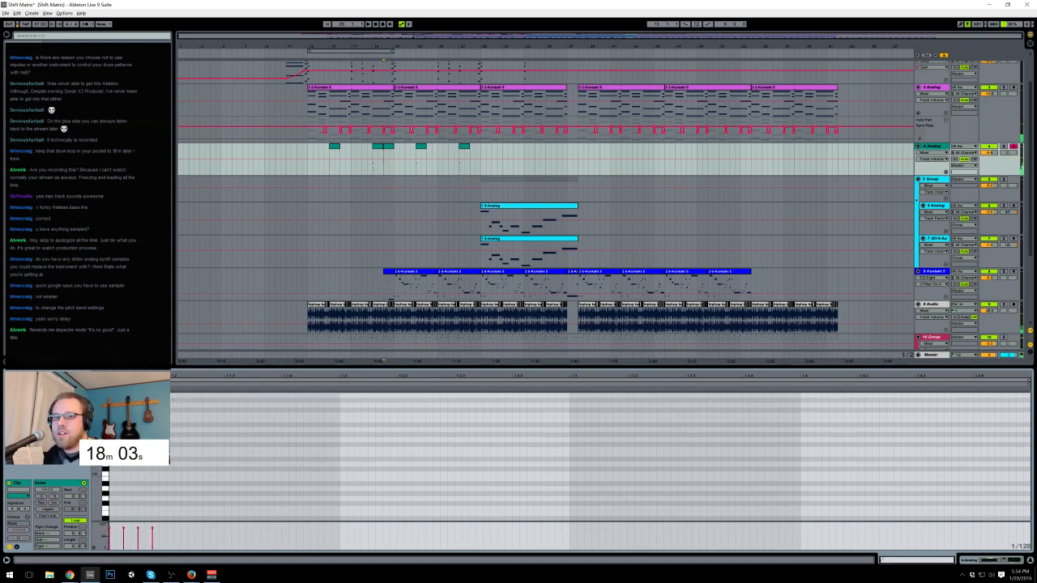
{"action": "left_click_drag", "start_coordinate": [181, 483], "coordinate": [113, 395]}
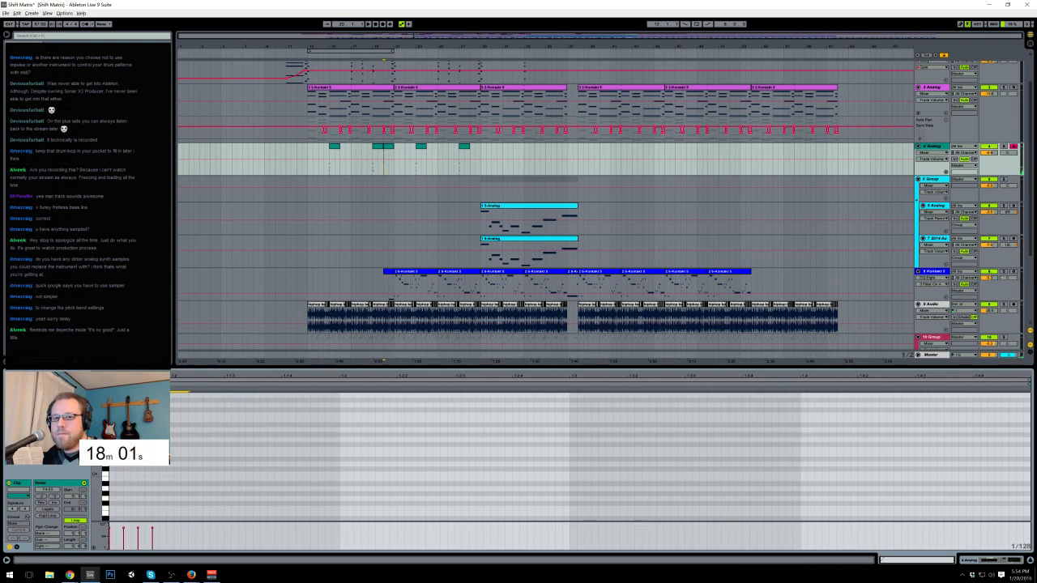
{"action": "scroll", "coordinate": [115, 486], "scroll_direction": "down", "scroll_amount": 1}
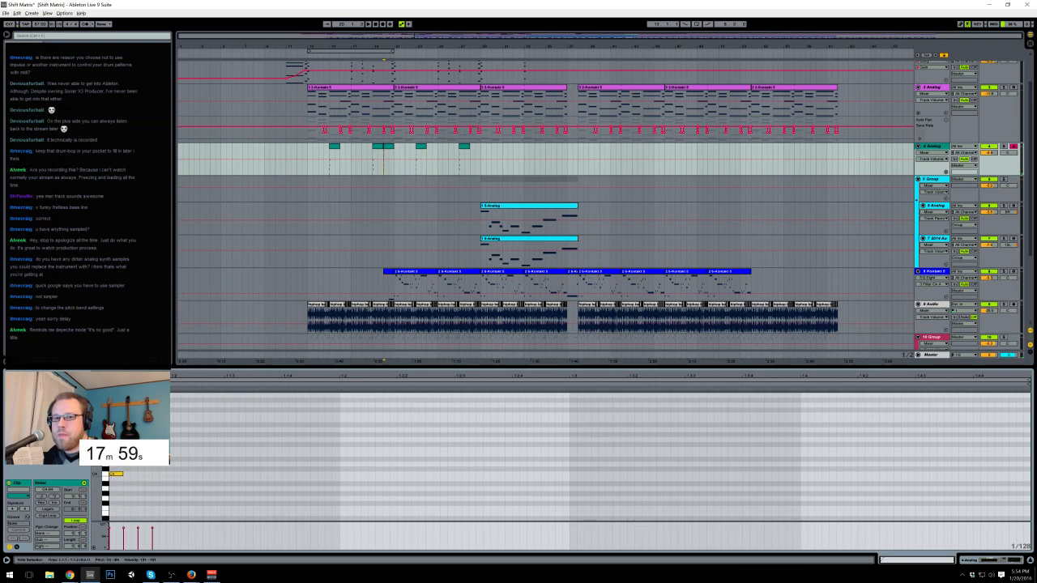
{"action": "key", "text": "space"}
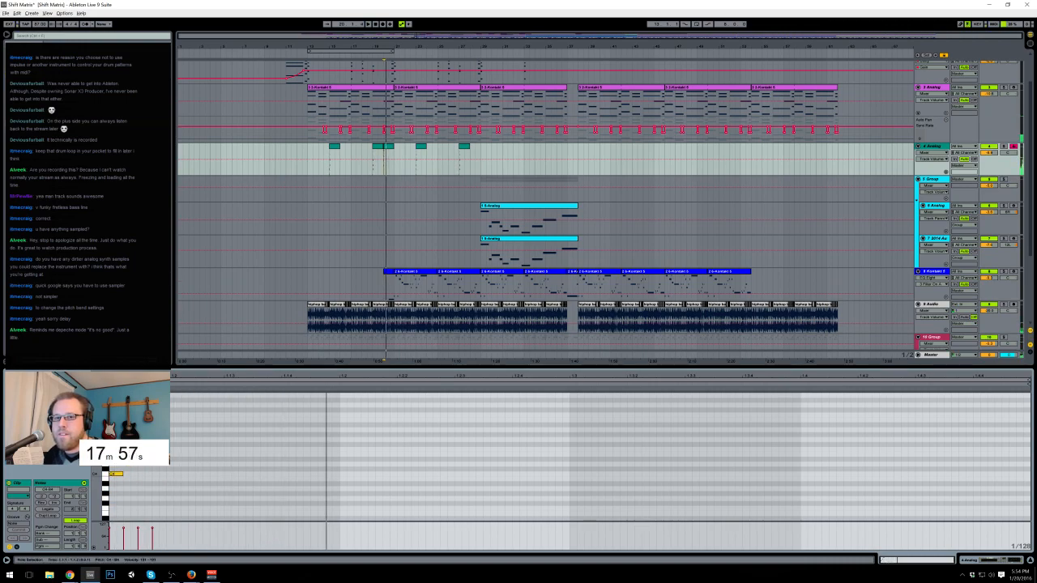
{"action": "key", "text": "space"}
{"action": "scroll", "coordinate": [180, 492], "scroll_direction": "up", "scroll_amount": 1}
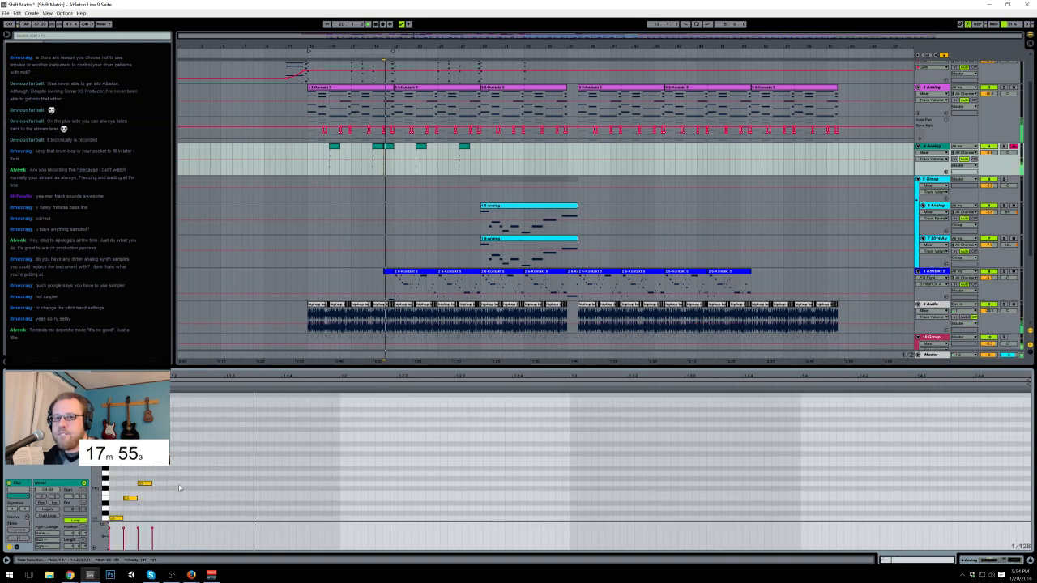
Step: Copy the edited 4 Analog clip from bar 20 to bar 28
{"action": "left_click", "coordinate": [393, 211]}
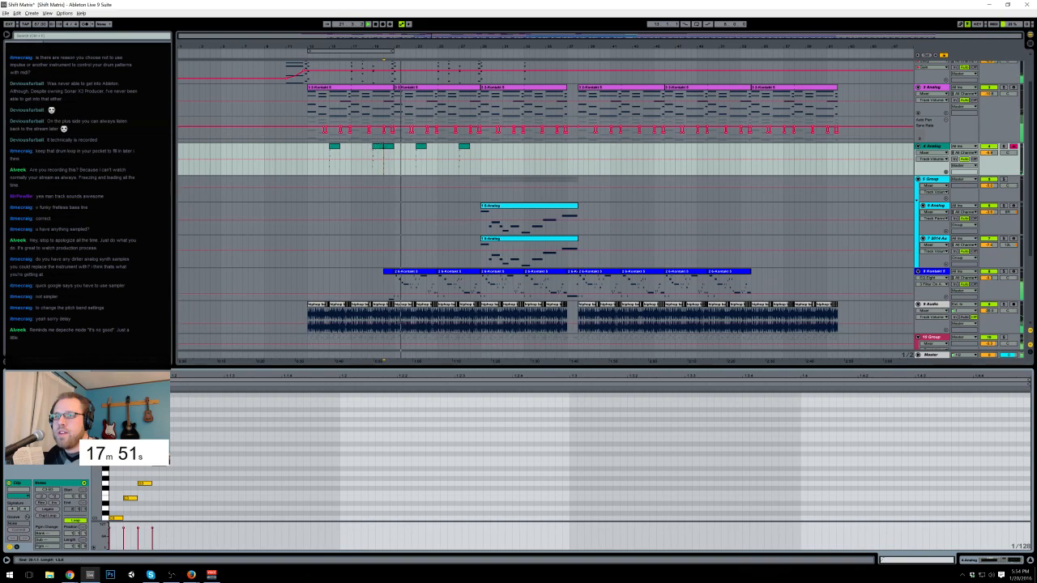
{"action": "left_click_drag", "start_coordinate": [378, 147], "coordinate": [389, 146]}
{"action": "double_click", "coordinate": [389, 147]}
{"action": "key", "text": "ctrl+d"}
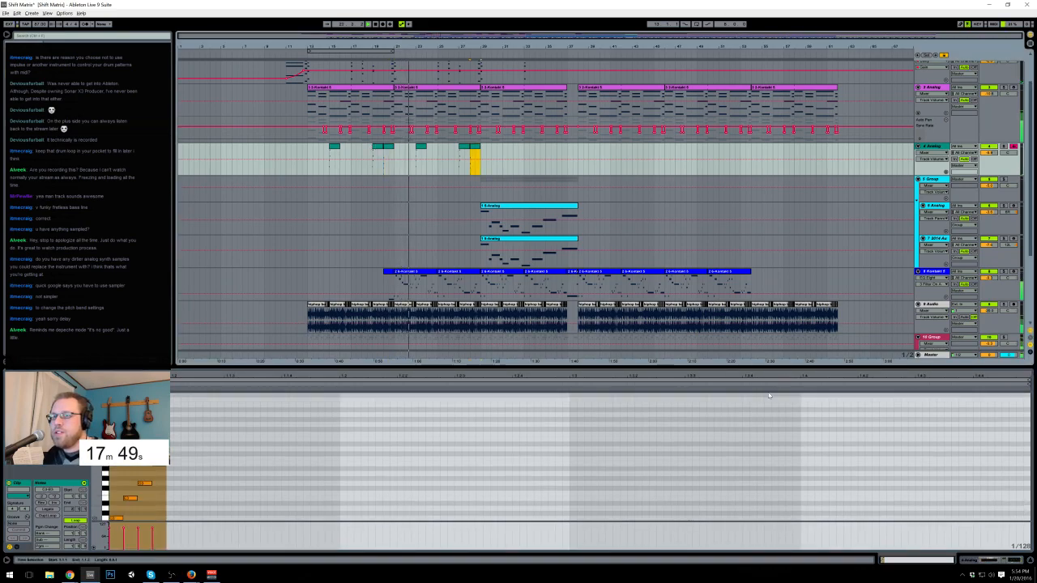
Step: Duplicate the 4 Analog section of bars 13 to 28 from bar 29 onward and delete the copied clips after bar 38
{"action": "left_click_drag", "start_coordinate": [308, 167], "coordinate": [476, 171]}
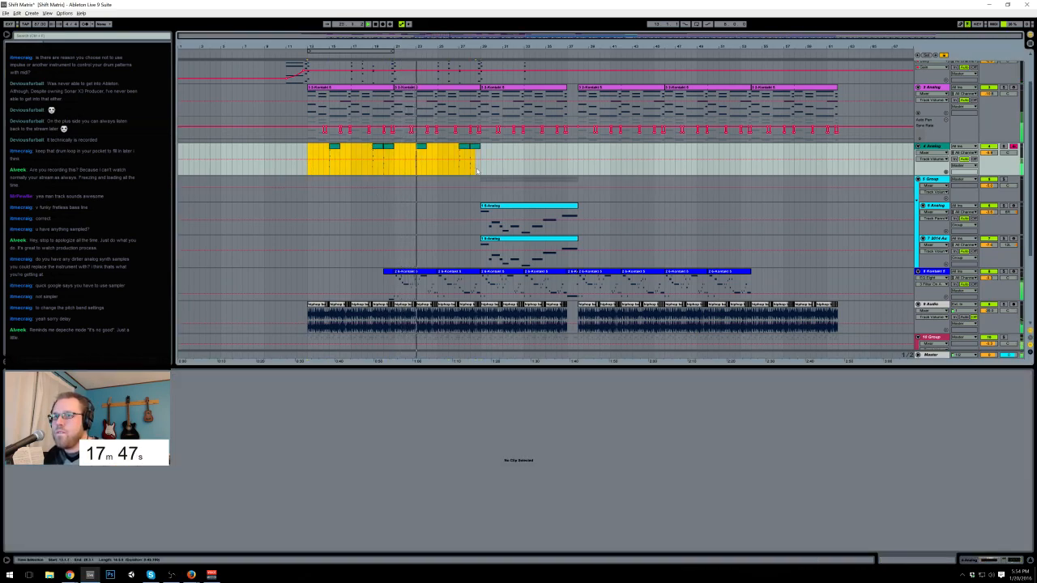
{"action": "key", "text": "ctrl+d"}
{"action": "left_click", "coordinate": [588, 151]}
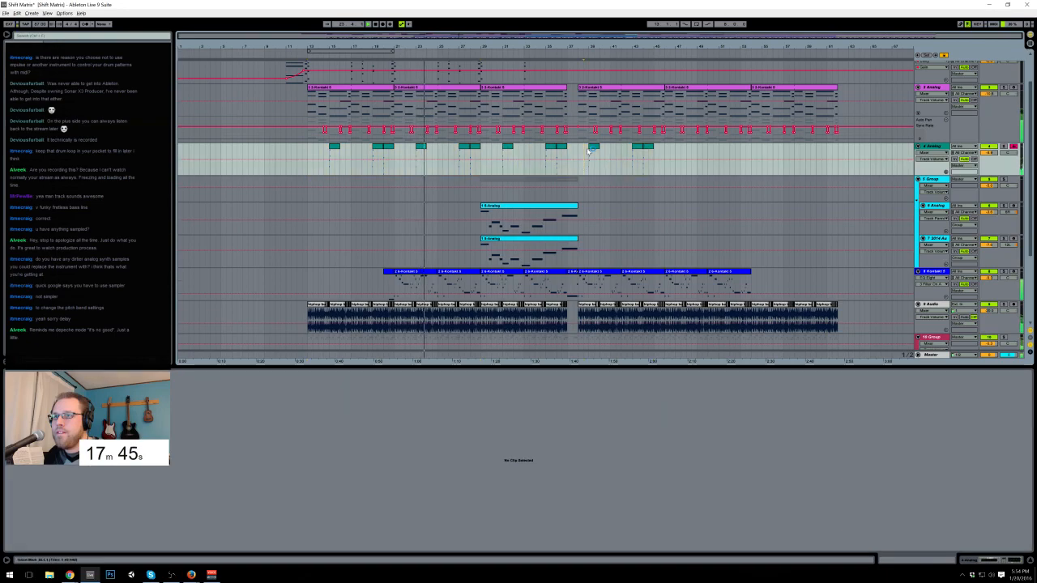
{"action": "left_click", "coordinate": [597, 149]}
{"action": "left_click_drag", "start_coordinate": [658, 151], "coordinate": [583, 152]}
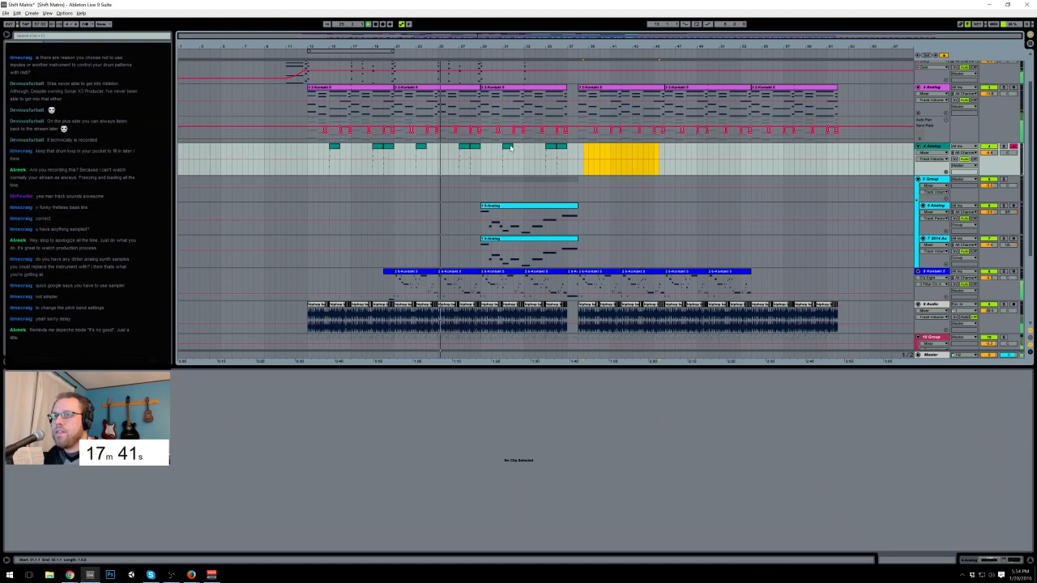
Step: Move the last 4 Analog clip from bar 36 to bar 37
{"action": "left_click", "coordinate": [509, 147]}
{"action": "left_click", "coordinate": [562, 149]}
{"action": "left_click_drag", "start_coordinate": [577, 149], "coordinate": [573, 149]}
Step: Transpose all notes of the 4 Analog clip in bar 37 up five semitones
{"action": "left_click", "coordinate": [311, 425]}
{"action": "left_click", "coordinate": [302, 446]}
{"action": "left_click_drag", "start_coordinate": [192, 436], "coordinate": [75, 554]}
{"action": "key", "text": "Up"}
{"action": "key", "text": "Up"}
{"action": "key", "text": "Up"}
{"action": "key", "text": "Up"}
{"action": "key", "text": "Up"}
{"action": "left_click", "coordinate": [124, 447]}
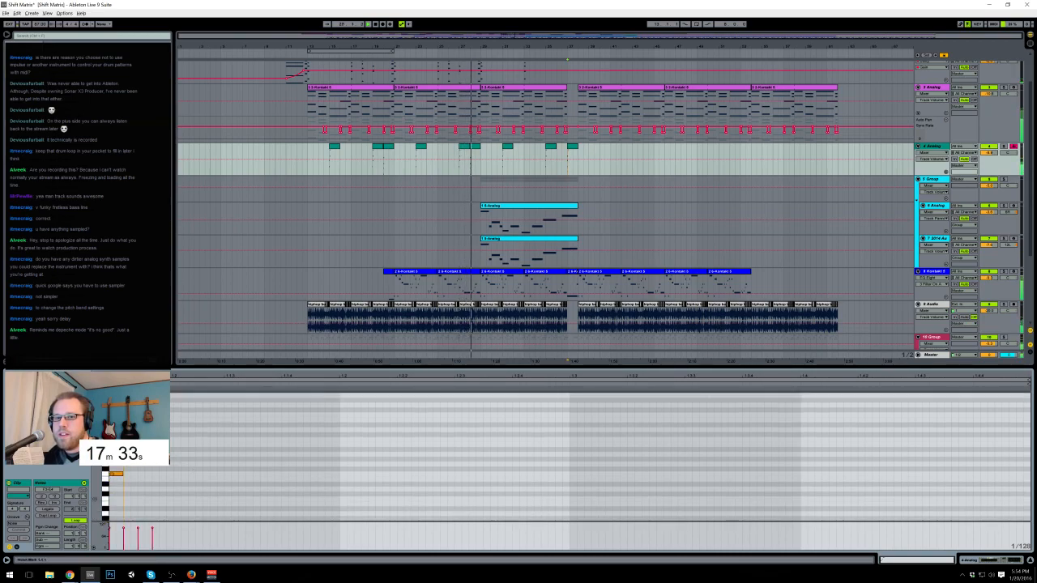
{"action": "left_click", "coordinate": [991, 554]}
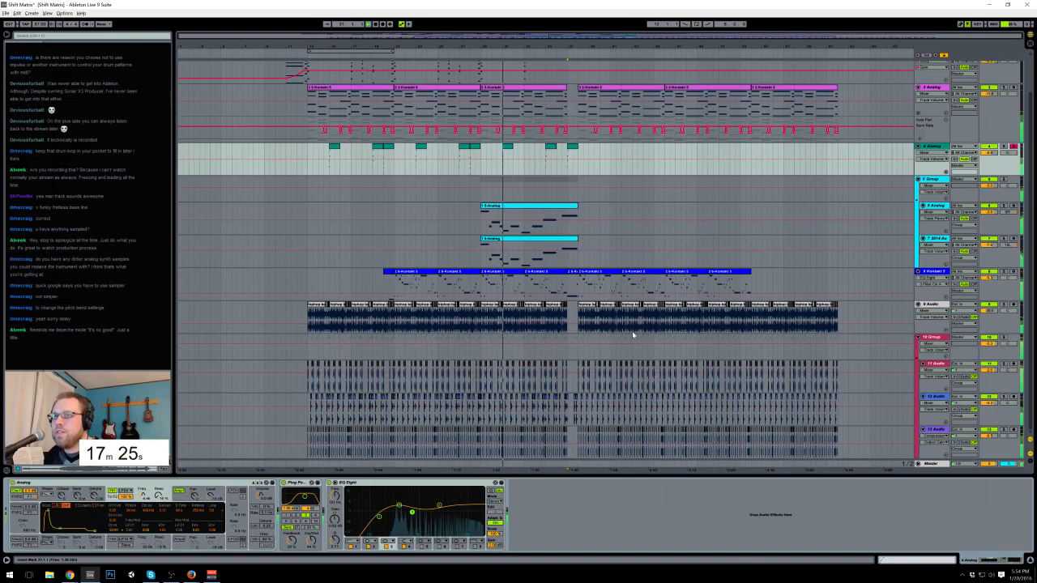
Step: Copy the 2 Absynth clip at the end of bar 20 to the second half of bar 37
{"action": "scroll", "coordinate": [633, 335], "scroll_direction": "up", "scroll_amount": 3}
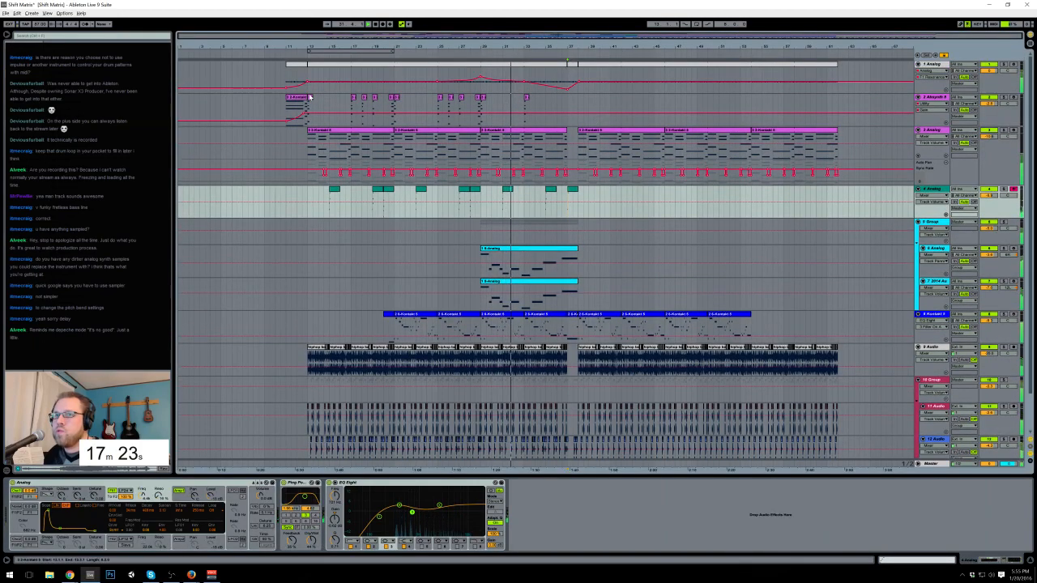
{"action": "left_click", "coordinate": [392, 109]}
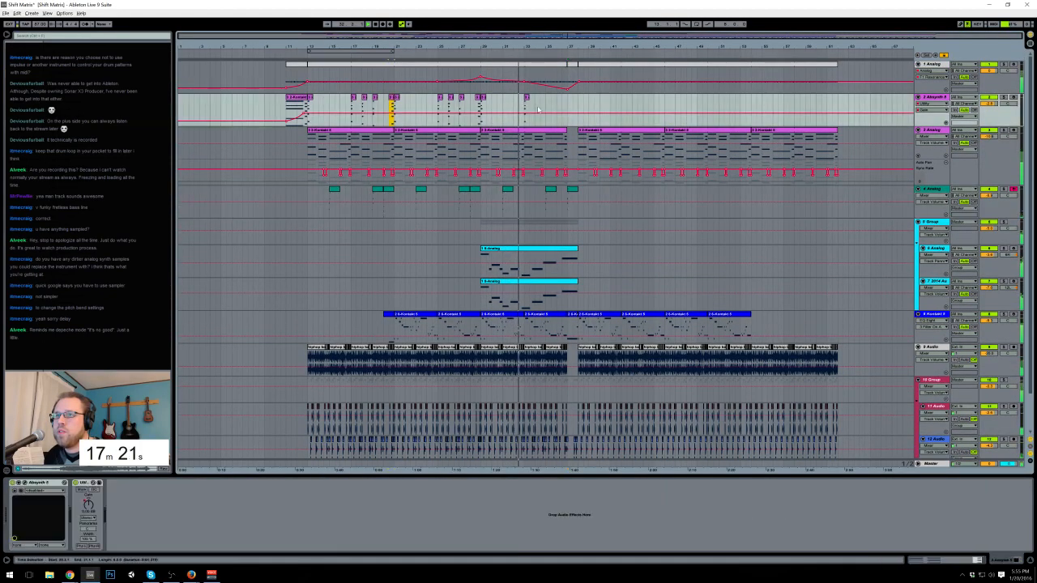
{"action": "left_click", "coordinate": [572, 108]}
{"action": "key", "text": "ctrl+v"}
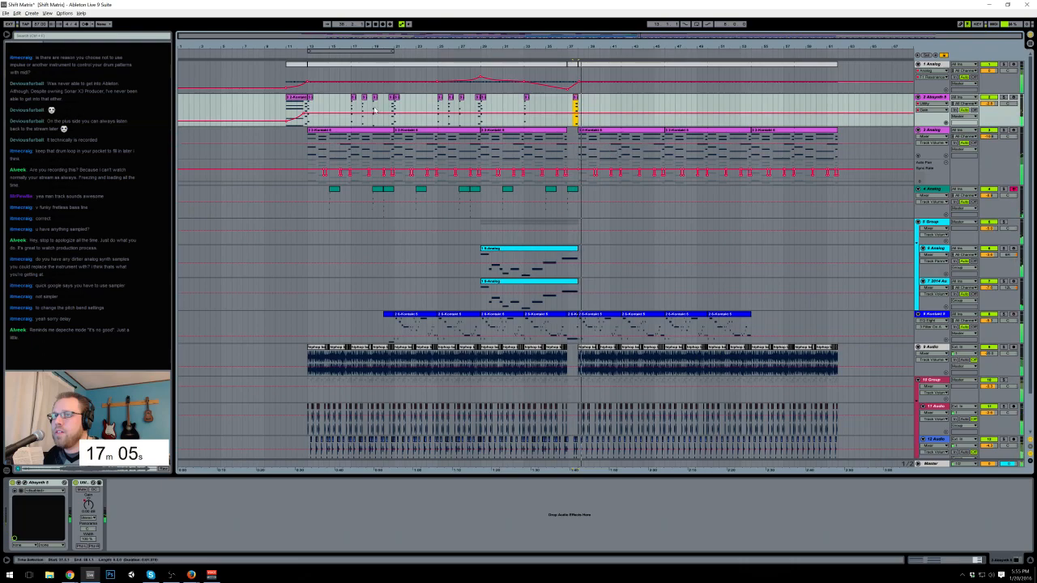
Step: Copy the 2 Absynth section of bars 17 to 20 to bars 38 and 42, and bars 29 to 36 to bar 46
{"action": "left_click", "coordinate": [310, 109]}
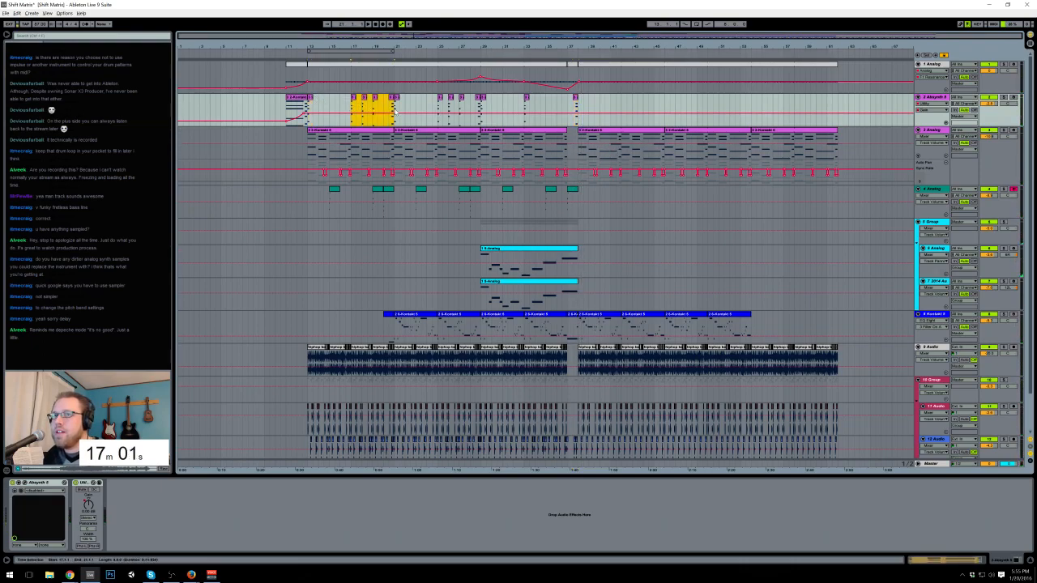
{"action": "left_click", "coordinate": [579, 108]}
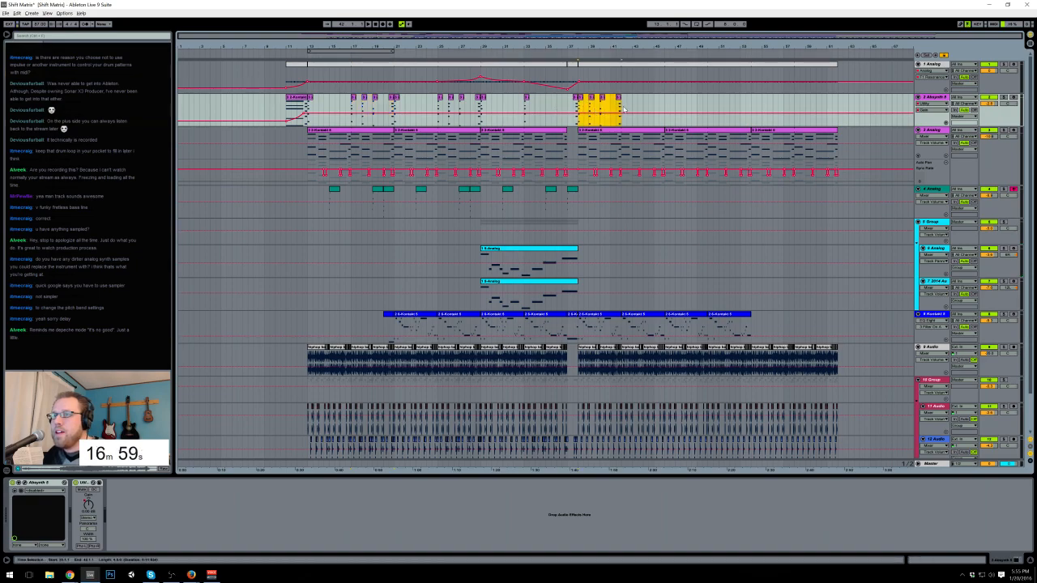
{"action": "left_click", "coordinate": [622, 108]}
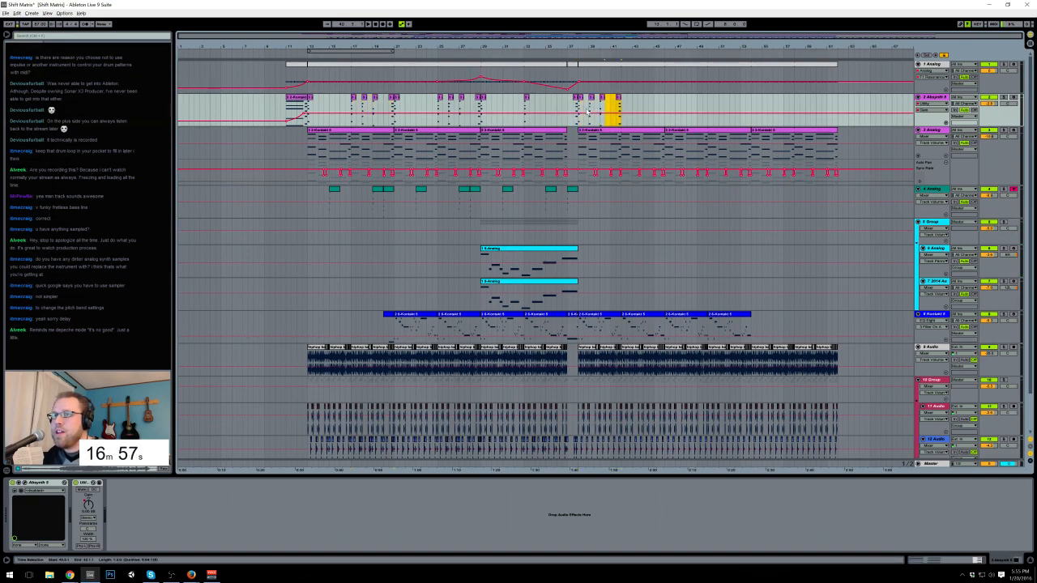
{"action": "key", "text": "ctrl+d"}
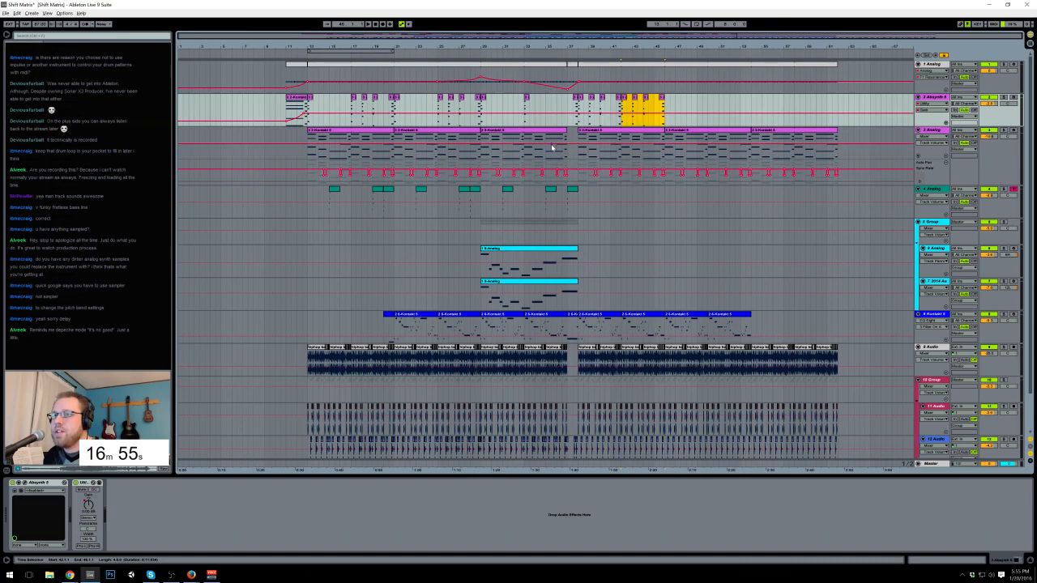
{"action": "left_click_drag", "start_coordinate": [481, 112], "coordinate": [566, 114]}
{"action": "key", "text": "ctrl+d"}
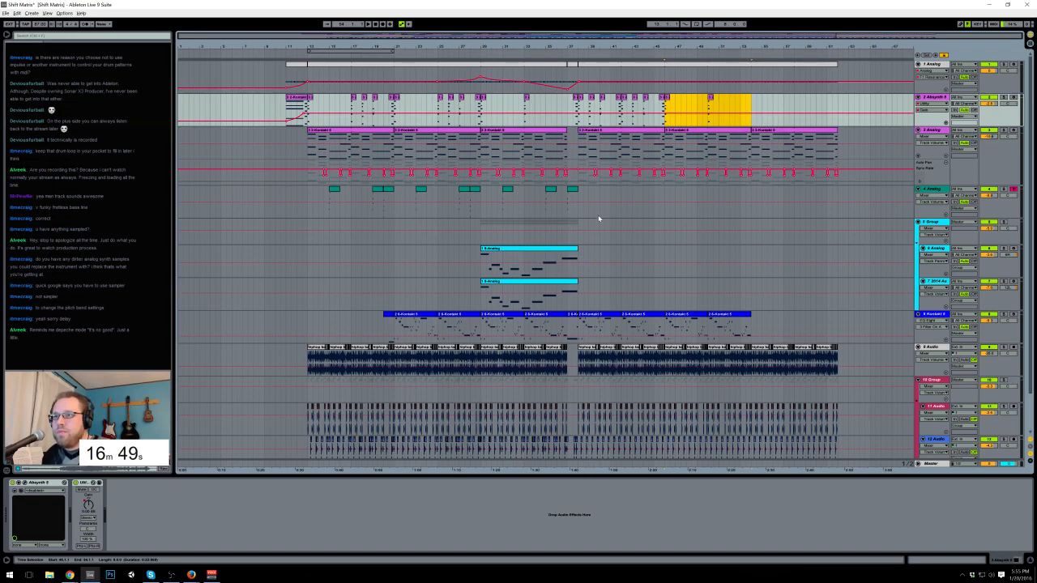
Step: Deactivate the drum clips on 11 Audio and 12 Audio from bar 38 to late in bar 41
{"action": "scroll", "coordinate": [623, 235], "scroll_direction": "down", "scroll_amount": 2}
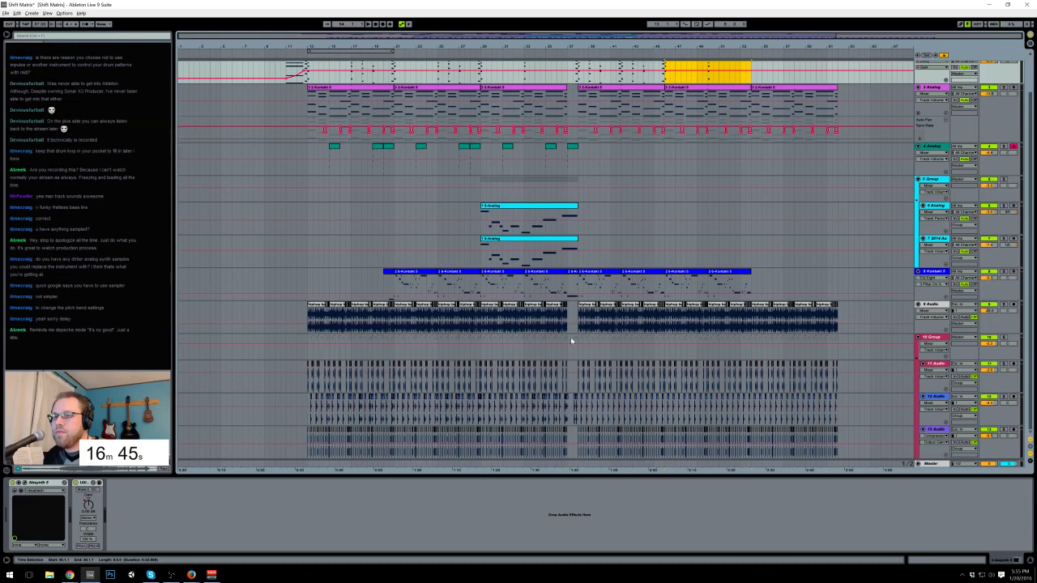
{"action": "left_click_drag", "start_coordinate": [579, 392], "coordinate": [654, 413]}
{"action": "left_click_drag", "start_coordinate": [644, 37], "coordinate": [702, 98]}
{"action": "left_click_drag", "start_coordinate": [550, 46], "coordinate": [448, 47]}
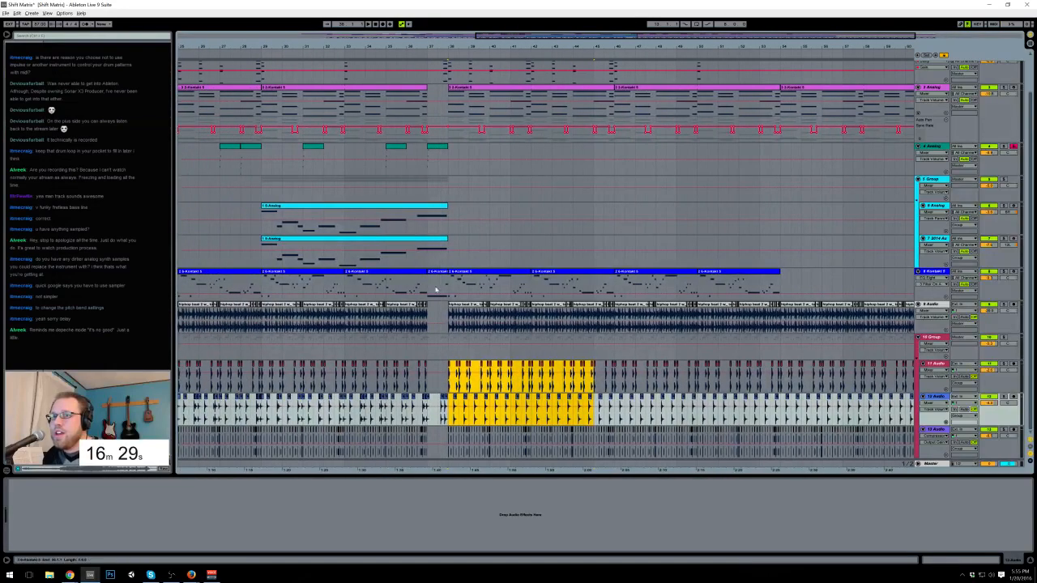
{"action": "left_click", "coordinate": [448, 384]}
{"action": "left_click_drag", "start_coordinate": [454, 394], "coordinate": [528, 408]}
{"action": "key", "text": "0"}
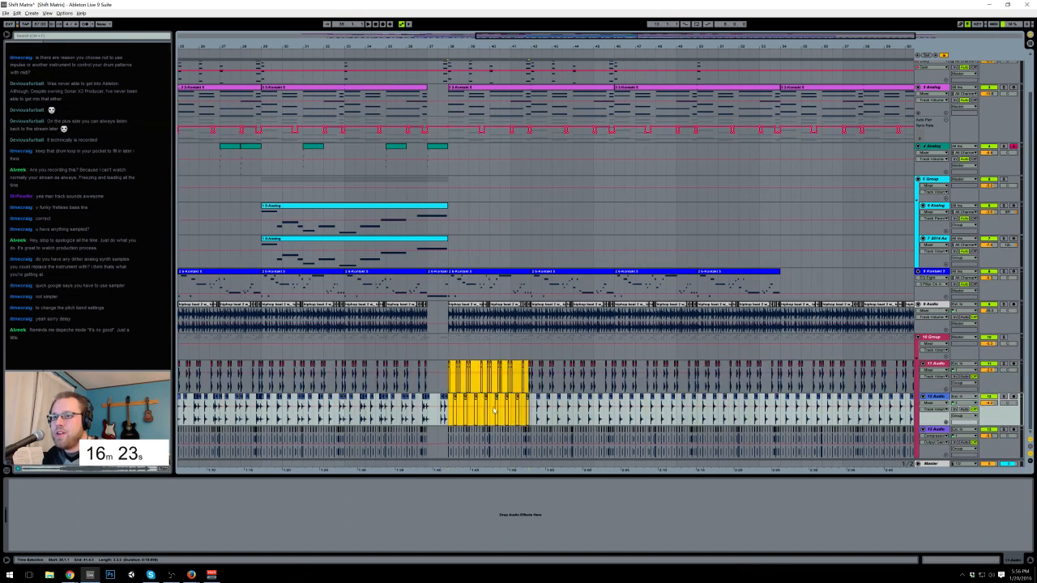
Step: Play the section from bar 38 and deactivate the hip-hop beat loop on 9 Audio in bars 38 to 41
{"action": "left_click", "coordinate": [448, 384]}
{"action": "key", "text": "space"}
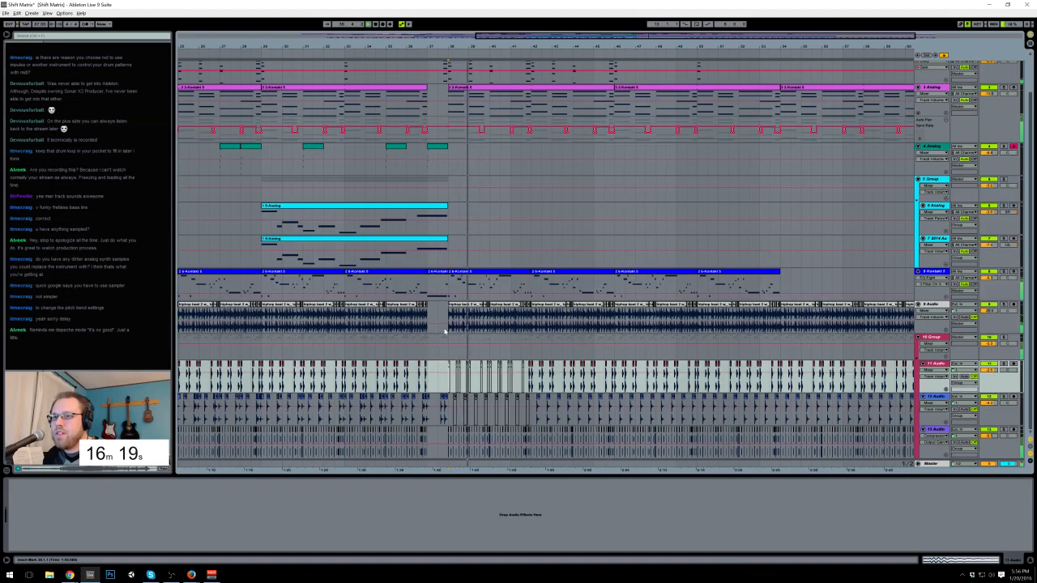
{"action": "left_click_drag", "start_coordinate": [448, 331], "coordinate": [530, 332]}
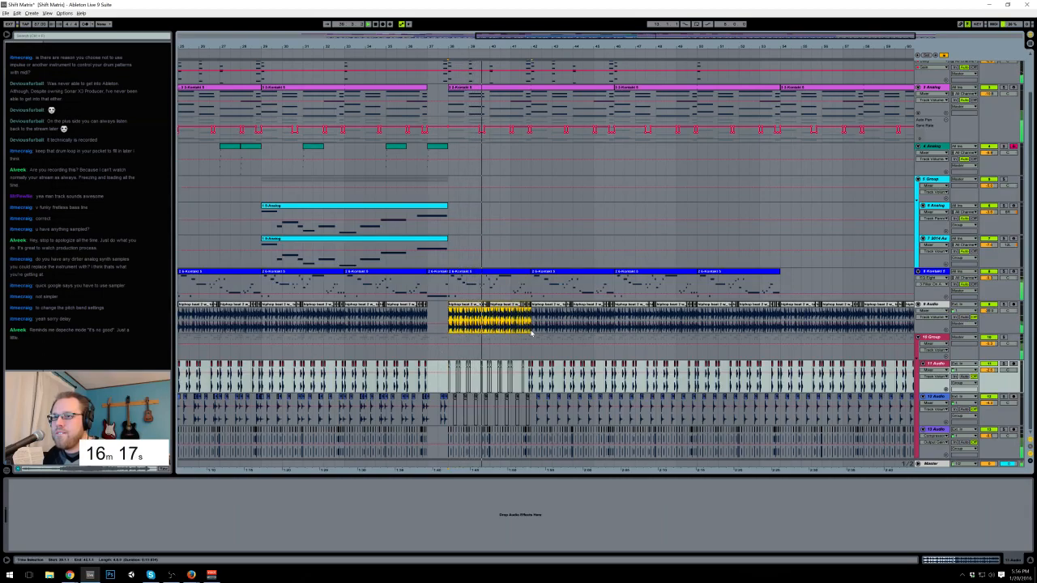
{"action": "key", "text": "0"}
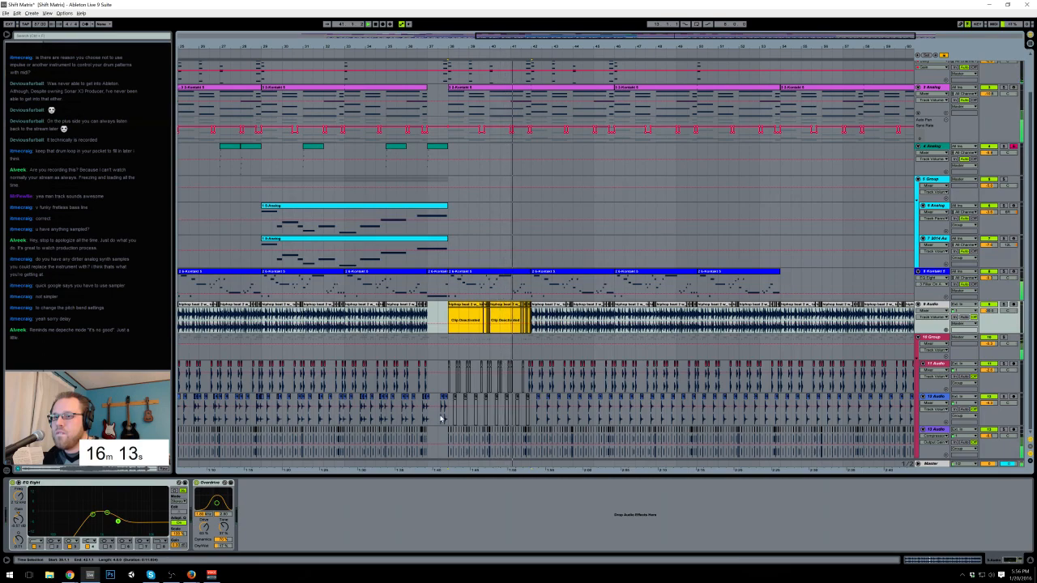
Step: Copy the two snare hits in the second half of bar 37 on 12 Audio to the second half of bar 41
{"action": "left_click", "coordinate": [442, 415]}
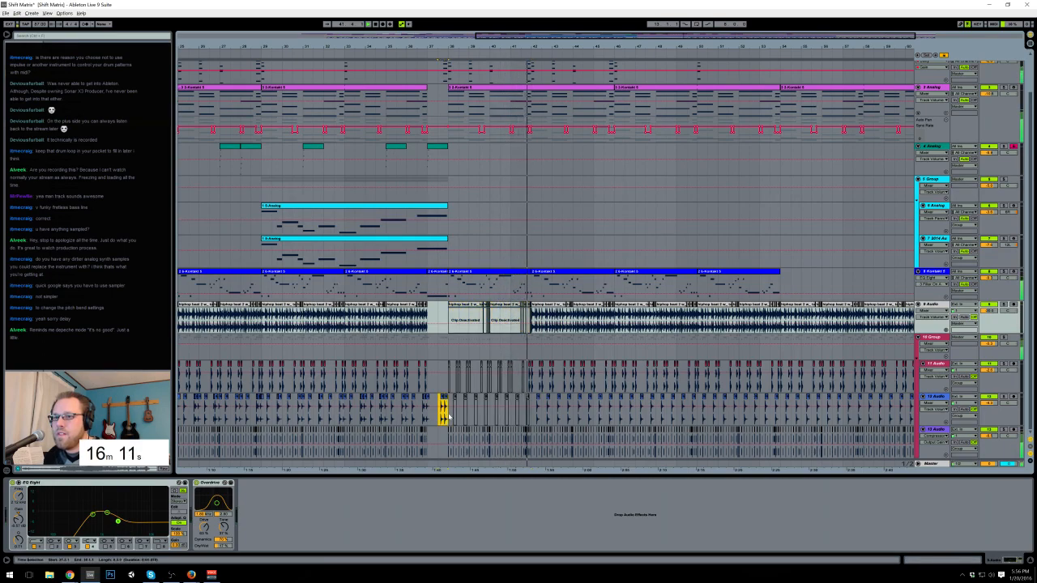
{"action": "left_click", "coordinate": [522, 414]}
{"action": "key", "text": "ctrl+v"}
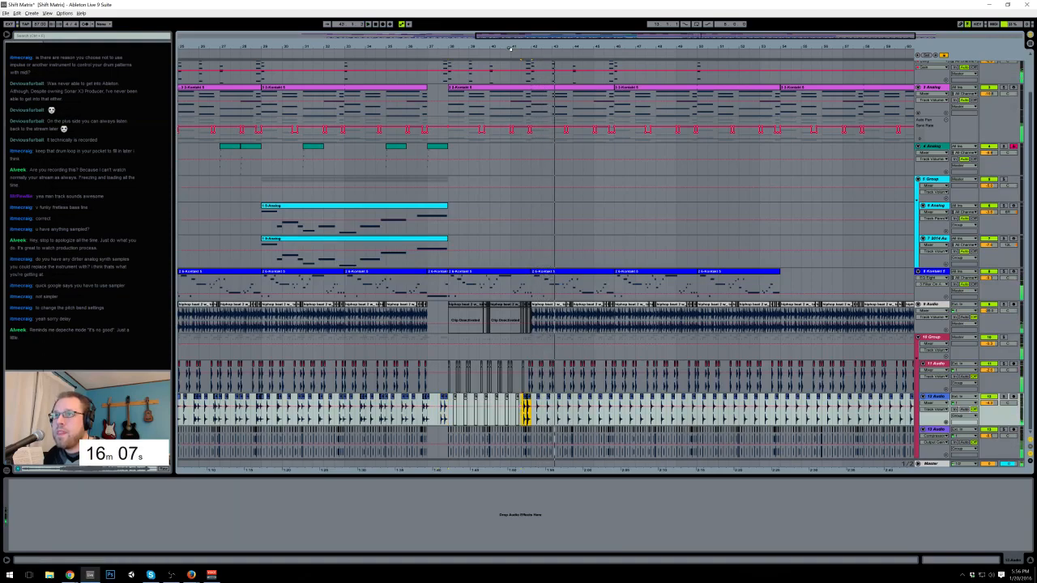
Step: Shift the two copied snare hits earlier so they start on beat 3 of bar 41, and play the transition
{"action": "left_click_drag", "start_coordinate": [547, 36], "coordinate": [657, 100]}
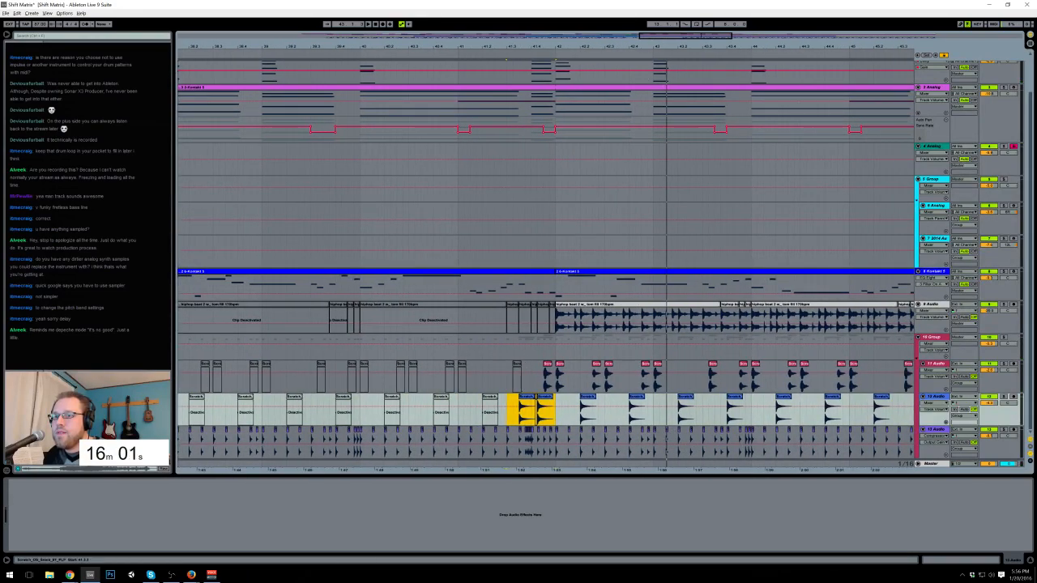
{"action": "left_click", "coordinate": [527, 398]}
{"action": "key", "text": "space"}
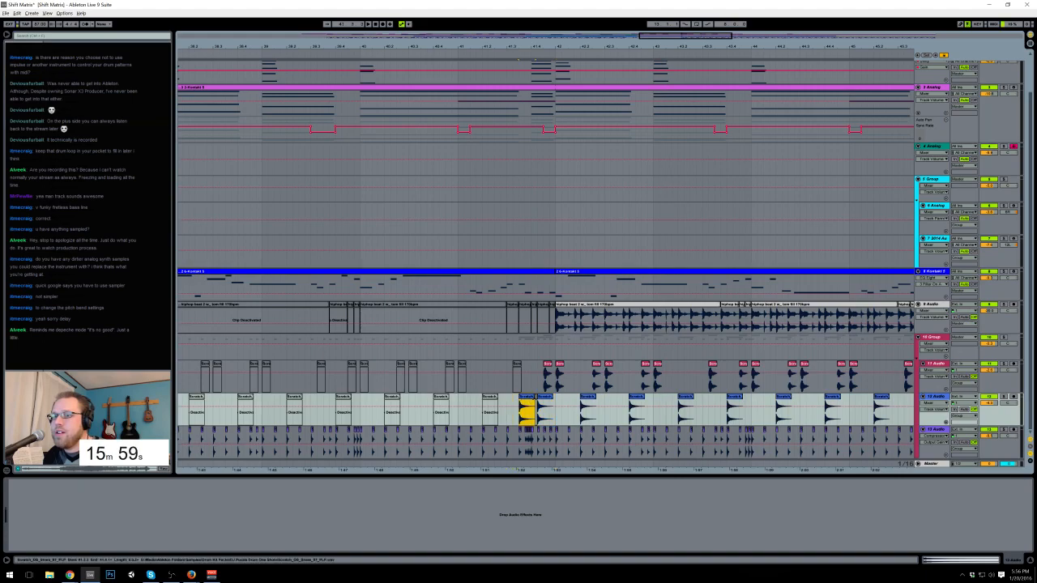
{"action": "left_click_drag", "start_coordinate": [548, 397], "coordinate": [535, 400]}
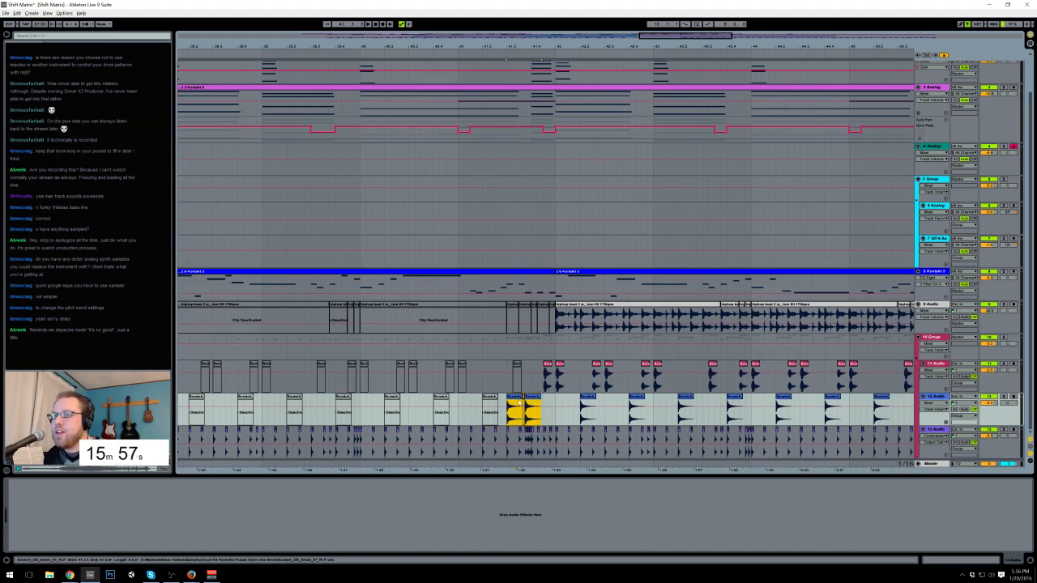
{"action": "left_click", "coordinate": [547, 131]}
{"action": "left_click_drag", "start_coordinate": [661, 27], "coordinate": [619, 38]}
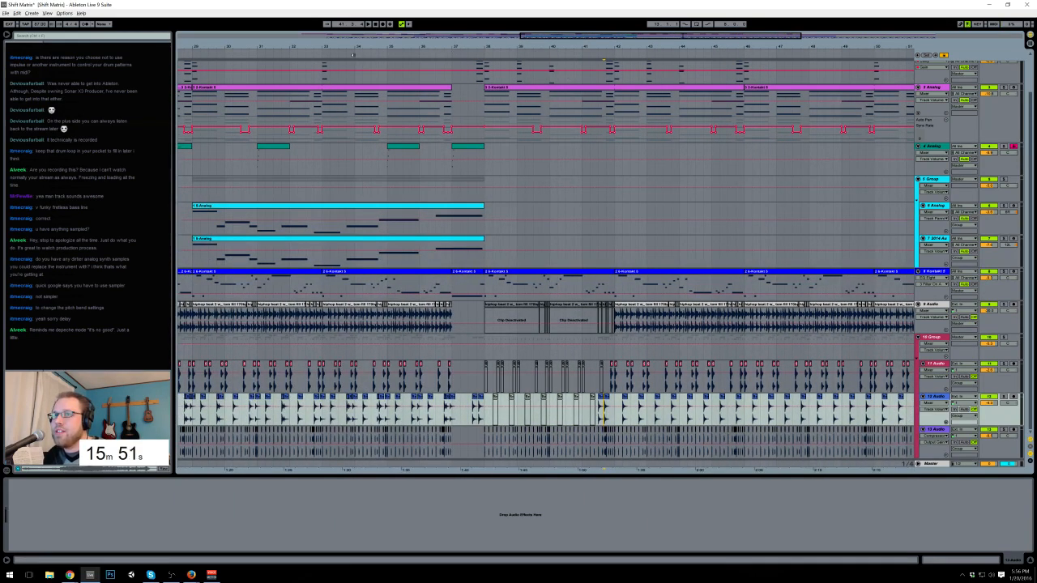
{"action": "left_click", "coordinate": [442, 54]}
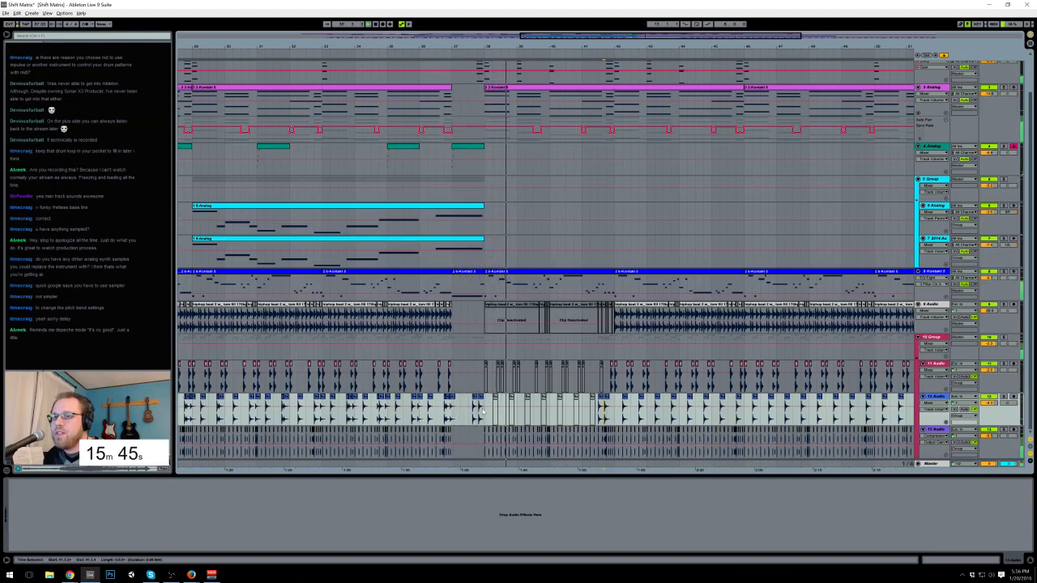
Step: Deactivate the 13 Audio clips from bar 38 to the middle of bar 41, and reactivate those in bar 41's first half
{"action": "left_click_drag", "start_coordinate": [484, 438], "coordinate": [604, 444]}
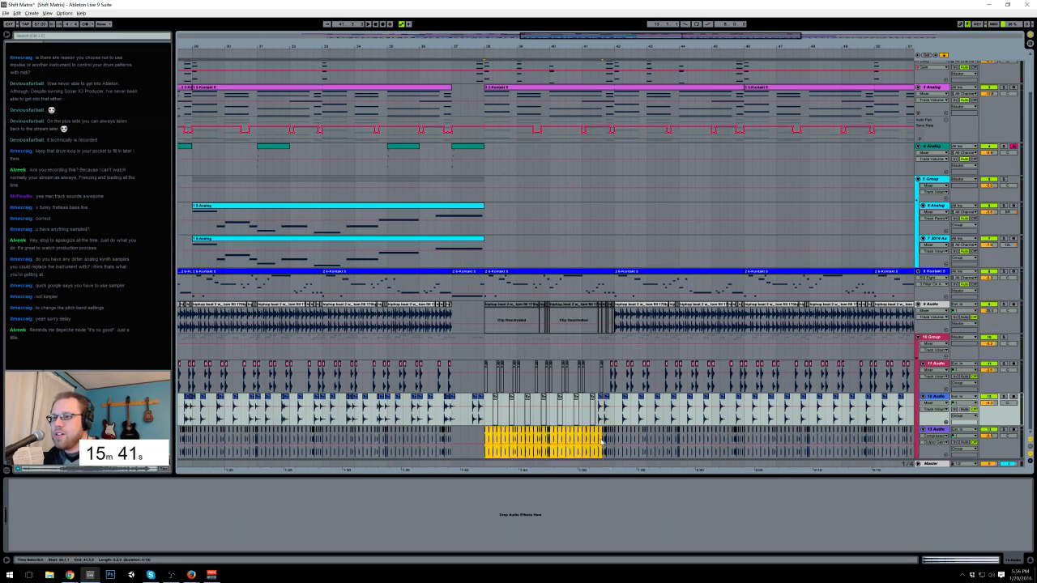
{"action": "left_click", "coordinate": [599, 444]}
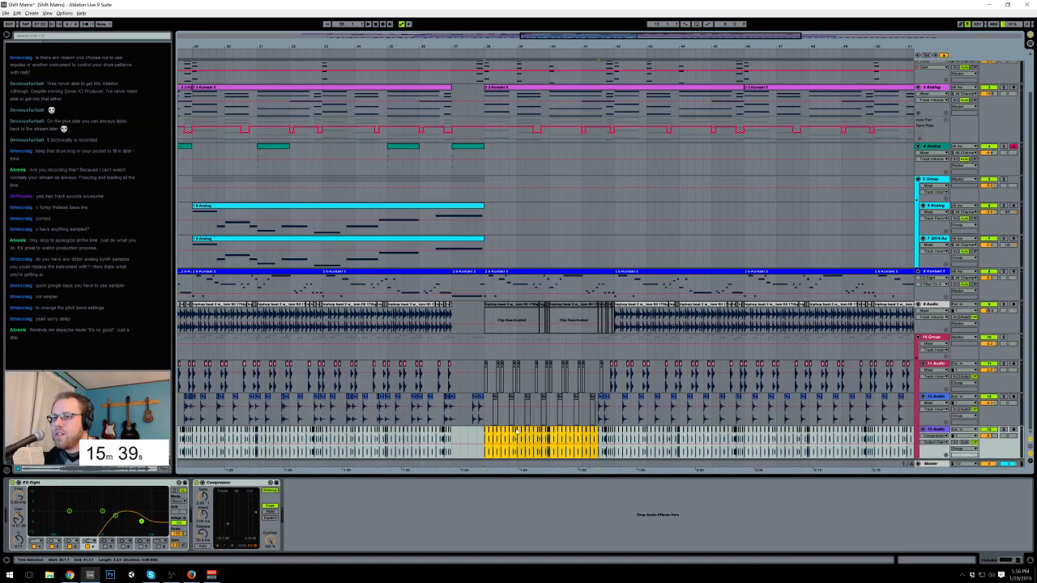
{"action": "left_click", "coordinate": [598, 435]}
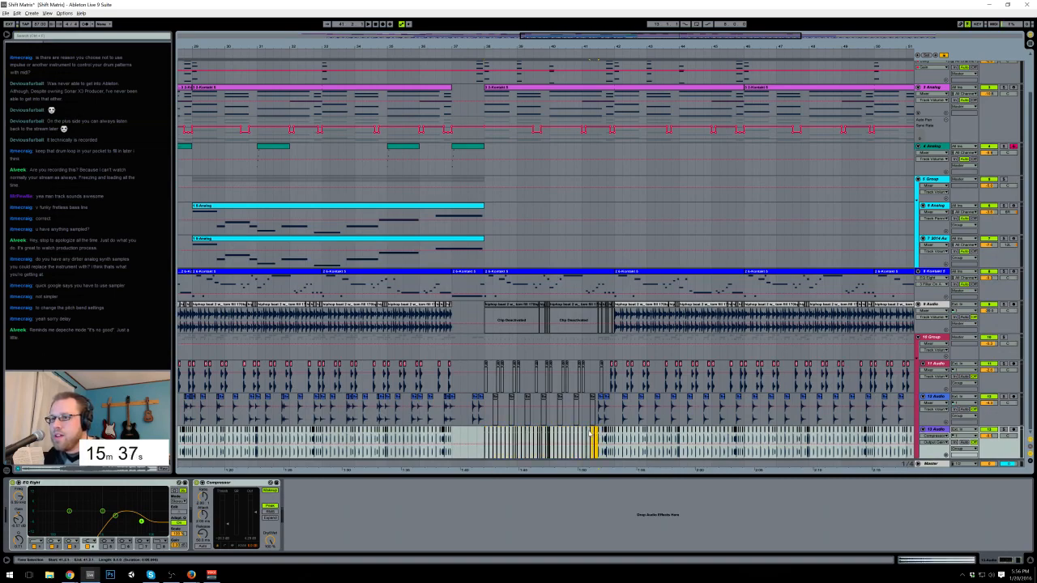
{"action": "key", "text": "space"}
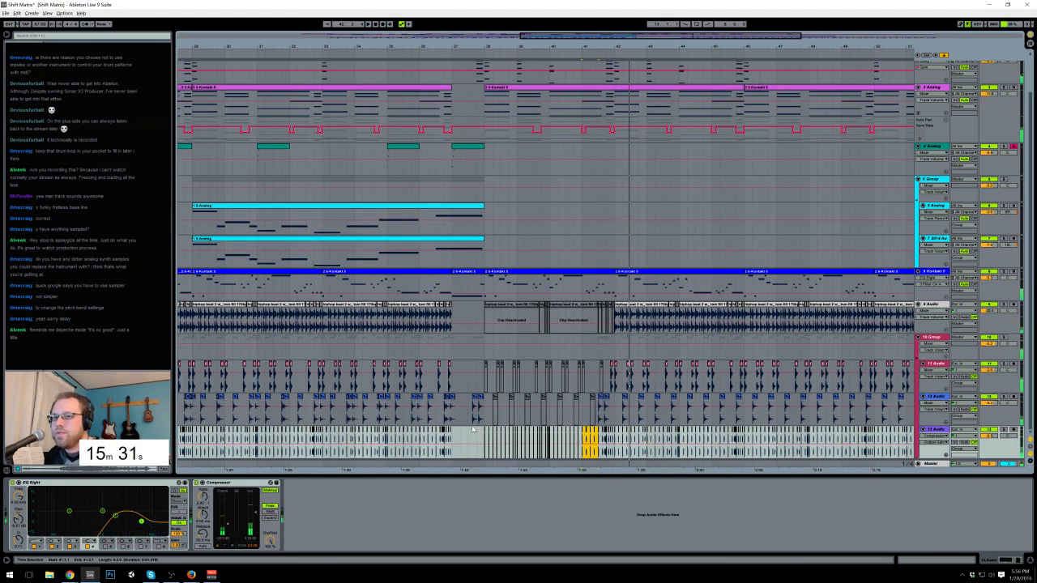
Step: Adjust the clip volume of the two snare hits at the end of bar 37 on 12 Audio
{"action": "left_click", "coordinate": [486, 419]}
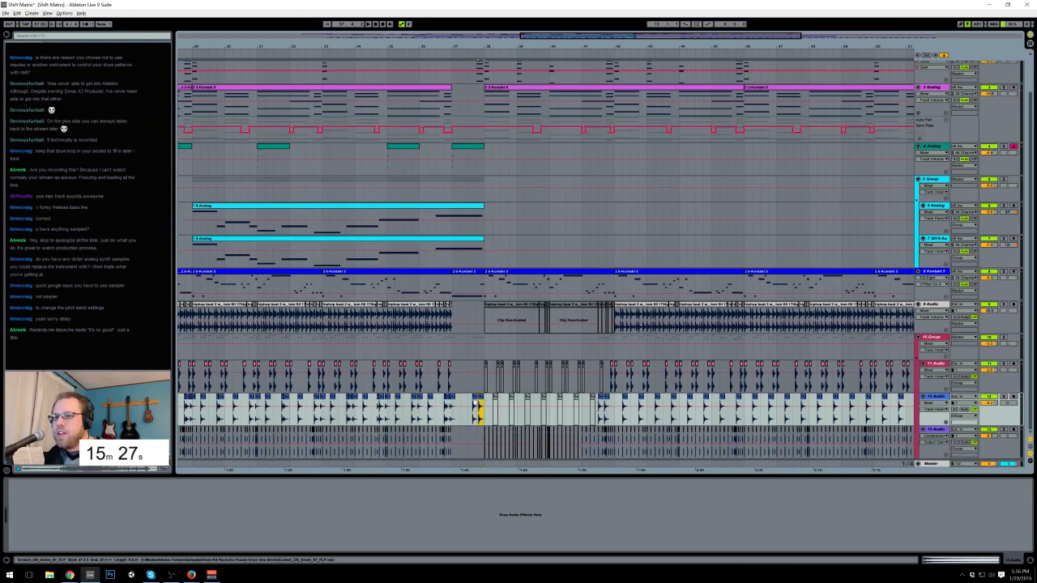
{"action": "left_click", "coordinate": [952, 560]}
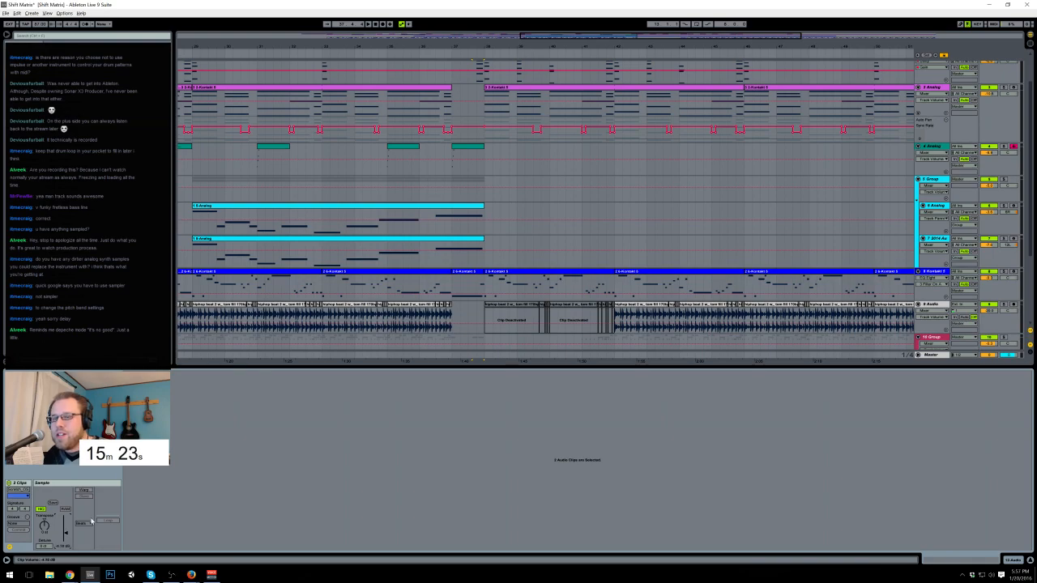
{"action": "left_click", "coordinate": [1005, 560]}
Step: Play back the arrangement from bar 29 and again from just before the break at bar 37
{"action": "left_click_drag", "start_coordinate": [579, 46], "coordinate": [578, 13]}
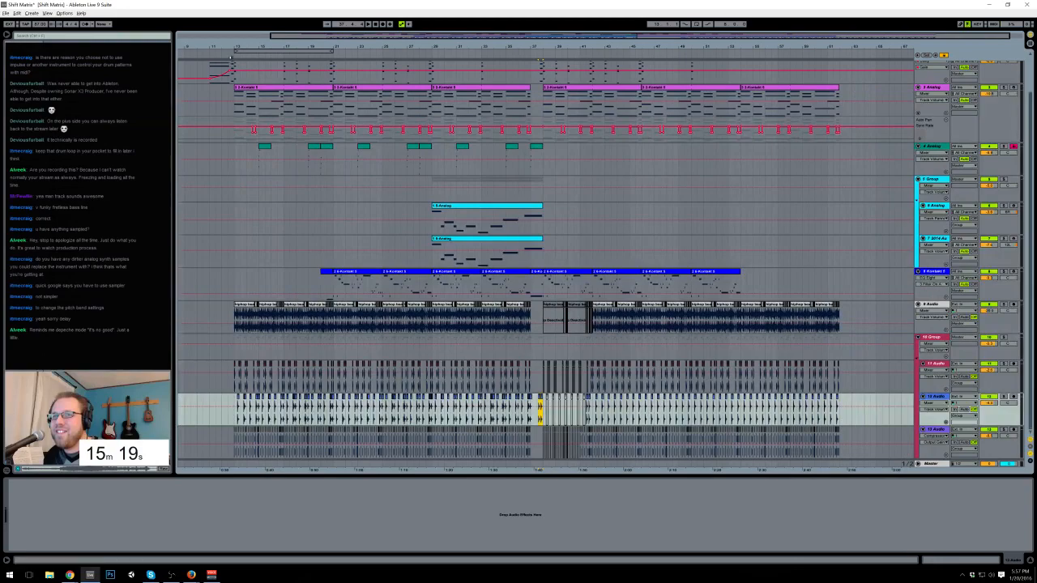
{"action": "key", "text": "space"}
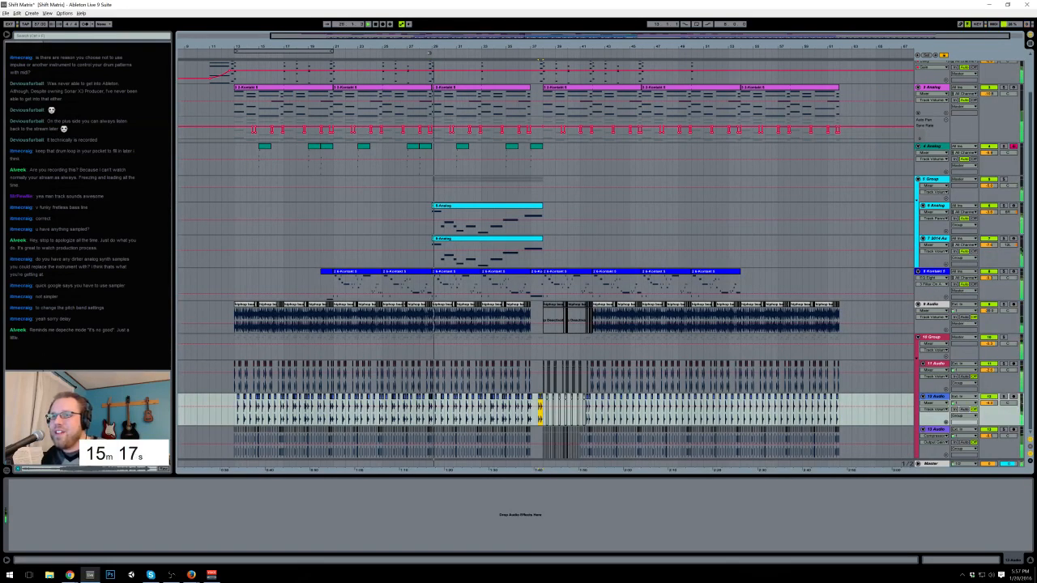
{"action": "left_click", "coordinate": [520, 54]}
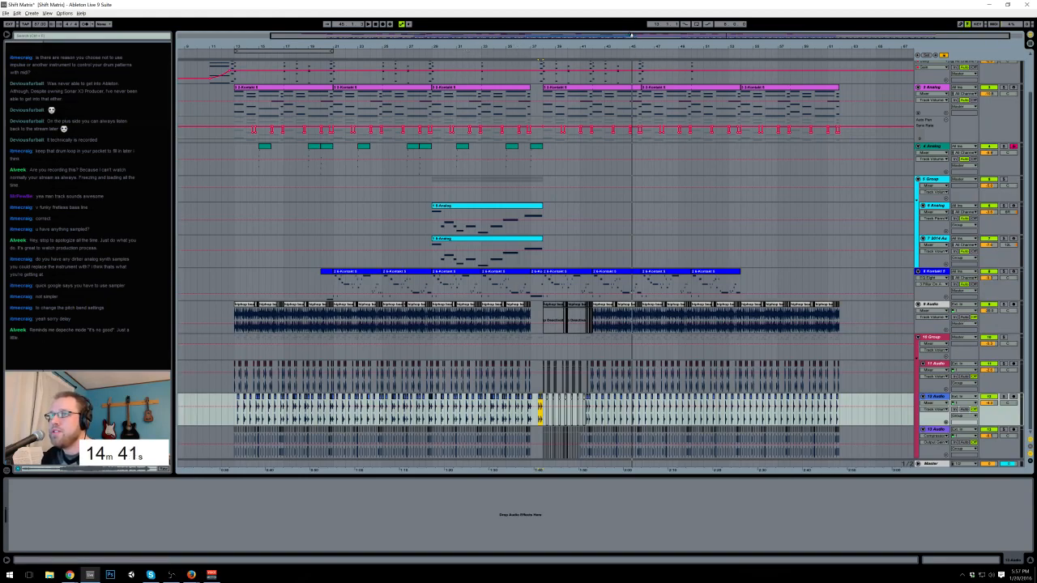
Step: Deactivate the 11 Audio and 12 Audio clips on beats 2 and 3 of bar 45, and the beat 4 snare on 12 Audio
{"action": "key", "text": "plus"}
{"action": "key", "text": "plus"}
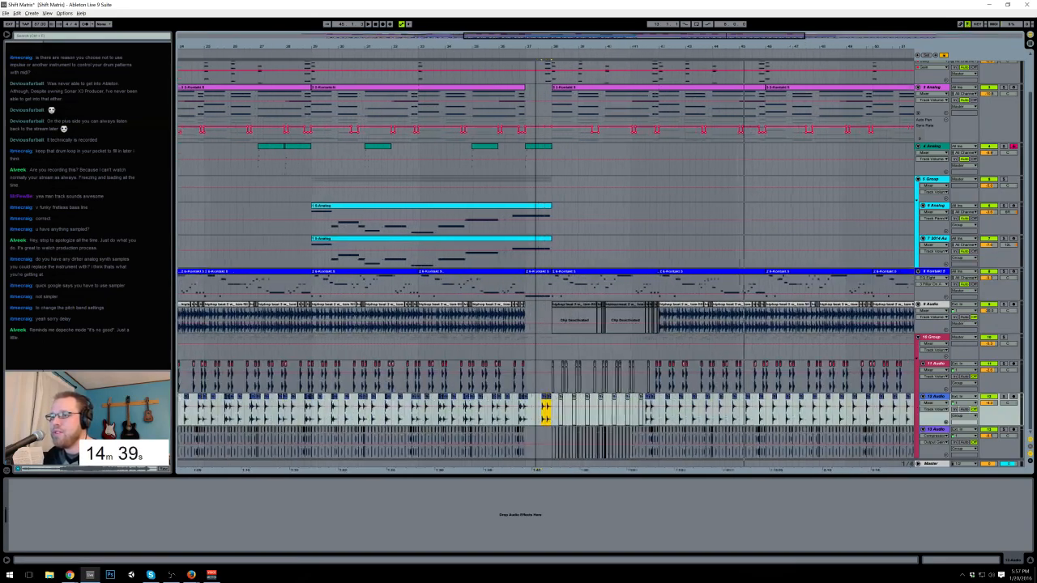
{"action": "scroll", "coordinate": [541, 268], "scroll_direction": "right", "scroll_amount": 3}
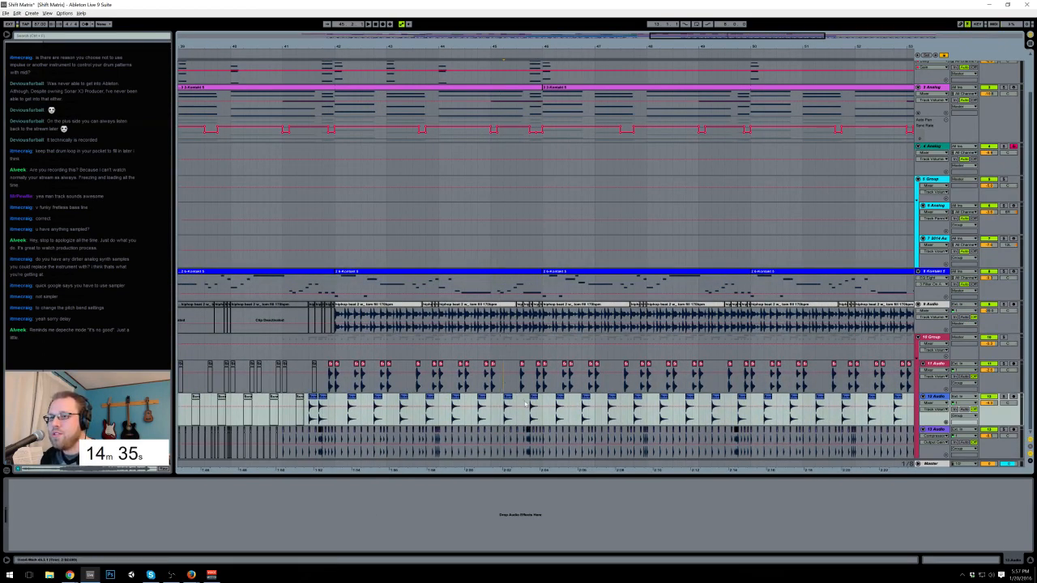
{"action": "left_click_drag", "start_coordinate": [504, 385], "coordinate": [537, 415]}
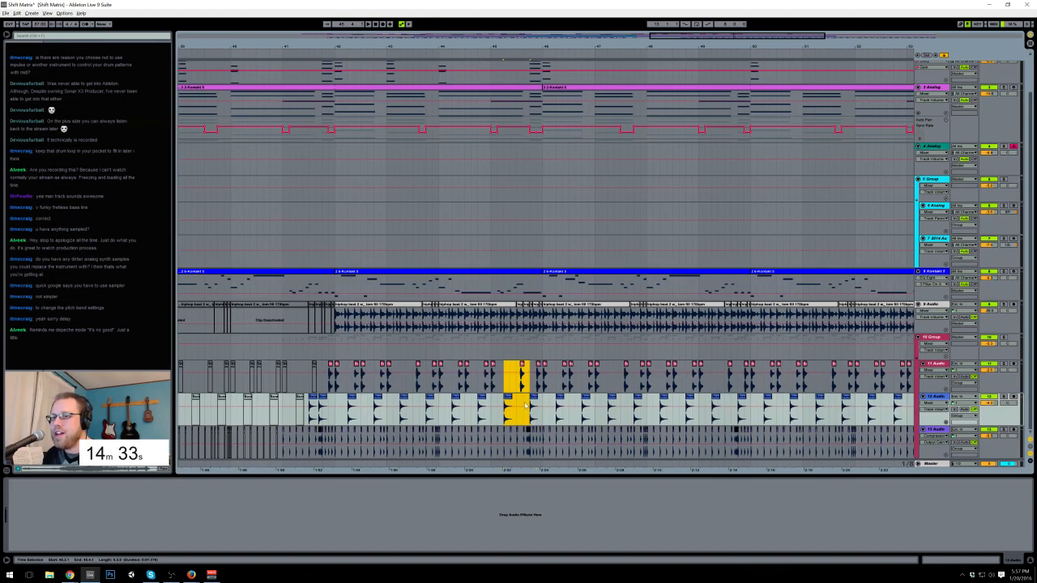
{"action": "left_click", "coordinate": [533, 397]}
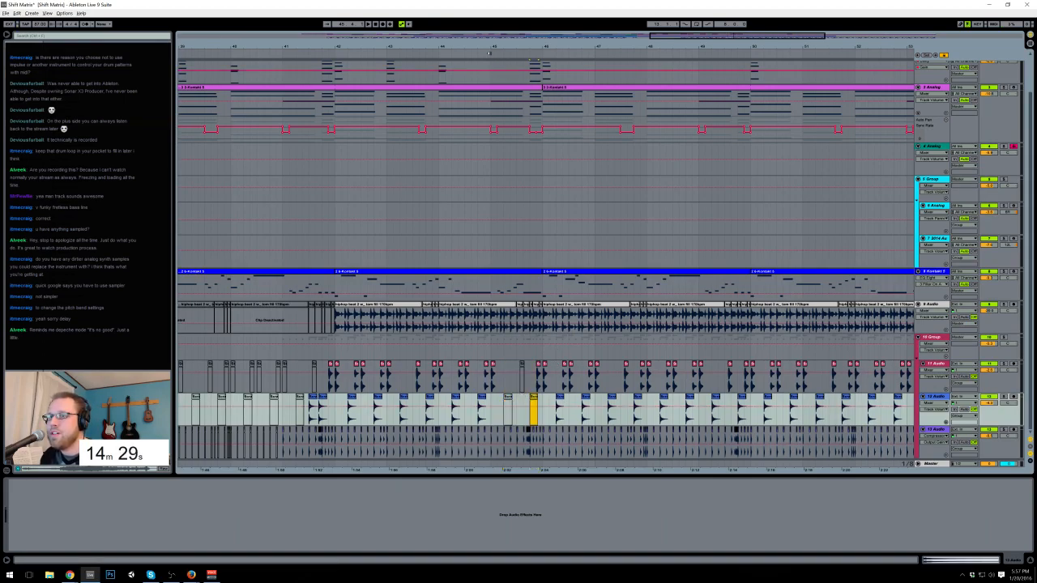
Step: Deactivate the 9 Audio drum loop clips across bar 45, and play the transition into bar 46
{"action": "left_click_drag", "start_coordinate": [491, 330], "coordinate": [525, 330]}
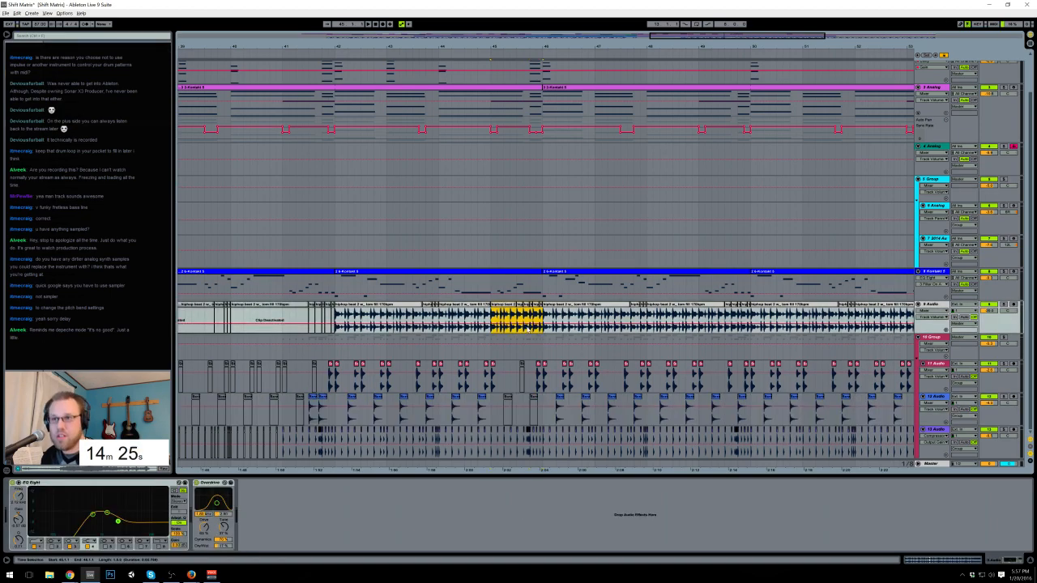
{"action": "key", "text": "0"}
{"action": "key", "text": "space"}
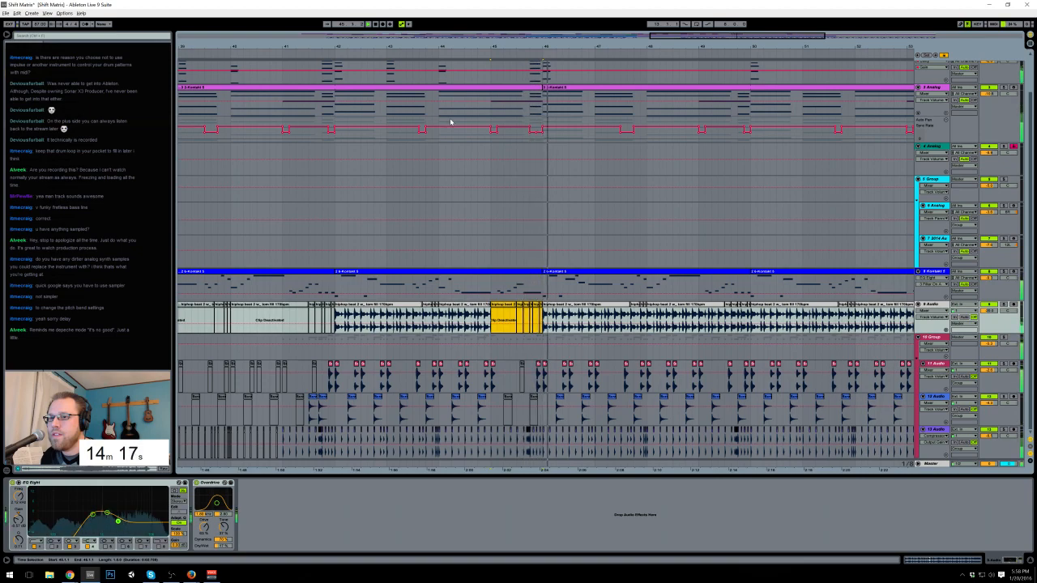
Step: Deactivate the last kick of bar 45 on 11 Audio, and reactivate the beat 4 snare on 12 Audio
{"action": "left_click", "coordinate": [532, 398]}
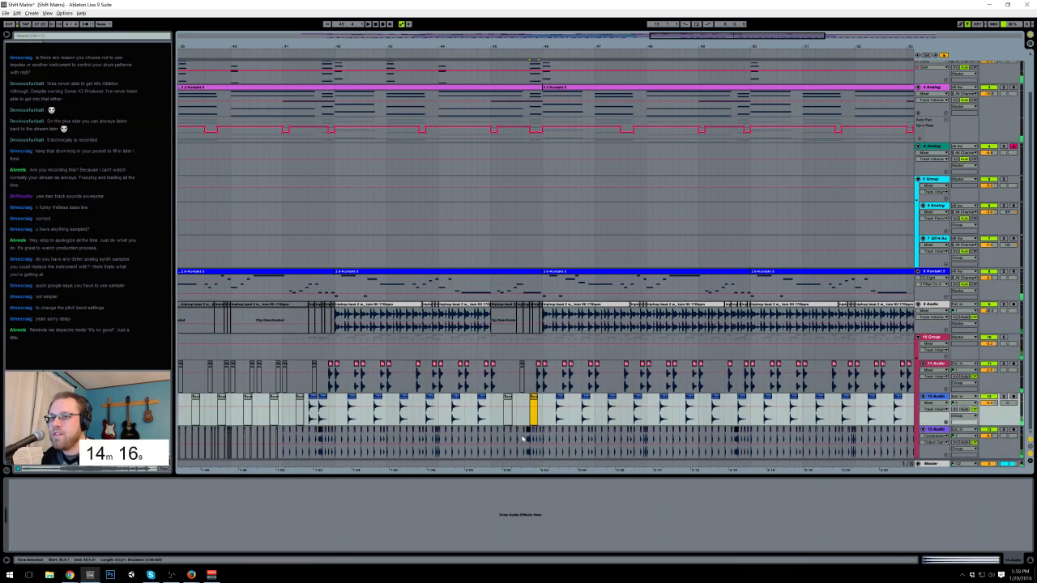
{"action": "left_click", "coordinate": [537, 371]}
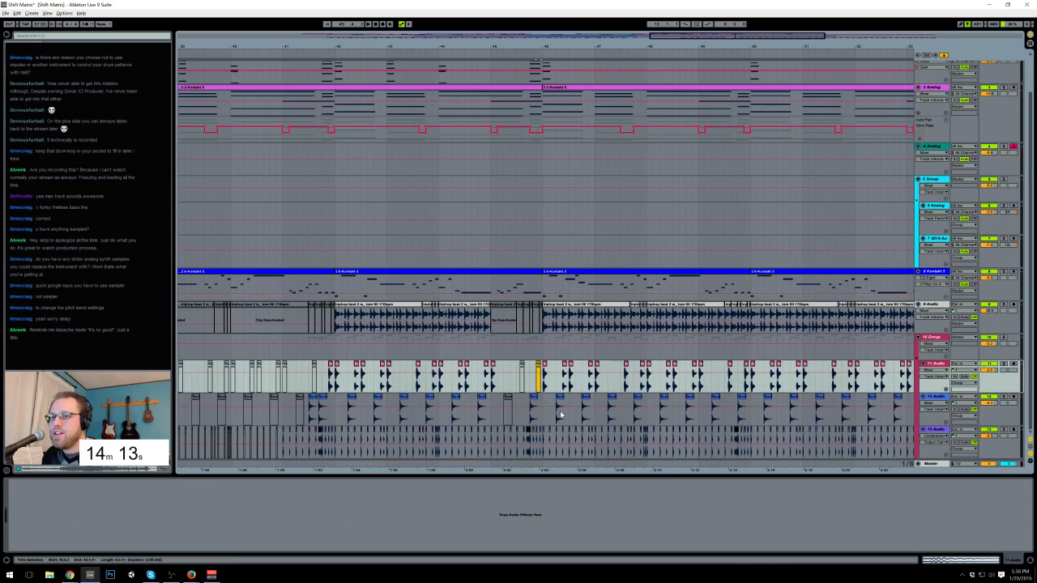
{"action": "left_click", "coordinate": [533, 398]}
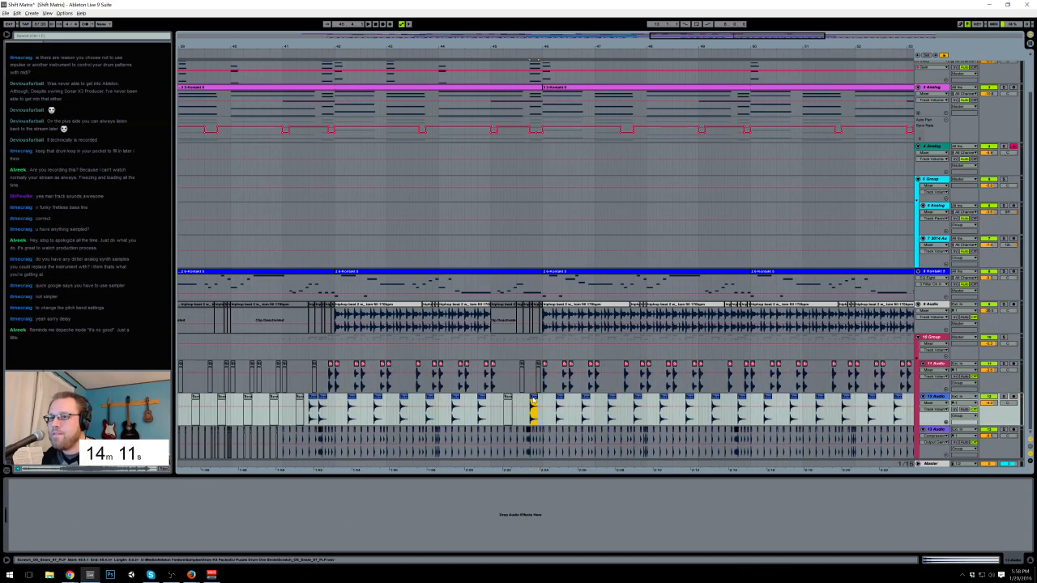
Step: Deactivate the last two 12 Audio hits and the last 11 Audio kick at the end of bar 28
{"action": "left_click", "coordinate": [567, 90]}
{"action": "left_click_drag", "start_coordinate": [689, 38], "coordinate": [459, 45]}
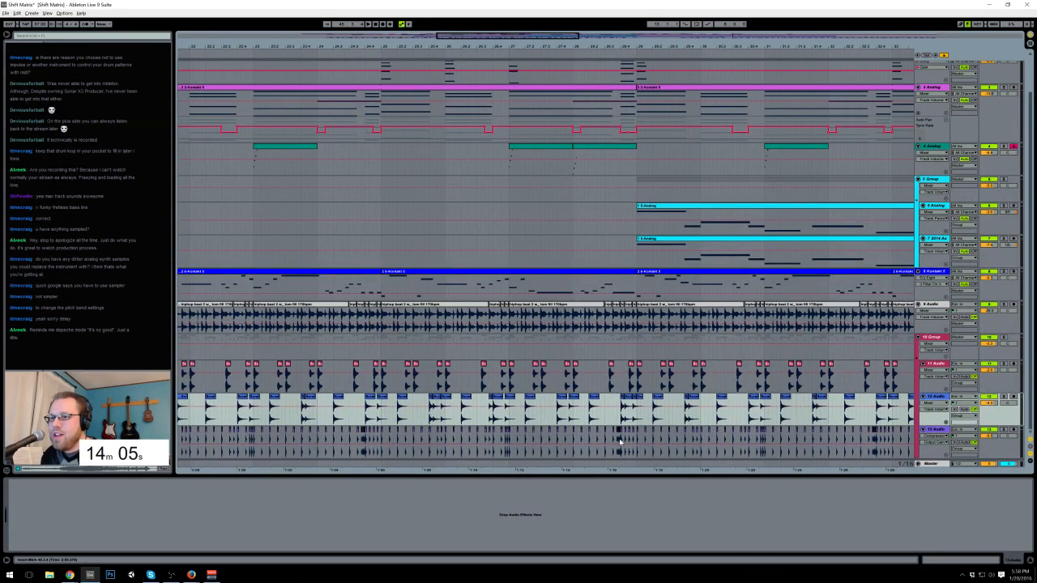
{"action": "left_click", "coordinate": [623, 399]}
{"action": "left_click", "coordinate": [627, 397]}
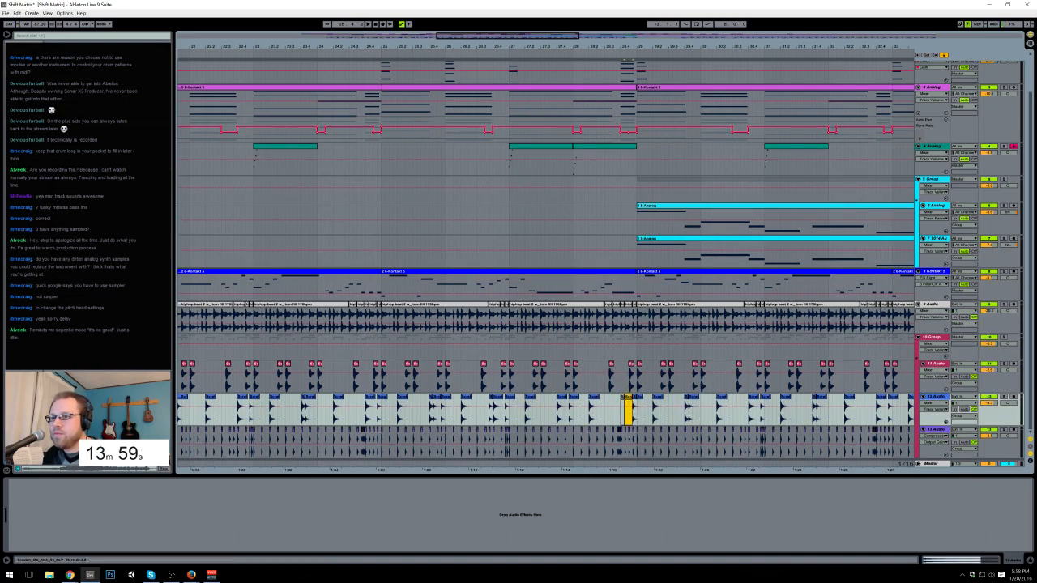
{"action": "left_click", "coordinate": [630, 377]}
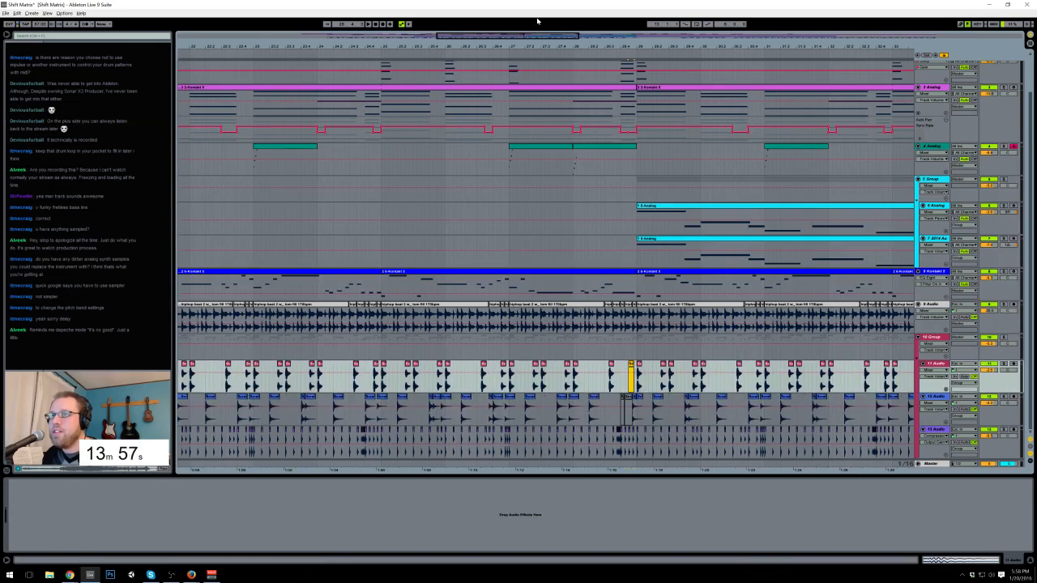
Step: Play the transition into bar 21, deactivate the 13 Audio clips in the second half of bar 20, and play it again
{"action": "left_click_drag", "start_coordinate": [540, 37], "coordinate": [490, 39]}
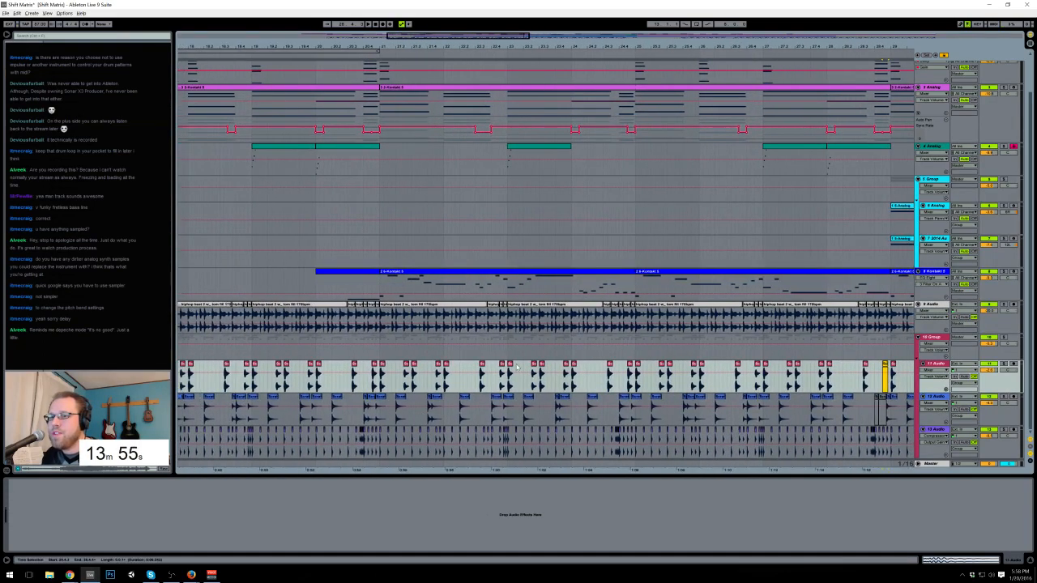
{"action": "left_click", "coordinate": [496, 409]}
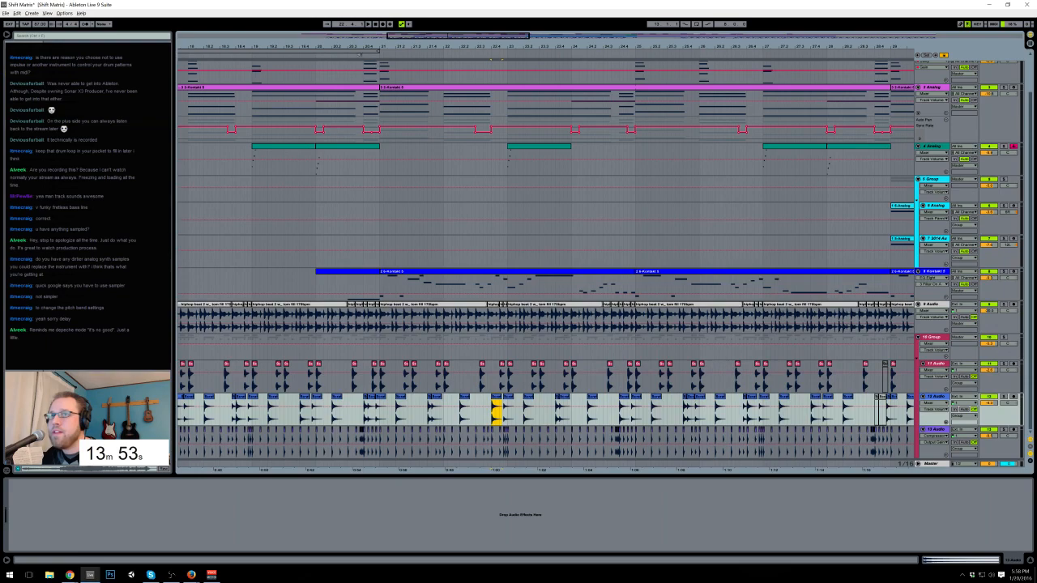
{"action": "key", "text": "space"}
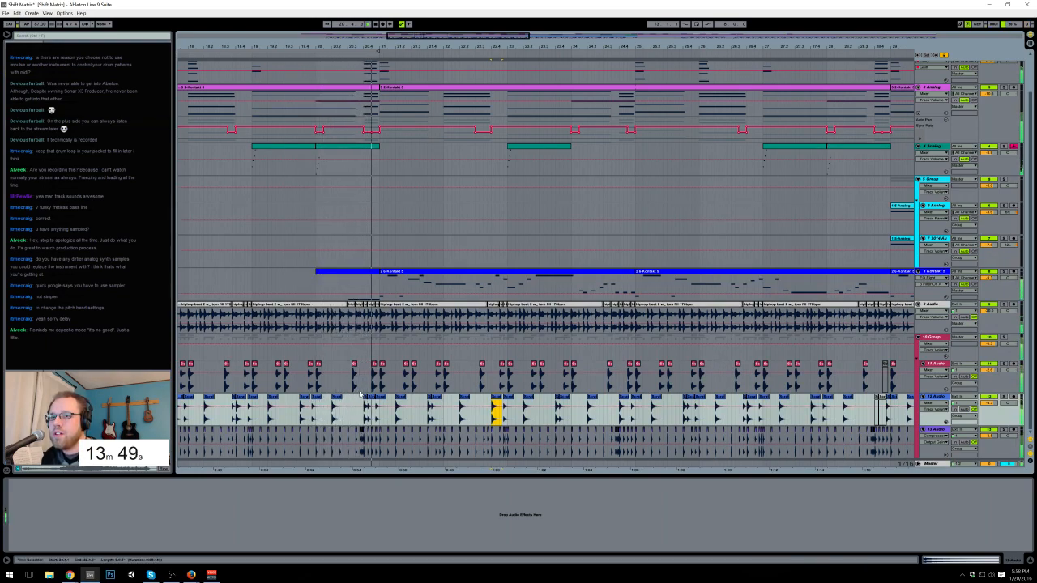
{"action": "key", "text": "space"}
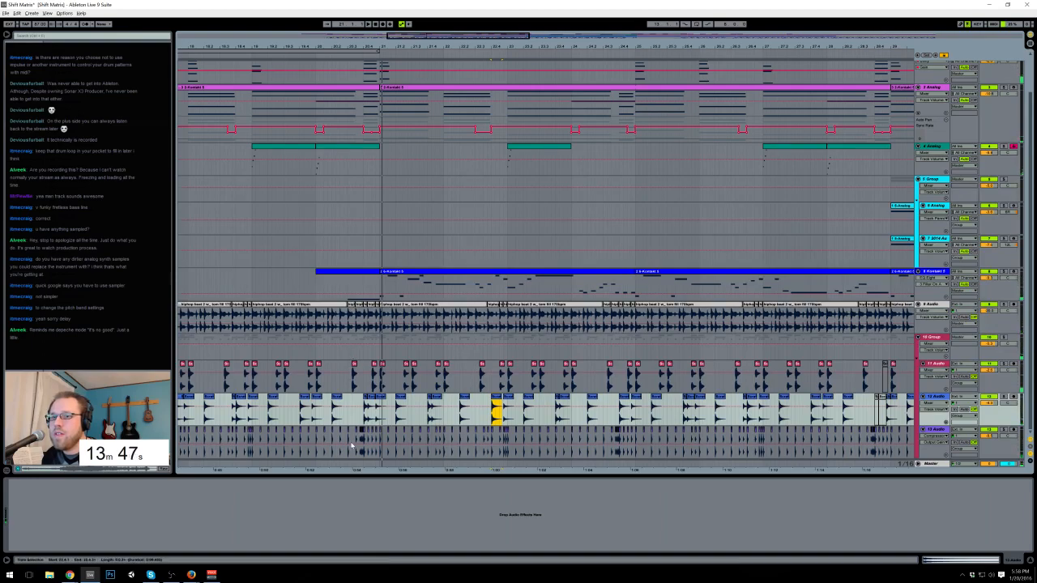
{"action": "left_click_drag", "start_coordinate": [350, 452], "coordinate": [378, 456]}
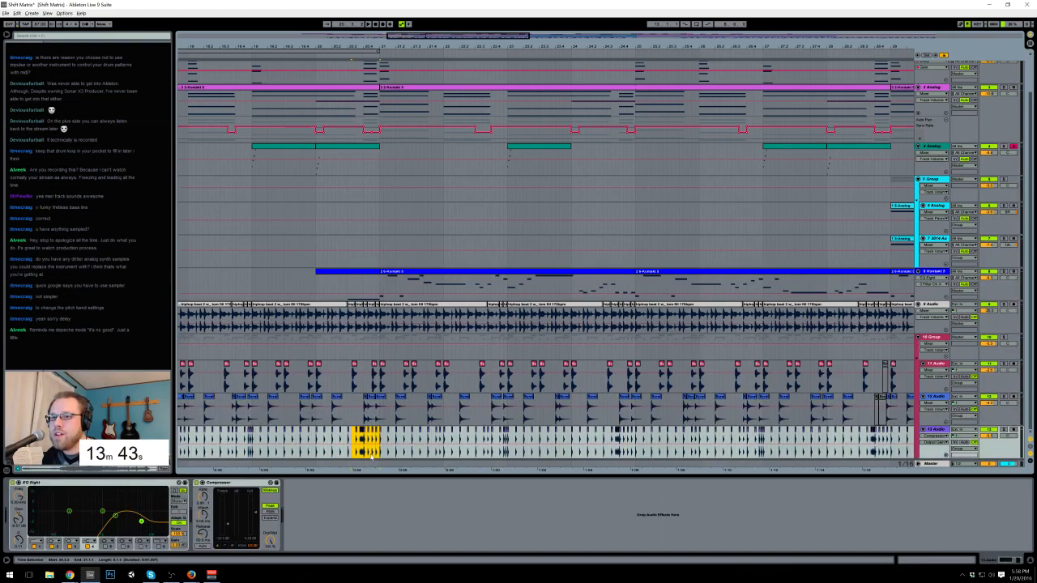
{"action": "key", "text": "space"}
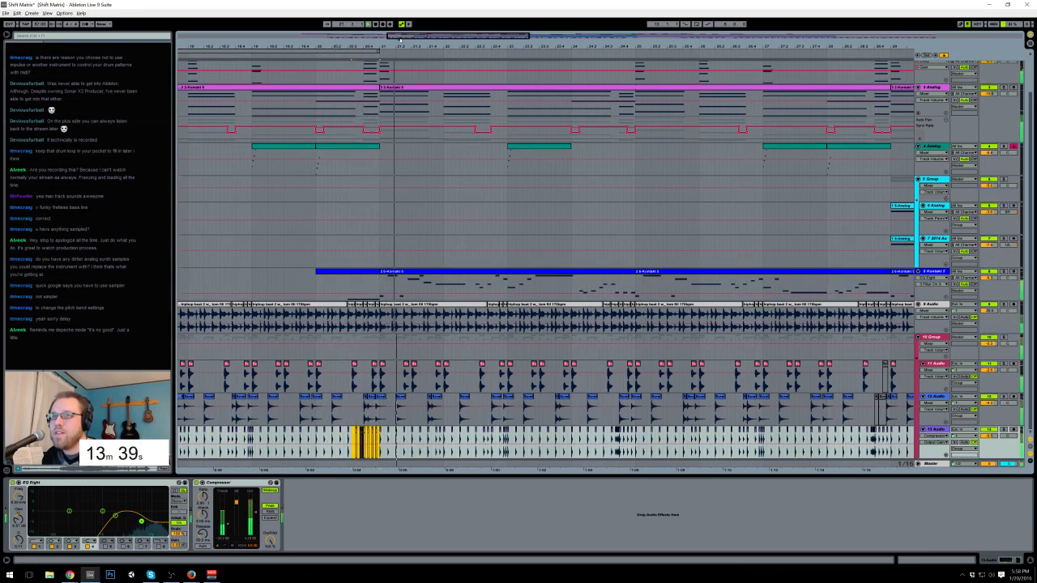
Step: Delete all clips from bar 54 to the end of the arrangement across the tracks
{"action": "left_click_drag", "start_coordinate": [337, 47], "coordinate": [183, 37]}
{"action": "left_click_drag", "start_coordinate": [456, 35], "coordinate": [635, 36]}
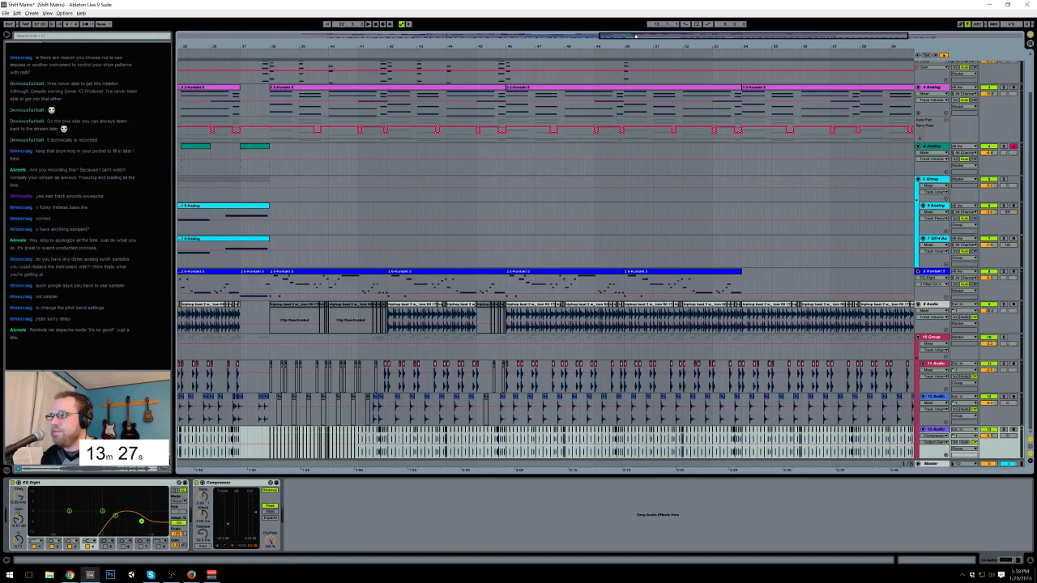
{"action": "left_click_drag", "start_coordinate": [643, 37], "coordinate": [646, 40]}
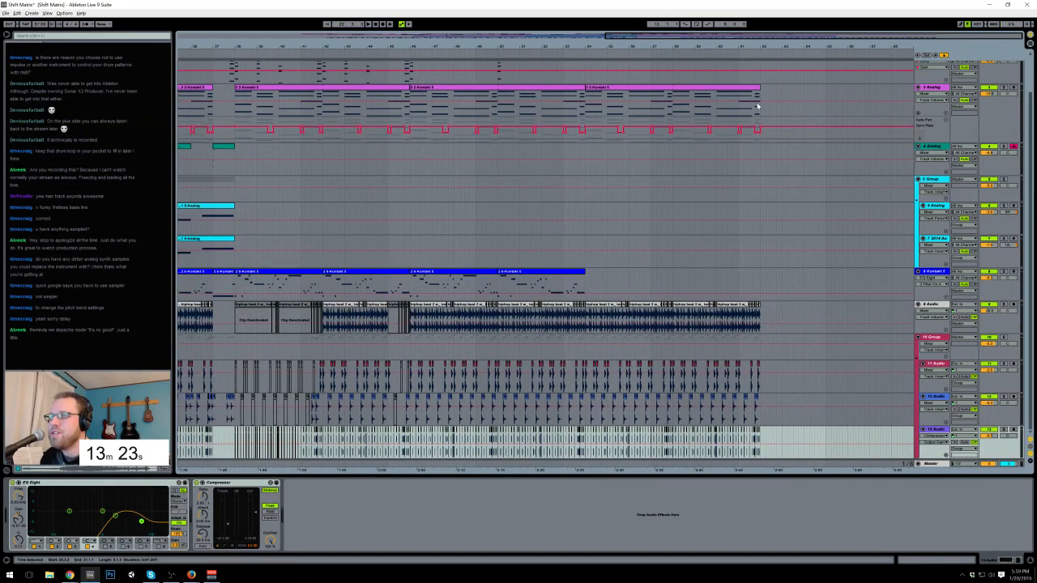
{"action": "left_click_drag", "start_coordinate": [765, 99], "coordinate": [586, 496]}
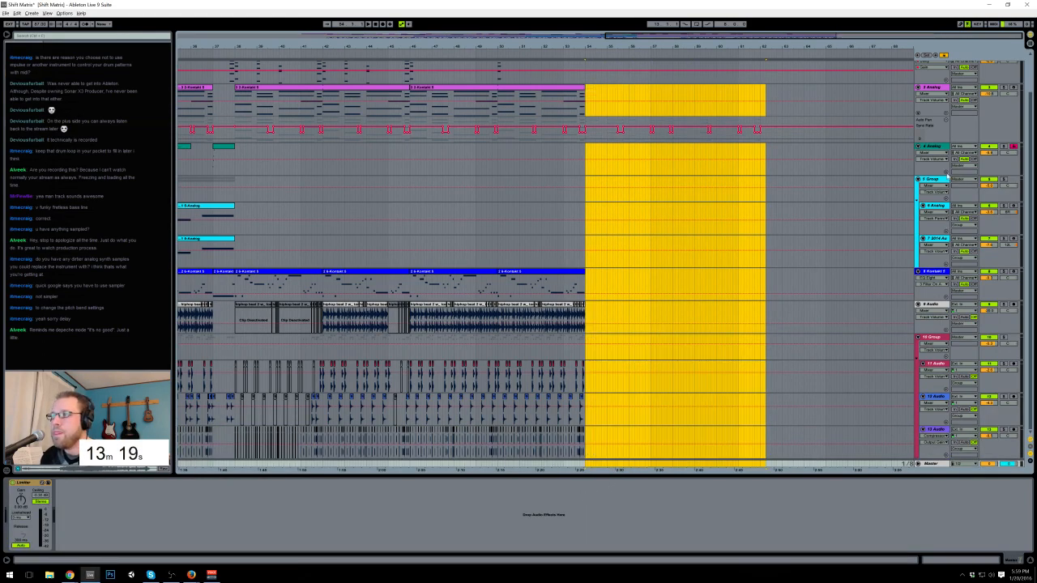
Step: Insert a new MIDI track below 4 Analog and load Kontakt 5 onto it
{"action": "left_click", "coordinate": [933, 147]}
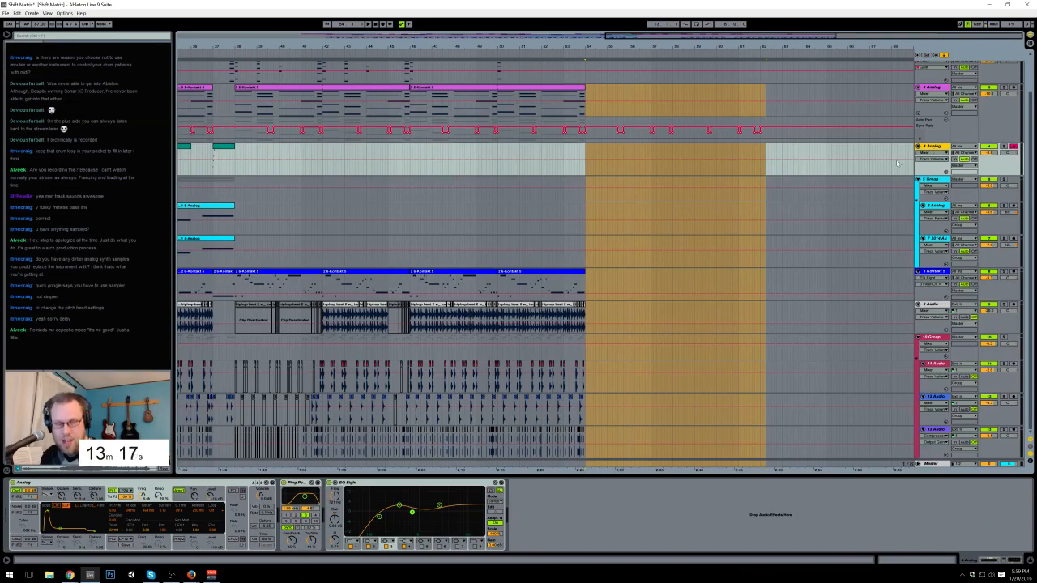
{"action": "key", "text": "ctrl+shift+t"}
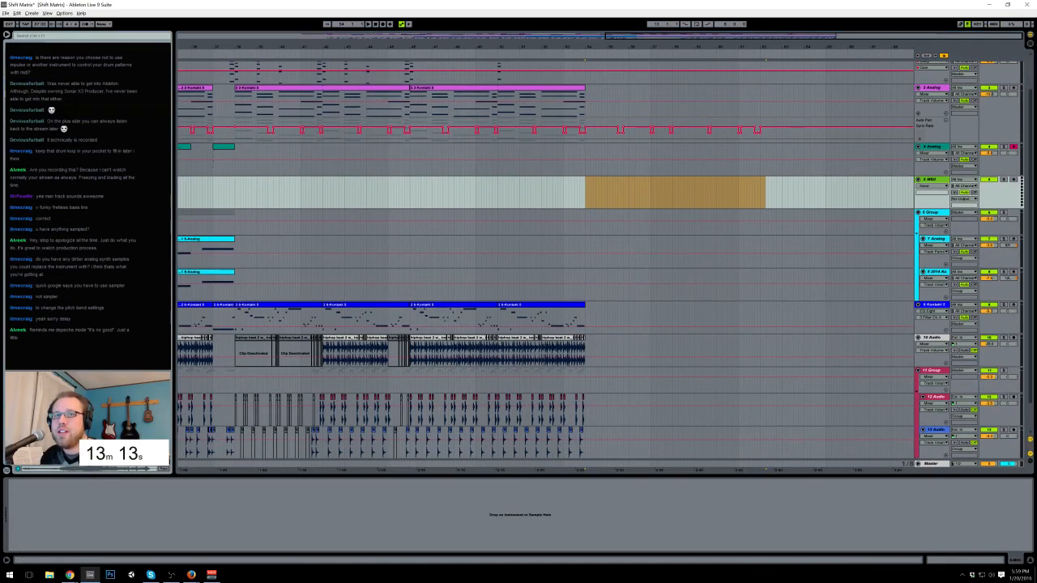
{"action": "left_click_drag", "start_coordinate": [523, 204], "coordinate": [560, 195]}
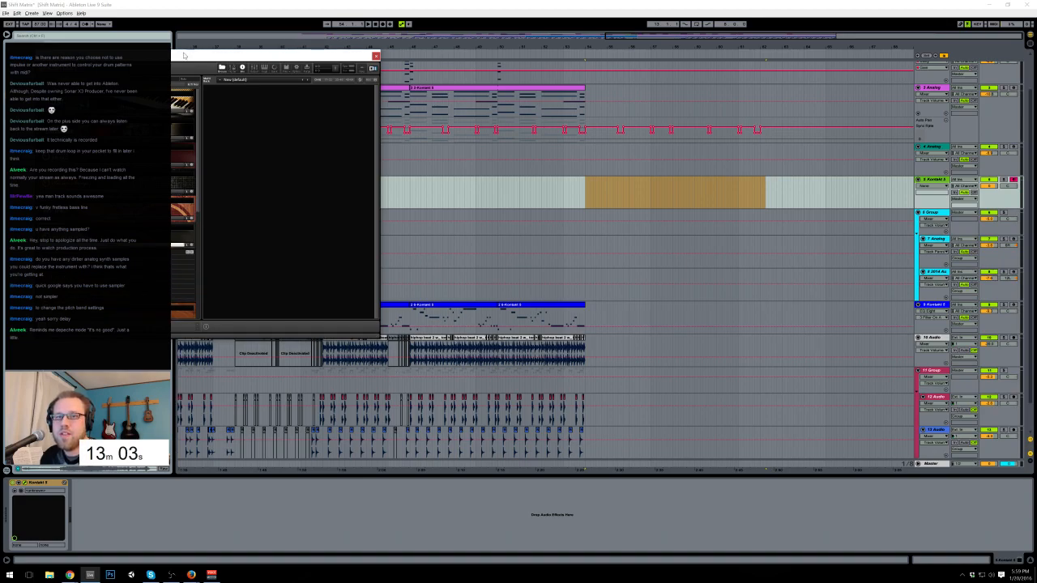
Step: Load the Funky Rho patch from Kontakt's Vintage Keys library, and close the Kontakt window
{"action": "double_click", "coordinate": [530, 319]}
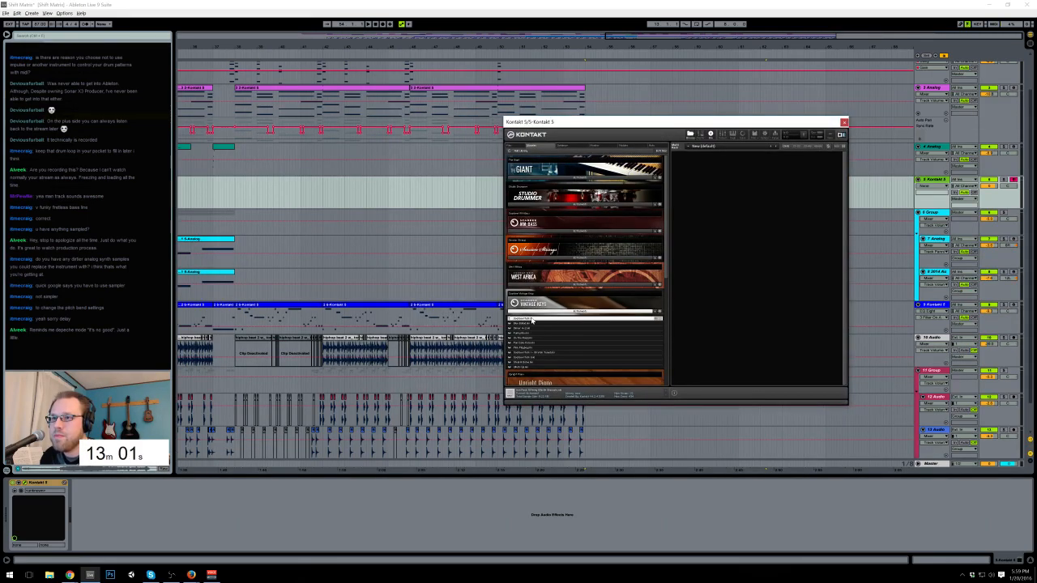
{"action": "double_click", "coordinate": [538, 320]}
{"action": "double_click", "coordinate": [543, 319]}
{"action": "double_click", "coordinate": [543, 324]}
{"action": "double_click", "coordinate": [553, 319]}
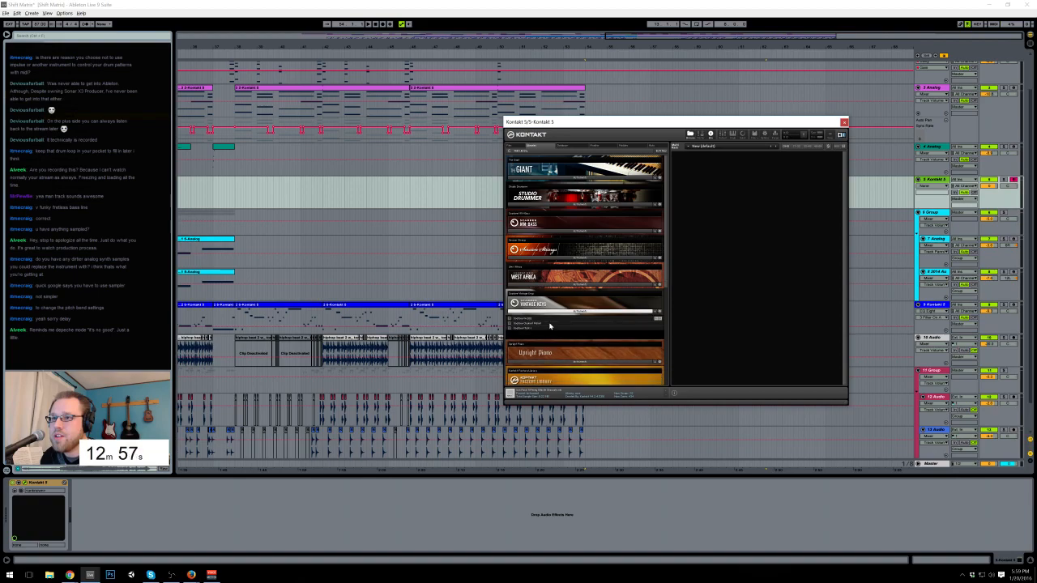
{"action": "double_click", "coordinate": [549, 328]}
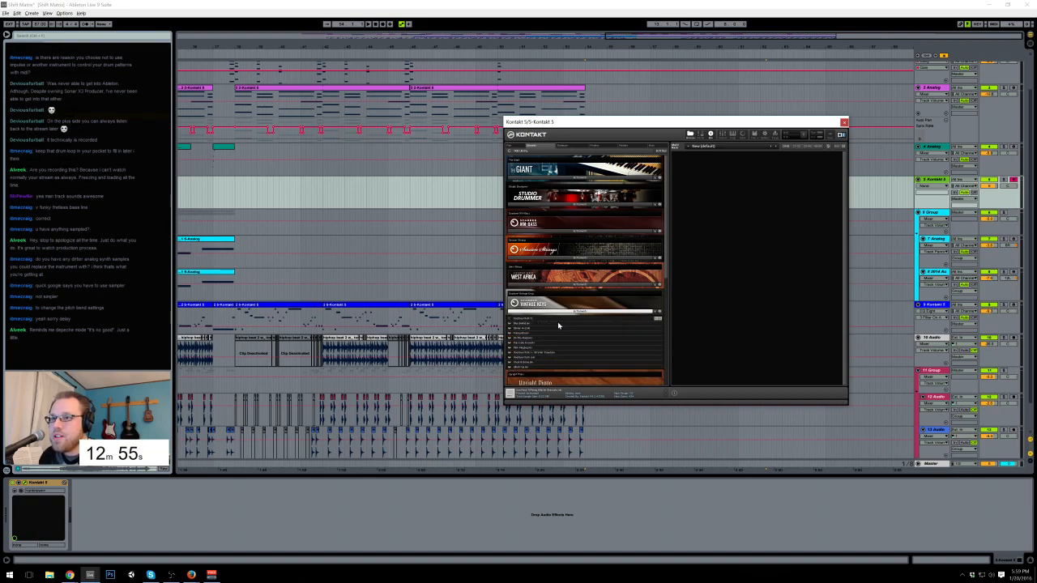
{"action": "left_click", "coordinate": [555, 333]}
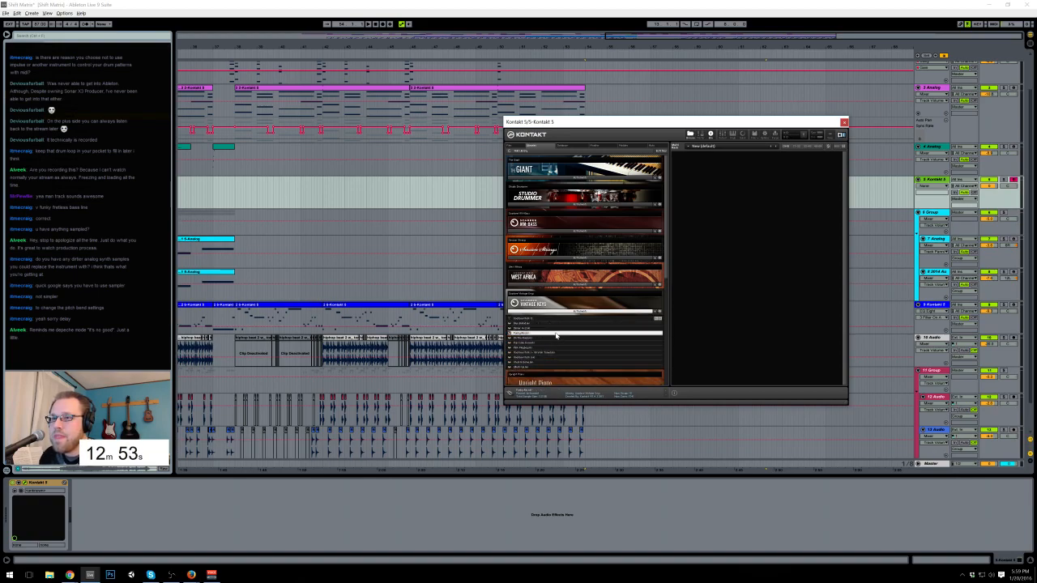
{"action": "double_click", "coordinate": [556, 333]}
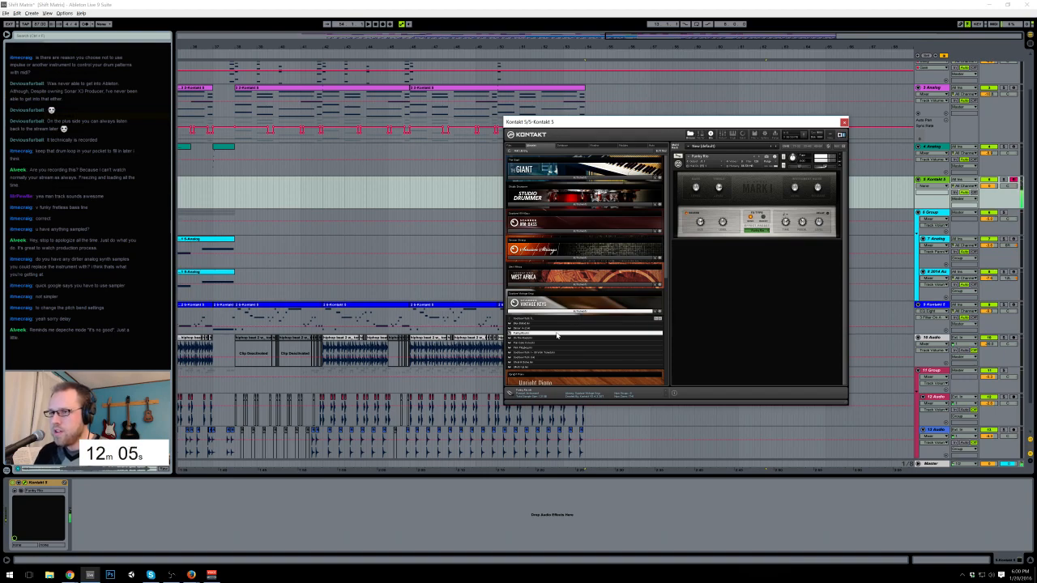
{"action": "left_click", "coordinate": [843, 121]}
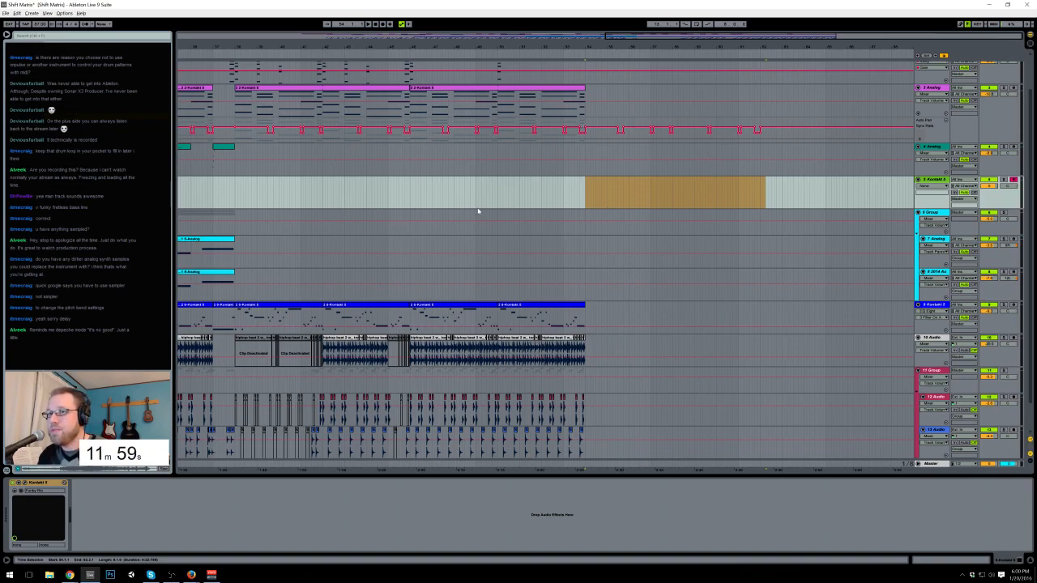
Step: Arm the 7 Analog track and record a synth line from bar 46 to the end of bar 55, replacing a short first take
{"action": "left_click", "coordinate": [942, 239]}
{"action": "scroll", "coordinate": [507, 274], "scroll_direction": "up", "scroll_amount": 3}
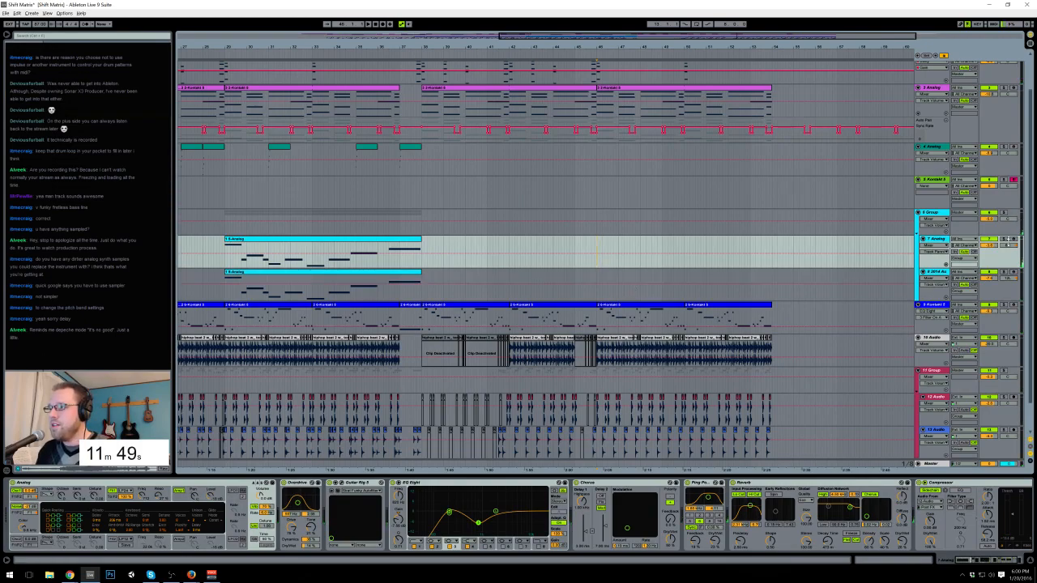
{"action": "left_click", "coordinate": [1013, 241]}
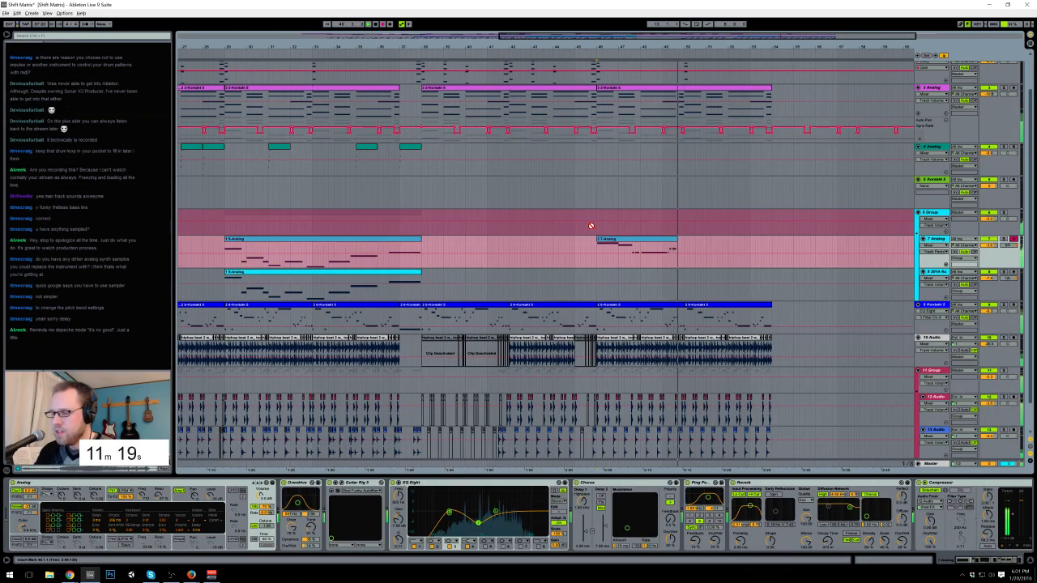
{"action": "key", "text": "space"}
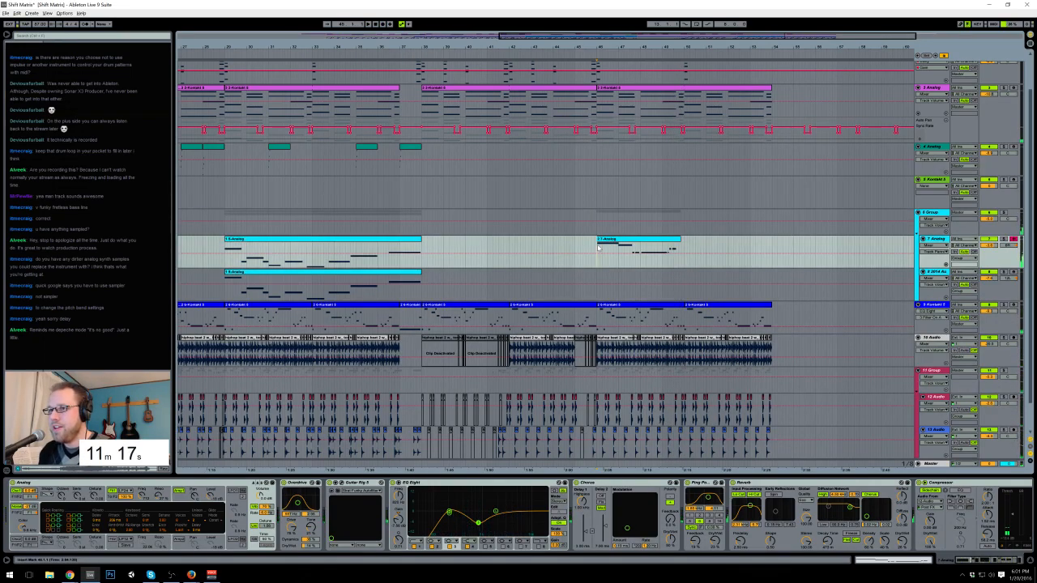
{"action": "key", "text": "F9"}
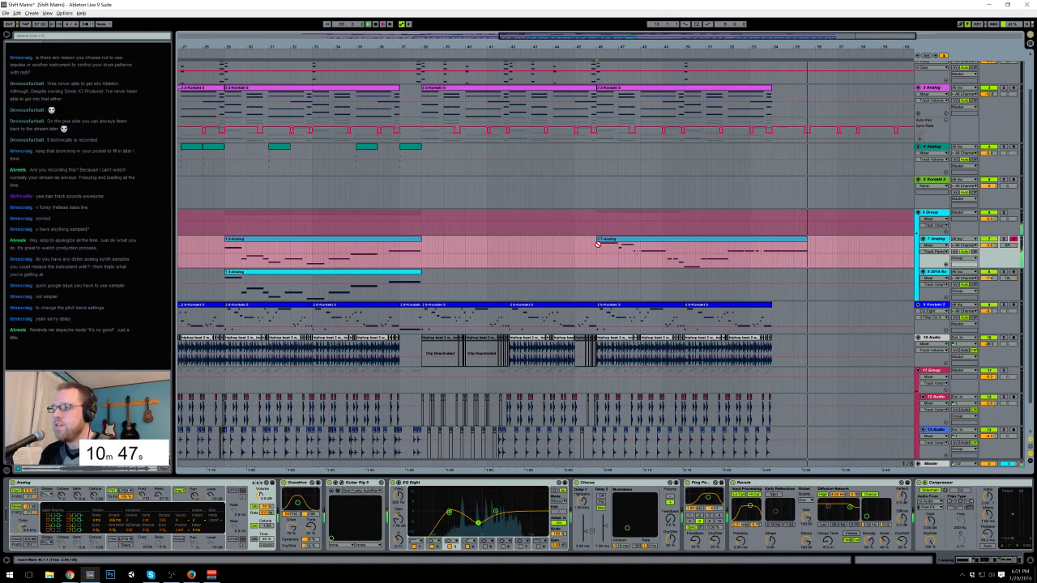
{"action": "key", "text": "space"}
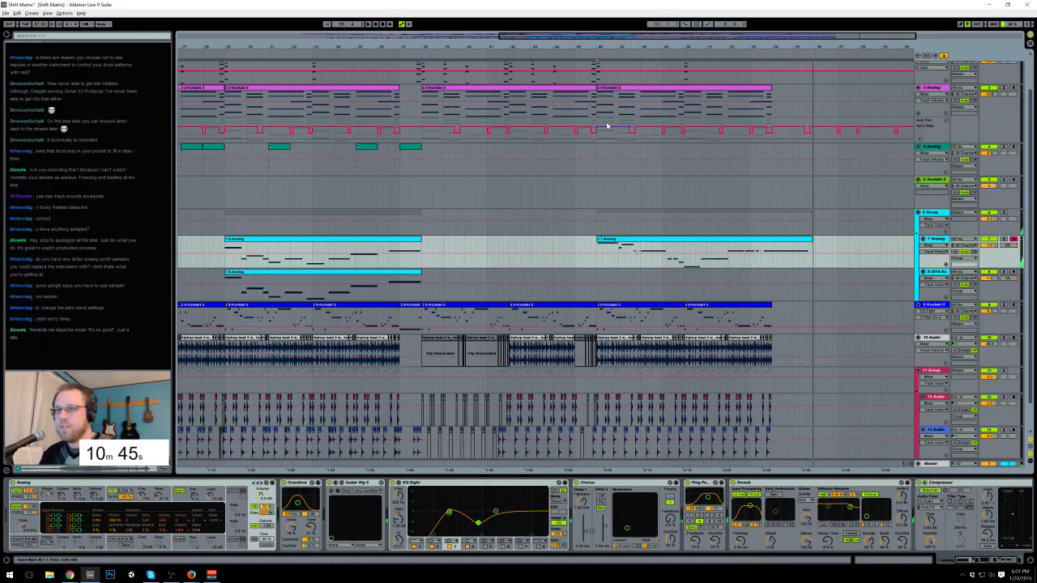
Step: Open the new 7-Analog clip at bar 46 and transpose its two lowest notes around clip bar 5 up one octave
{"action": "double_click", "coordinate": [677, 241]}
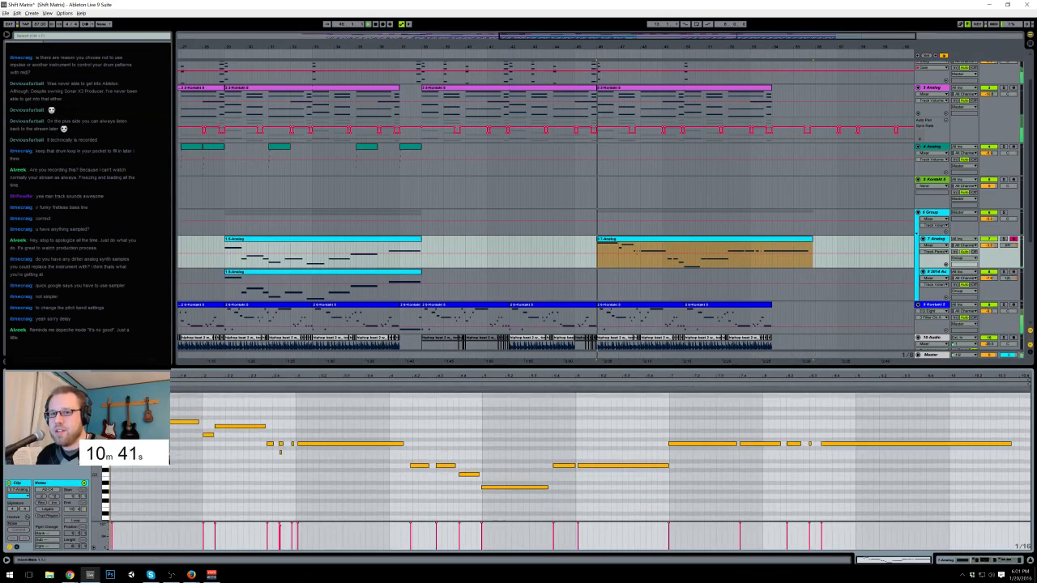
{"action": "key", "text": "space"}
{"action": "left_click_drag", "start_coordinate": [410, 458], "coordinate": [535, 507]}
{"action": "left_click_drag", "start_coordinate": [463, 472], "coordinate": [514, 503]}
{"action": "key", "text": "shift+Up"}
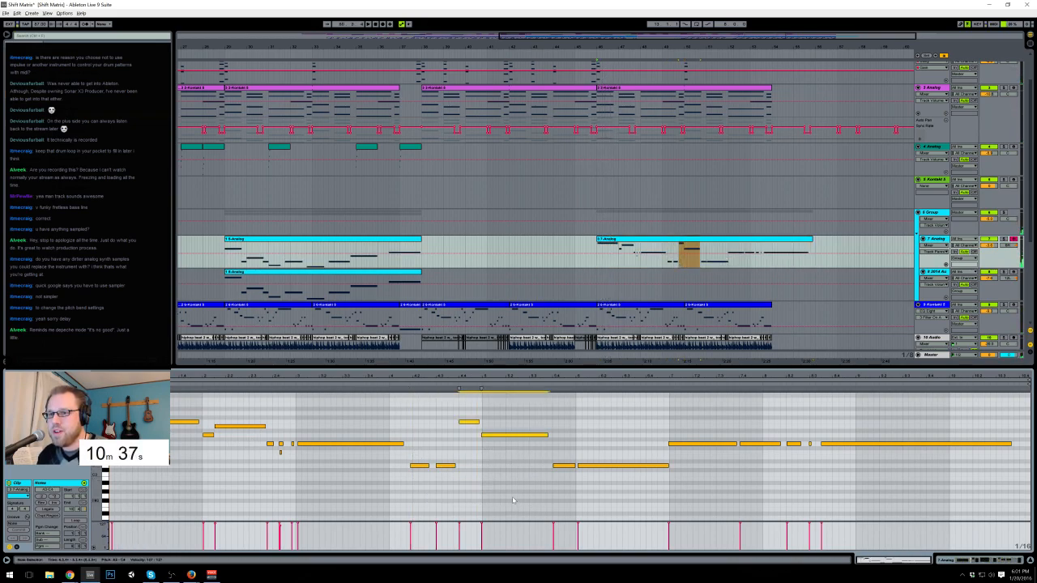
Step: Lower the short note just before clip bar 5 by five semitones
{"action": "left_click", "coordinate": [464, 444]}
{"action": "left_click", "coordinate": [467, 422]}
{"action": "key", "text": "Down"}
{"action": "key", "text": "Down"}
{"action": "key", "text": "Down"}
{"action": "key", "text": "Down"}
{"action": "key", "text": "Down"}
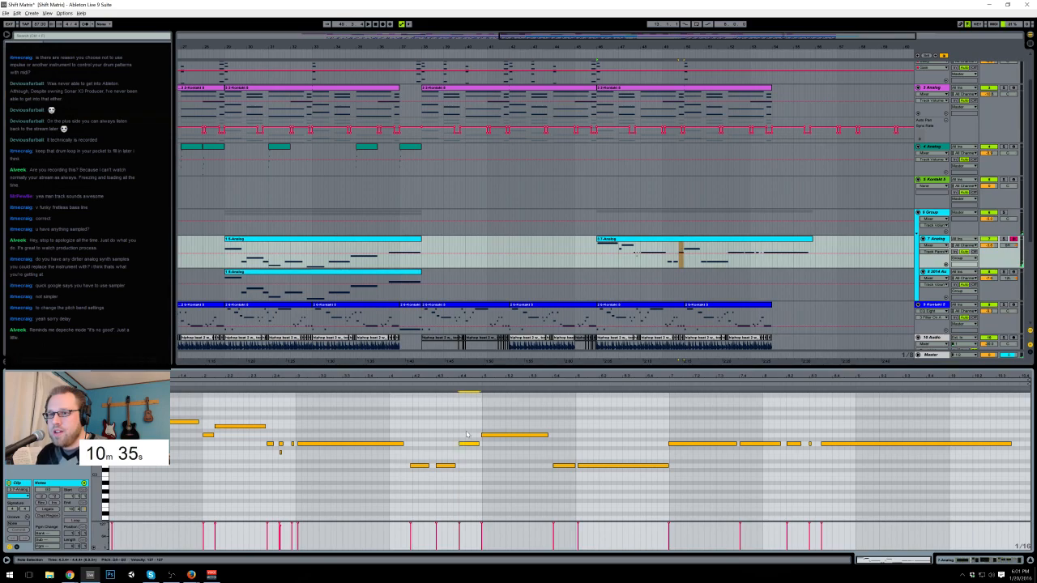
Step: Transpose the two low notes spanning the end of clip bar 5 and bar 6 up an octave, less two semitones
{"action": "left_click_drag", "start_coordinate": [569, 468], "coordinate": [599, 492]}
{"action": "key", "text": "shift+Up"}
{"action": "key", "text": "Down"}
{"action": "key", "text": "Down"}
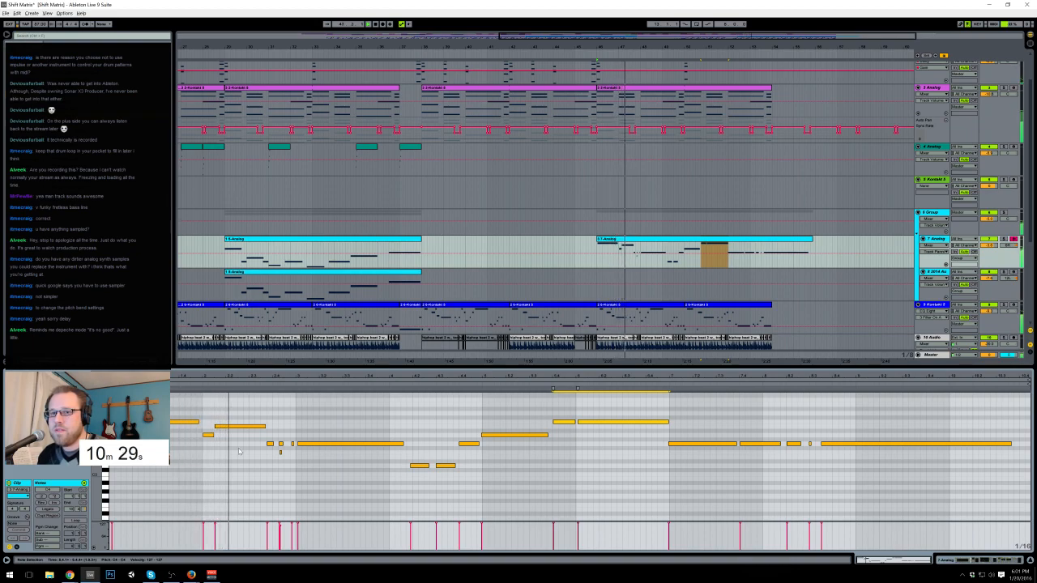
Step: Extend the long note in clip bar 2 back to the bar's start and delete the two stray short notes in that bar
{"action": "left_click_drag", "start_coordinate": [216, 426], "coordinate": [202, 426]}
{"action": "double_click", "coordinate": [208, 435]}
{"action": "double_click", "coordinate": [280, 453]}
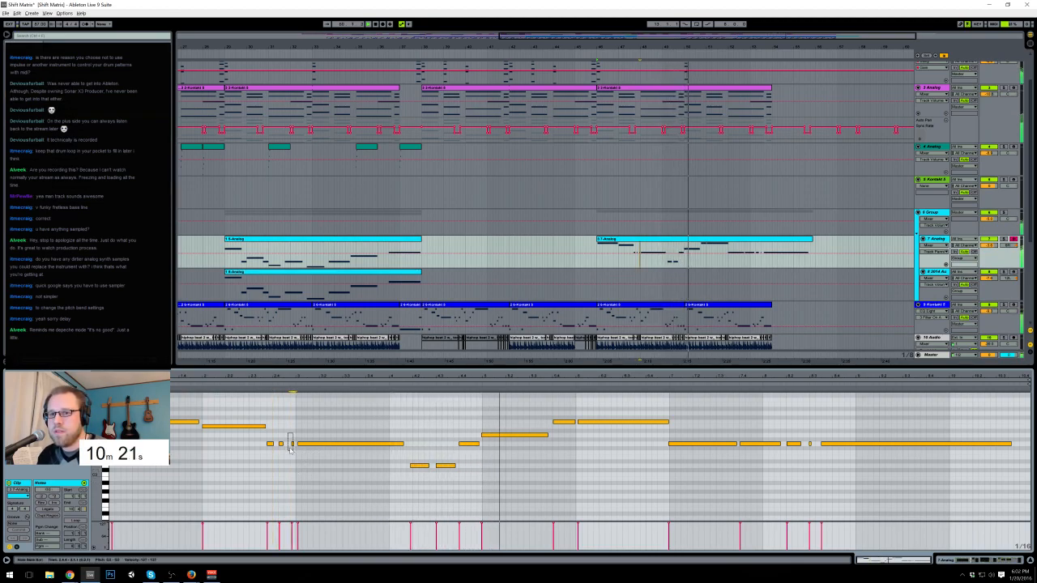
{"action": "left_click", "coordinate": [271, 443]}
{"action": "left_click", "coordinate": [280, 443]}
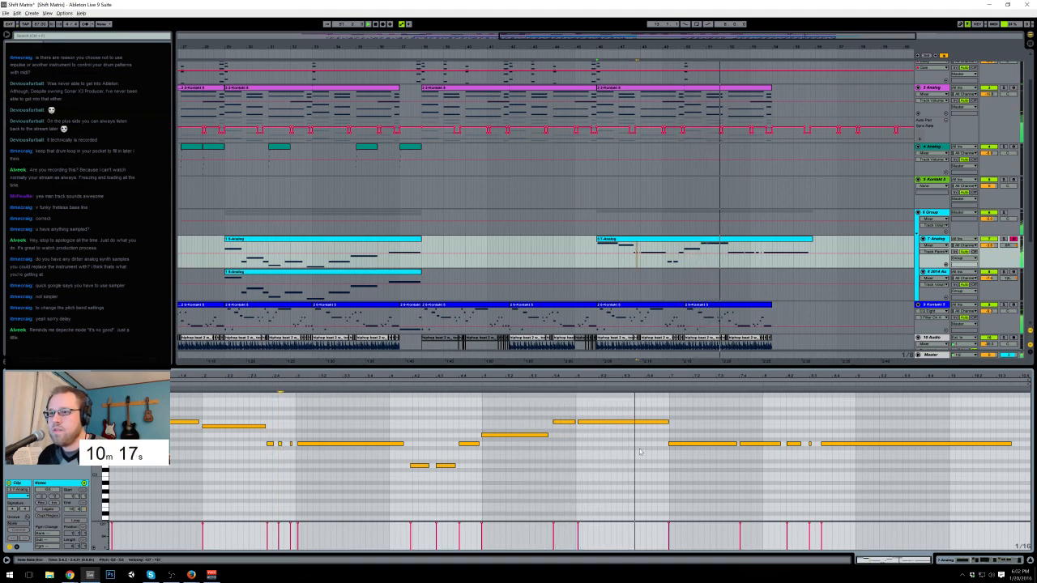
Step: Show the clip's pitch bend envelope and reshape the bend at clip bar 7 into a brief, steep rise back to centre
{"action": "key", "text": "space"}
{"action": "left_click", "coordinate": [16, 548]}
{"action": "left_click", "coordinate": [625, 521]}
{"action": "left_click_drag", "start_coordinate": [658, 522], "coordinate": [711, 551]}
{"action": "key", "text": "Delete"}
{"action": "left_click", "coordinate": [699, 451]}
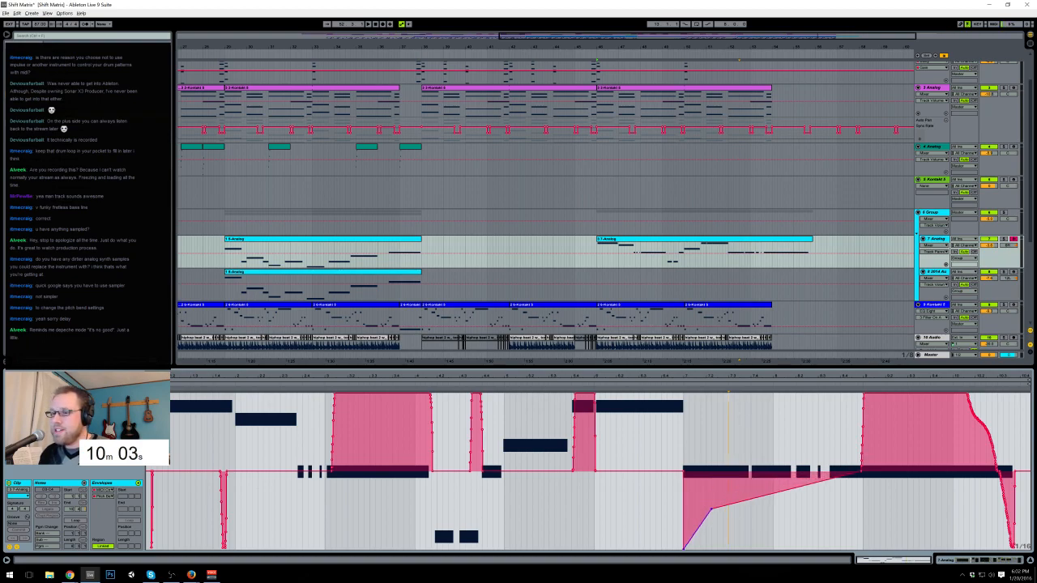
{"action": "left_click_drag", "start_coordinate": [696, 516], "coordinate": [697, 548]}
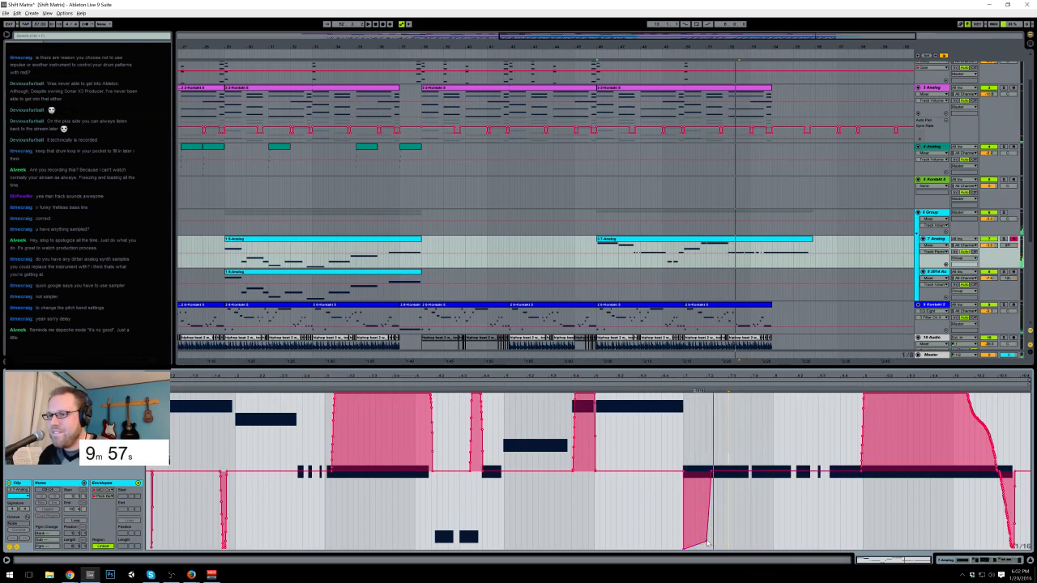
{"action": "left_click_drag", "start_coordinate": [705, 536], "coordinate": [692, 472]}
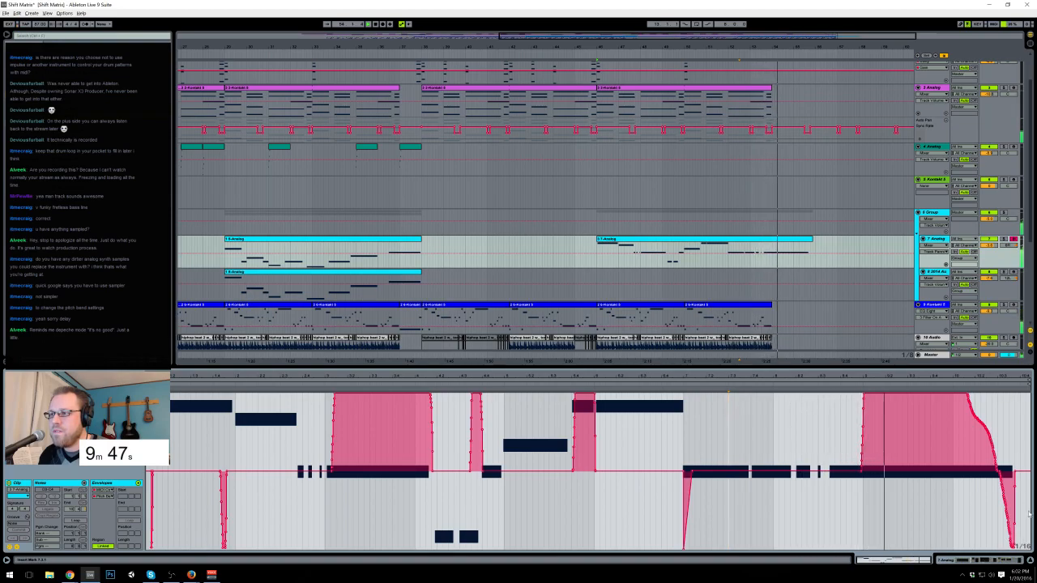
Step: Remove the pitch bend's return to centre at the clip's end so it stays low, and redisplay the clip's notes
{"action": "left_click", "coordinate": [1013, 471]}
{"action": "left_click_drag", "start_coordinate": [1011, 470], "coordinate": [999, 534]}
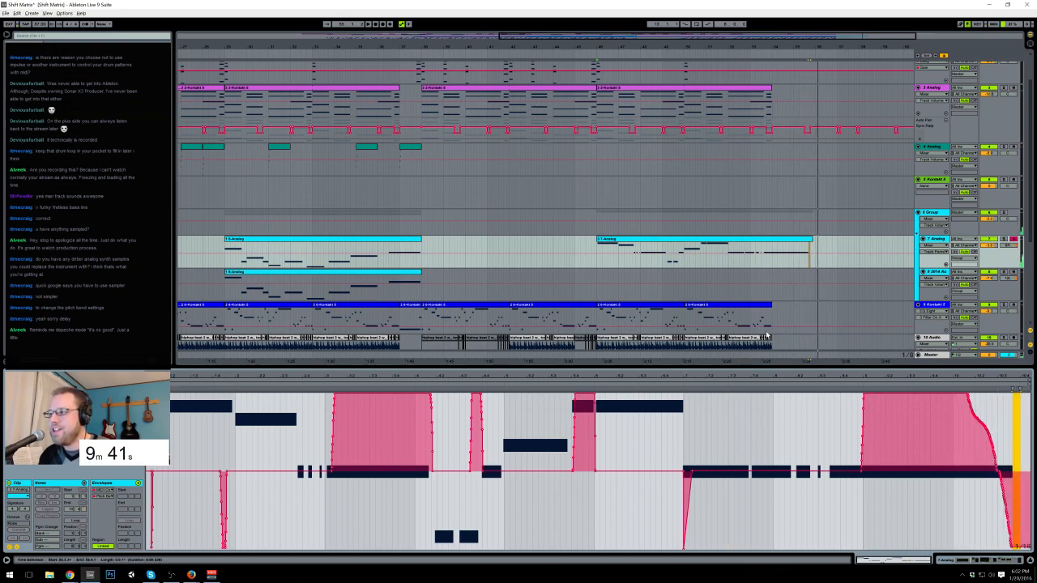
{"action": "left_click", "coordinate": [1010, 560]}
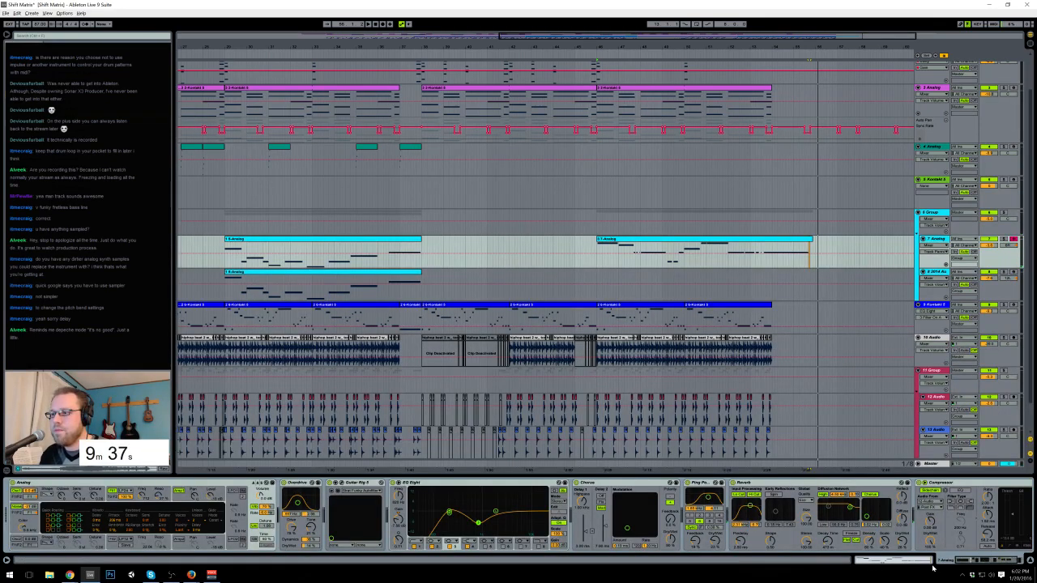
{"action": "left_click", "coordinate": [923, 561]}
{"action": "left_click", "coordinate": [14, 548]}
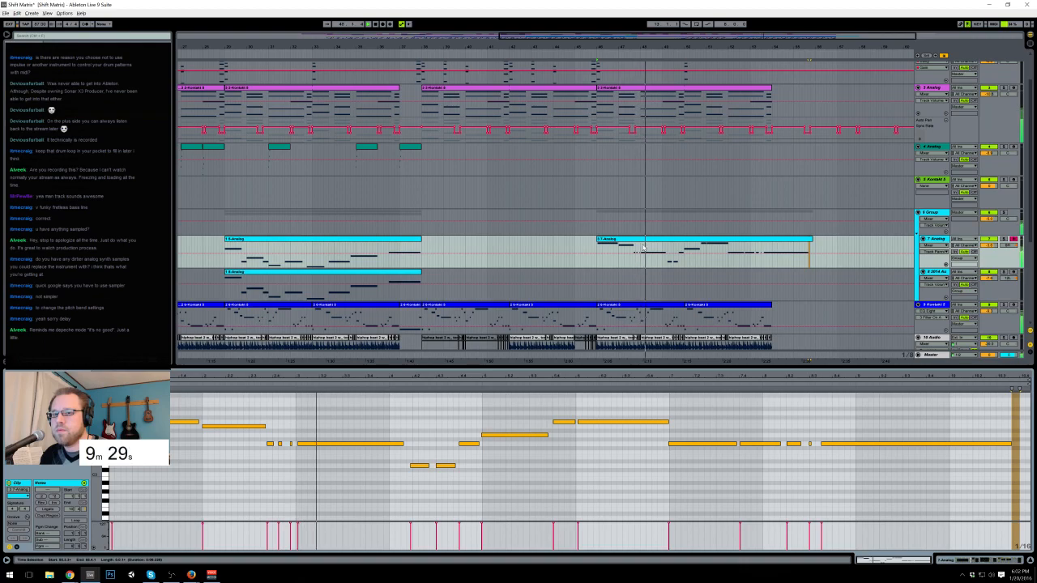
Step: Quantize the long note in clip bar 3, the two low notes in bar 4 and the note starting bar 5
{"action": "left_click", "coordinate": [310, 444]}
{"action": "key", "text": "ctrl+u"}
{"action": "left_click_drag", "start_coordinate": [424, 458], "coordinate": [447, 472]}
{"action": "key", "text": "ctrl+u"}
{"action": "left_click", "coordinate": [446, 466]}
{"action": "left_click", "coordinate": [498, 436]}
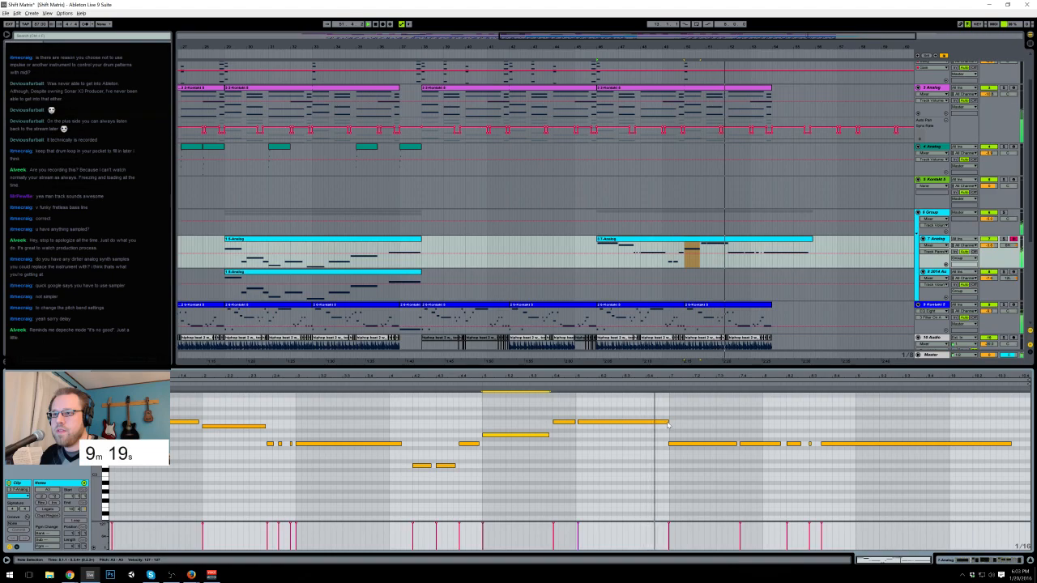
Step: Raise the note at the start of clip bar 7 by four semitones and resume playback
{"action": "key", "text": "alt+space"}
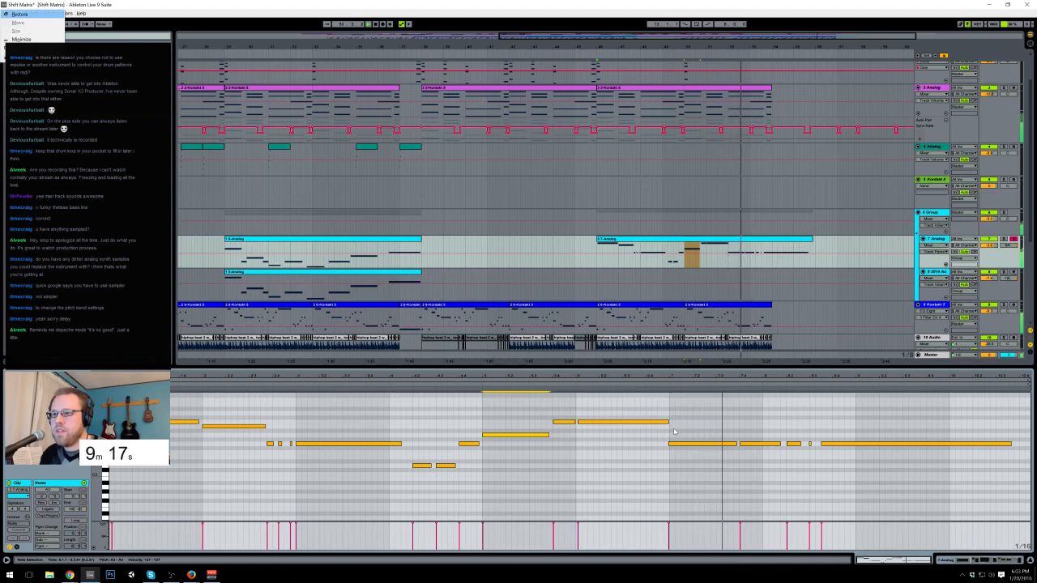
{"action": "left_click", "coordinate": [673, 431]}
{"action": "key", "text": "space"}
{"action": "left_click", "coordinate": [685, 445]}
{"action": "key", "text": "Up"}
{"action": "key", "text": "Up"}
{"action": "key", "text": "Up"}
{"action": "key", "text": "Up"}
{"action": "key", "text": "space"}
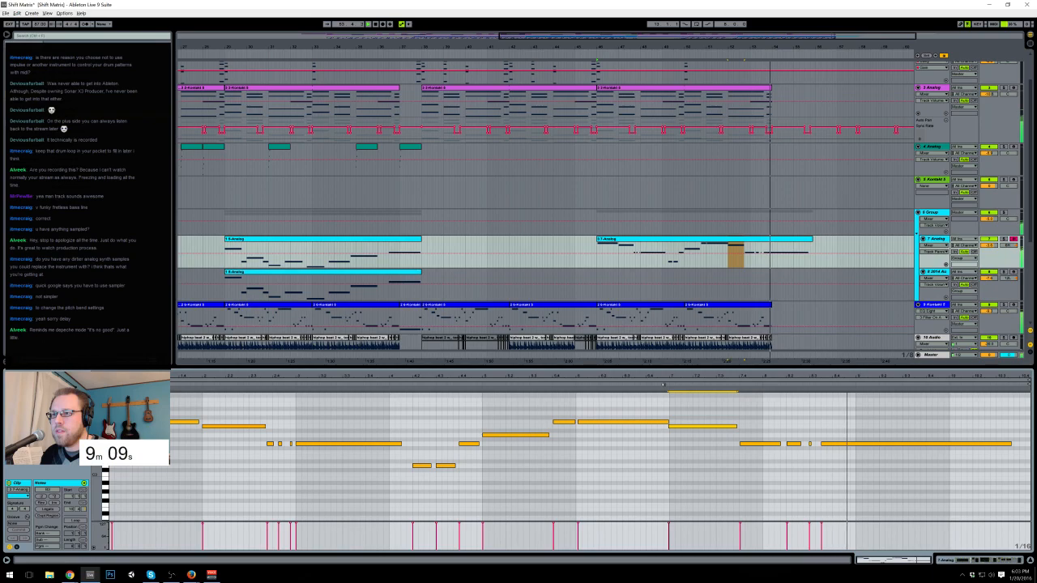
Step: Copy the edited bar 46 clip from 7 Analog onto track 8 below it, compare the bar 29 clips, and play from bar 46
{"action": "left_click", "coordinate": [693, 249]}
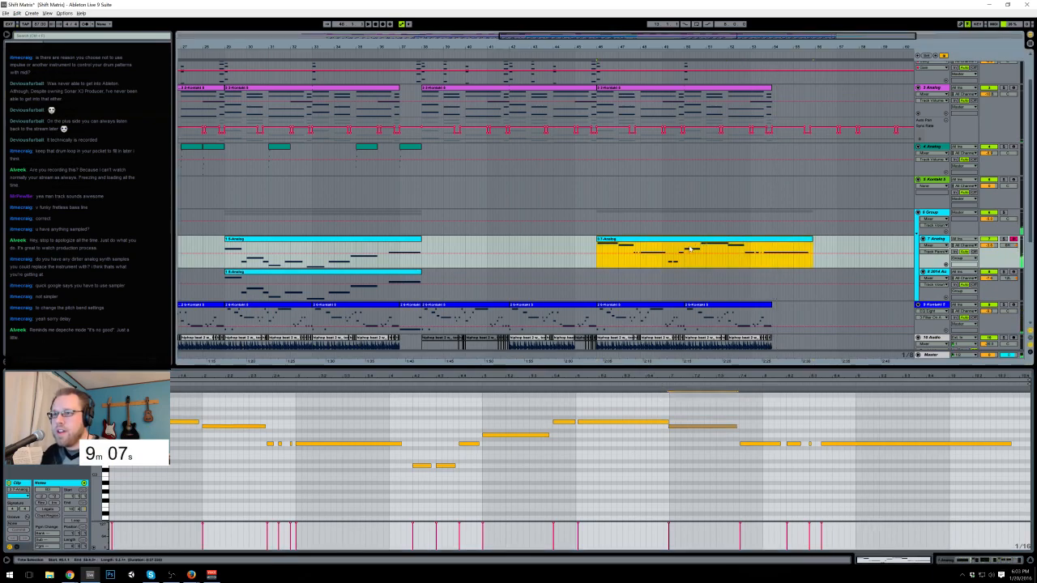
{"action": "left_click_drag", "start_coordinate": [683, 261], "coordinate": [680, 282]}
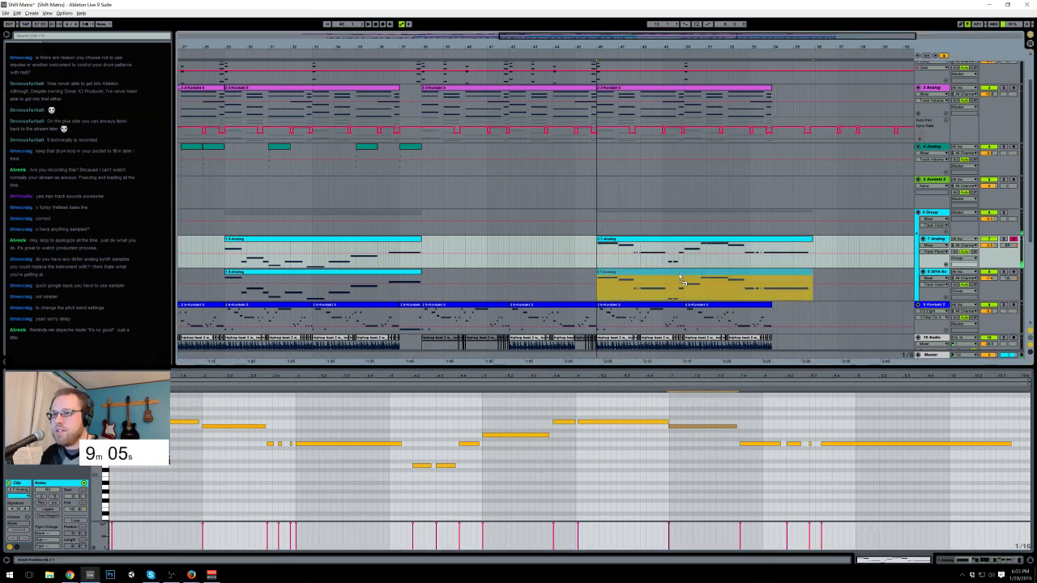
{"action": "left_click", "coordinate": [392, 278]}
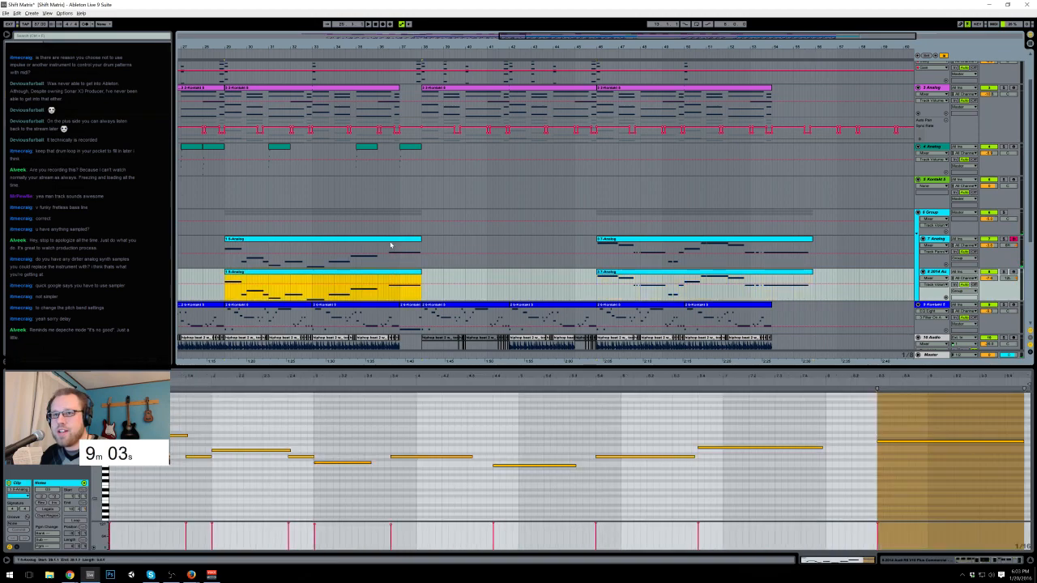
{"action": "left_click", "coordinate": [390, 245]}
{"action": "left_click", "coordinate": [389, 276]}
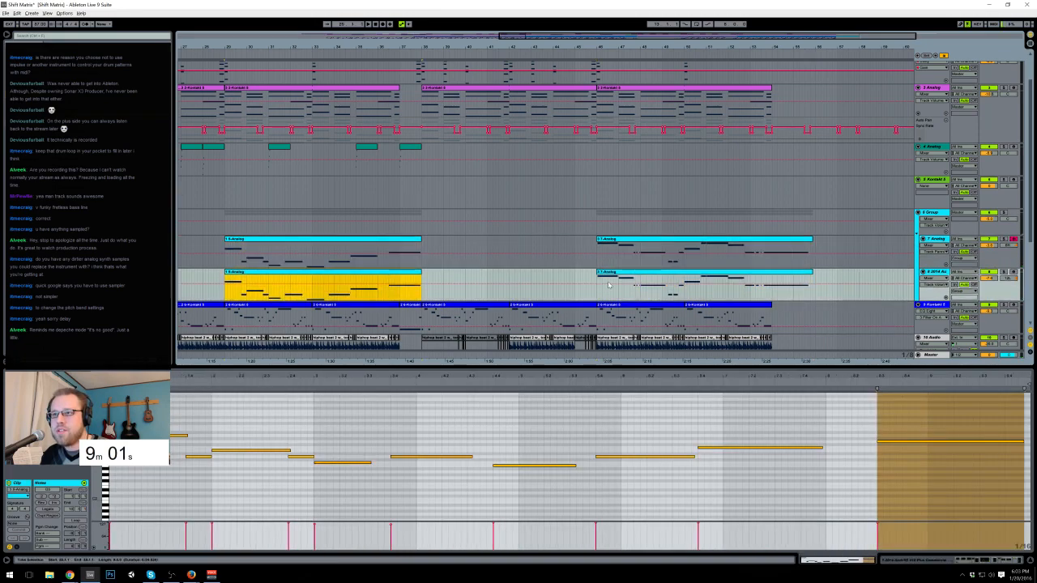
{"action": "left_click", "coordinate": [598, 294]}
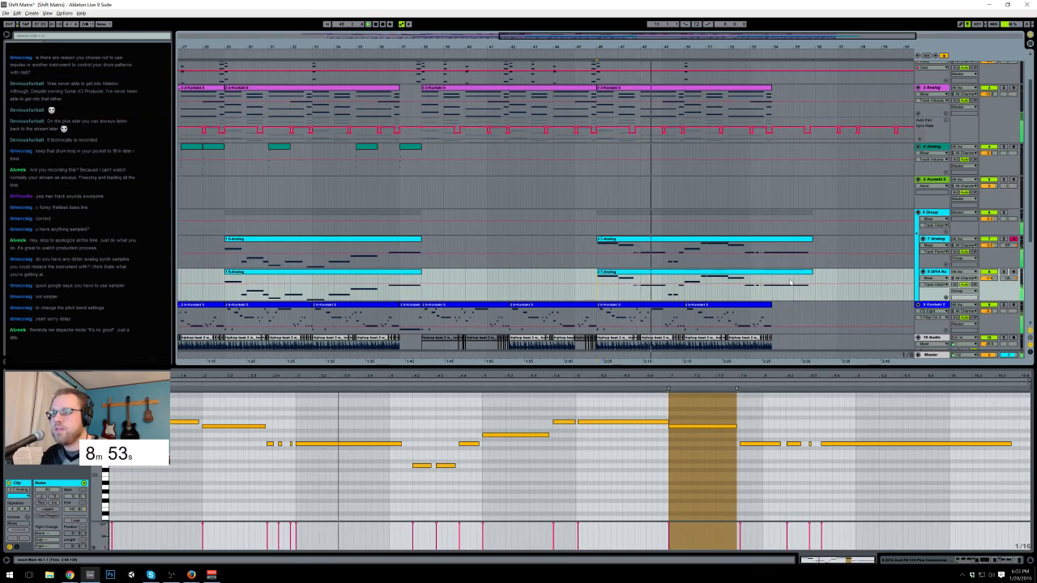
Step: Trim the 1 Analog clip to end at bar 57 and curve its F1 Resonance automation down to minimum from bar 54 to 56
{"action": "scroll", "coordinate": [785, 293], "scroll_direction": "down", "scroll_amount": 4}
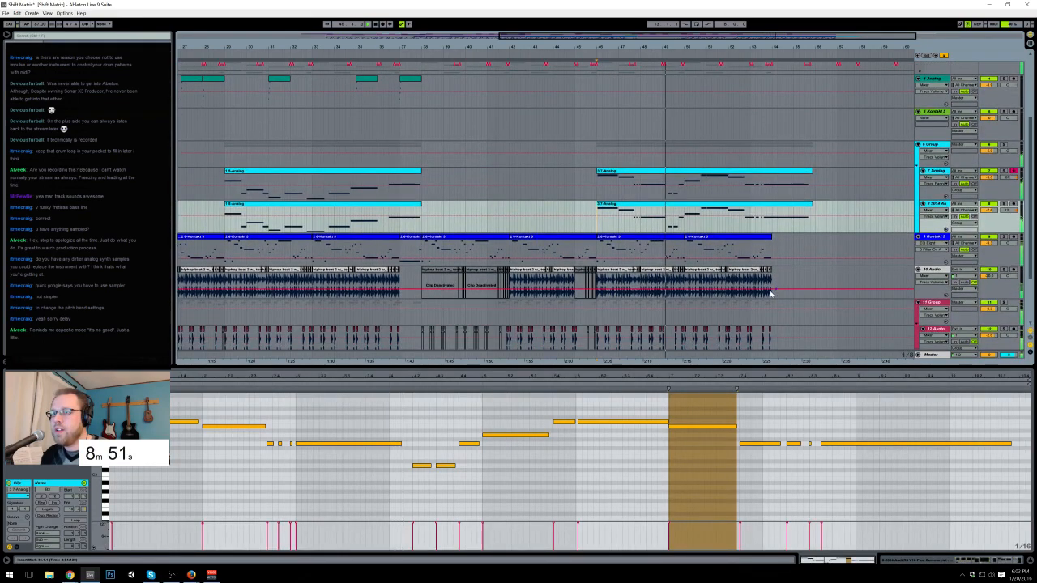
{"action": "scroll", "coordinate": [737, 291], "scroll_direction": "down", "scroll_amount": 4}
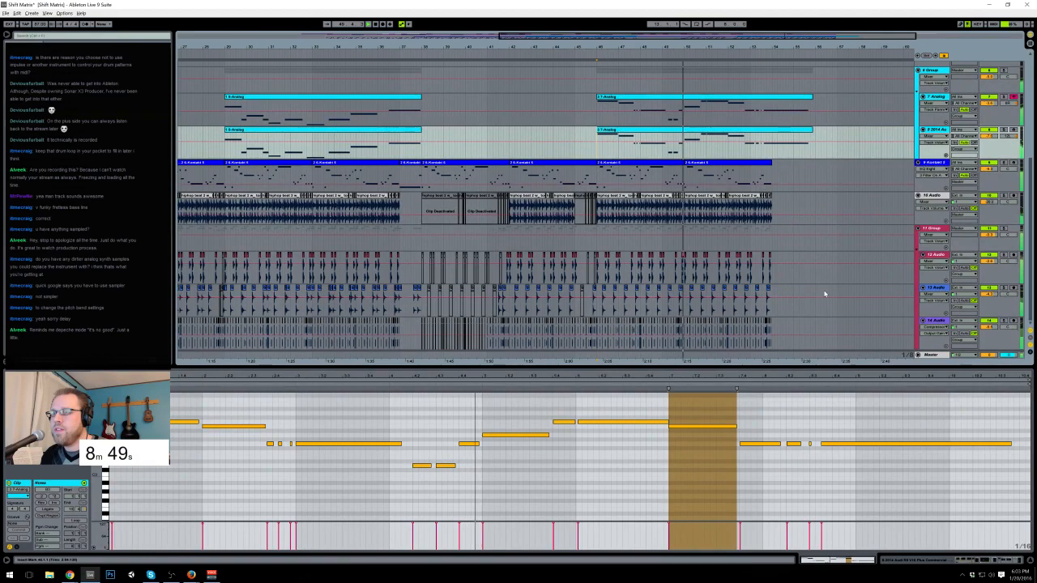
{"action": "key", "text": "shift+Tab"}
{"action": "scroll", "coordinate": [827, 342], "scroll_direction": "up", "scroll_amount": 4}
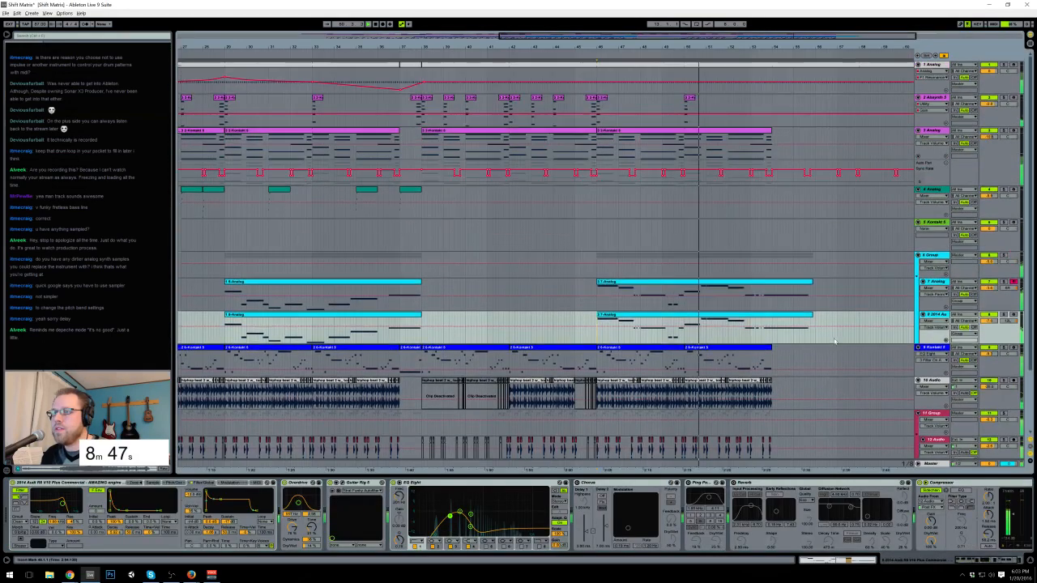
{"action": "scroll", "coordinate": [711, 243], "scroll_direction": "right", "scroll_amount": 3}
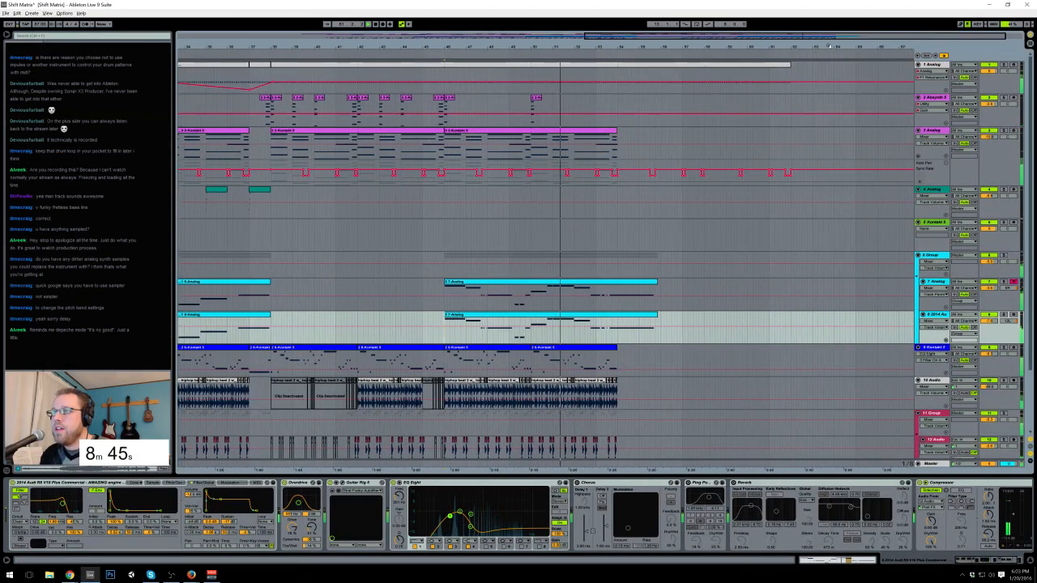
{"action": "mouse_move", "coordinate": [271, 73]}
{"action": "left_mouse_down"}
{"action": "mouse_move", "coordinate": [787, 73]}
{"action": "mouse_move", "coordinate": [704, 70]}
{"action": "left_mouse_up"}
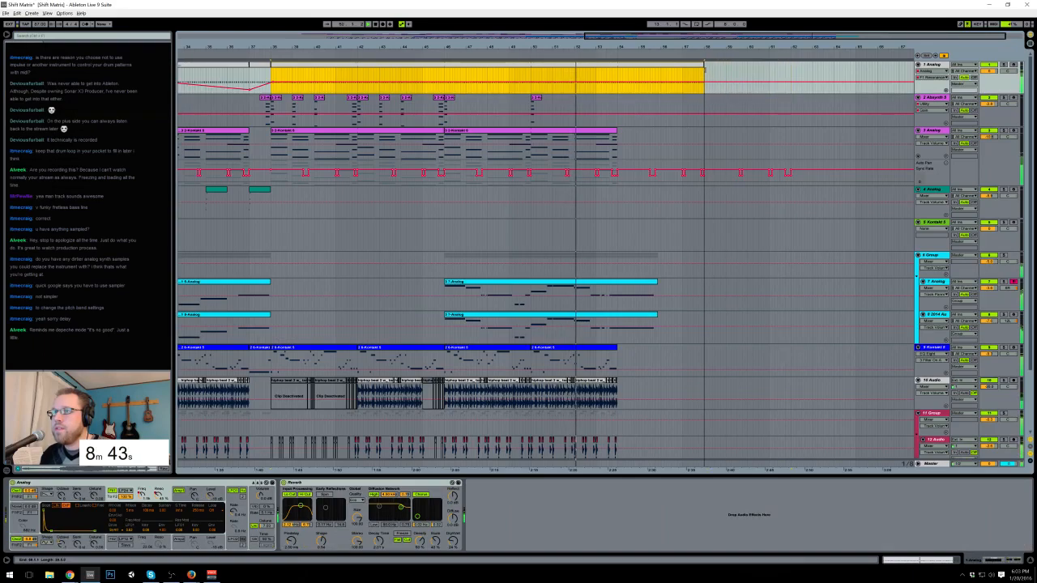
{"action": "left_click", "coordinate": [711, 70]}
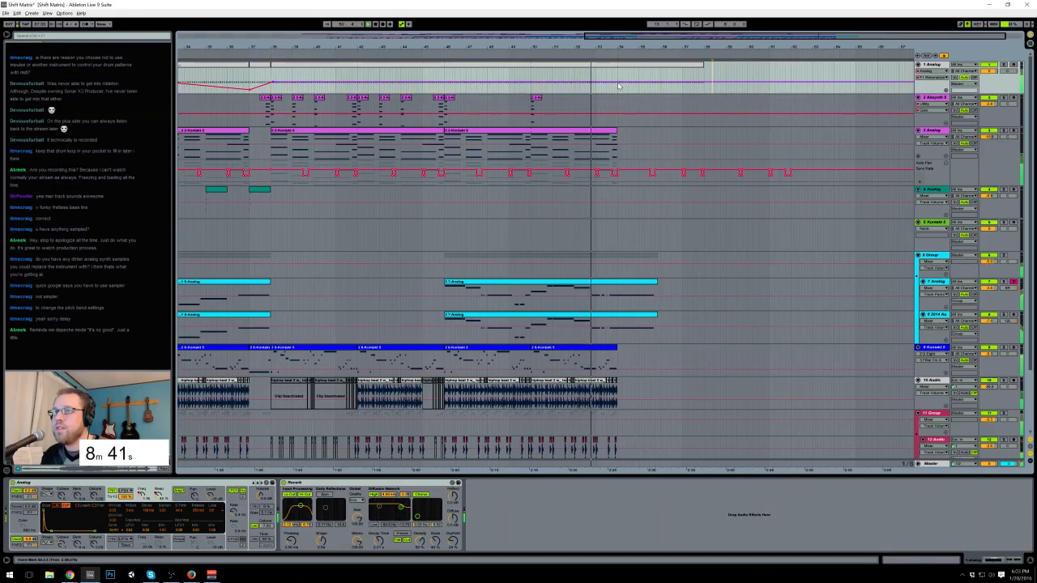
{"action": "left_click_drag", "start_coordinate": [662, 81], "coordinate": [663, 93]}
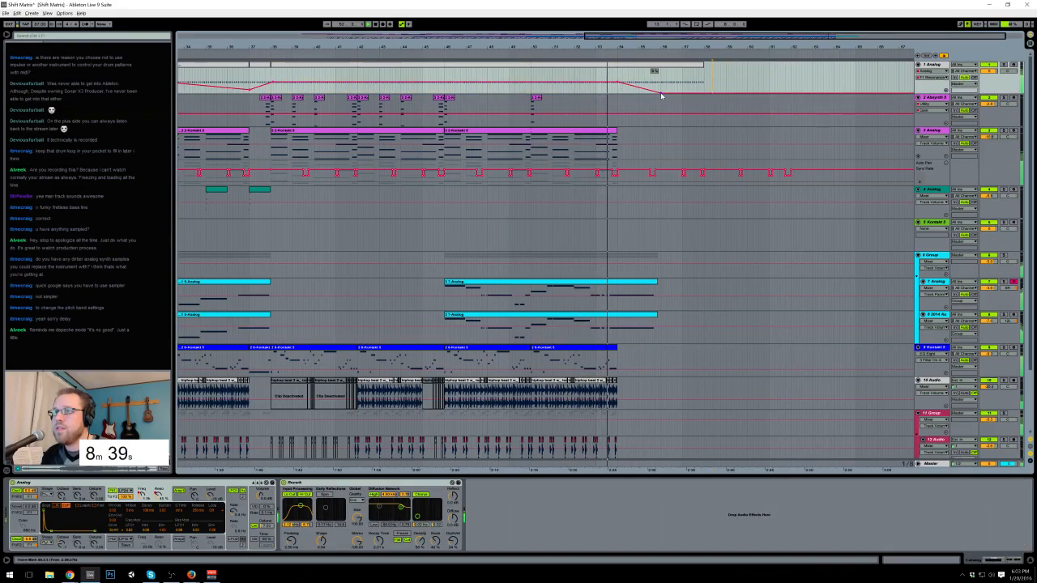
{"action": "left_click_drag", "start_coordinate": [271, 73], "coordinate": [661, 70]}
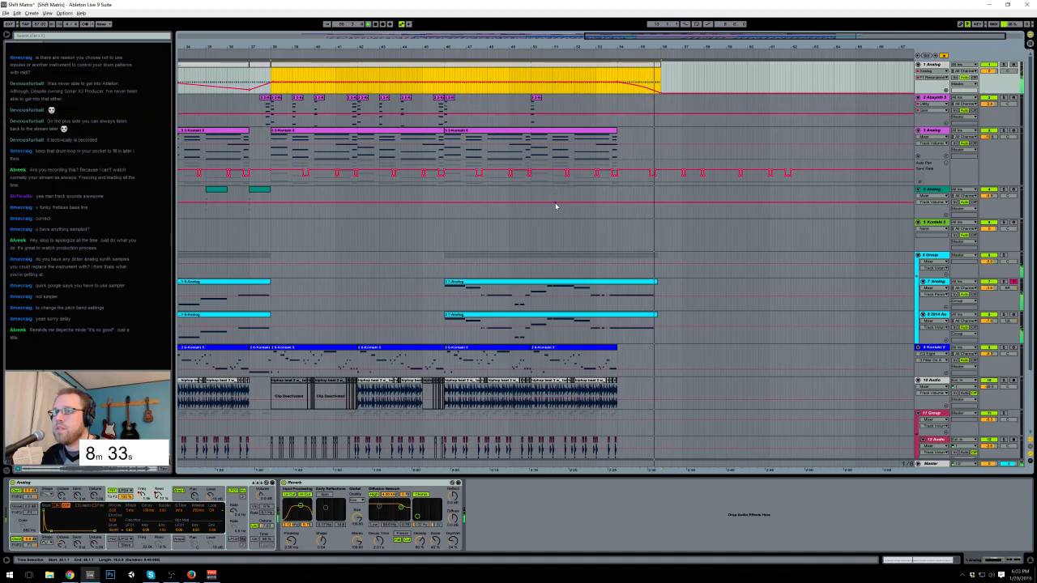
{"action": "left_click_drag", "start_coordinate": [659, 67], "coordinate": [682, 72]}
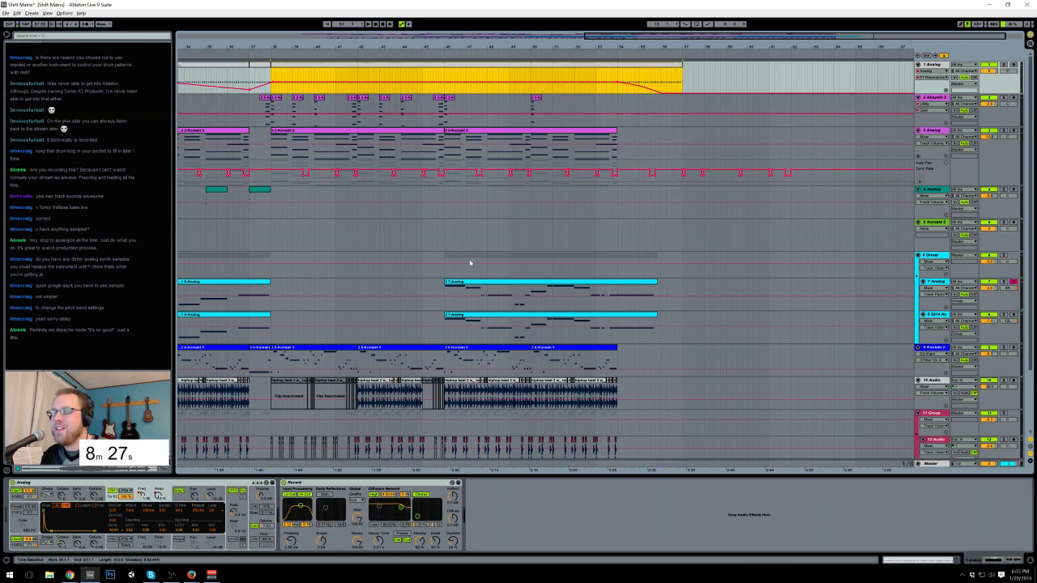
Step: Show 1 Analog's AMP1 Level automation and draw a curved fade down to minimum from bar 55 to 57
{"action": "left_click", "coordinate": [213, 500]}
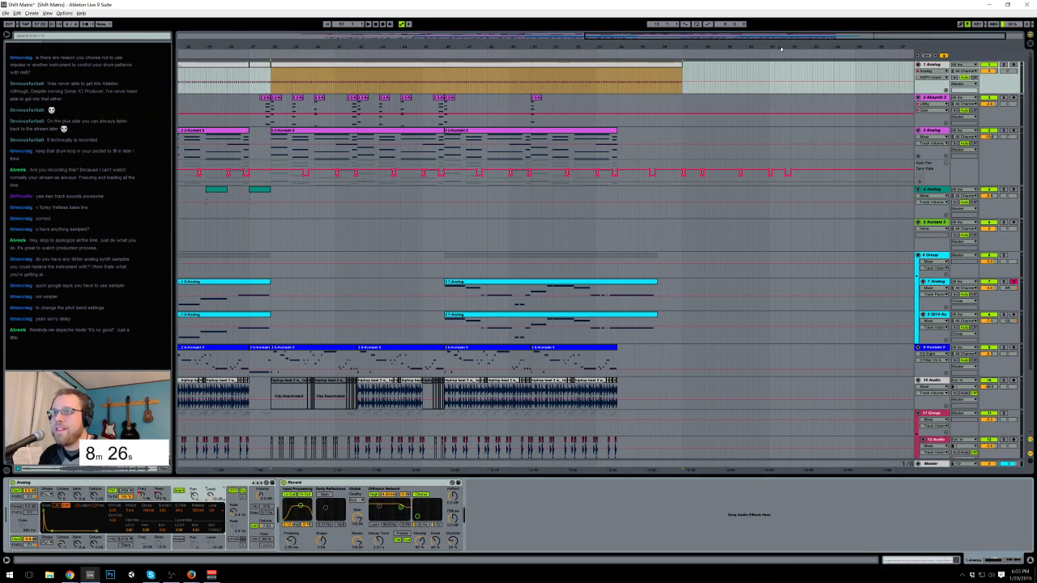
{"action": "left_click", "coordinate": [643, 91]}
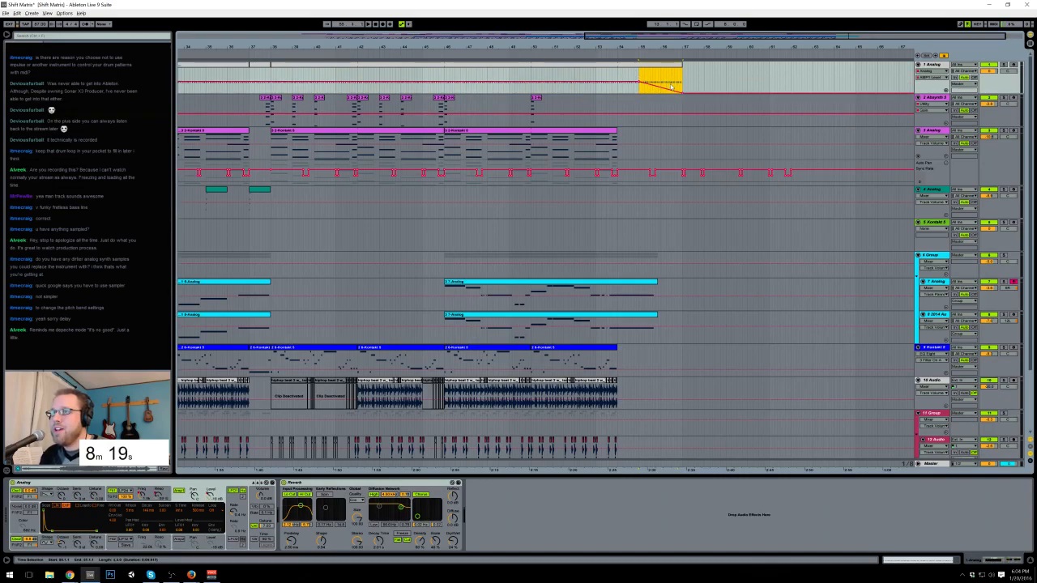
{"action": "left_click", "coordinate": [644, 72]}
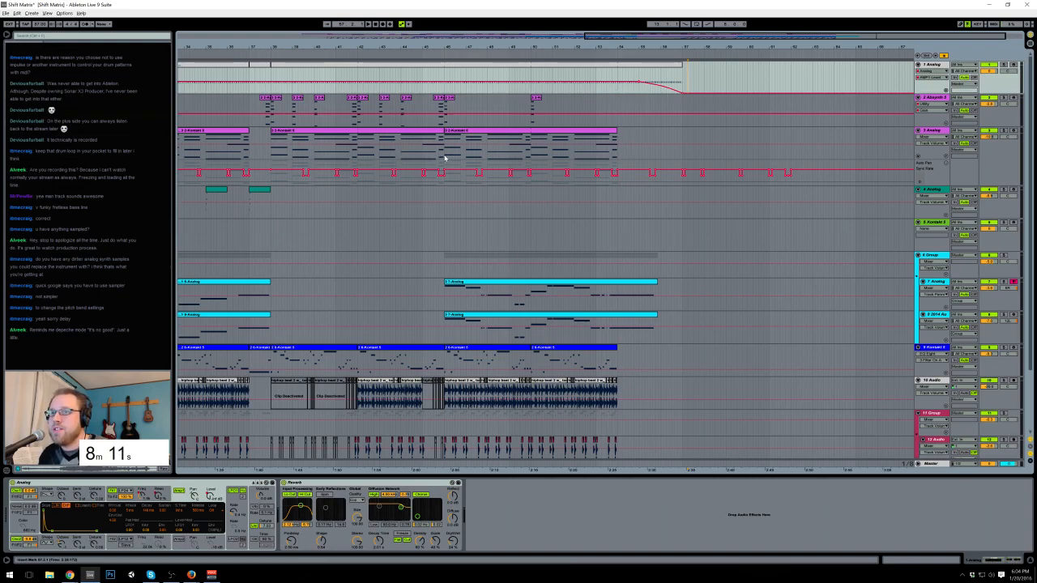
Step: Copy the start of 3 Analog's bar 46 clip to bar 54, extend it to just before bar 57, and open it
{"action": "left_click", "coordinate": [607, 158]}
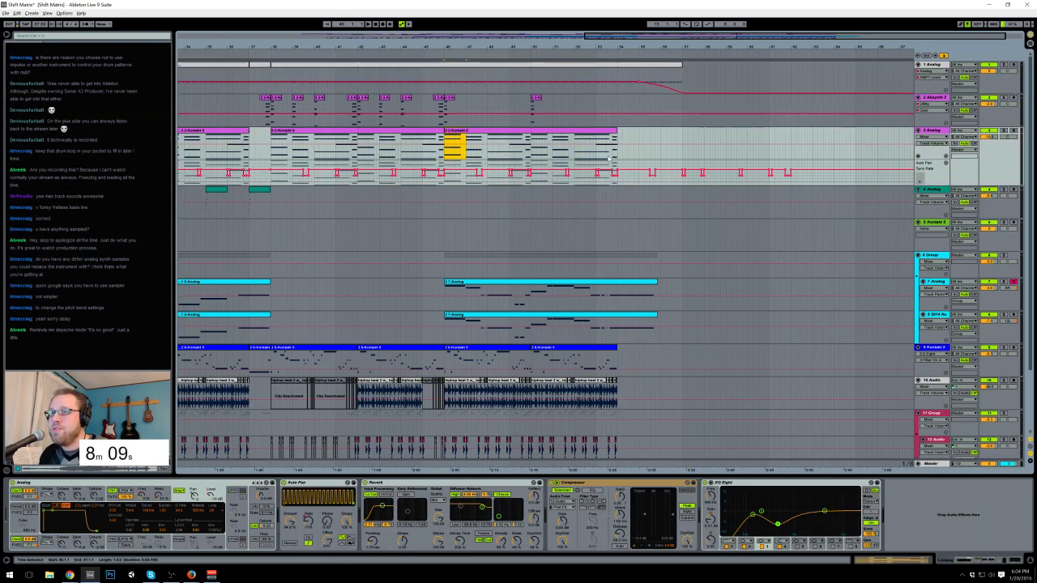
{"action": "left_click", "coordinate": [618, 158]}
{"action": "key", "text": "ctrl+v"}
{"action": "left_click_drag", "start_coordinate": [640, 138], "coordinate": [680, 139]}
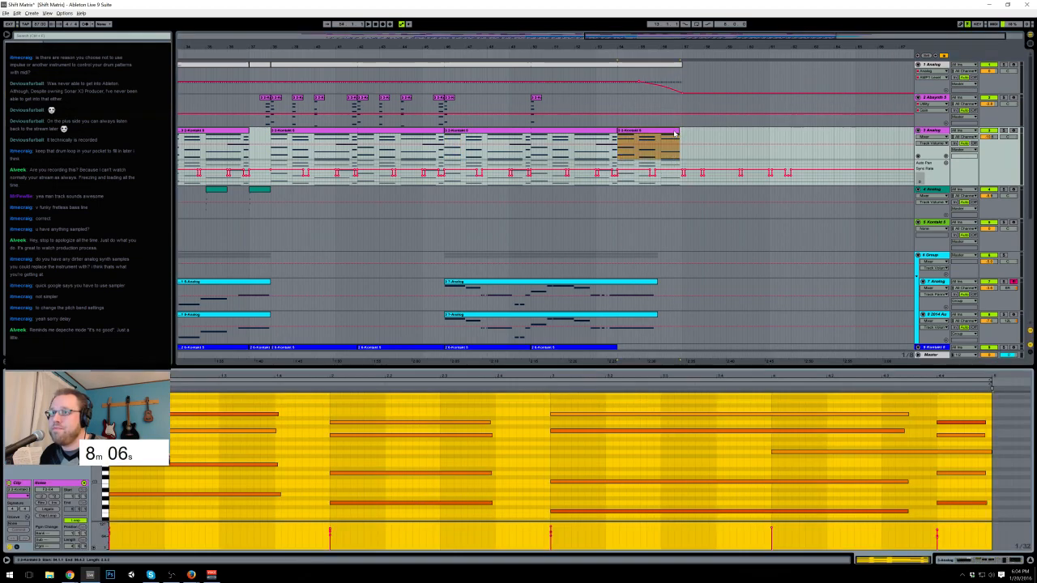
{"action": "double_click", "coordinate": [677, 135]}
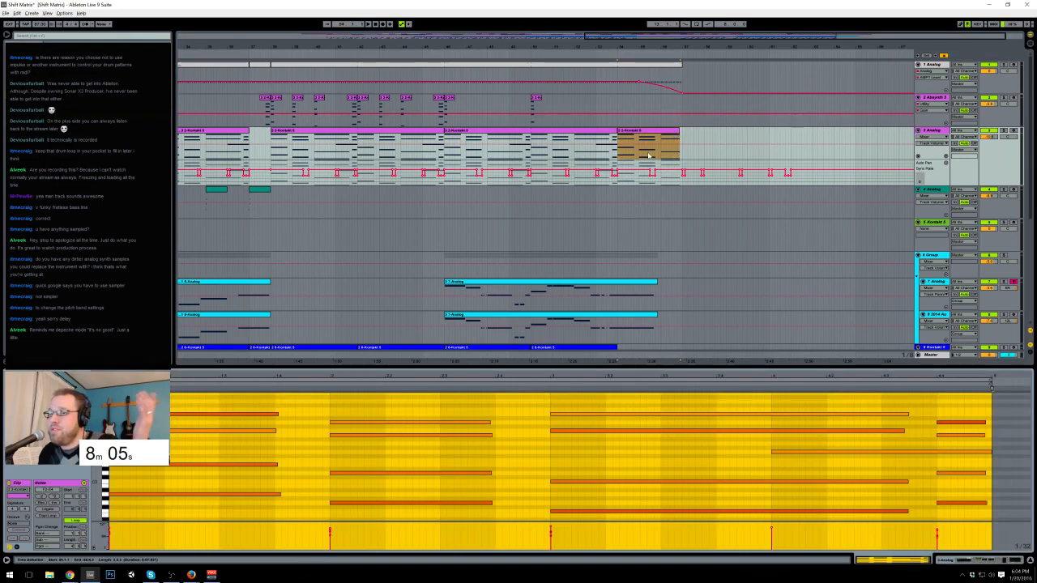
Step: In 3 Analog's bar 54 clip, delete the notes after the first chord and lengthen that chord to the clip's bar 3
{"action": "left_click", "coordinate": [367, 405]}
{"action": "left_click_drag", "start_coordinate": [366, 399], "coordinate": [986, 521]}
{"action": "key", "text": "Delete"}
{"action": "left_click_drag", "start_coordinate": [258, 403], "coordinate": [271, 497]}
{"action": "left_click_drag", "start_coordinate": [283, 415], "coordinate": [544, 423]}
{"action": "left_click", "coordinate": [958, 560]}
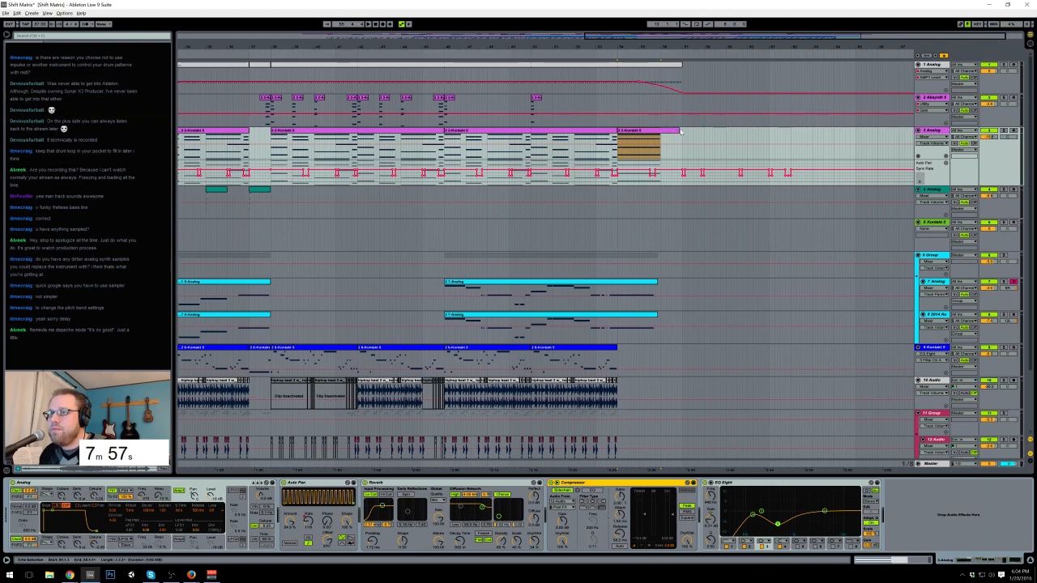
Step: Extend 3 Analog's bar 54 clip slightly past bar 57 and lengthen its chord to just before the clip's bar 4
{"action": "left_click_drag", "start_coordinate": [679, 131], "coordinate": [684, 132]}
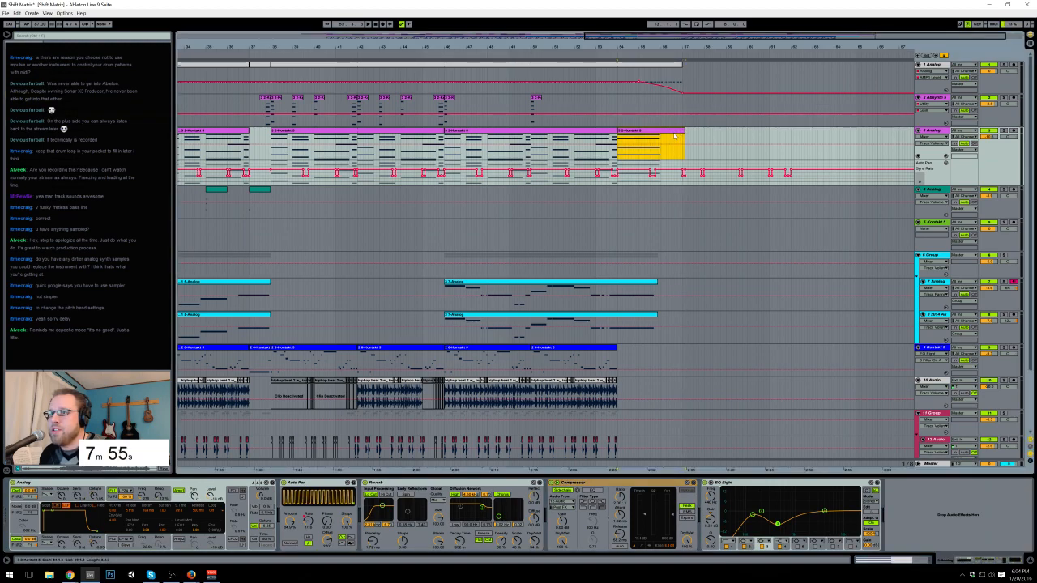
{"action": "double_click", "coordinate": [675, 132]}
{"action": "left_click_drag", "start_coordinate": [564, 403], "coordinate": [477, 505]}
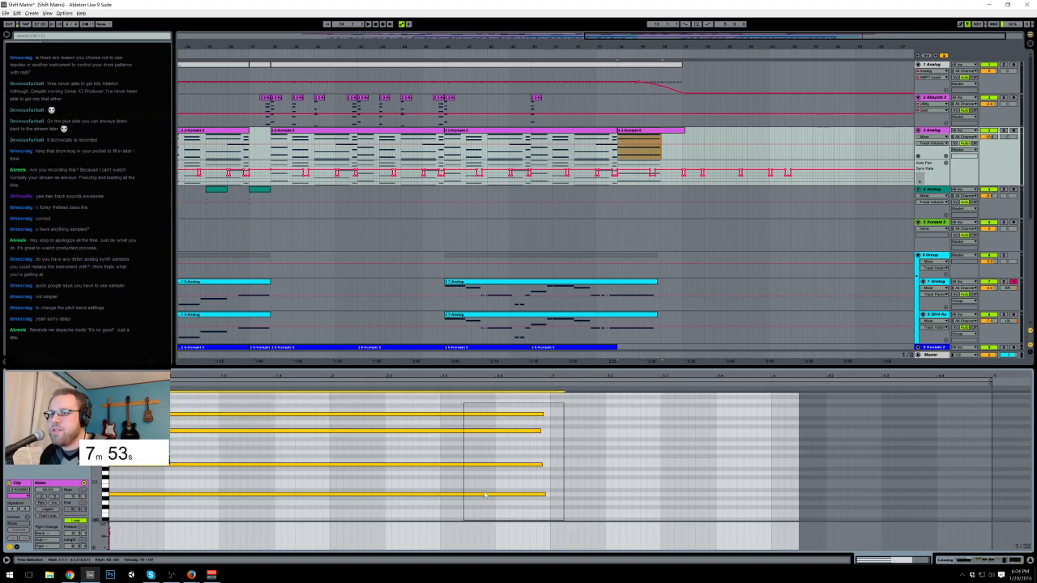
{"action": "left_click_drag", "start_coordinate": [543, 413], "coordinate": [759, 426]}
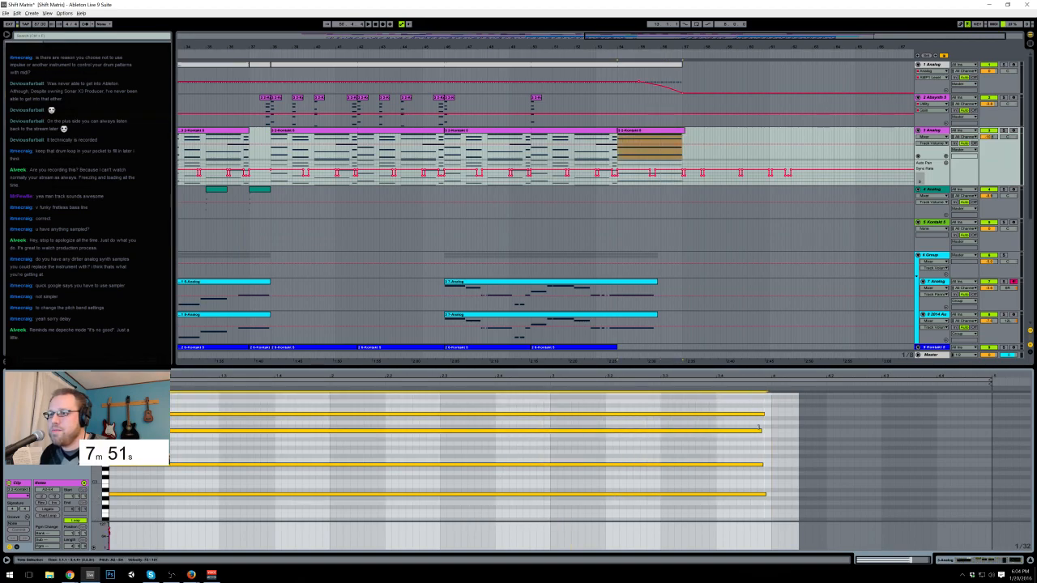
Step: Draw a curved AMP1 Level fade on 3 Analog from bar 55 to 57 and clear its Sync Rate automation from bar 55 on
{"action": "left_click", "coordinate": [955, 561]}
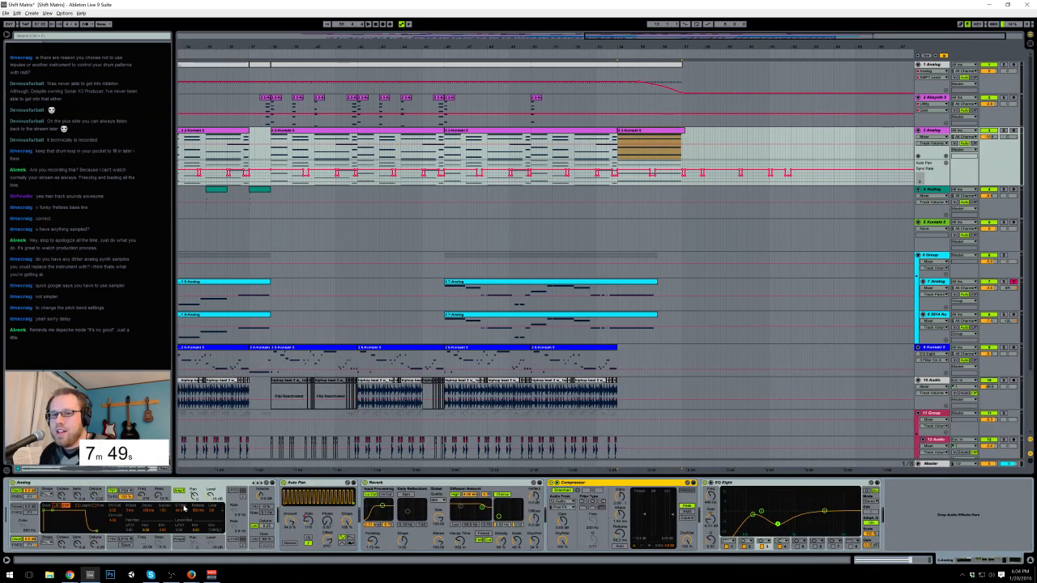
{"action": "left_click", "coordinate": [660, 153]}
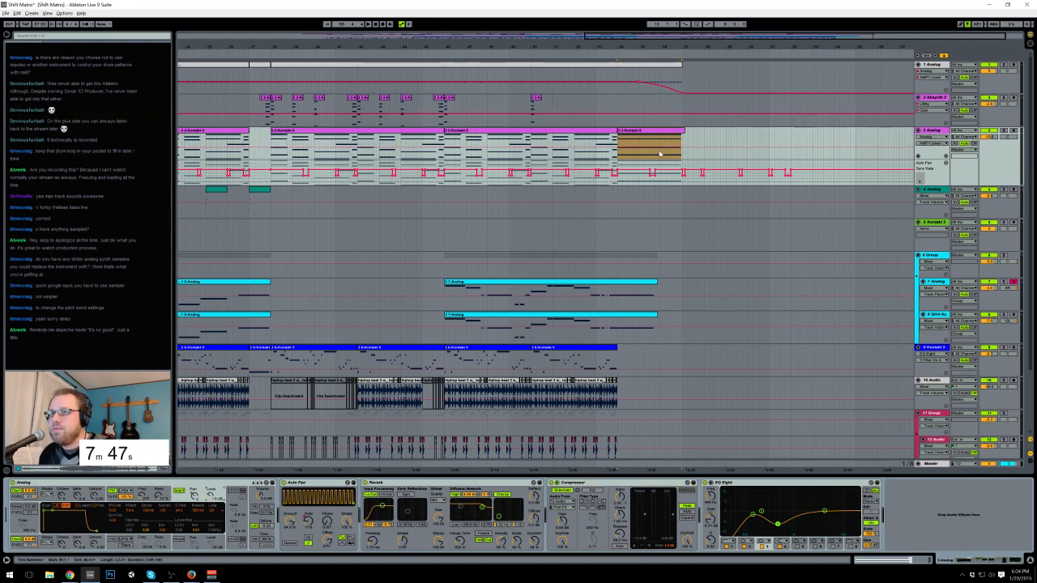
{"action": "left_click", "coordinate": [642, 155]}
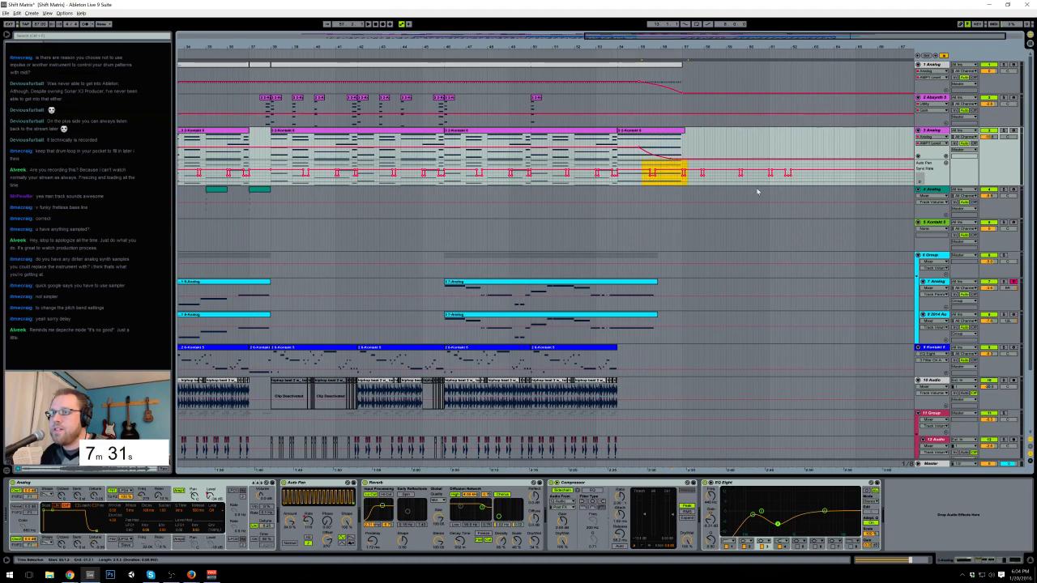
{"action": "left_click", "coordinate": [800, 191]}
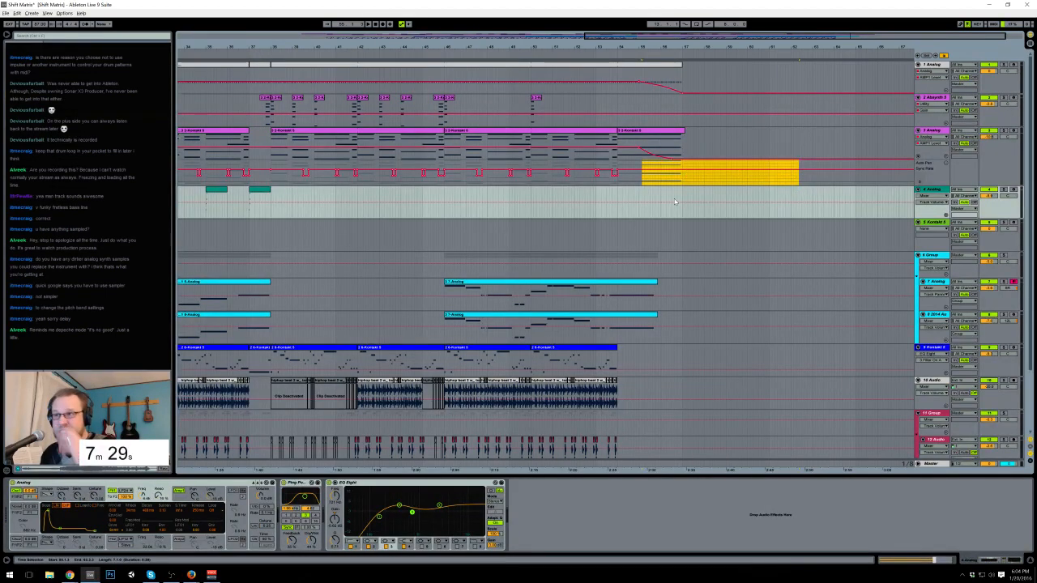
Step: Play the ending from bar 54 and reshape 1 Analog's AMP1 Level fade to drop faster between bars 55 and 57
{"action": "left_click", "coordinate": [624, 143]}
{"action": "key", "text": "space"}
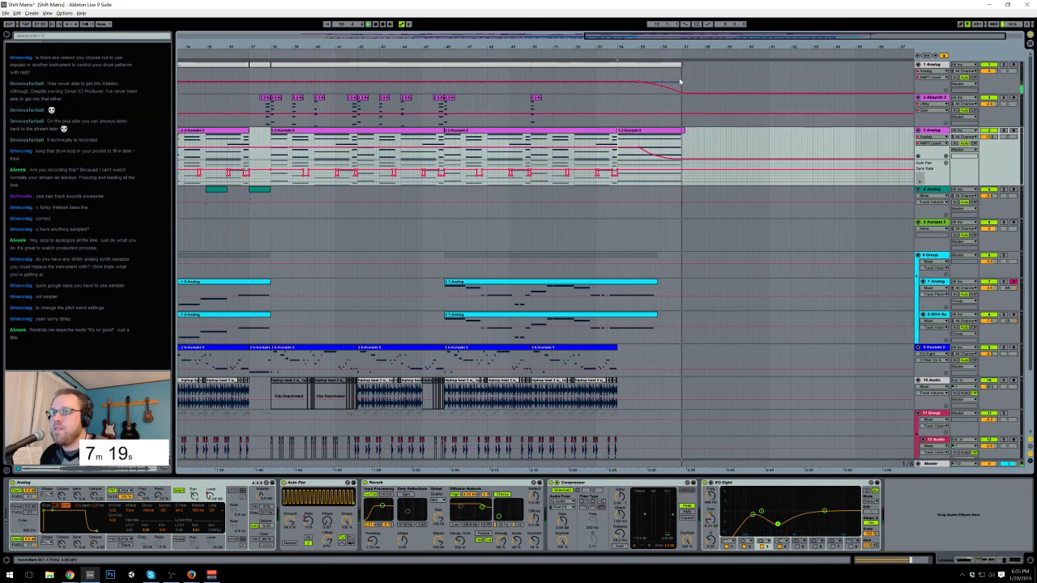
{"action": "left_click", "coordinate": [617, 61]}
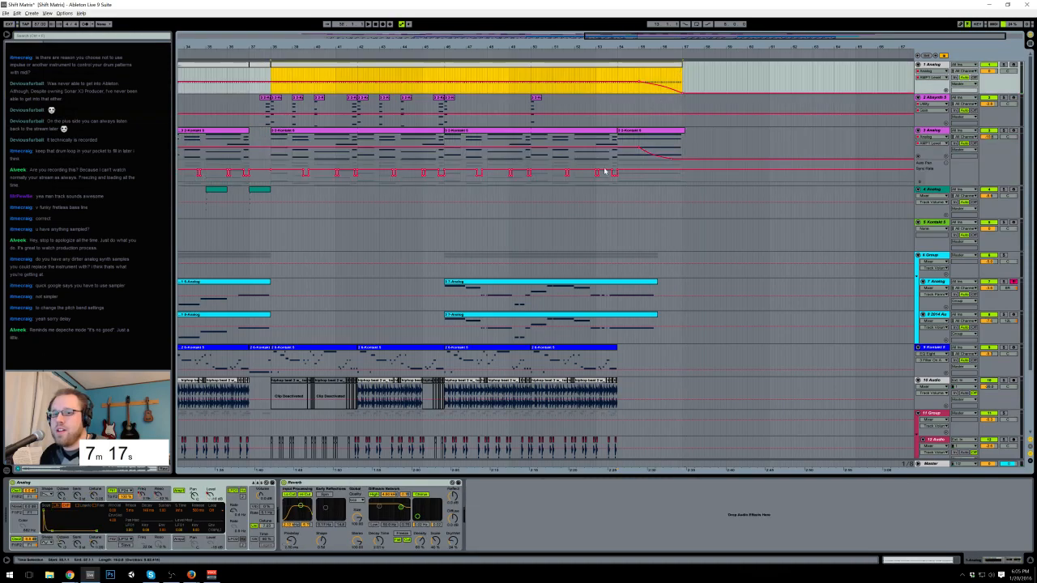
{"action": "left_click", "coordinate": [210, 496]}
{"action": "left_click", "coordinate": [684, 95]}
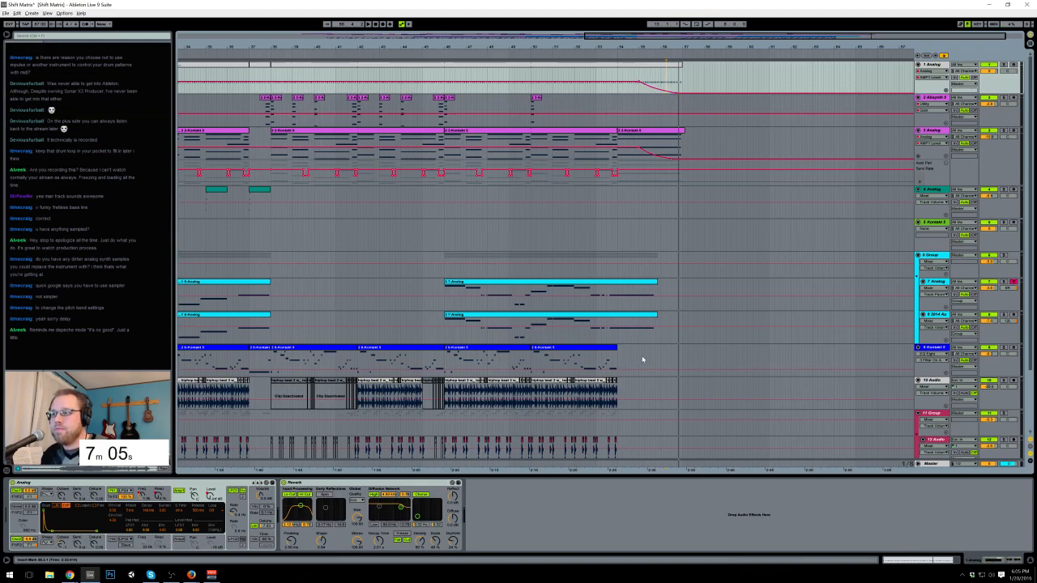
{"action": "scroll", "coordinate": [642, 359], "scroll_direction": "down", "scroll_amount": 3}
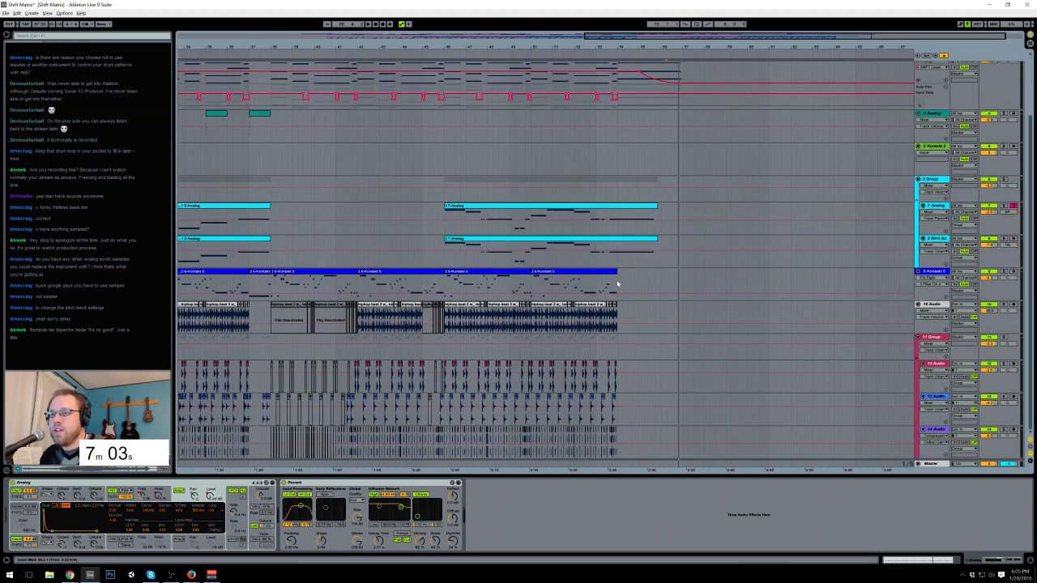
{"action": "left_click", "coordinate": [264, 273]}
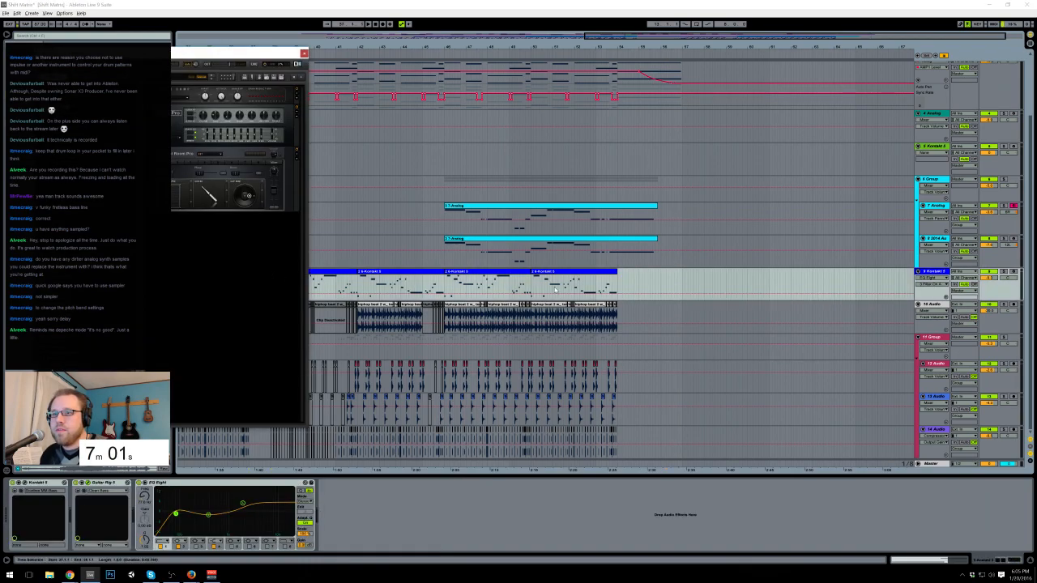
{"action": "left_click", "coordinate": [619, 289]}
{"action": "key", "text": "ctrl+v"}
{"action": "key", "text": "ctrl+z"}
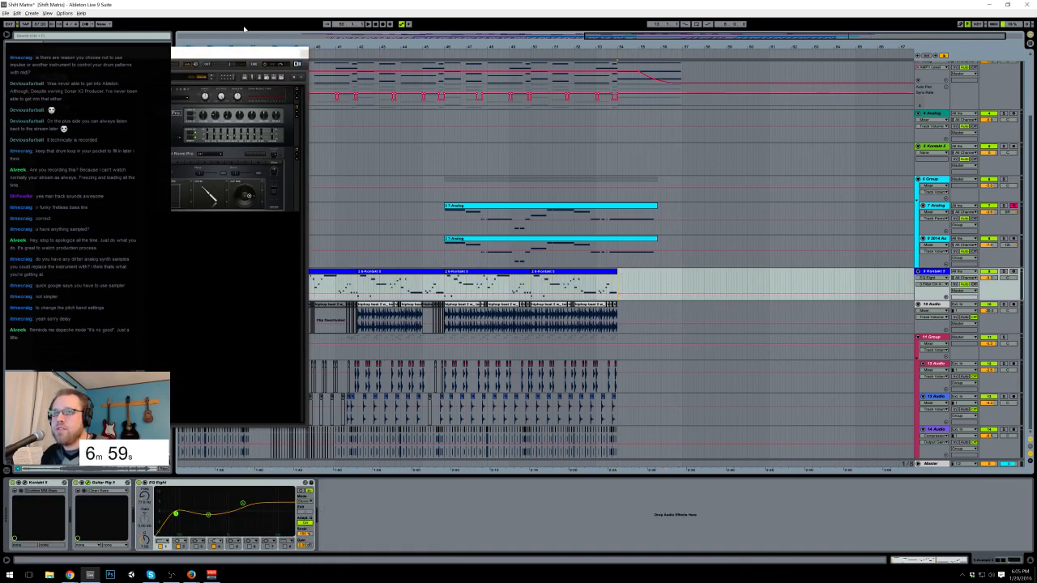
Step: Copy the one-bar clip at bar 37 of 9 Kontakt 5 to bar 54, open the copy, and play from just before it
{"action": "left_click_drag", "start_coordinate": [259, 57], "coordinate": [940, 101]}
{"action": "left_click", "coordinate": [256, 273]}
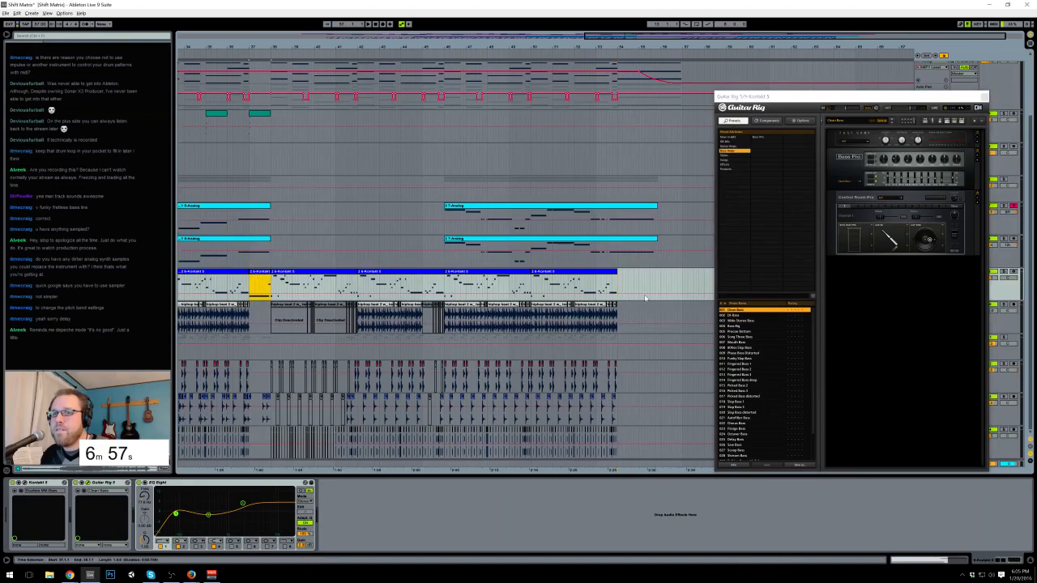
{"action": "left_click", "coordinate": [619, 285]}
{"action": "key", "text": "ctrl+v"}
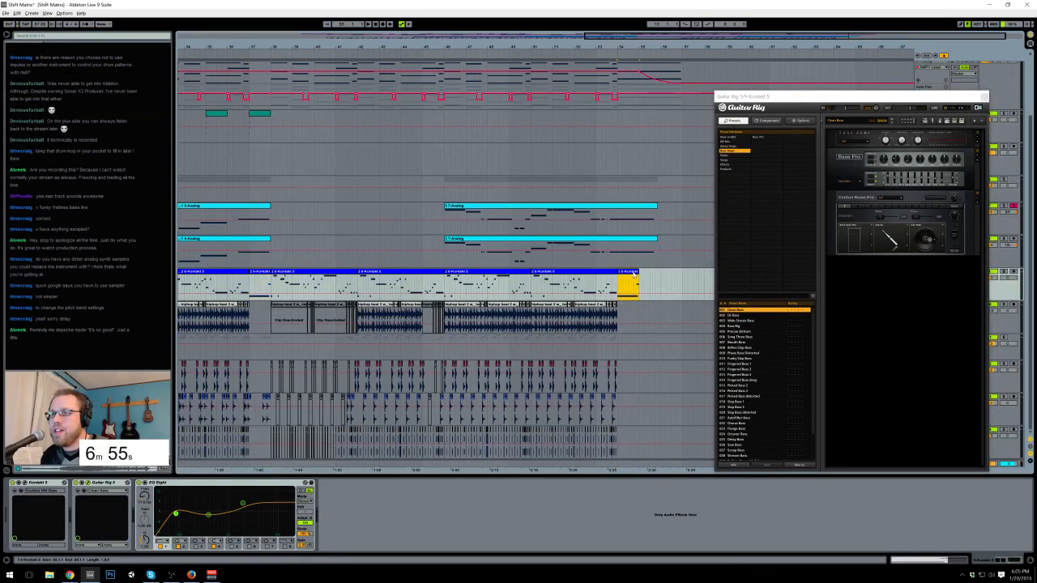
{"action": "double_click", "coordinate": [633, 276]}
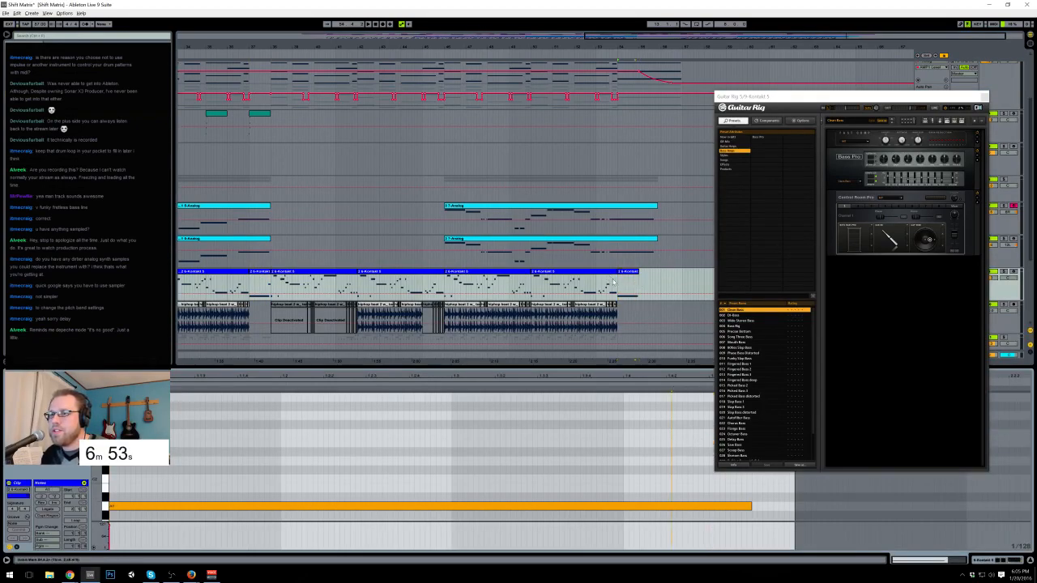
{"action": "left_click", "coordinate": [615, 284]}
{"action": "key", "text": "space"}
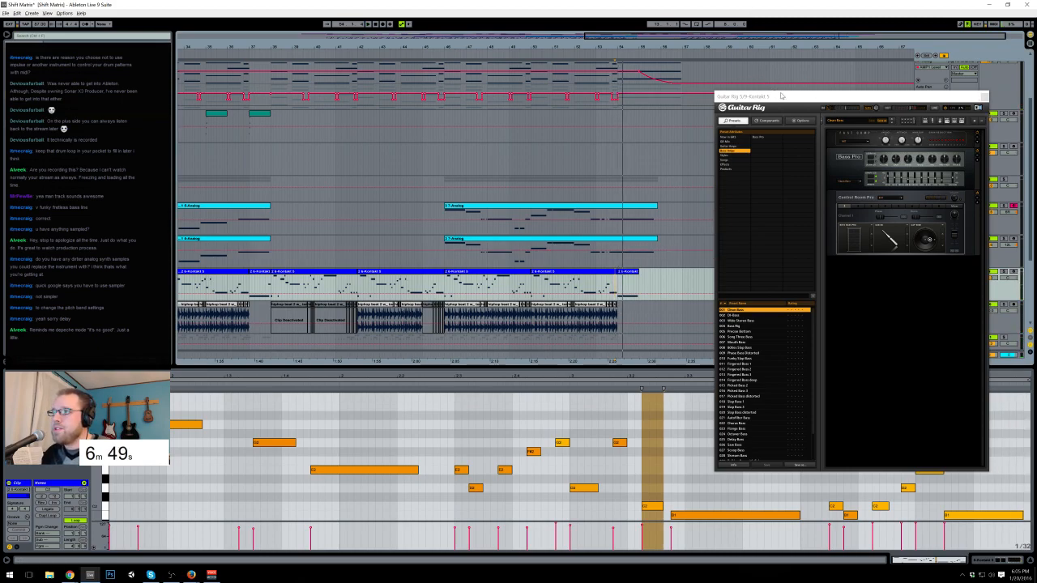
Step: Move the Guitar Rig window out of the way and delete the empty 5 Kontakt 5 track
{"action": "left_click_drag", "start_coordinate": [781, 96], "coordinate": [229, 85]}
{"action": "left_click", "coordinate": [880, 162]}
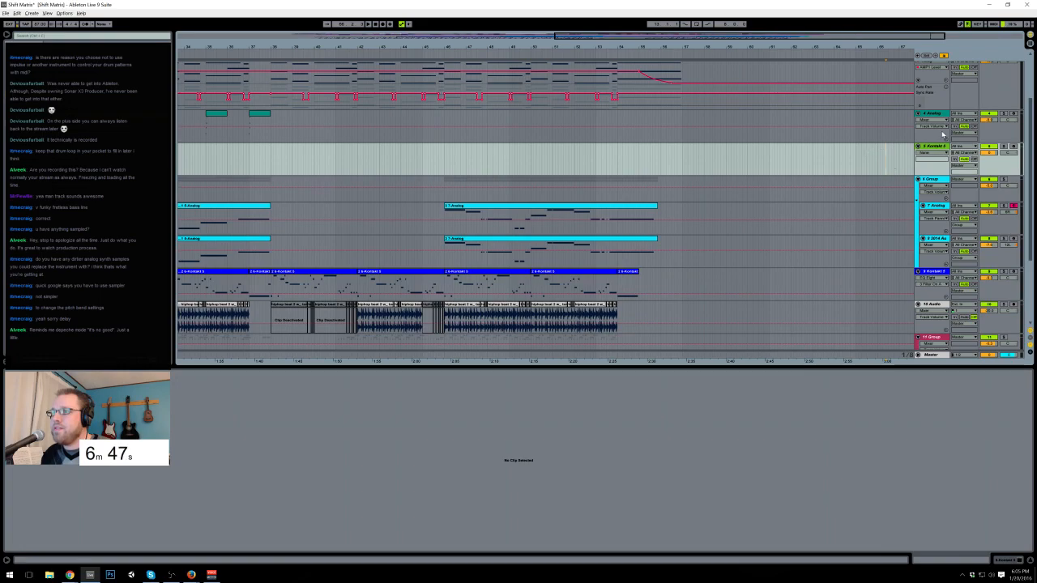
{"action": "left_click", "coordinate": [941, 147]}
{"action": "key", "text": "Delete"}
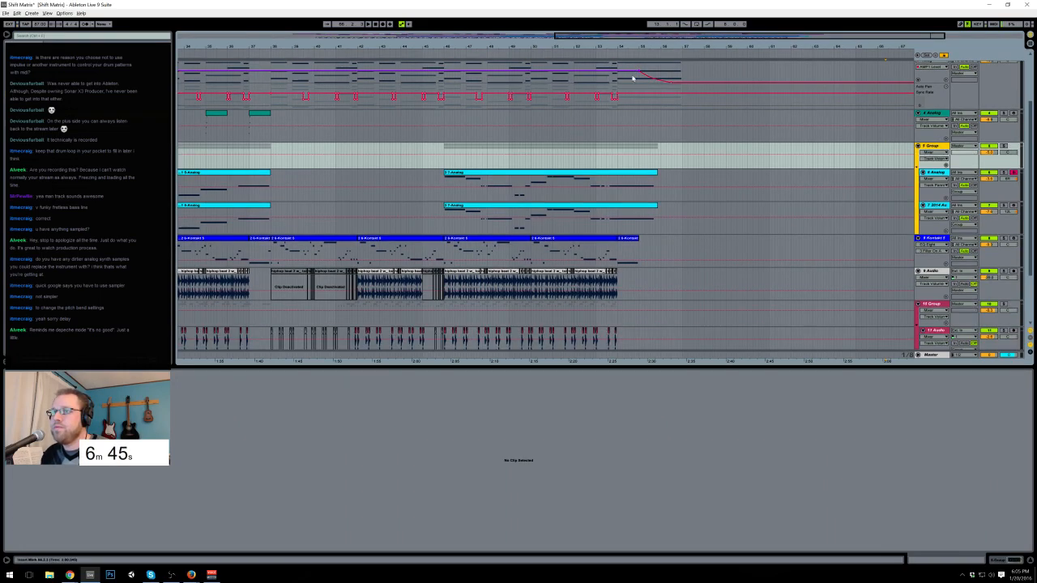
Step: Copy 4 Analog's clips from the section between bars 13 and 21 to bar 38 and duplicate the pasted section once
{"action": "left_click_drag", "start_coordinate": [651, 40], "coordinate": [1017, 39]}
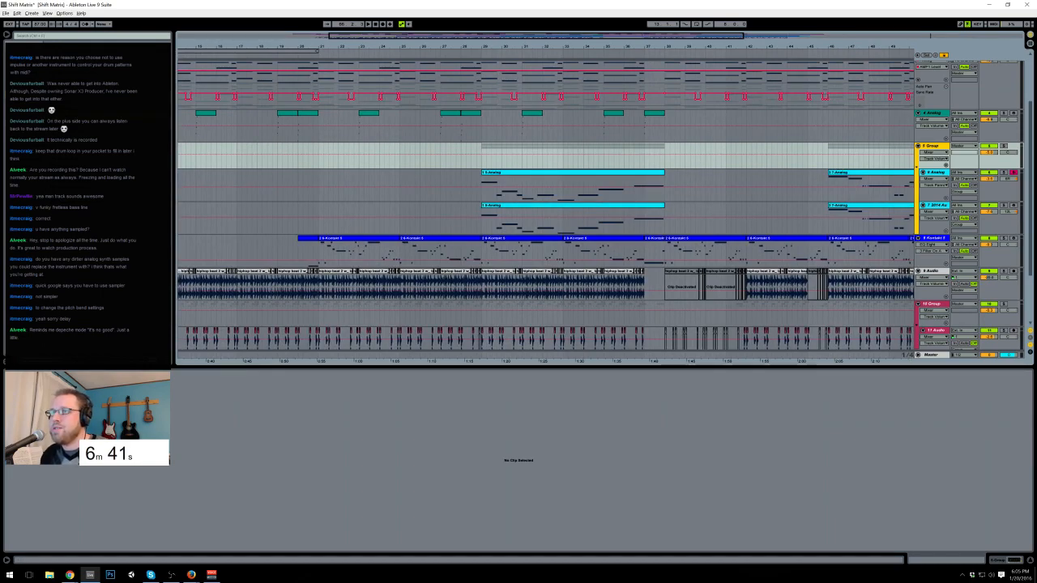
{"action": "left_click_drag", "start_coordinate": [604, 39], "coordinate": [603, 75]}
{"action": "left_click_drag", "start_coordinate": [388, 140], "coordinate": [428, 136]}
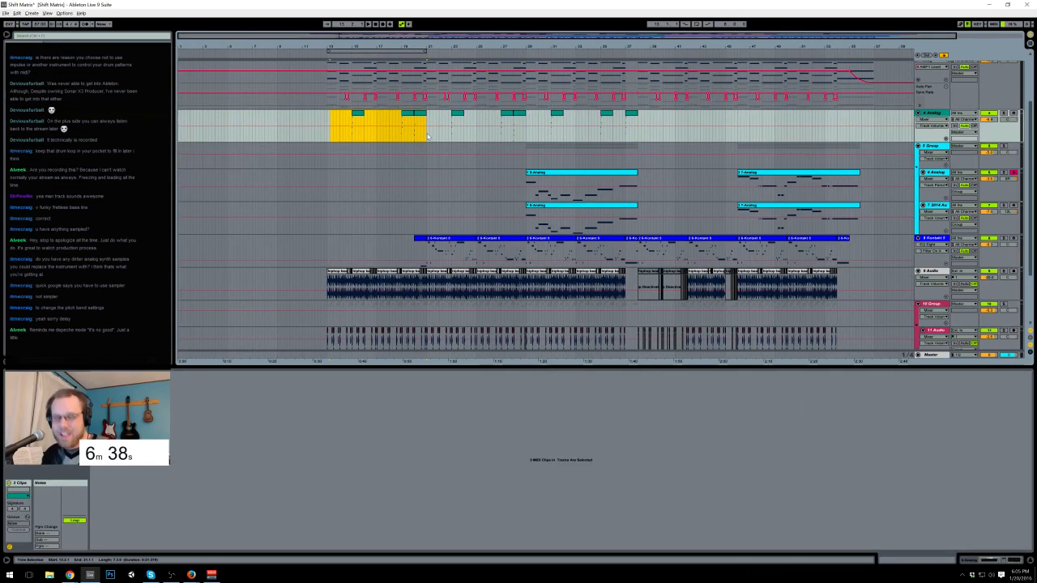
{"action": "left_click", "coordinate": [639, 141]}
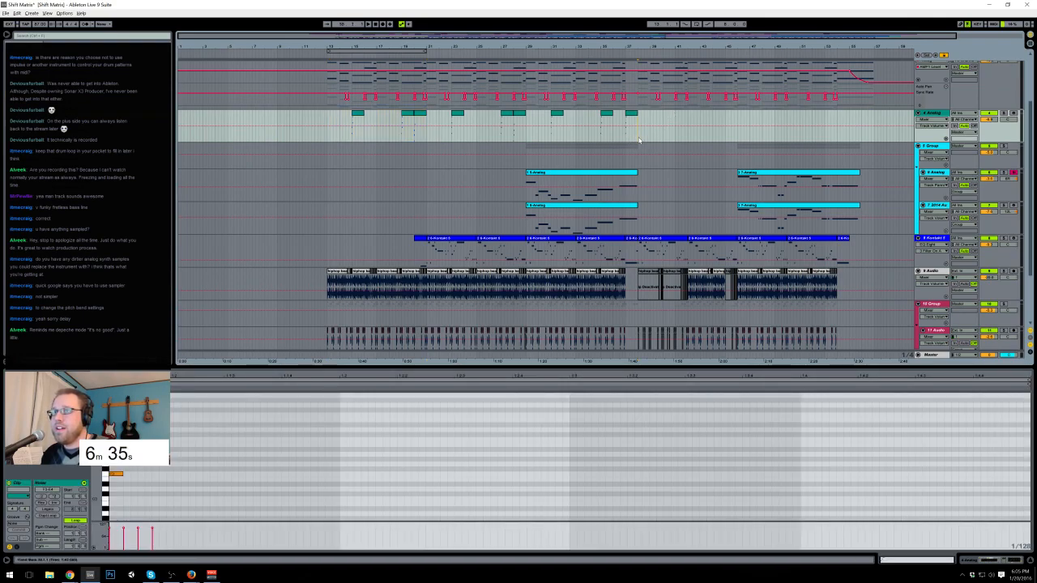
{"action": "key", "text": "ctrl+v"}
{"action": "key", "text": "ctrl+d"}
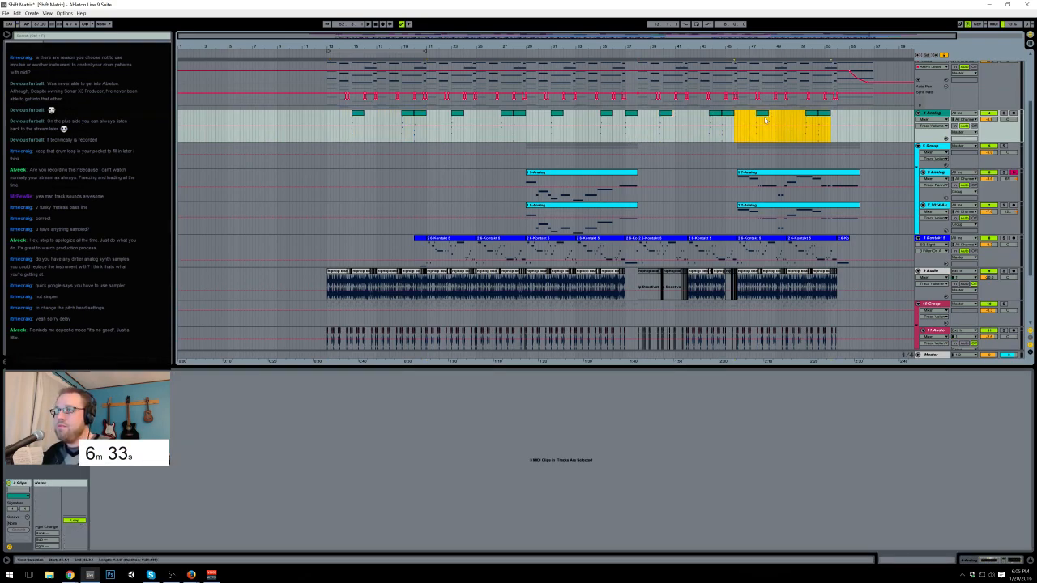
Step: Copy a single 4 Analog clip from the duplicated section to bar 54
{"action": "left_click", "coordinate": [762, 113]}
{"action": "left_click", "coordinate": [829, 134]}
{"action": "key", "text": "ctrl+v"}
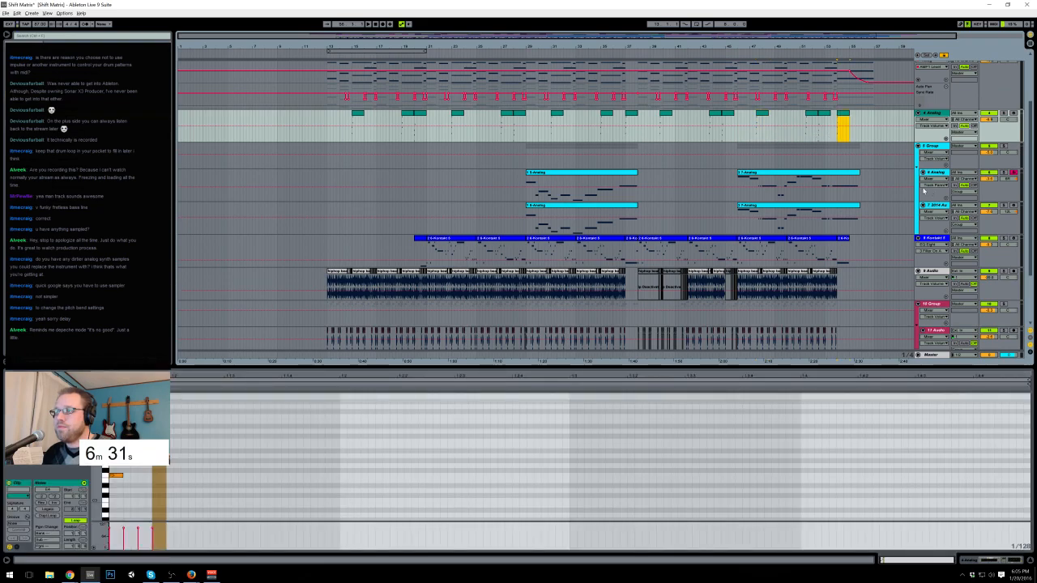
Step: Copy the bar 50 clip on the 2 Absynth track to bar 54
{"action": "scroll", "coordinate": [828, 137], "scroll_direction": "up", "scroll_amount": 3}
{"action": "left_click", "coordinate": [792, 105]}
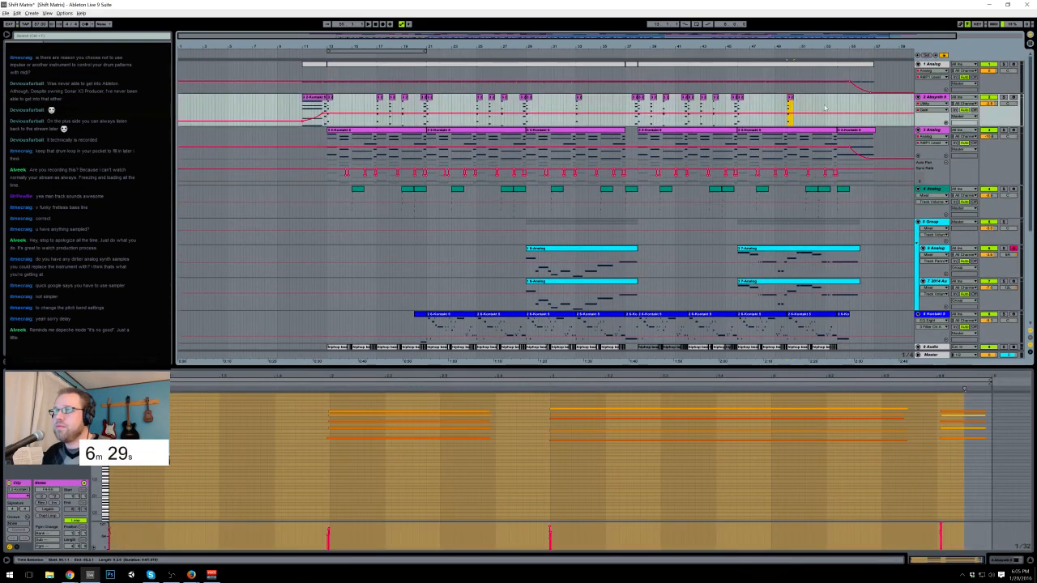
{"action": "left_click", "coordinate": [837, 106]}
{"action": "key", "text": "ctrl+v"}
Step: Copy the 2 Absynth clips from bars 42 to 46 and paste them at bar 50
{"action": "left_click", "coordinate": [695, 108]}
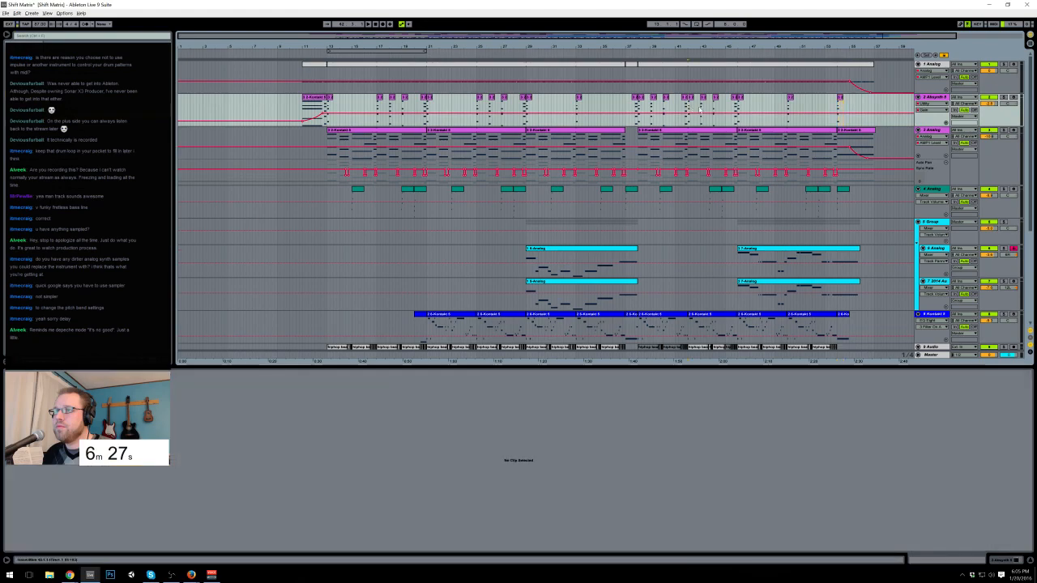
{"action": "left_click_drag", "start_coordinate": [738, 109], "coordinate": [738, 108]}
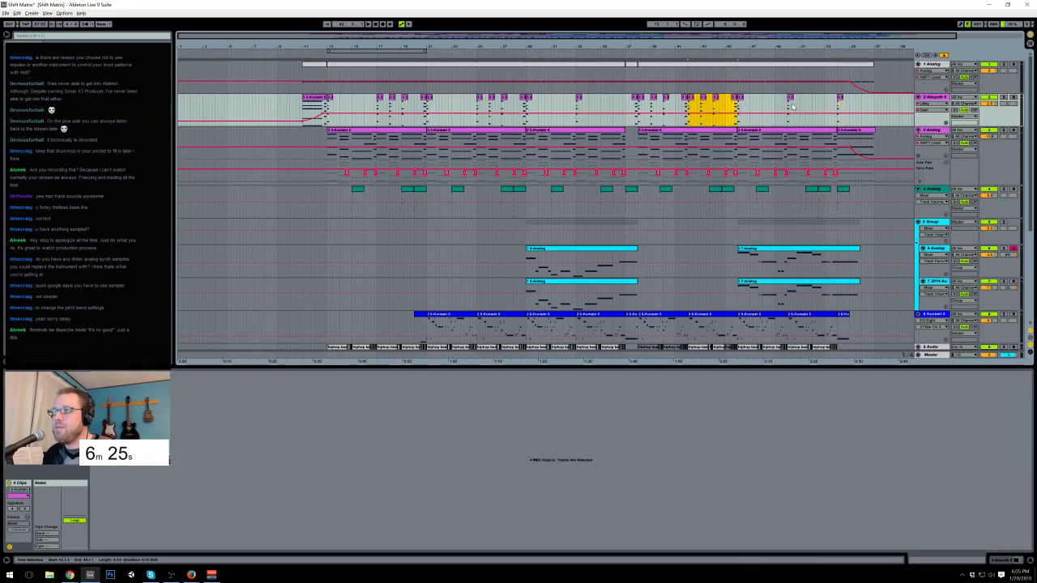
{"action": "key", "text": "ctrl+c"}
{"action": "left_click", "coordinate": [787, 106]}
{"action": "key", "text": "ctrl+v"}
Step: Review the lower tracks of the arrangement and play the song from shortly before the drums enter at bar 13
{"action": "left_click_drag", "start_coordinate": [717, 38], "coordinate": [750, 38]}
{"action": "scroll", "coordinate": [777, 170], "scroll_direction": "down", "scroll_amount": 5}
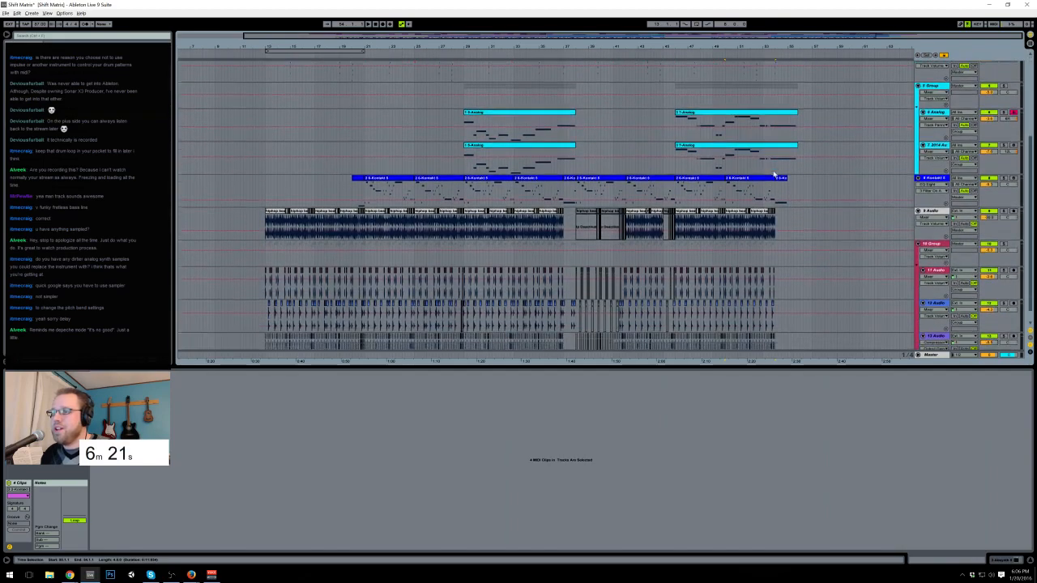
{"action": "scroll", "coordinate": [774, 173], "scroll_direction": "down", "scroll_amount": 1}
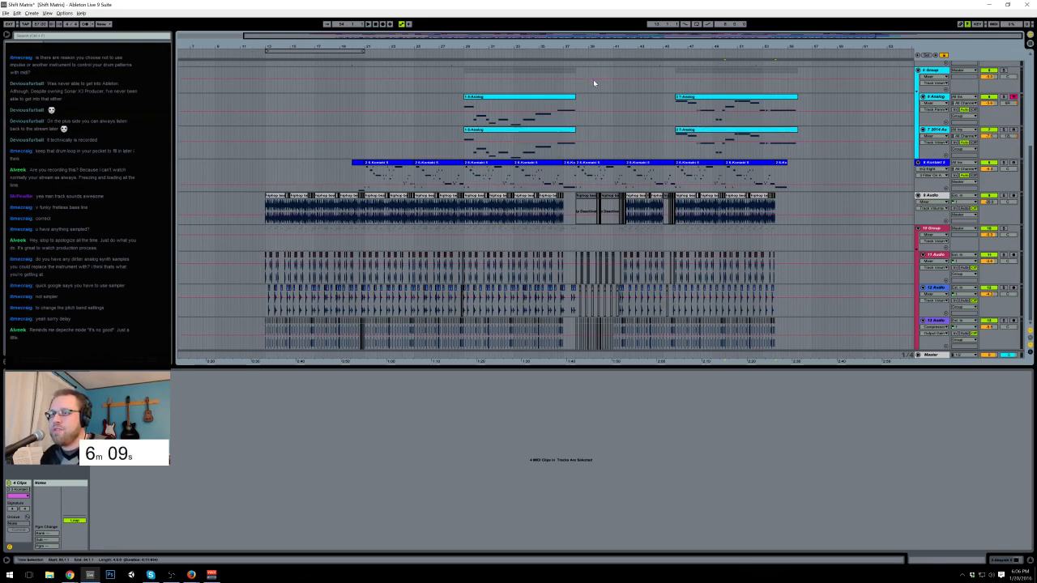
{"action": "left_click", "coordinate": [249, 55]}
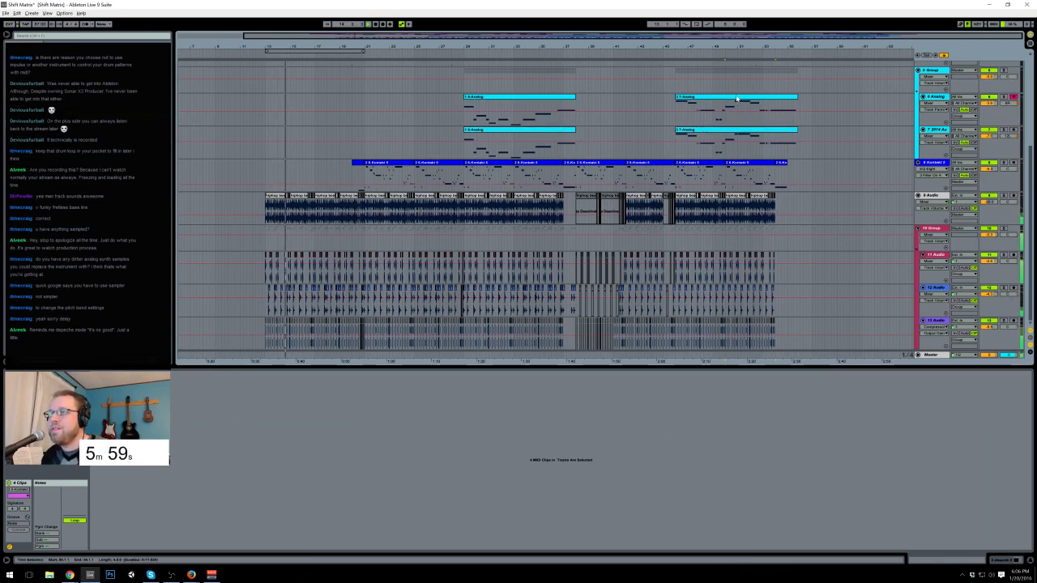
Step: Insert an empty one-bar MIDI clip at bar 45 on 6 Analog and show the bar 46 clip's envelopes
{"action": "left_click", "coordinate": [685, 100]}
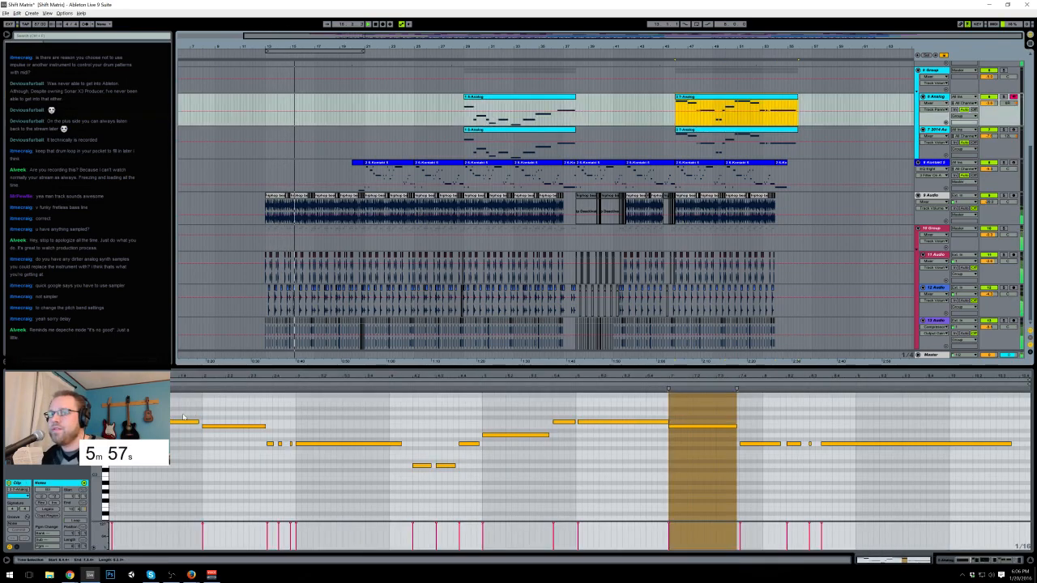
{"action": "left_click_drag", "start_coordinate": [666, 116], "coordinate": [675, 125]}
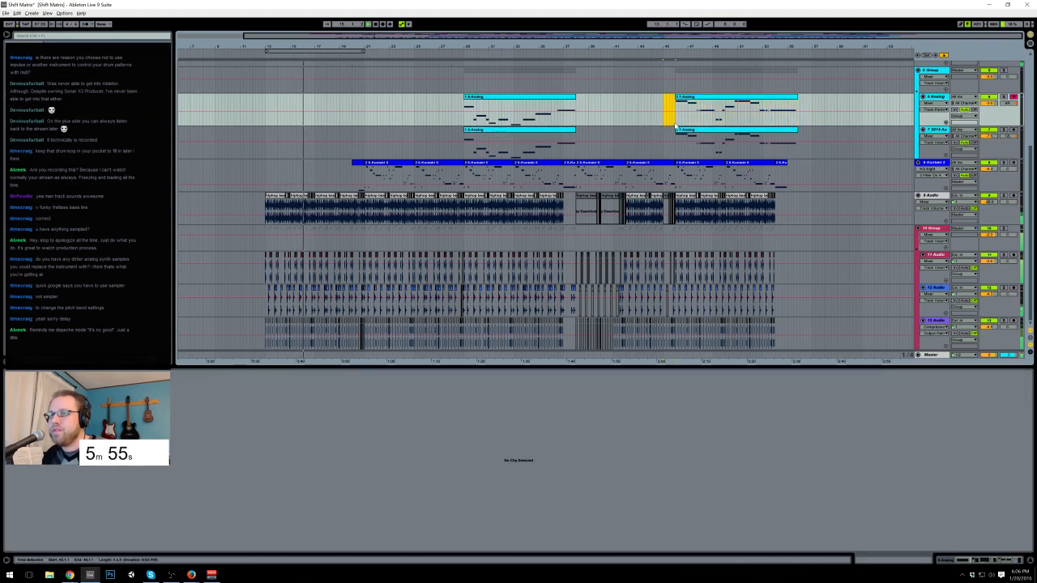
{"action": "left_click", "coordinate": [684, 98]}
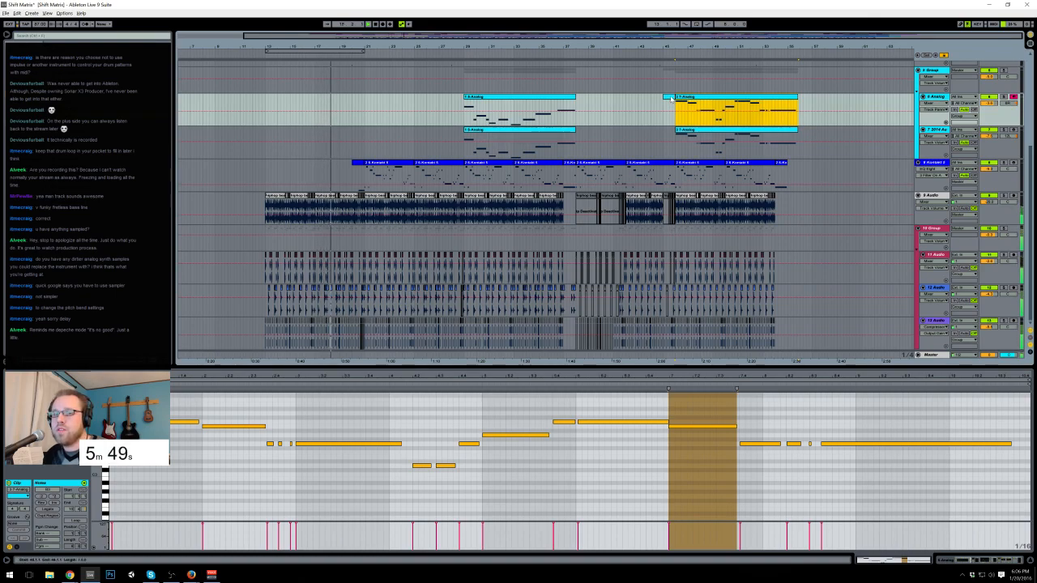
{"action": "left_click", "coordinate": [17, 548]}
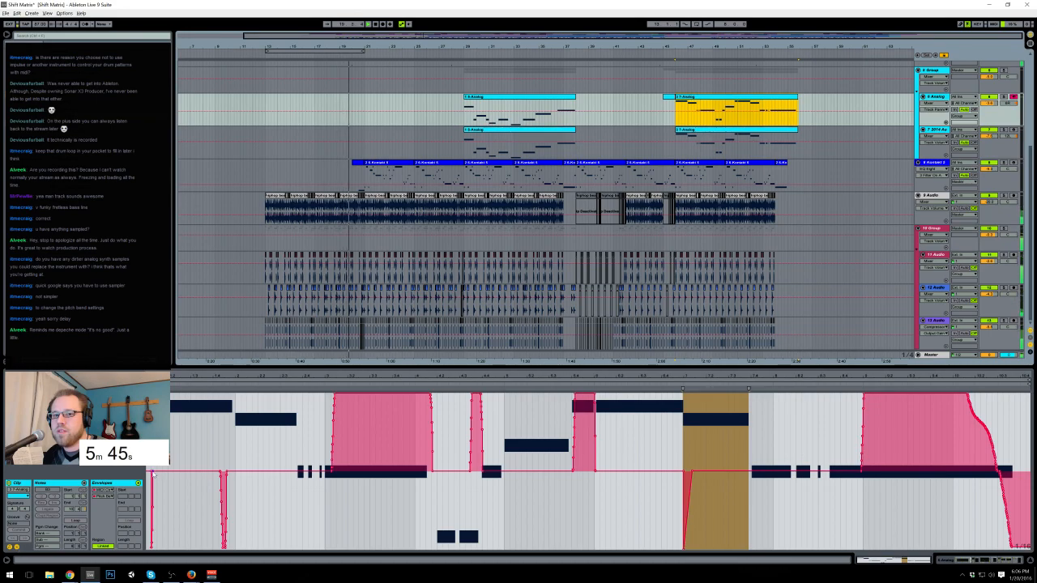
Step: Adjust the opening pitch-bend dip in the bar 46 clip on 6 Analog and compare it with the clip on the track below
{"action": "left_click", "coordinate": [151, 473]}
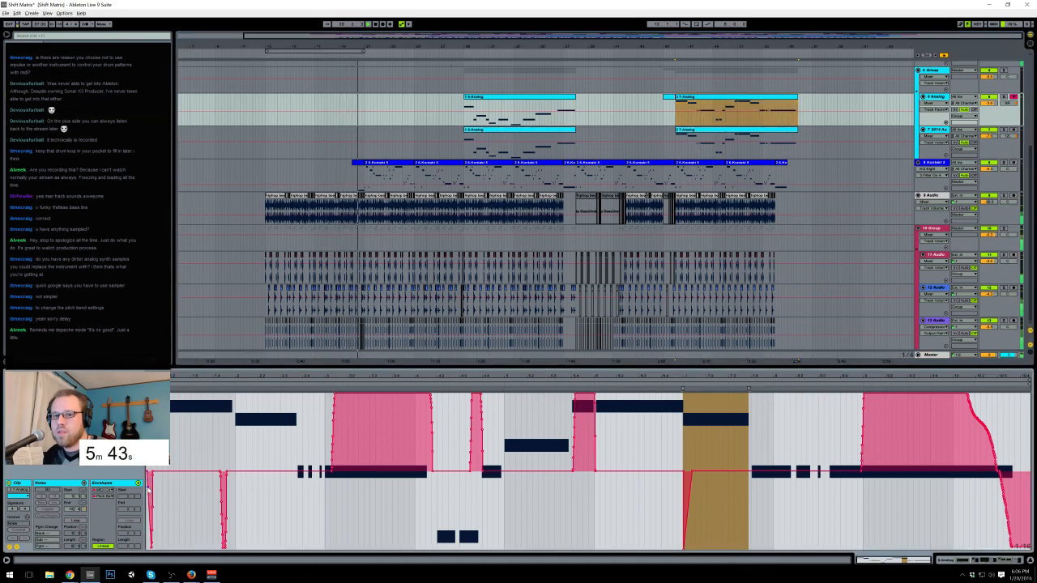
{"action": "left_click", "coordinate": [683, 101]}
{"action": "left_click", "coordinate": [690, 131]}
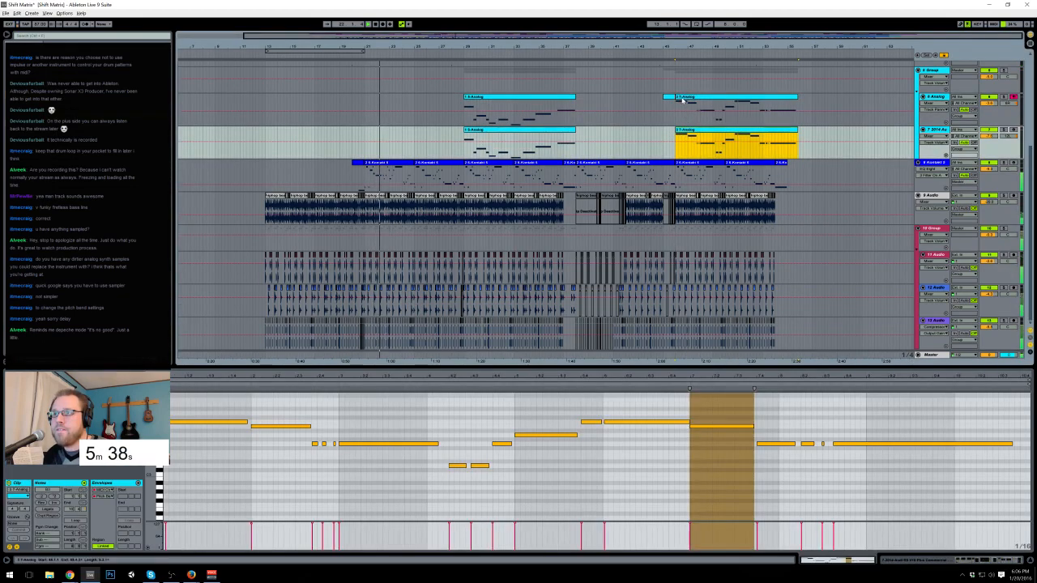
{"action": "left_click", "coordinate": [675, 98]}
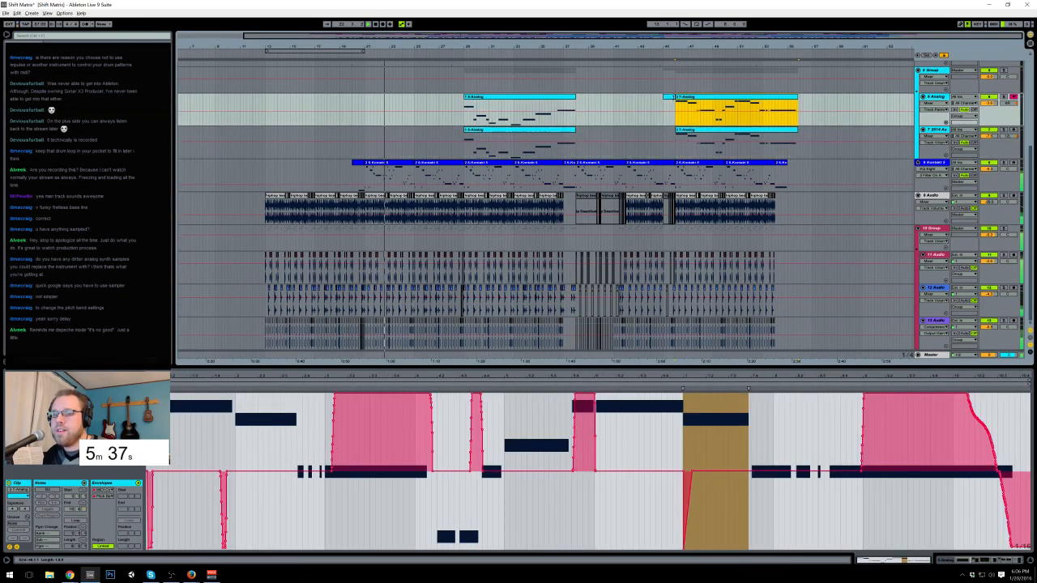
{"action": "left_click", "coordinate": [673, 100]}
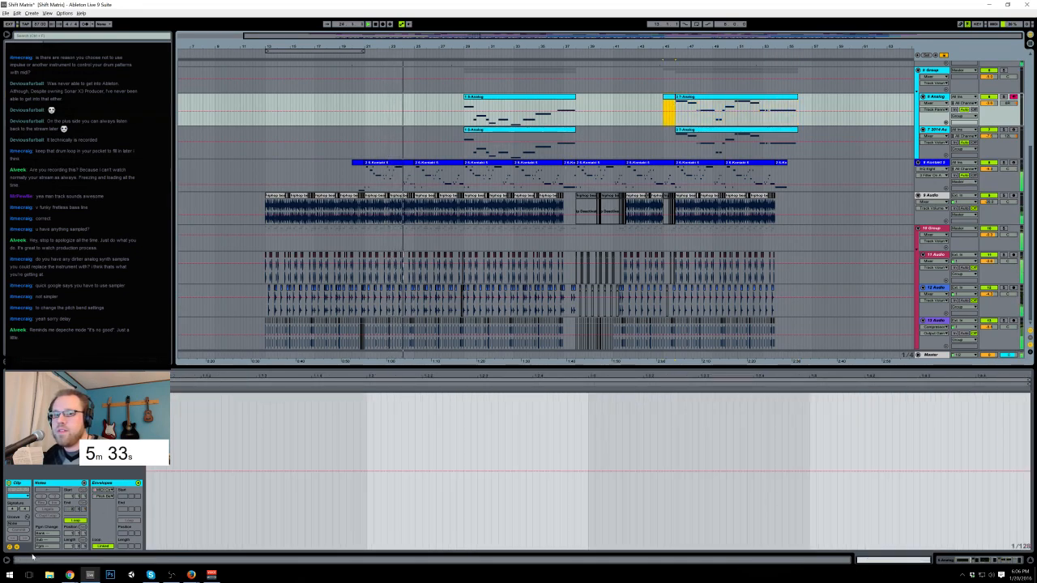
Step: Copy the opening note of the bar 46 clip into the empty bar 45 clip on 6 Analog and transpose it down three semitones
{"action": "left_click", "coordinate": [16, 548]}
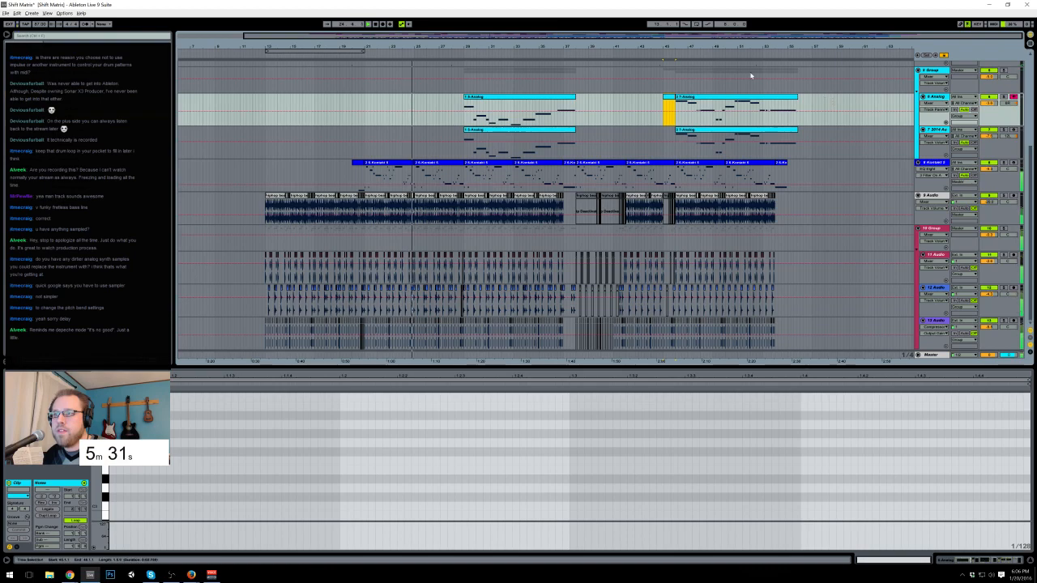
{"action": "double_click", "coordinate": [729, 101]}
{"action": "left_click", "coordinate": [228, 407]}
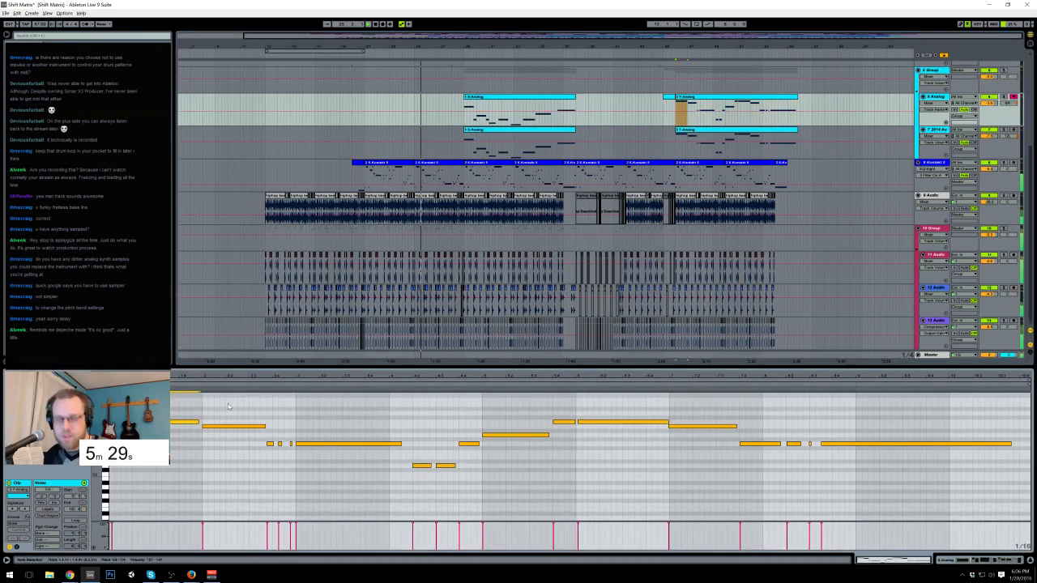
{"action": "left_click", "coordinate": [666, 113]}
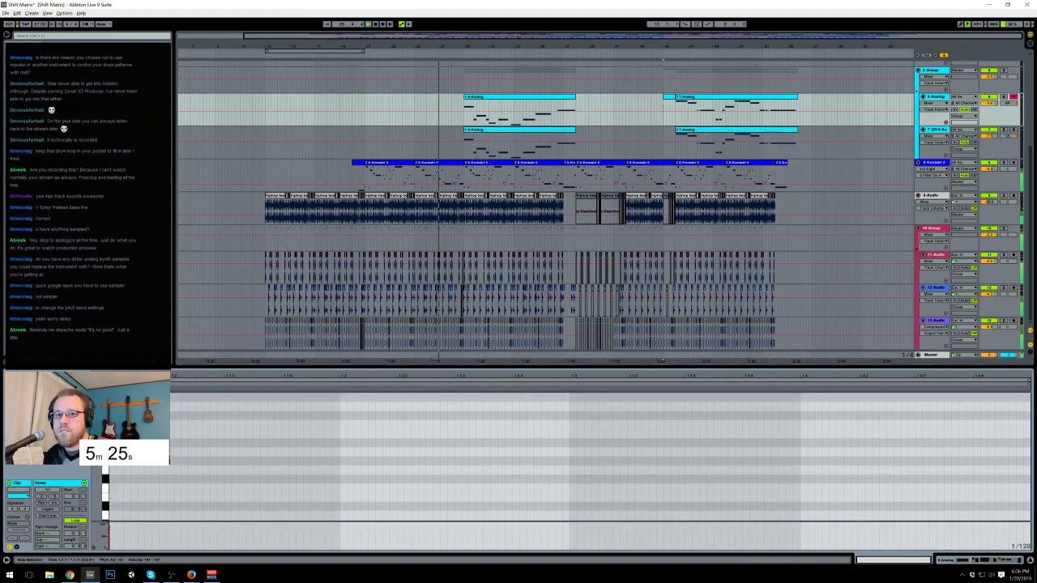
{"action": "key", "text": "ctrl+v"}
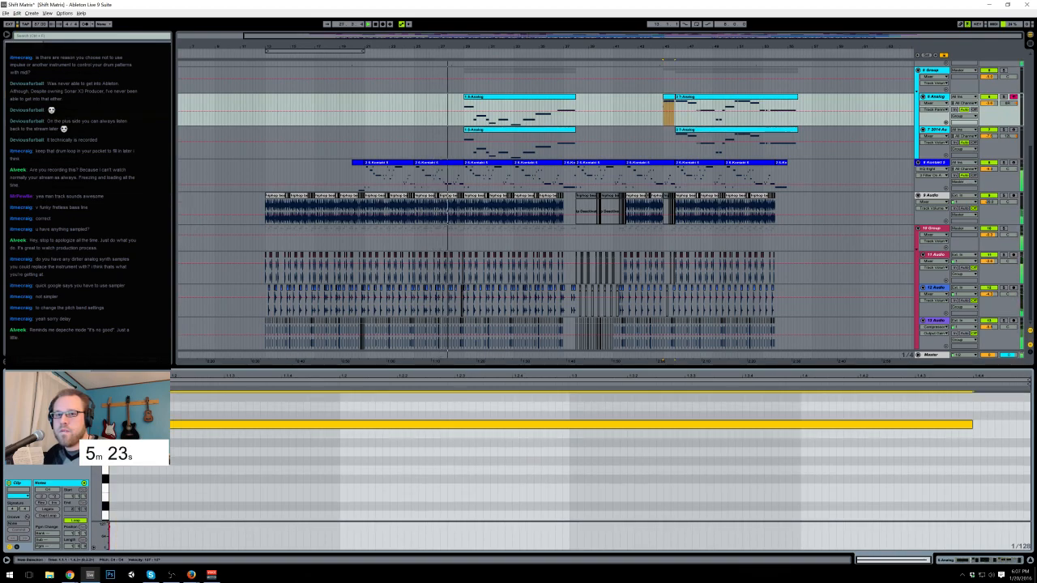
{"action": "key", "text": "Down"}
{"action": "key", "text": "Down"}
{"action": "key", "text": "Down"}
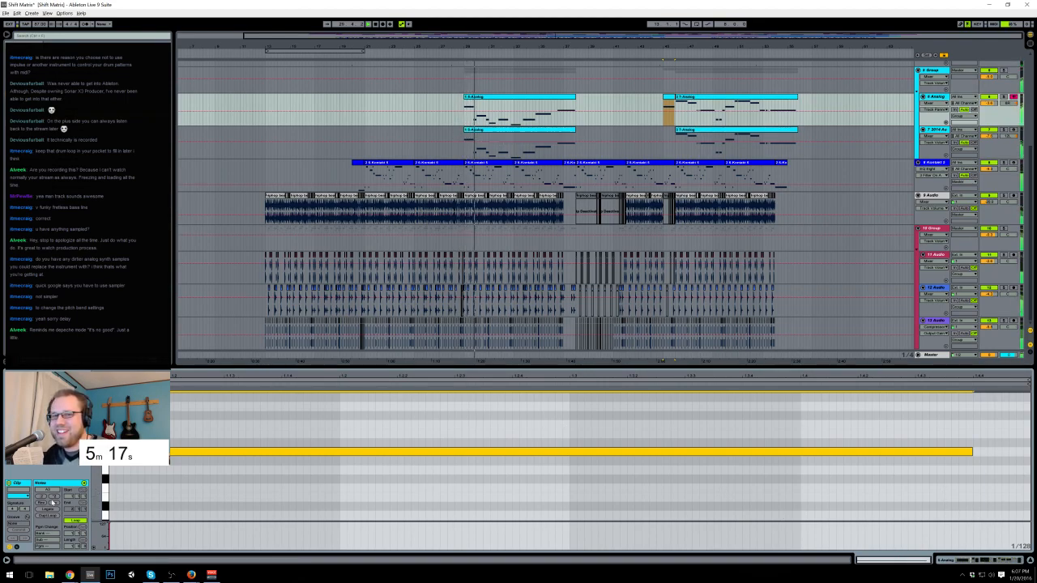
Step: Lower the velocity of the bar 45 note and copy its clip to the same bar on track 7, directly below 6 Analog
{"action": "left_click_drag", "start_coordinate": [111, 524], "coordinate": [110, 539]}
{"action": "key", "text": "shift+Tab"}
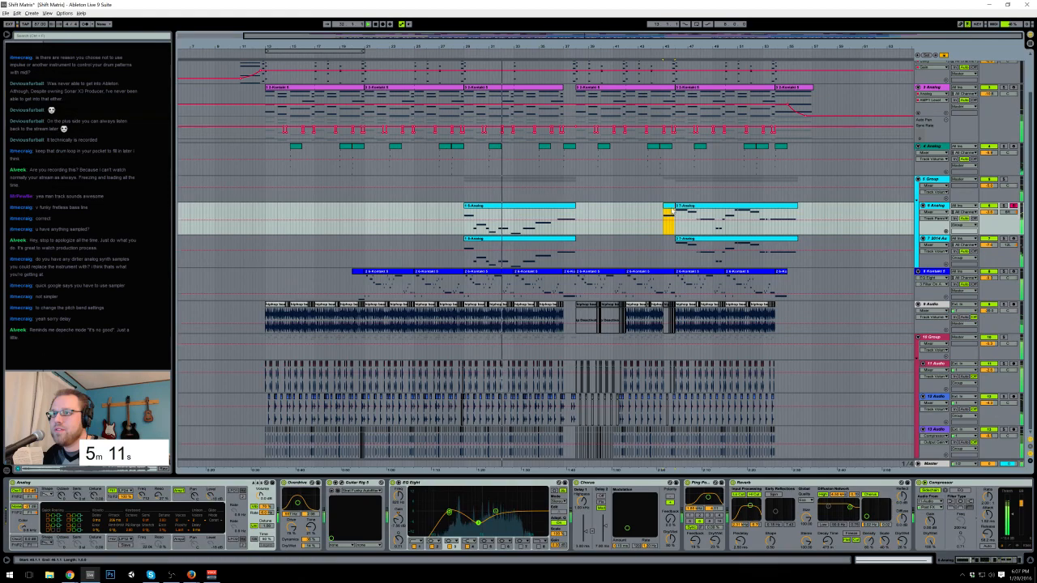
{"action": "key", "text": "Down"}
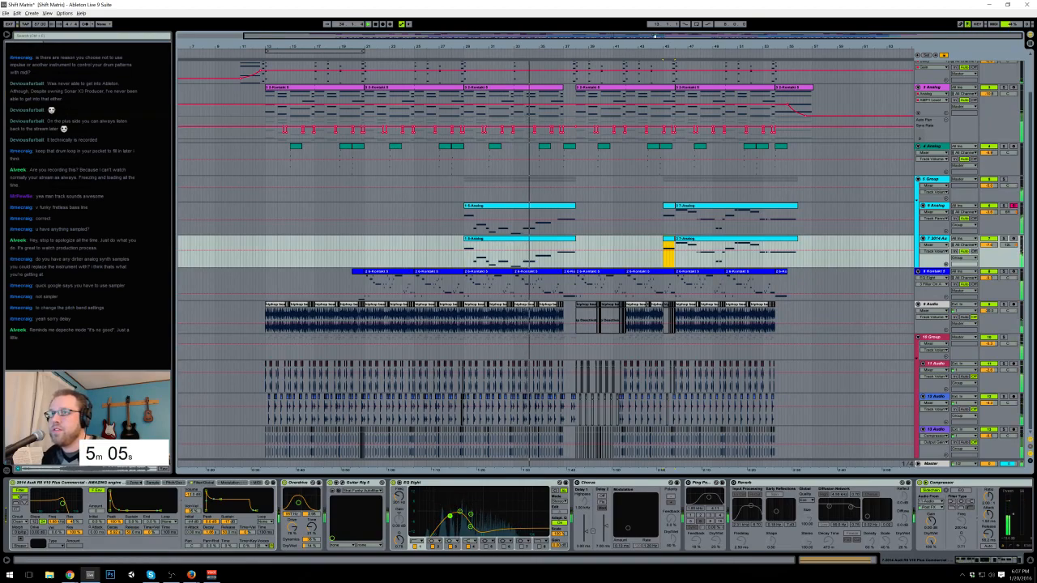
Step: Fold the 1 Analog, 2 Absynth, 3 Analog and 4 Analog tracks and collapse the 5 Group
{"action": "left_click", "coordinate": [918, 148]}
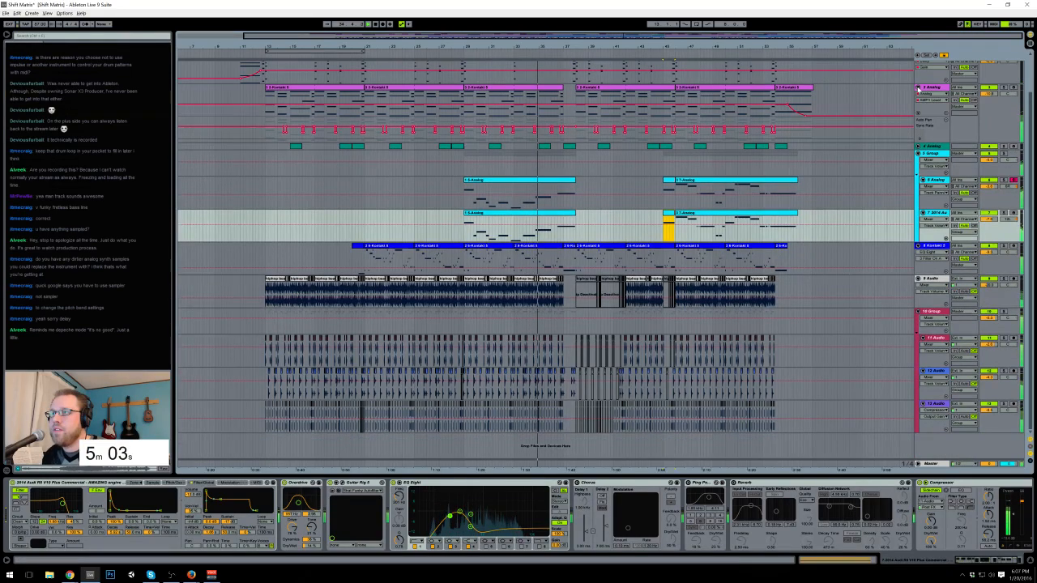
{"action": "left_click", "coordinate": [918, 96]}
{"action": "left_click", "coordinate": [918, 97]}
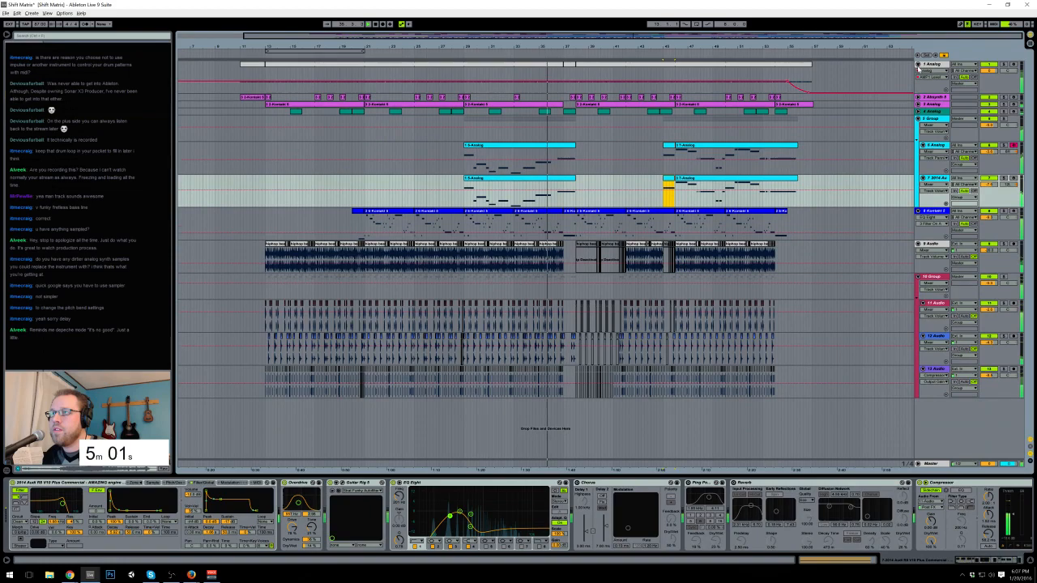
{"action": "left_click", "coordinate": [918, 64]}
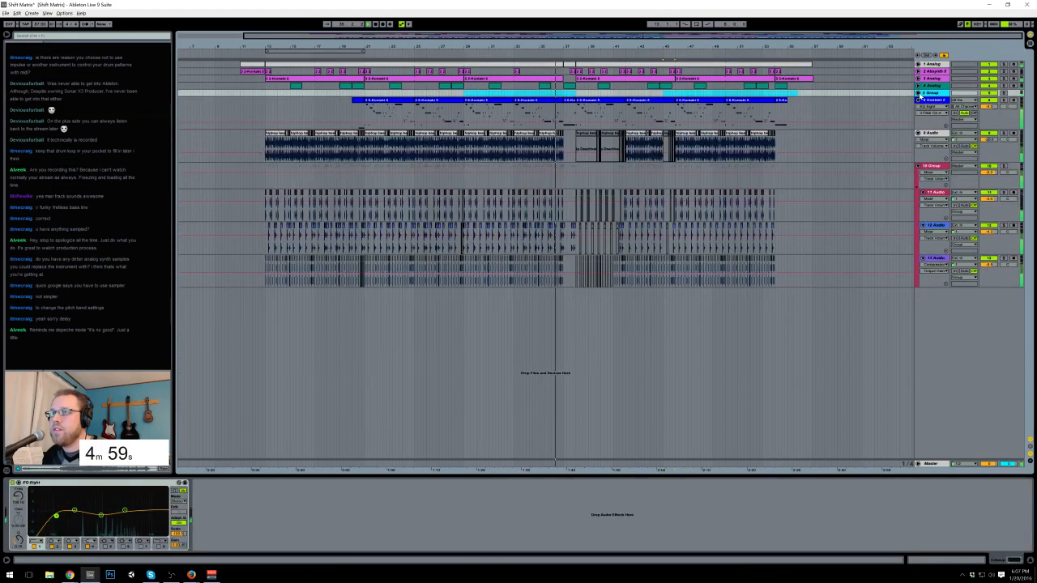
{"action": "left_click", "coordinate": [918, 94]}
Step: Reactivate the drum hits on 11 Audio at bars 38, 39, 40 and 41, plus the hit just before bar 40
{"action": "left_click_drag", "start_coordinate": [666, 35], "coordinate": [671, 96]}
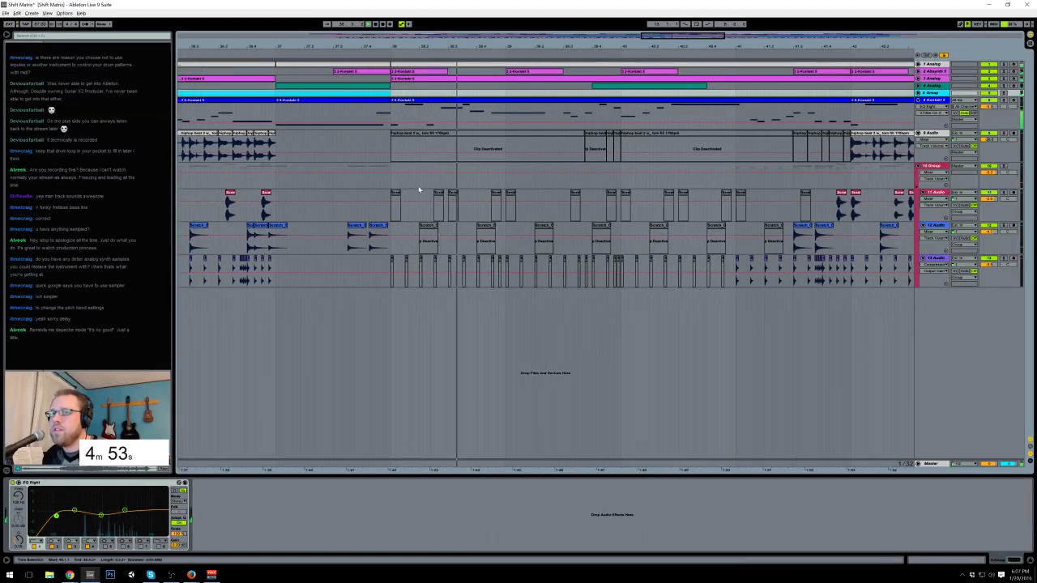
{"action": "left_click", "coordinate": [391, 200]}
{"action": "key", "text": "space"}
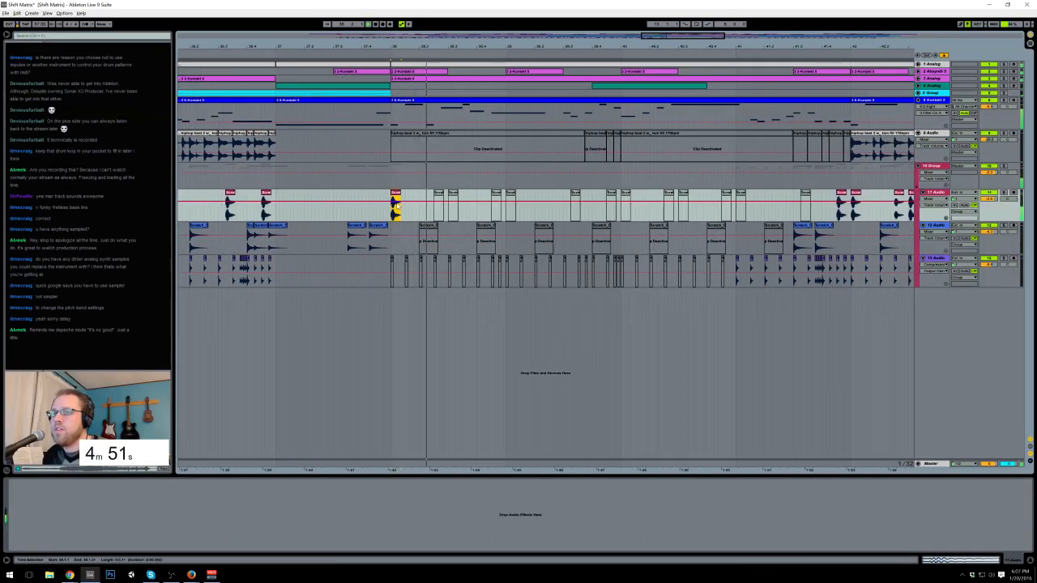
{"action": "left_click", "coordinate": [507, 194]}
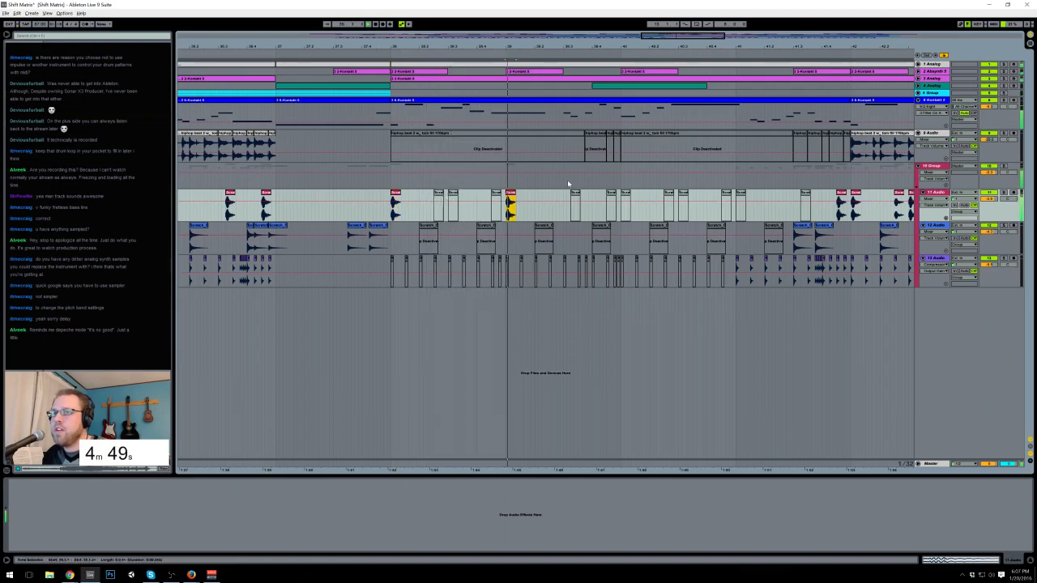
{"action": "left_click", "coordinate": [611, 196]}
{"action": "key", "text": "0"}
{"action": "left_click", "coordinate": [625, 195]}
{"action": "key", "text": "0"}
{"action": "left_click", "coordinate": [740, 202]}
{"action": "key", "text": "0"}
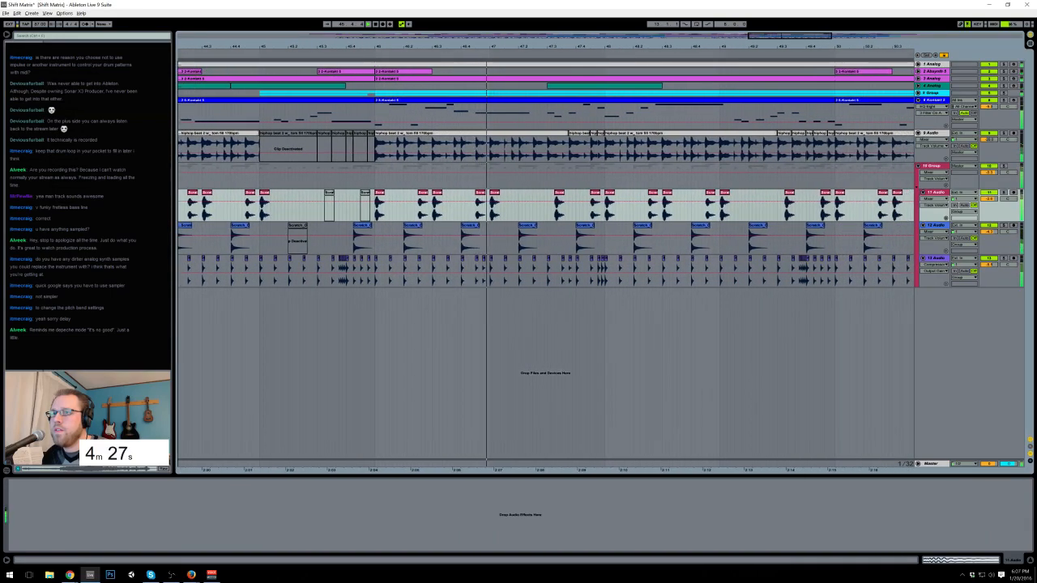
Step: Deactivate the last clips of bar 53 on 11 Audio and 12 Audio
{"action": "left_click", "coordinate": [417, 181]}
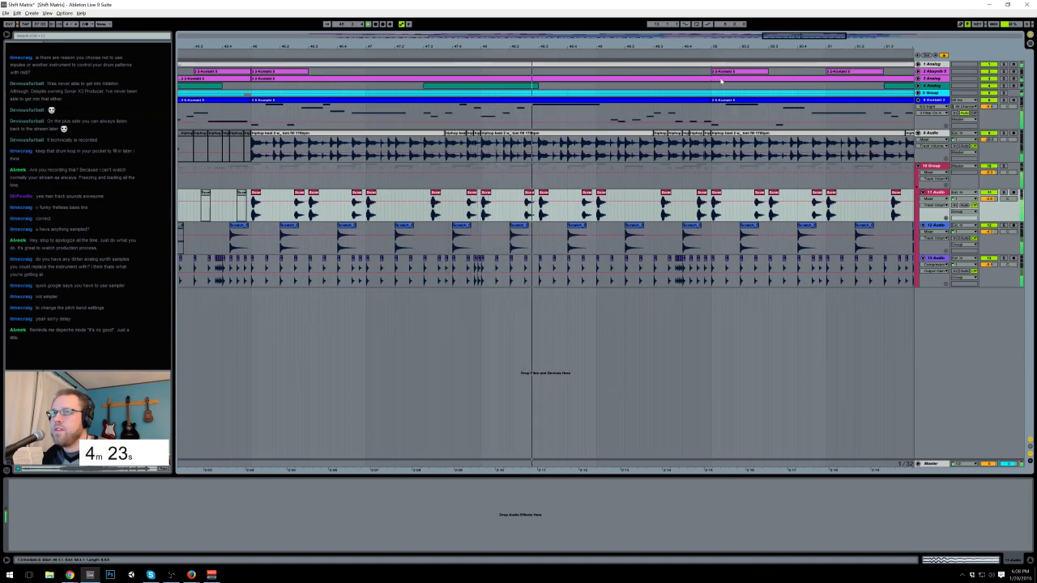
{"action": "left_click", "coordinate": [516, 87]}
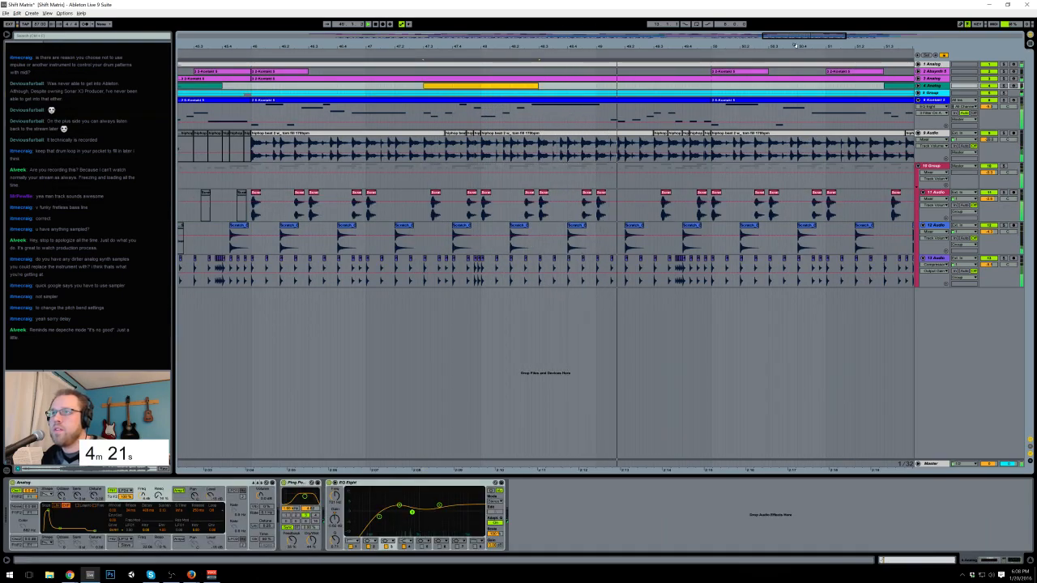
{"action": "left_click_drag", "start_coordinate": [789, 36], "coordinate": [865, 36]}
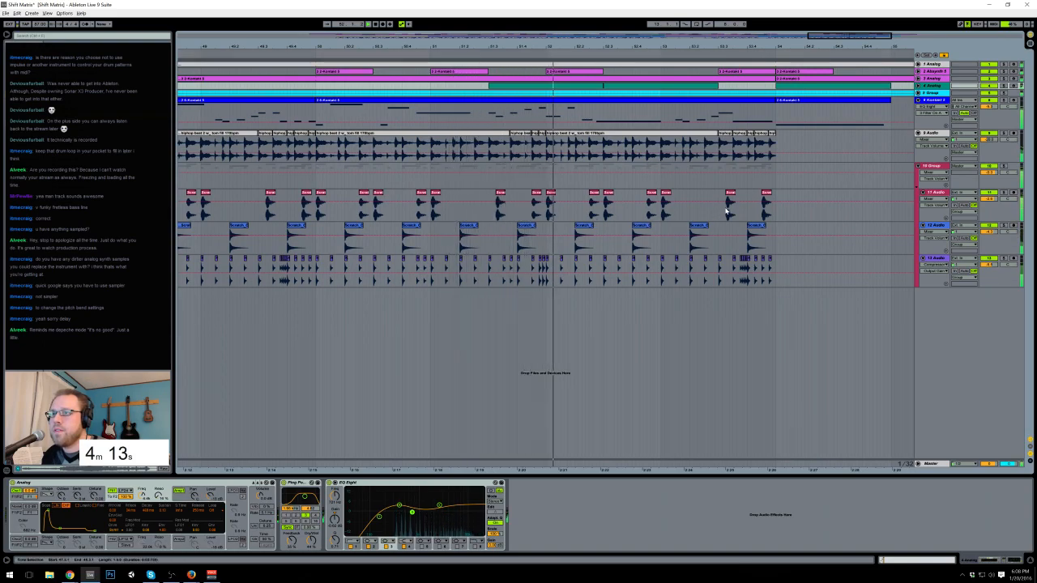
{"action": "left_click_drag", "start_coordinate": [726, 212], "coordinate": [775, 242]}
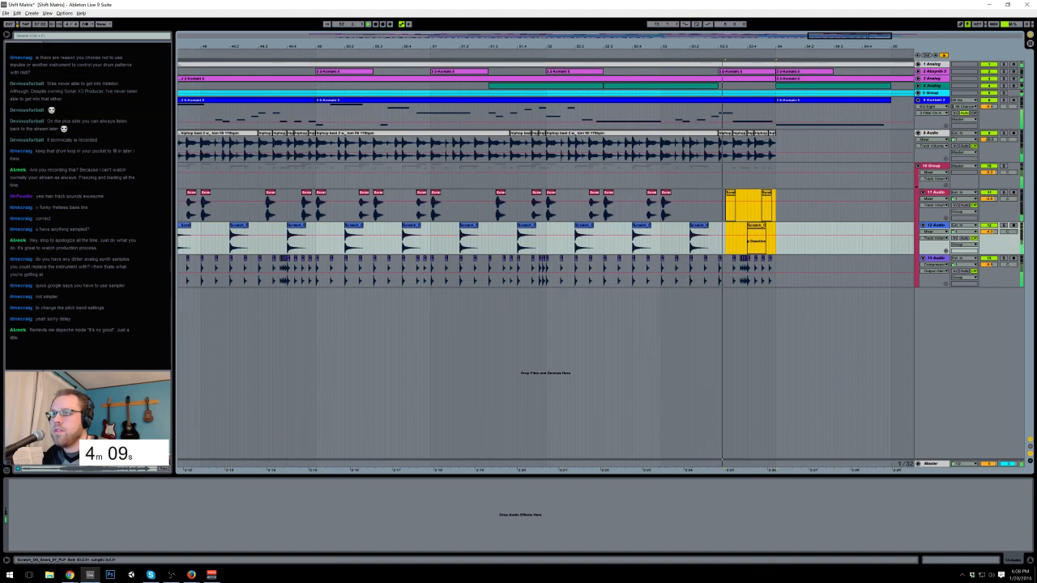
Step: Copy the last drum hit on 13 Audio to the start of bar 54 and check the ending
{"action": "left_click", "coordinate": [769, 261]}
{"action": "left_click_drag", "start_coordinate": [770, 261], "coordinate": [778, 261]}
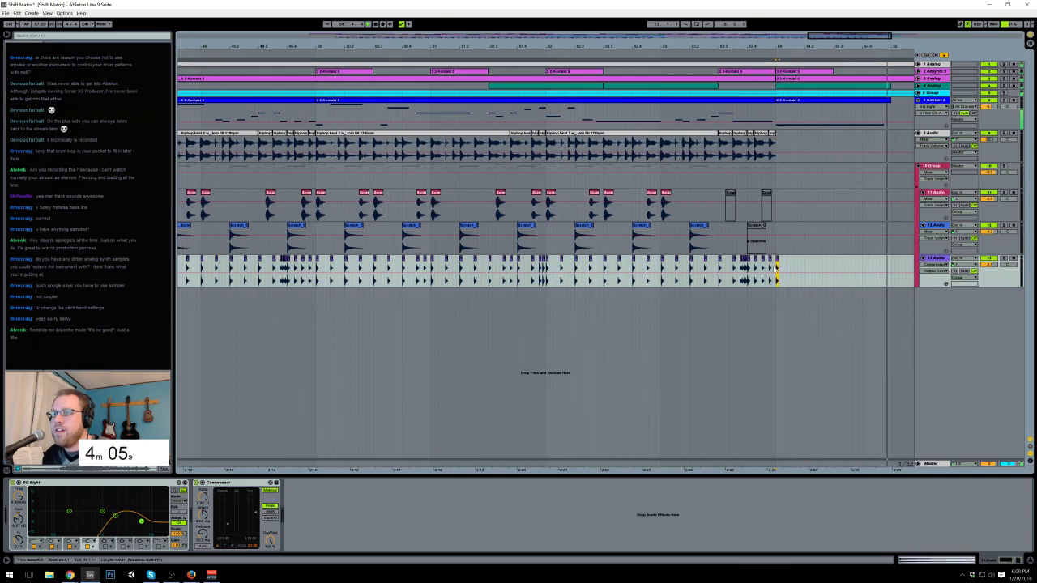
{"action": "left_click_drag", "start_coordinate": [834, 39], "coordinate": [874, 25]}
{"action": "left_click", "coordinate": [469, 185]}
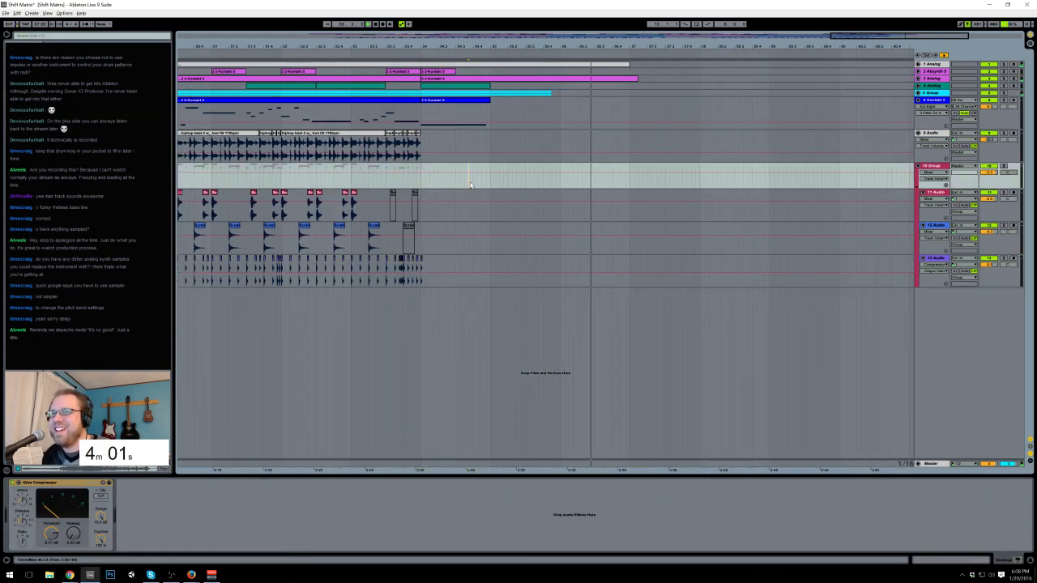
{"action": "left_click_drag", "start_coordinate": [874, 37], "coordinate": [874, 16]}
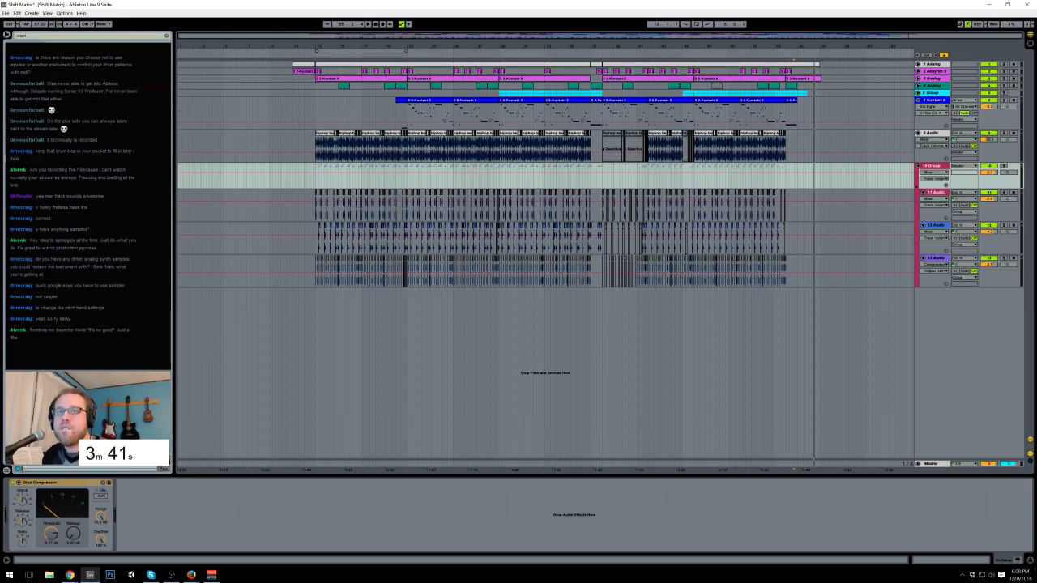
Step: Place the crash sample at bar 54 on a new audio track and add a low-cut EQ Eight to that track
{"action": "left_click_drag", "start_coordinate": [898, 171], "coordinate": [804, 294]}
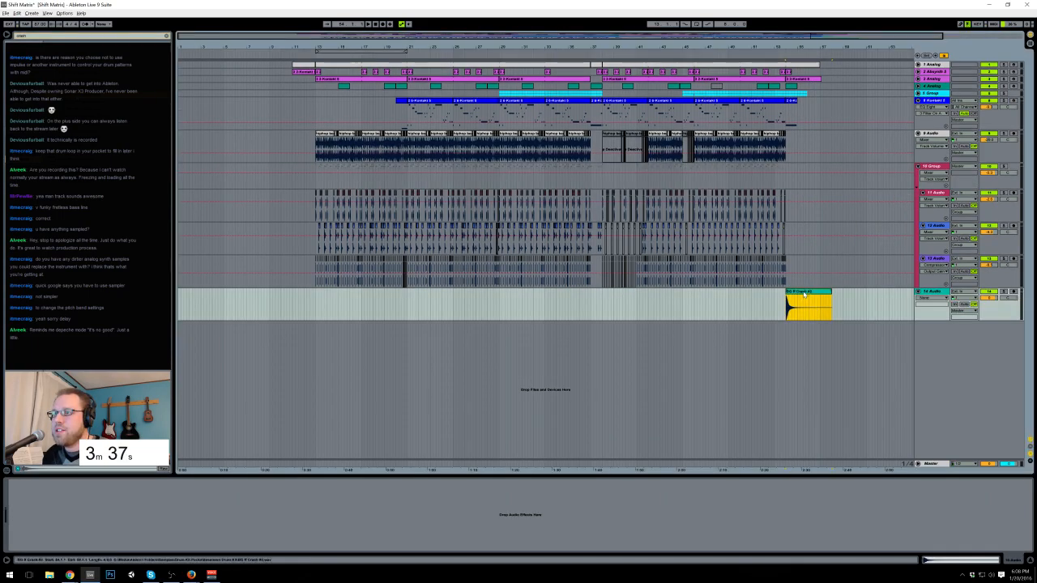
{"action": "left_click", "coordinate": [97, 174]}
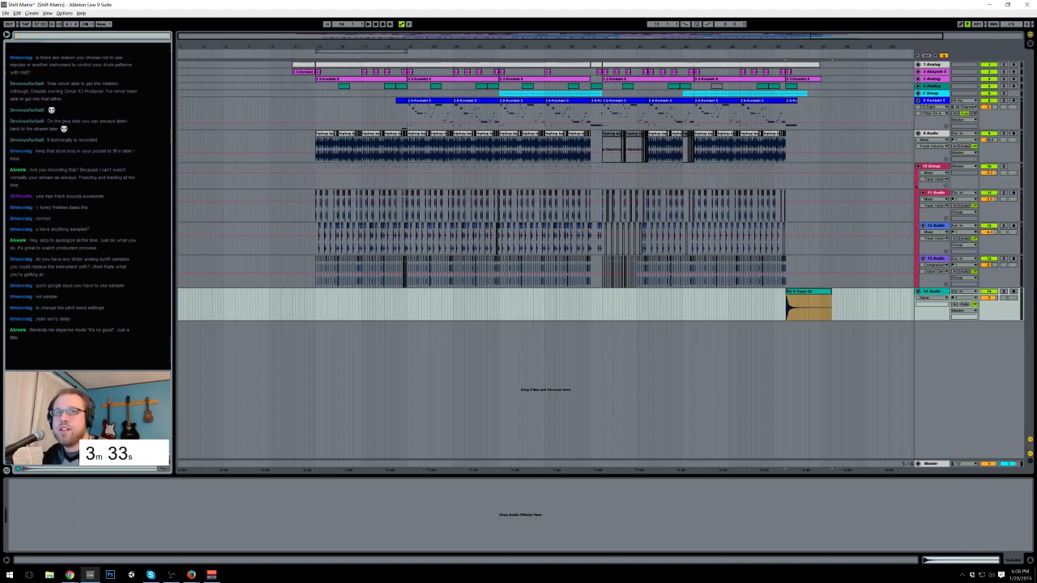
{"action": "left_click_drag", "start_coordinate": [90, 121], "coordinate": [113, 518]}
Step: Move 14 Audio into the drum group and pull down an upper band in its EQ Eight while playing the crash
{"action": "key", "text": "space"}
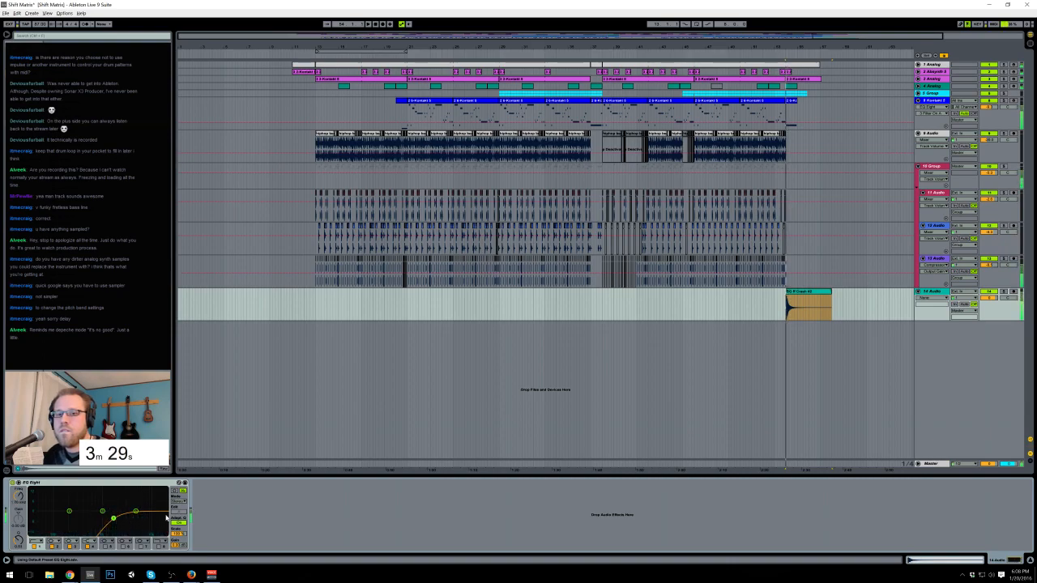
{"action": "left_click_drag", "start_coordinate": [988, 298], "coordinate": [945, 290]}
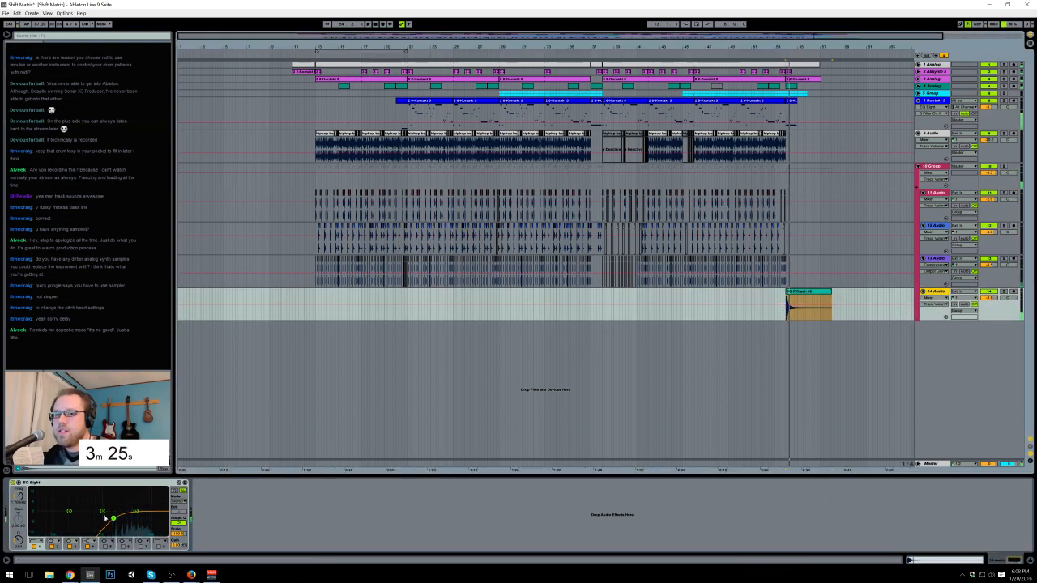
{"action": "left_click", "coordinate": [135, 512]}
{"action": "left_click_drag", "start_coordinate": [137, 524], "coordinate": [115, 520]}
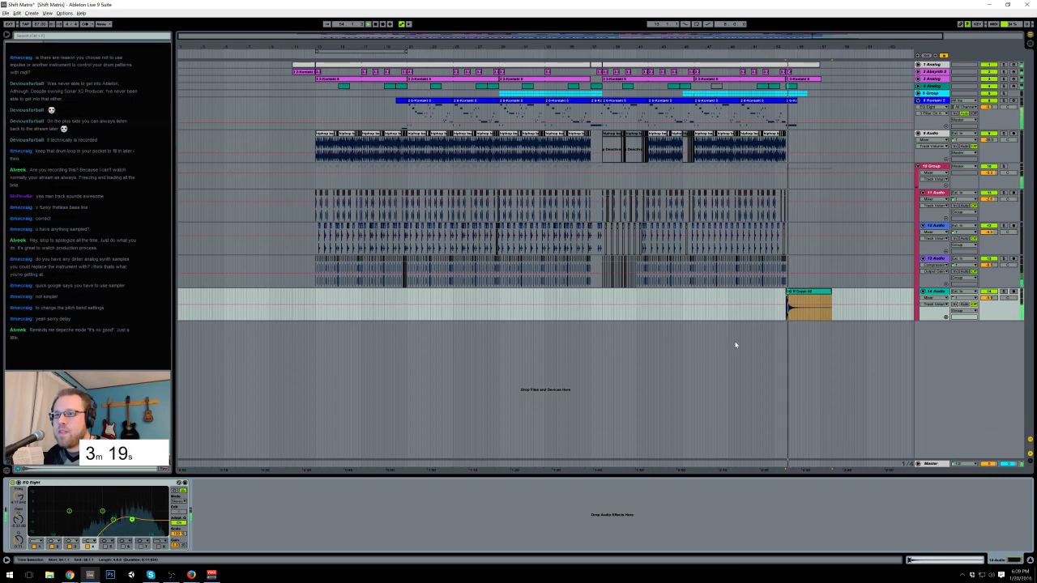
Step: Copy the crash clip to bar 13 and add a reversed duplicate of it at bar 17
{"action": "left_click_drag", "start_coordinate": [797, 302], "coordinate": [328, 303]}
{"action": "key", "text": "ctrl+d"}
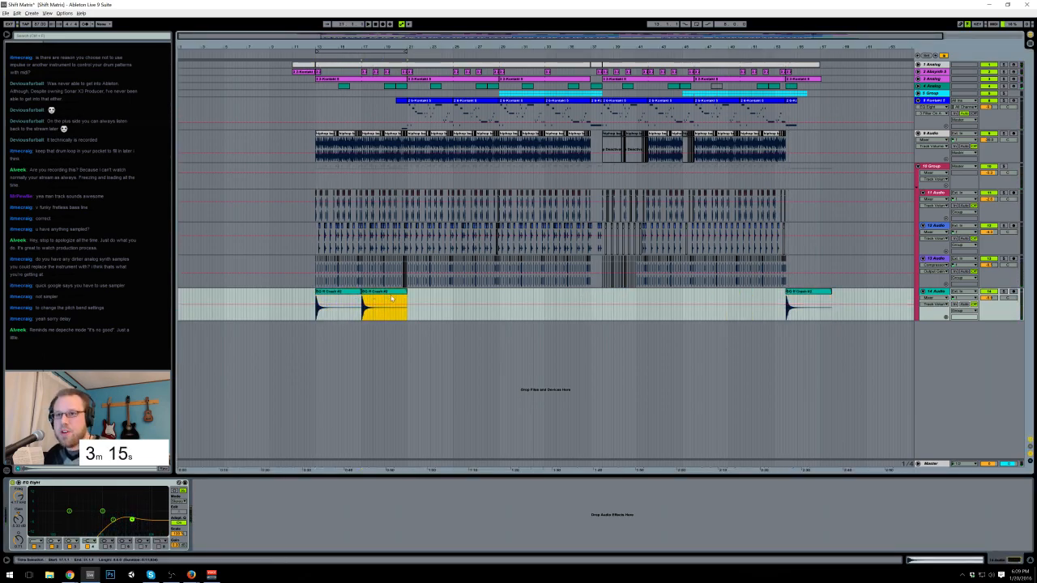
{"action": "key", "text": "shift+Tab"}
{"action": "left_click", "coordinate": [66, 503]}
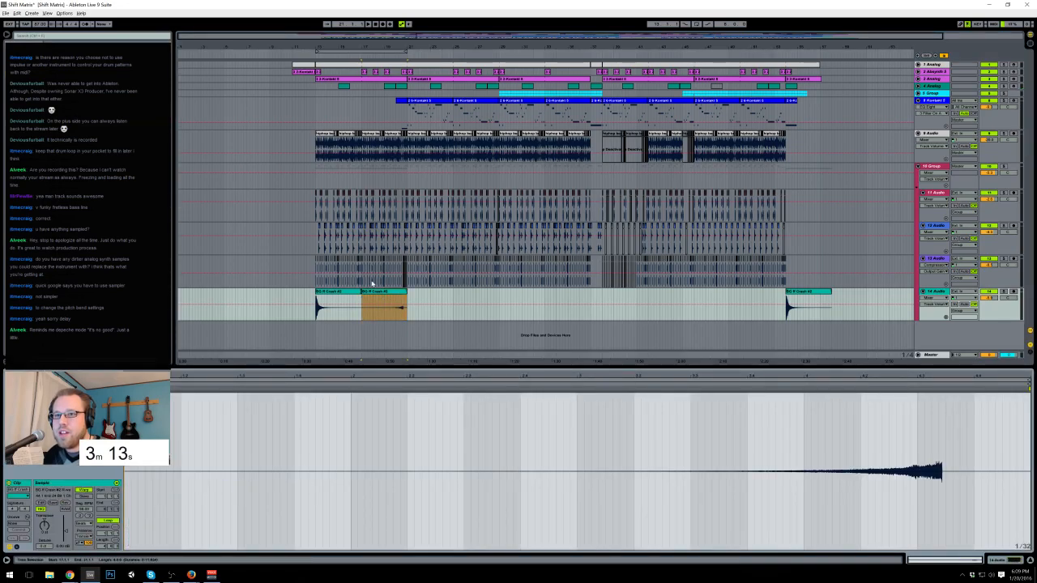
Step: Trim the reversed crash to its loud tail and place it on a new audio track, ending at bar 38
{"action": "left_click_drag", "start_coordinate": [363, 291], "coordinate": [652, 344]}
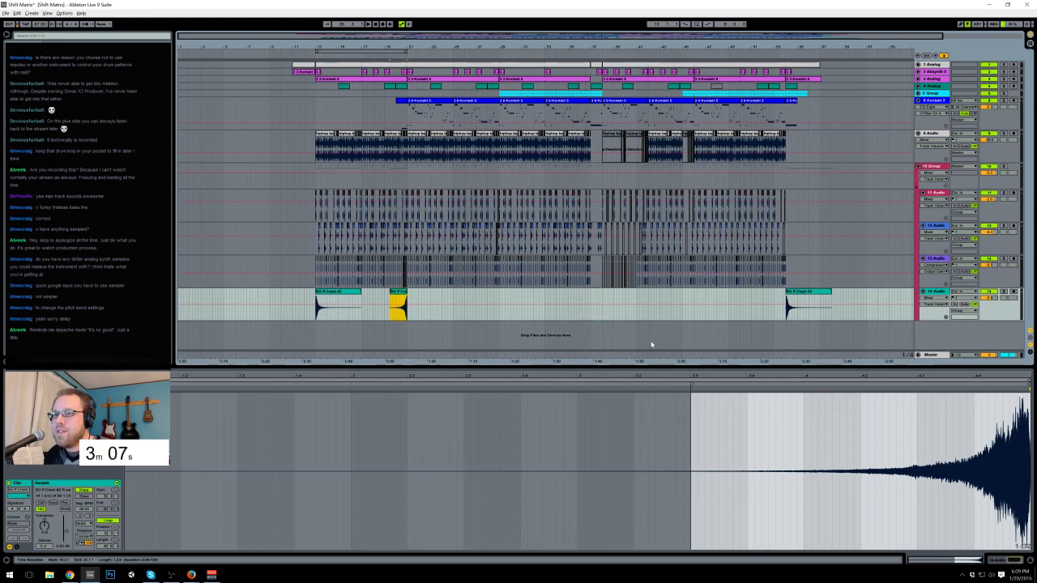
{"action": "key", "text": "ctrl+t"}
{"action": "left_click_drag", "start_coordinate": [399, 289], "coordinate": [604, 341]}
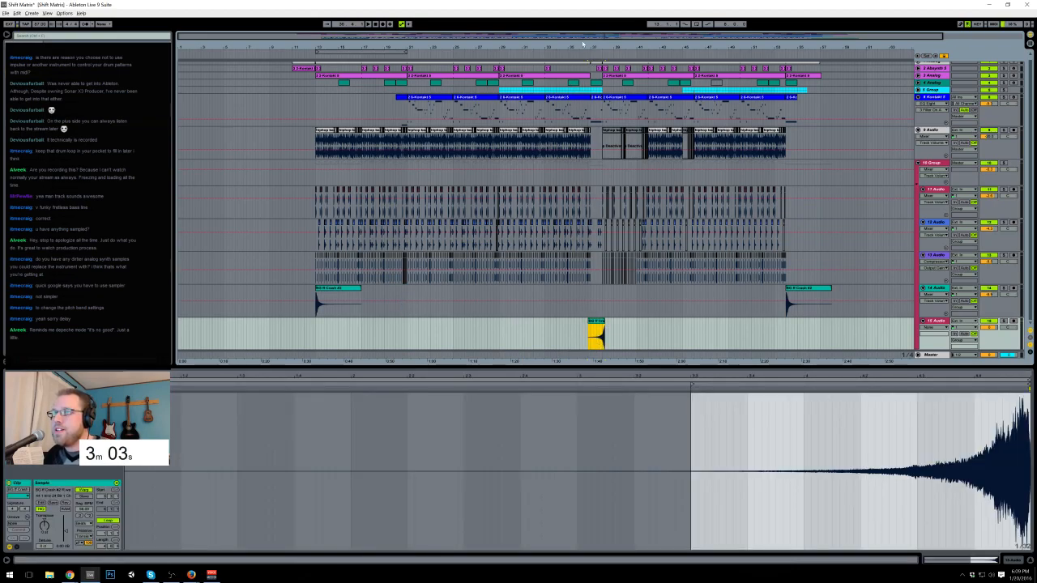
{"action": "left_click_drag", "start_coordinate": [598, 46], "coordinate": [601, 215]}
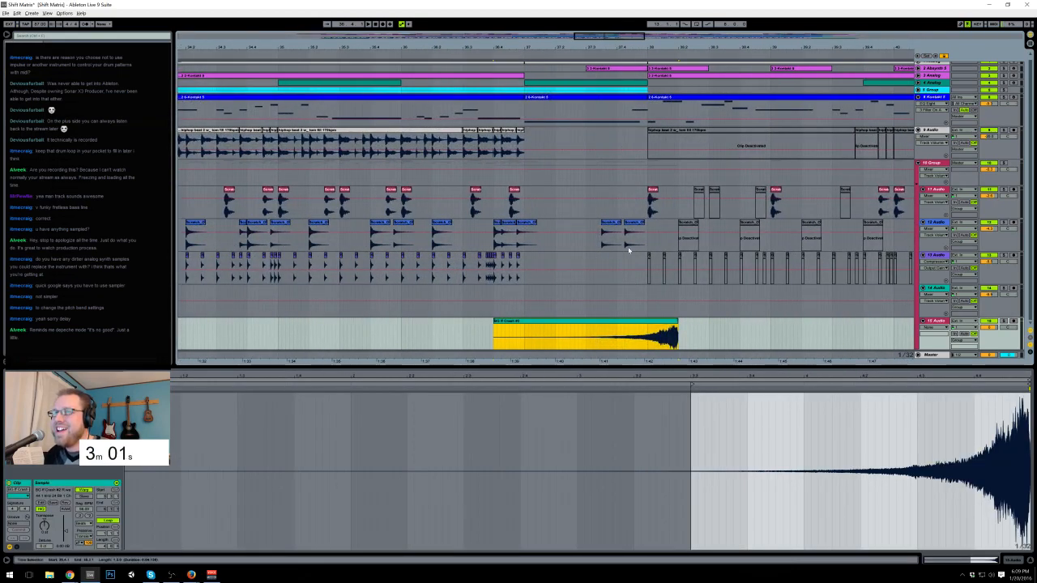
{"action": "mouse_move", "coordinate": [664, 322]}
{"action": "left_mouse_down"}
{"action": "mouse_move", "coordinate": [634, 323]}
{"action": "mouse_move", "coordinate": [644, 325]}
{"action": "left_mouse_up"}
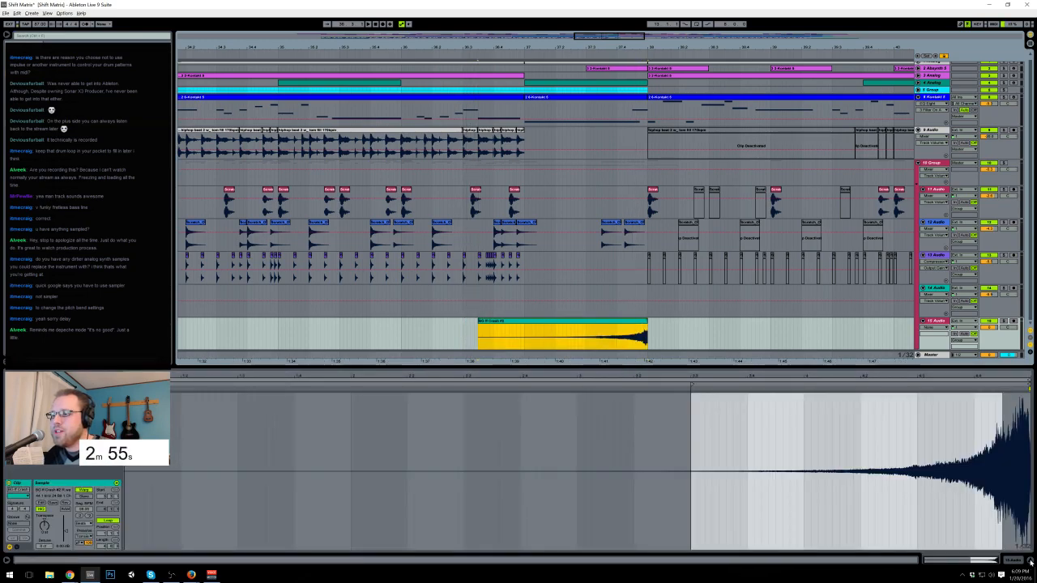
Step: Add a high-pass Auto Filter and a Ping Pong Delay to 15 Audio and play the reversed crash transition
{"action": "left_click", "coordinate": [1016, 560]}
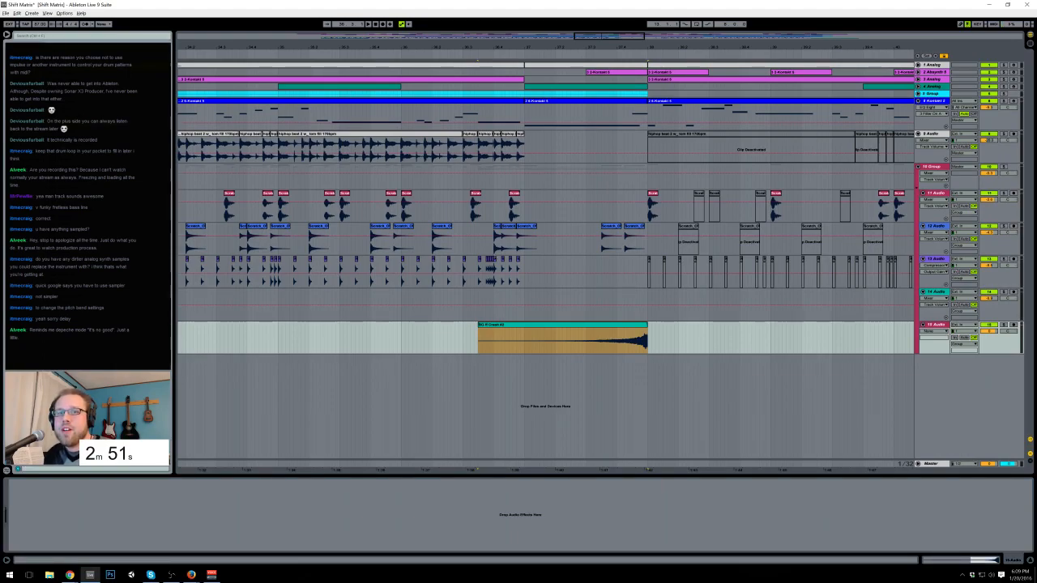
{"action": "left_click_drag", "start_coordinate": [85, 61], "coordinate": [33, 509]}
{"action": "left_click", "coordinate": [46, 533]}
{"action": "left_click_drag", "start_coordinate": [98, 522], "coordinate": [83, 526]}
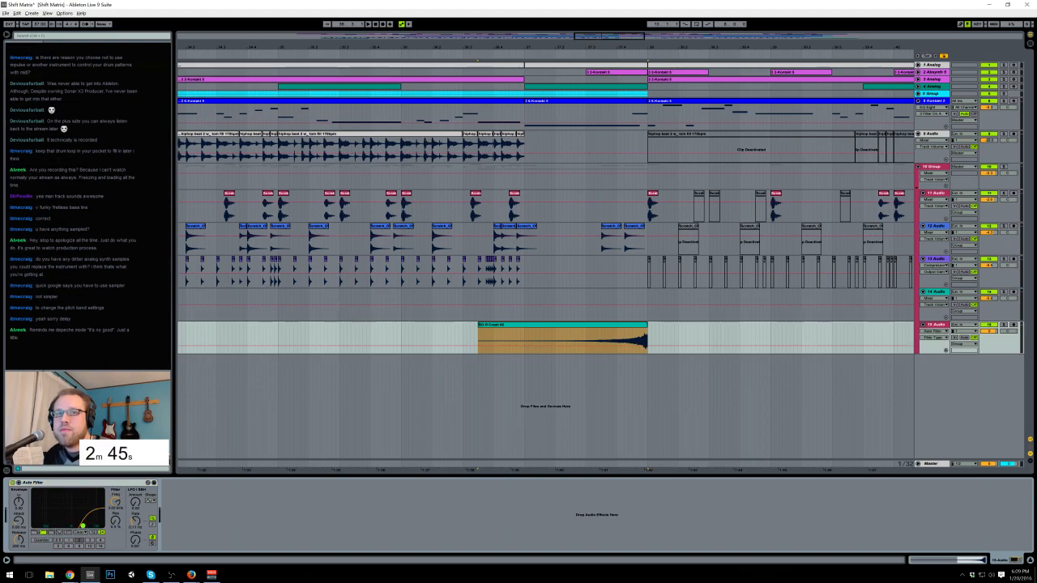
{"action": "left_click_drag", "start_coordinate": [85, 243], "coordinate": [175, 545]}
{"action": "key", "text": "space"}
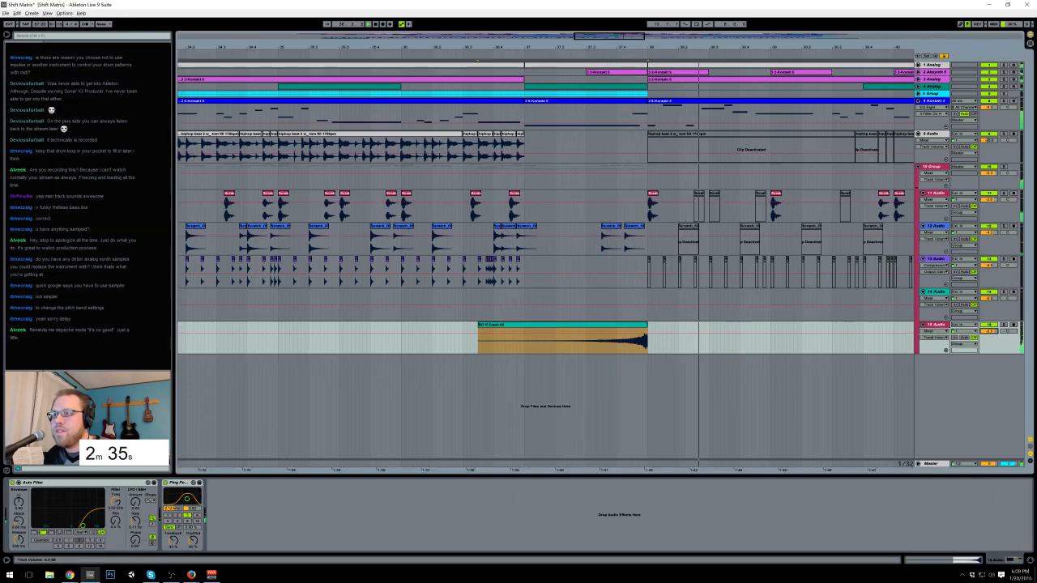
{"action": "key", "text": "space"}
Step: Copy the reversed crash clip on 15 Audio so that the copy ends at bar 13
{"action": "left_click", "coordinate": [632, 324]}
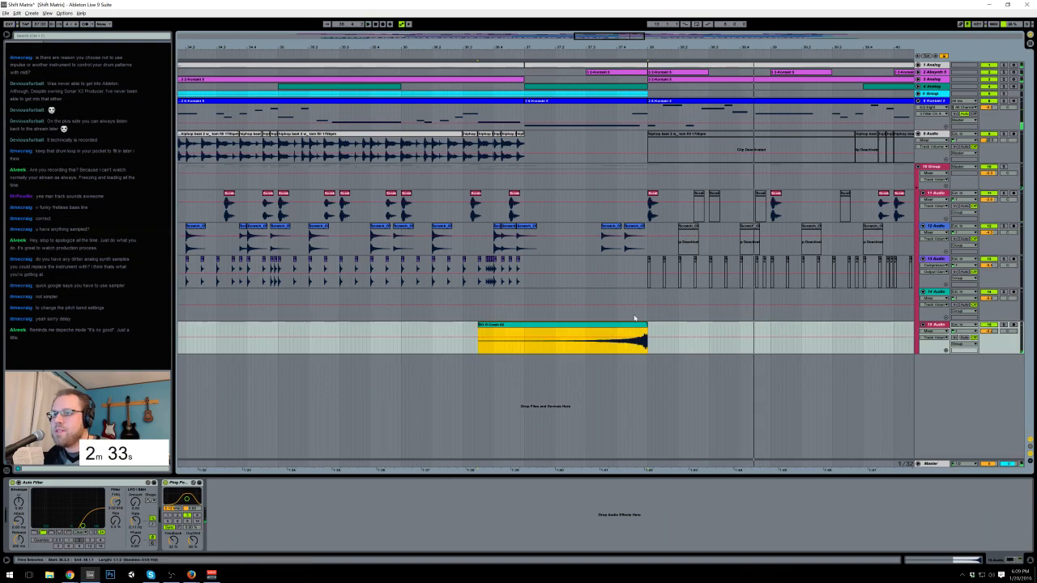
{"action": "left_click_drag", "start_coordinate": [589, 36], "coordinate": [352, 29]}
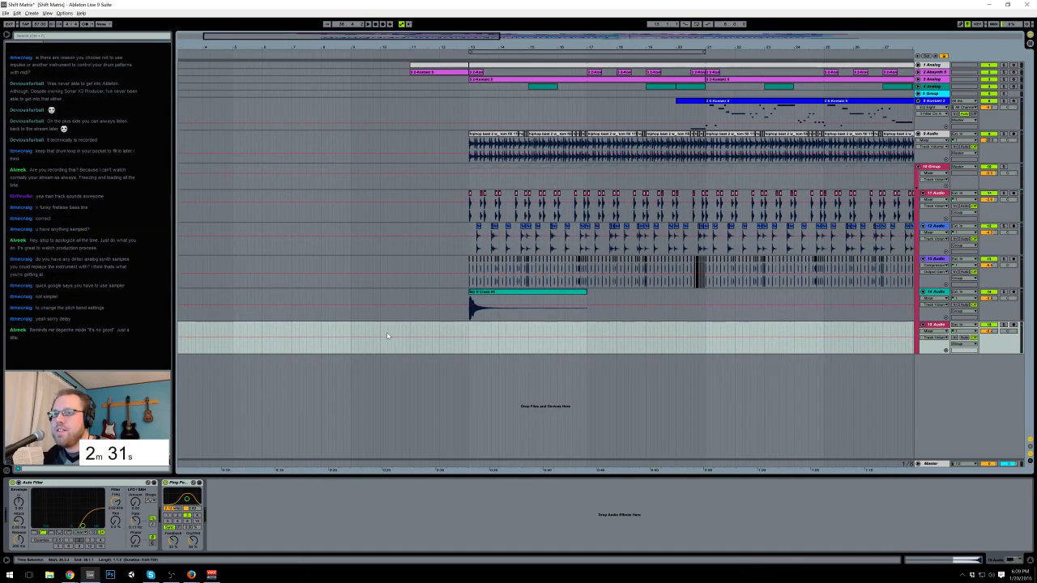
{"action": "left_click", "coordinate": [390, 333]}
{"action": "key", "text": "ctrl+v"}
{"action": "key", "text": "ctrl+d"}
{"action": "key", "text": "ctrl+z"}
{"action": "key", "text": "ctrl+z"}
{"action": "left_click", "coordinate": [457, 336]}
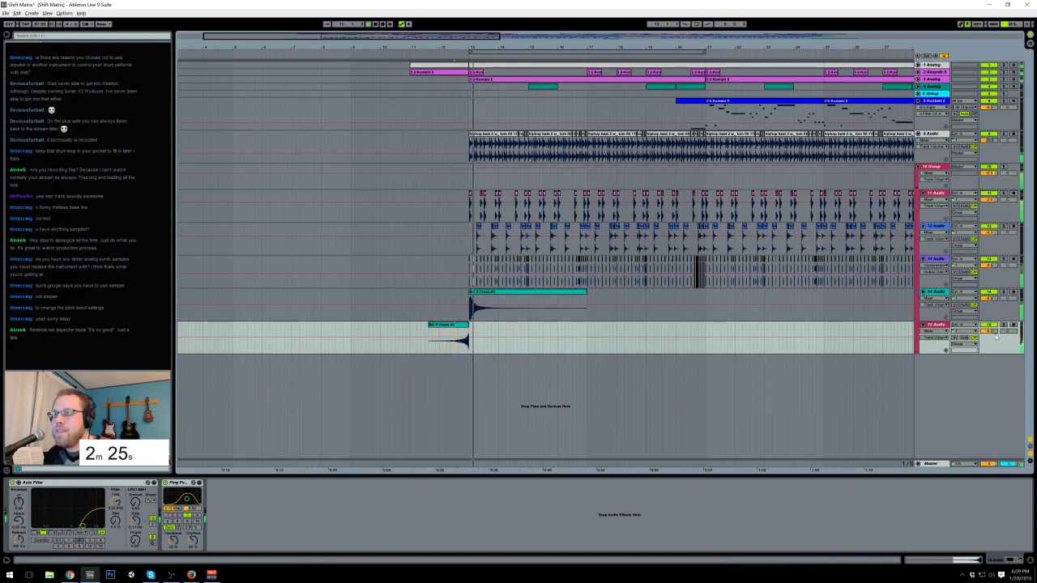
Step: Play the bar 38 transition and copy the crash clip from bar 54 to bar 42 on 14 Audio
{"action": "left_click_drag", "start_coordinate": [827, 46], "coordinate": [333, 40]}
{"action": "left_click", "coordinate": [486, 334]}
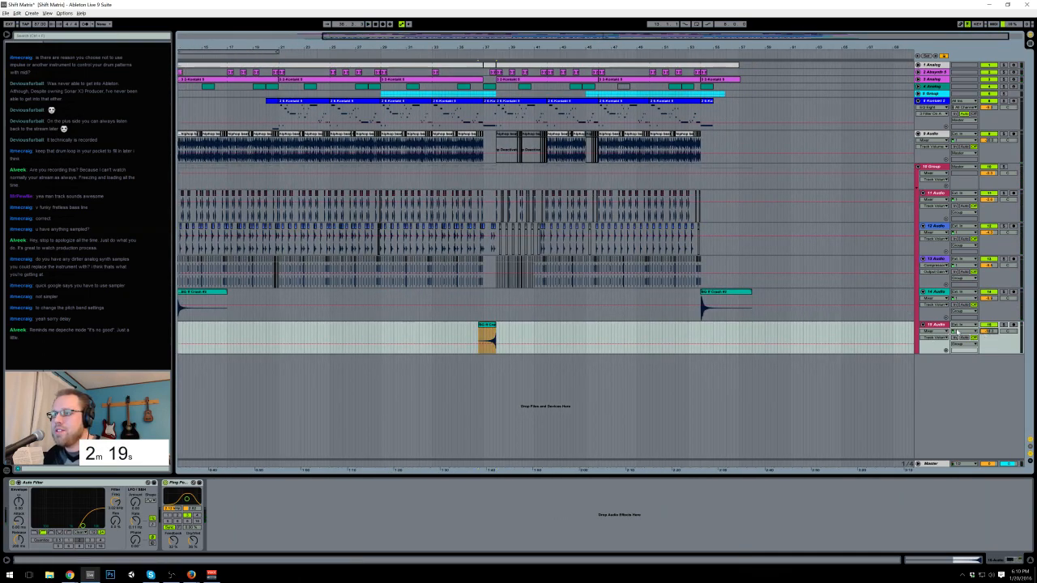
{"action": "left_click", "coordinate": [733, 301]}
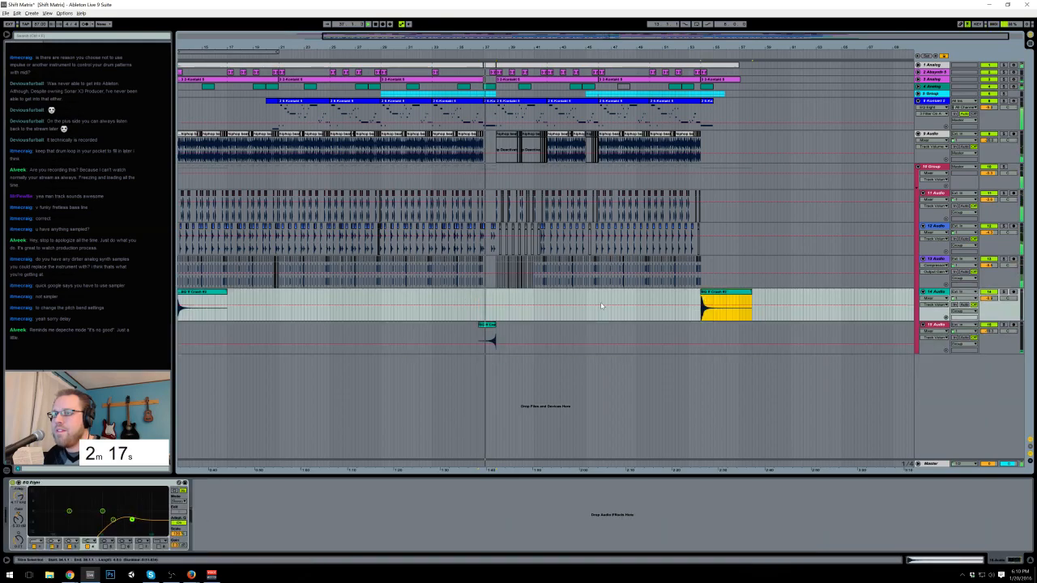
{"action": "left_click", "coordinate": [544, 300]}
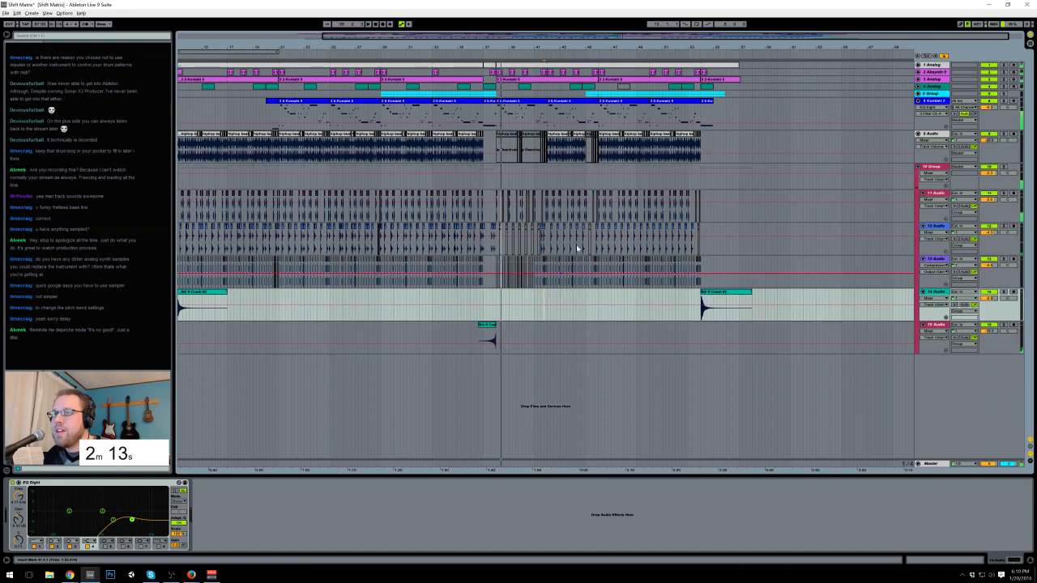
{"action": "left_click_drag", "start_coordinate": [624, 37], "coordinate": [625, 86]}
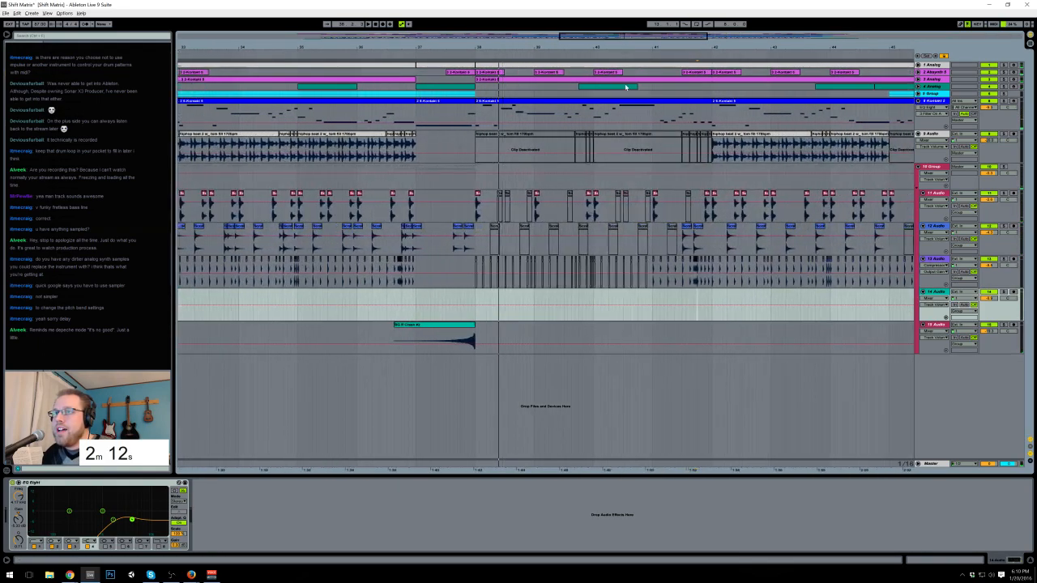
{"action": "left_click", "coordinate": [714, 295]}
{"action": "key", "text": "ctrl+v"}
{"action": "left_click_drag", "start_coordinate": [749, 46], "coordinate": [748, 4]}
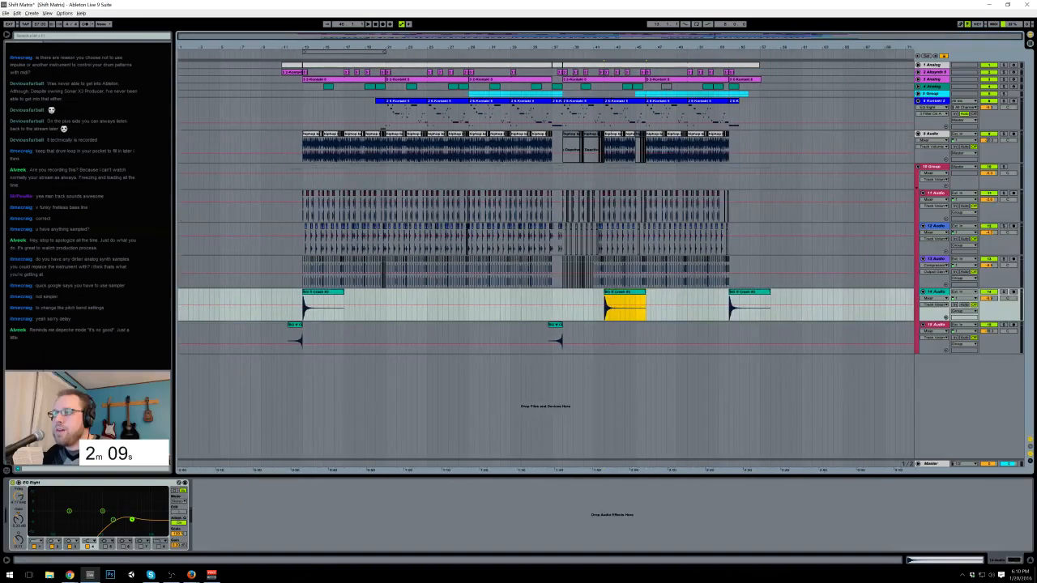
Step: Play the crash from bar 42 and lower the track volume of 14 Audio
{"action": "left_click", "coordinate": [986, 300]}
{"action": "left_click", "coordinate": [606, 302]}
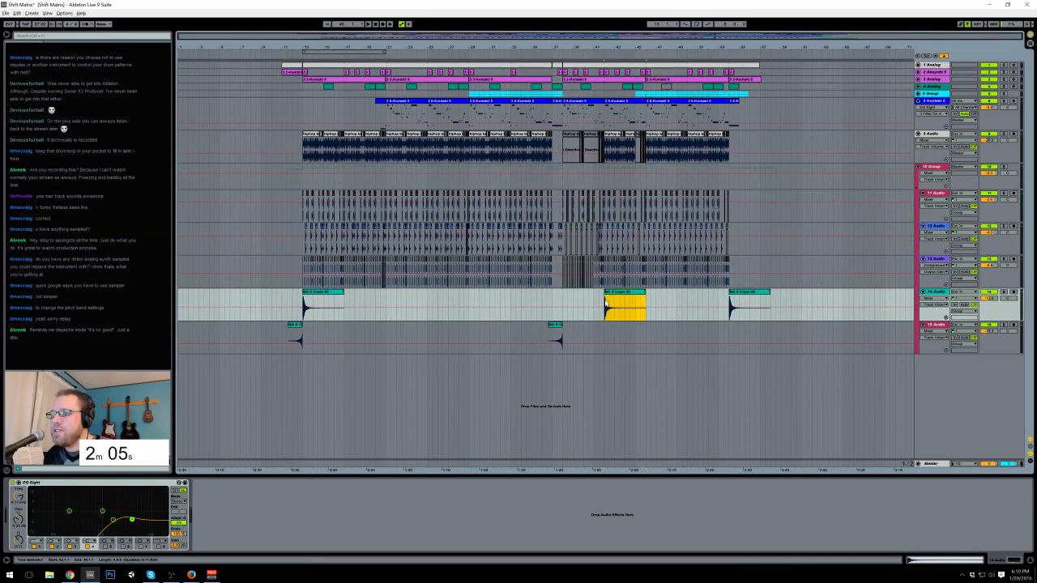
{"action": "key", "text": "space"}
{"action": "key", "text": "space"}
{"action": "left_click_drag", "start_coordinate": [982, 299], "coordinate": [981, 304]}
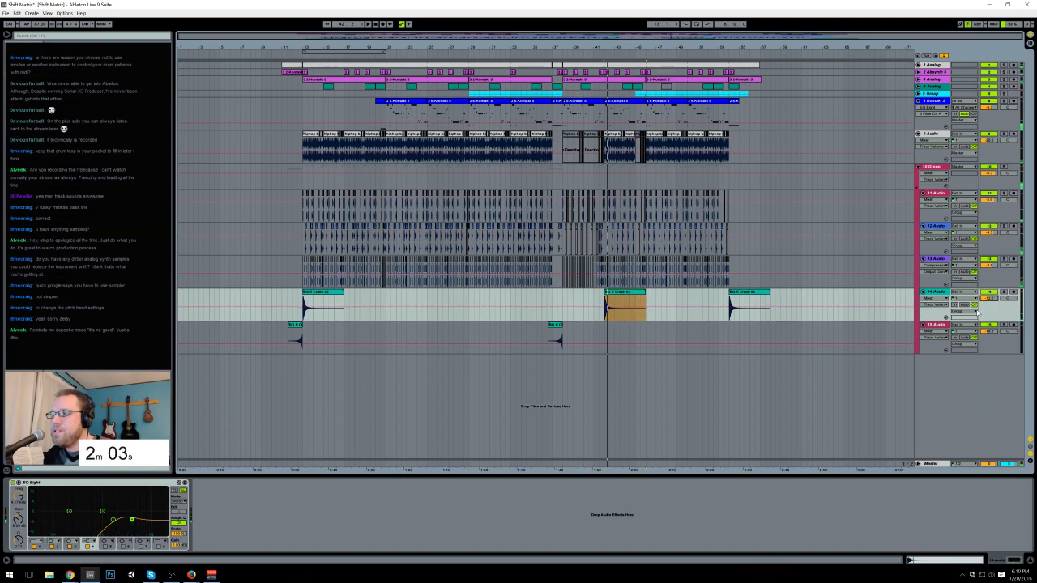
Step: Load the Simple Mastering rack on the master track and adjust the middle bands of its EQ Eight
{"action": "left_click", "coordinate": [928, 465]}
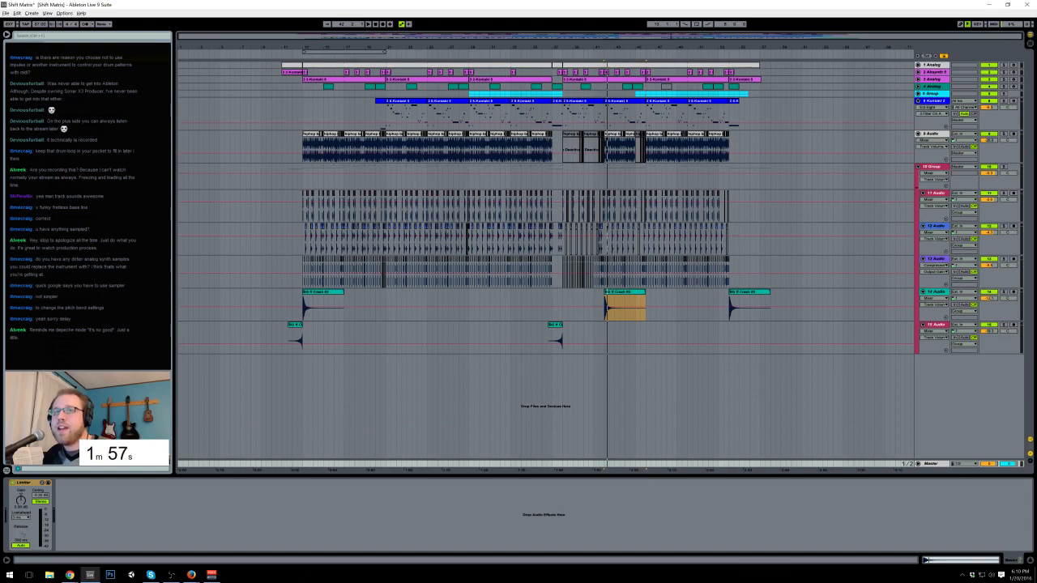
{"action": "left_click", "coordinate": [23, 490]}
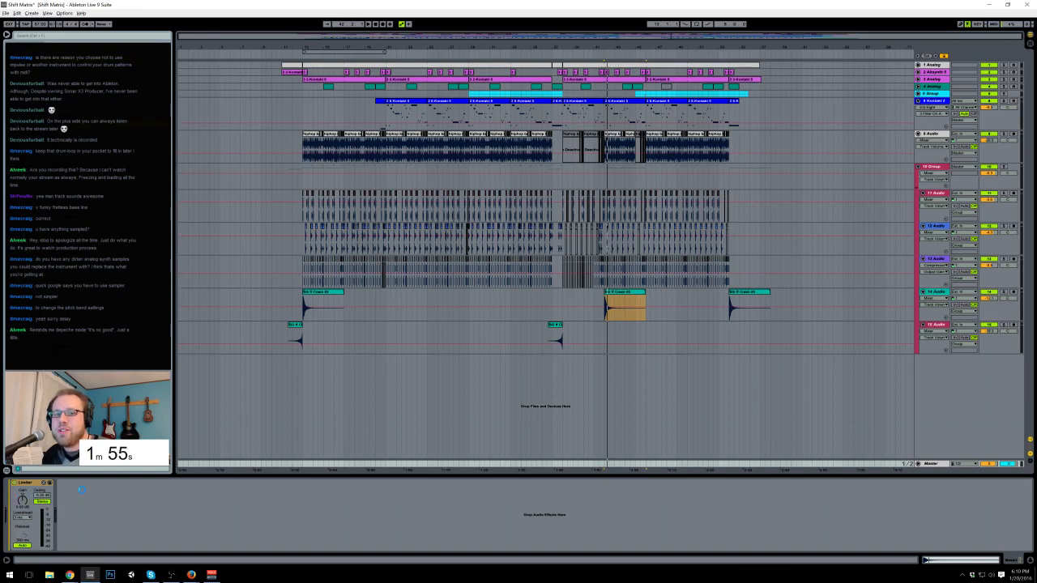
{"action": "left_click", "coordinate": [176, 510]}
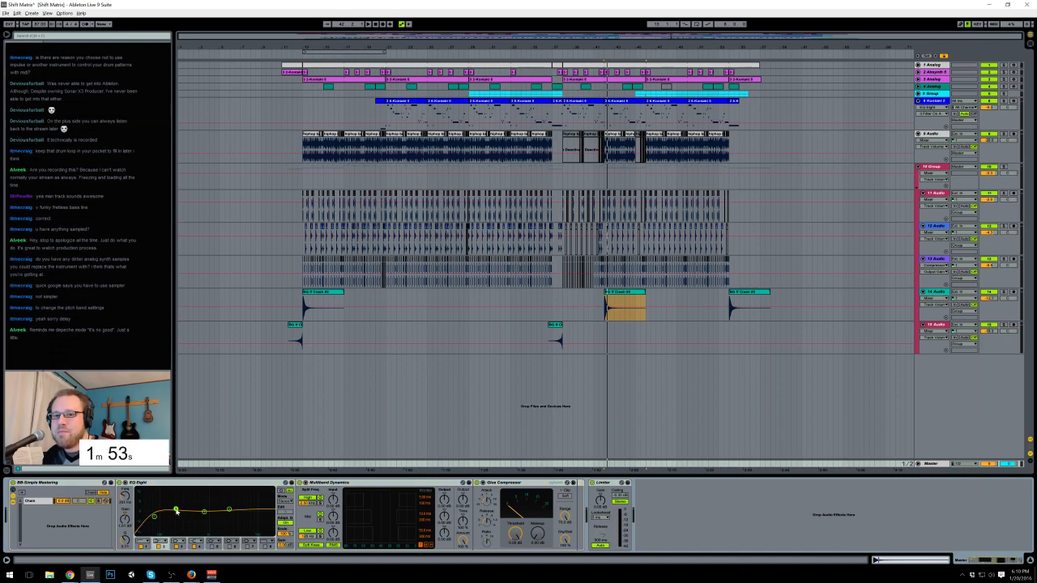
{"action": "left_click", "coordinate": [203, 512]}
{"action": "left_click", "coordinate": [228, 510]}
{"action": "left_click", "coordinate": [205, 515]}
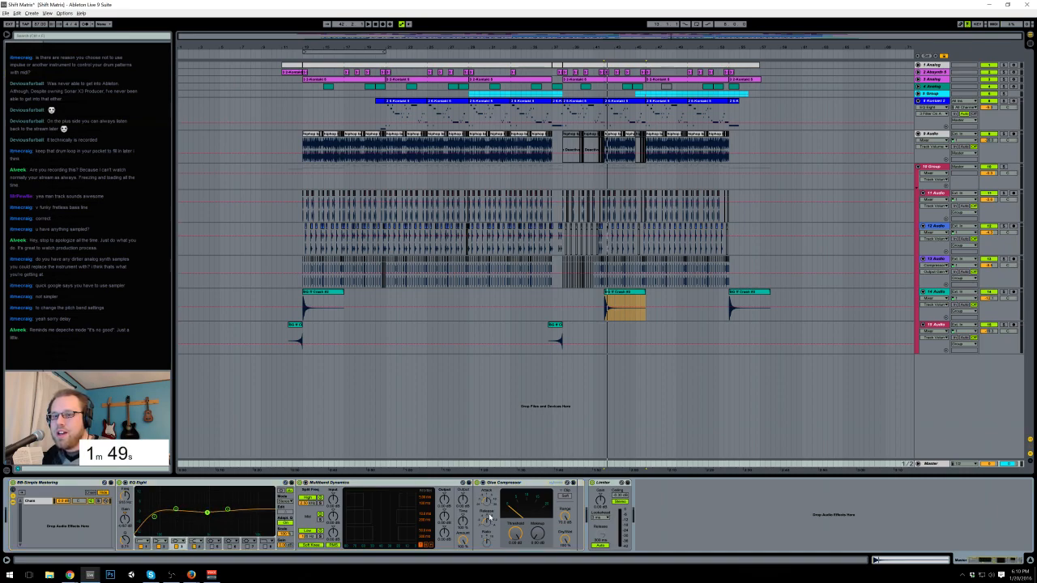
Step: While playing from bar 21, adjust the master Glue Compressor and the lowest EQ Eight band, and save the set
{"action": "left_click", "coordinate": [386, 53]}
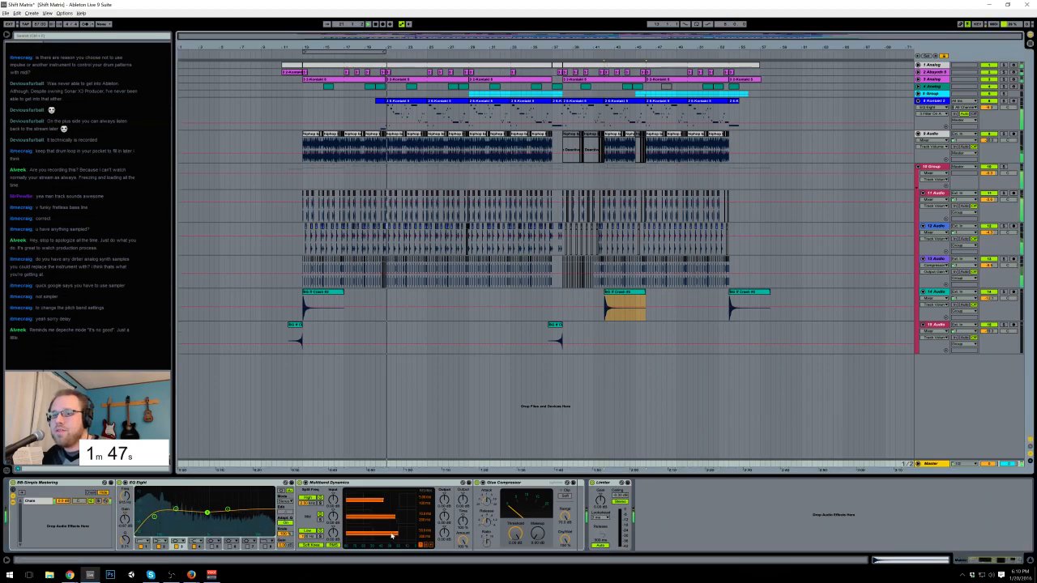
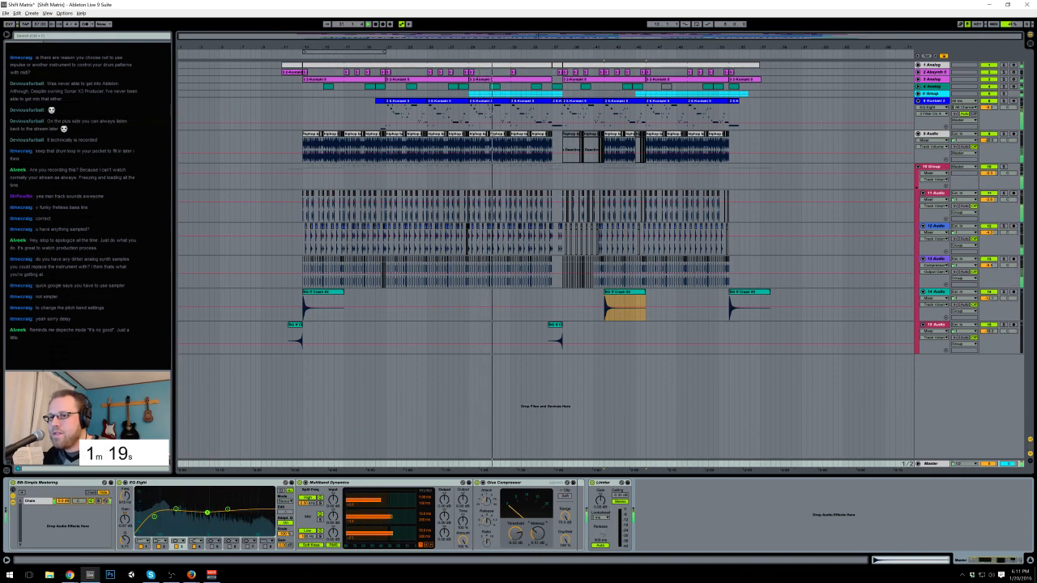
{"action": "left_click_drag", "start_coordinate": [533, 536], "coordinate": [532, 537]}
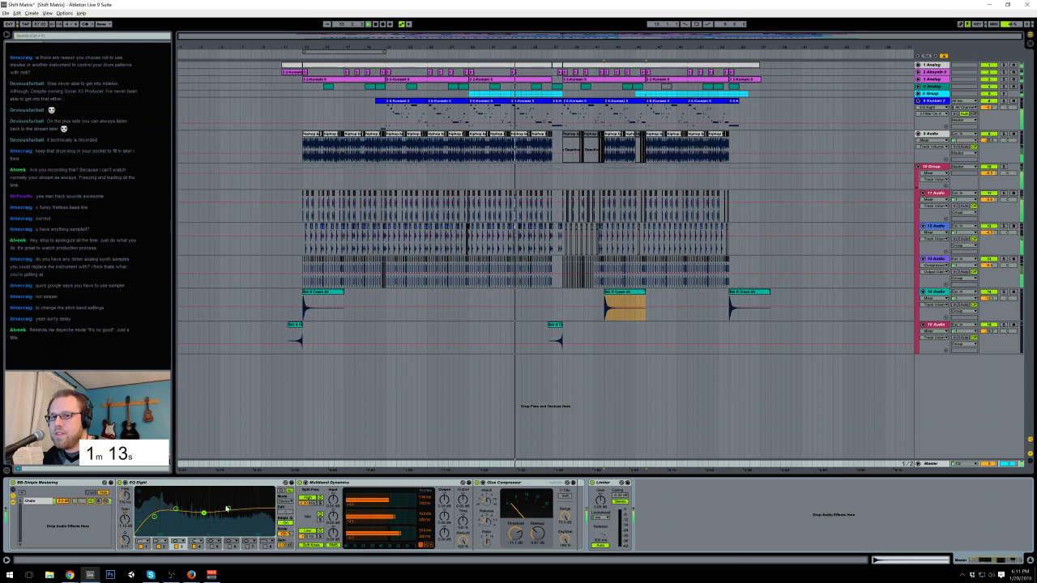
{"action": "left_click_drag", "start_coordinate": [155, 518], "coordinate": [153, 516]}
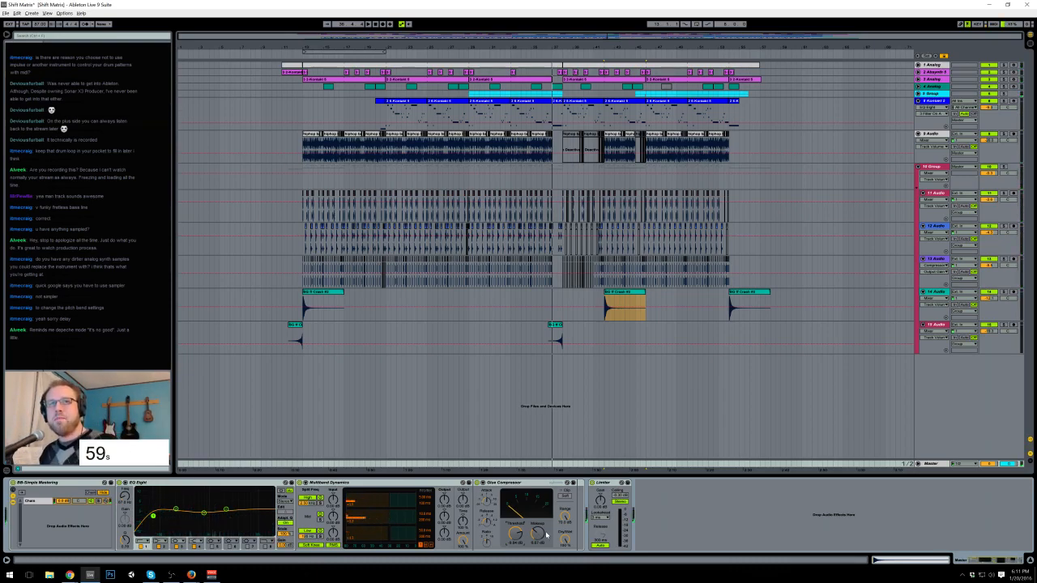
{"action": "left_click", "coordinate": [395, 79]}
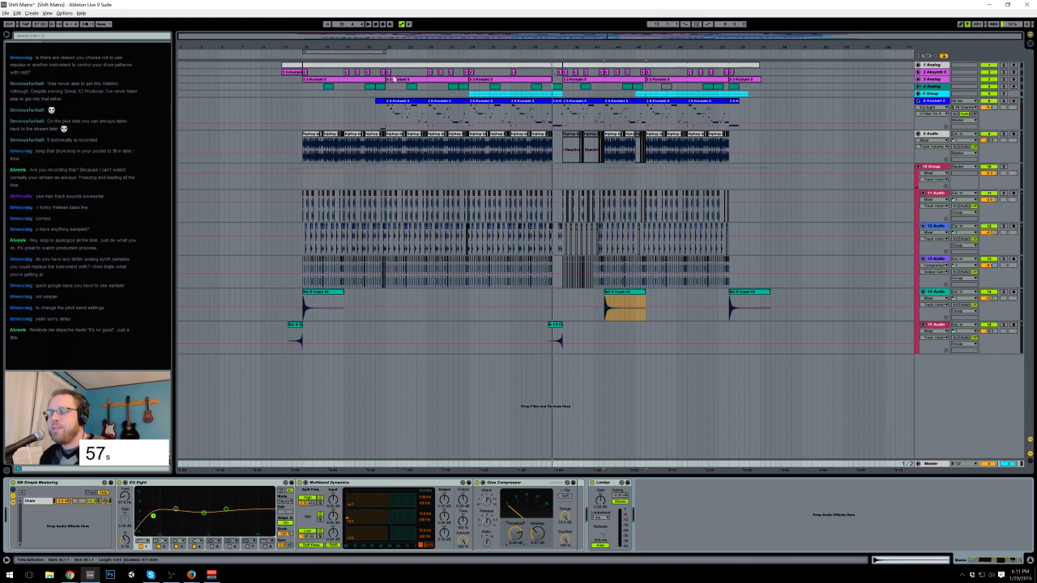
{"action": "key", "text": "ctrl+s"}
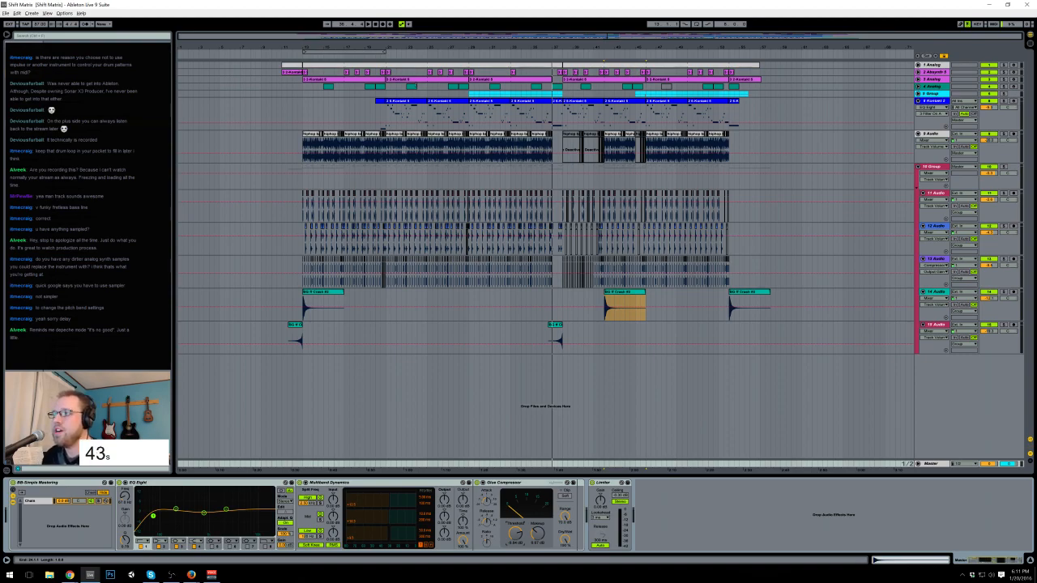
Step: Show the device chain of the drum group track
{"action": "left_click", "coordinate": [934, 168]}
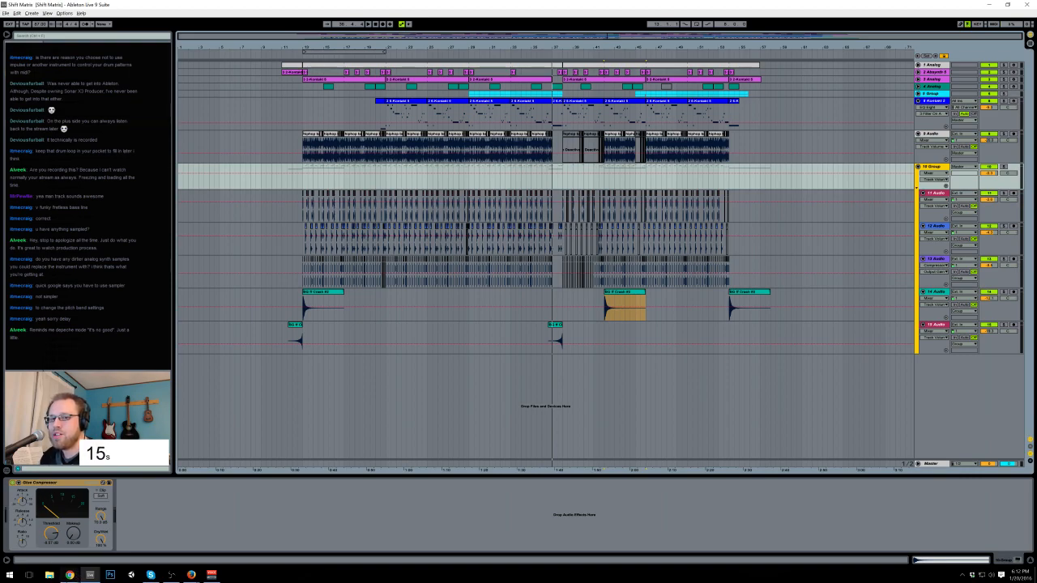
Step: Switch to Chrome and load four random Wikipedia articles in a row
{"action": "left_click", "coordinate": [69, 575]}
{"action": "left_click", "coordinate": [122, 540]}
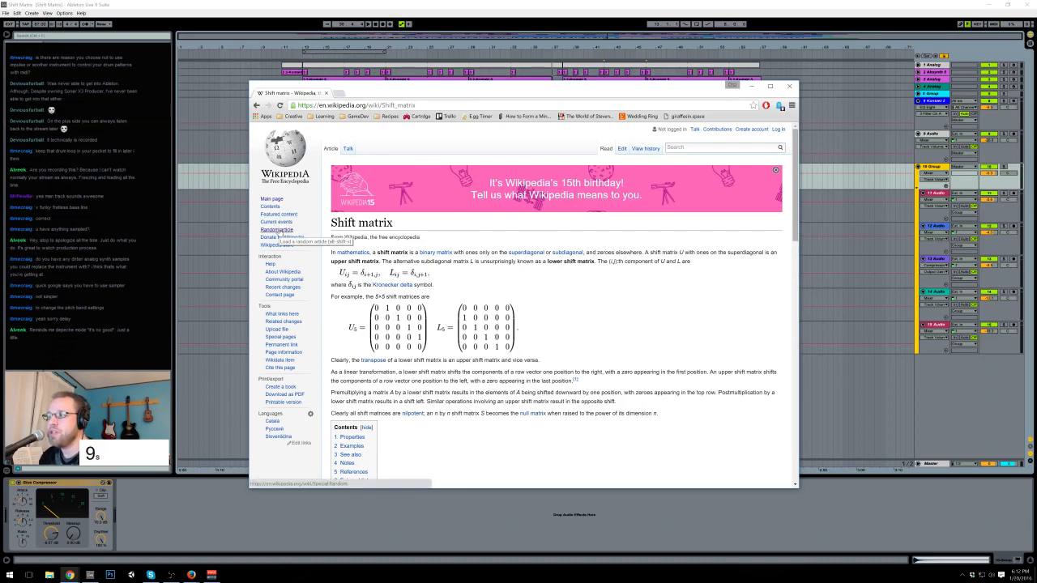
{"action": "left_click", "coordinate": [277, 230]}
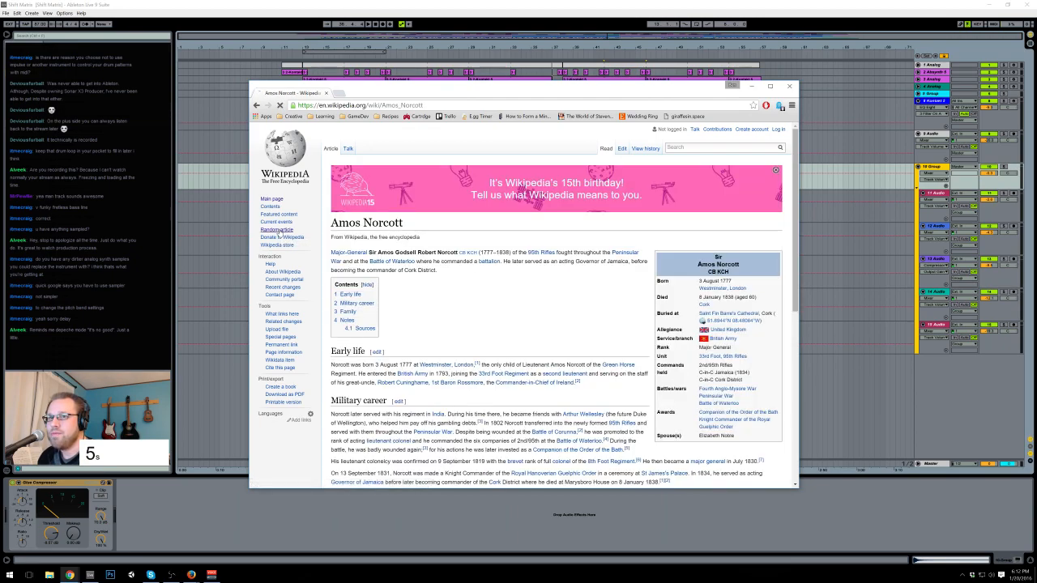
{"action": "left_click", "coordinate": [277, 230]}
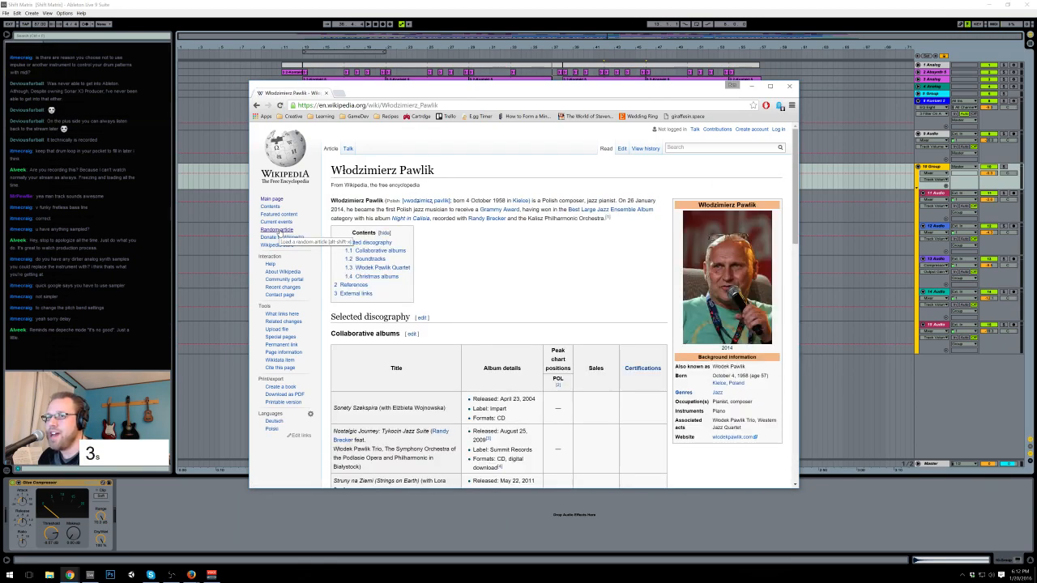
{"action": "left_click", "coordinate": [277, 230]}
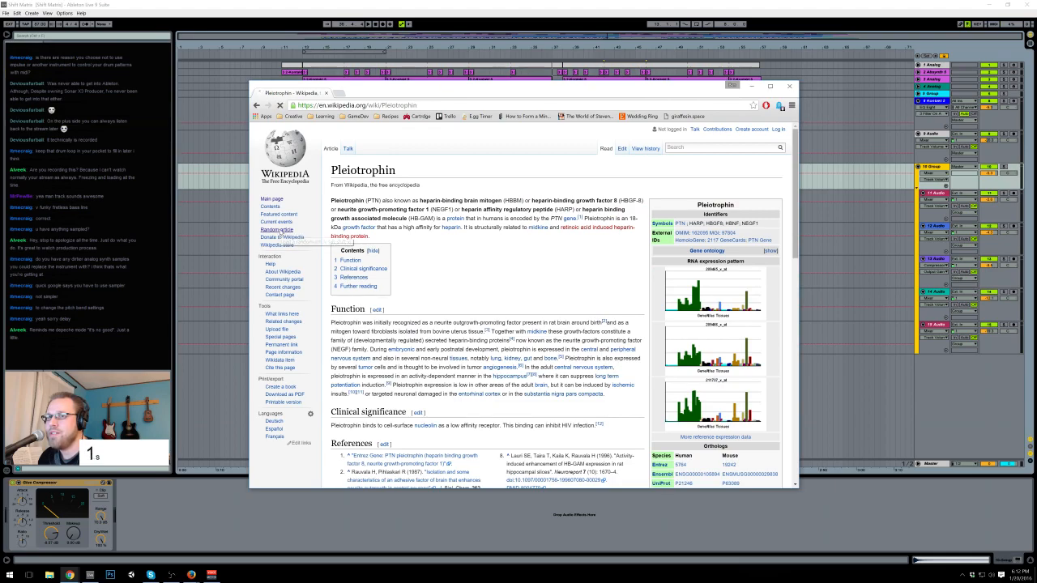
{"action": "left_click", "coordinate": [277, 230]}
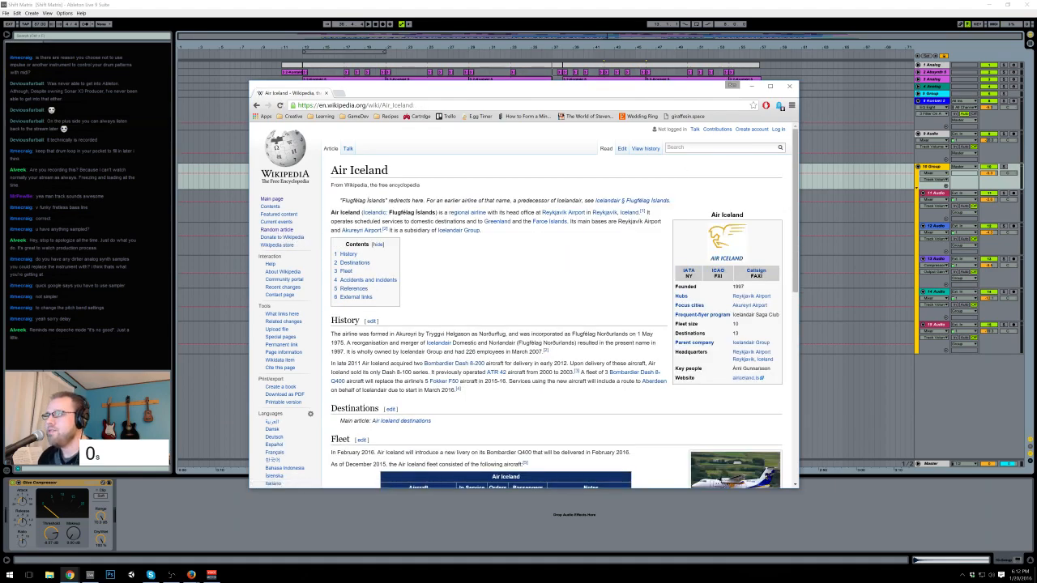
Step: Switch back to the Shift Matrix set in Ableton Live
{"action": "left_click", "coordinate": [127, 454]}
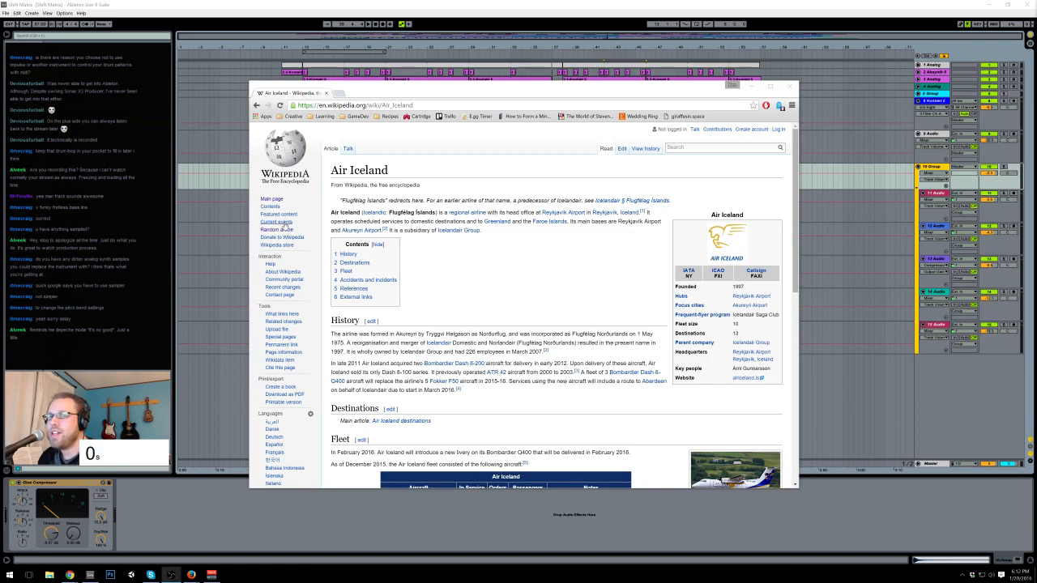
{"action": "left_click", "coordinate": [312, 72]}
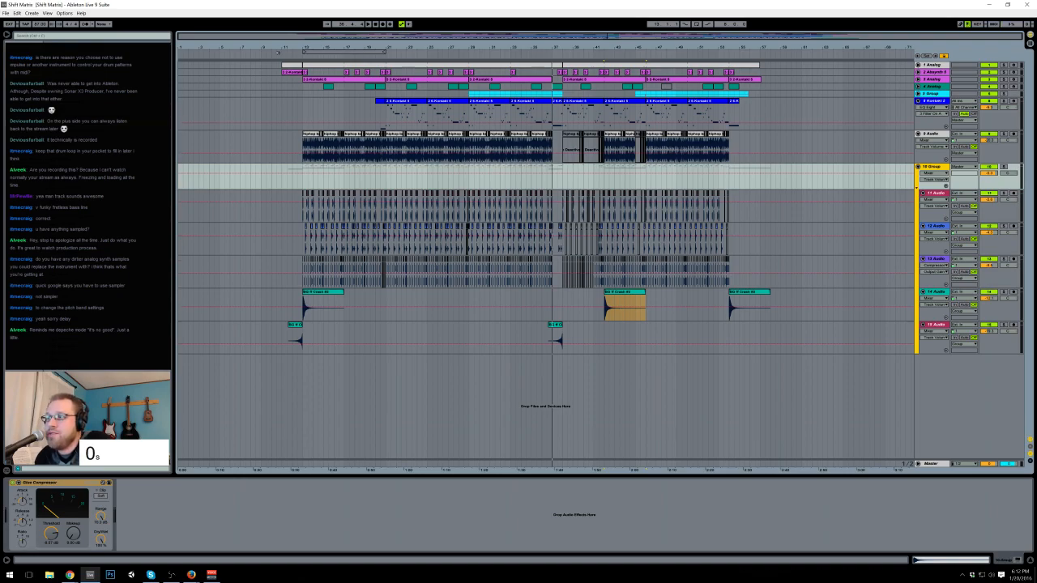
Step: Unfold the first Analog track, lengthen its last clip slightly beyond bar 57, and check that clip's envelope
{"action": "key", "text": "space"}
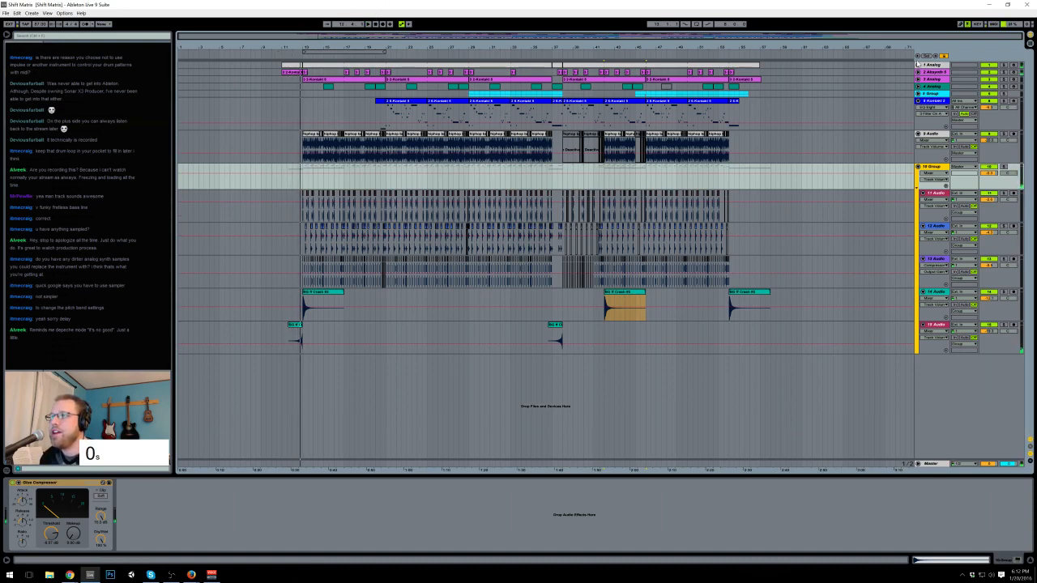
{"action": "left_click", "coordinate": [917, 64]}
{"action": "left_click", "coordinate": [645, 65]}
{"action": "left_click_drag", "start_coordinate": [760, 65], "coordinate": [762, 66]}
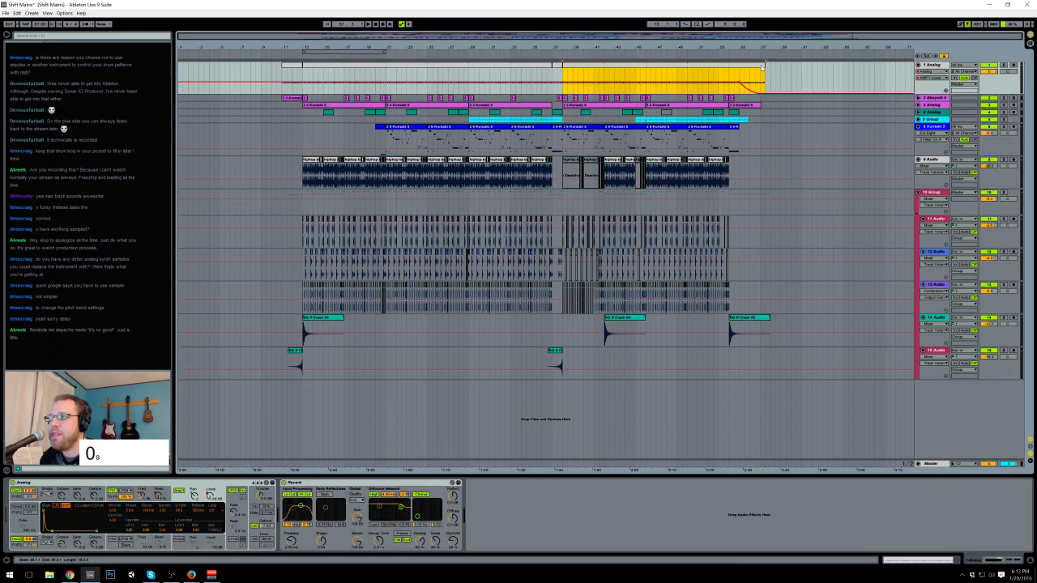
{"action": "double_click", "coordinate": [763, 66]}
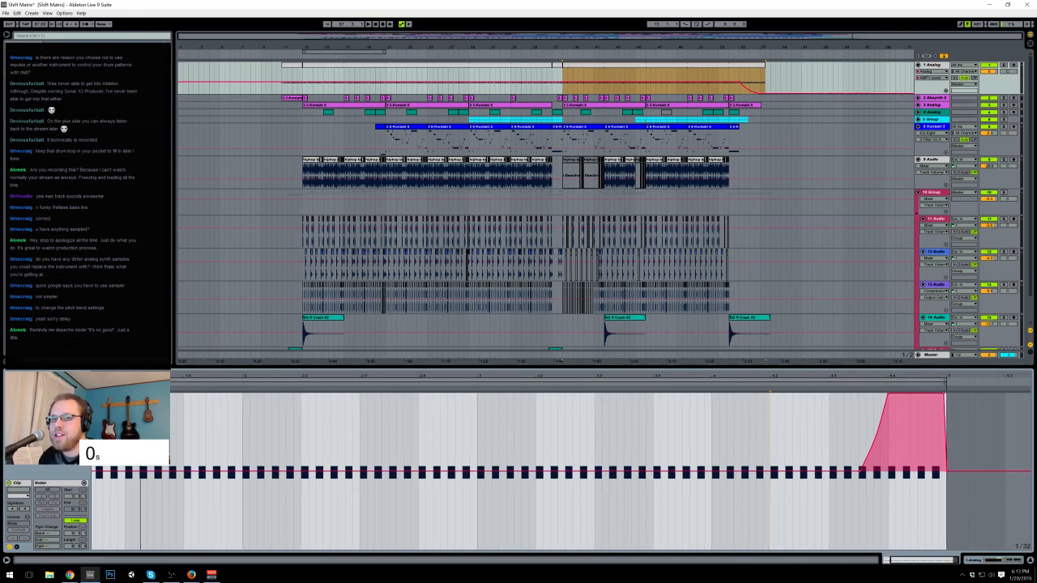
{"action": "scroll", "coordinate": [560, 470], "scroll_direction": "left", "scroll_amount": 1}
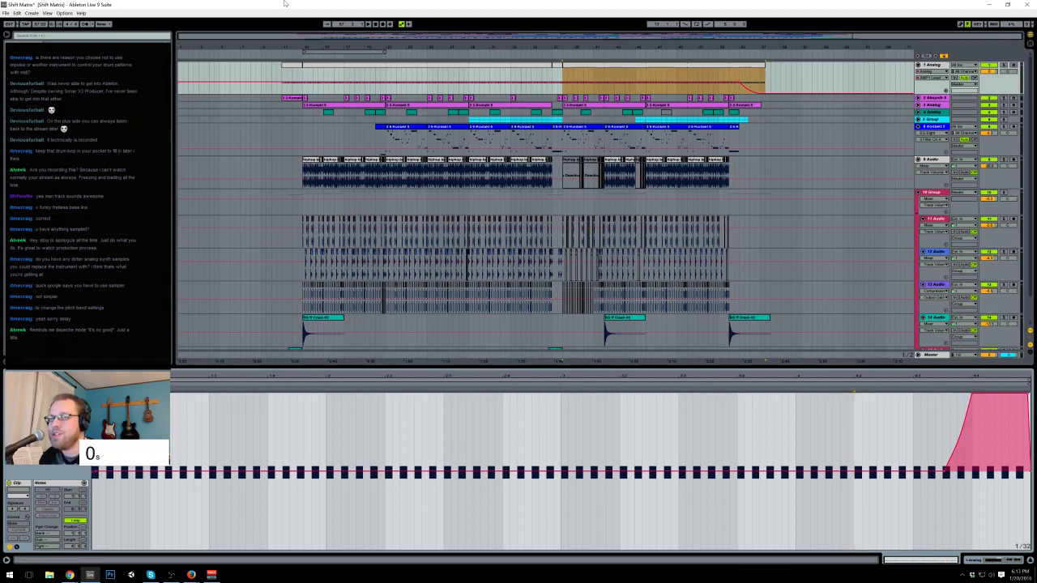
Step: Play the whole song from bar 11 with the first Analog track's devices shown, briefly unfolding the Absynth track
{"action": "key", "text": "space"}
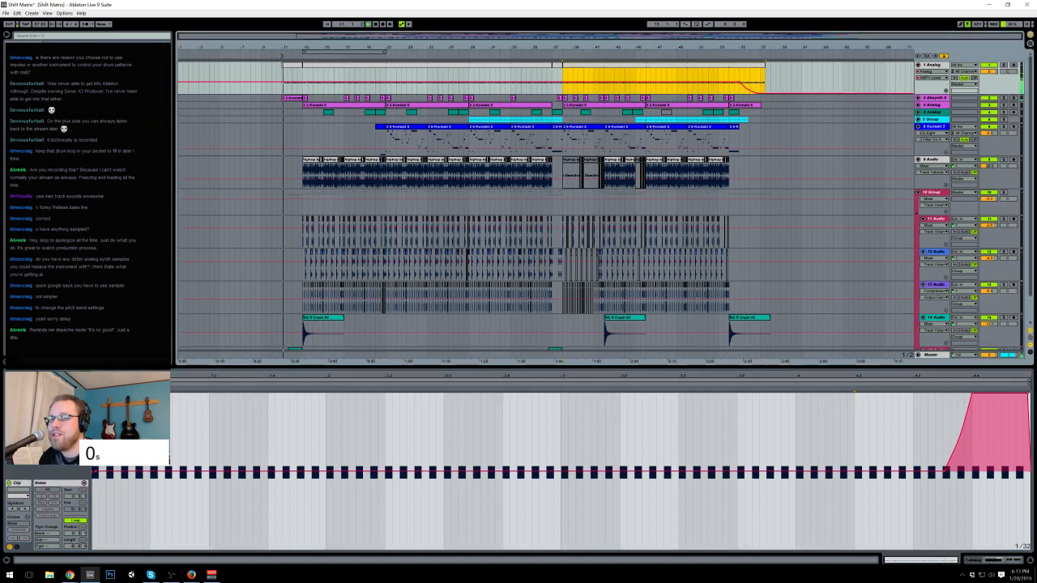
{"action": "left_click", "coordinate": [1012, 560]}
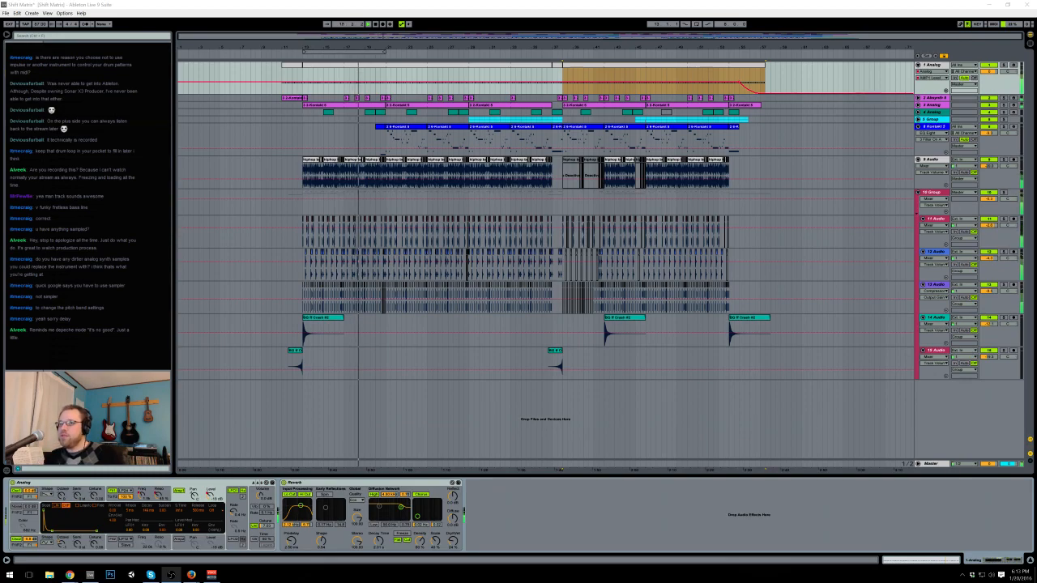
{"action": "left_click", "coordinate": [917, 98]}
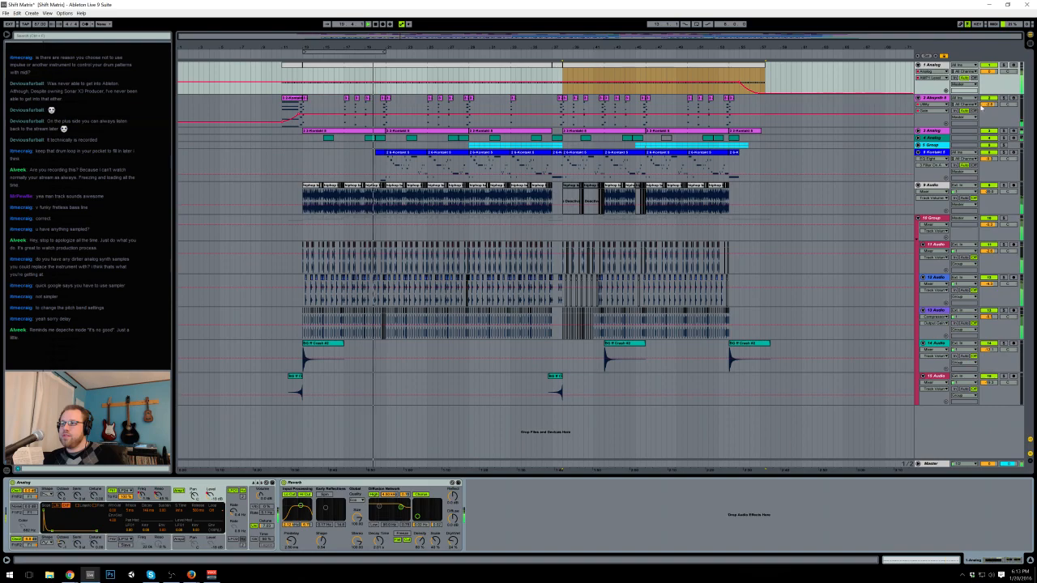
{"action": "left_click", "coordinate": [918, 98]}
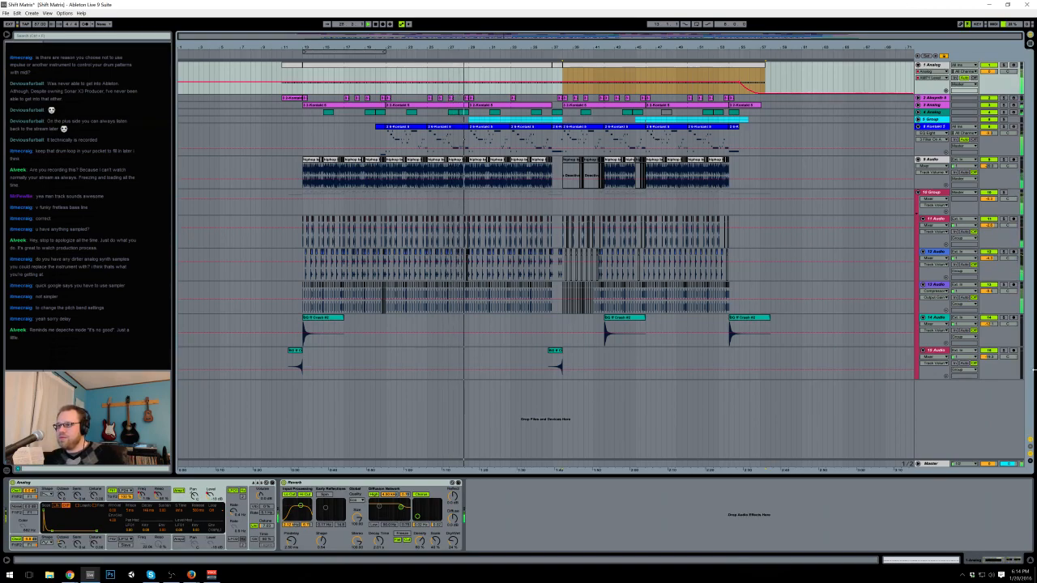
{"action": "key", "text": "alt+Tab"}
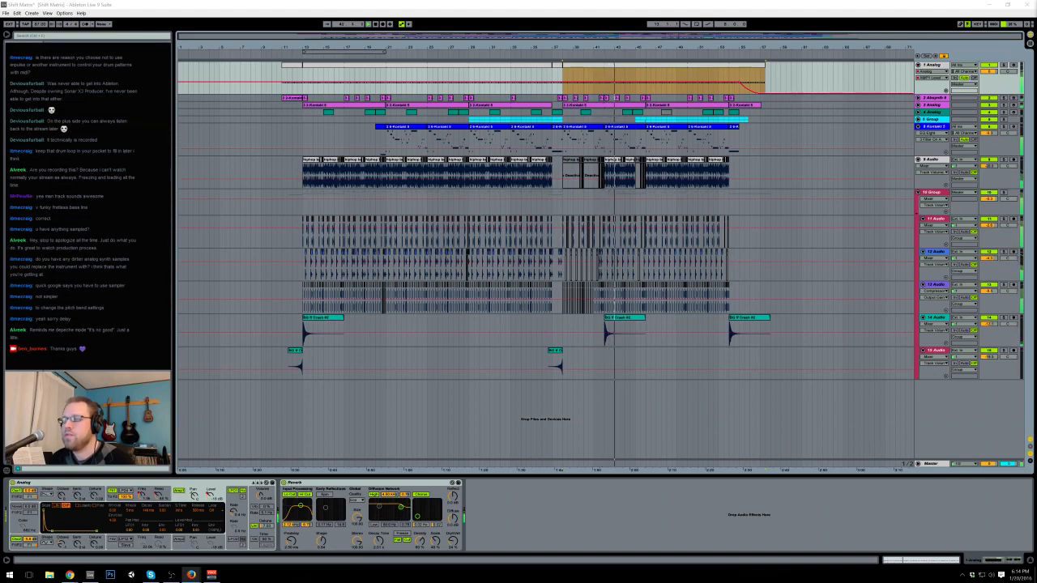
{"action": "left_click", "coordinate": [994, 325]}
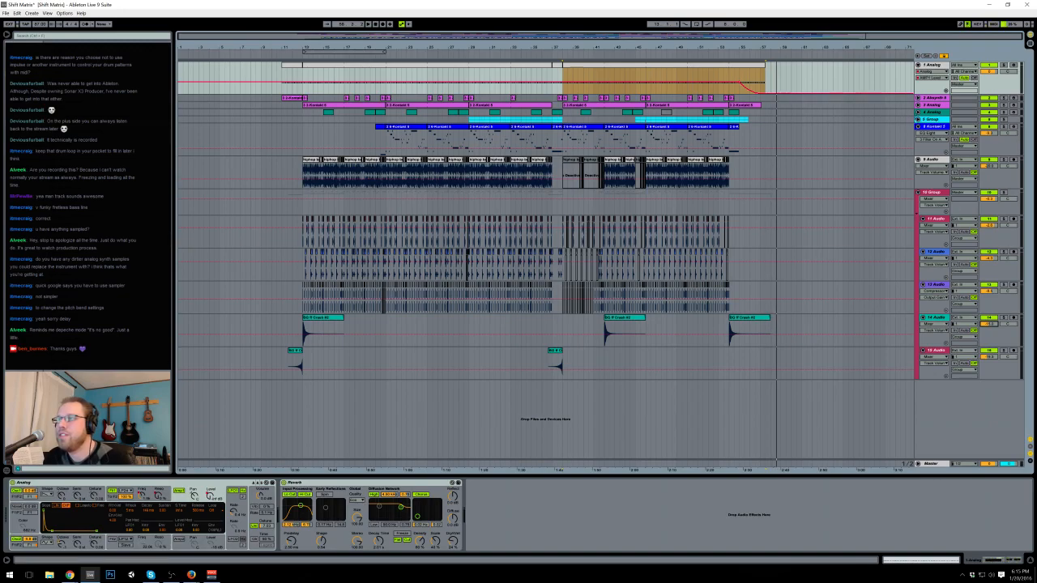
Step: Unfold the Analog lead group and examine the pitch-bend envelopes of both lead clips on track 6 and its device chain
{"action": "left_click", "coordinate": [918, 120]}
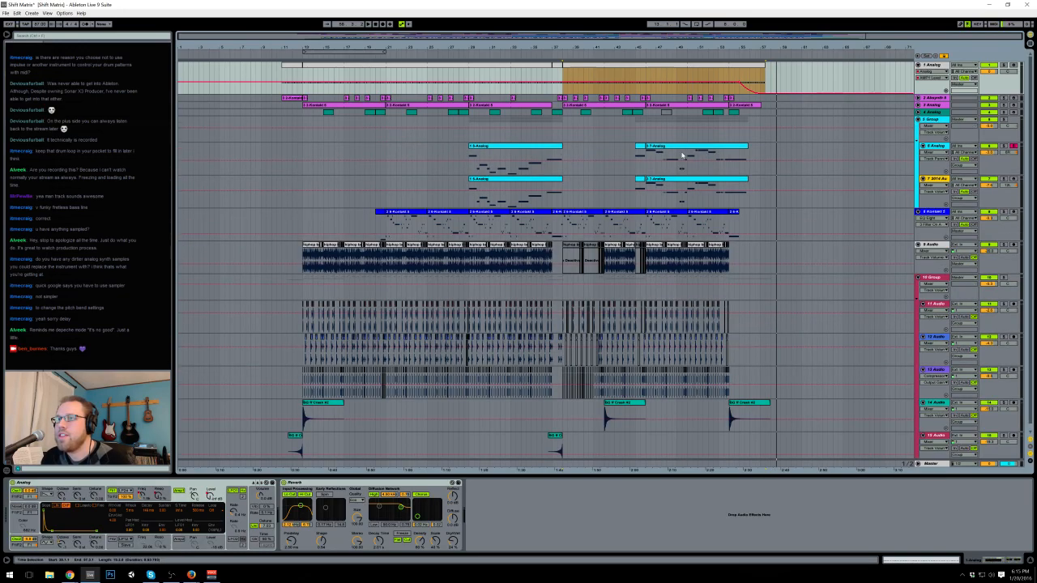
{"action": "double_click", "coordinate": [743, 149]}
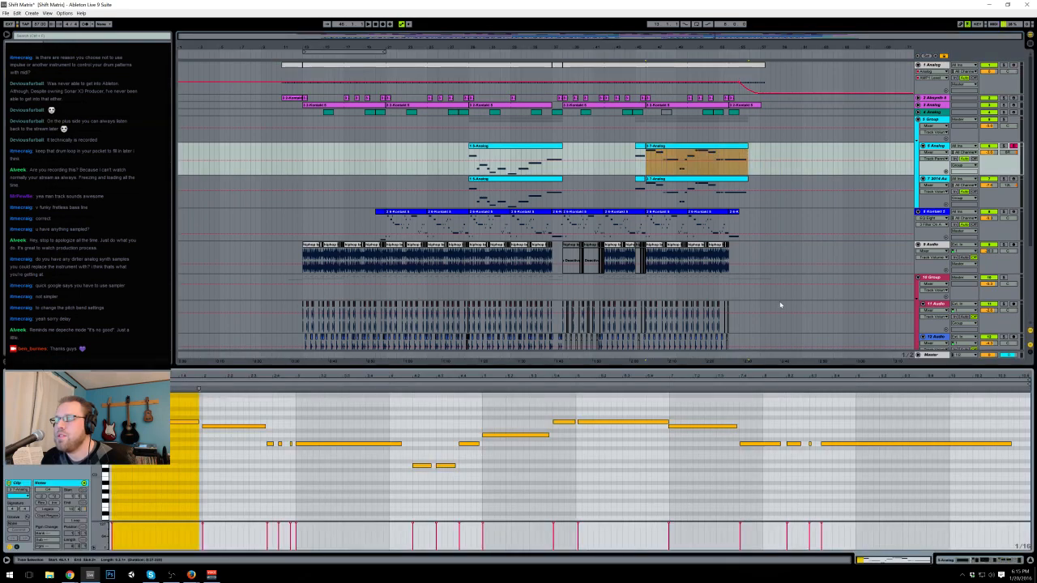
{"action": "left_click", "coordinate": [16, 547]}
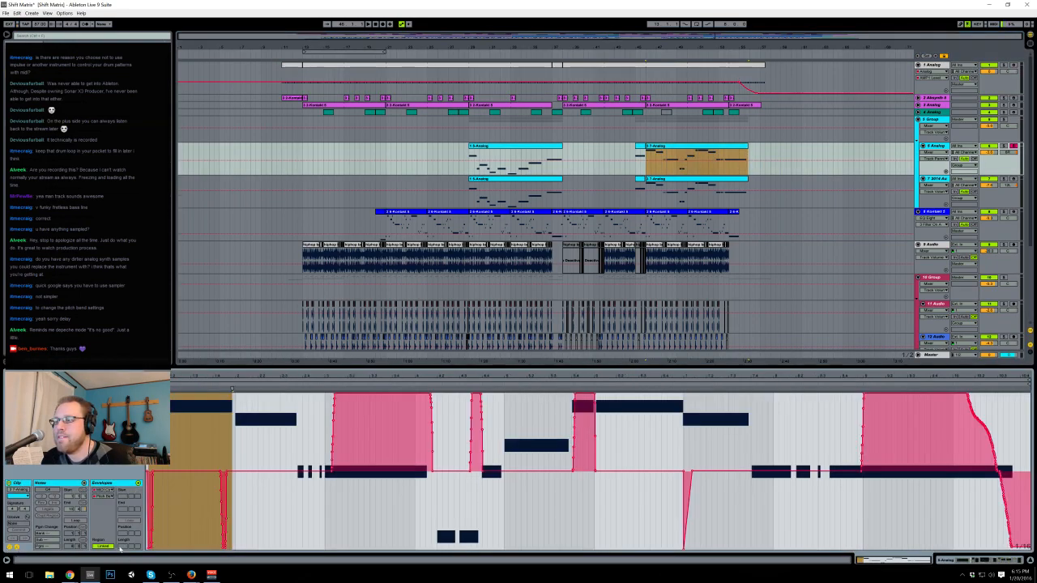
{"action": "left_click", "coordinate": [497, 149]}
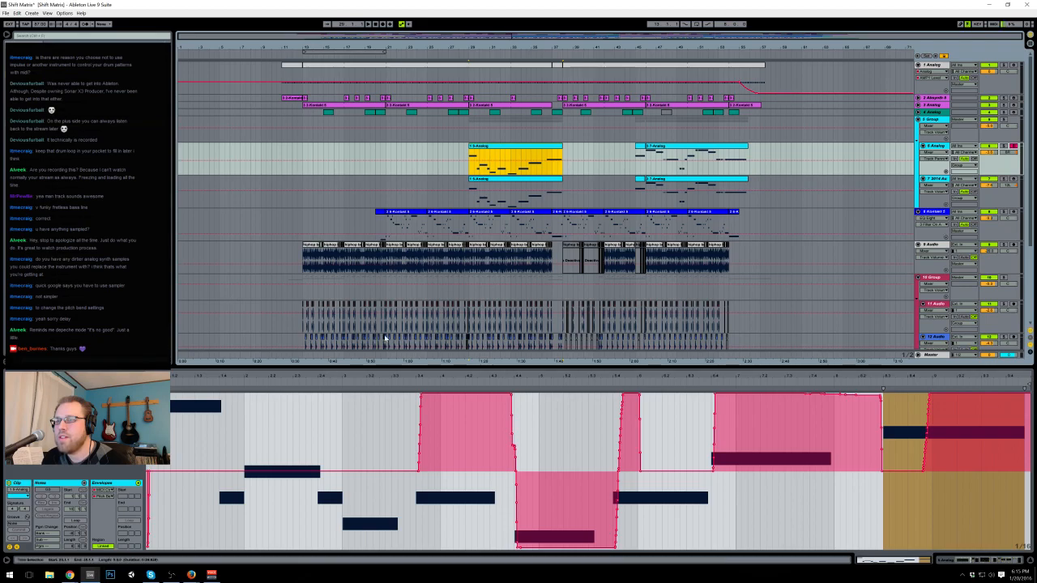
{"action": "left_click", "coordinate": [744, 149]}
{"action": "left_click", "coordinate": [1007, 468]}
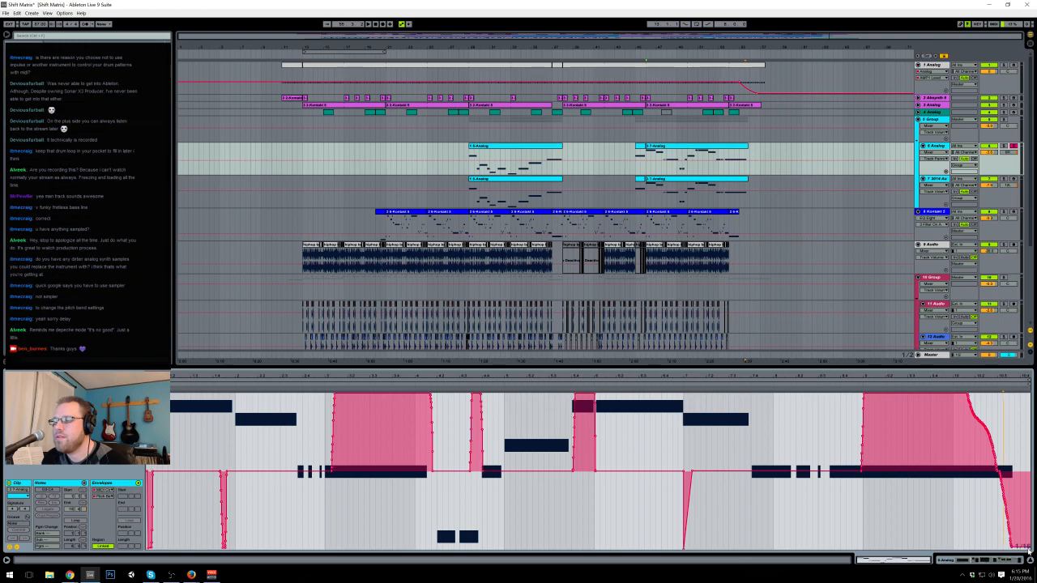
{"action": "left_click", "coordinate": [956, 559]}
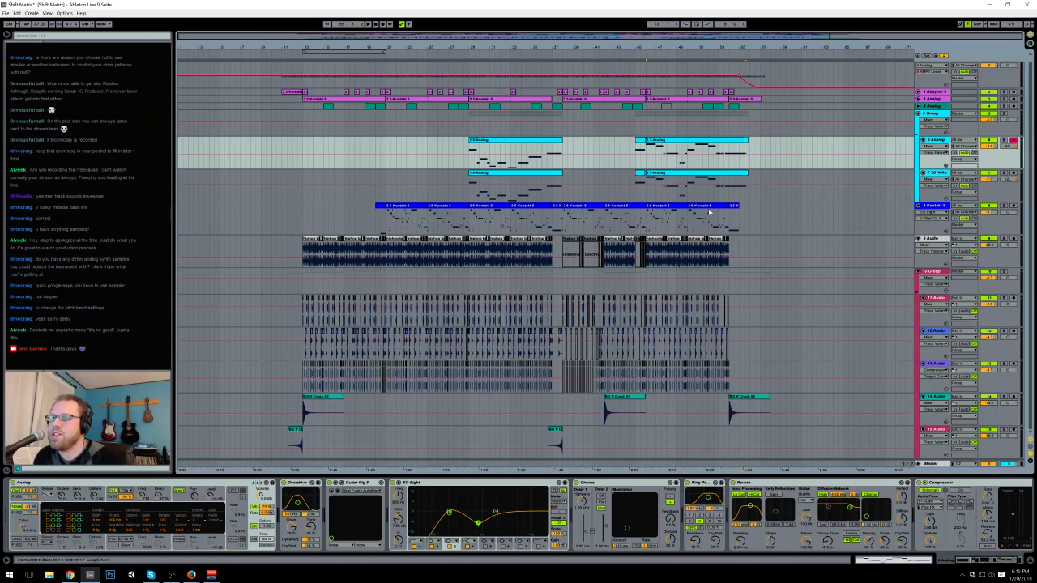
Step: Try reactivating the deactivated track 13 clips on the four beats of bar 38, and play from just before that bar
{"action": "key", "text": "plus"}
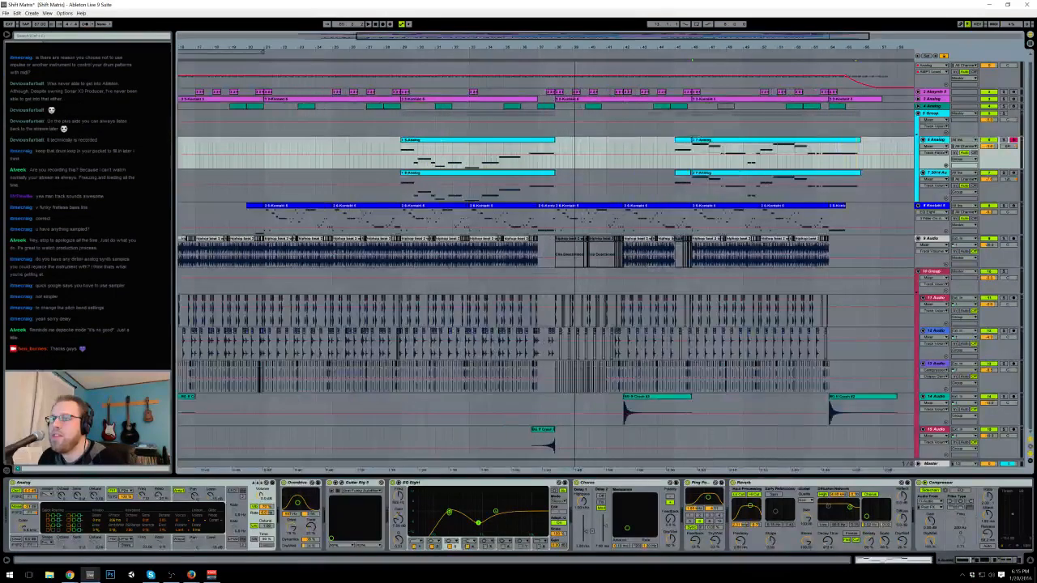
{"action": "key", "text": "plus"}
{"action": "key", "text": "plus"}
{"action": "key", "text": "plus"}
{"action": "key", "text": "plus"}
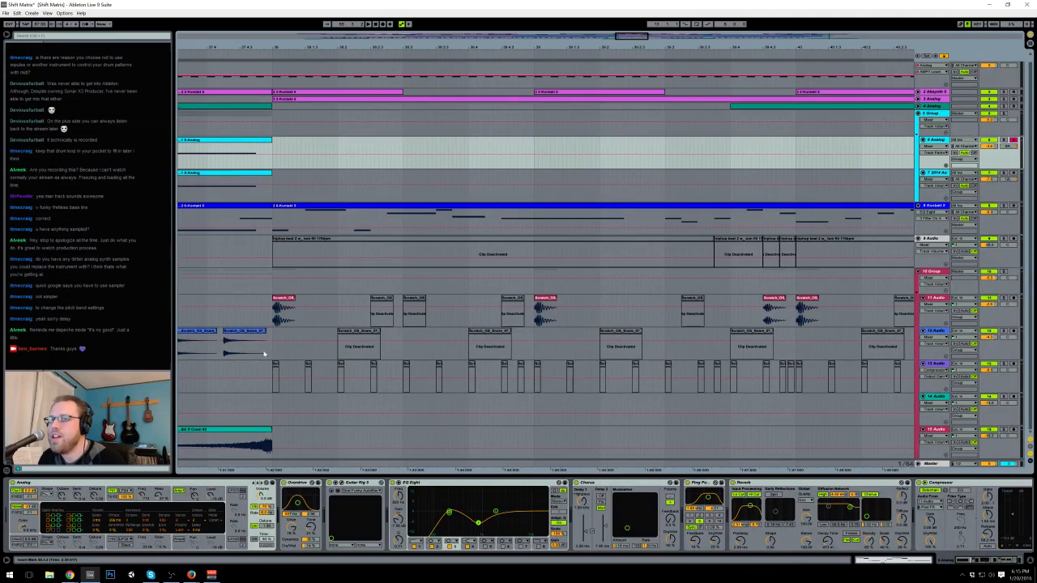
{"action": "left_click", "coordinate": [271, 384]}
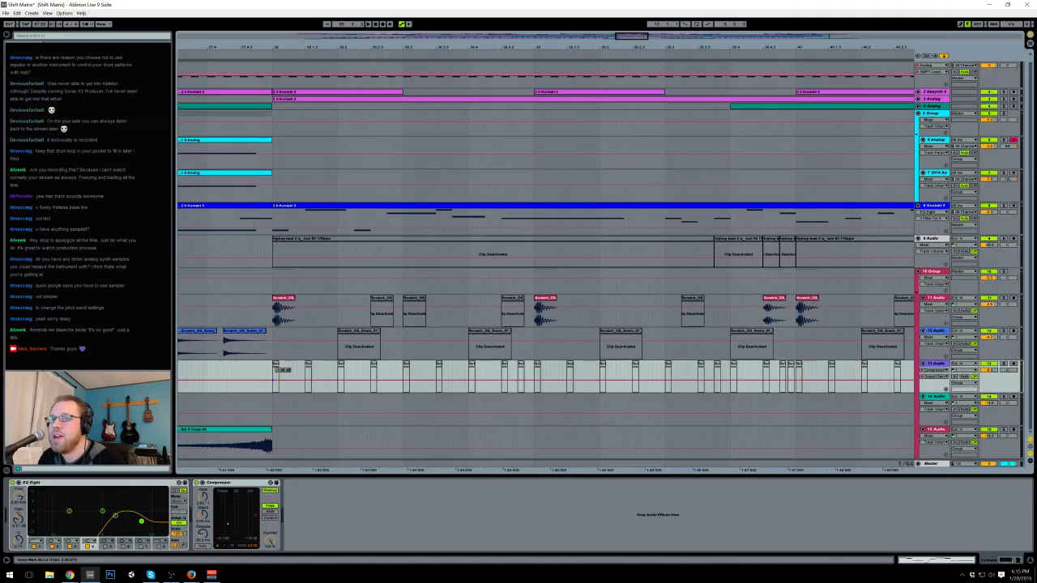
{"action": "left_click_drag", "start_coordinate": [265, 373], "coordinate": [276, 373]}
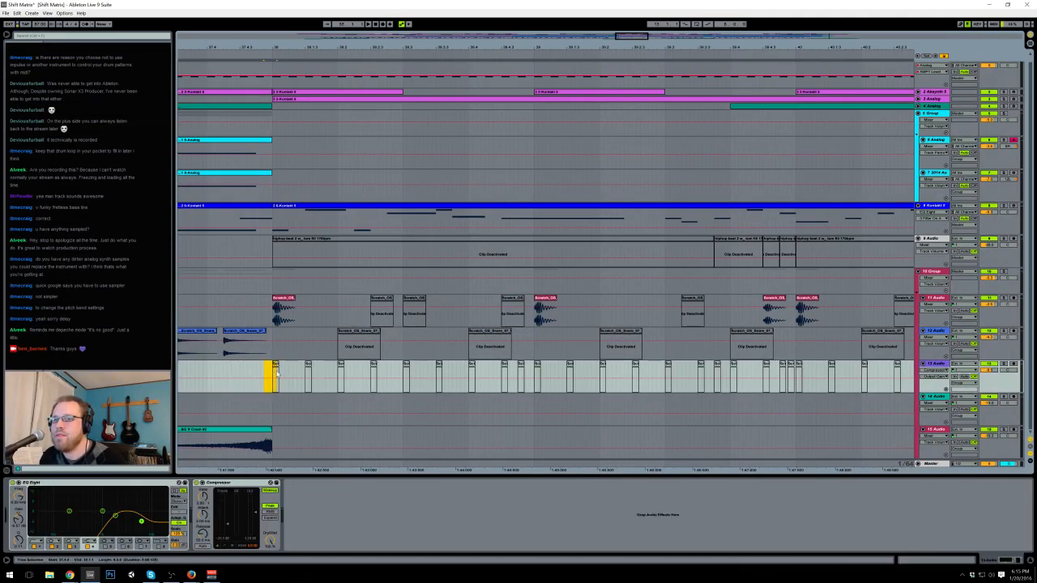
{"action": "left_click", "coordinate": [276, 370]}
{"action": "left_click", "coordinate": [276, 364]}
{"action": "key", "text": "0"}
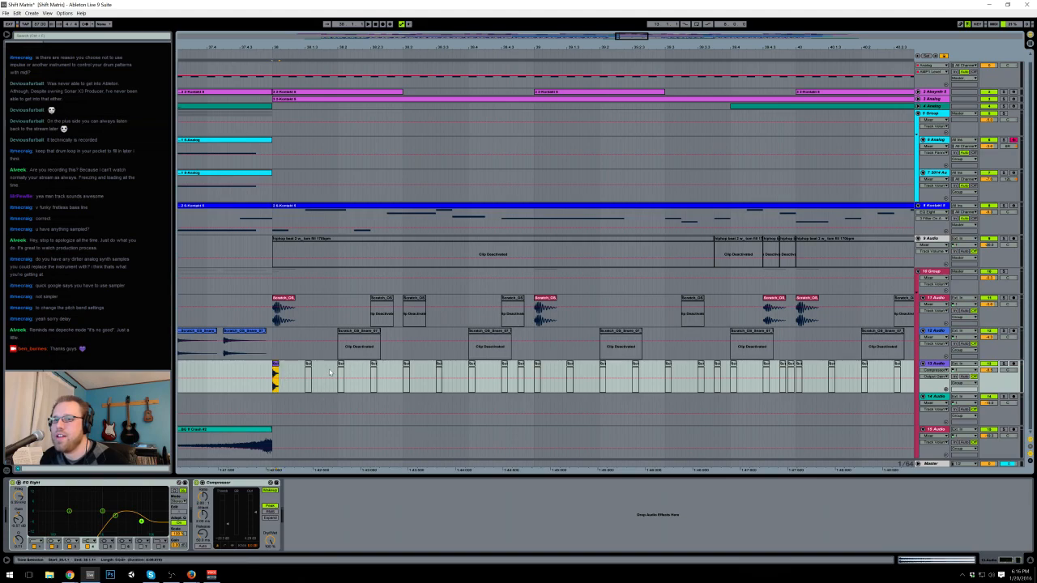
{"action": "left_click", "coordinate": [341, 364]}
{"action": "key", "text": "0"}
{"action": "left_click", "coordinate": [406, 366]}
{"action": "key", "text": "0"}
{"action": "left_click", "coordinate": [471, 364]}
{"action": "key", "text": "0"}
{"action": "left_click", "coordinate": [260, 366]}
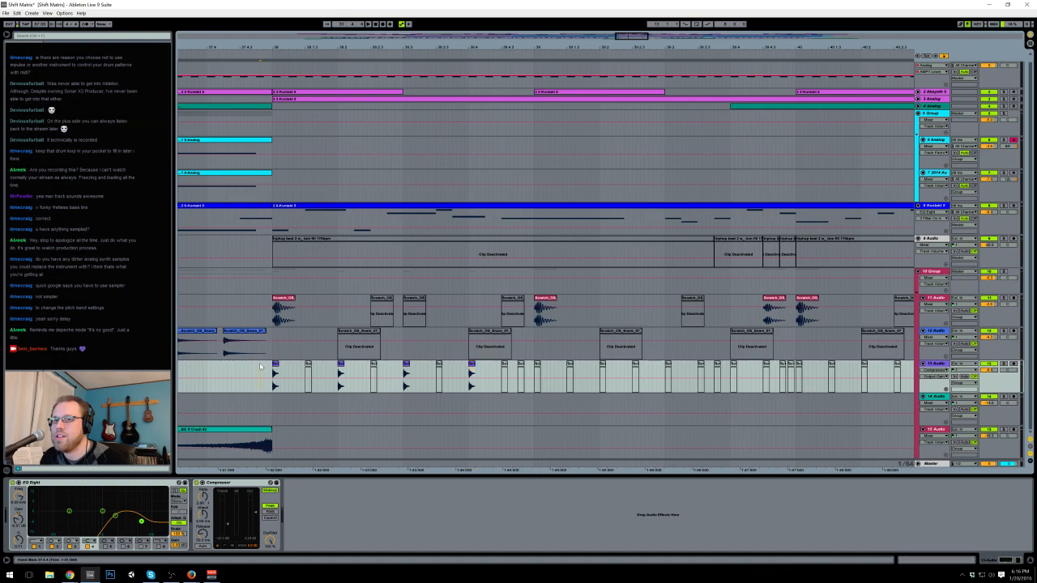
{"action": "key", "text": "space"}
Step: Undo the four clip reactivations on track 13 in bar 38
{"action": "key", "text": "ctrl+z"}
{"action": "key", "text": "ctrl+z"}
{"action": "key", "text": "ctrl+z"}
{"action": "key", "text": "ctrl+z"}
Step: Place the insert marker at bar 13 on track 7 of the arrangement
{"action": "left_click_drag", "start_coordinate": [635, 37], "coordinate": [635, 2]}
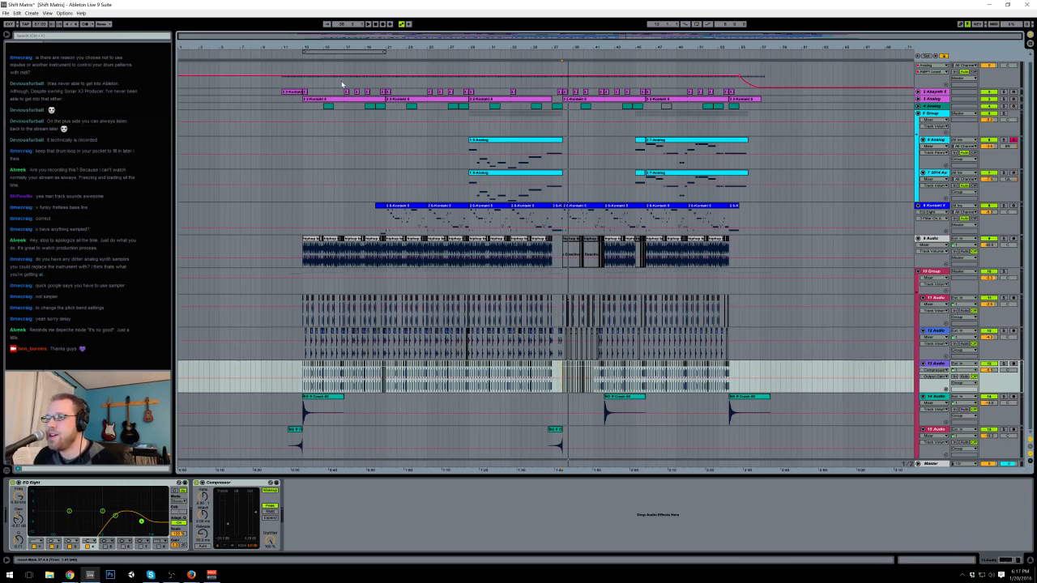
{"action": "left_click", "coordinate": [303, 195]}
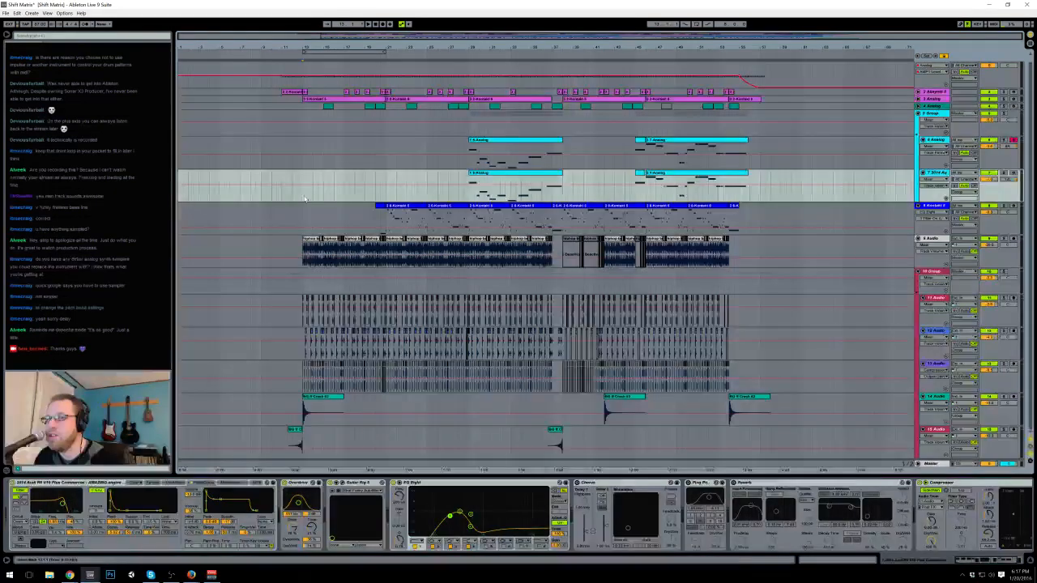